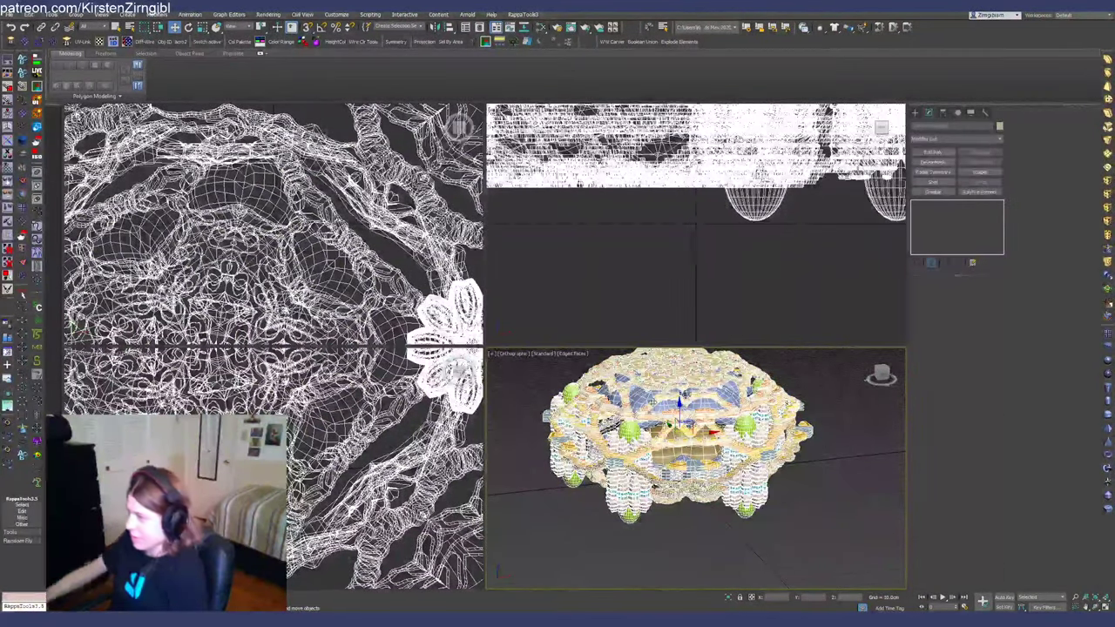
Step: Select the round lattice shell without the petal pods and green spheres, and apply a Taper modifier to it
middle_click_drag(670, 425, 776, 426, "alt")
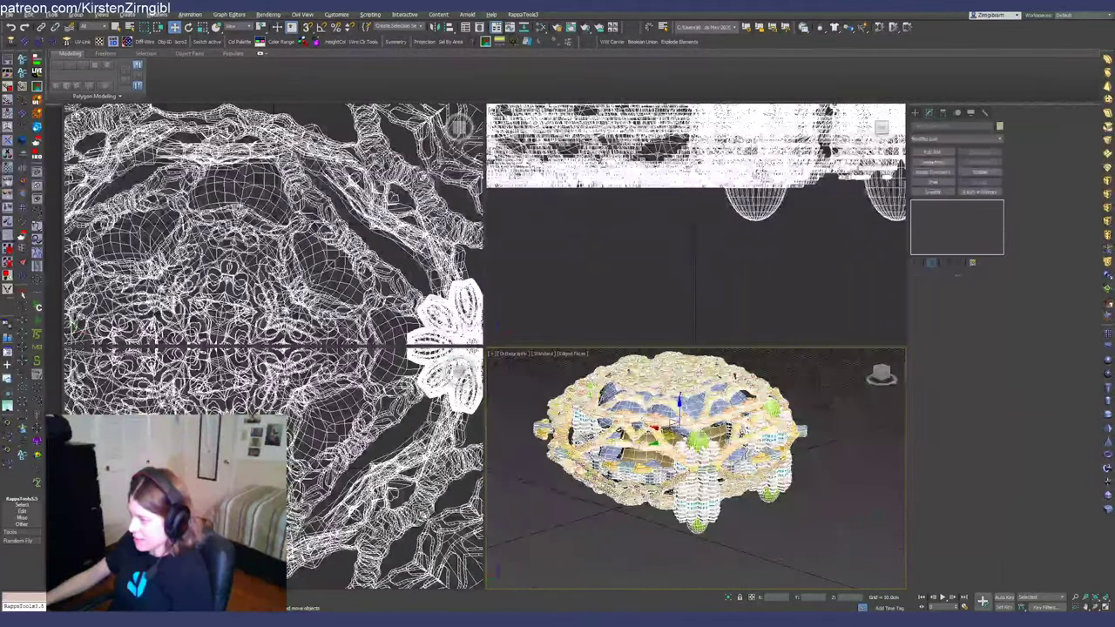
left_click(867, 480)
scroll(657, 410, "up", 5)
scroll(657, 410, "down", 3)
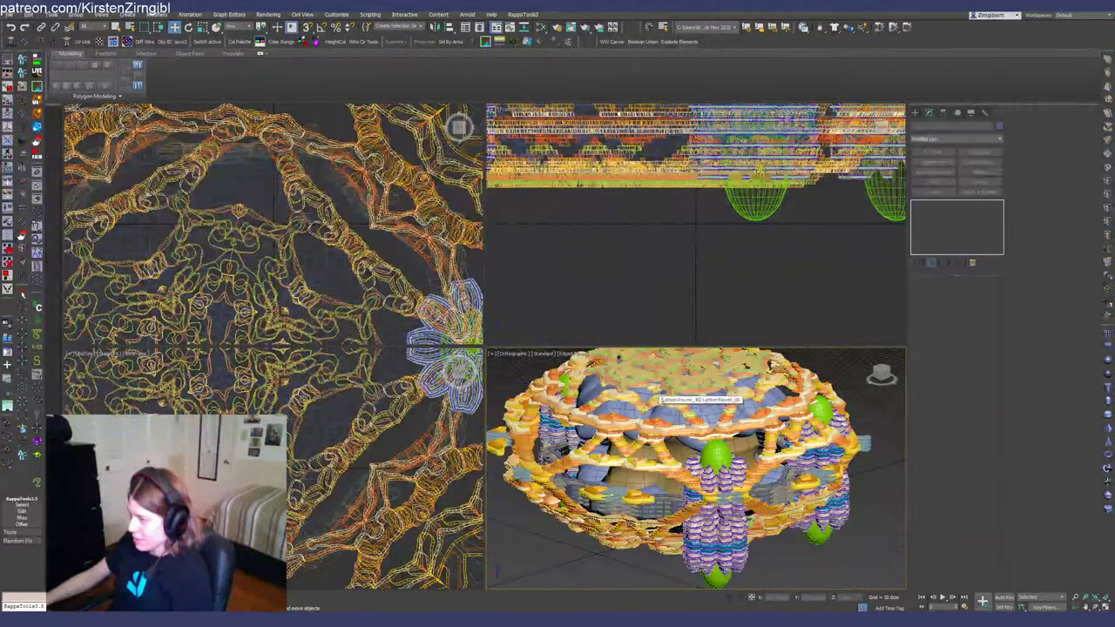
middle_click_drag(657, 403, 703, 427, "alt")
left_click(887, 555)
middle_click_drag(887, 555, 697, 479)
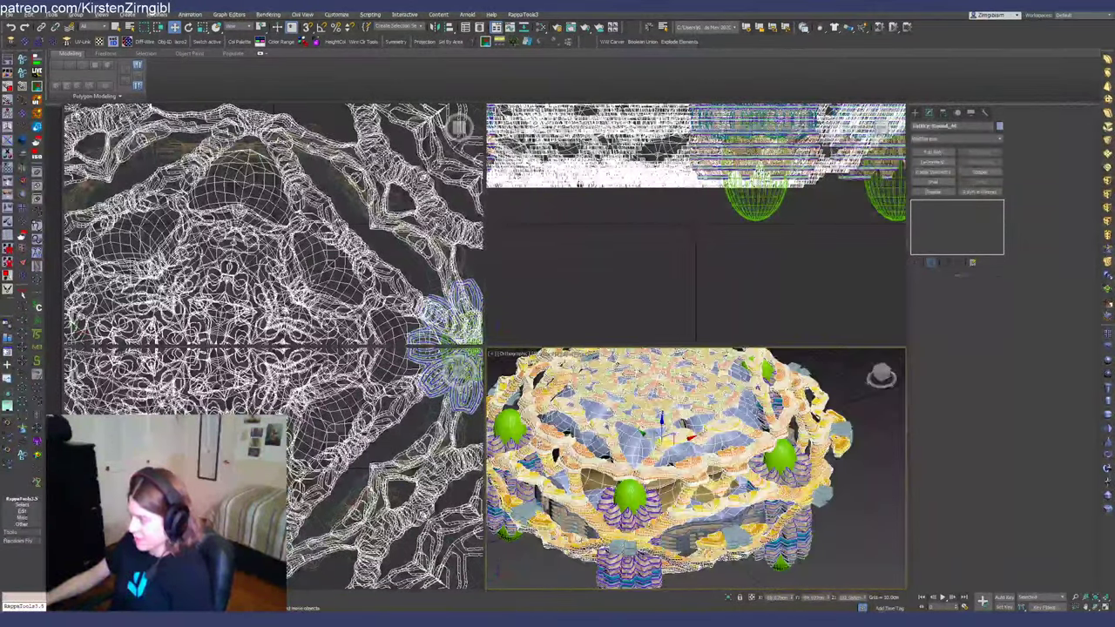
scroll(695, 469, "down", 4)
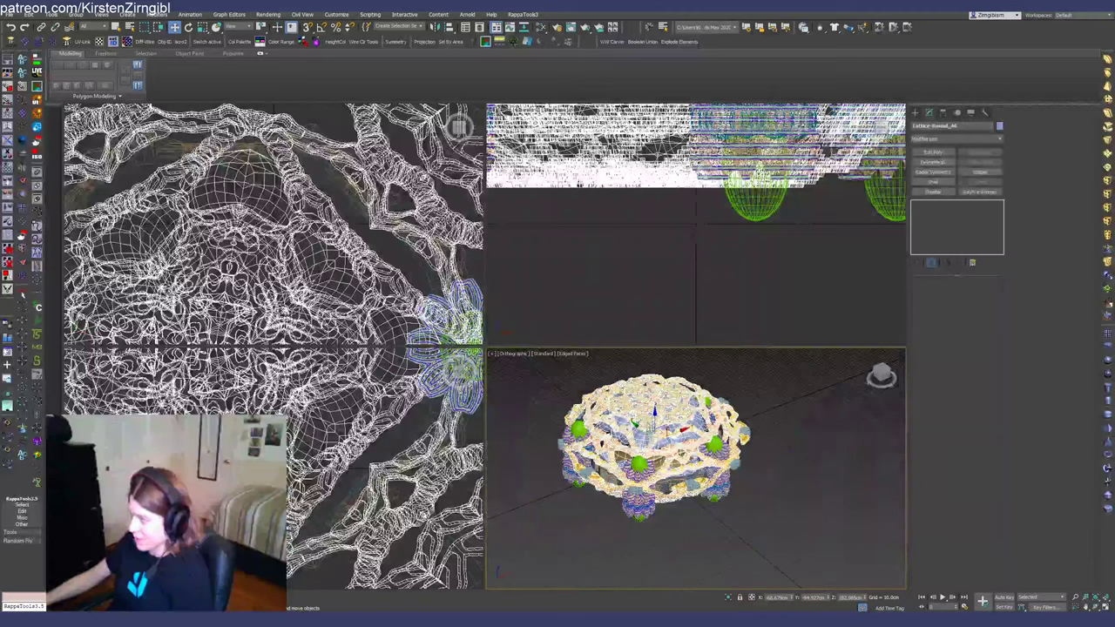
left_click(1107, 73)
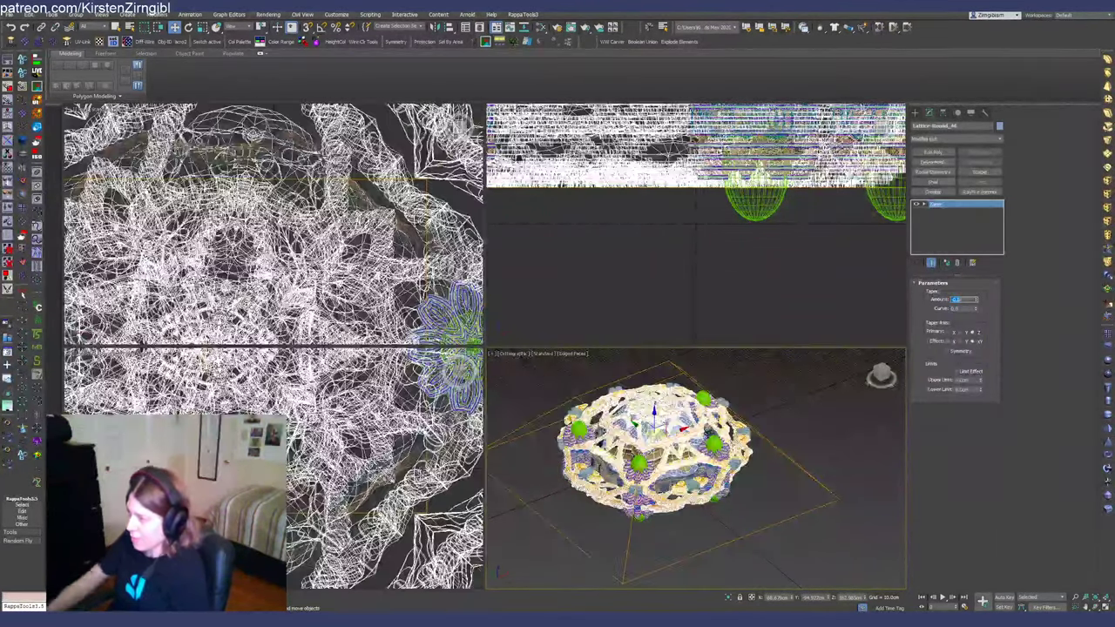
middle_click_drag(767, 475, 774, 431, "alt")
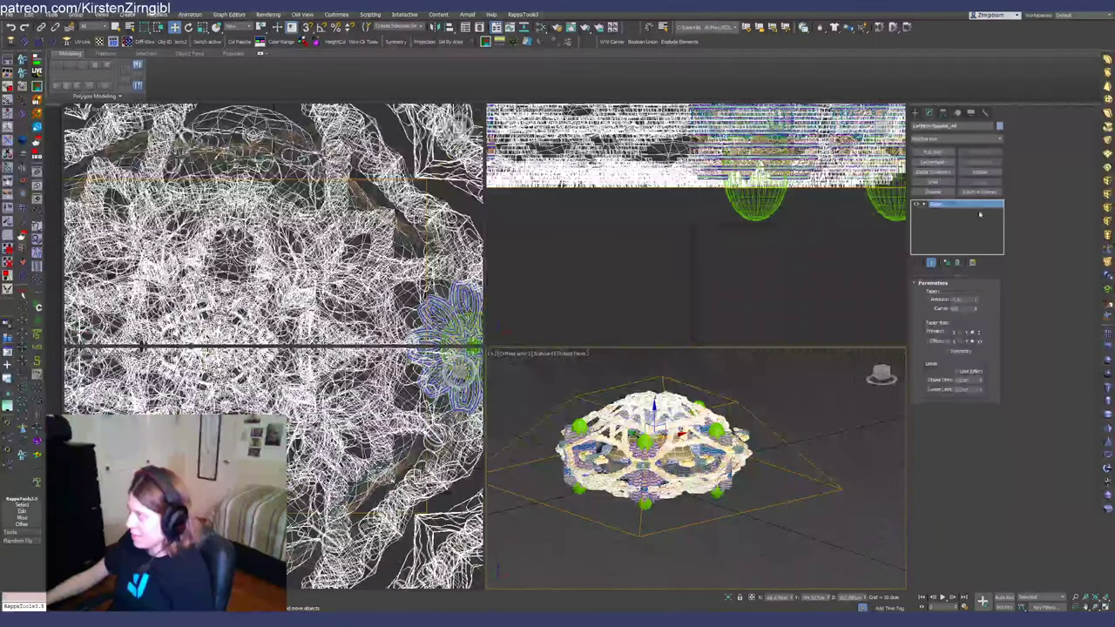
Step: Add an FFD 3x3x3 modifier to the tapered lattice and move its top row of control points upward
left_click(1105, 199)
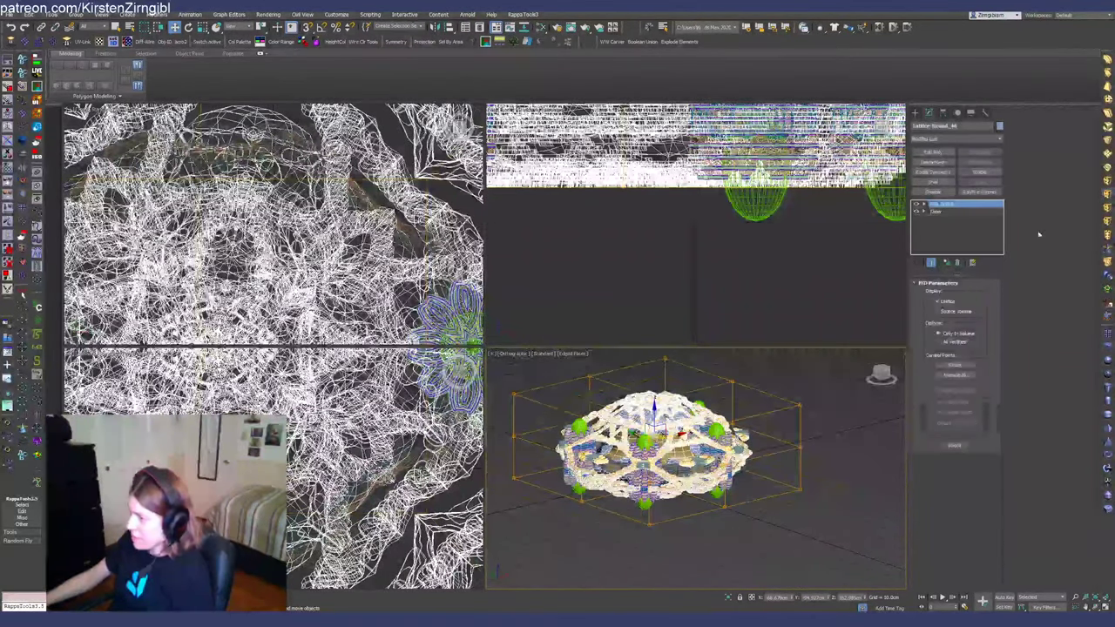
middle_click(674, 214)
key("z")
key("1")
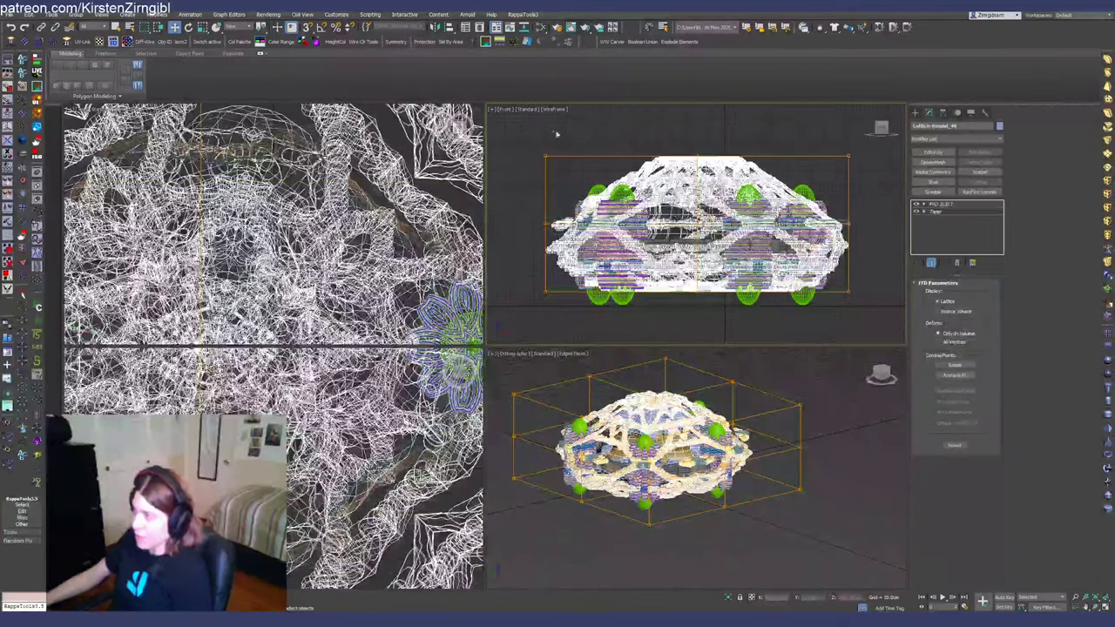
left_click_drag(527, 130, 881, 159)
middle_click_drag(704, 148, 700, 198)
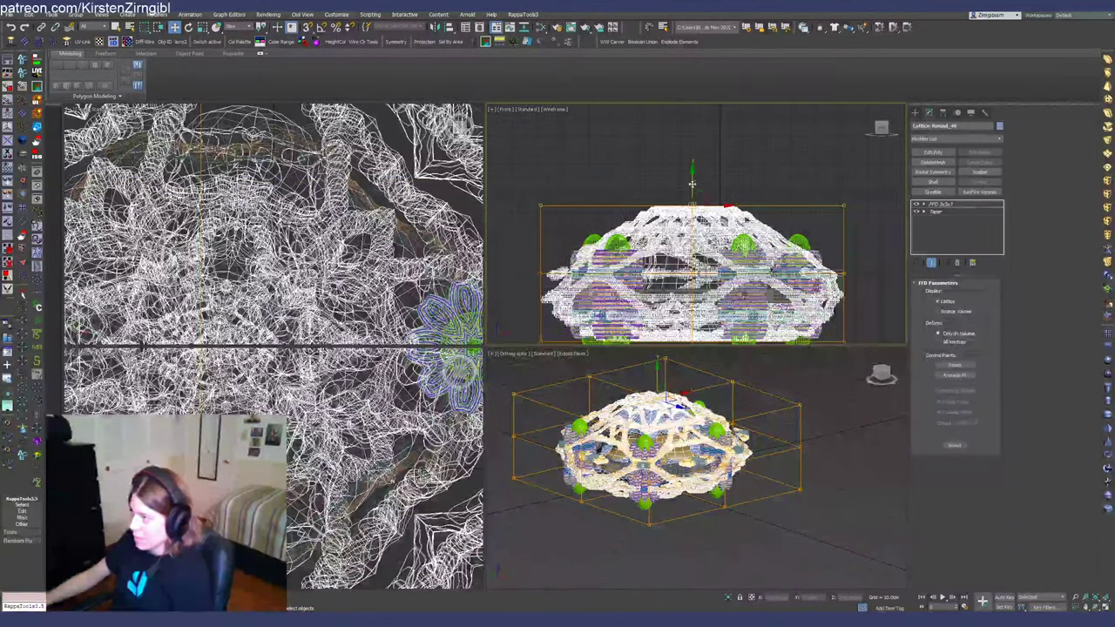
left_click_drag(690, 183, 694, 68)
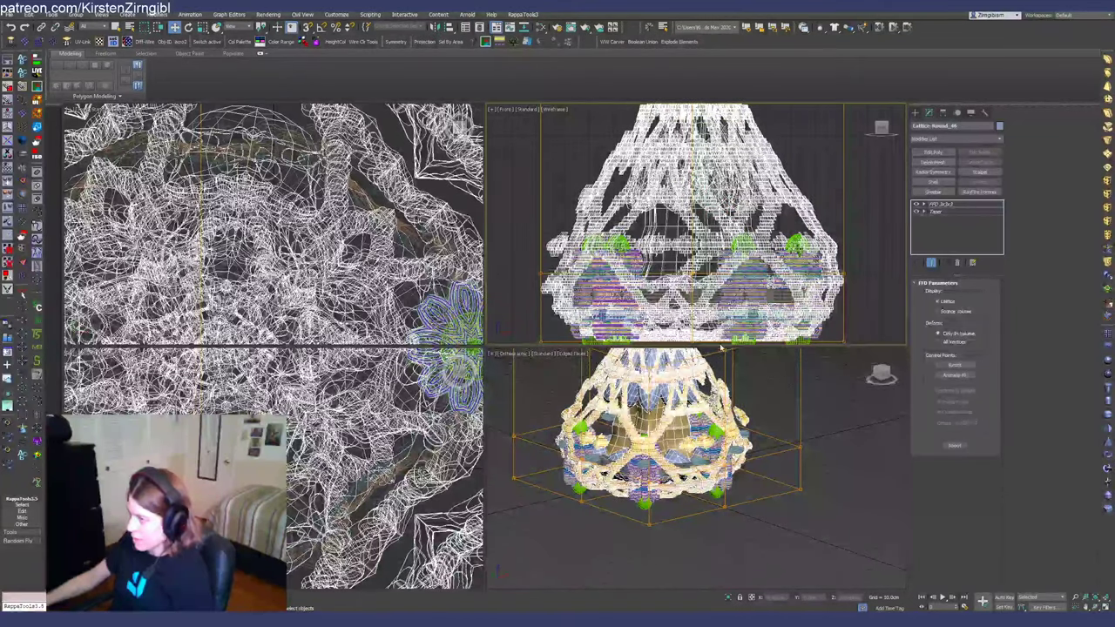
Step: Stretch the lattice into a taller tower by raising the top FFD control points further
middle_click_drag(663, 435, 746, 428, "alt")
scroll(695, 468, "up", 3)
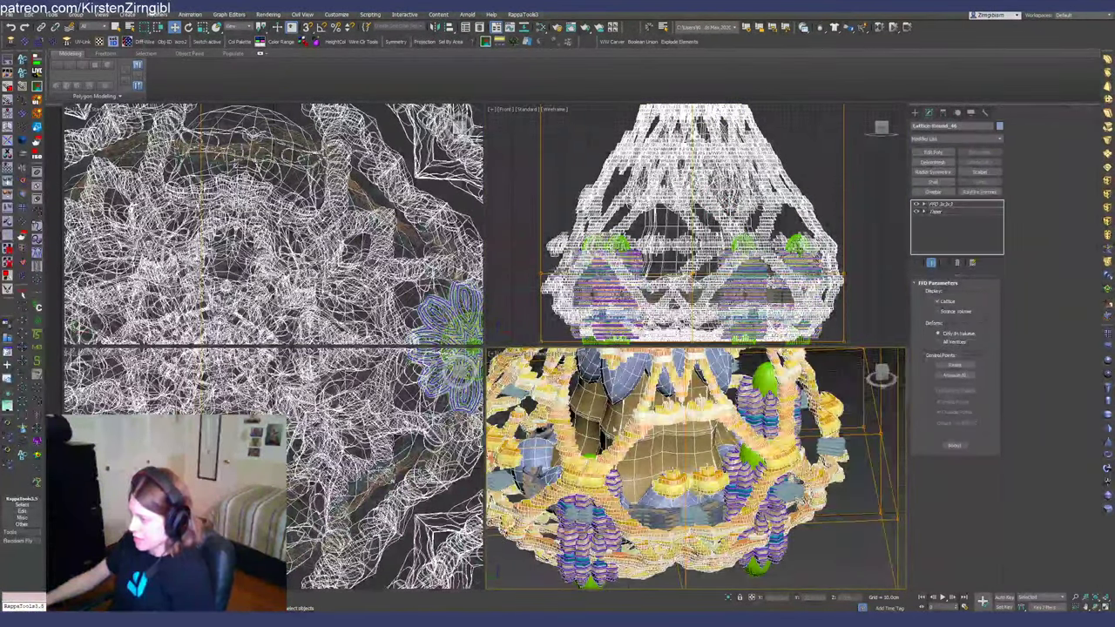
middle_click_drag(695, 469, 735, 494, "alt")
middle_click_drag(503, 522, 833, 454, "alt")
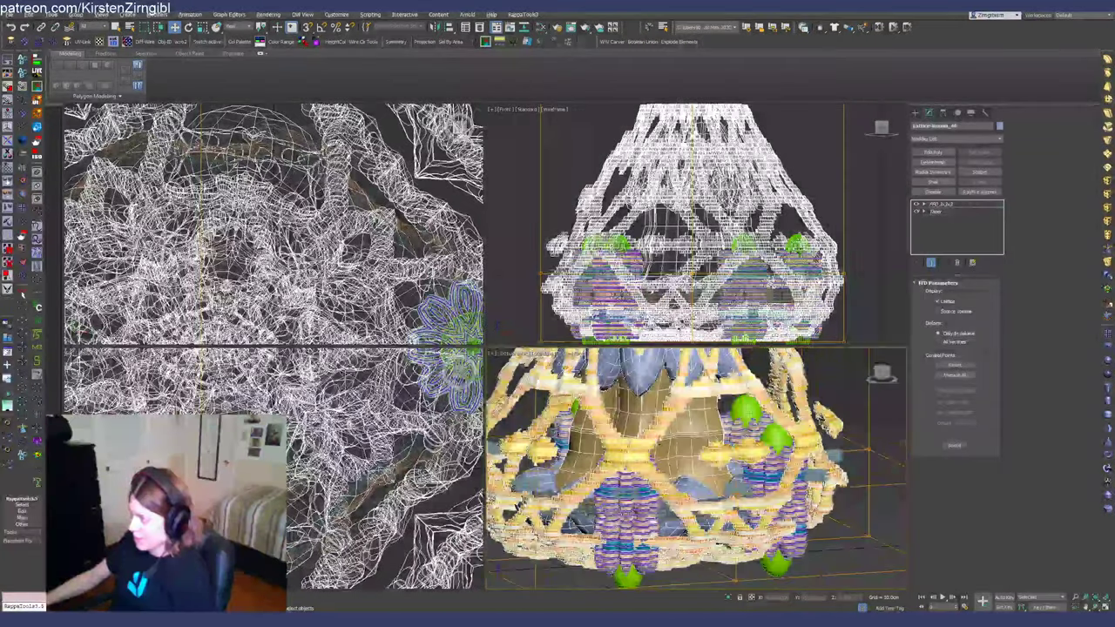
scroll(803, 380, "down", 5)
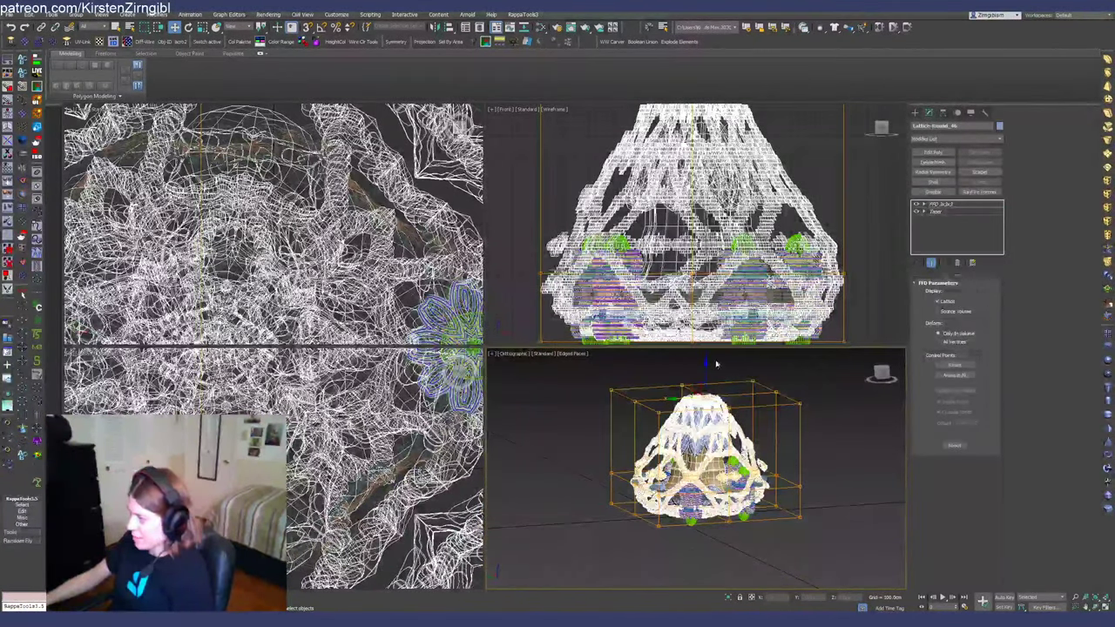
left_click_drag(706, 370, 706, 337)
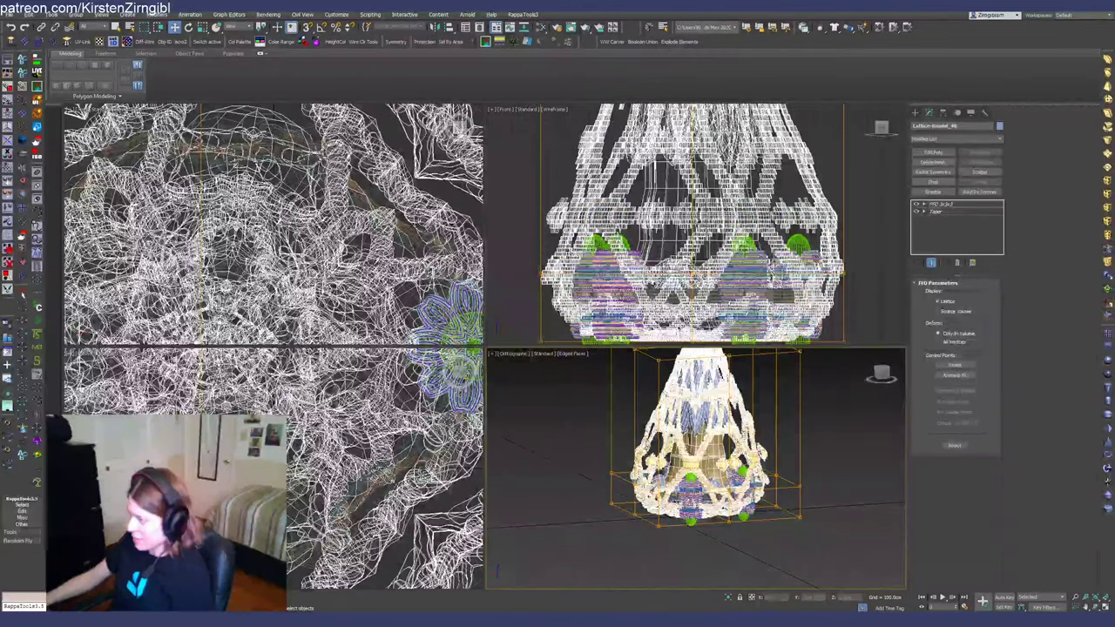
Step: Examine the stretched lattice and its inner details from several angles and up close
middle_click_drag(784, 418, 736, 466, "alt")
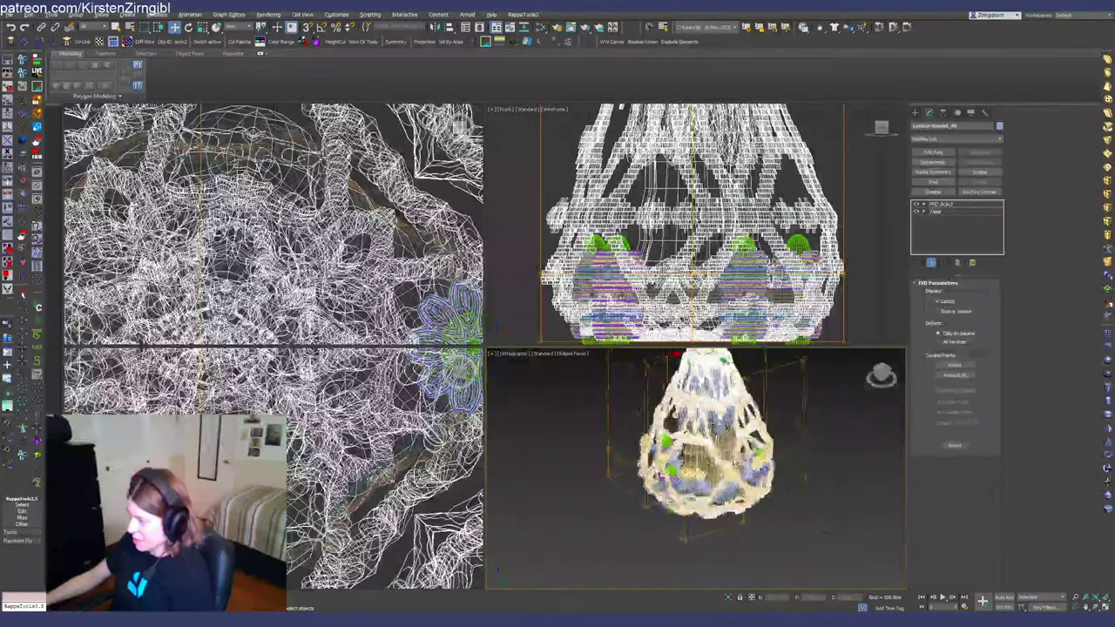
left_click_drag(873, 378, 868, 380)
scroll(697, 462, "up", 6)
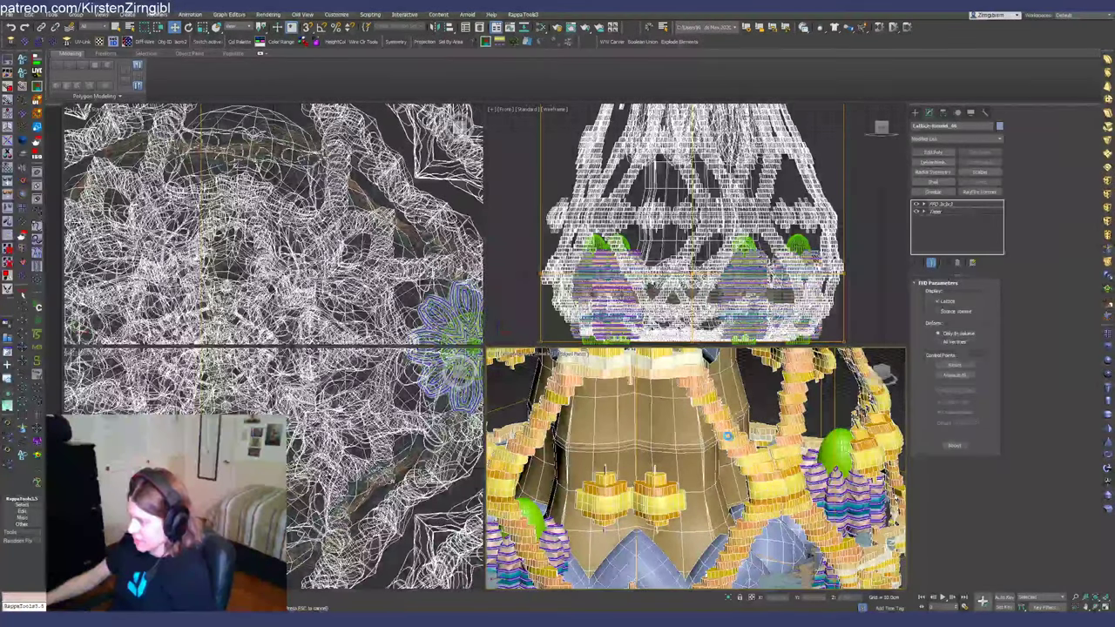
scroll(697, 462, "down", 6)
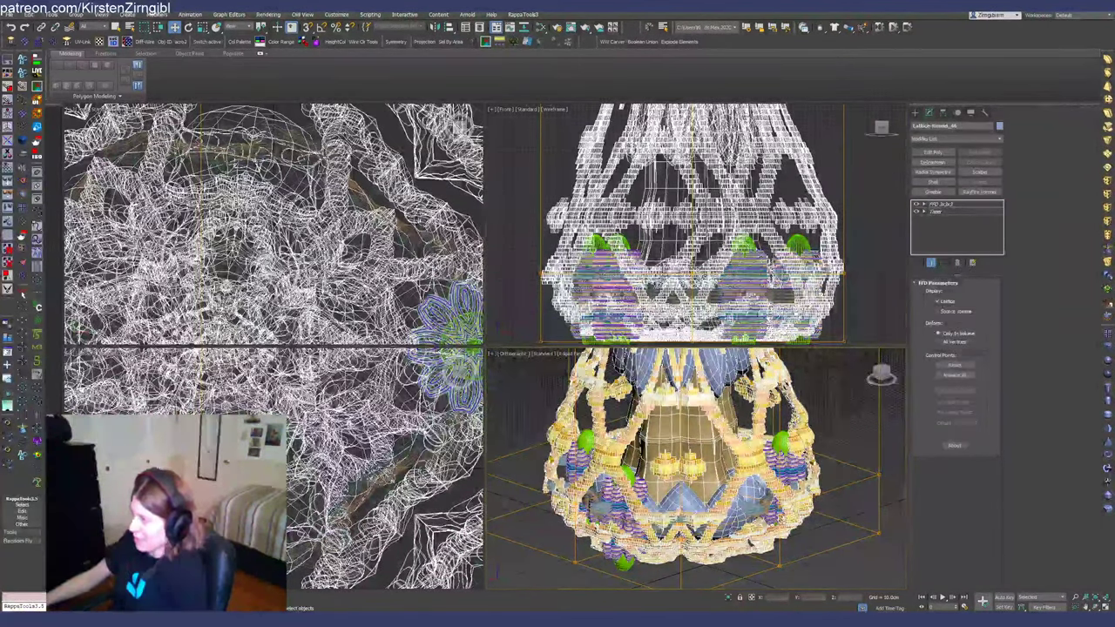
middle_click_drag(675, 287, 667, 301)
middle_click_drag(669, 402, 658, 432)
scroll(658, 432, "down", 2)
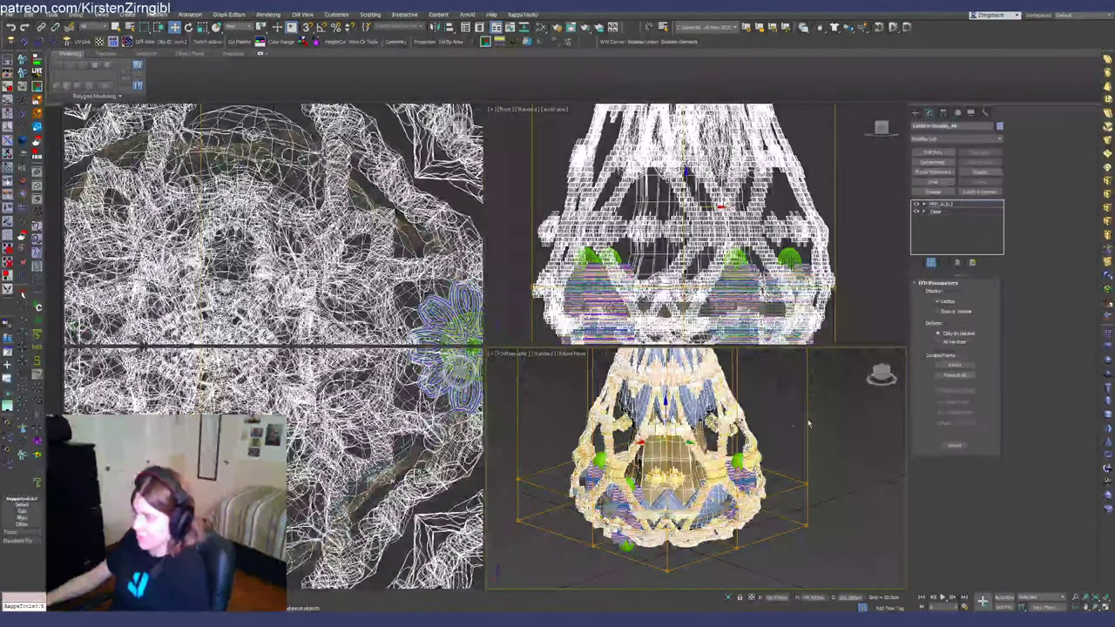
Step: Leave control-point editing and select all objects of the structure, including the petal pods and green spheres
key("ctrl+a")
key("z")
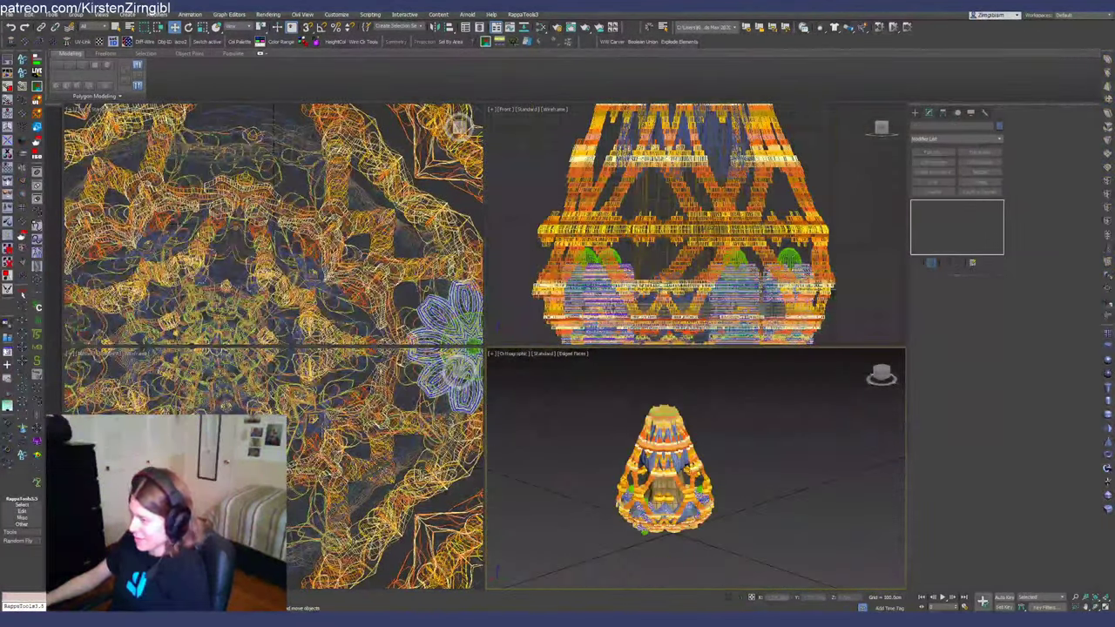
key("ctrl+z")
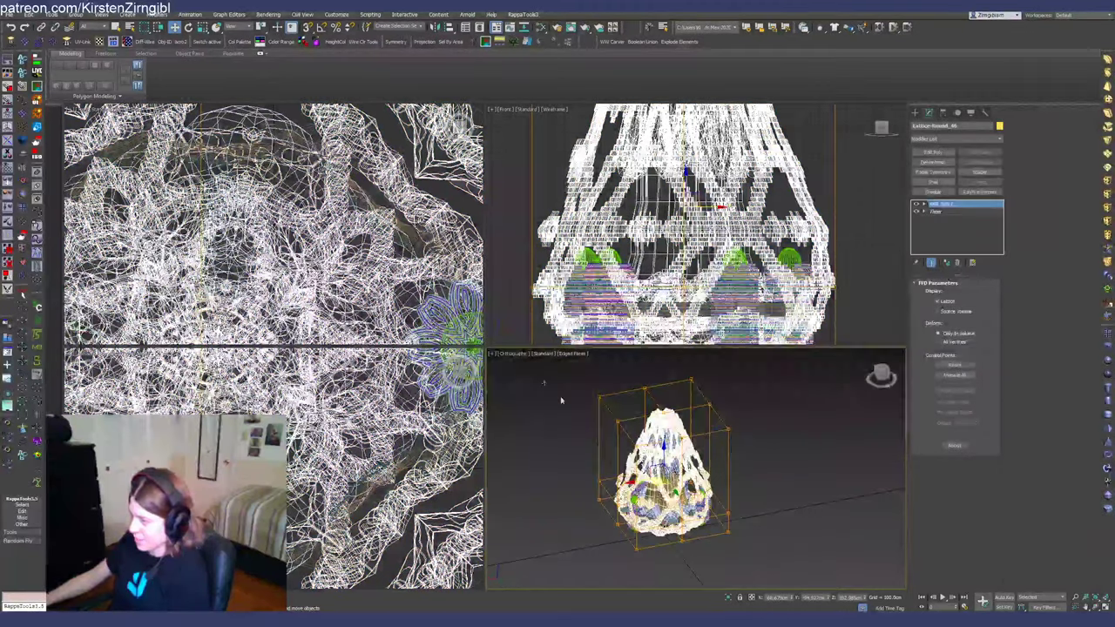
left_click(846, 523)
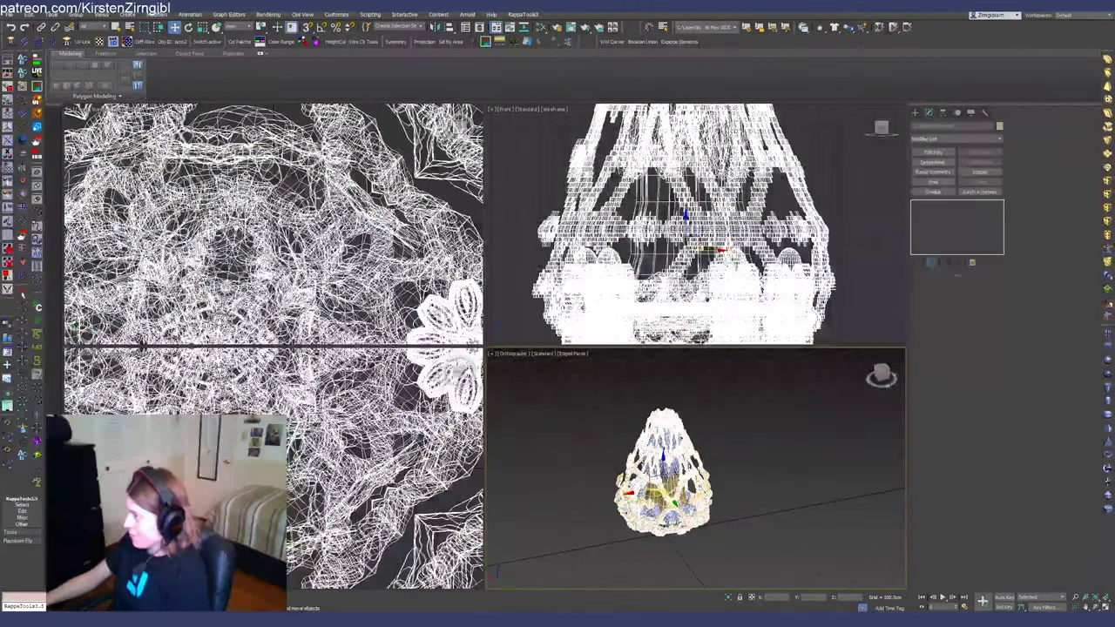
Step: Try a Ripple modifier on all the selected objects and remove it
left_click(1107, 168)
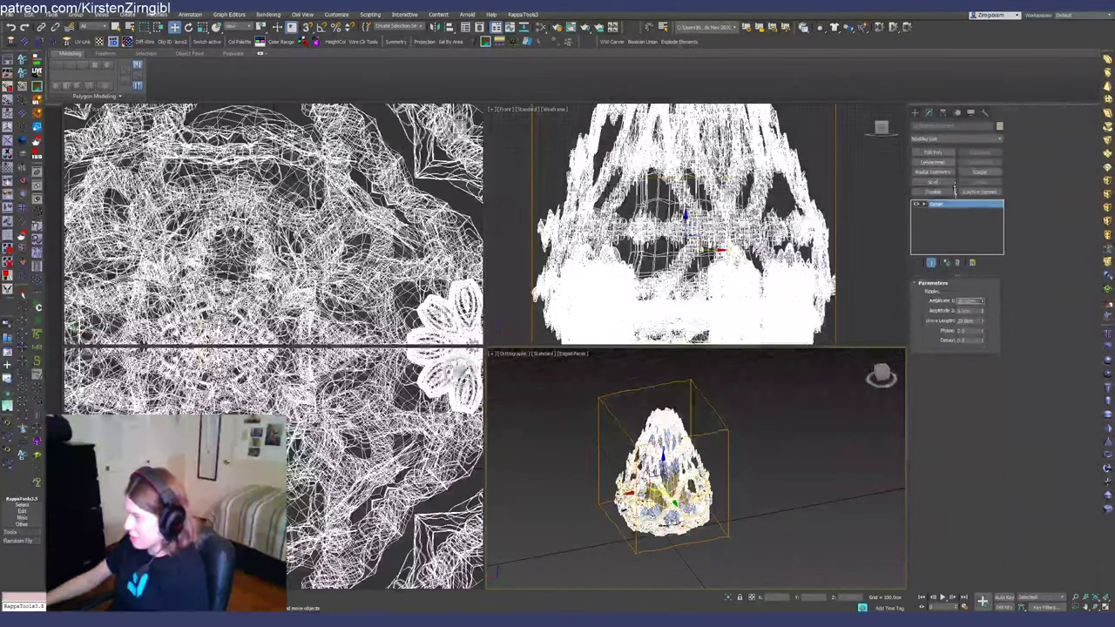
scroll(691, 449, "up", 10)
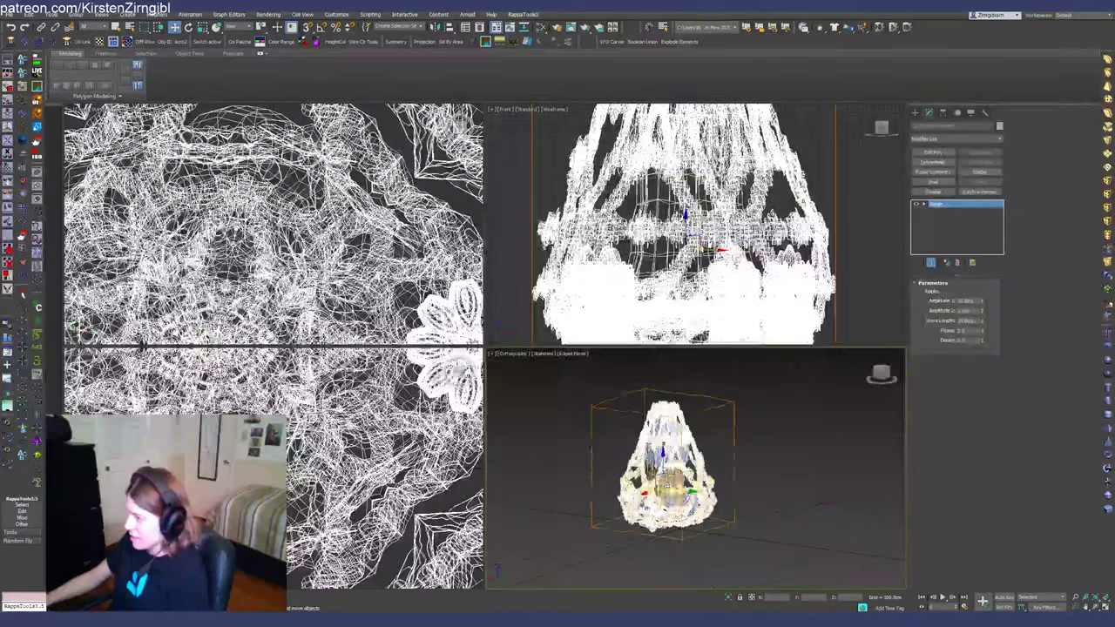
scroll(691, 448, "up", 1)
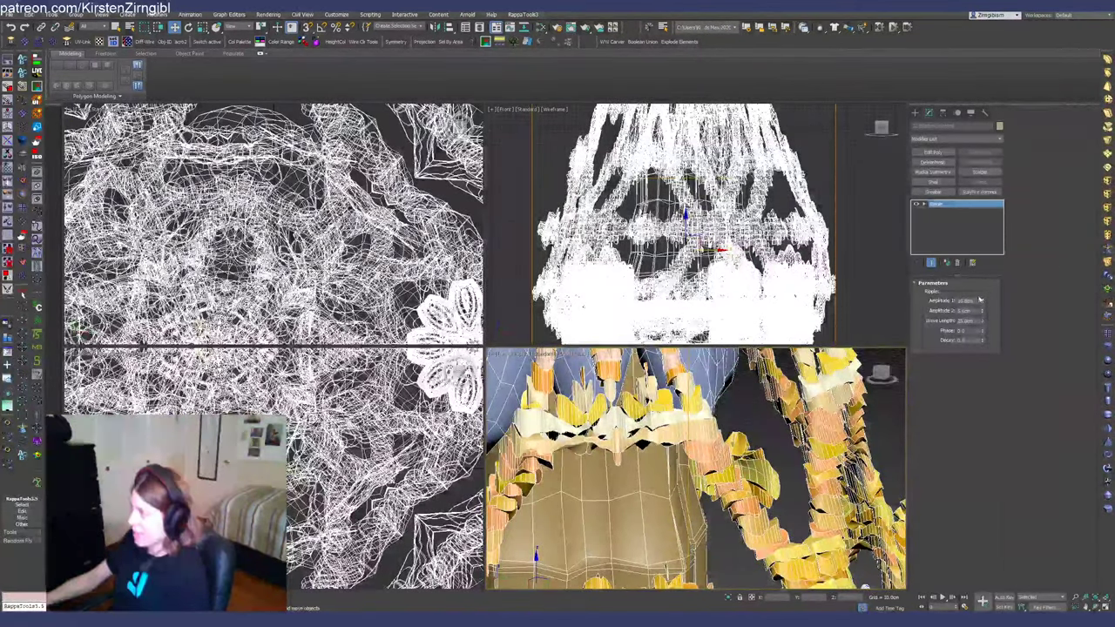
left_click(957, 263)
scroll(641, 420, "down", 10)
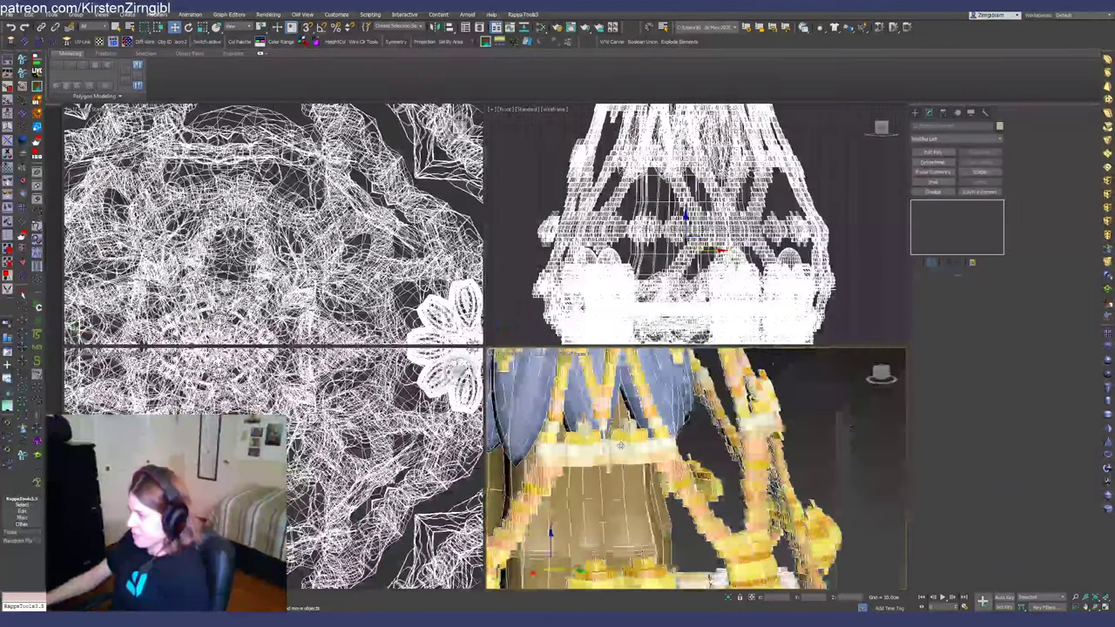
Step: Add an FFD(cyl) 4x6x4 modifier to the whole structure and scale its upper-middle ring of control points inward
middle_click_drag(641, 420, 682, 416)
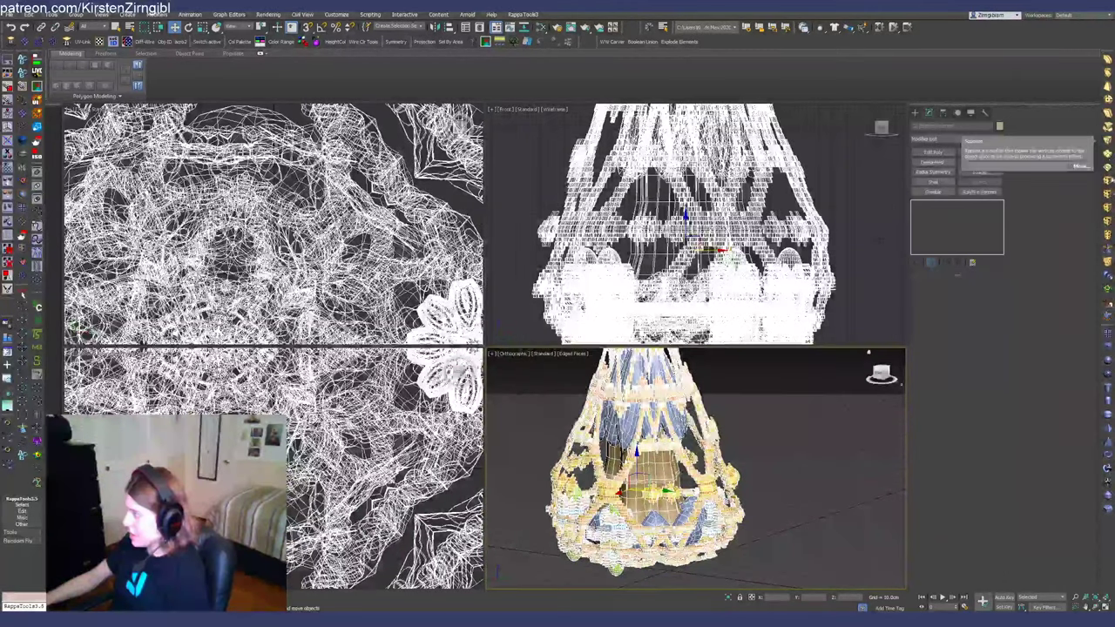
left_click(1108, 235)
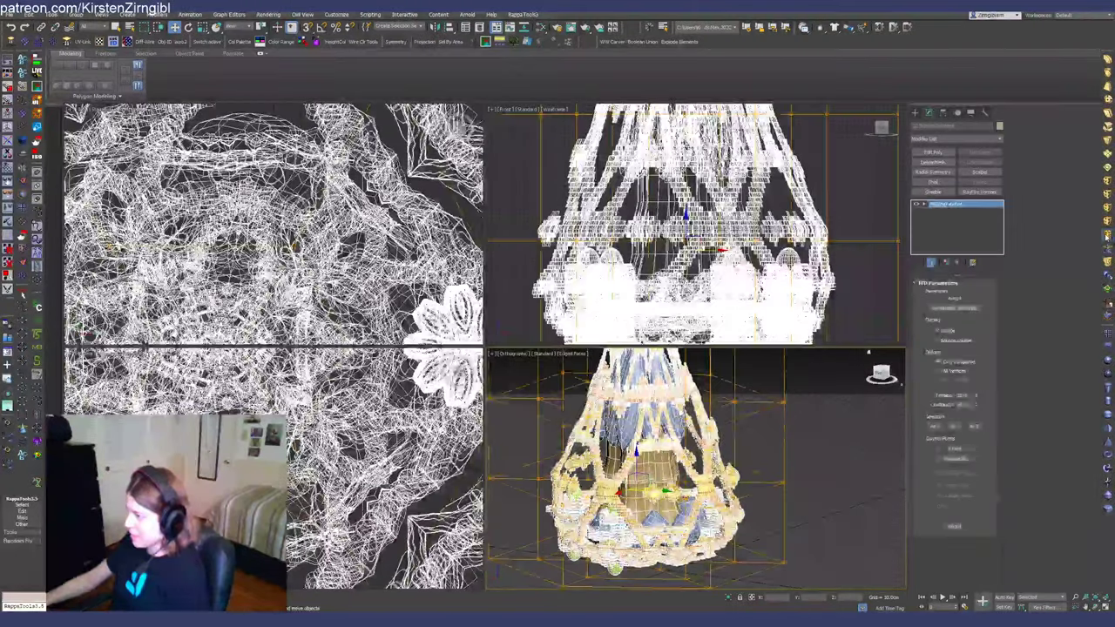
scroll(715, 170, "down", 2)
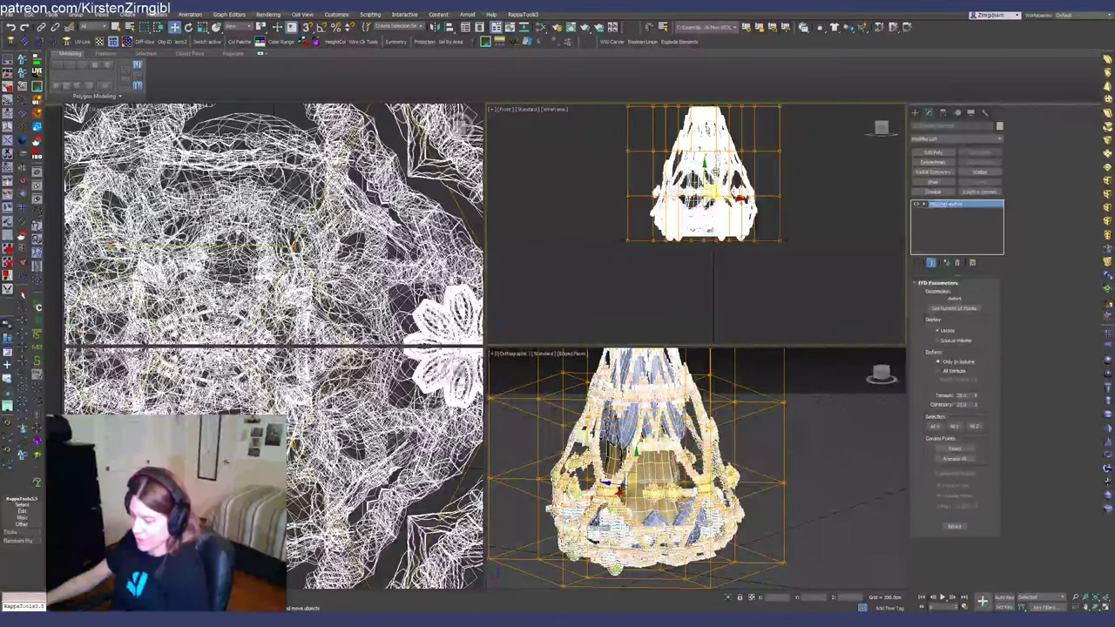
left_click_drag(840, 176, 842, 180)
scroll(345, 157, "down", 5)
key("r")
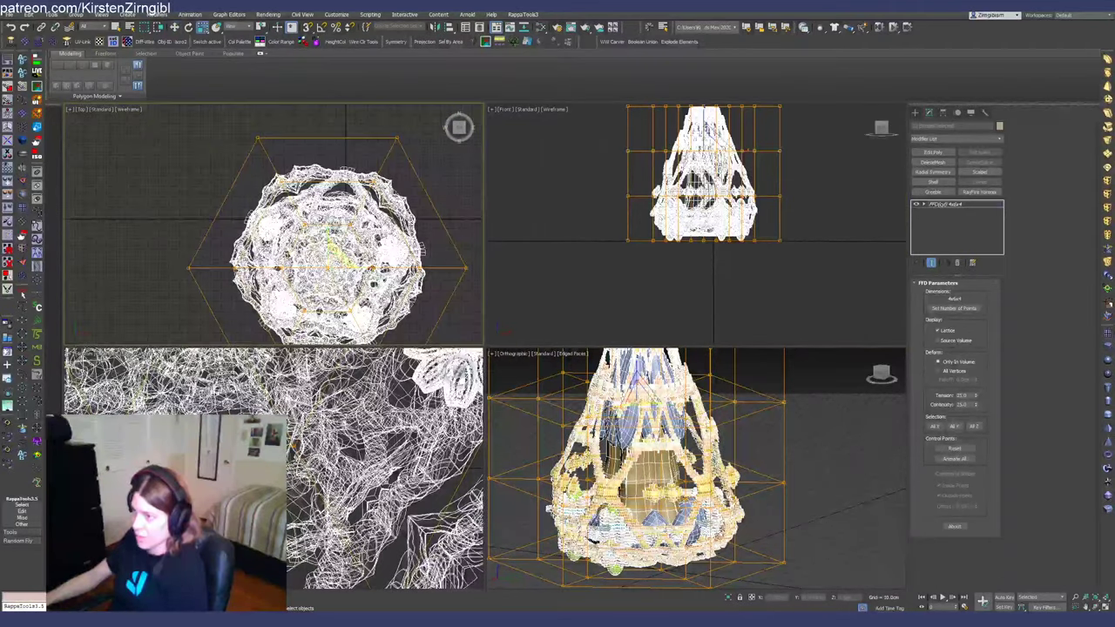
left_click_drag(337, 250, 336, 292)
Step: Scale the upper-middle control-point ring back outward to soften the waist, and deselect the structure
scroll(599, 542, "down", 5)
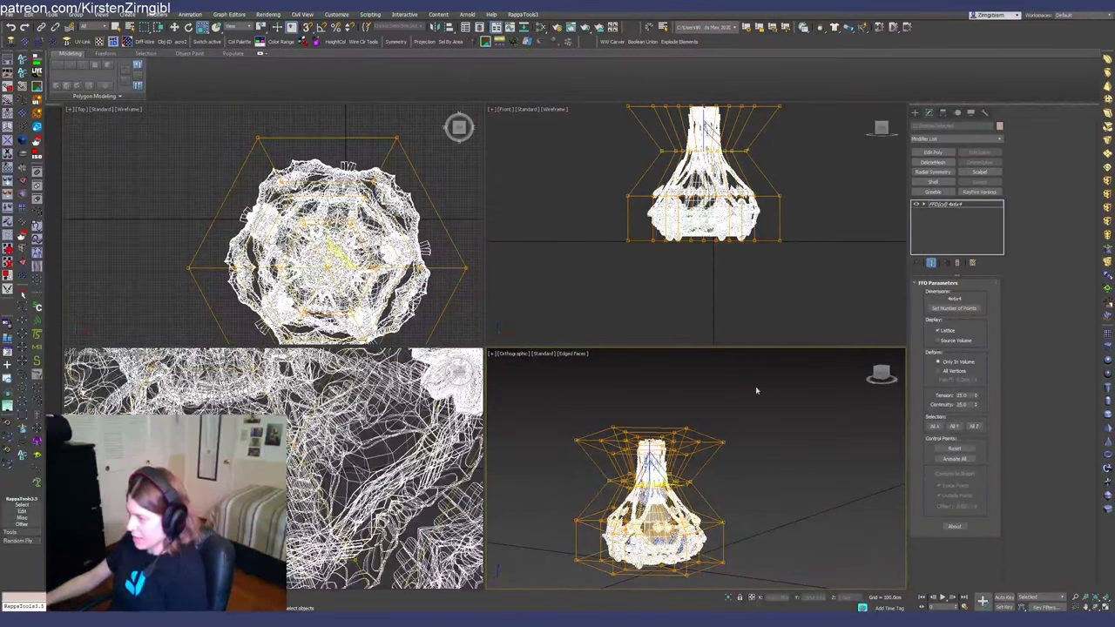
scroll(642, 472, "up", 4)
scroll(643, 467, "down", 4)
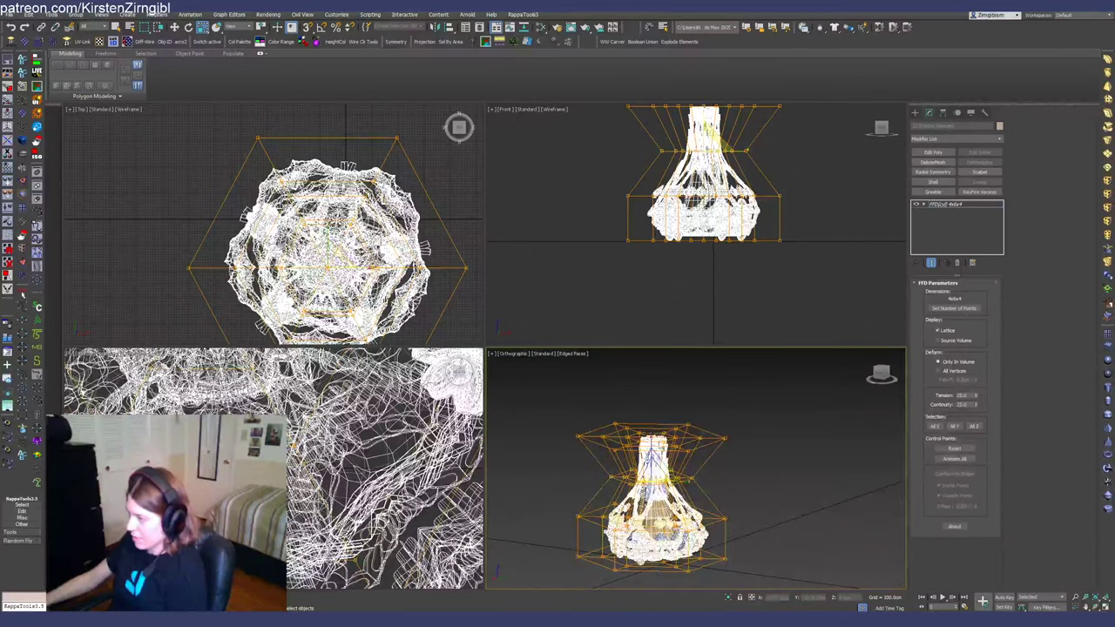
middle_click_drag(704, 175, 674, 233)
middle_click(336, 253)
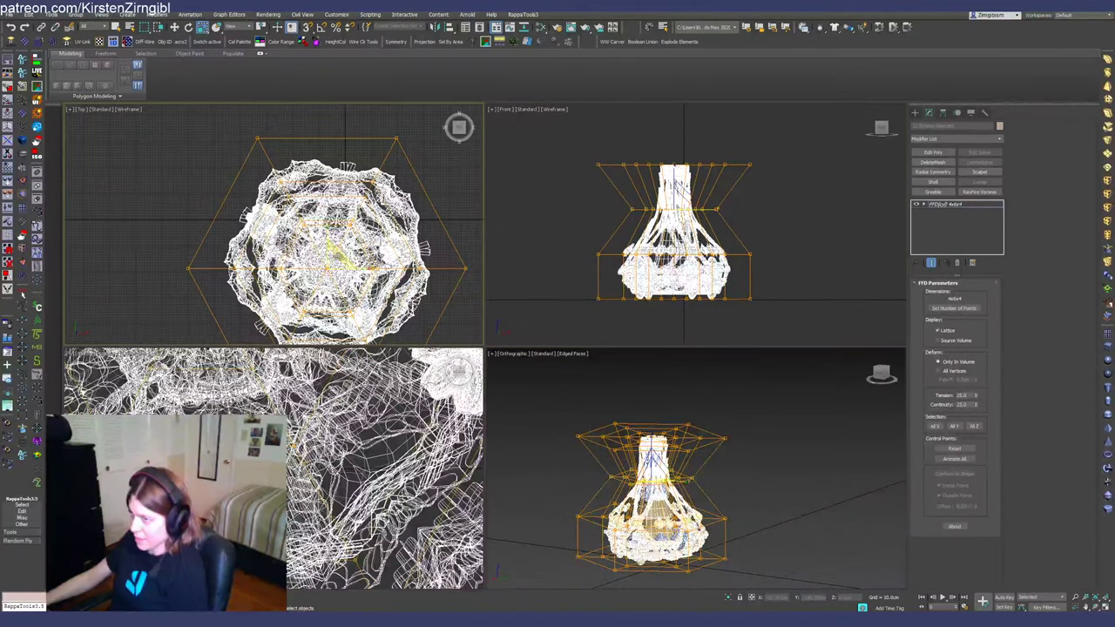
left_click_drag(336, 252, 337, 218)
left_click(923, 203)
left_click(939, 204)
left_click(786, 260)
Step: Create a large torus on the ground around the lattice tower, with the tower inside its inner opening
scroll(379, 251, "down", 5)
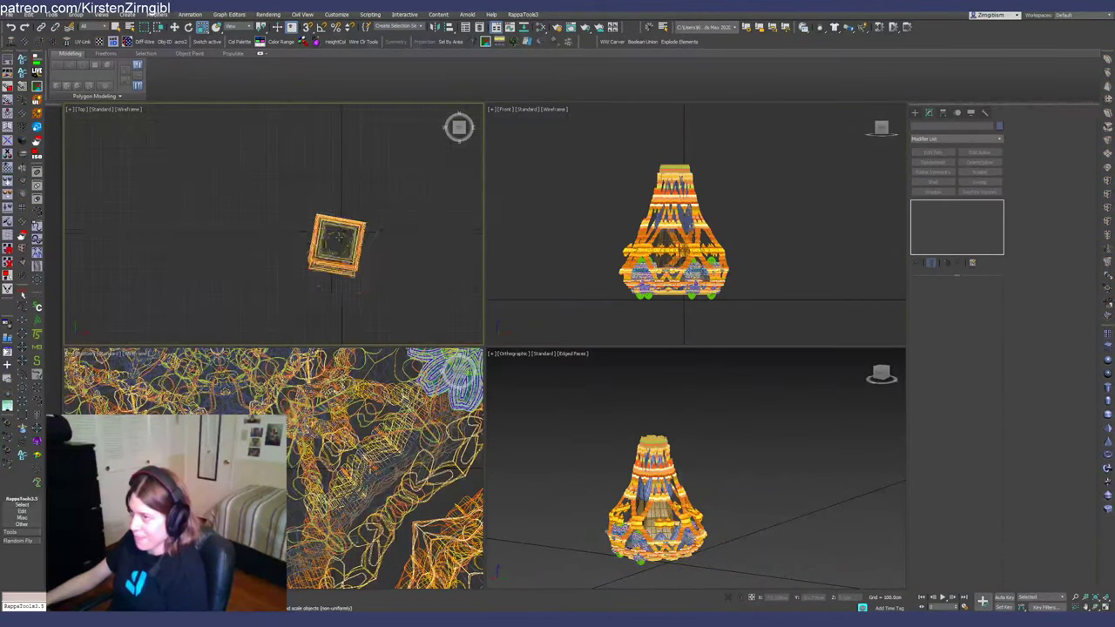
middle_click_drag(639, 446, 617, 457)
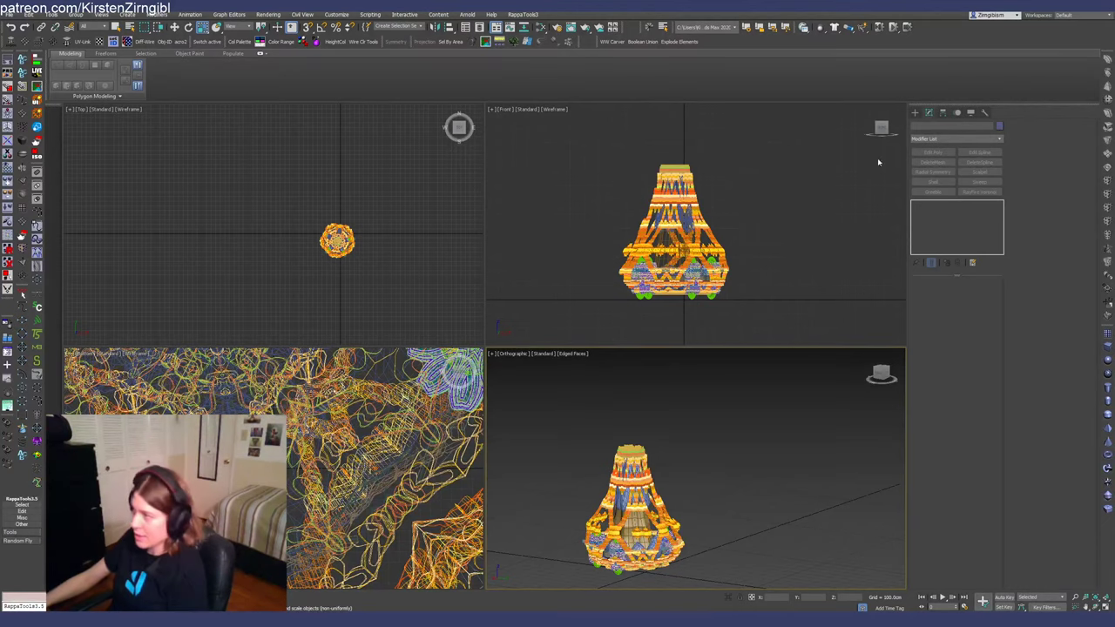
left_click(915, 113)
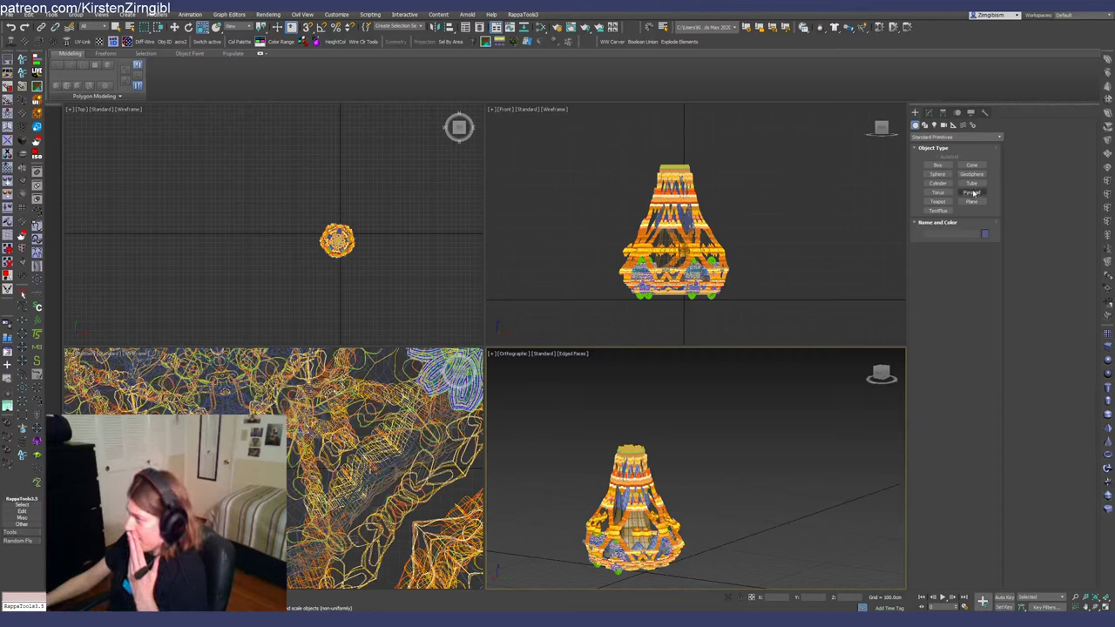
left_click(937, 192)
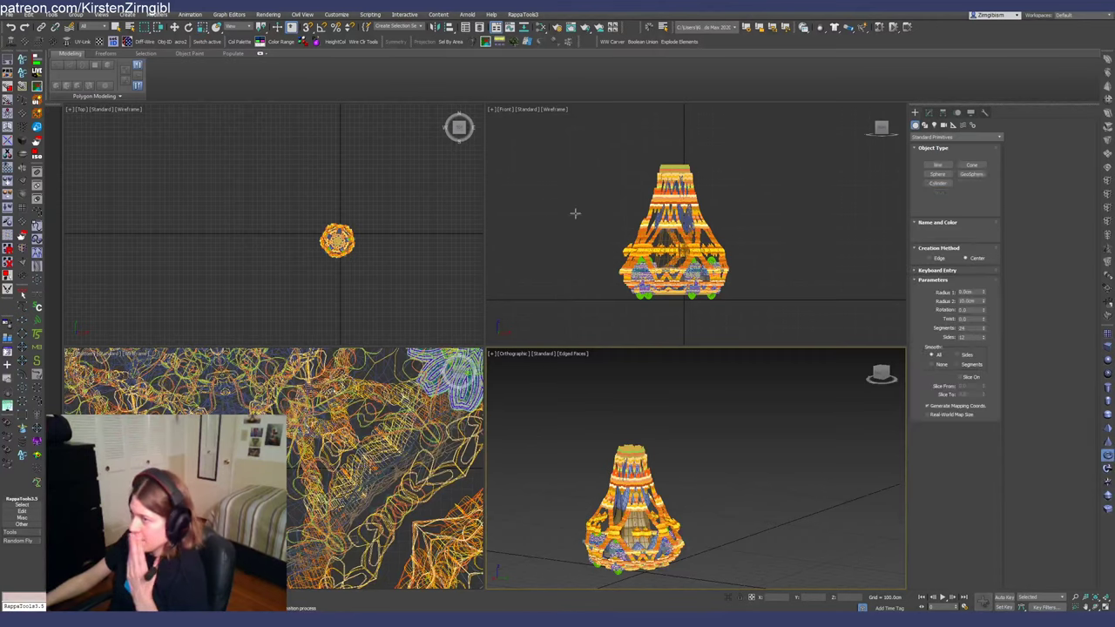
left_click_drag(306, 216, 425, 251)
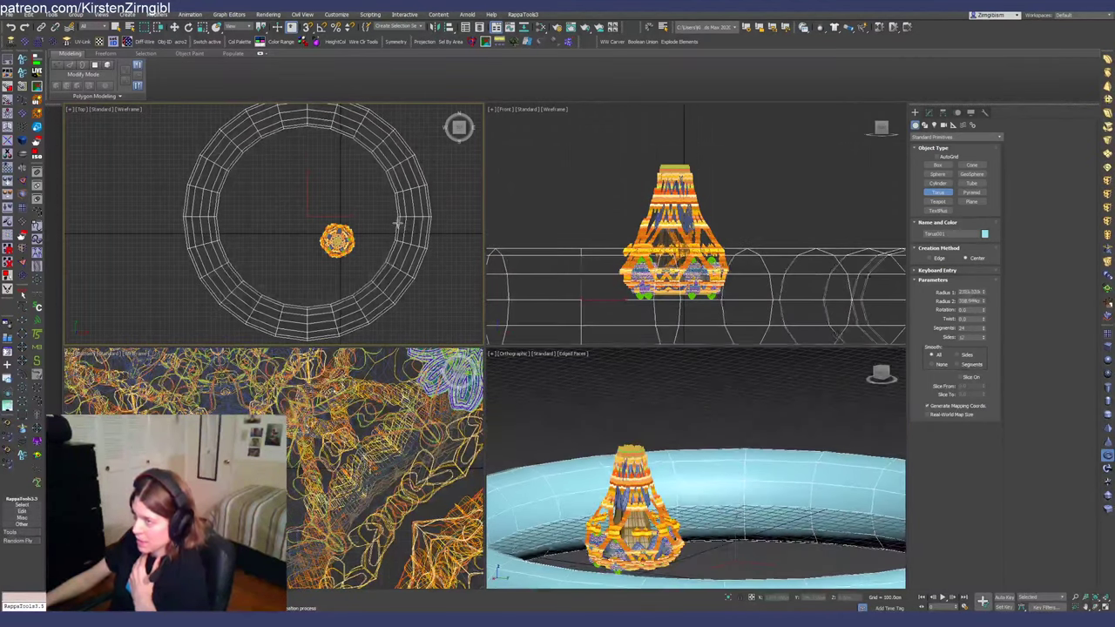
left_click(388, 217)
scroll(677, 234, "down", 5)
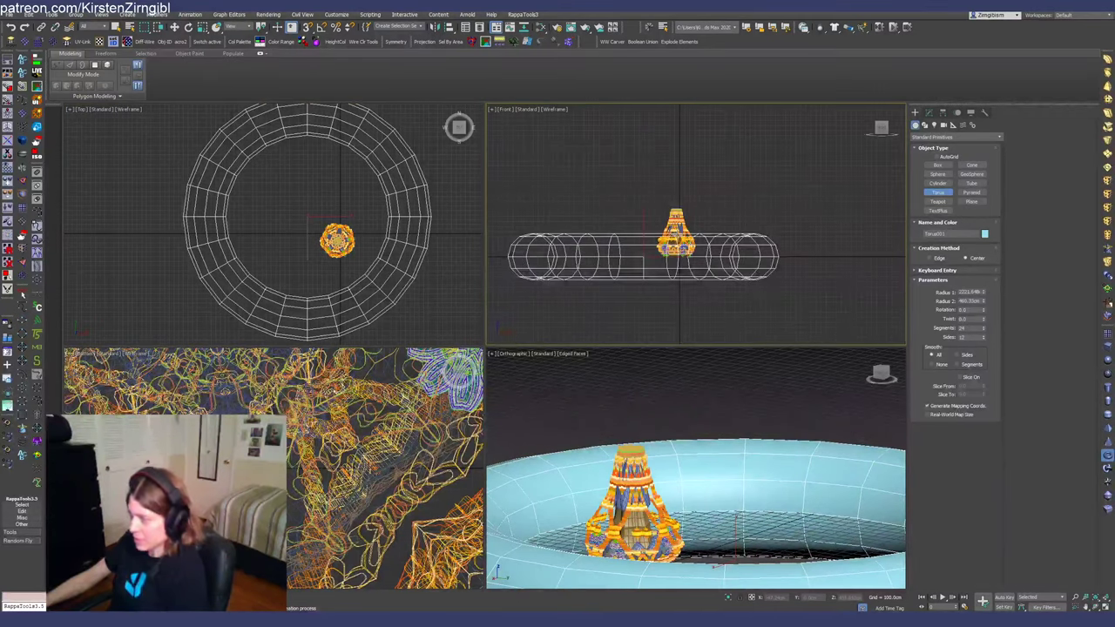
Step: Squash the torus vertically into a thin ring and apply Reset XForm to it
key("r")
left_click_drag(645, 225, 653, 323)
right_click(653, 323)
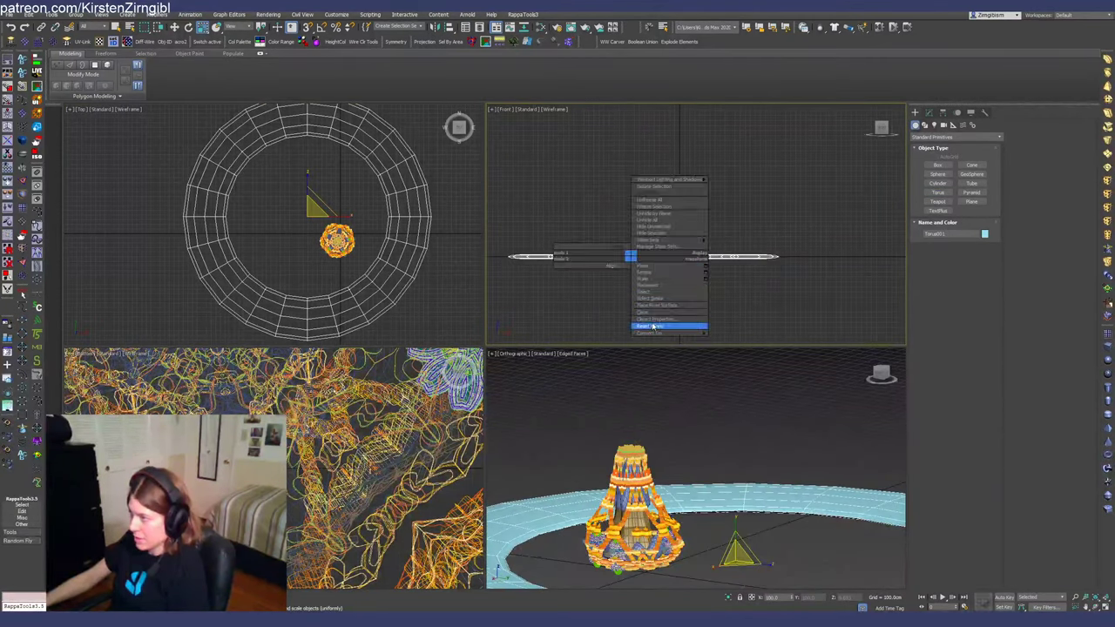
left_click(652, 326)
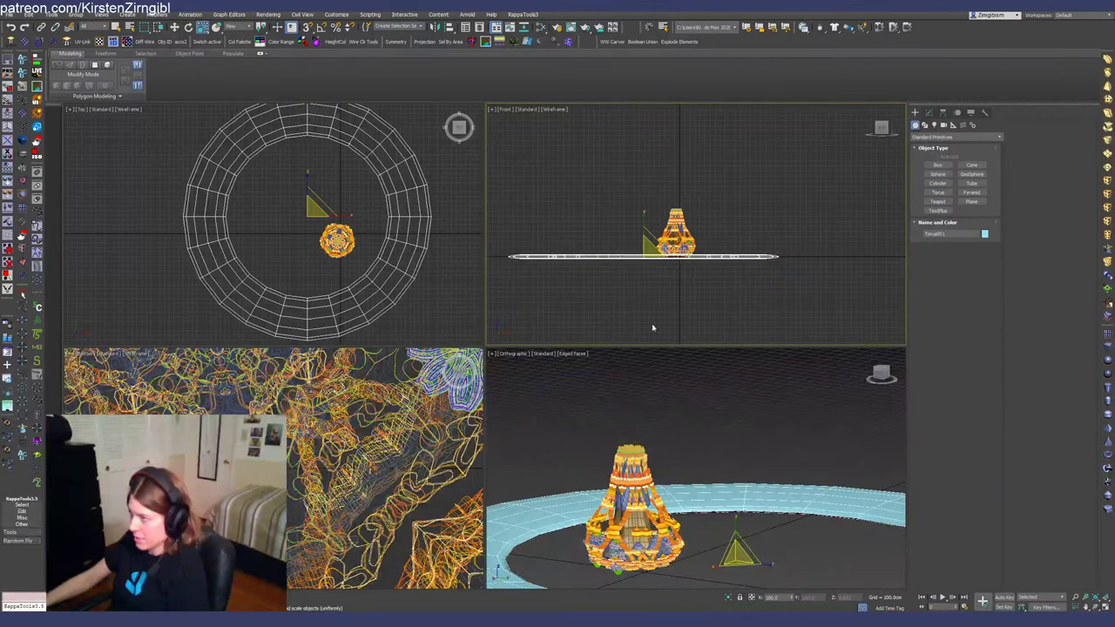
Step: Scale the ring vertically once more to flatten it and convert it to an Editable Poly
left_click(928, 111)
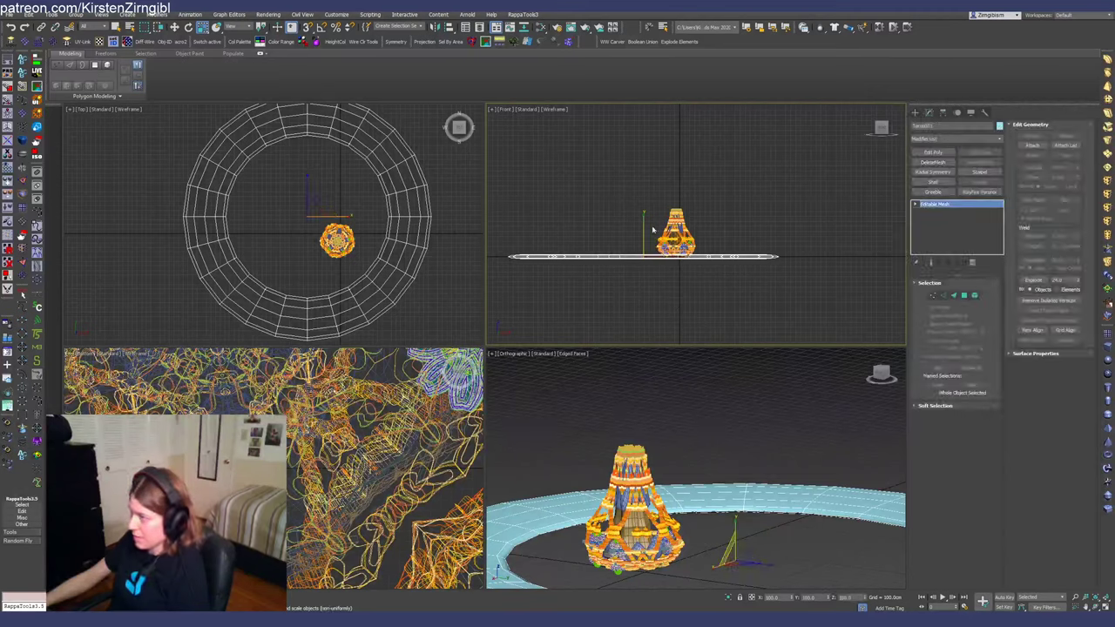
left_click_drag(650, 233, 644, 267)
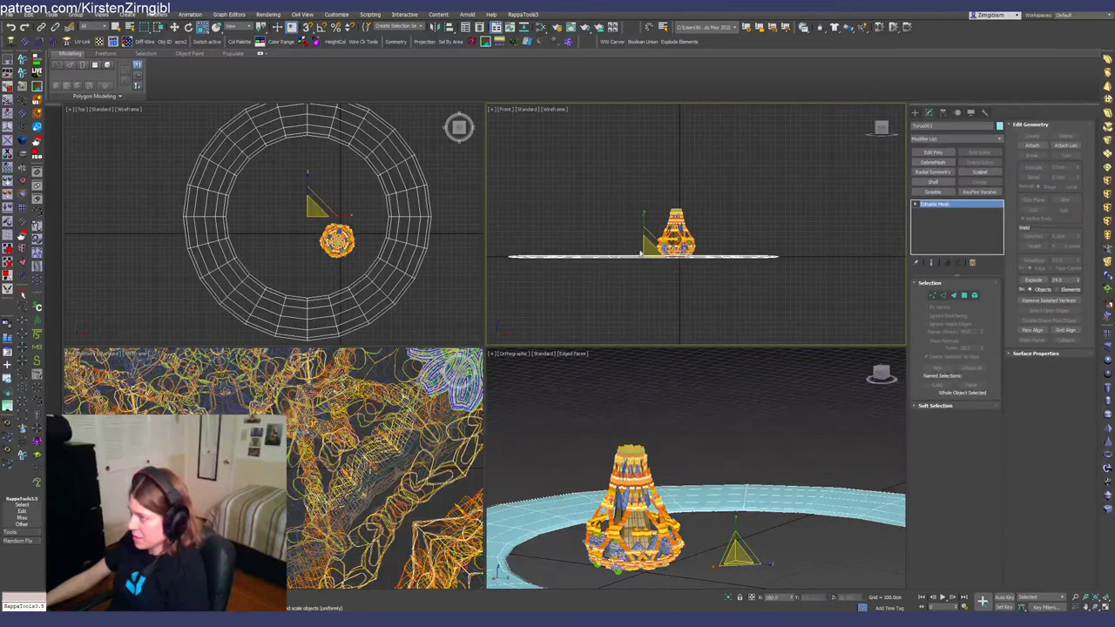
right_click(630, 256)
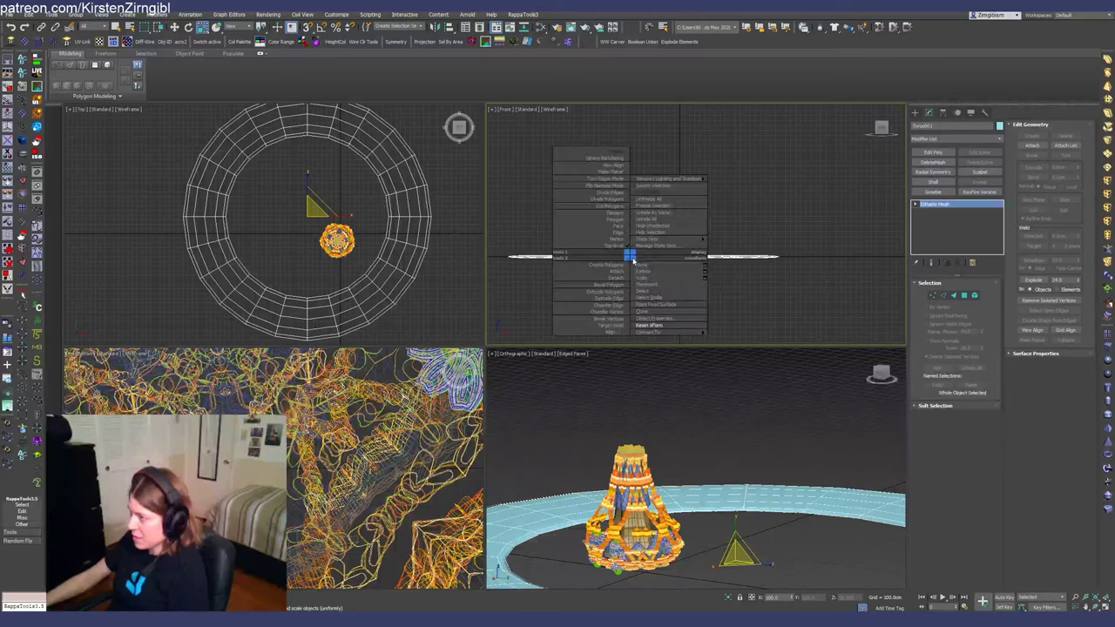
left_click(610, 335)
scroll(335, 218, "down", 5)
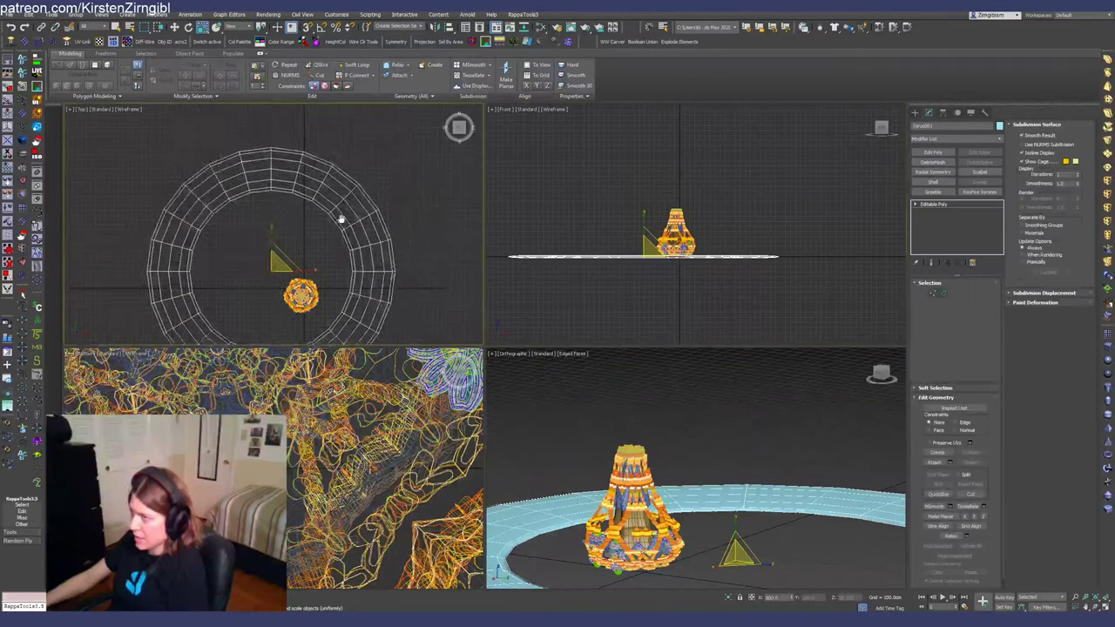
Step: Copy the flat ring toward the upper right in the top view and scale the copy down to roughly half size
key("w")
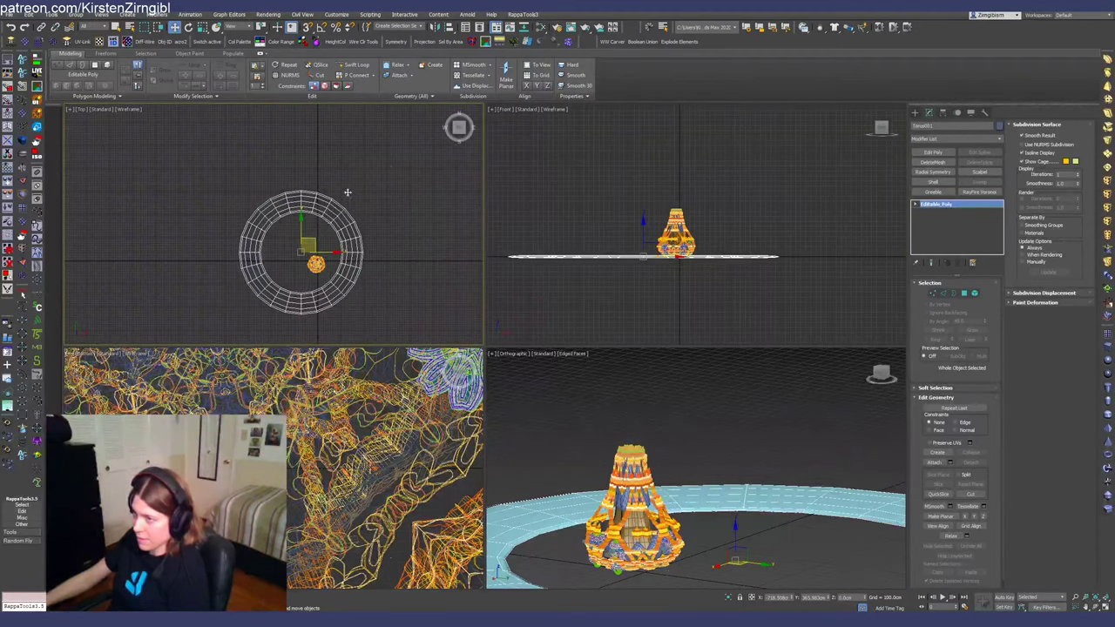
left_click_drag(307, 239, 358, 184, "shift")
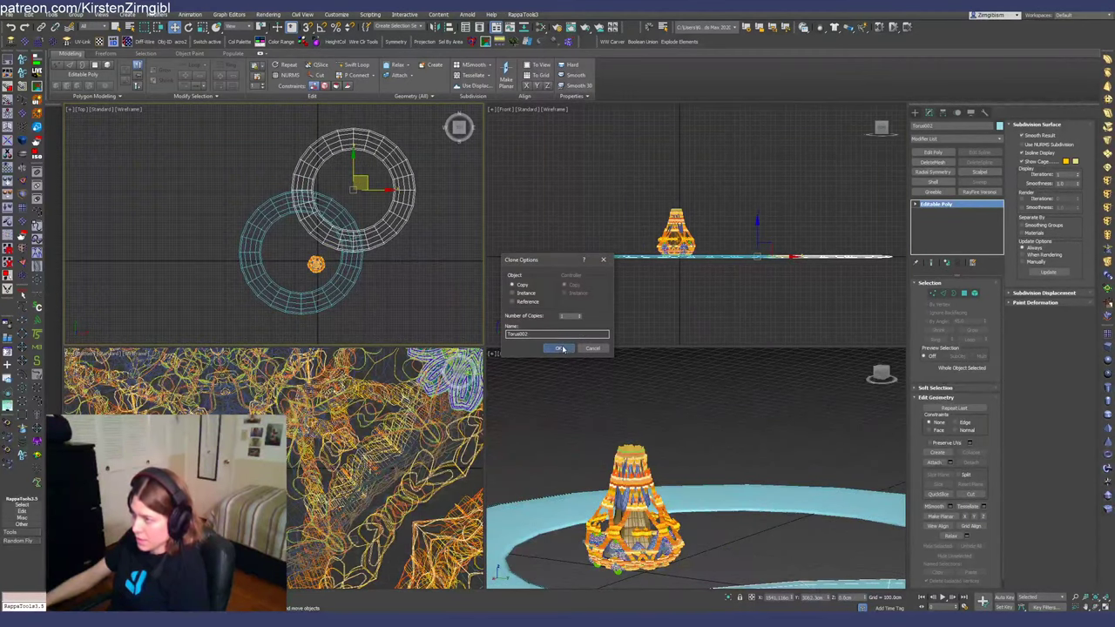
left_click(559, 349)
key("r")
left_click_drag(352, 175, 346, 183)
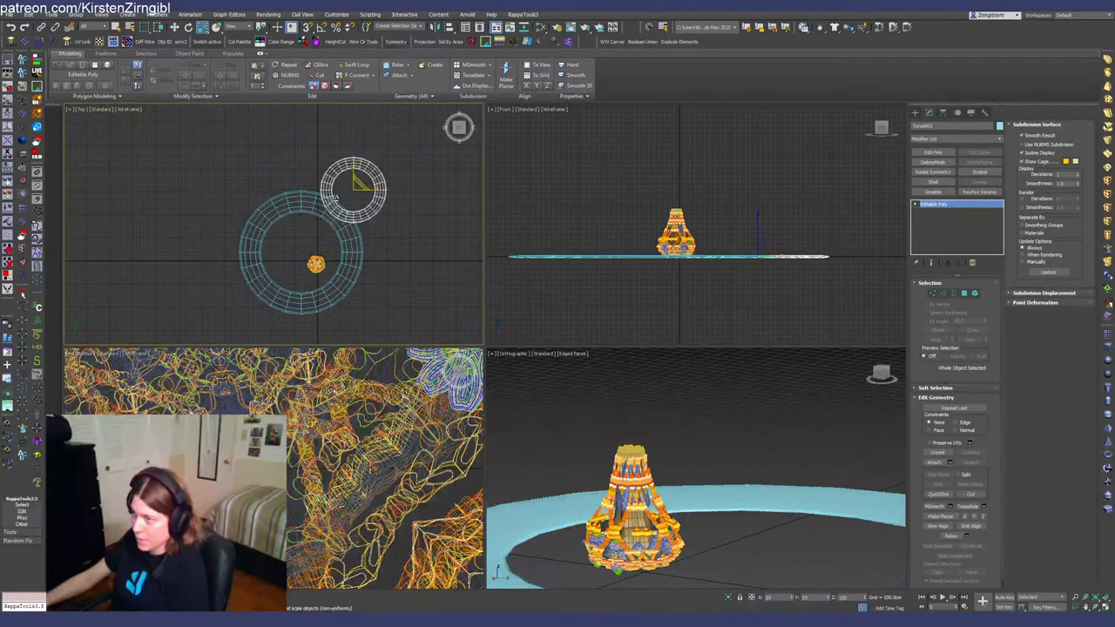
Step: Scale the small ring's inner edge loop inward to widen its band, chamfer that loop, and leave edge editing
scroll(346, 181, "up", 5)
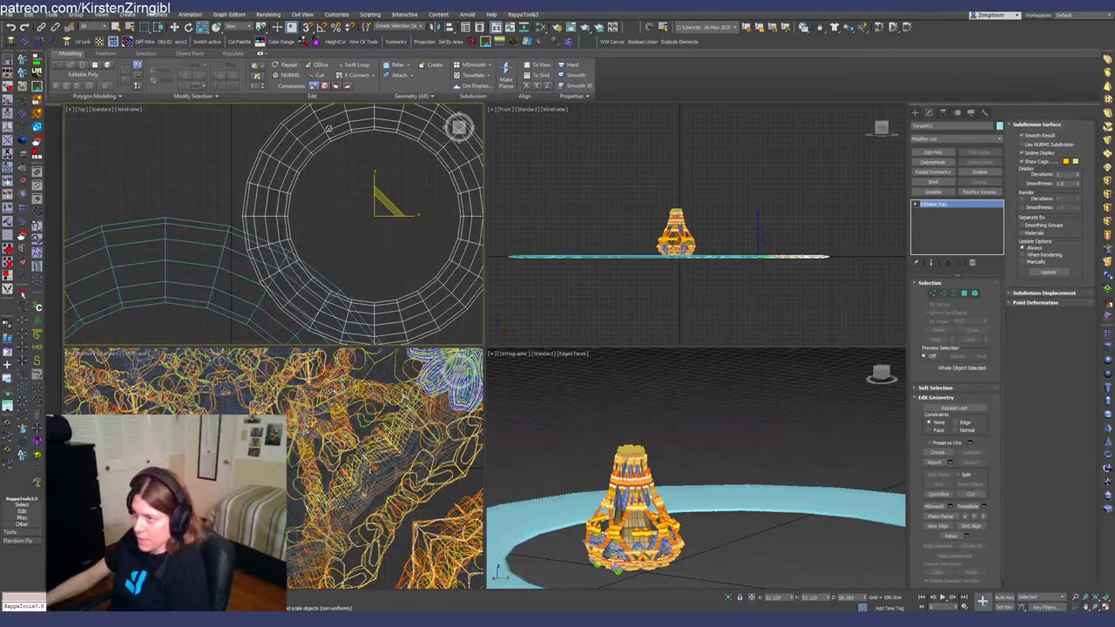
key("2")
double_click(337, 136)
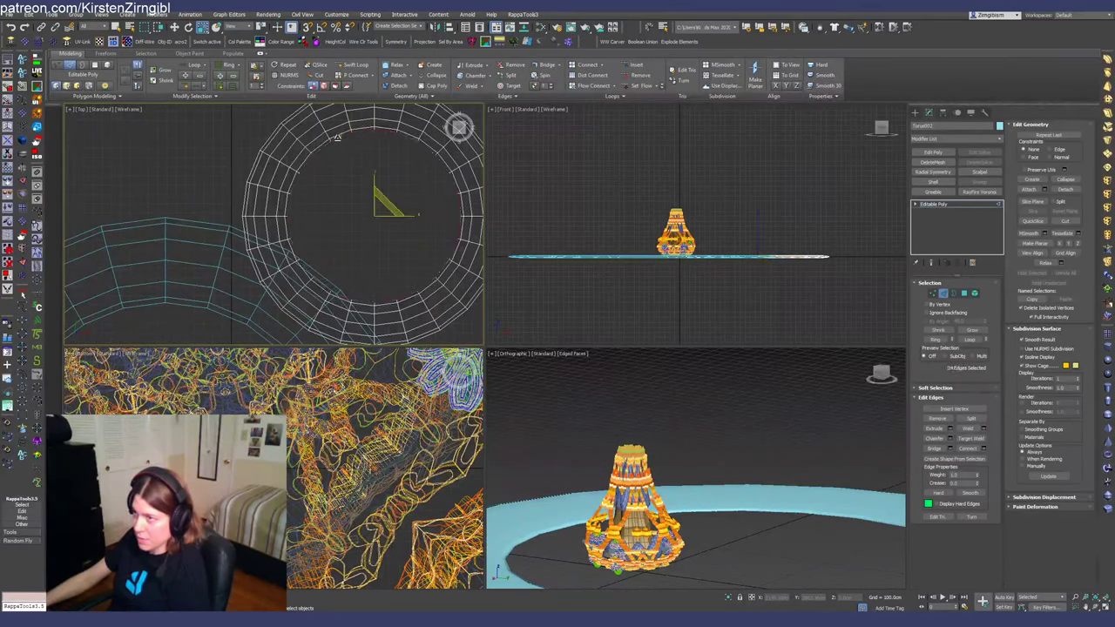
left_click_drag(384, 197, 363, 221)
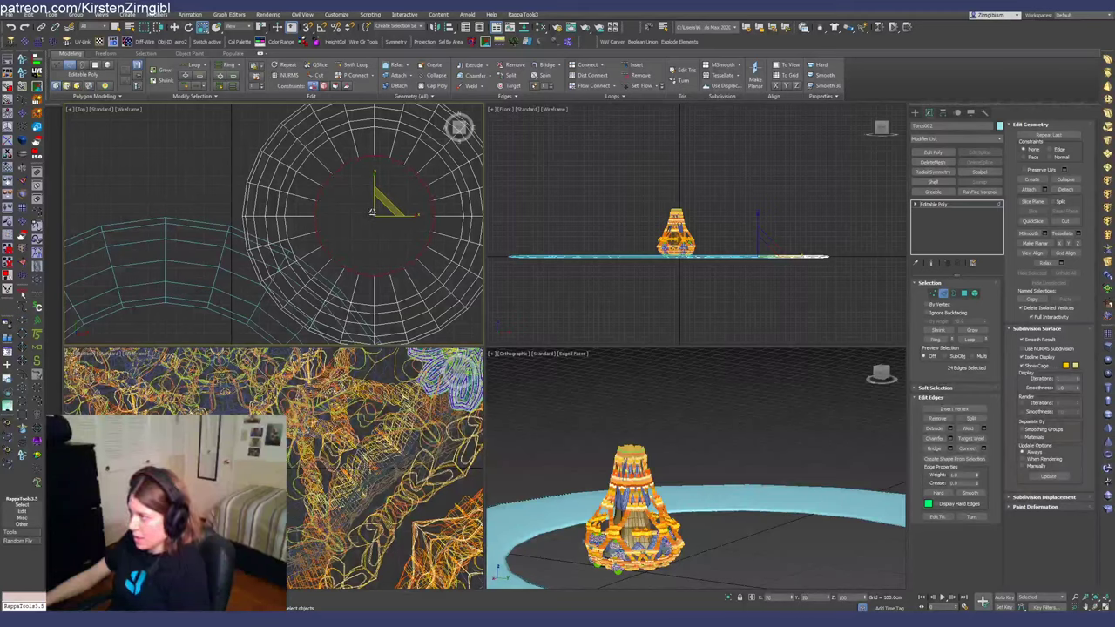
key("ctrl+shift+c")
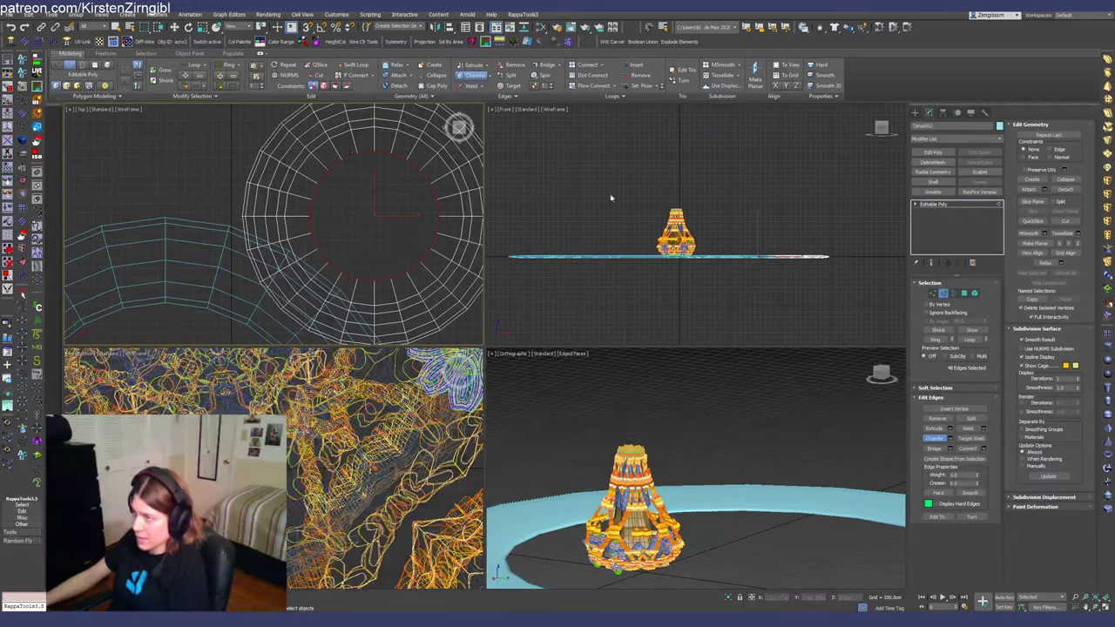
scroll(321, 228, "down", 3)
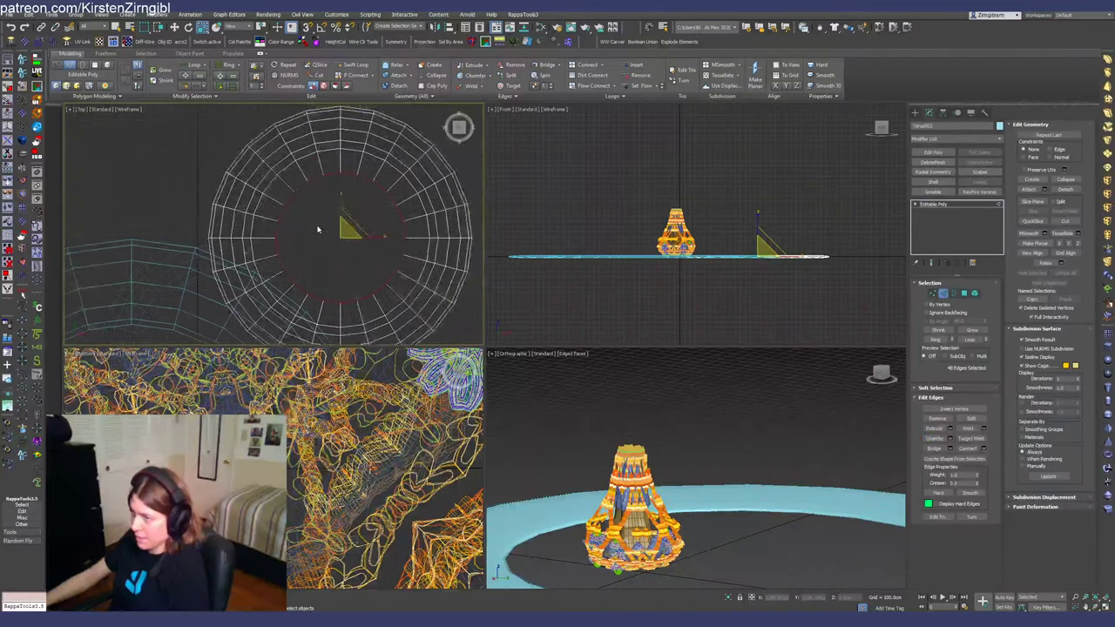
scroll(344, 245, "down", 2)
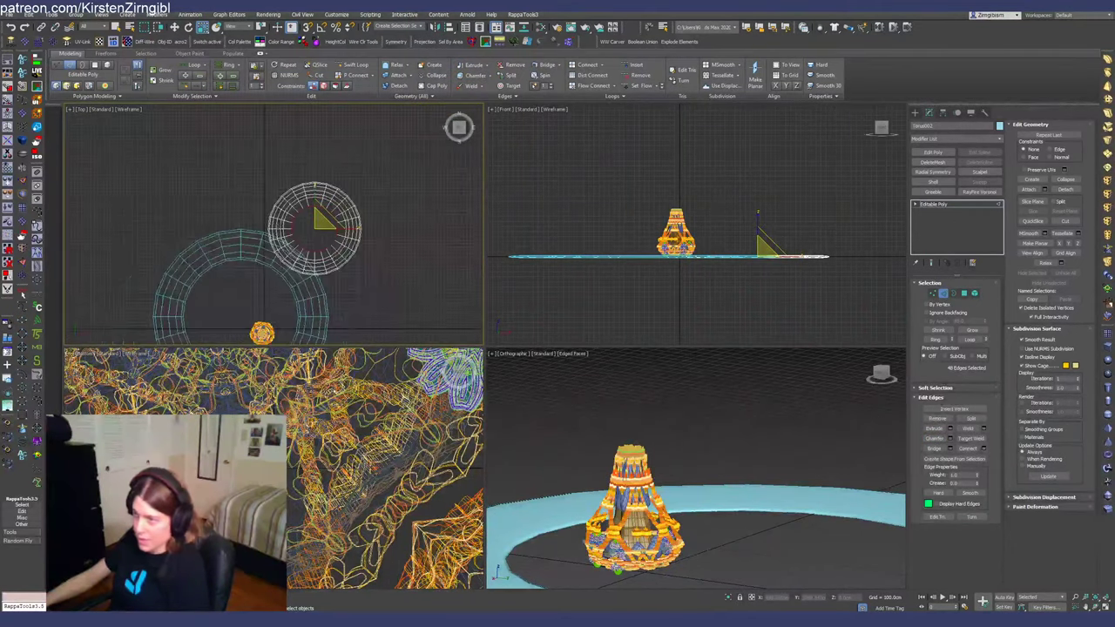
middle_click_drag(228, 240, 267, 190)
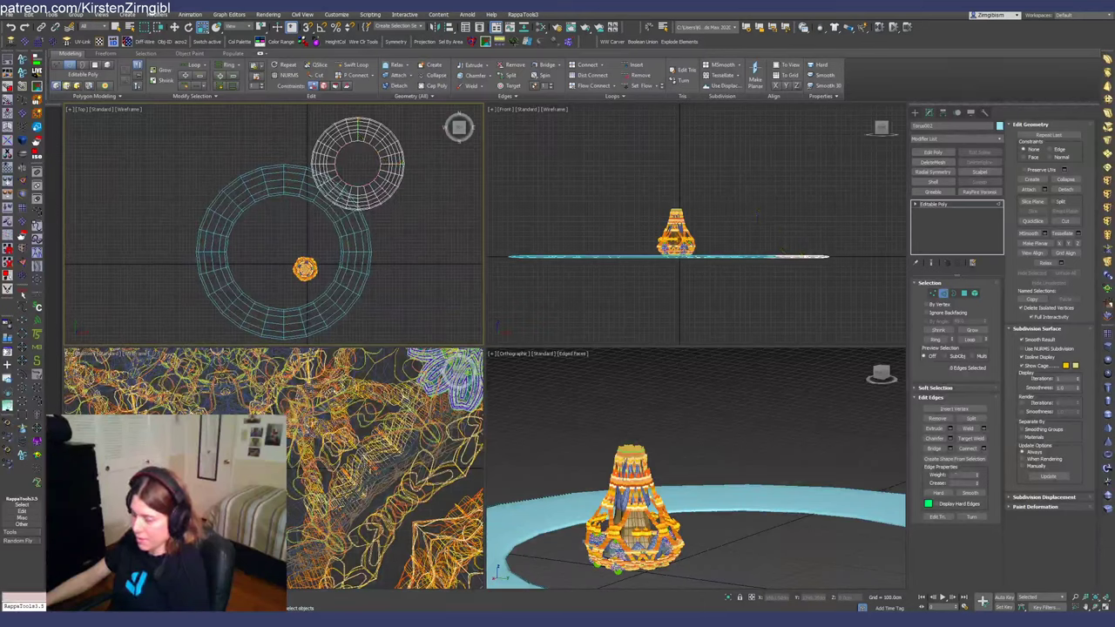
key("2")
Step: Copy the small ring so it overlaps the original ring's left side, and enlarge the copy to nearly the original's size
scroll(391, 238, "down", 2)
key("w")
mouse_move(407, 211)
left_mouse_down("shift")
mouse_move(266, 251)
mouse_move(277, 264)
mouse_move(296, 247)
mouse_move(292, 261)
left_mouse_up("shift")
left_click(566, 349)
key("r")
key("w")
middle_click_drag(708, 394, 669, 364)
middle_click_drag(595, 483, 556, 451)
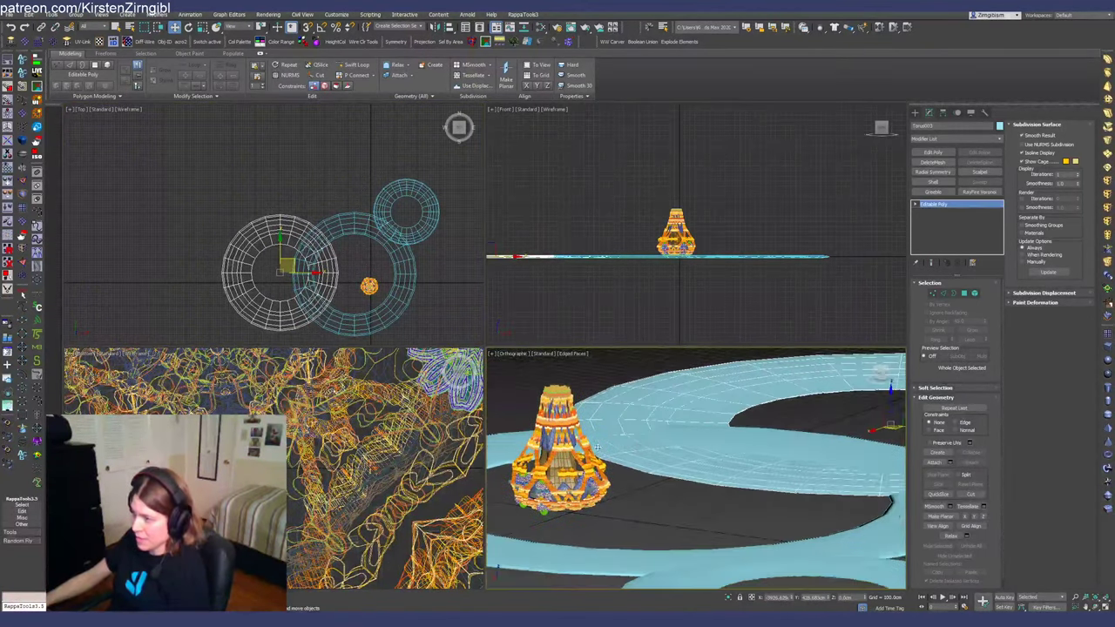
Step: Select the lattice tower and bring it closer in the orthographic view
scroll(556, 452, "up", 3)
left_click(568, 476)
key("z")
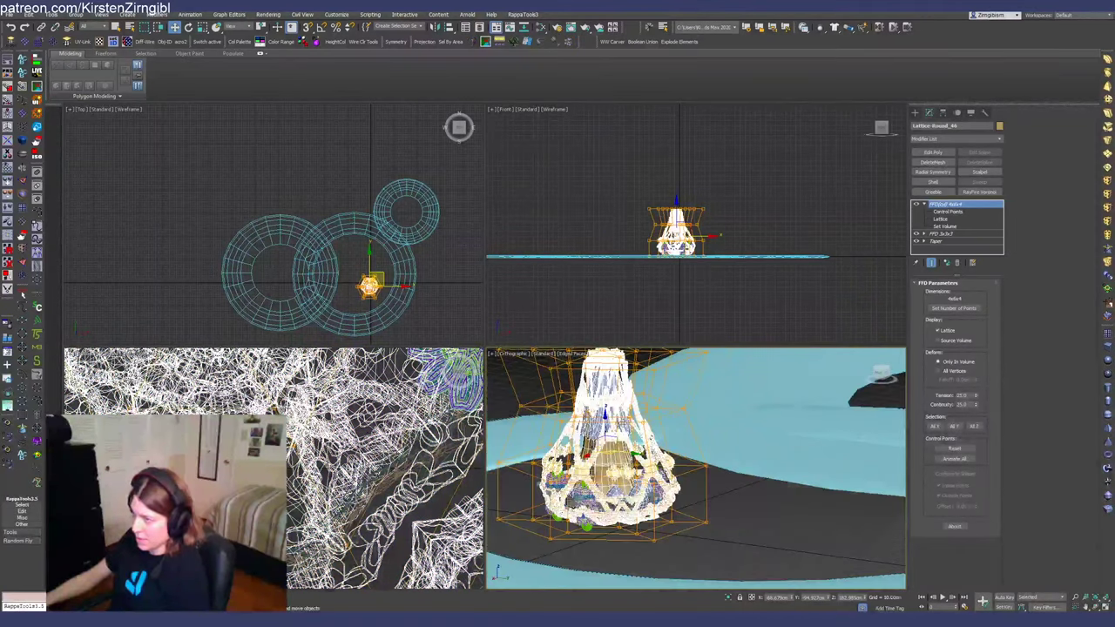
Step: Check the keyboard shortcut list in the Customize User Interface dialog, close it, and hide the scene explorer
left_click(336, 15)
left_click(343, 33)
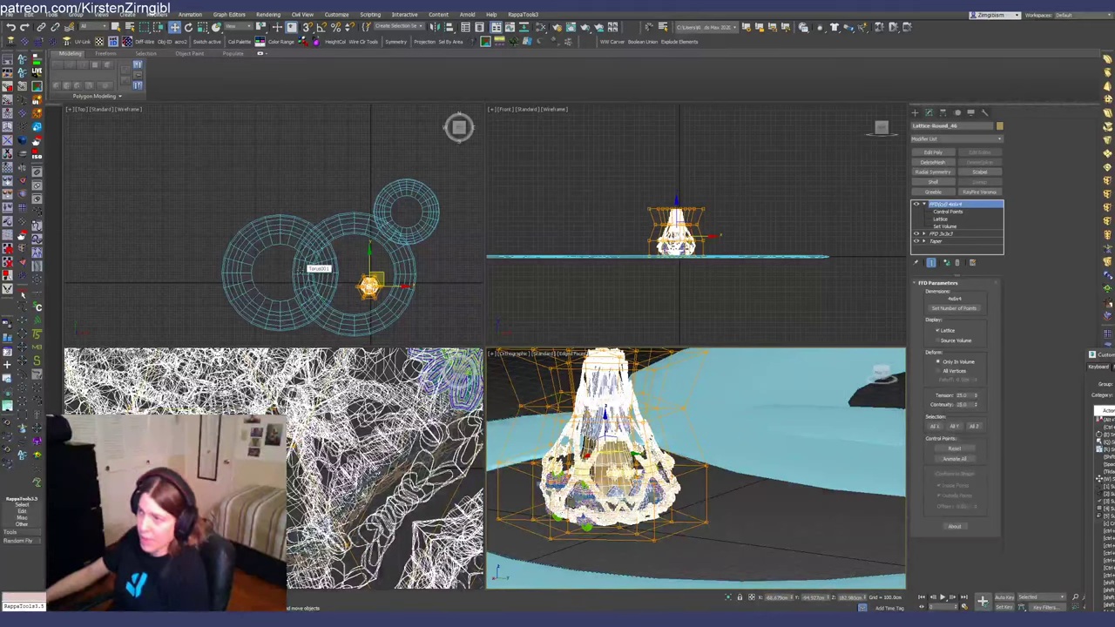
left_click(371, 15)
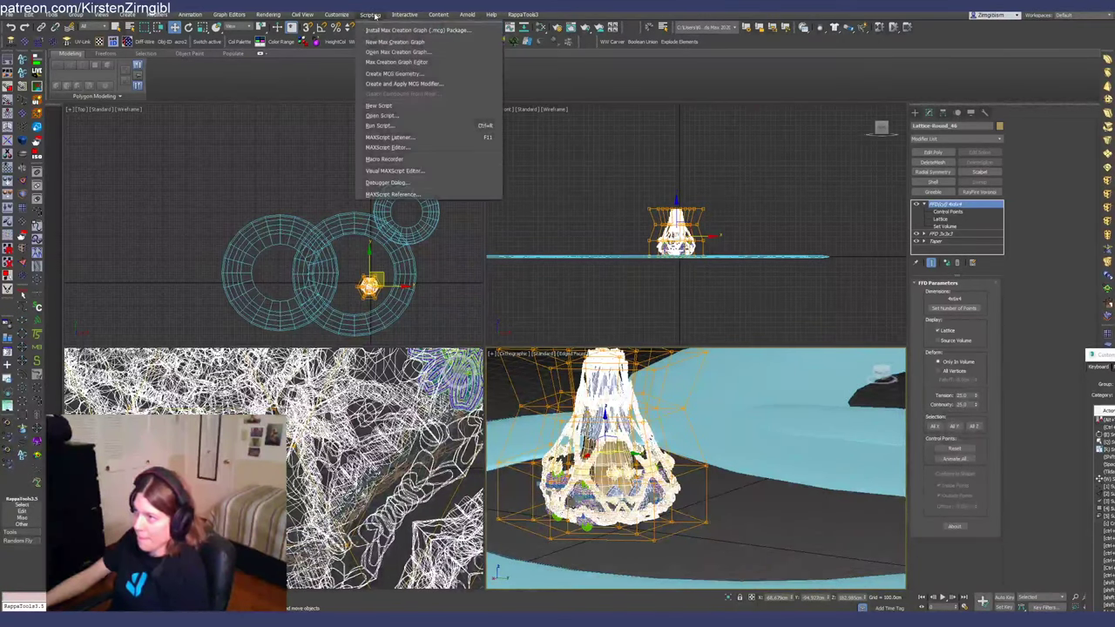
left_click(379, 16)
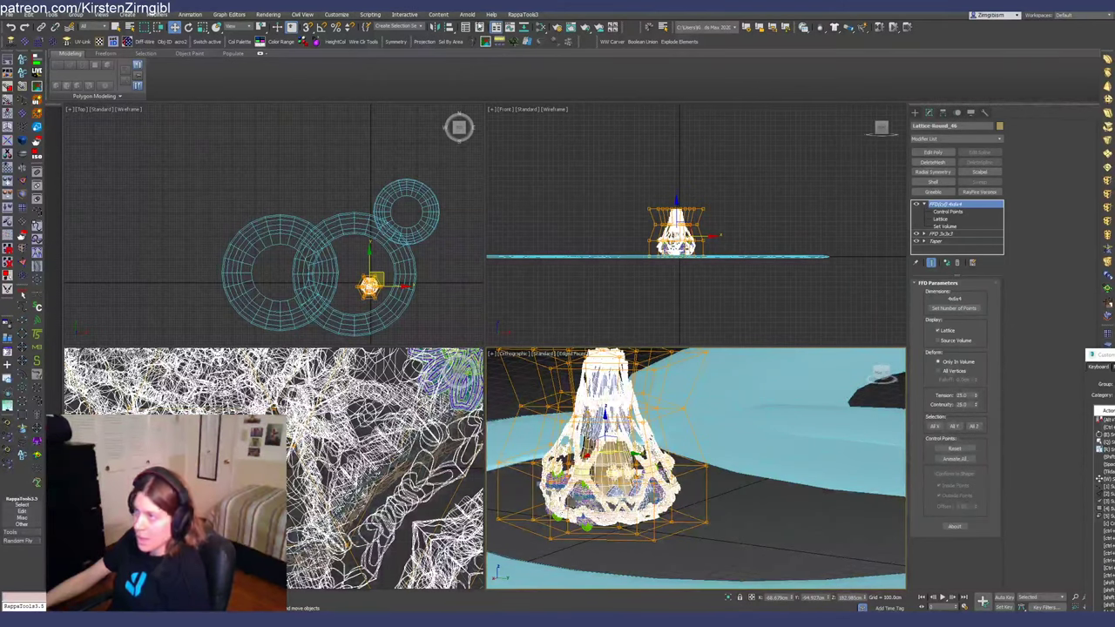
left_click_drag(1110, 358, 422, 157)
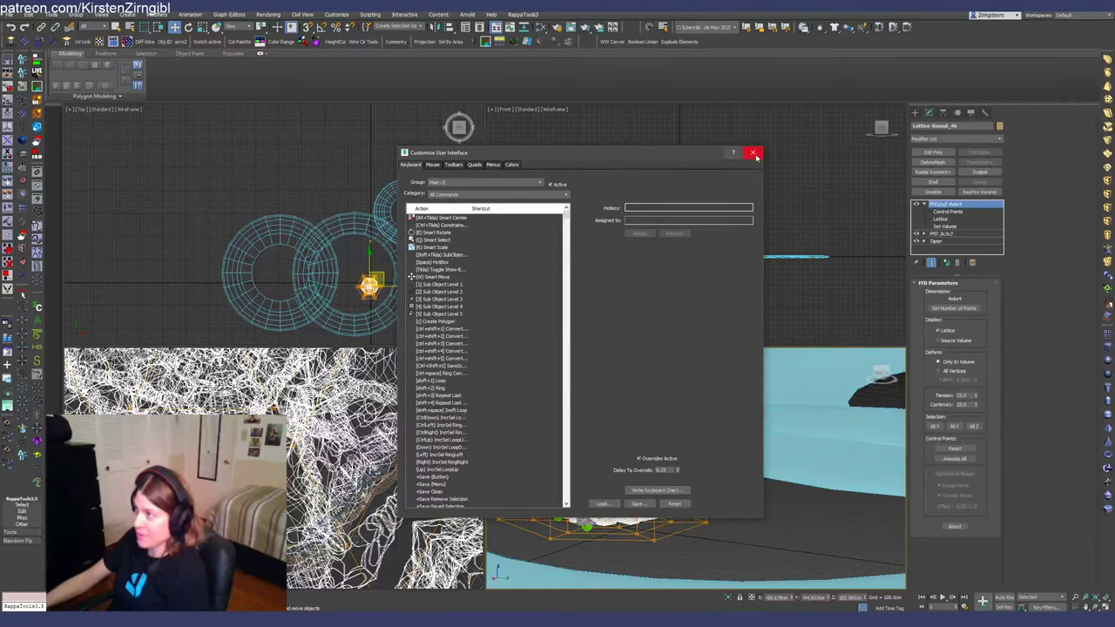
left_click(754, 155)
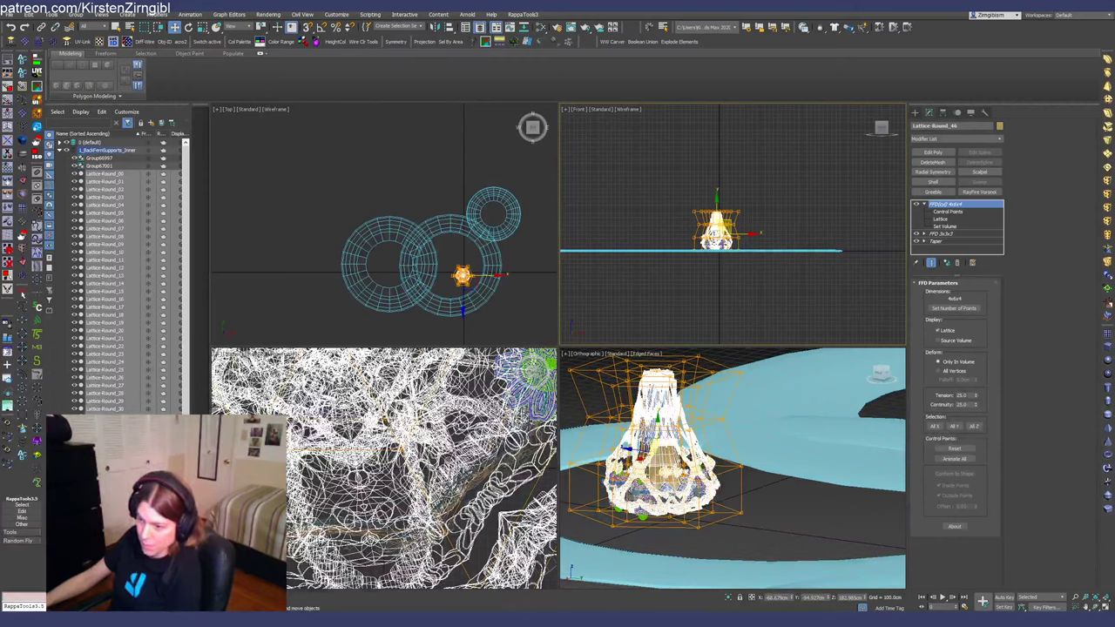
right_click(297, 213)
left_click(479, 27)
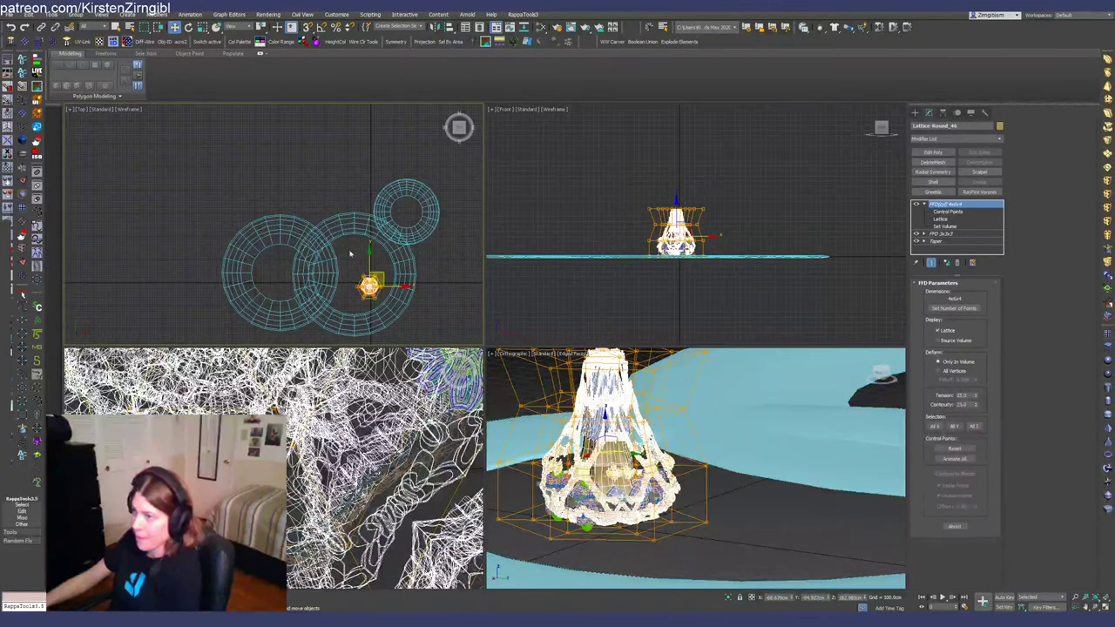
Step: Select all three flat rings and attach them into one object with objectAttacker in Poly mode
left_click(324, 228)
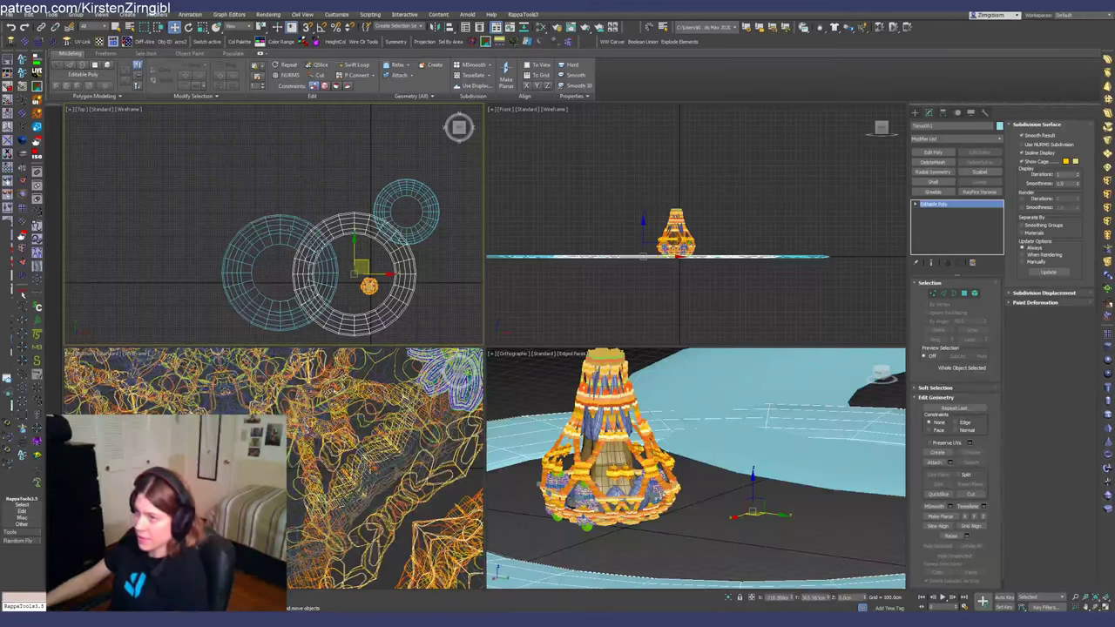
left_click(331, 222, "ctrl")
key("ctrl+d")
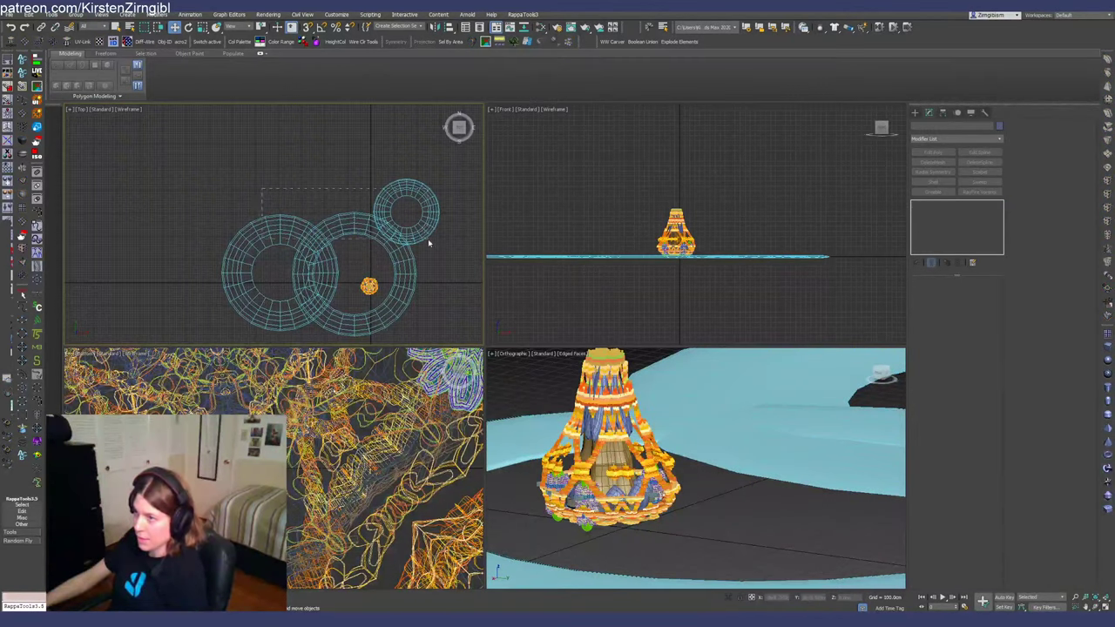
left_click_drag(428, 243, 428, 244)
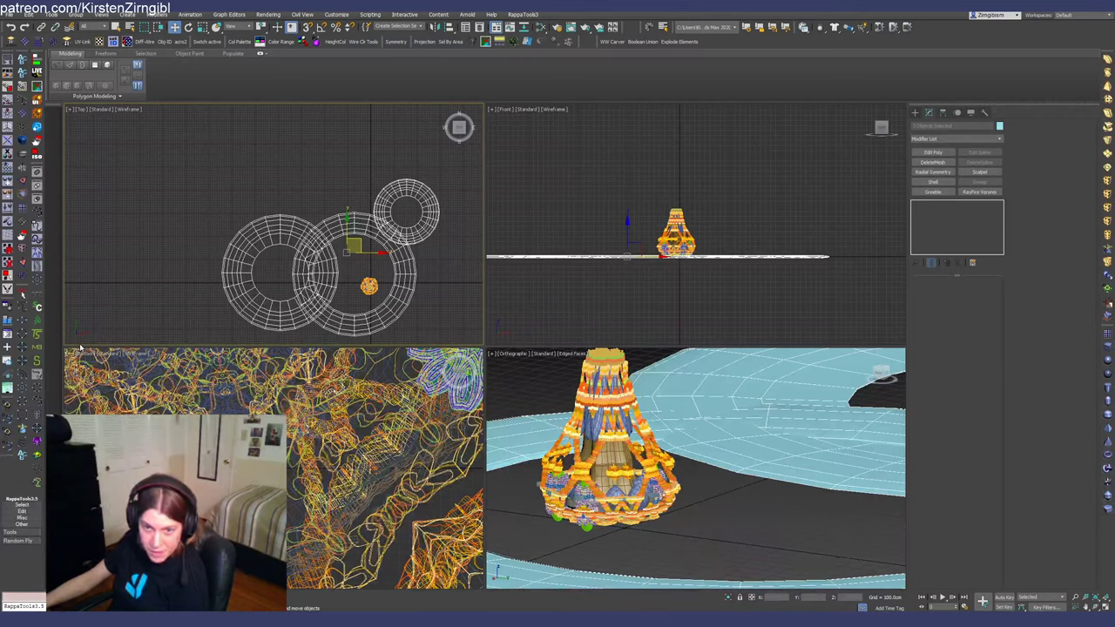
left_click(7, 181)
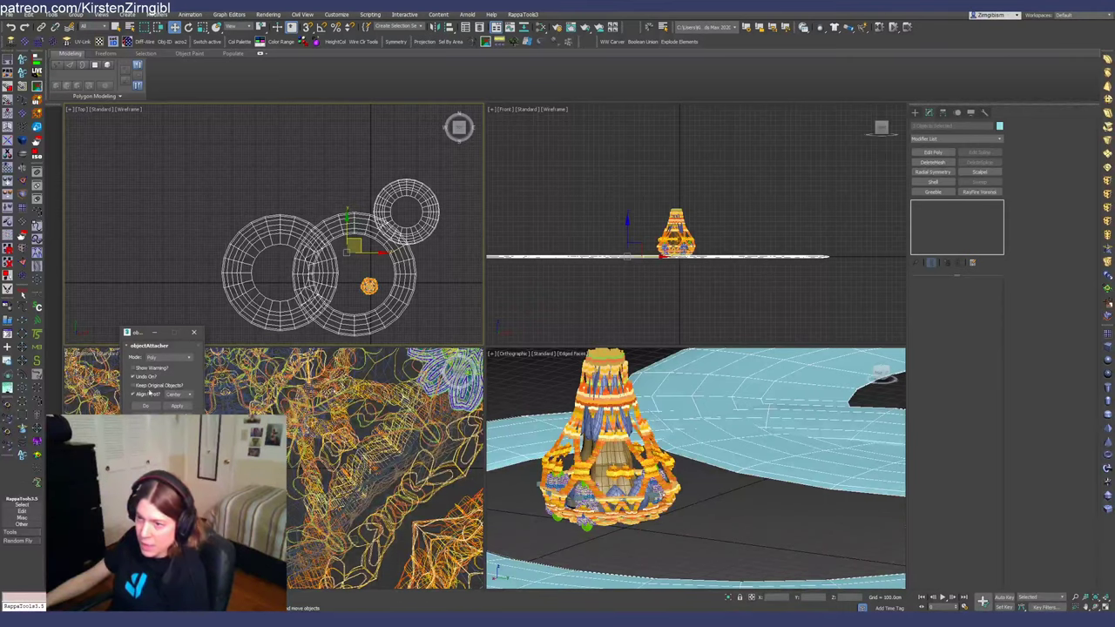
left_click(146, 407)
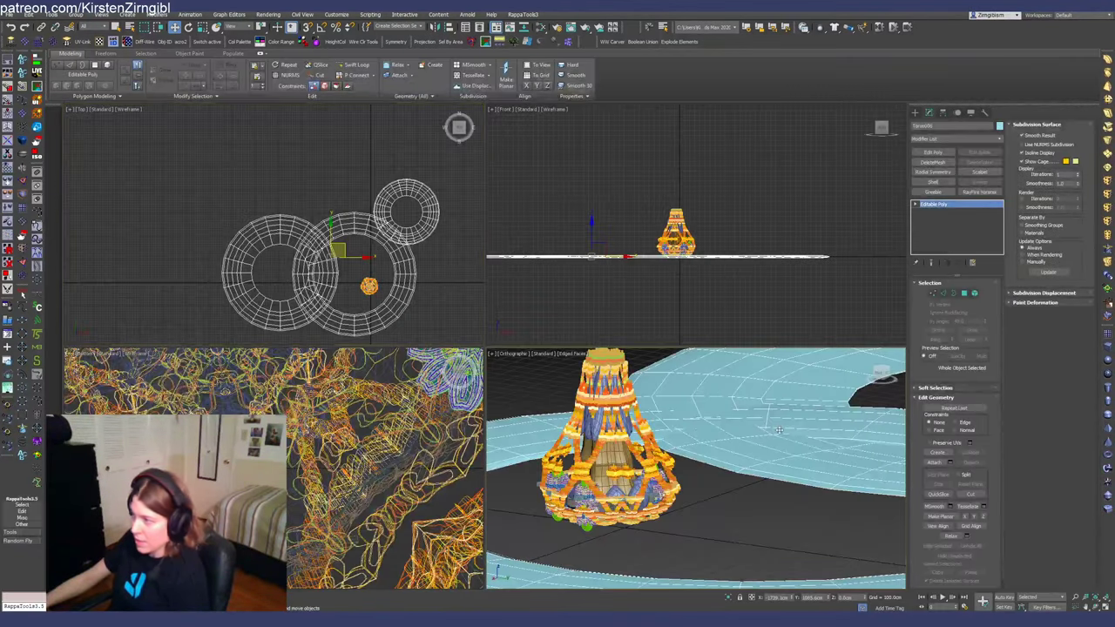
Step: Check the combined ring object by selecting each of its three rings at element level, and return to object level
left_click(757, 489)
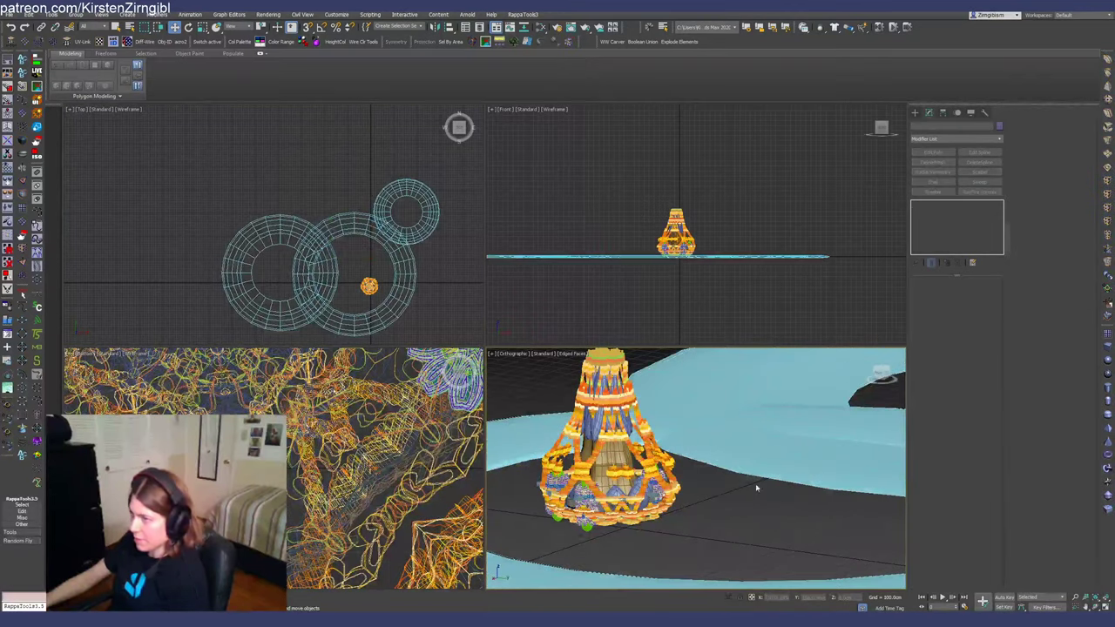
left_click(286, 264)
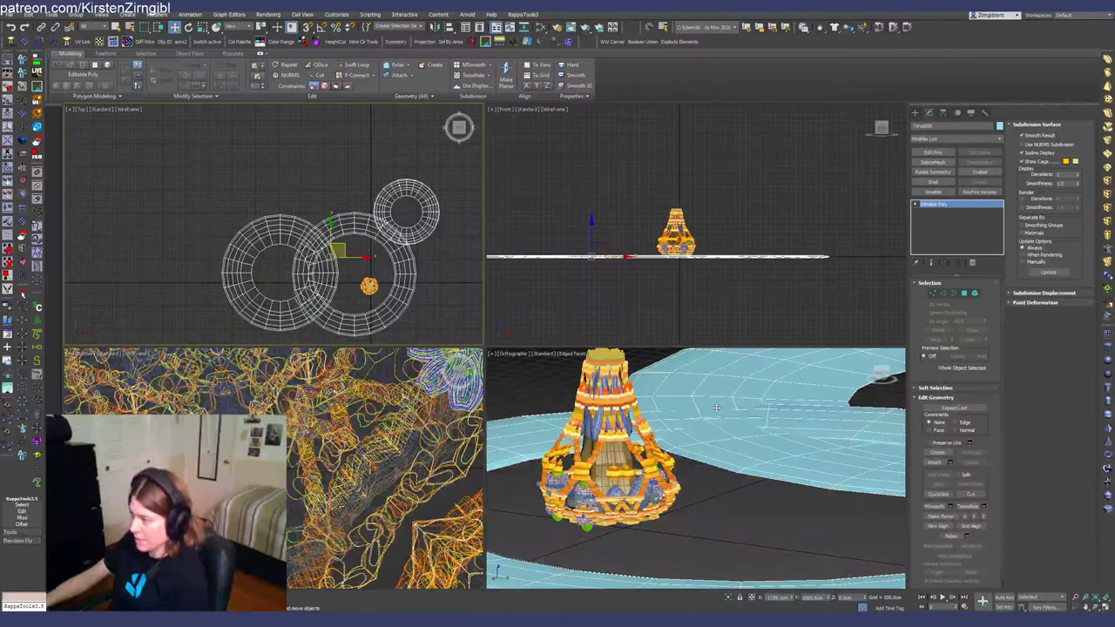
left_click(887, 225)
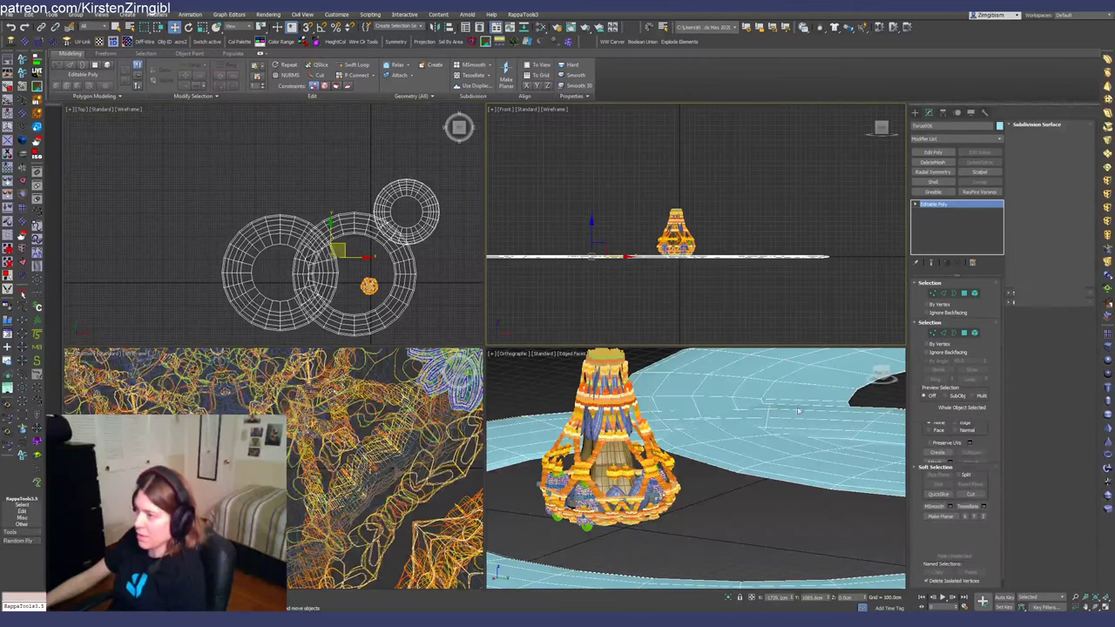
key("5")
left_click(734, 433)
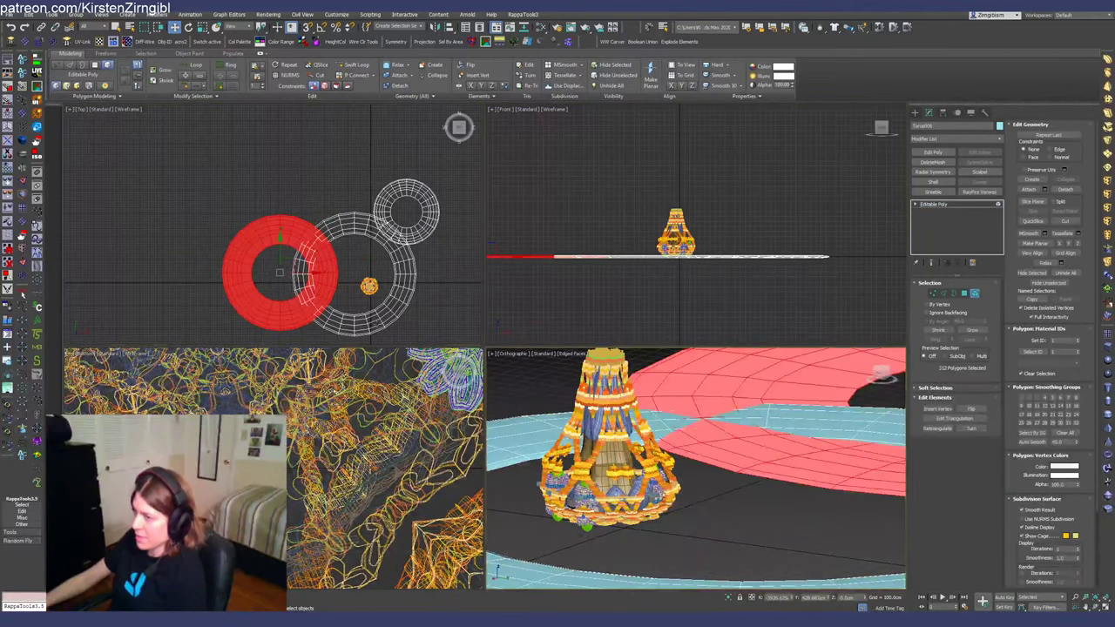
left_click(378, 325)
left_click(422, 213)
left_click(915, 204)
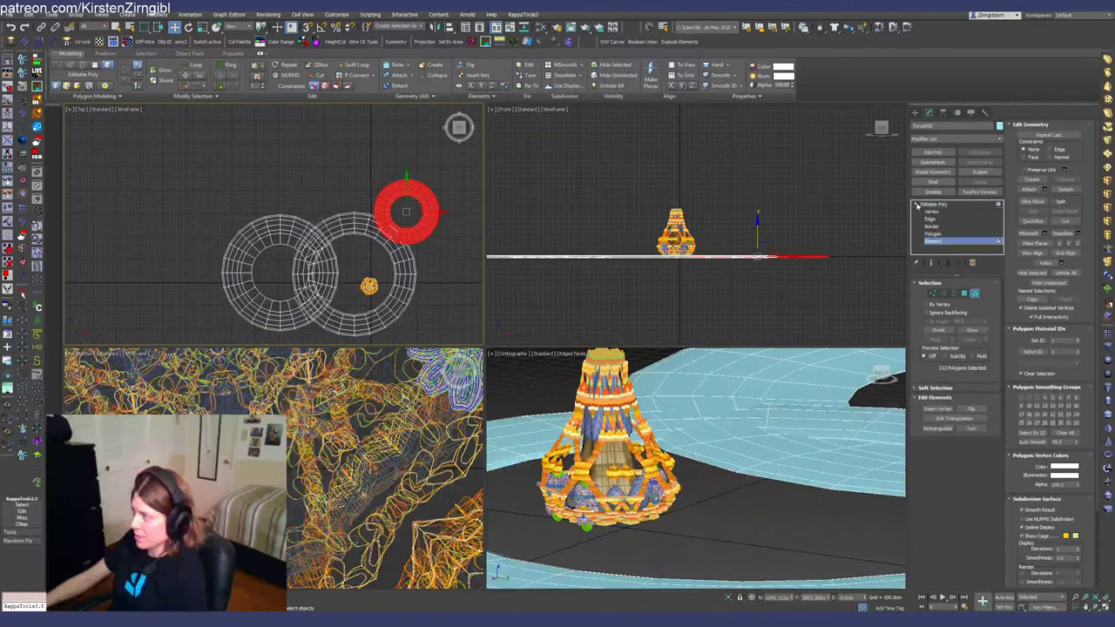
left_click(936, 205)
left_click(366, 251)
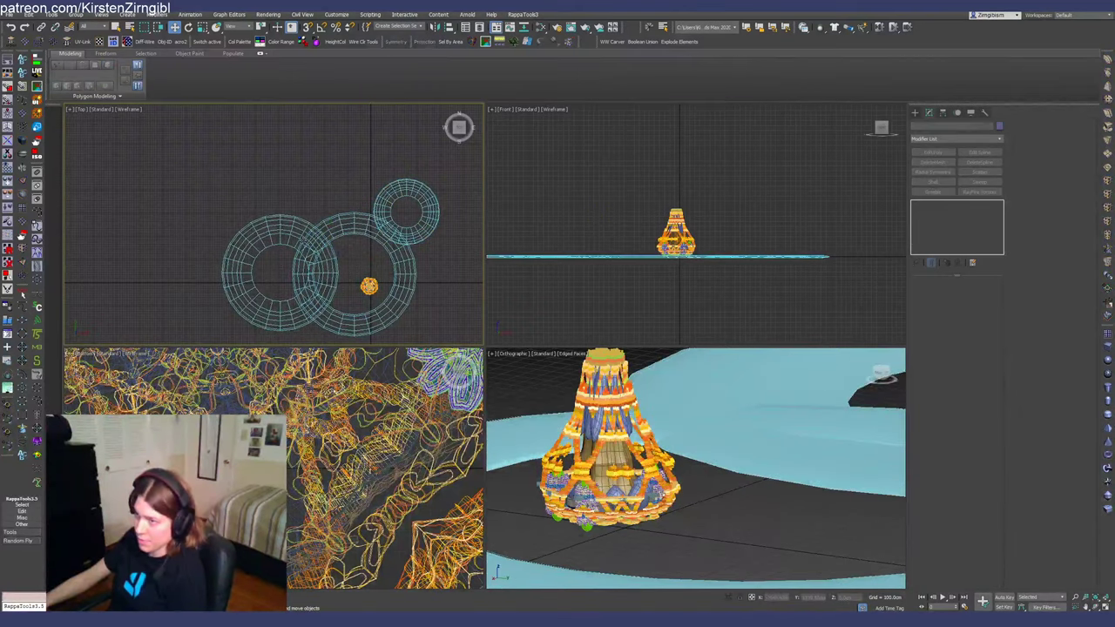
Step: Open the WireChaos script and assign the combined ring object as its custom mesh
left_click(304, 241)
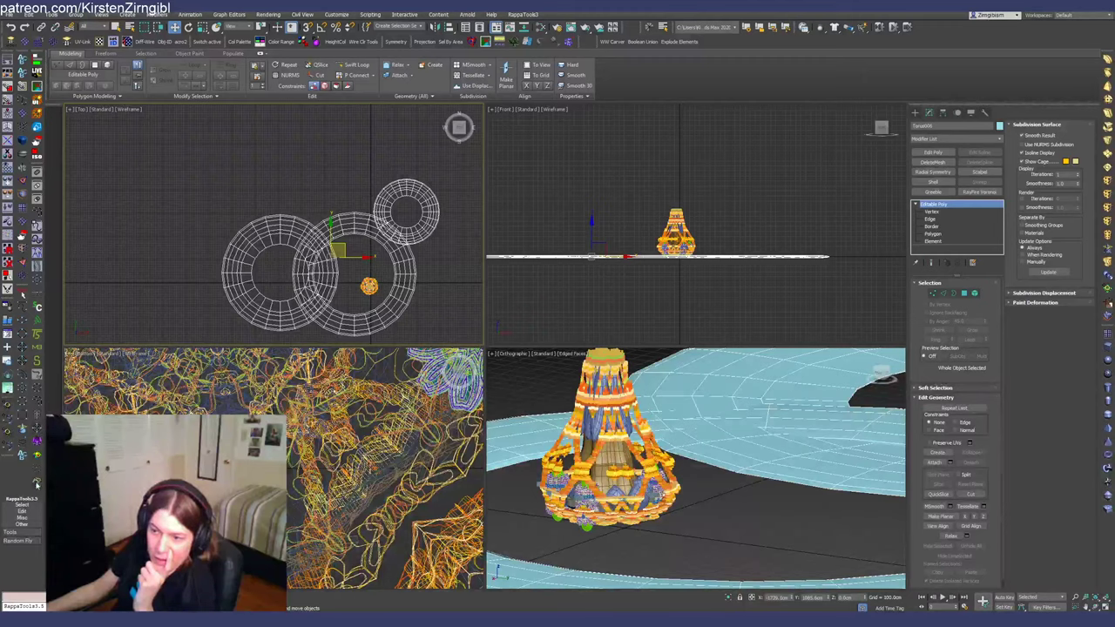
left_click(38, 282)
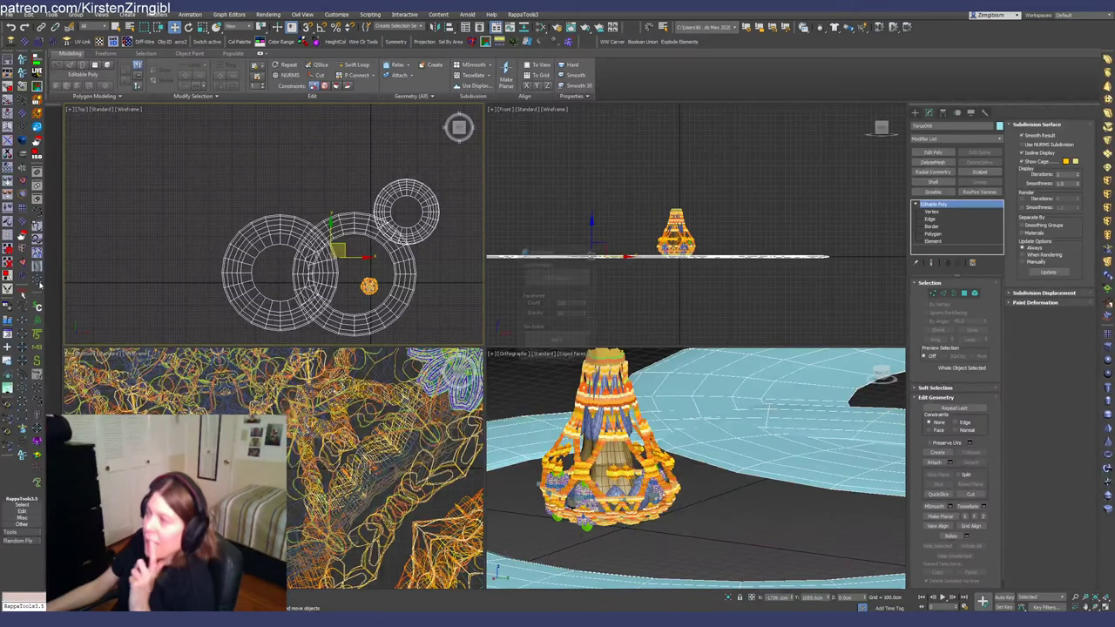
left_click(546, 283)
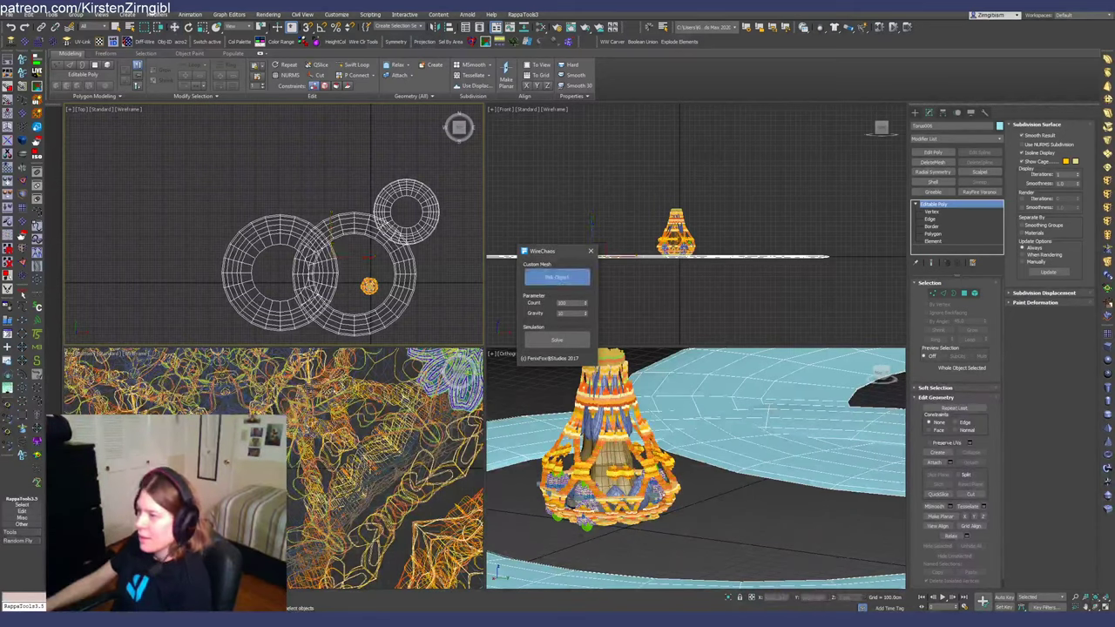
left_click(397, 235)
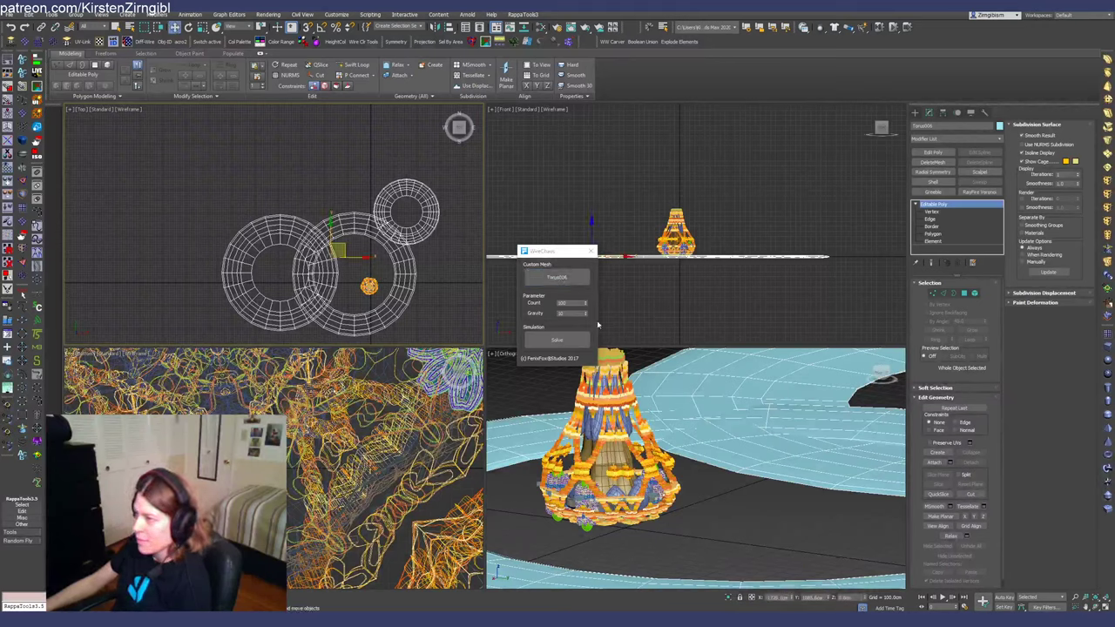
Step: Set the WireChaos gravity to 25 and count to 60, and solve the simulation to generate wires
double_click(567, 312)
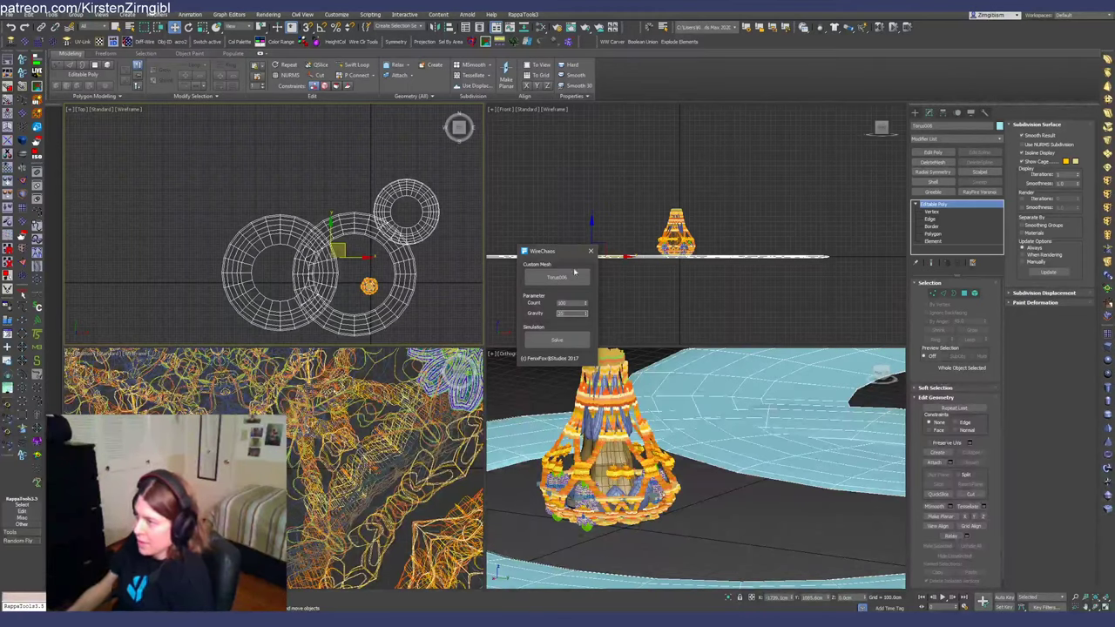
double_click(563, 301)
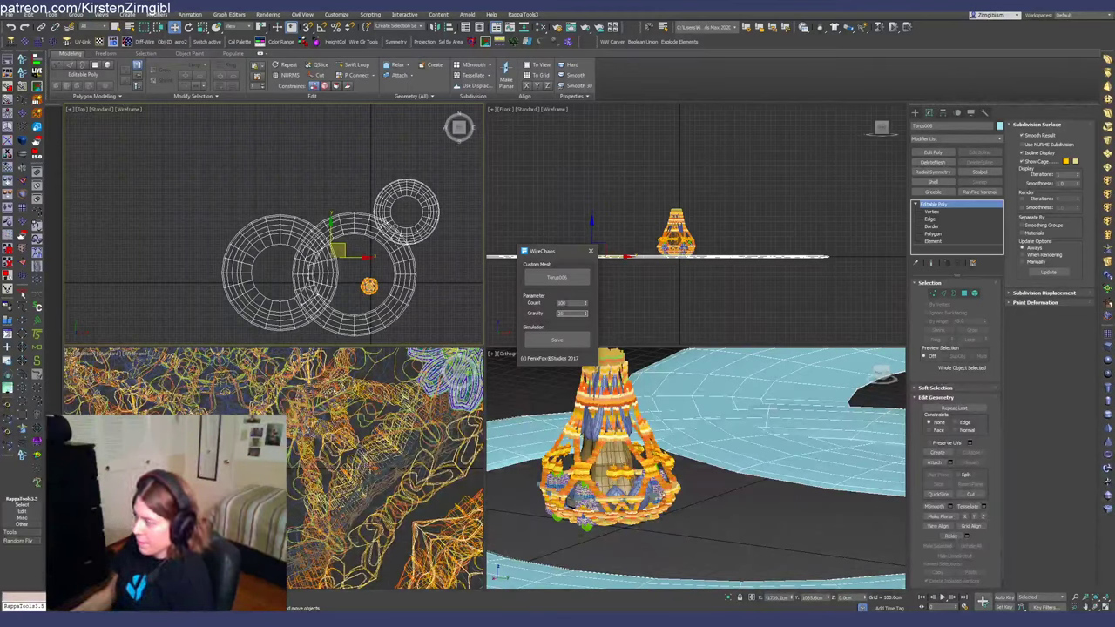
double_click(565, 302)
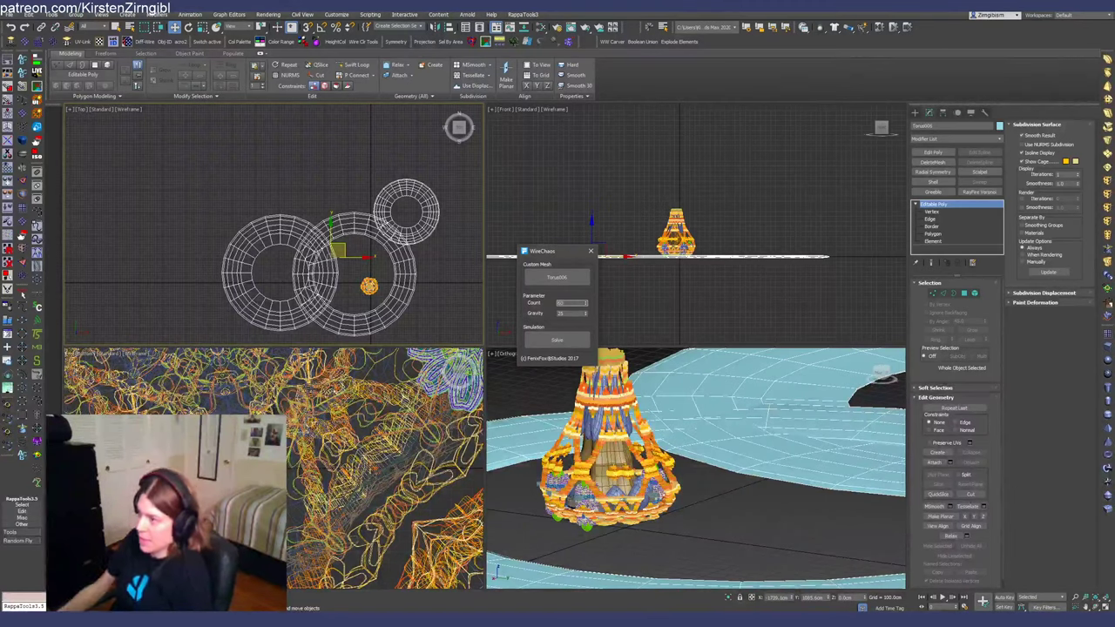
left_click(556, 340)
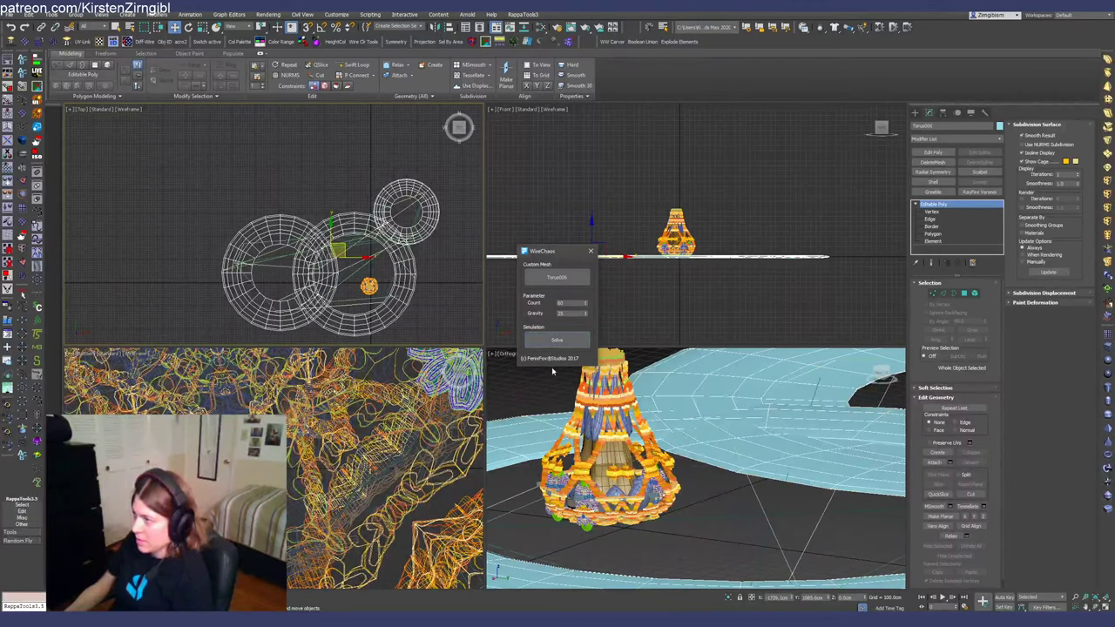
Step: Examine the generated wires between the rings in the front, orthographic and top views, closing WireChaos
scroll(603, 531, "down", 5)
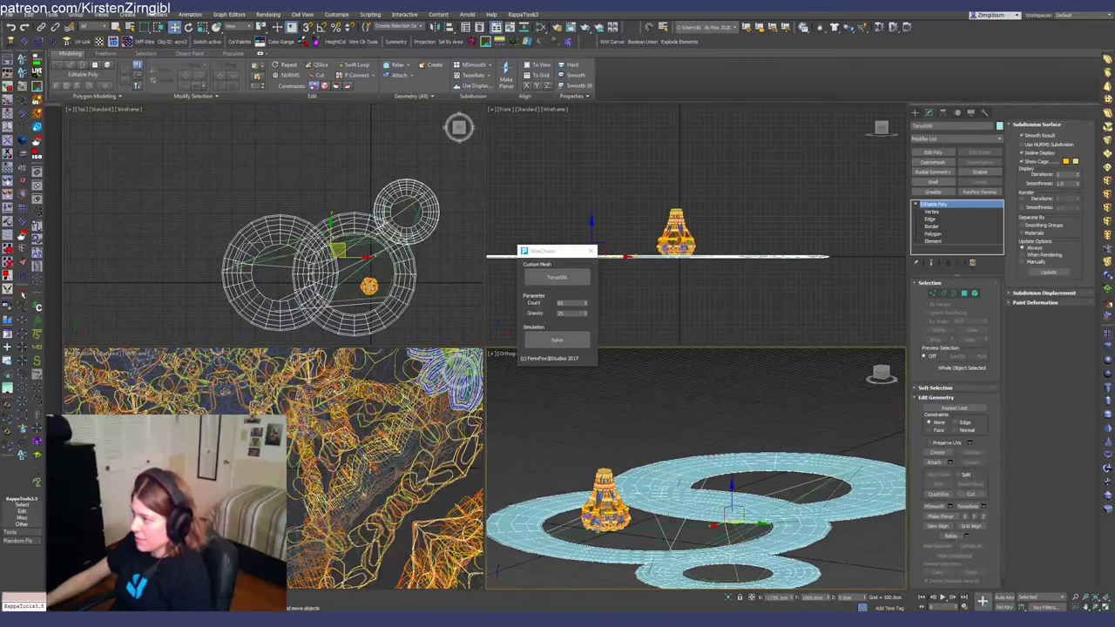
middle_click_drag(697, 295, 737, 229)
scroll(691, 195, "up", 2)
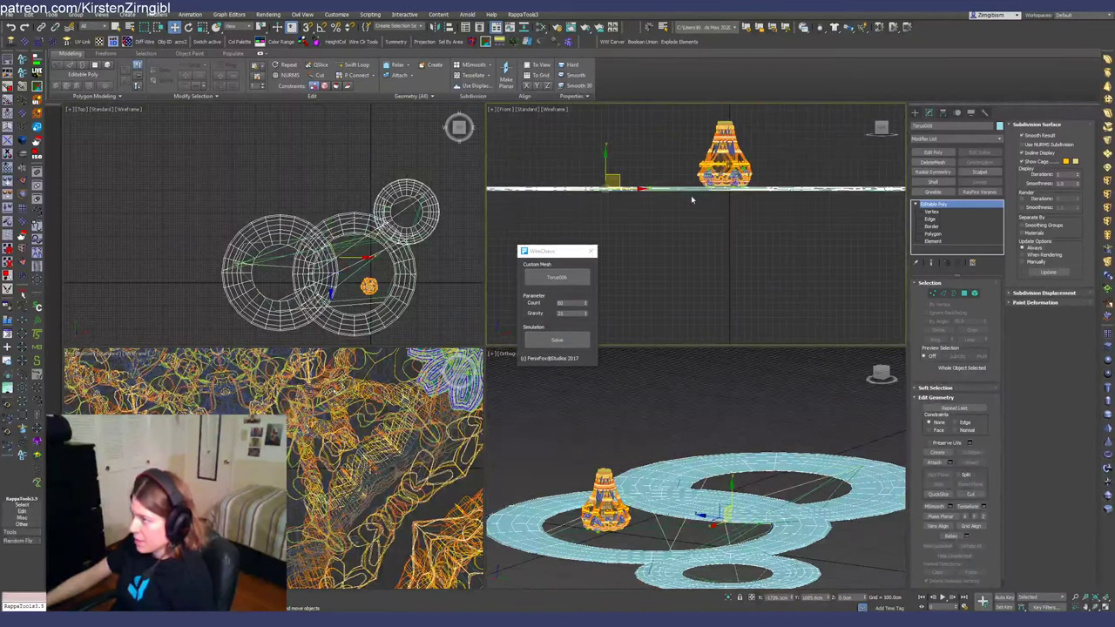
middle_click_drag(708, 514, 668, 441, "alt")
middle_click_drag(684, 292, 734, 243, "alt")
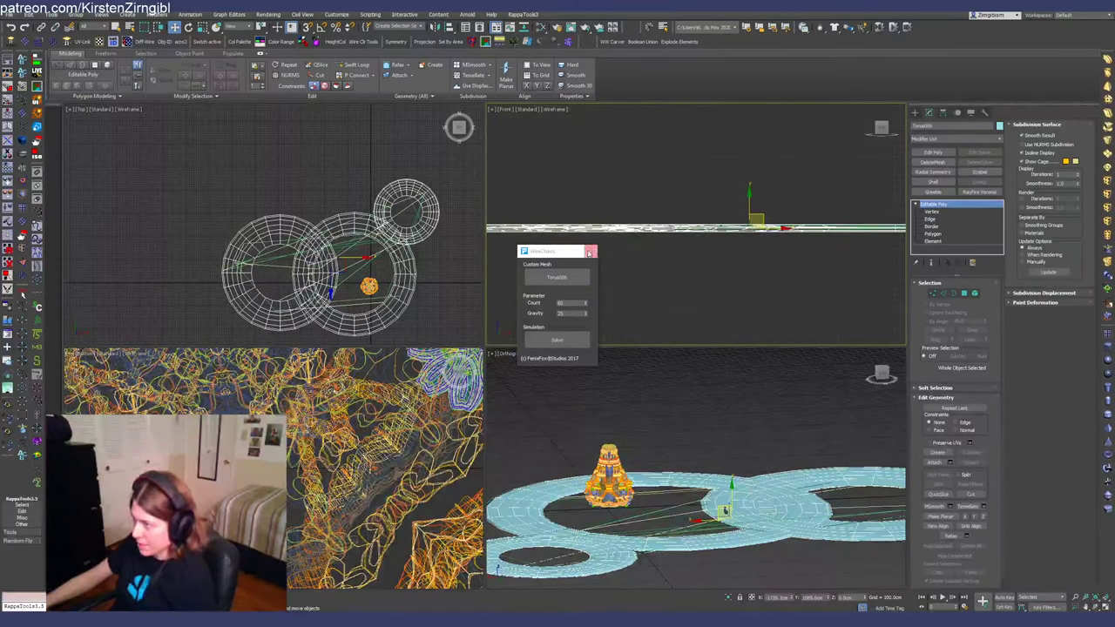
left_click(592, 251)
middle_click_drag(439, 275, 417, 281)
left_click(418, 281)
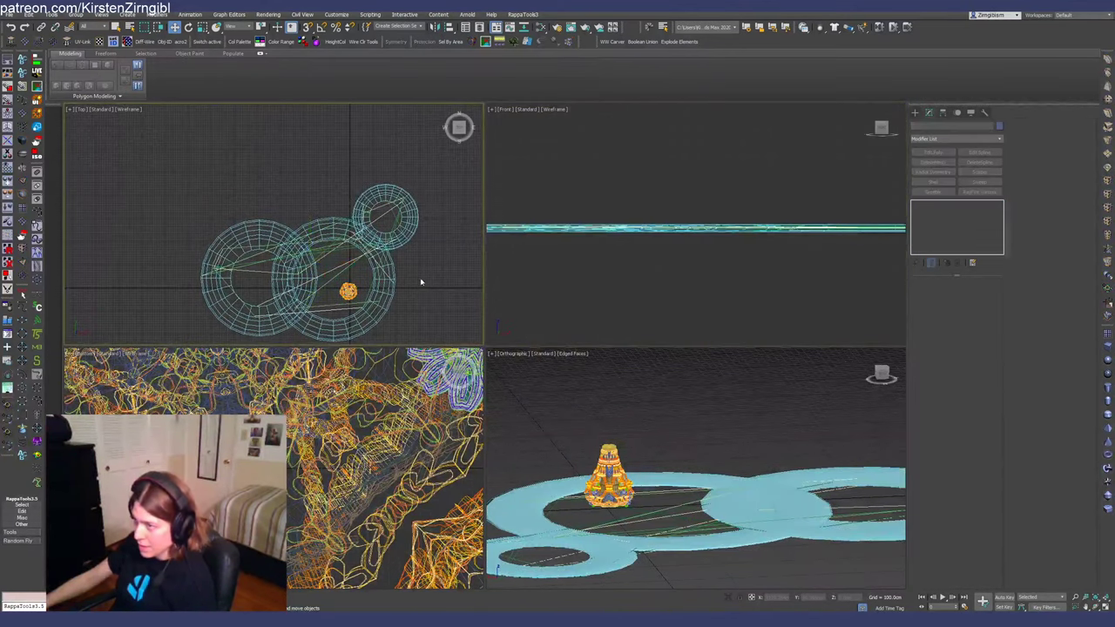
key("ctrl+z")
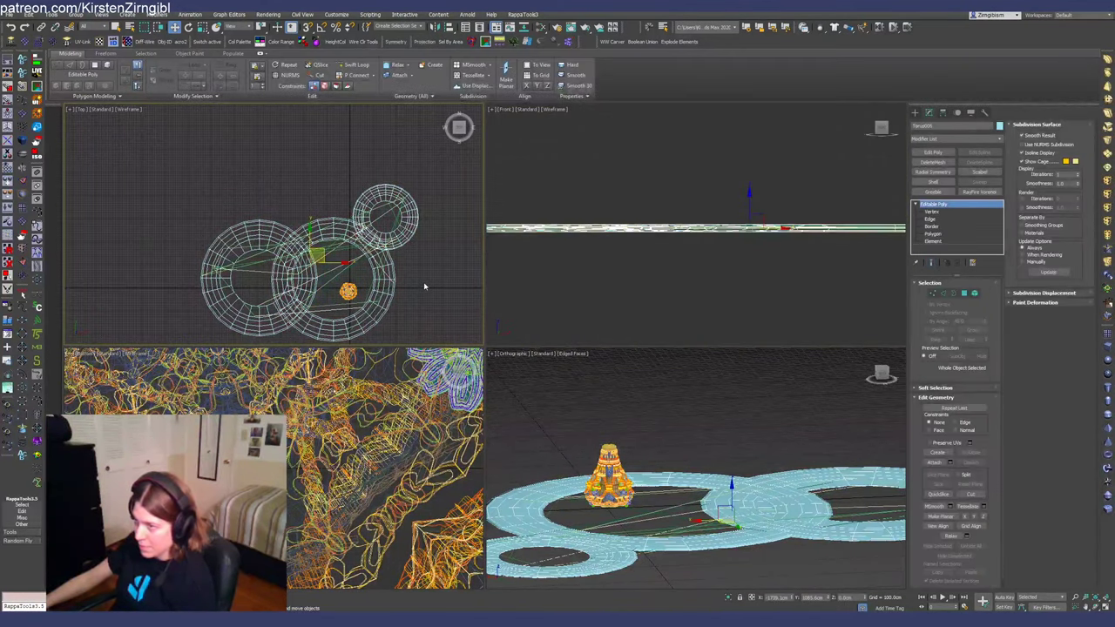
left_click(357, 272)
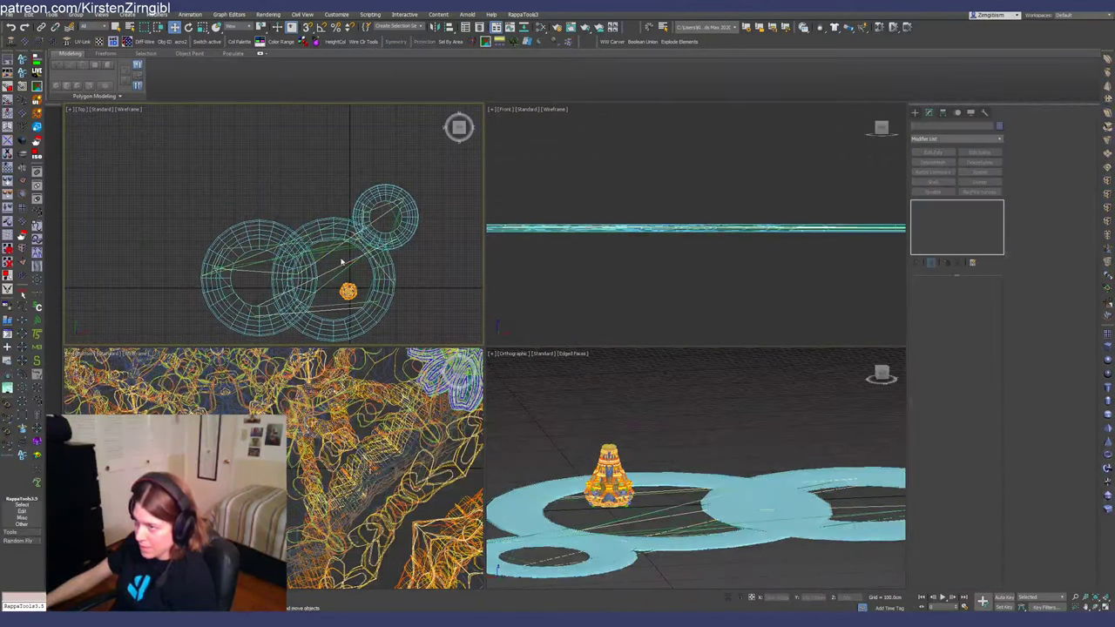
left_click(400, 276)
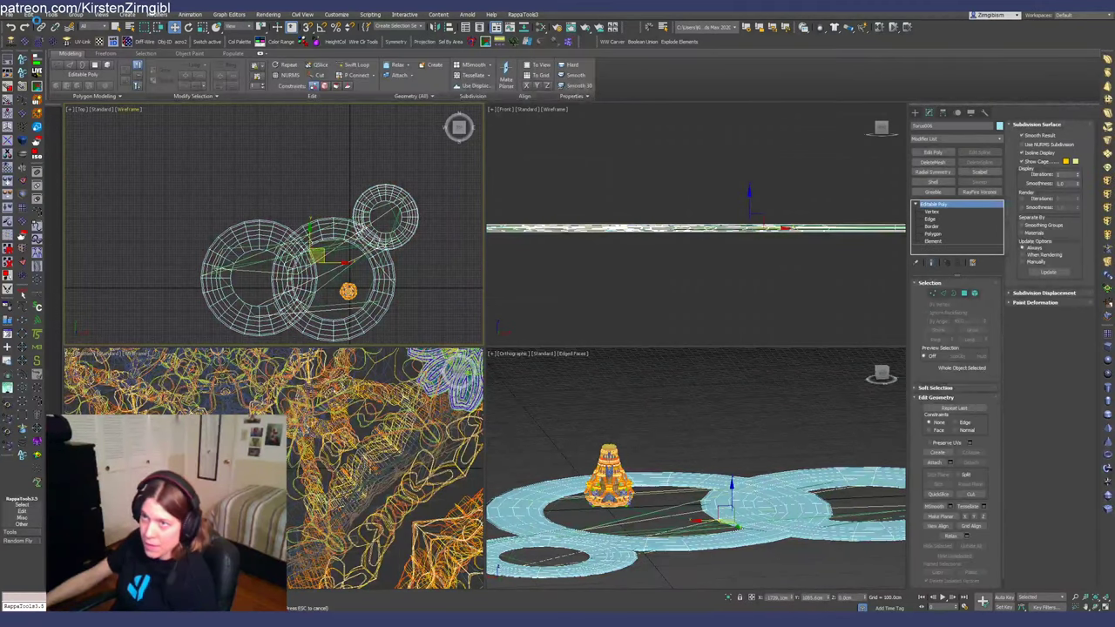
Step: Start saving the scene under a new name, and create a folder named Demo in Dropbox's ACTIVE PROJECTS folder
left_click(10, 15)
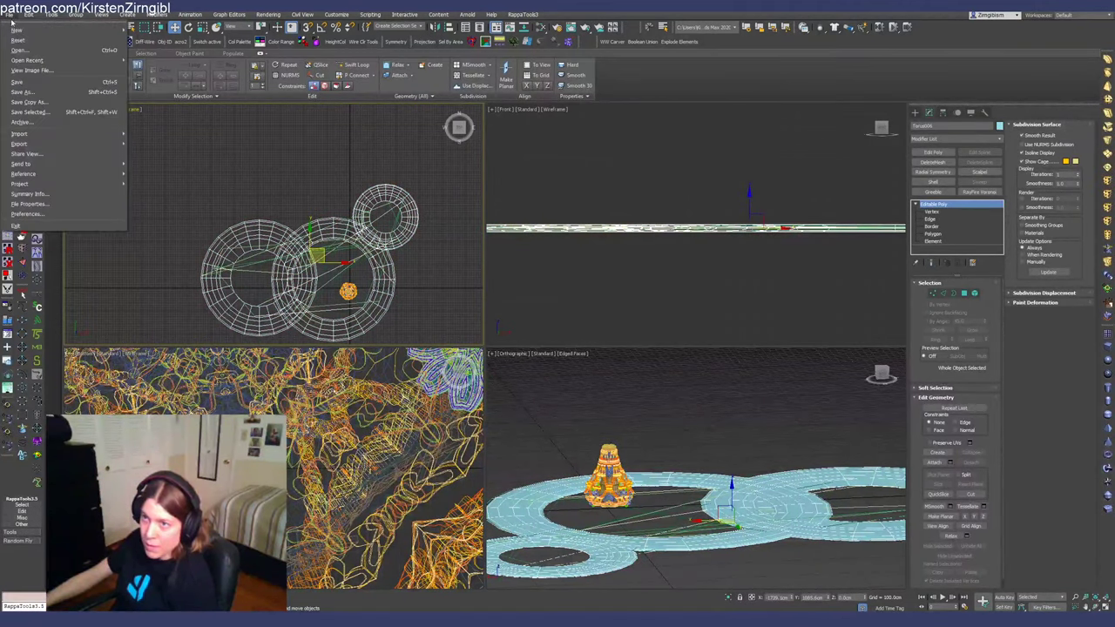
left_click(20, 92)
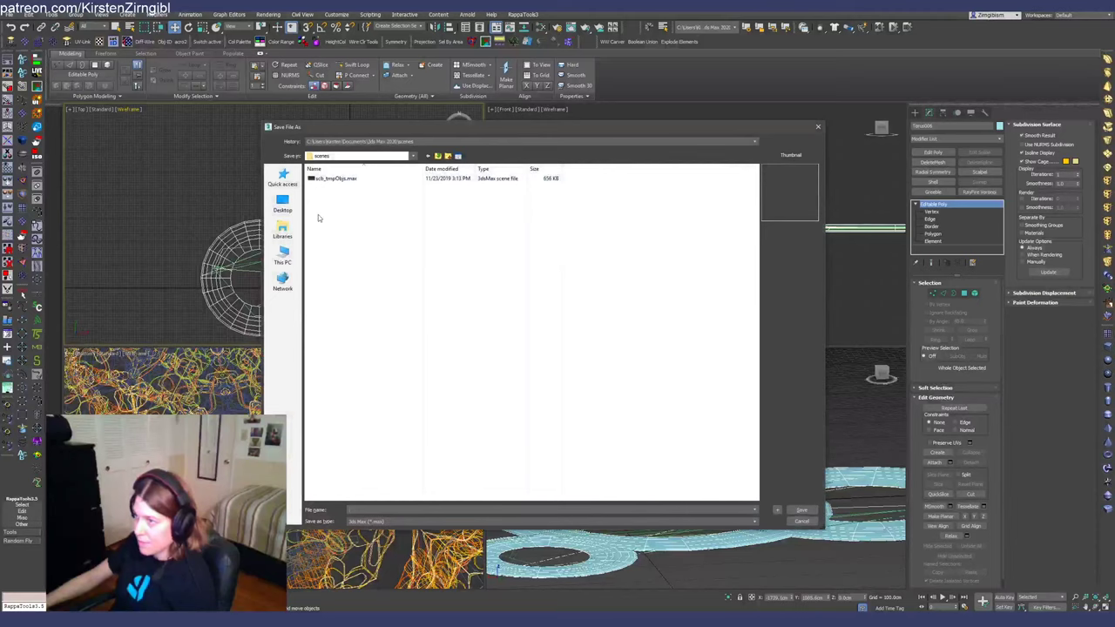
left_click(281, 233)
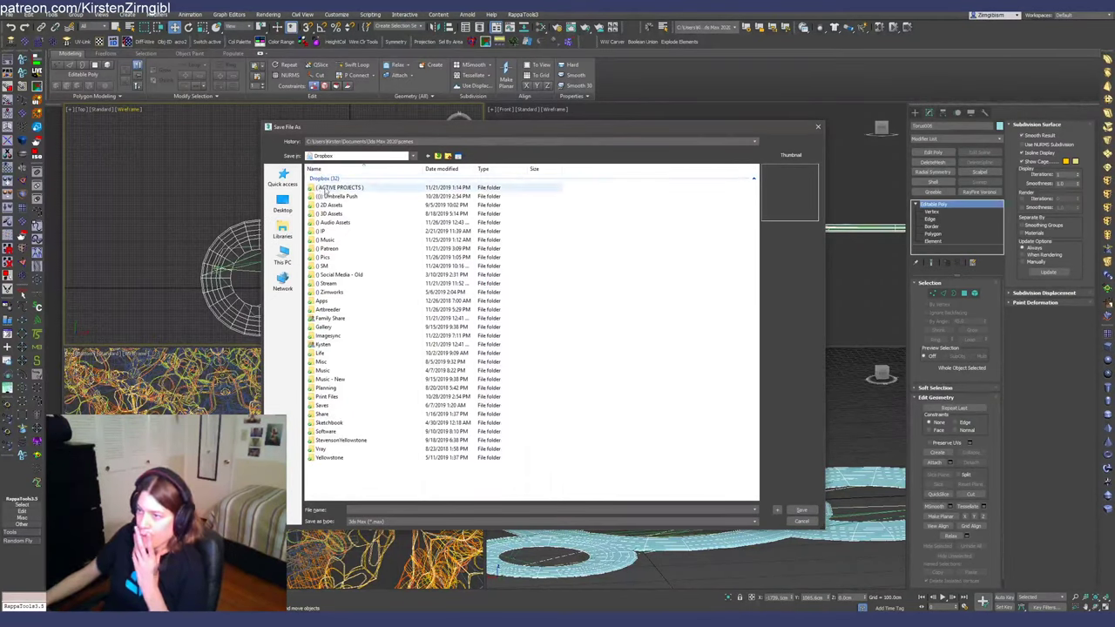
double_click(335, 188)
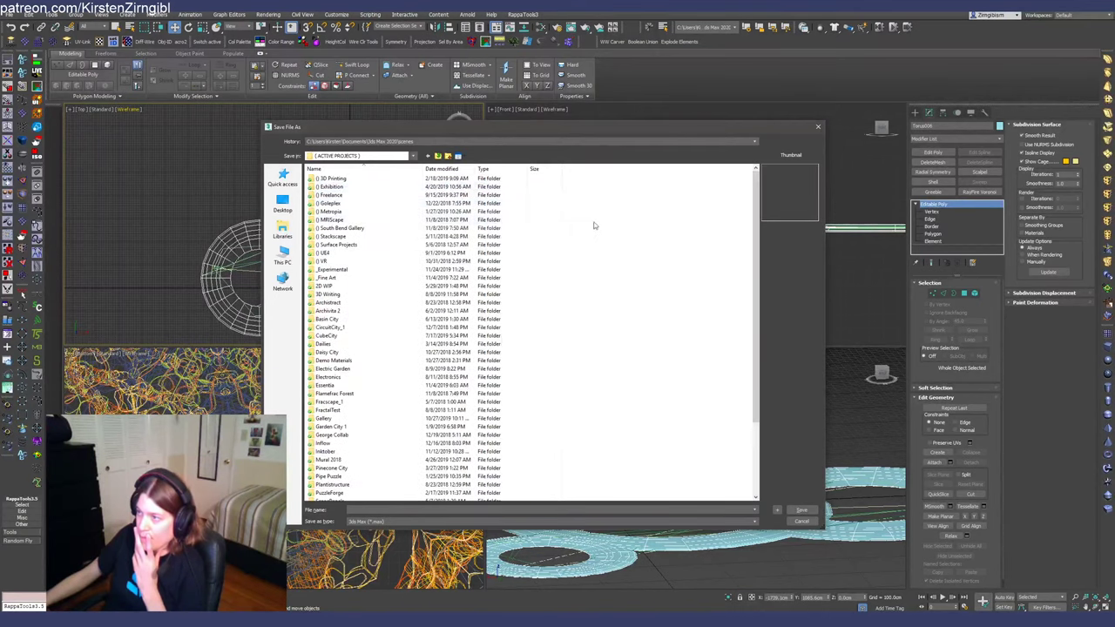
right_click(504, 223)
mouse_move(558, 326)
left_click(634, 329)
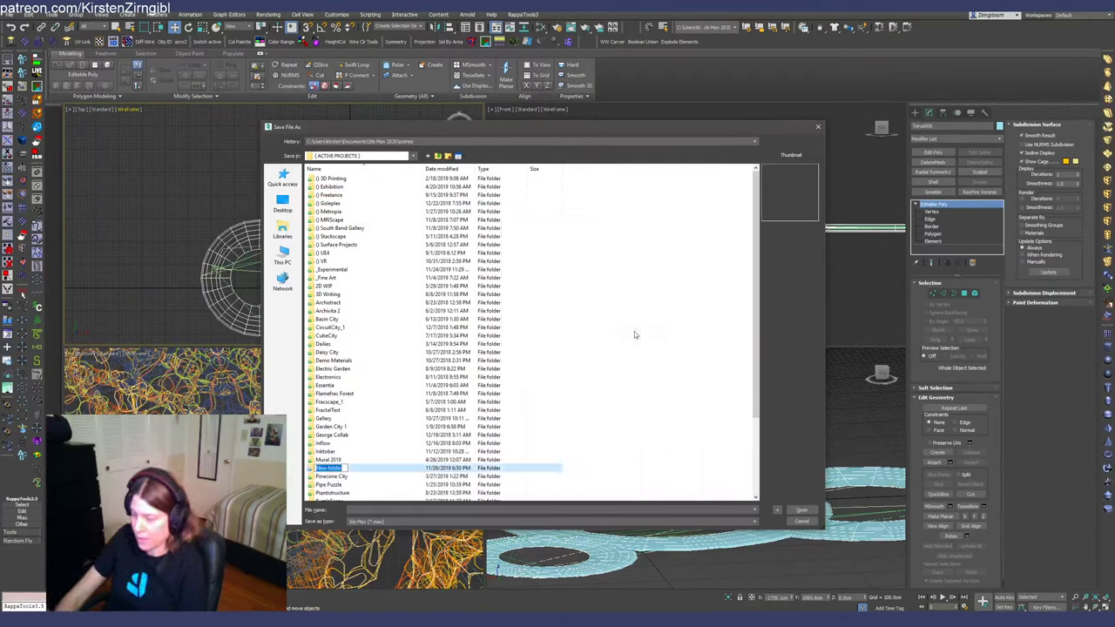
type("Dem")
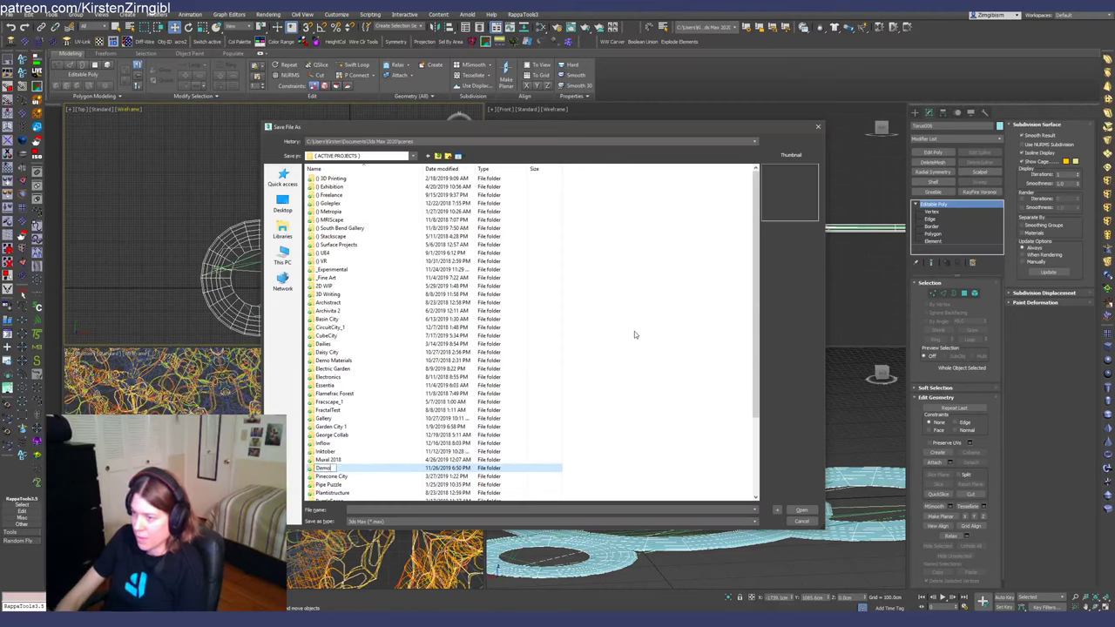
type("o")
key("Return")
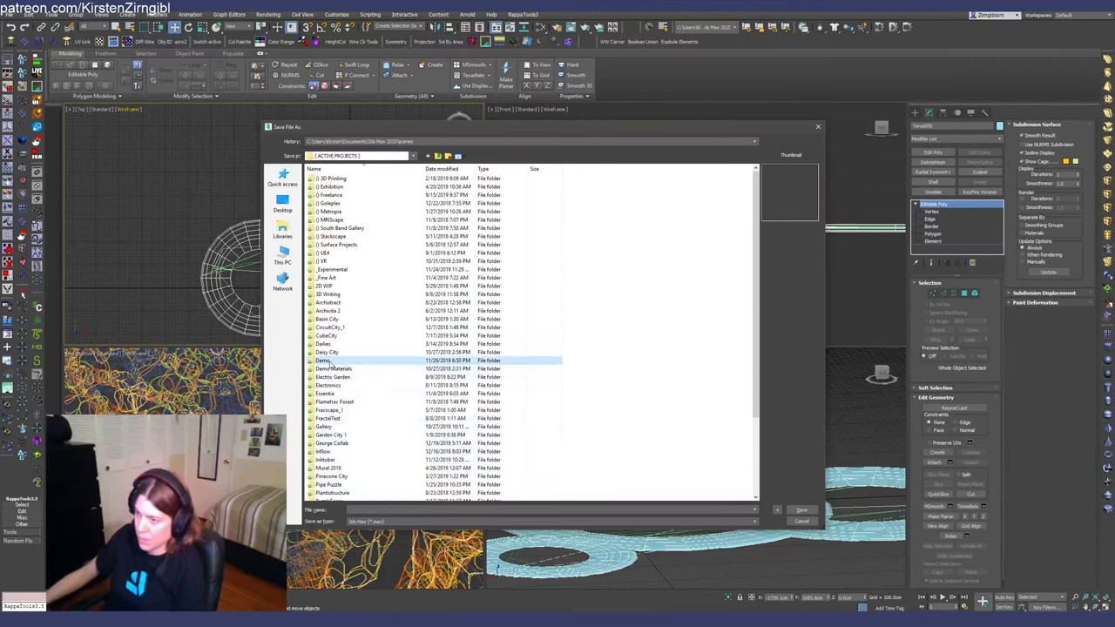
Step: Save the scene in the Demo folder with the file name Demo
left_click(330, 365)
double_click(359, 363)
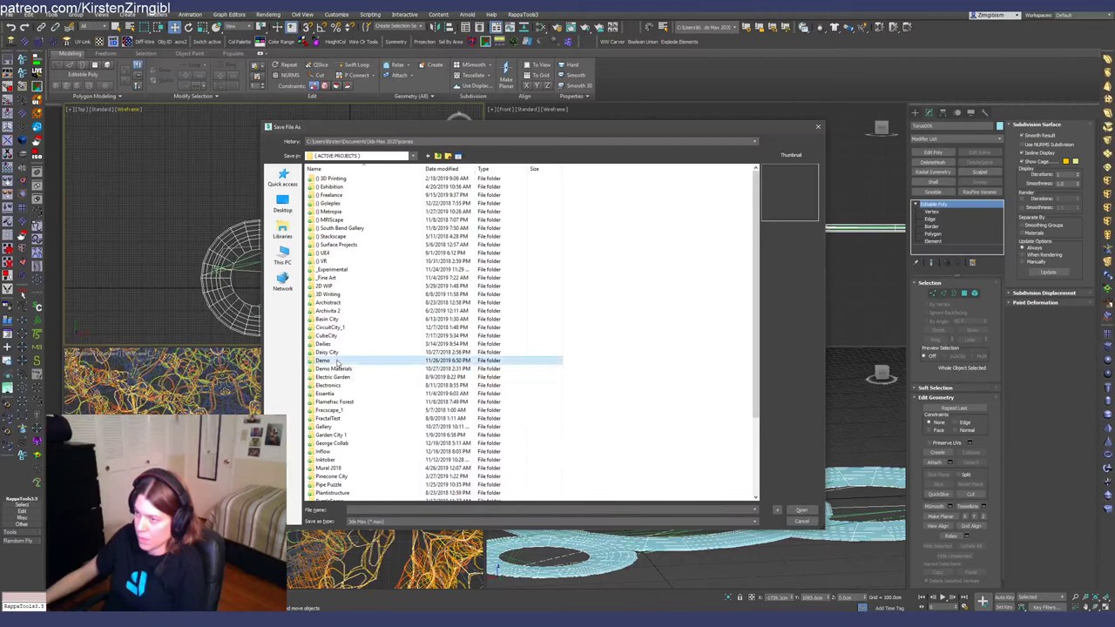
left_click(379, 509)
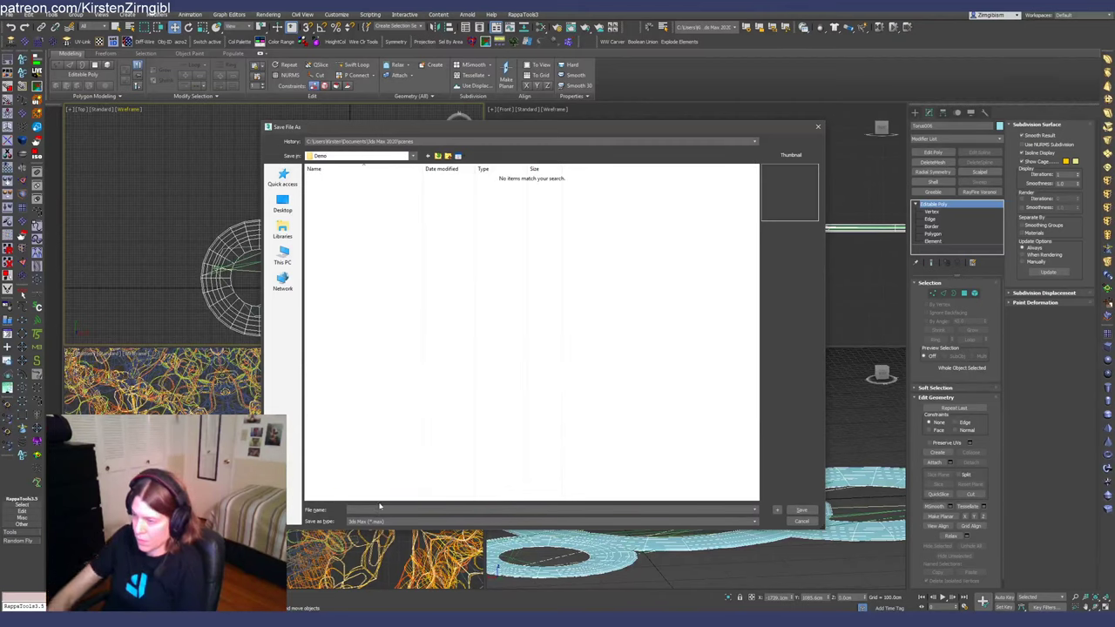
type("Umo")
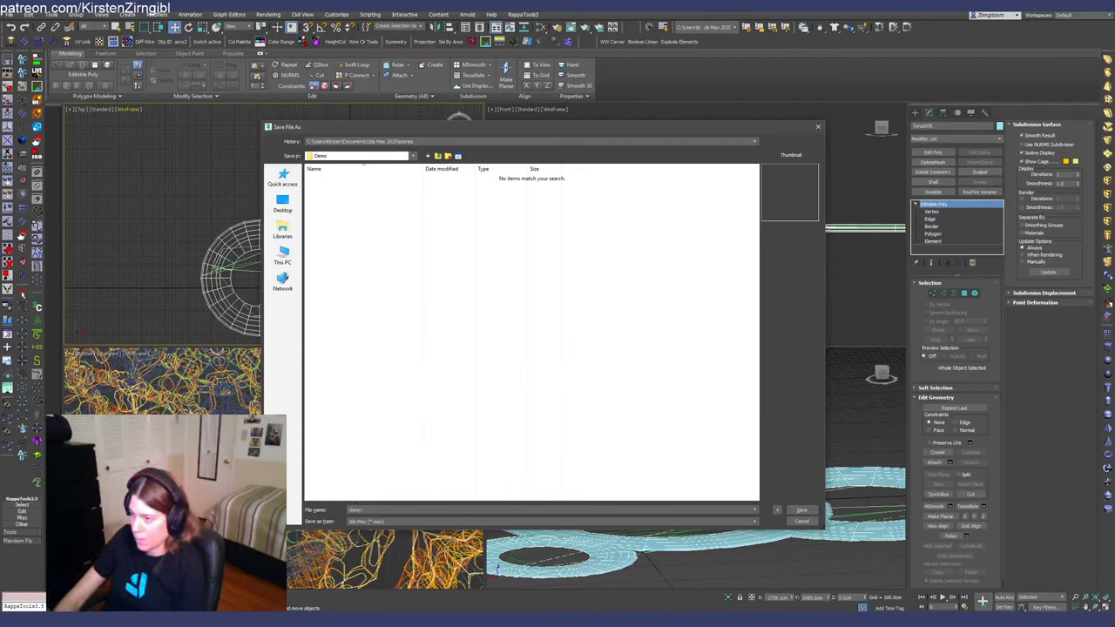
key("Return")
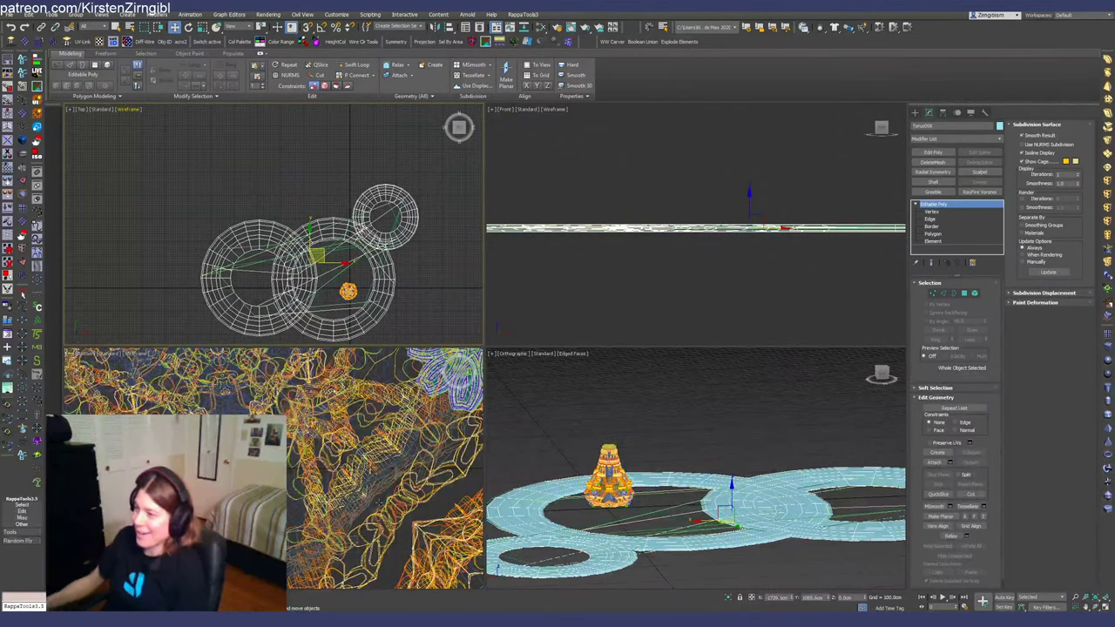
Step: Select the generated wires that span the ring openings in the orthographic view, without the ring object
middle_click_drag(710, 515, 767, 488, "alt")
scroll(732, 523, "up", 8)
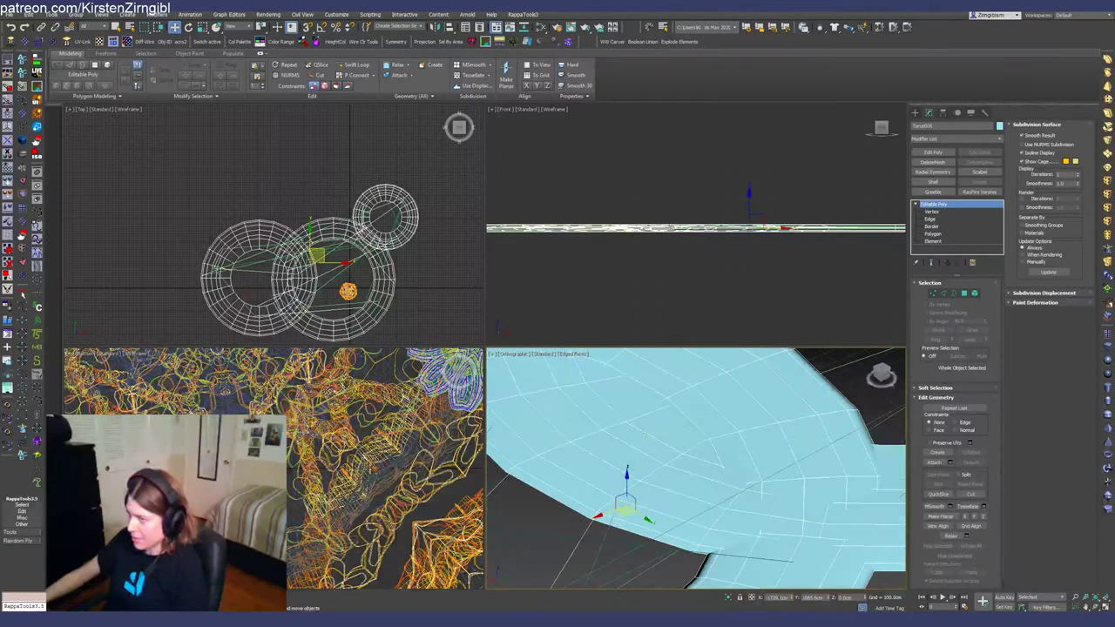
middle_click_drag(575, 465, 592, 383)
scroll(601, 462, "up", 5)
left_click_drag(656, 470, 674, 508)
mouse_move(672, 498)
middle_mouse_down("alt")
mouse_move(601, 503)
mouse_move(665, 514)
middle_mouse_up("alt")
scroll(665, 513, "down", 6)
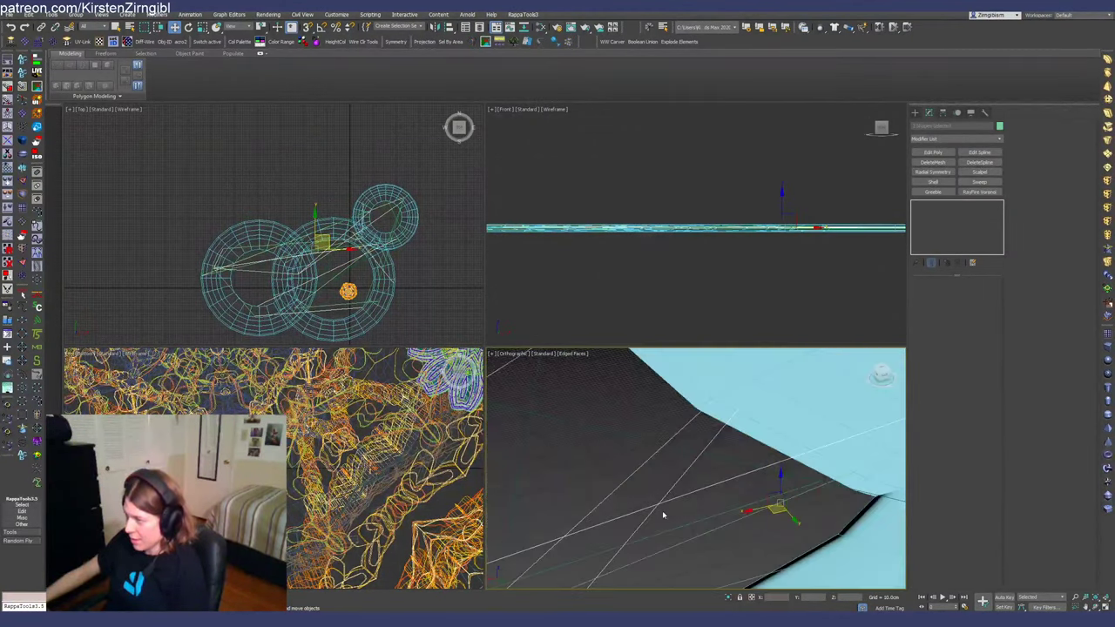
left_click_drag(629, 512, 624, 539)
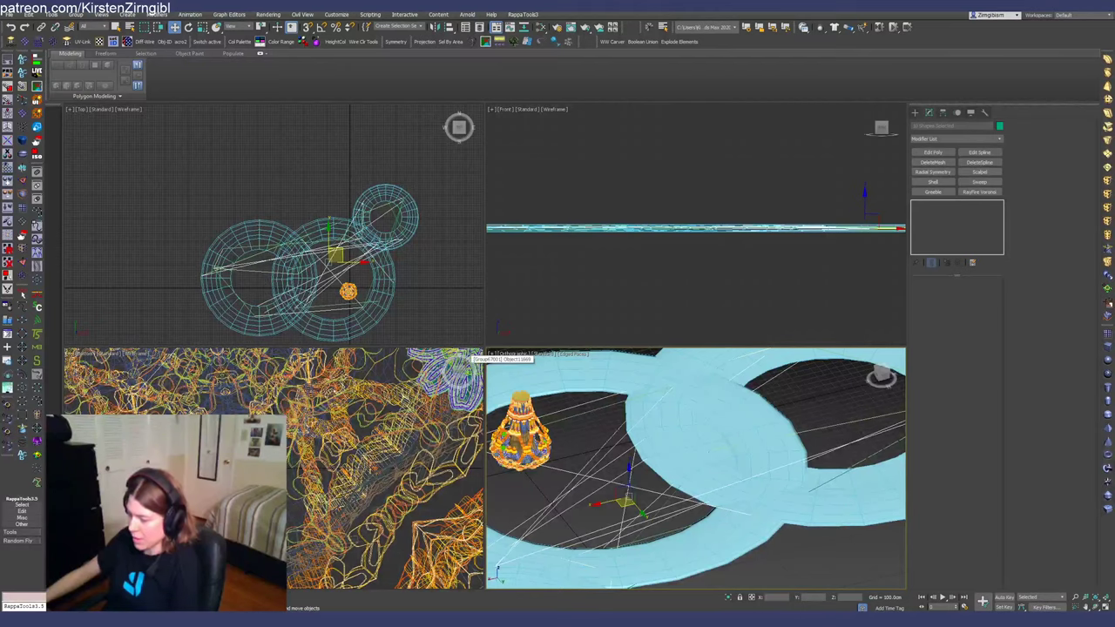
Step: Delete all the generated wire shapes, Shape001 through Shape030, from the default layer using the Scene Explorer
key("ctrl+alt+o")
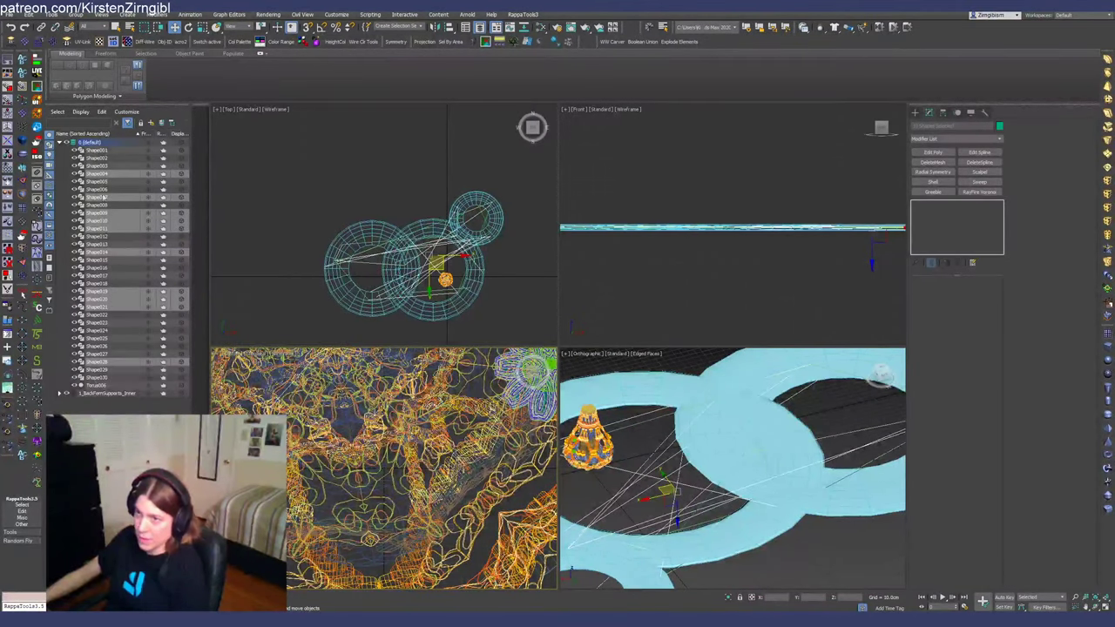
left_click(96, 150)
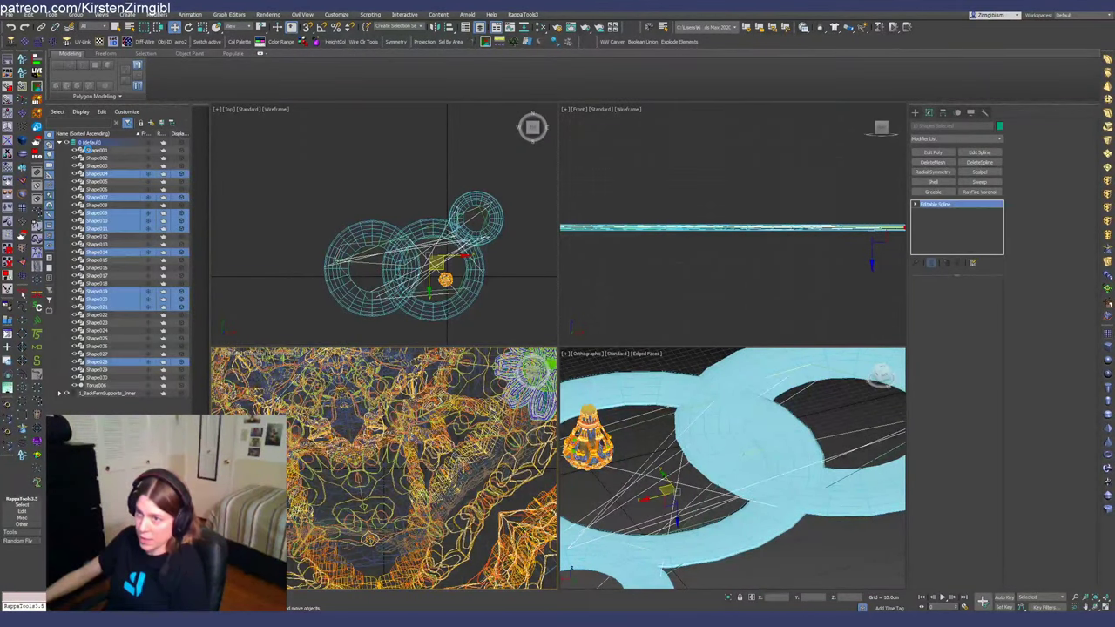
left_click(104, 373, "shift")
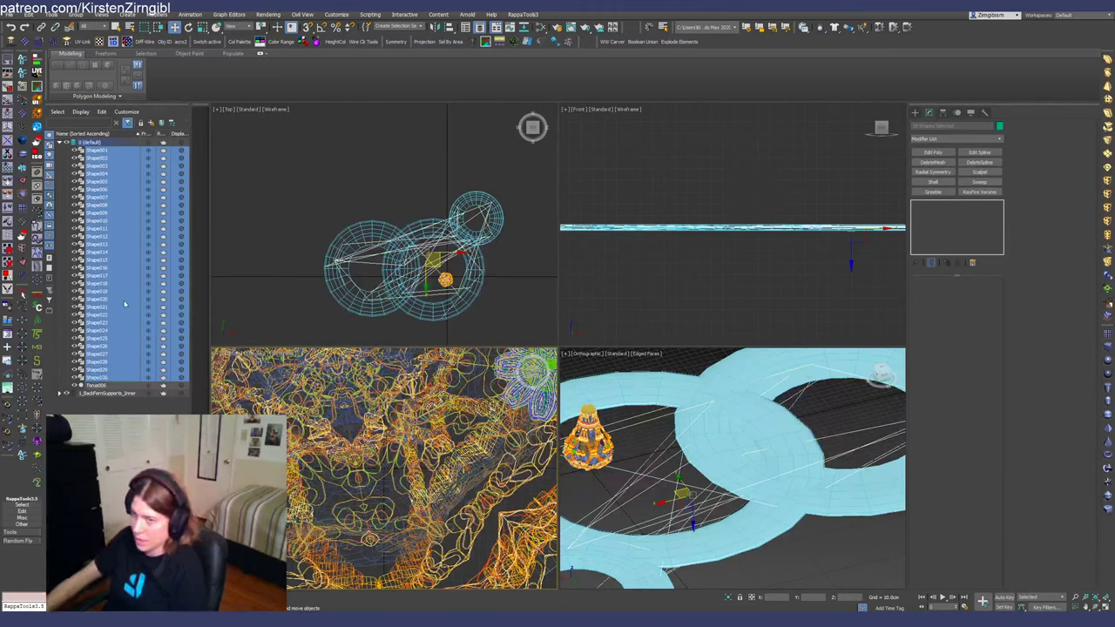
right_click(109, 278)
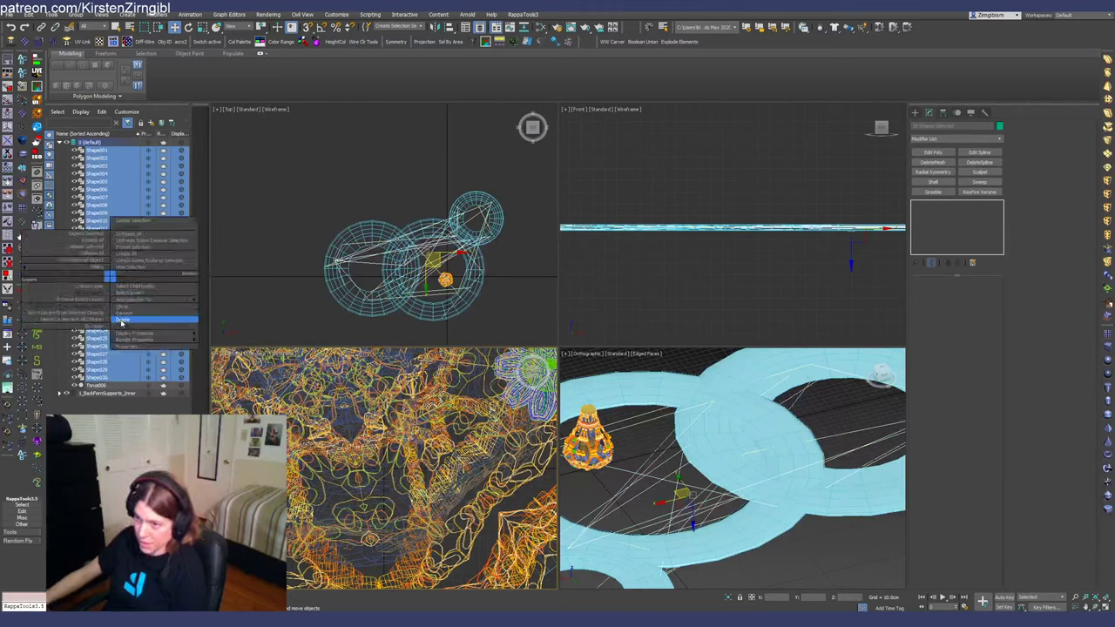
left_click(122, 321)
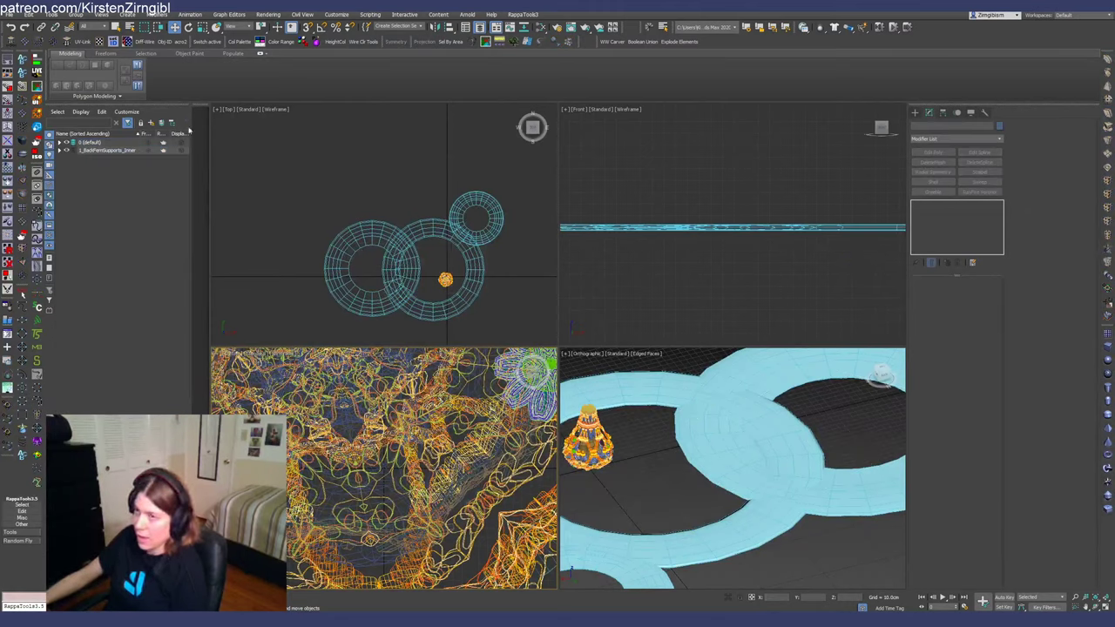
Step: Select the ring object, bring up the script file chooser, and look up "cobwebs" in Everything to locate the script
left_click(482, 298)
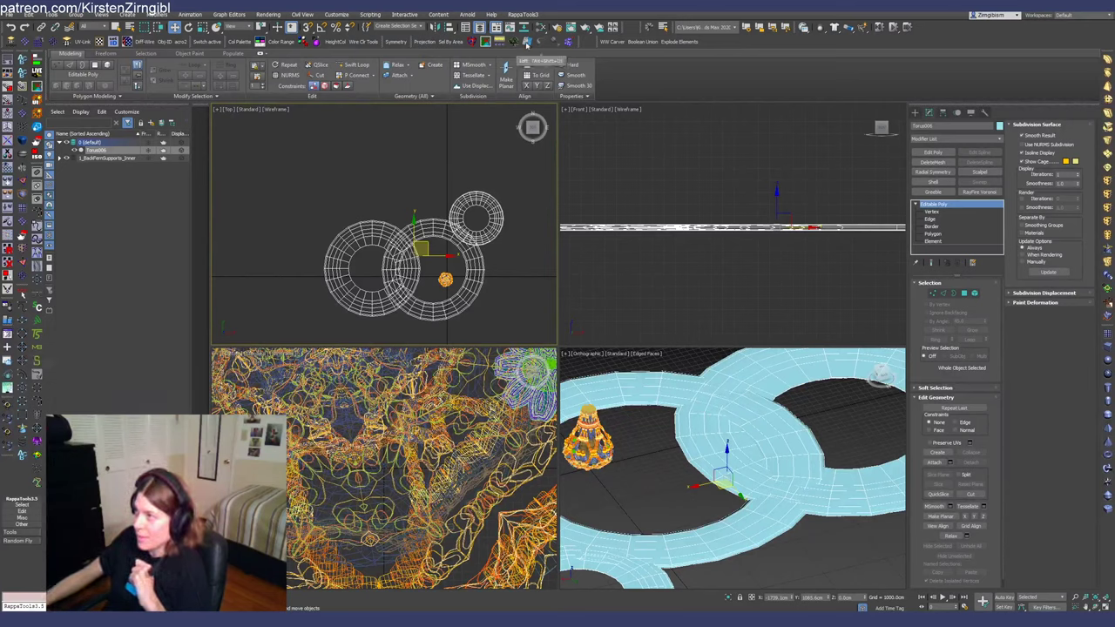
left_click(376, 16)
left_click(390, 127)
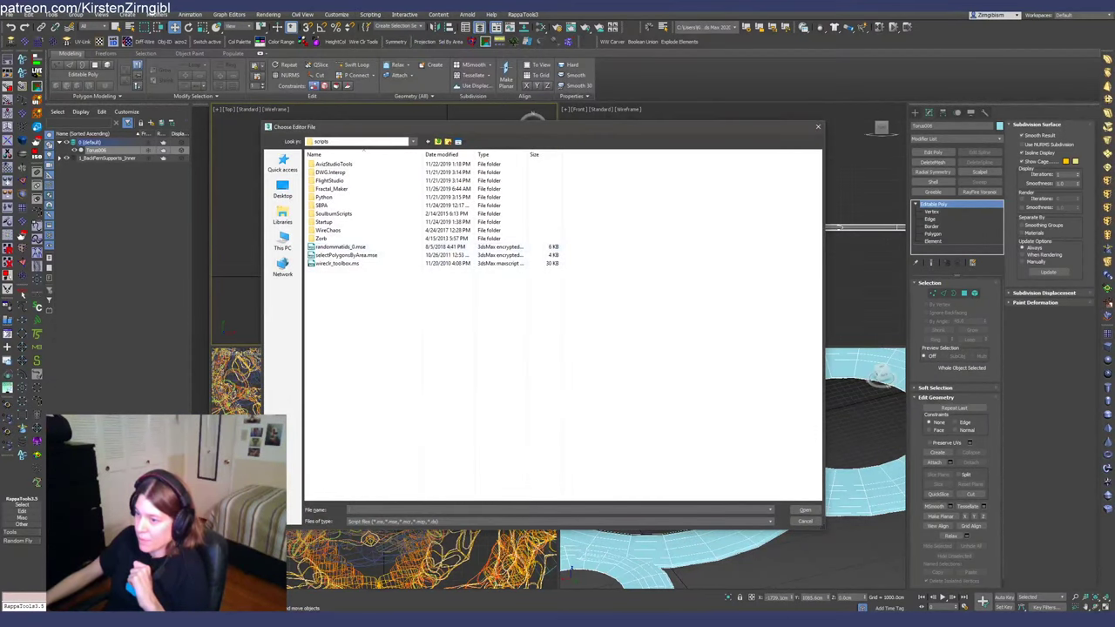
key("alt+Tab")
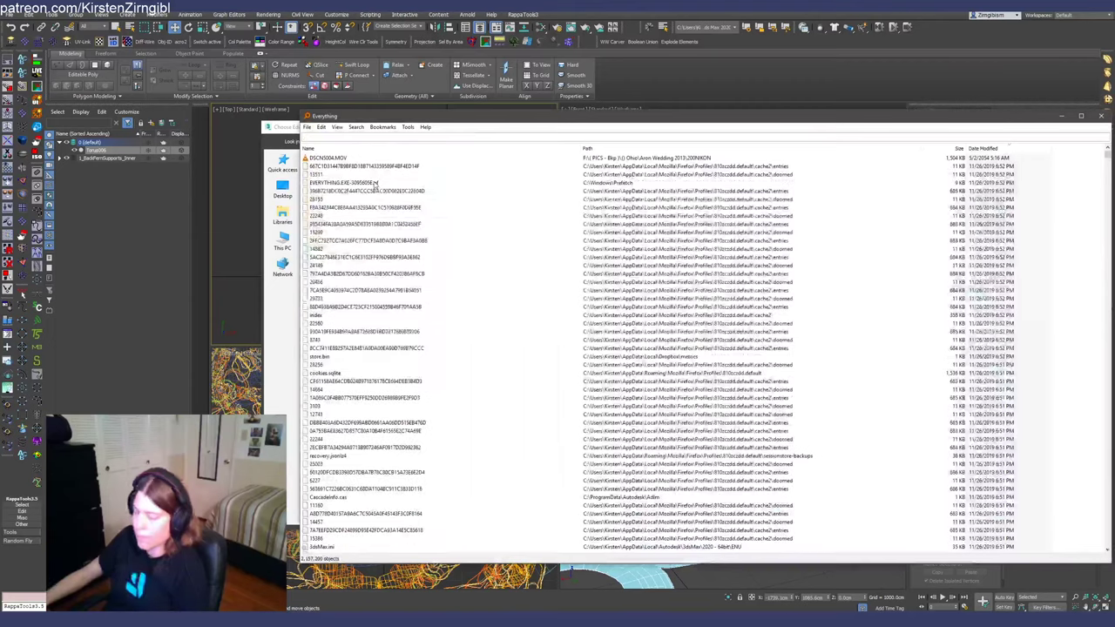
type("cobwebs")
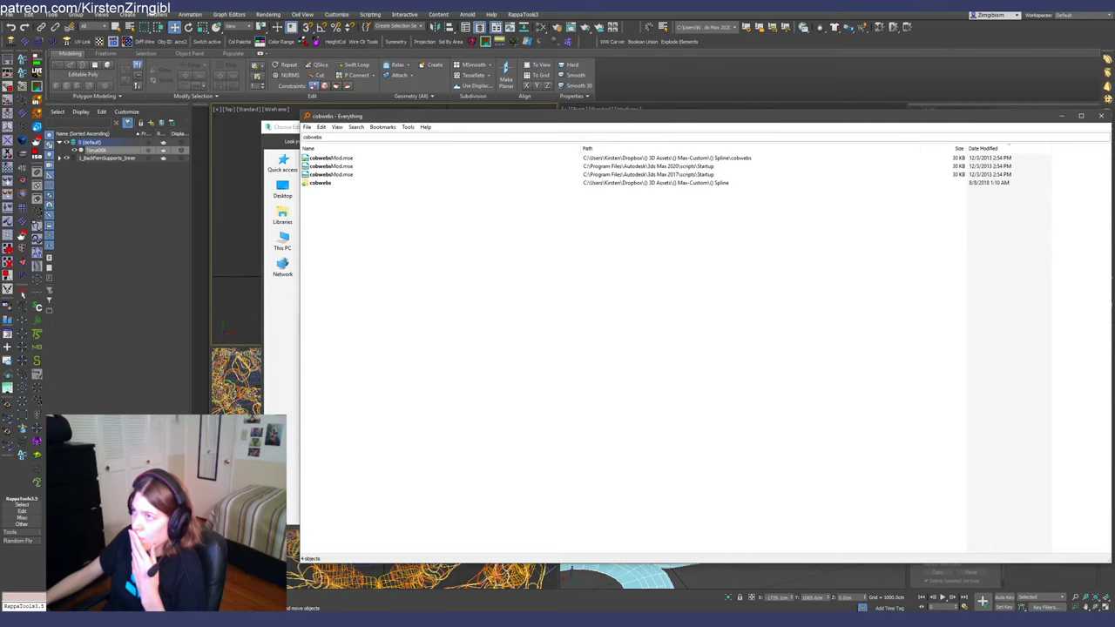
Step: Run cobwebsMod.mse from the Startup scripts folder and check the available modifiers for it
key("alt+Tab")
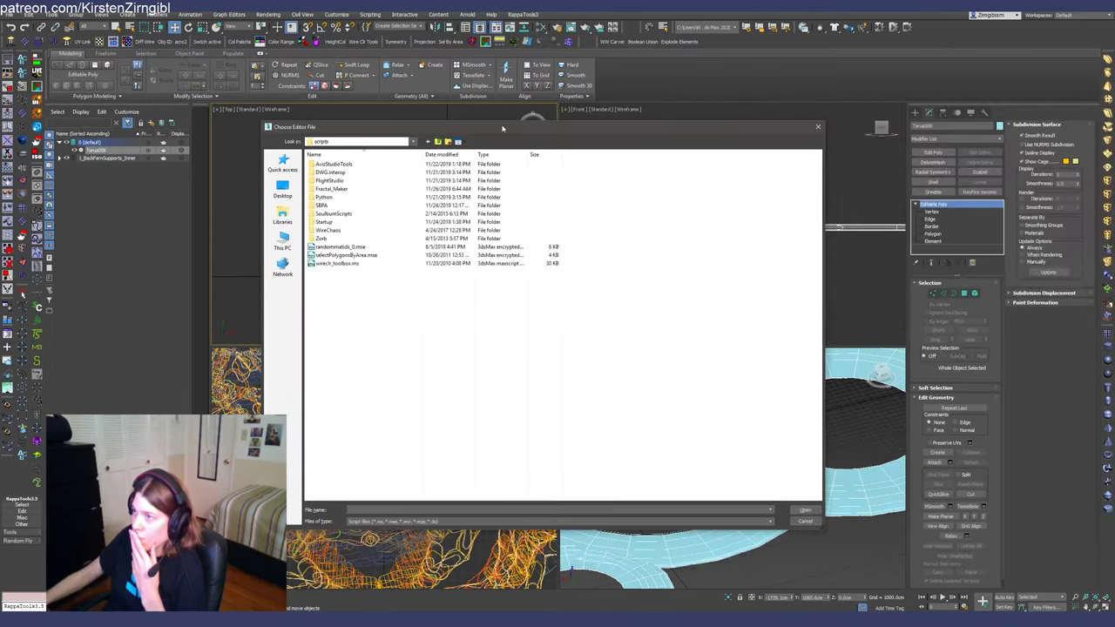
double_click(326, 224)
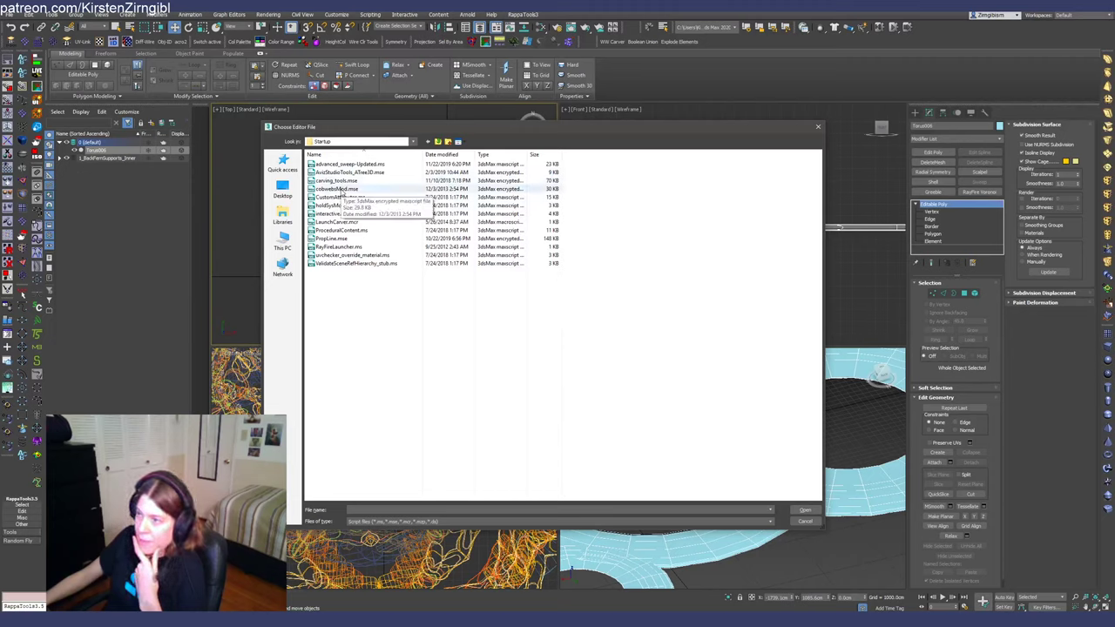
left_click(340, 190)
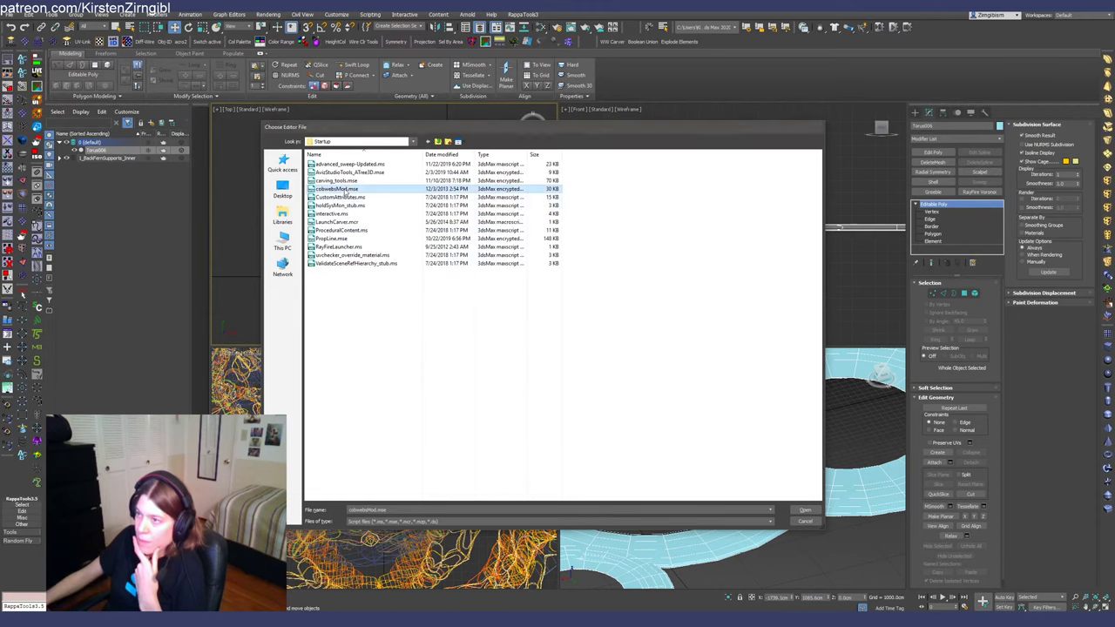
double_click(345, 194)
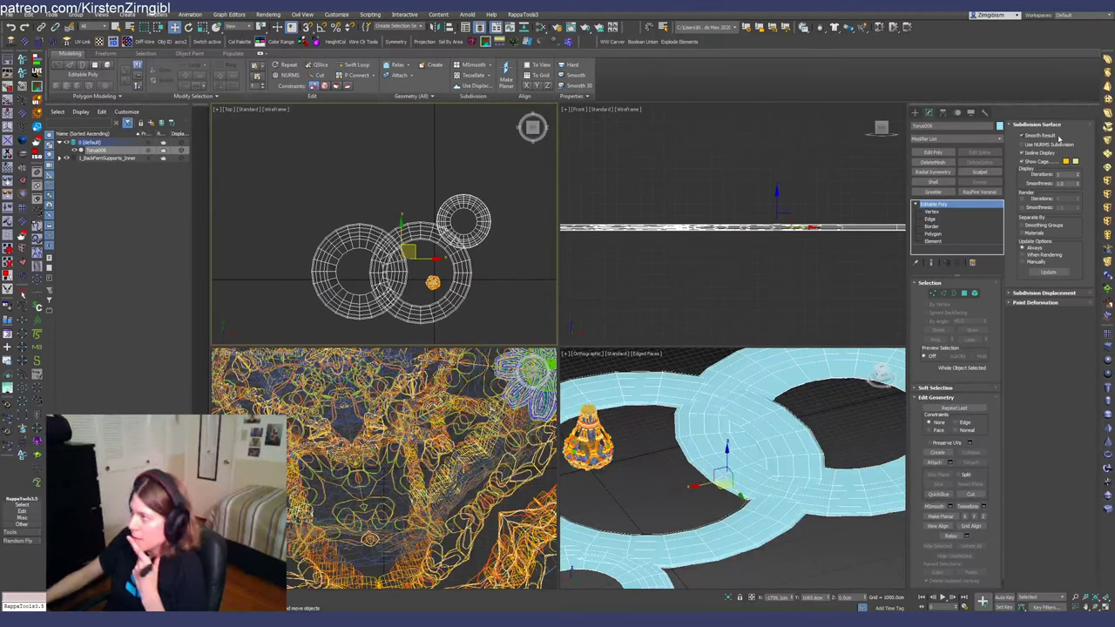
left_click(1000, 141)
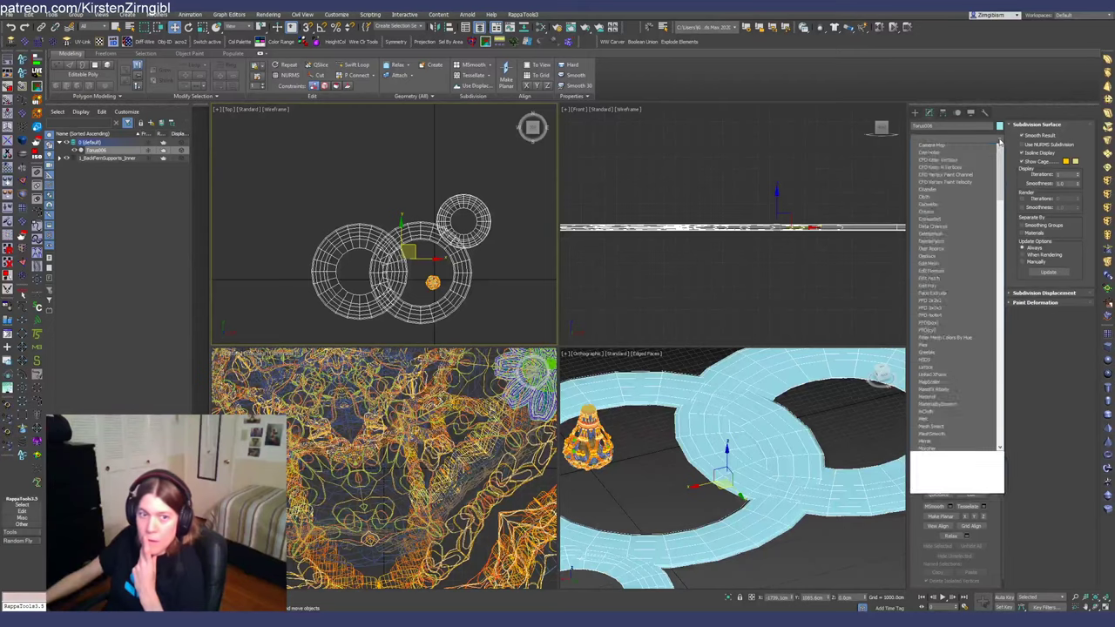
left_click(1000, 141)
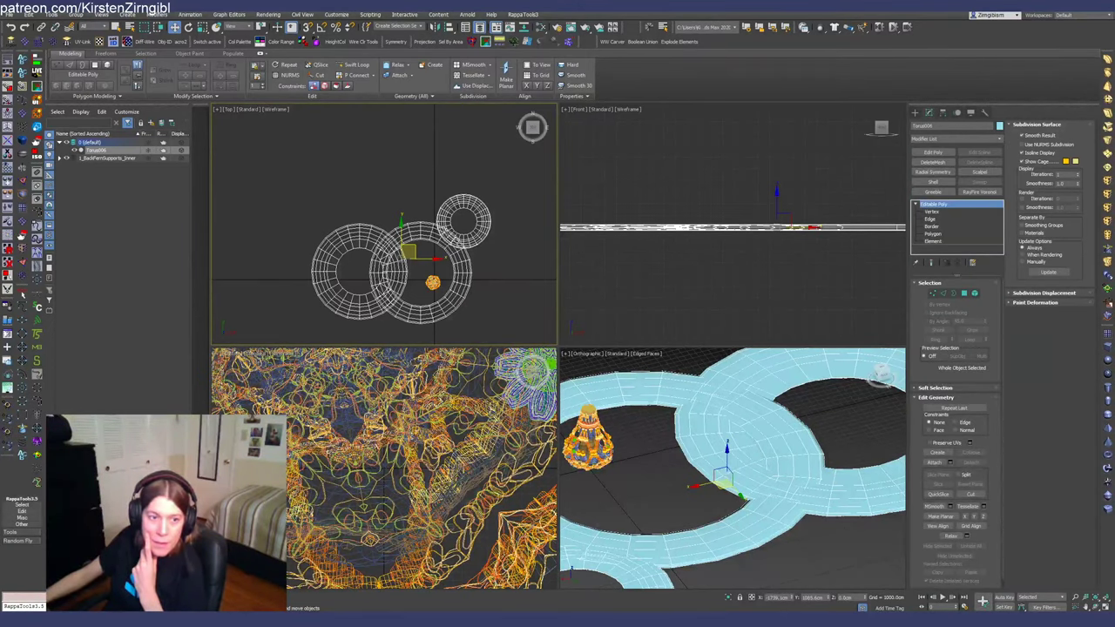
Step: Switch to Photoshop, quit it with its open images, and return to 3ds Max
key("alt+Tab")
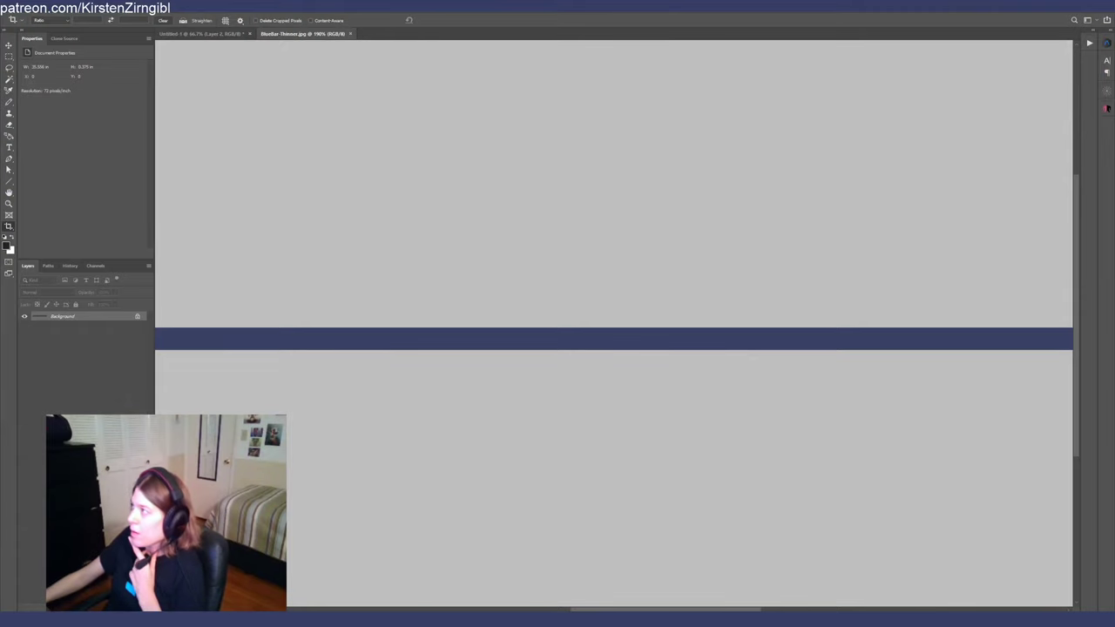
key("ctrl+q")
left_click(555, 226)
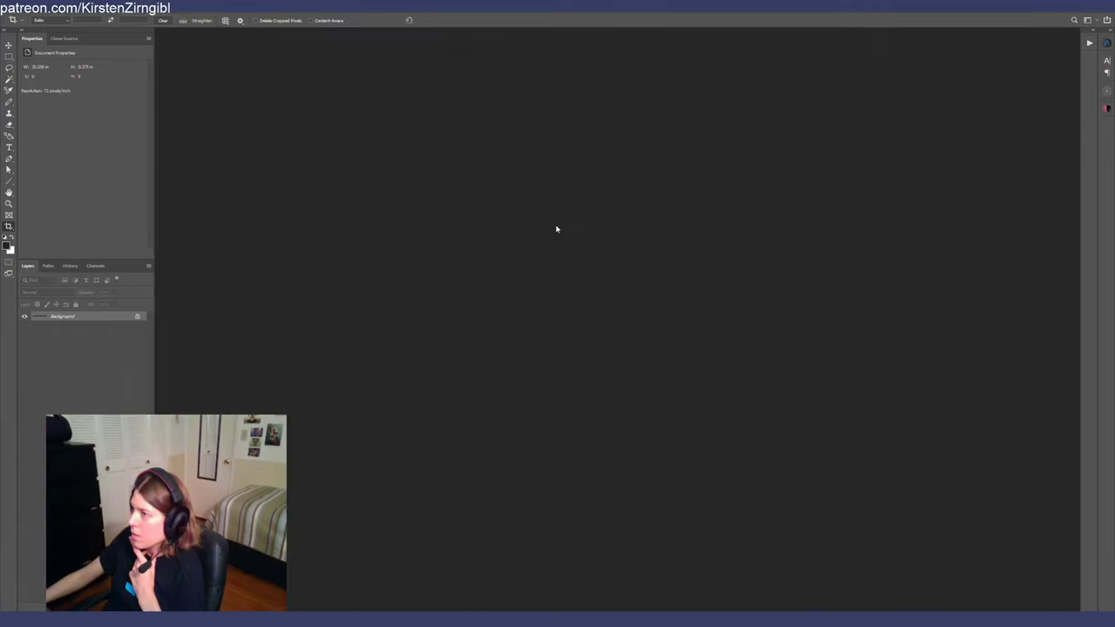
key("alt+Tab")
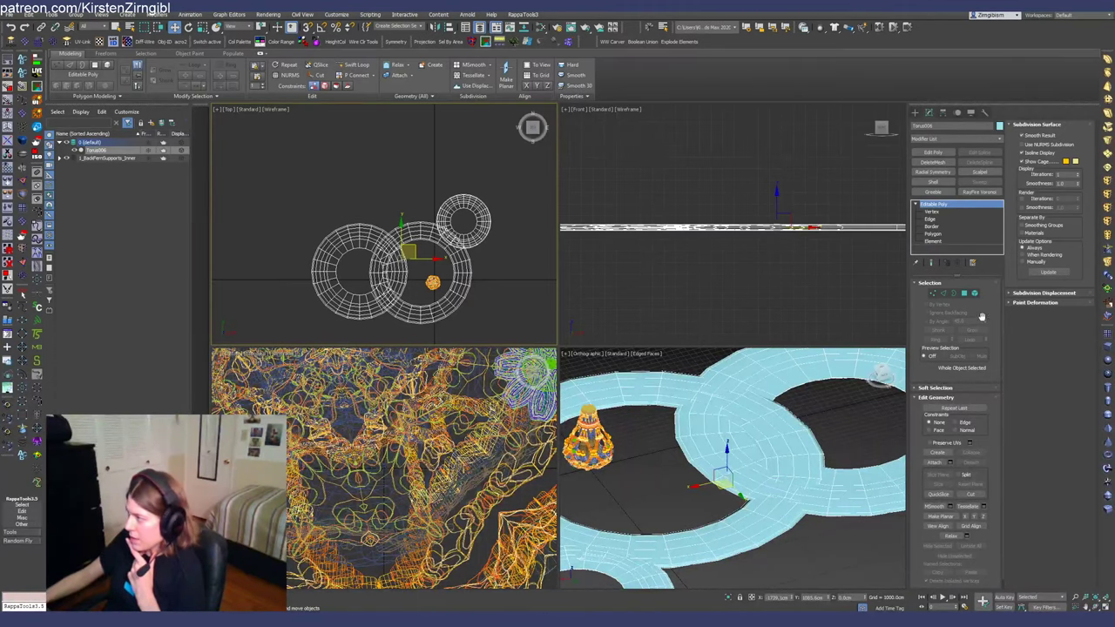
Step: Deselect the rings and look through the keyboard and toolbar actions beginning with "co" in Customize User Interface, closing it without changes
left_click(668, 304)
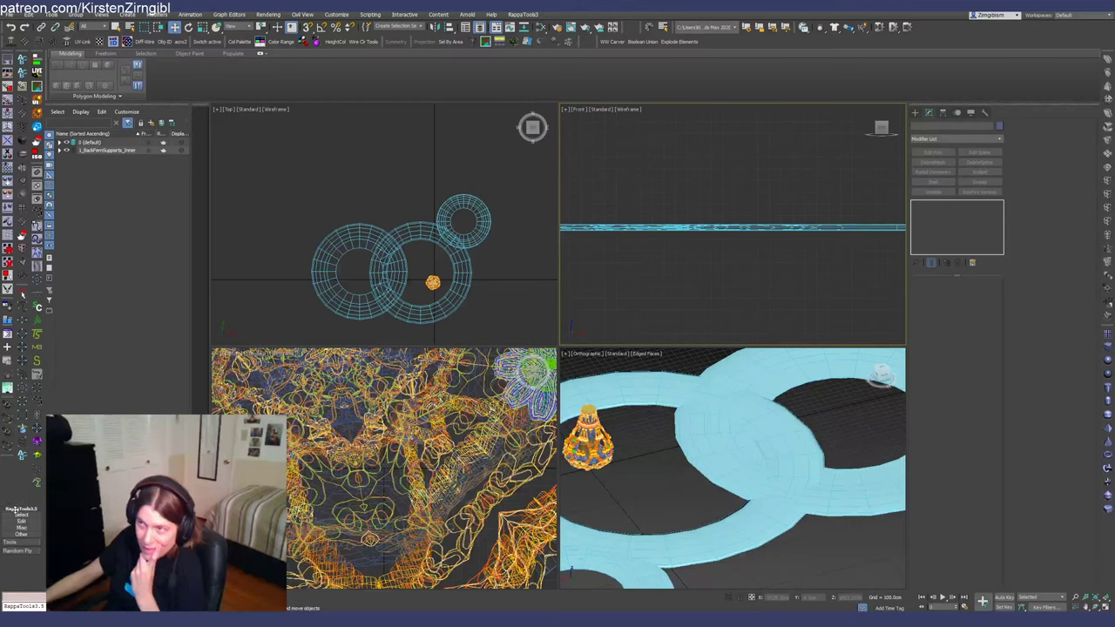
left_click(336, 14)
left_click(343, 31)
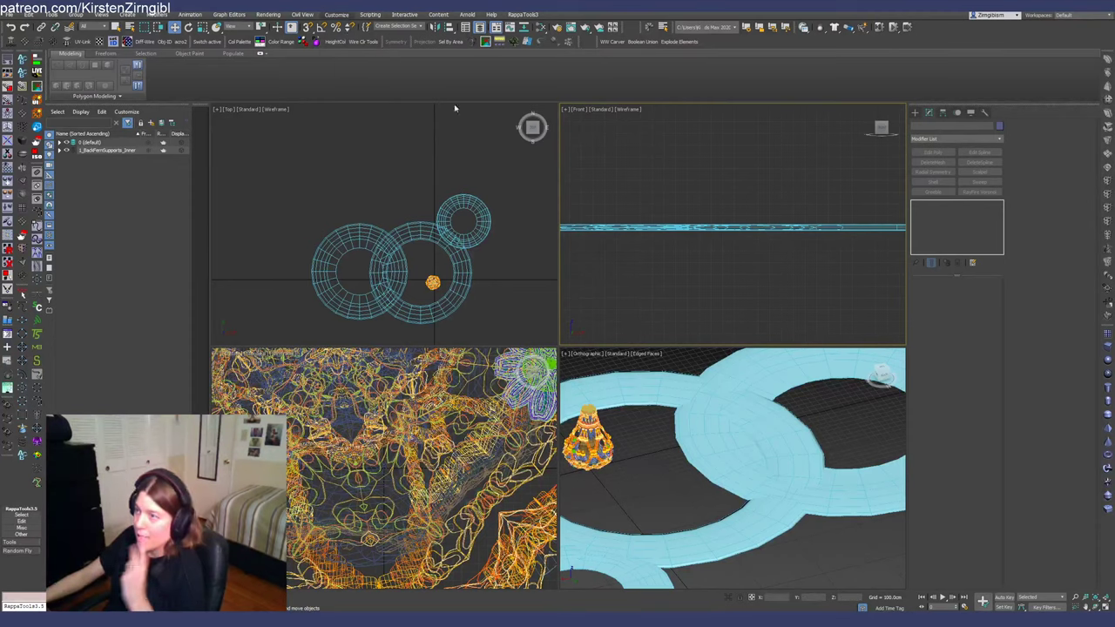
left_click(450, 344)
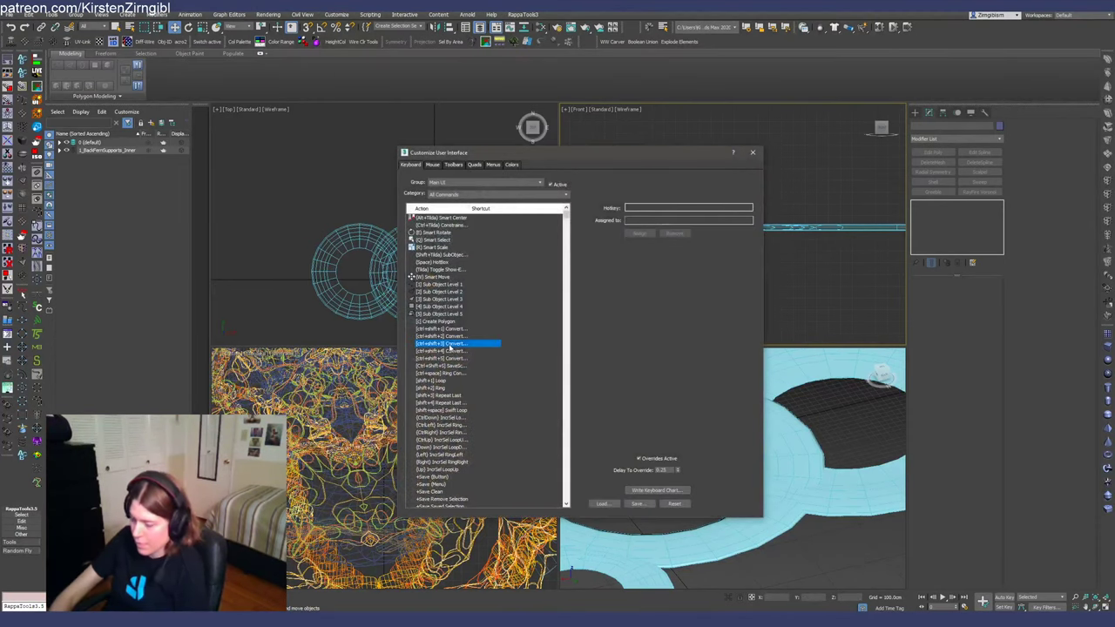
type("co")
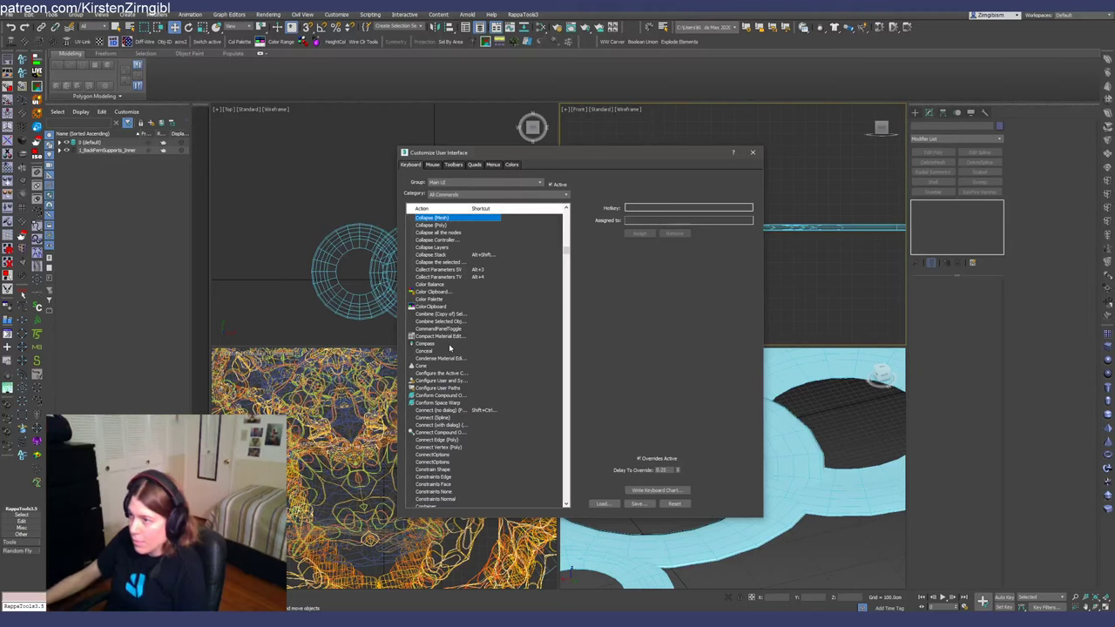
scroll(450, 304, "up", 3)
scroll(449, 304, "up", 1)
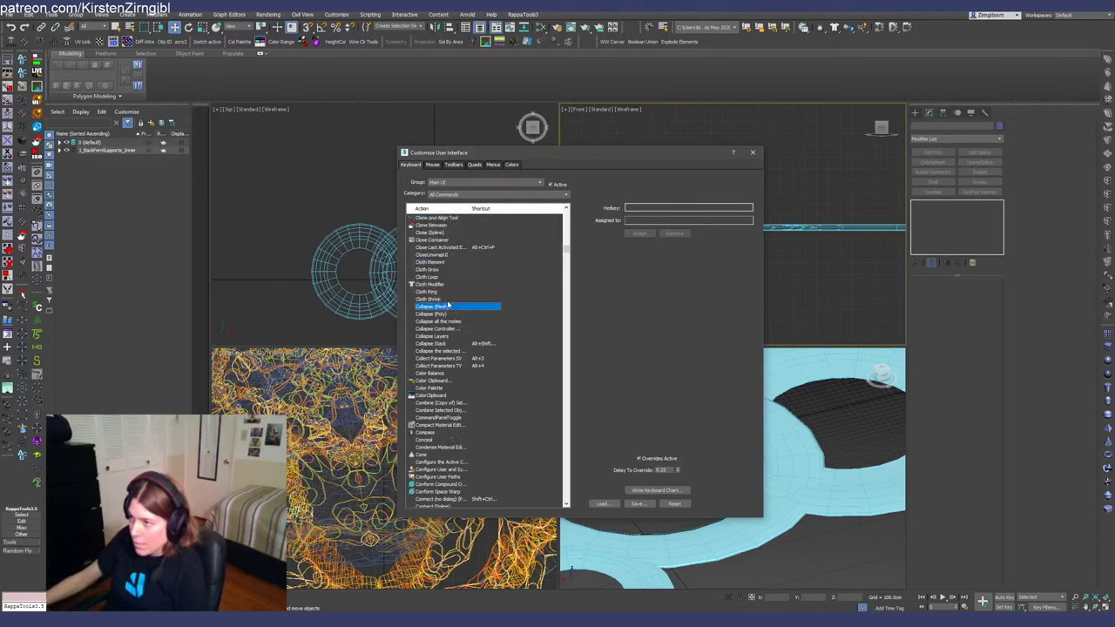
left_click(449, 165)
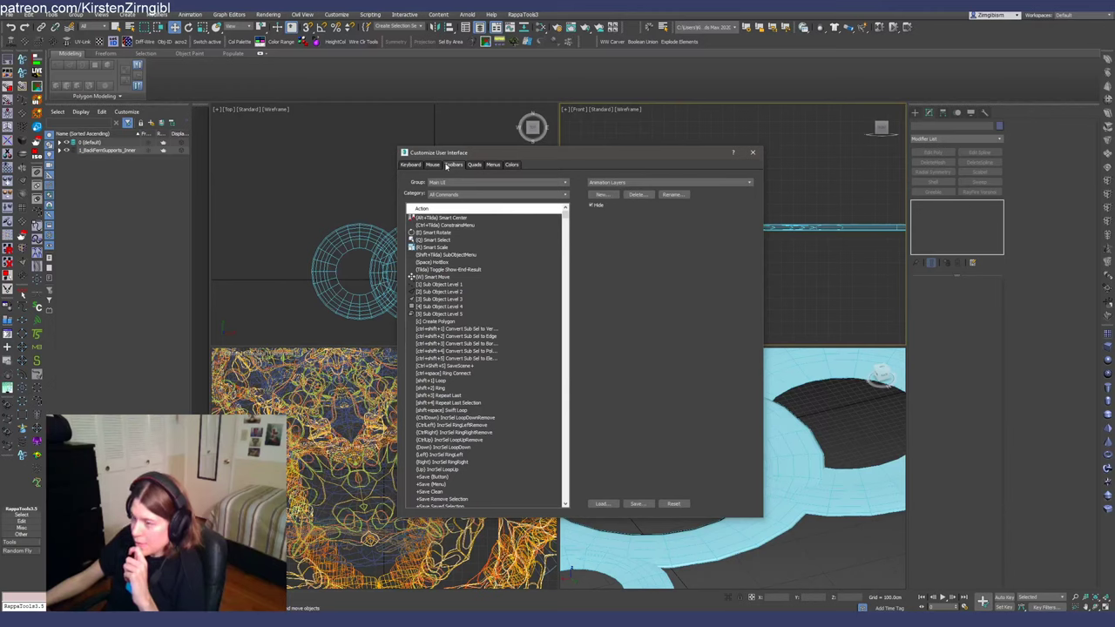
left_click(440, 351)
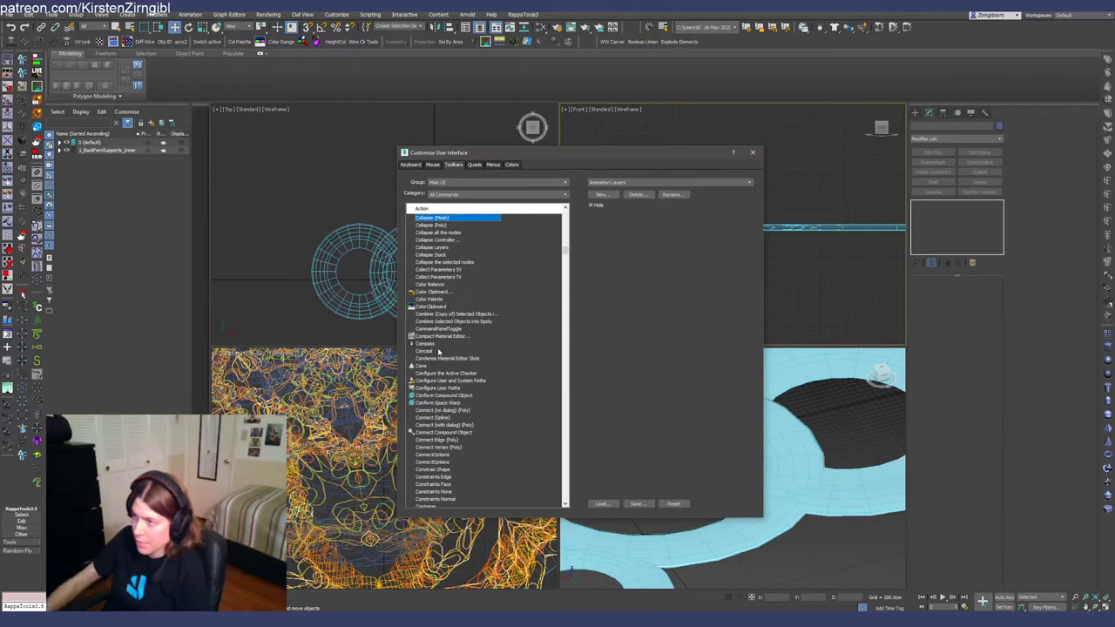
left_click(753, 152)
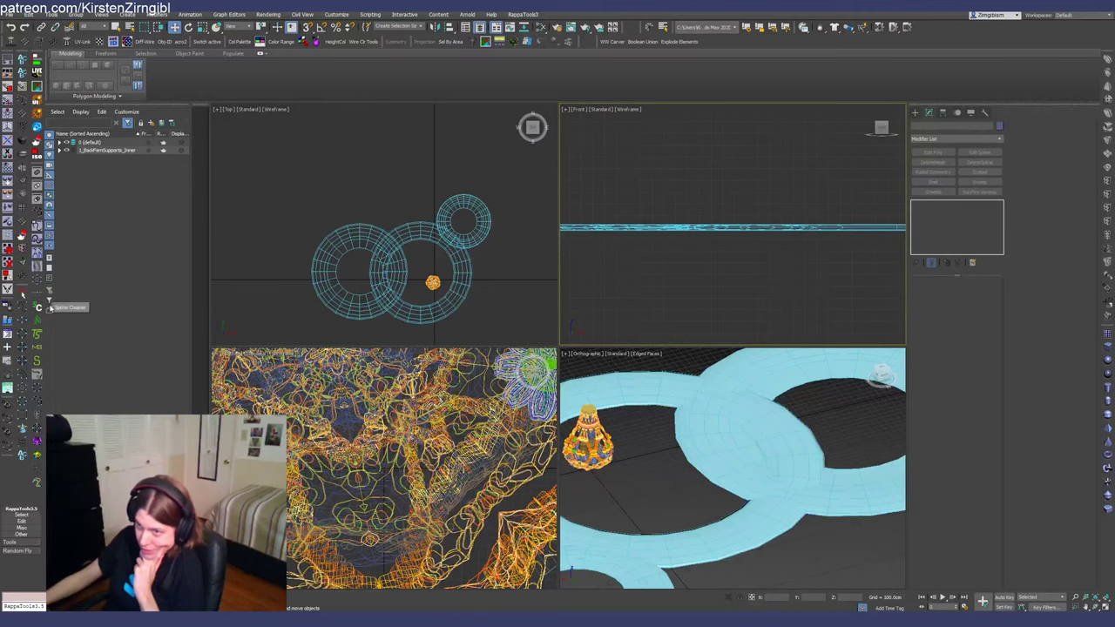
Step: Hide the Scene Explorer, and reposition and maximize the 3ds Max window
left_click(261, 287)
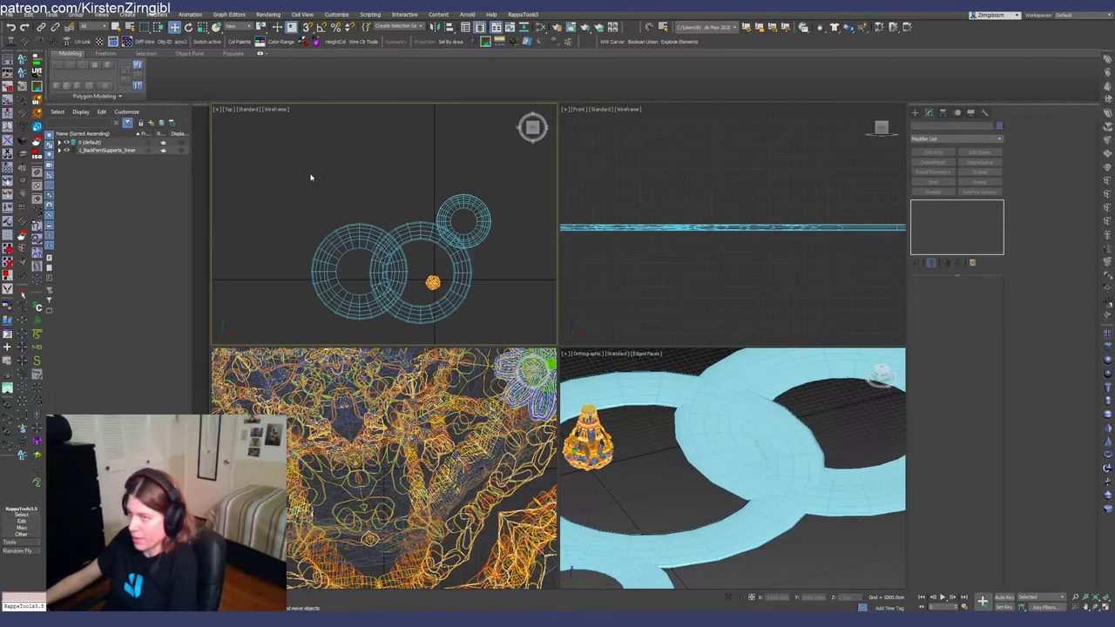
key("ctrl+alt+o")
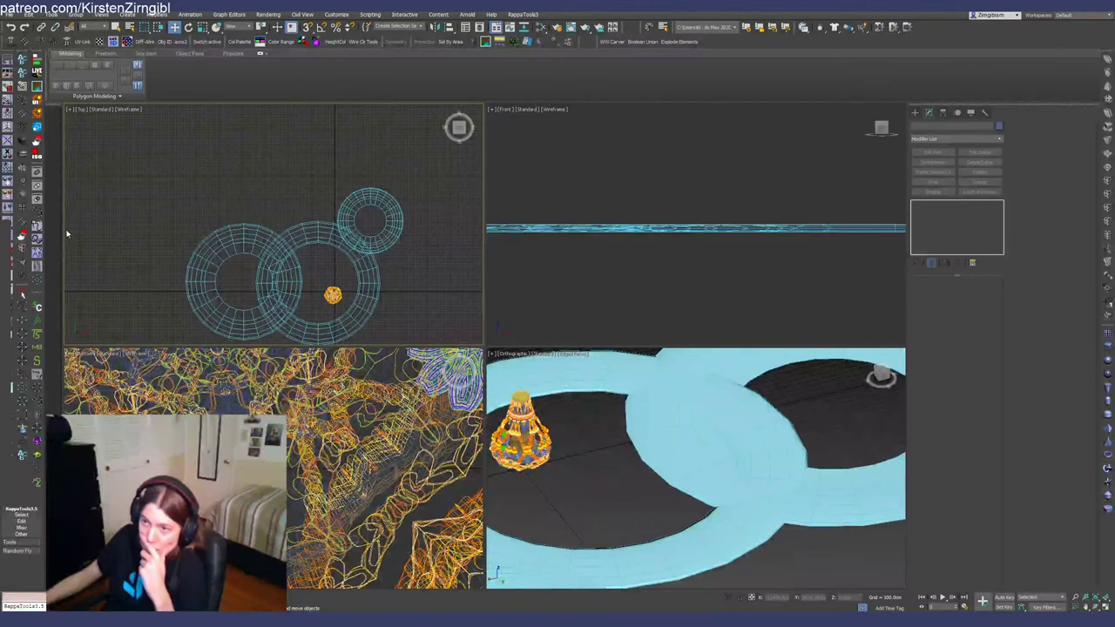
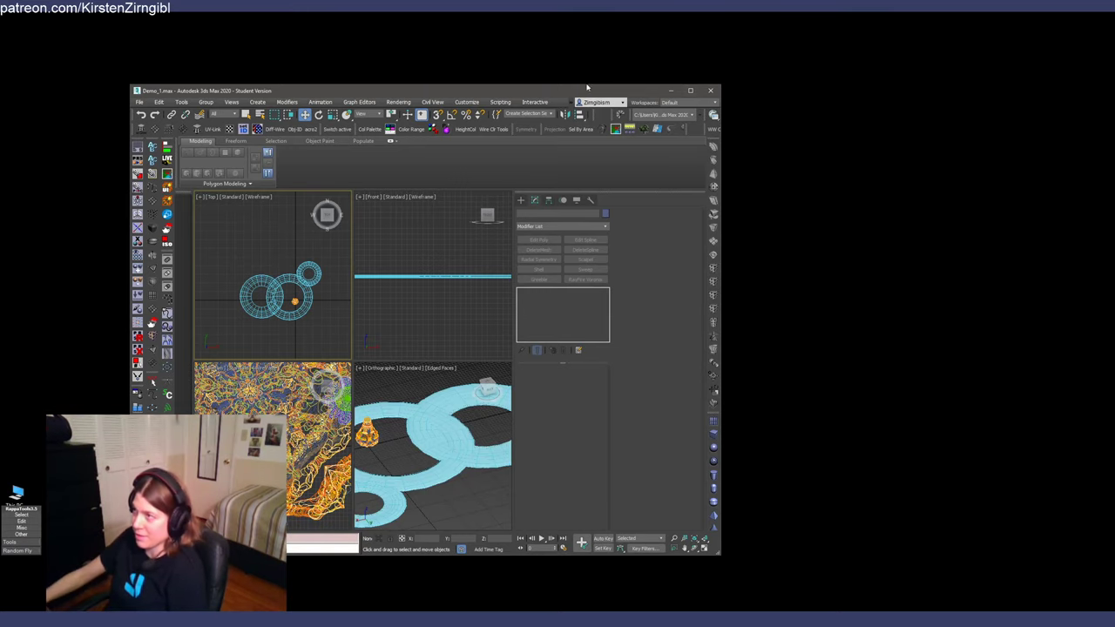
left_click_drag(583, 91, 665, 98)
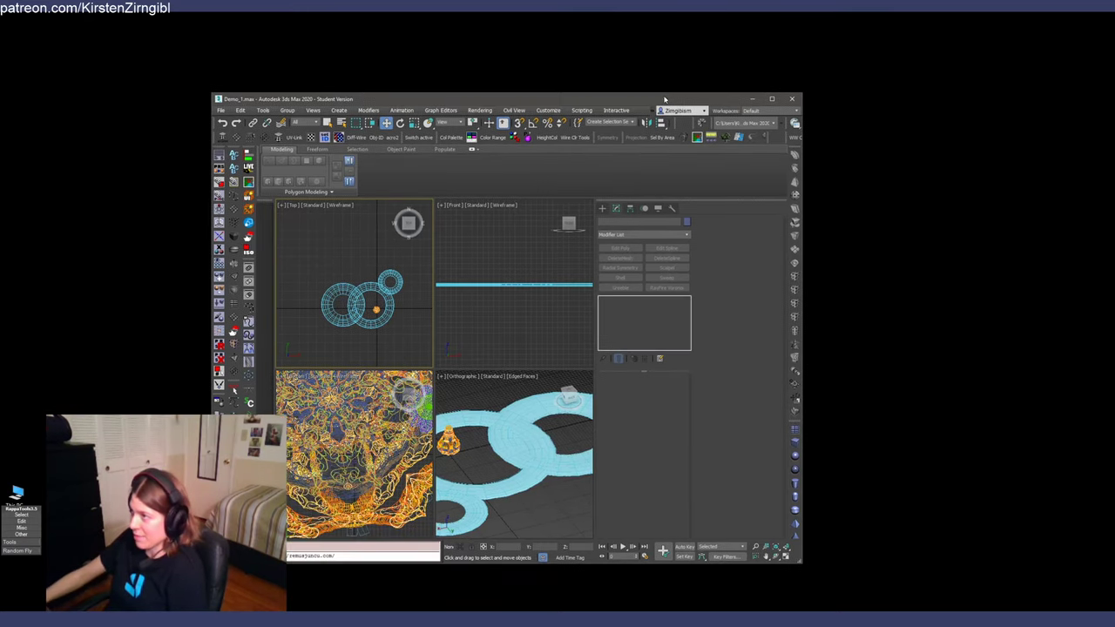
left_click(774, 101)
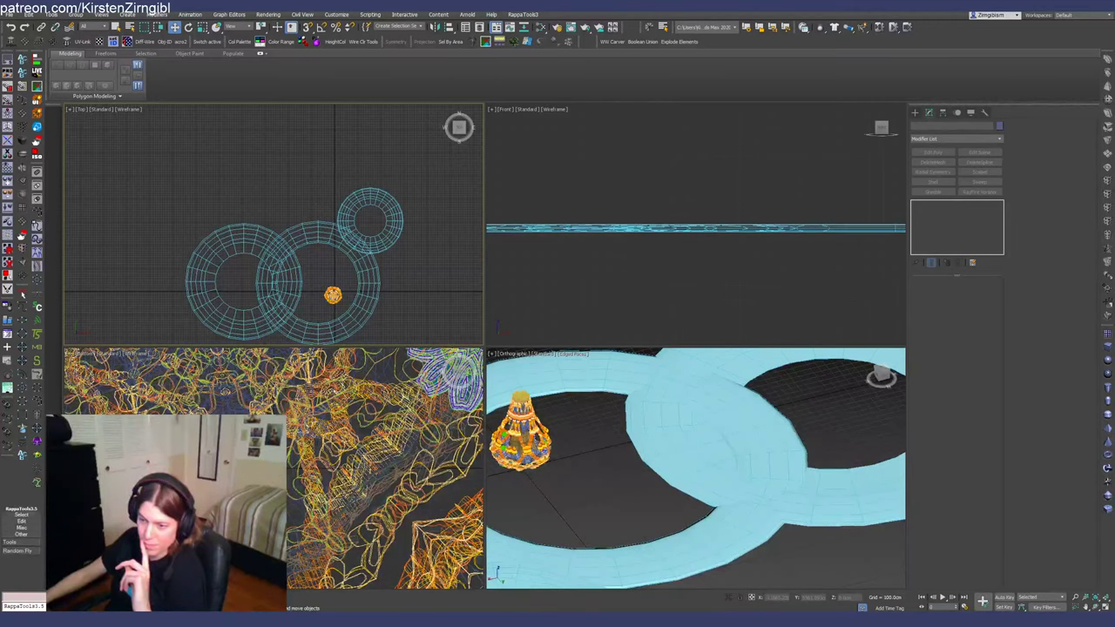
Step: Switch to Everything, search for "cobwebs", open the Dropbox folder holding cobwebsMod.mse, and load that script into 3ds Max
key("alt+Tab")
type("cob")
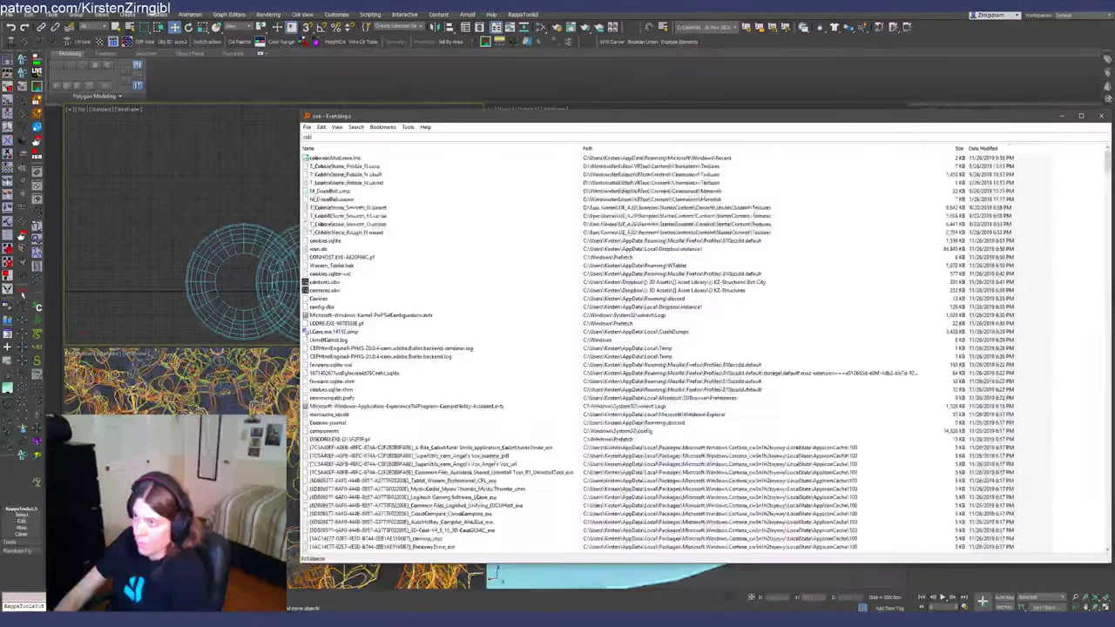
type("webs")
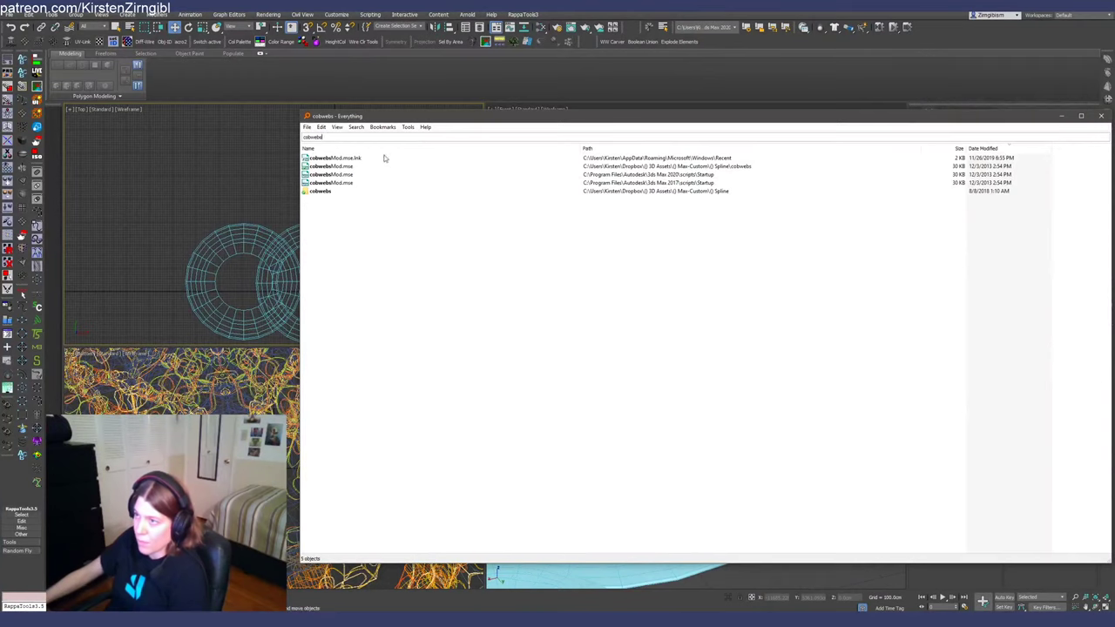
left_click(348, 167)
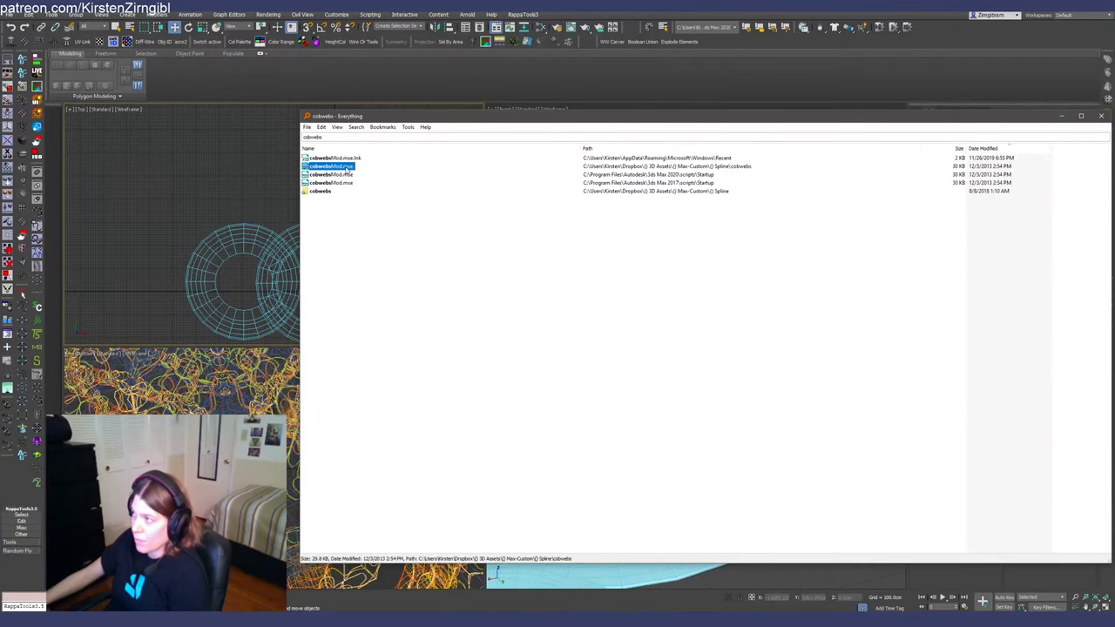
right_click(348, 168)
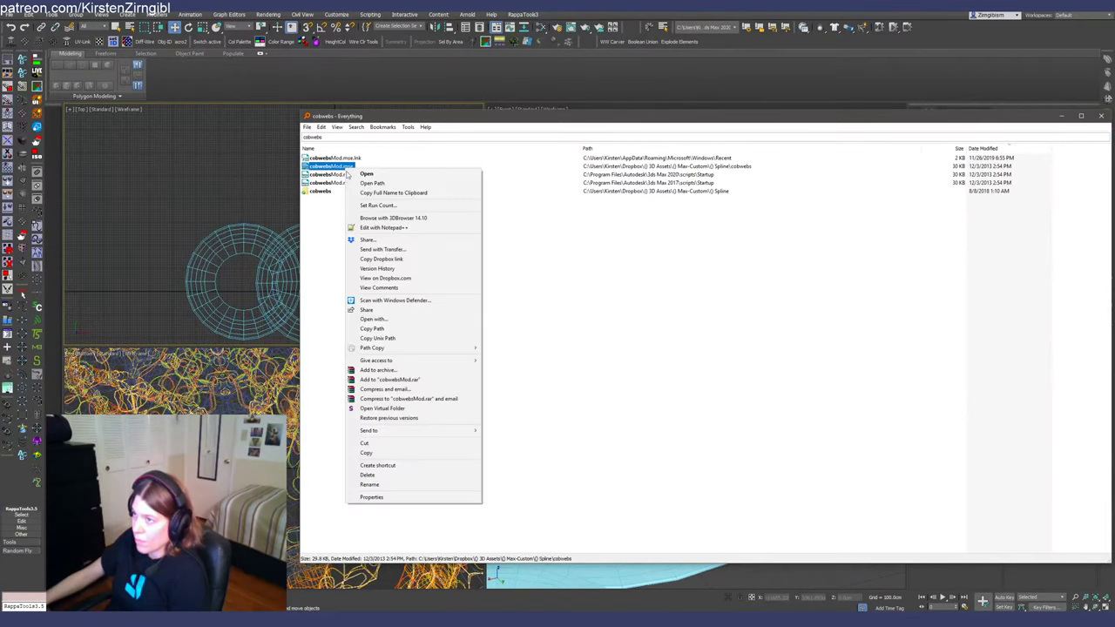
left_click(354, 180)
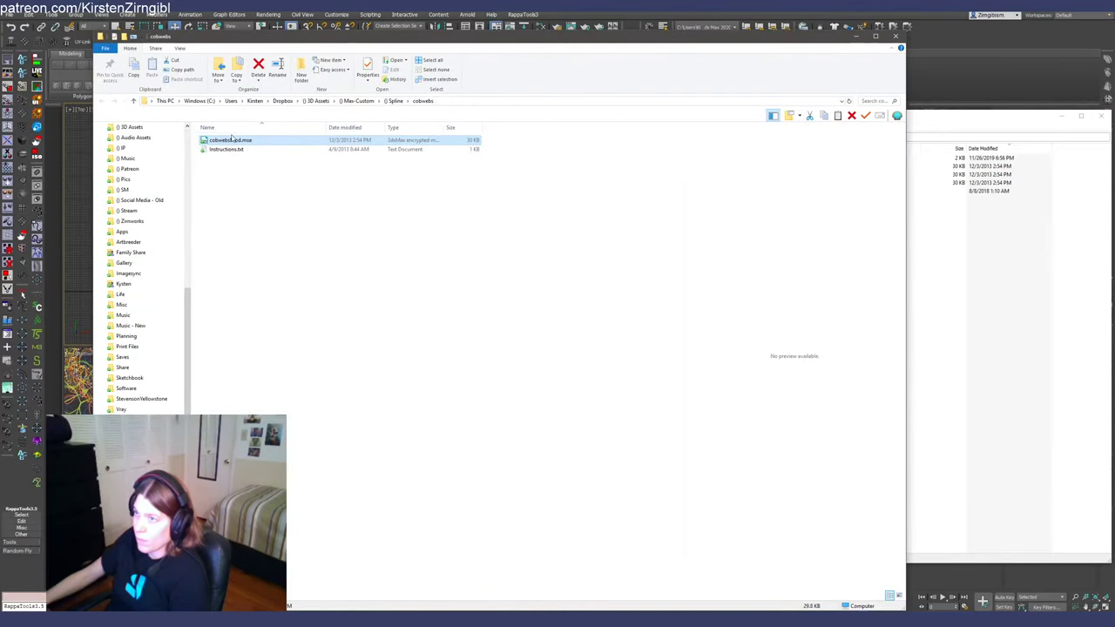
left_click_drag(230, 140, 75, 173)
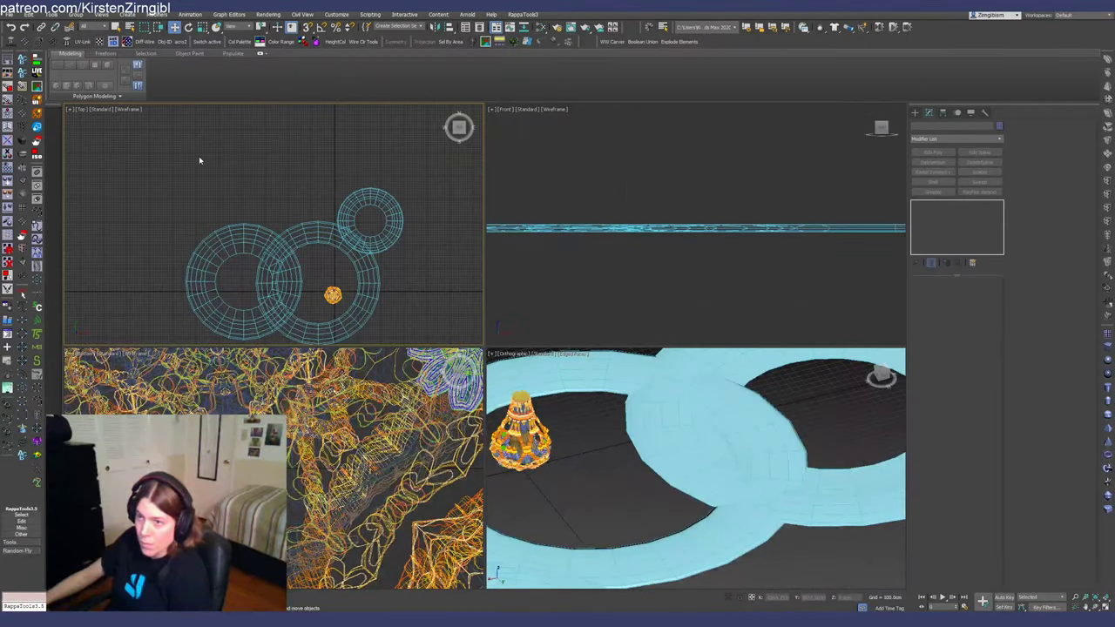
Step: Select the joined rings and check their available modifiers for Cobwebs without applying one
left_click(1002, 140)
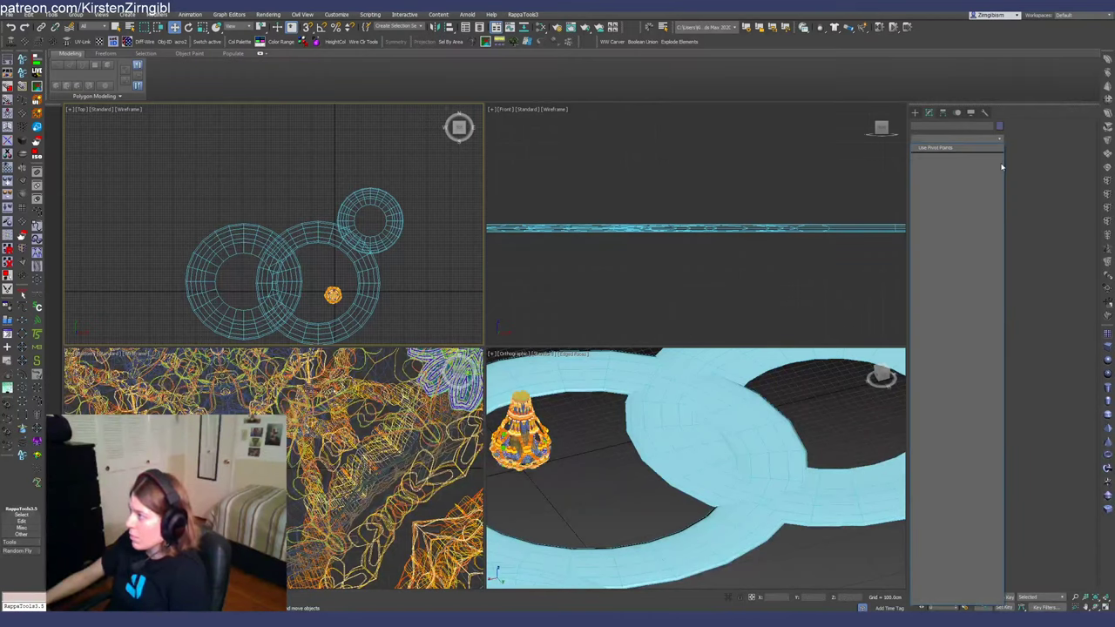
left_click(700, 391)
left_click(700, 391)
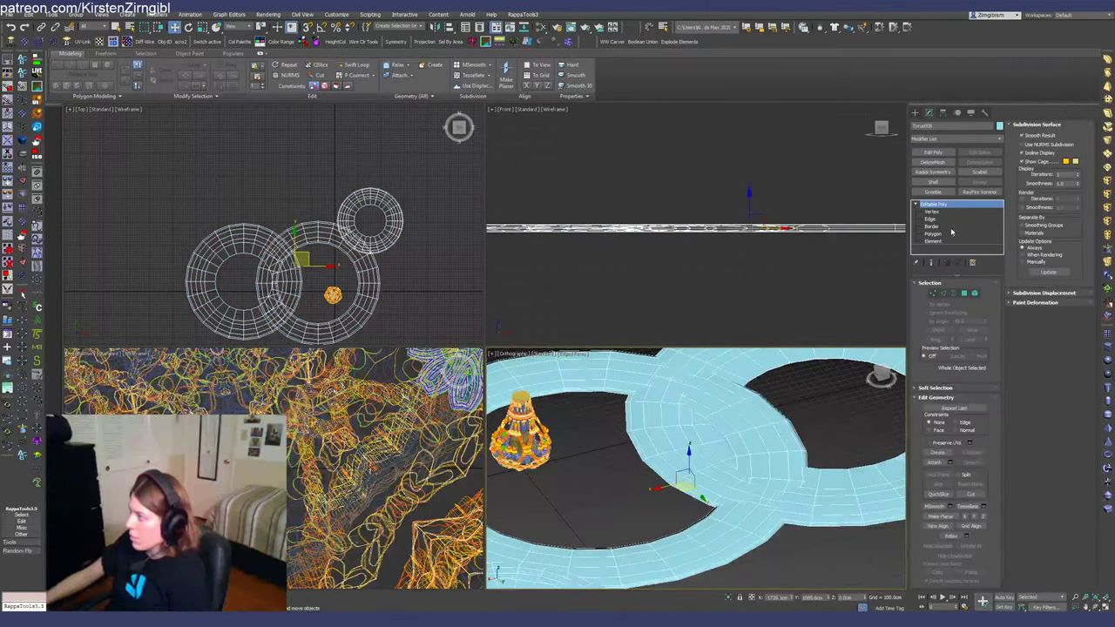
left_click(999, 142)
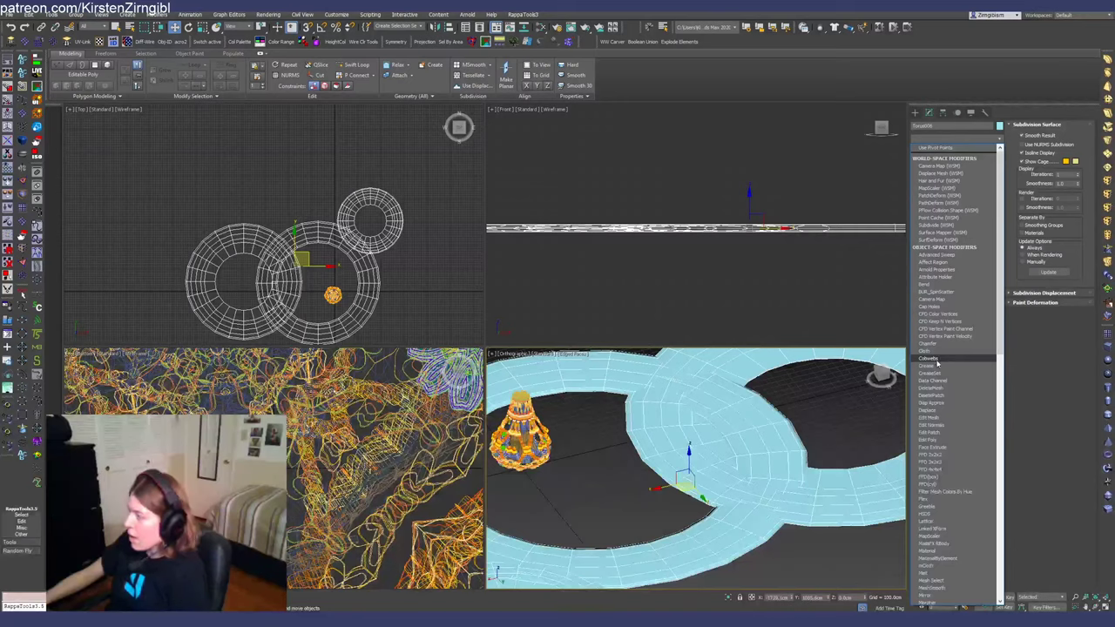
key("Escape")
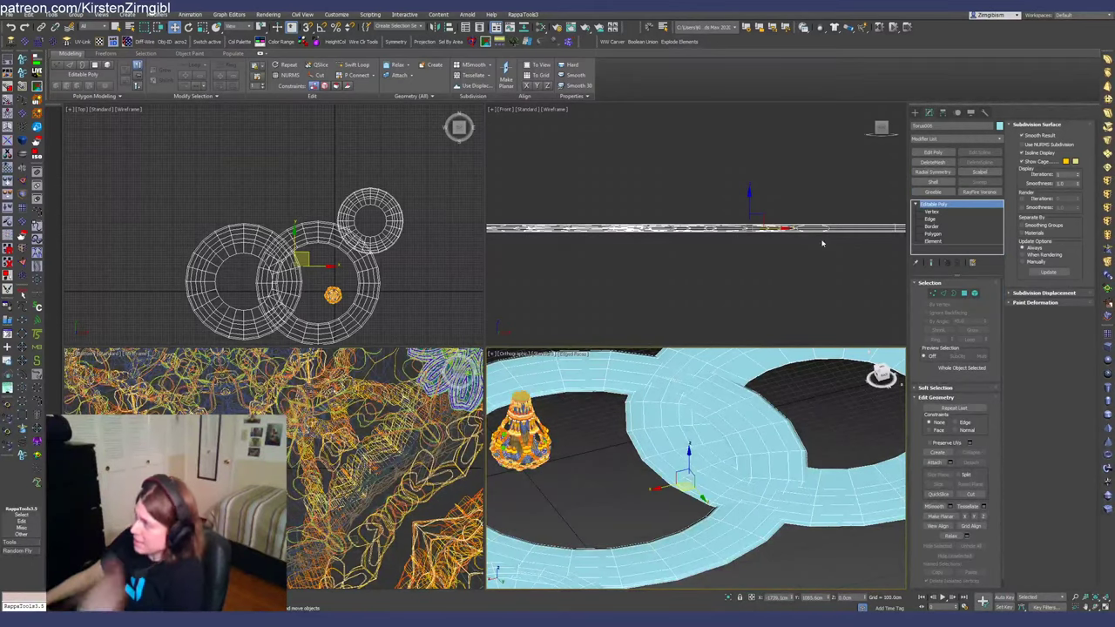
left_click(711, 228)
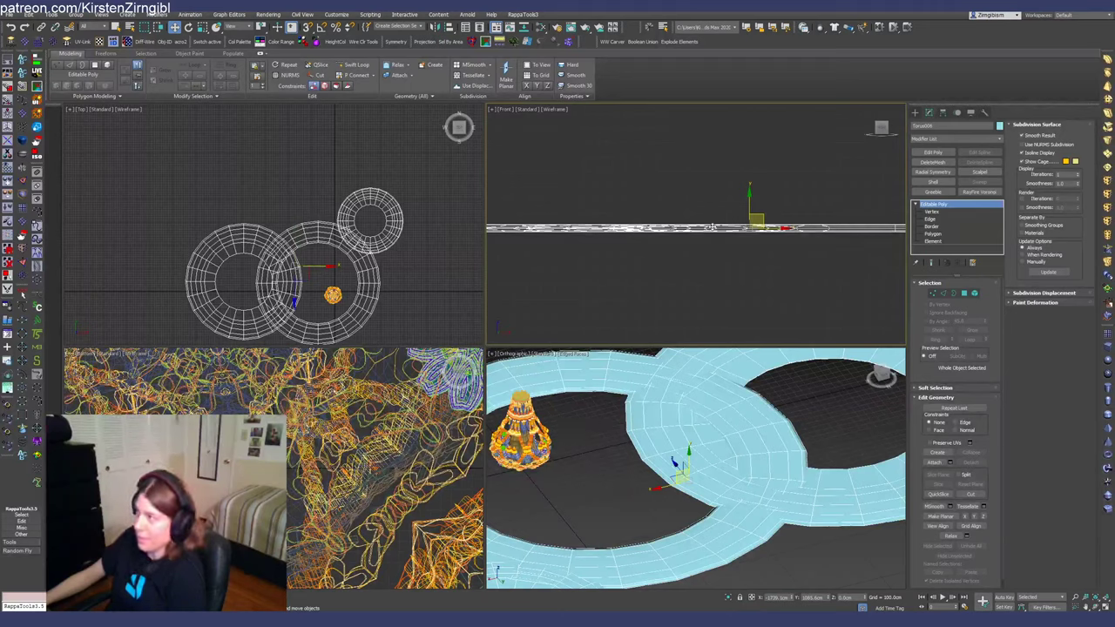
left_click(280, 244)
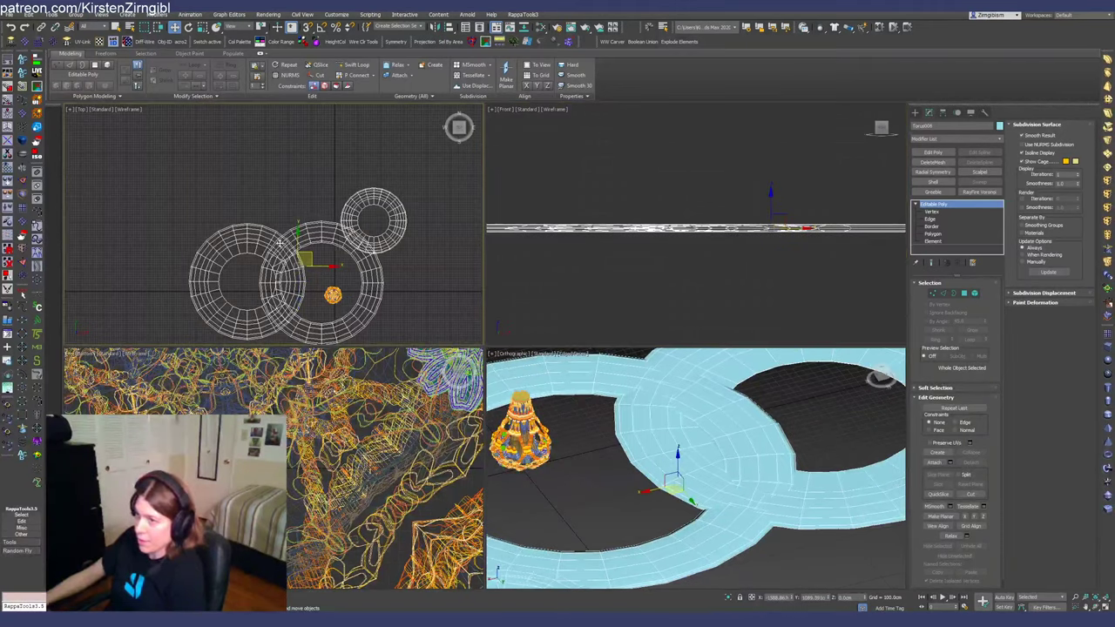
key("ctrl+z")
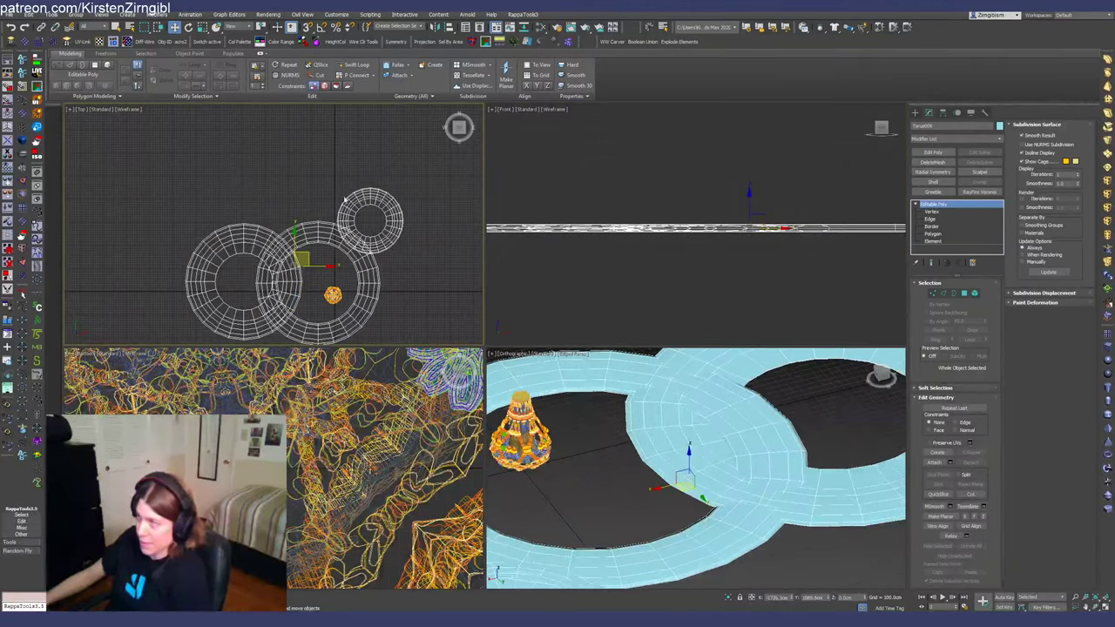
Step: Look through the rings' full list of object-space modifiers, comparing the entries around Cobwebs, and close it without applying any
left_click(995, 141)
scroll(941, 386, "down", 10)
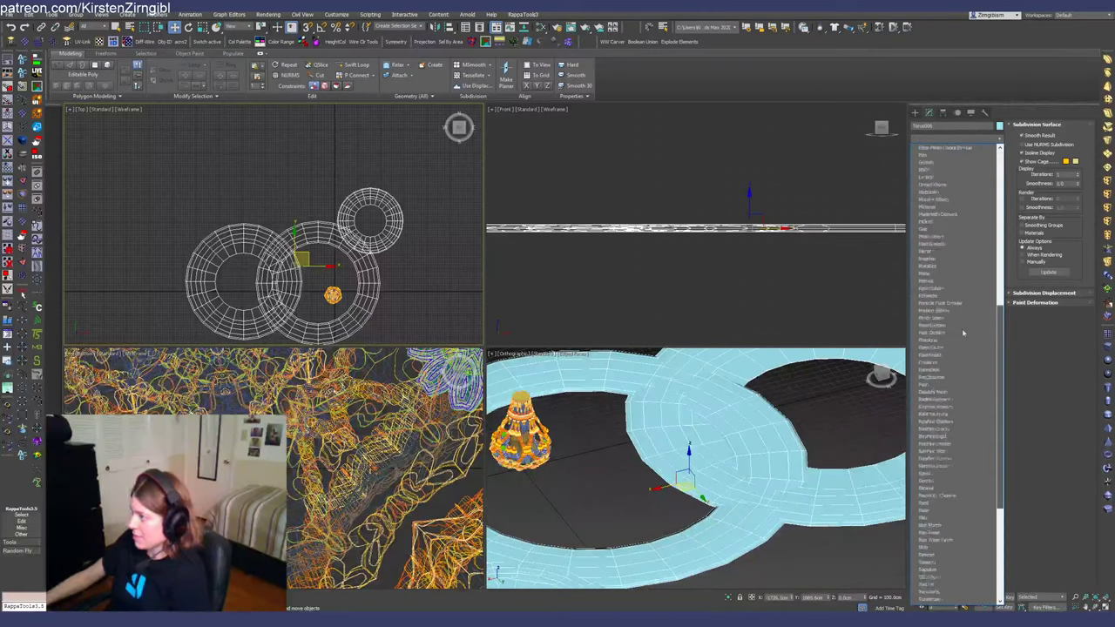
scroll(941, 386, "up", 7)
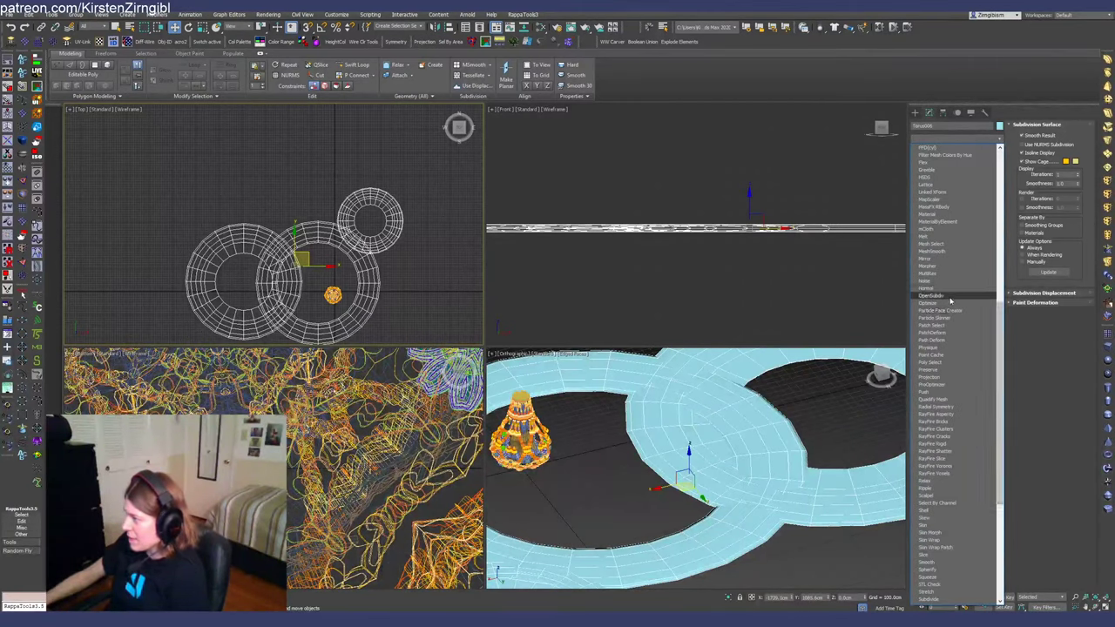
scroll(944, 244, "up", 2)
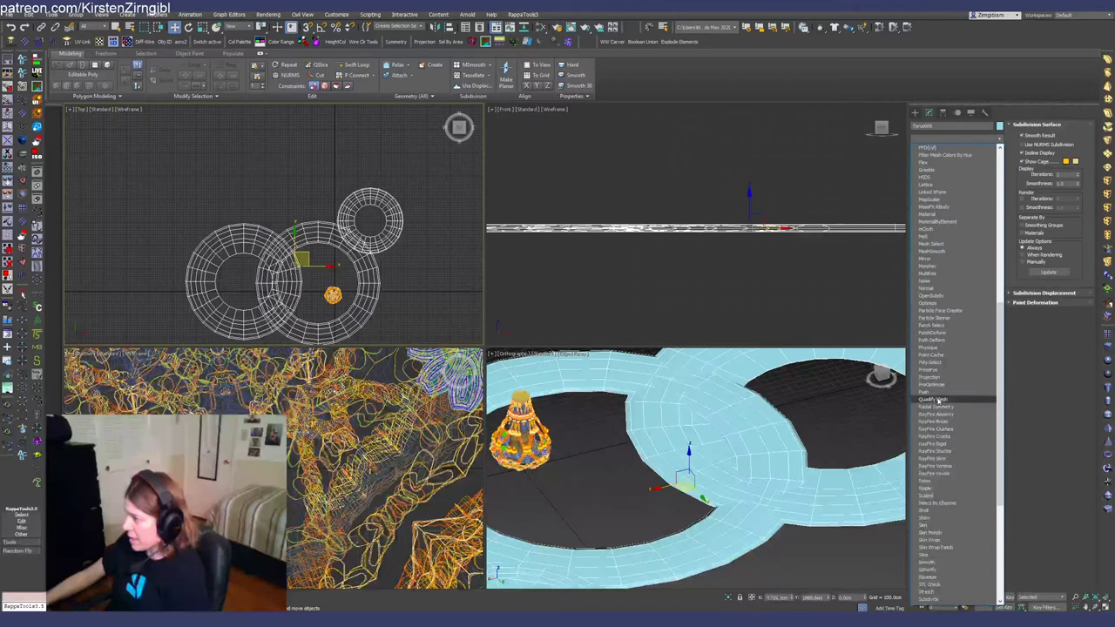
scroll(949, 266, "up", 5)
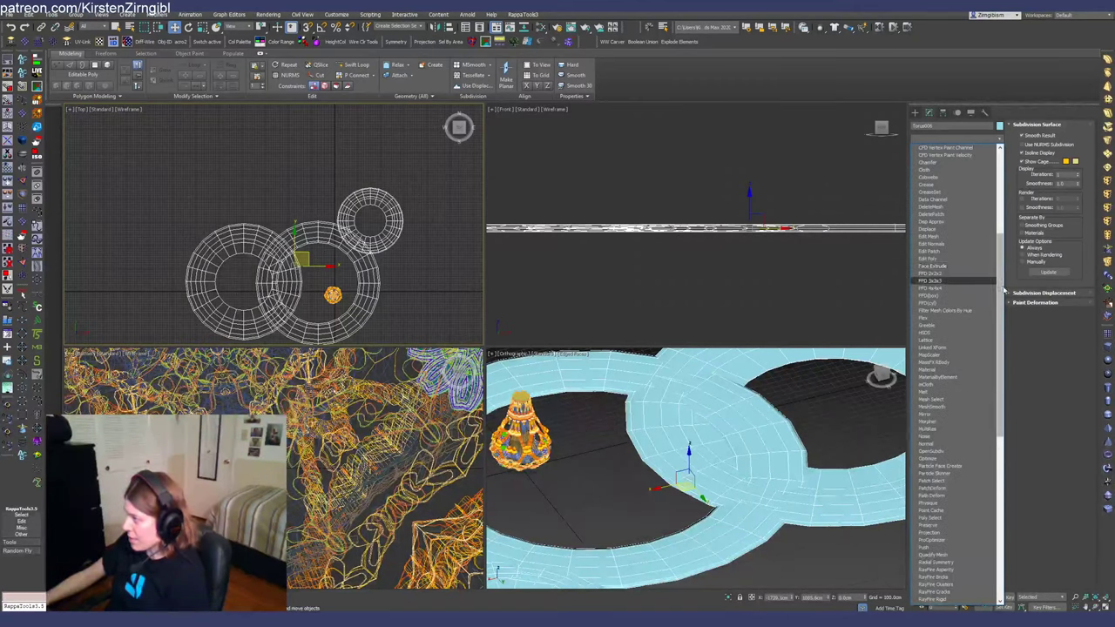
scroll(950, 261, "up", 3)
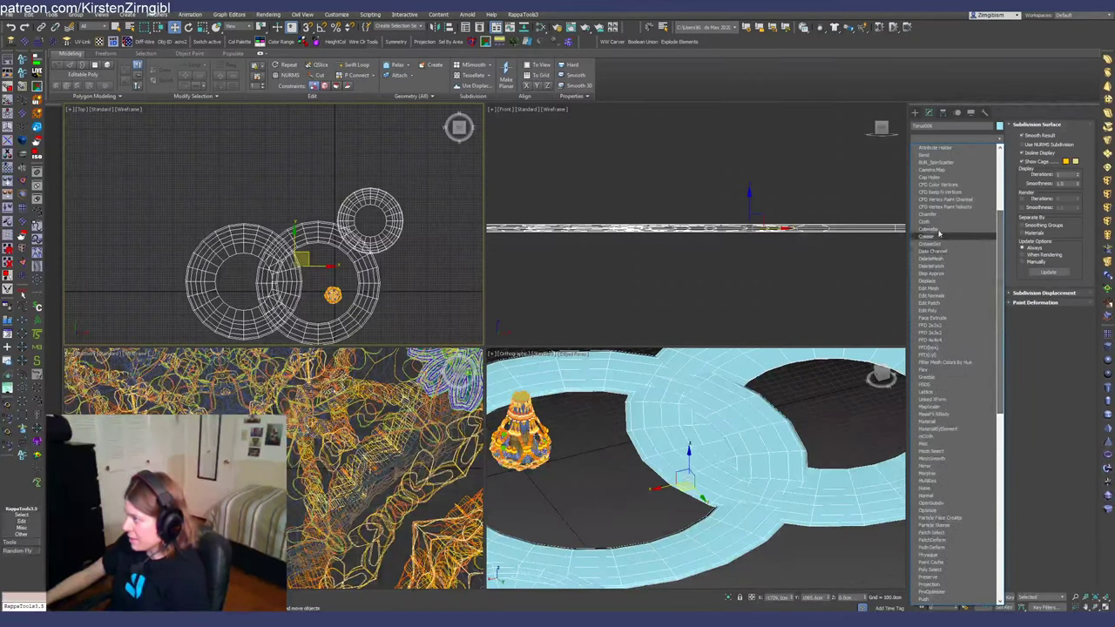
key("Escape")
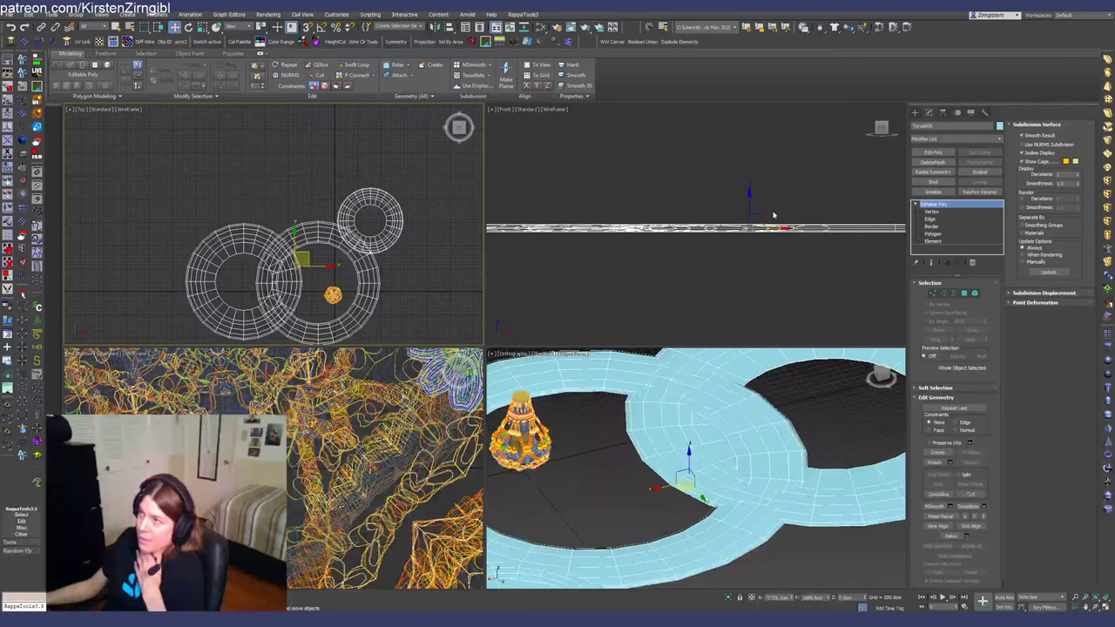
Step: Minimize the Everything search window behind 3ds Max and maximize the 3ds Max window again
left_click(1075, 9)
left_click(741, 92)
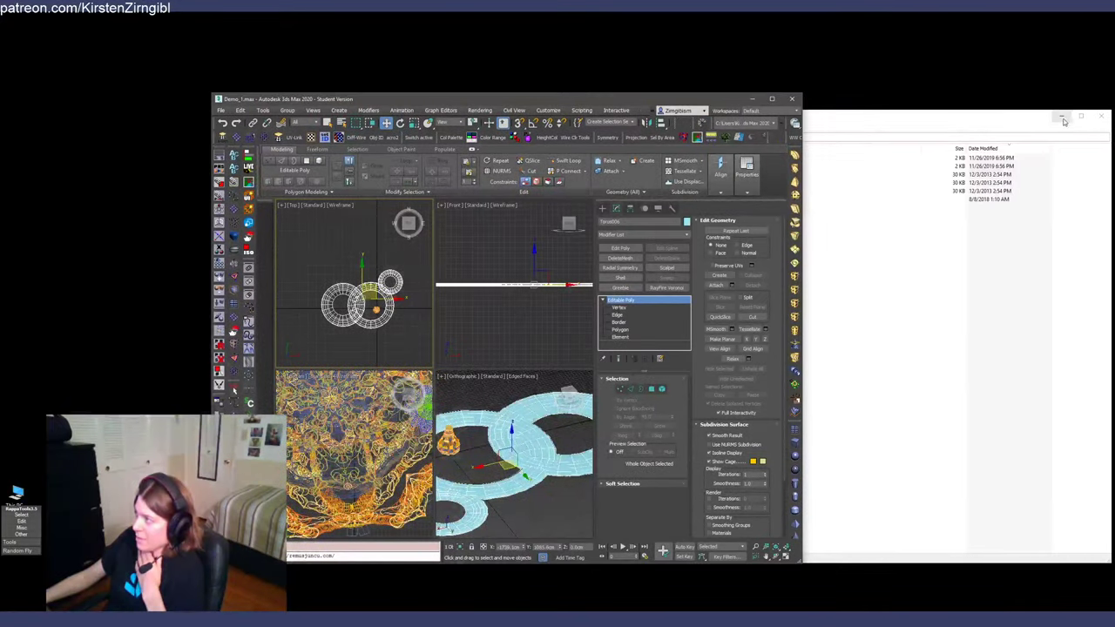
left_click(1060, 116)
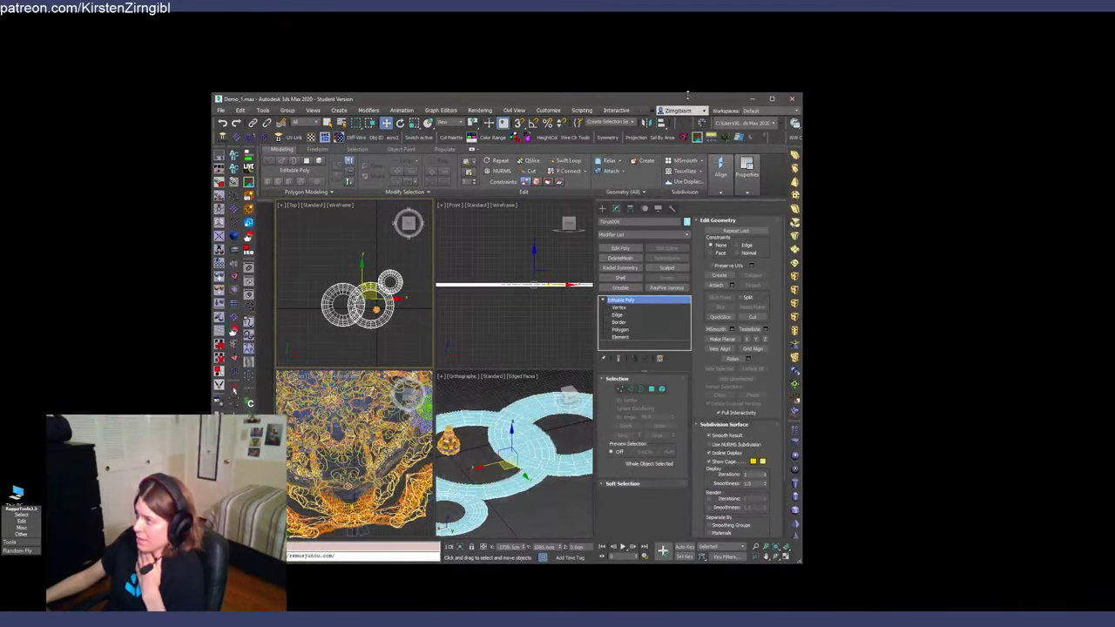
mouse_move(686, 101)
left_mouse_down()
mouse_move(666, 73)
mouse_move(684, 82)
left_mouse_up()
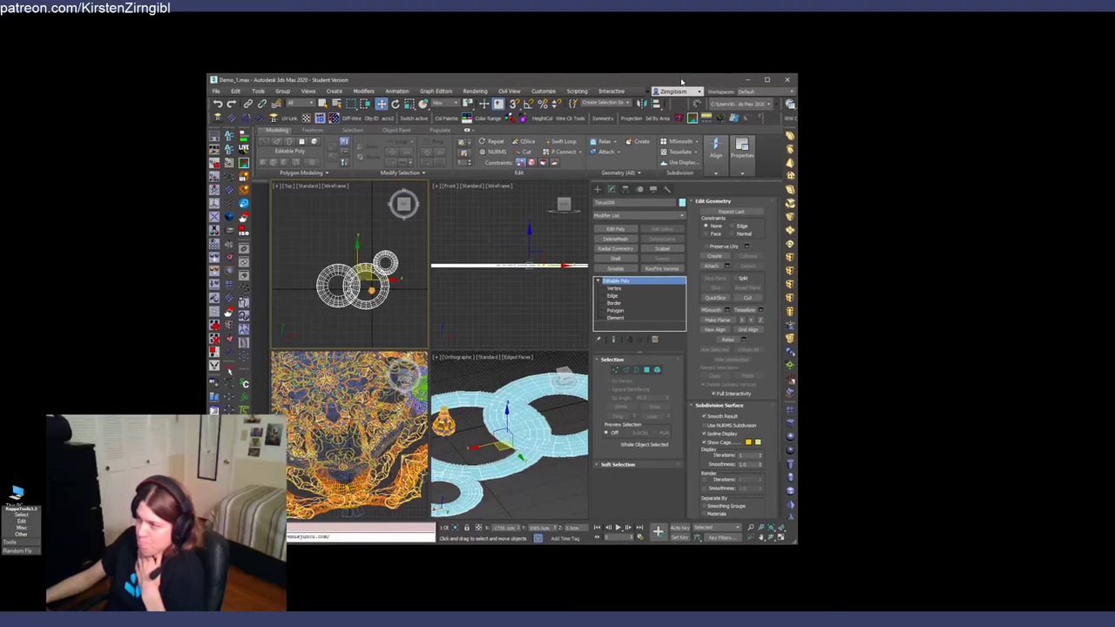
left_click(774, 81)
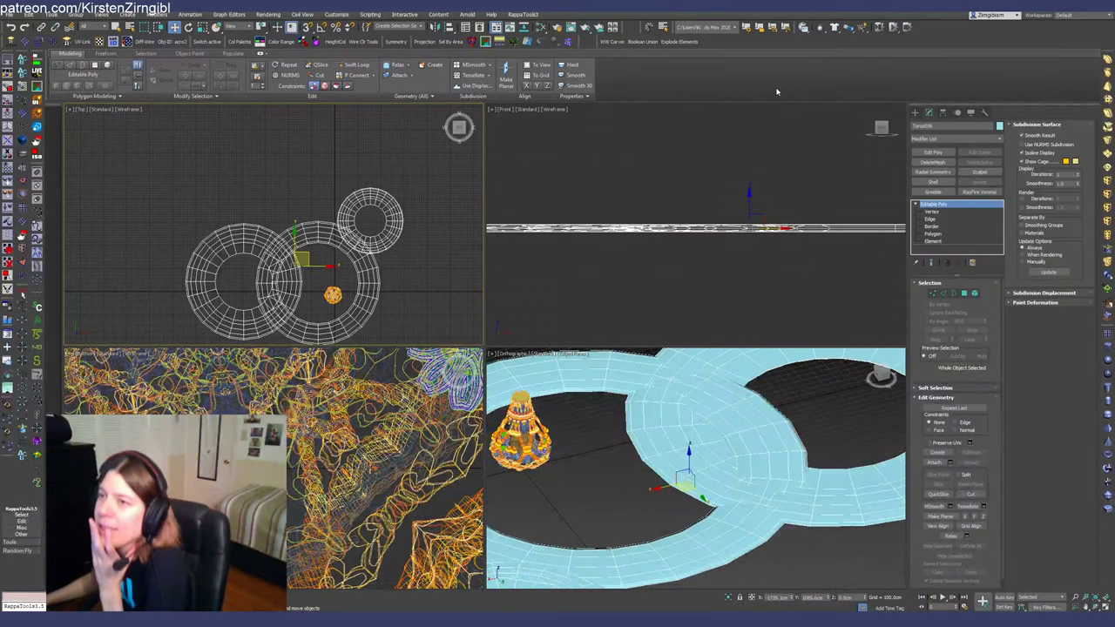
Step: Create a tall box in the Top view beside the large ring, just below the small ring
left_click(745, 286)
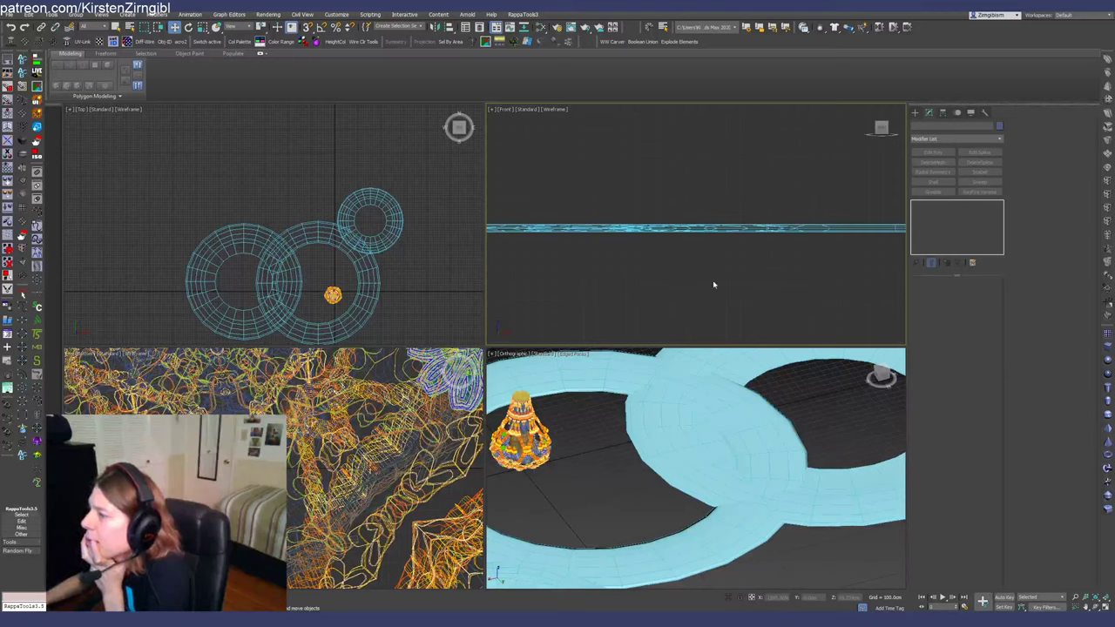
left_click(654, 377)
left_click(916, 113)
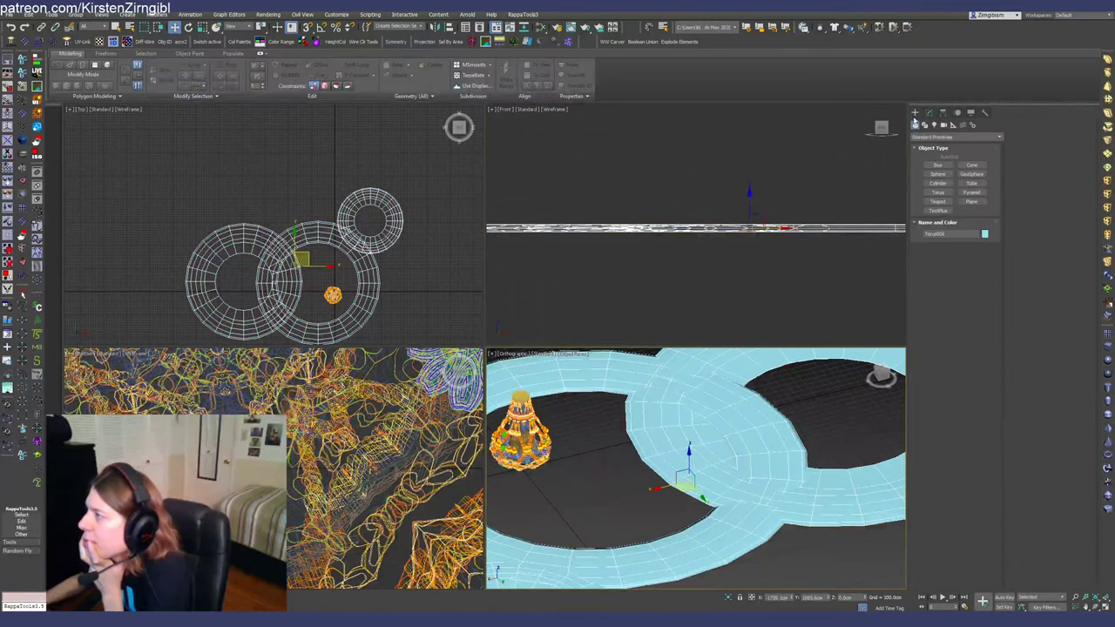
left_click(937, 165)
left_click(419, 259)
left_click_drag(418, 259, 443, 279)
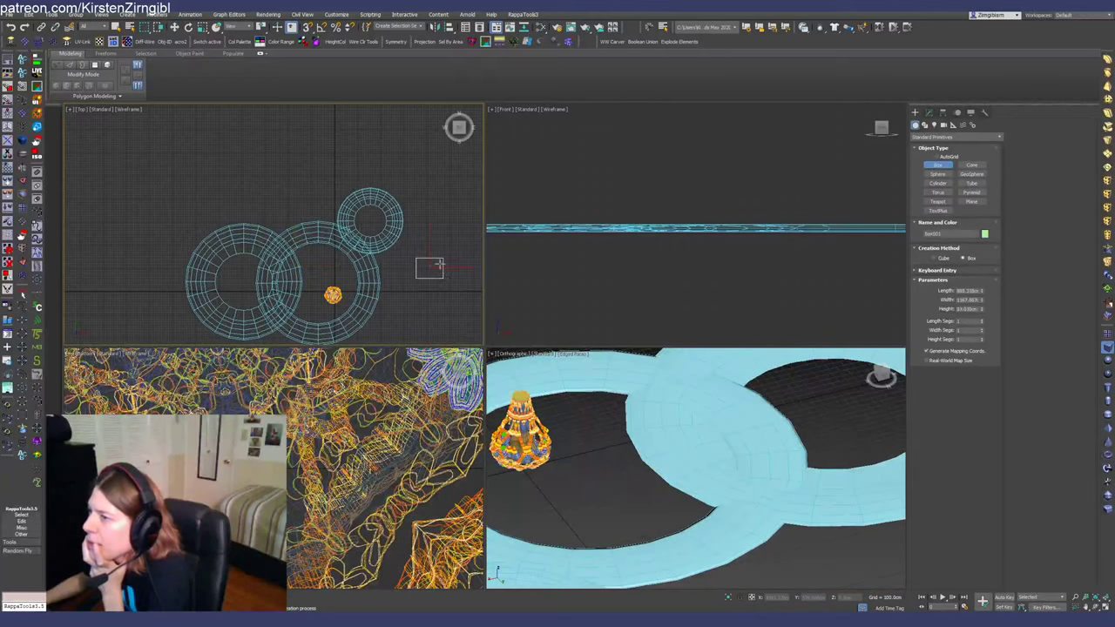
left_click(440, 213)
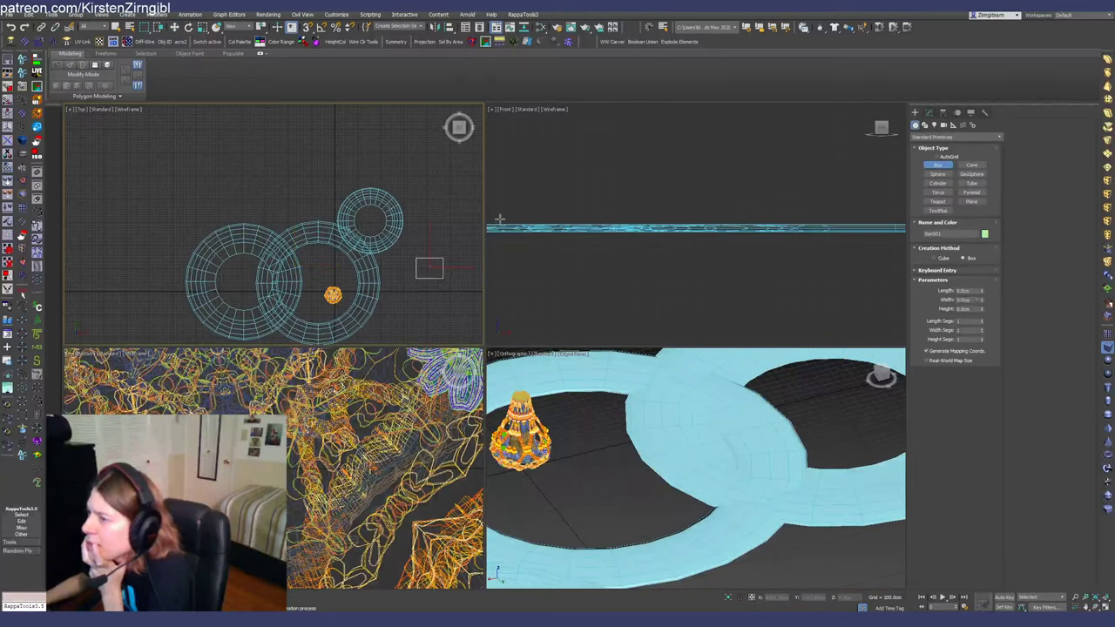
Step: Add a sphere and a tall cylinder next to the box in the Top view and finish creating primitives
left_click(938, 173)
left_click_drag(432, 297, 413, 327)
left_click(1107, 385)
left_click(400, 286)
middle_click_drag(681, 377, 833, 394)
scroll(664, 400, "down", 5)
scroll(664, 401, "up", 2)
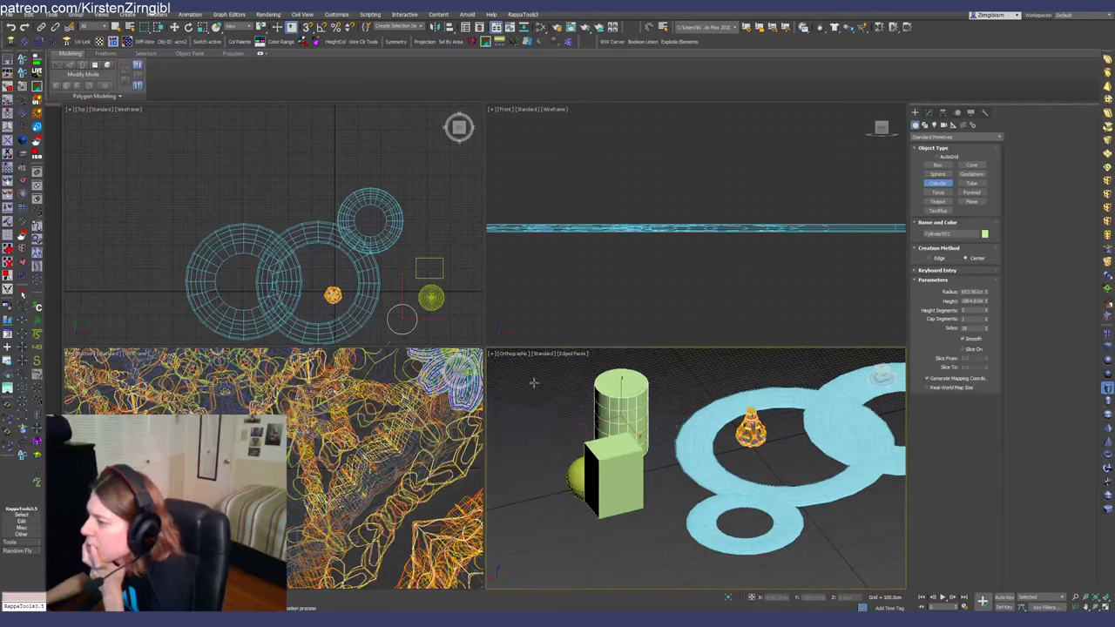
left_click_drag(534, 383, 546, 424)
right_click(546, 423)
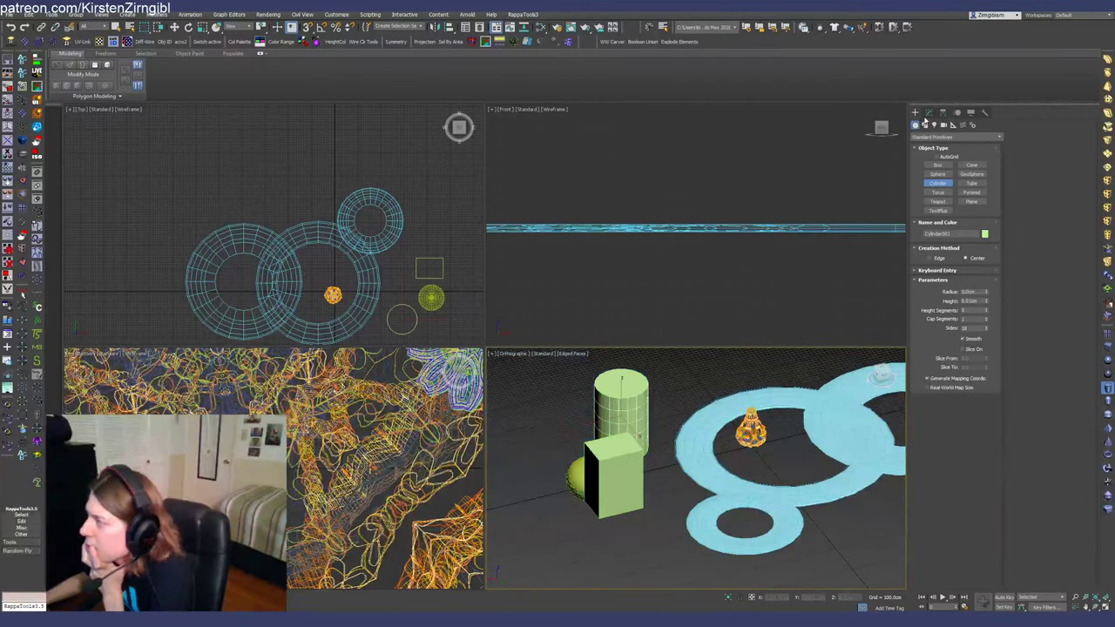
Step: Check the cylinder's available modifiers for Cobwebs without applying one
left_click(929, 113)
left_click(959, 139)
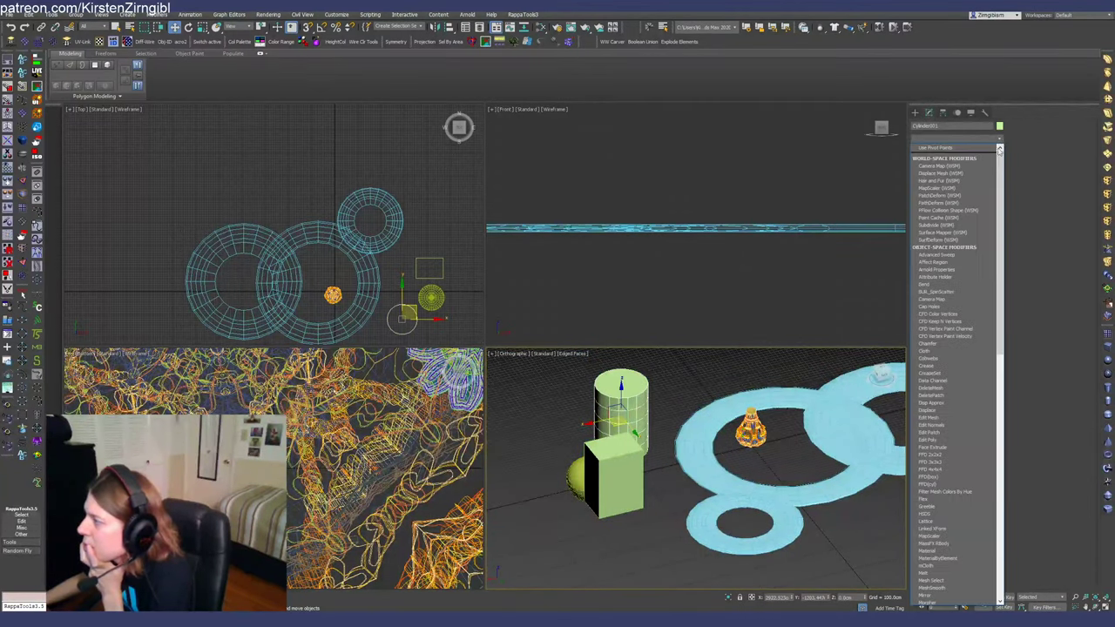
left_click(956, 361)
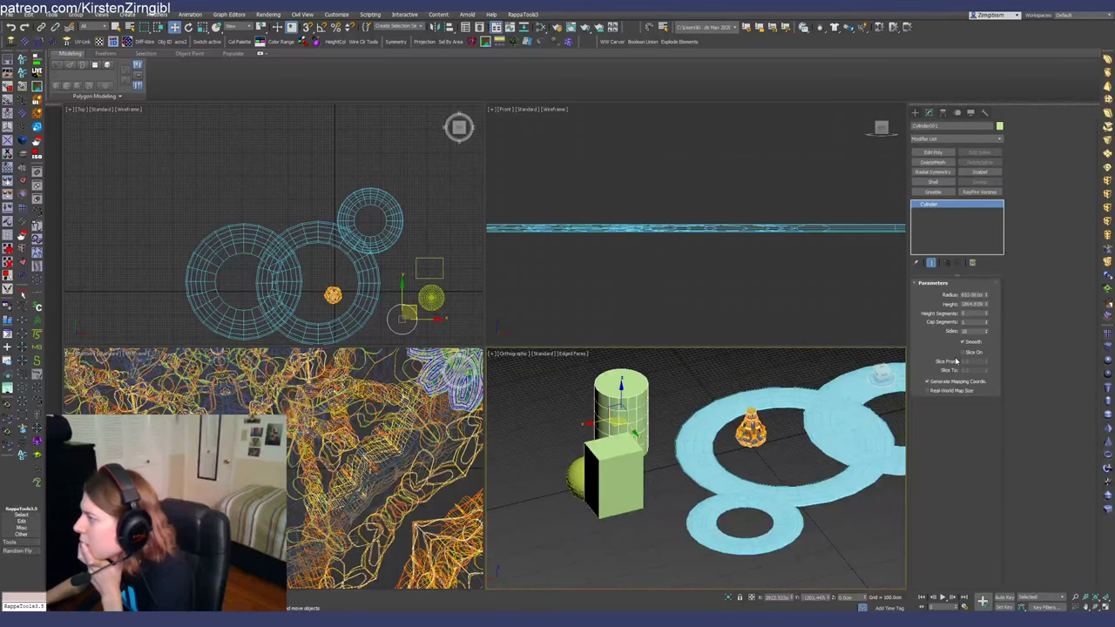
Step: Draw a short, slightly curved two-point spline line beside the primitives in the Top view
left_click(915, 112)
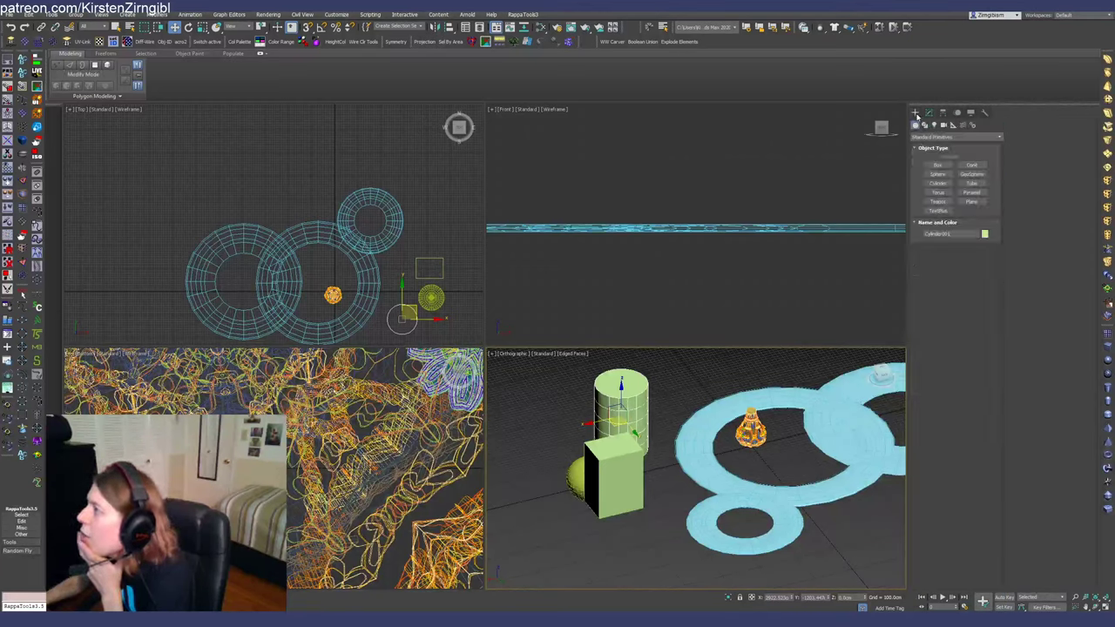
left_click(924, 124)
left_click(939, 172)
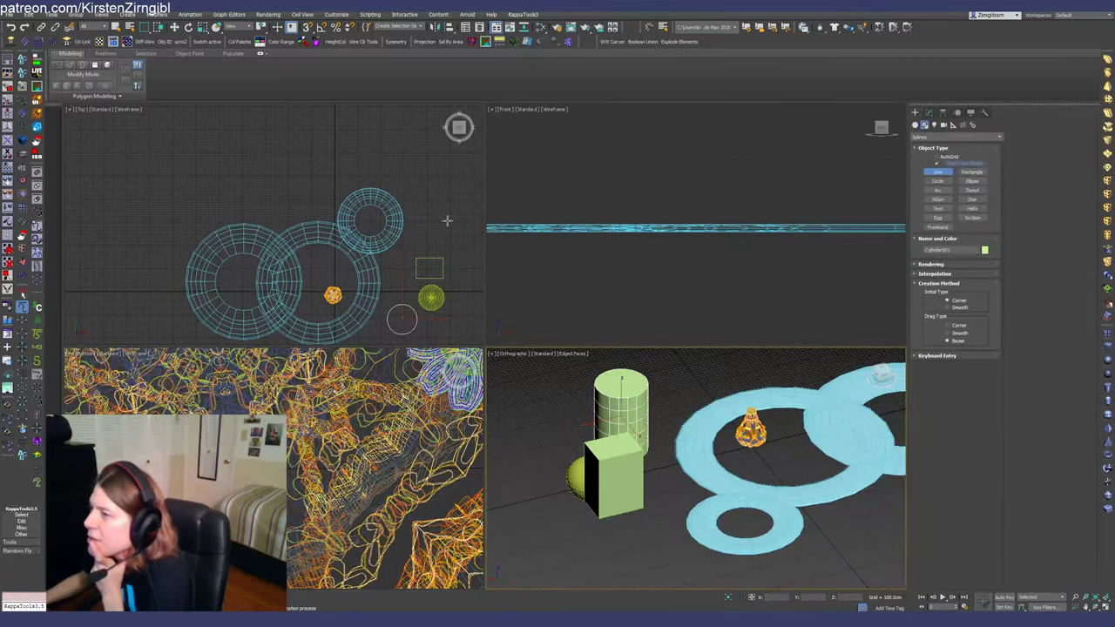
left_click(448, 223)
left_click(469, 286)
right_click(469, 287)
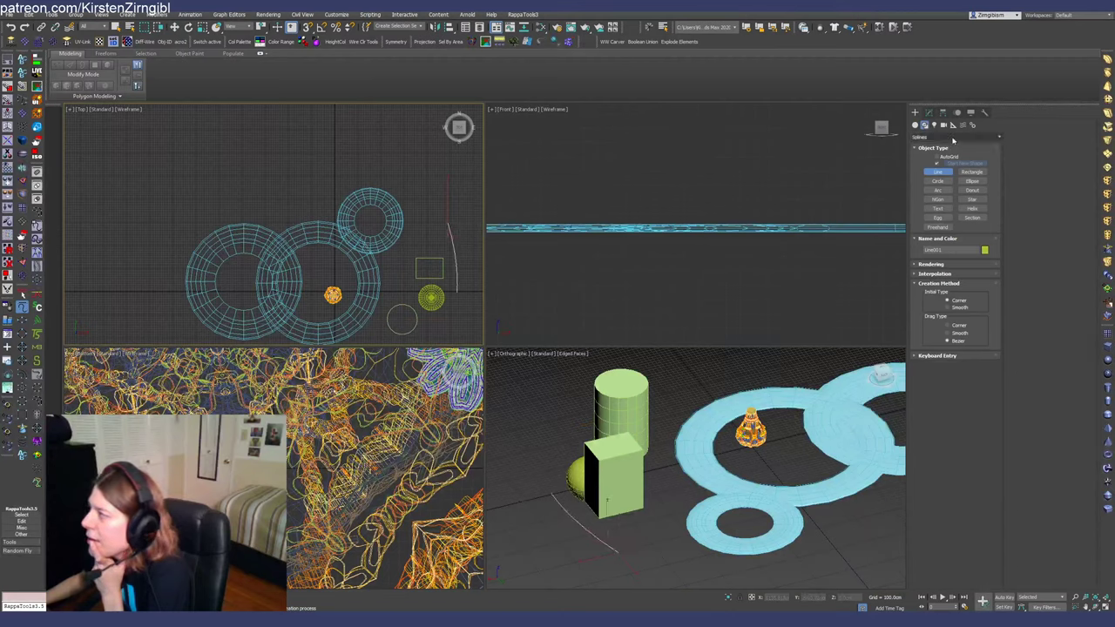
Step: Apply the Cobwebs modifier to the spline line beside the primitives
left_click(929, 113)
left_click(1000, 137)
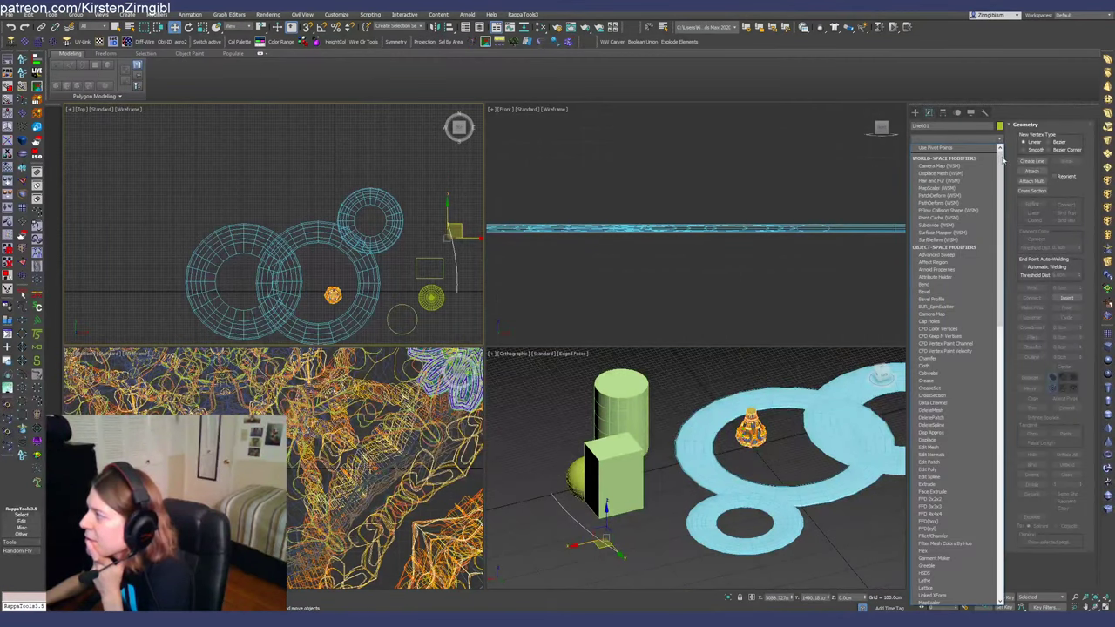
left_click(929, 373)
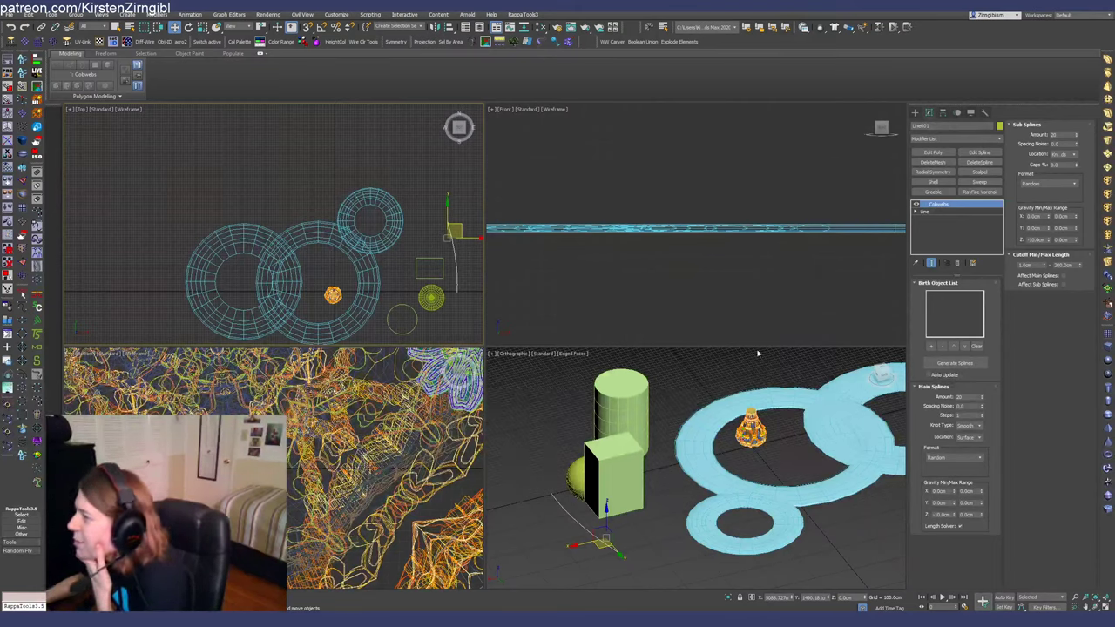
Step: Split the combined ring mesh into separate ring objects with objectDetacher and reselect the line to show its Cobwebs settings
left_click(761, 499)
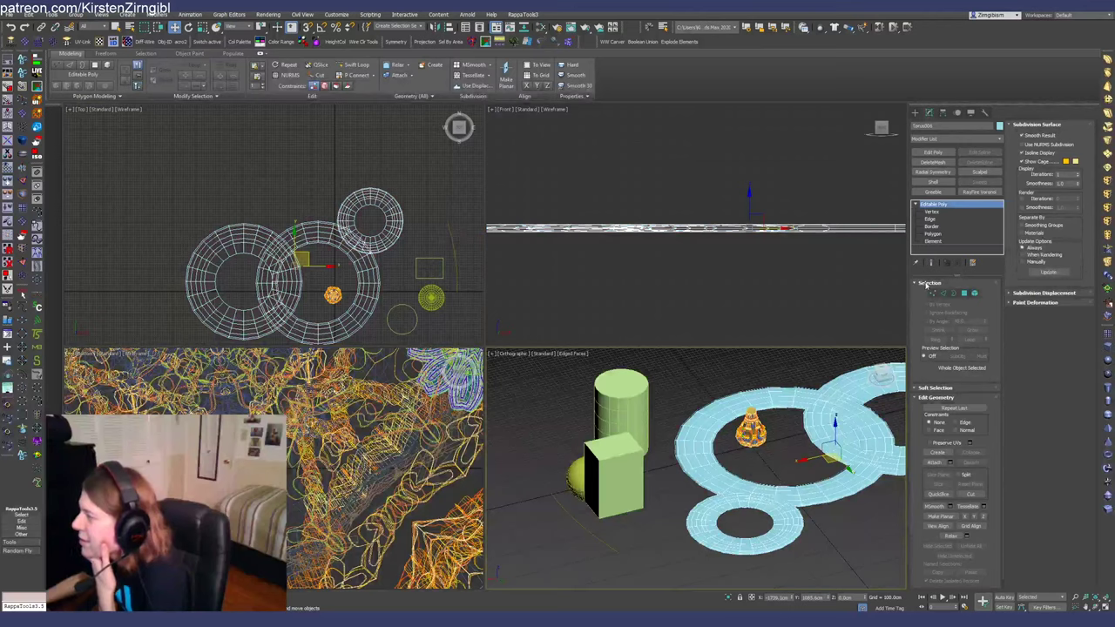
left_click(8, 193)
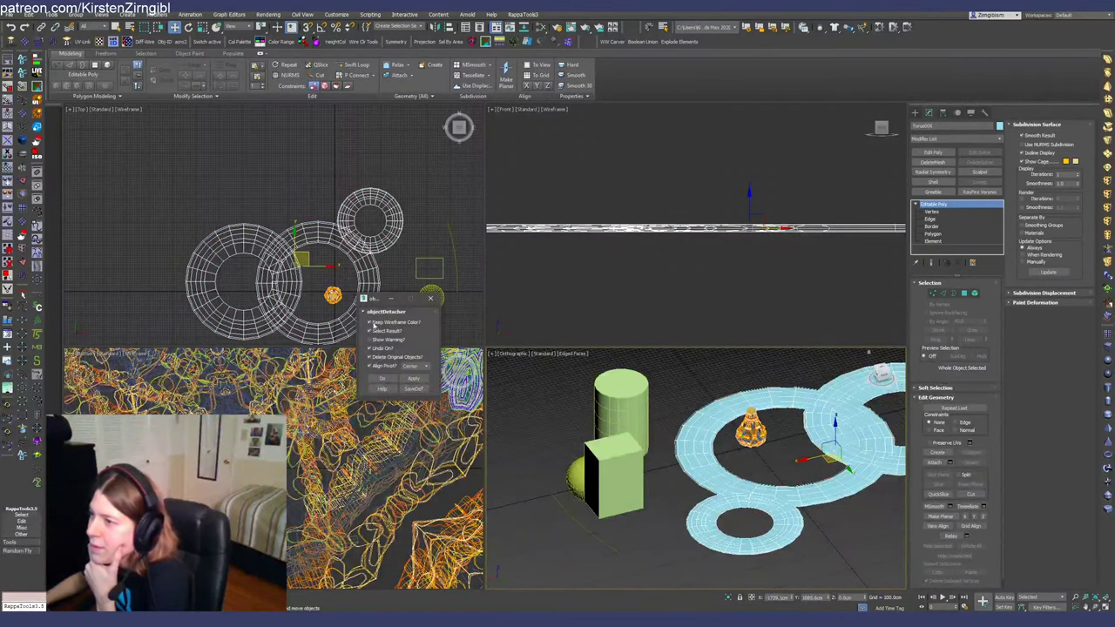
left_click(383, 380)
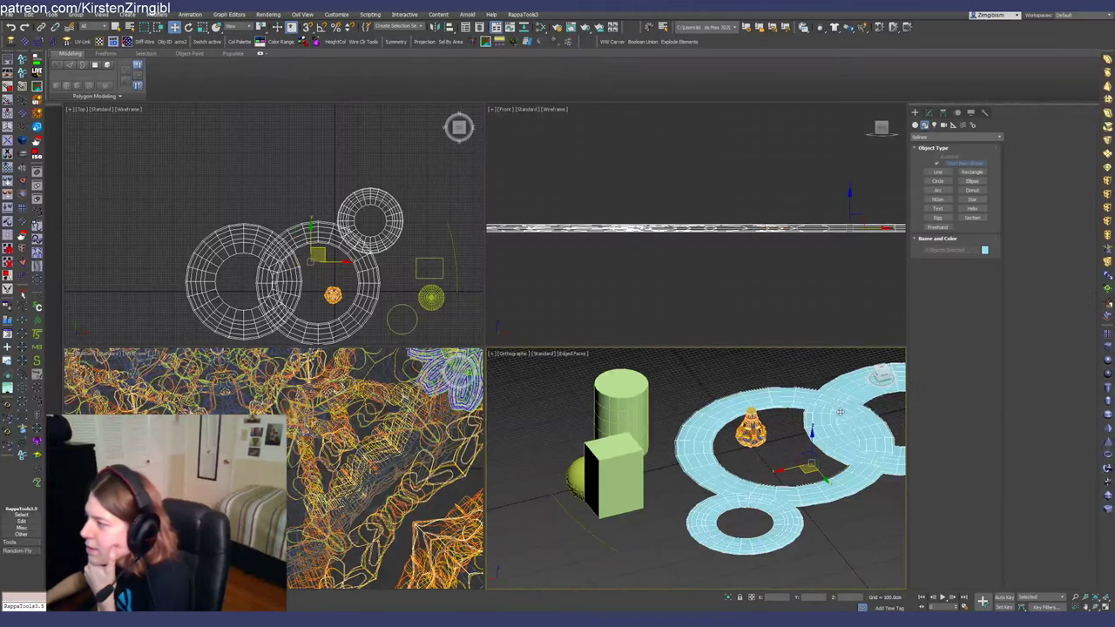
left_click(767, 495)
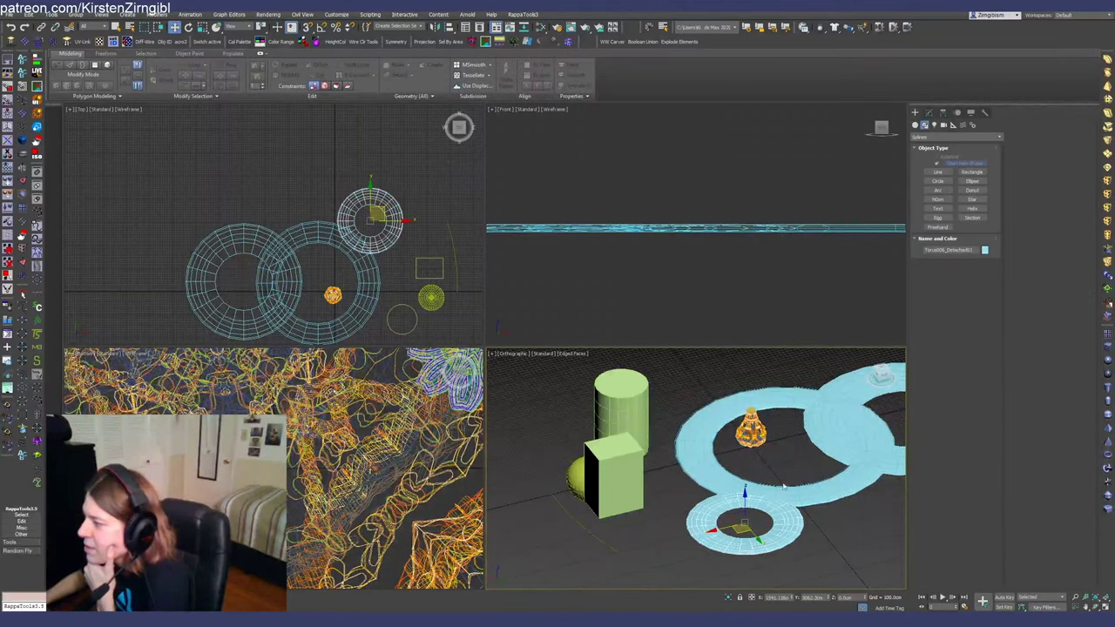
left_click(615, 549)
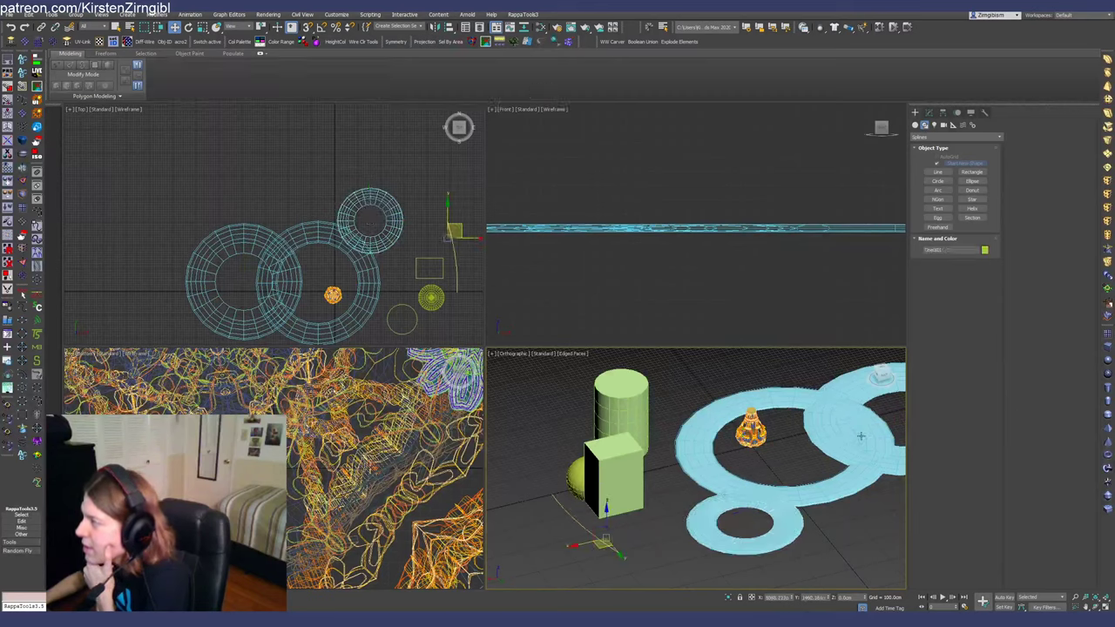
left_click(929, 112)
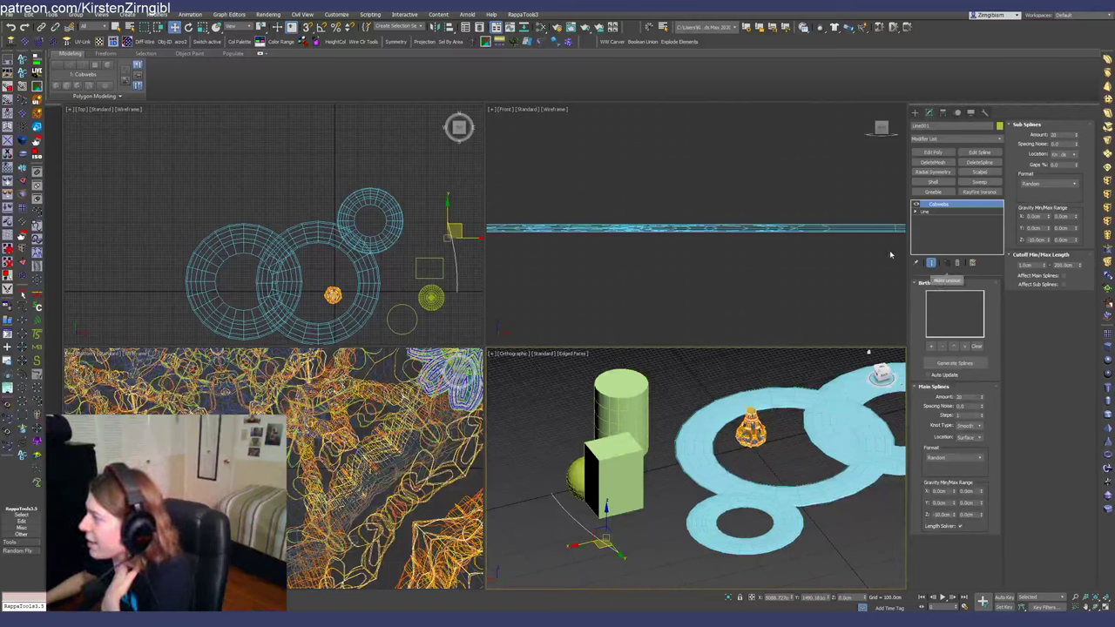
middle_click_drag(404, 271, 331, 225)
scroll(328, 219, "up", 2)
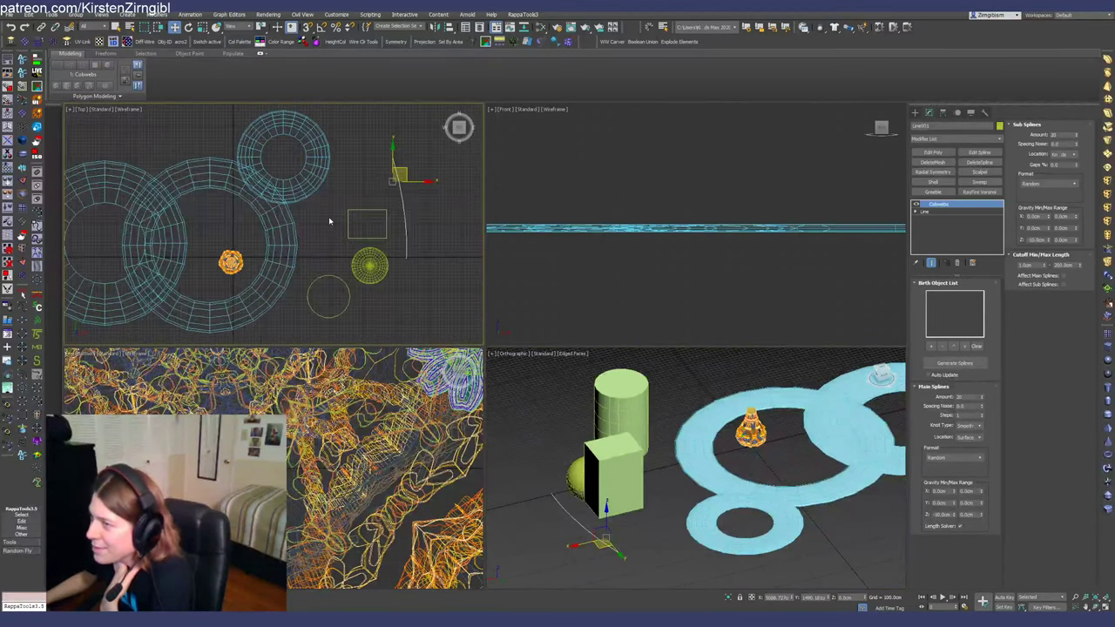
scroll(327, 219, "down", 2)
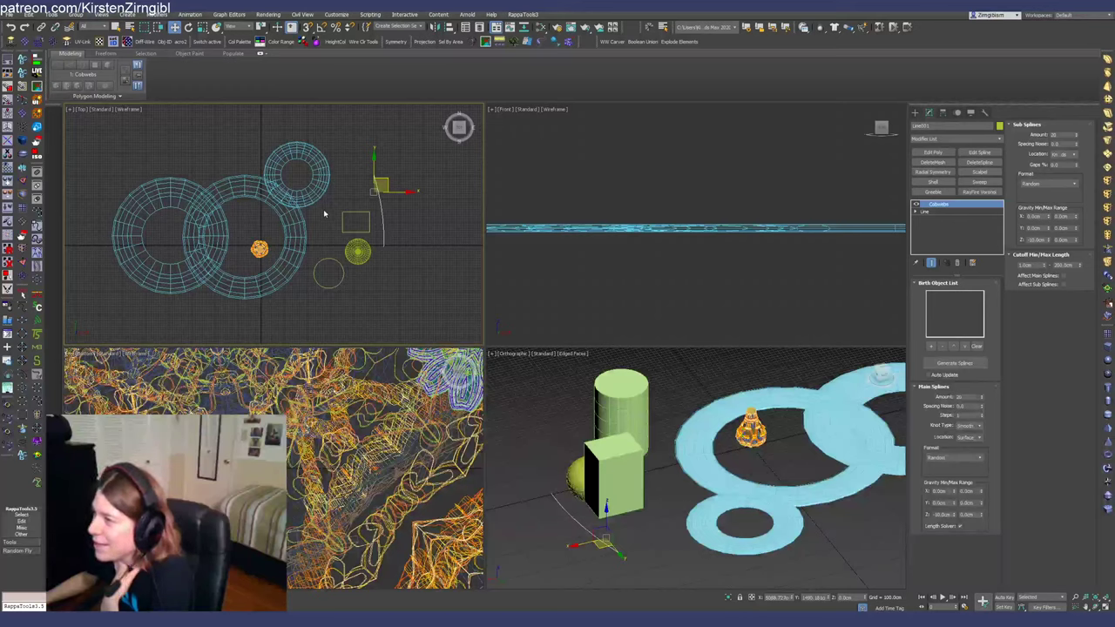
left_click(814, 492)
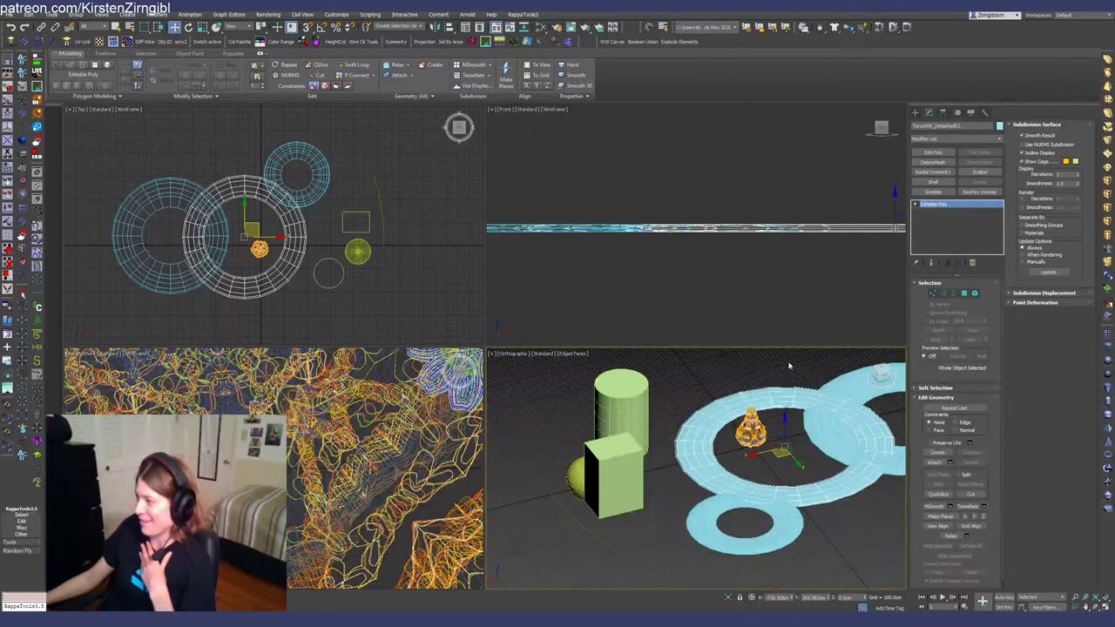
middle_click_drag(790, 365, 721, 361)
scroll(728, 400, "up", 1)
scroll(728, 400, "down", 1)
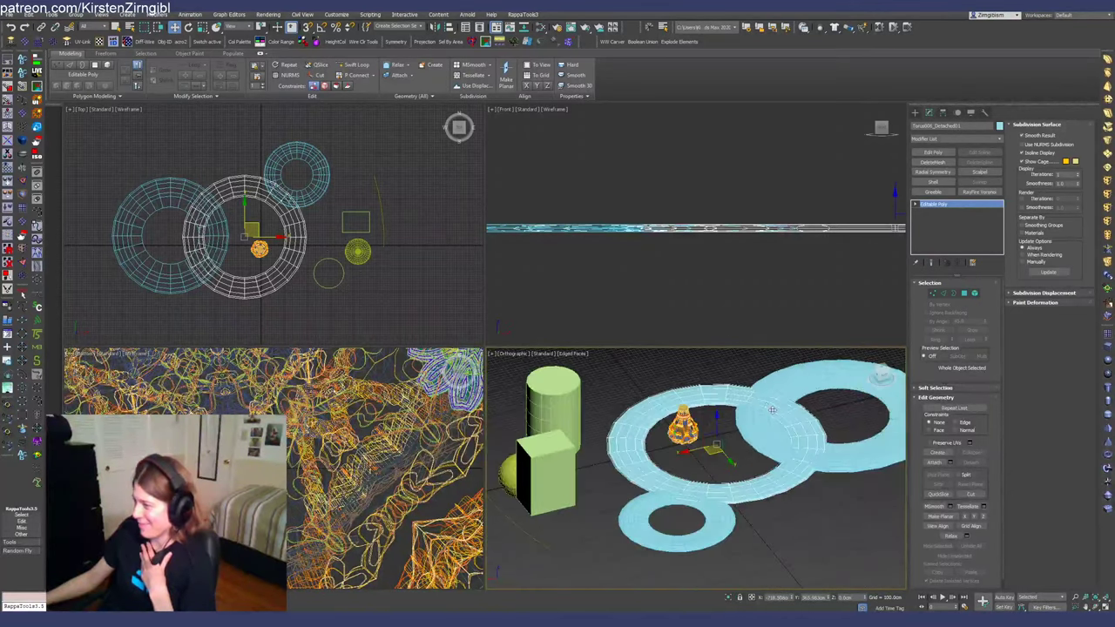
middle_click_drag(774, 409, 809, 418)
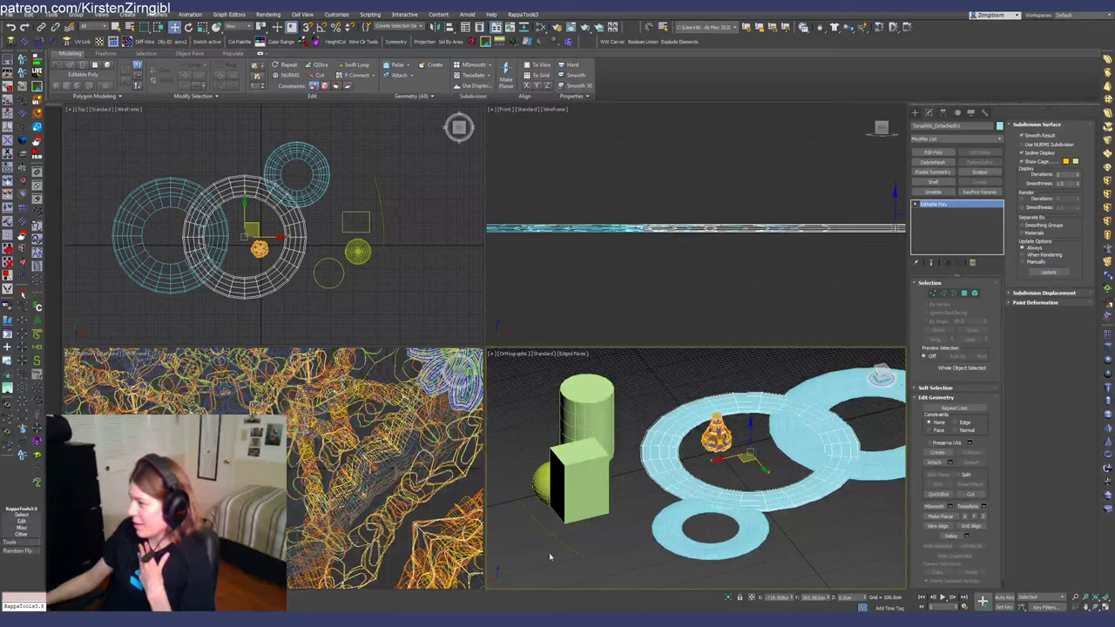
Step: Add the small ring and both large rings to the line's Cobwebs Birth Object List and set the main splines' minimum Z gravity to 3000 cm
left_click_drag(542, 554, 598, 566)
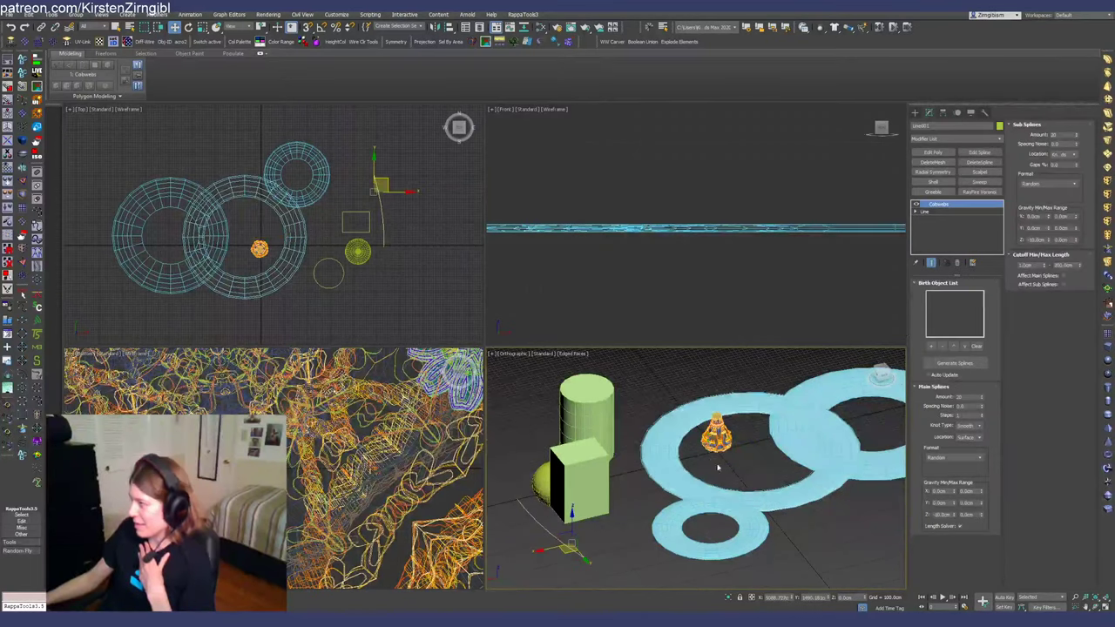
left_click(932, 347)
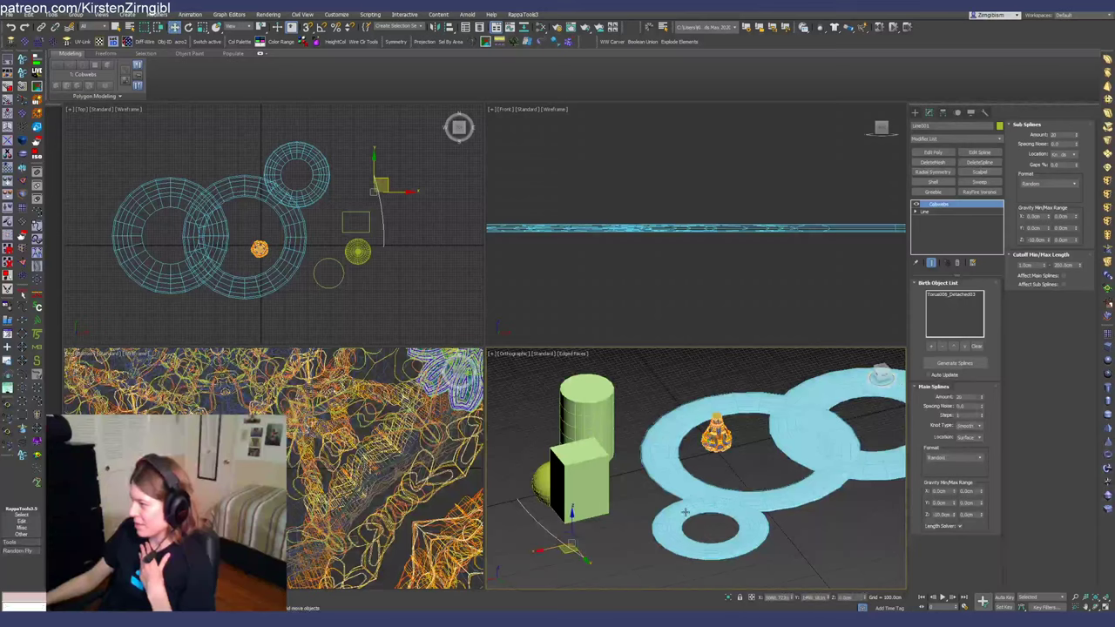
left_click(678, 471)
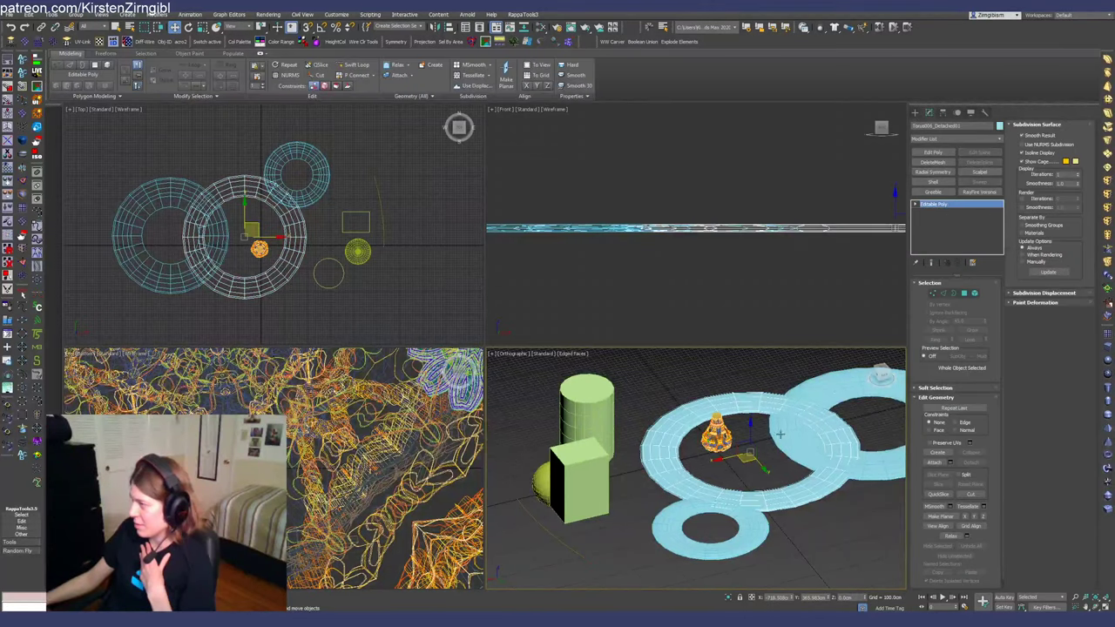
left_click_drag(532, 537, 594, 566)
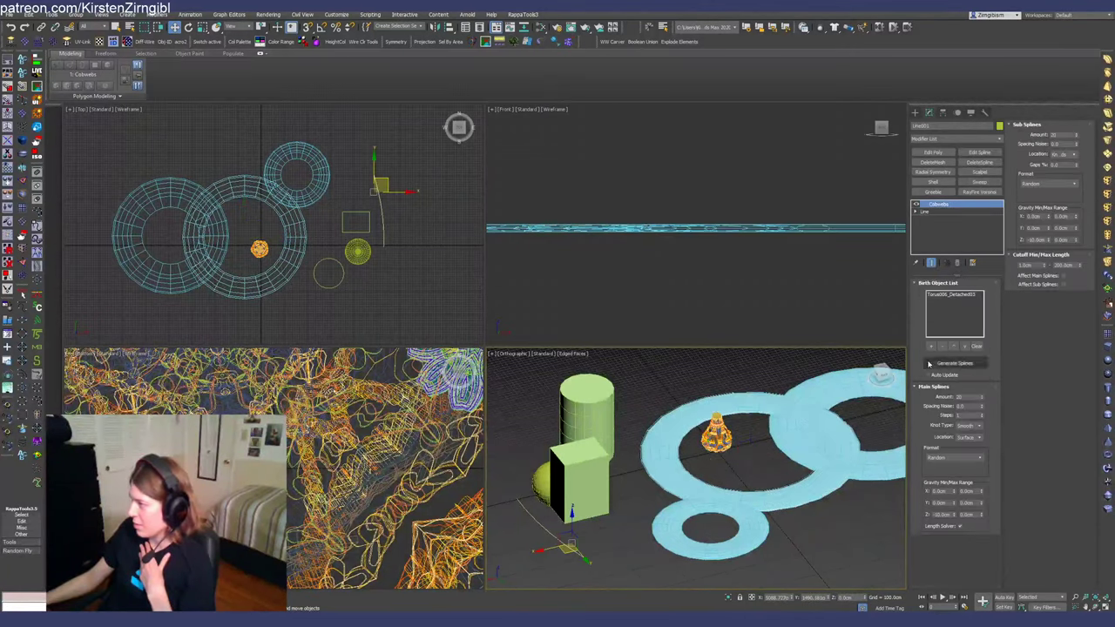
left_click(664, 481)
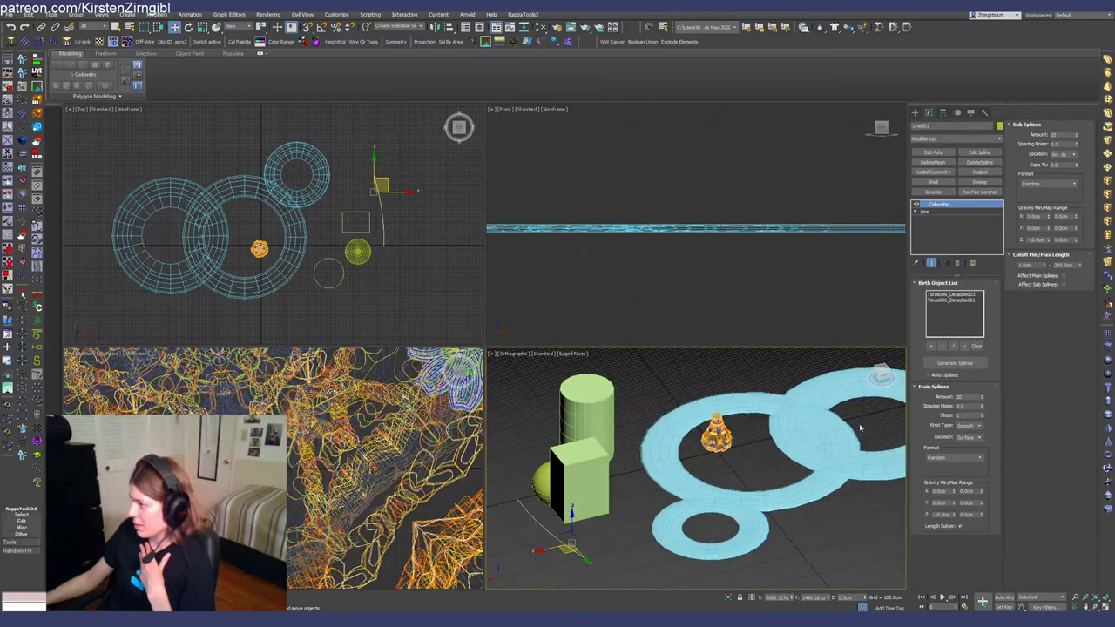
left_click(826, 389)
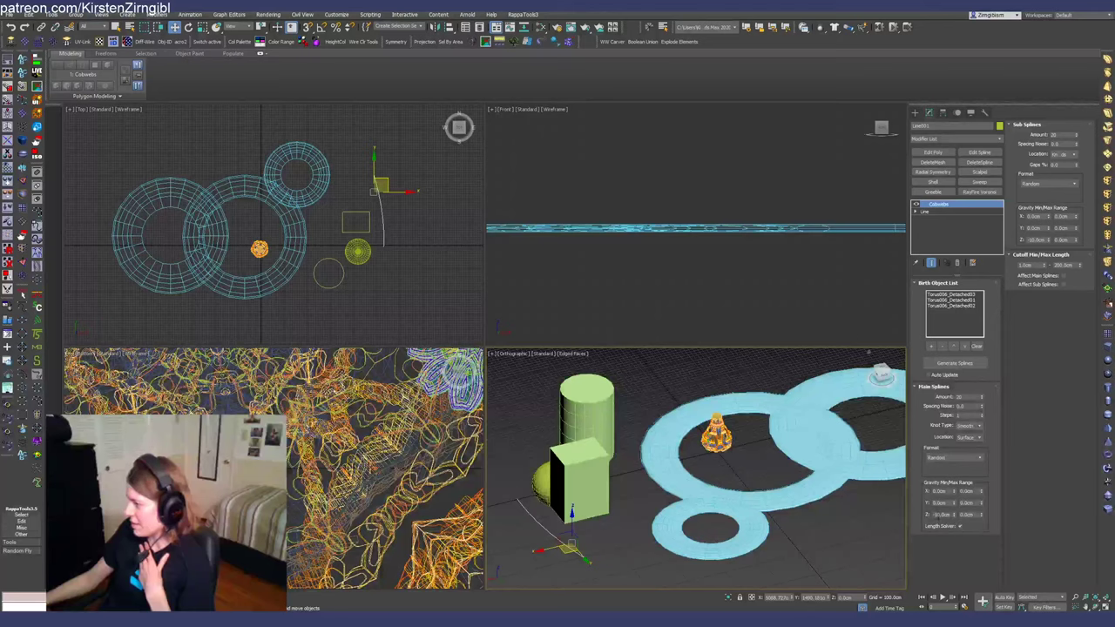
double_click(943, 514)
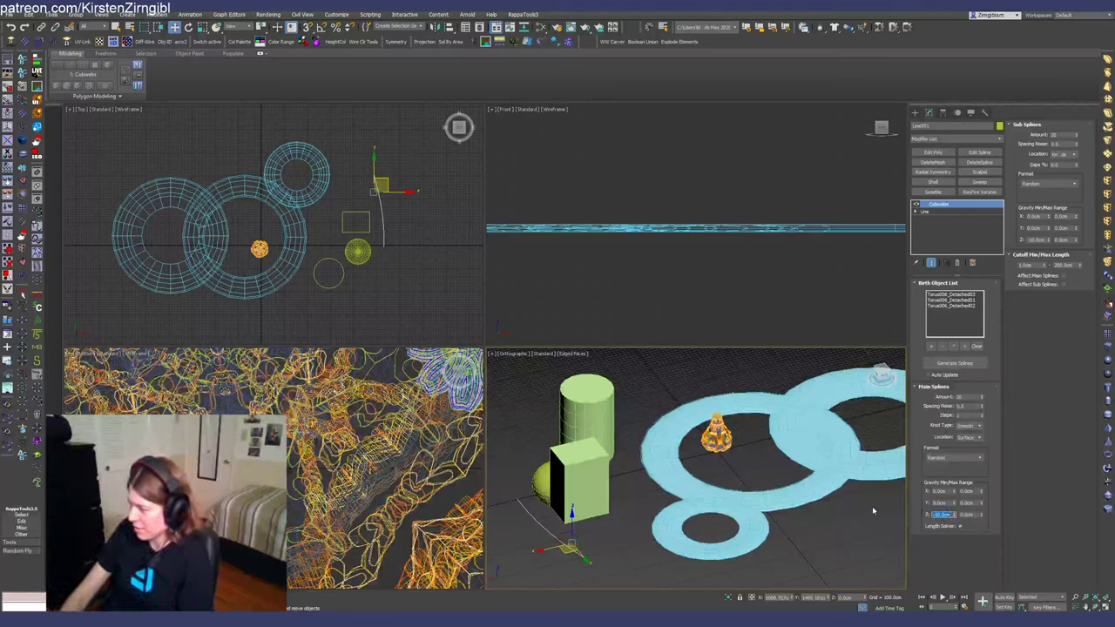
type("30")
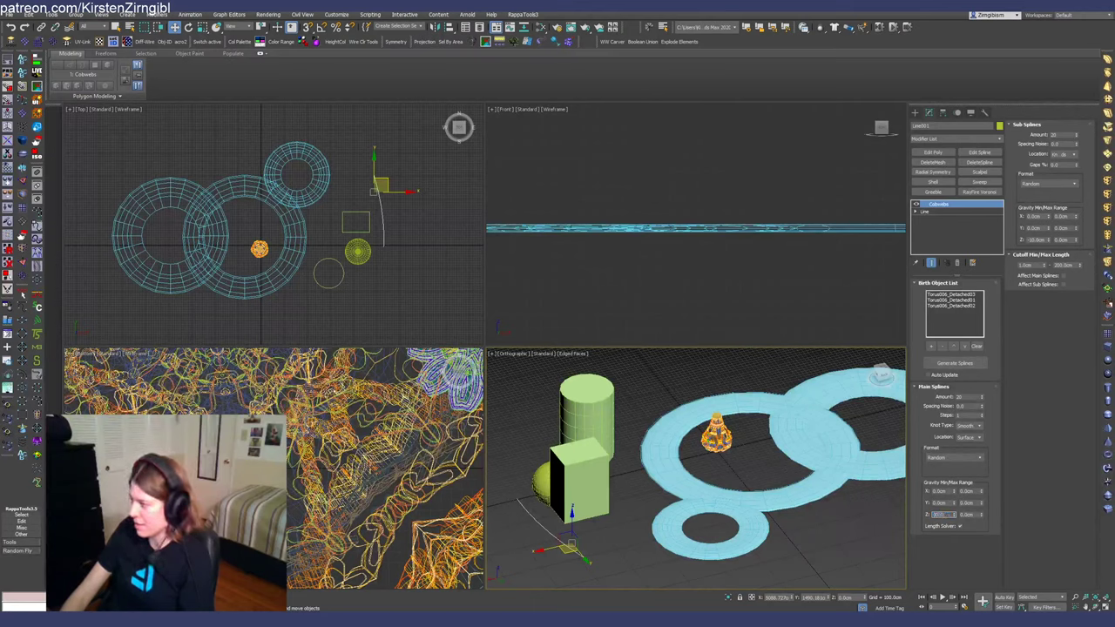
Step: Measure the dimensions of the large ring around the lattice tower with the Measure utility
left_click(767, 405)
left_click(766, 403)
left_click(985, 113)
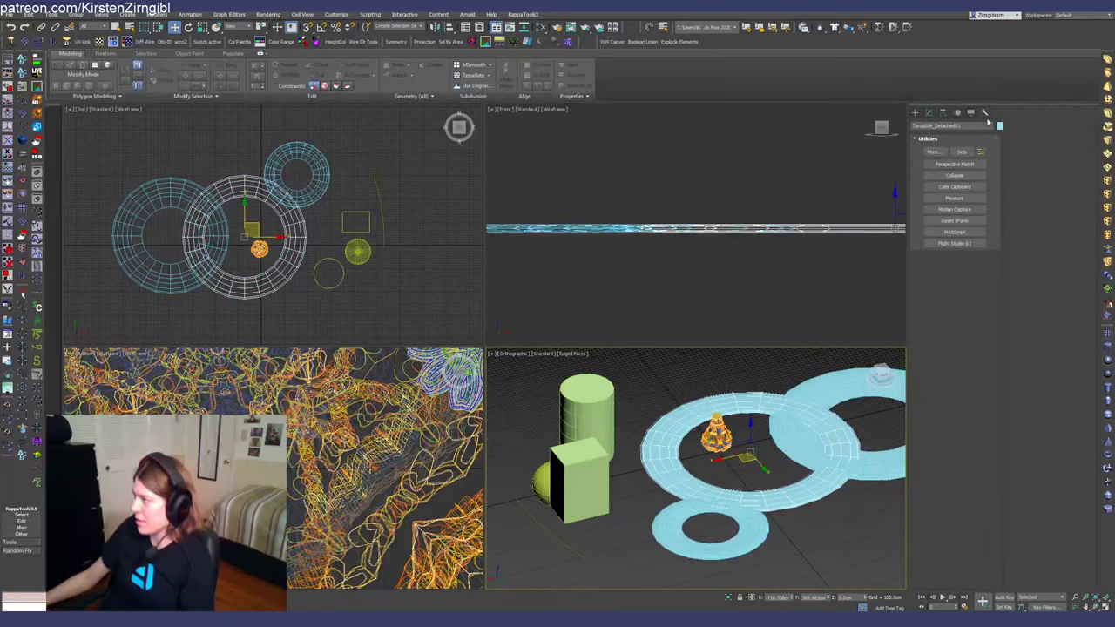
left_click(964, 200)
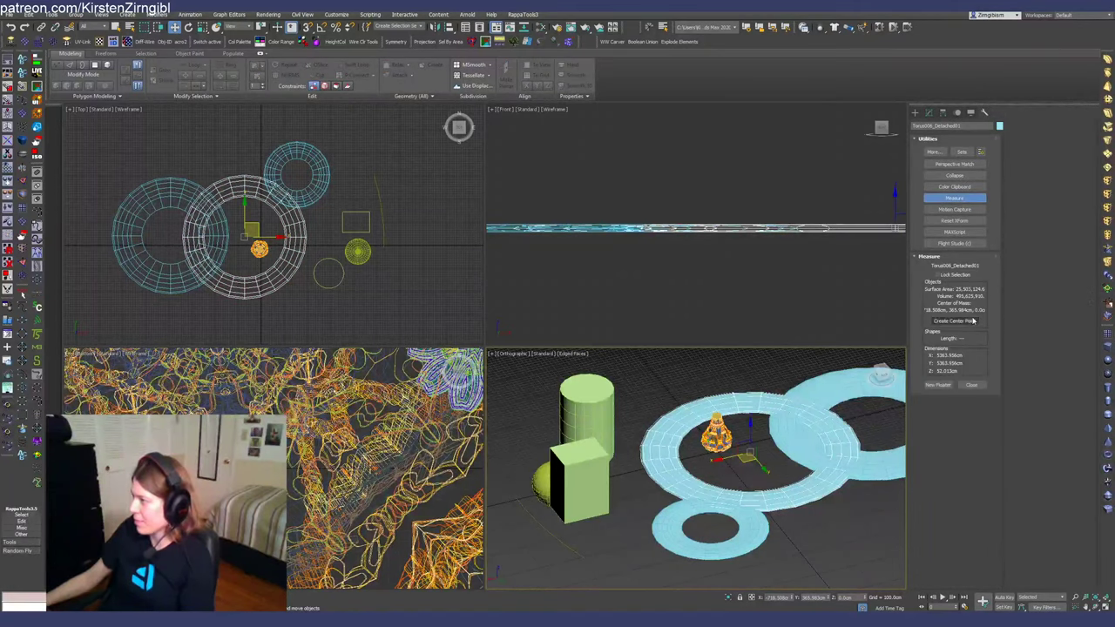
left_click(938, 385)
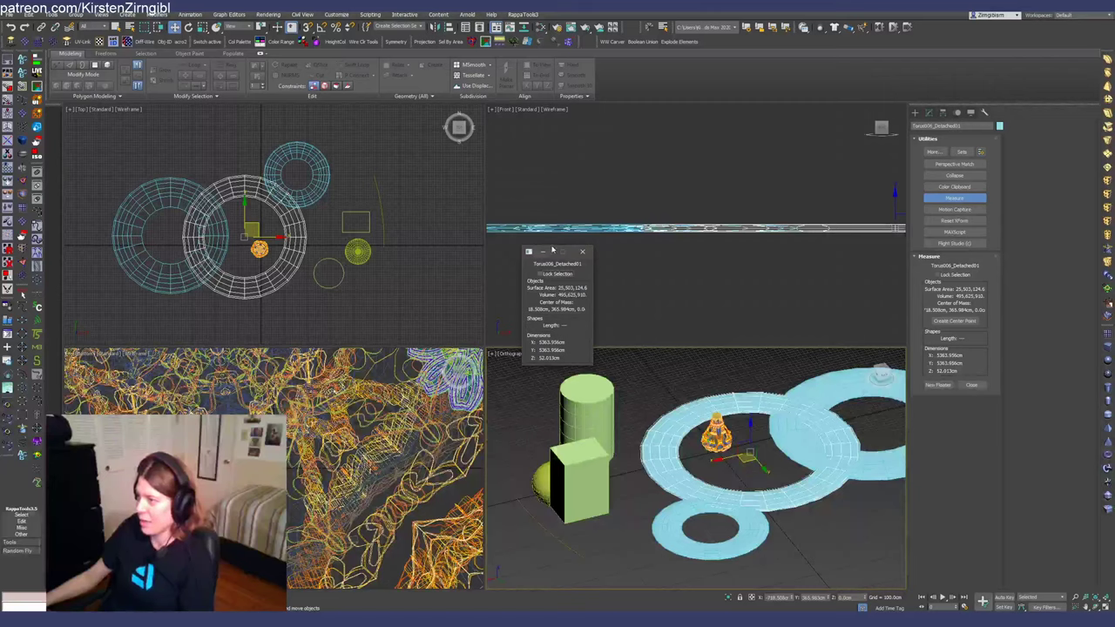
left_click_drag(520, 268, 0, 112)
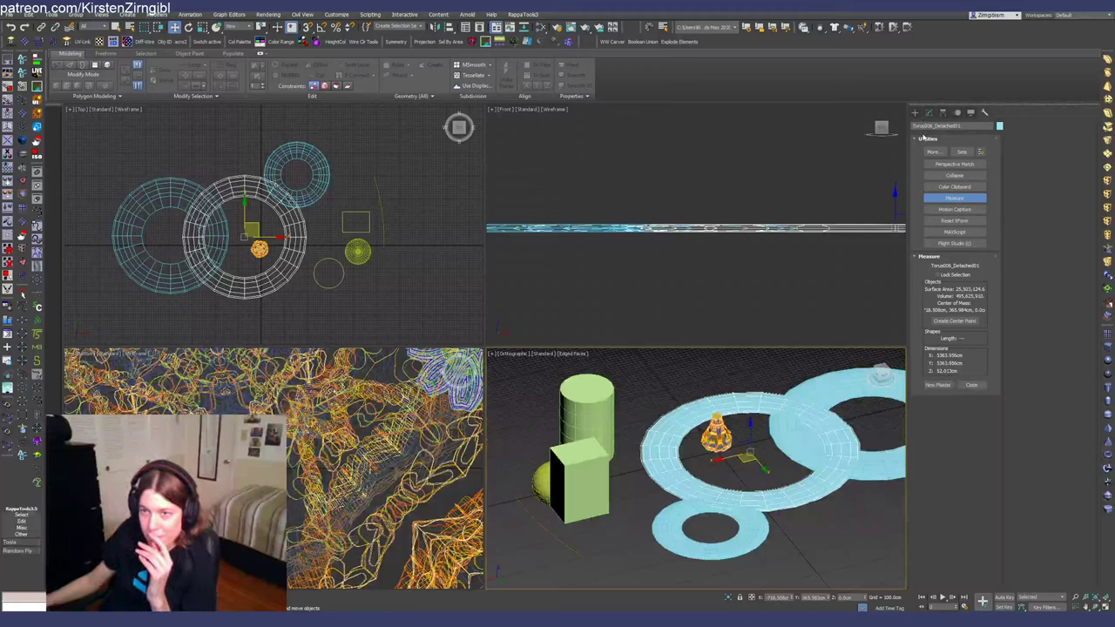
Step: Reselect the spline line and confirm the main splines' minimum Z gravity of 3000 cm in its Cobwebs settings
left_click(928, 113)
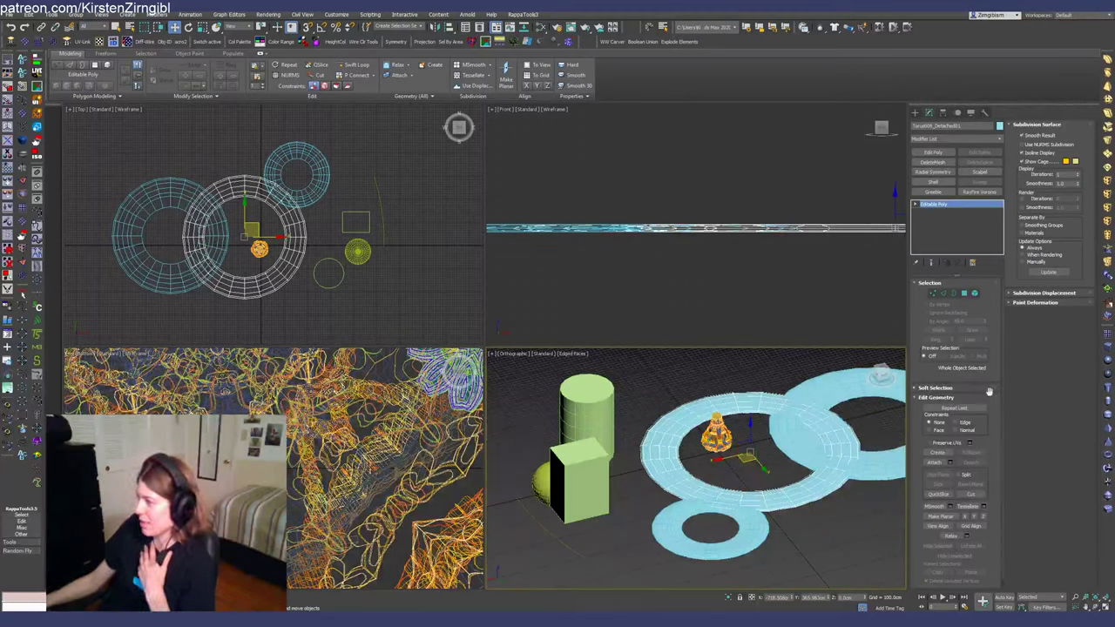
left_click_drag(522, 547, 616, 570)
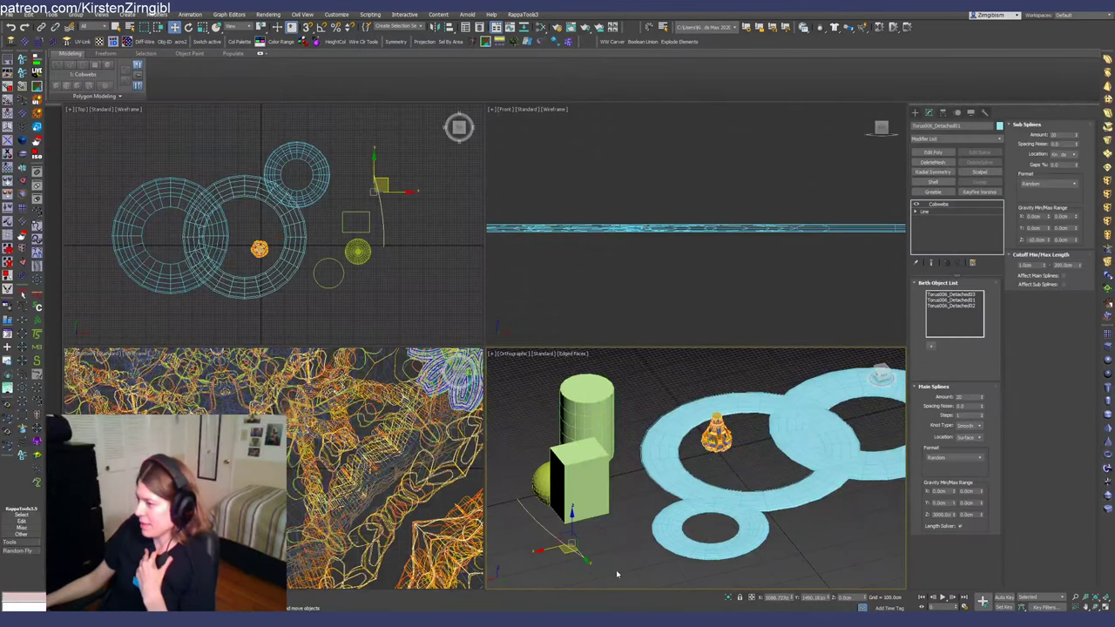
left_click(942, 515)
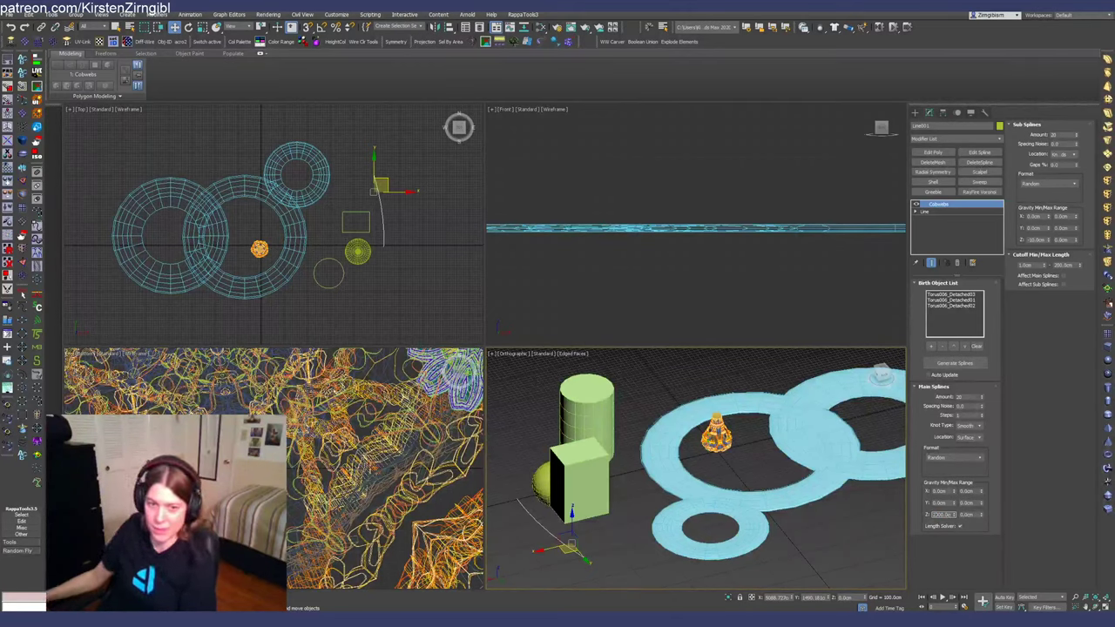
left_click(1025, 487)
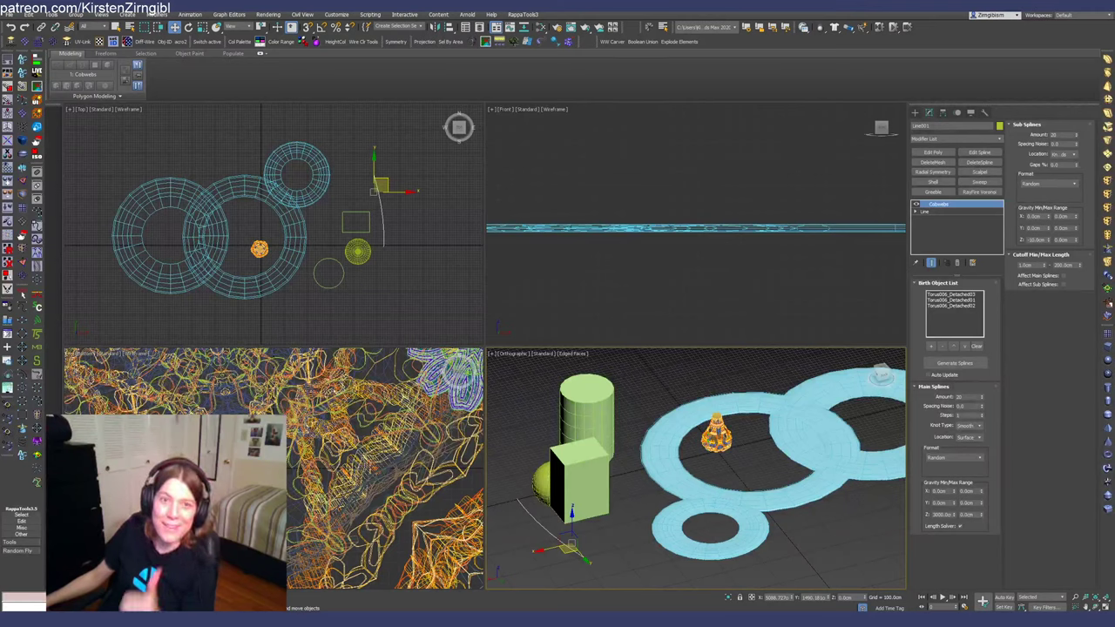
Step: Choose the ends-based Location option for the Cobwebs sub splines and set their minimum Z gravity to 500 cm
middle_click_drag(374, 225, 391, 235)
scroll(391, 235, "up", 2)
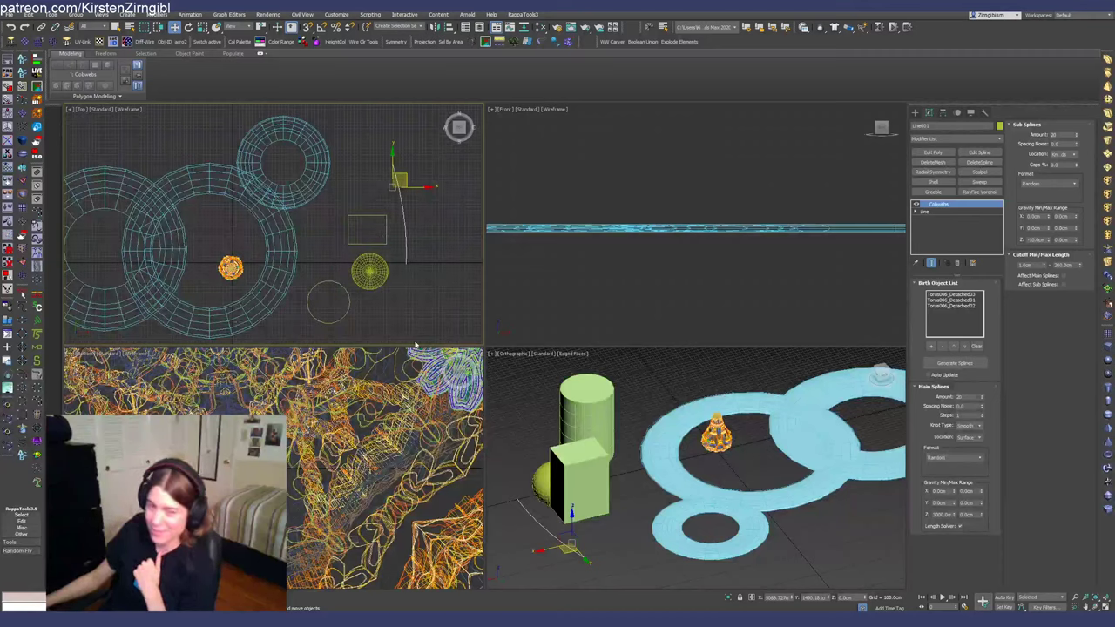
middle_click_drag(305, 229, 352, 222)
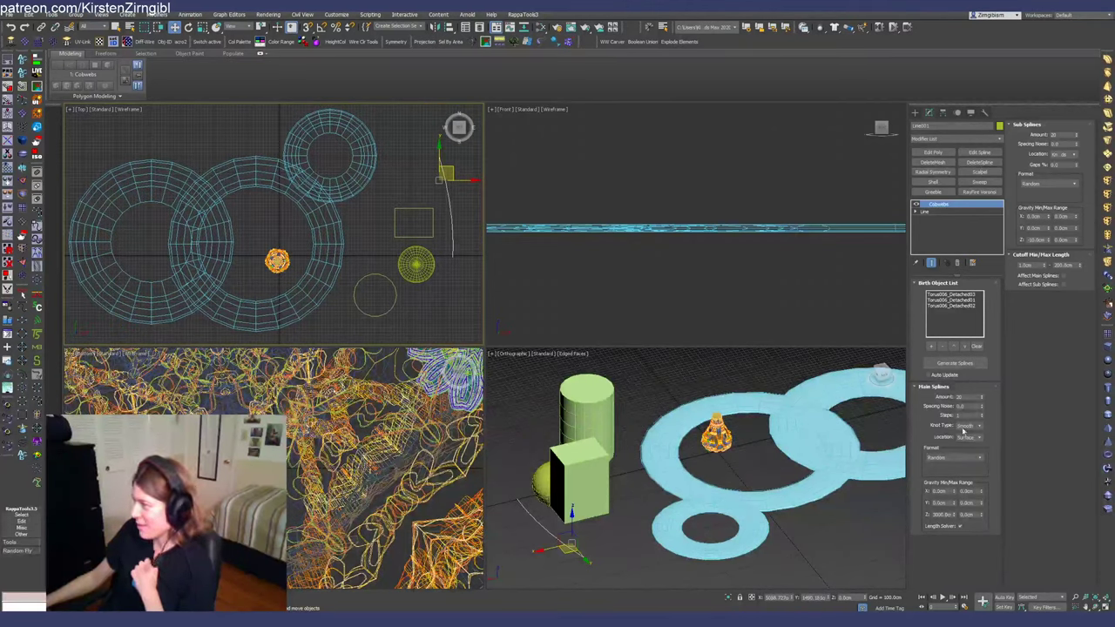
left_click(1072, 155)
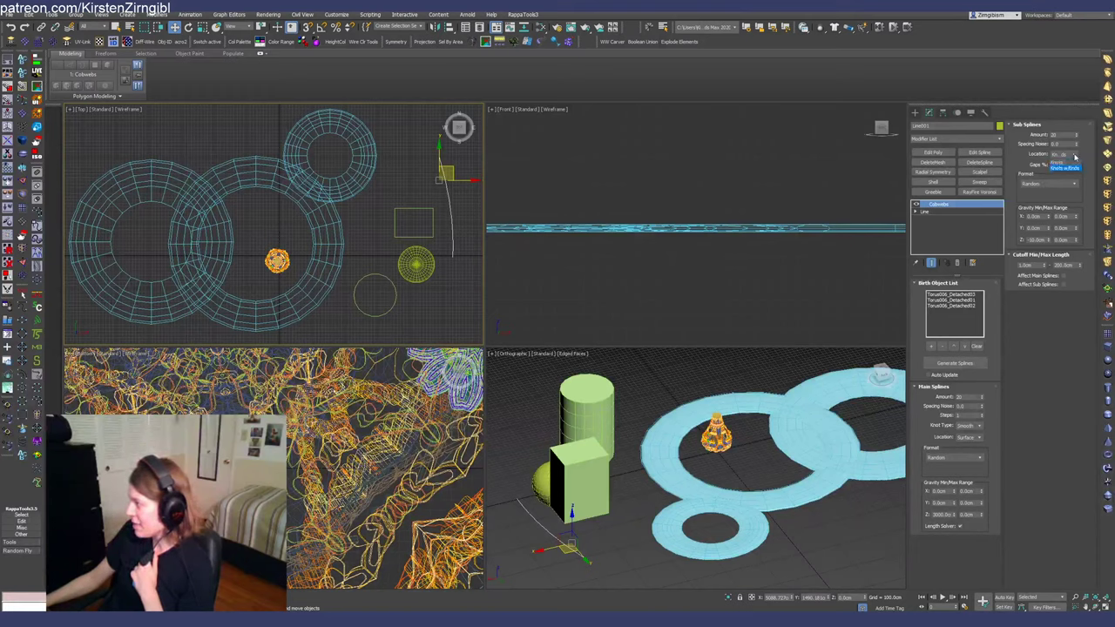
left_click(1068, 167)
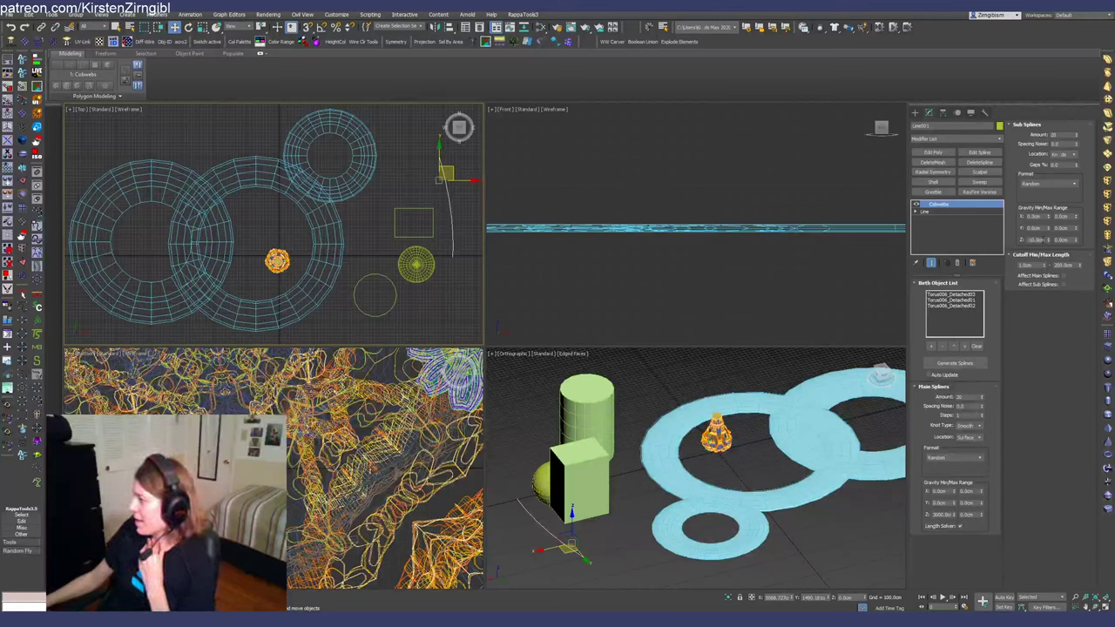
left_click_drag(1046, 240, 994, 234)
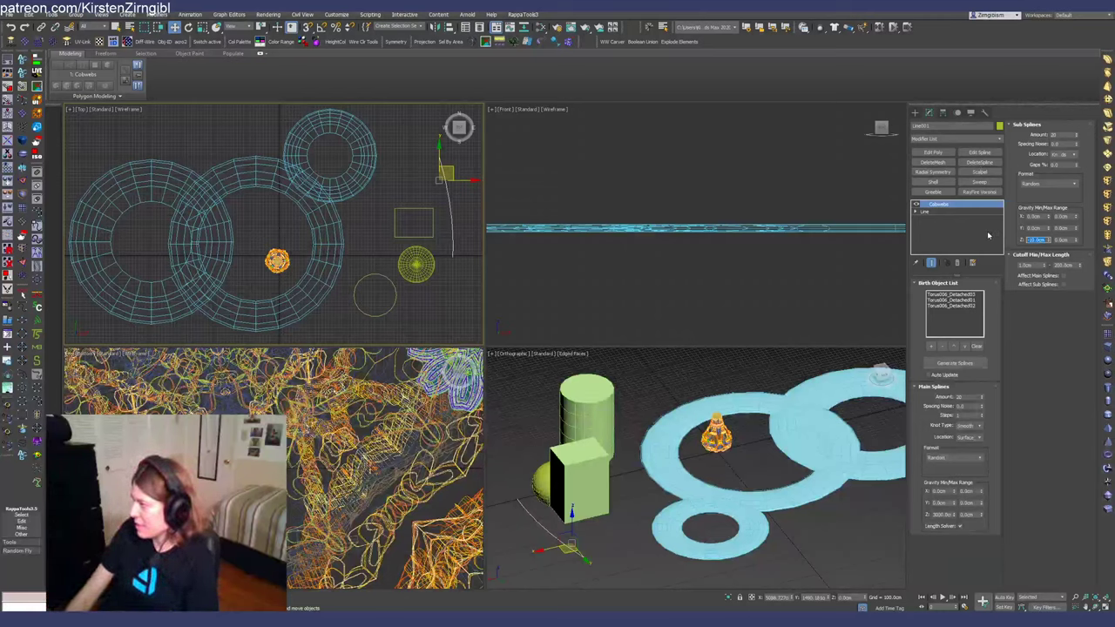
type("500")
key("Return")
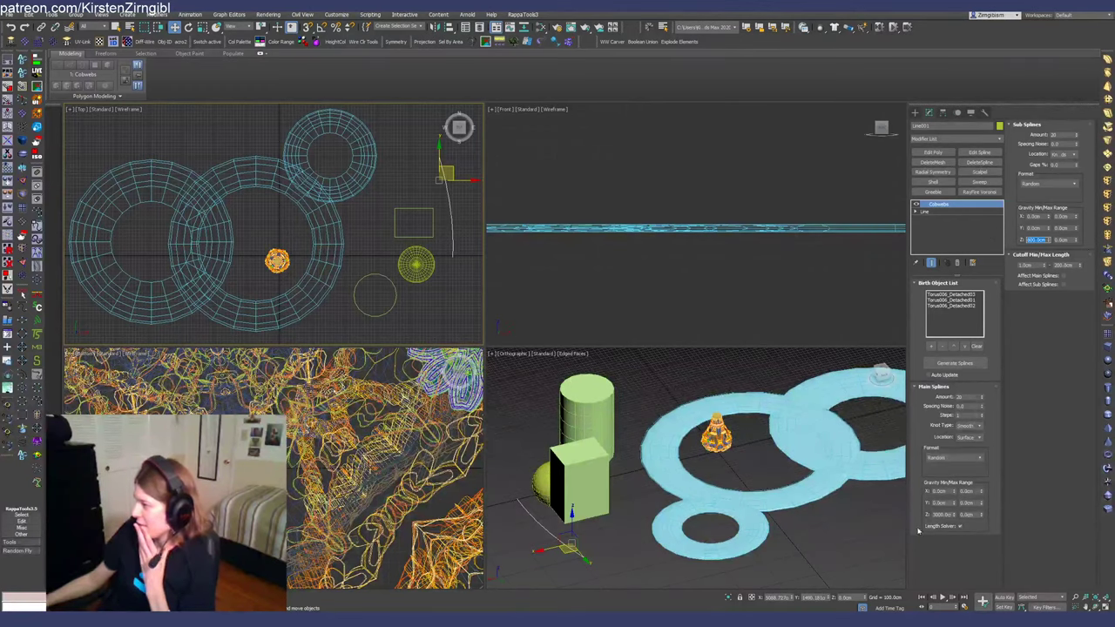
Step: Set the Cobwebs main splines' minimum Z gravity to 2500 cm, generate the splines and inspect the arcs around the lattice tower
left_click_drag(948, 514, 919, 510)
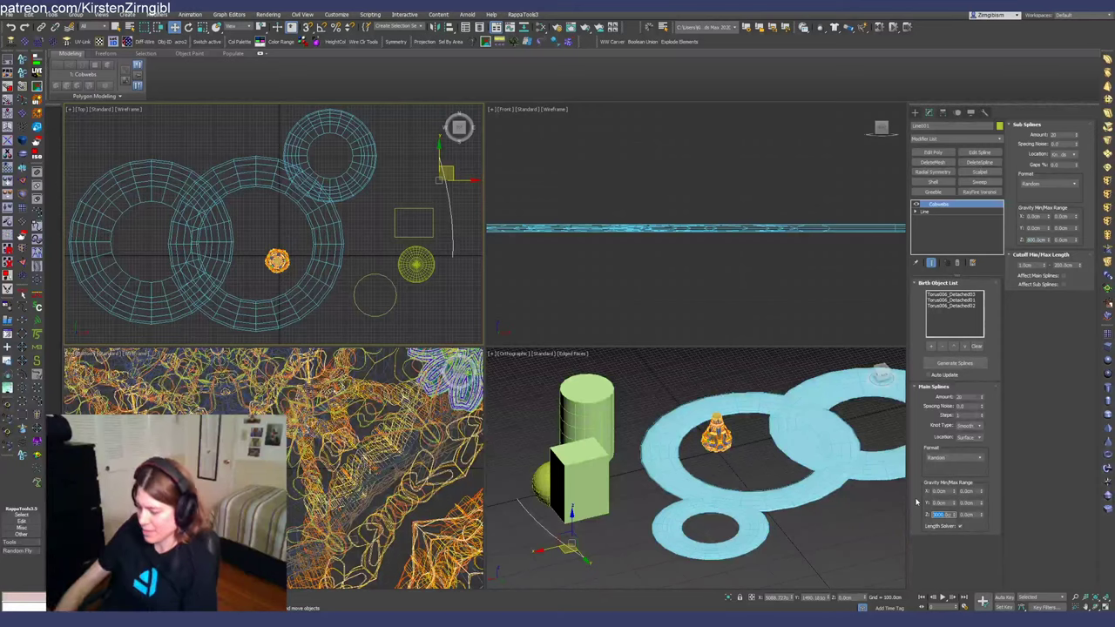
type("2500")
key("Return")
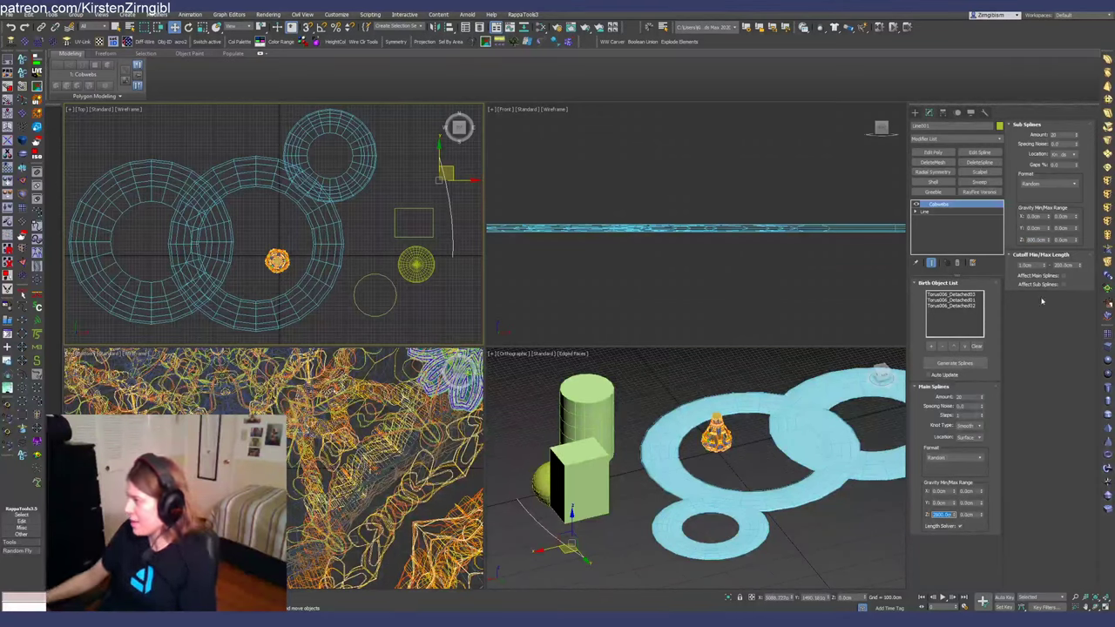
left_click(971, 364)
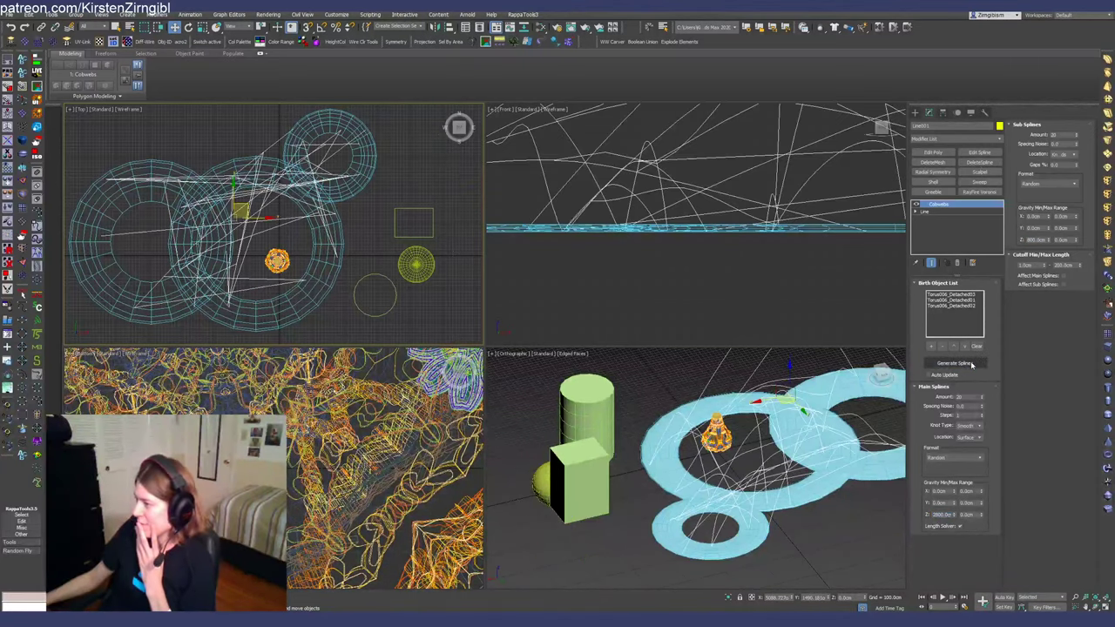
middle_click_drag(760, 447, 734, 431, "alt")
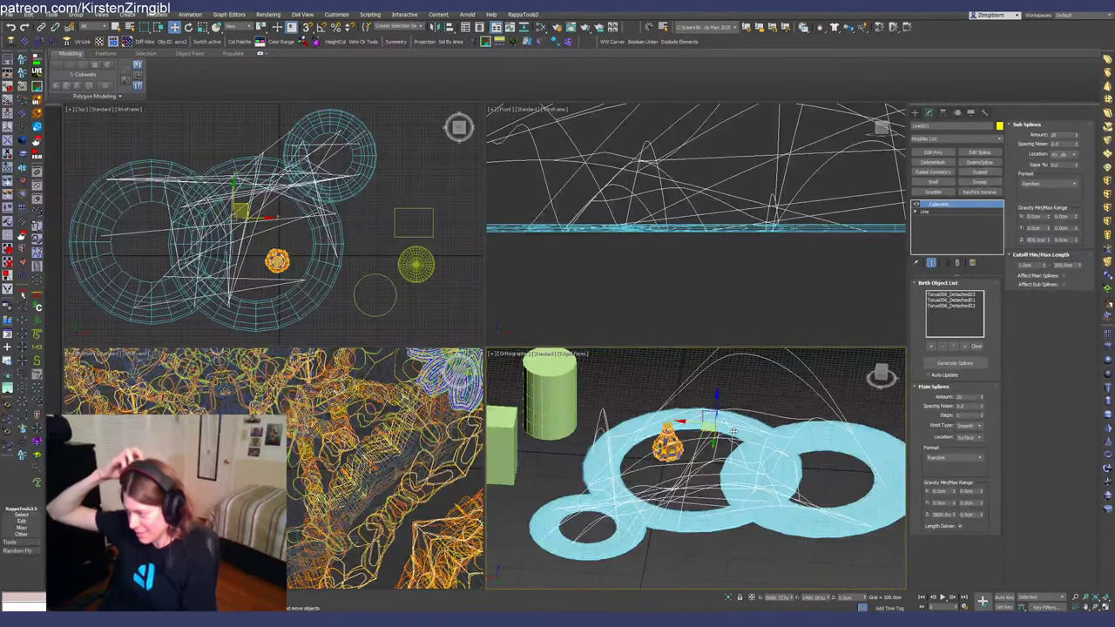
middle_click_drag(734, 432, 707, 471, "alt")
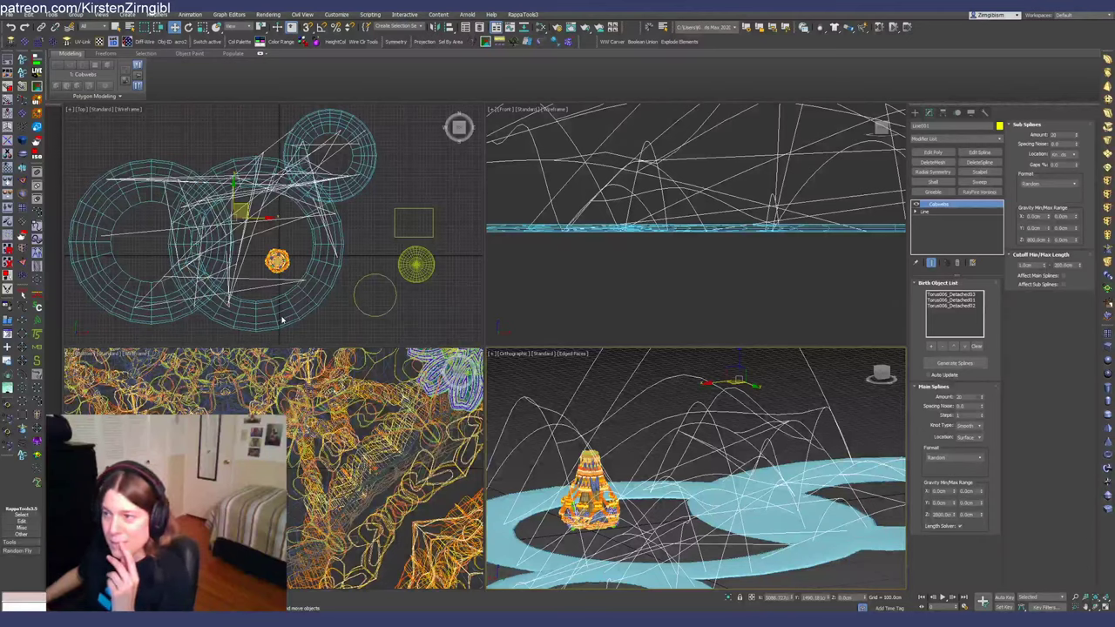
middle_click_drag(639, 472, 674, 456)
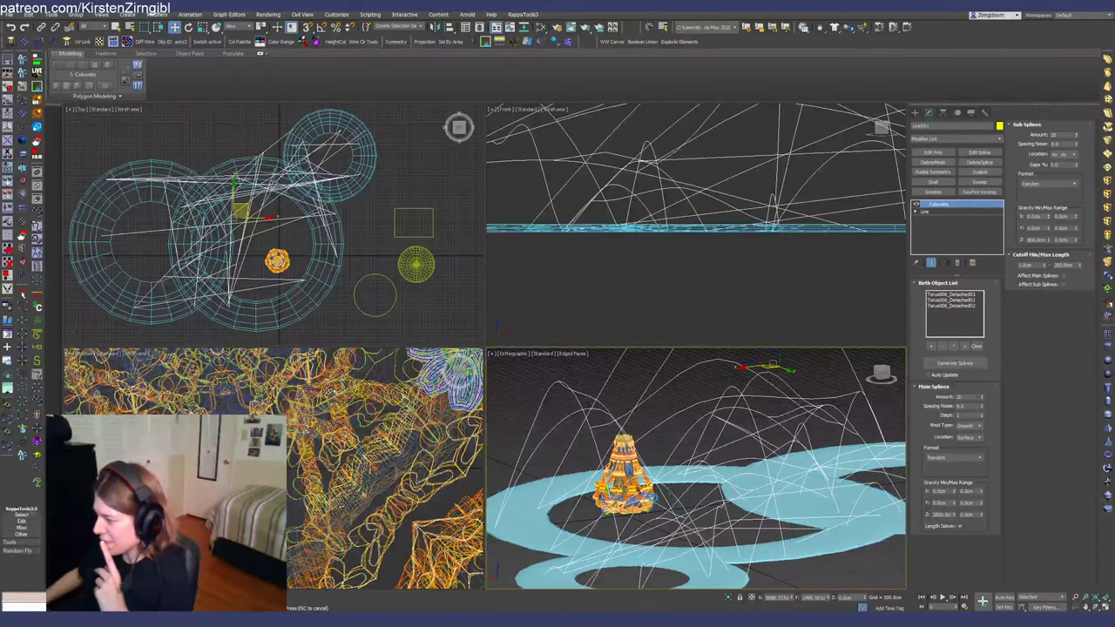
scroll(671, 383, "down", 4)
middle_click_drag(670, 392, 632, 447)
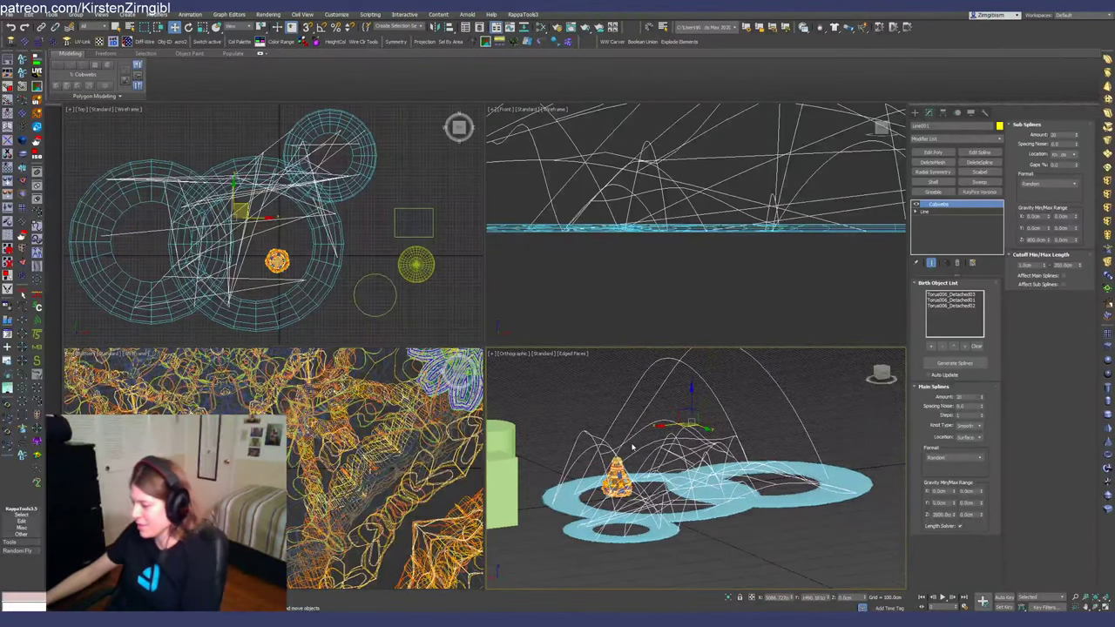
key("Delete")
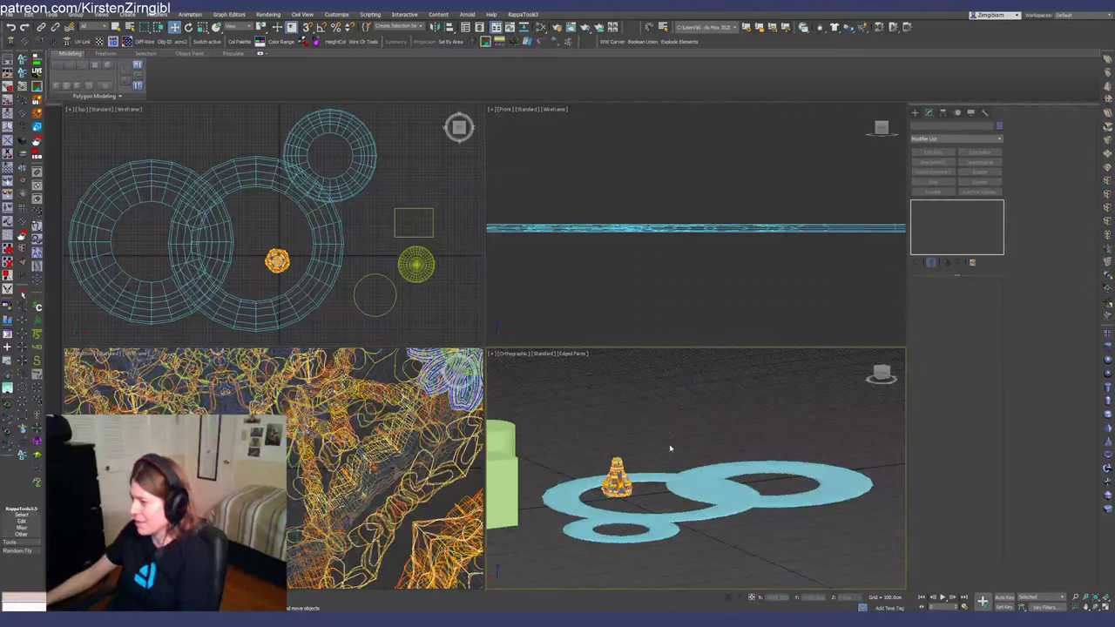
middle_click_drag(674, 464, 702, 455)
scroll(689, 457, "down", 4)
middle_click_drag(400, 280, 399, 250)
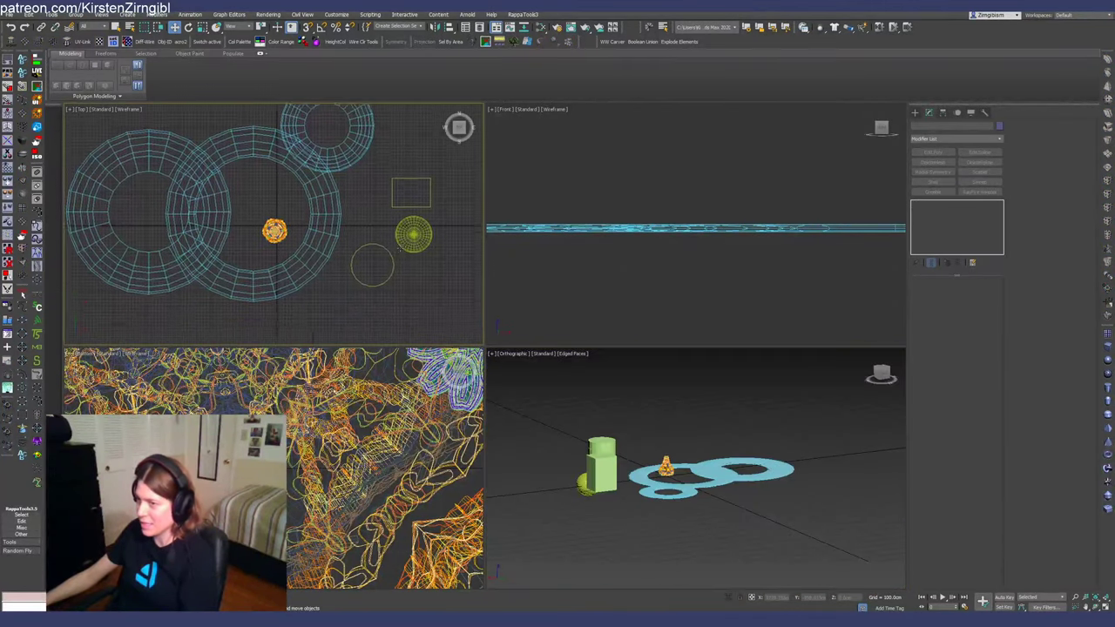
scroll(399, 250, "down", 2)
middle_click_drag(573, 380, 580, 391)
scroll(726, 489, "up", 6)
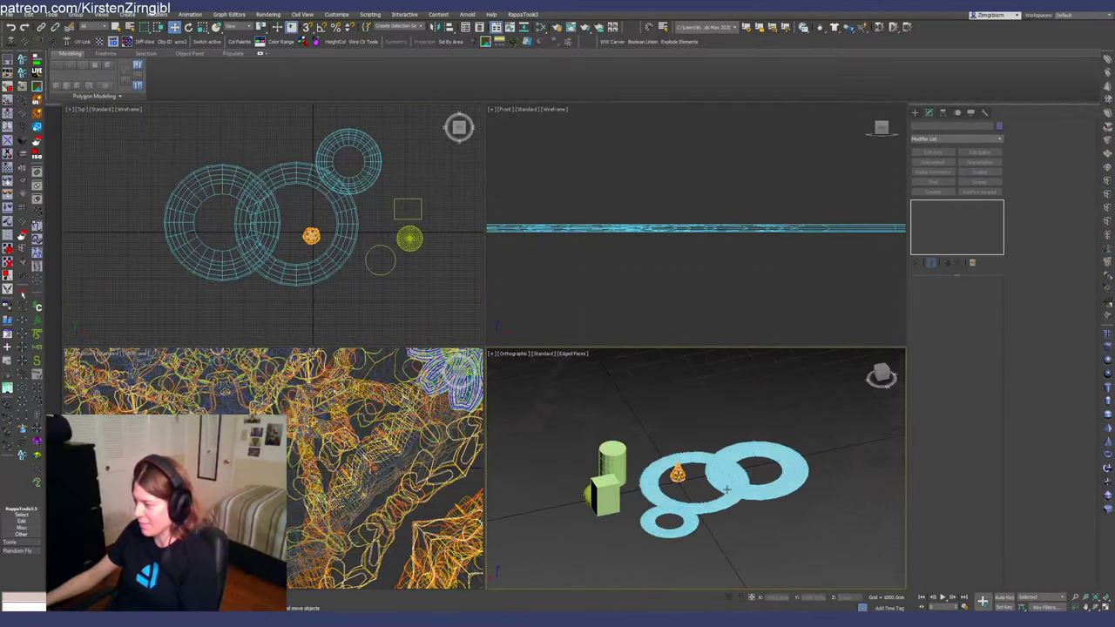
key("ctrl+z")
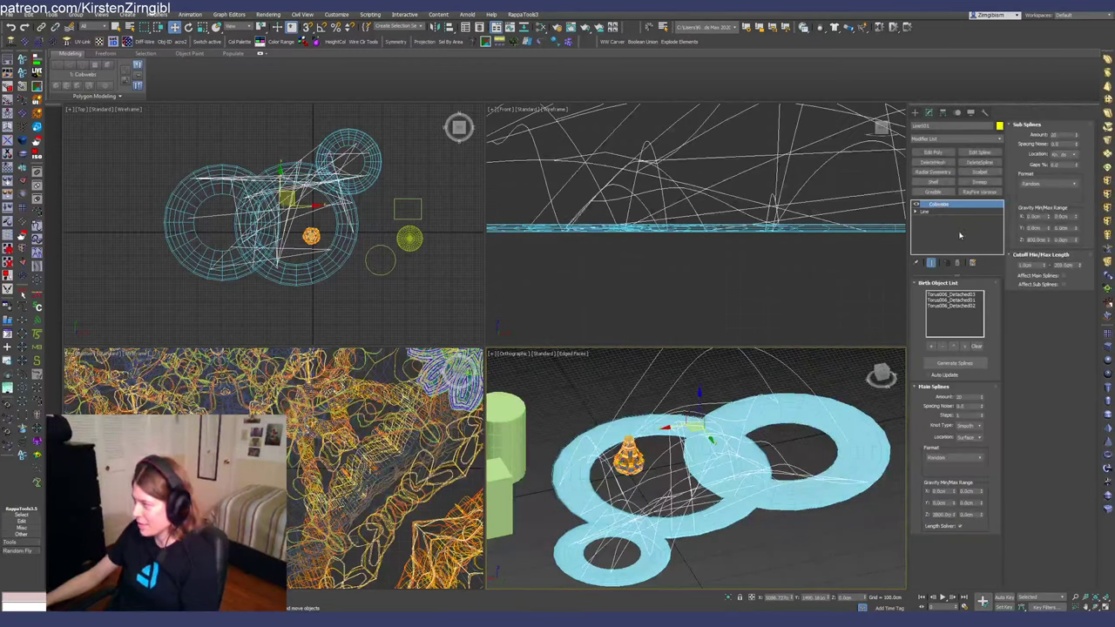
Step: Scale both large rings and the small ring down very slightly and group them under the default name
left_click(731, 519)
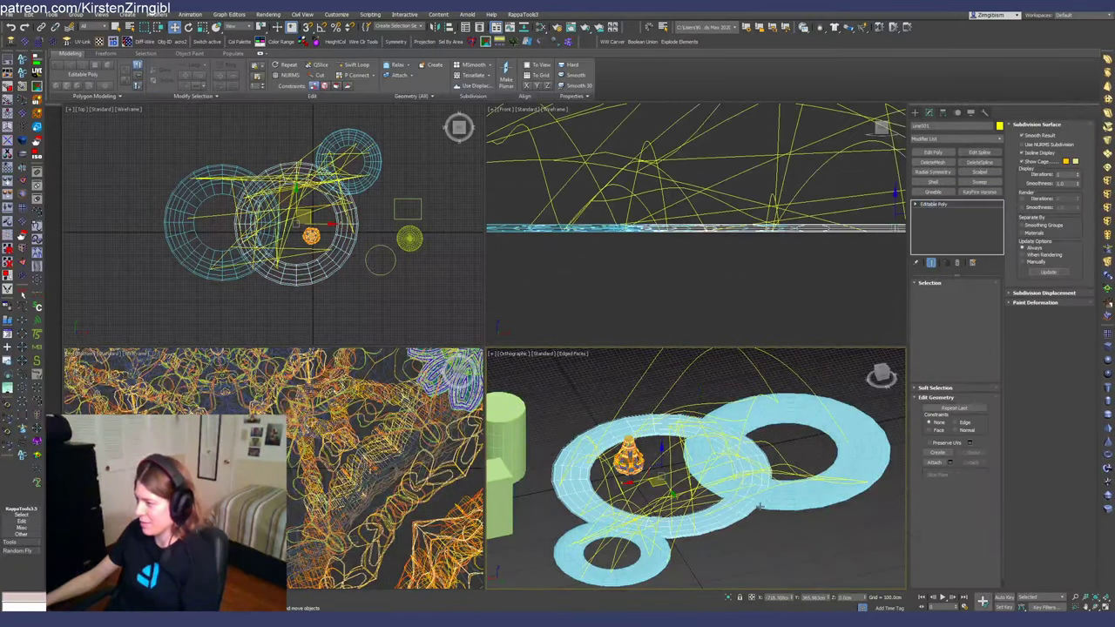
left_click(767, 495, "ctrl")
left_click(633, 574, "ctrl")
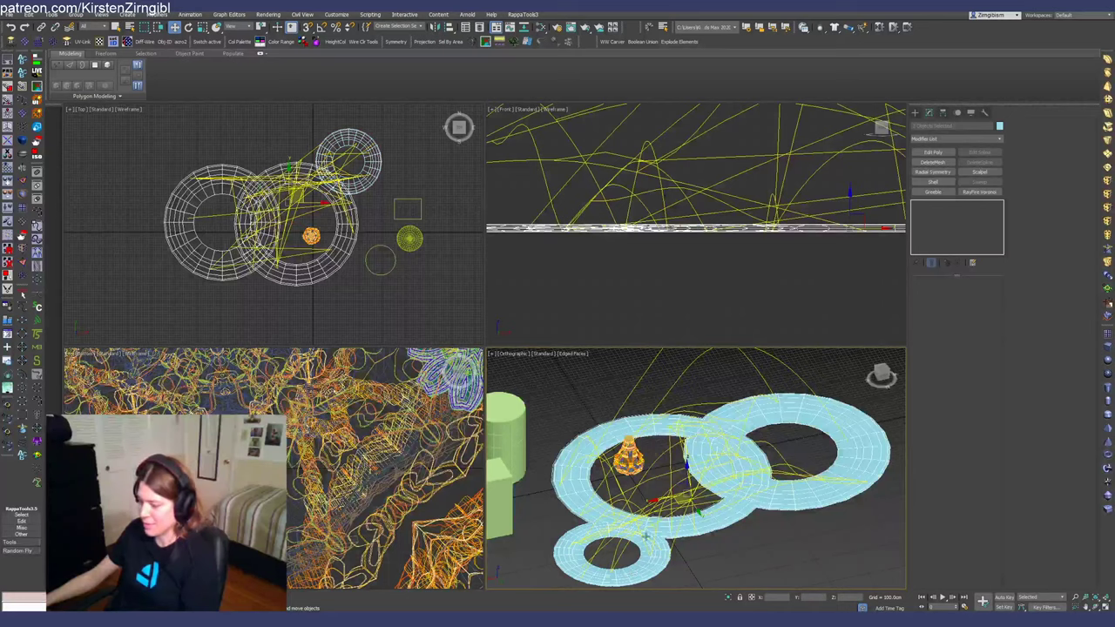
key("r")
mouse_move(659, 482)
left_mouse_down()
mouse_move(659, 460)
mouse_move(660, 477)
left_mouse_up()
key("ctrl+g")
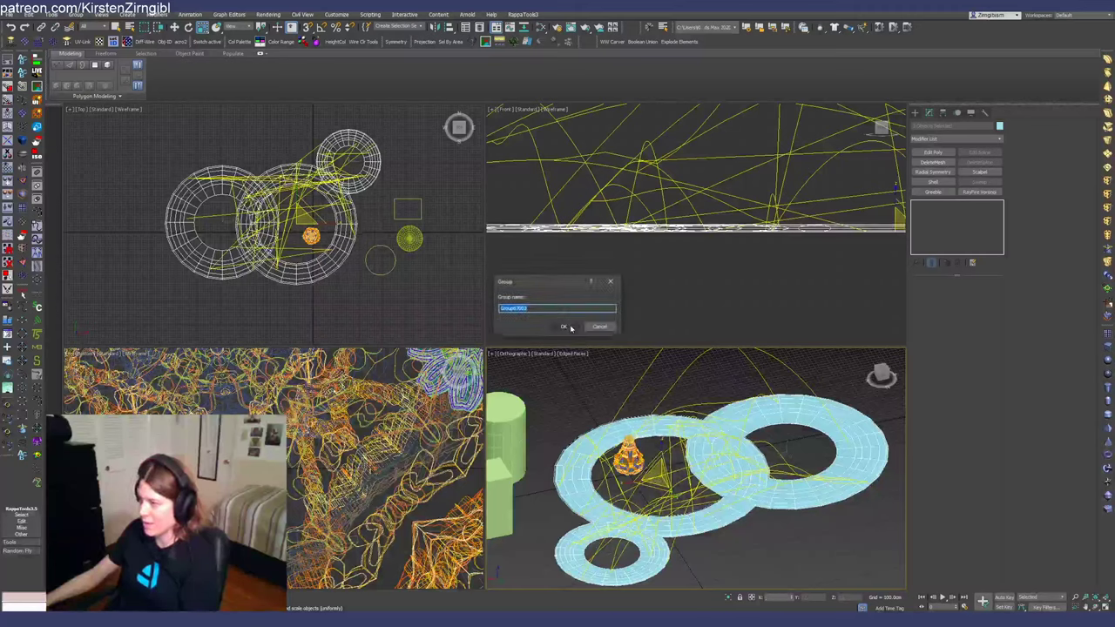
left_click(567, 326)
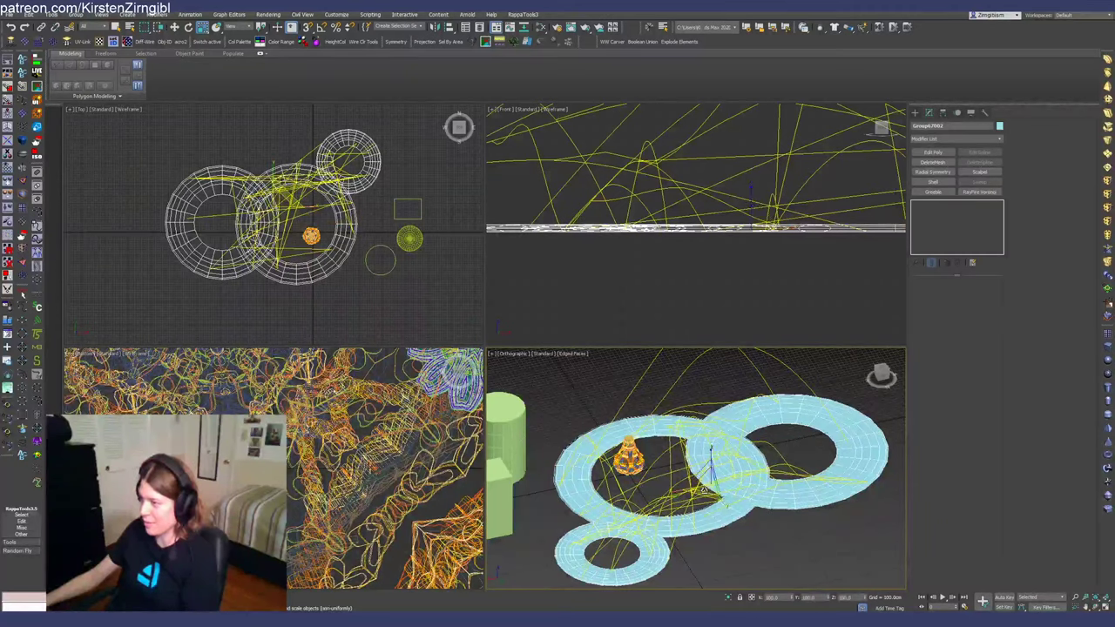
Step: Enlarge the grouped rings in the horizontal plane, keeping their thickness, and ungroup them
left_click_drag(713, 471, 705, 546)
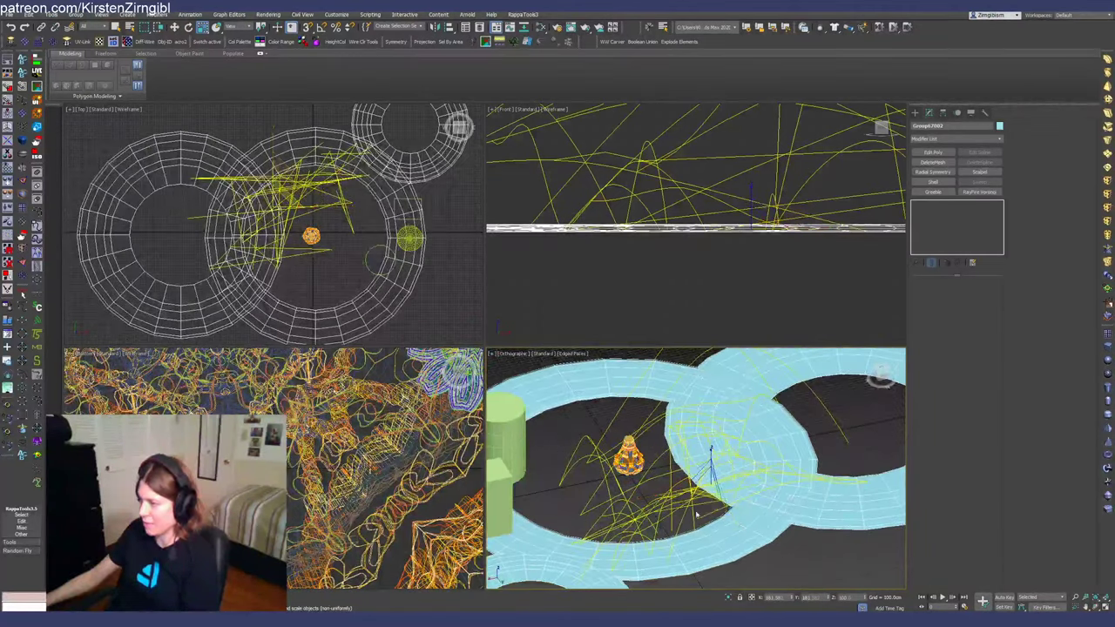
right_click(705, 546)
key("ctrl+z")
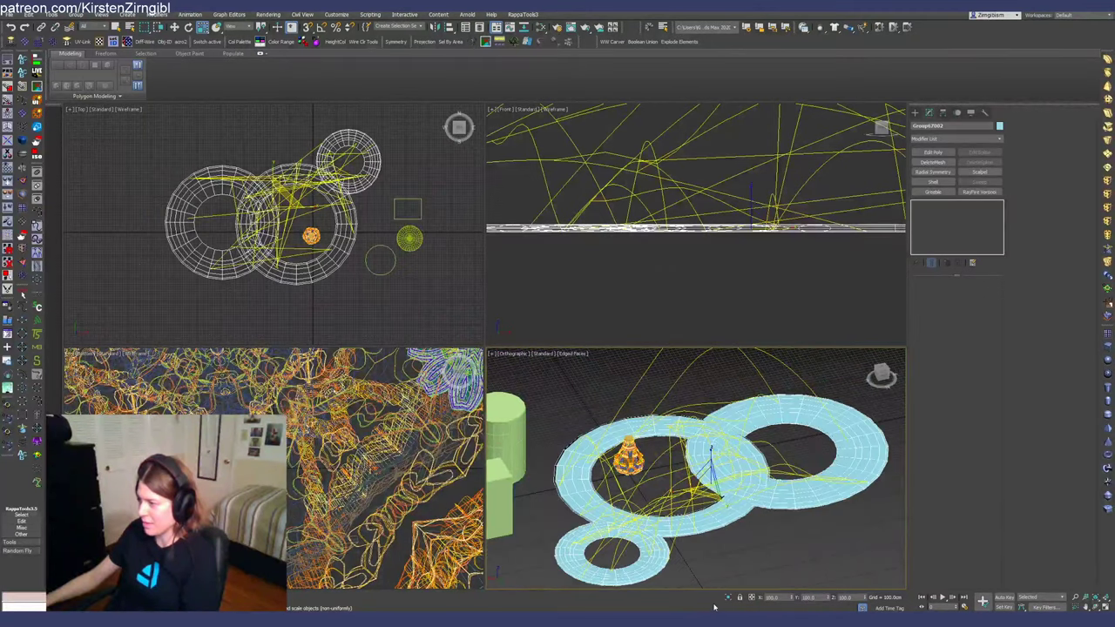
mouse_move(685, 522)
left_mouse_down()
mouse_move(703, 478)
mouse_move(692, 531)
mouse_move(685, 509)
left_mouse_up()
key("ctrl+z")
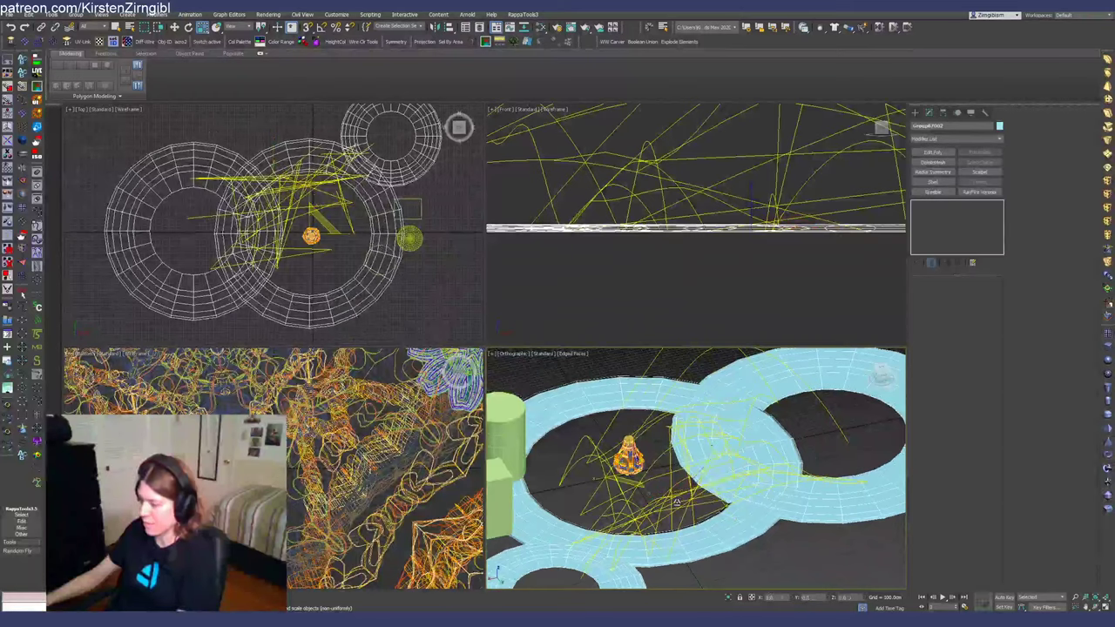
Step: Convert each of the three enlarged rings to Editable Poly
left_click(808, 513)
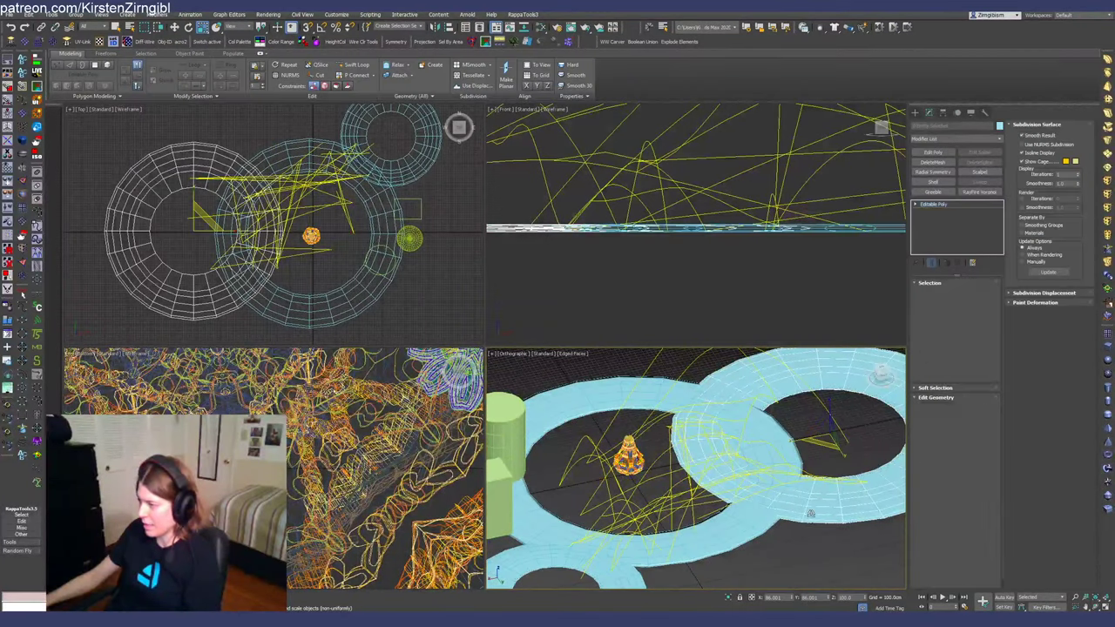
right_click(812, 517)
left_click(812, 588)
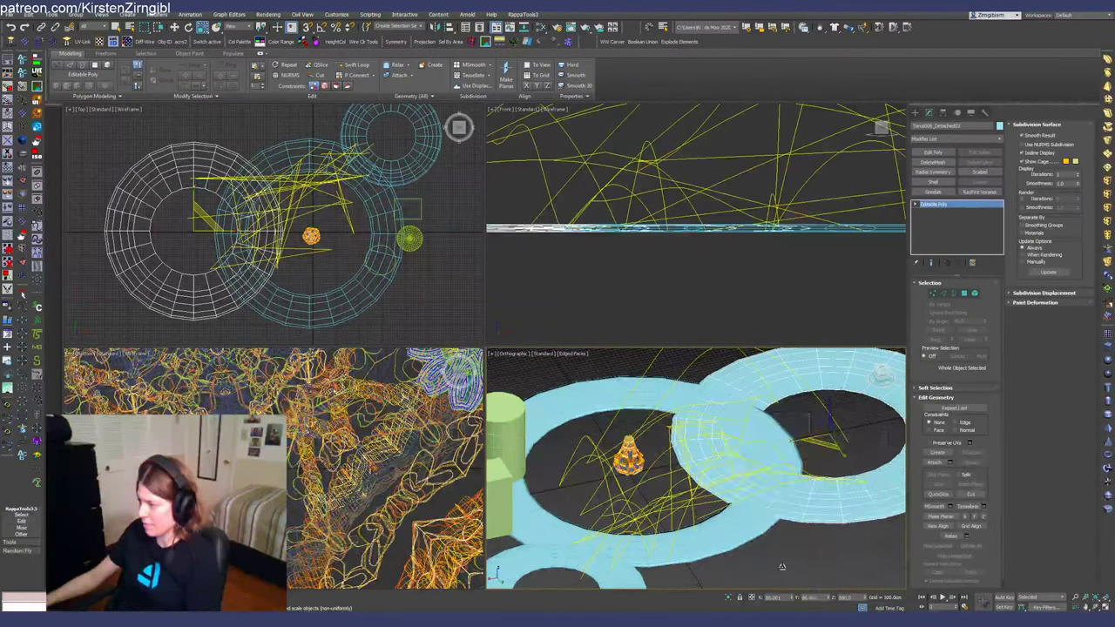
left_click(737, 534)
right_click(736, 528)
left_click(764, 598)
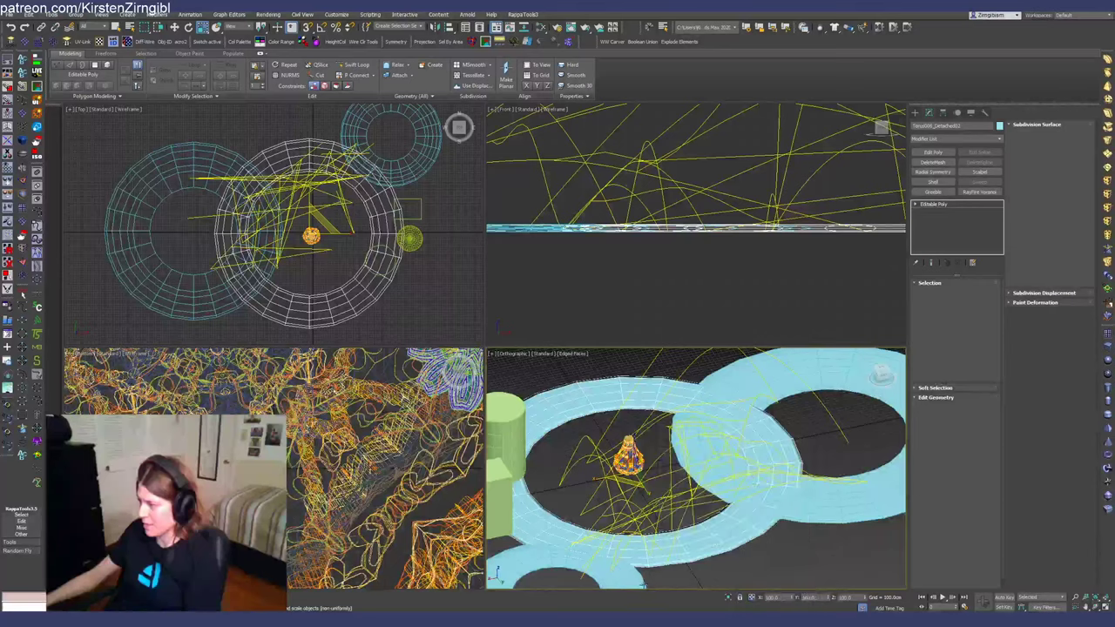
left_click(627, 574)
right_click(627, 566)
left_click(653, 597)
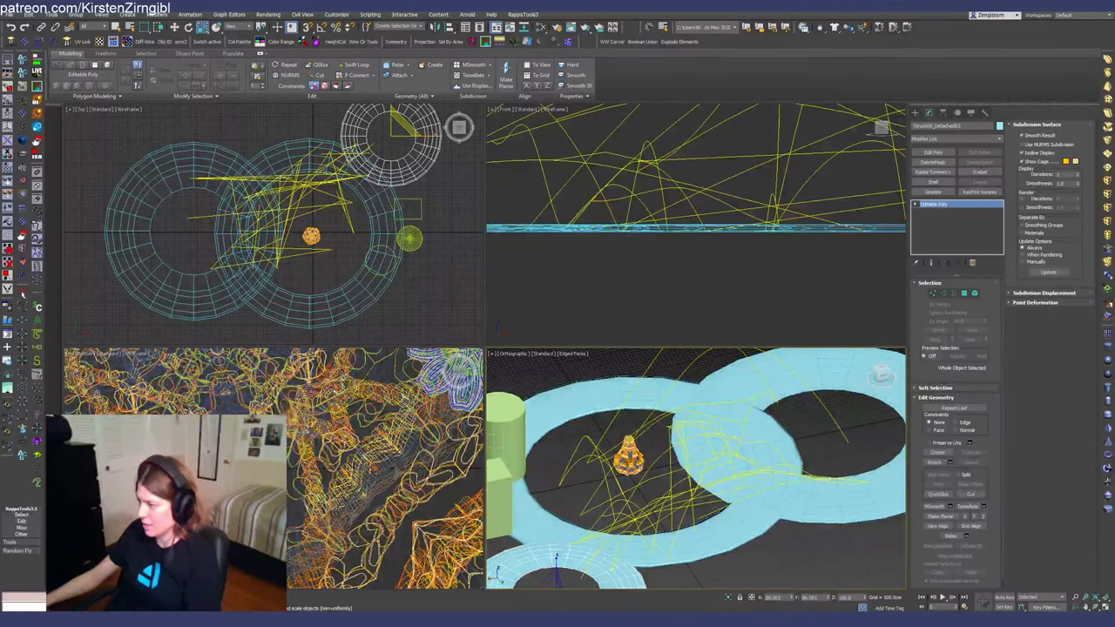
left_click(712, 543)
Step: Reselect the Cobwebs spline and regenerate its splines on the enlarged rings
middle_click_drag(667, 433, 672, 403)
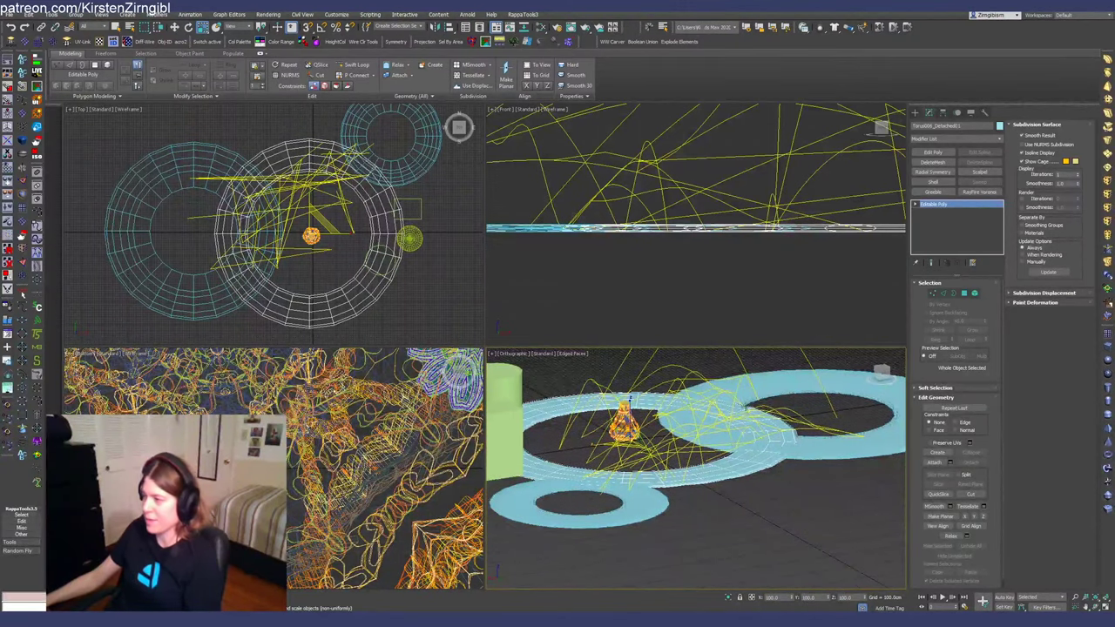
middle_click_drag(732, 444, 709, 453, "alt")
scroll(633, 468, "up", 6)
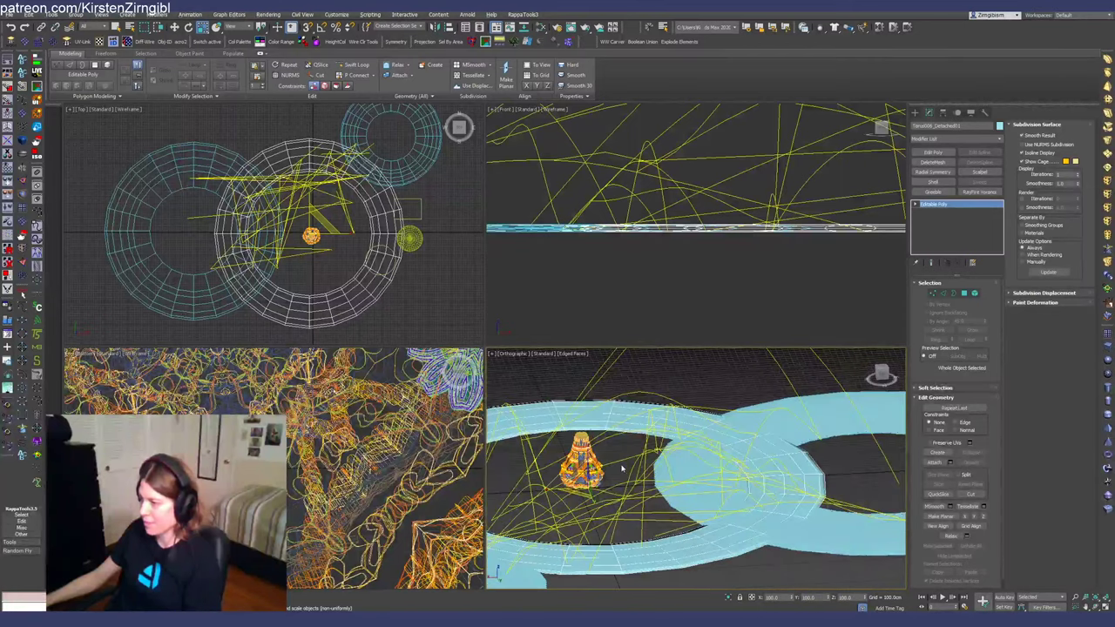
mouse_move(634, 469)
middle_mouse_down("alt")
mouse_move(653, 488)
mouse_move(680, 485)
mouse_move(663, 501)
mouse_move(618, 468)
middle_mouse_up("alt")
left_click(607, 374)
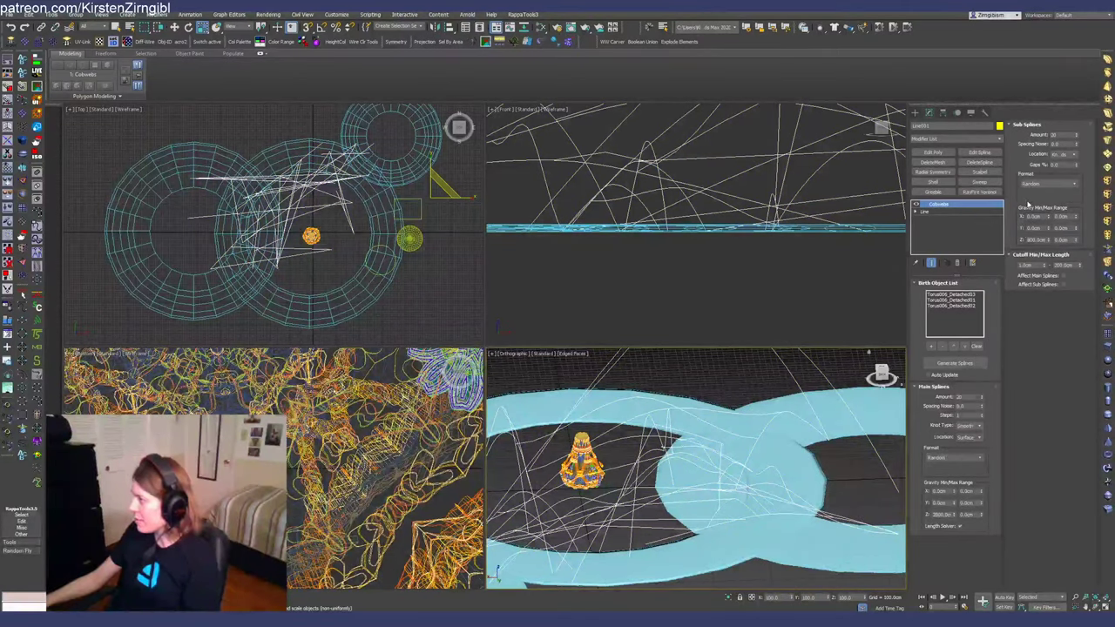
left_click(966, 365)
mouse_move(704, 455)
middle_mouse_down("alt")
mouse_move(725, 439)
mouse_move(715, 440)
middle_mouse_up("alt")
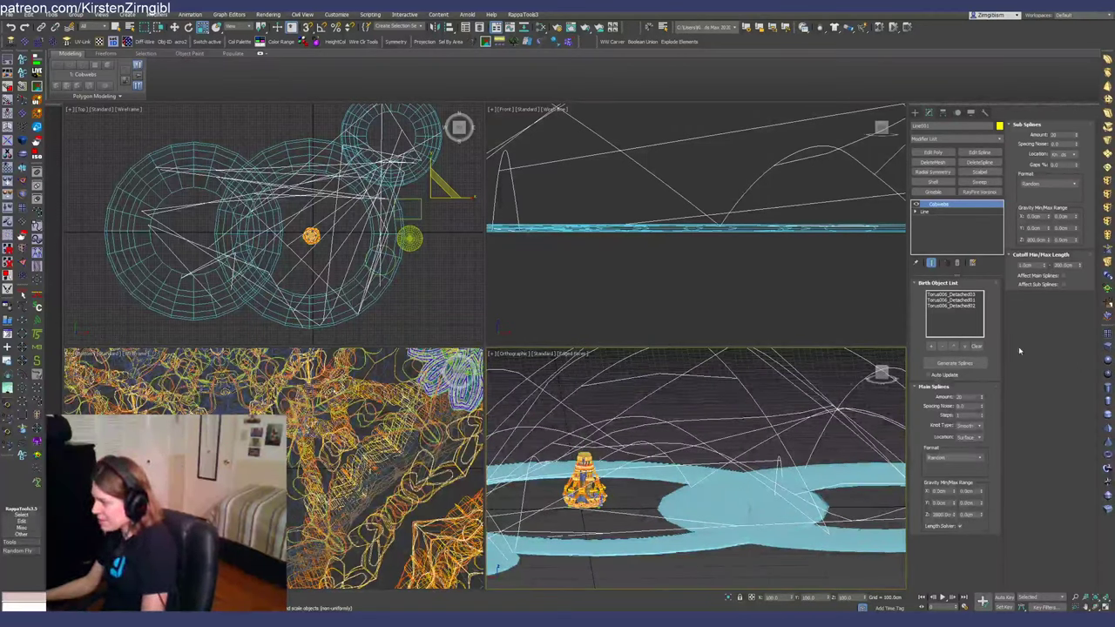
Step: Set the Cobwebs sub splines' format to Radial and regenerate the splines
left_click(1050, 183)
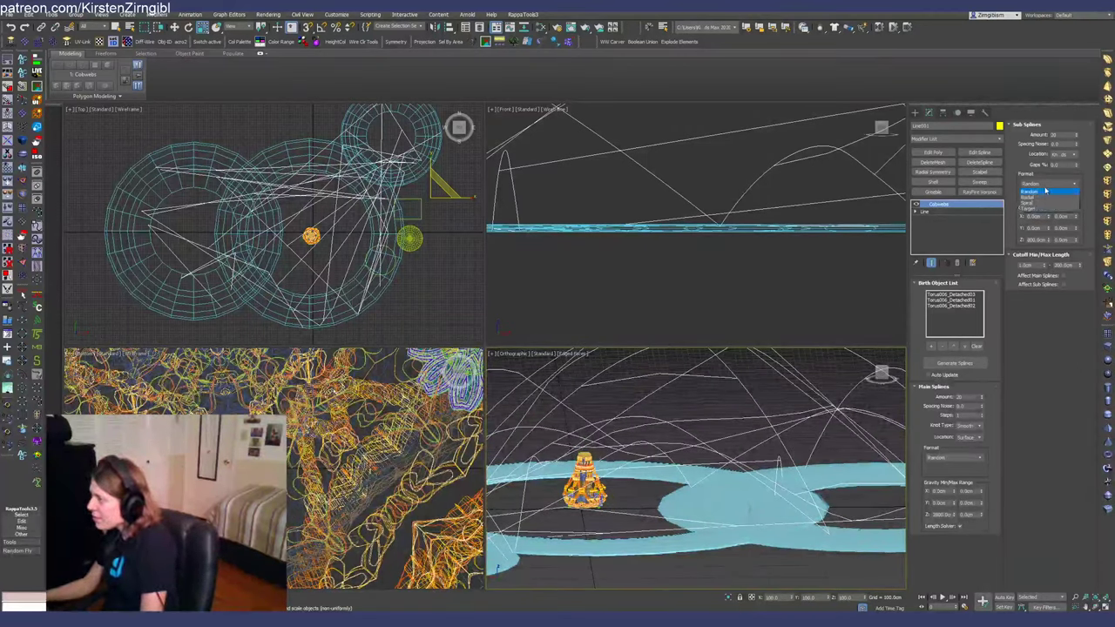
left_click(1041, 200)
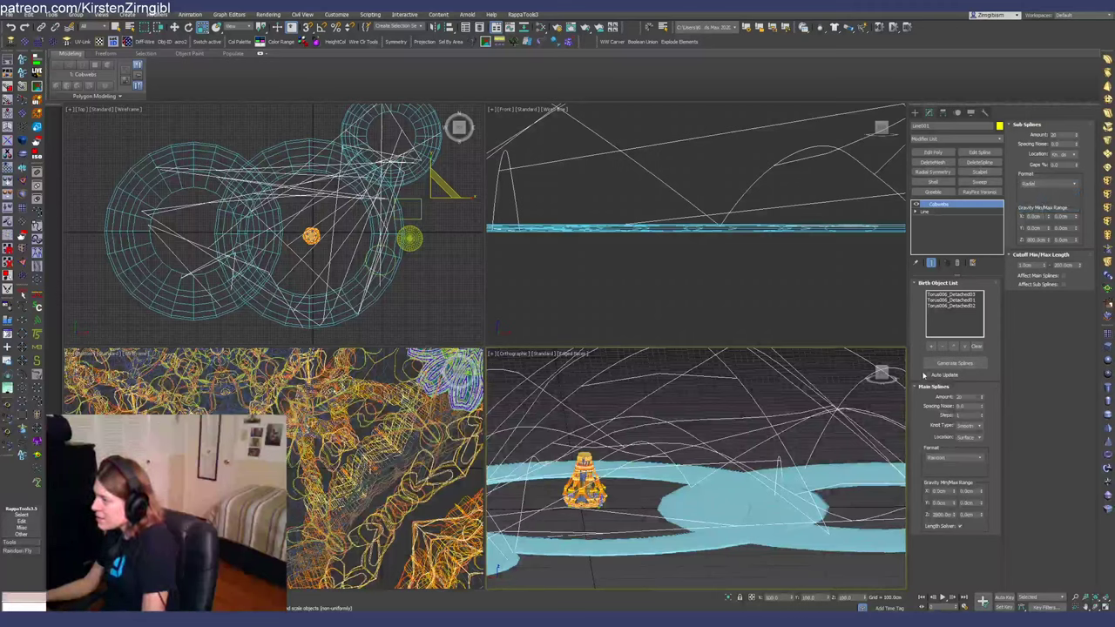
left_click(937, 365)
mouse_move(682, 492)
middle_mouse_down()
mouse_move(693, 518)
mouse_move(697, 497)
middle_mouse_up()
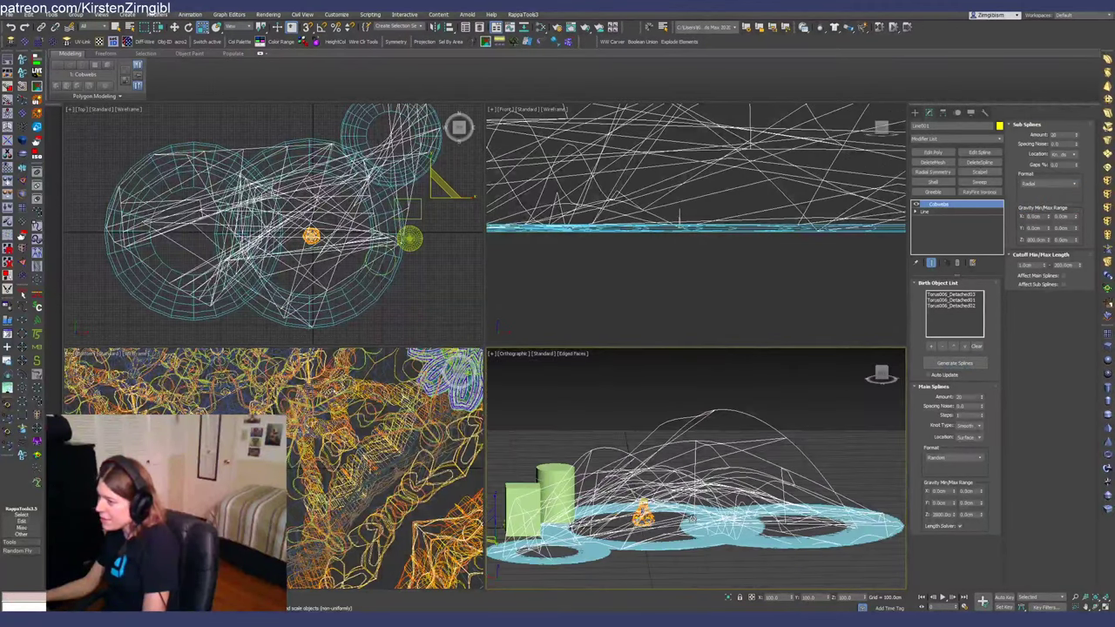
Step: Set the Cobwebs sub splines' format to Spiral and regenerate the splines
left_click(1037, 183)
left_click(1030, 211)
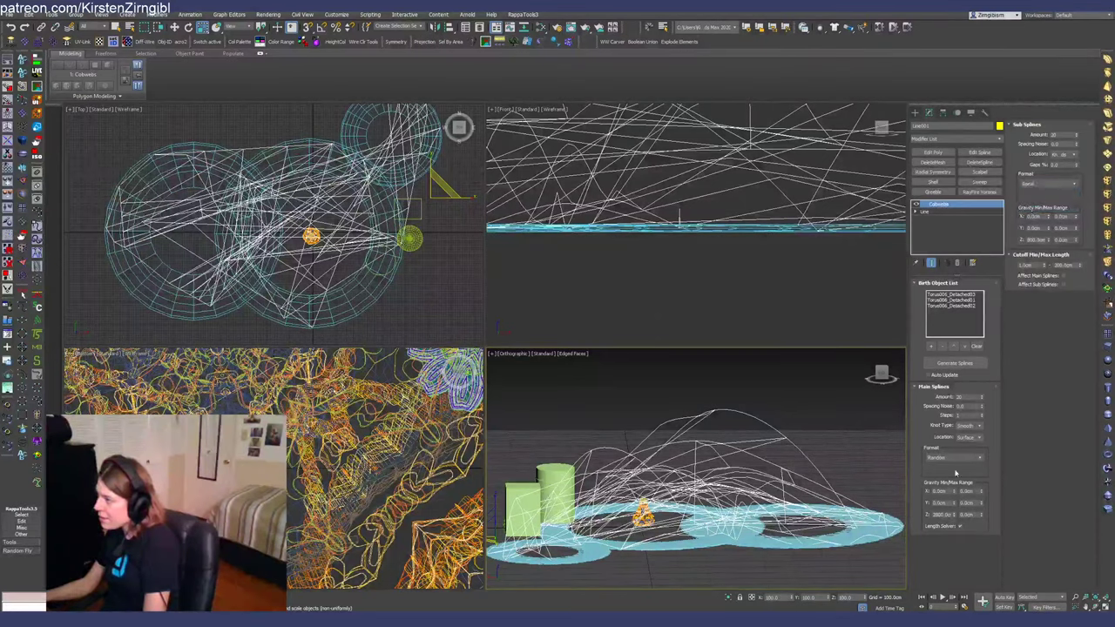
left_click(955, 362)
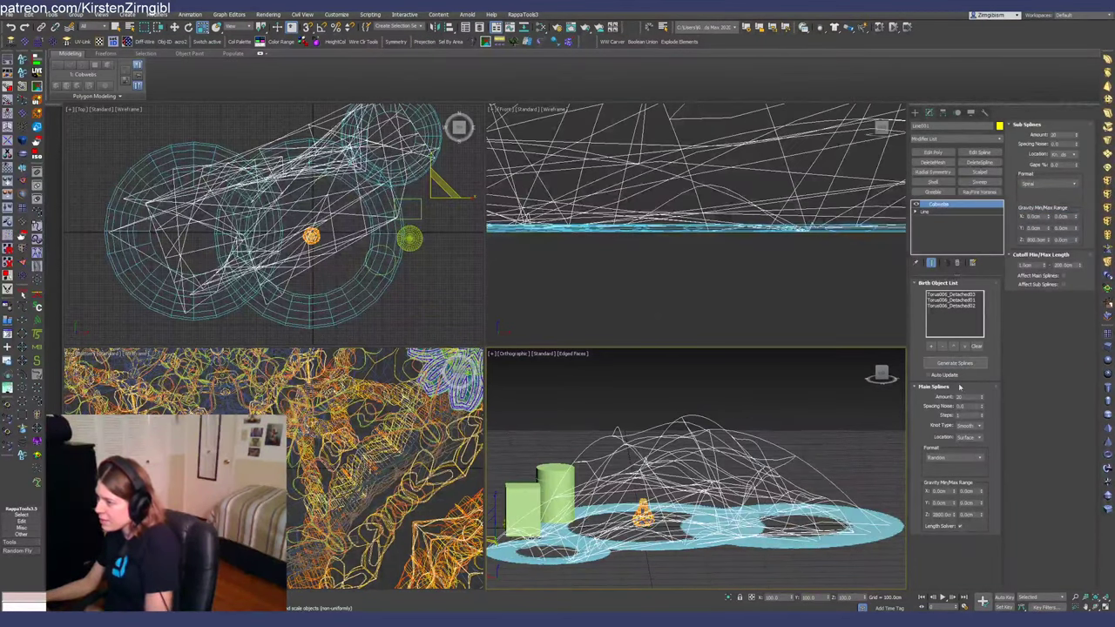
middle_click_drag(688, 455, 715, 463, "alt")
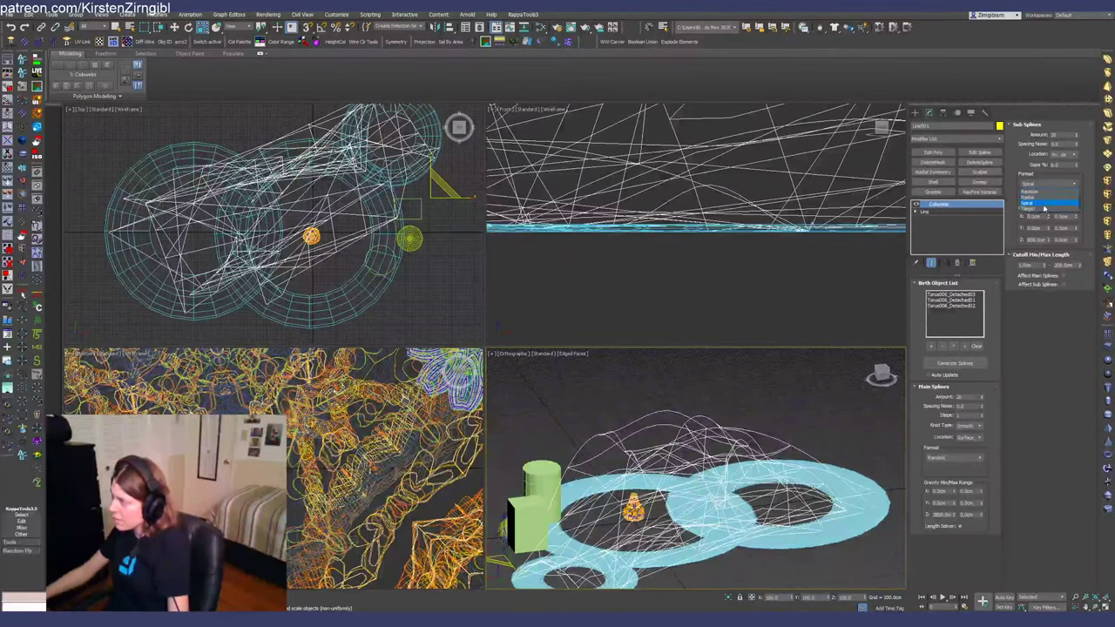
Step: Set the Cobwebs sub splines' format to Target
left_click(1049, 184)
left_click(1040, 210)
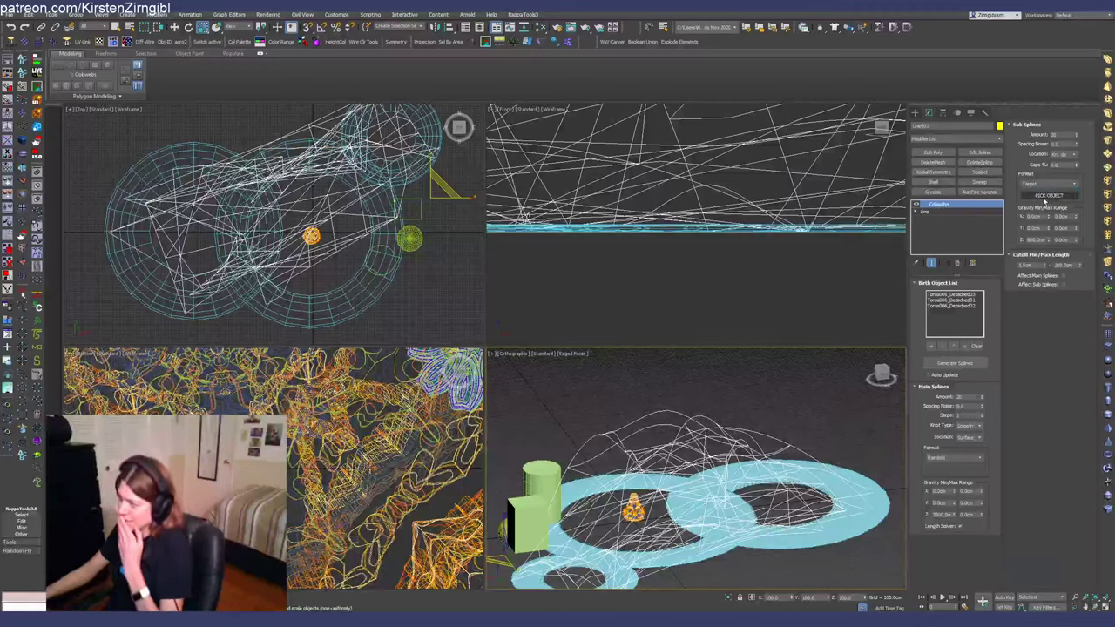
Step: Draw a box beside the rings and move it high above the area where the two large rings overlap
left_click(915, 112)
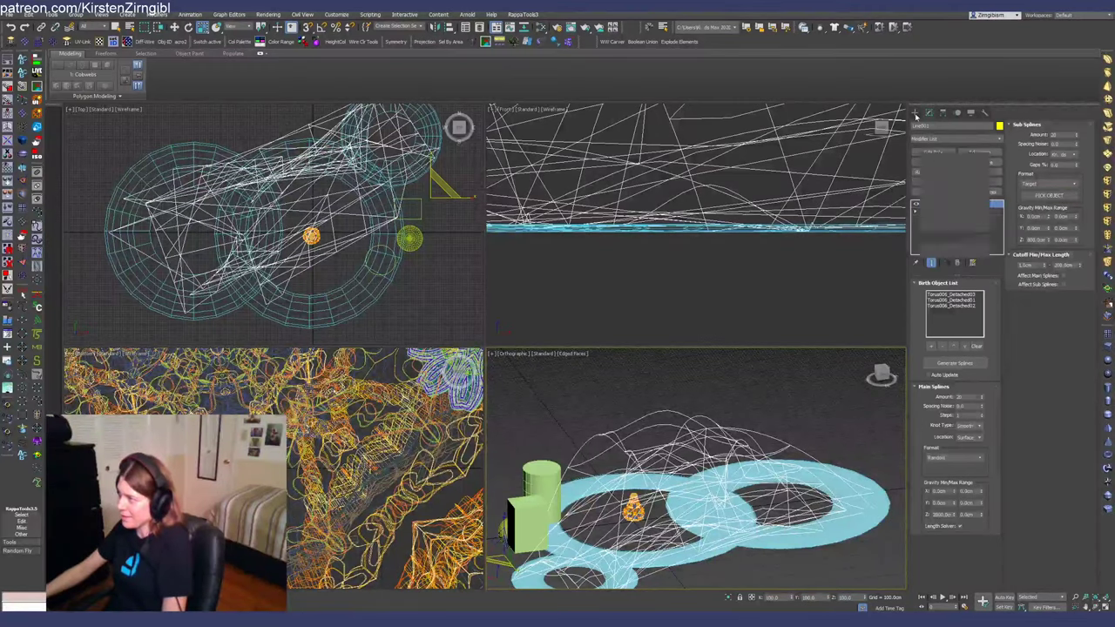
left_click(915, 125)
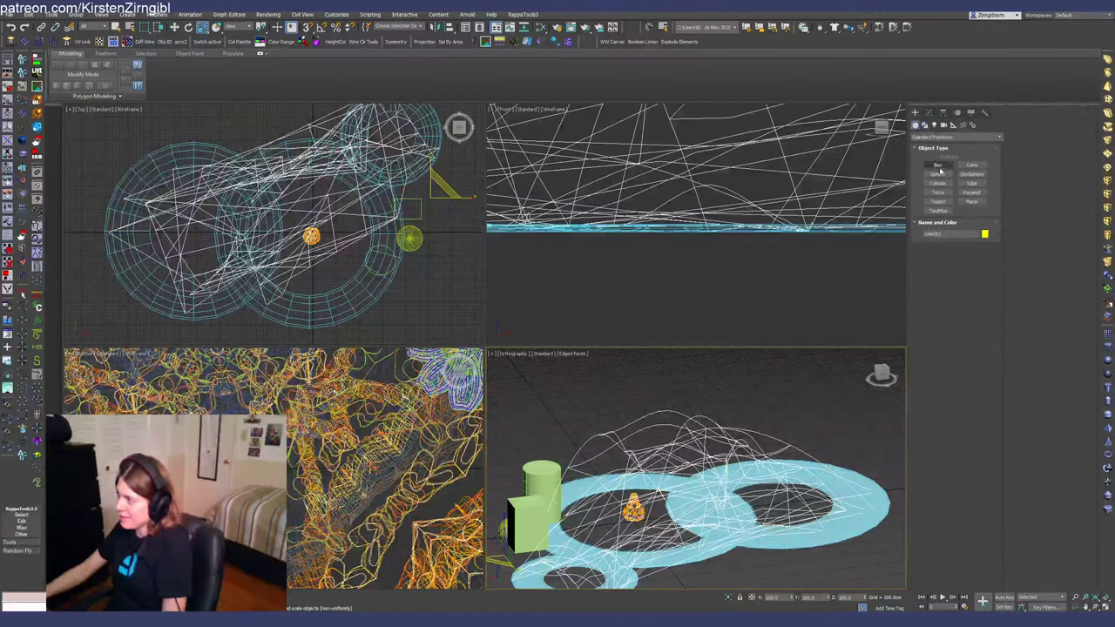
left_click(937, 165)
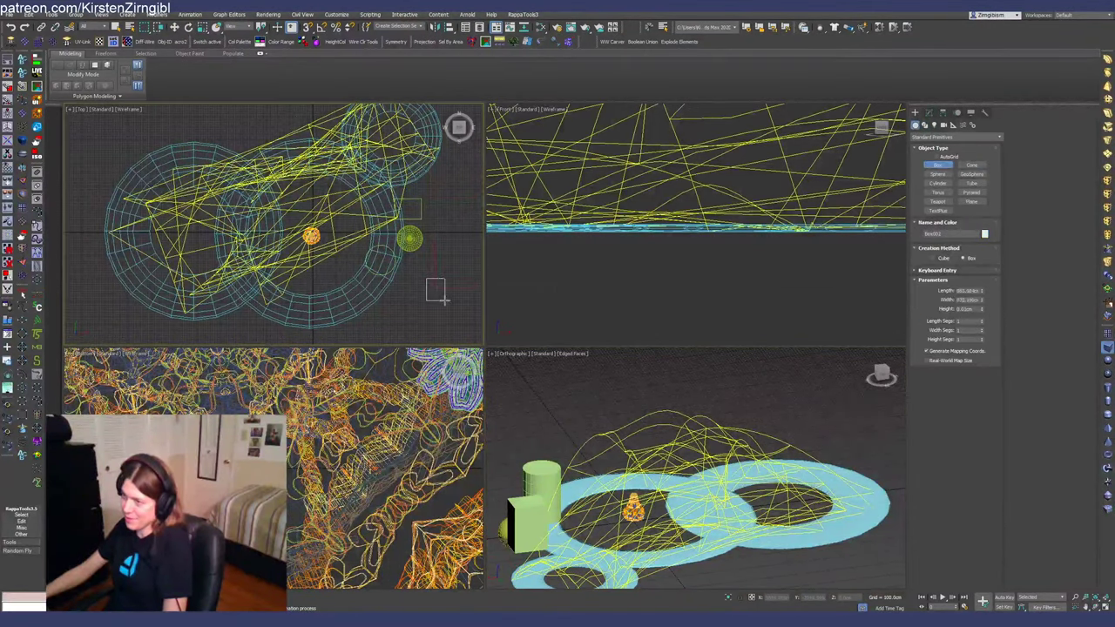
middle_click_drag(427, 259, 436, 266)
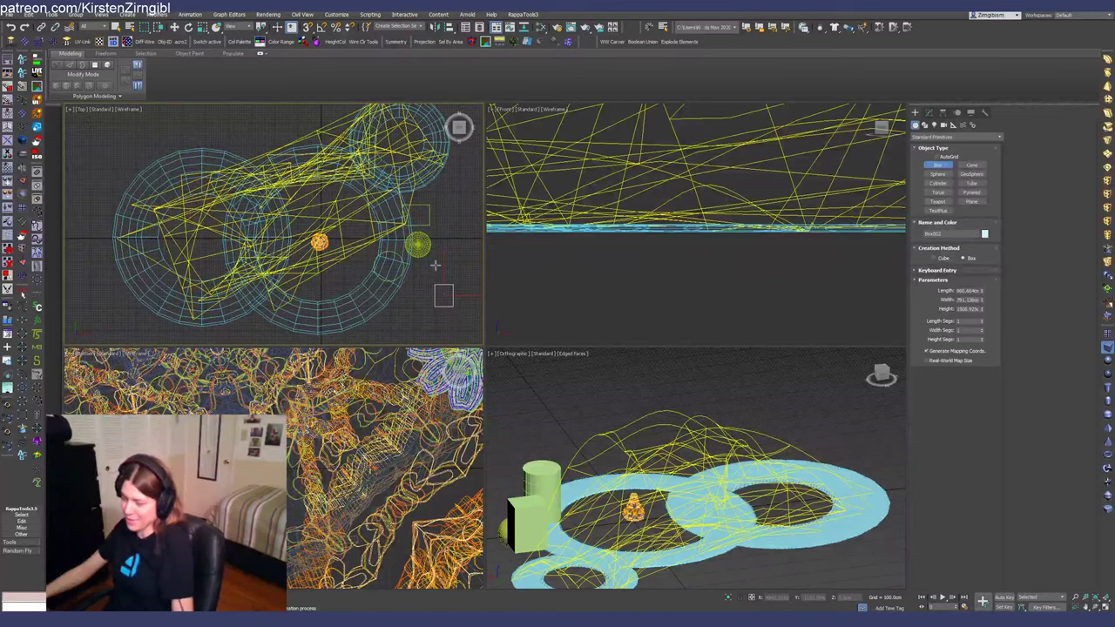
right_click(436, 269)
left_click_drag(451, 283, 294, 217)
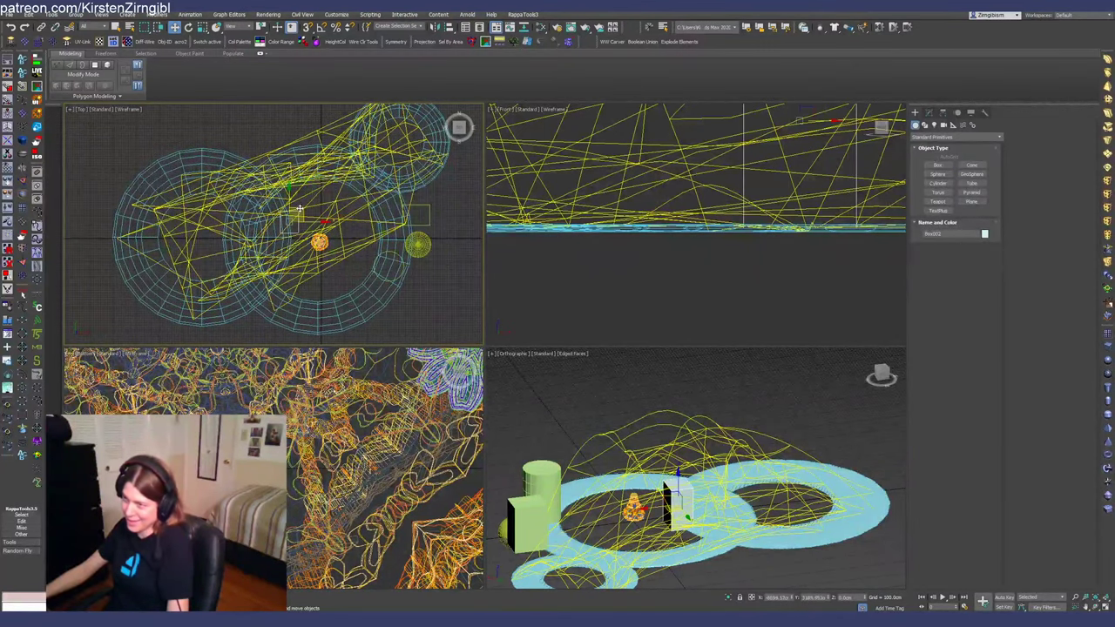
left_click_drag(680, 464, 687, 343)
Step: Reselect the Cobwebs spline, pick the raised box as the sub splines' target and generate the splines
left_click(695, 438)
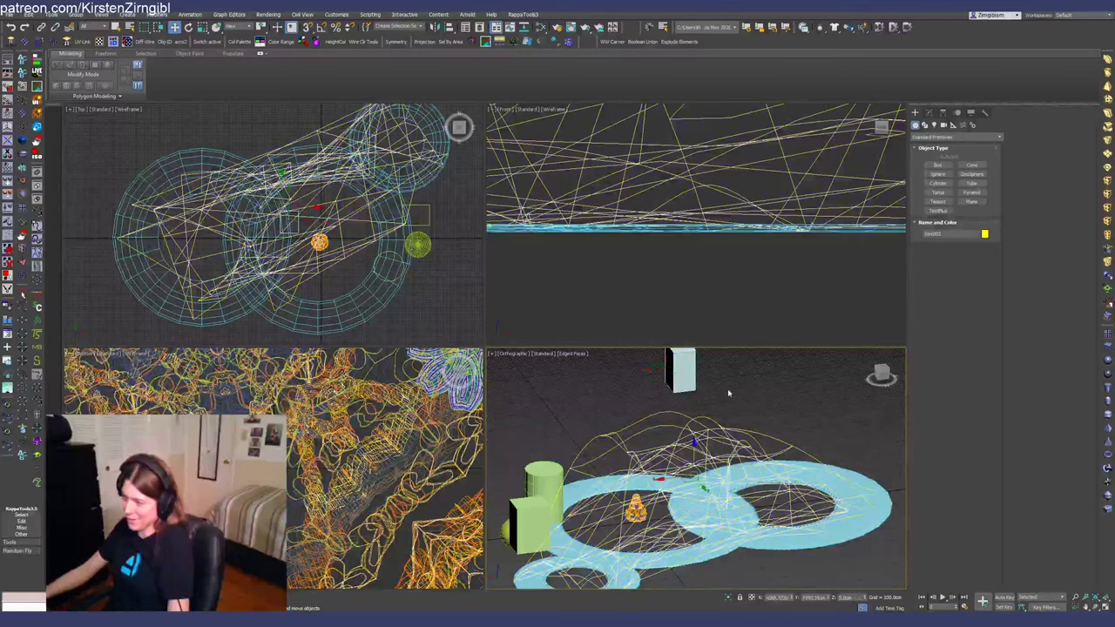
left_click(929, 112)
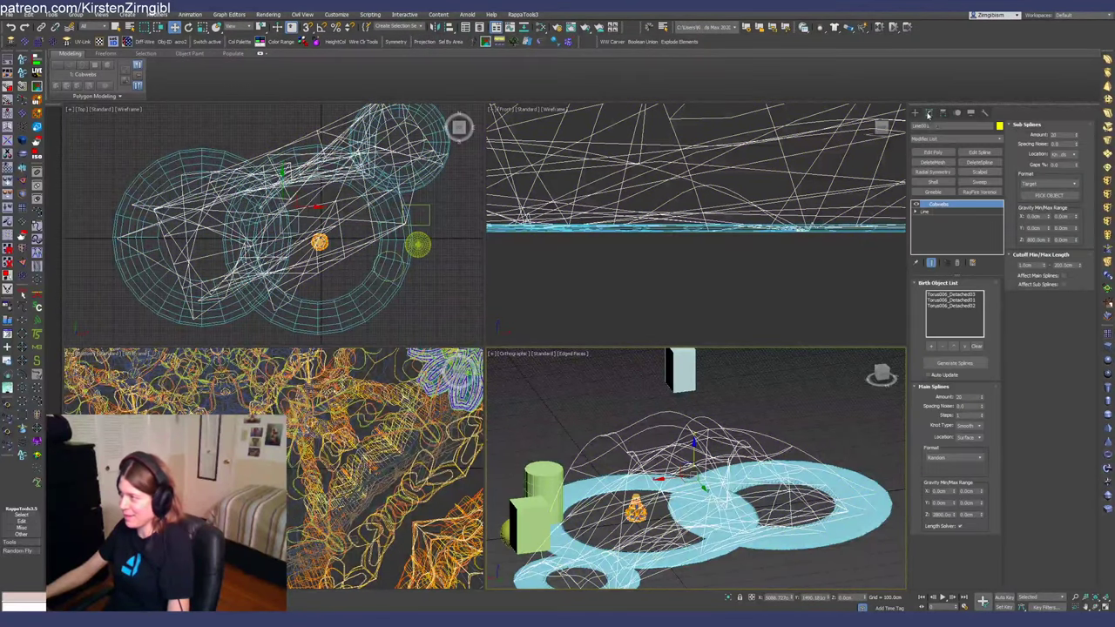
left_click(1032, 194)
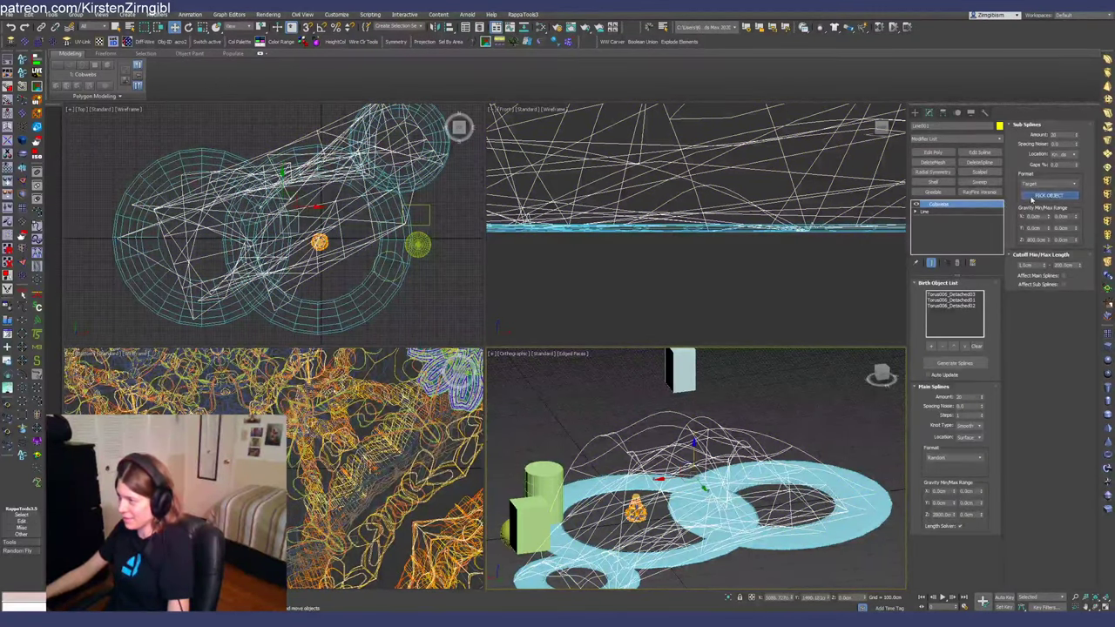
left_click(682, 367)
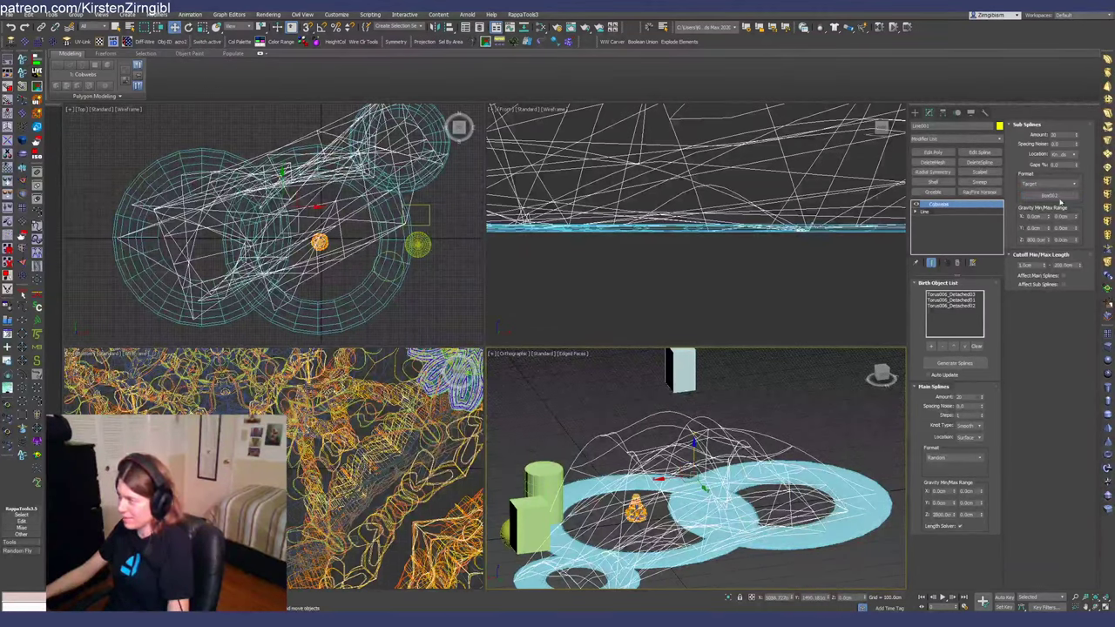
left_click(955, 363)
middle_click_drag(755, 447, 722, 426, "alt")
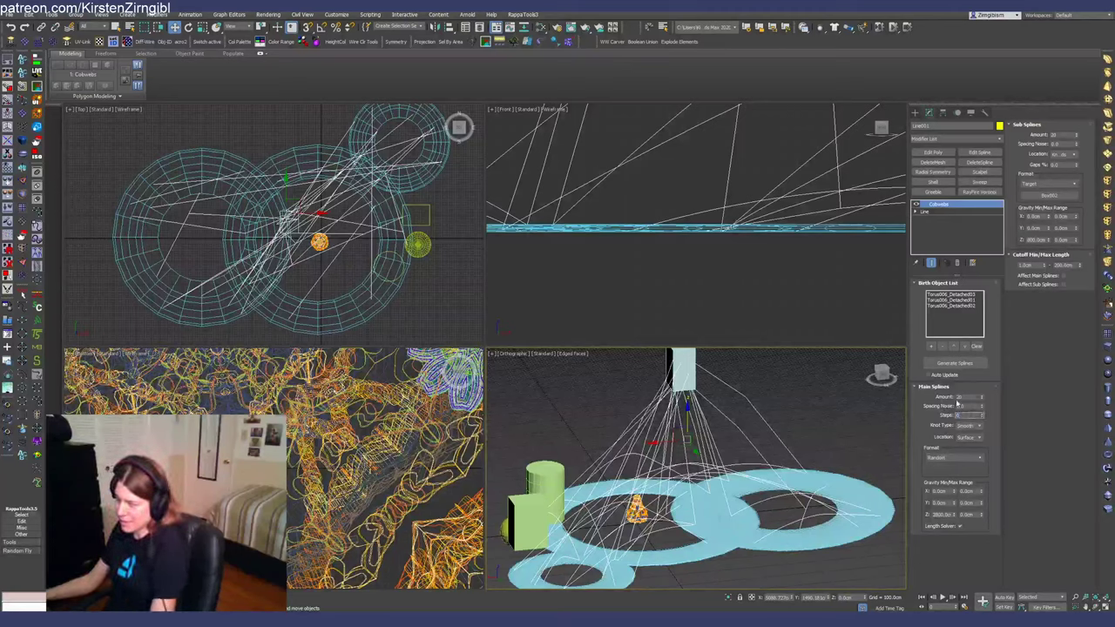
Step: Regenerate the box-targeted splines with more main spline steps and produce another variation
left_click(977, 367)
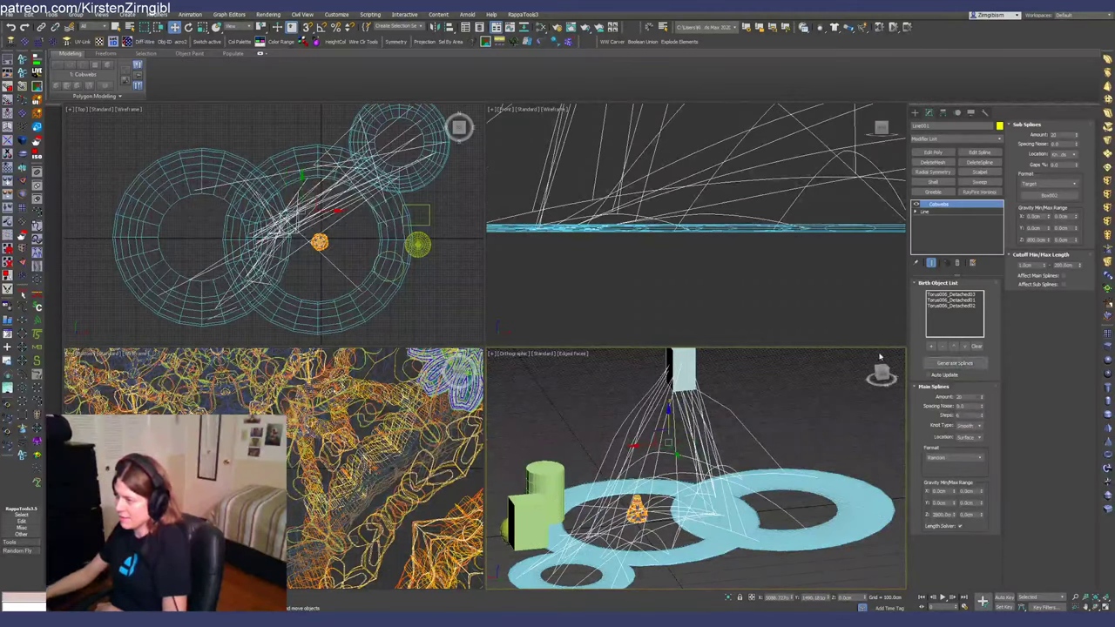
mouse_move(767, 410)
middle_mouse_down()
mouse_move(735, 408)
mouse_move(748, 411)
middle_mouse_up()
left_click(955, 363)
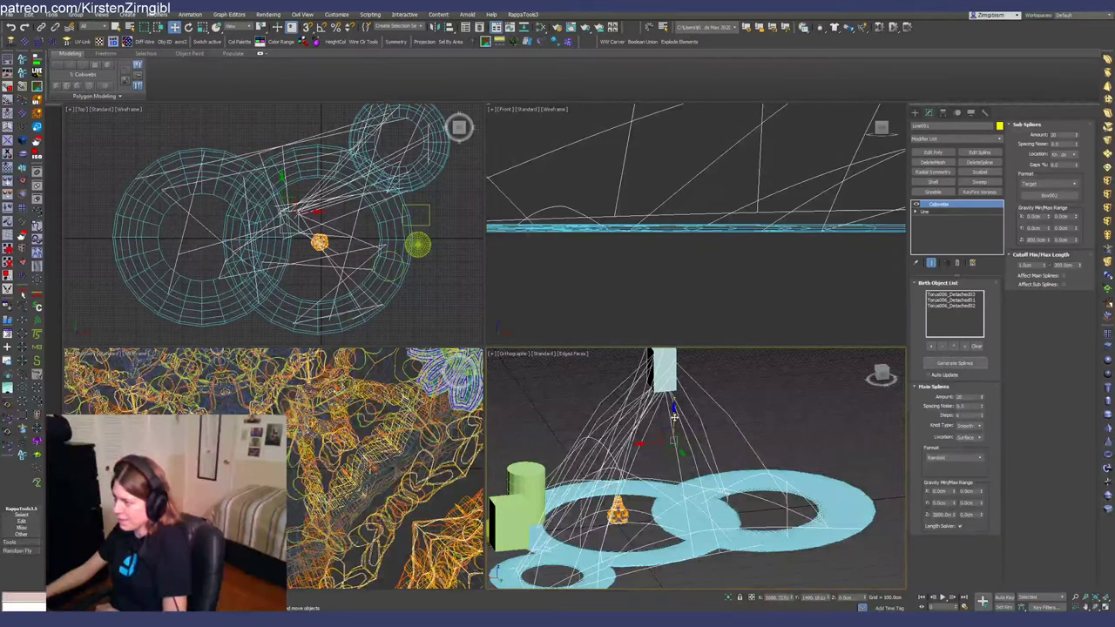
middle_click_drag(638, 416, 625, 414, "alt")
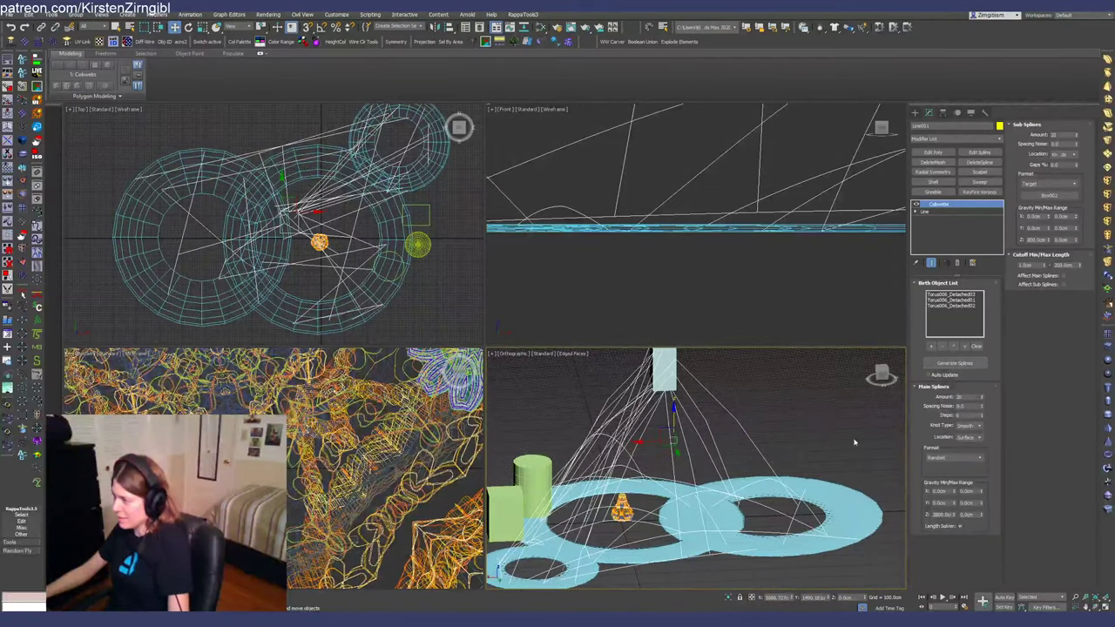
Step: Set the main splines' knot type to Bezier and regenerate the splines
left_click(974, 425)
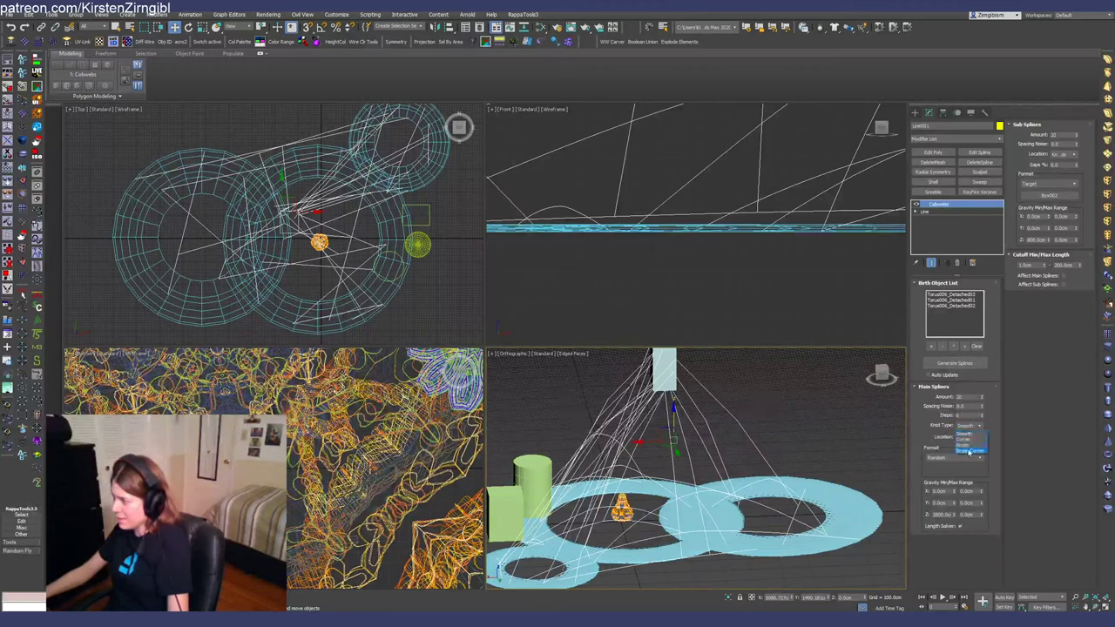
left_click(970, 446)
left_click(955, 362)
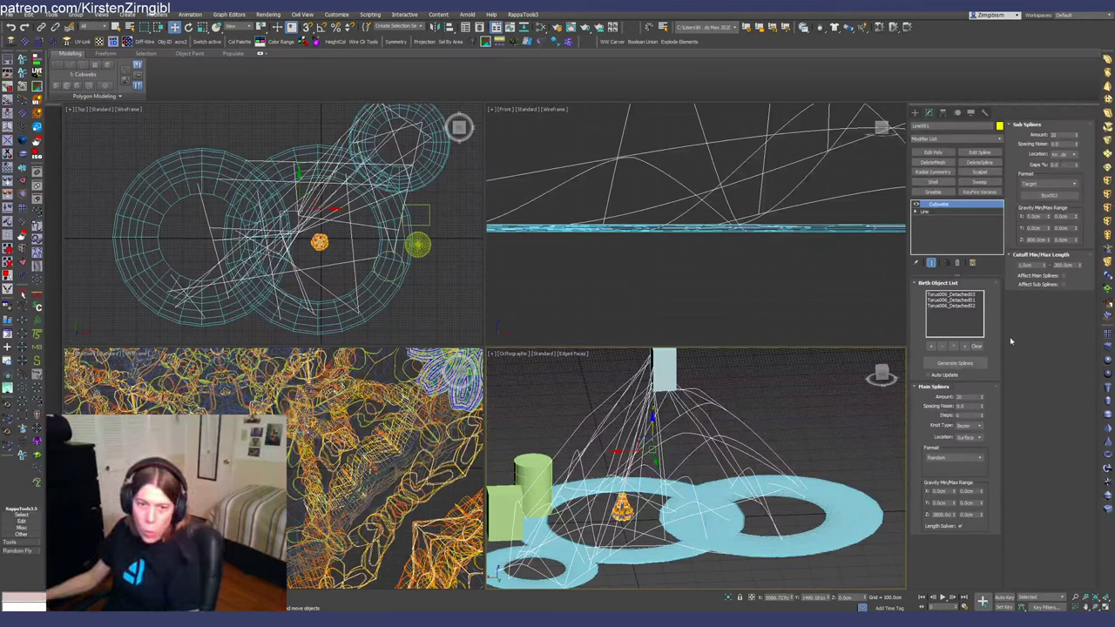
Step: Delete the target box above the rings and reselect the Cobwebs spline
left_click(774, 392)
middle_click_drag(774, 391, 704, 463, "alt")
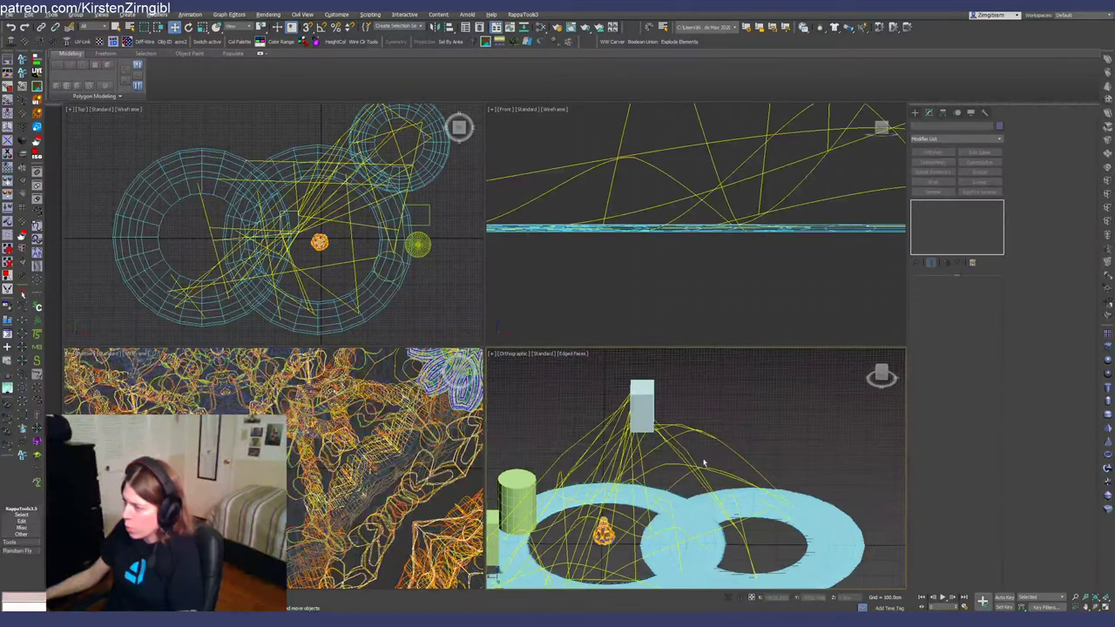
left_click(827, 544)
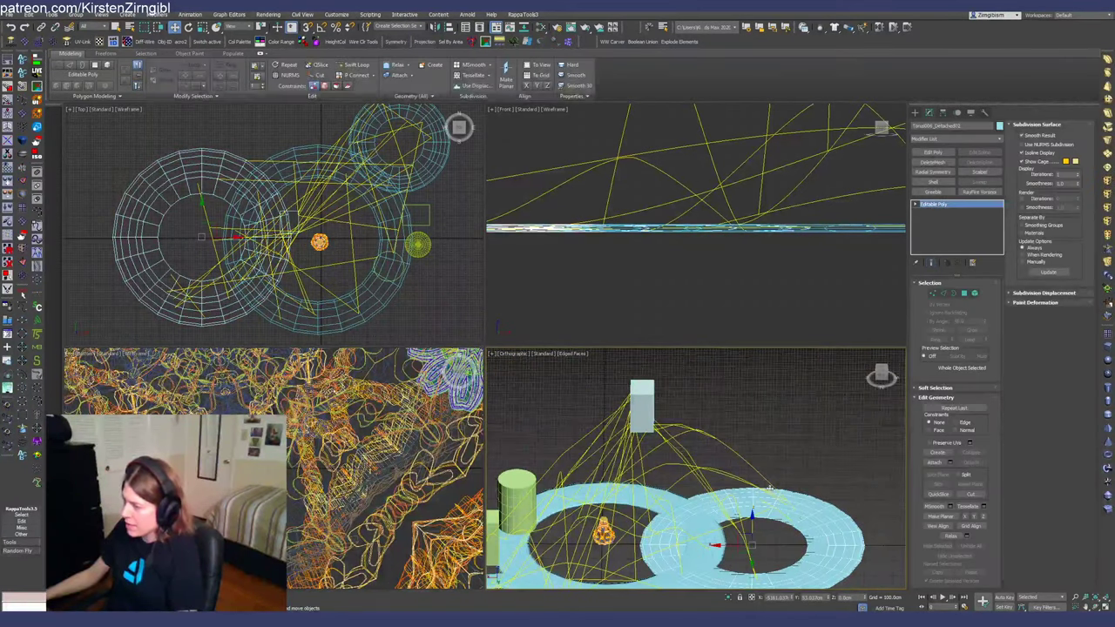
left_click(642, 402)
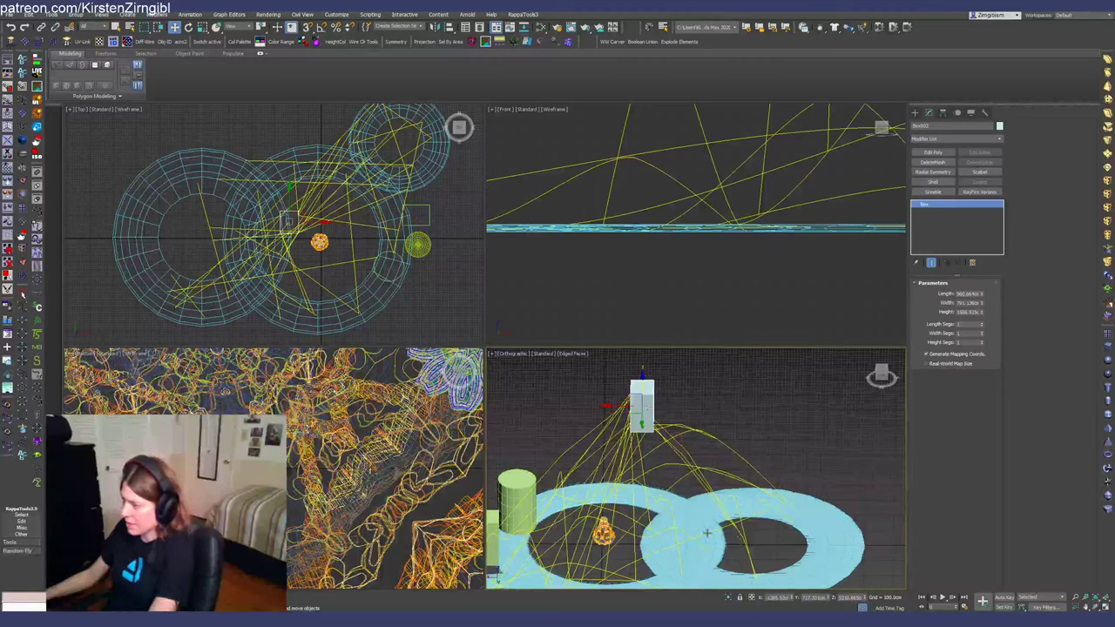
left_click(629, 412)
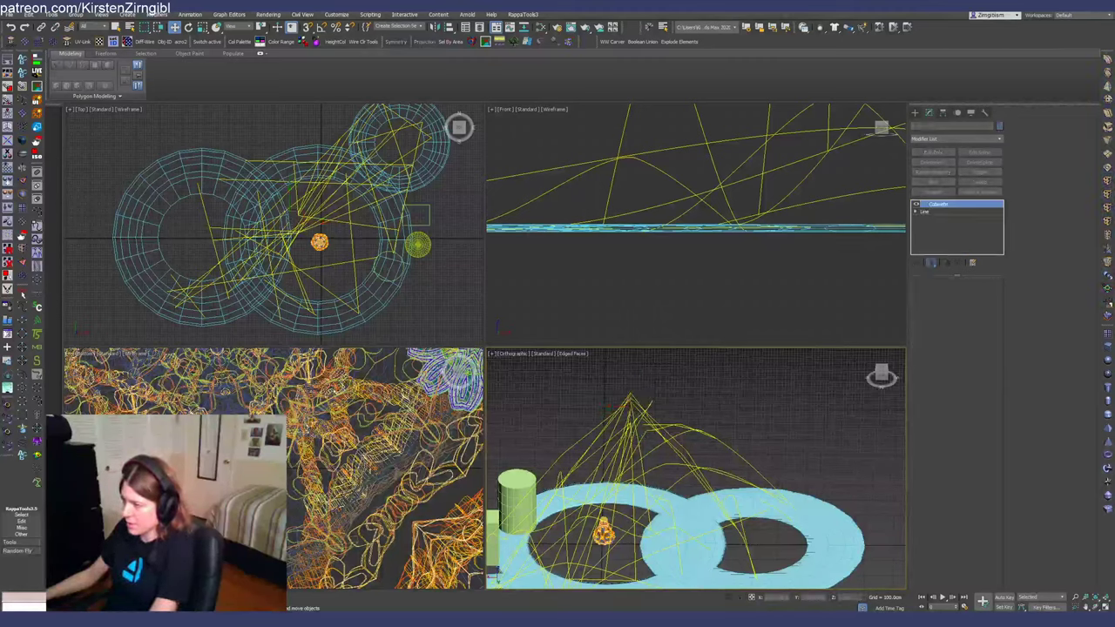
right_click(452, 300)
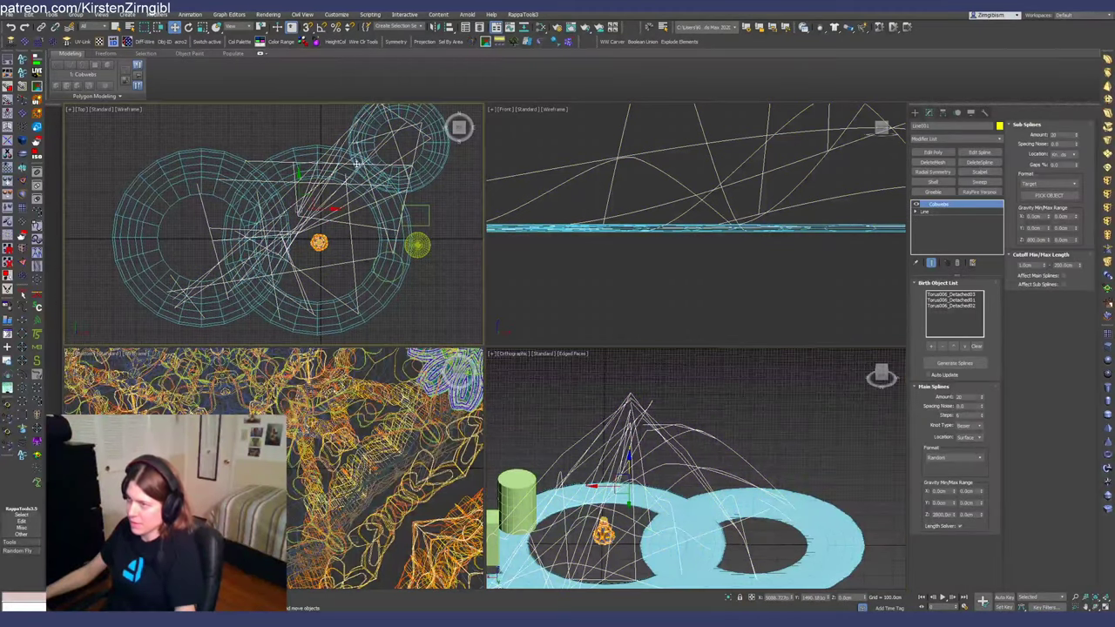
Step: Make an independent copy of the large ring around the tower outside the group and scale the copy down
left_click(389, 223)
scroll(401, 219, "down", 4)
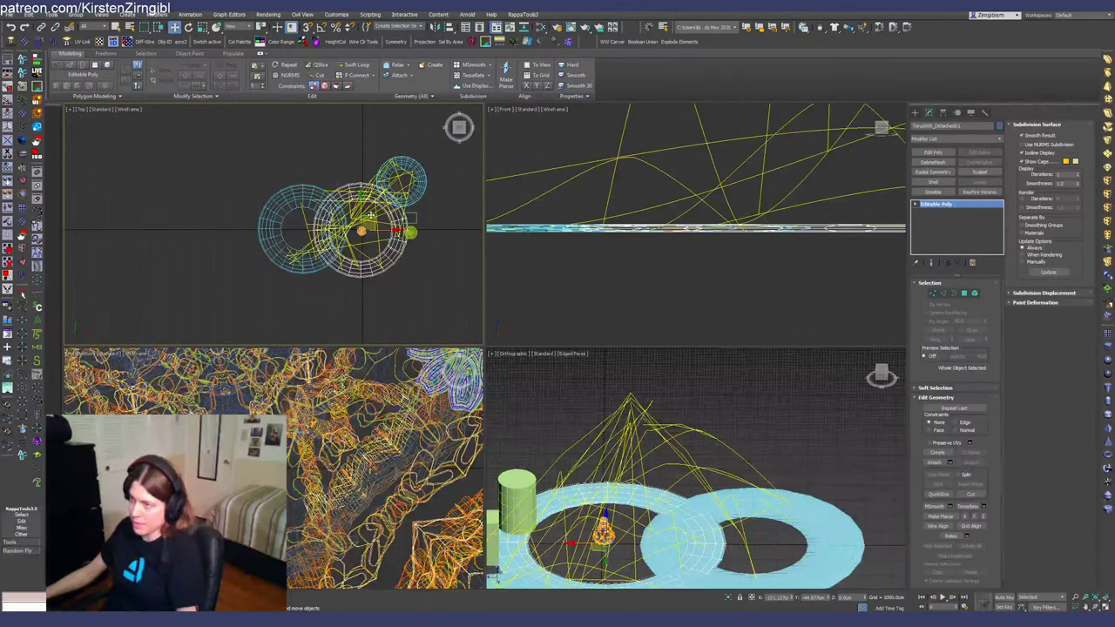
left_click_drag(375, 216, 353, 123, "shift")
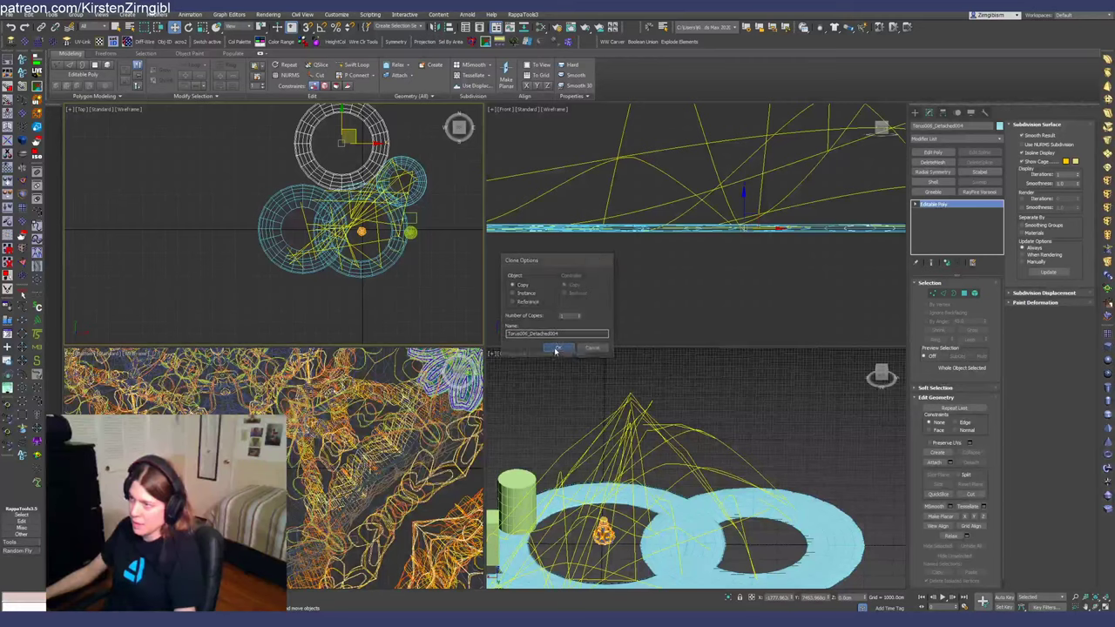
left_click(558, 347)
key("r")
mouse_move(345, 139)
left_mouse_down()
mouse_move(337, 220)
mouse_move(340, 203)
left_mouse_up()
Step: Copy the reduced ring to the opposite side of the tower's ring, clear of the other rings
key("w")
mouse_move(342, 143)
left_mouse_down()
mouse_move(305, 169)
mouse_move(448, 264)
mouse_move(431, 270)
left_mouse_up()
left_click(559, 348)
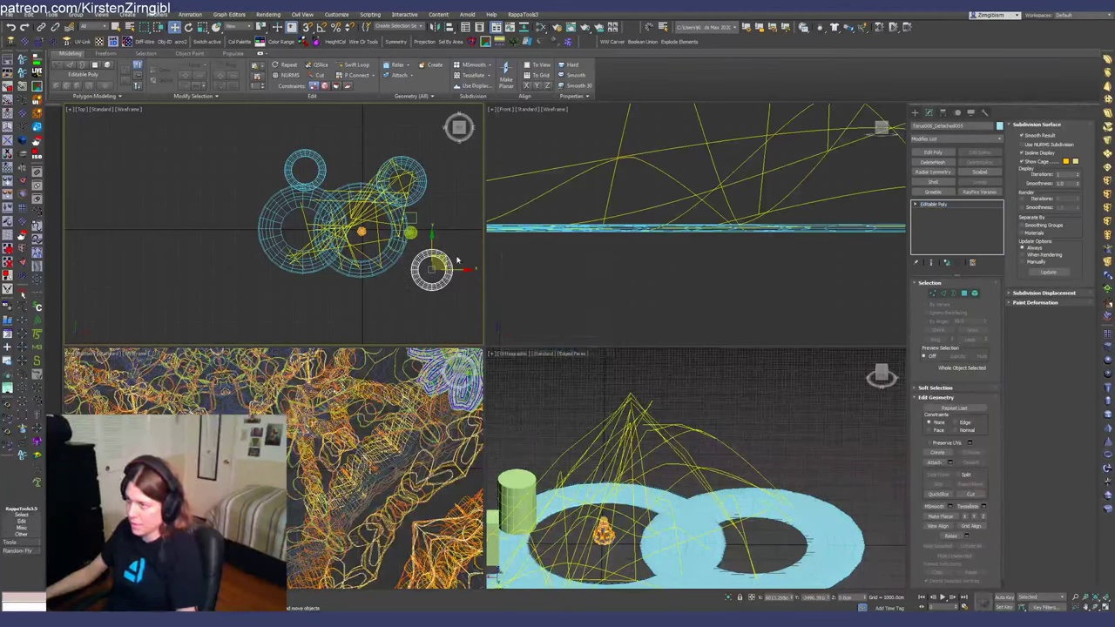
Step: Draw a sphere beside the rings and align it with the detached small ring in X, Y and Z
left_click(1107, 361)
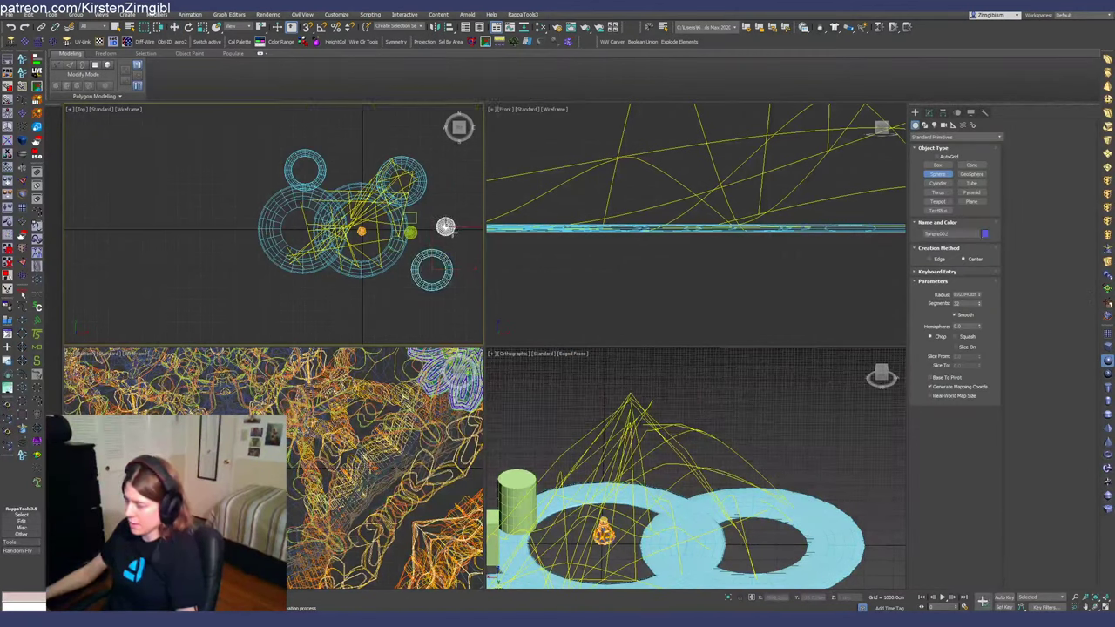
key("alt+a")
key("alt+a")
left_click(449, 266)
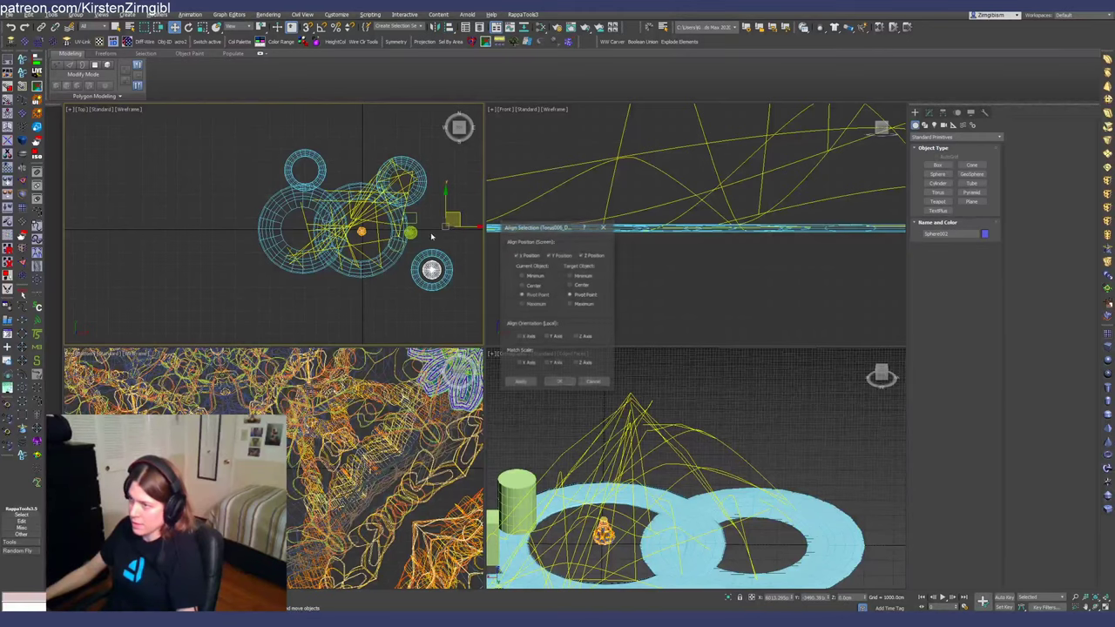
left_click(560, 383)
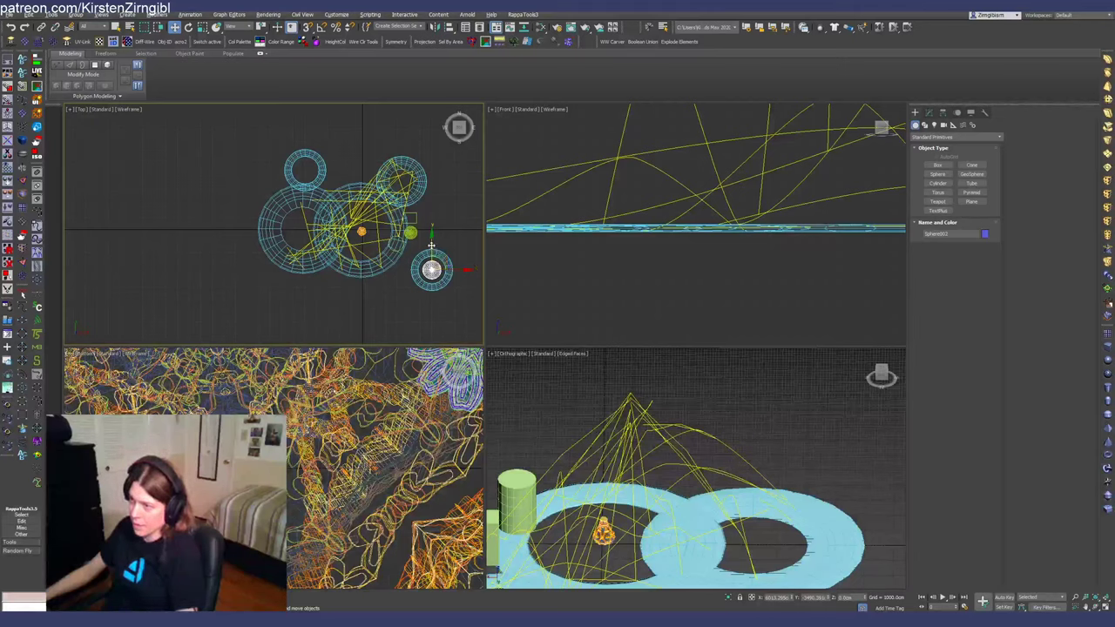
Step: Make two independent copies of the sphere in the open space beside the rings
left_click_drag(438, 255, 437, 204, "shift")
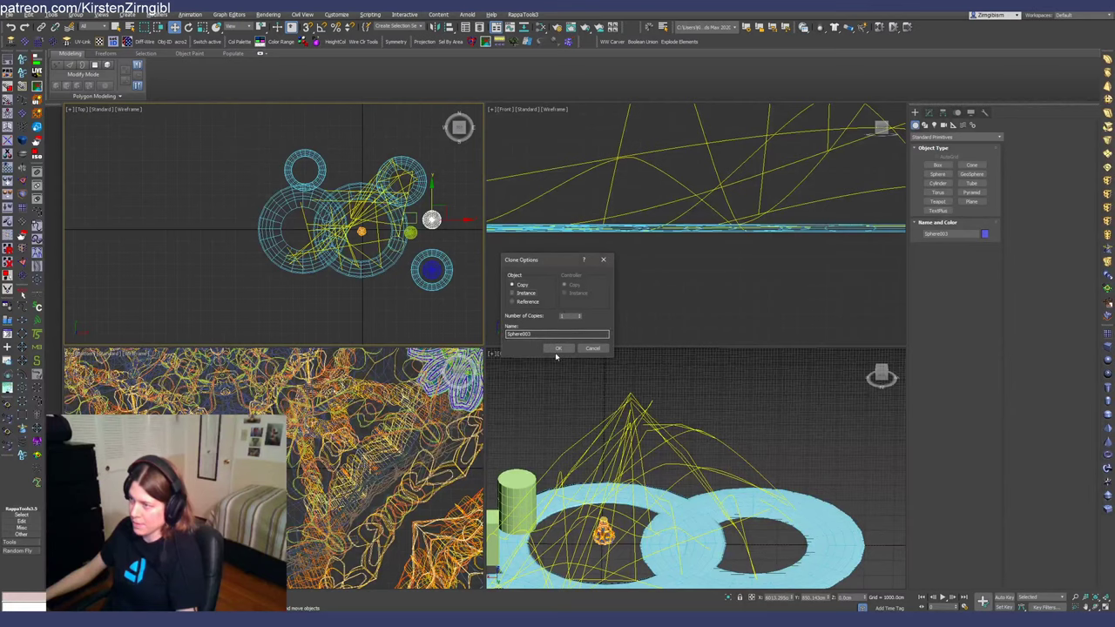
left_click(558, 348)
left_click_drag(444, 157, 455, 171)
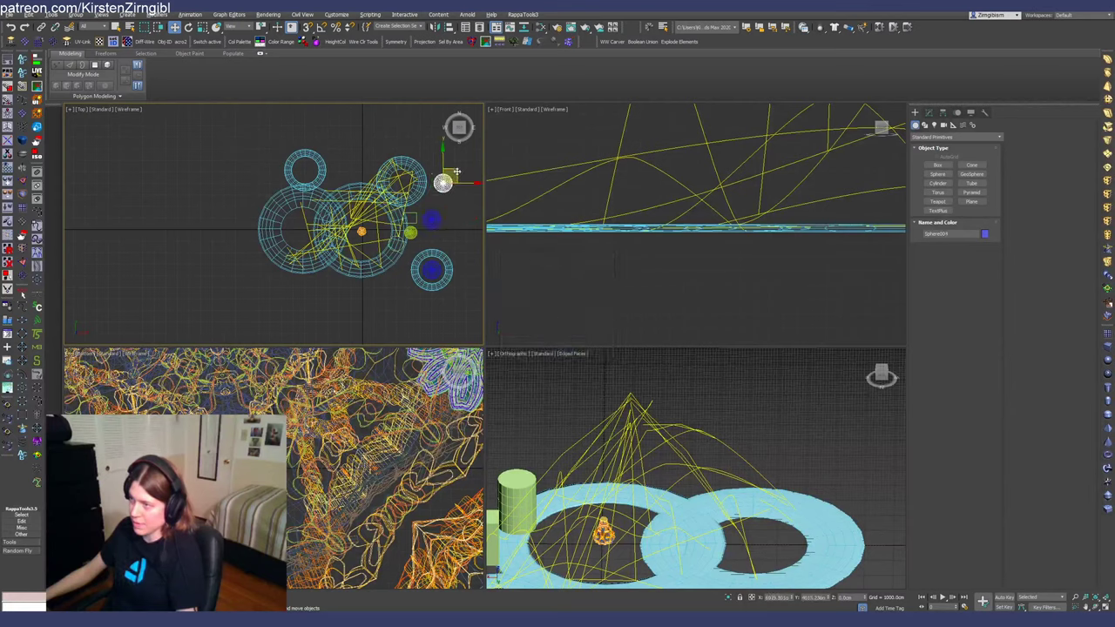
Step: Align the second sphere copy centre to centre with the small ring above the outer large ring in X, Y and Z
key("alt+a")
left_click(326, 164)
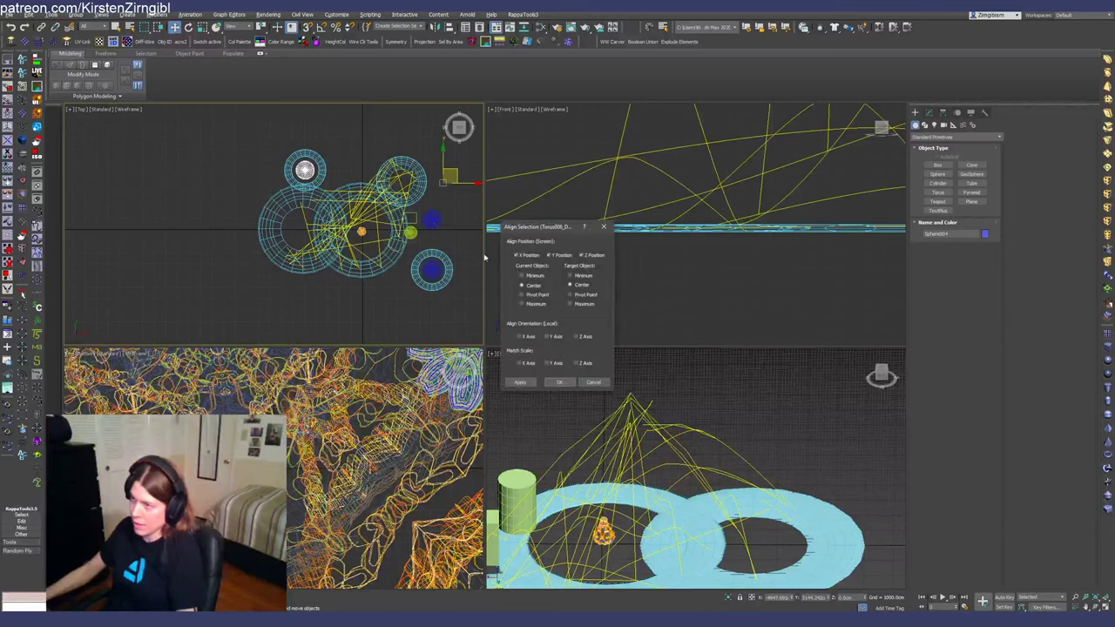
left_click(551, 380)
Step: Align the remaining loose sphere copy centre to centre with the small ring that overlaps the tower's ring
left_click(432, 219)
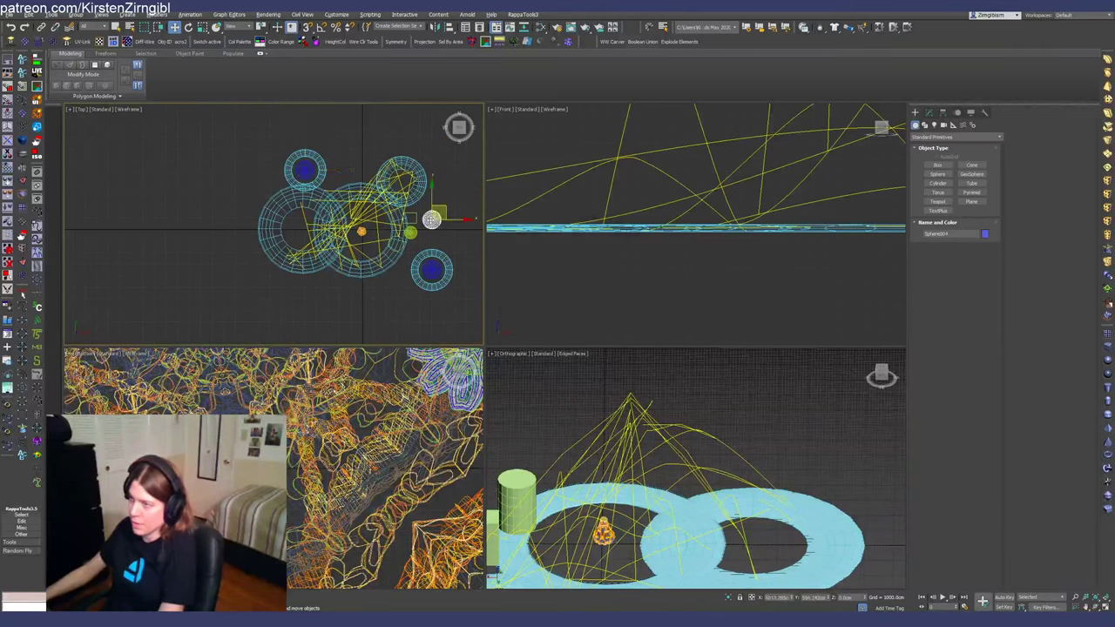
key("q")
key("alt+a")
left_click(428, 176)
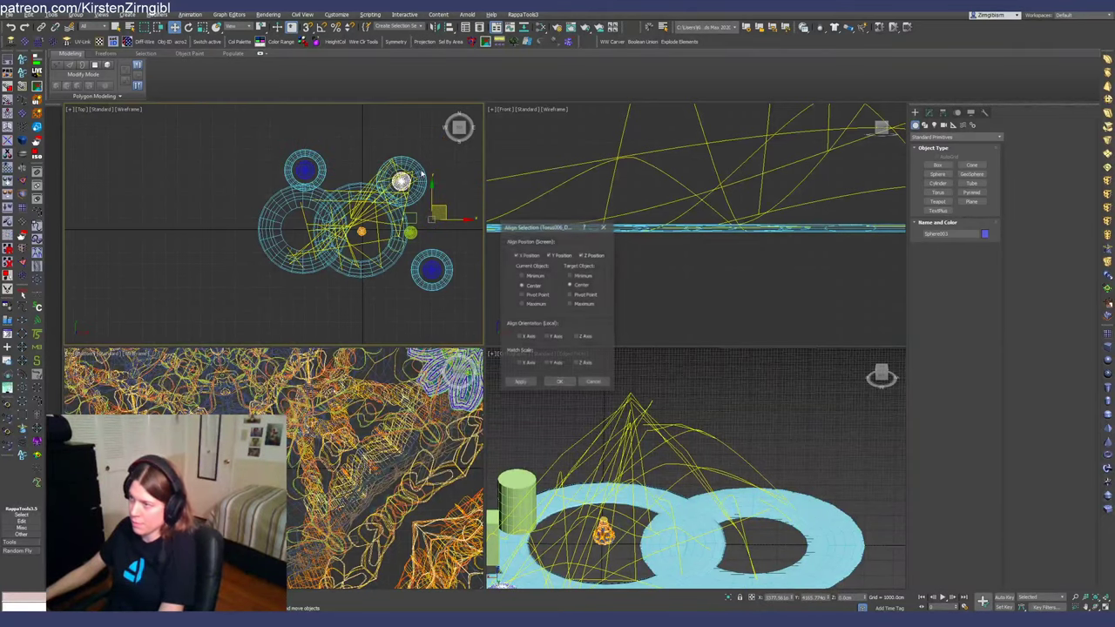
left_click(559, 381)
Step: Copy the sphere from the detached small ring over to the outer large ring and scale the copy up
key("w")
left_click(432, 270)
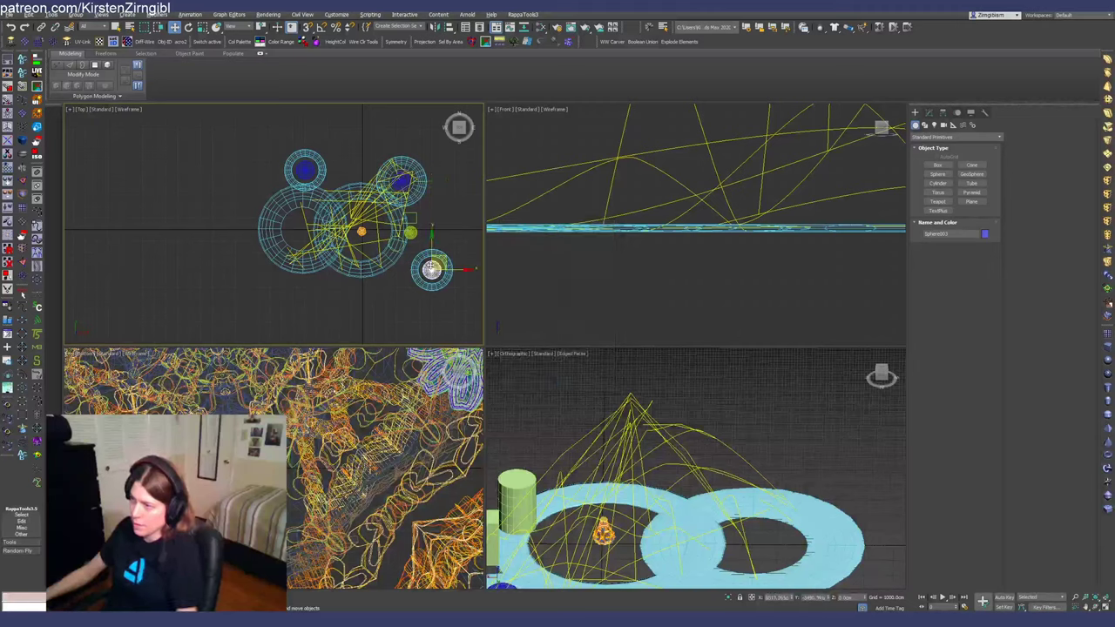
mouse_move(444, 261)
left_mouse_down("shift")
mouse_move(296, 218)
mouse_move(283, 279)
mouse_move(269, 281)
mouse_move(307, 242)
left_mouse_up("shift")
left_click(556, 348)
key("r")
Step: Reset the enlarged sphere copy's XForm and align it centre to centre with the outer large ring in X, Y and Z
right_click(271, 287)
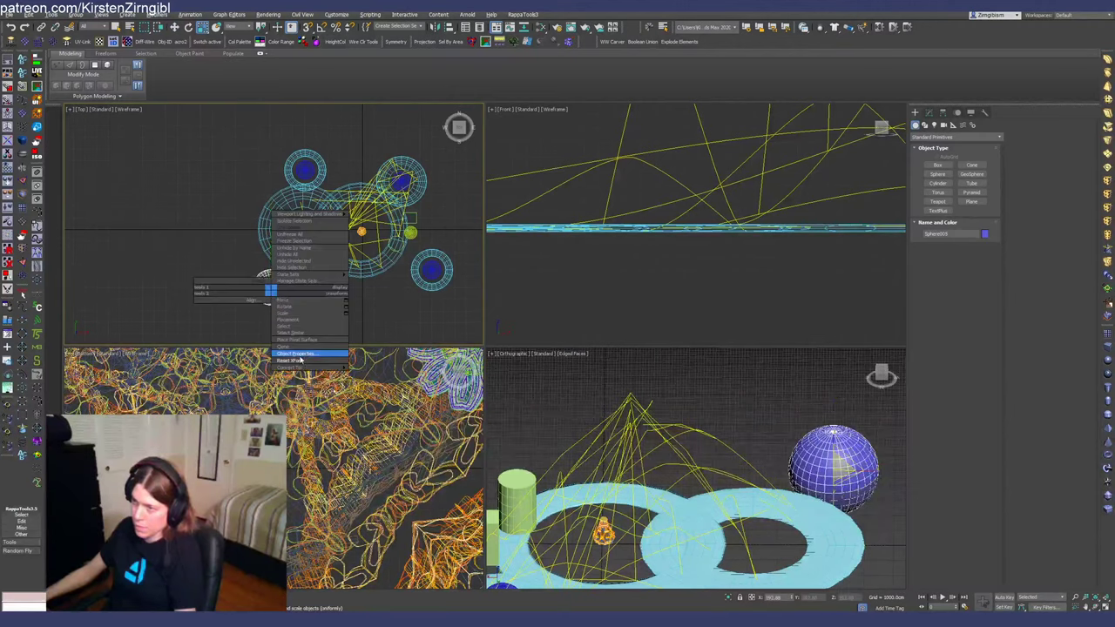
left_click(305, 363)
key("alt+a")
left_click(267, 233)
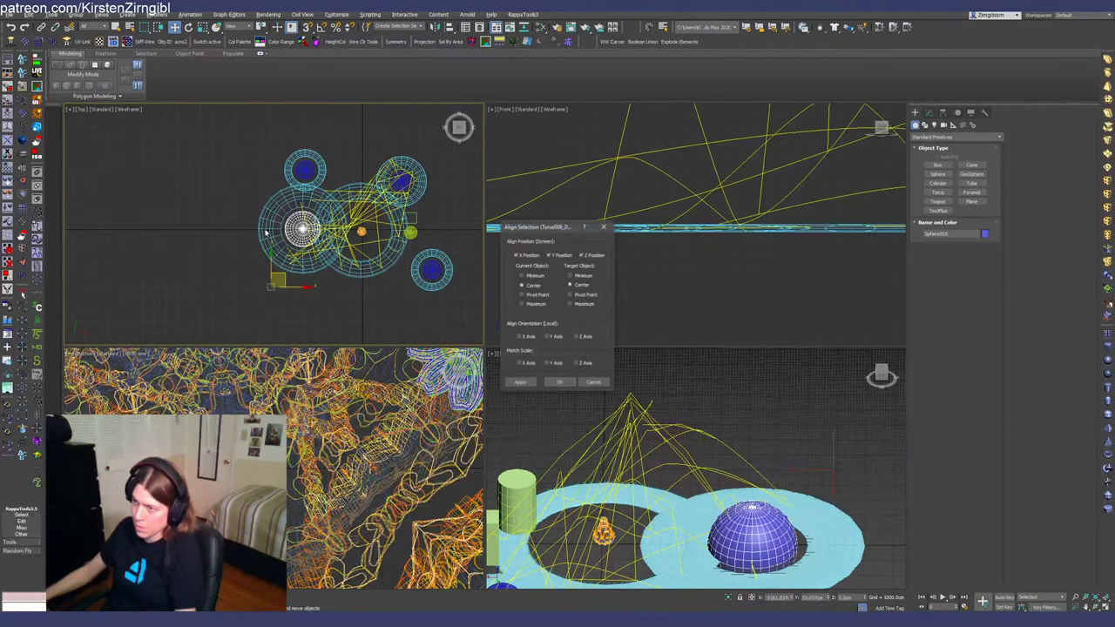
left_click(557, 382)
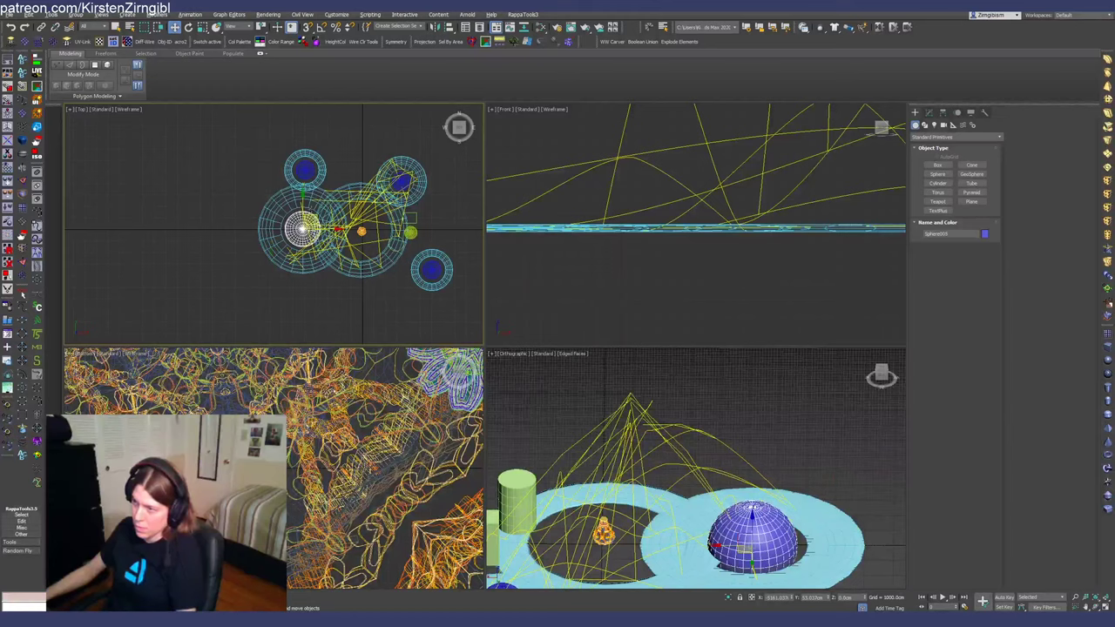
Step: Make an independent copy of the large sphere and align it centre to centre with the tower's ring in X, Y and Z
left_click_drag(745, 548, 575, 547, "shift")
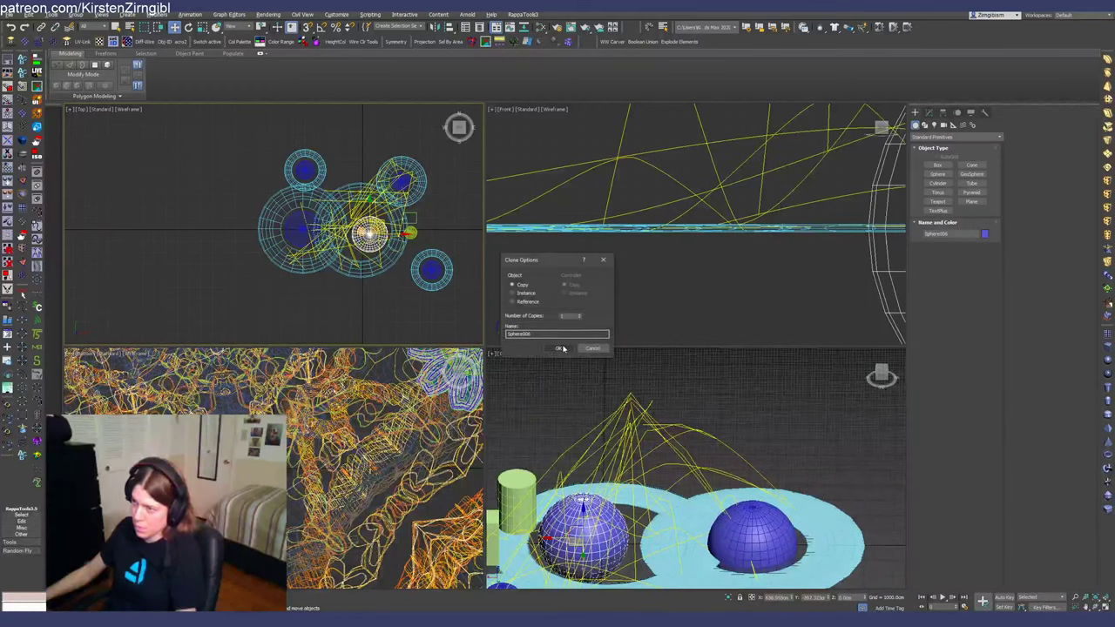
left_click(562, 349)
key("alt+a")
left_click(419, 252)
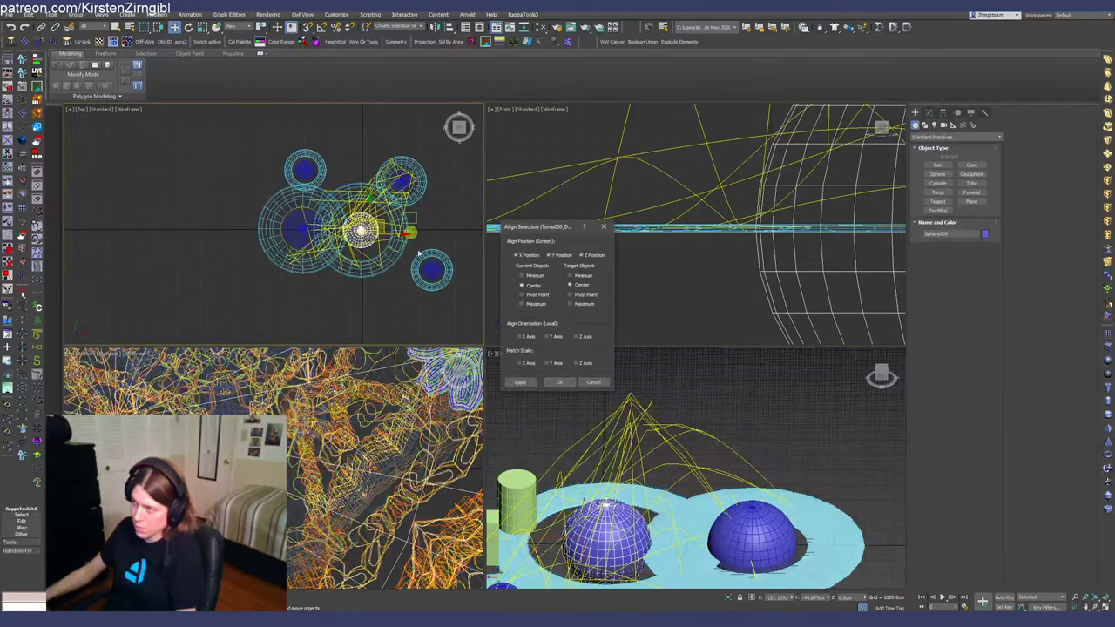
left_click(559, 383)
Step: Scale the sphere at the tower's ring up uniformly so it is larger than the one in the outer large ring
key("r")
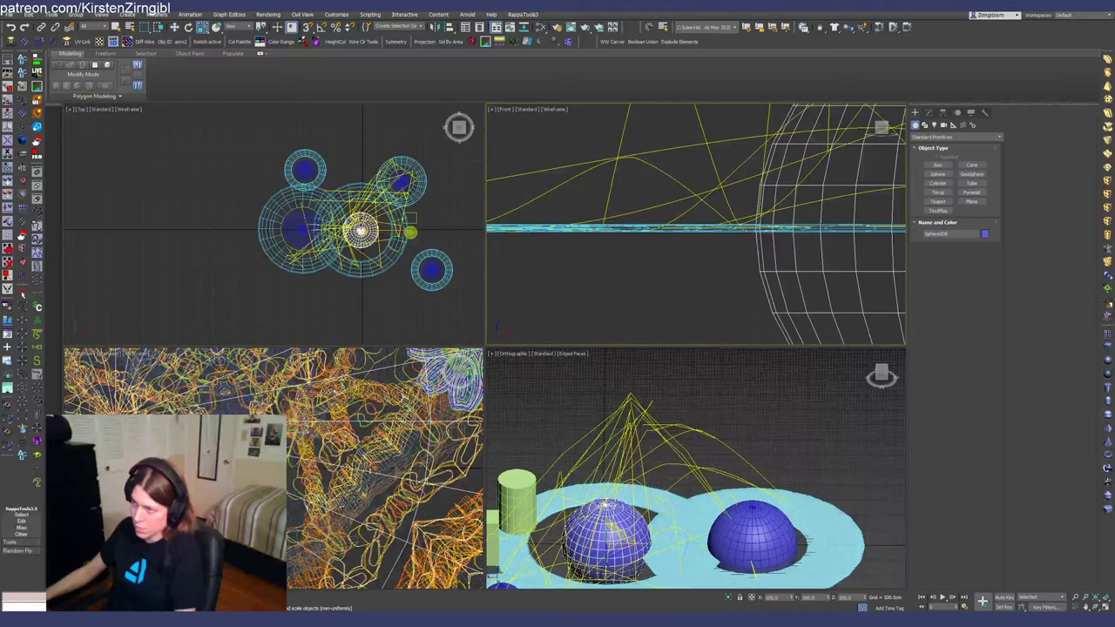
right_click(394, 193)
left_click_drag(363, 229, 371, 219)
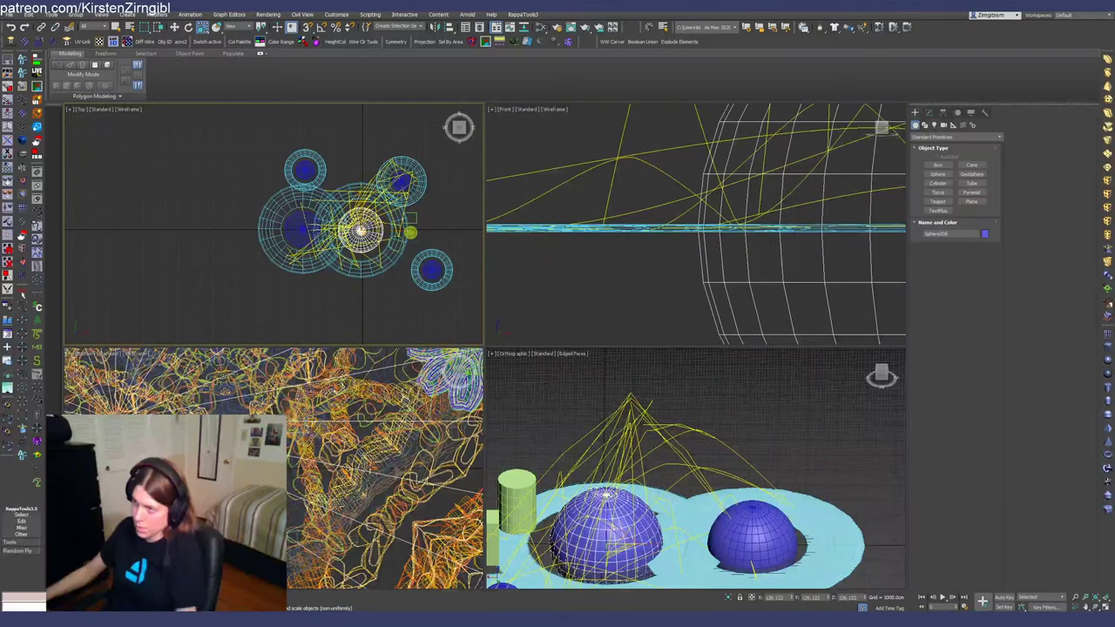
Step: Raise all the spheres well above the ring platforms, and raise the largest sphere over the tower higher still
key("w")
key("ctrl+q")
middle_click(691, 223)
key("z")
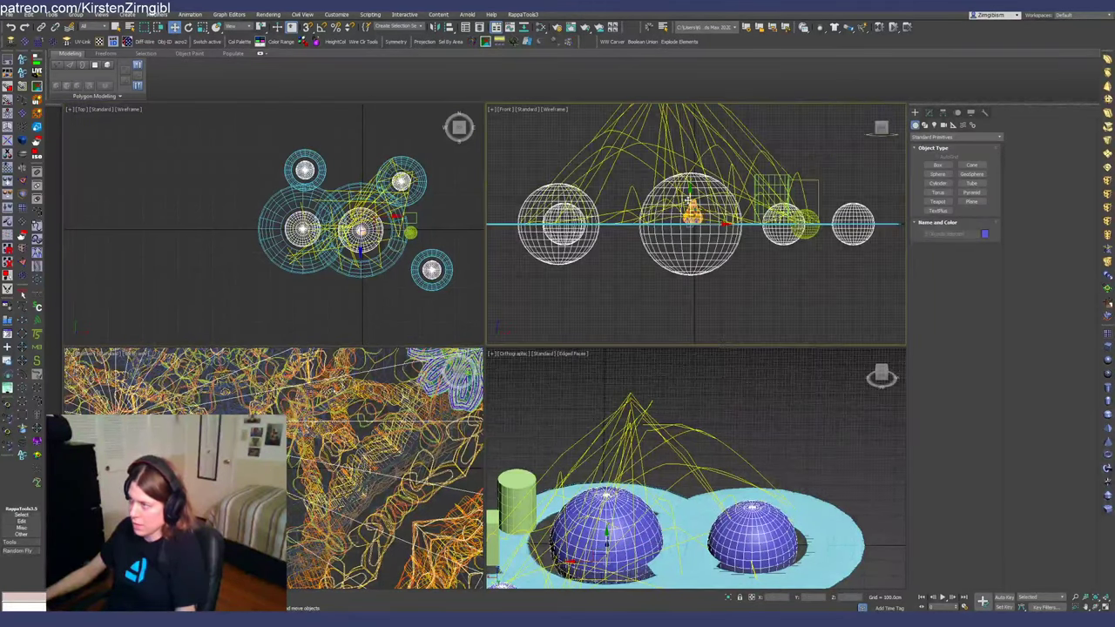
left_click_drag(725, 198, 725, 96)
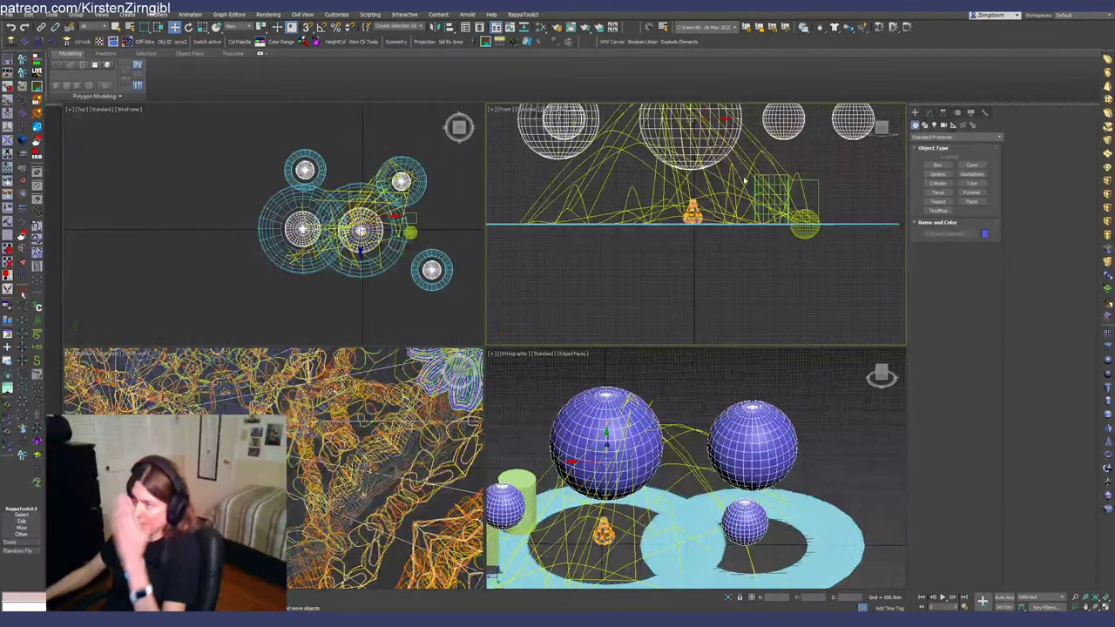
key("z")
left_click(682, 174)
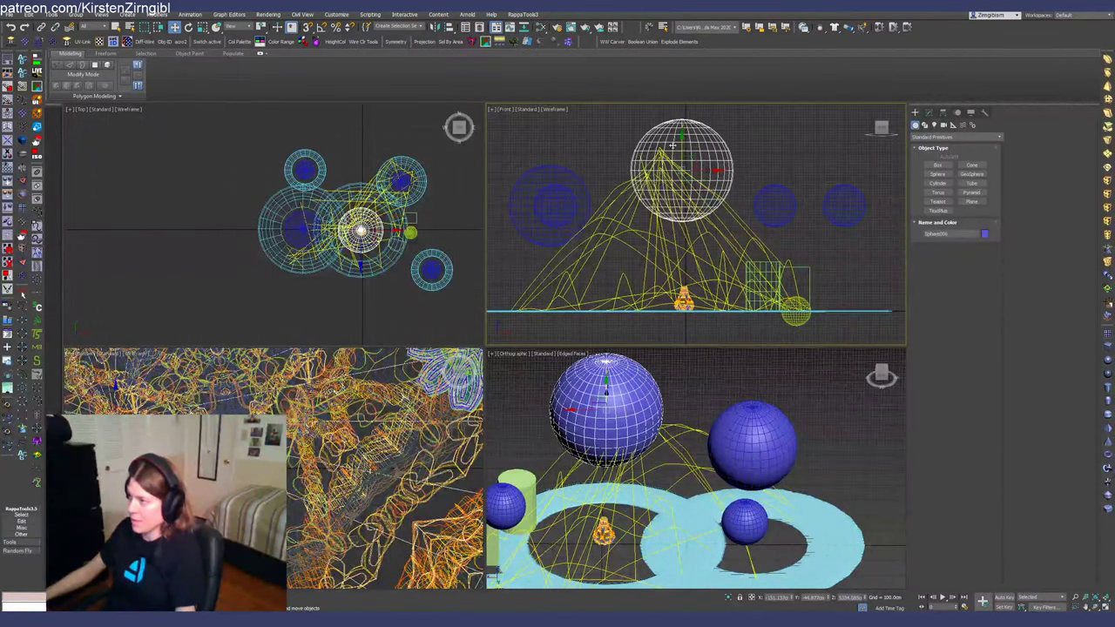
Step: Lower the three small spheres together, leaving the two large spheres out of the selection
left_click(538, 172)
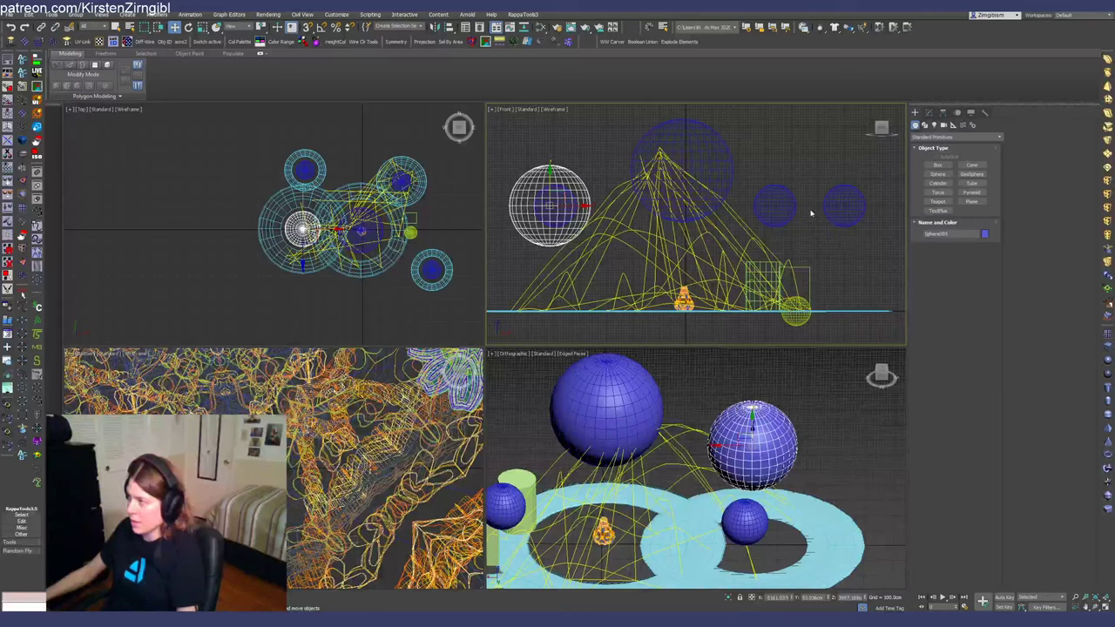
key("ctrl+z")
key("ctrl+z")
left_click(561, 168, "alt")
left_click(686, 142, "alt")
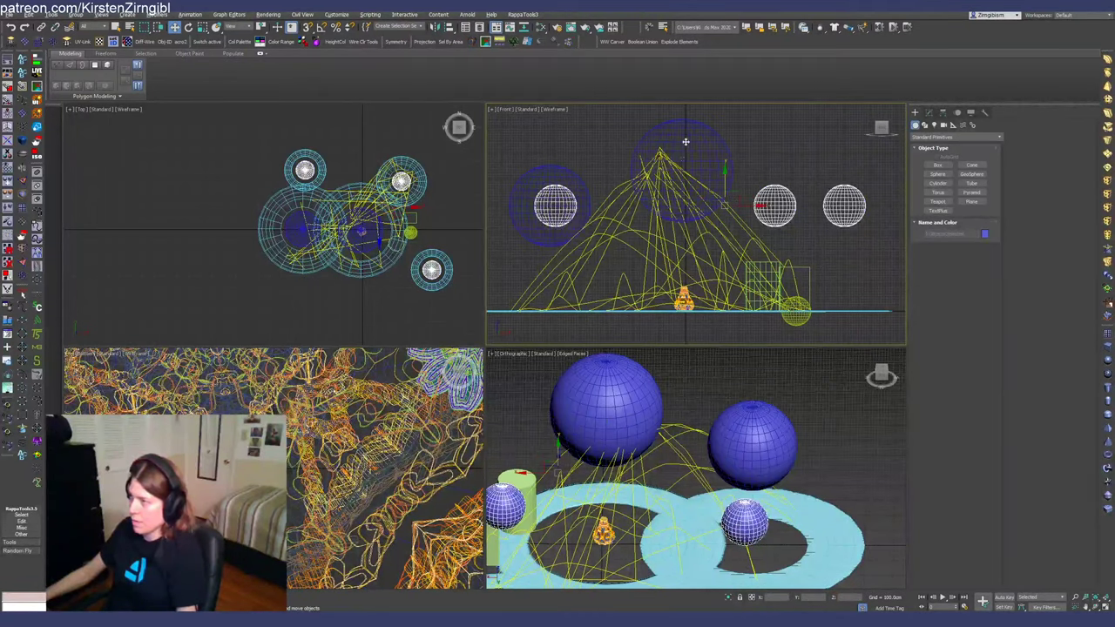
left_click_drag(725, 181, 724, 216)
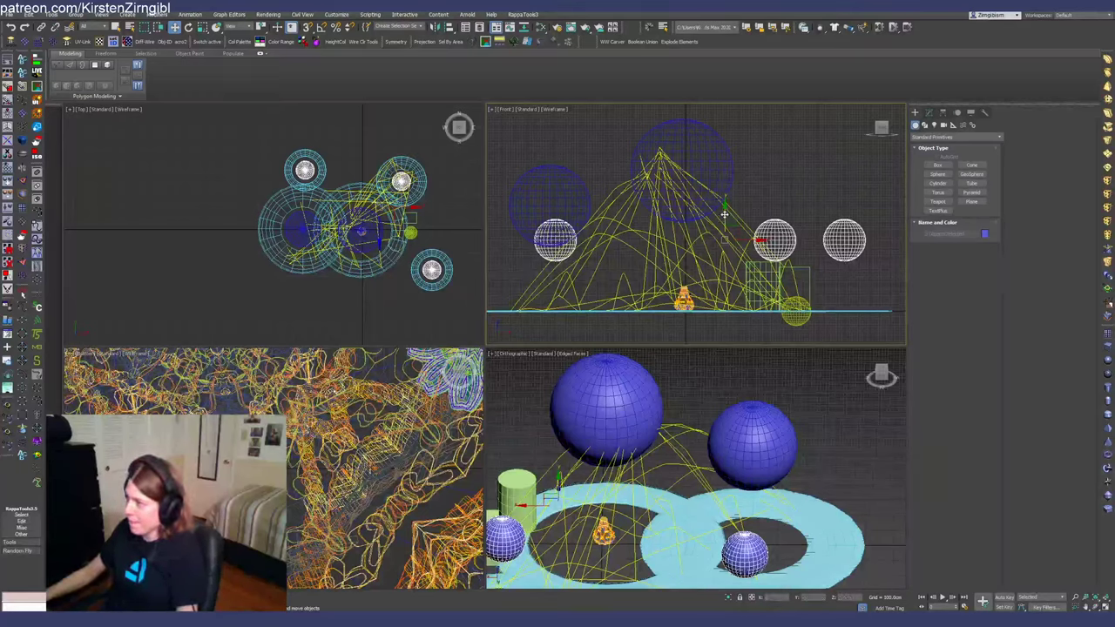
Step: Select all five spheres and attach them into a single editable poly object
left_click(814, 274)
left_click(732, 244)
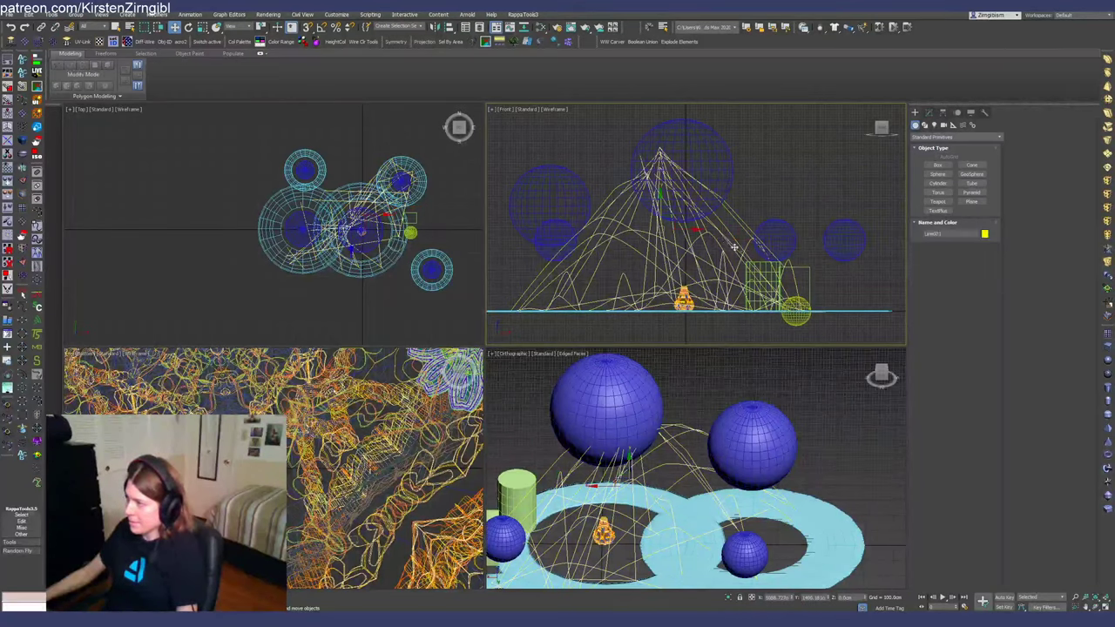
left_click(928, 113)
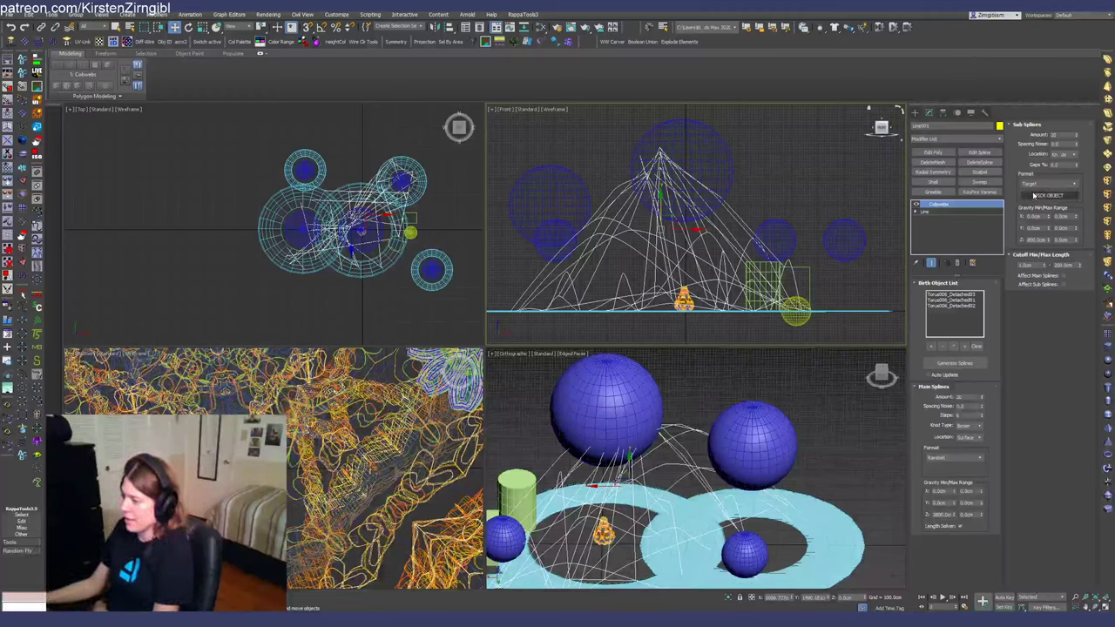
left_click(837, 451)
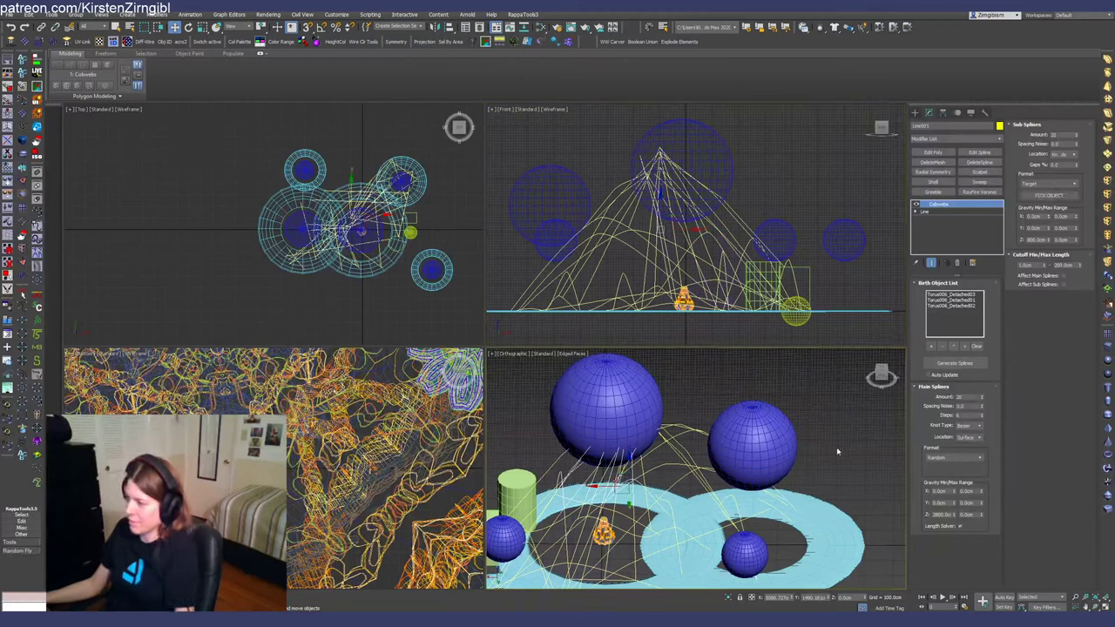
left_click(739, 456)
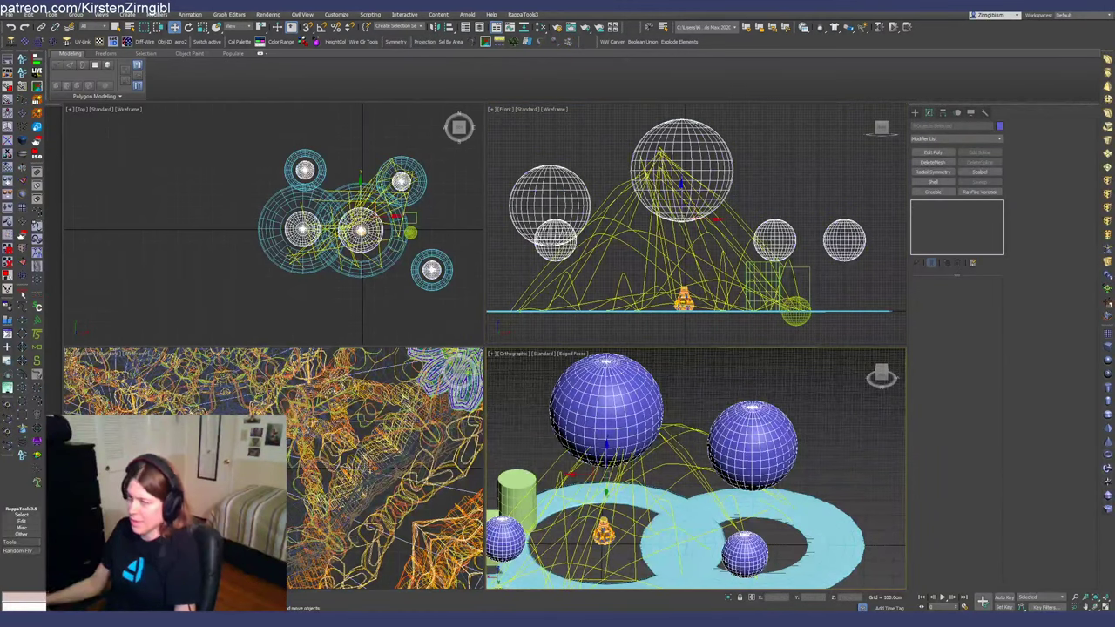
left_click(7, 182)
left_click(143, 406)
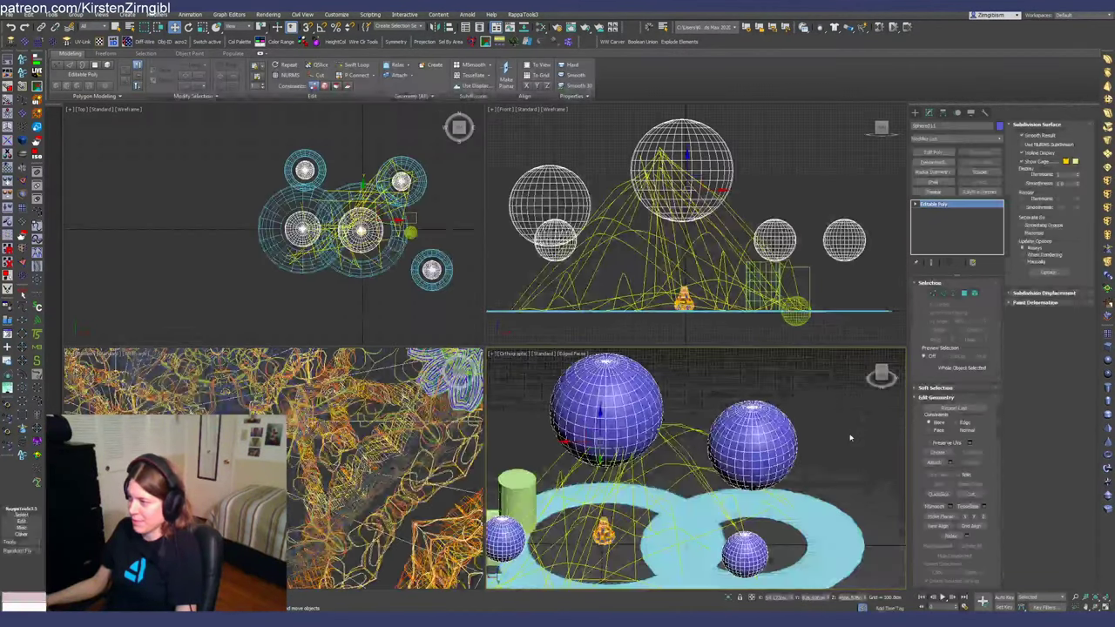
Step: Add the small ring beside the outer large ring and the detached small ring to the wires' Cobwebs birth object list
middle_click_drag(802, 462, 771, 466, "alt")
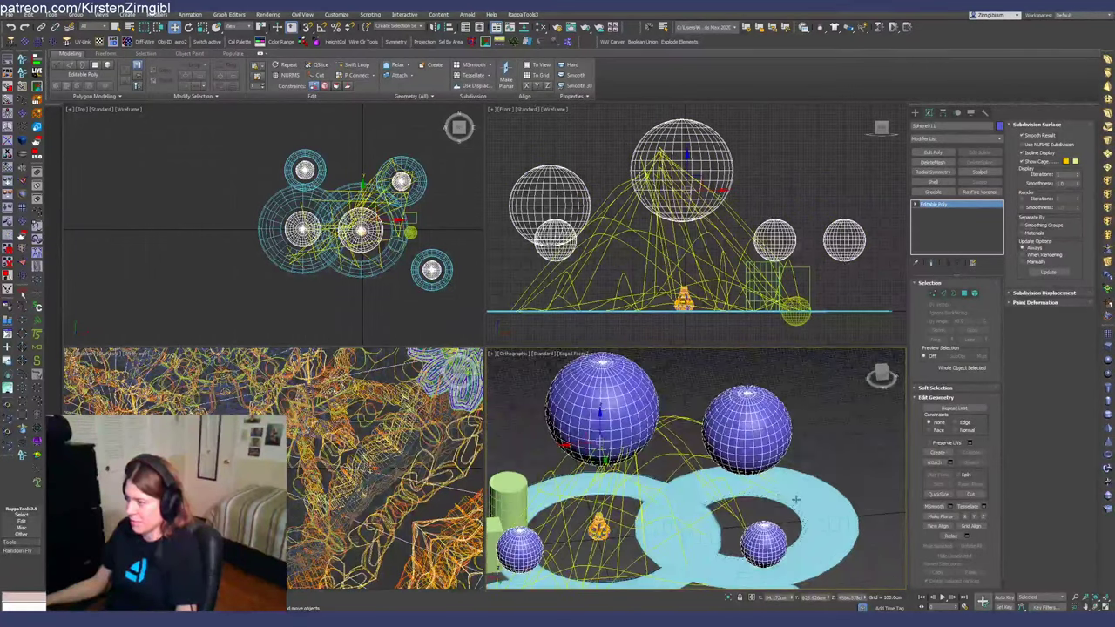
left_click(795, 500)
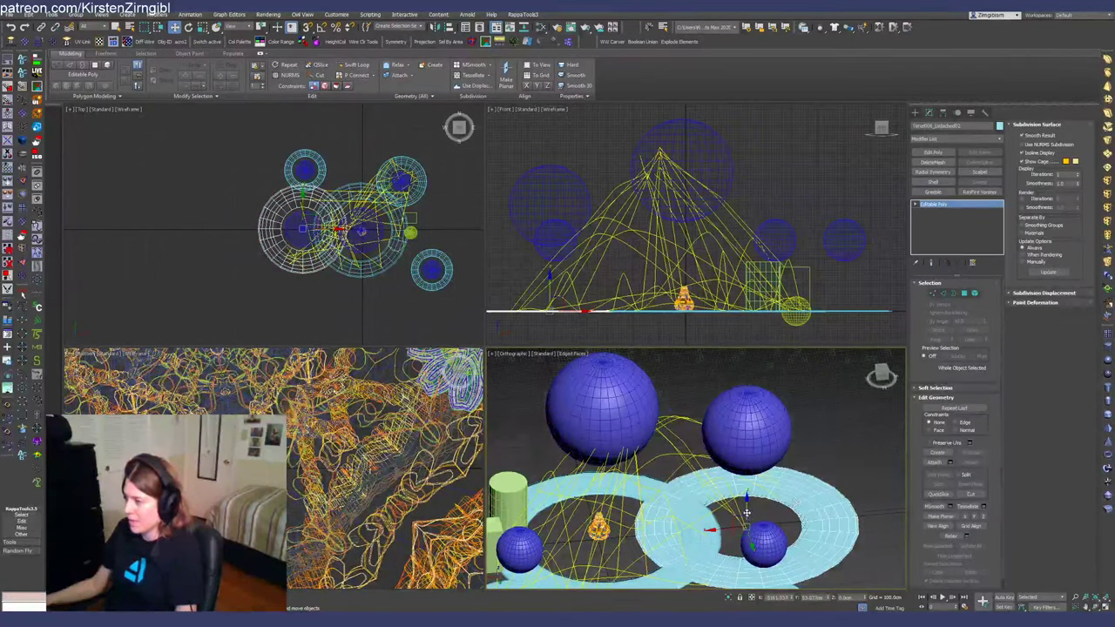
scroll(746, 504, "down", 3)
middle_click_drag(636, 497, 639, 461)
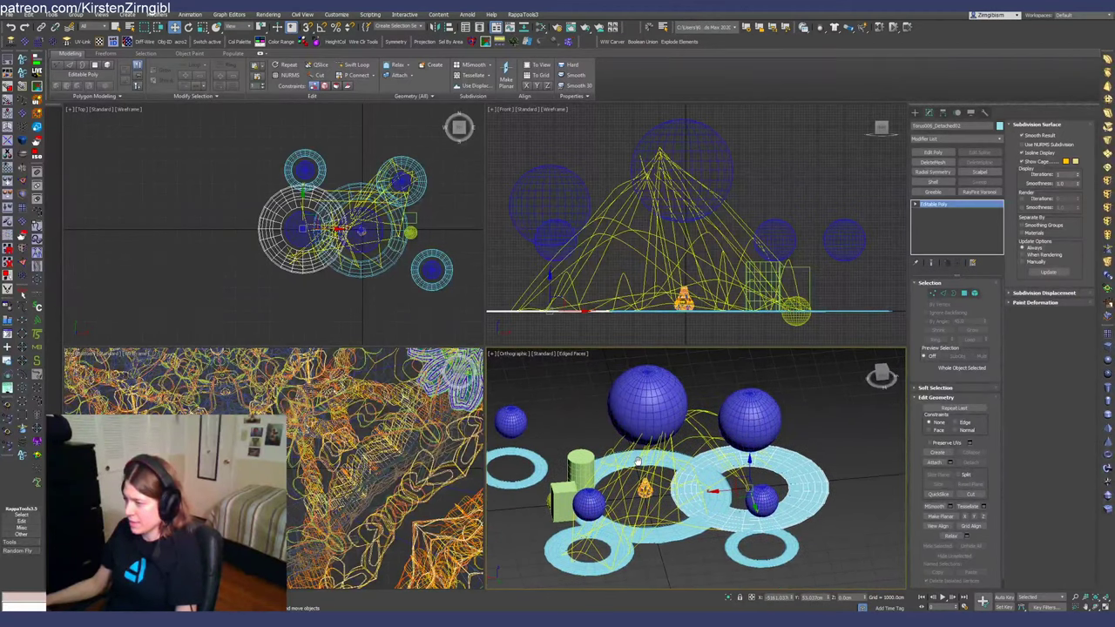
left_click(791, 541)
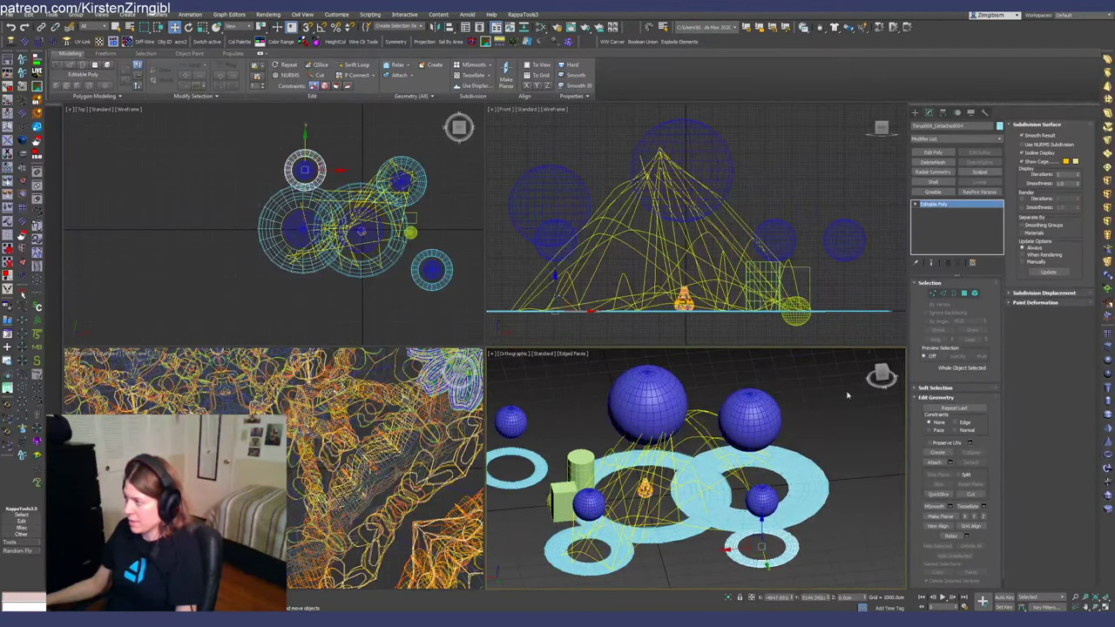
left_click(615, 467)
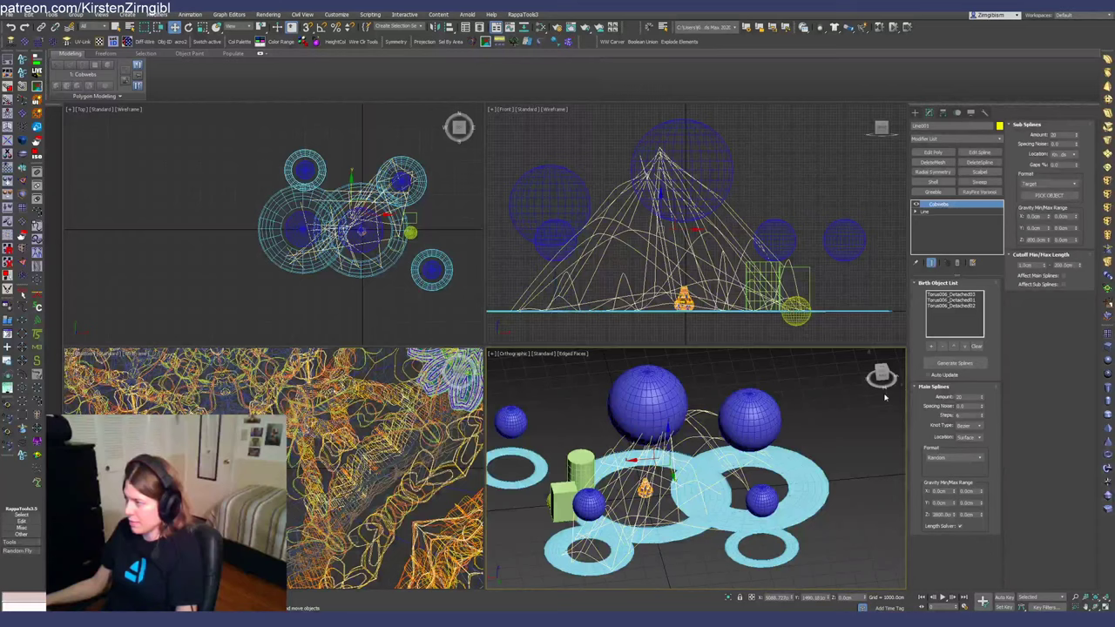
left_click(931, 346)
left_click(795, 548)
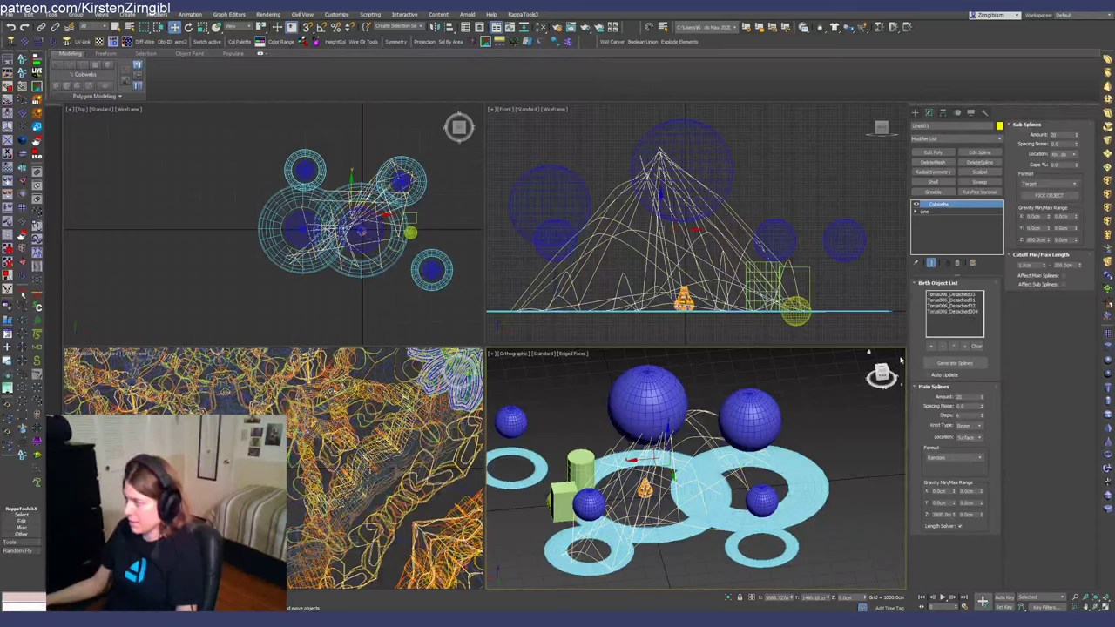
left_click(932, 346)
left_click(541, 469)
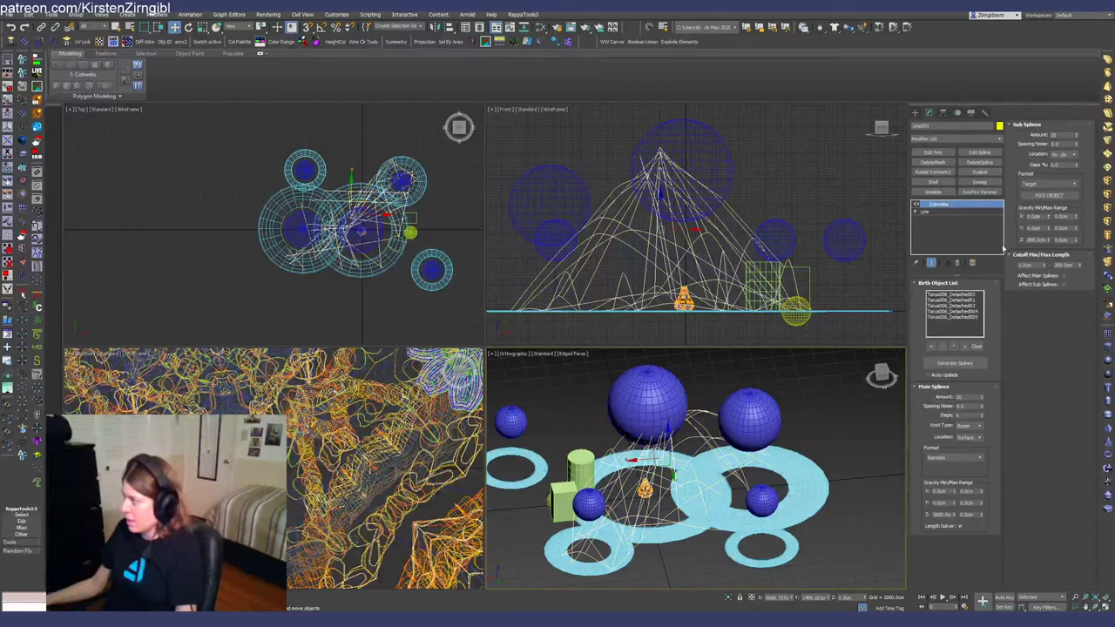
Step: Pick the combined spheres object as the Sub Splines target in the Cobwebs modifier and regenerate the splines
left_click(1031, 196)
left_click(646, 383)
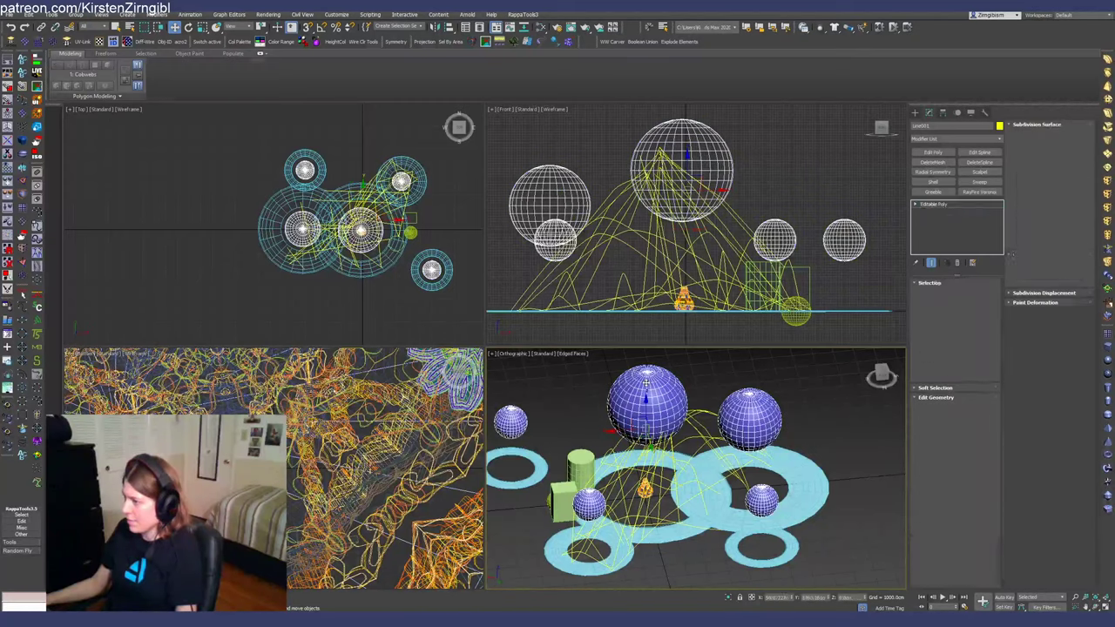
left_click(698, 436)
left_click(1046, 194)
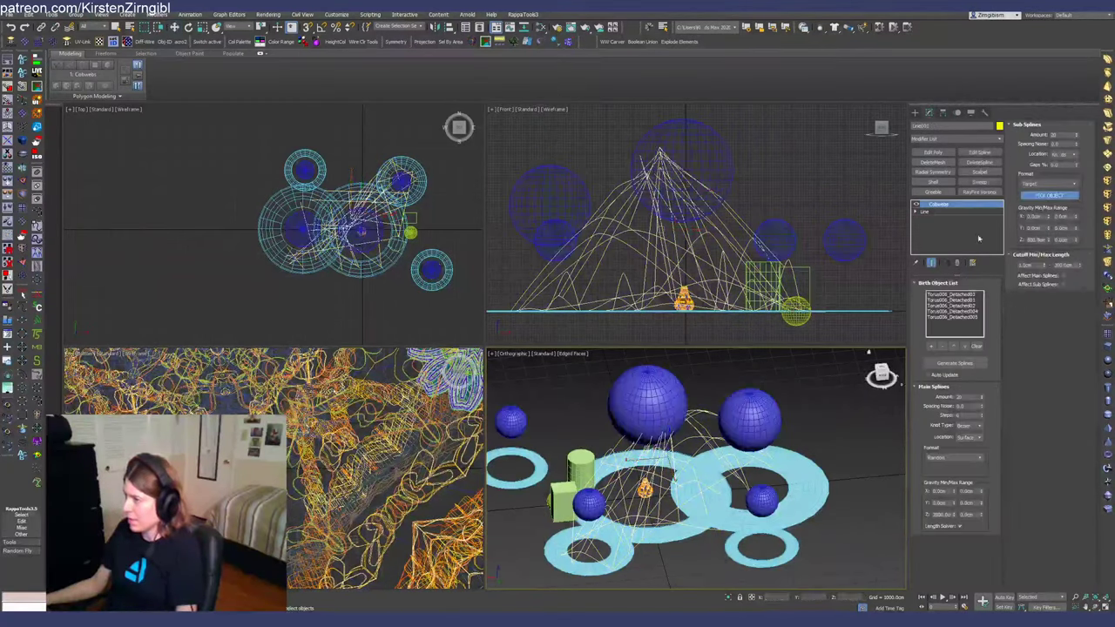
left_click(648, 391)
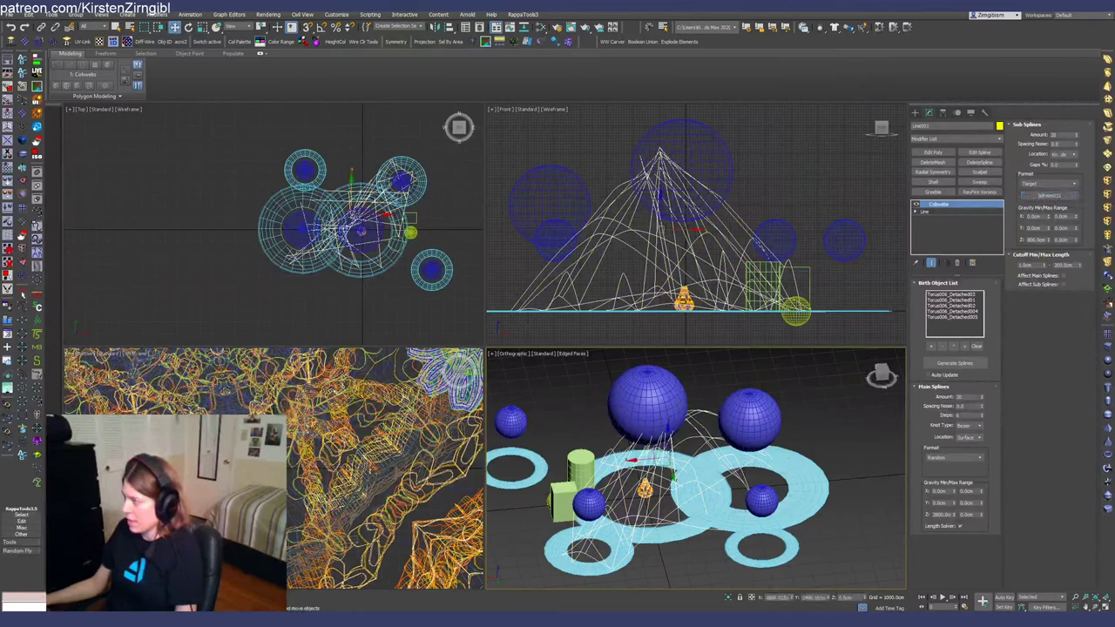
left_click(948, 363)
left_click(943, 369)
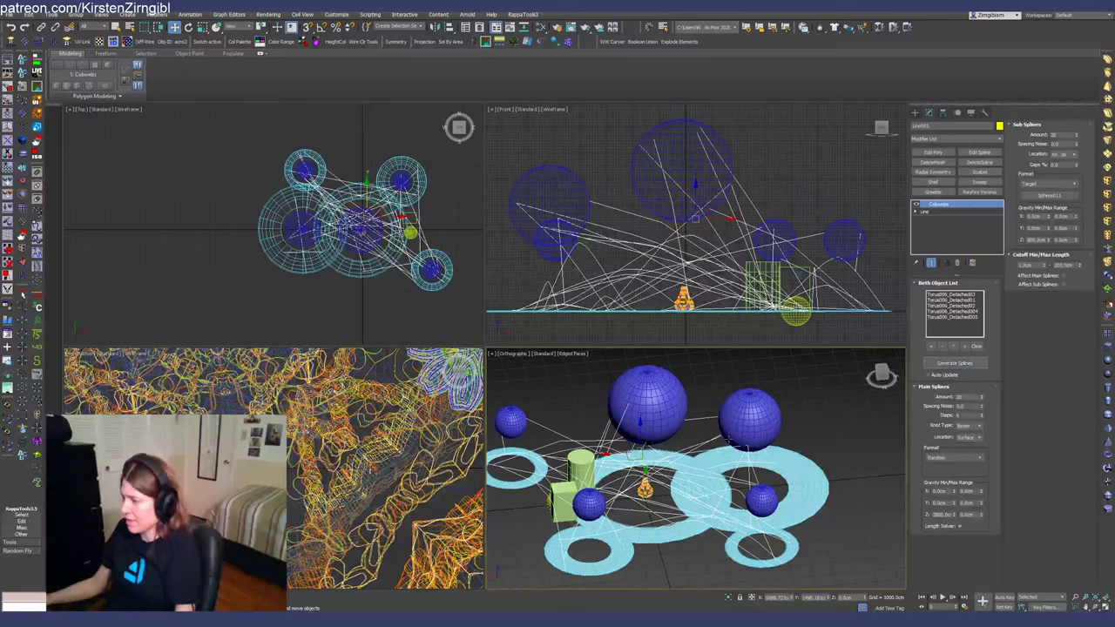
middle_click_drag(615, 478, 917, 459, "alt")
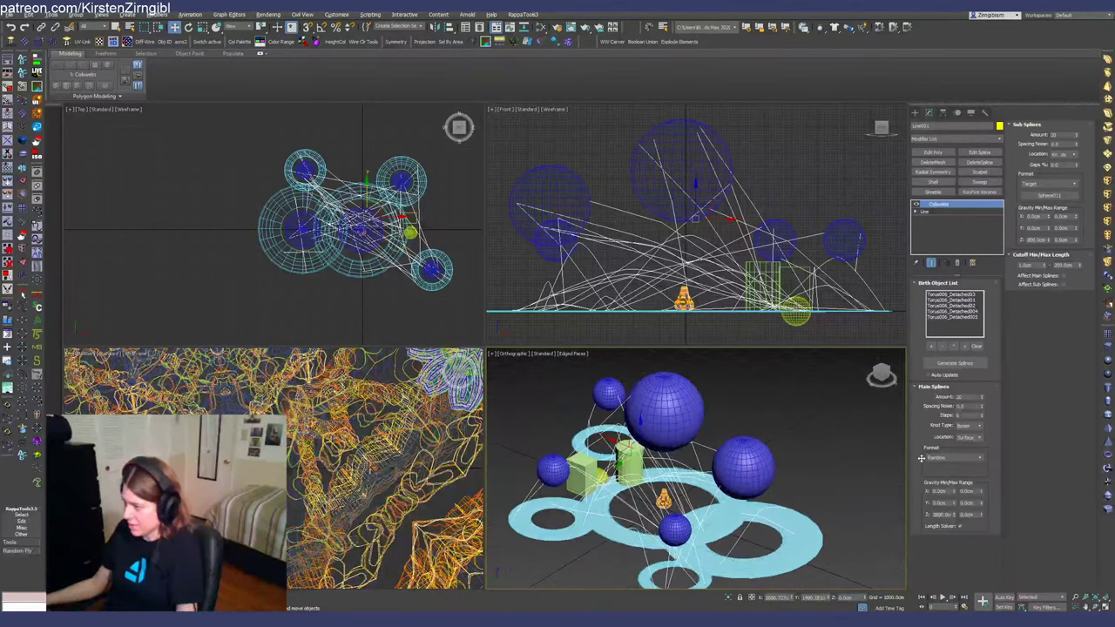
Step: Draw a short, nearly vertical straight line spline in the Top view, in the empty area beside the rings
left_click(916, 113)
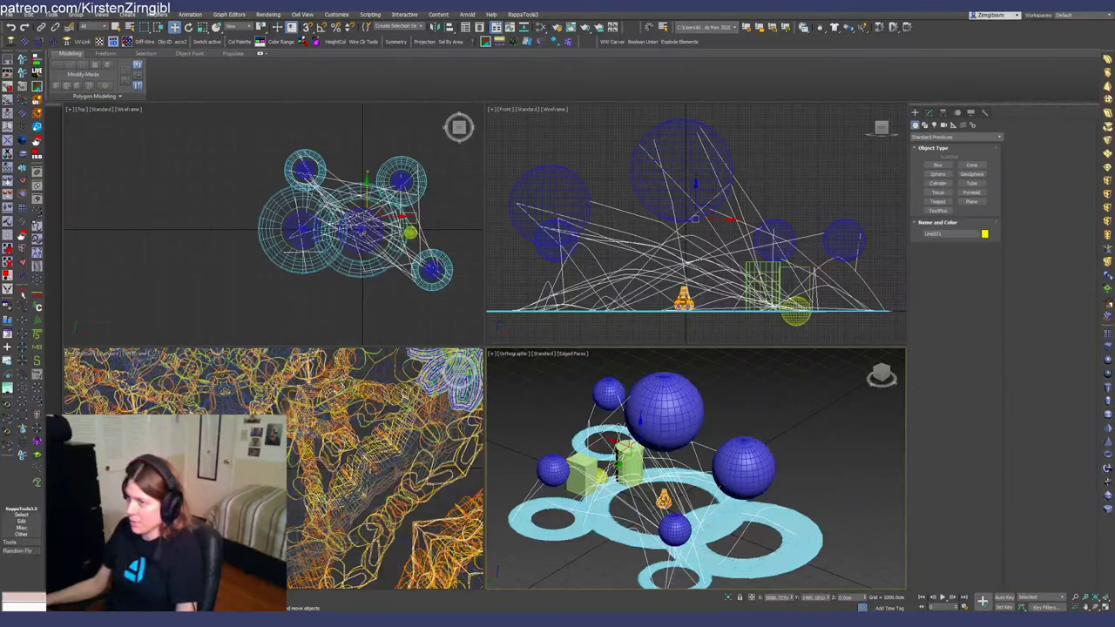
left_click(925, 125)
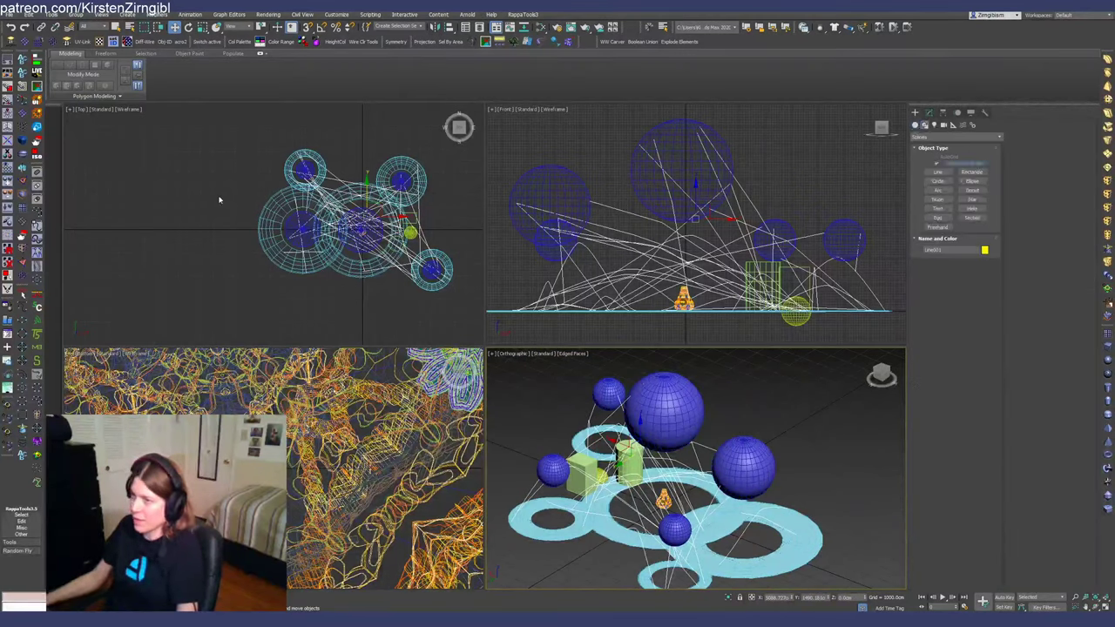
left_click_drag(187, 146, 192, 177)
left_click(938, 171)
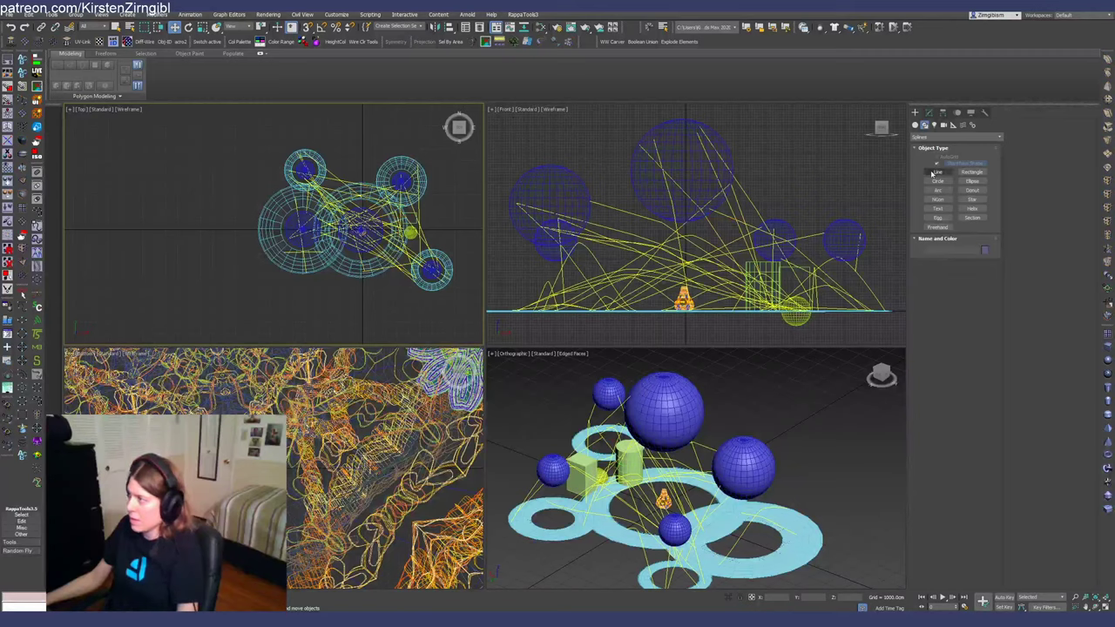
left_click(199, 163)
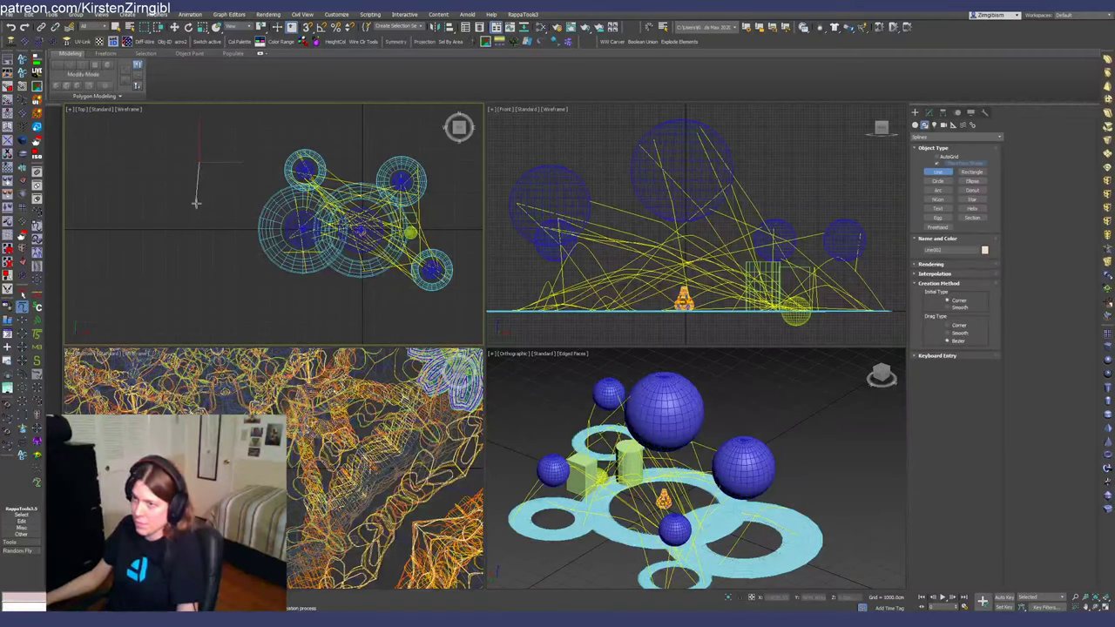
Step: Clone the new line into four independent copies spaced evenly in a row along X
key("w")
left_click_drag(221, 162, 228, 162, "shift")
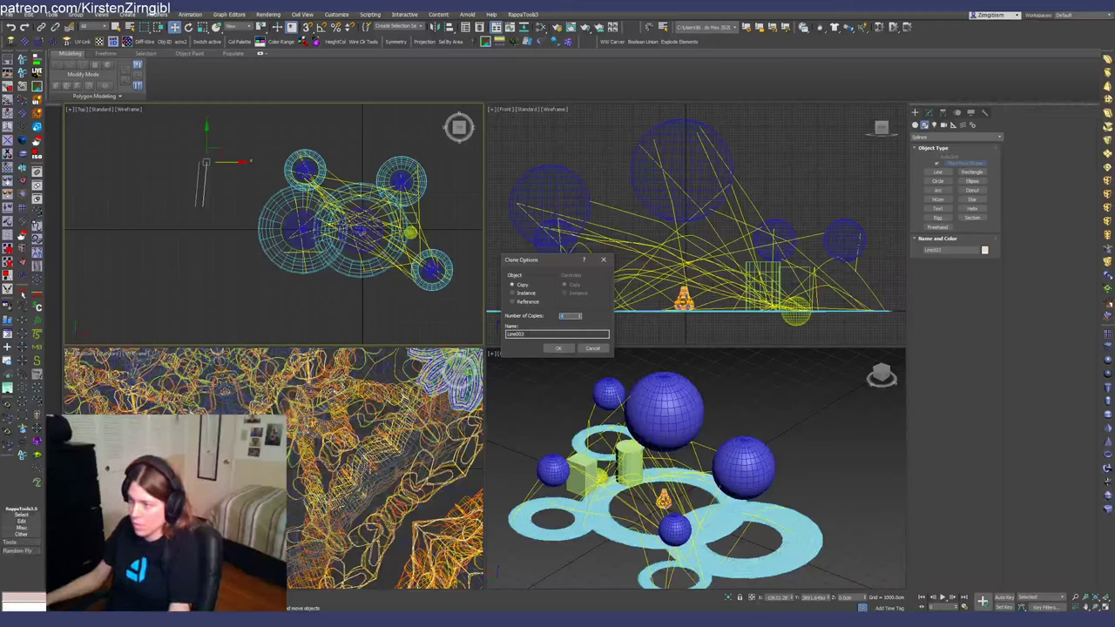
left_click(558, 347)
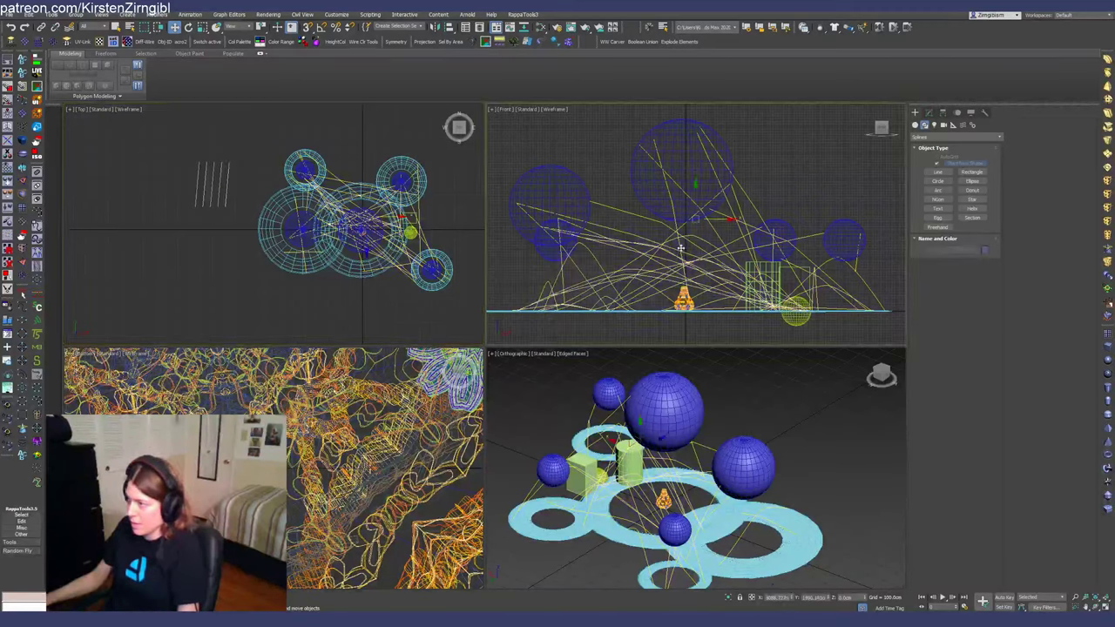
Step: Capture the wires' Cobwebs settings as a screen clip, look at OneNote's UI Troubleshooting page and return to 3ds Max
left_click(681, 248)
left_click(929, 113)
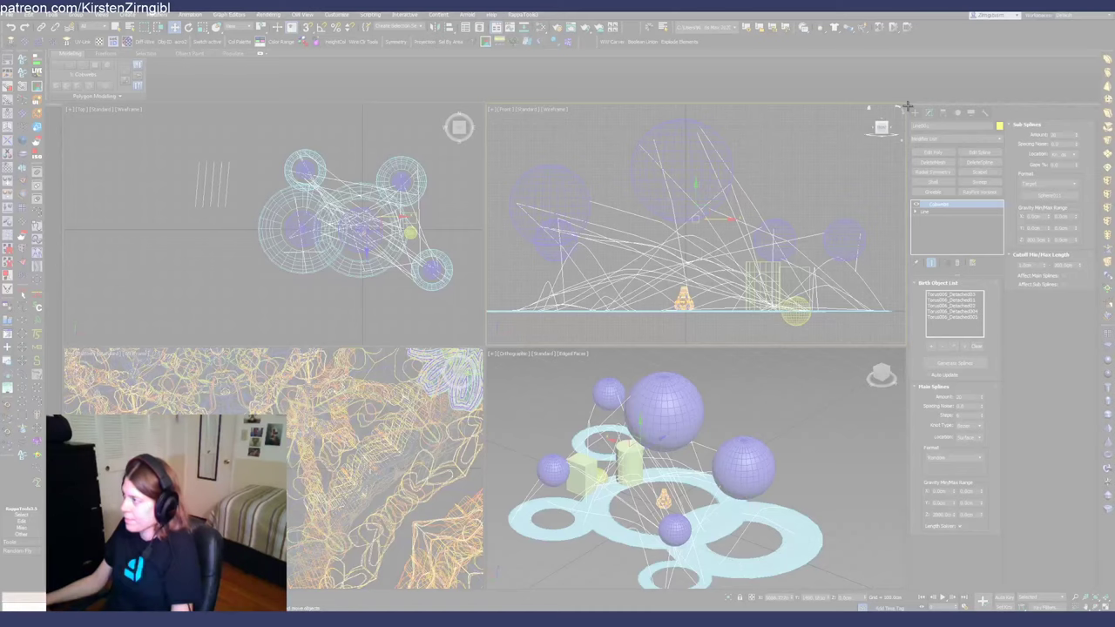
left_click_drag(907, 106, 1097, 539)
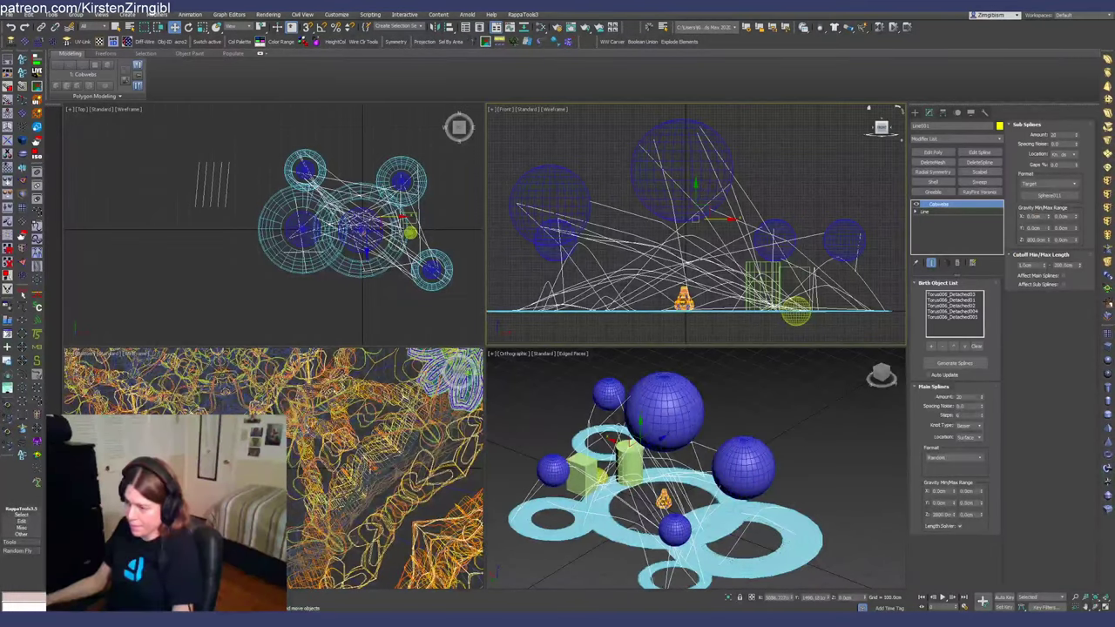
key("alt+Tab")
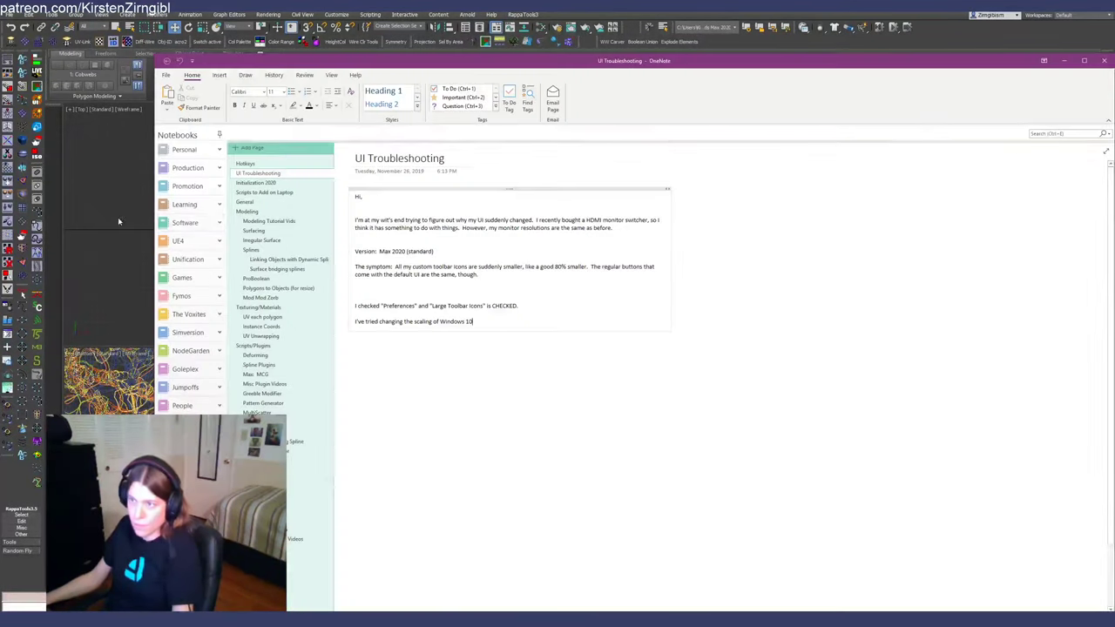
left_click(1084, 61)
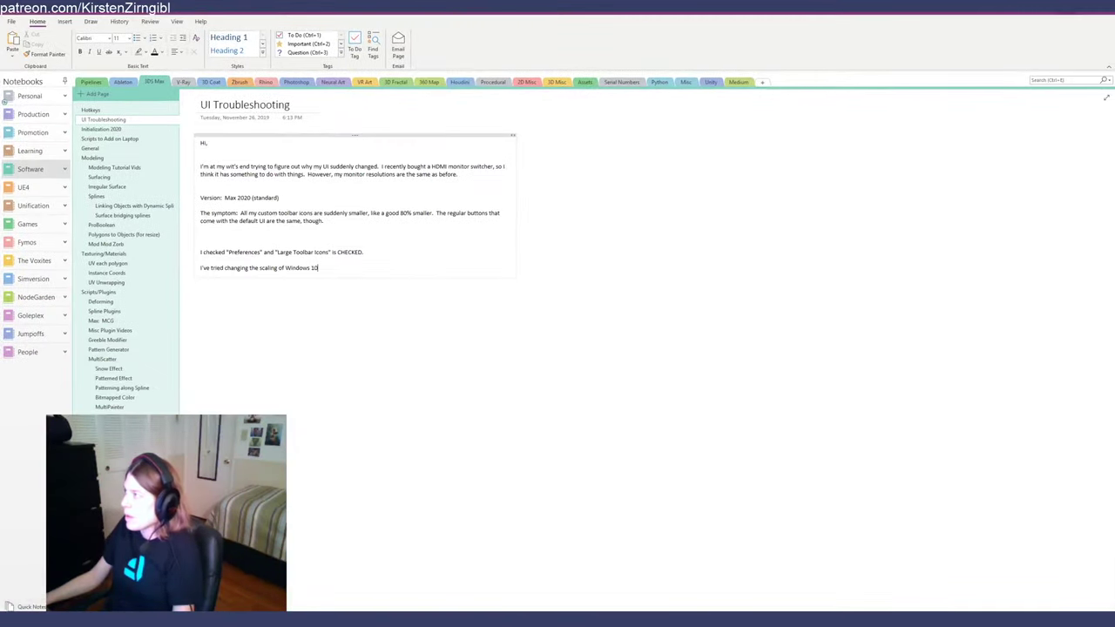
left_click(1084, 7)
key("alt+Tab")
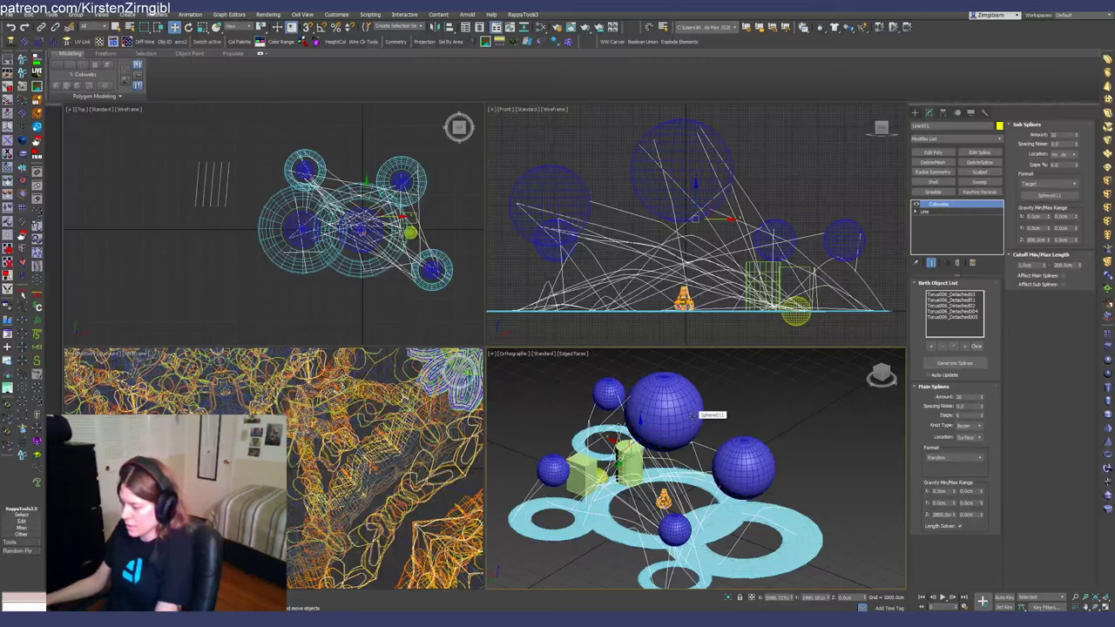
Step: Delete the existing Cobwebs wires object strung between the rings and spheres
key("Delete")
left_click(546, 468)
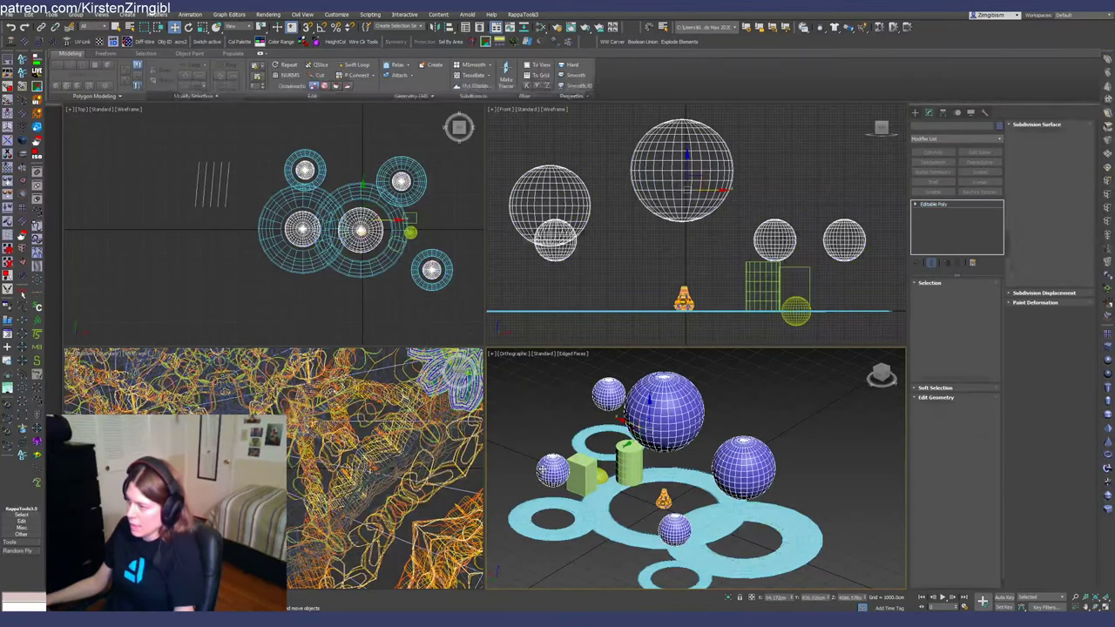
left_click(578, 510)
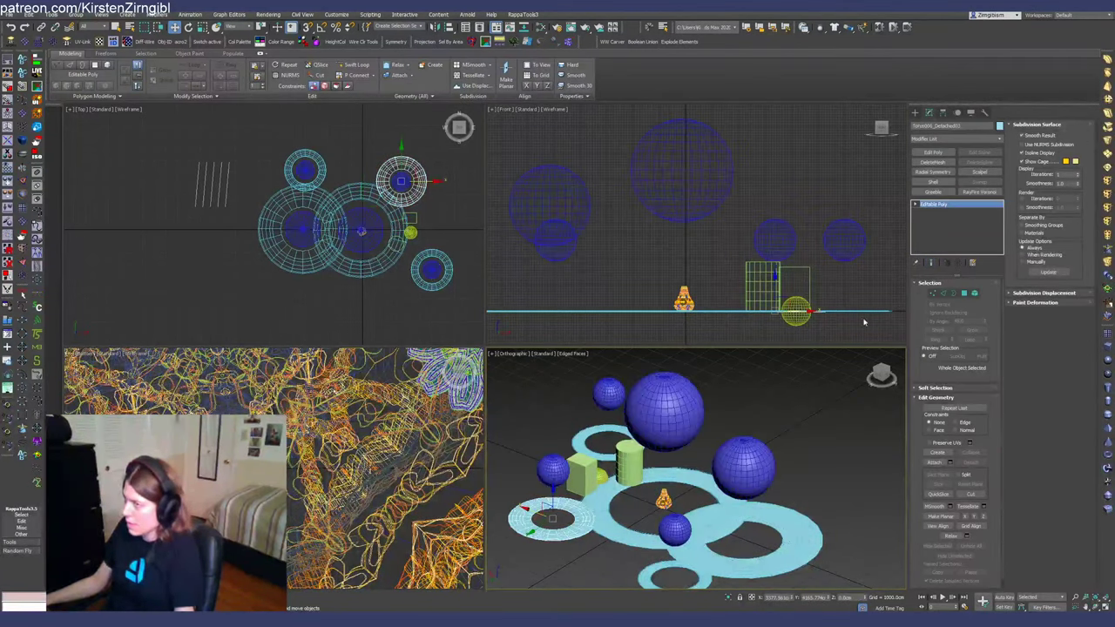
Step: Apply Cobwebs to the first spare line, add the outer large ring as birth object and set the Main Splines minimum Z gravity to 2800 cm
left_click(201, 181)
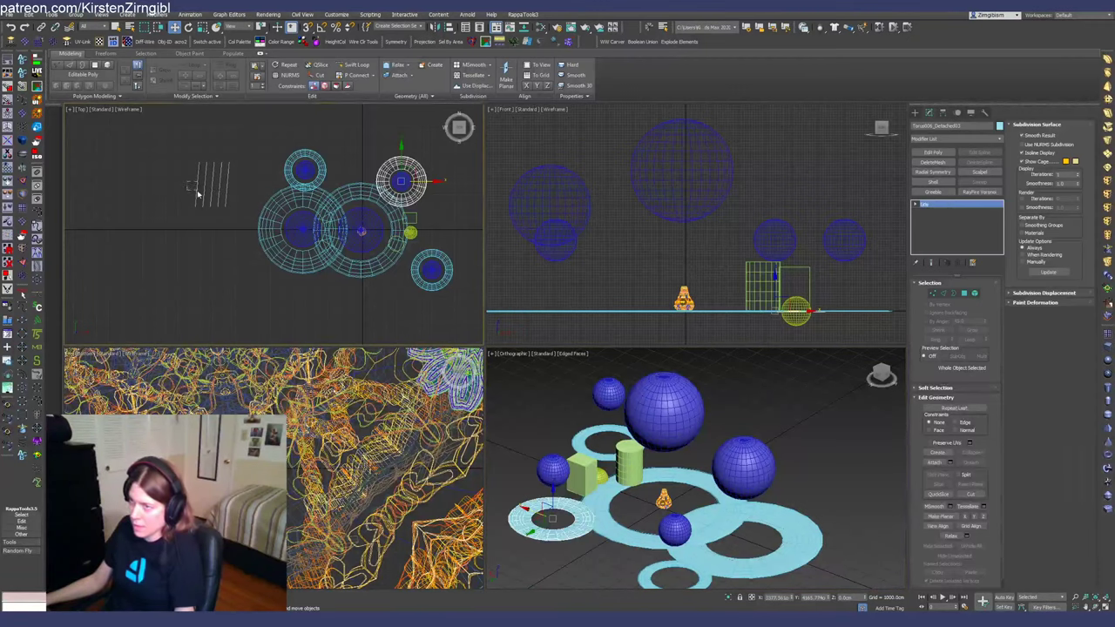
left_click(1001, 142)
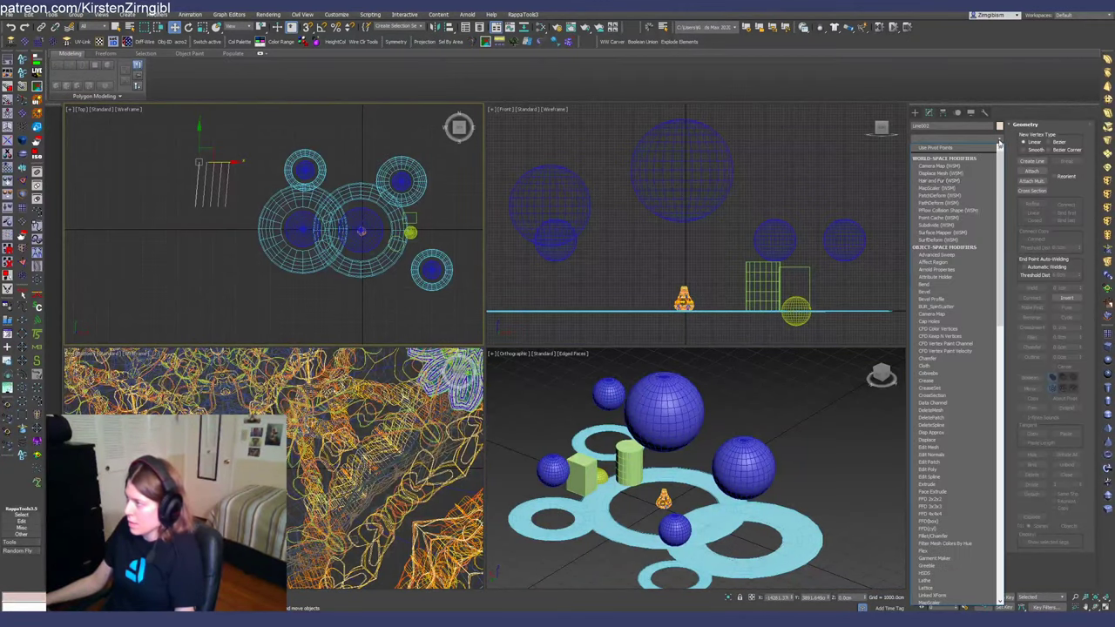
left_click(944, 373)
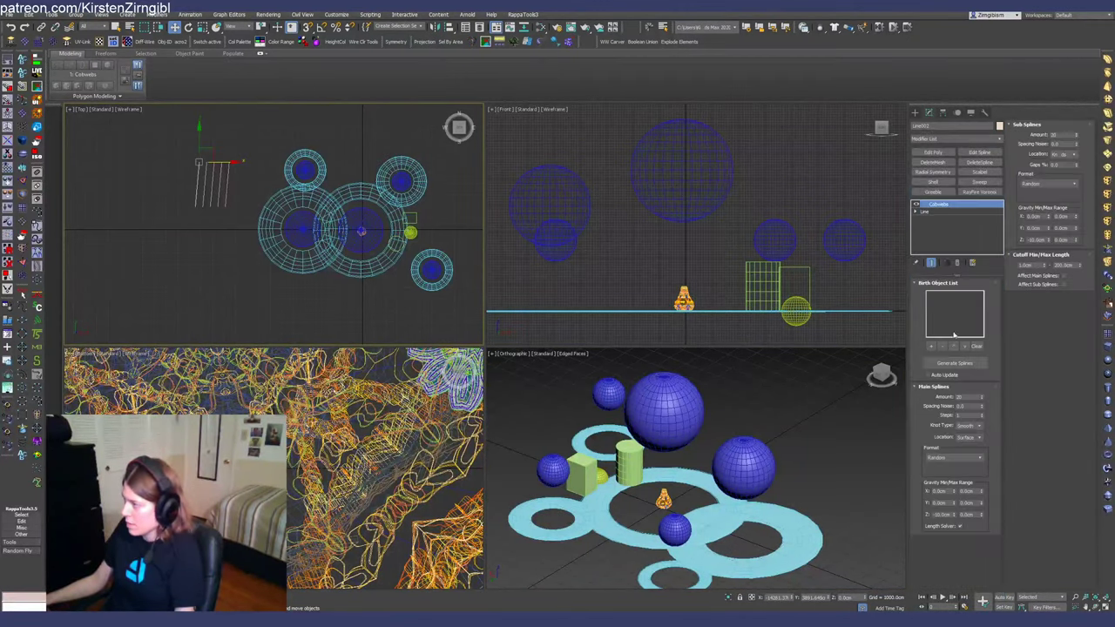
left_click(932, 346)
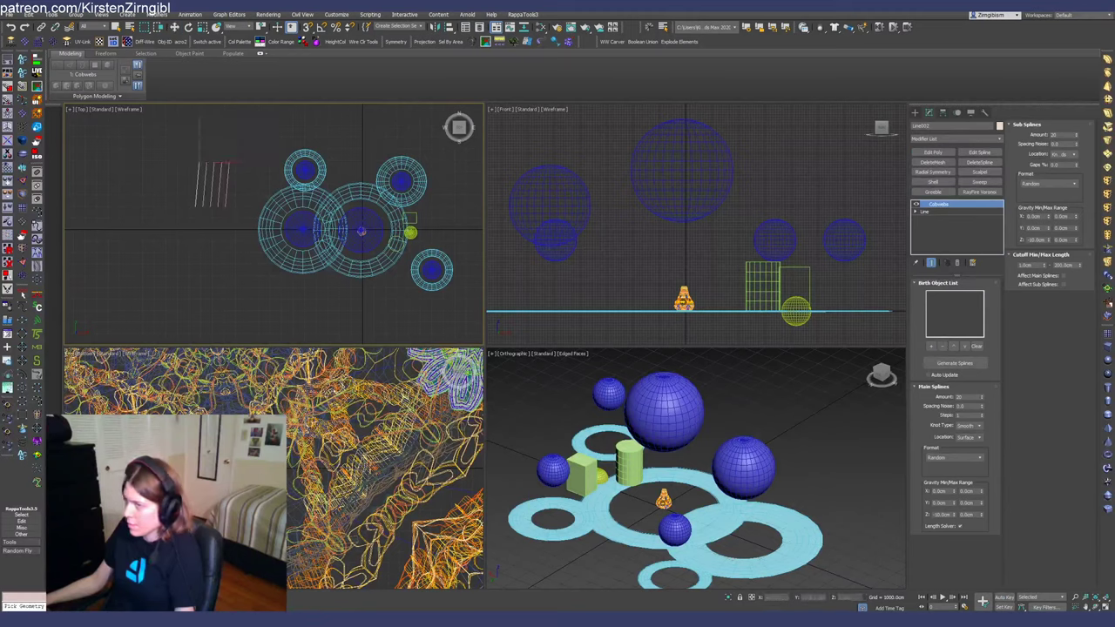
left_click(266, 204)
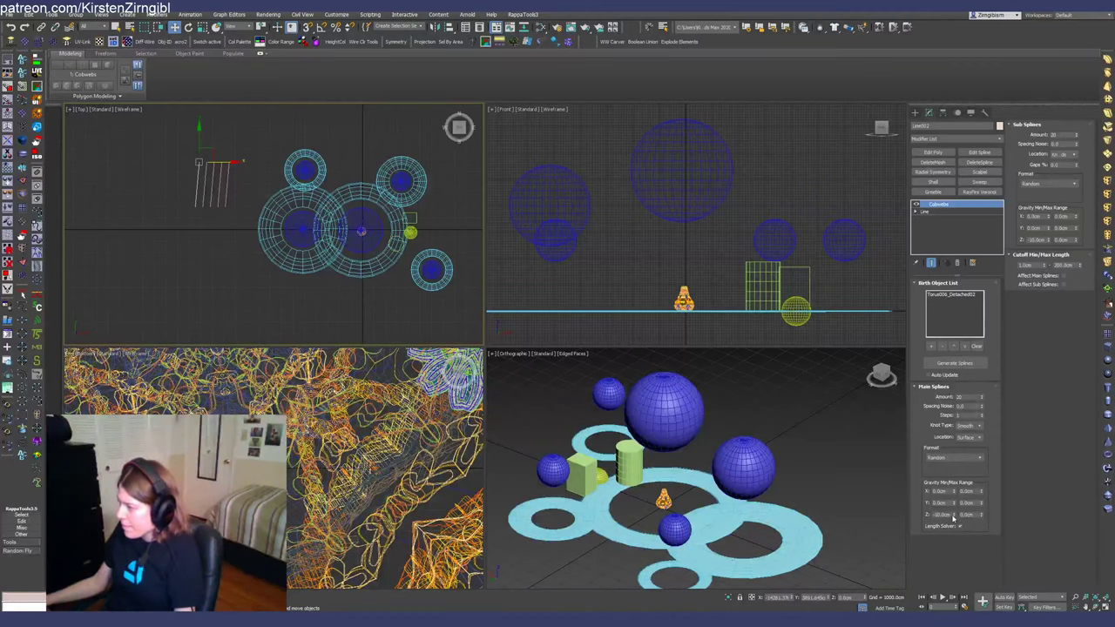
left_click_drag(949, 514, 870, 510)
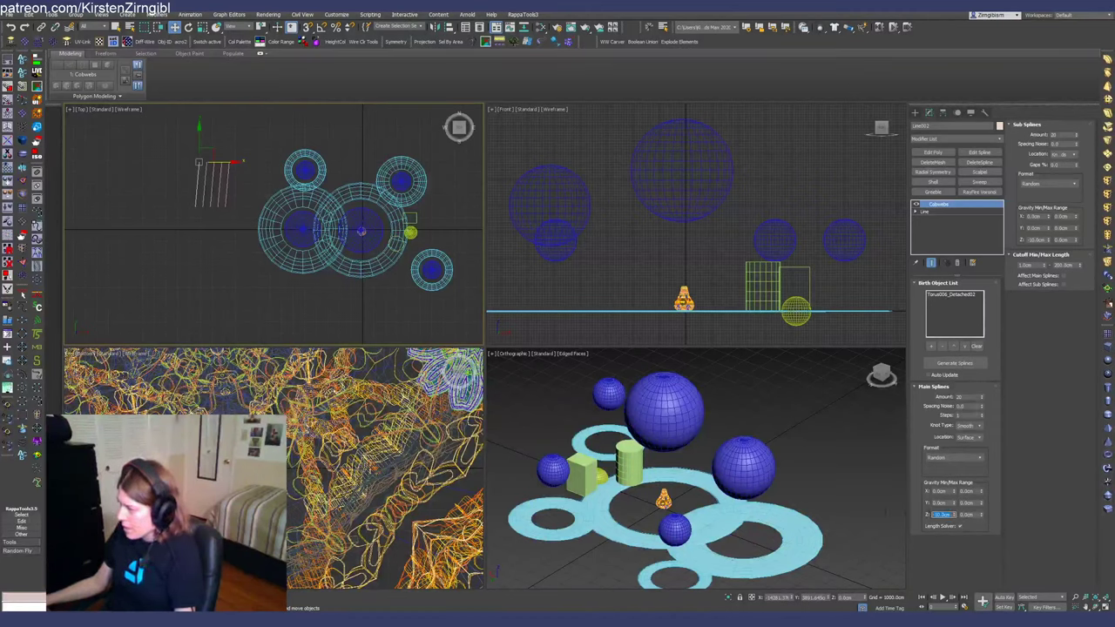
type("-50")
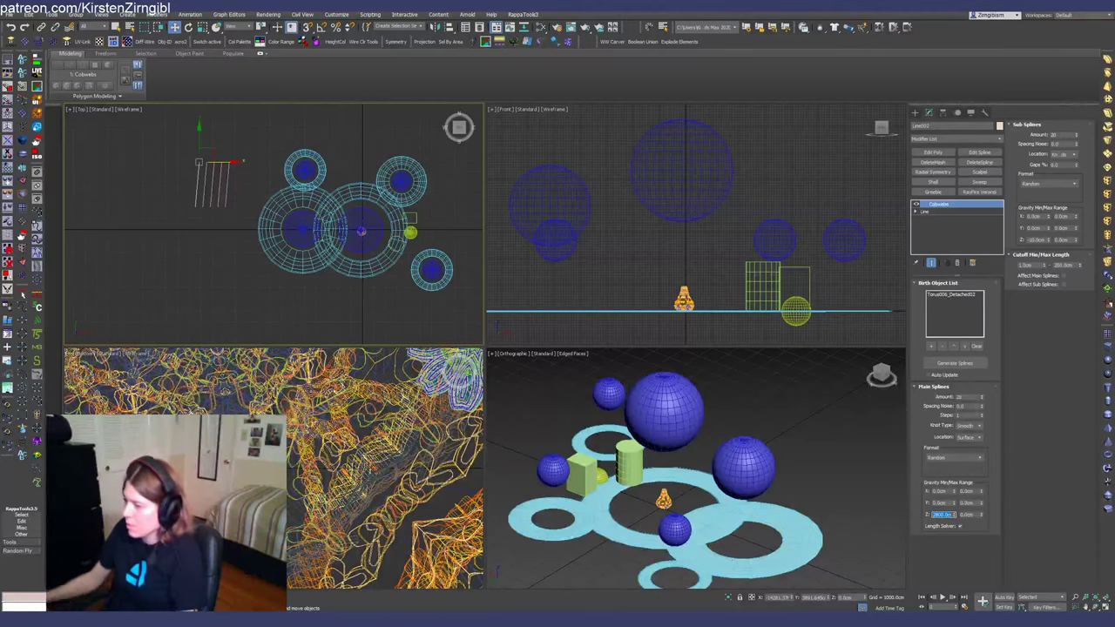
key("alt+Tab")
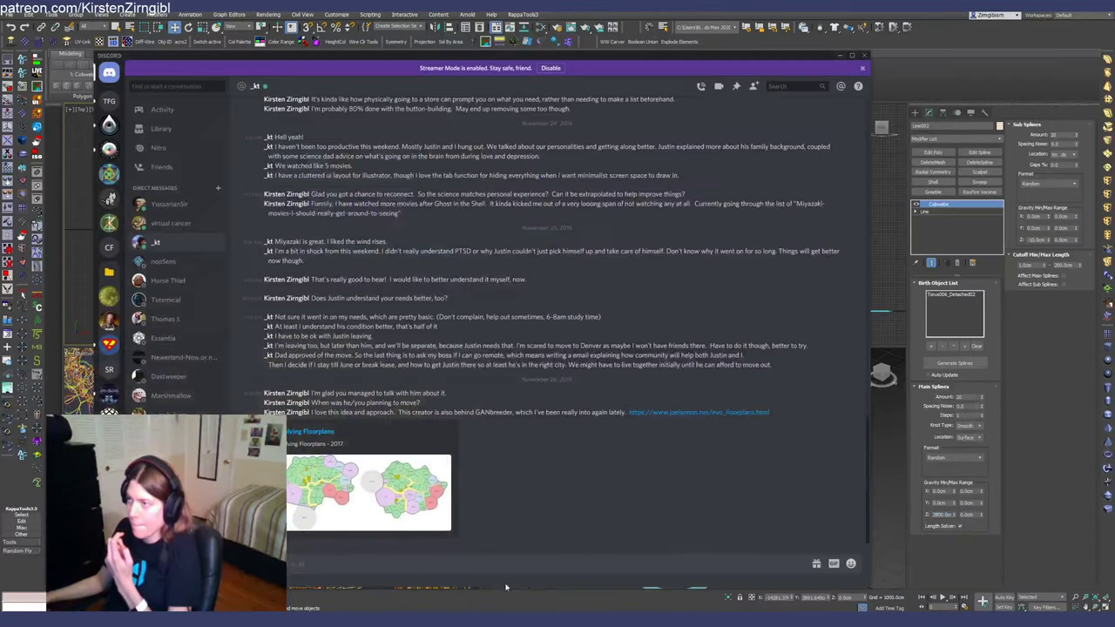
left_click_drag(686, 63, 0, 84)
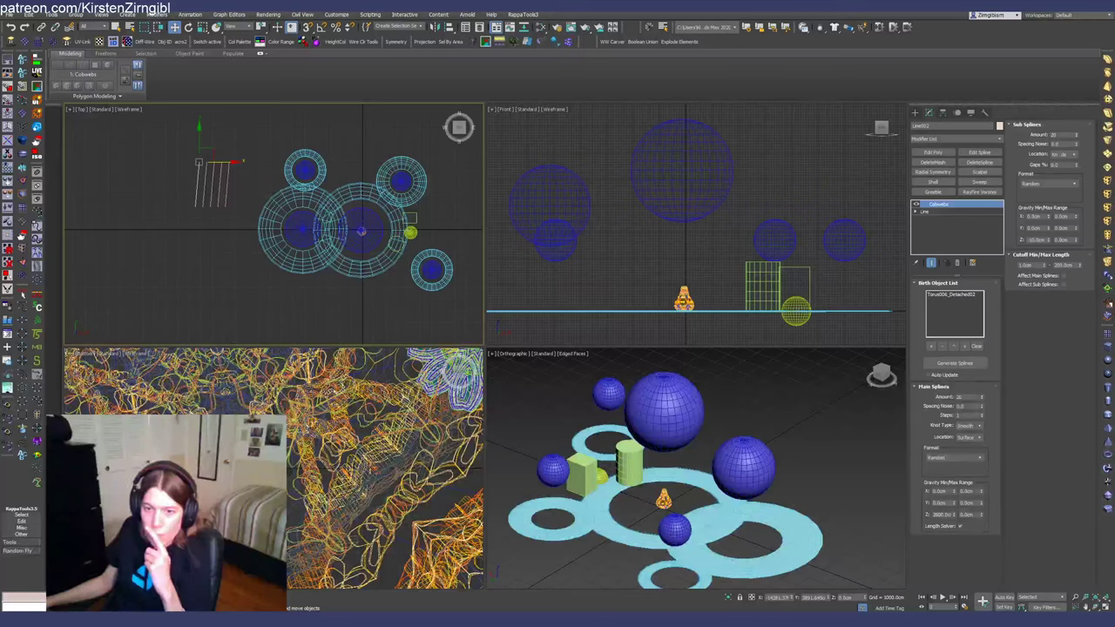
left_click(676, 468)
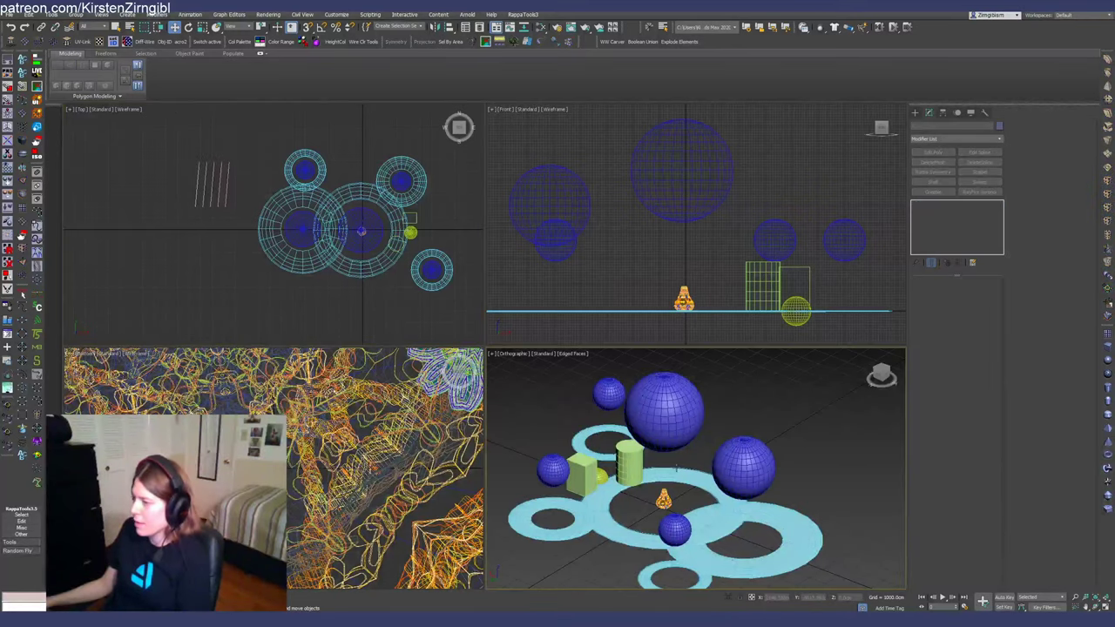
left_click(676, 471)
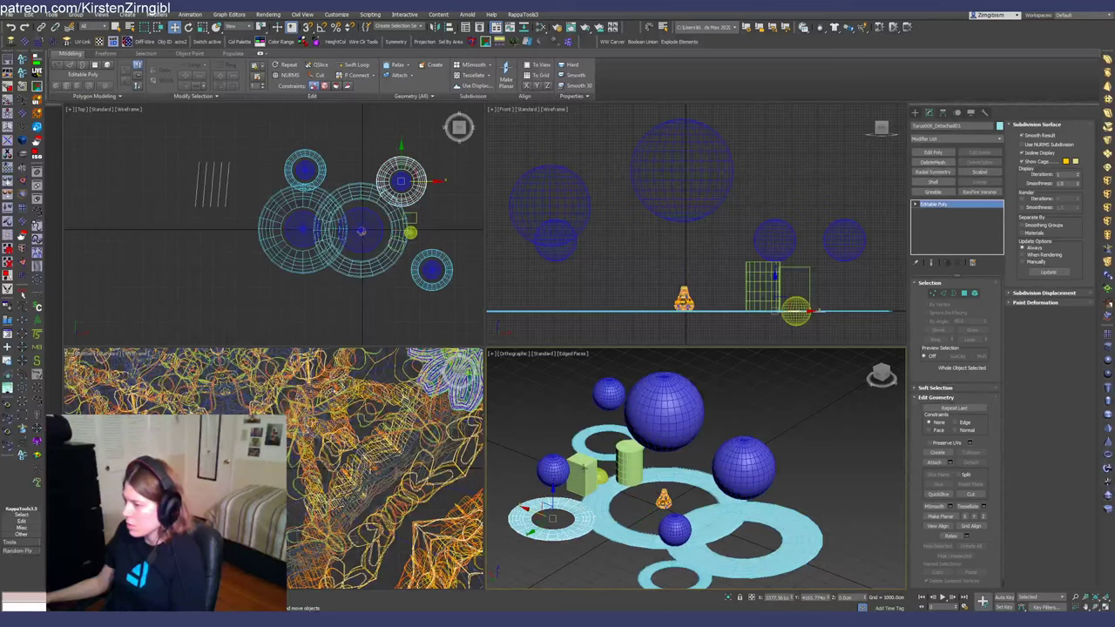
left_click(579, 445)
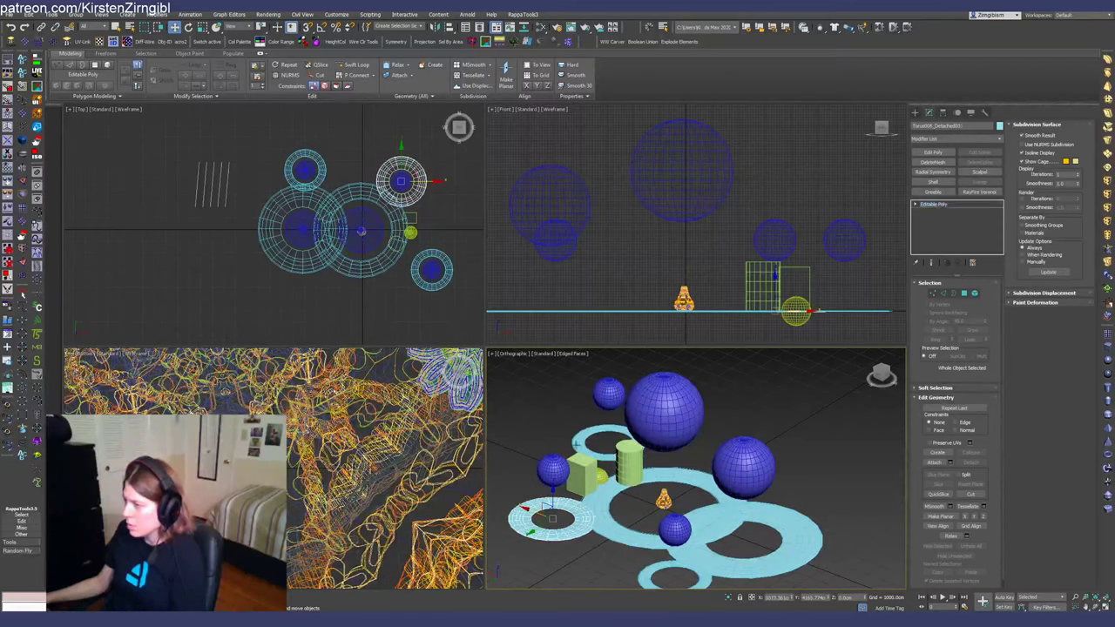
left_click(809, 533)
left_click(673, 576)
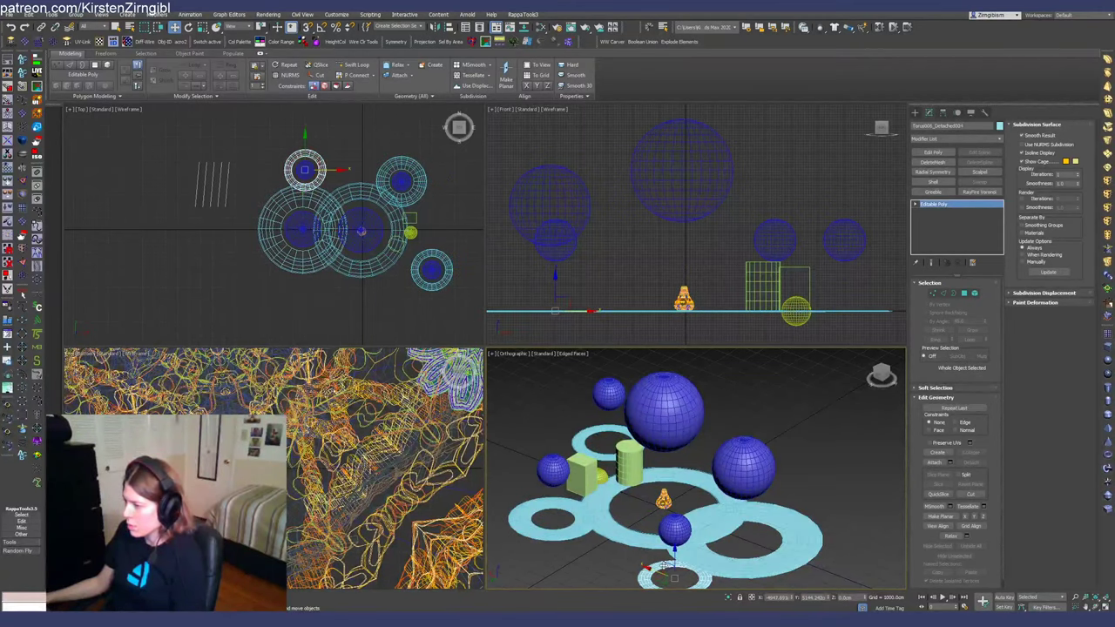
Step: Set the first line's Cobwebs Sub Splines format to Target and pick the combined spheres object as the target
left_click(198, 187)
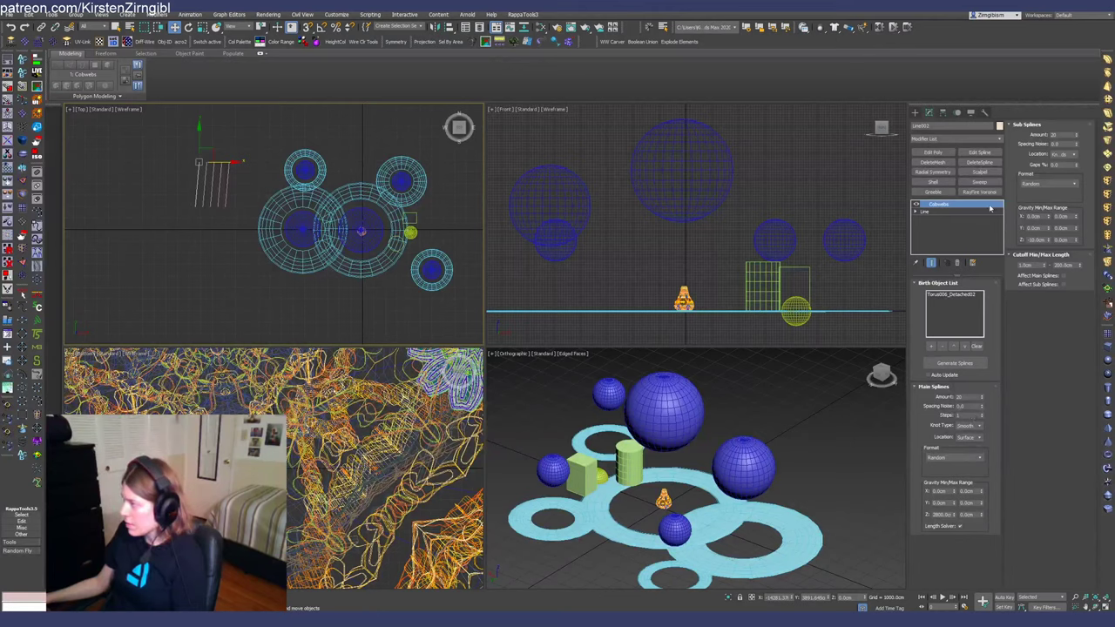
left_click(1042, 185)
left_click(1042, 200)
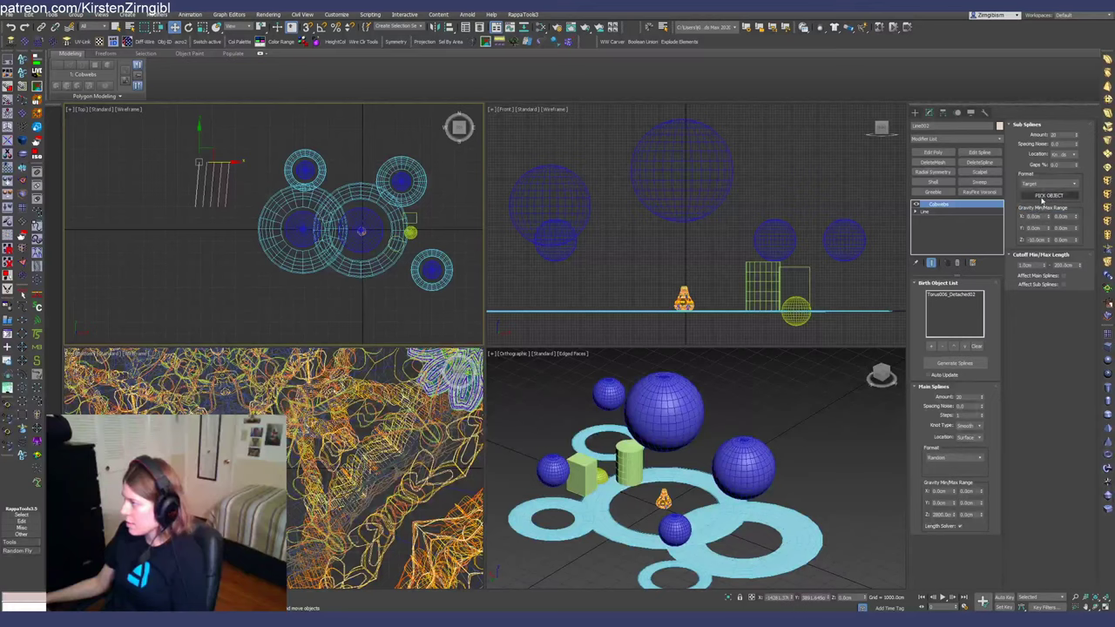
left_click(1043, 197)
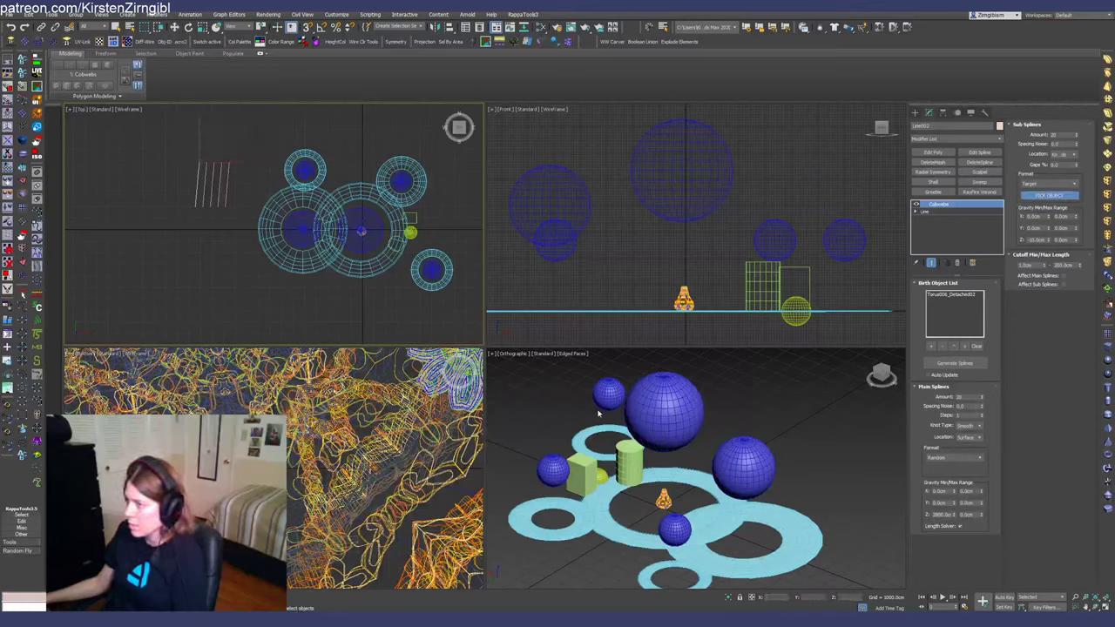
left_click(675, 383)
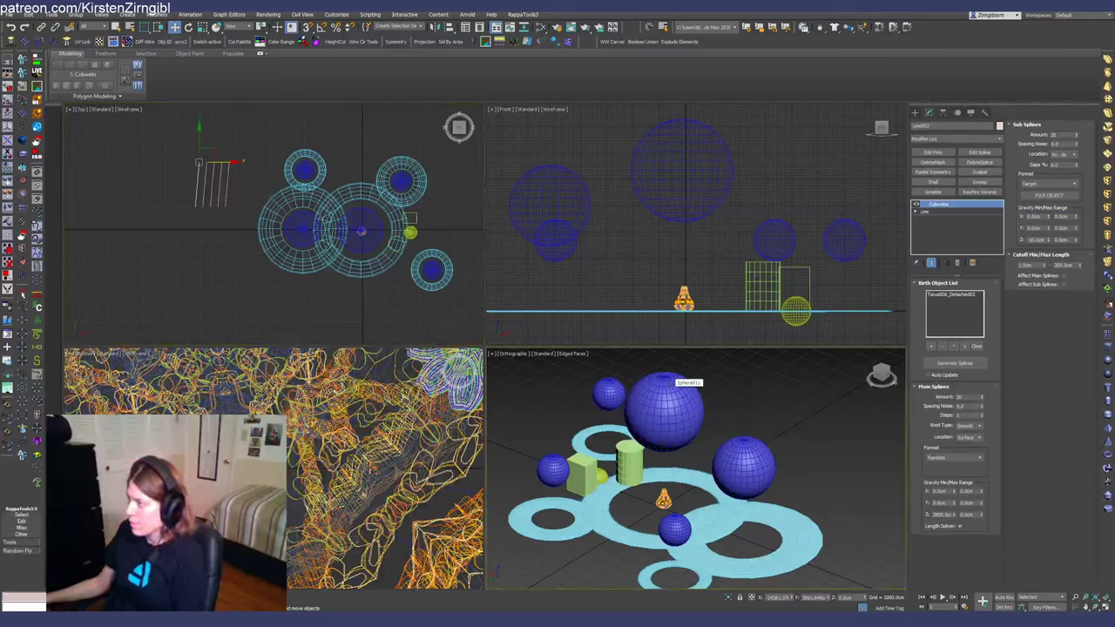
left_click(587, 443)
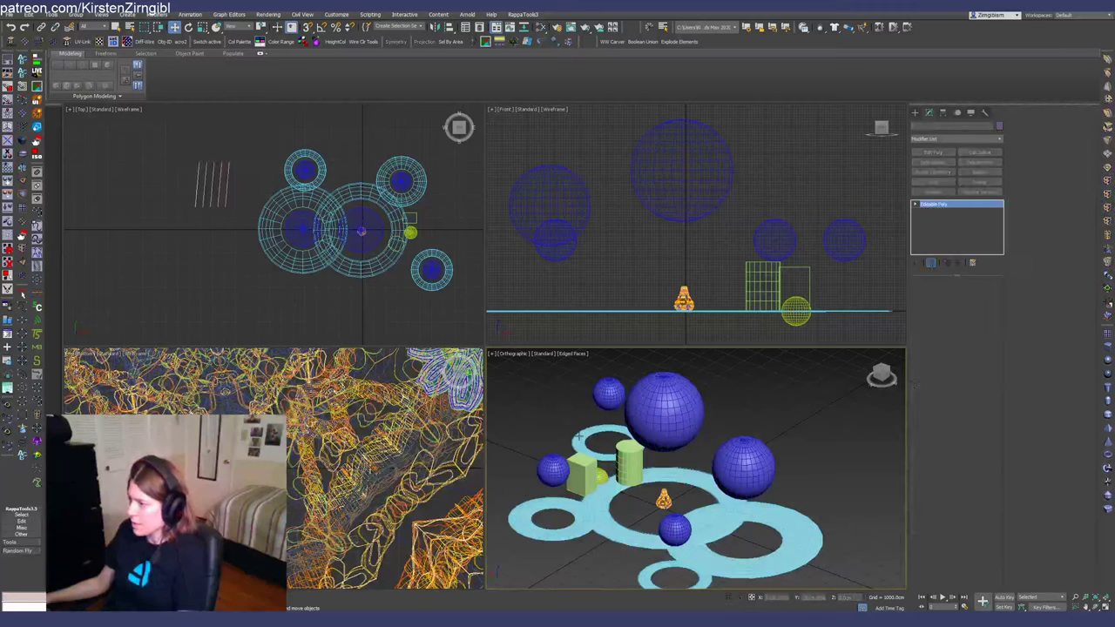
left_click(554, 504)
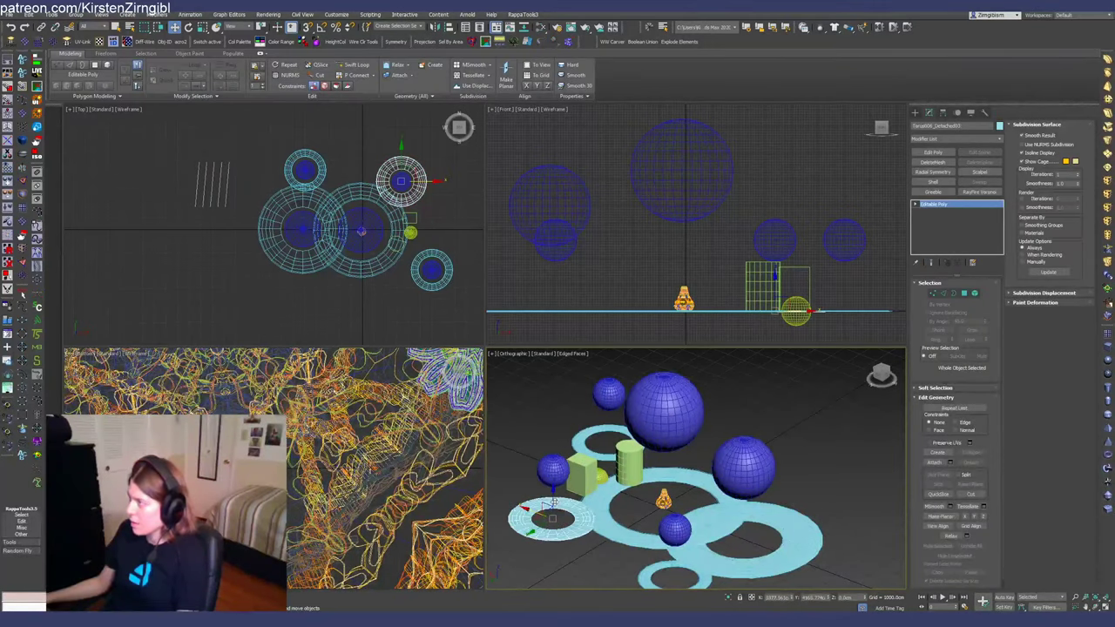
left_click(653, 578)
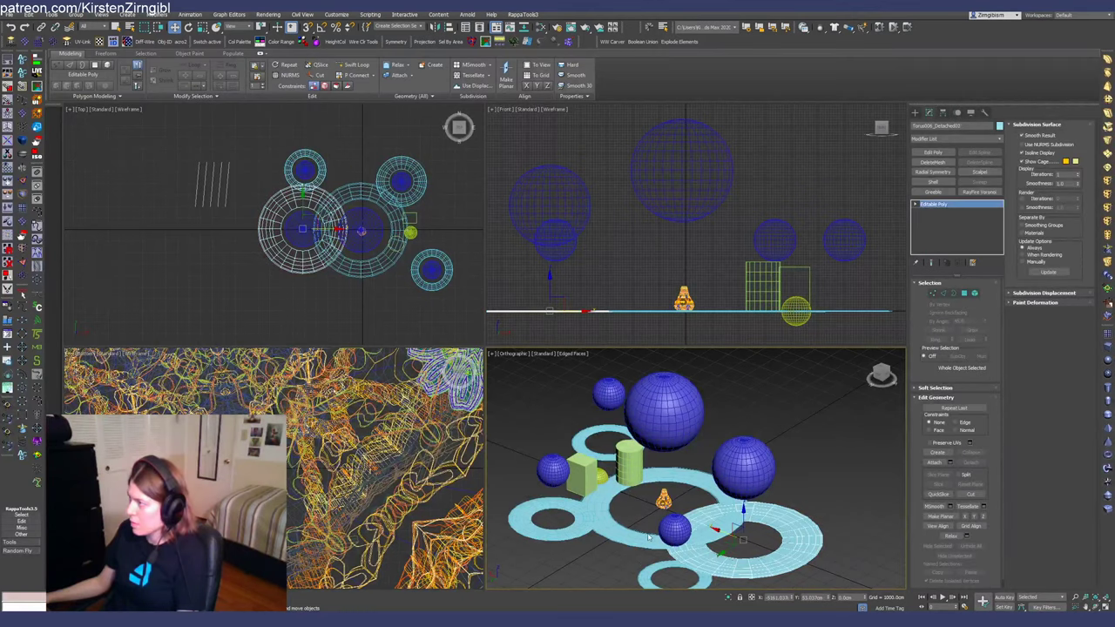
left_click(617, 530)
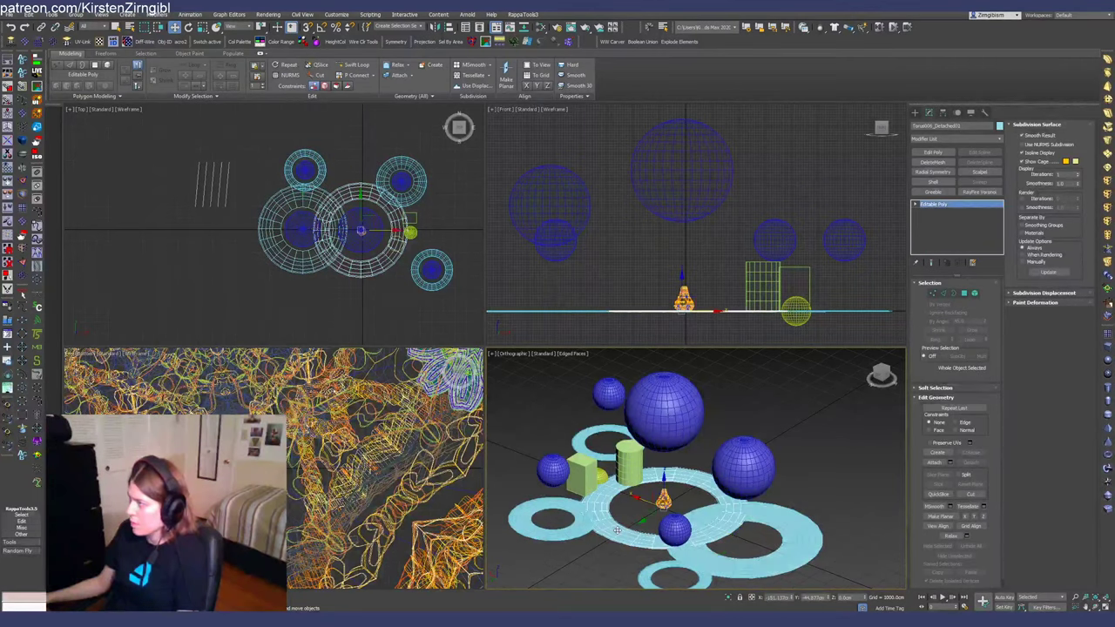
left_click(700, 549)
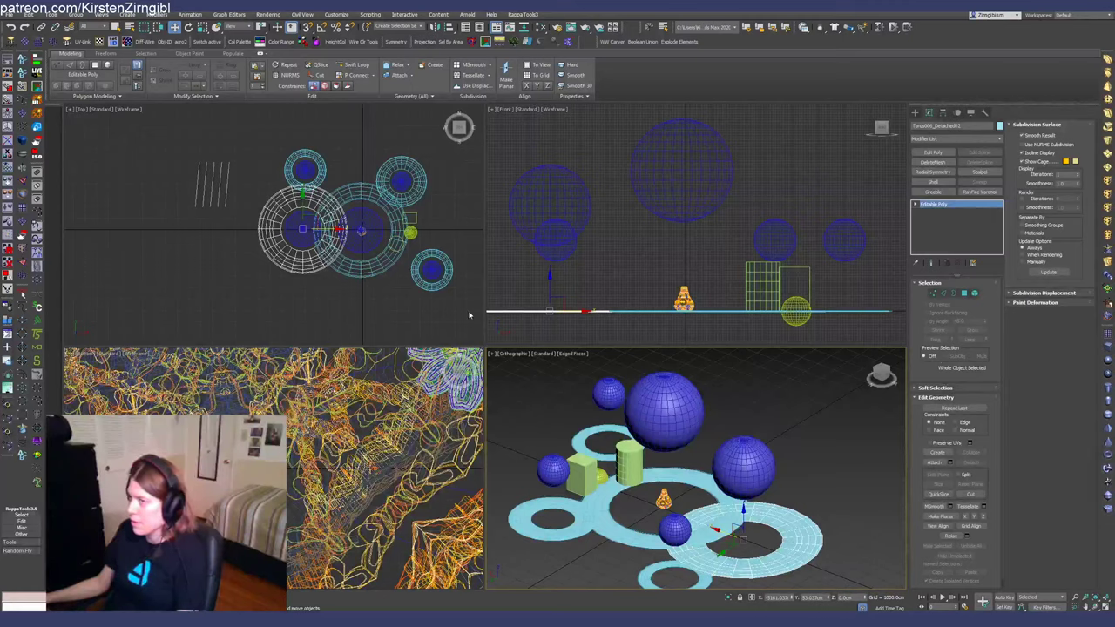
Step: Reselect the first Cobwebs line, pick the combined spheres as its Sub Splines target and set the Sub Splines minimum Z gravity to 500 cm
left_click_drag(177, 199, 199, 227)
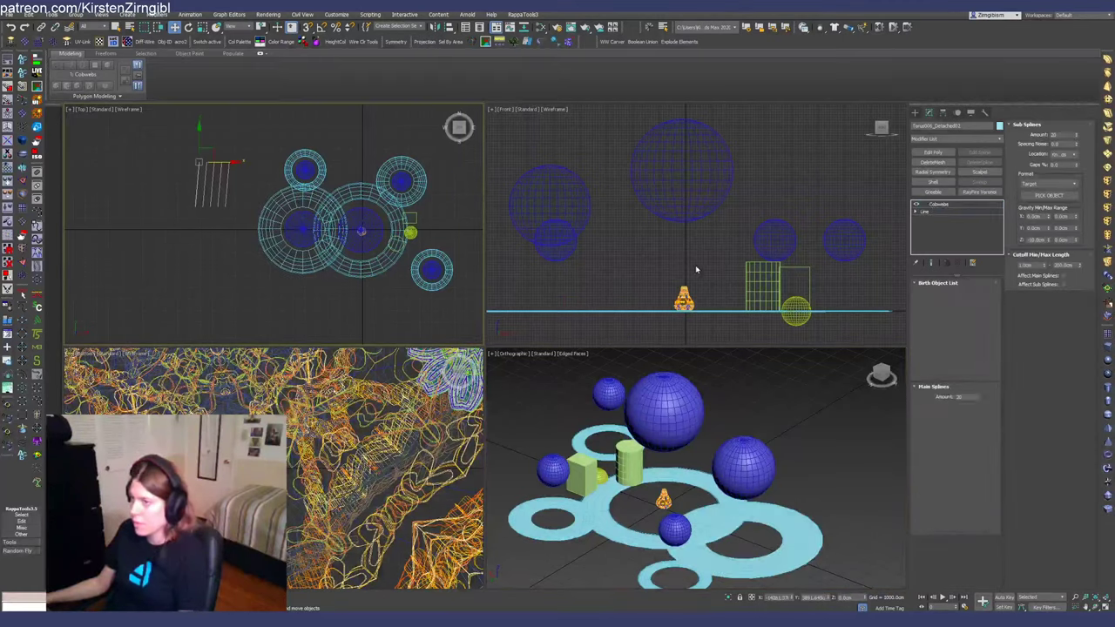
left_click(771, 454)
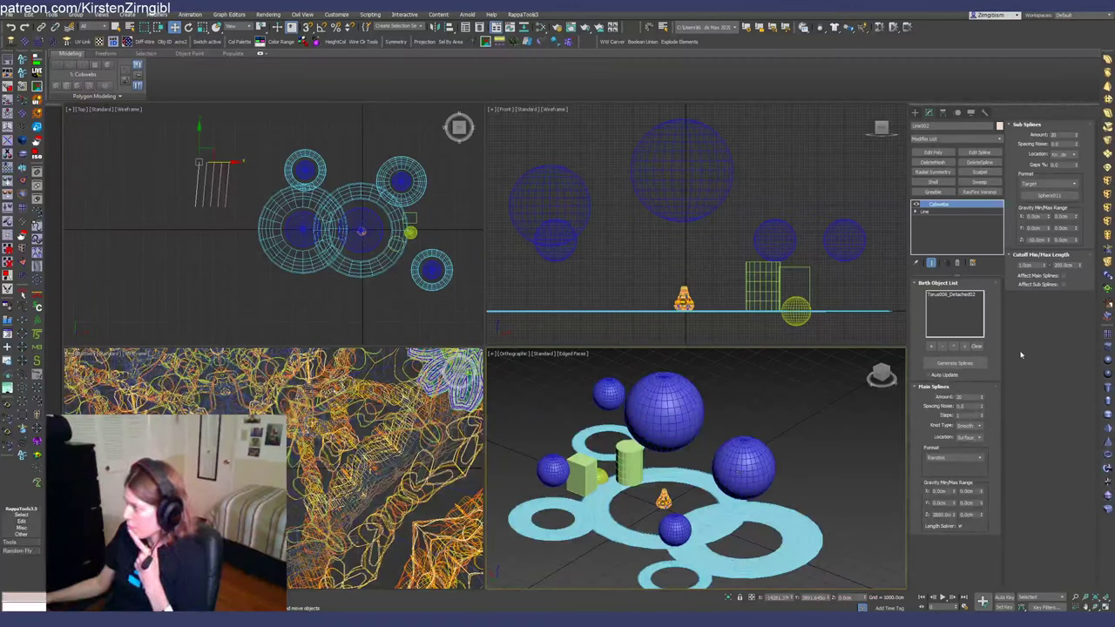
left_click(958, 515)
type("-10")
key("Return")
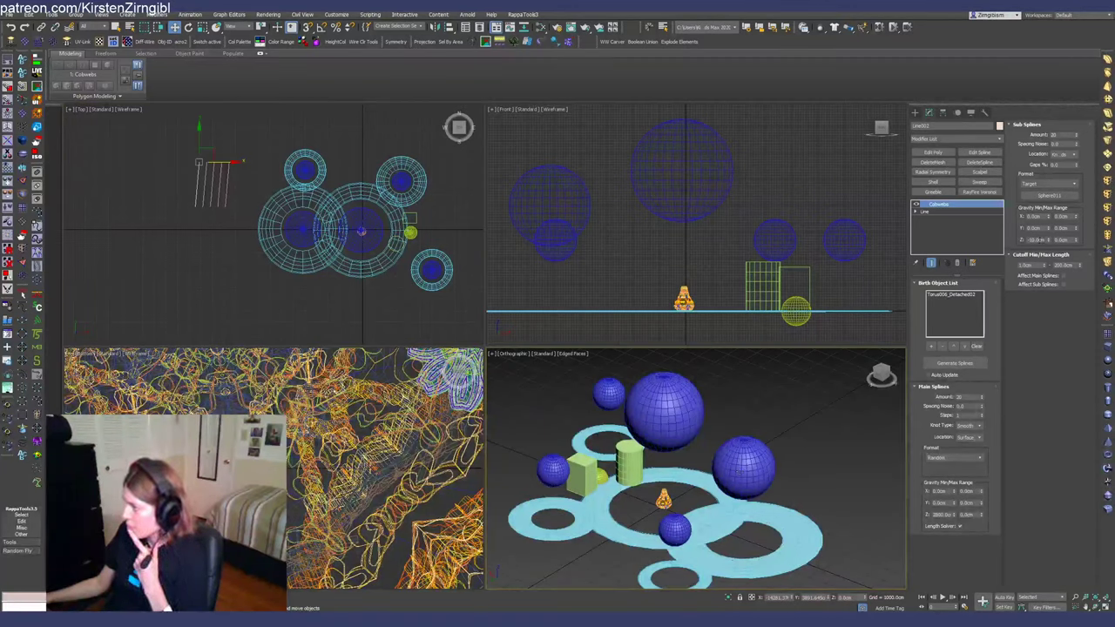
left_click_drag(1029, 239, 1054, 239)
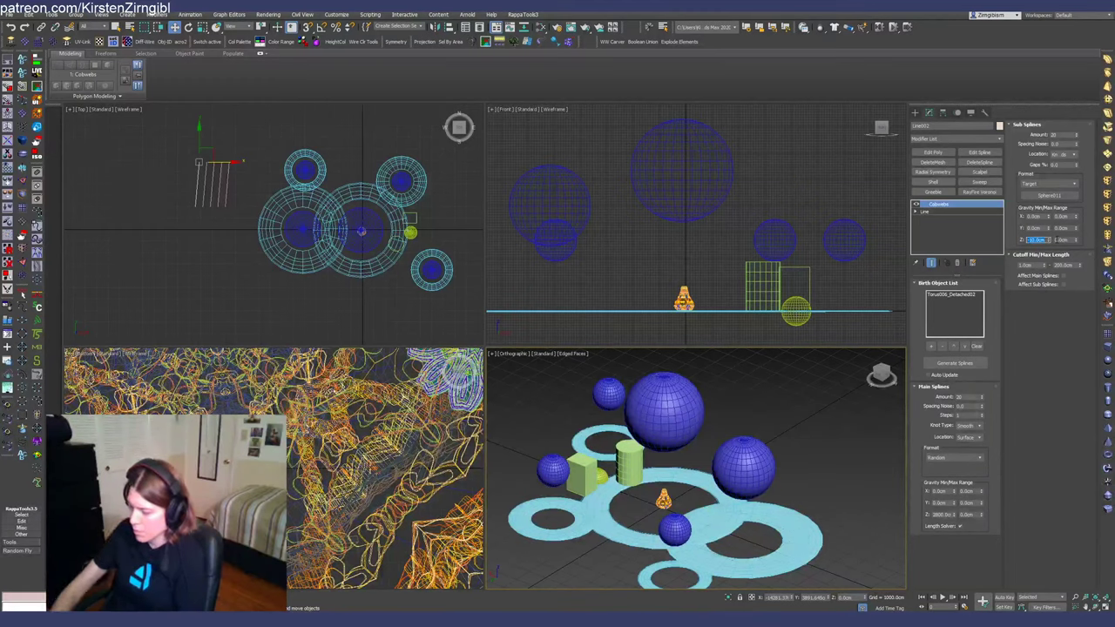
type("500")
key("Return")
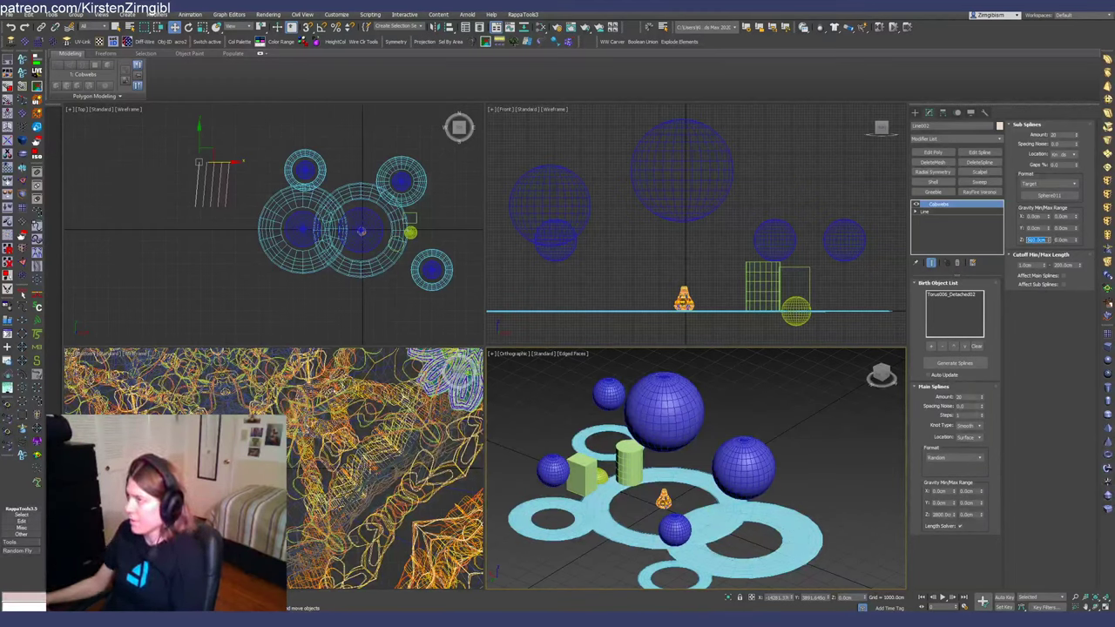
Step: Set the Main Splines to 10 steps, Bezier knots and Center format, and generate the splines
left_click_drag(965, 415, 940, 425)
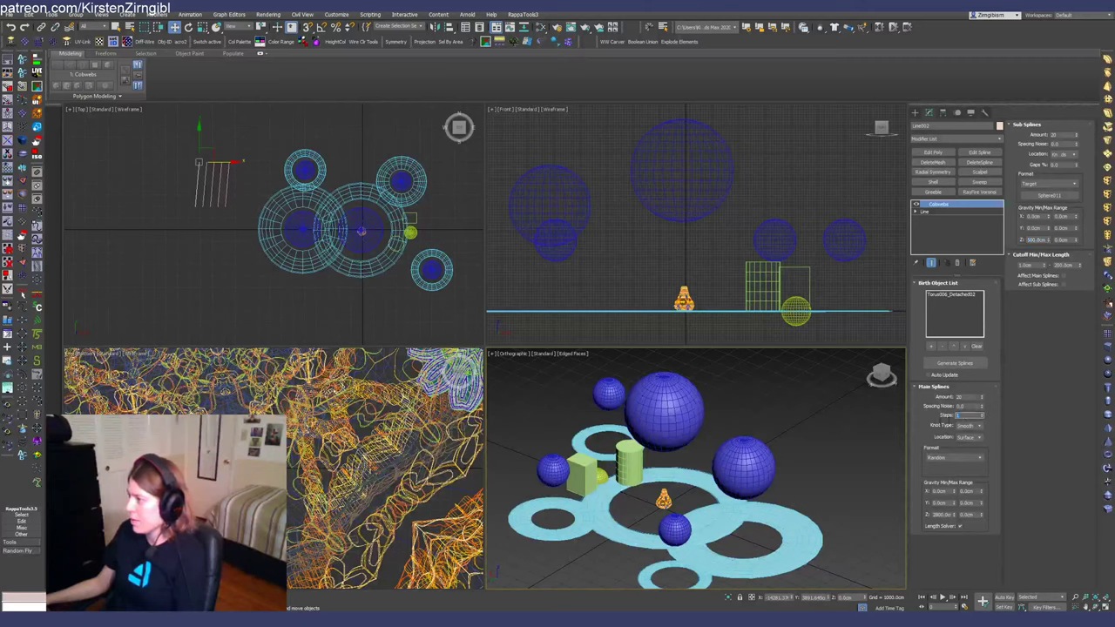
left_click(971, 426)
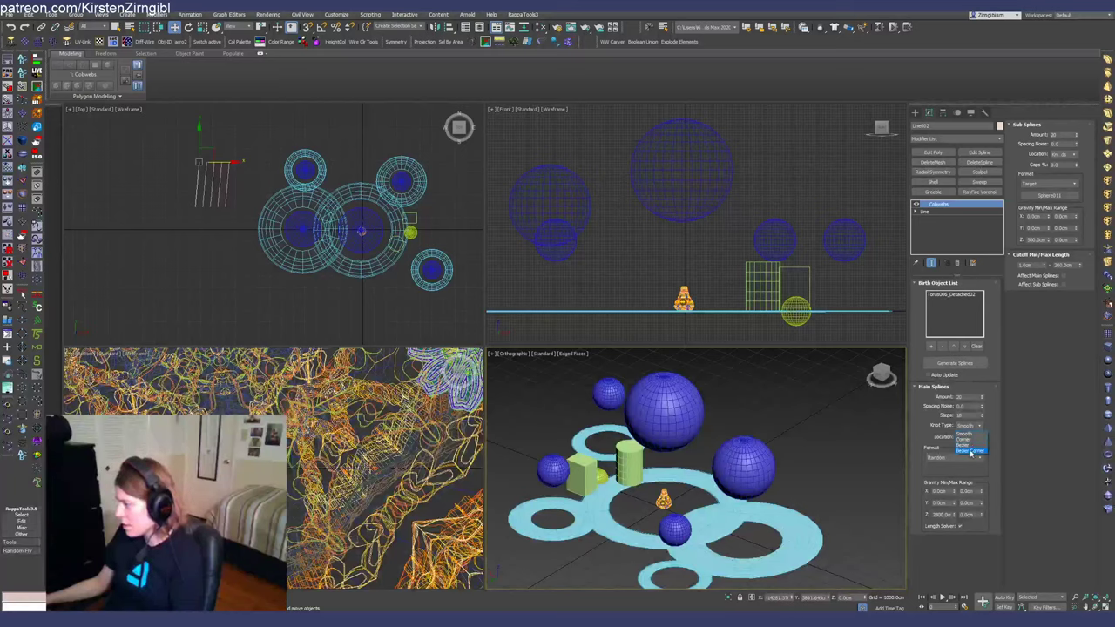
left_click(973, 446)
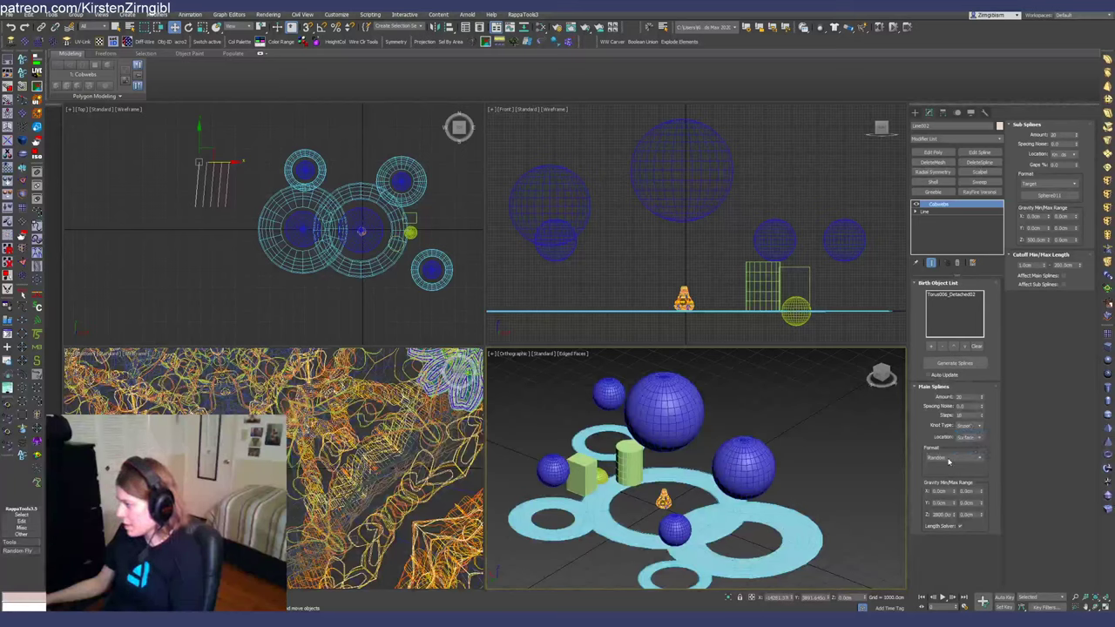
left_click(950, 460)
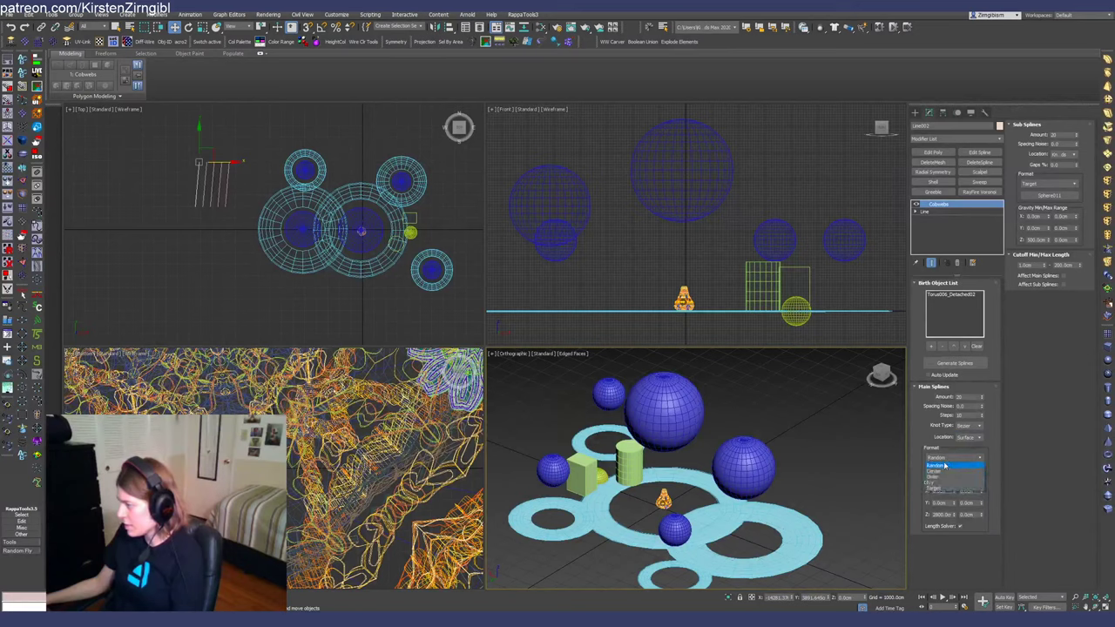
left_click(942, 472)
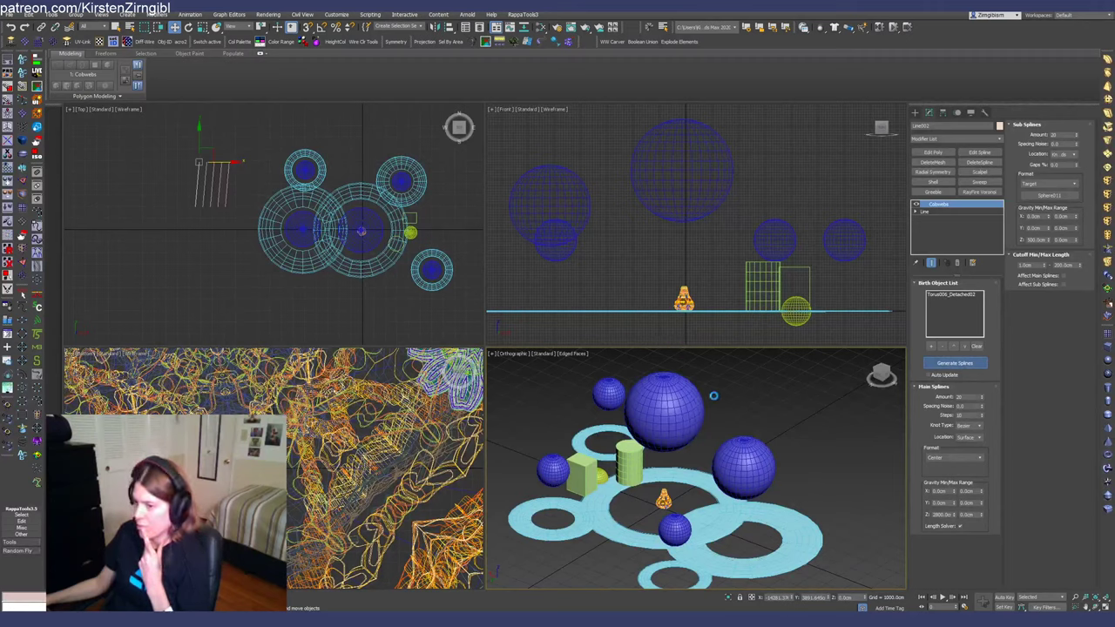
scroll(707, 384, "down", 3)
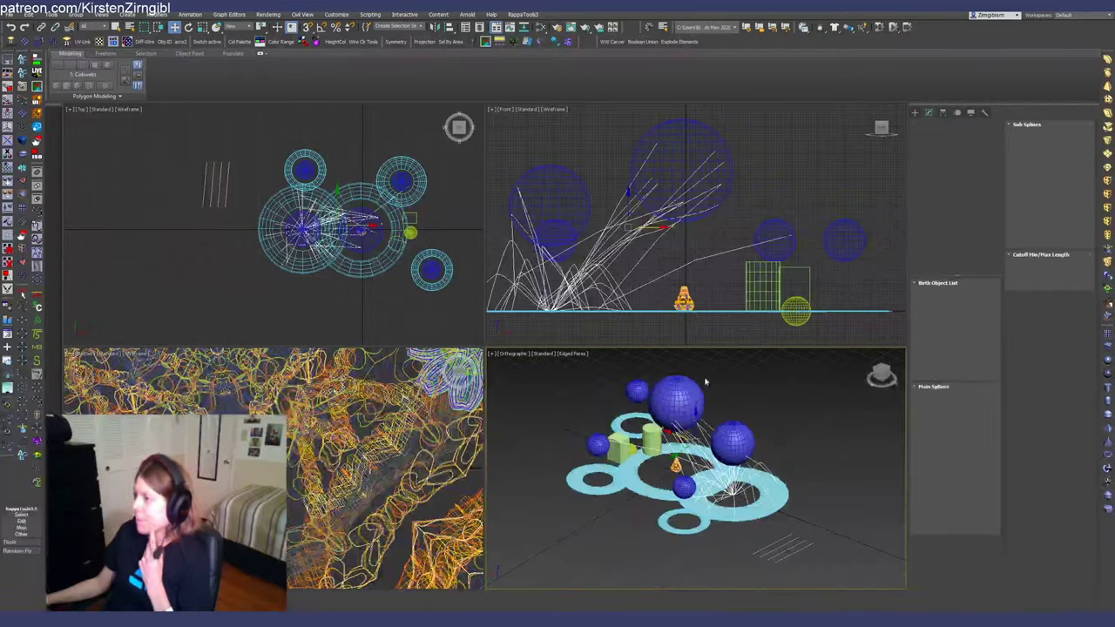
middle_click_drag(725, 425, 784, 427)
scroll(733, 446, "up", 4)
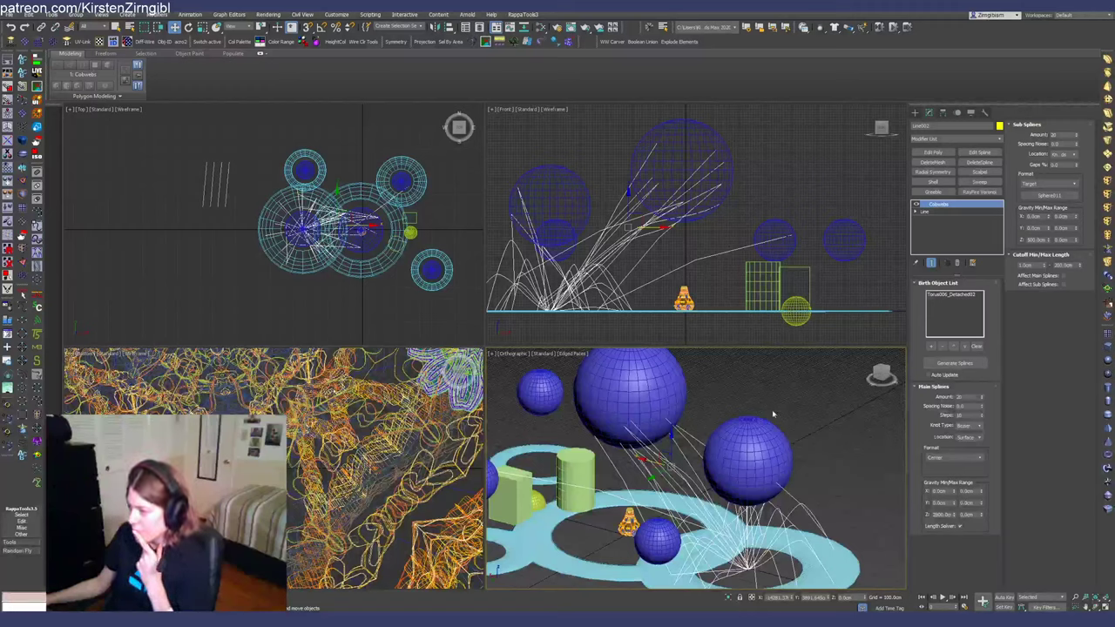
middle_click_drag(773, 414, 742, 421)
Step: Try the Ivy format for the Main Splines and regenerate the wires
left_click(969, 457)
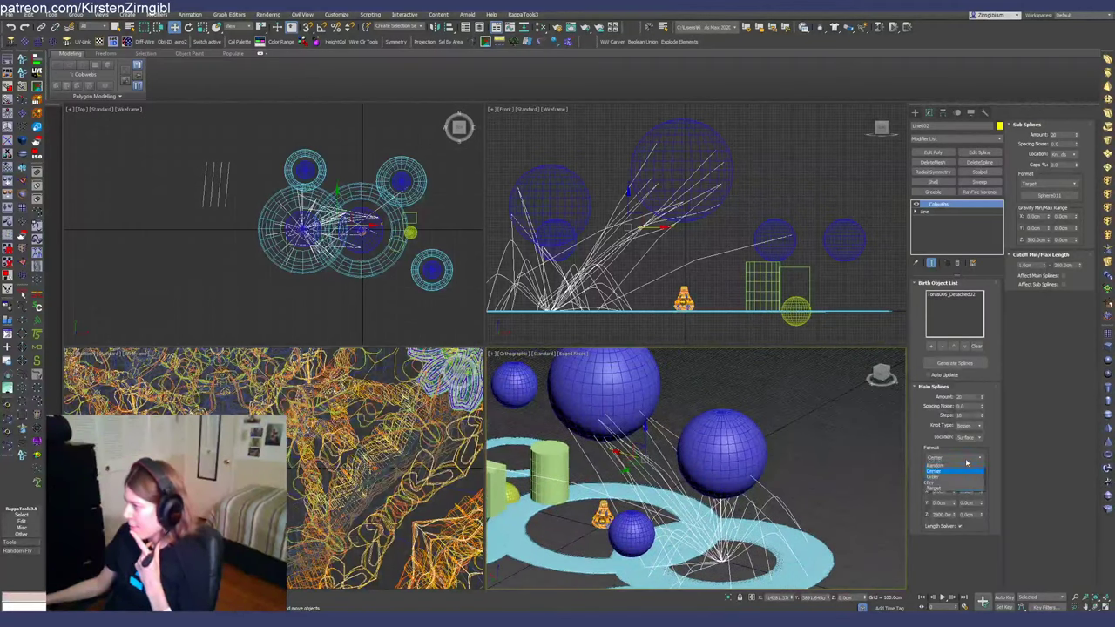
left_click(947, 482)
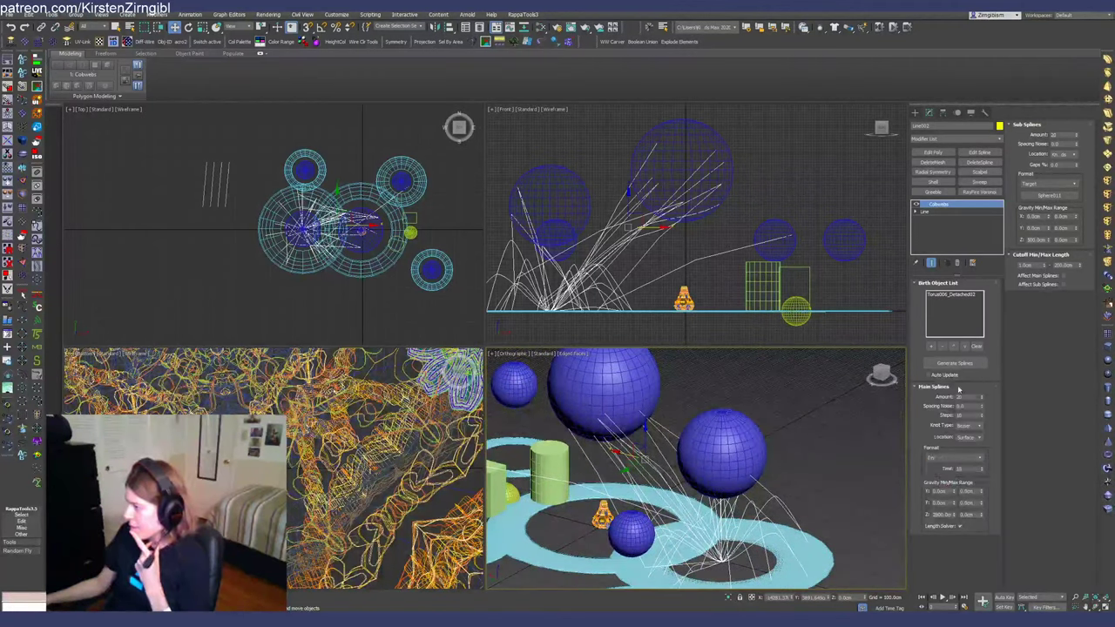
left_click(958, 363)
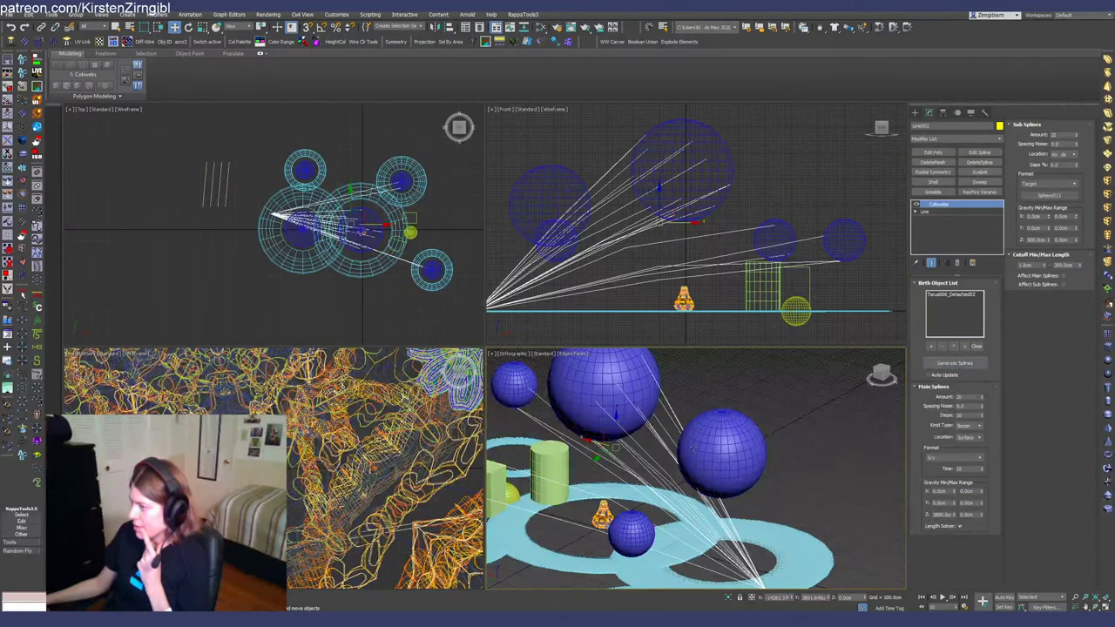
middle_click_drag(685, 451, 762, 425)
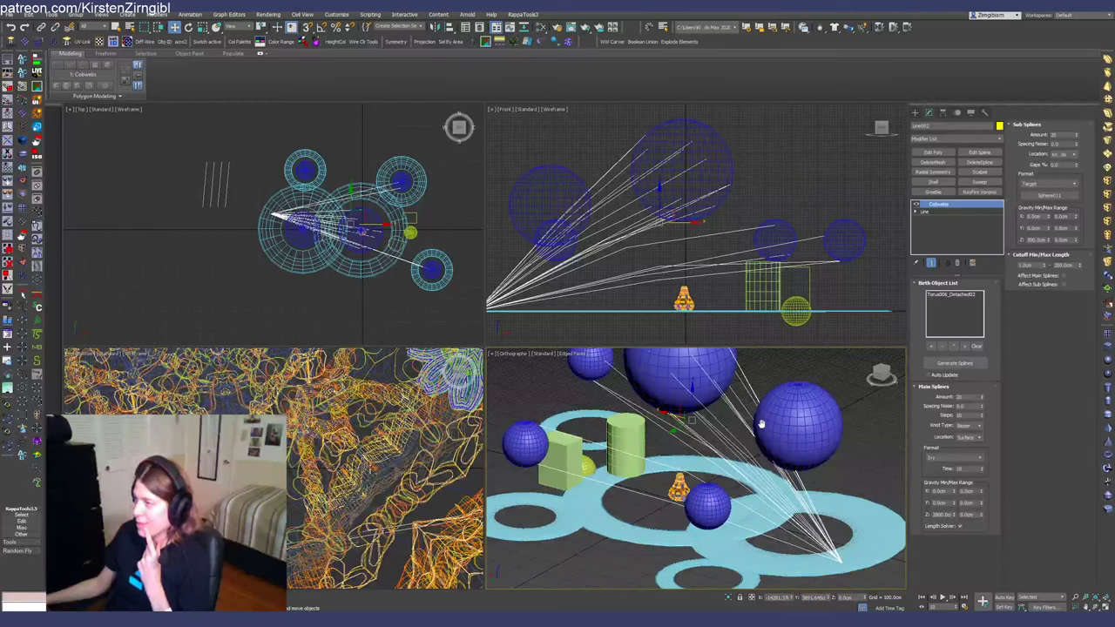
middle_click_drag(761, 424, 744, 431)
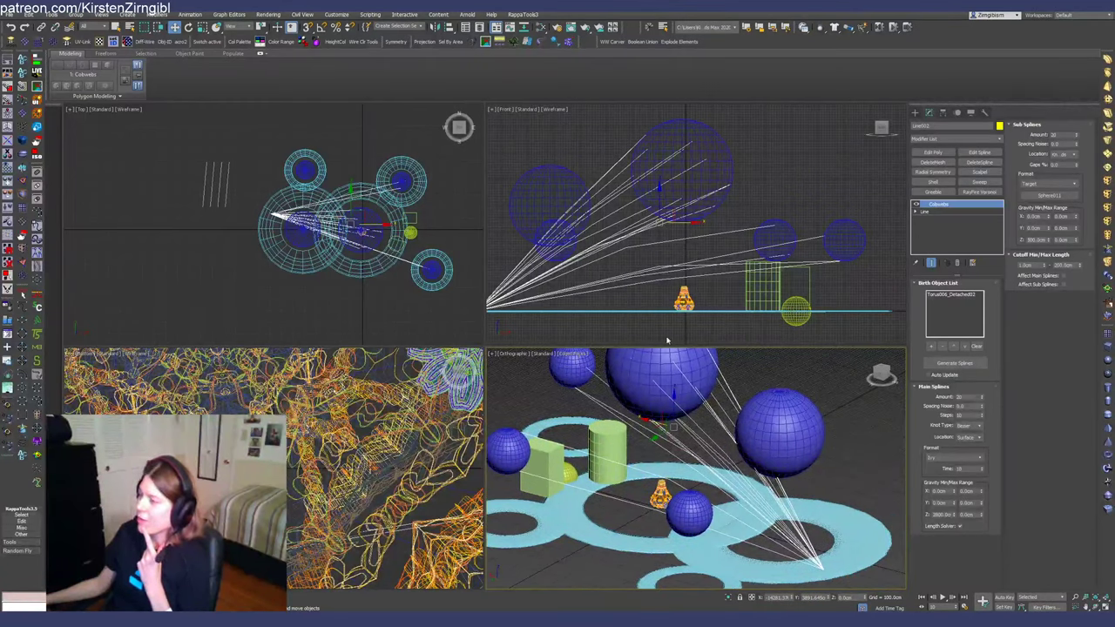
Step: Detach the large sphere above the outer ring from the combined spheres as its own object
left_click(804, 430)
middle_click_drag(307, 192, 260, 207)
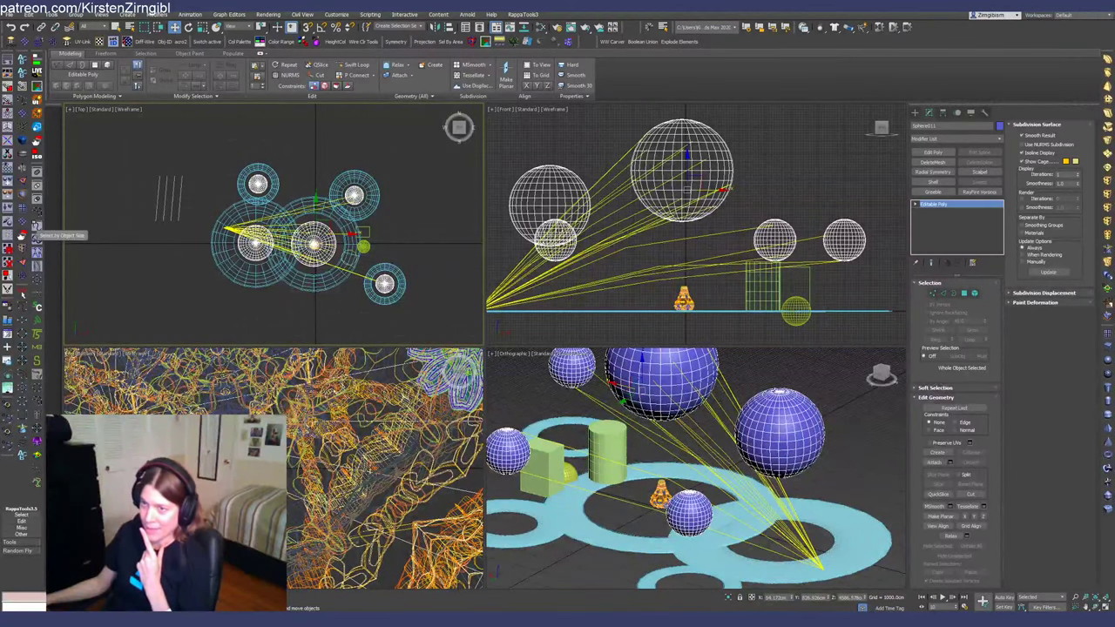
left_click(9, 195)
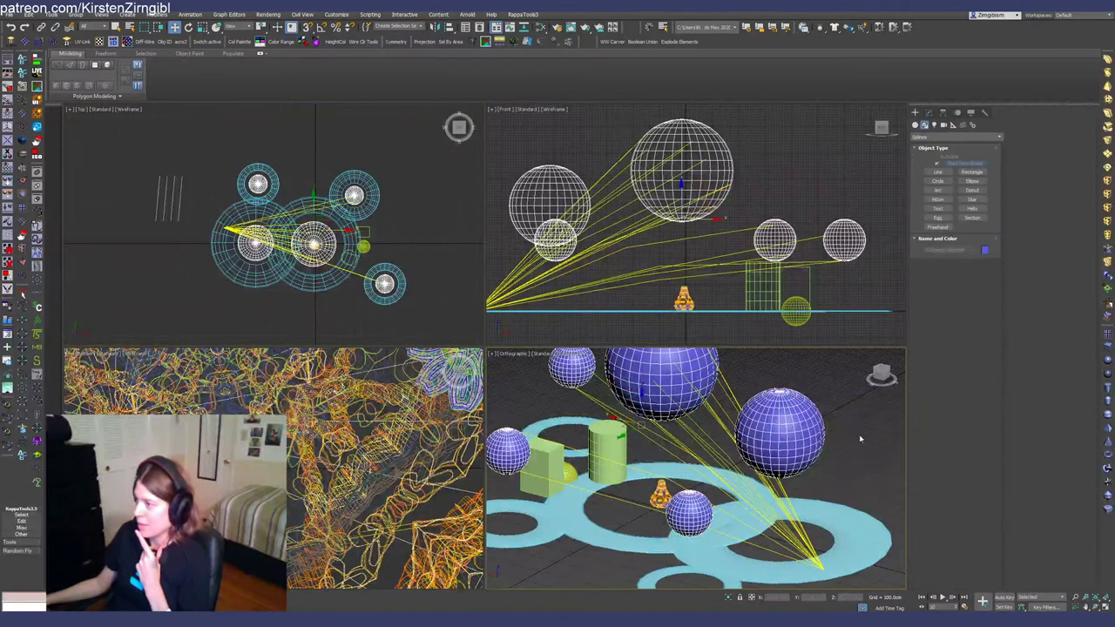
Step: Retarget the line's Sub Splines to the detached sphere above the outer ring and regenerate the splines
left_click(929, 112)
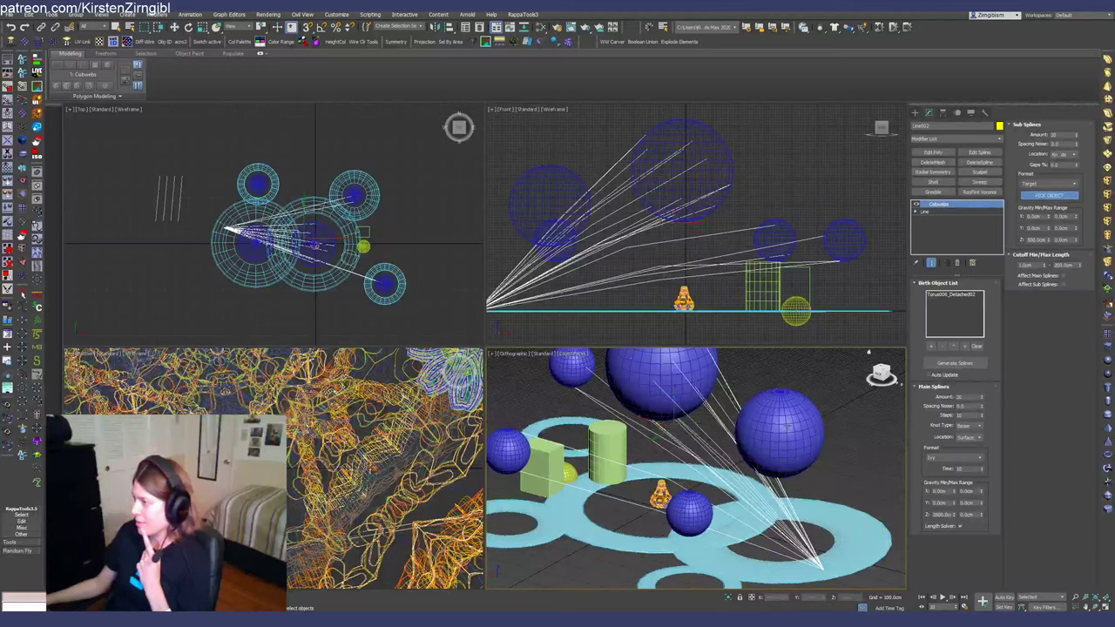
left_click(788, 427)
left_click(966, 365)
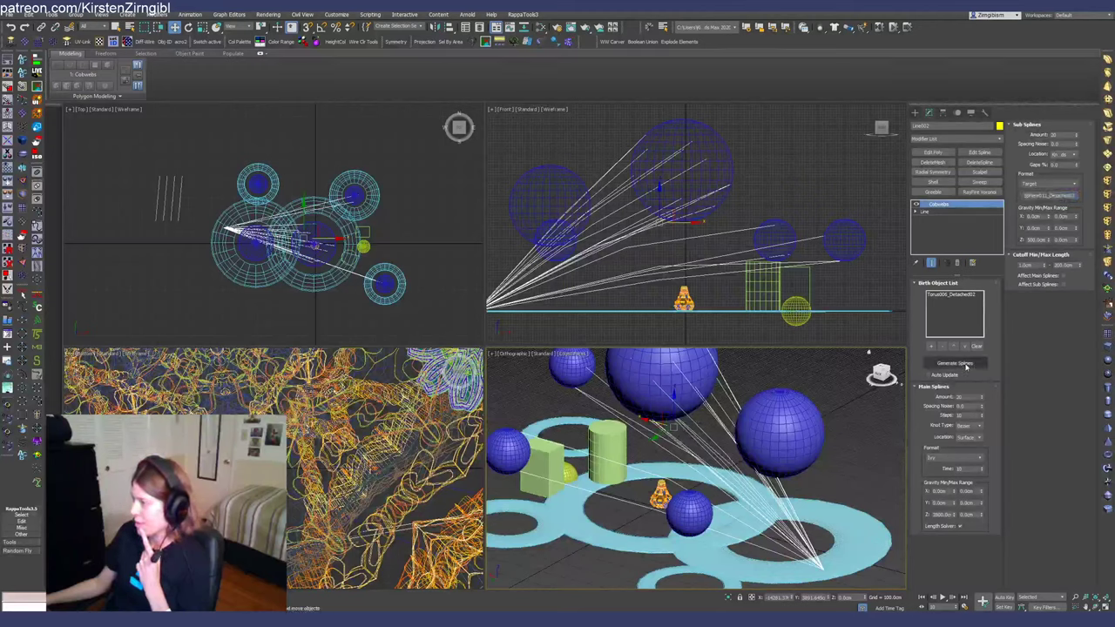
middle_click_drag(777, 422, 704, 455)
scroll(755, 470, "down", 3)
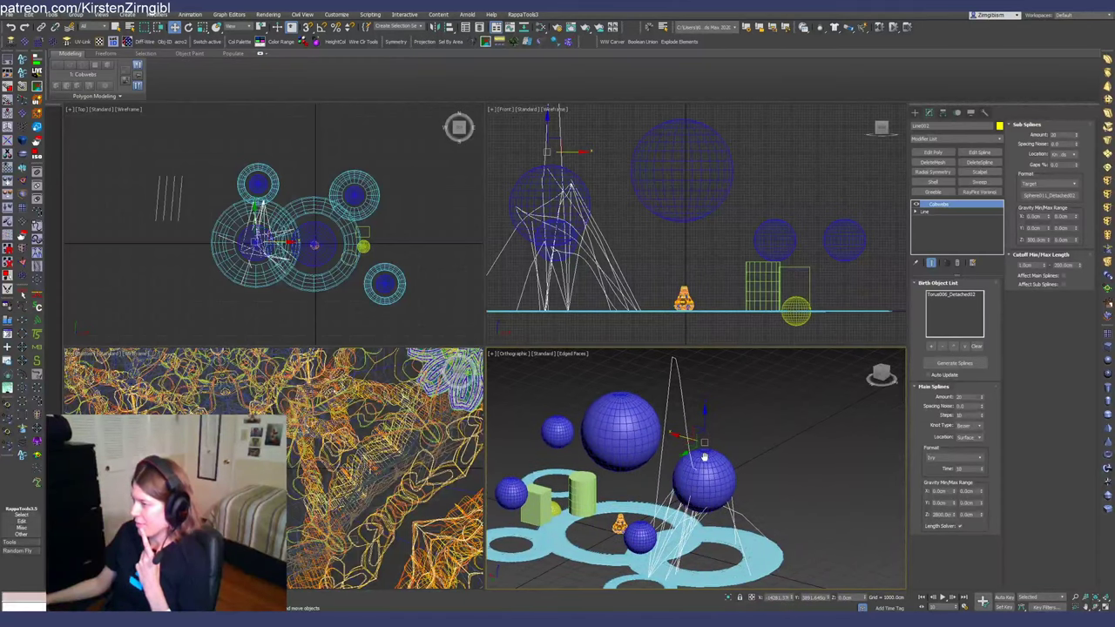
middle_click_drag(615, 201, 684, 251)
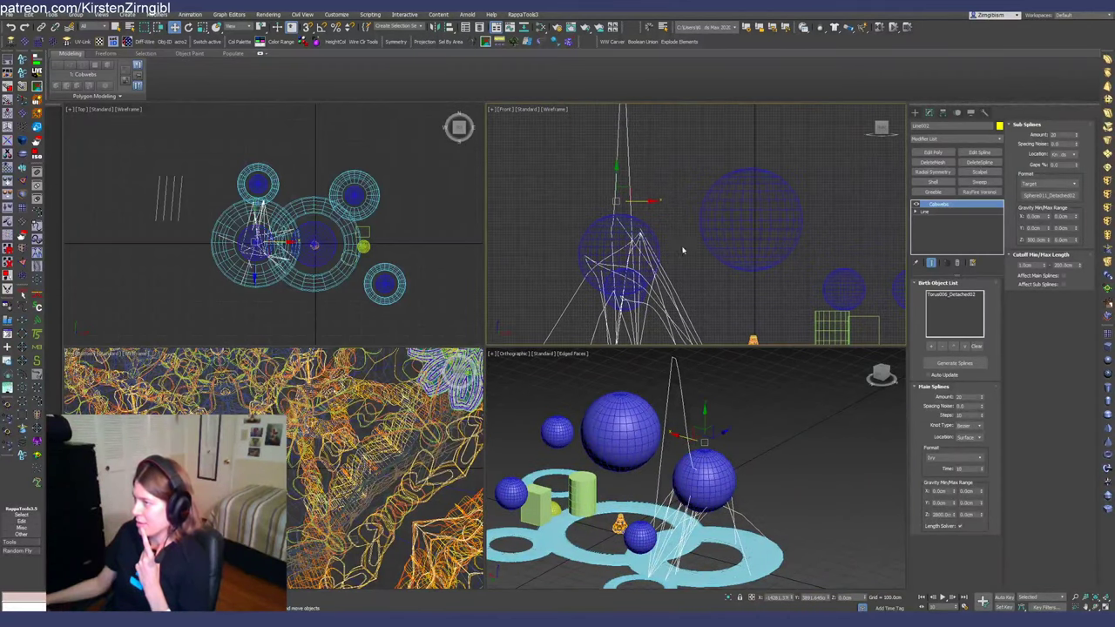
middle_click_drag(621, 139, 626, 200)
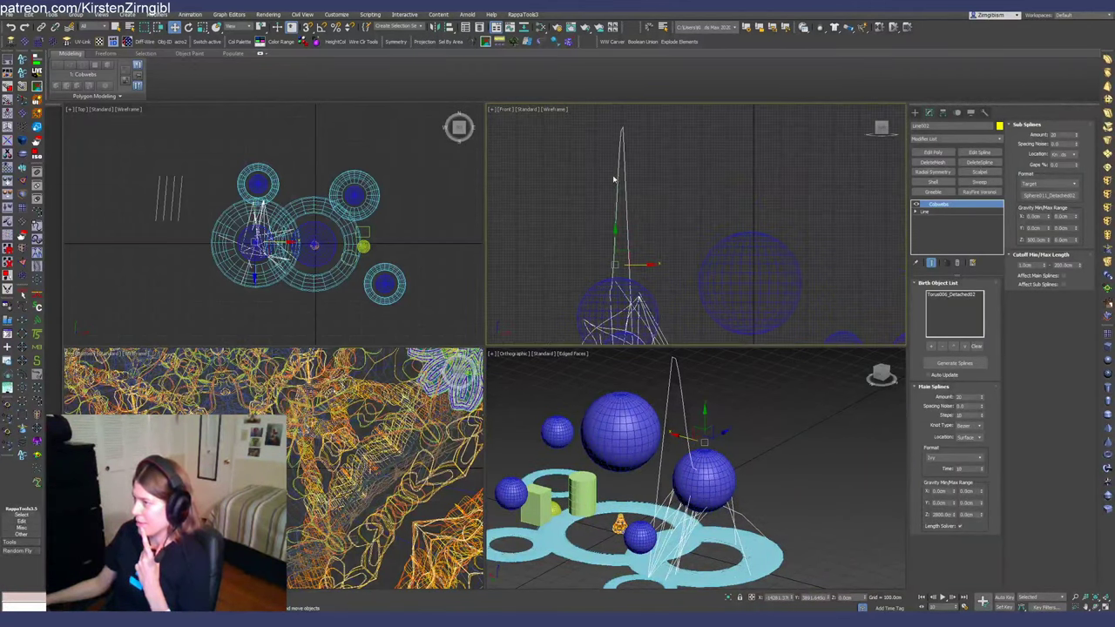
middle_click_drag(698, 302, 671, 210)
Step: Switch the Main Splines format to Order and regenerate the splines
left_click(958, 460)
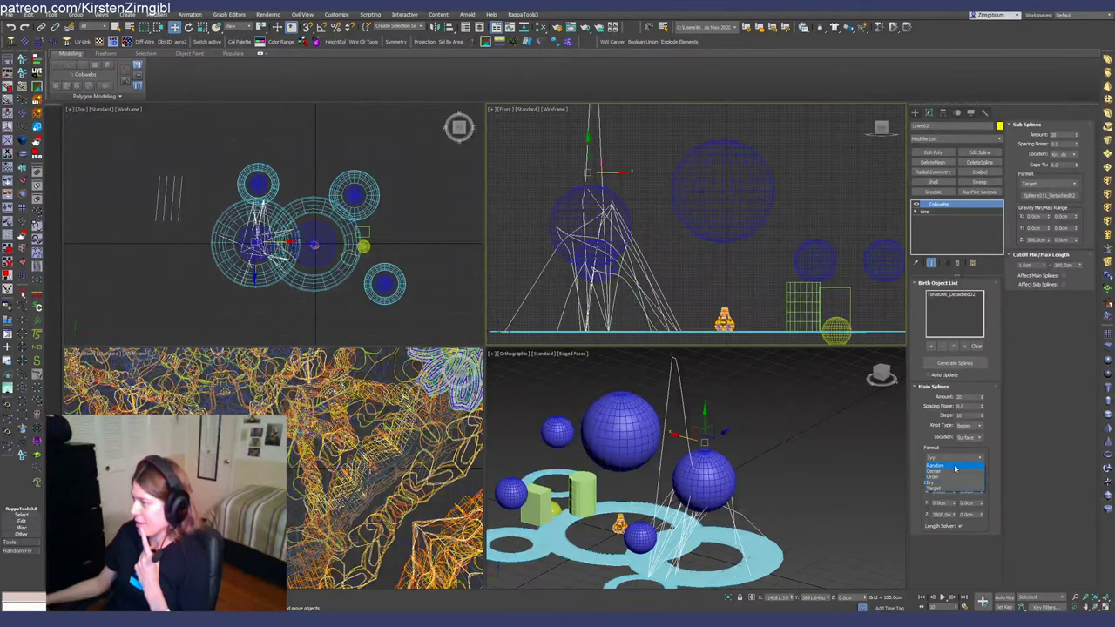
left_click(954, 472)
left_click(955, 363)
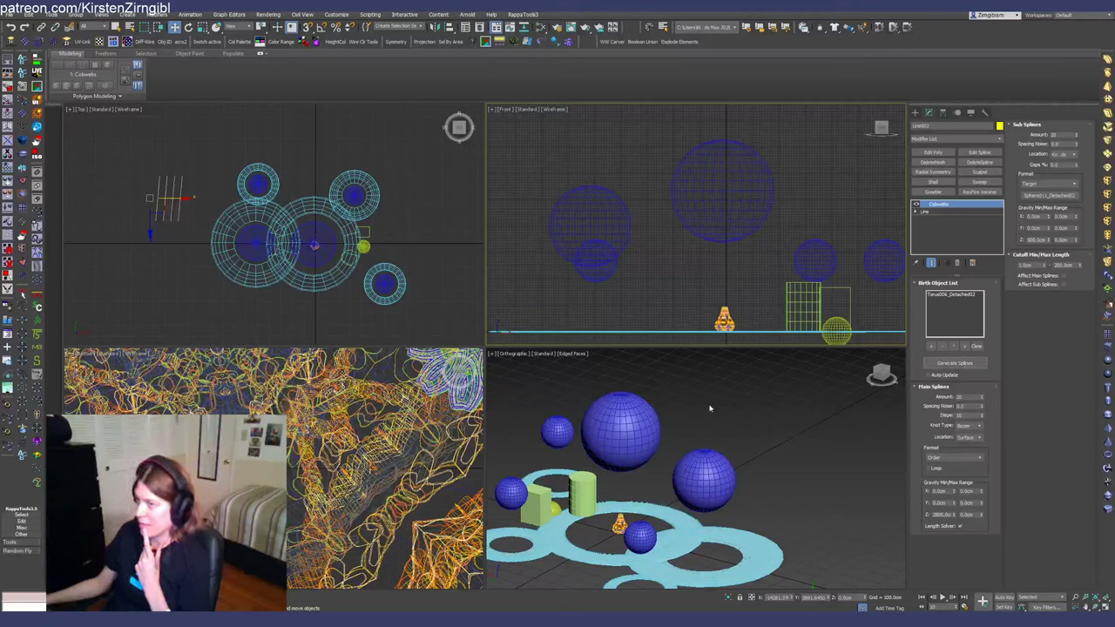
Step: Set the Cobwebs main splines format to Random, regenerate the splines and inspect them around the sphere
left_click(944, 458)
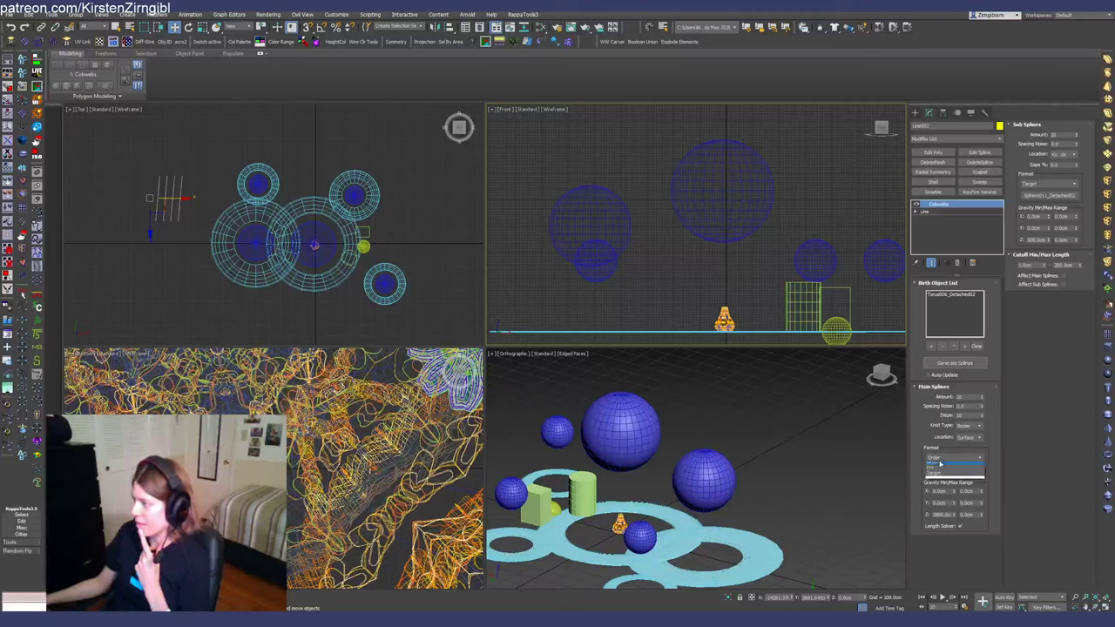
left_click(938, 467)
left_click(956, 365)
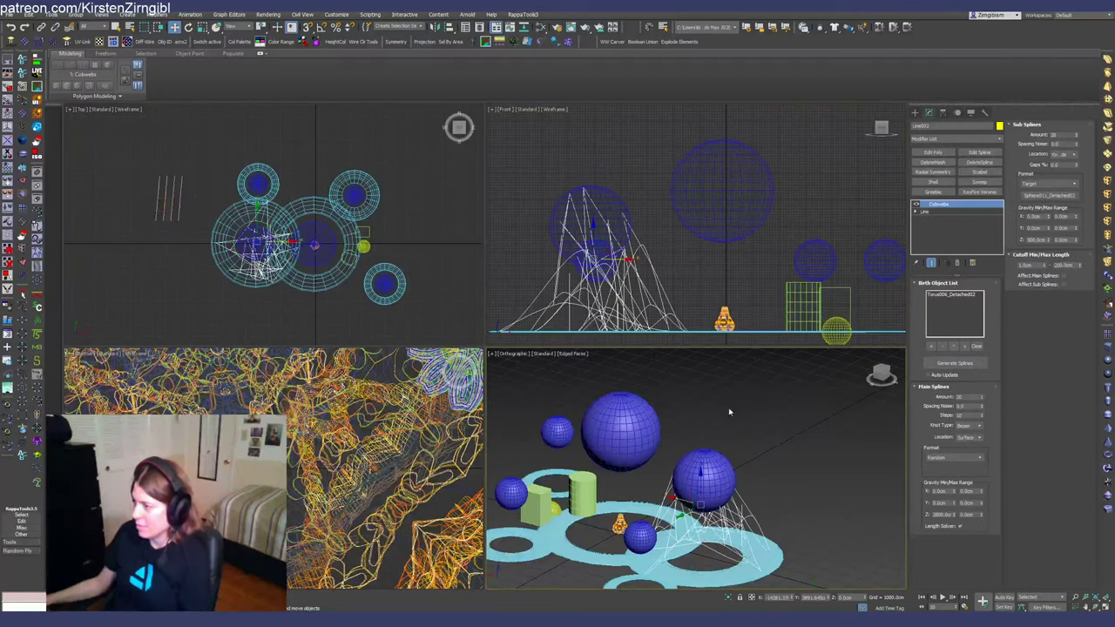
middle_click_drag(729, 479, 860, 454, "alt")
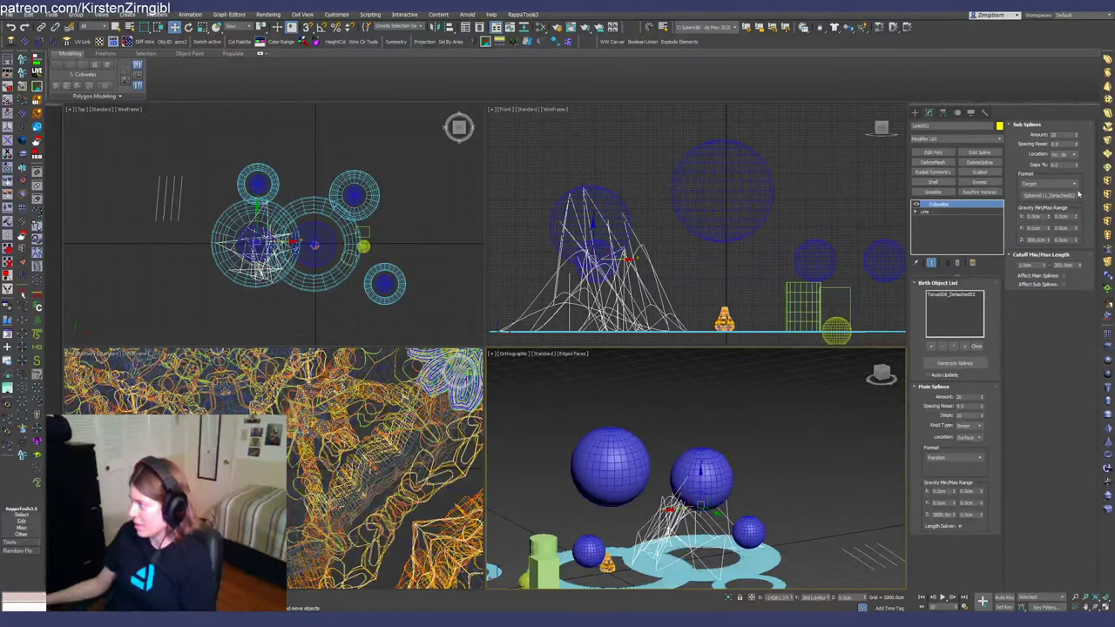
middle_click_drag(809, 460, 688, 538, "alt")
scroll(707, 475, "up", 5)
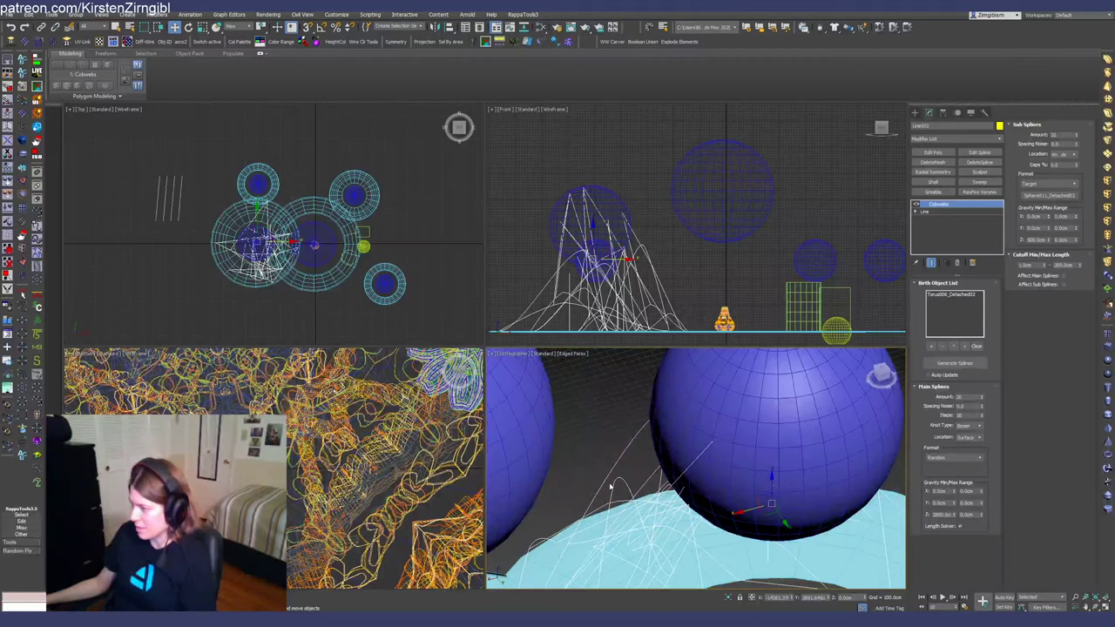
middle_click_drag(609, 487, 625, 453, "alt")
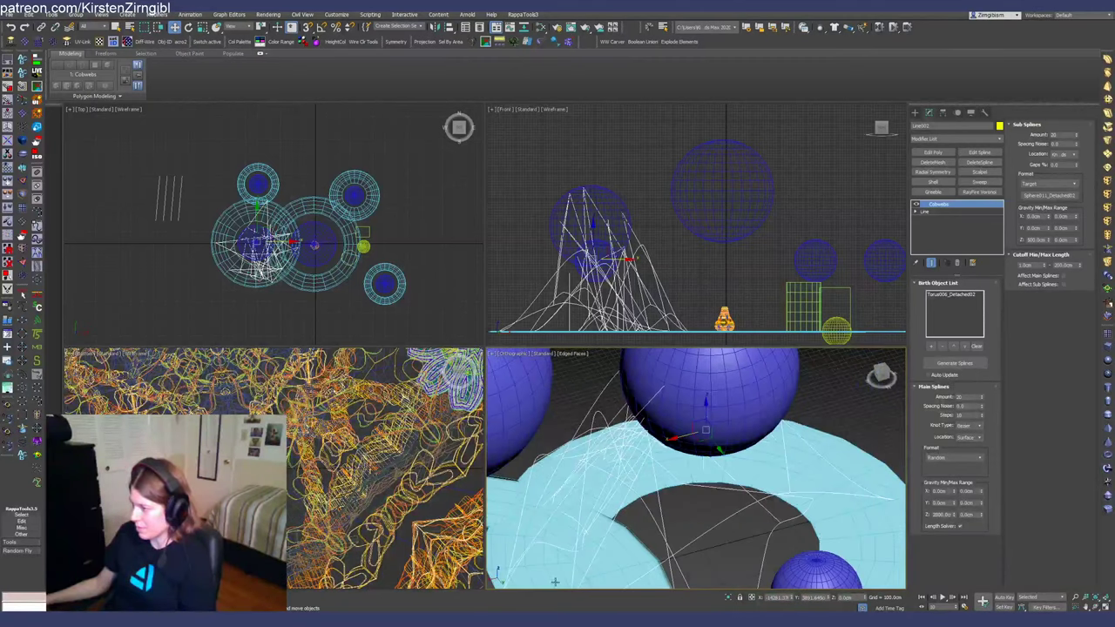
middle_click_drag(728, 487, 843, 486, "alt")
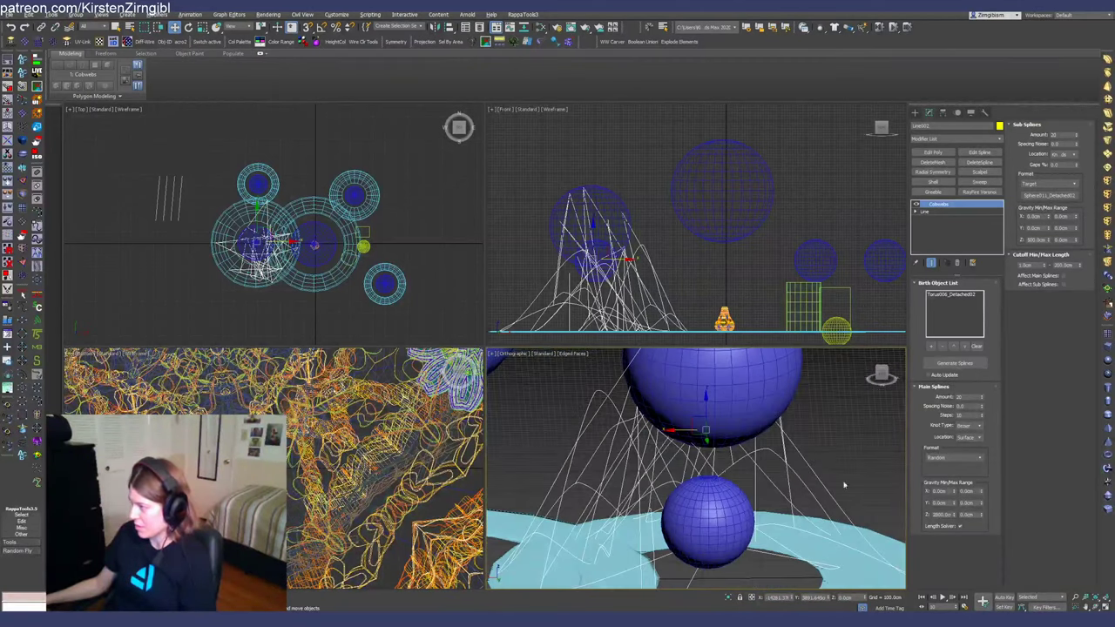
Step: Switch the Cobwebs main splines format to Target and regenerate the splines without picking a target object
left_click(956, 459)
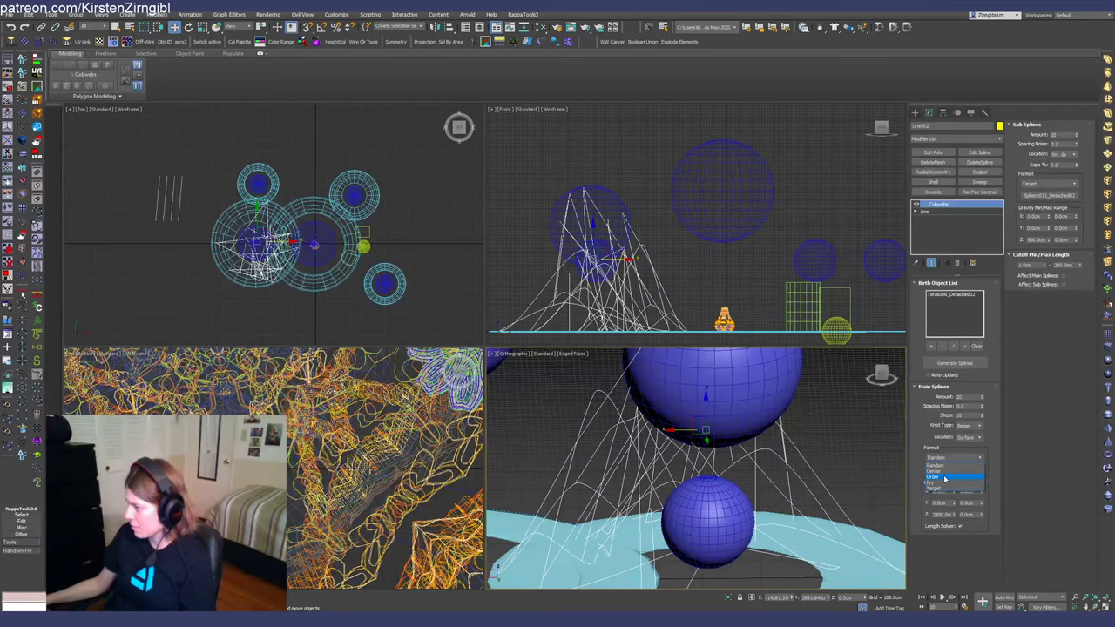
left_click(942, 489)
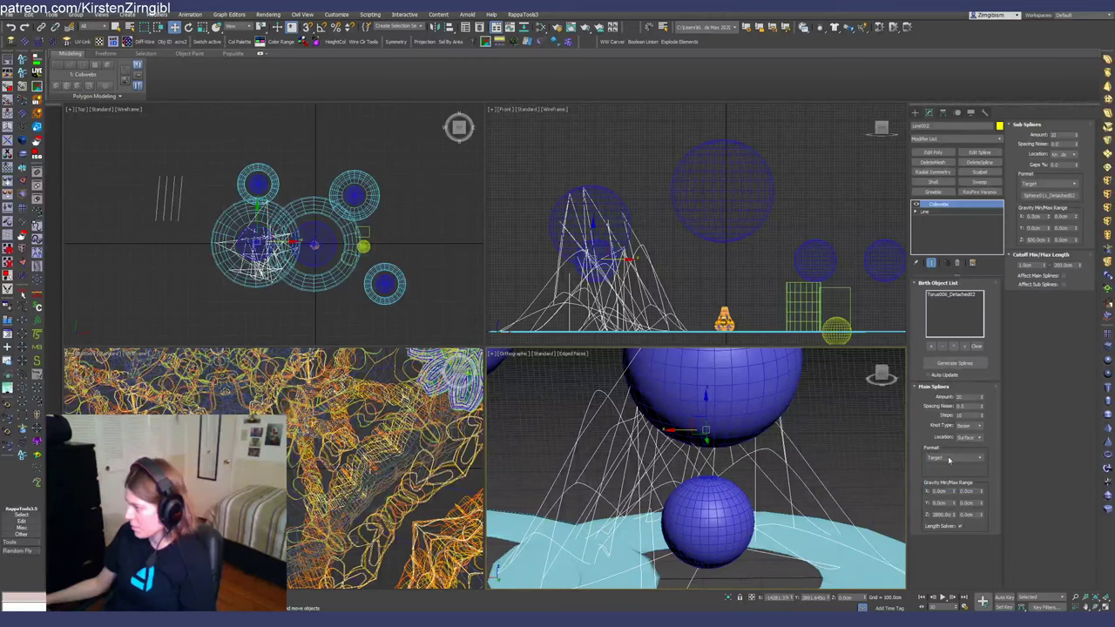
left_click(941, 365)
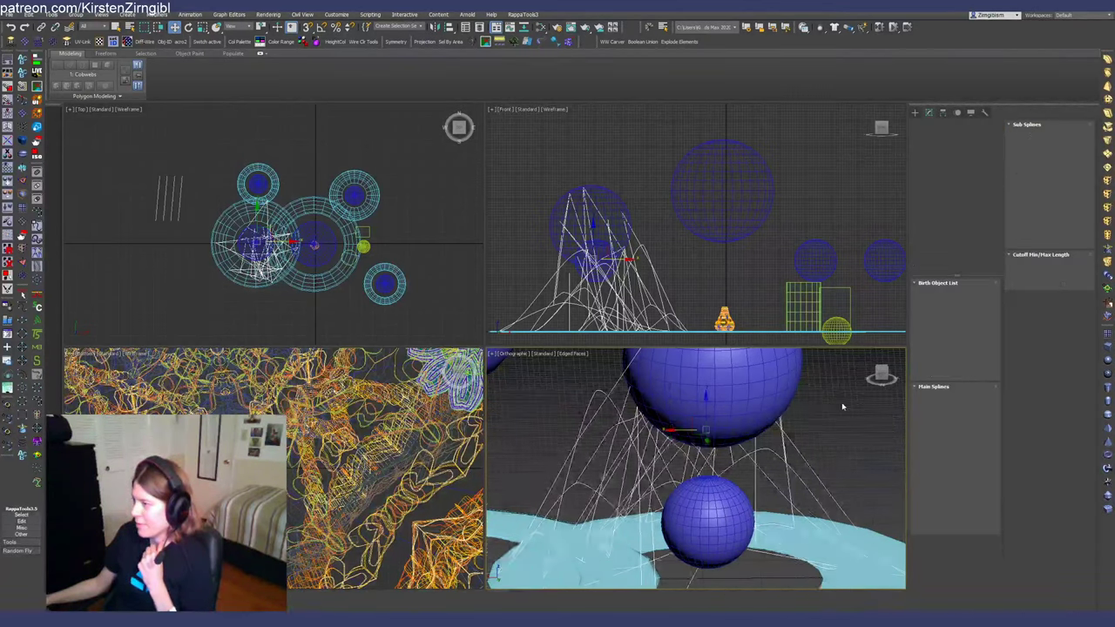
middle_click_drag(654, 430, 649, 440)
scroll(649, 440, "down", 3)
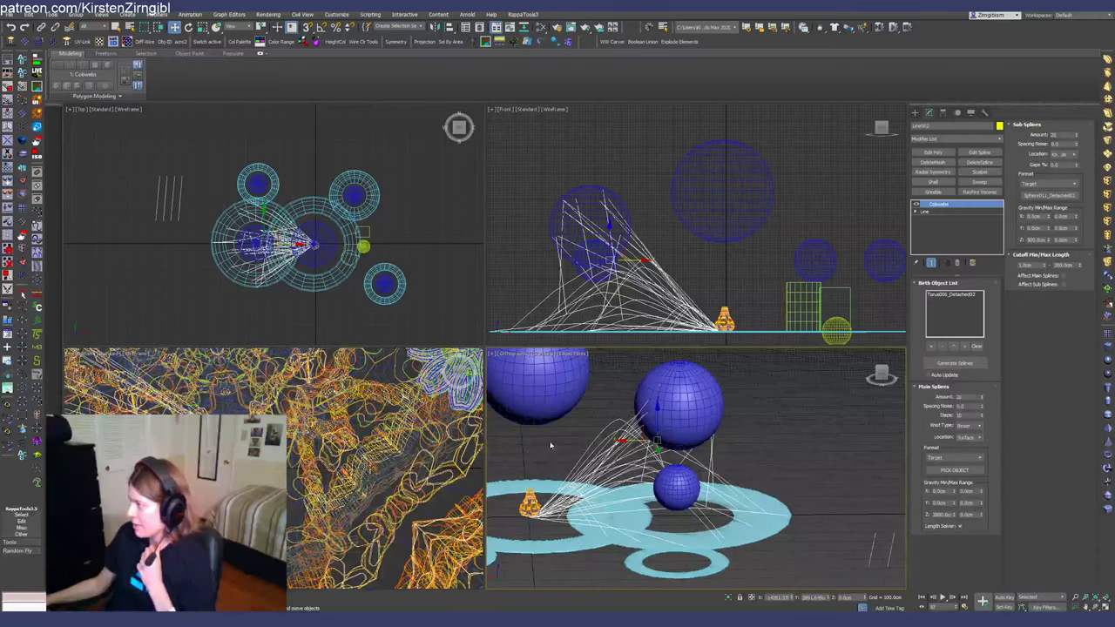
Step: Pick the sphere Sphere011_Detached02 as the main splines' target object and regenerate the cobweb
left_click(958, 471)
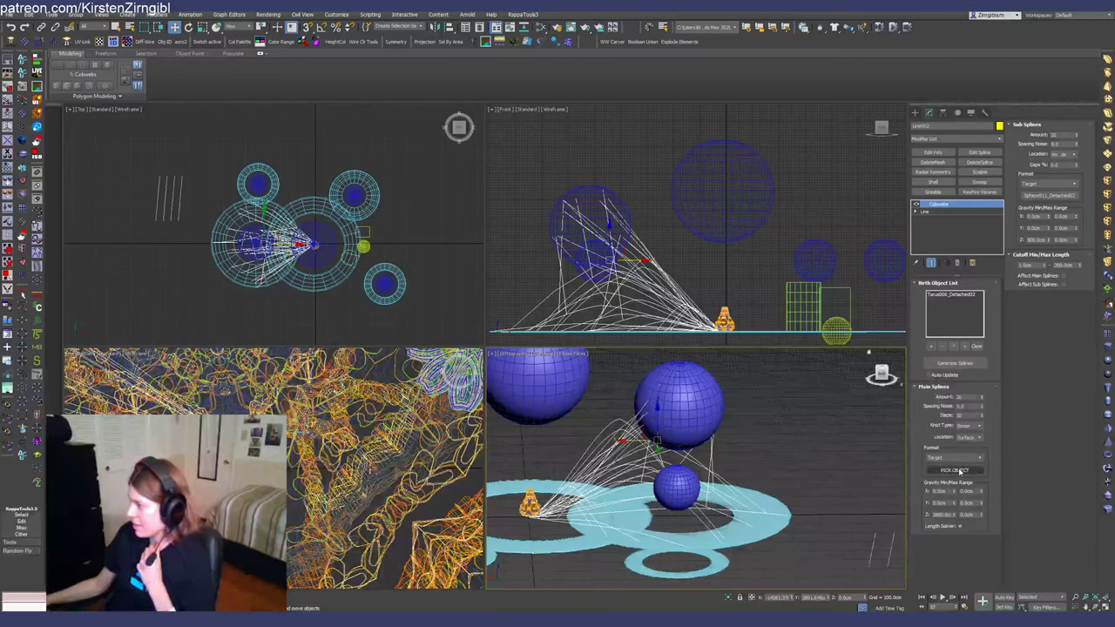
left_click(959, 471)
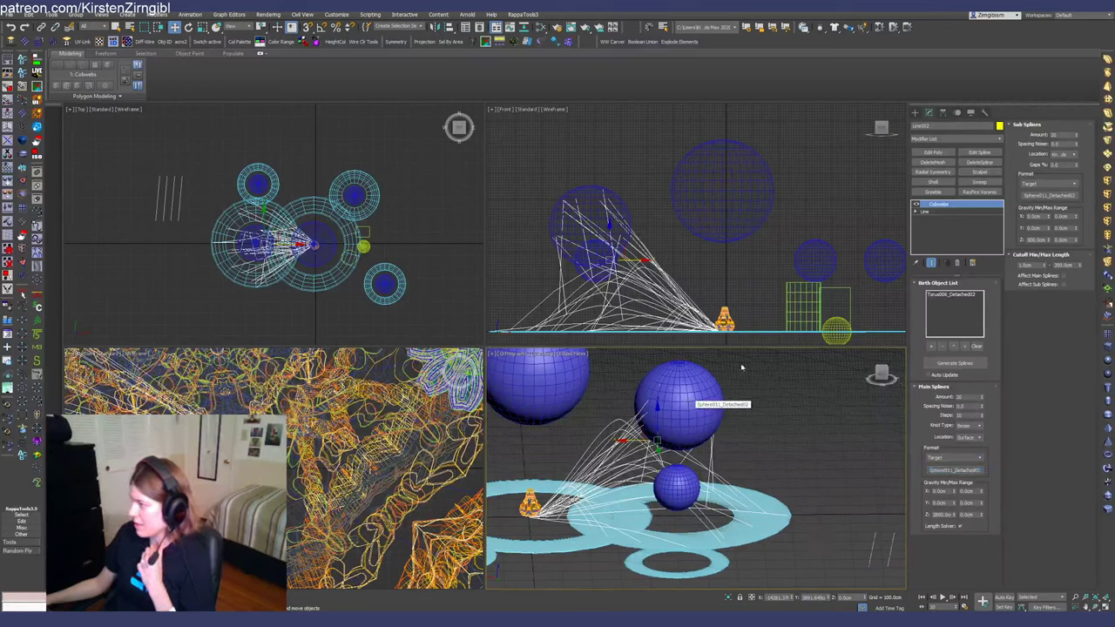
left_click(688, 403)
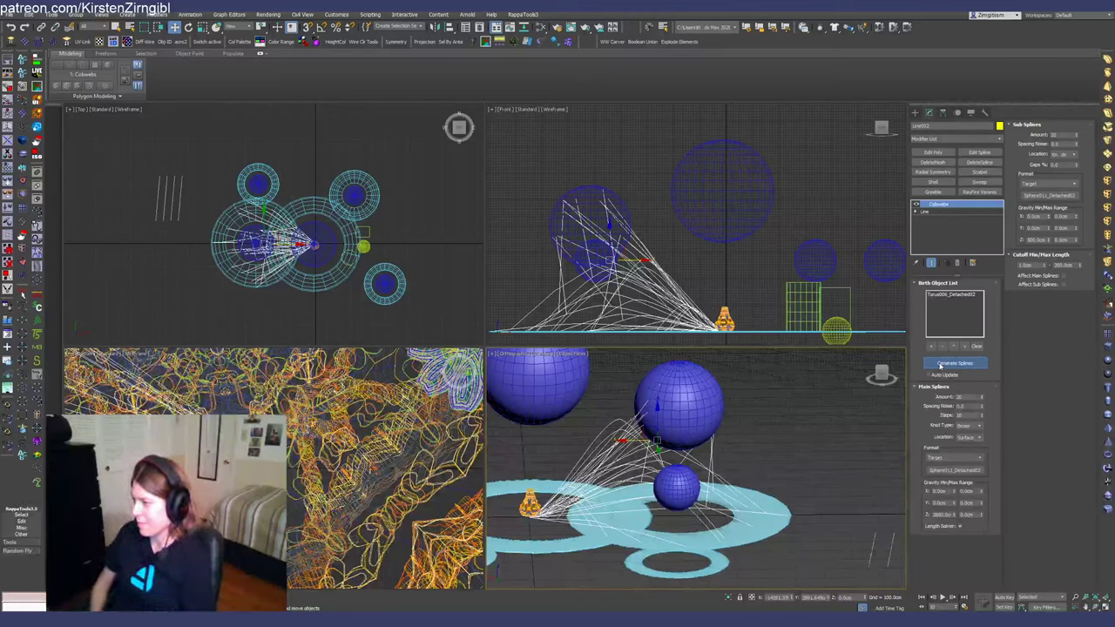
left_click(940, 366)
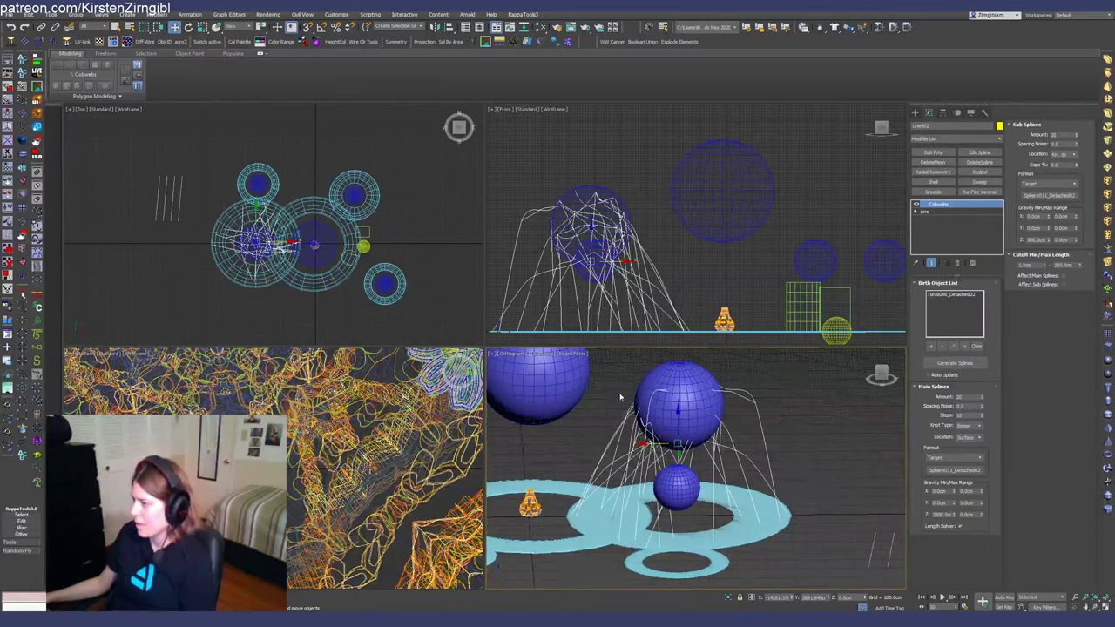
Step: Temporarily delete the target sphere to inspect the spline ends on its surface, and undo the deletion
mouse_move(659, 447)
middle_mouse_down("alt")
mouse_move(697, 449)
mouse_move(676, 427)
mouse_move(662, 458)
middle_mouse_up("alt")
left_click(672, 374)
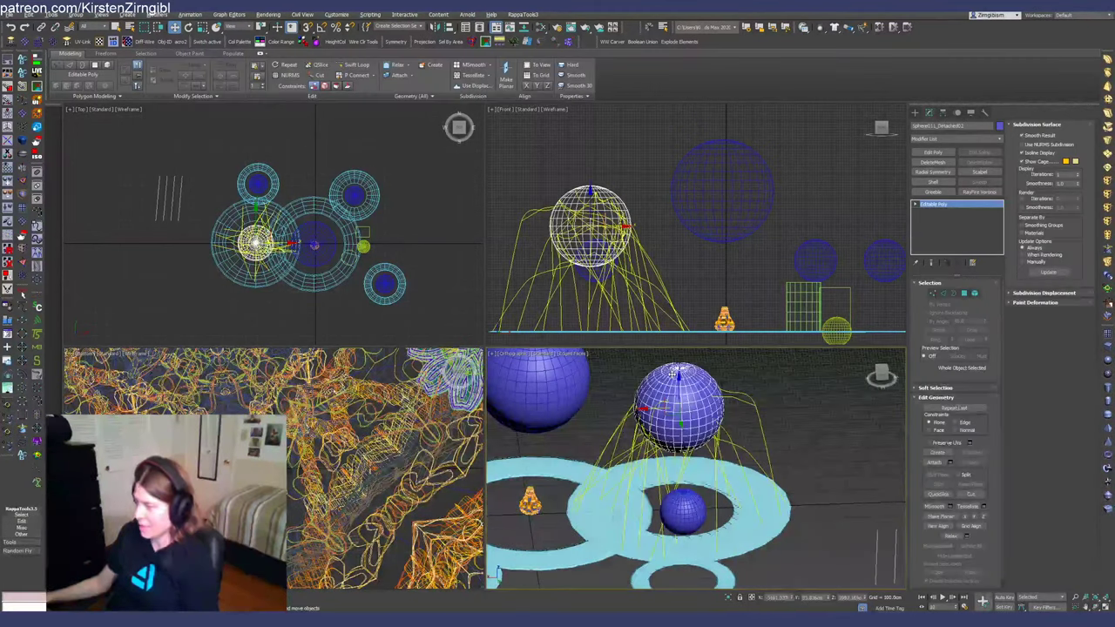
key("Delete")
middle_click_drag(680, 410, 711, 424, "alt")
scroll(685, 373, "up", 3)
left_click(687, 393)
key("u")
scroll(721, 362, "up", 2)
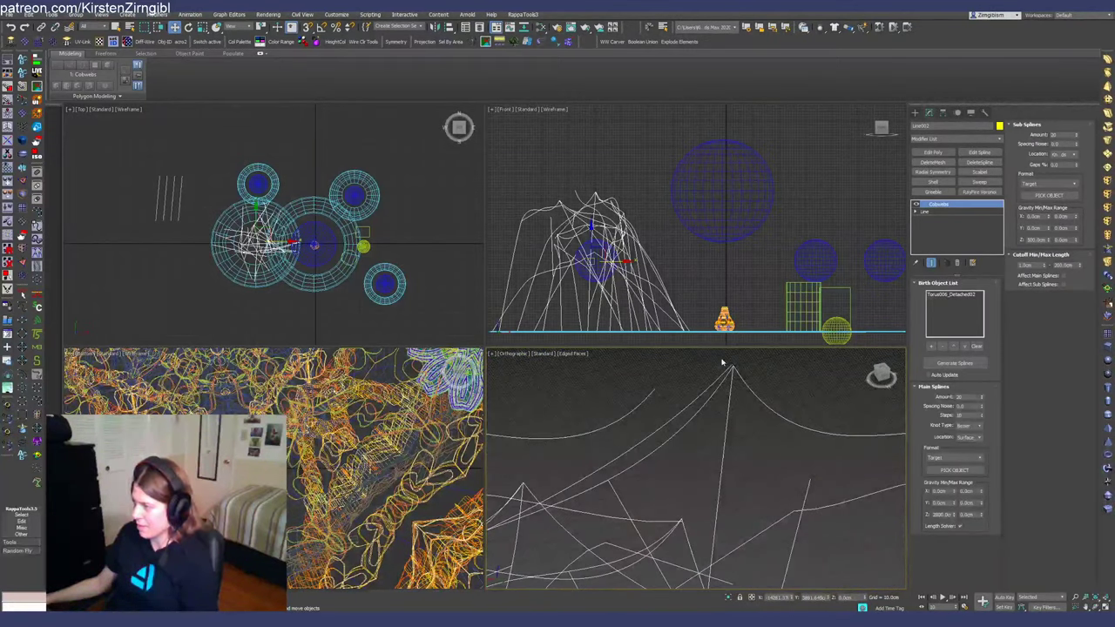
scroll(732, 373, "down", 3)
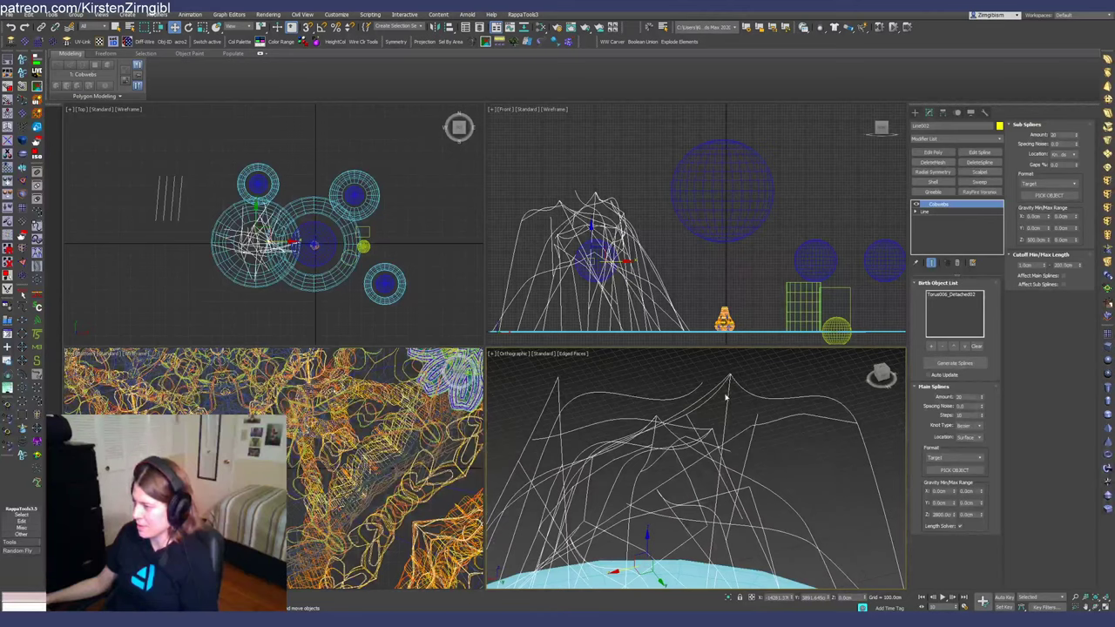
left_click(723, 408)
key("ctrl+z")
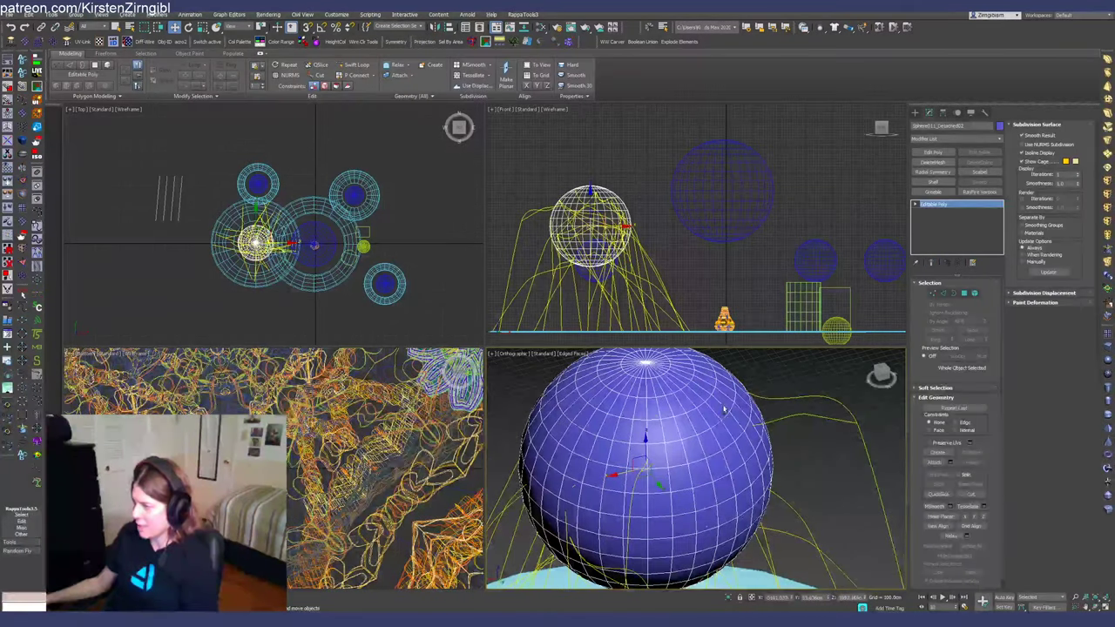
Step: Enable See-Through display in the target sphere's object properties
middle_click_drag(724, 408, 689, 442, "alt")
left_click(721, 500)
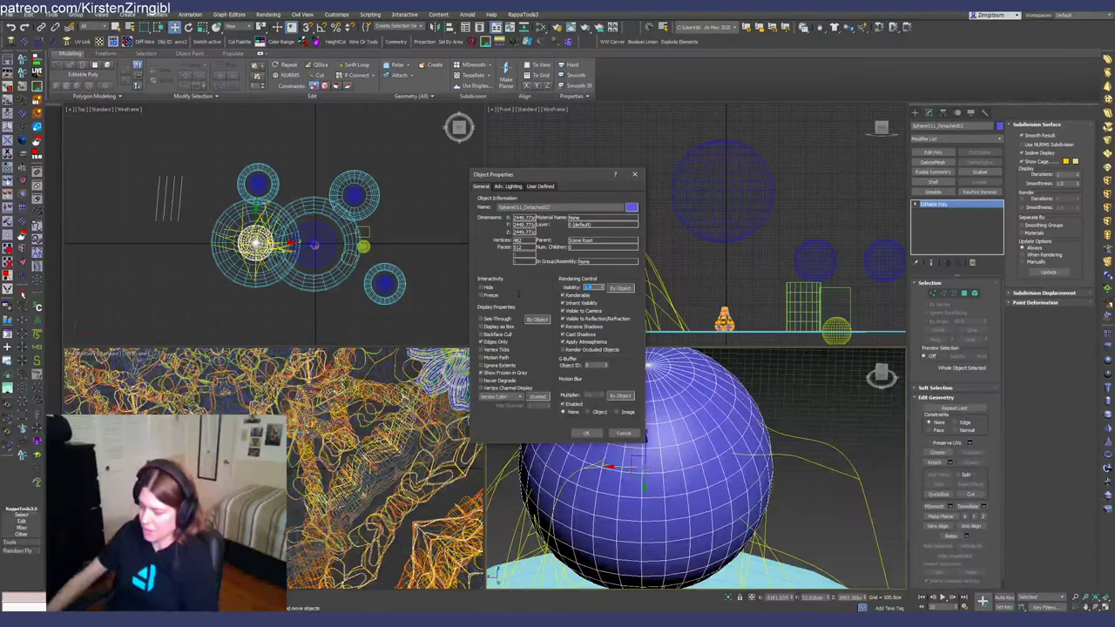
left_click(481, 319)
left_click(585, 433)
Step: Examine how the cobweb splines attach to and cross the see-through sphere in the orthographic and front views
middle_click_drag(695, 450, 801, 453, "alt")
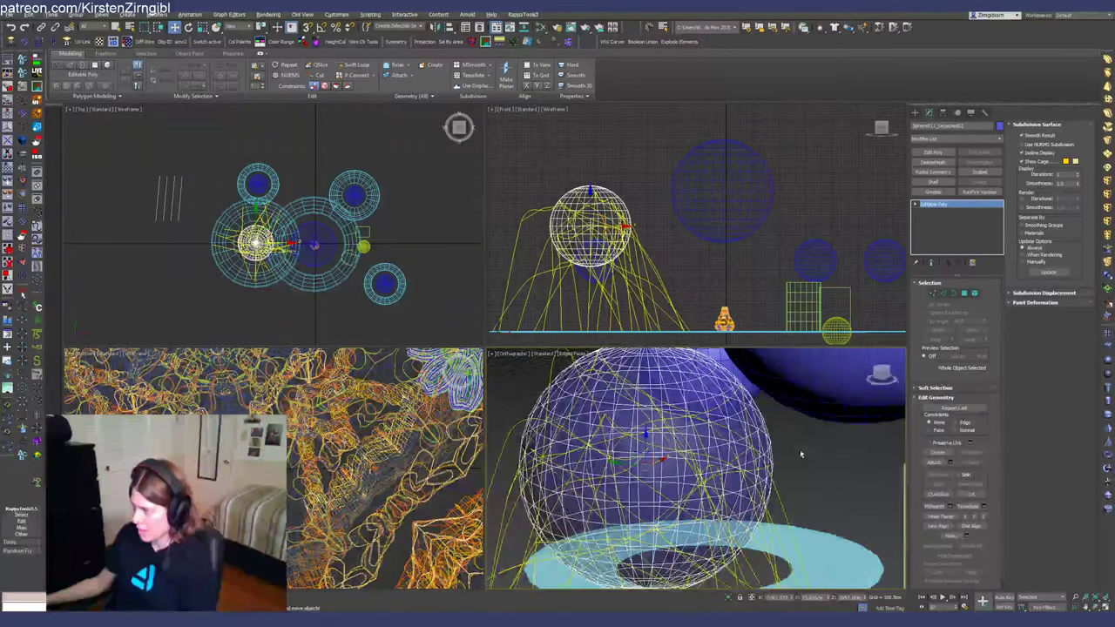
scroll(801, 453, "down", 4)
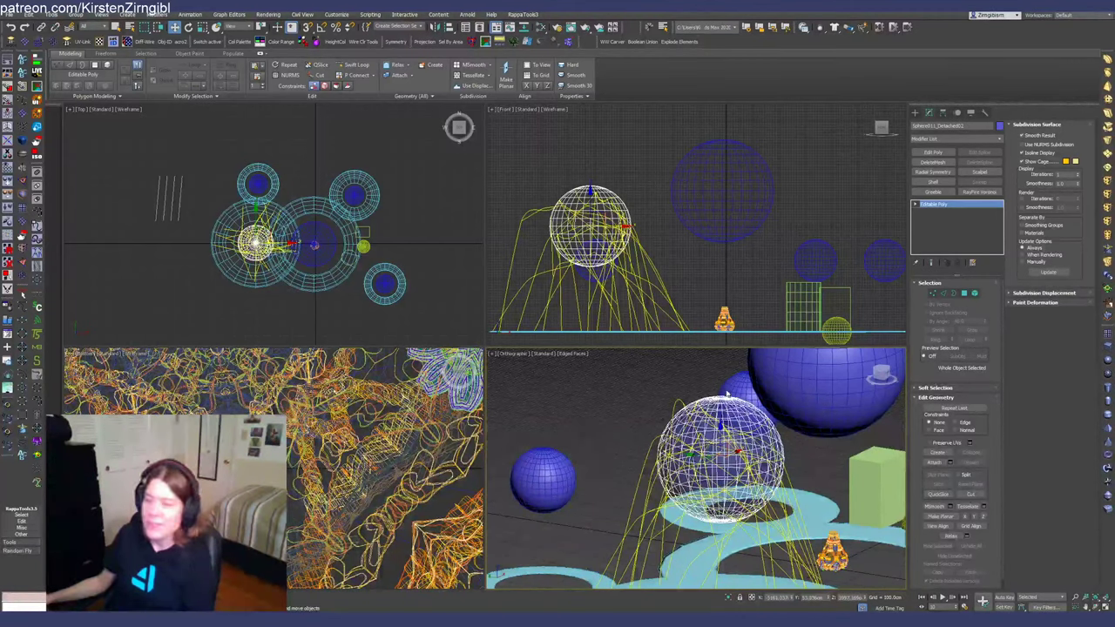
middle_click_drag(632, 438, 660, 441, "alt")
middle_click_drag(693, 388, 601, 447, "alt")
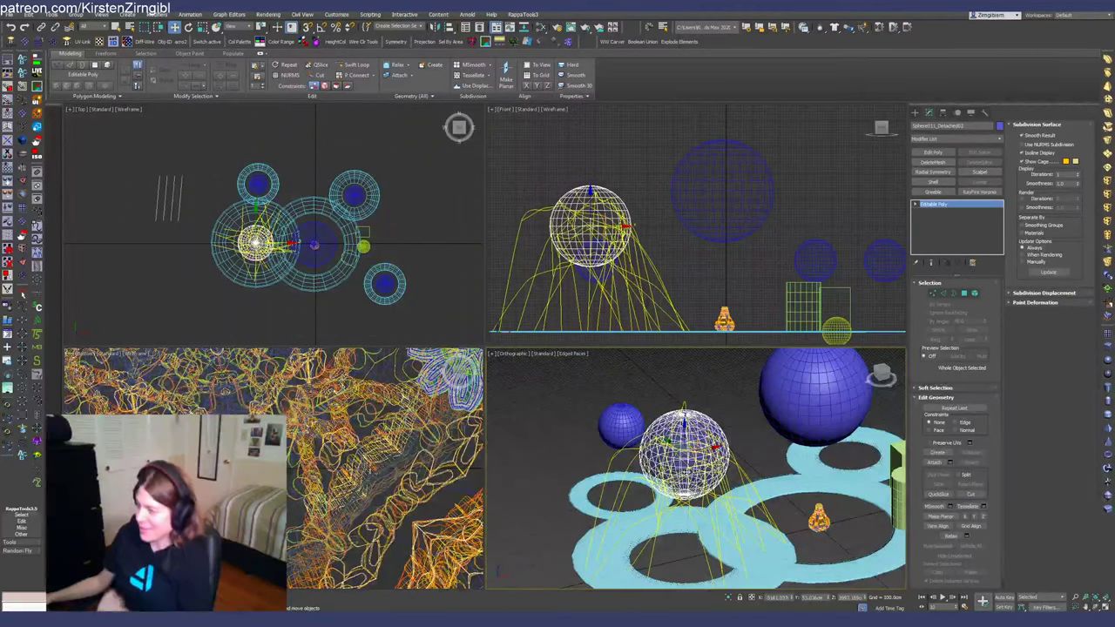
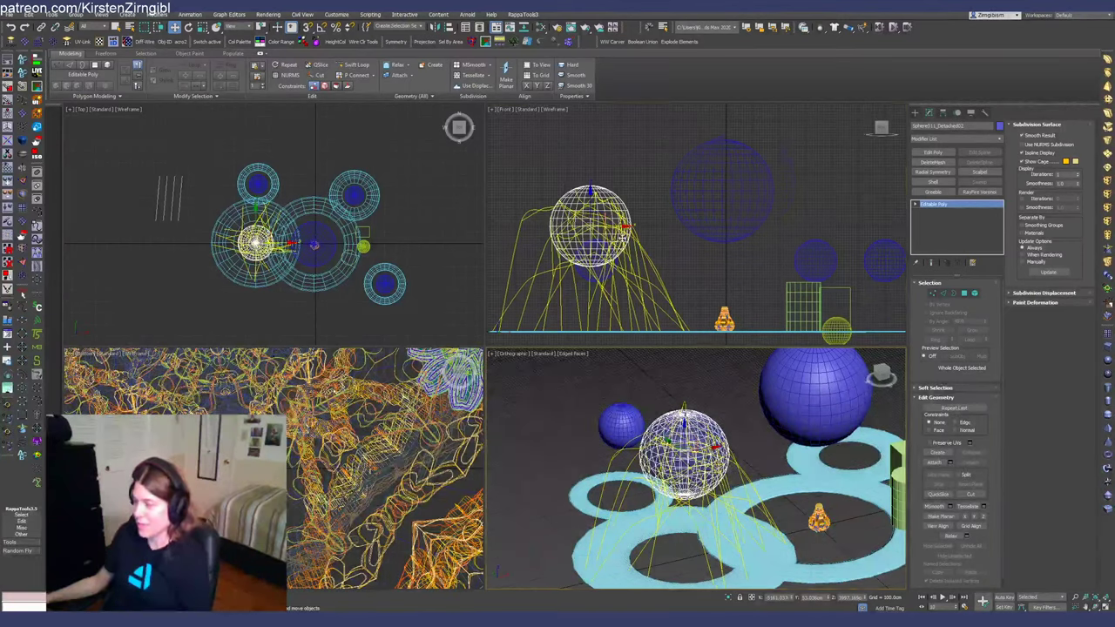
scroll(625, 242, "up", 2)
scroll(673, 223, "up", 2)
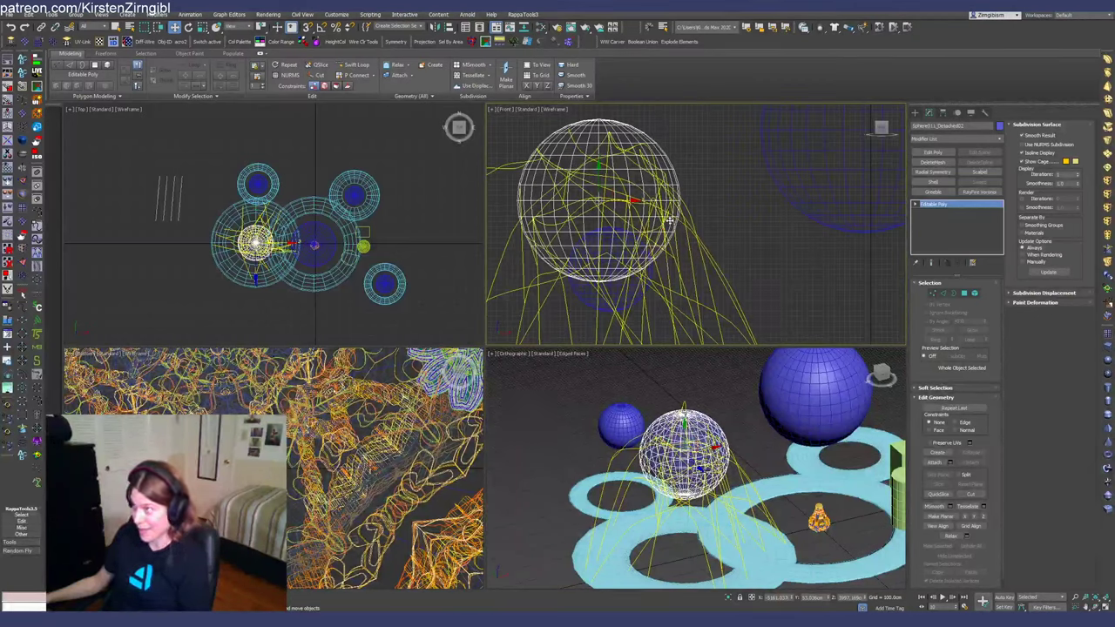
scroll(684, 235, "up", 3)
scroll(701, 249, "down", 3)
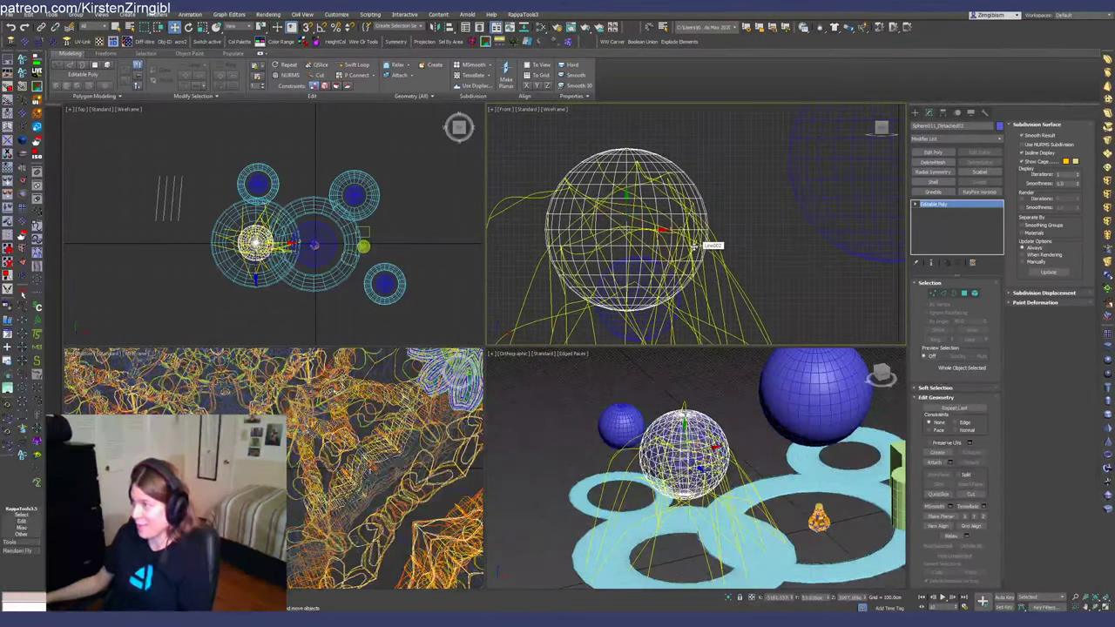
scroll(737, 234, "up", 2)
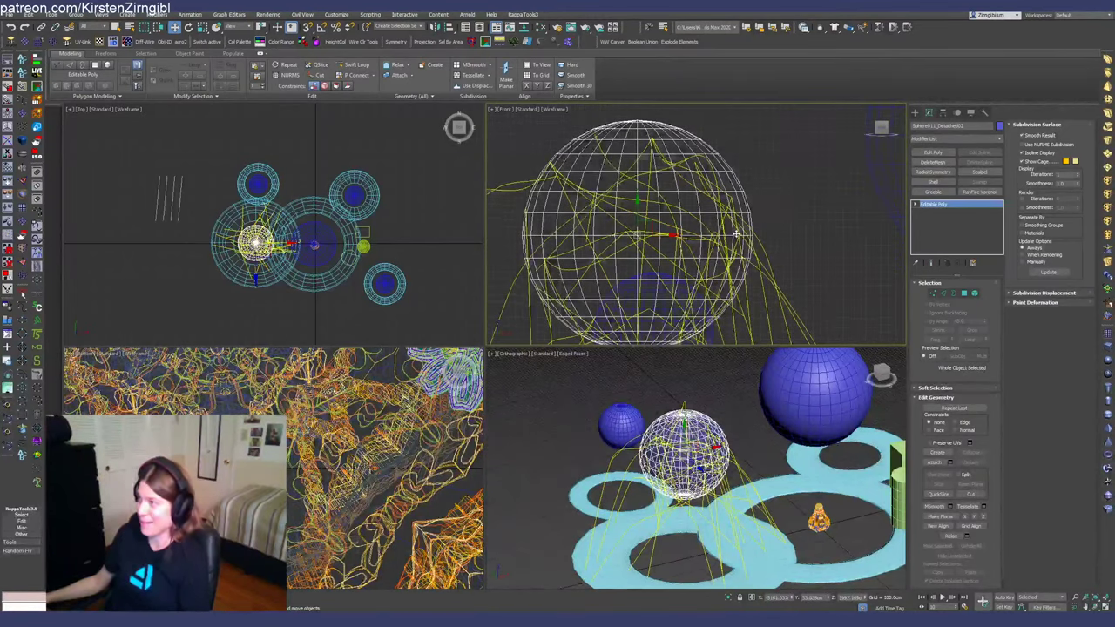
scroll(736, 233, "down", 2)
Step: Delete the spheres, rings, cobweb splines and green primitives around the orange ornament, keeping the ornament itself
middle_click_drag(734, 423, 598, 392)
scroll(624, 364, "down", 3)
left_click_drag(588, 495, 670, 552)
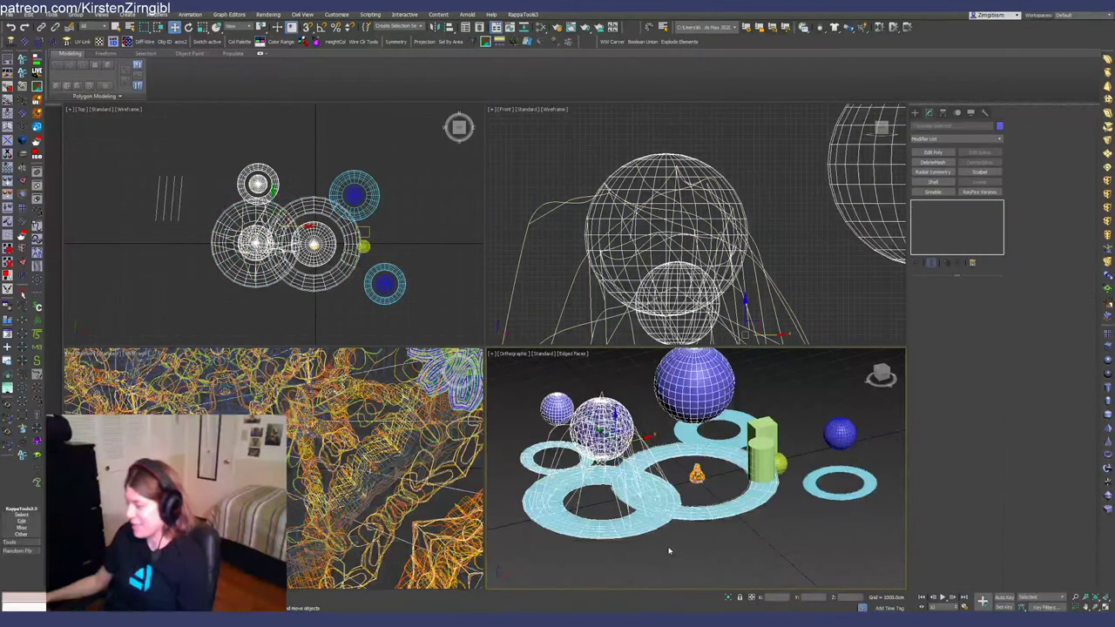
key("Delete")
left_click(720, 379)
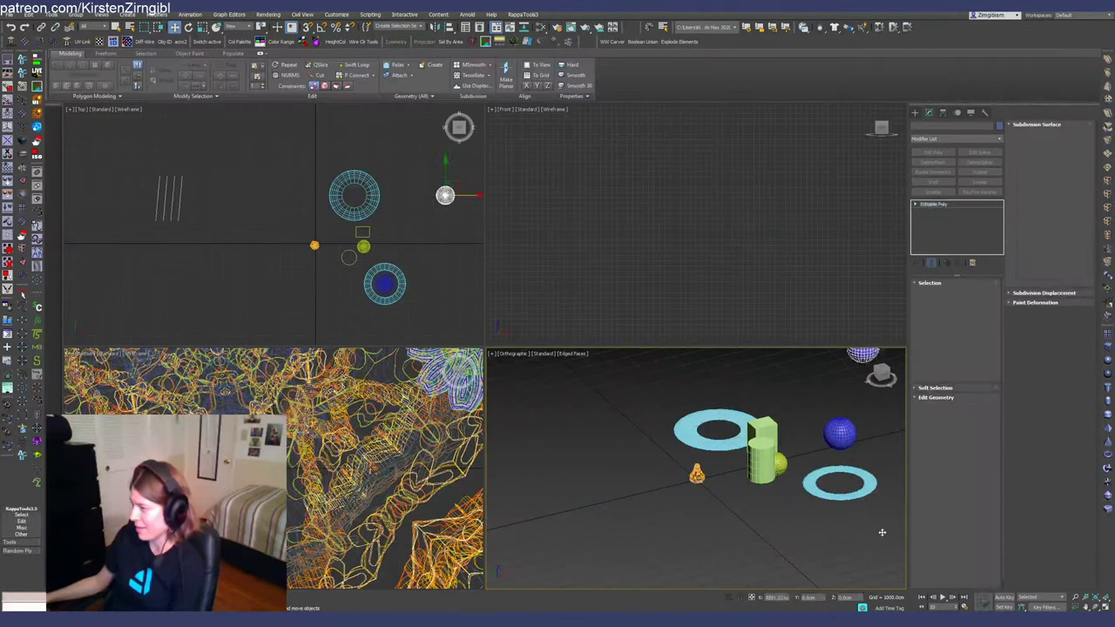
key("Delete")
left_click_drag(721, 379, 874, 533)
key("Delete")
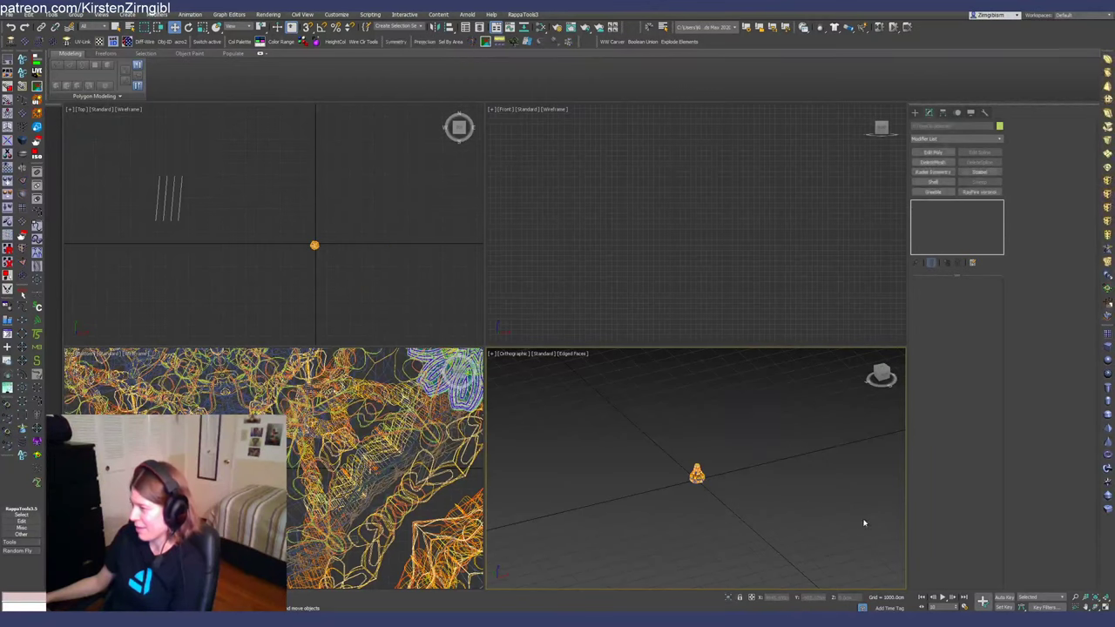
Step: Create a large flat-lying torus beside the orange ornament, with Radius 1 about 2265 and Radius 2 about 527
scroll(689, 448, "up", 3)
scroll(689, 448, "up", 3)
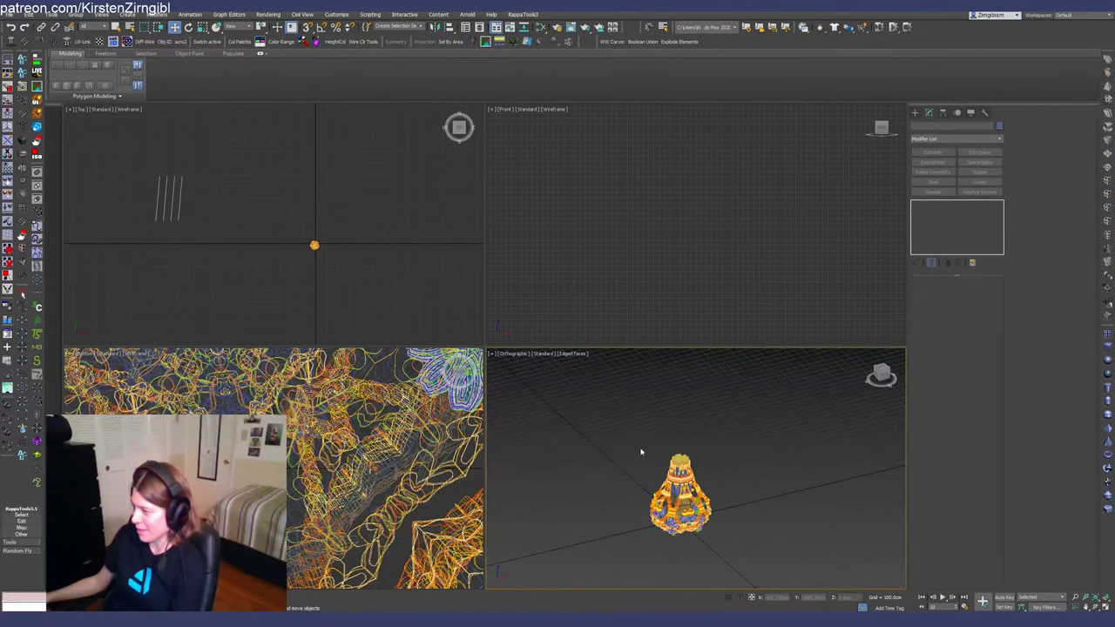
left_click_drag(729, 545, 758, 567)
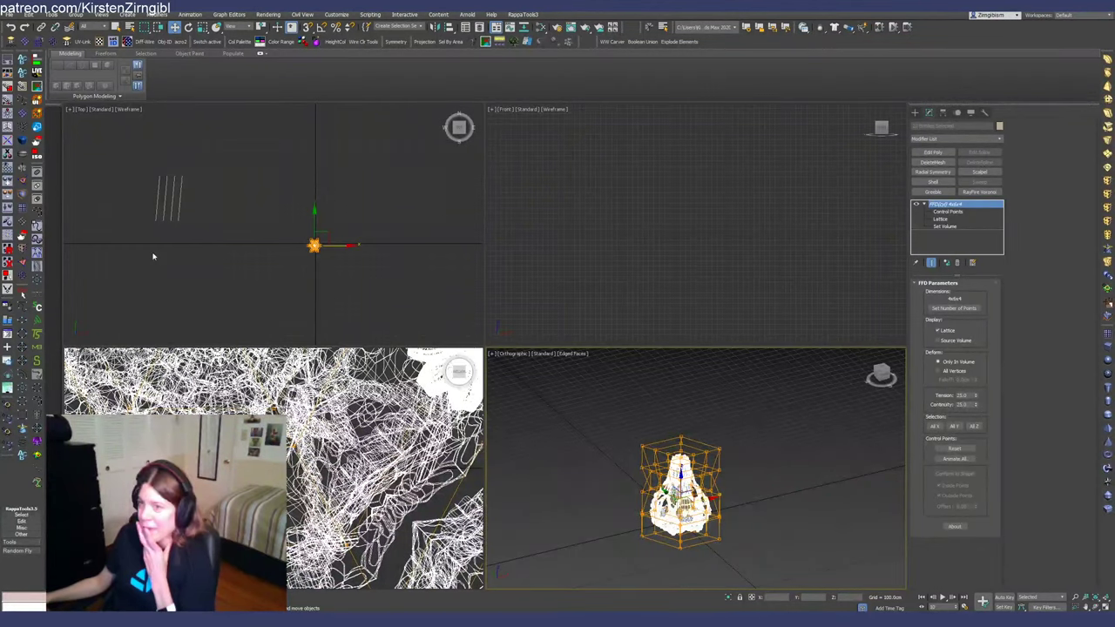
left_click(915, 113)
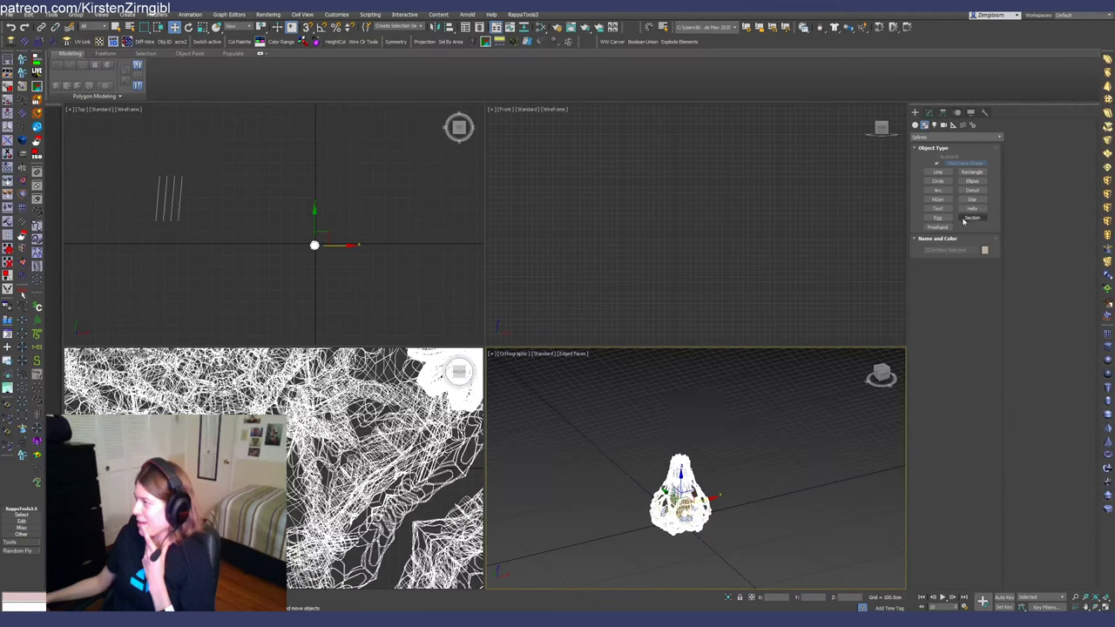
left_click(944, 226)
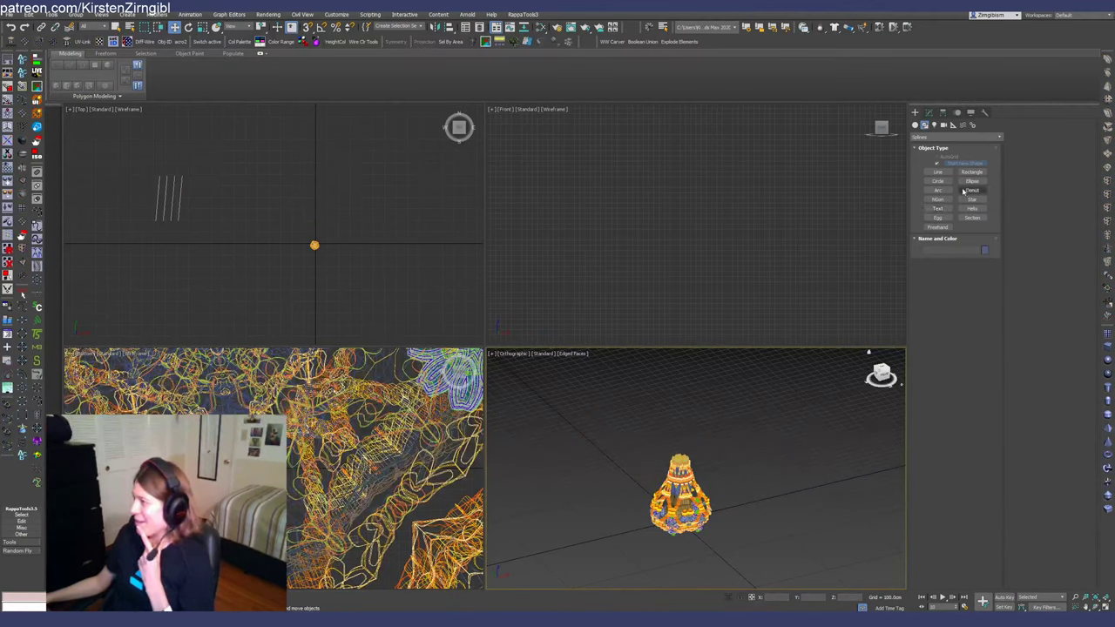
middle_click_drag(744, 364, 642, 386)
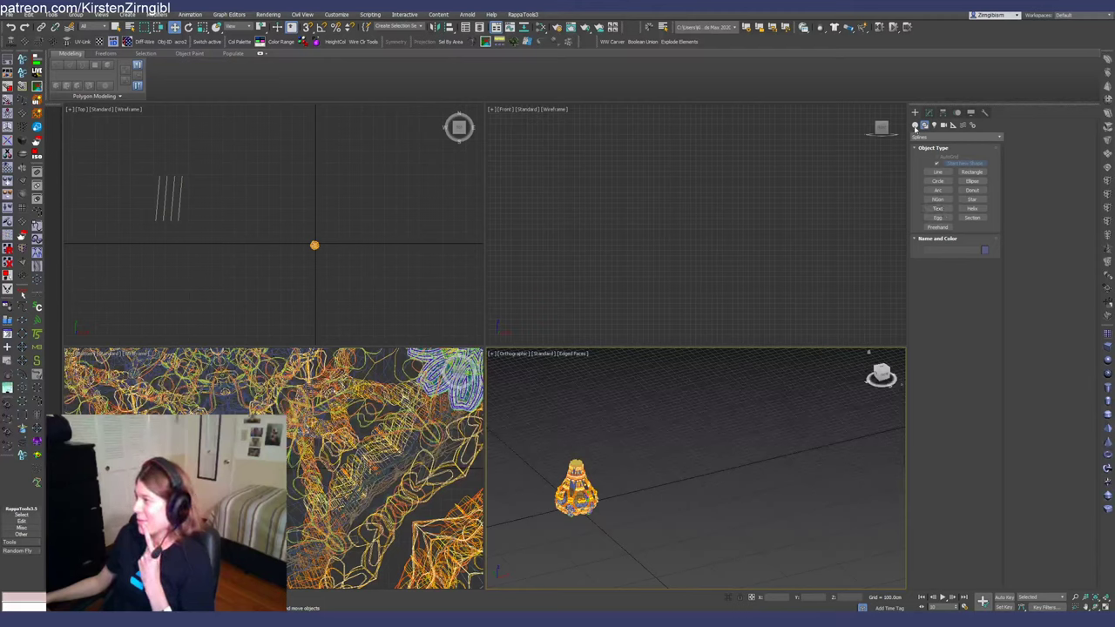
left_click(915, 125)
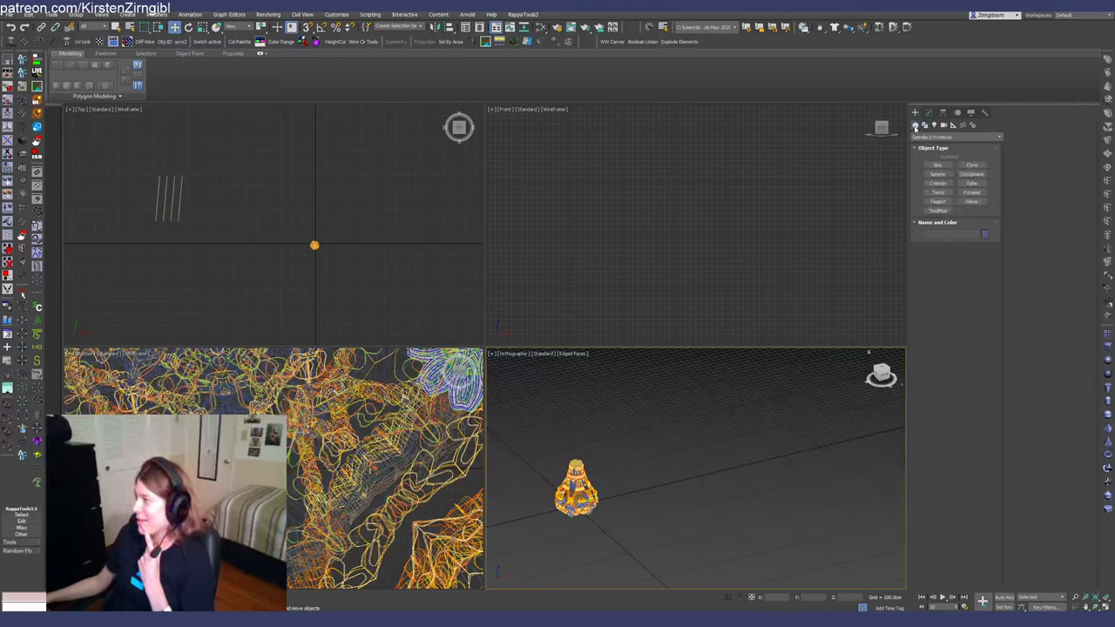
left_click(941, 192)
left_click_drag(708, 448, 795, 520)
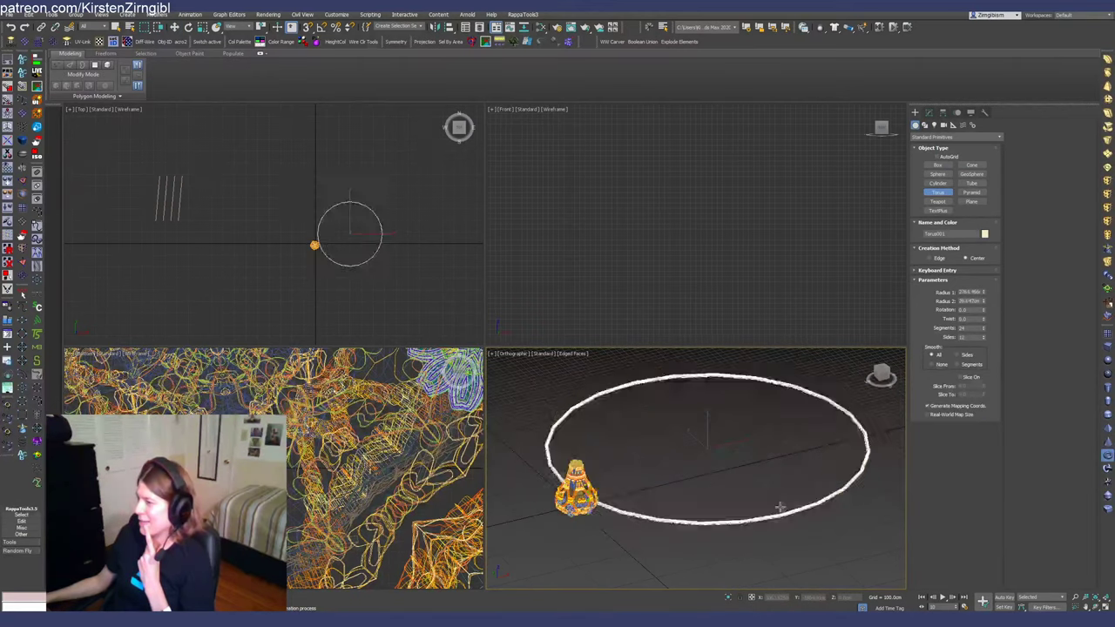
left_click(771, 485)
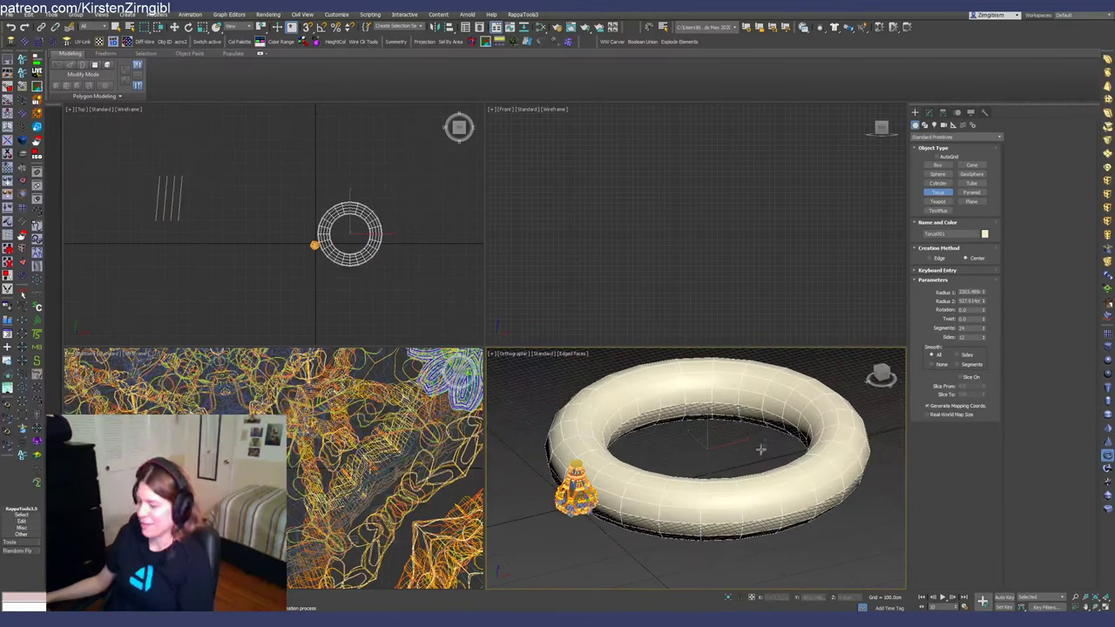
Step: Flatten the torus vertically into a thin ring by scaling it to about 12% in height, and apply Reset XForm
left_click(637, 221)
key("z")
key("r")
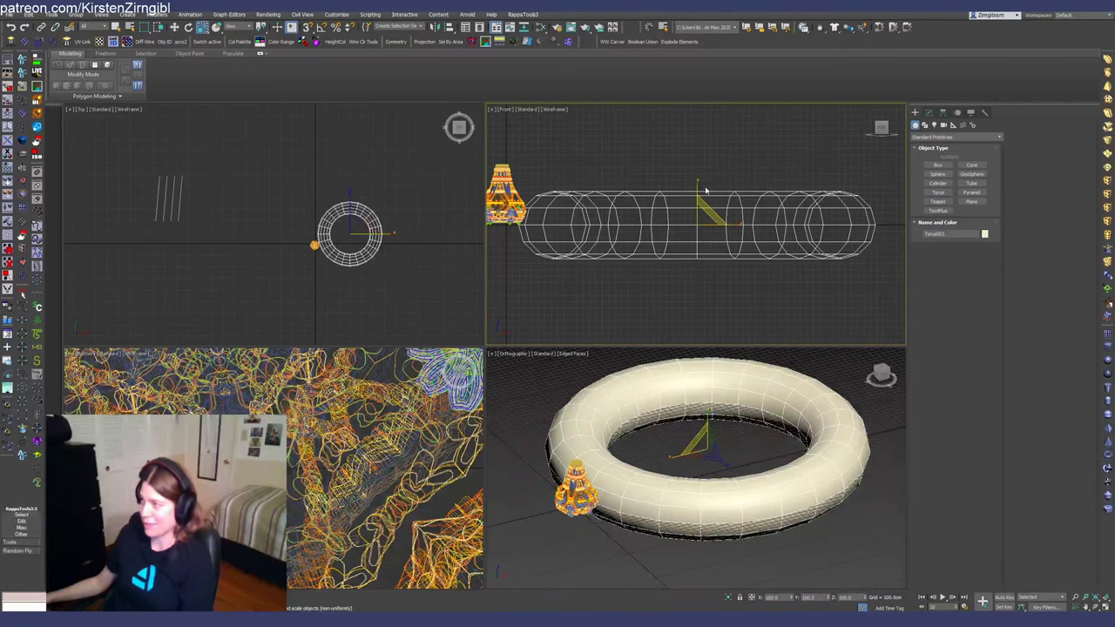
left_click_drag(698, 187, 711, 432)
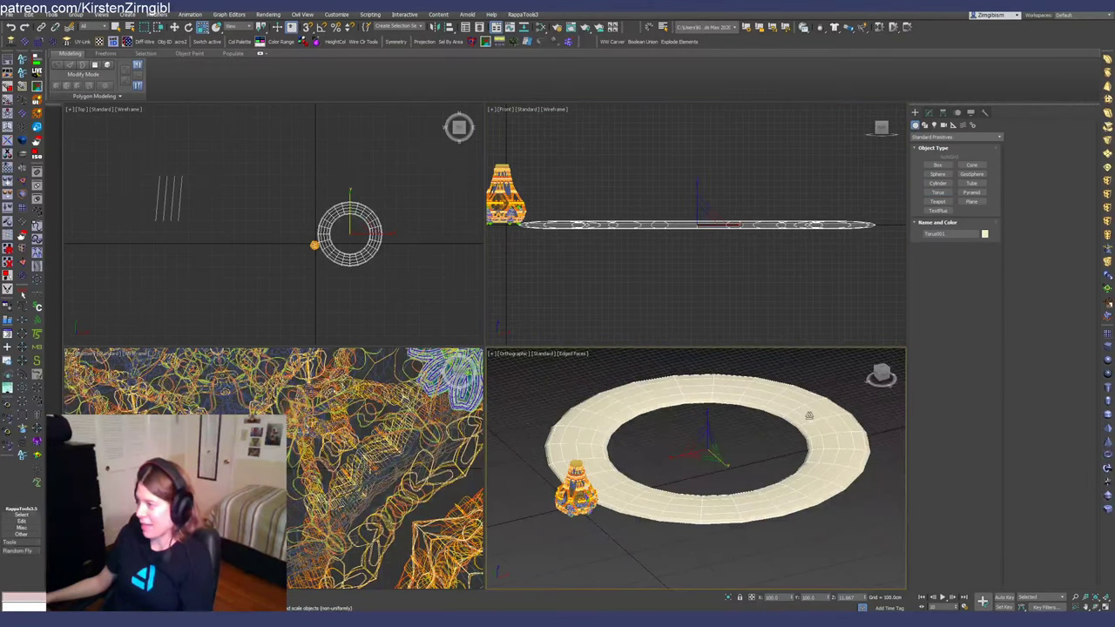
right_click(815, 471)
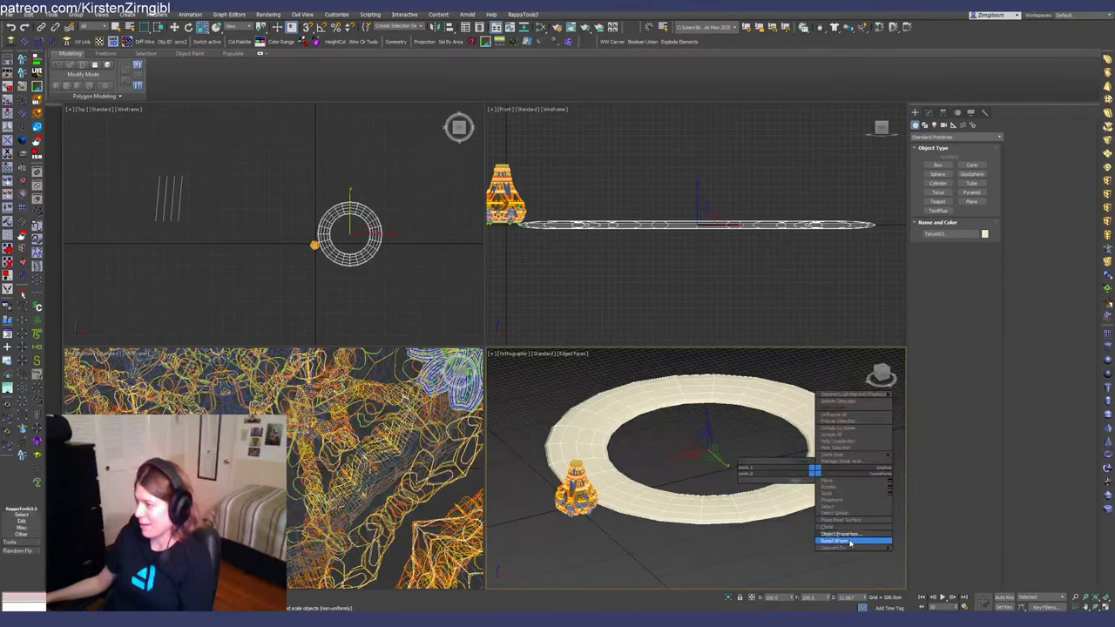
left_click(850, 542)
left_click(929, 113)
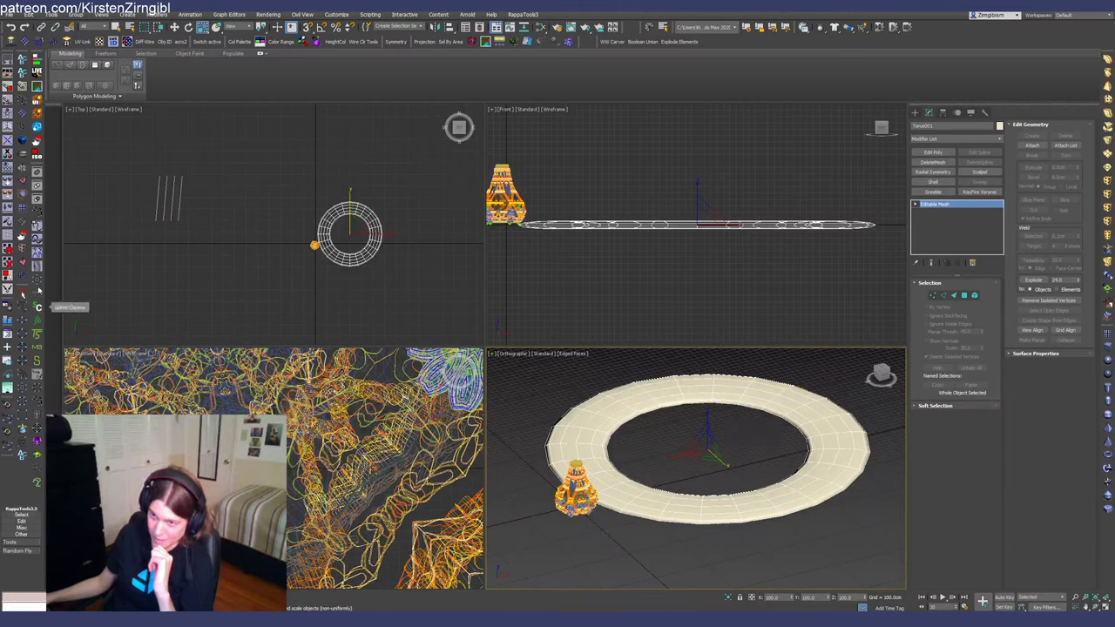
Step: Open the WireChaos script and assign the flattened torus ring as its custom mesh
left_click(36, 279)
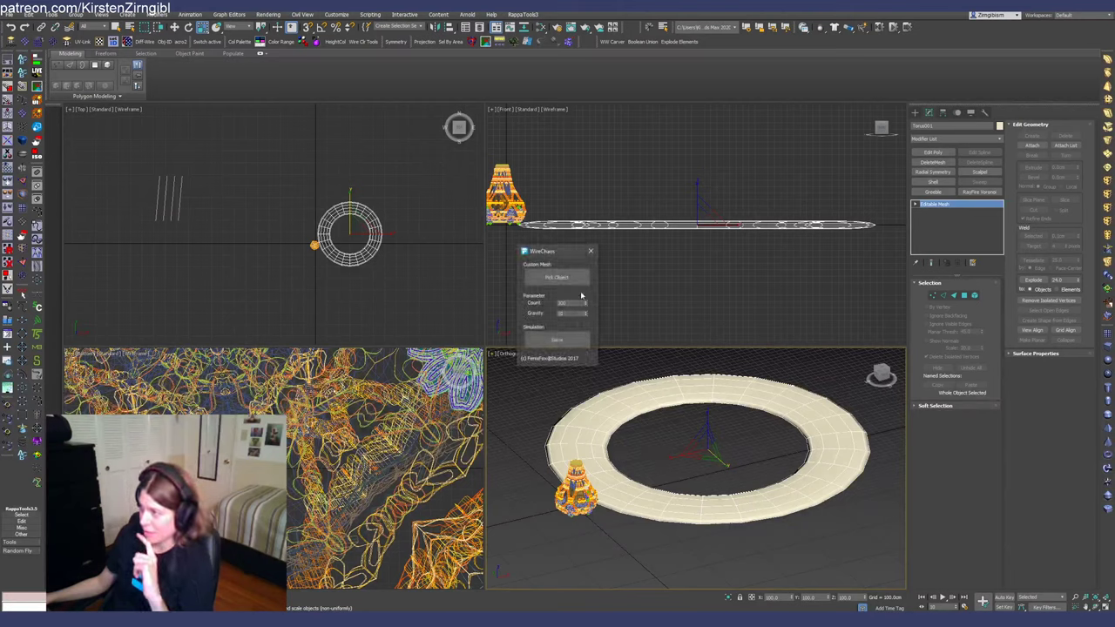
left_click(579, 277)
left_click(668, 398)
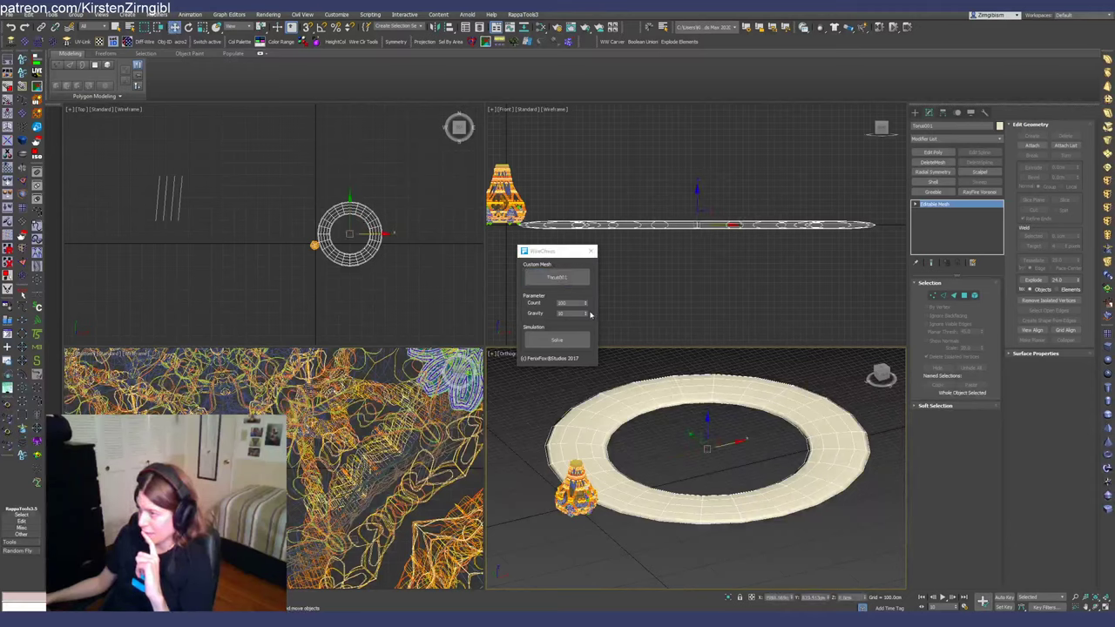
Step: Set the WireChaos gravity to 200 and the count to 60, and solve the wires
double_click(572, 312)
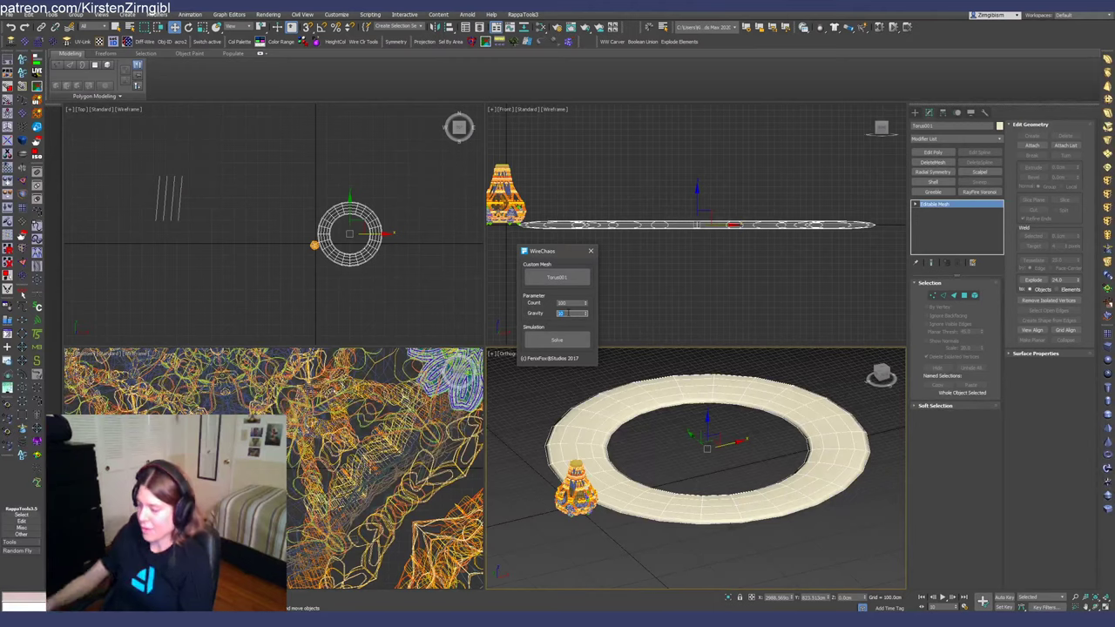
type("200")
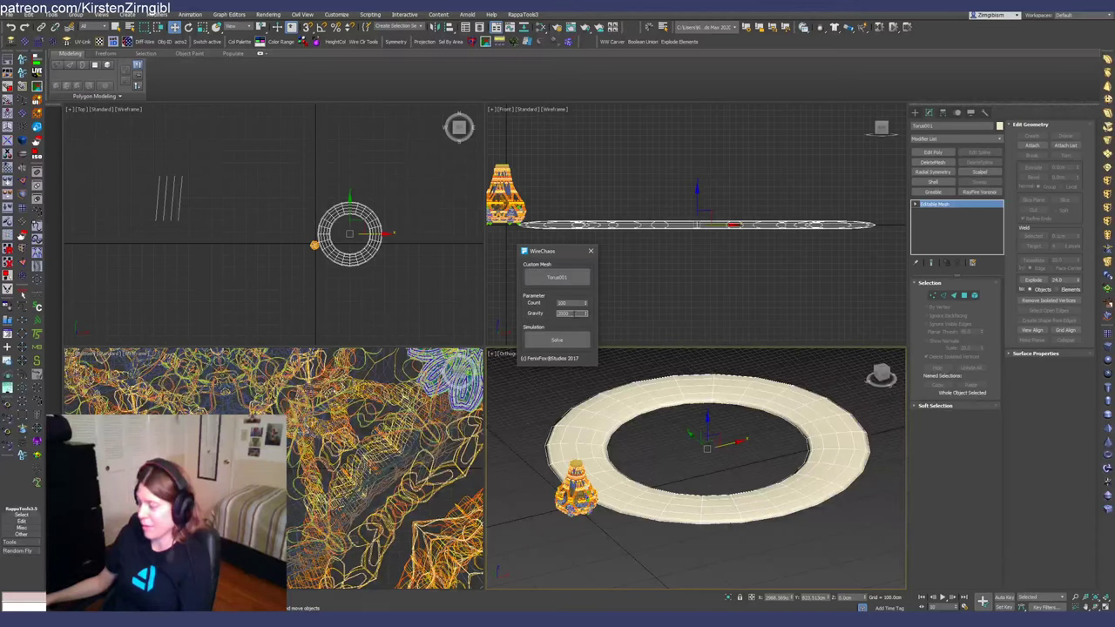
type("200")
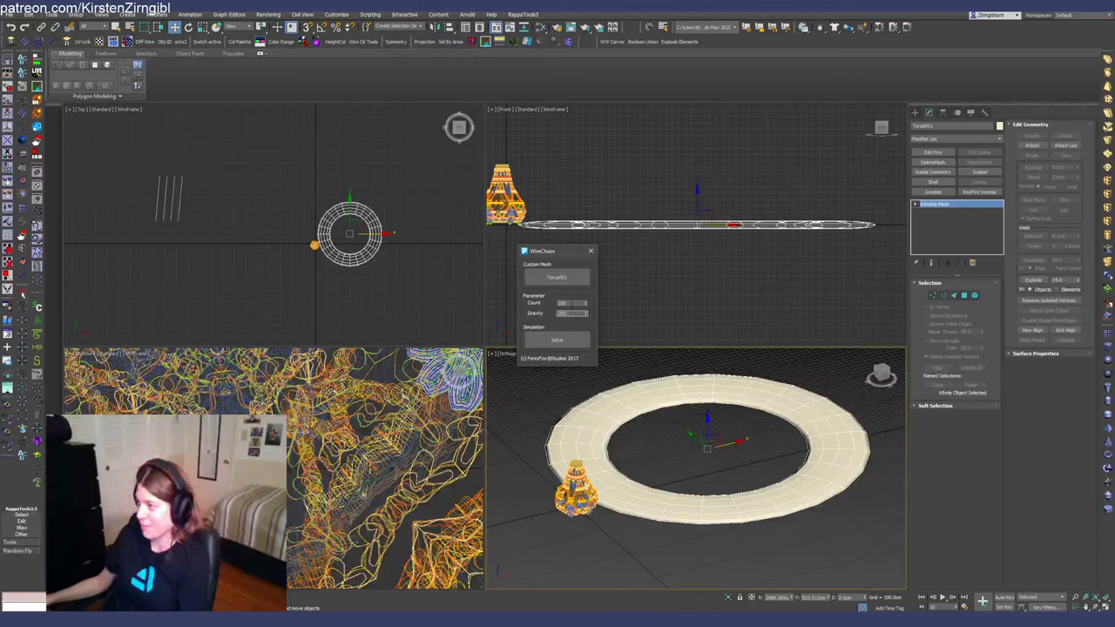
key("Tab")
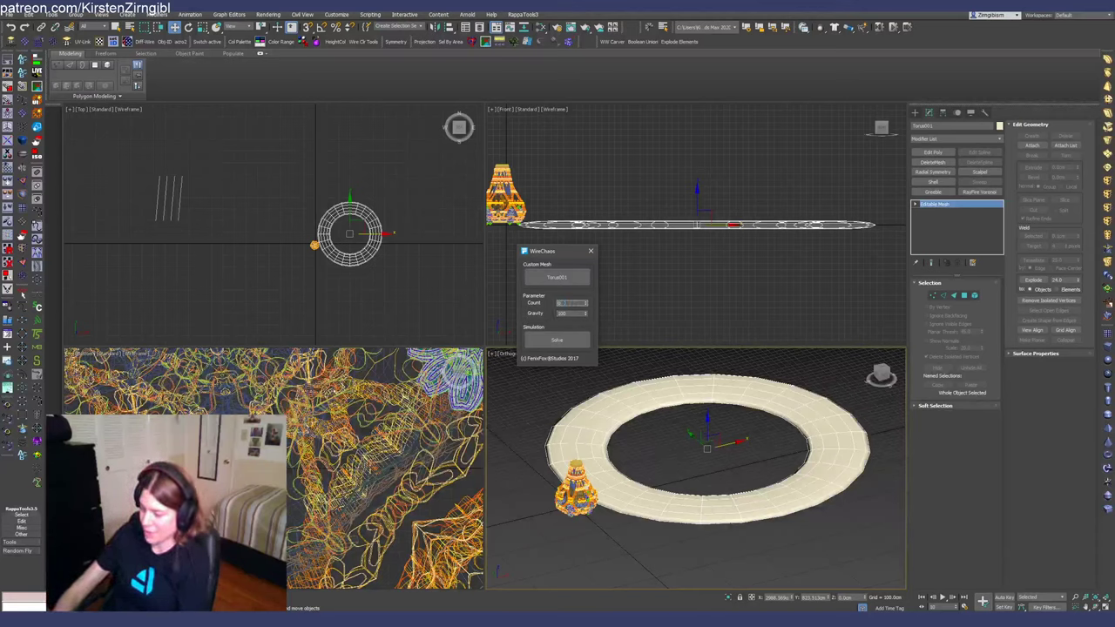
type("60")
left_click(547, 341)
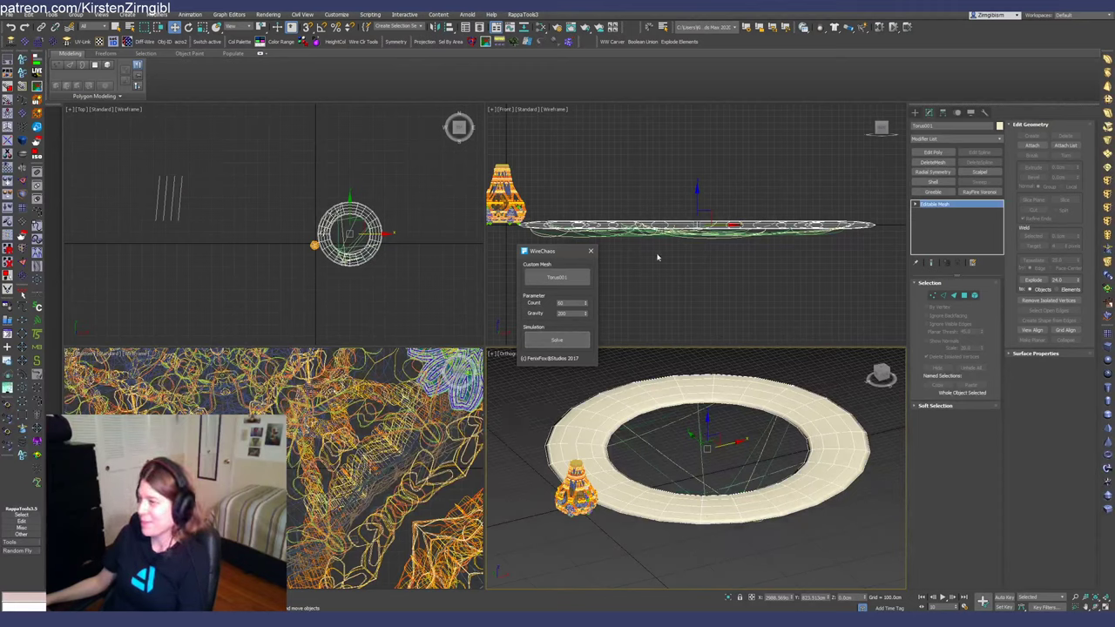
Step: Set the WireChaos gravity to 1000 and solve again to generate deeper hanging wires
double_click(571, 313)
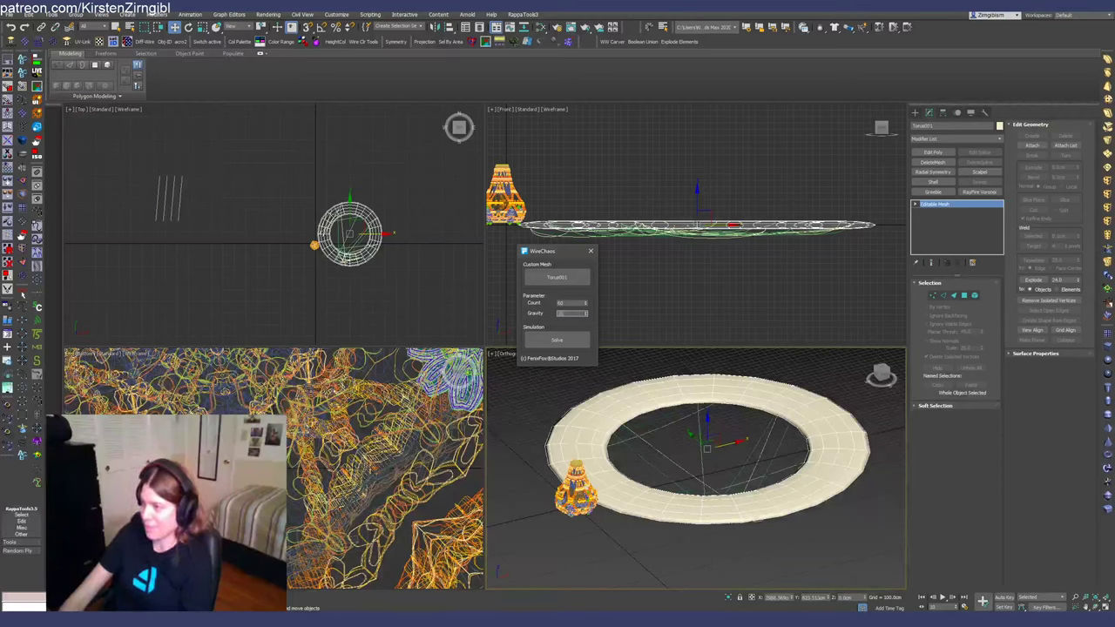
left_click(560, 340)
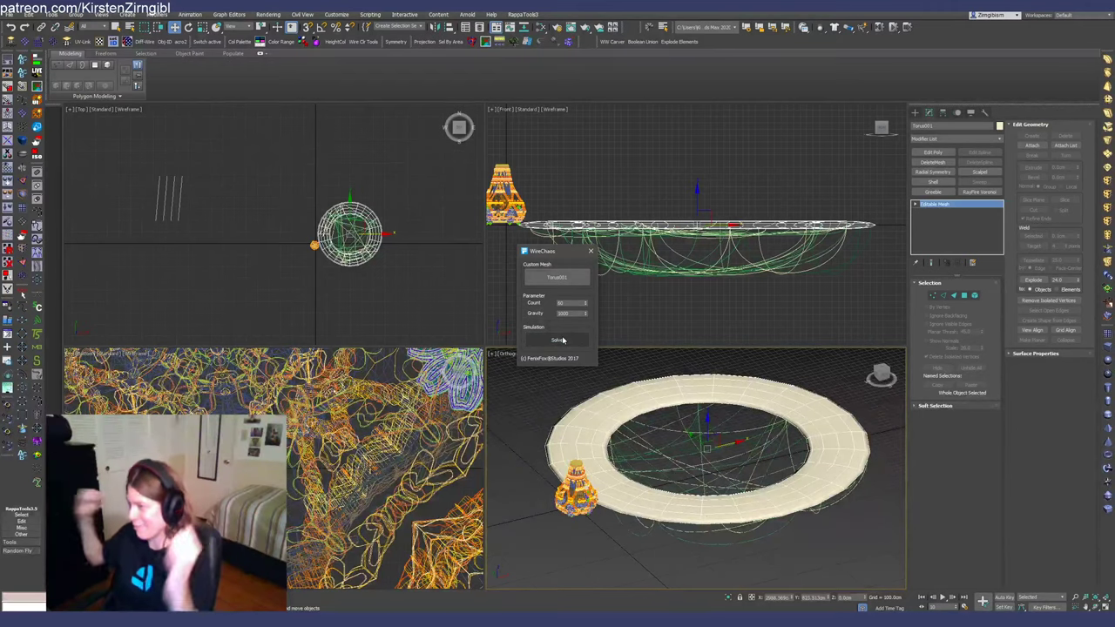
middle_click_drag(612, 243, 608, 192)
Step: Delete all the generated wires, including those close to the ring, keeping the flattened torus
left_click_drag(521, 184, 734, 232)
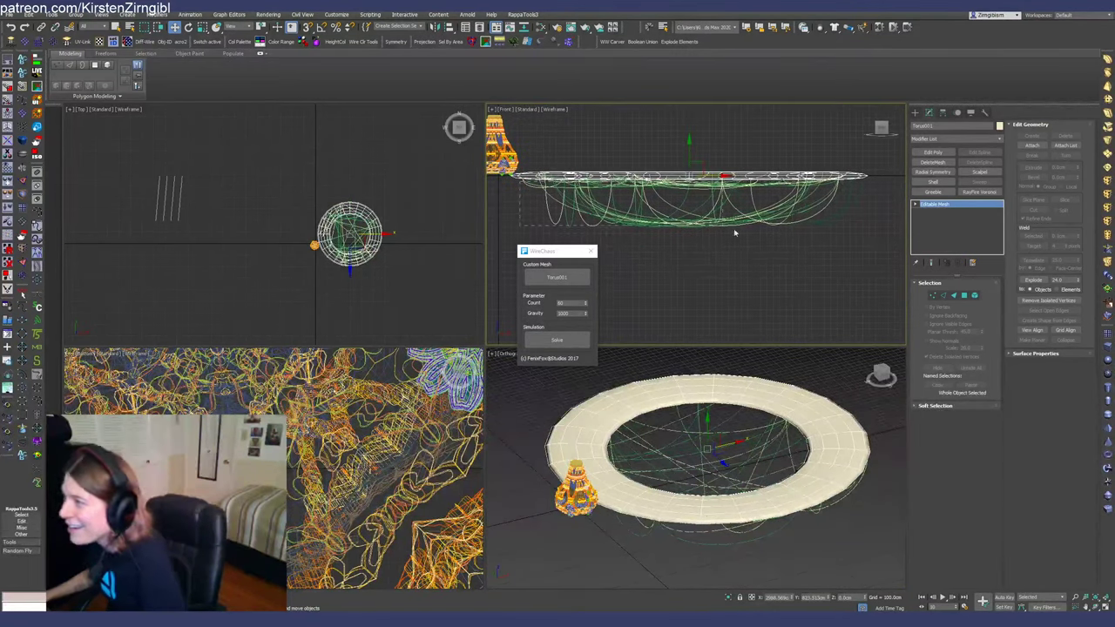
left_click_drag(877, 251, 877, 252)
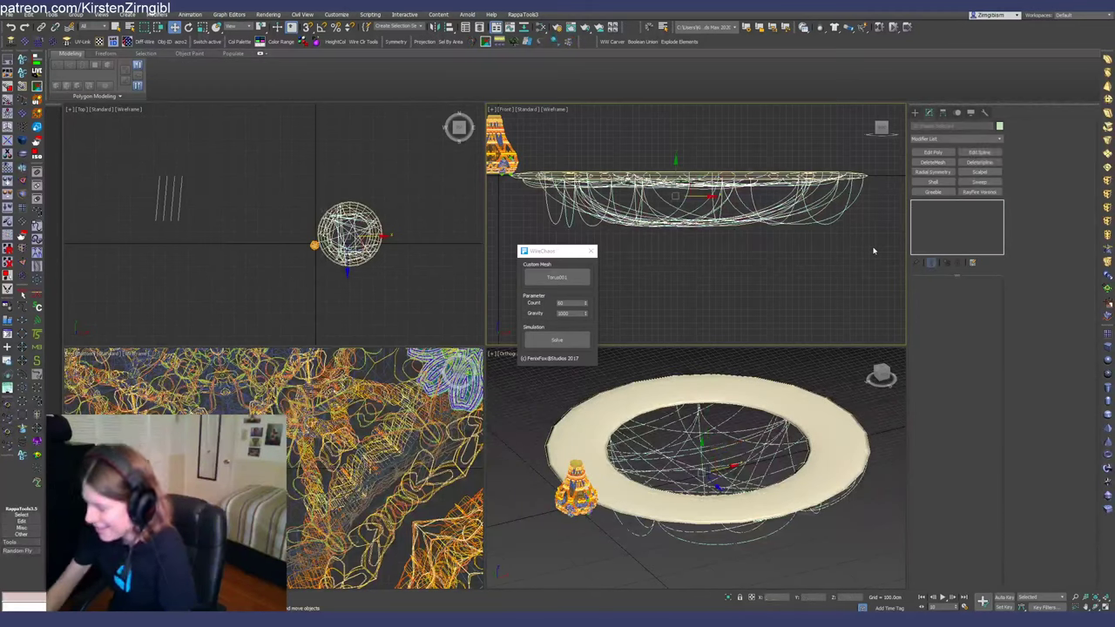
key("Delete")
scroll(659, 168, "up", 8)
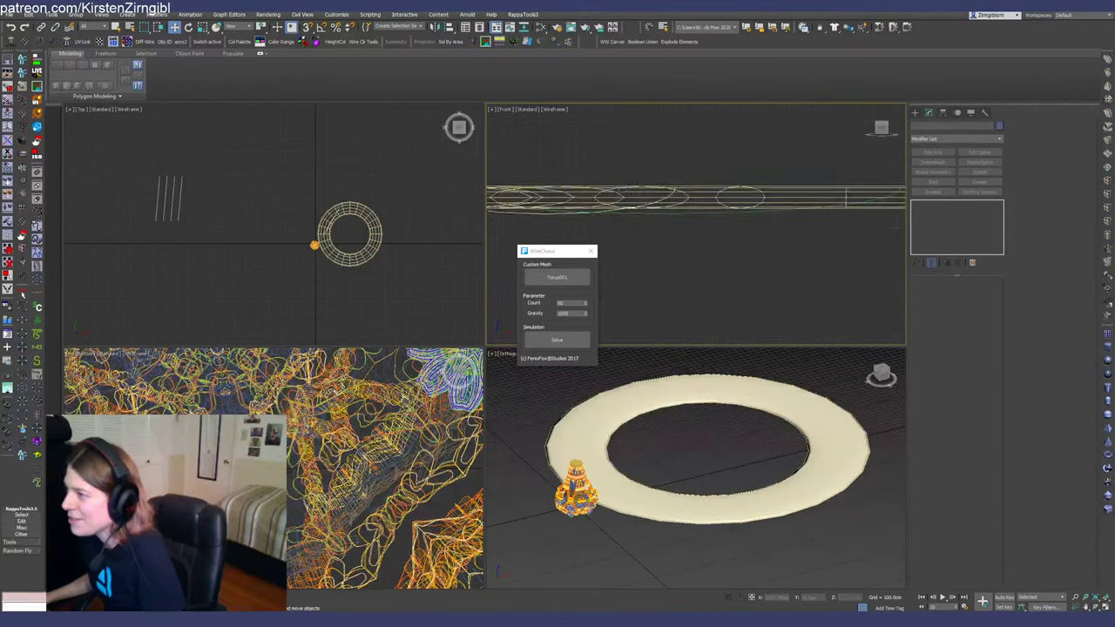
left_click(574, 236)
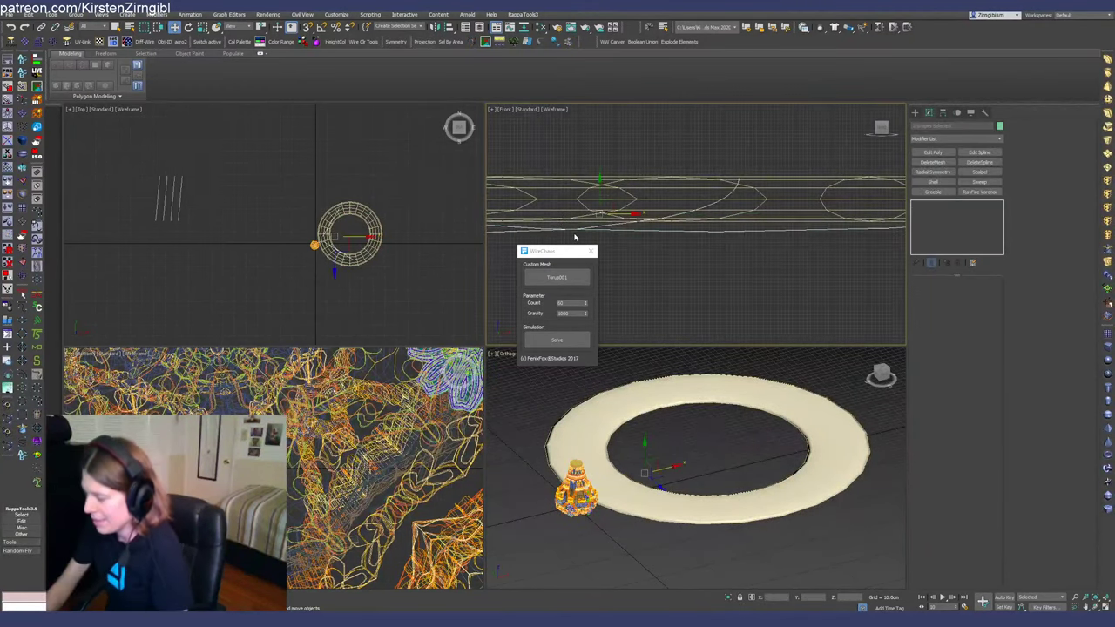
left_click(574, 240)
scroll(673, 222, "down", 5)
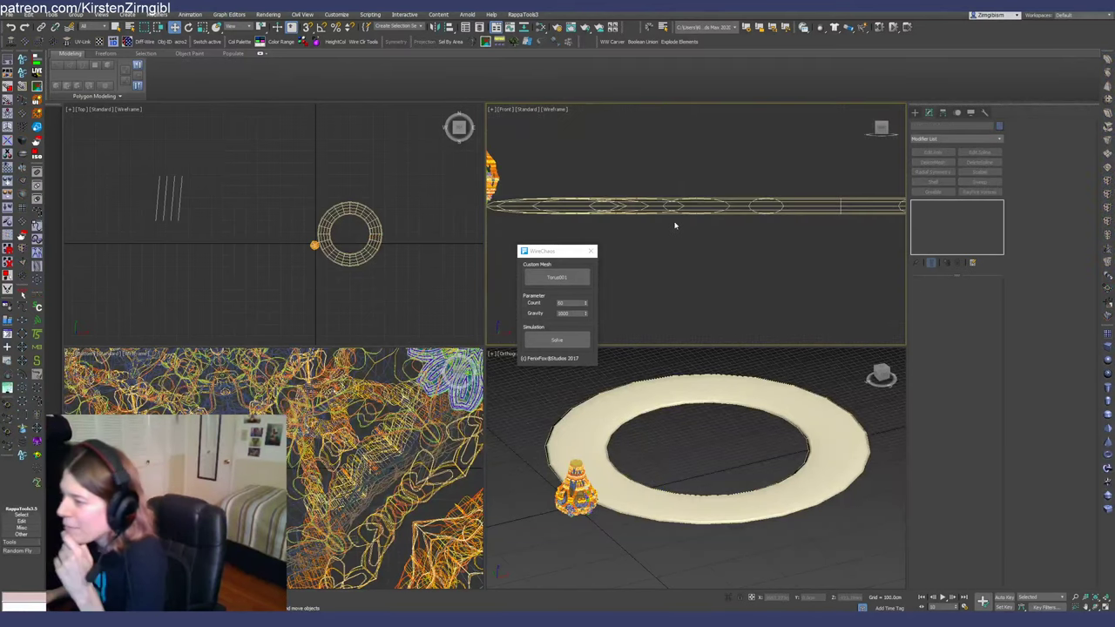
Step: Set the WireChaos gravity to 1500, solve the wires, and inspect how far they hang below the ring
scroll(670, 219, "up", 2)
left_click_drag(576, 314, 502, 332)
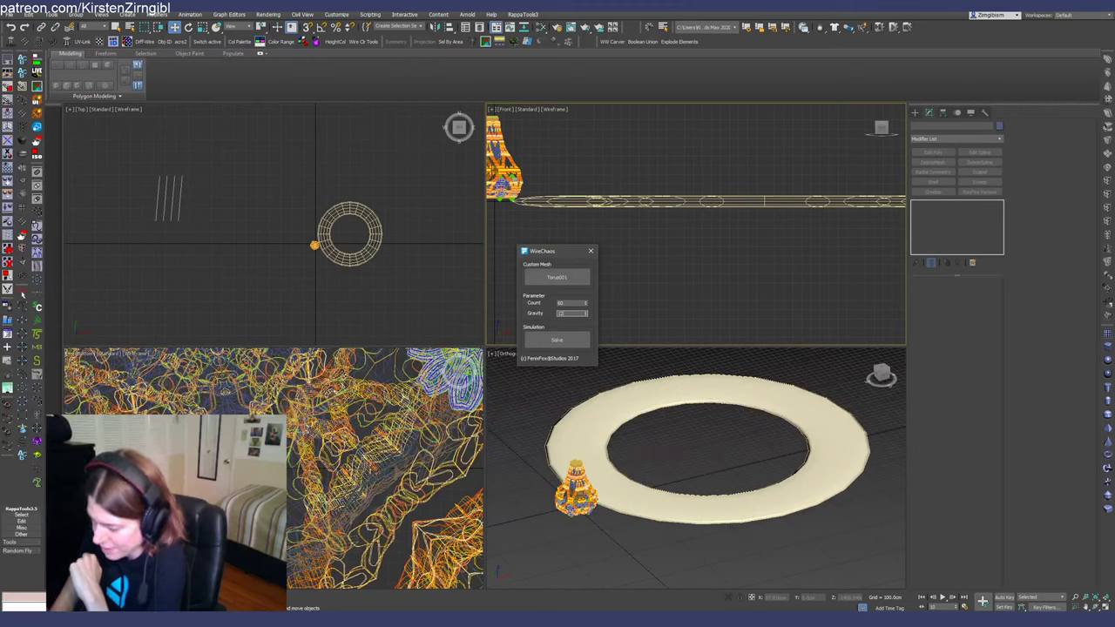
left_click(528, 340)
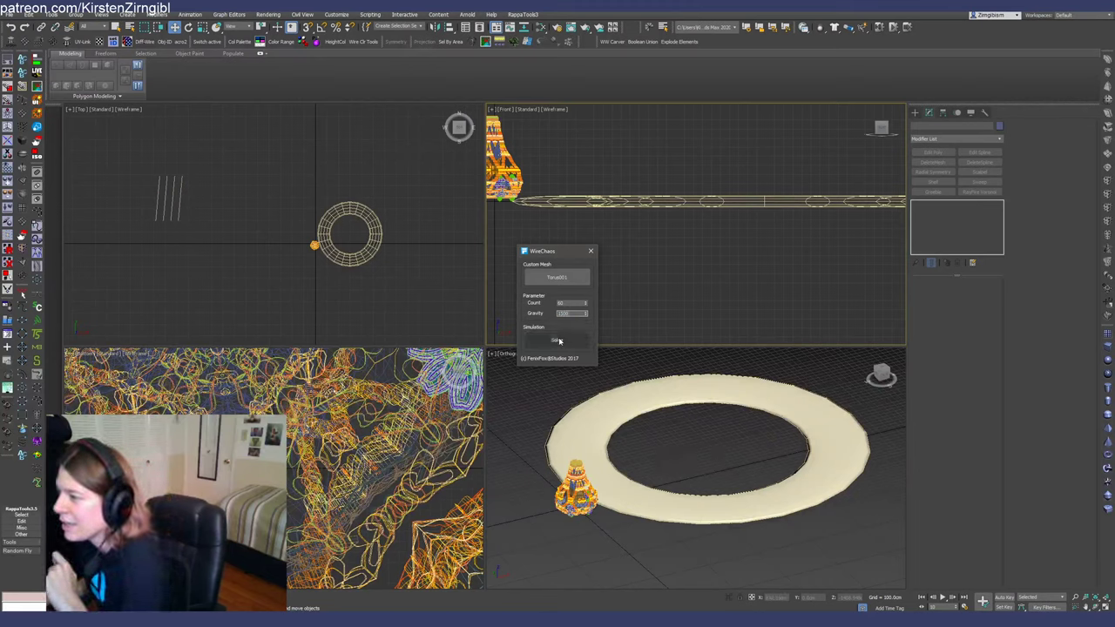
scroll(708, 261, "down", 2)
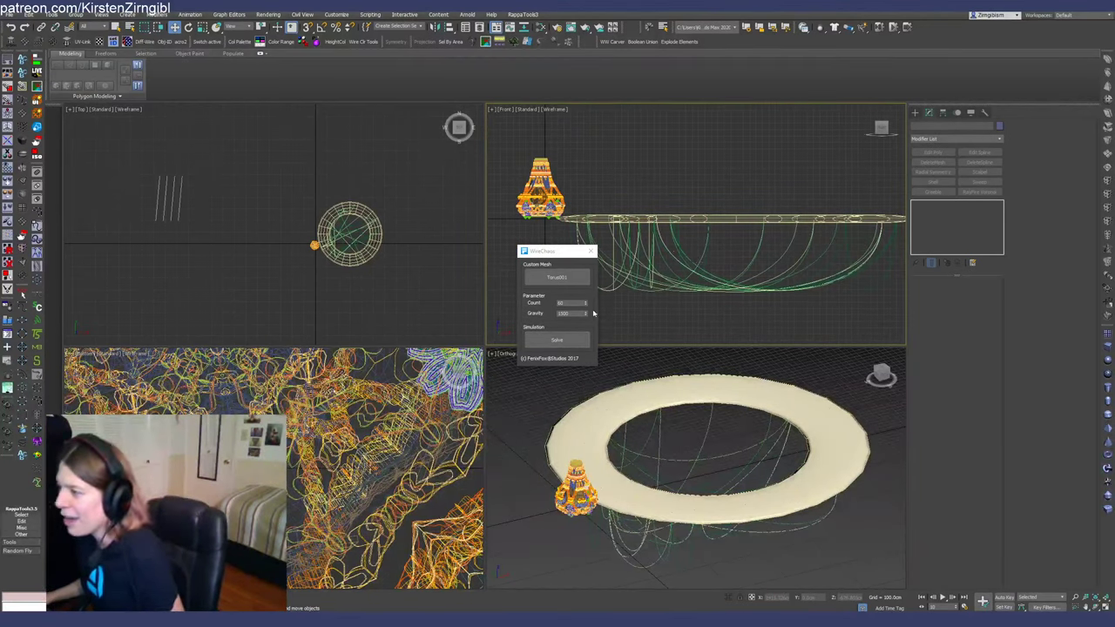
scroll(691, 241, "down", 1)
scroll(688, 244, "down", 1)
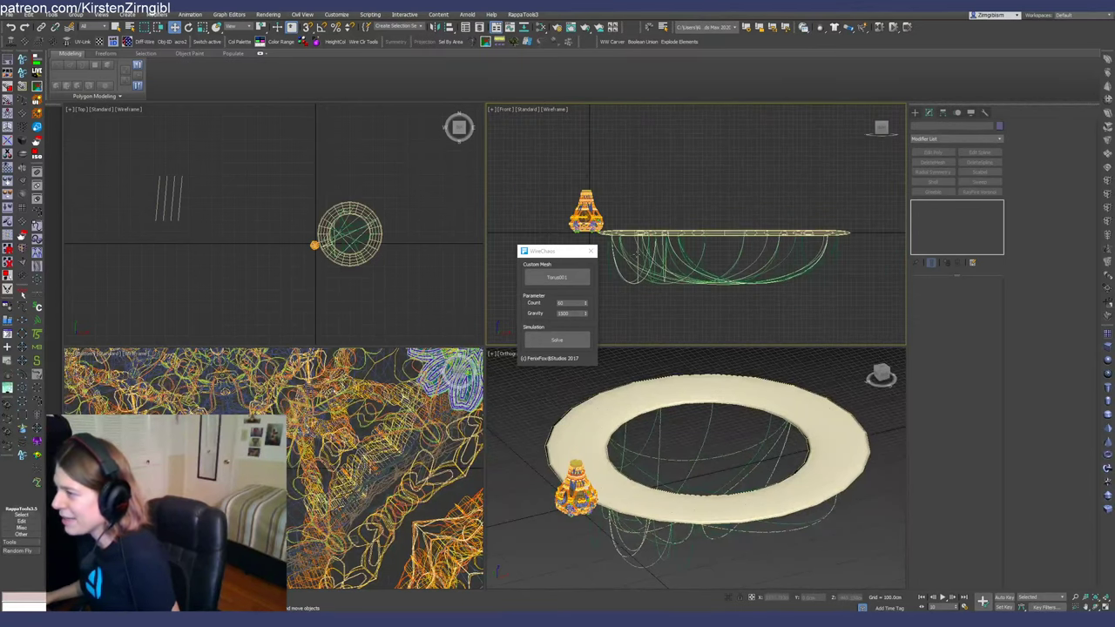
Step: Delete the hanging wires and solve again with gravity at -1000 so the wires arch above the ring
left_click_drag(607, 256, 869, 306)
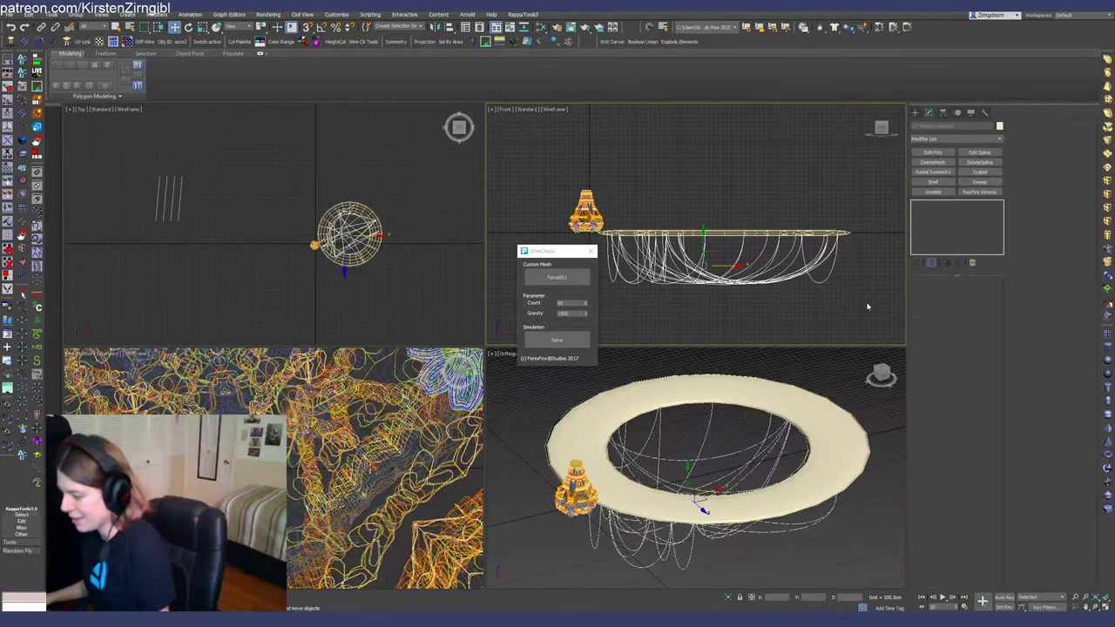
key("Delete")
left_click(575, 314)
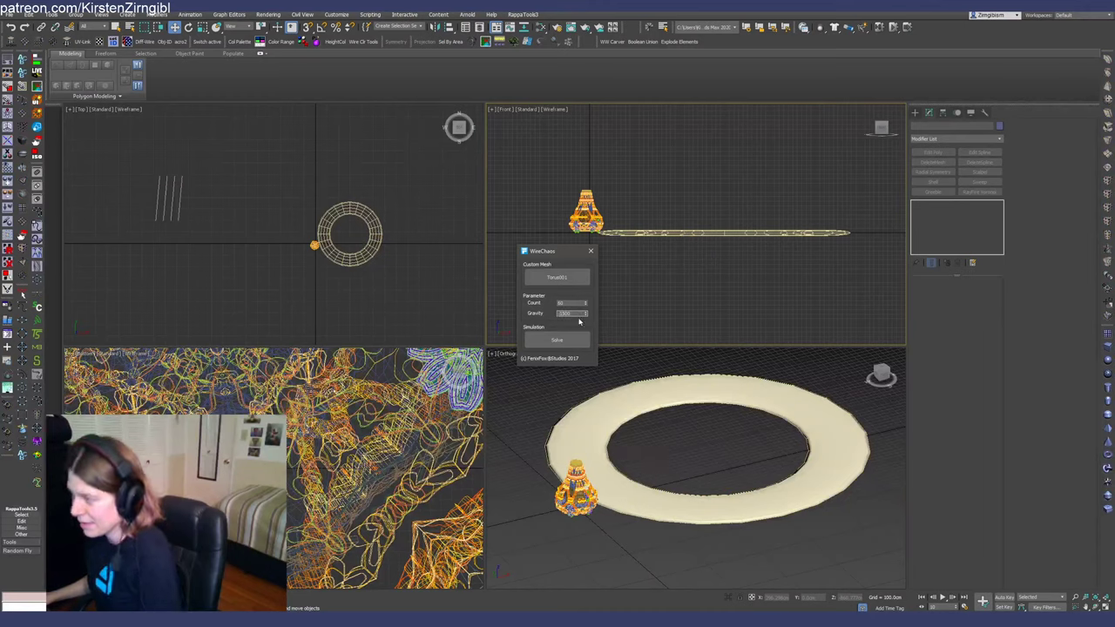
left_click(571, 340)
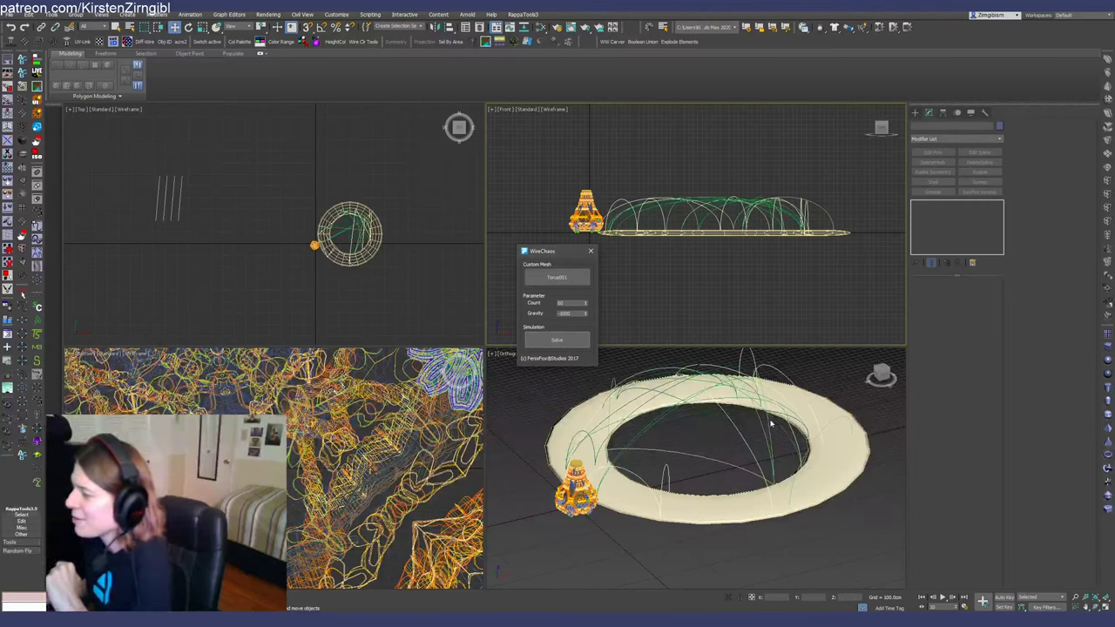
middle_click_drag(773, 423, 747, 453)
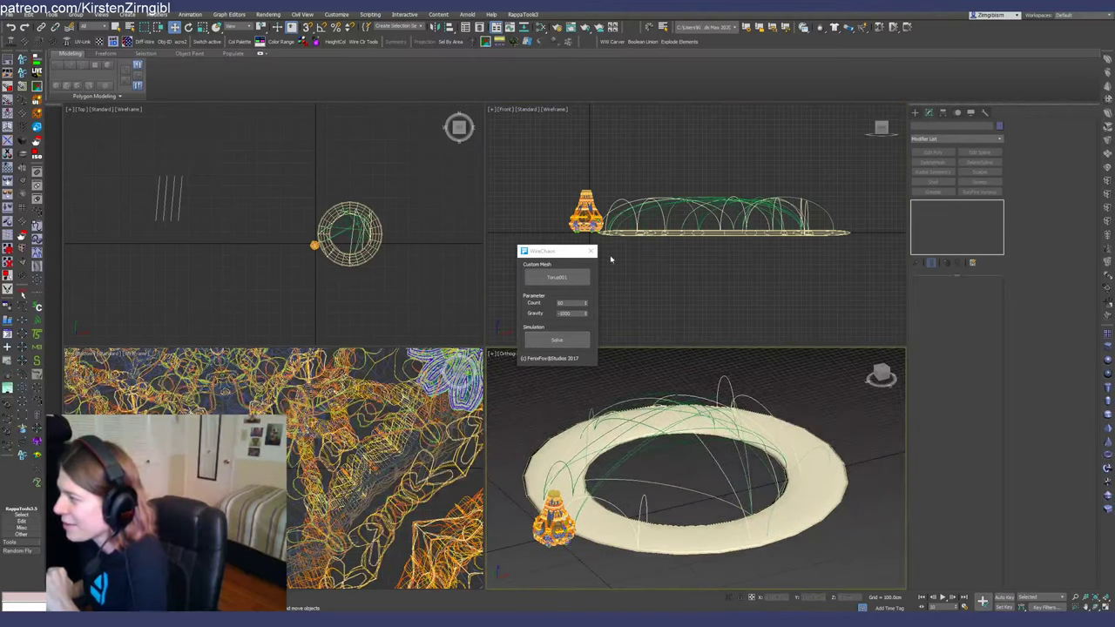
mouse_move(678, 461)
middle_mouse_down("alt")
mouse_move(697, 444)
mouse_move(705, 491)
mouse_move(737, 468)
mouse_move(684, 441)
mouse_move(707, 428)
mouse_move(666, 453)
middle_mouse_up("alt")
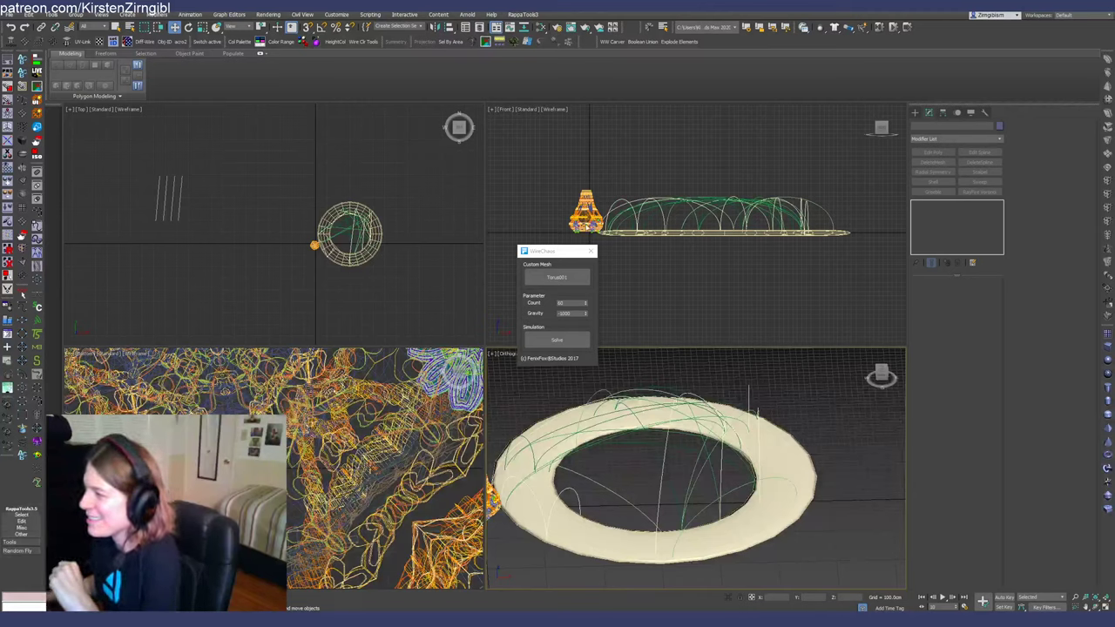
Step: Move the small lattice ornament farther away from the flattened ring in the top view
scroll(317, 244, "up", 4)
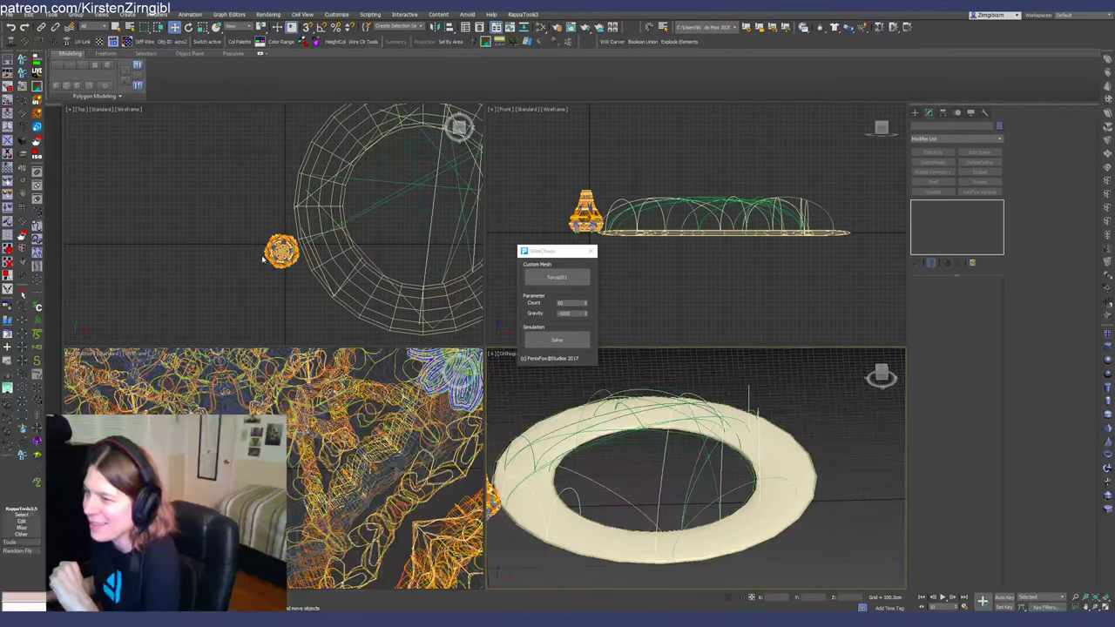
left_click(279, 251)
left_click_drag(294, 238, 241, 235, "shift")
right_click(596, 238)
key("ctrl+z")
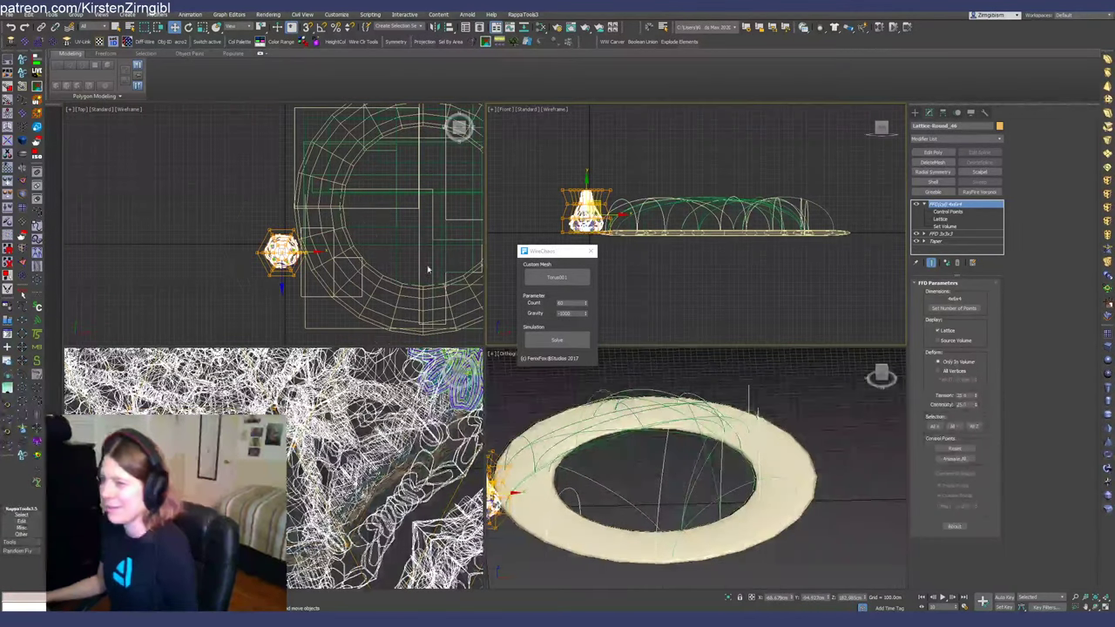
scroll(291, 261, "up", 4)
left_click_drag(188, 197, 291, 293)
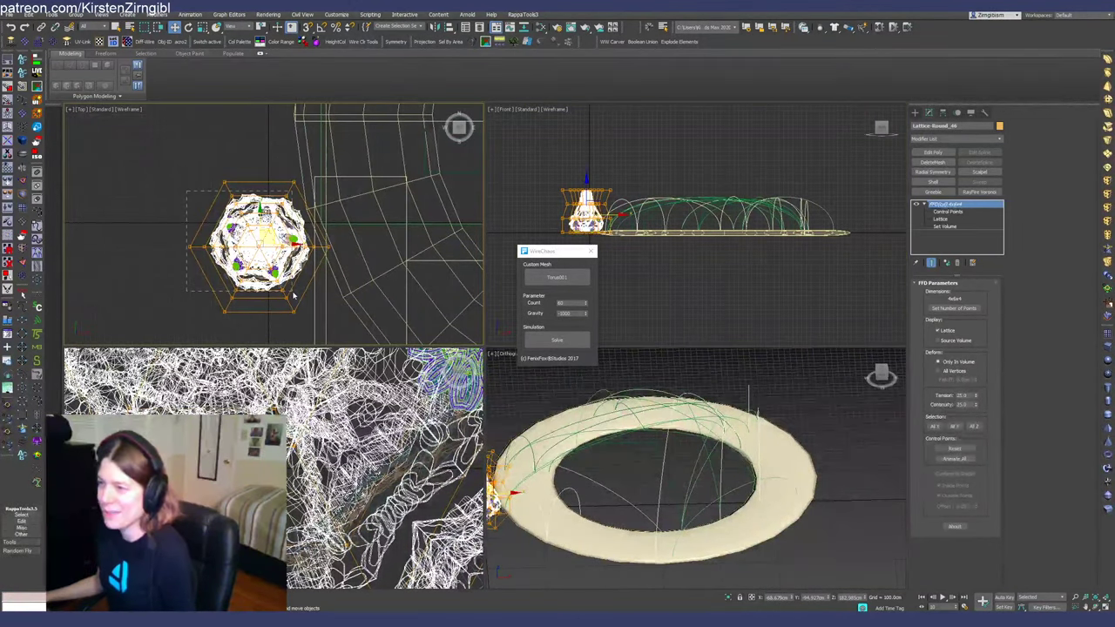
left_click_drag(291, 241, 154, 242)
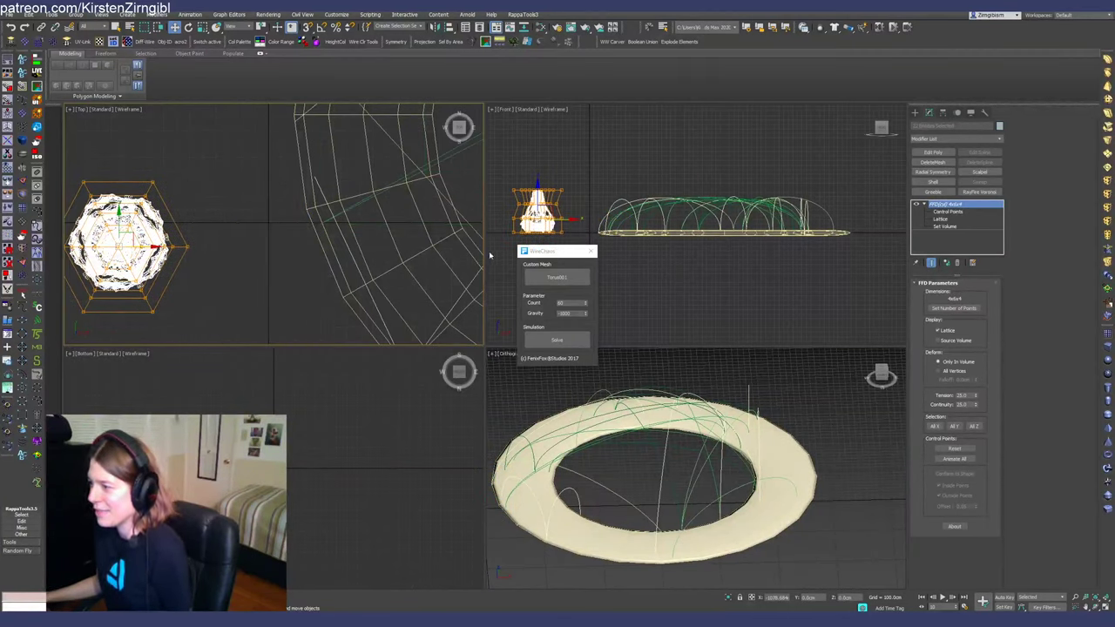
Step: Close WireChaos and put all the generated arched wires on a new layer named Splines
left_click(592, 251)
middle_click_drag(749, 206, 720, 229)
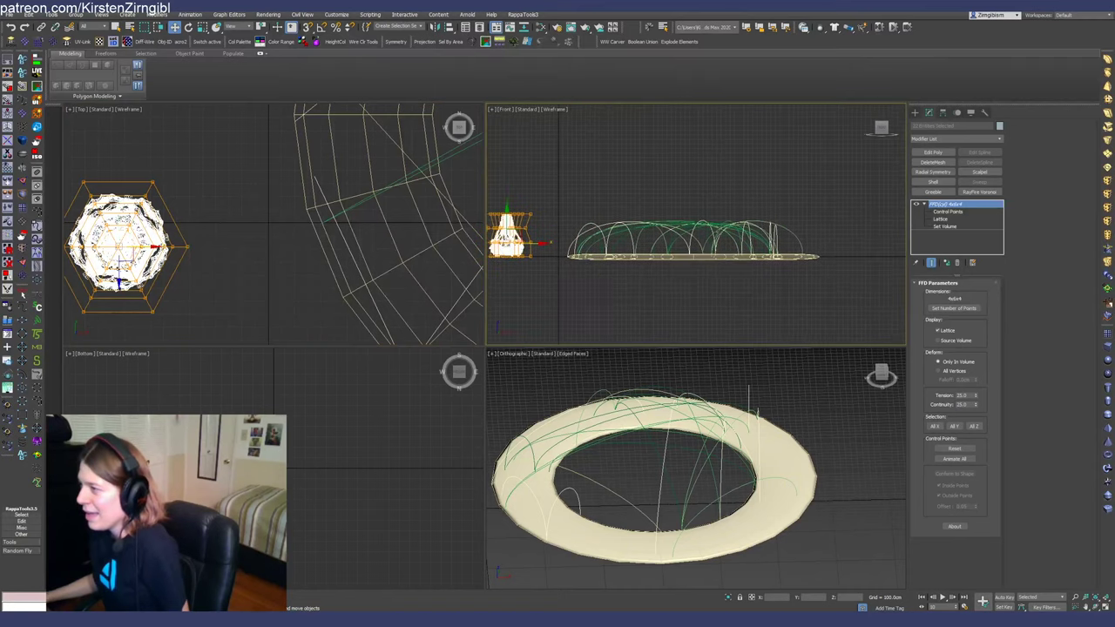
scroll(720, 229, "up", 2)
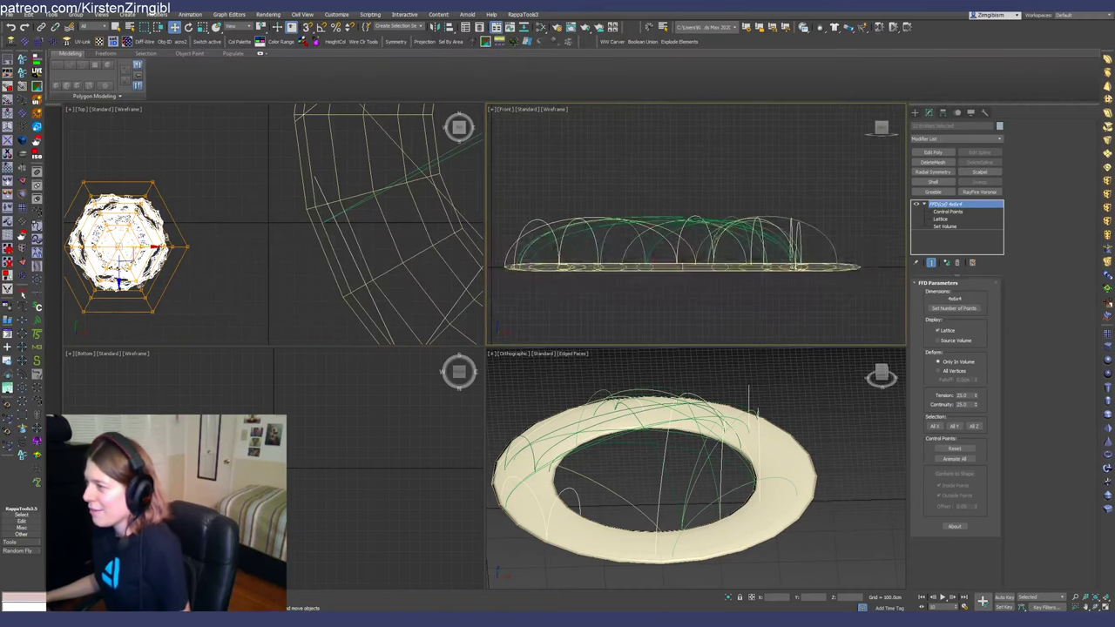
left_click(850, 261)
key("ctrl+alt+o")
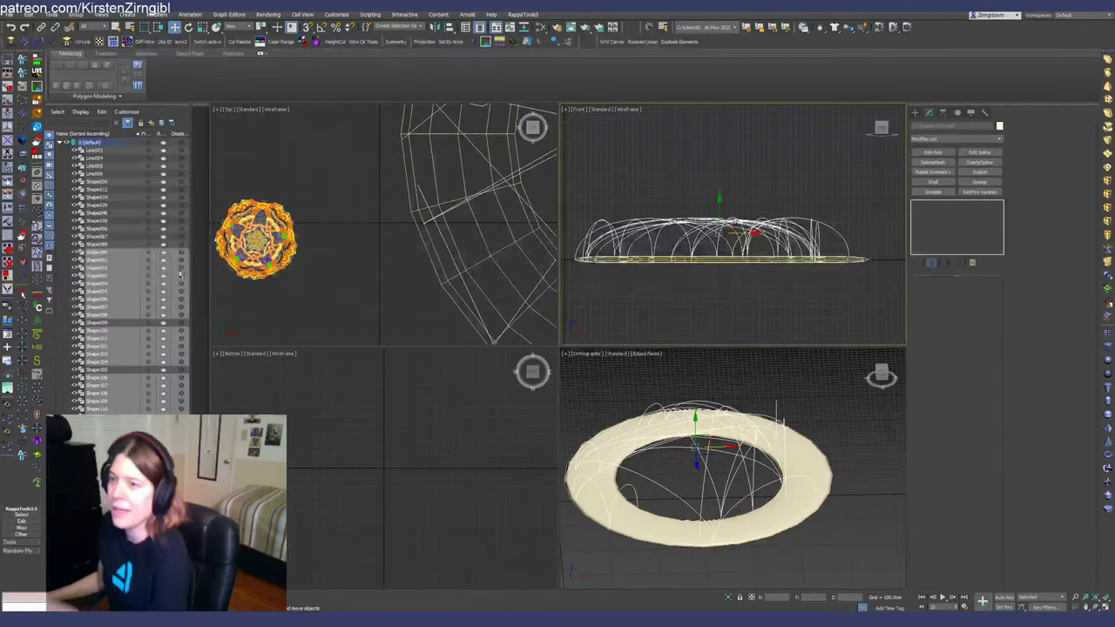
left_click(153, 123)
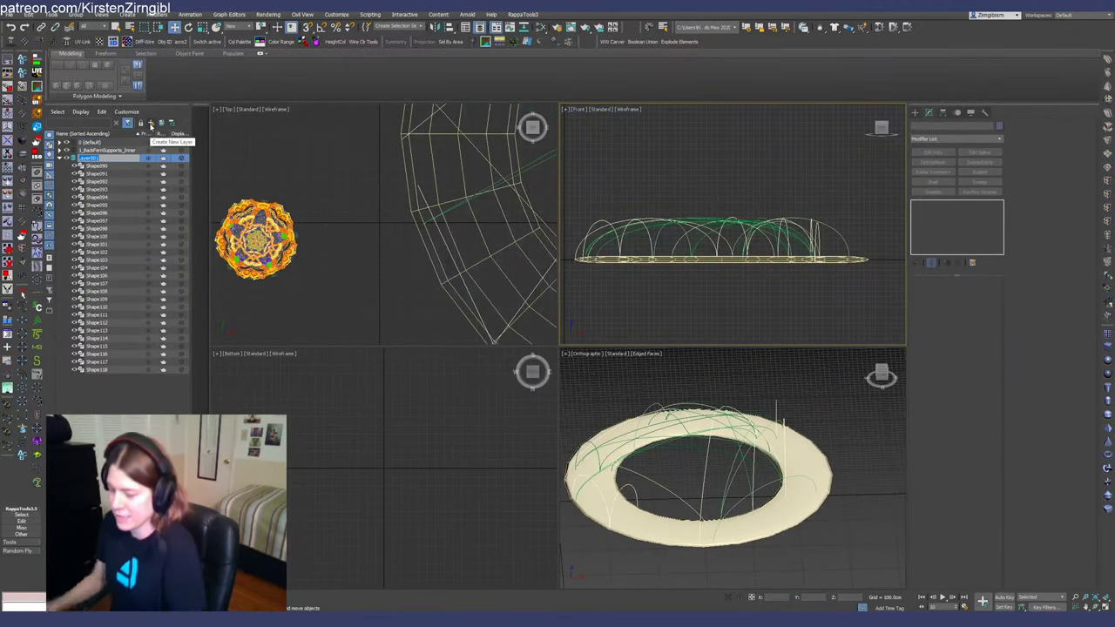
type("Splines")
key("Return")
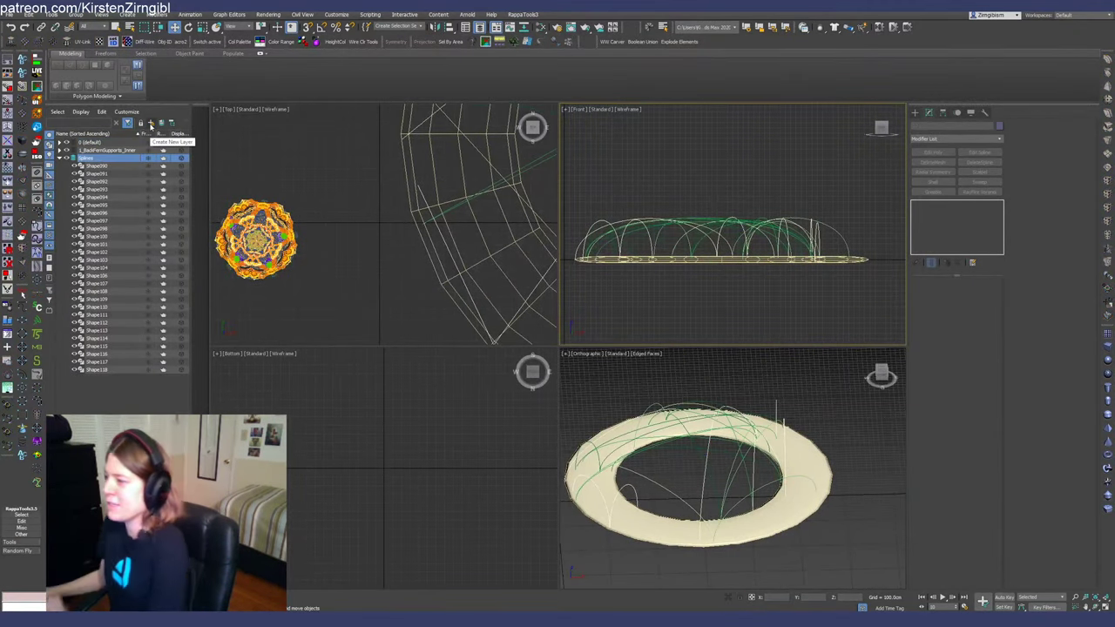
Step: Select one of the narrow arched wires in the front view and apply an FFD 2x2x2 modifier to it
middle_click_drag(695, 420, 701, 423)
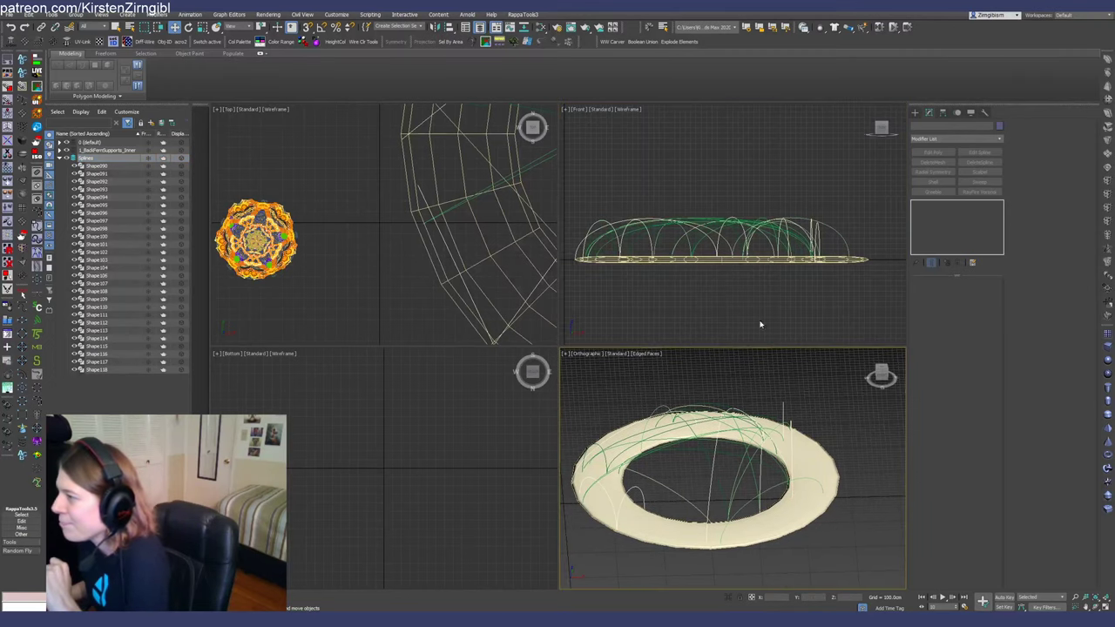
scroll(736, 220, "up", 5)
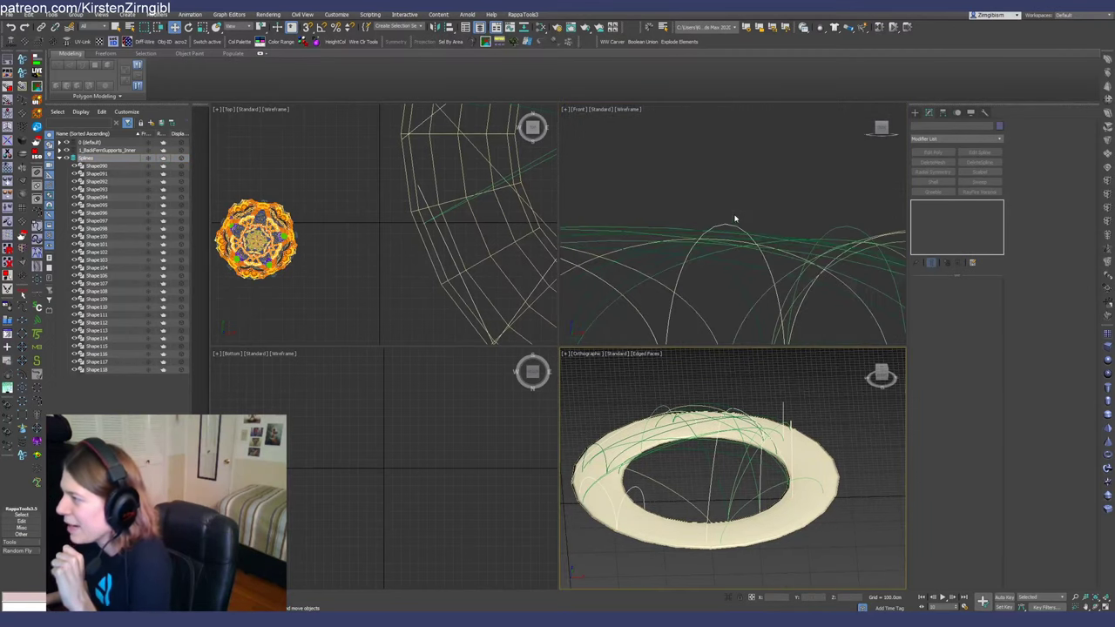
left_click(729, 224)
scroll(727, 214, "down", 4)
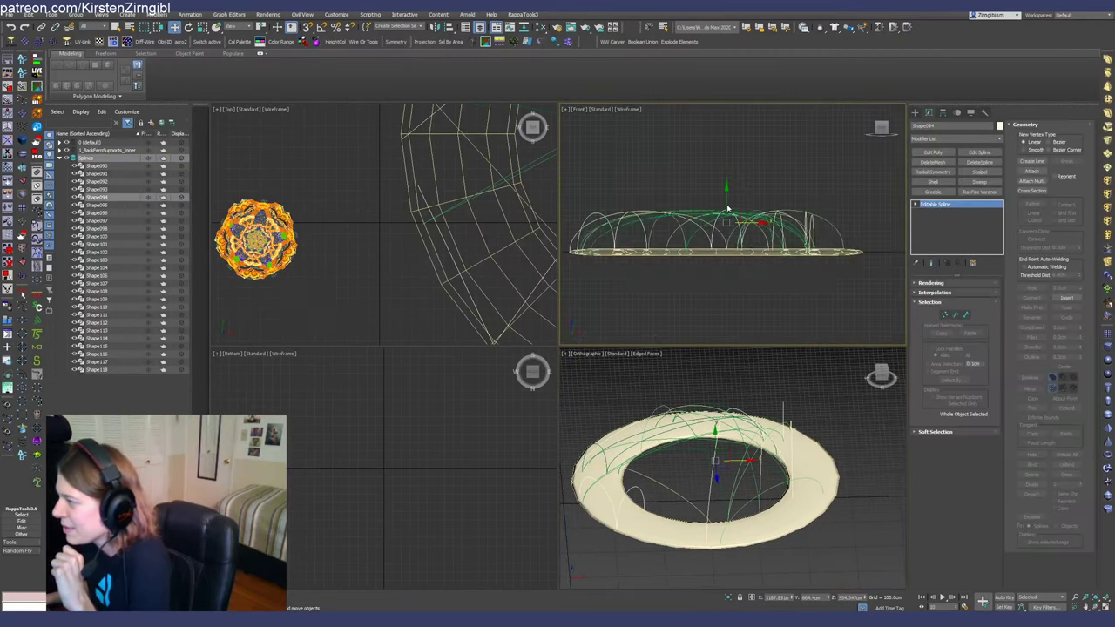
left_click(915, 204)
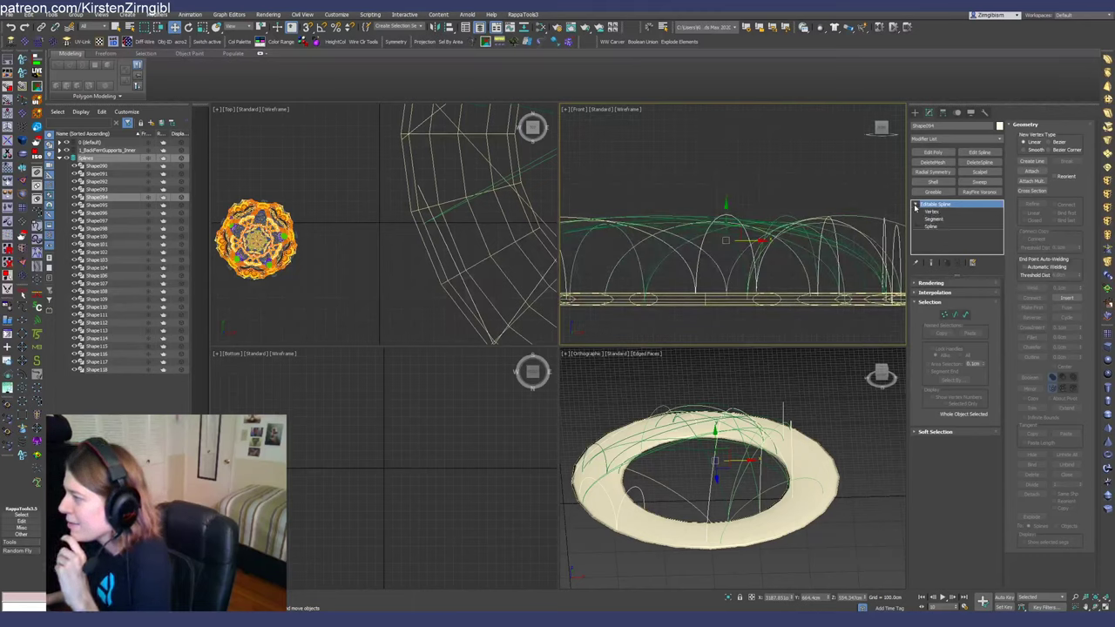
left_click(1108, 180)
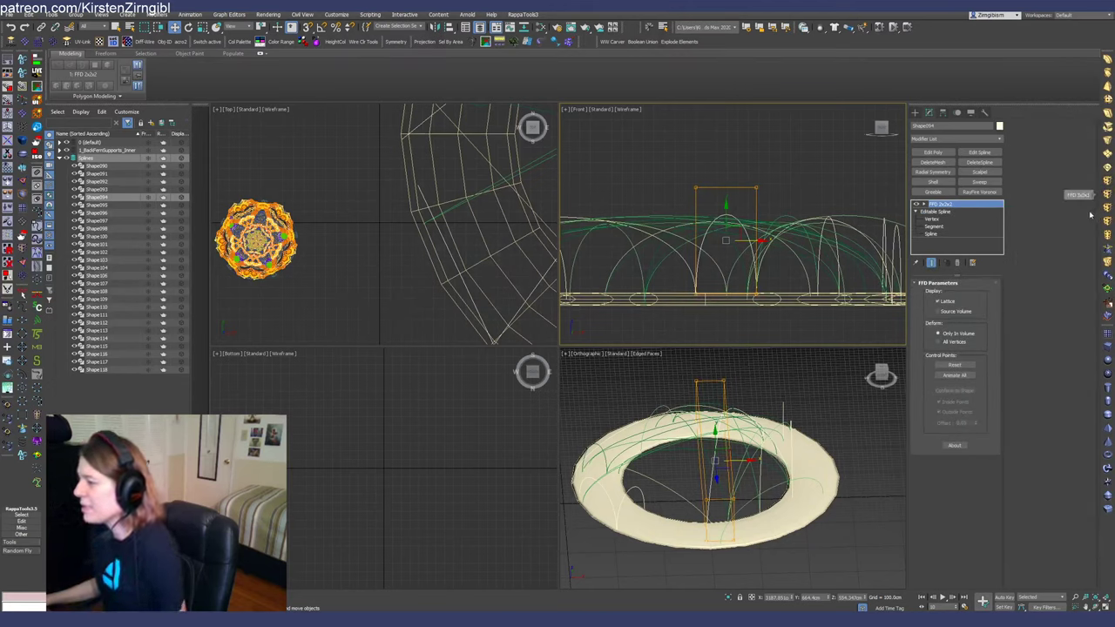
Step: Raise the upper FFD control points to stretch the arch, lower them back to their original height, and deselect the wire
key("1")
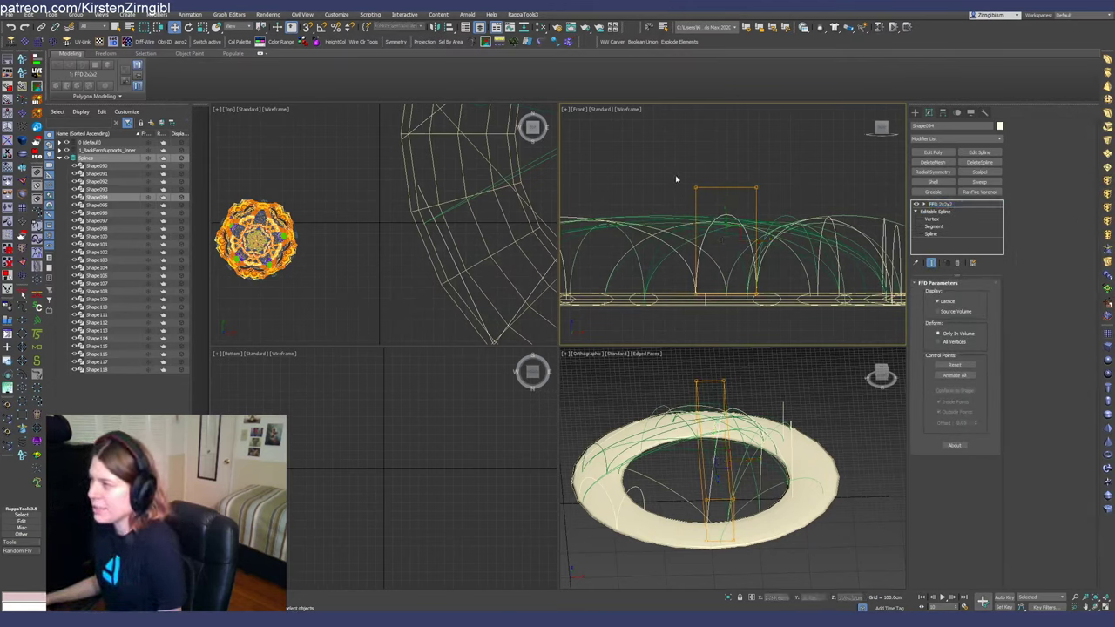
left_click_drag(677, 179, 795, 200)
left_click_drag(725, 159, 721, 142)
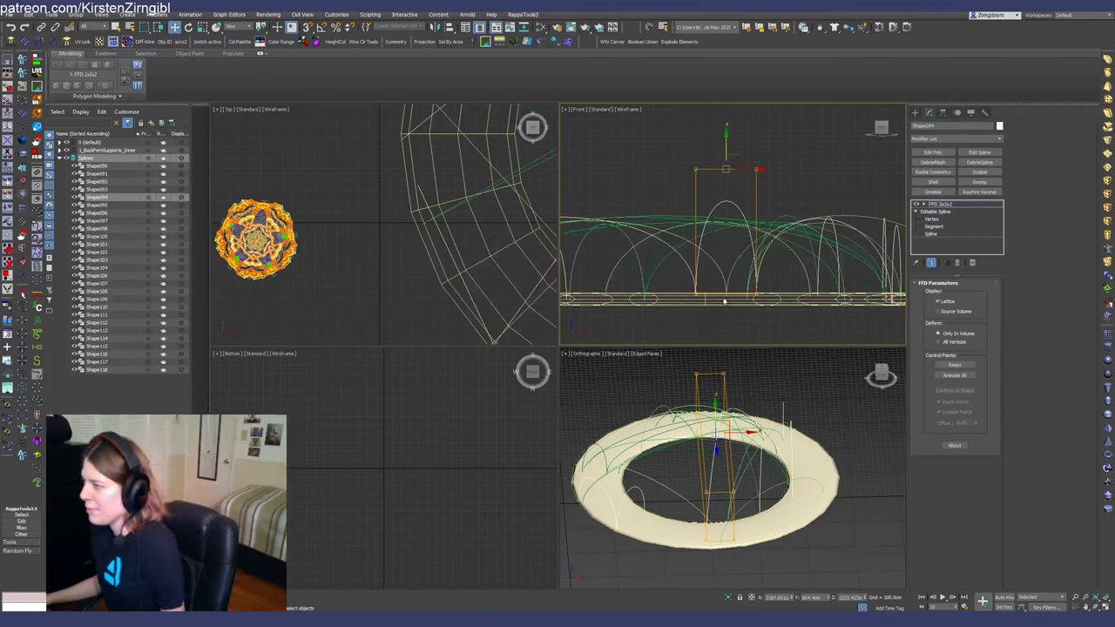
mouse_move(725, 143)
left_mouse_down()
mouse_move(726, 239)
mouse_move(725, 145)
mouse_move(728, 164)
left_mouse_up()
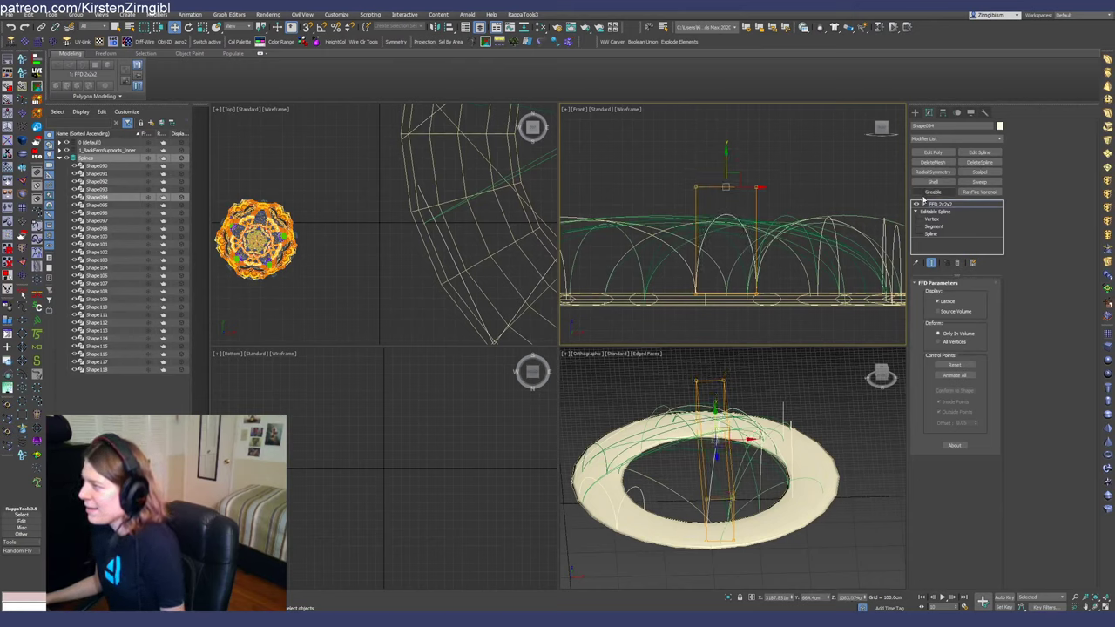
left_click(923, 204)
left_click(700, 471)
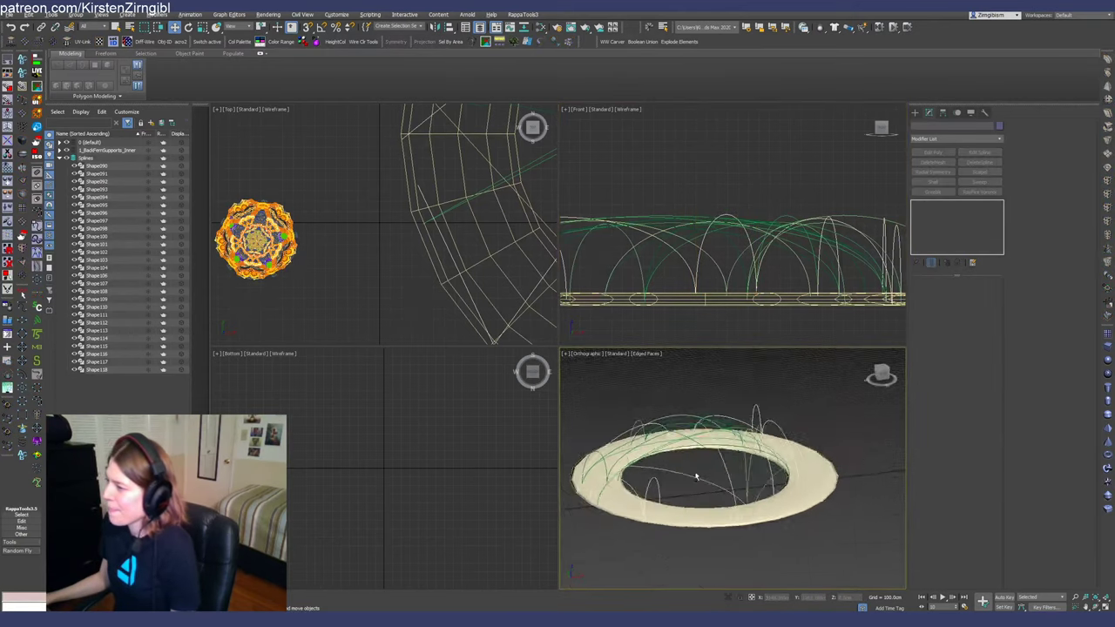
scroll(701, 473, "up", 4)
mouse_move(702, 468)
middle_mouse_down("alt")
mouse_move(734, 443)
mouse_move(724, 466)
middle_mouse_up("alt")
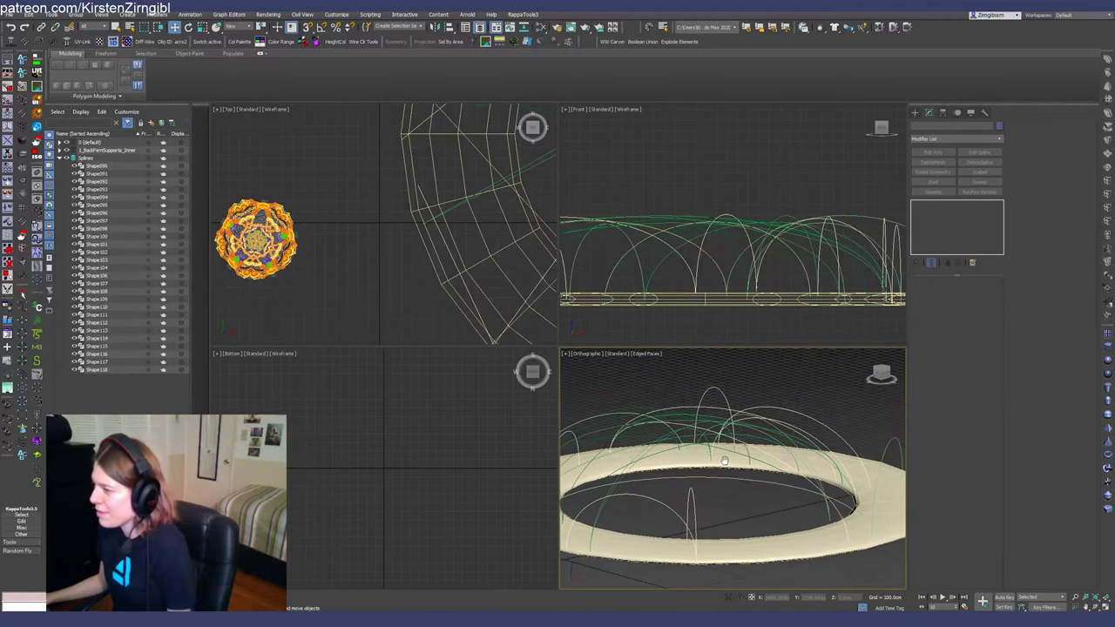
scroll(723, 465, "up", 2)
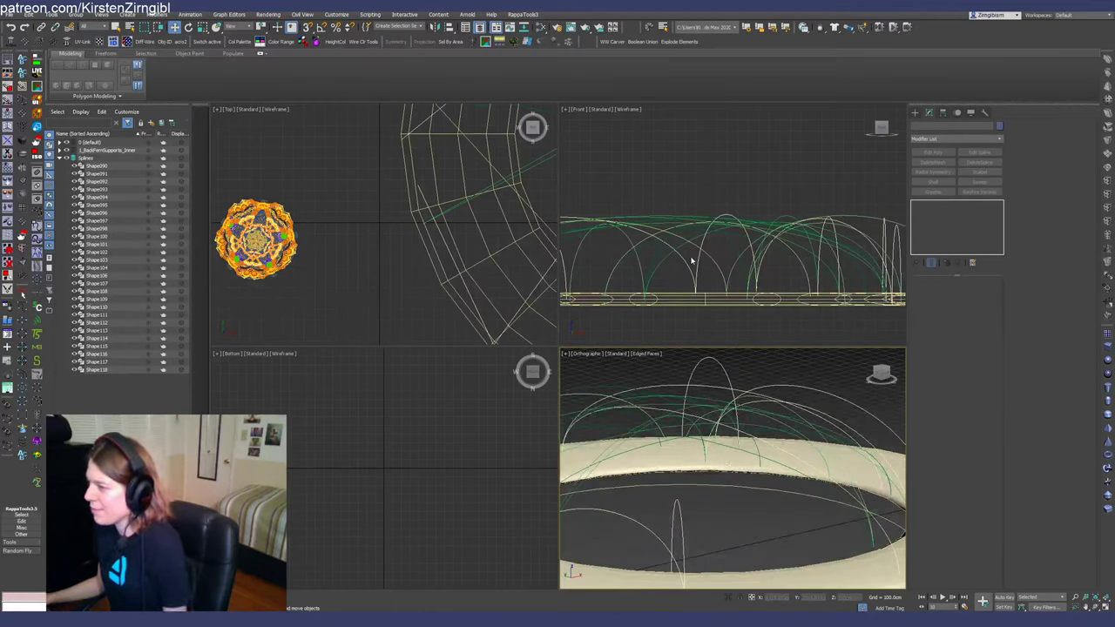
left_click_drag(663, 197, 755, 281)
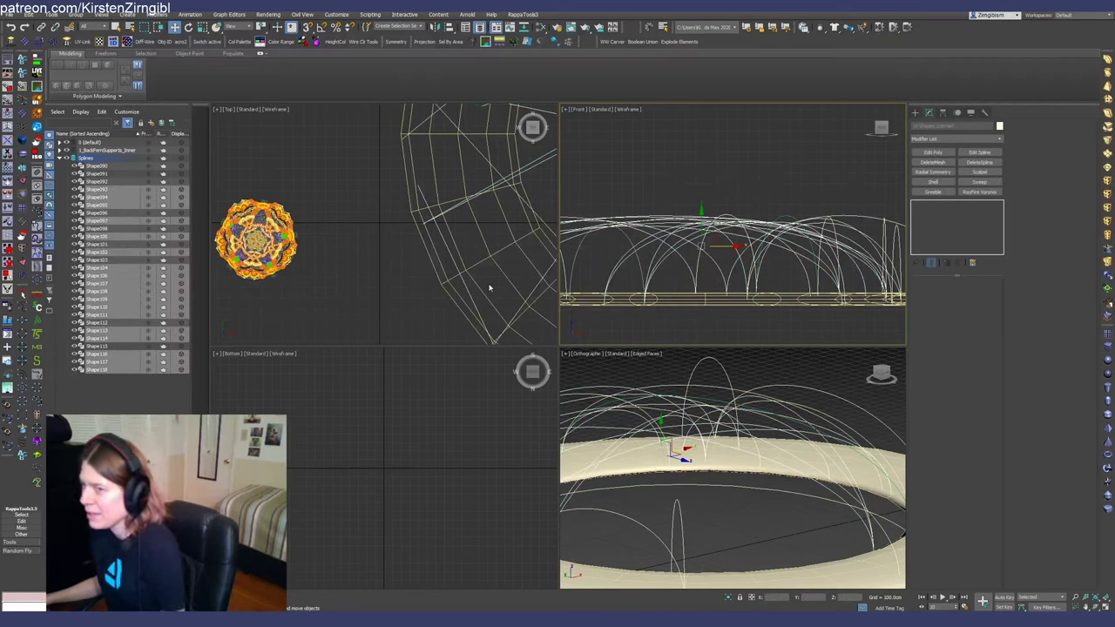
right_click(452, 200)
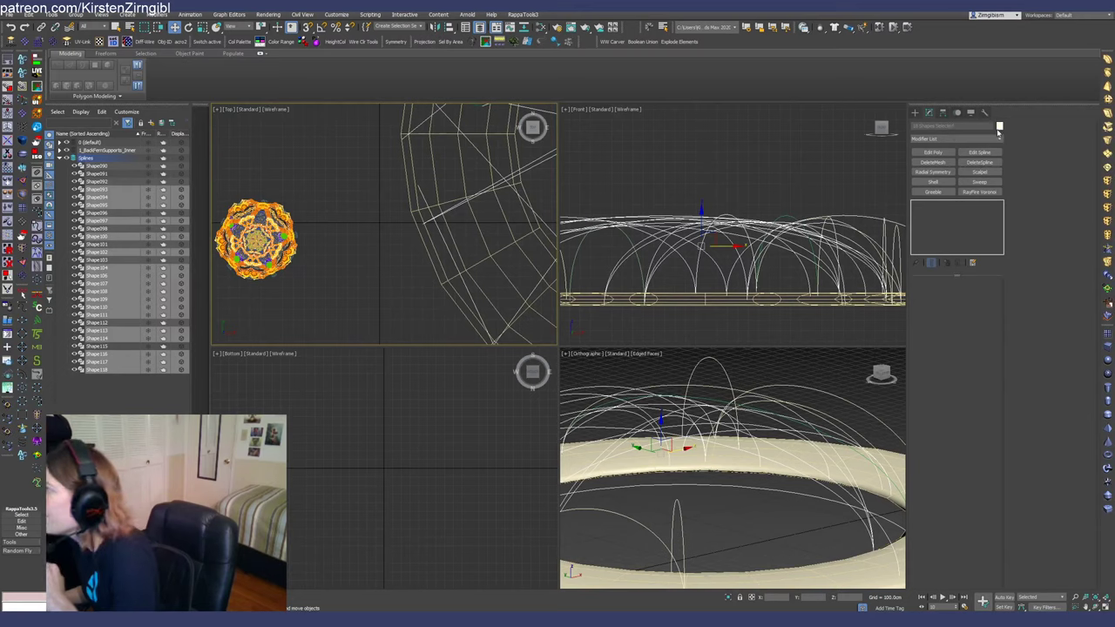
left_click(818, 213)
left_click(1003, 140)
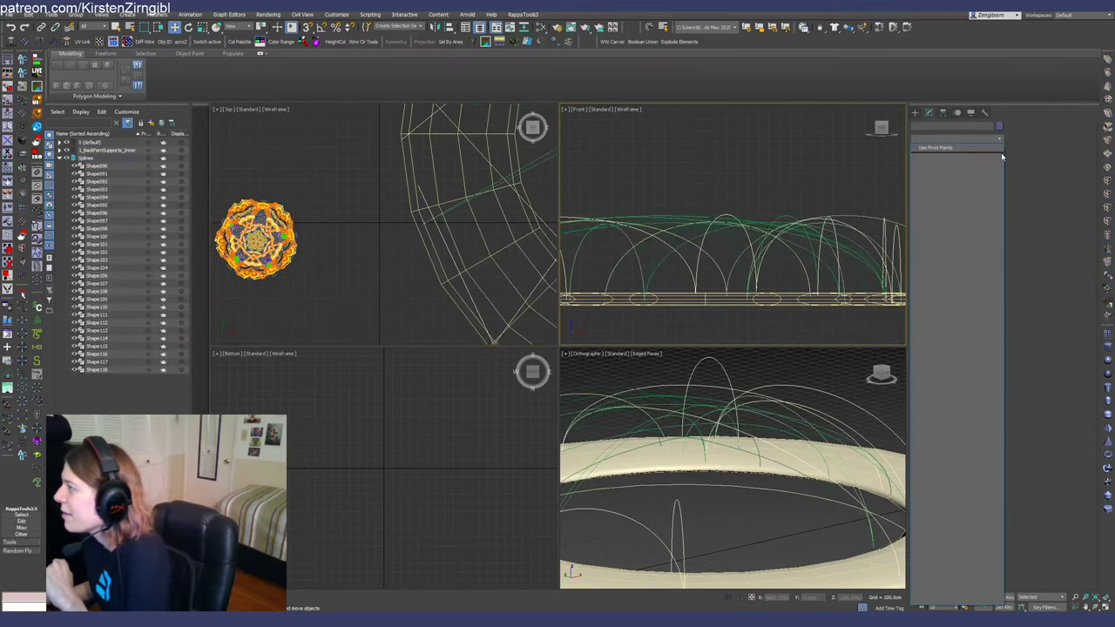
left_click(770, 147)
Step: Select the tall, narrow arched wire standing on the far side of the ring
left_click(708, 356)
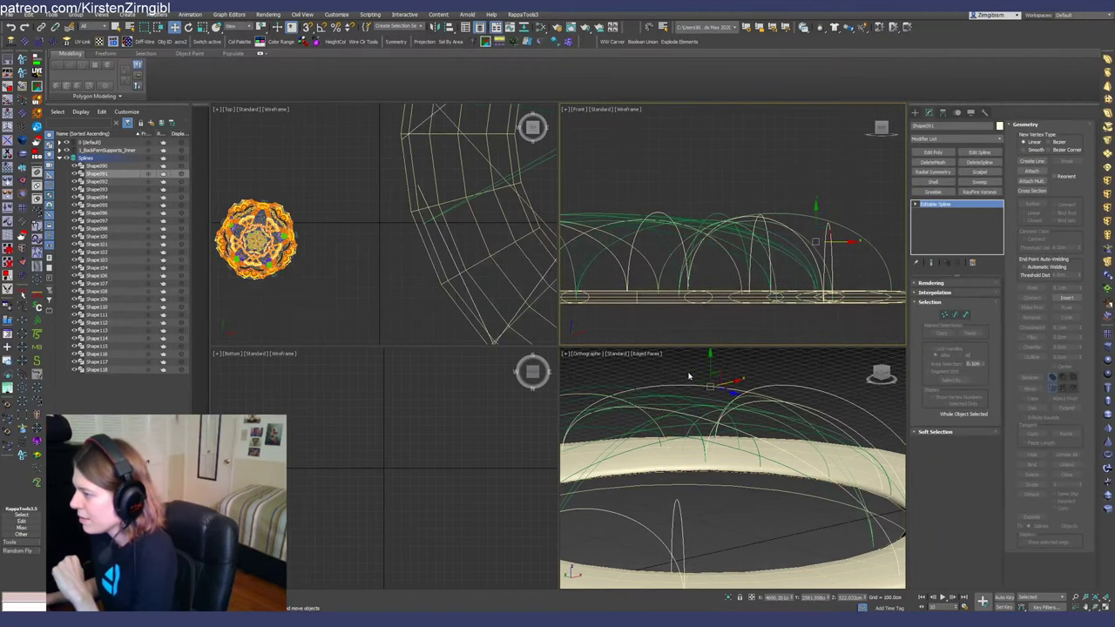
left_click(710, 384)
left_click(689, 369)
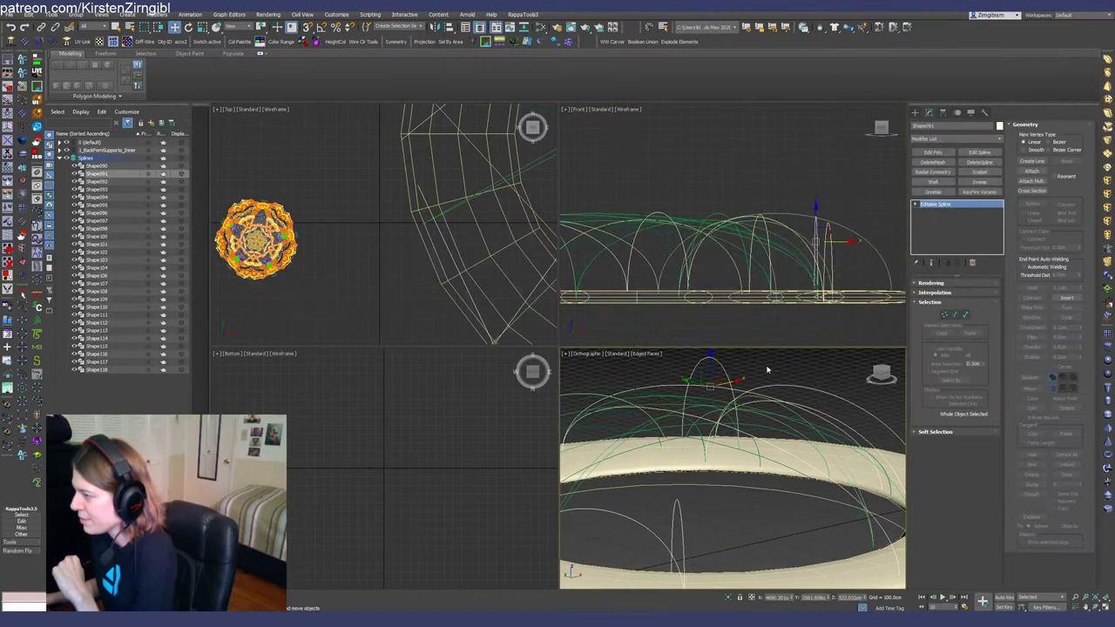
left_click(999, 142)
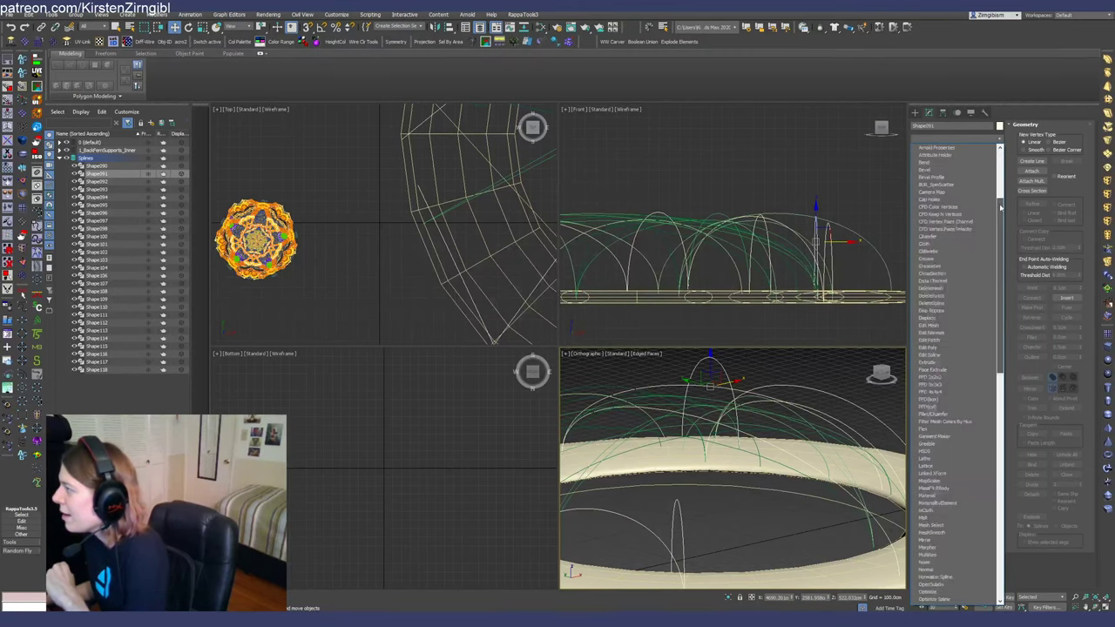
scroll(950, 592, "down", 10)
left_click(940, 569)
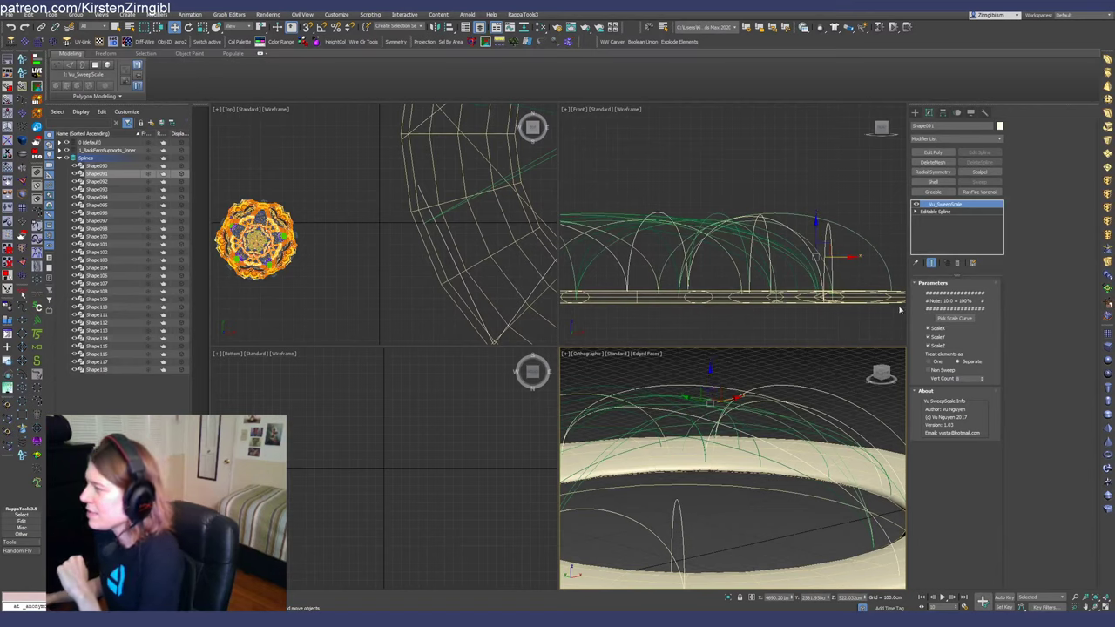
left_click(957, 263)
Step: Apply a Sweep modifier to the selected arch and set its Angle section's length to 60 cm
left_click(973, 183)
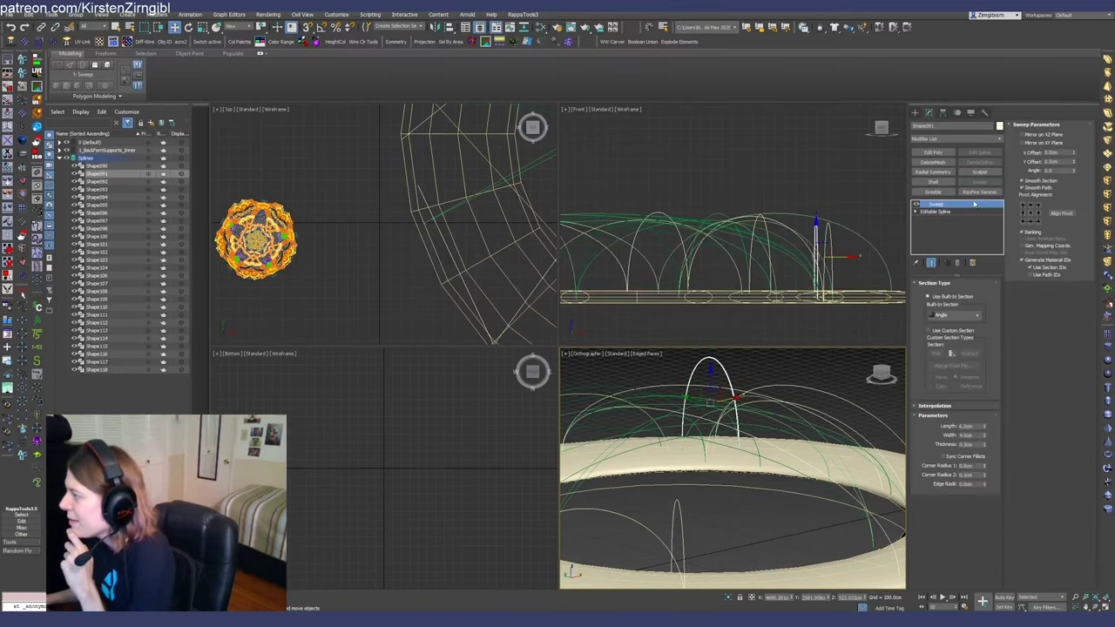
double_click(975, 427)
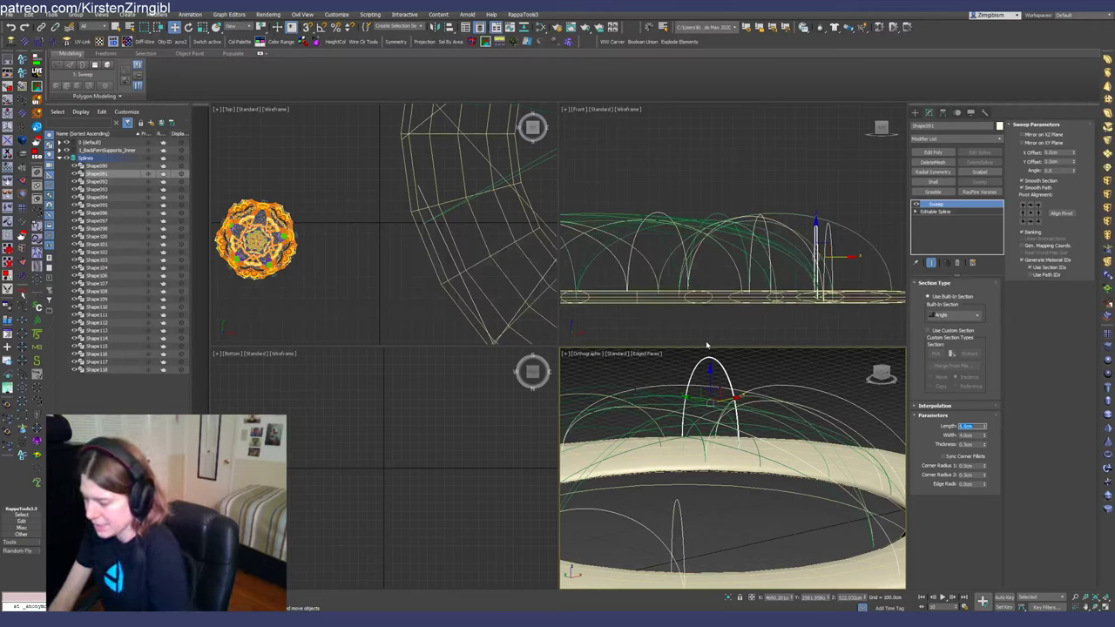
type("60")
key("Tab")
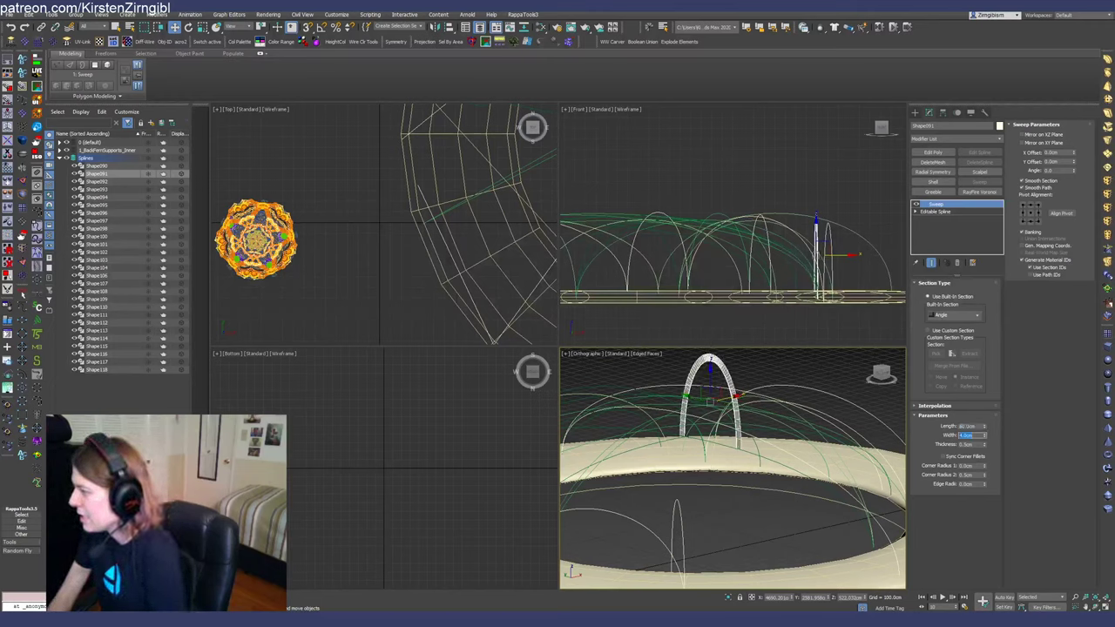
Step: Switch the sweep's built-in section to Cylinder with a radius of 100 cm and inspect the thickened arch up close
left_click(955, 316)
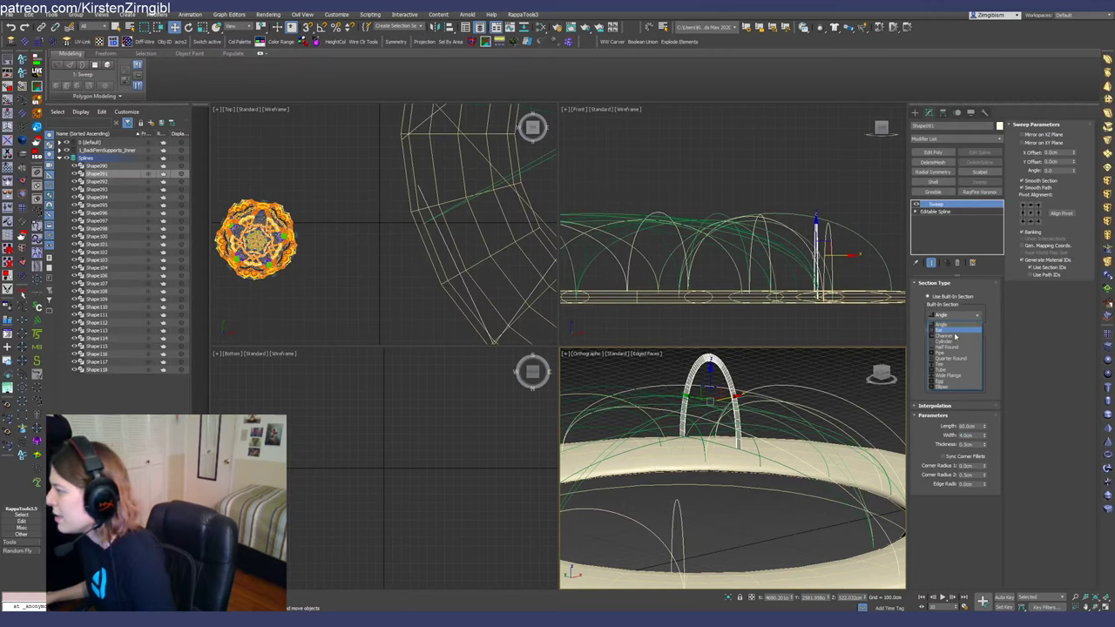
left_click(976, 392)
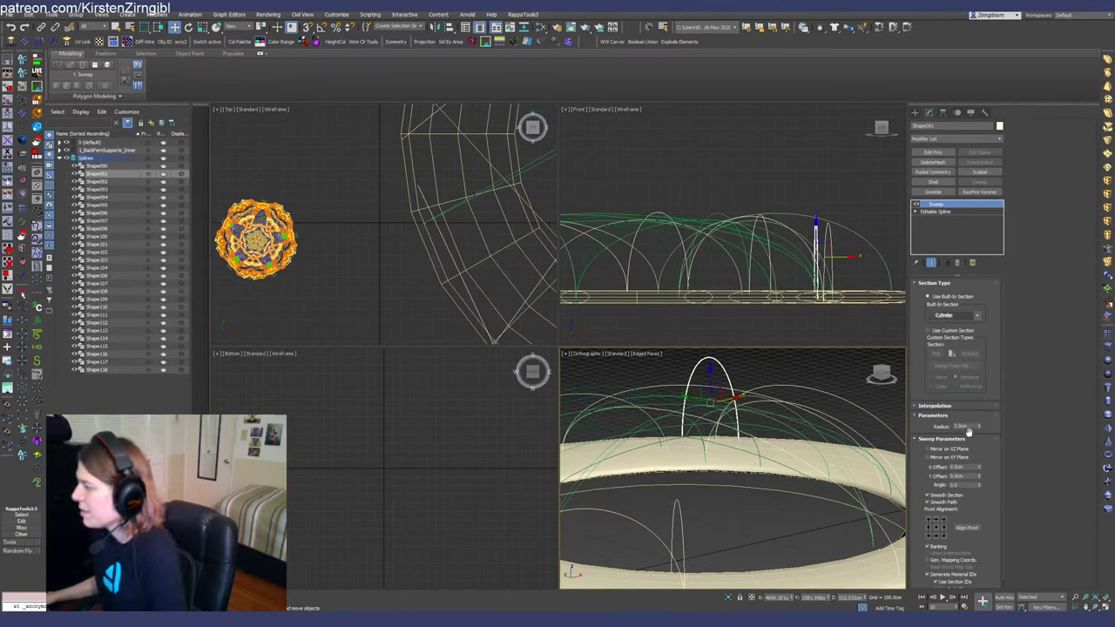
double_click(966, 426)
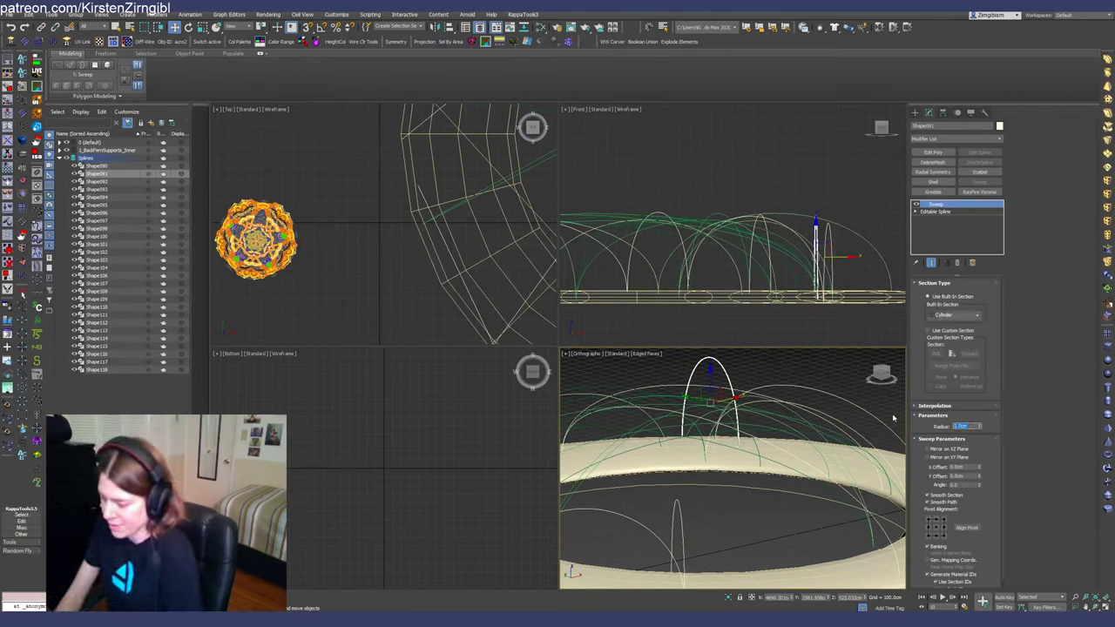
type("1000")
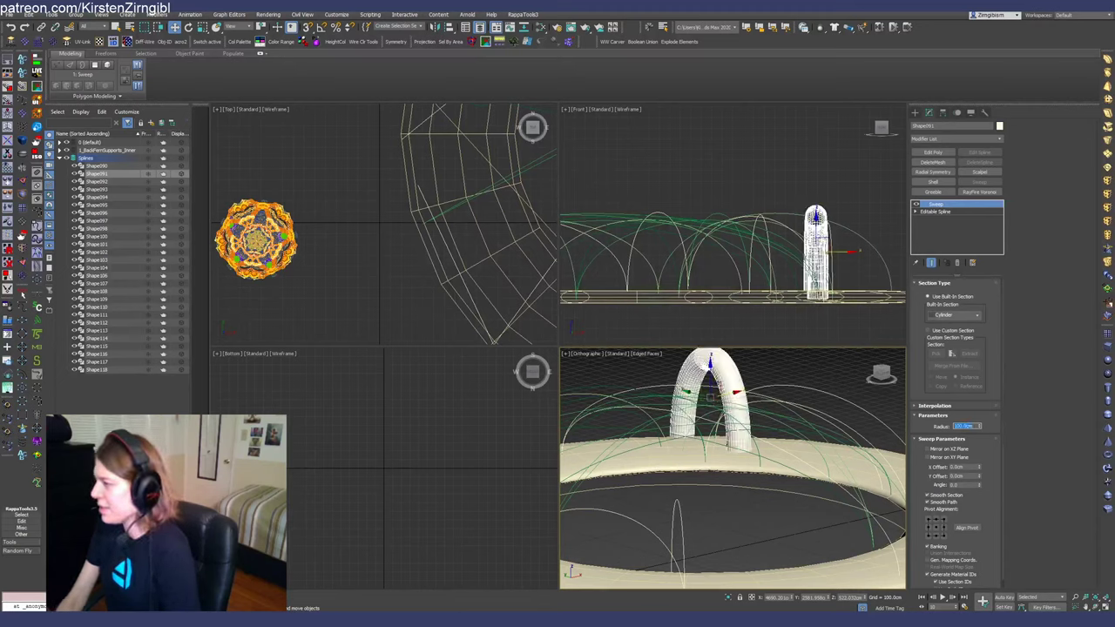
middle_click_drag(637, 429, 720, 409, "alt")
scroll(692, 386, "up", 4)
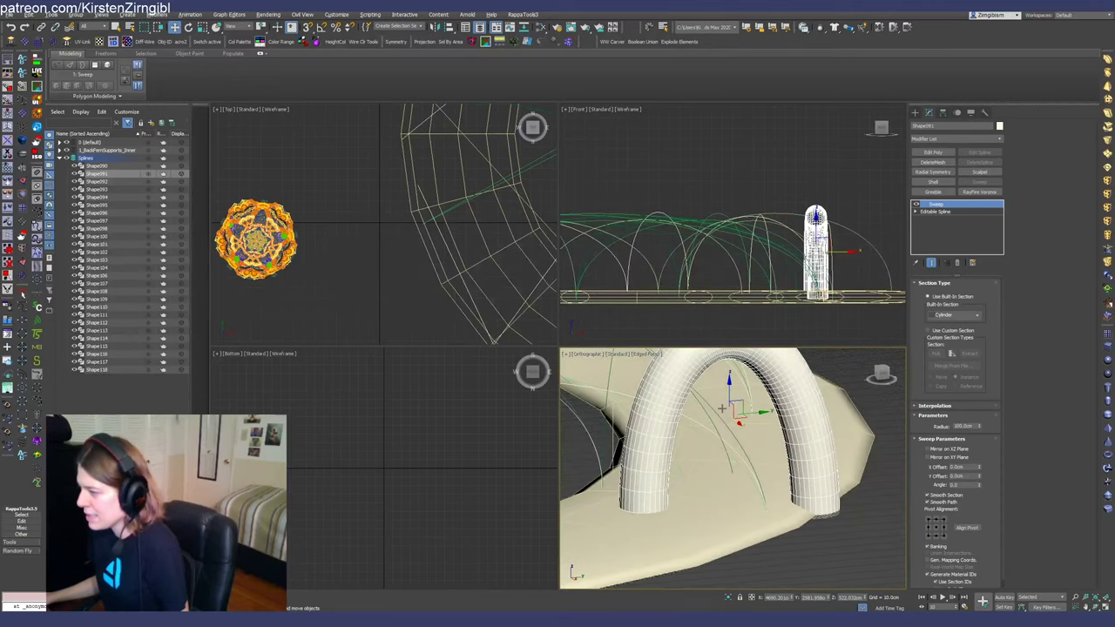
Step: Undo the last radius change on the arch's cylindrical sweep
scroll(722, 408, "down", 6)
scroll(722, 408, "up", 3)
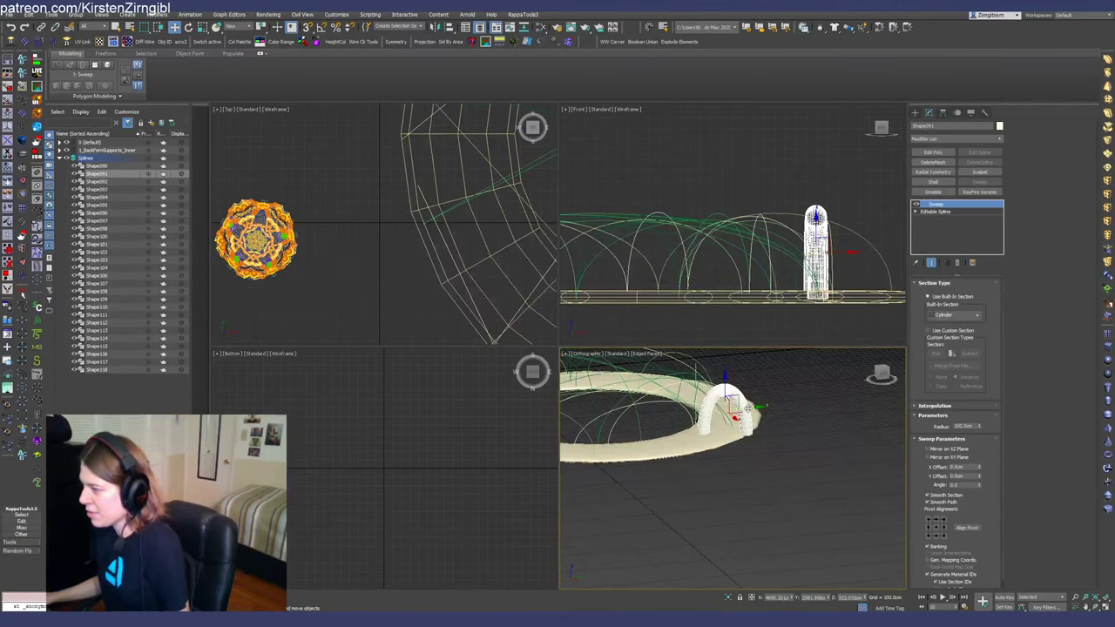
key("ctrl+z")
middle_click_drag(639, 406, 681, 438)
scroll(681, 437, "down", 4)
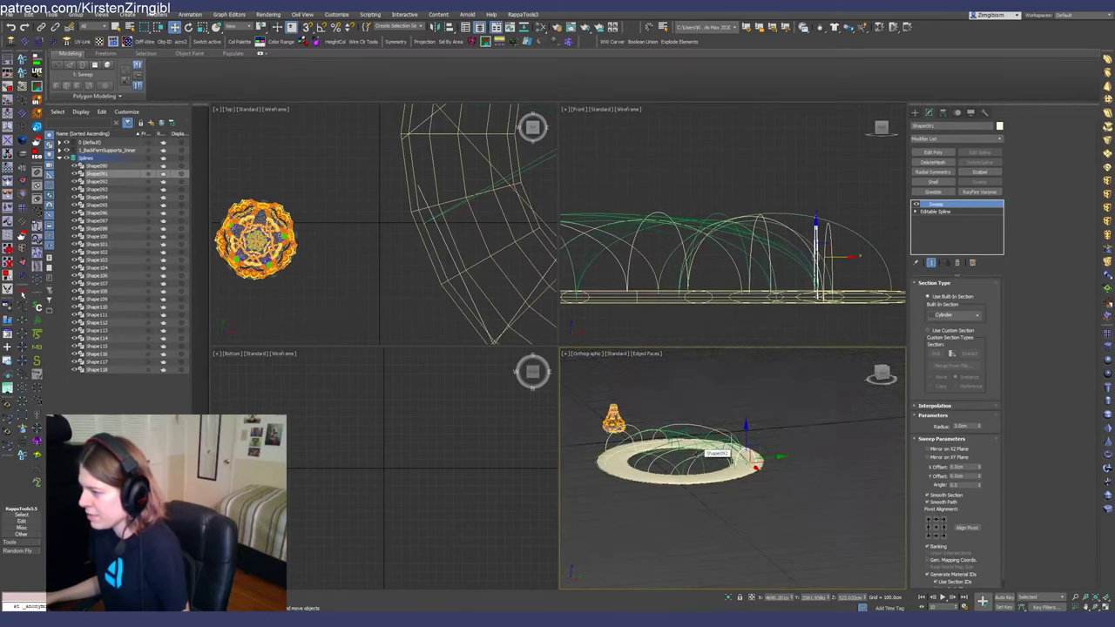
Step: Group the pieces of the ornate lattice ornament and move the group farther away from the ring
scroll(773, 490, "up", 2)
left_click(723, 457)
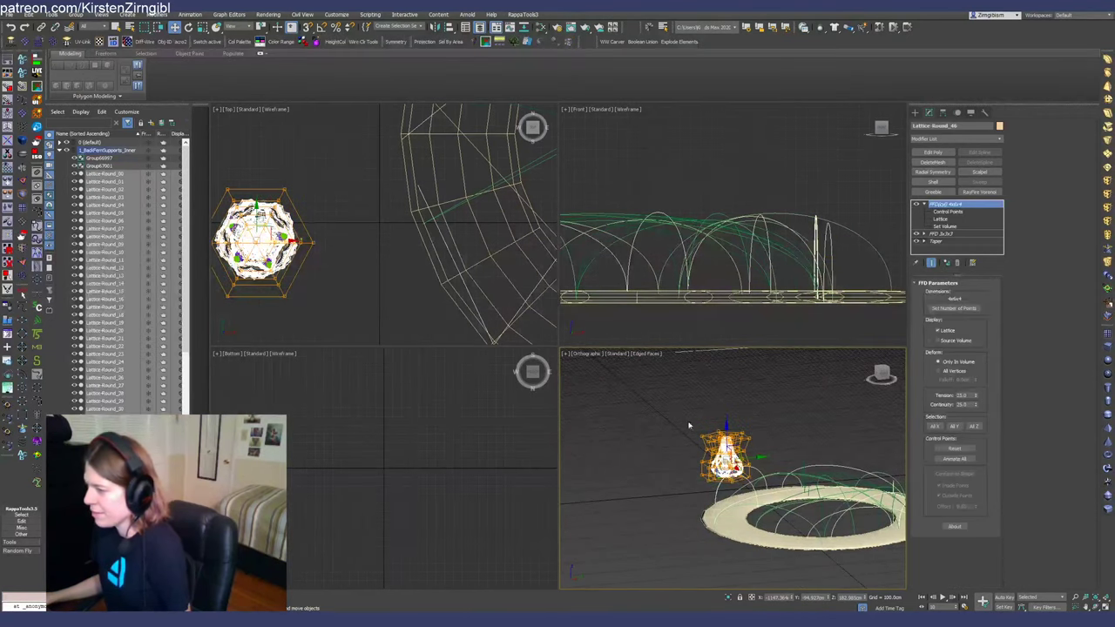
middle_click_drag(308, 206, 390, 231)
left_click_drag(420, 340, 420, 340)
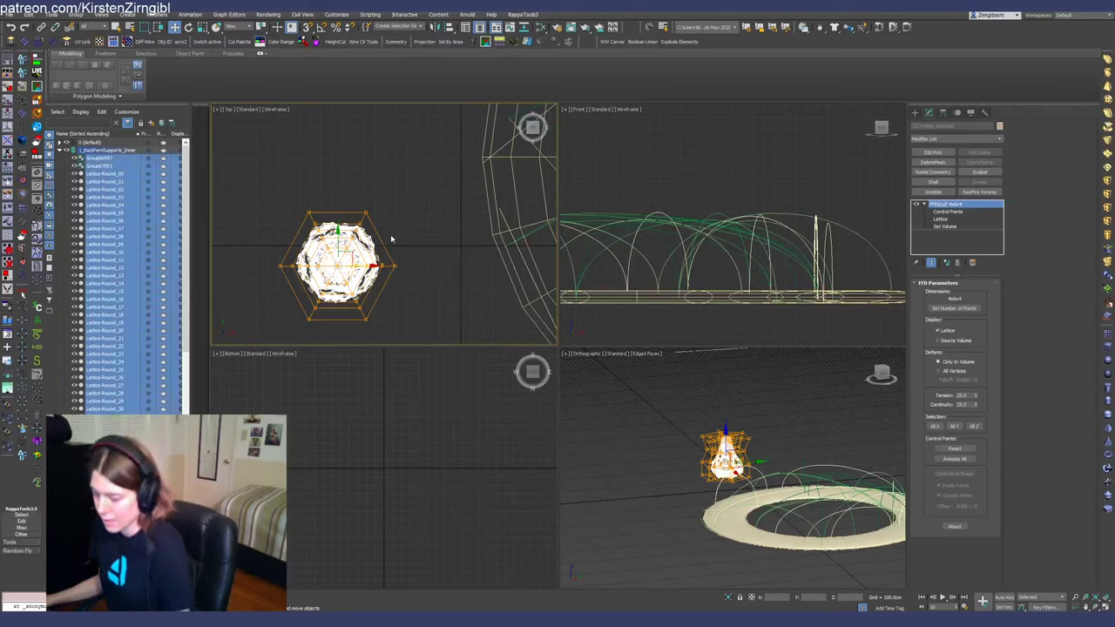
key("ctrl+g")
left_click(559, 327)
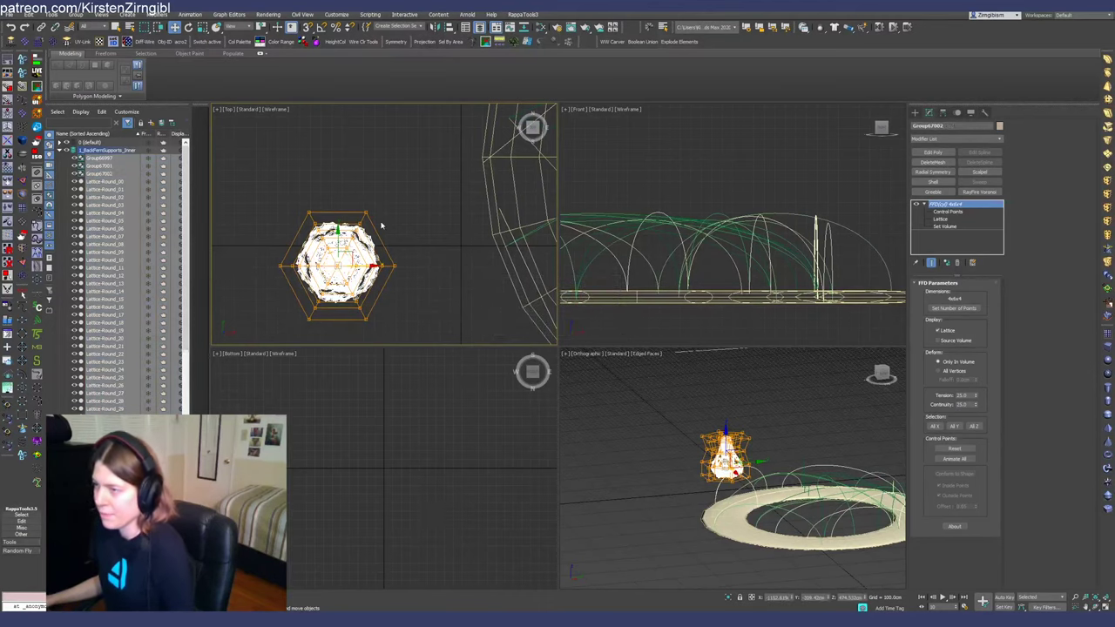
scroll(381, 227, "down", 6)
left_click_drag(377, 226, 247, 253)
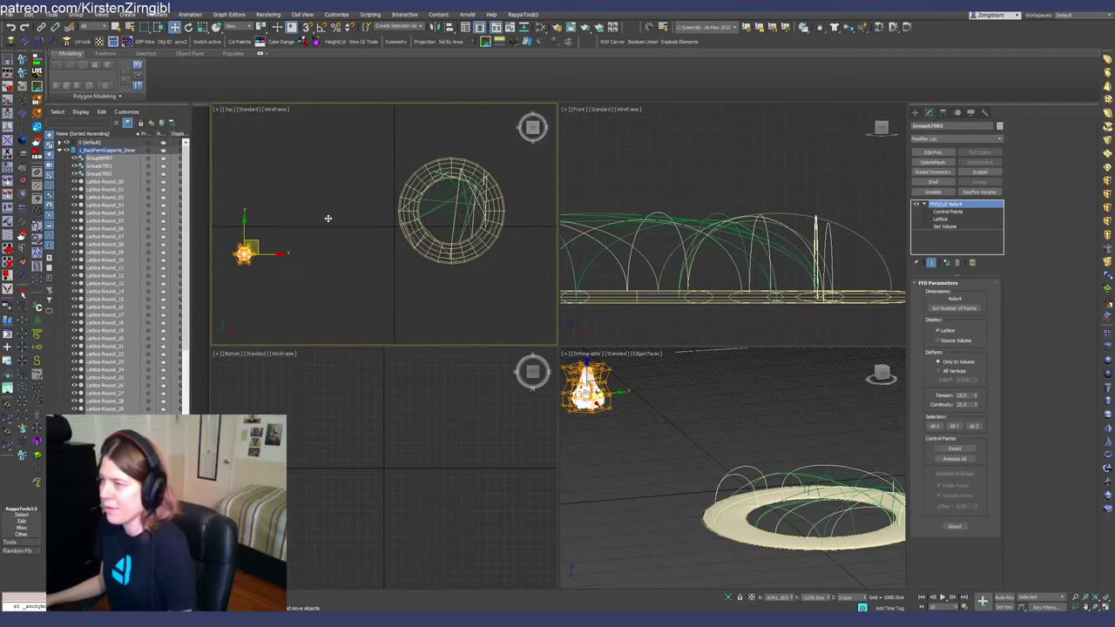
Step: Select the ring with all its arched splines and load the Rescale World Units utility
left_click_drag(509, 278, 511, 279)
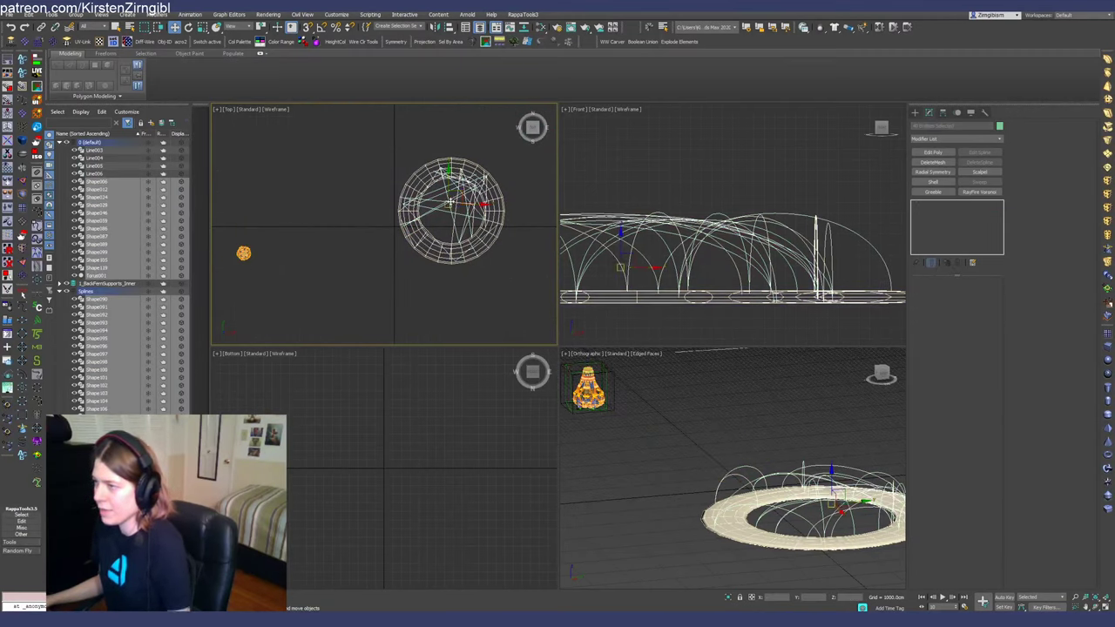
left_click(985, 112)
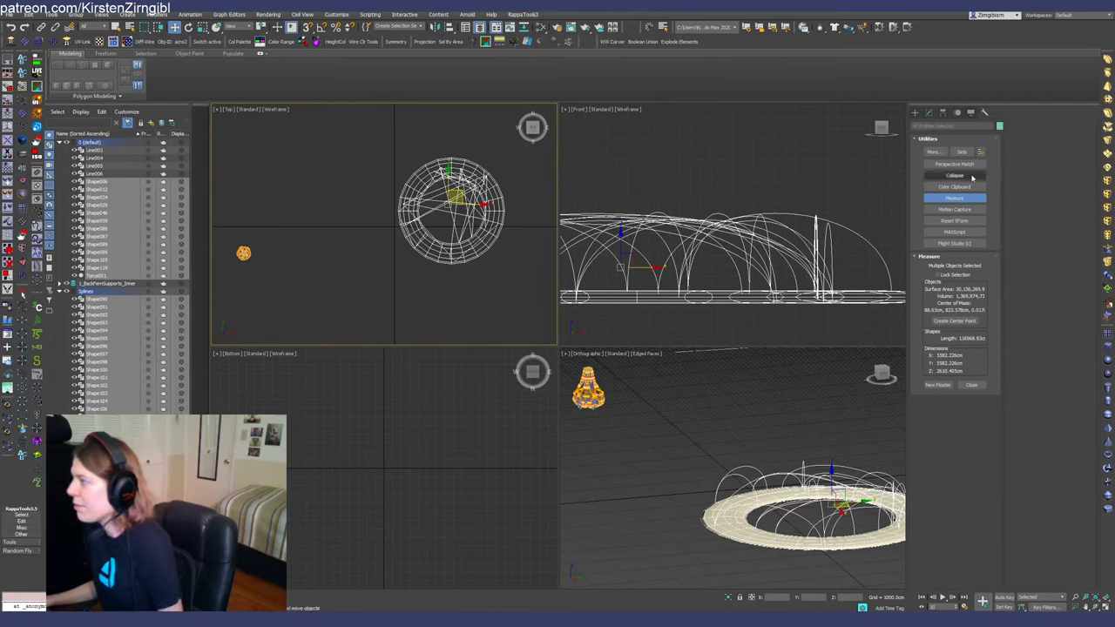
left_click(934, 151)
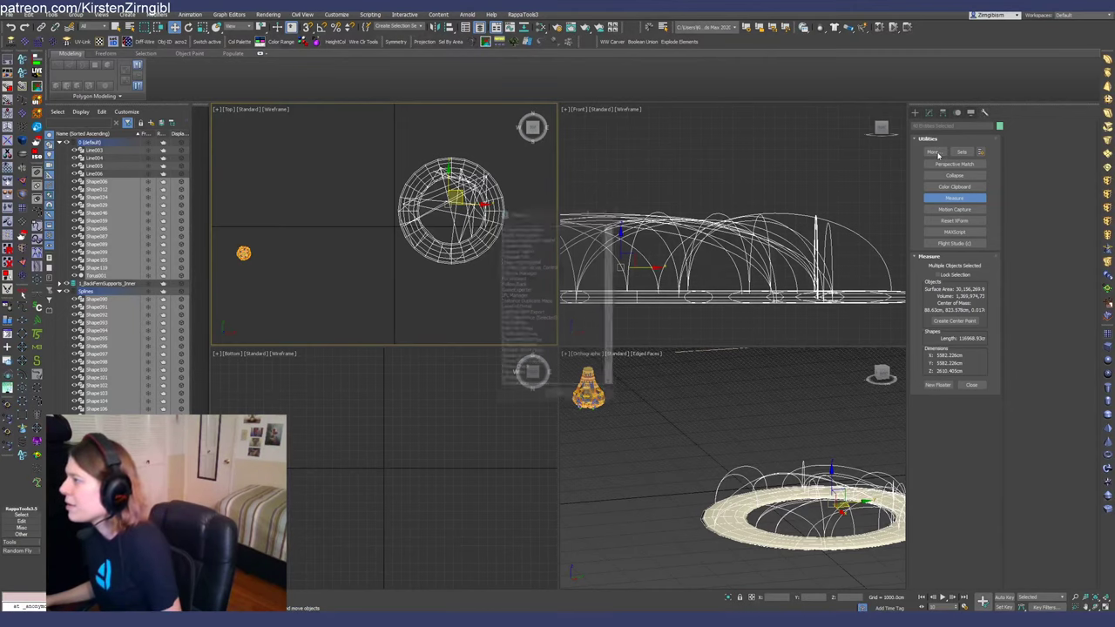
scroll(562, 334, "down", 1)
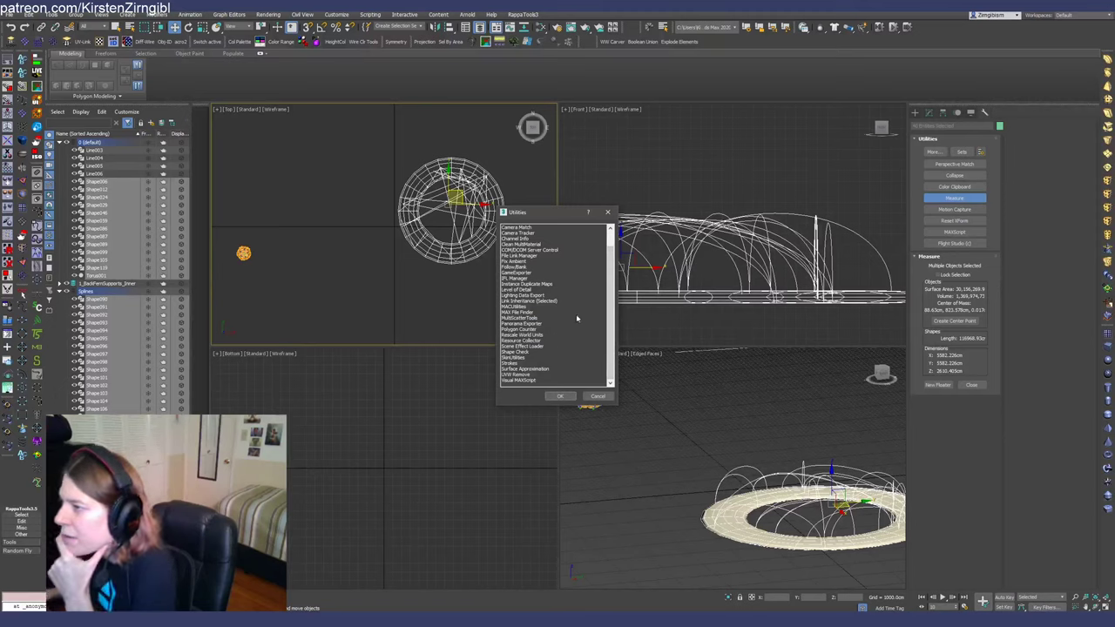
scroll(575, 287, "up", 1)
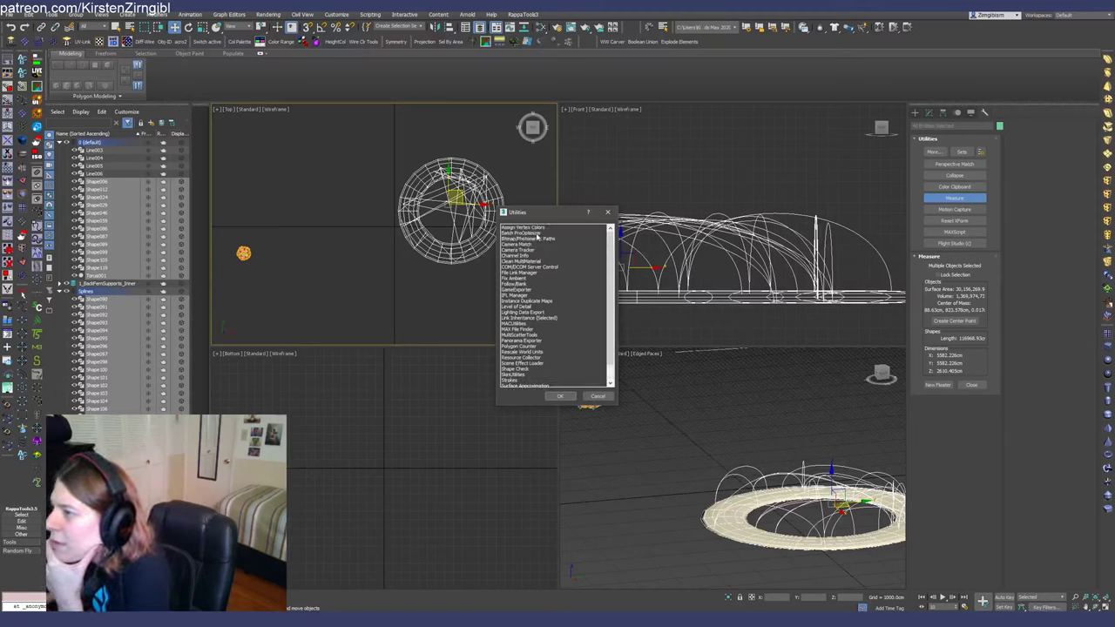
scroll(529, 269, "down", 1)
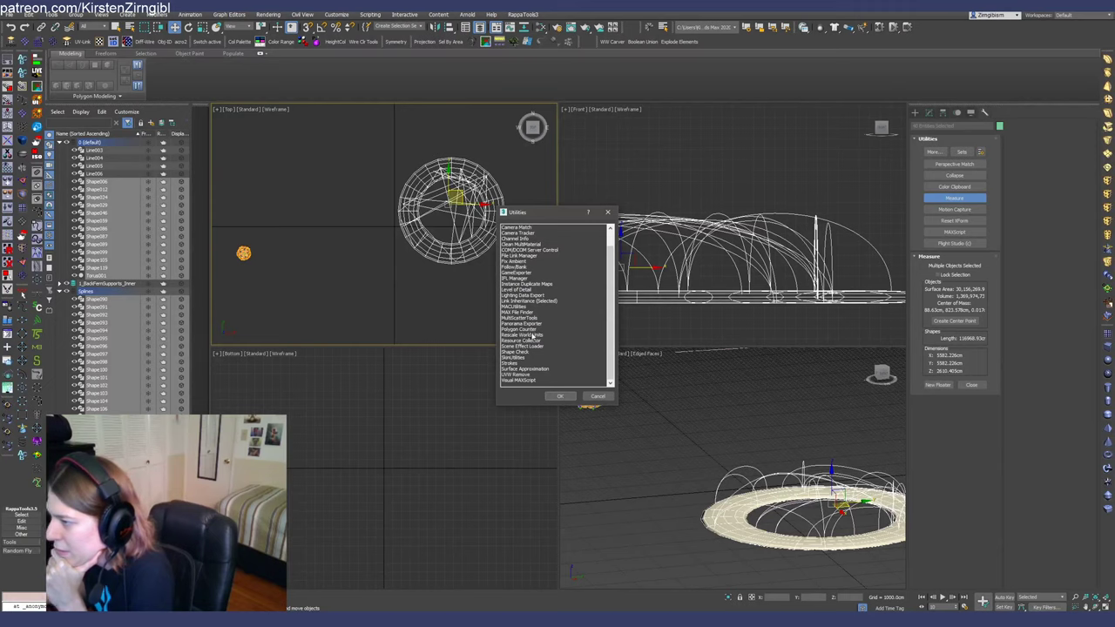
left_click(531, 336)
left_click(560, 397)
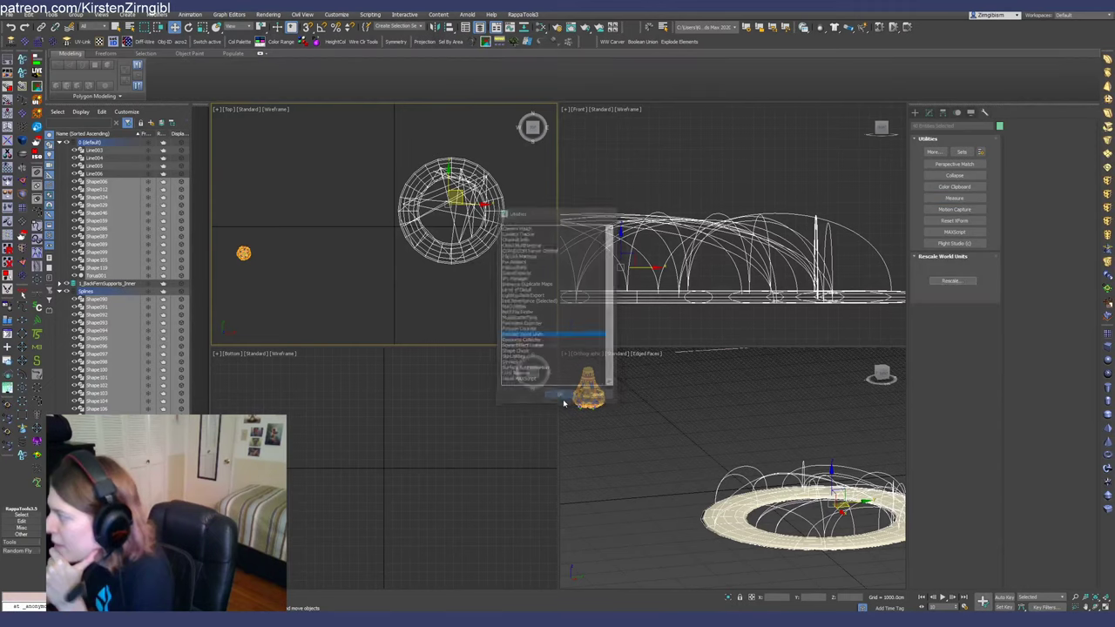
Step: Try rescaling the ring and arches with Rescale World Units, affecting only the selection, and check the result in several views
left_click(949, 282)
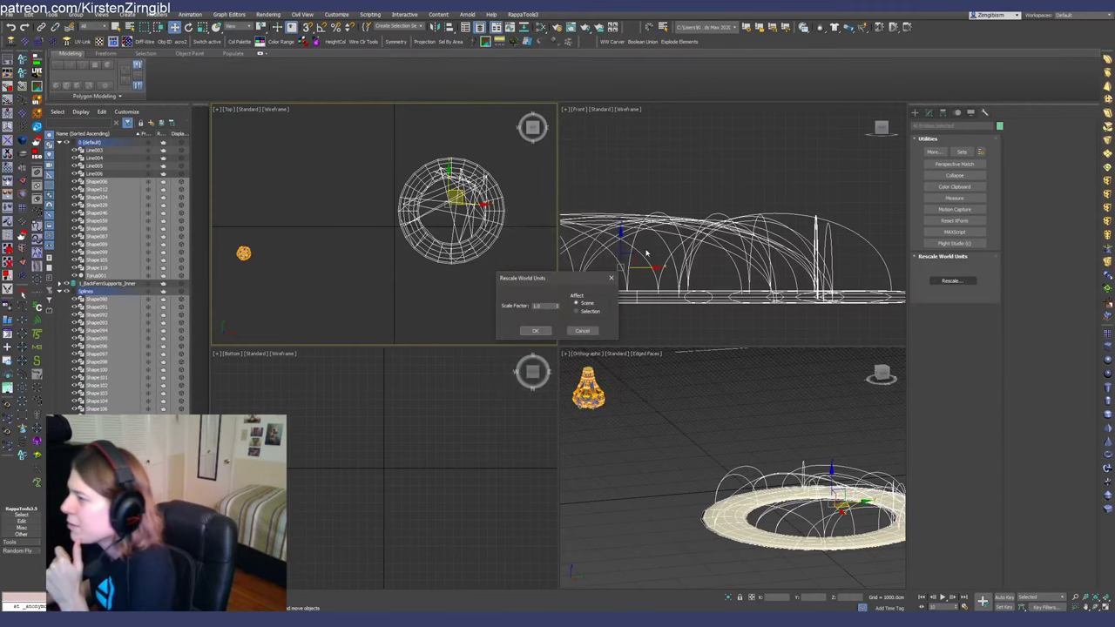
double_click(544, 306)
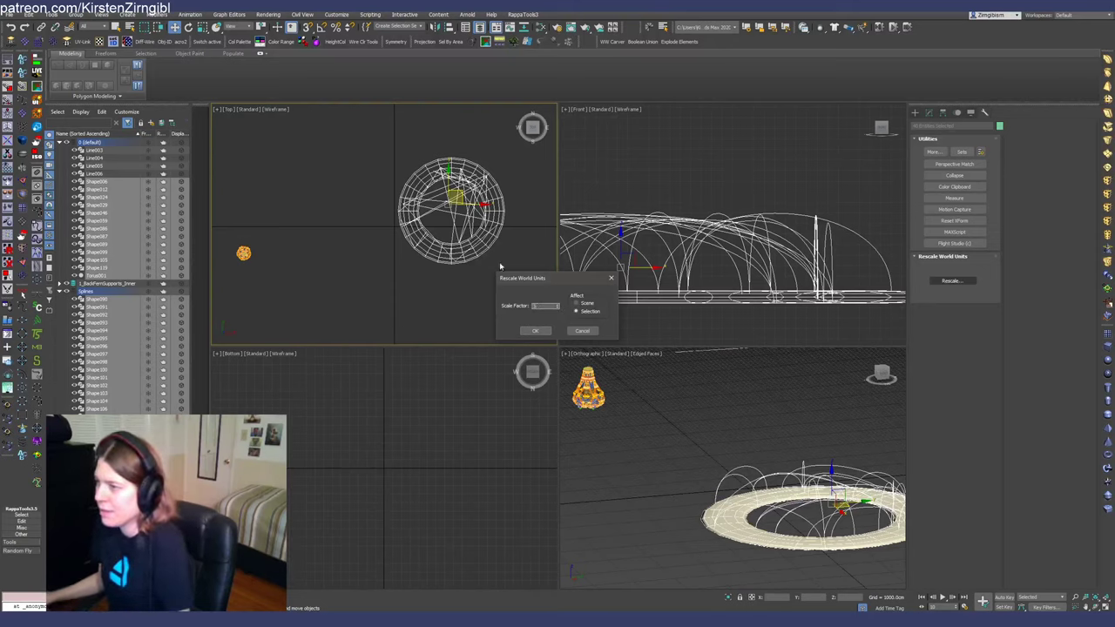
left_click(535, 332)
middle_click_drag(821, 501, 640, 452)
scroll(642, 452, "down", 4)
scroll(650, 451, "up", 3)
scroll(650, 452, "down", 2)
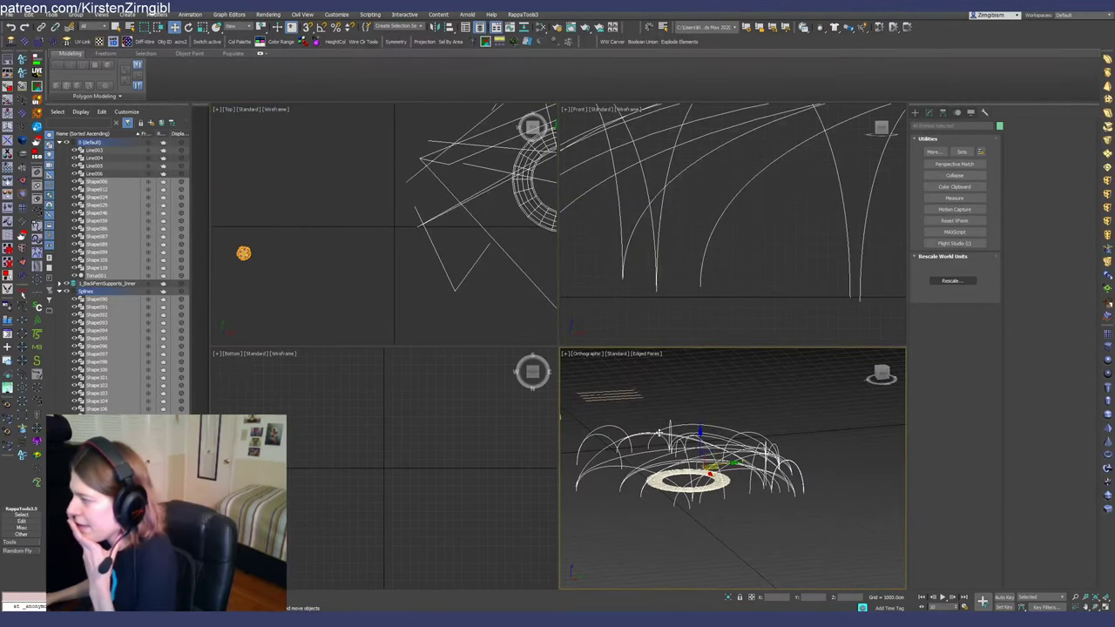
middle_click_drag(497, 237, 344, 286)
scroll(344, 286, "down", 2)
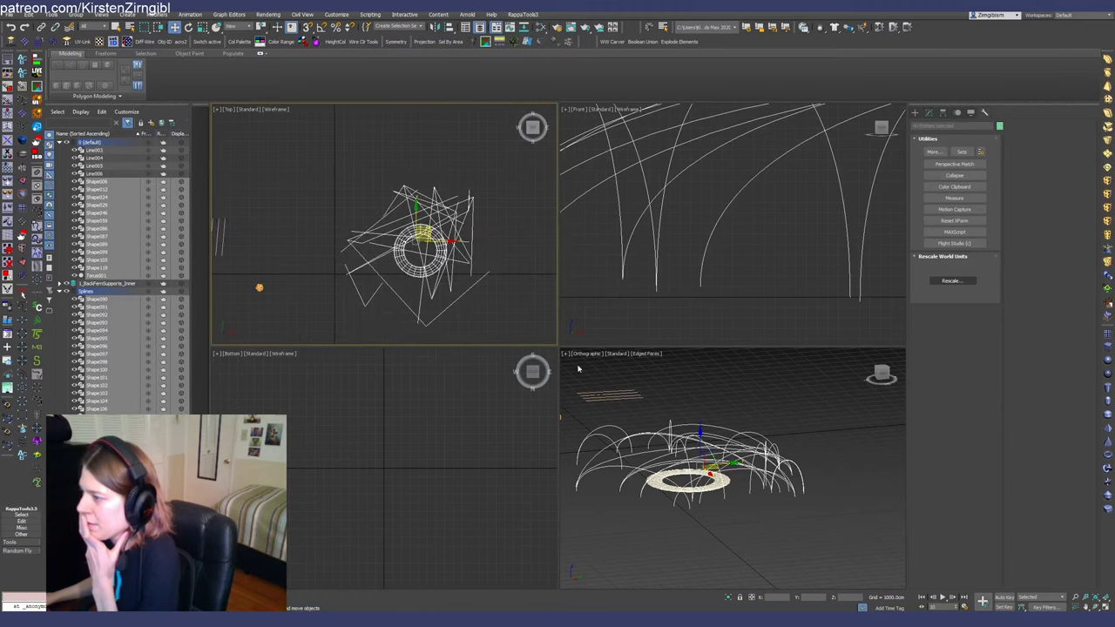
scroll(684, 241, "down", 4)
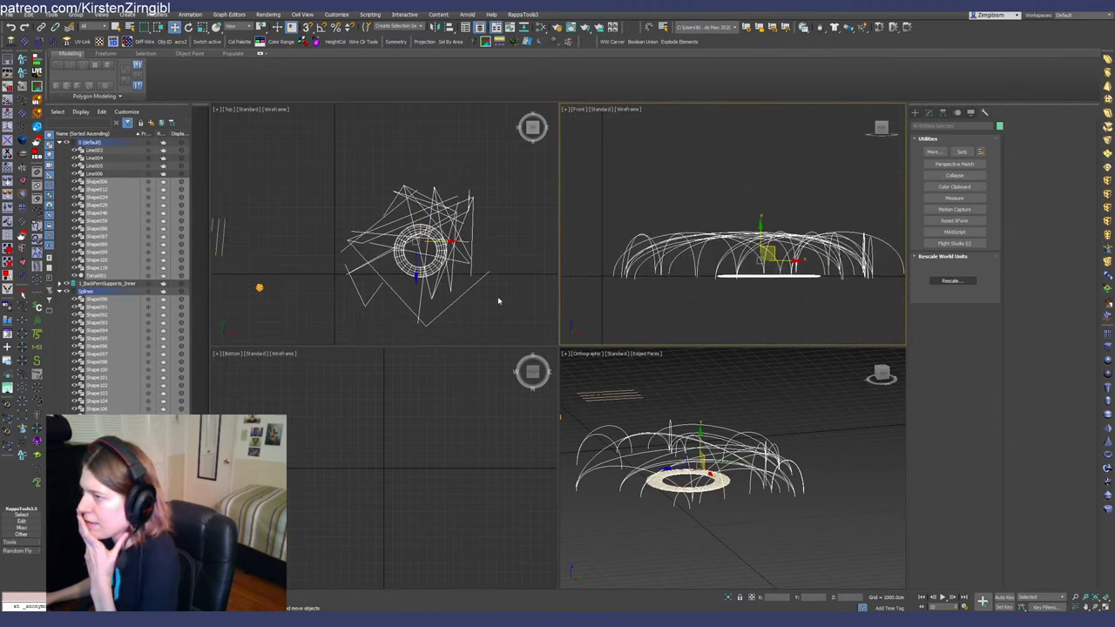
Step: Undo the world-unit rescale and restore the selection of the ring and its arched splines
left_click(419, 271)
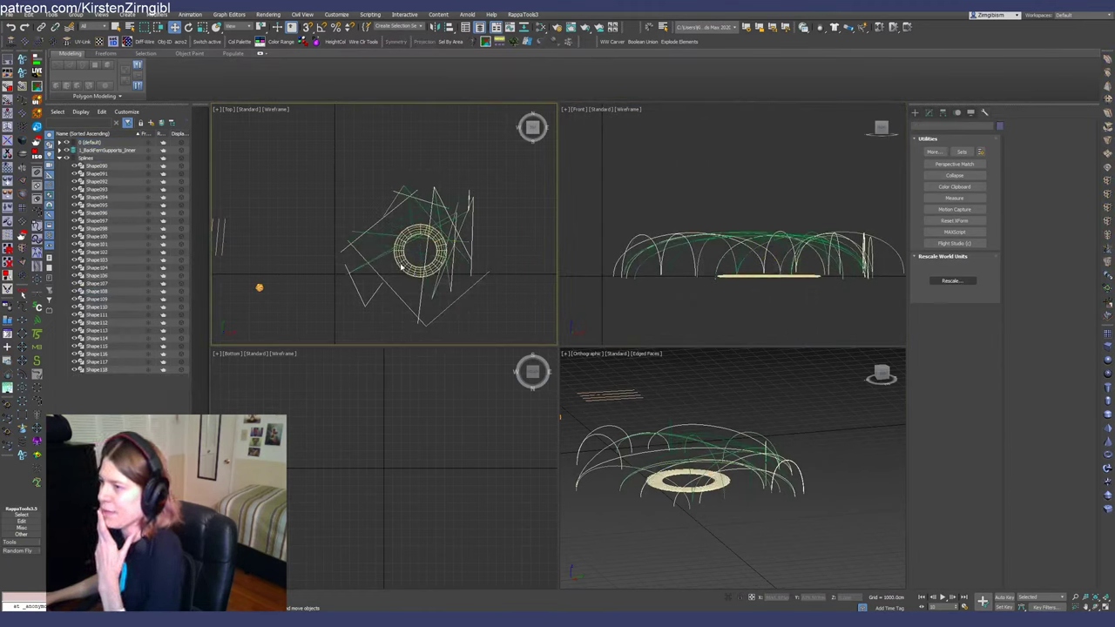
left_click(929, 113)
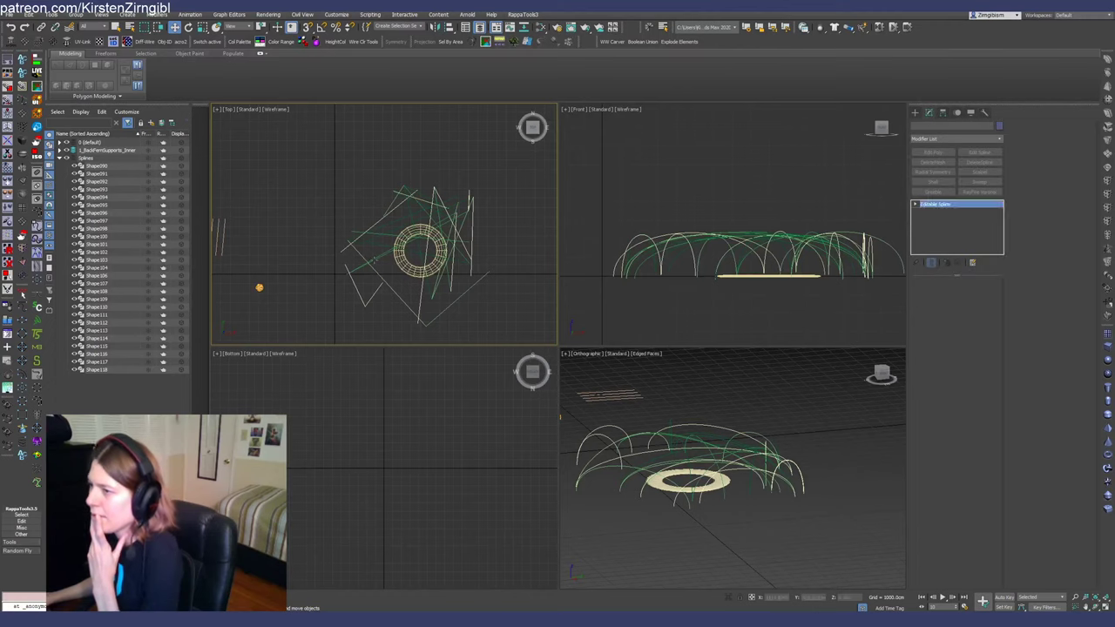
left_click(357, 168)
left_click(367, 185)
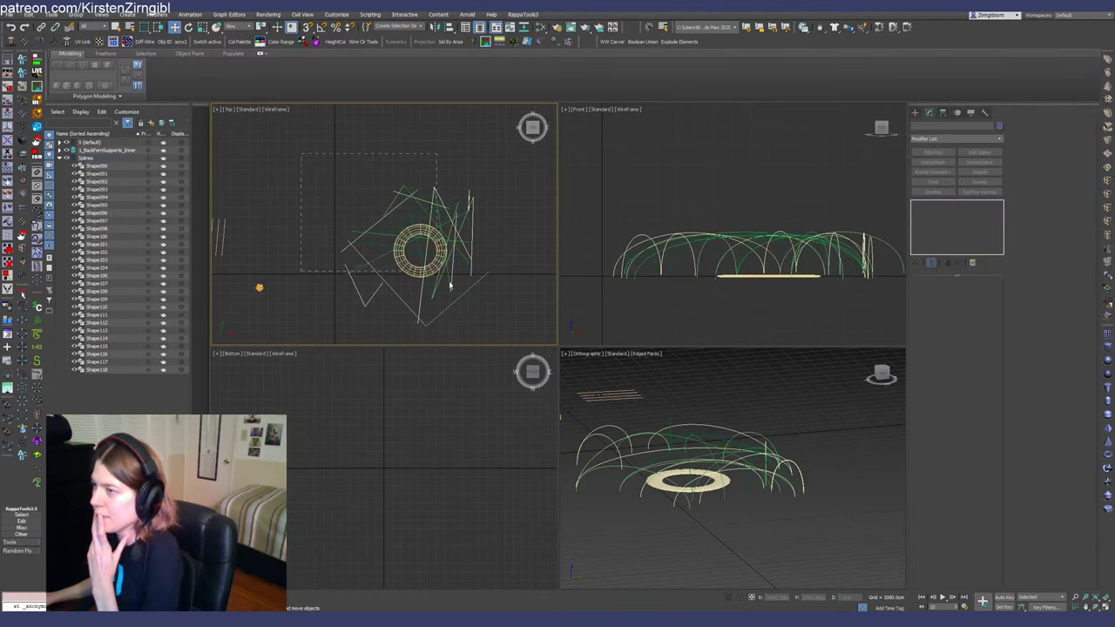
left_click_drag(450, 285, 513, 332)
left_click(513, 332)
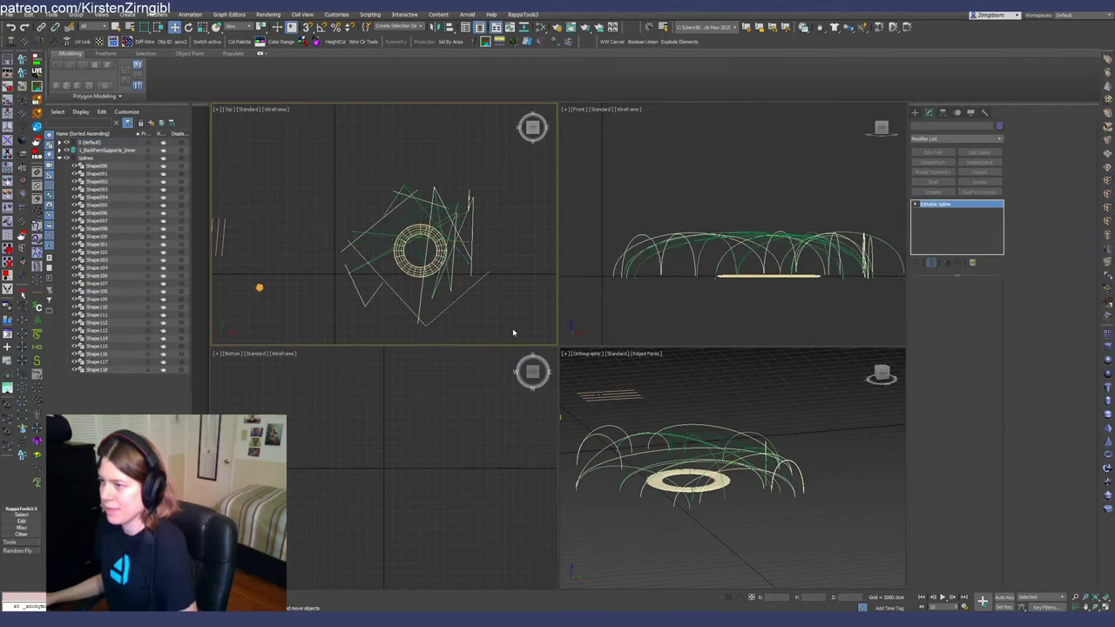
key("ctrl+a")
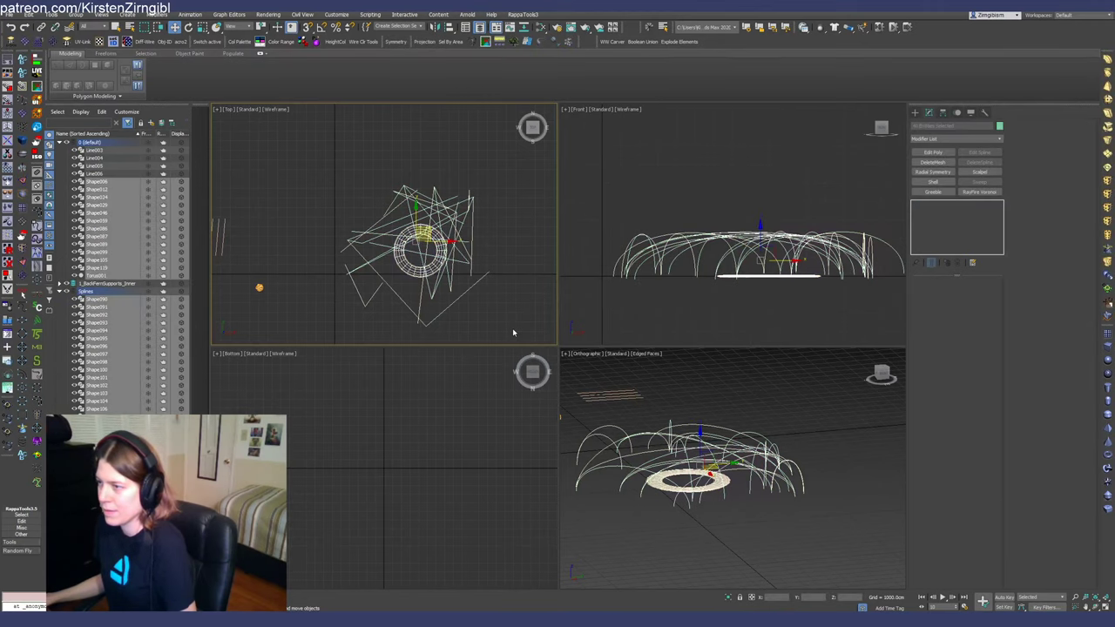
key("ctrl+z")
scroll(346, 248, "up", 2)
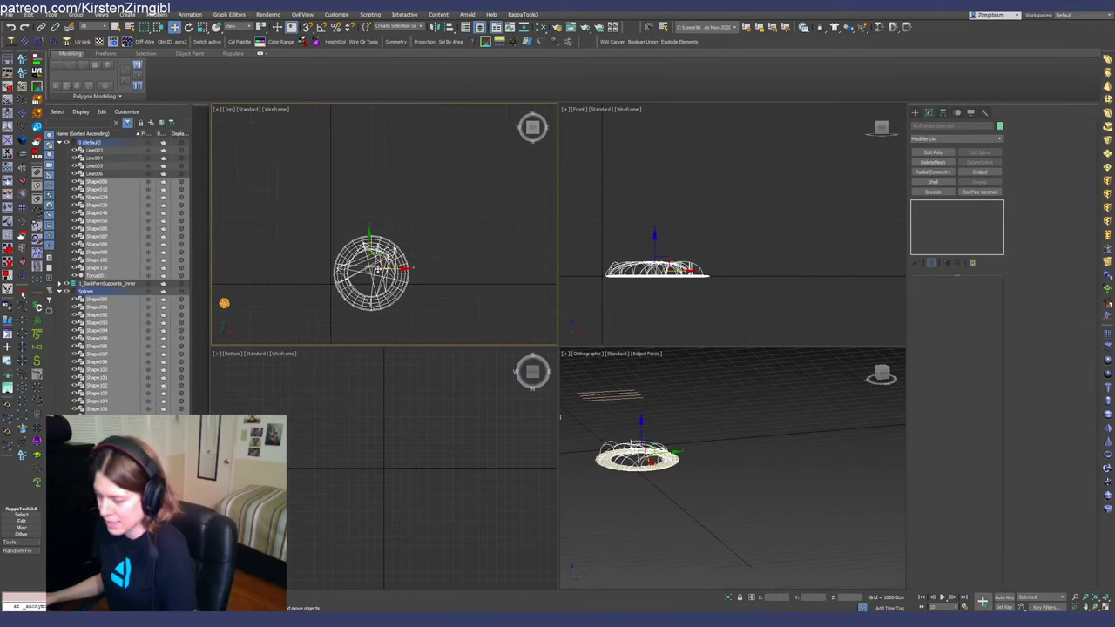
Step: Group the ring with its arched splines and scale the group up uniformly to about 350 percent
key("ctrl+g")
left_click(562, 326)
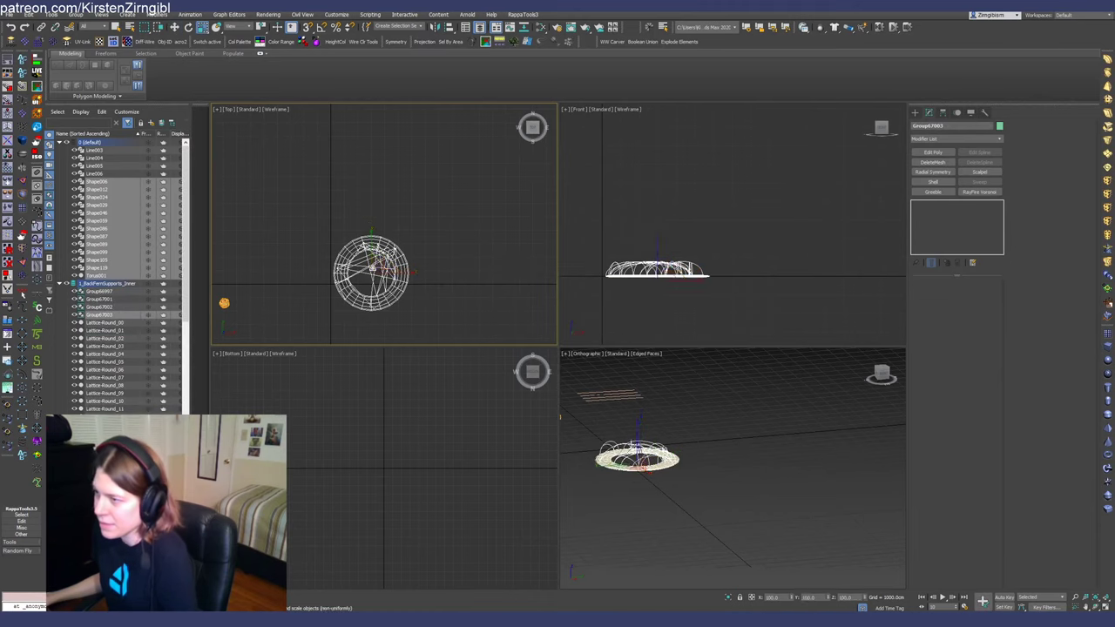
key("r")
left_click_drag(375, 261, 406, 153)
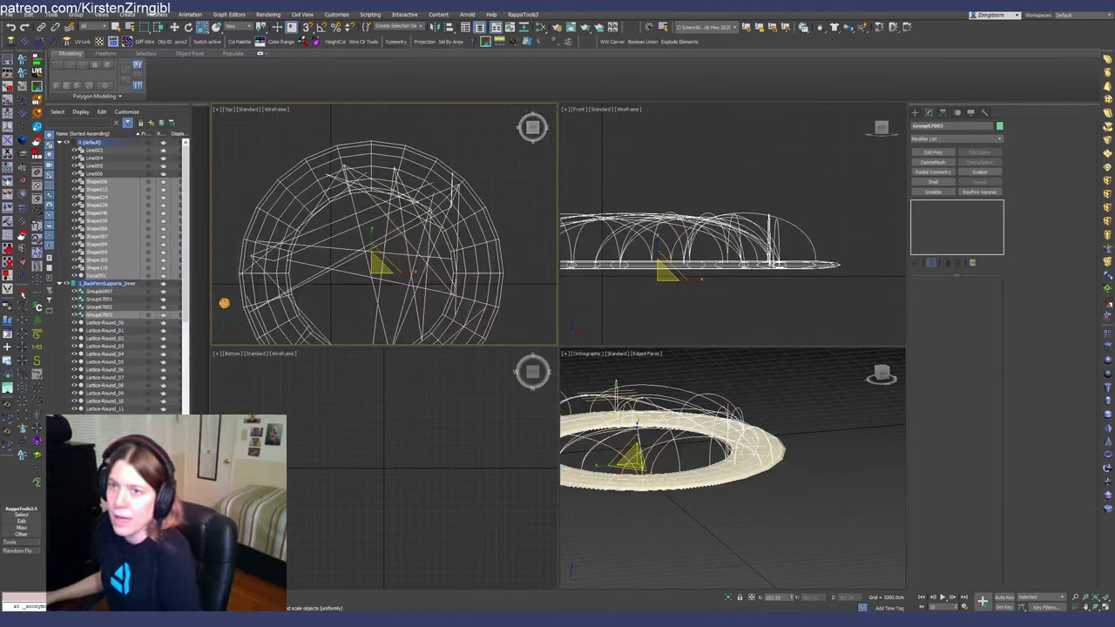
Step: Measure the overall dimensions of the enlarged ring and arches, and close the measurement window
left_click(21, 99)
left_click_drag(514, 213, 431, 216)
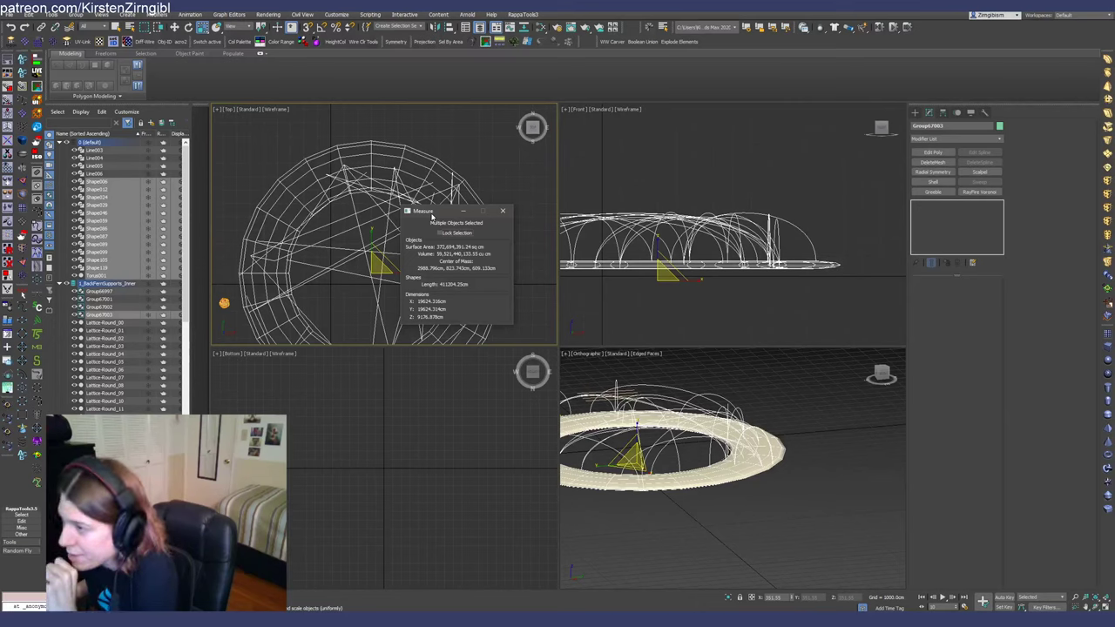
left_click_drag(431, 215, 339, 212)
left_click(410, 207)
key("r")
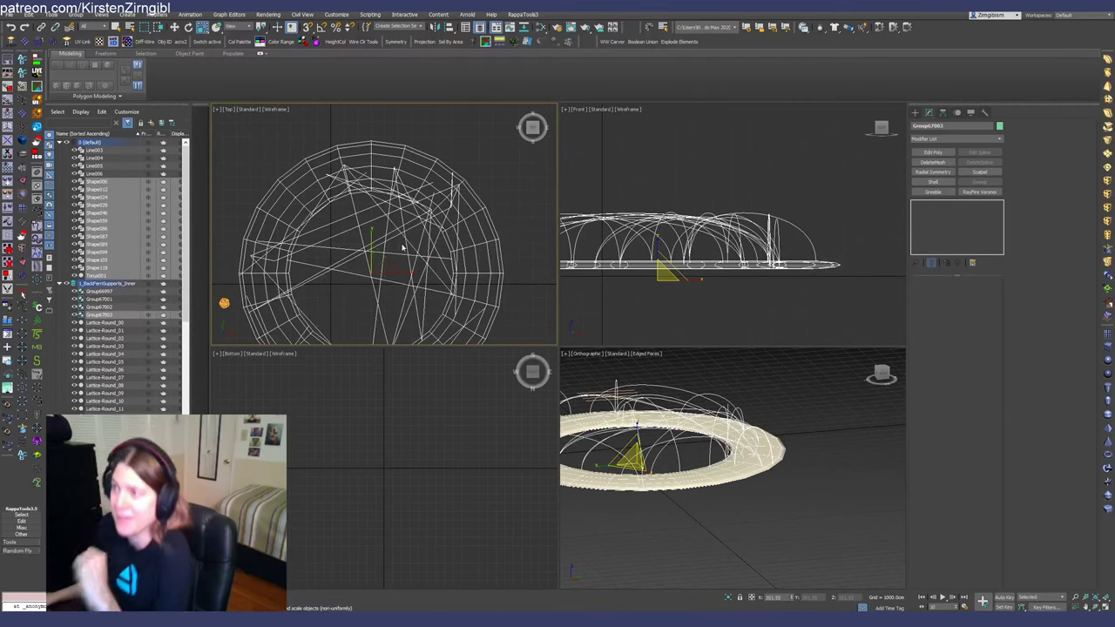
Step: Scale the grouped ring and arches further up uniformly to about 1219 percent
scroll(525, 335, "up", 2)
scroll(676, 424, "up", 4)
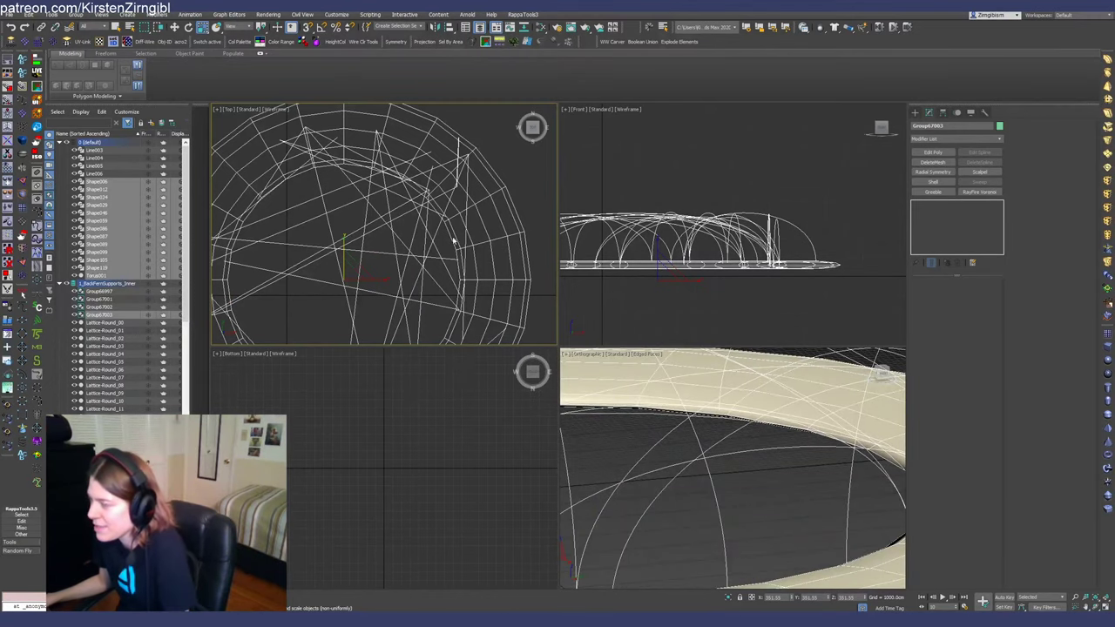
scroll(399, 193, "down", 5)
key("z")
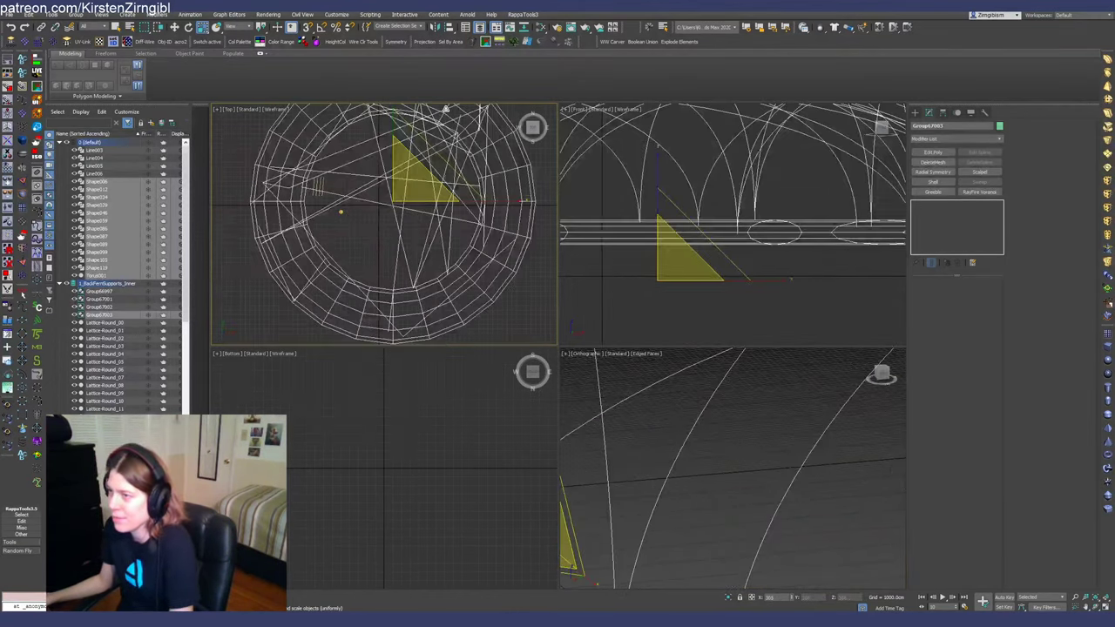
left_click_drag(445, 109, 448, 94)
middle_click_drag(430, 211, 425, 221)
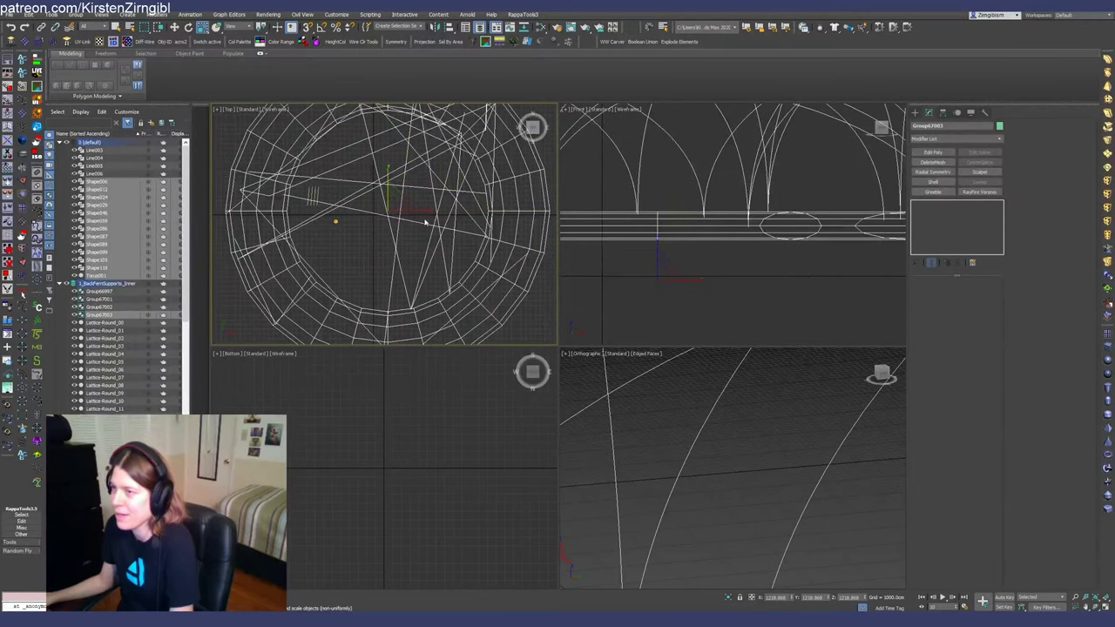
scroll(414, 218, "down", 3)
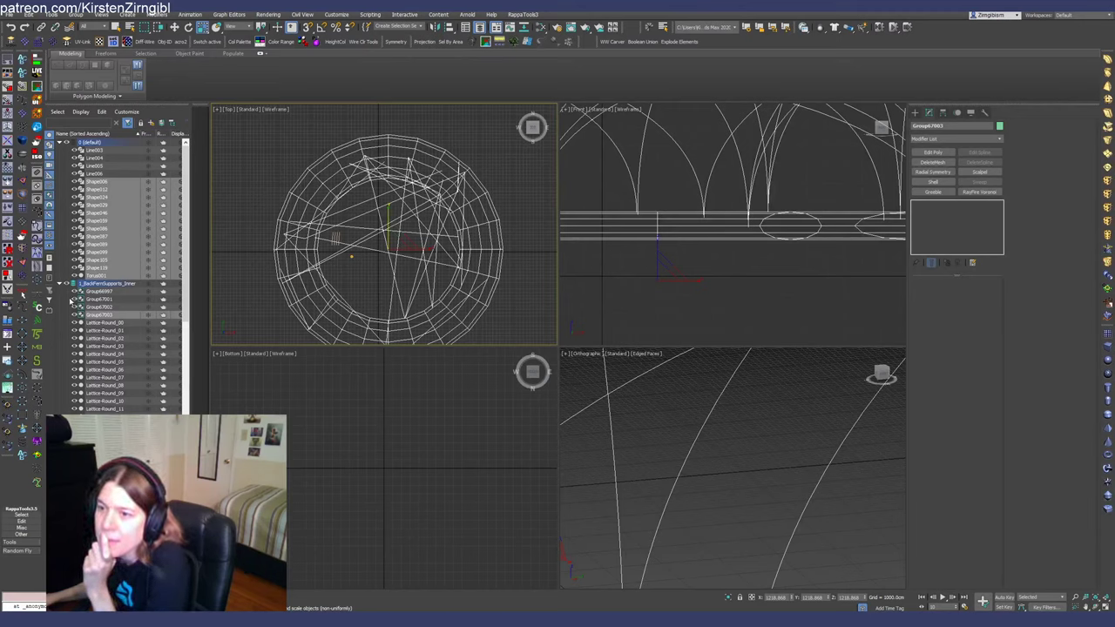
Step: Centre the grouped ring and arches on the world origin
left_click(7, 346)
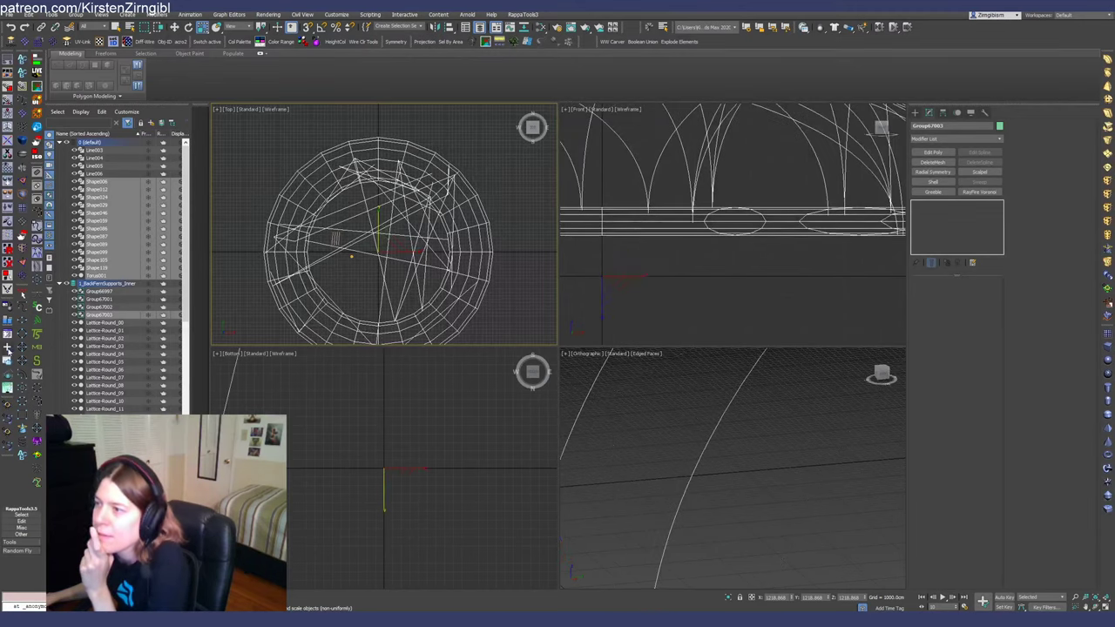
middle_click(647, 430)
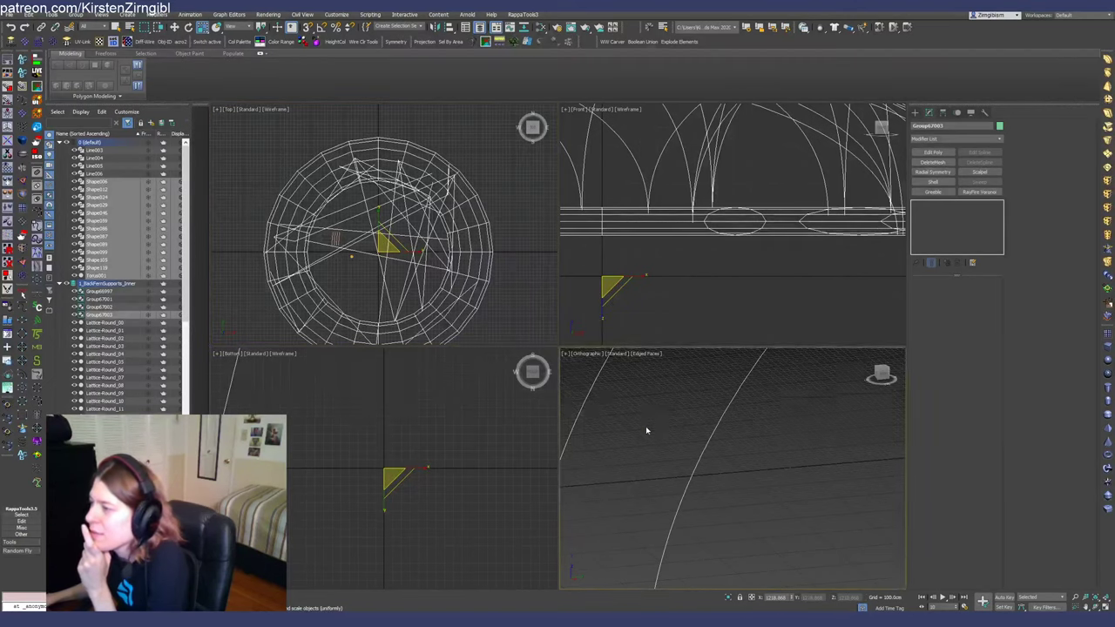
scroll(647, 430, "down", 5)
scroll(646, 430, "down", 5)
Step: Try to convert the grouped ring and arches to an editable object
right_click(734, 475)
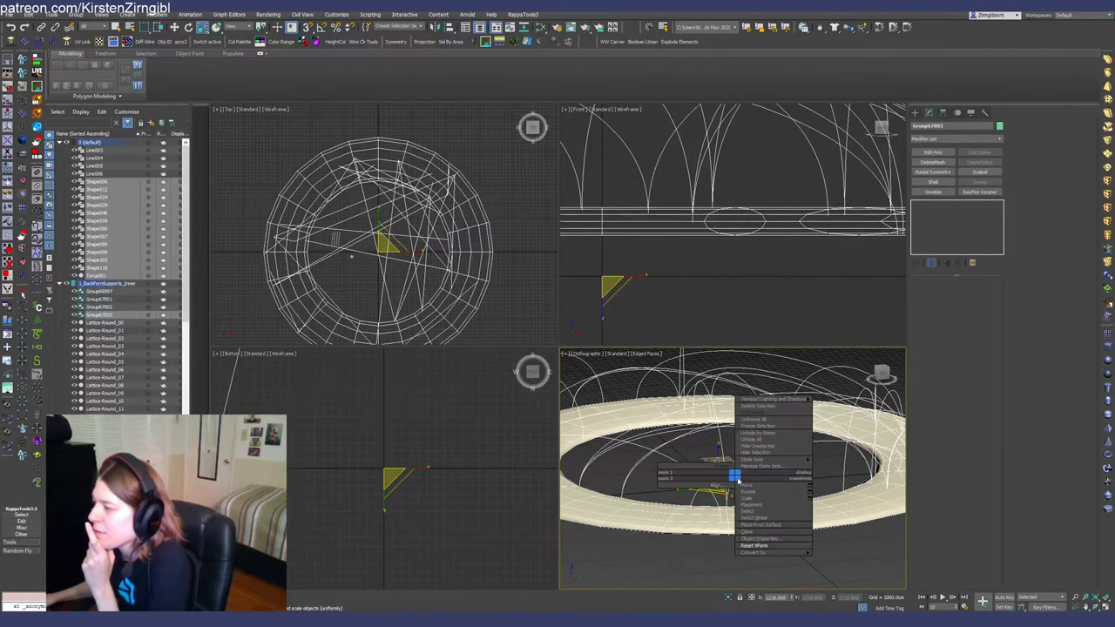
mouse_move(755, 553)
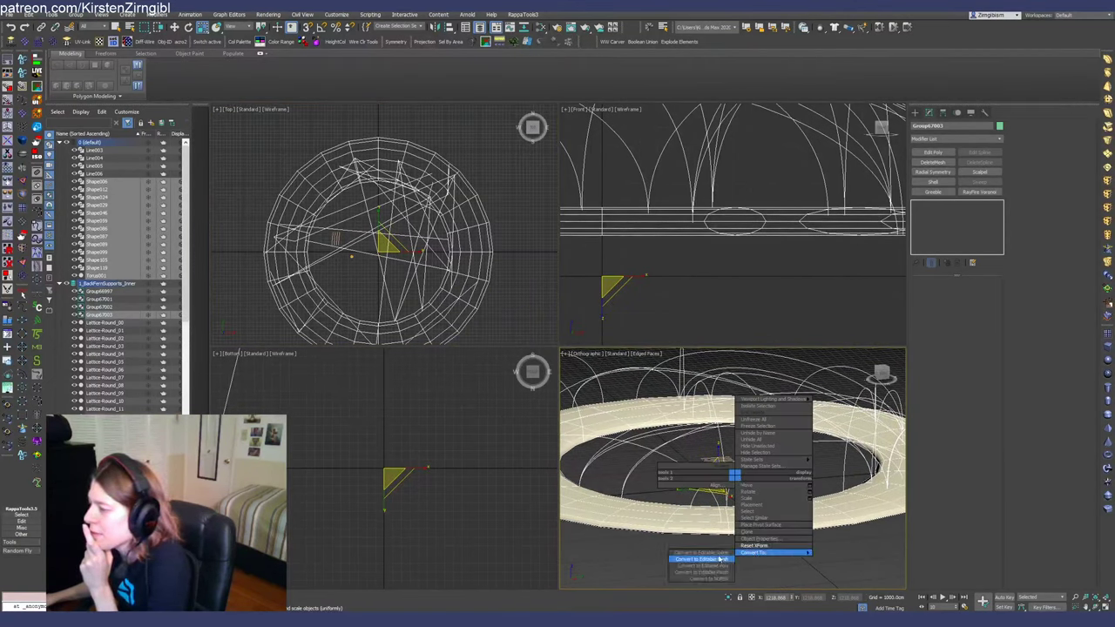
left_click(721, 554)
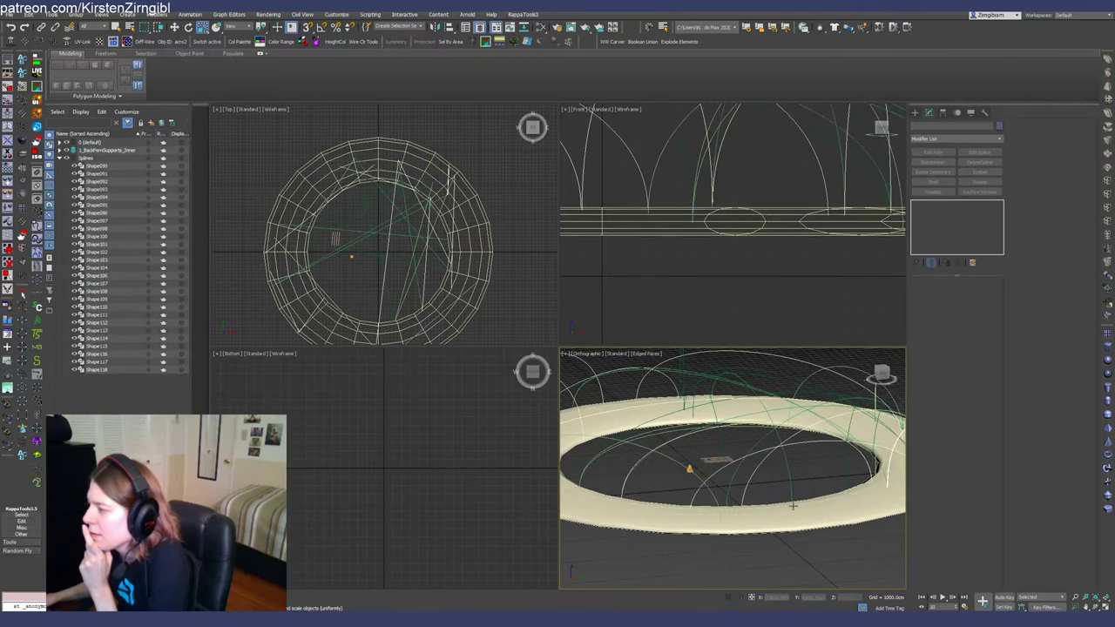
left_click(789, 465)
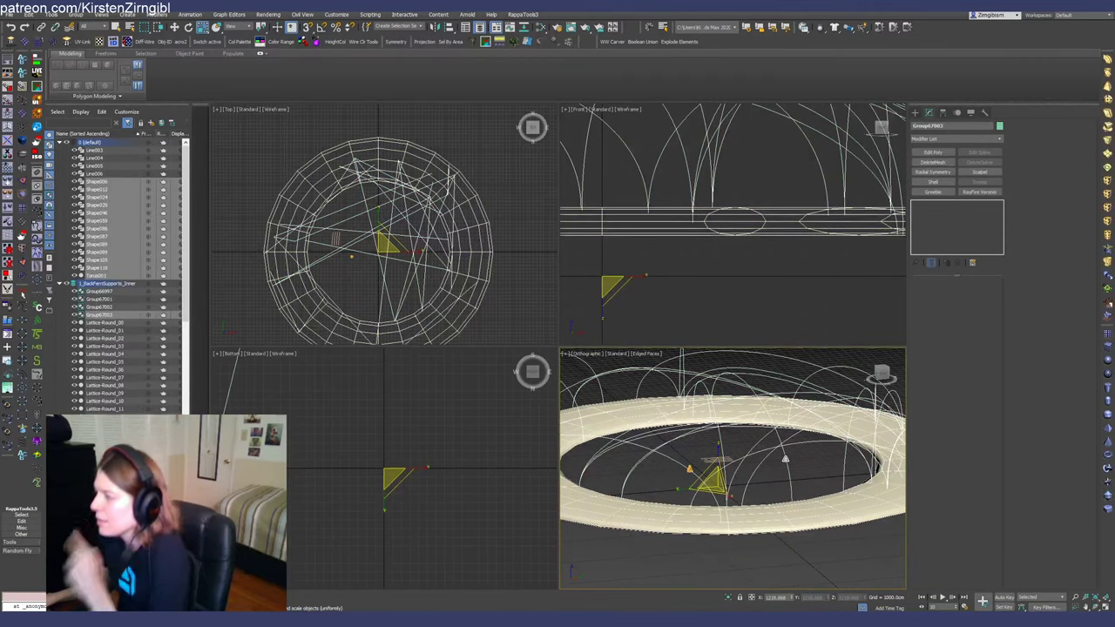
right_click(782, 458)
left_click(802, 520)
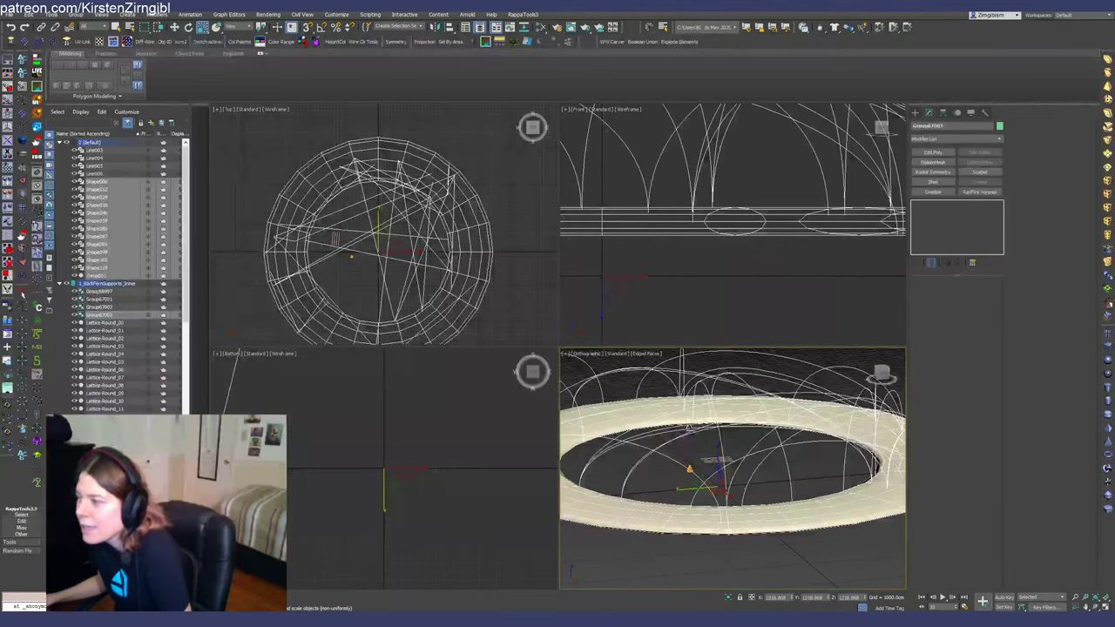
left_click(780, 551)
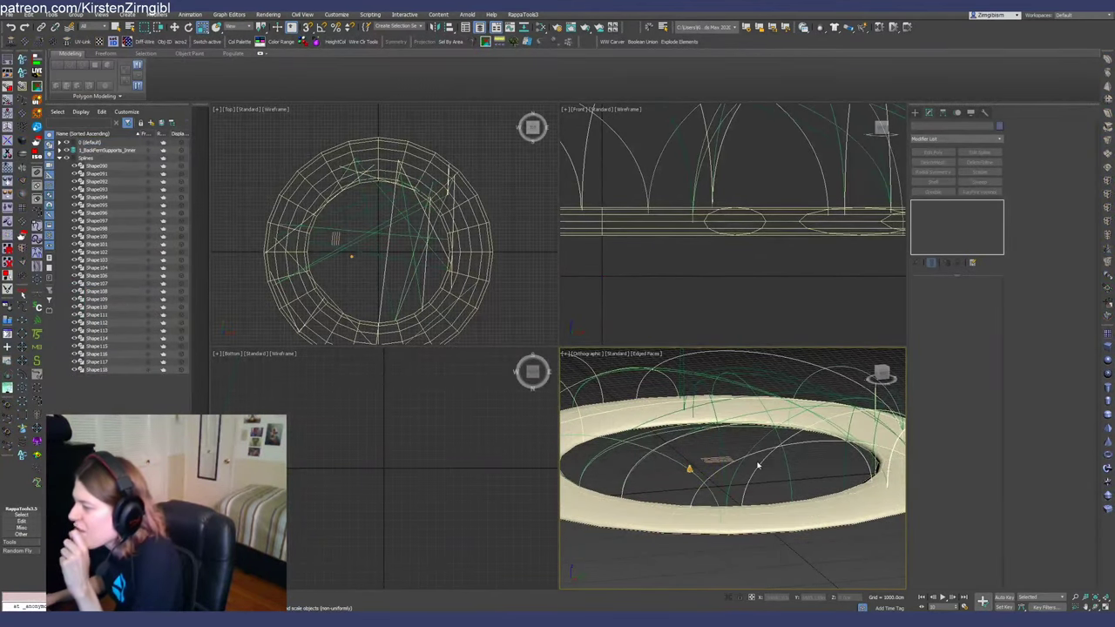
scroll(754, 412, "down", 3)
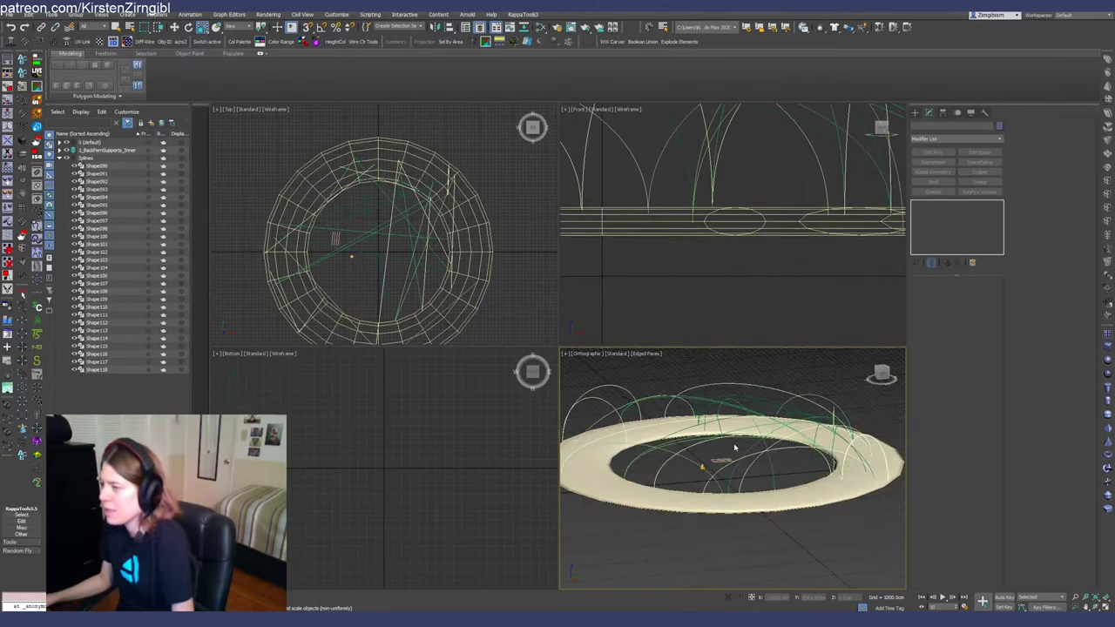
Step: Restore the selection of the individual ring and arches, exclude the ring, and reset the XForm of the arched splines
left_click(735, 447)
key("ctrl+z")
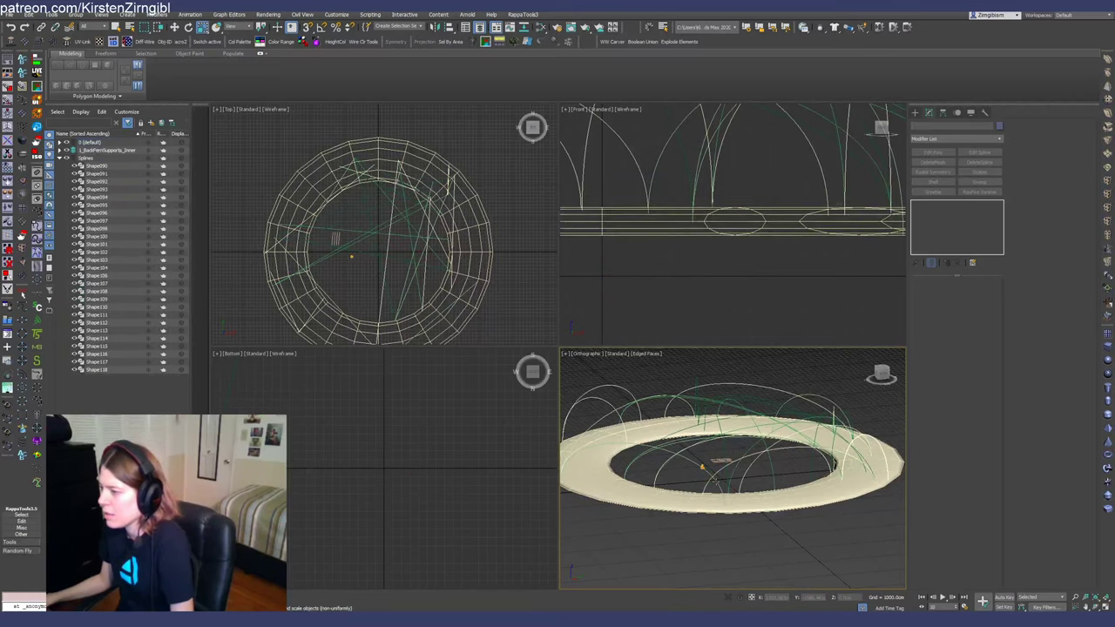
key("ctrl+z")
key("ctrl+z")
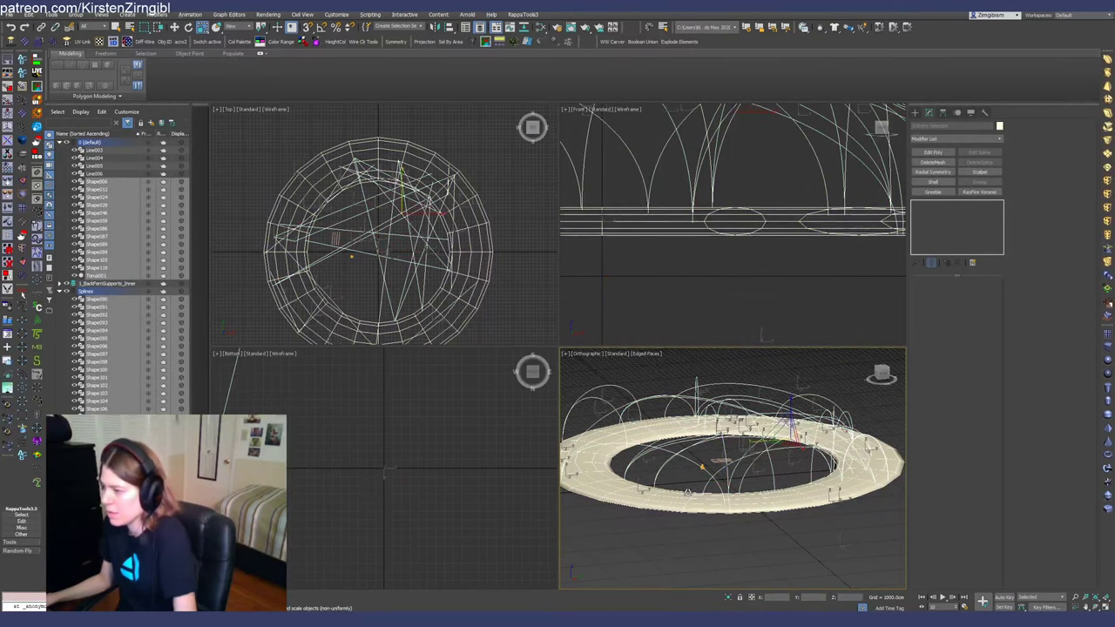
left_click(684, 504, "alt")
right_click(650, 468)
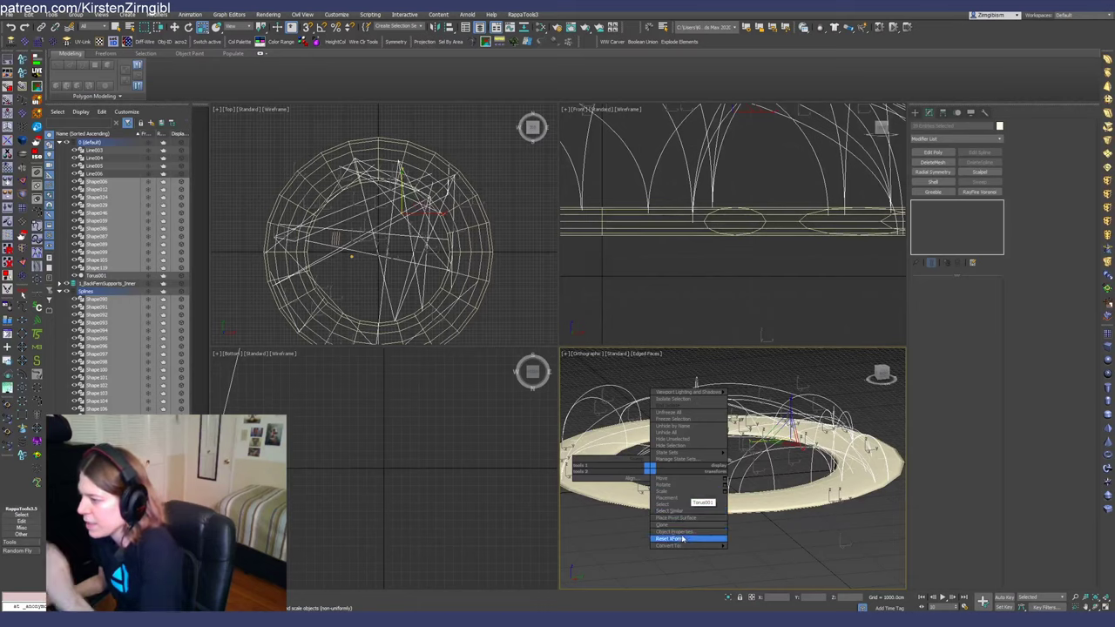
left_click(683, 538)
Step: Convert the ring to an editable poly and reset its XForm
left_click(688, 503)
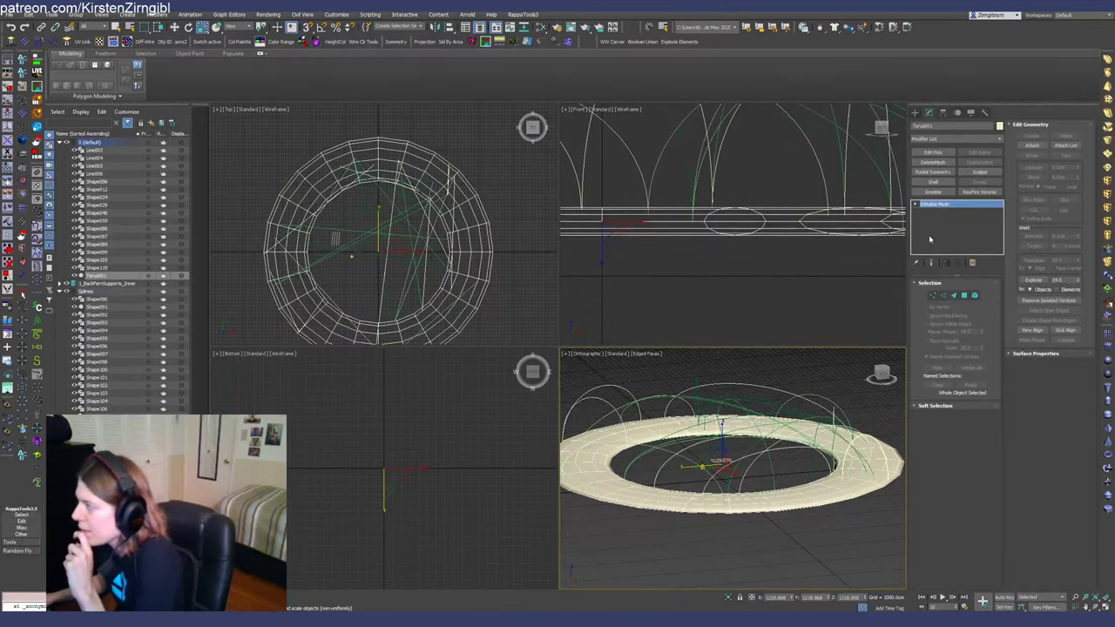
right_click(814, 491)
mouse_move(832, 567)
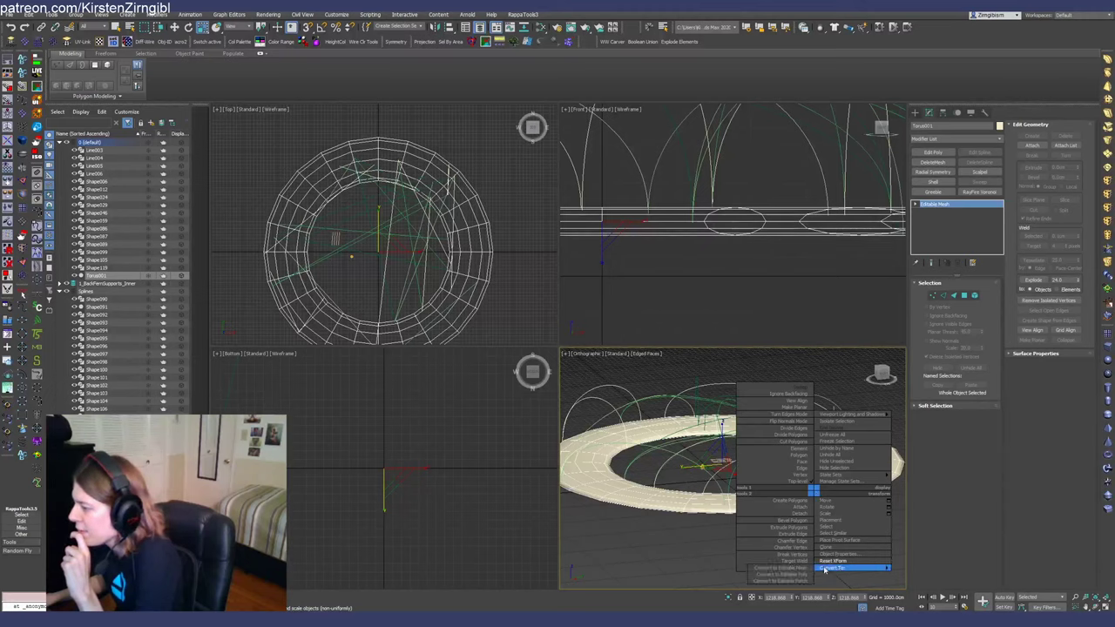
left_click(780, 573)
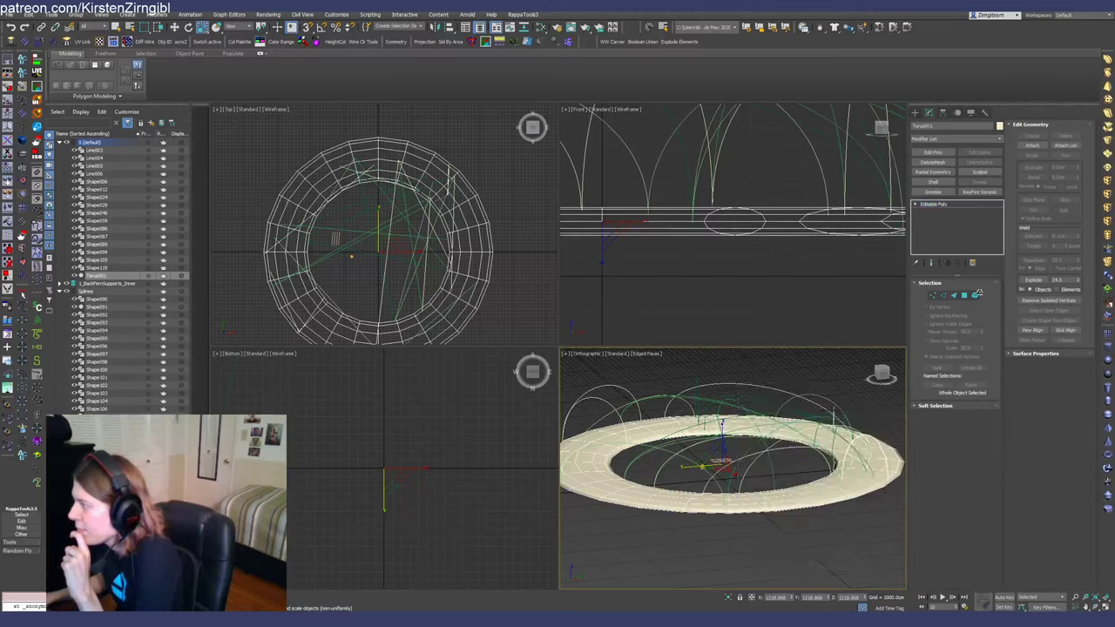
right_click(804, 498)
left_click(832, 570)
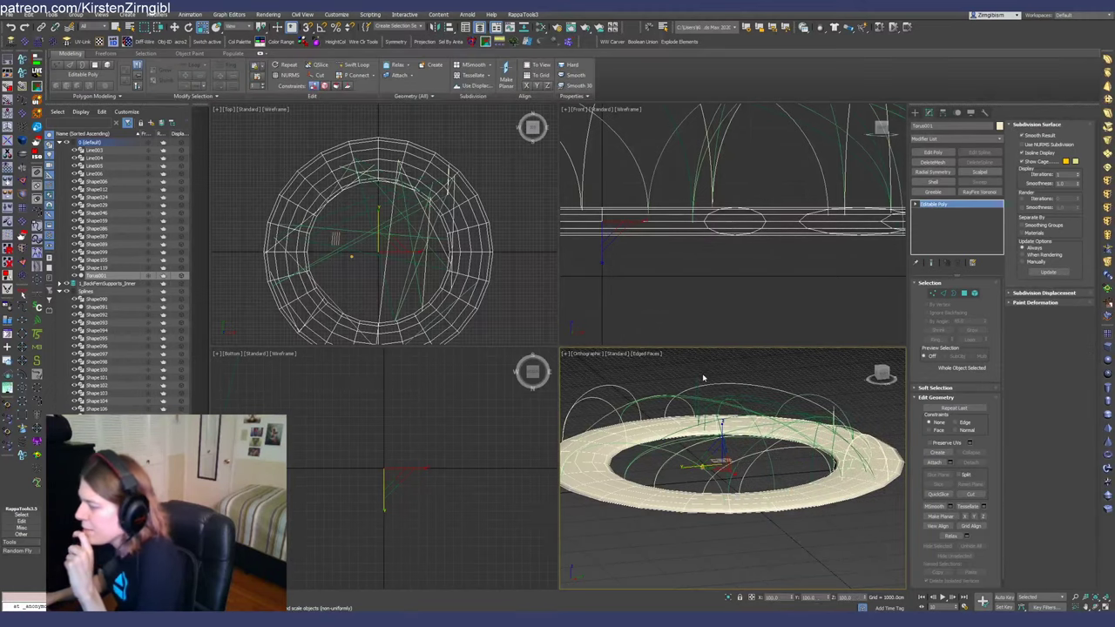
Step: Select all the arched splines above the ring in the front view, leaving the ring unselected
left_click(696, 401)
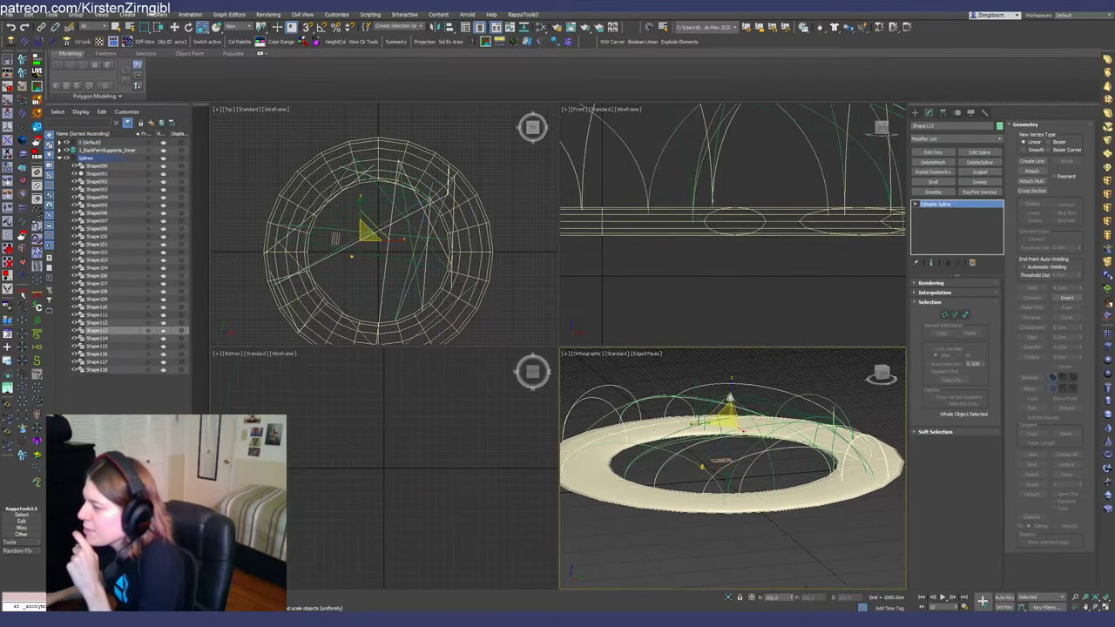
scroll(730, 397, "up", 2)
scroll(730, 397, "up", 1)
scroll(731, 397, "down", 2)
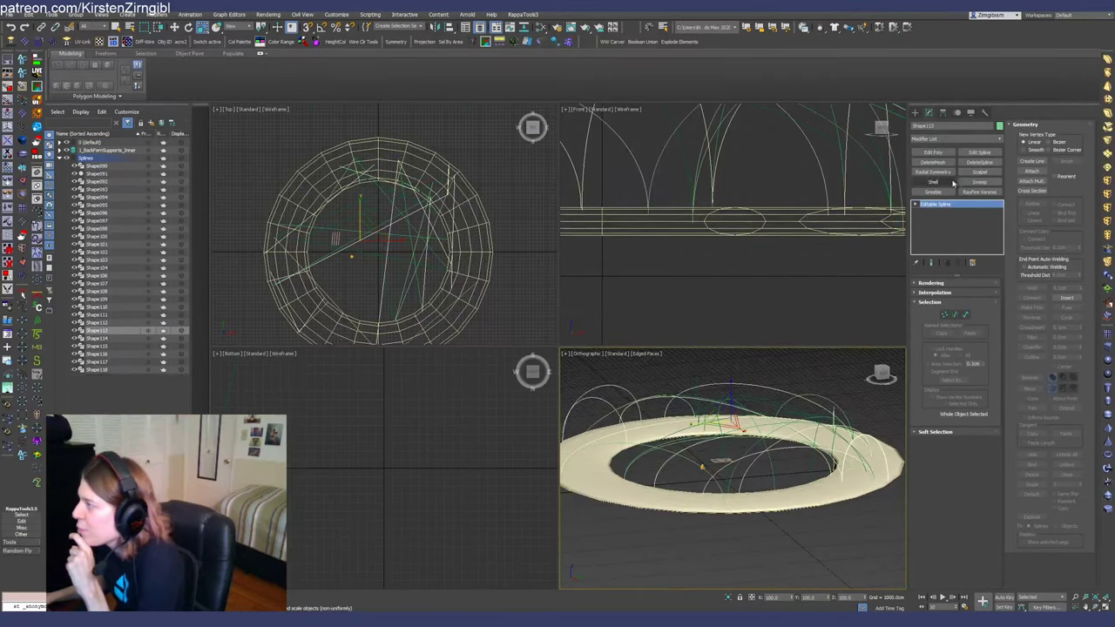
middle_click_drag(788, 170, 769, 246)
scroll(770, 246, "down", 5)
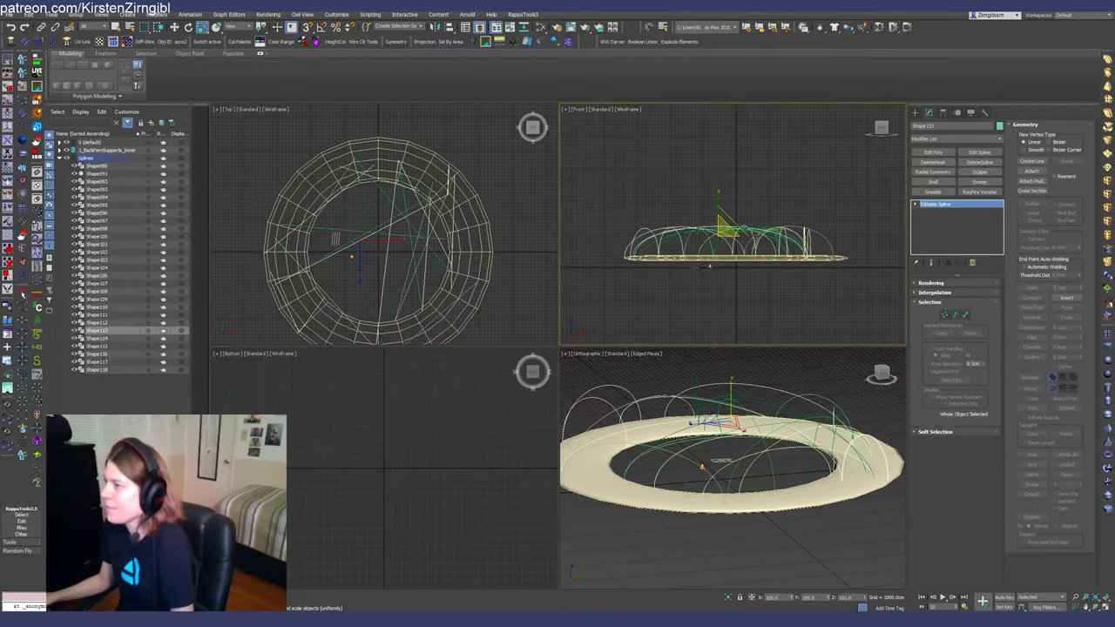
left_click_drag(596, 192, 857, 254)
scroll(800, 226, "up", 5)
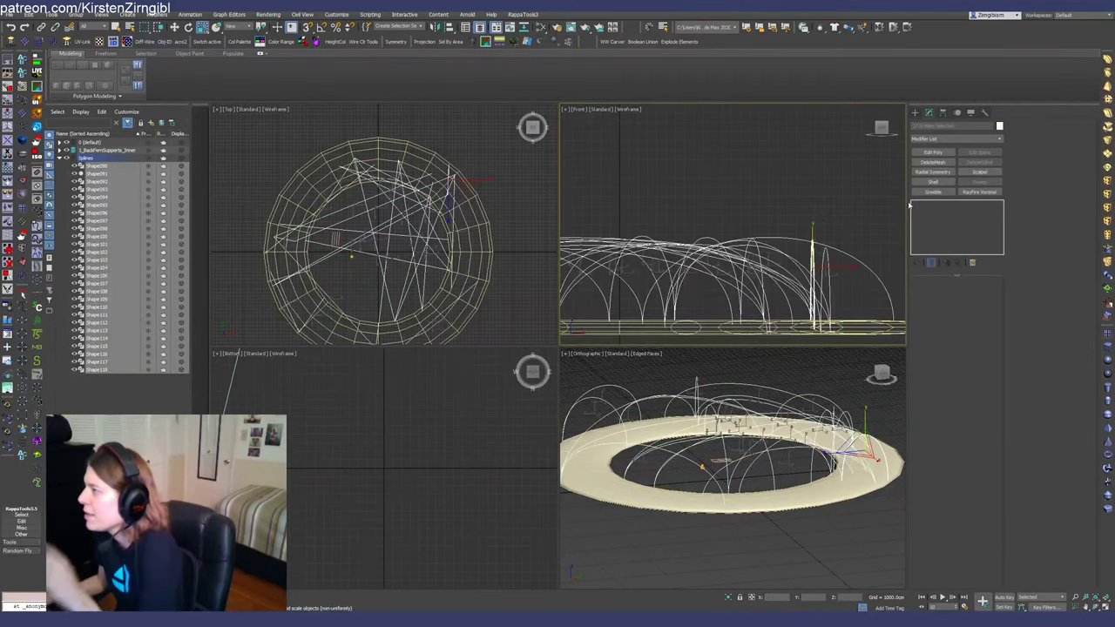
scroll(737, 266, "down", 5)
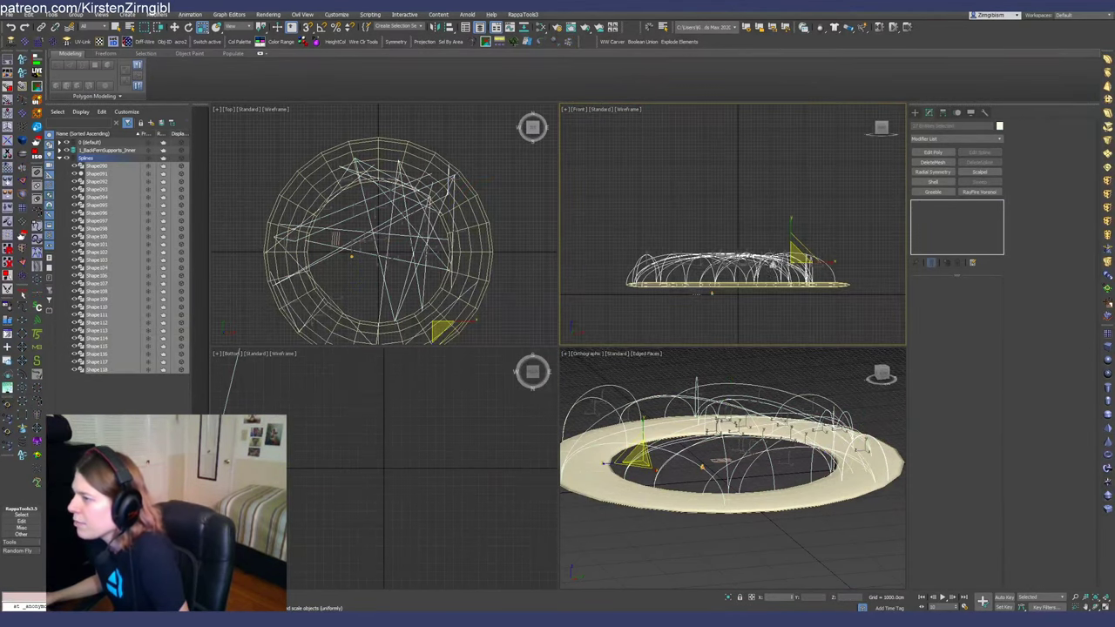
left_click_drag(885, 323, 888, 319)
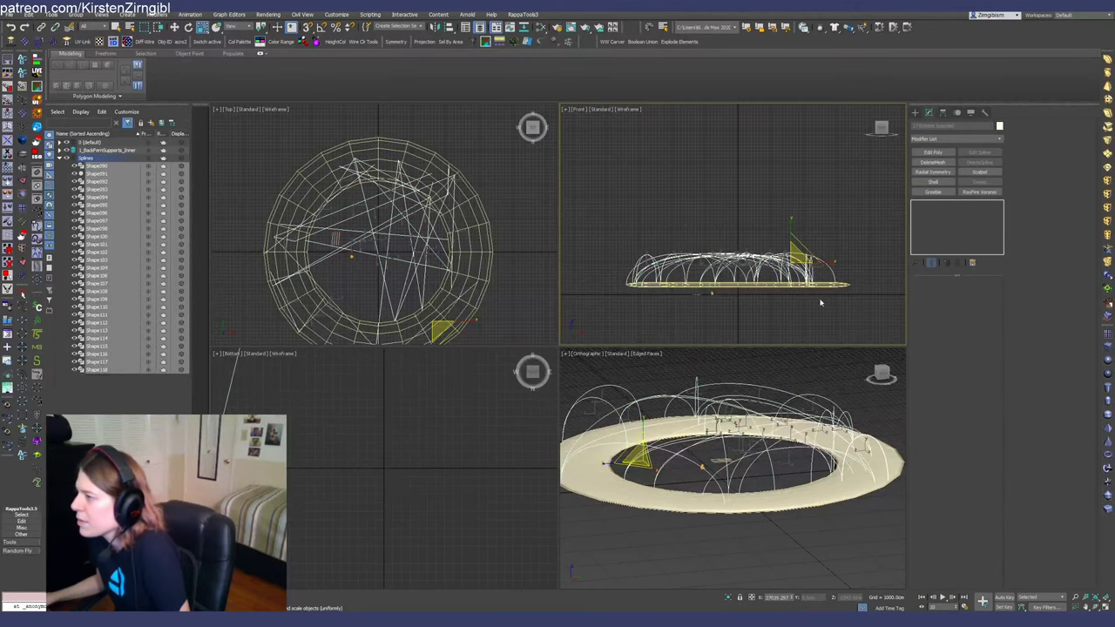
scroll(769, 288, "up", 4)
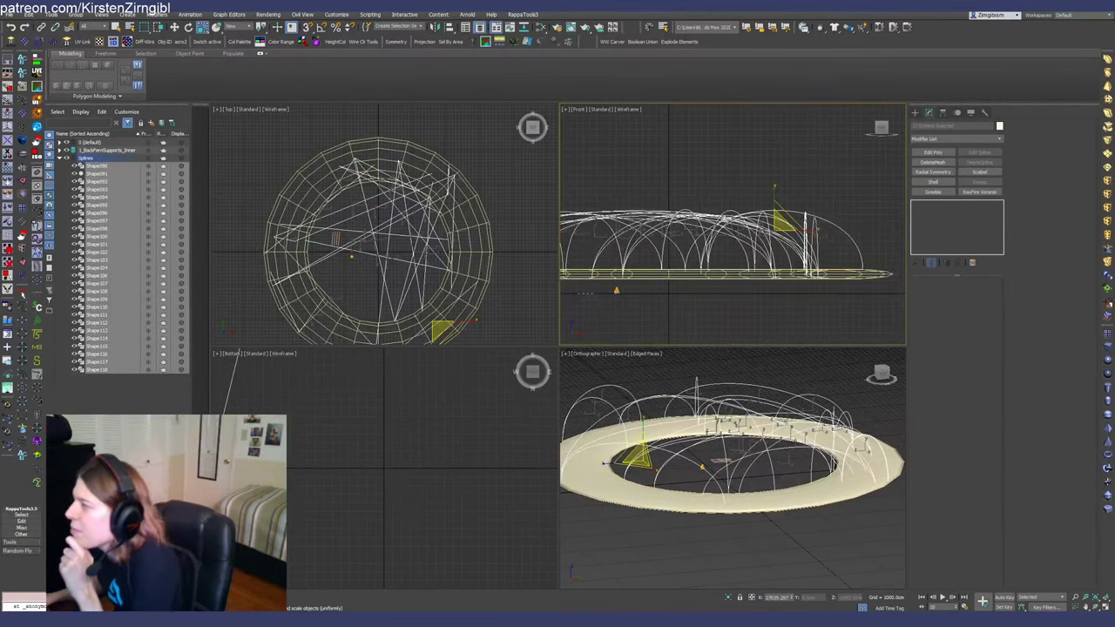
Step: Try to attach the selected arches into one object with objectAttacher in Spline mode
left_click(624, 223)
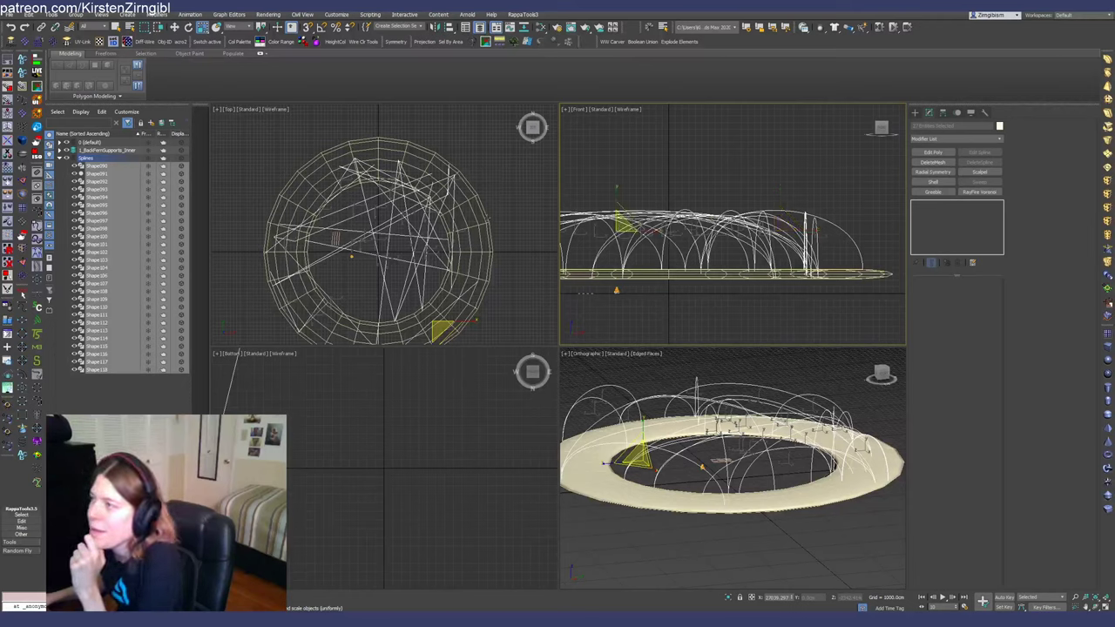
left_click(7, 181)
left_click(185, 357)
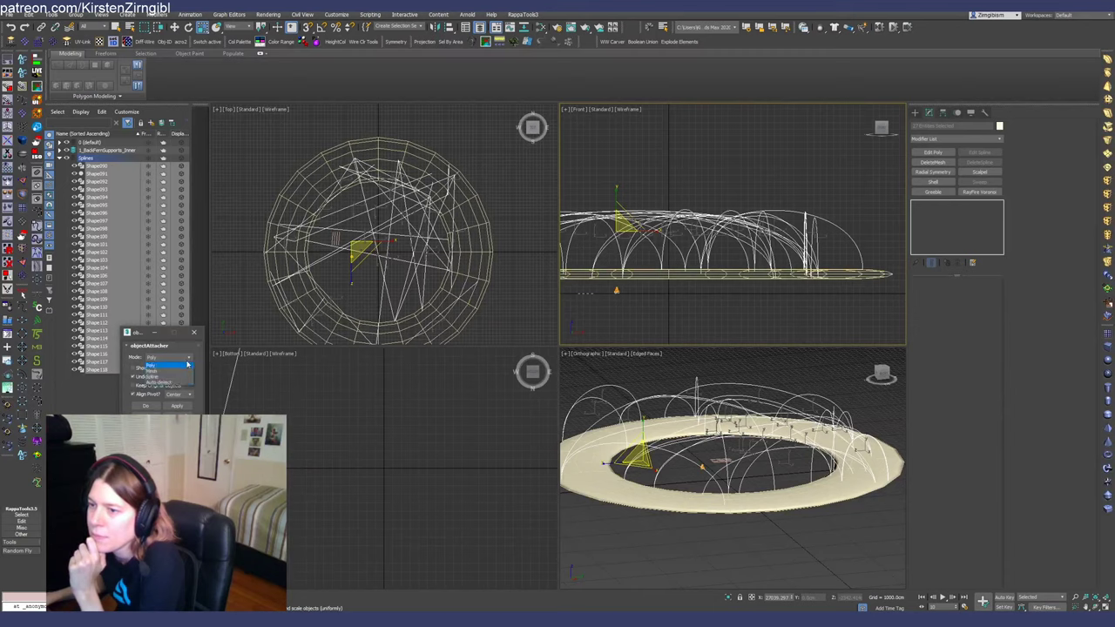
left_click(172, 378)
left_click(146, 406)
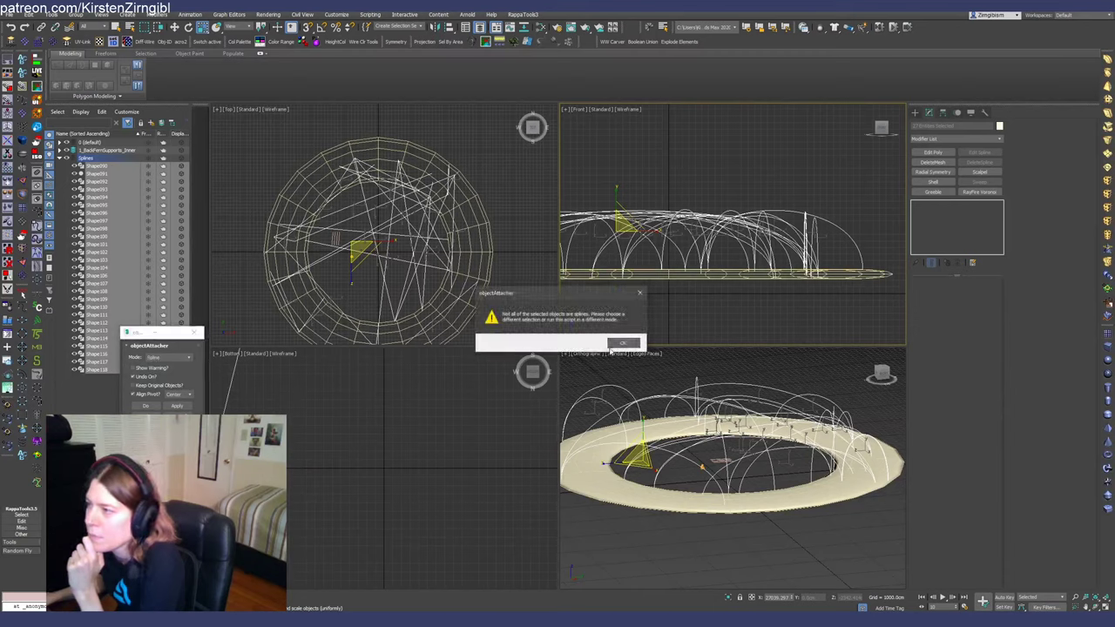
left_click(640, 292)
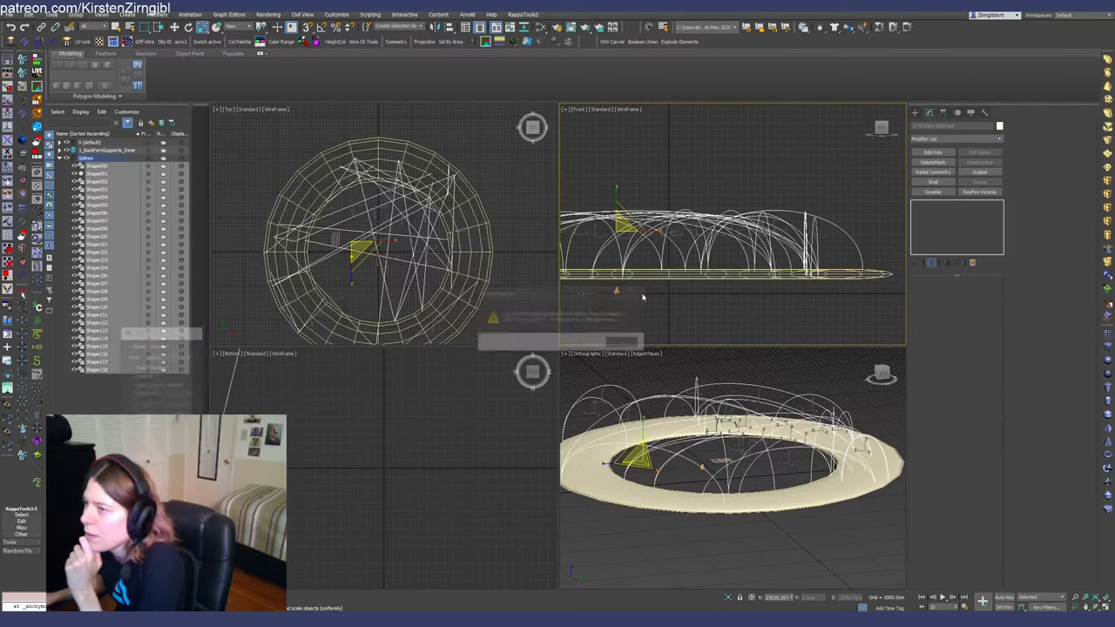
Step: Check two arches individually as editable splines, and select the whole set of arched splines again
middle_click_drag(688, 248, 772, 253)
key("r")
left_click(777, 196)
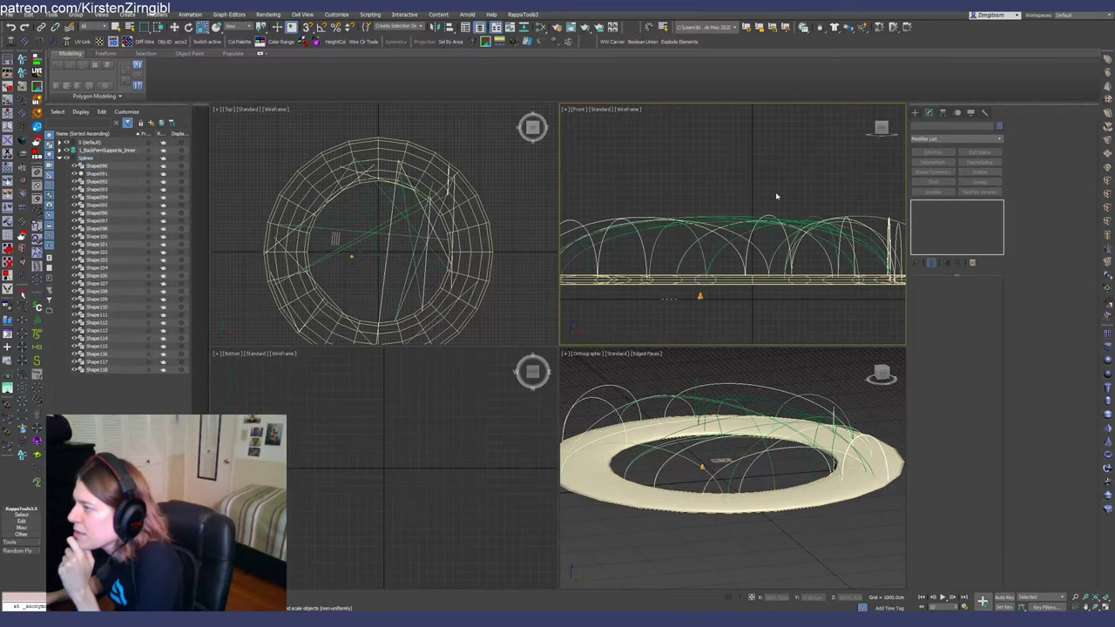
scroll(769, 205, "down", 2)
middle_click_drag(756, 214, 740, 229)
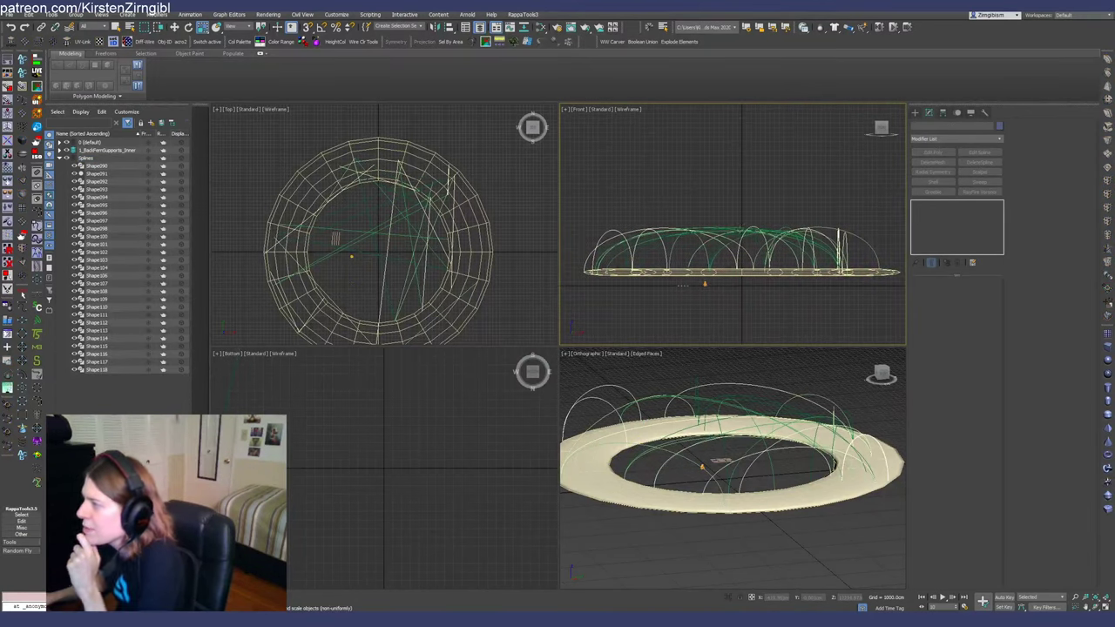
left_click(740, 230)
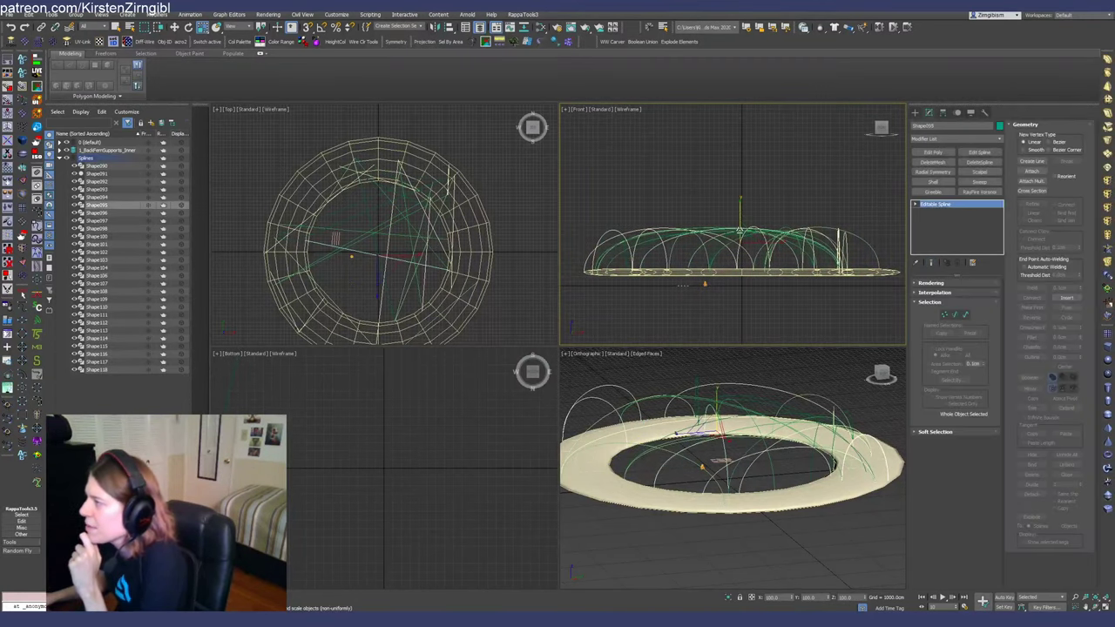
left_click(708, 242)
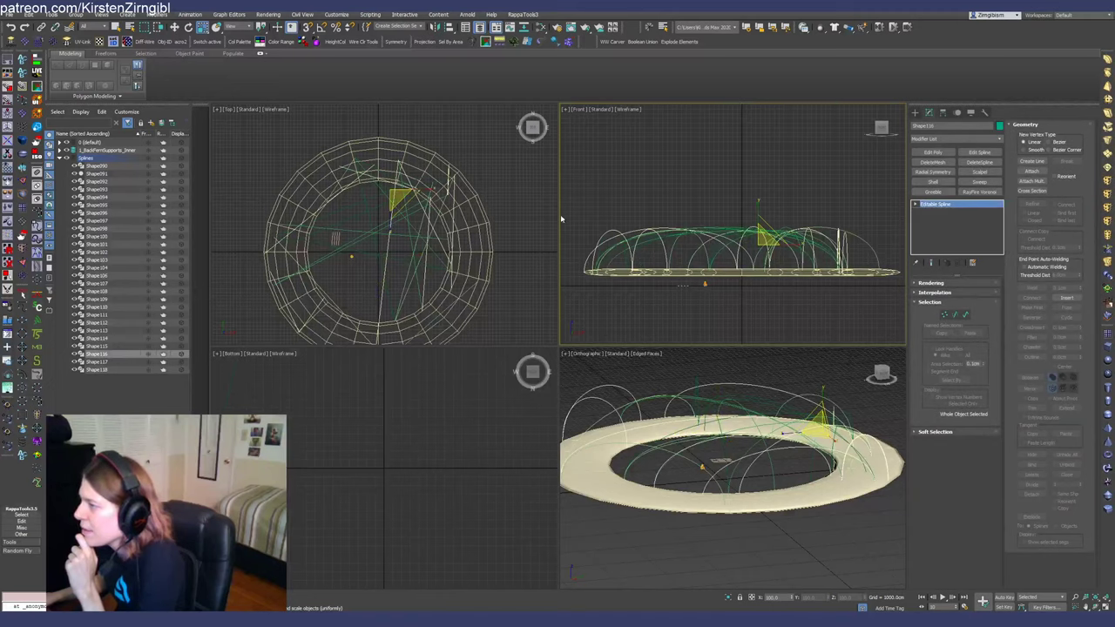
left_click_drag(808, 253, 901, 262)
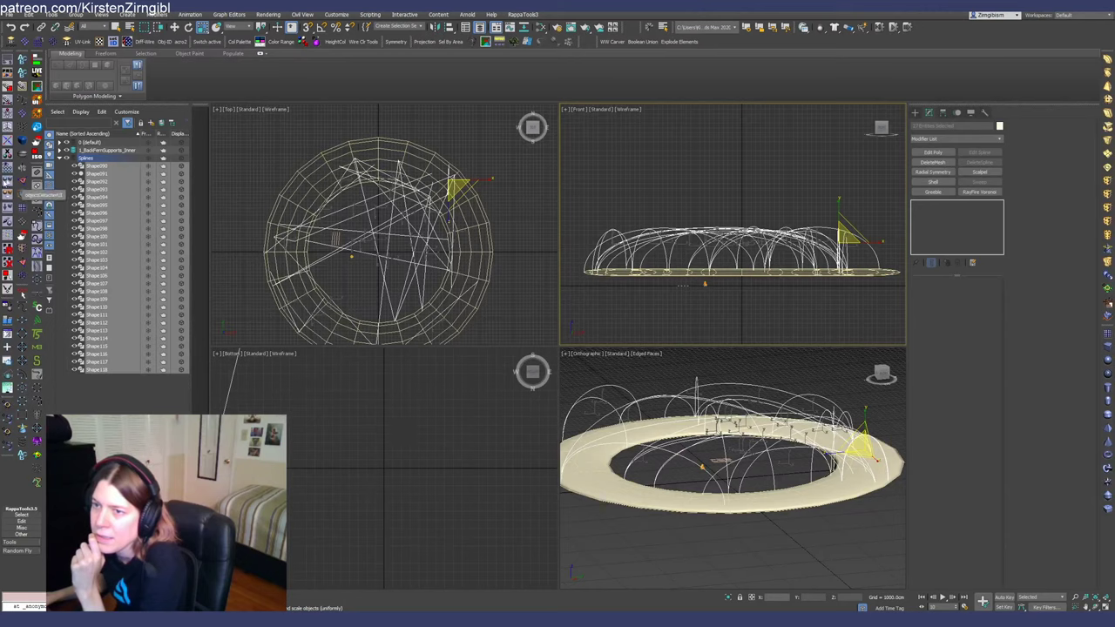
Step: Retry attaching the reselected arched splines with objectAttacher set to Spline mode
left_click(20, 234)
left_click_drag(138, 334, 380, 320)
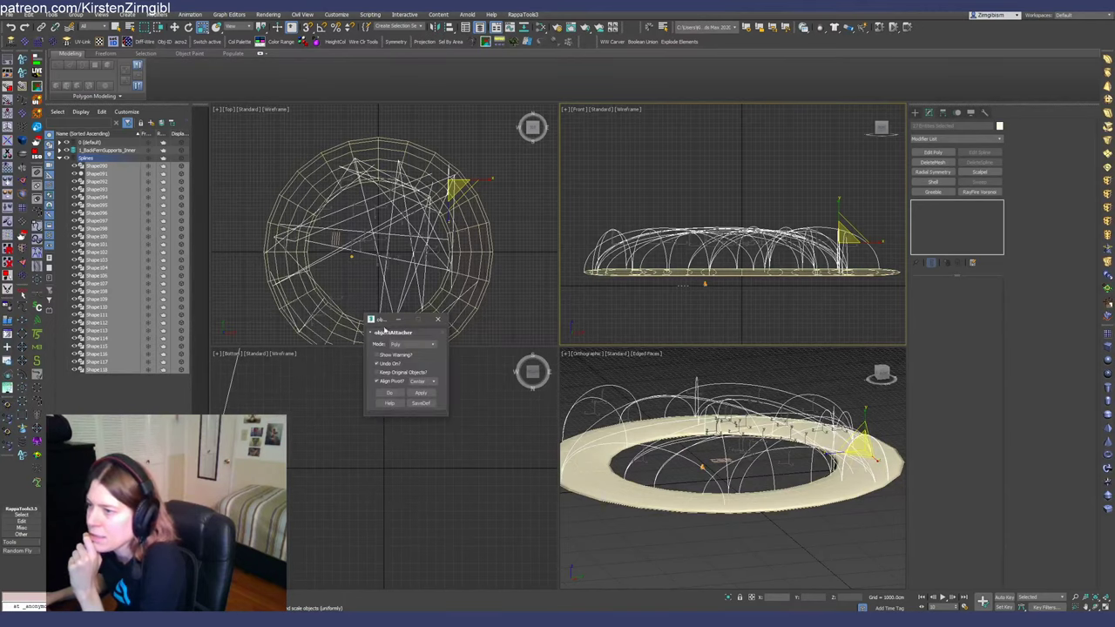
left_click(409, 344)
left_click(403, 364)
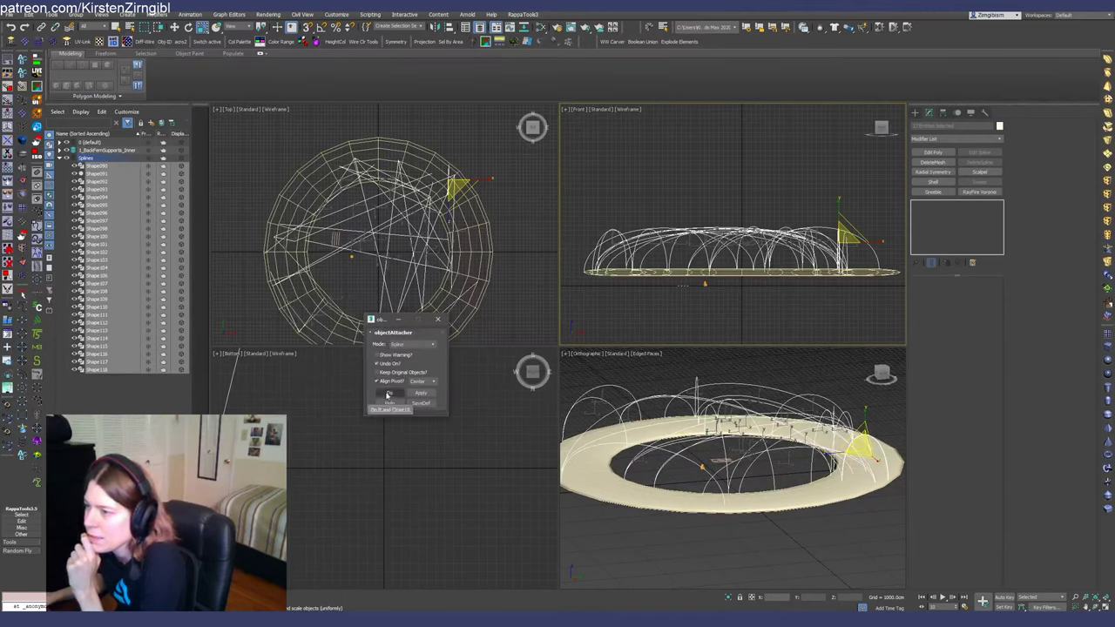
left_click(390, 393)
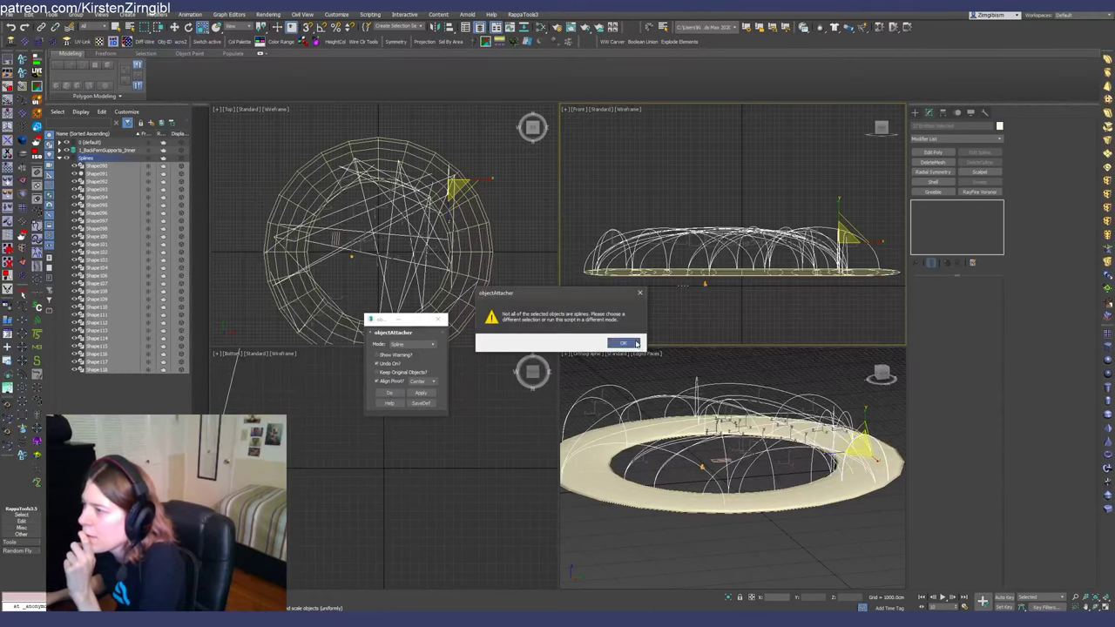
Step: Attach the selected arched splines into one shape with Spline Cleaner's Attach Selected function
left_click(636, 343)
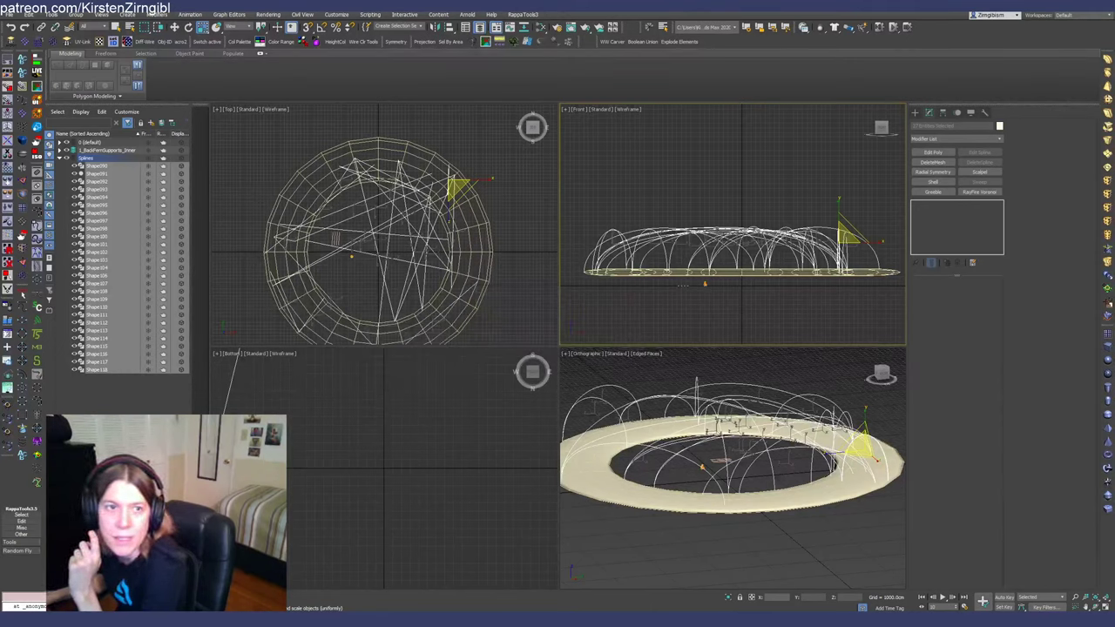
left_click_drag(225, 113, 378, 108)
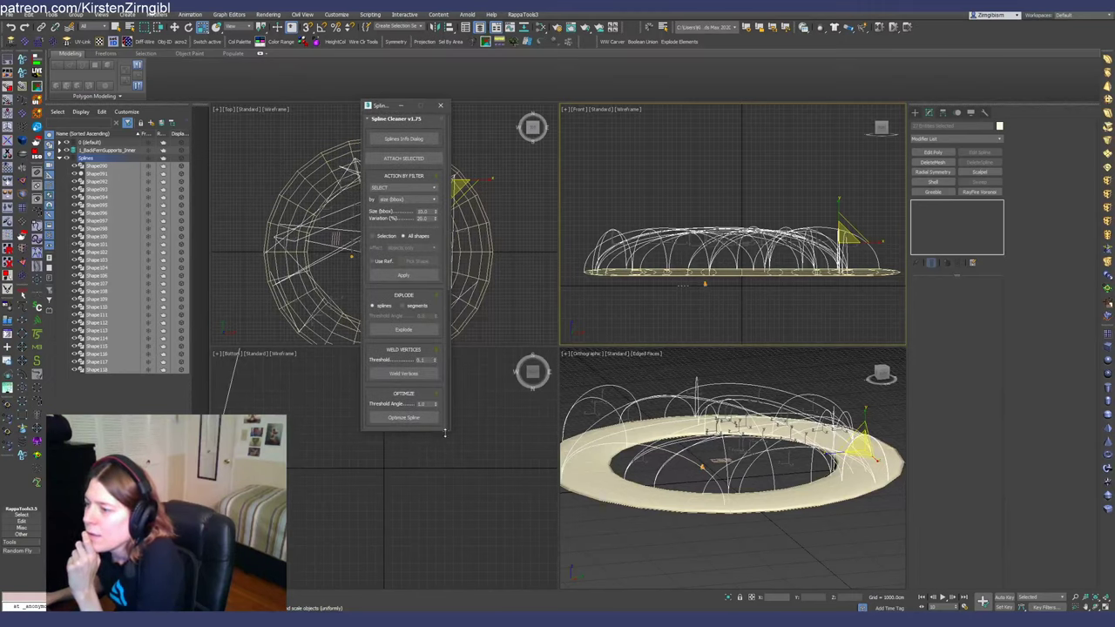
left_click_drag(446, 433, 446, 565)
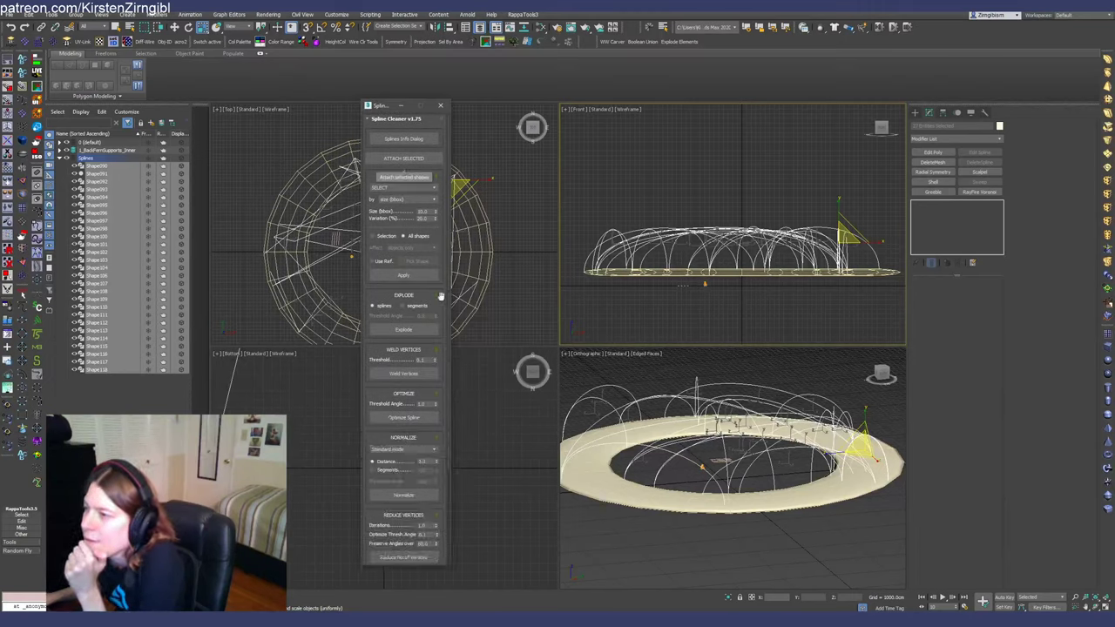
left_click(403, 158)
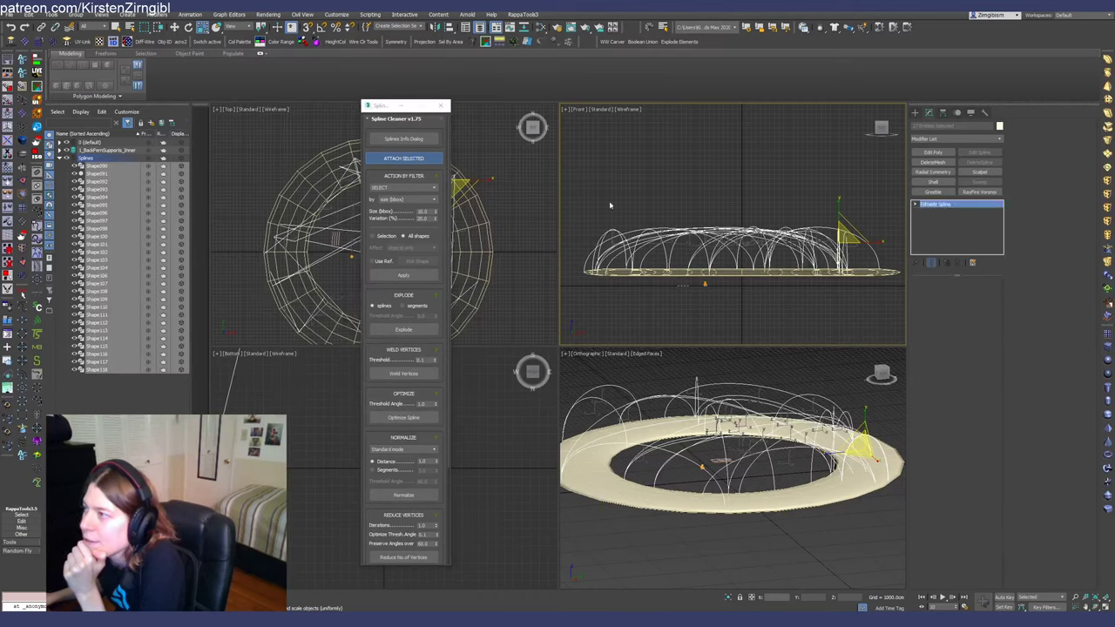
left_click(442, 106)
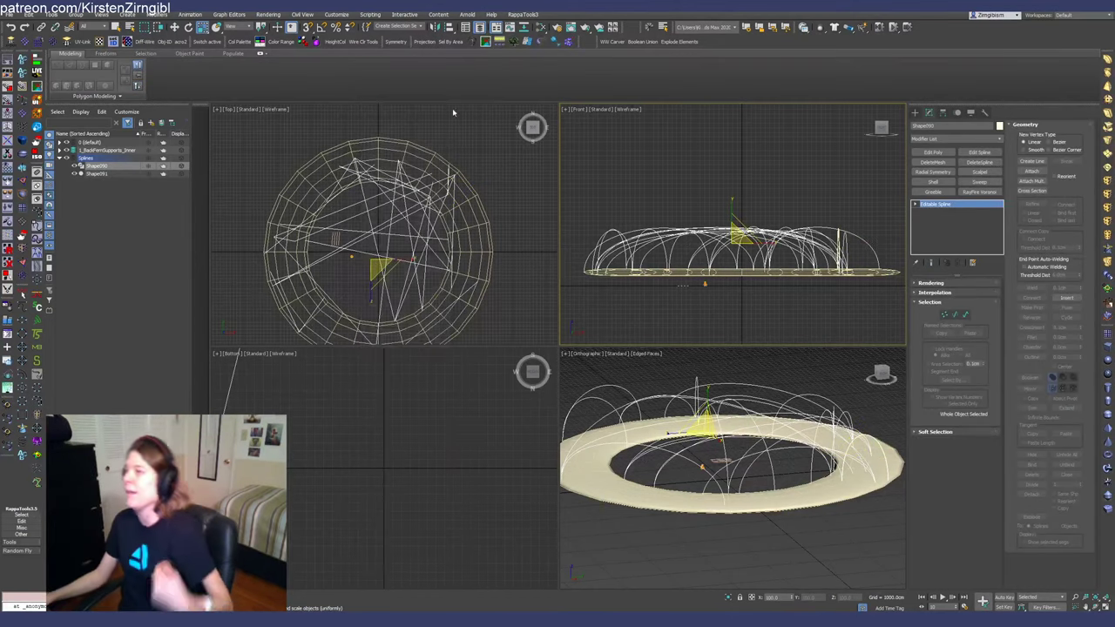
Step: Delete the leftover editable mesh object Shape091 that remains outside the attached arches in the front view
left_click(832, 190)
scroll(831, 210, "up", 3)
left_click(853, 277)
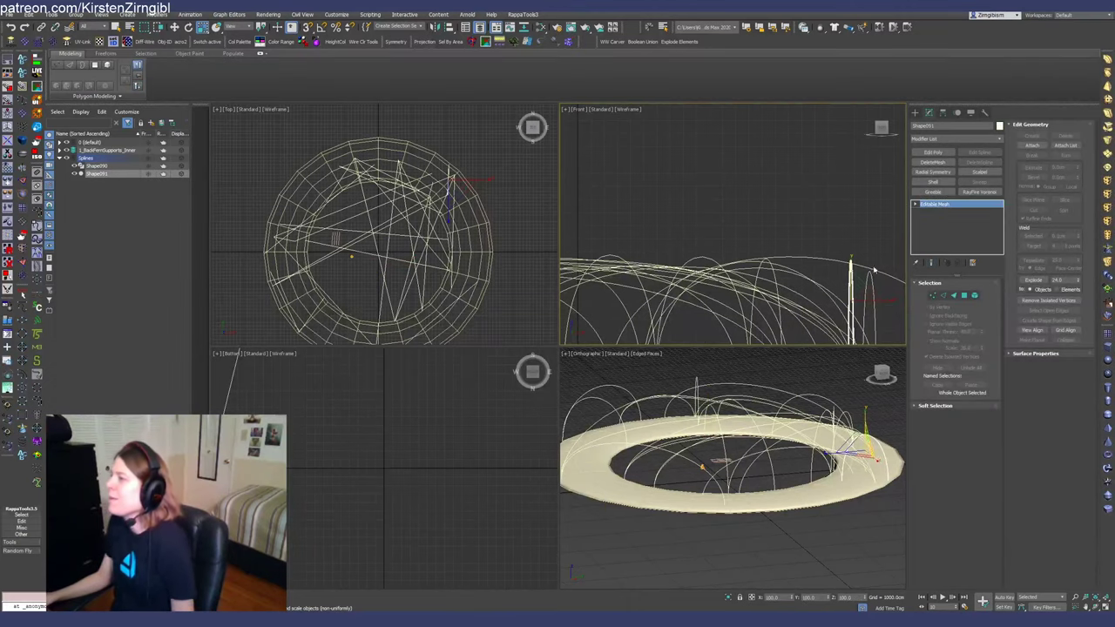
middle_click_drag(790, 248, 757, 212)
scroll(662, 157, "down", 3)
key("Delete")
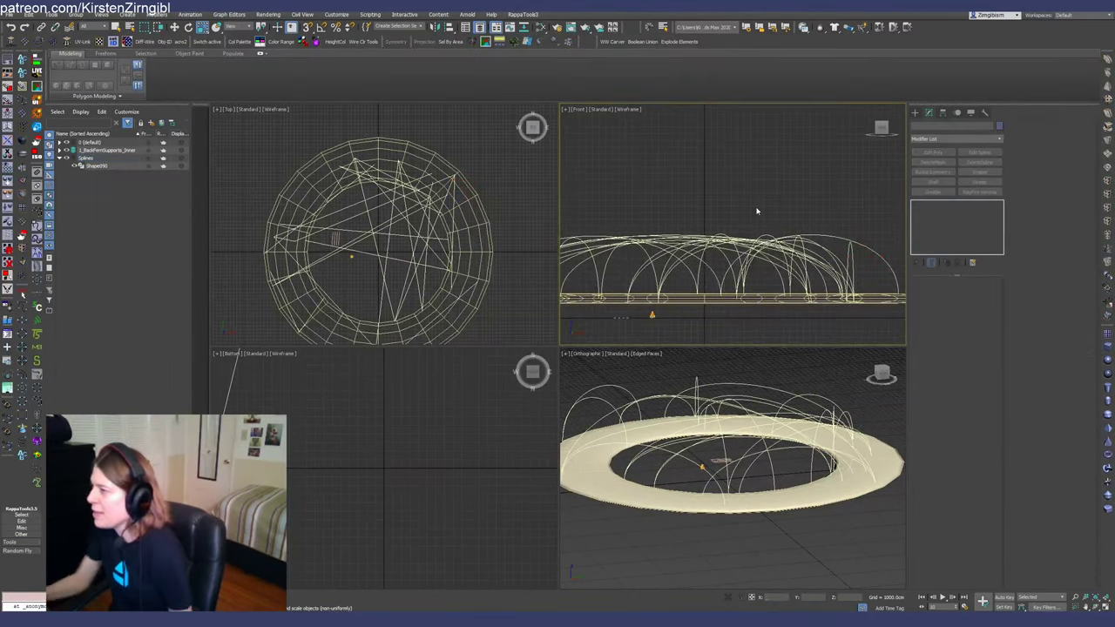
scroll(765, 207, "down", 2)
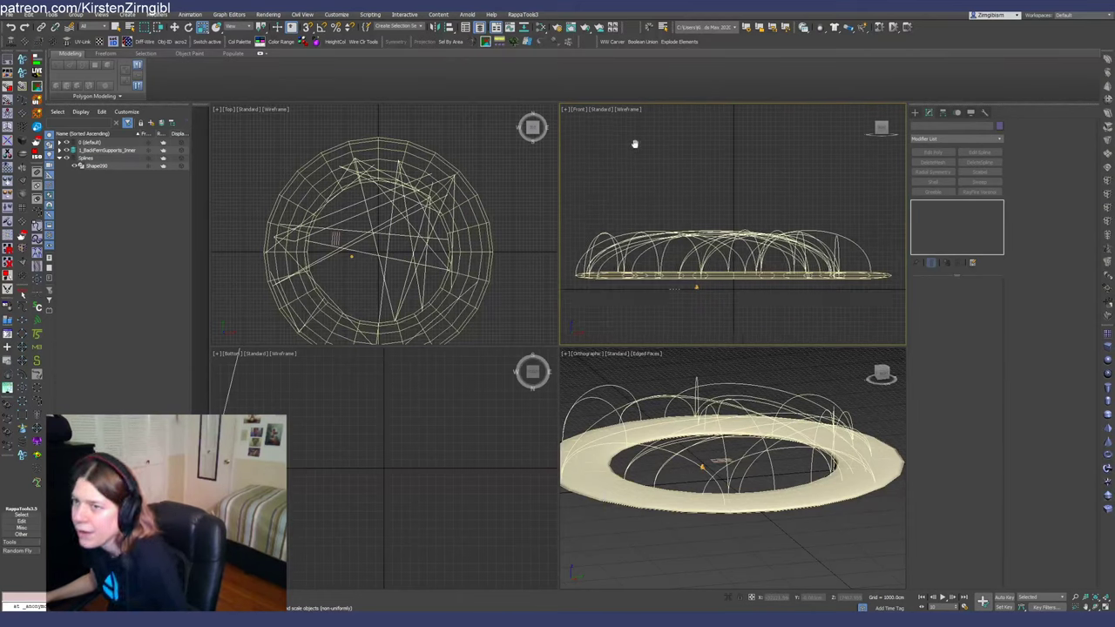
middle_click_drag(635, 142, 644, 146)
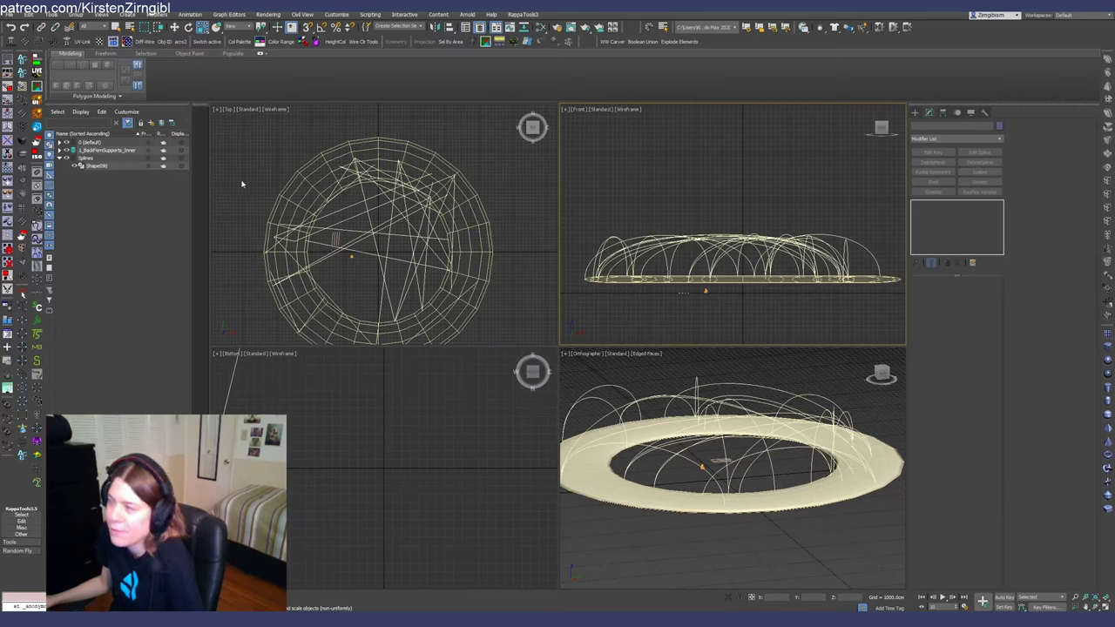
Step: Select the attached arches object, try a Sweep modifier with a cylinder section on it, and remove the modifier
left_click(50, 146)
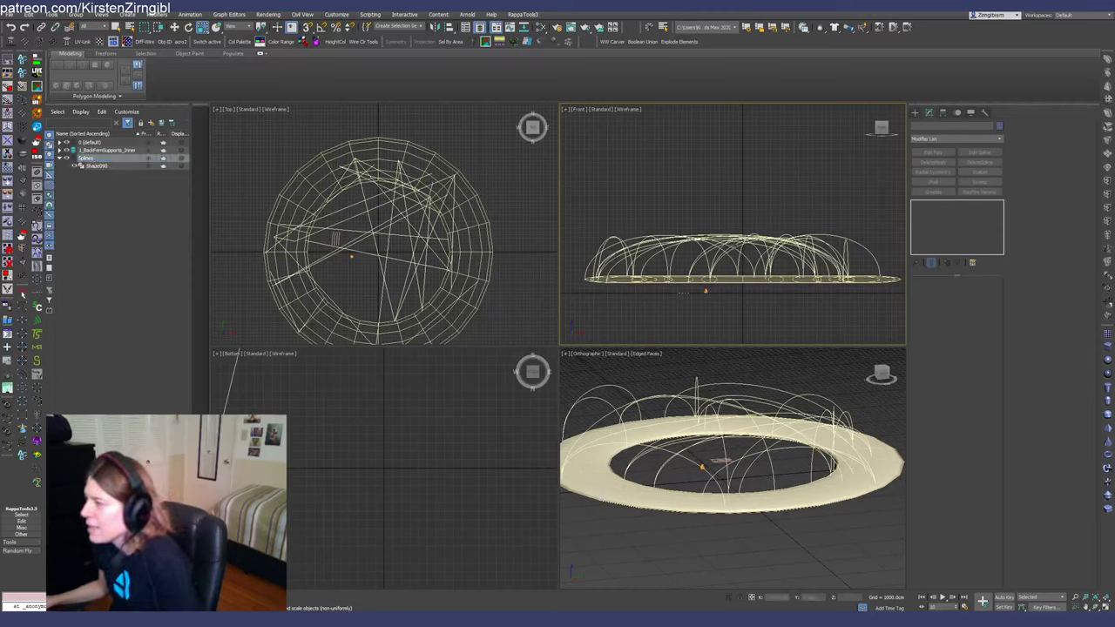
left_click(94, 166)
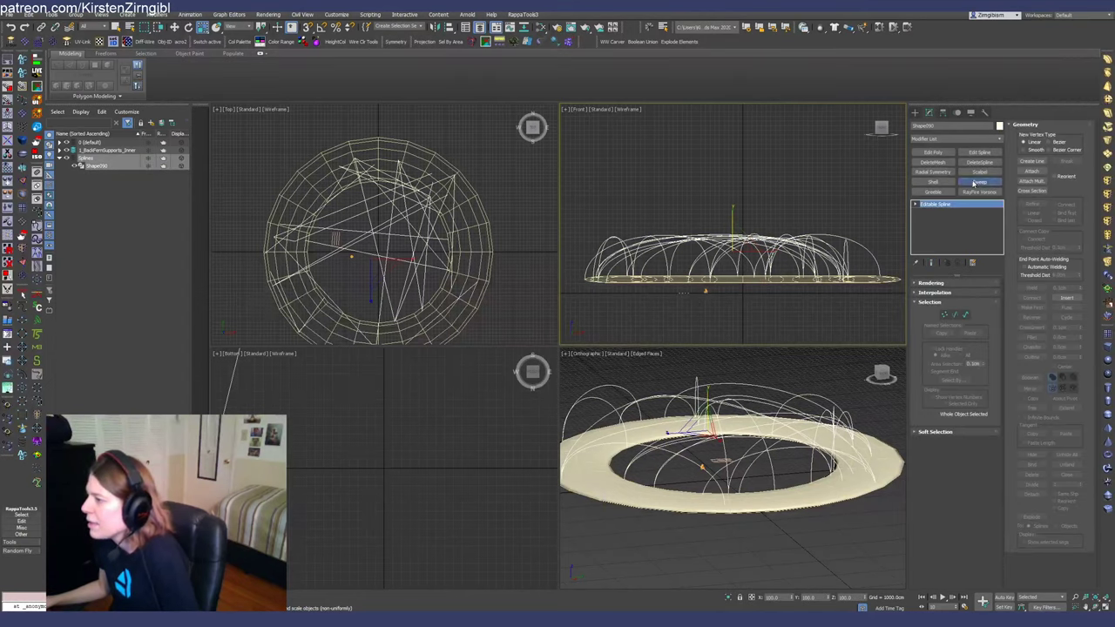
left_click(974, 182)
middle_click_drag(809, 237, 817, 239)
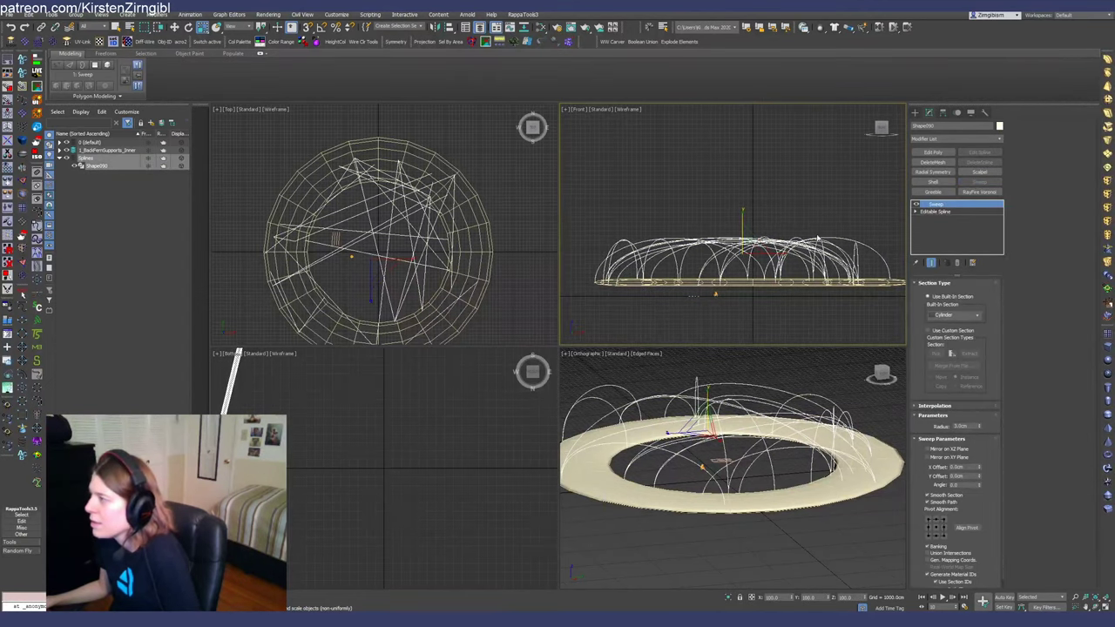
left_click(958, 262)
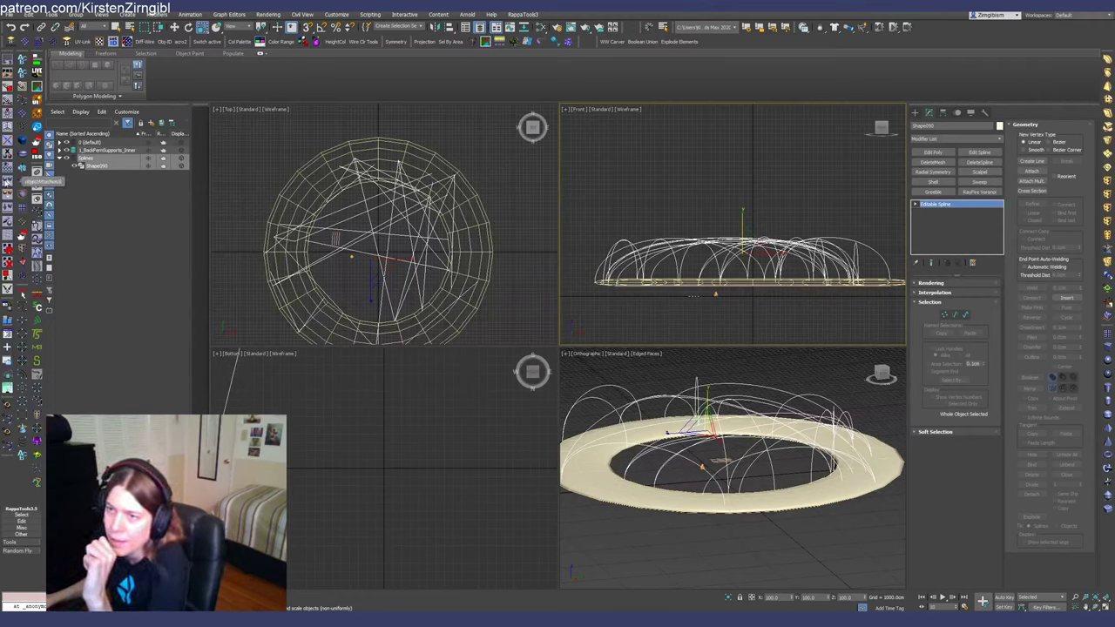
Step: Separate the attached arches into individual spline objects with objectDetacher, deleting the original and aligning the pivots to center
left_click(8, 181)
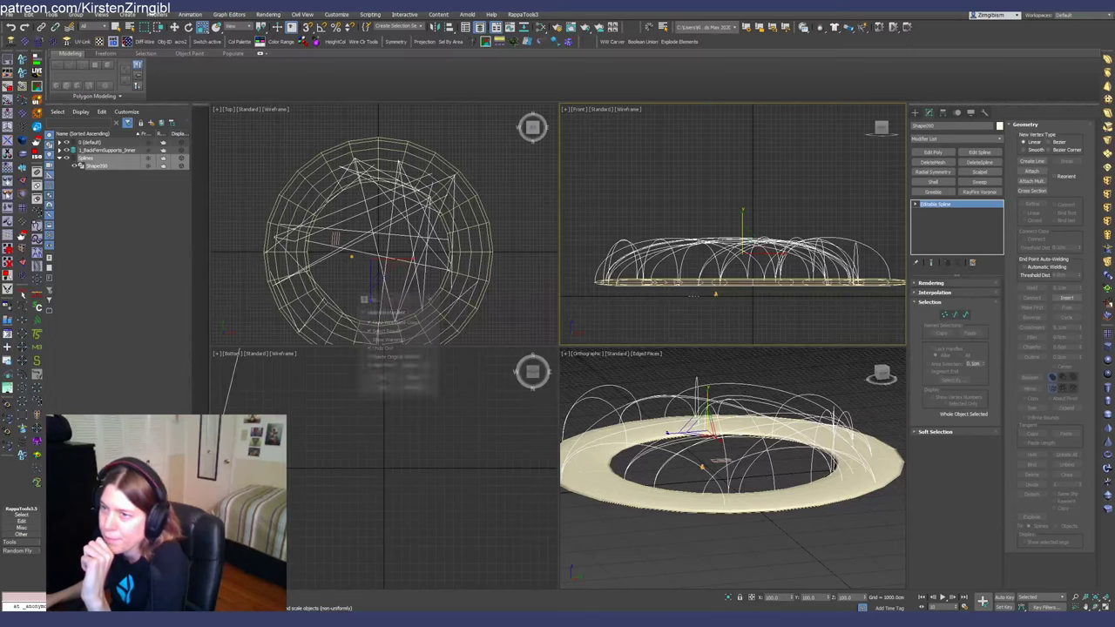
left_click(388, 381)
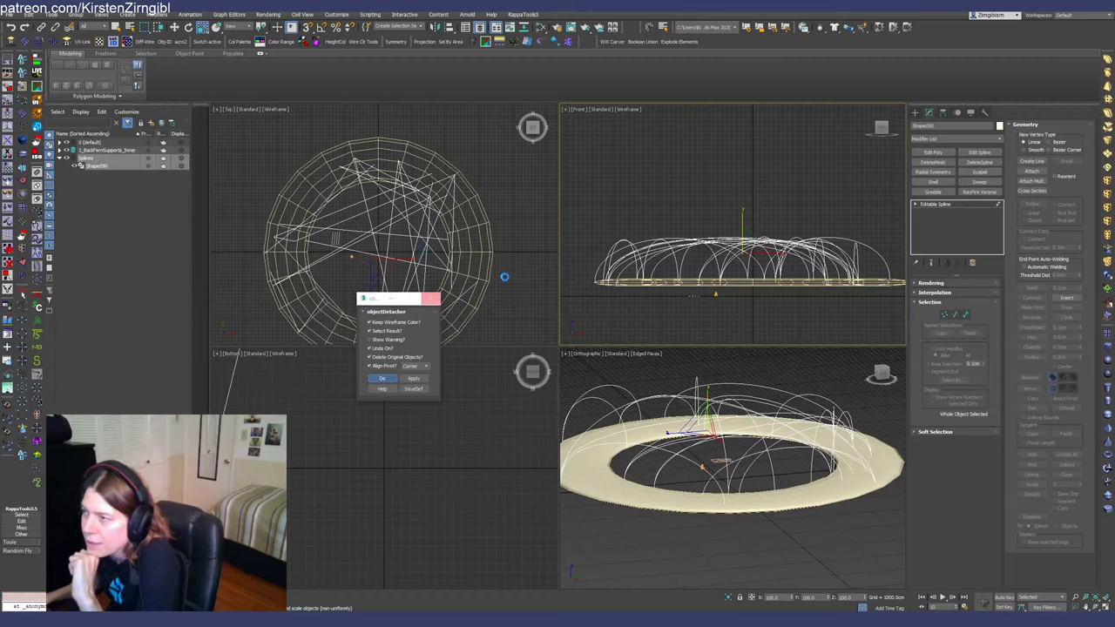
left_click(382, 378)
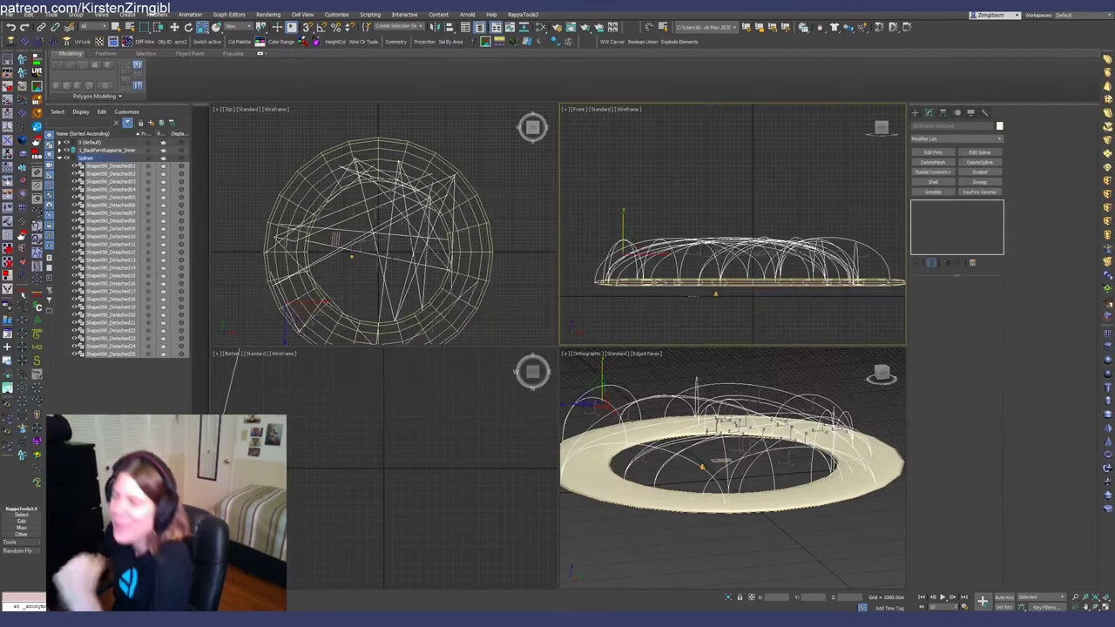
mouse_move(724, 166)
middle_mouse_down()
mouse_move(690, 163)
mouse_move(711, 158)
mouse_move(715, 174)
middle_mouse_up()
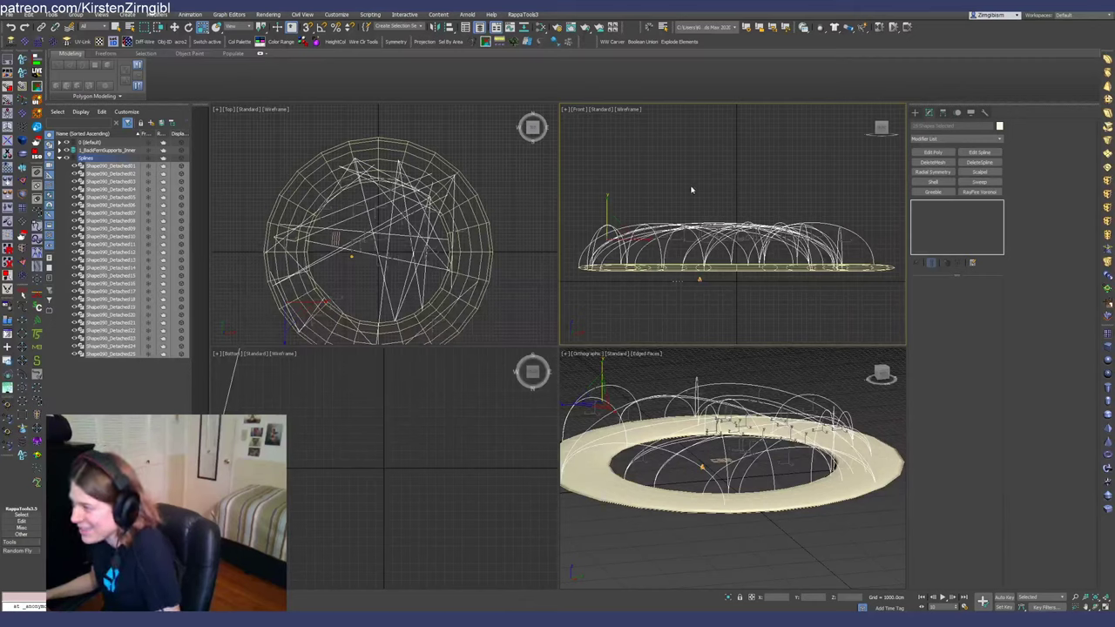
Step: Check individual arches in the front view to see whether they are separate editable splines
left_click(598, 217)
left_click_drag(598, 215, 808, 250)
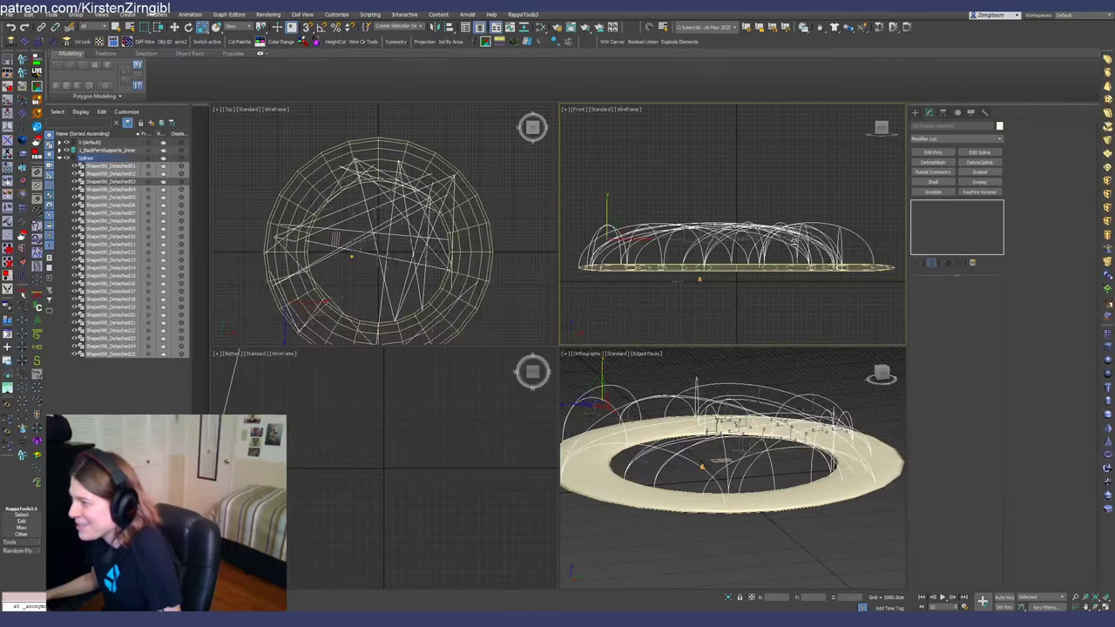
left_click(711, 228)
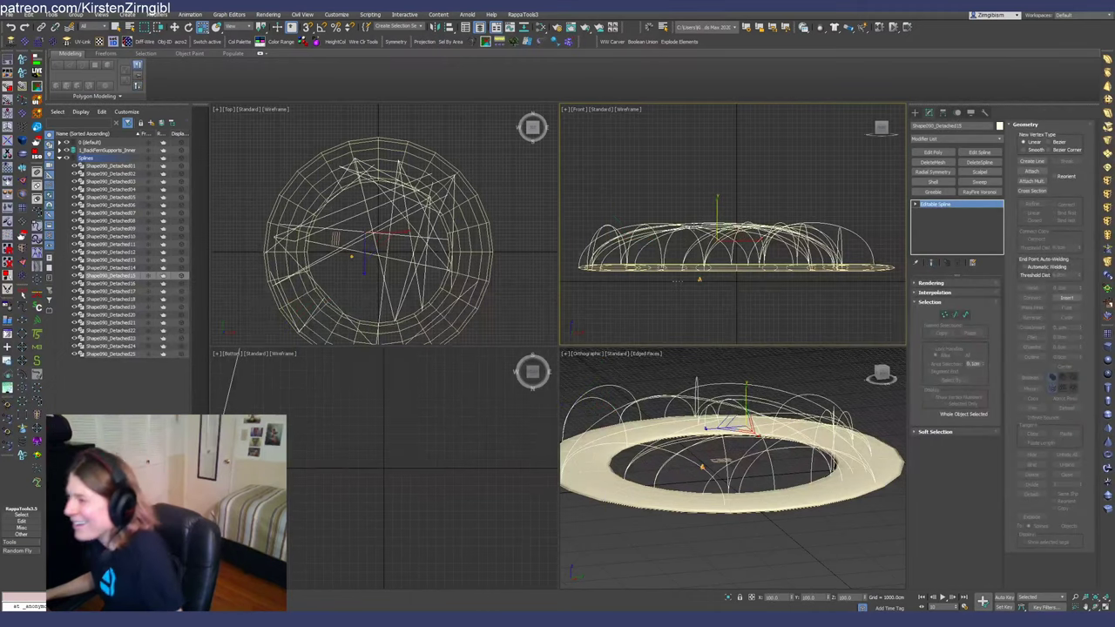
left_click(697, 226)
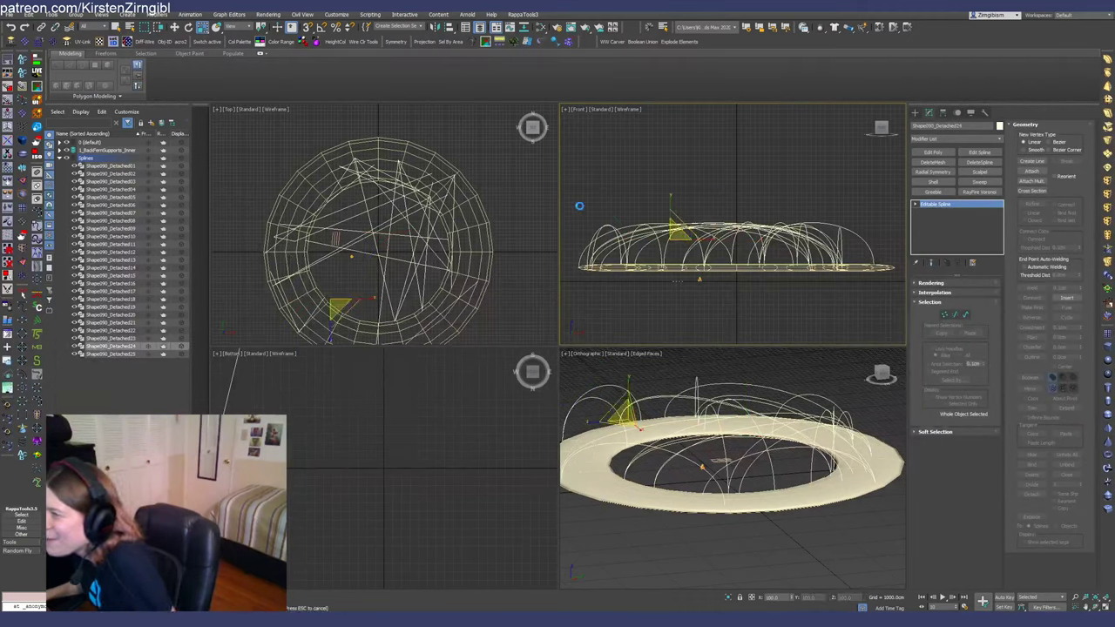
Step: Give all objects random wire colours with Wire Colour Tools and select all the arched splines in the front view
key("ctrl+a")
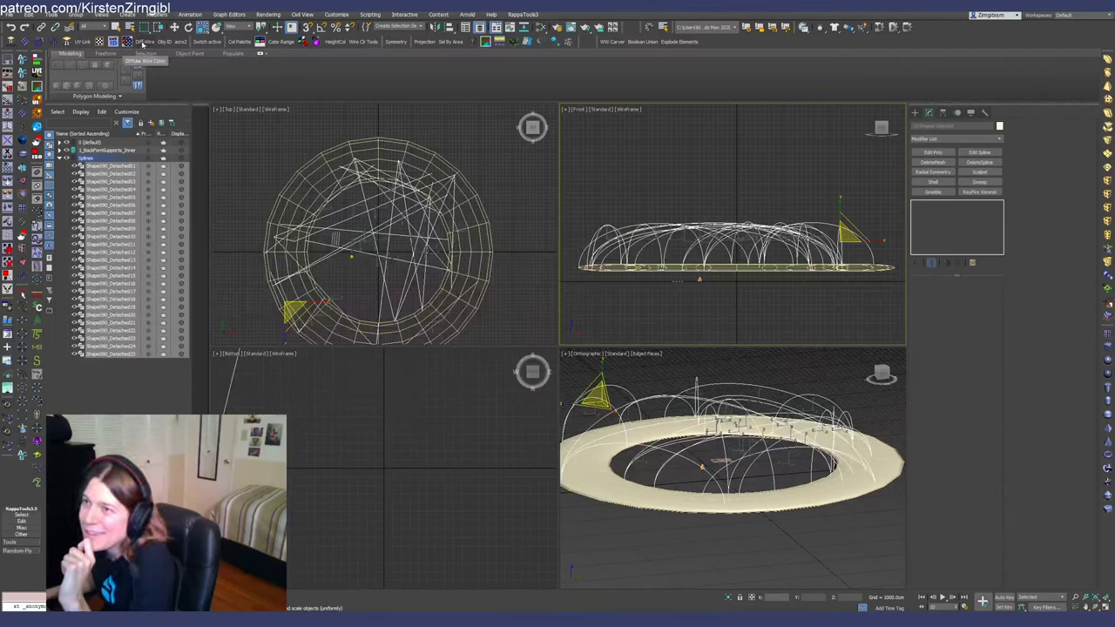
left_click(367, 42)
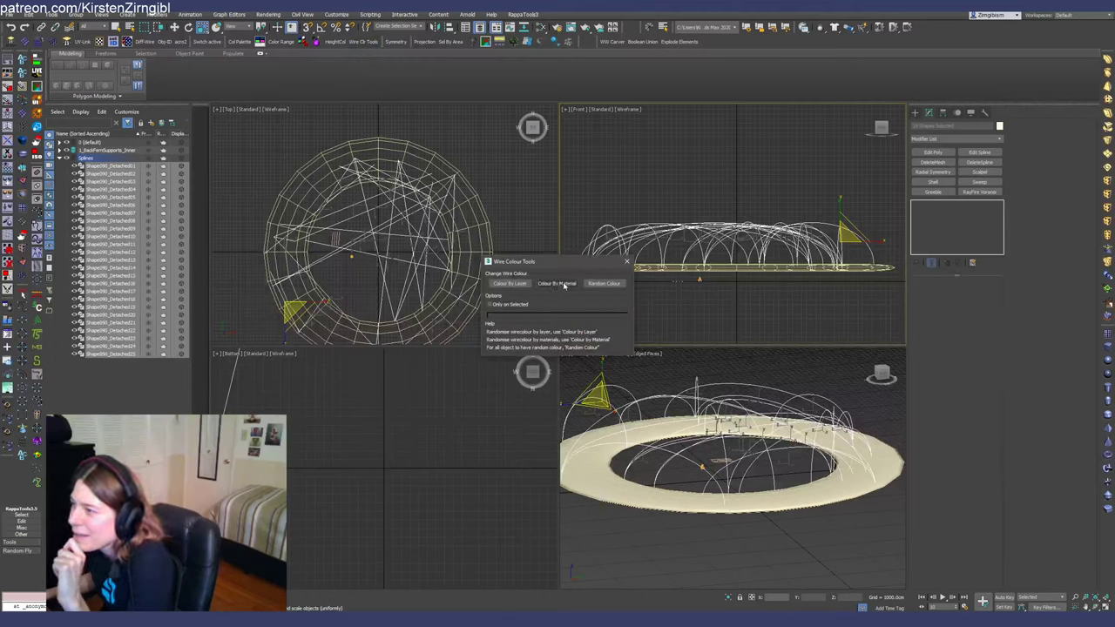
left_click(604, 283)
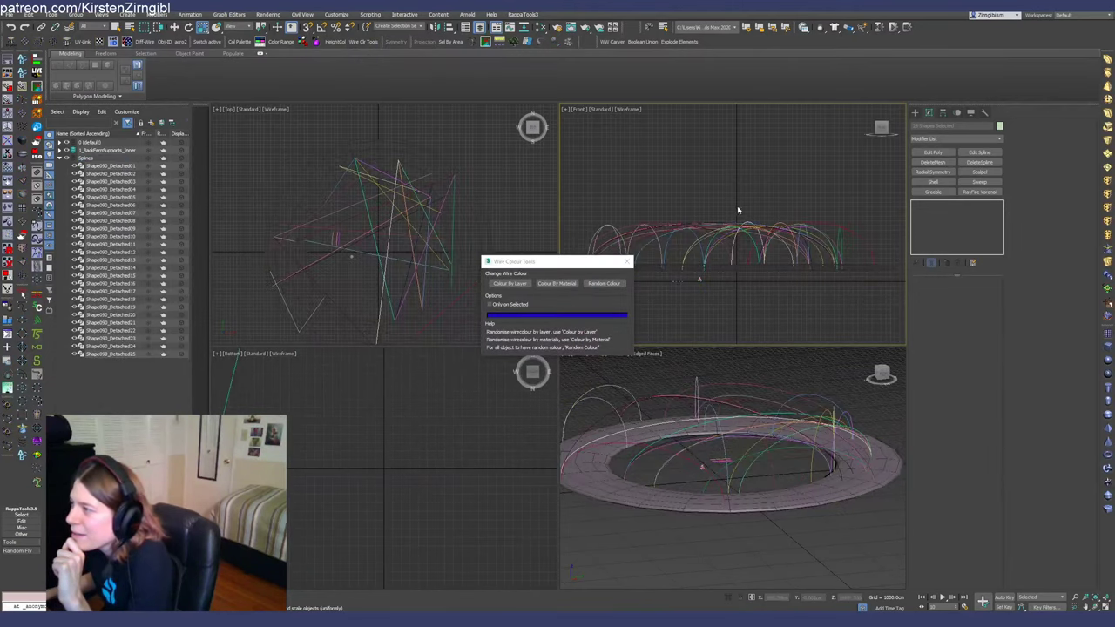
left_click(626, 262)
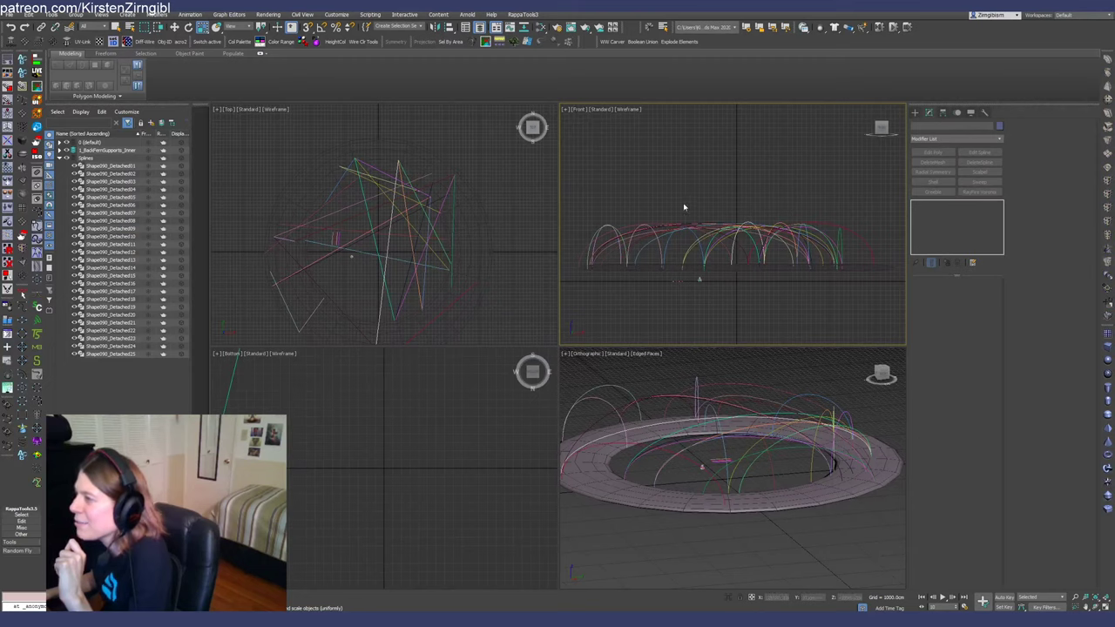
left_click_drag(582, 194, 858, 244)
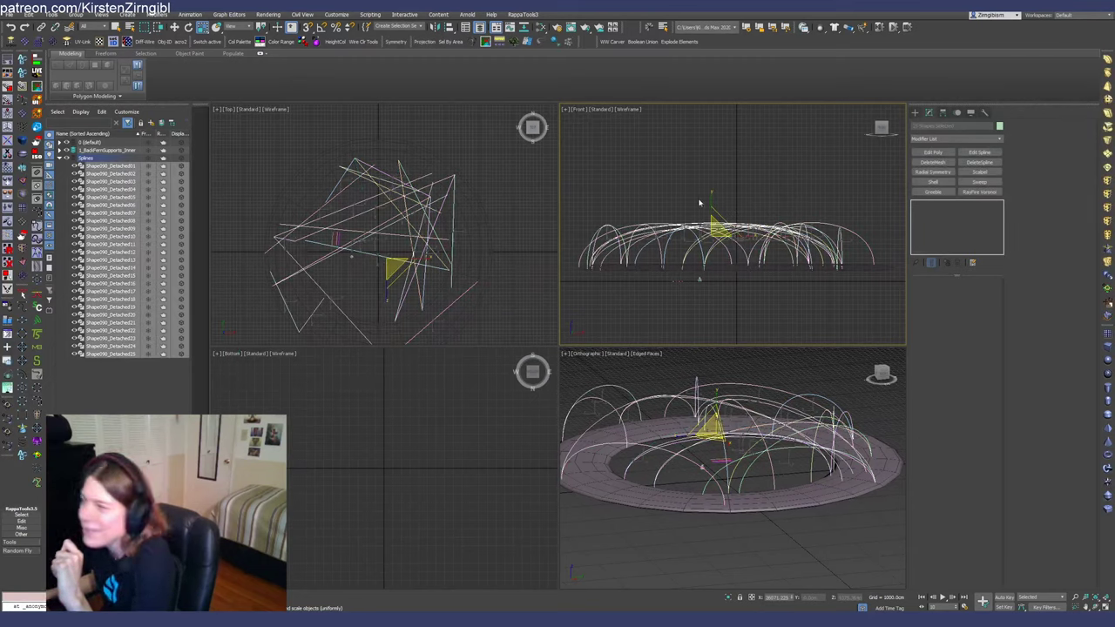
middle_click_drag(743, 413, 743, 427)
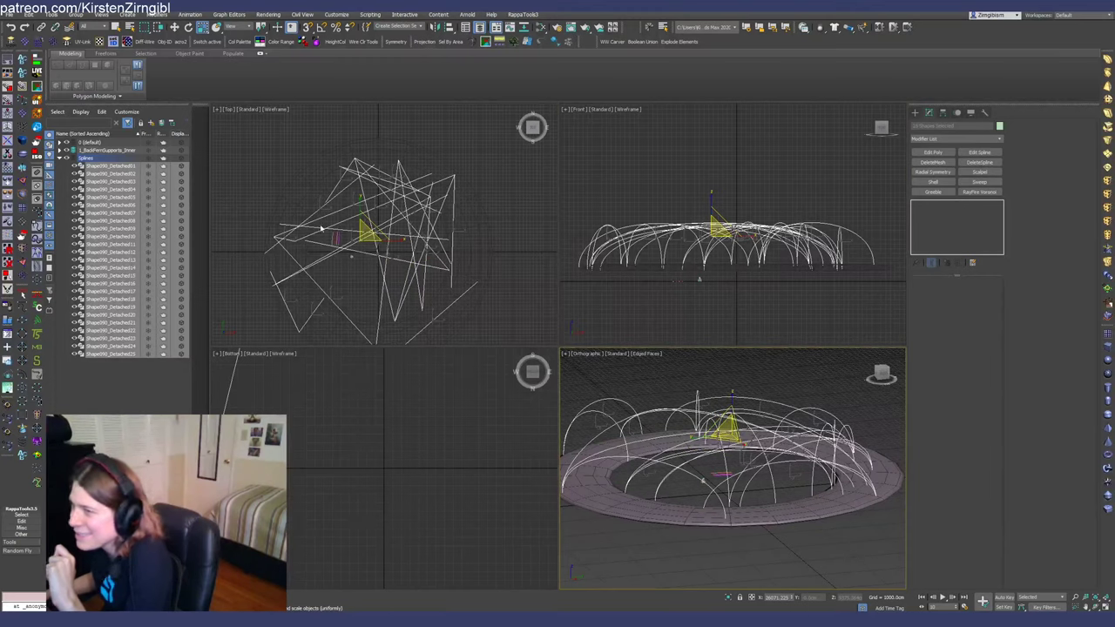
Step: Move the small cluster of line splines from inside the ring to beyond its outer edge in the top view
scroll(320, 228, "up", 3)
scroll(338, 244, "down", 1)
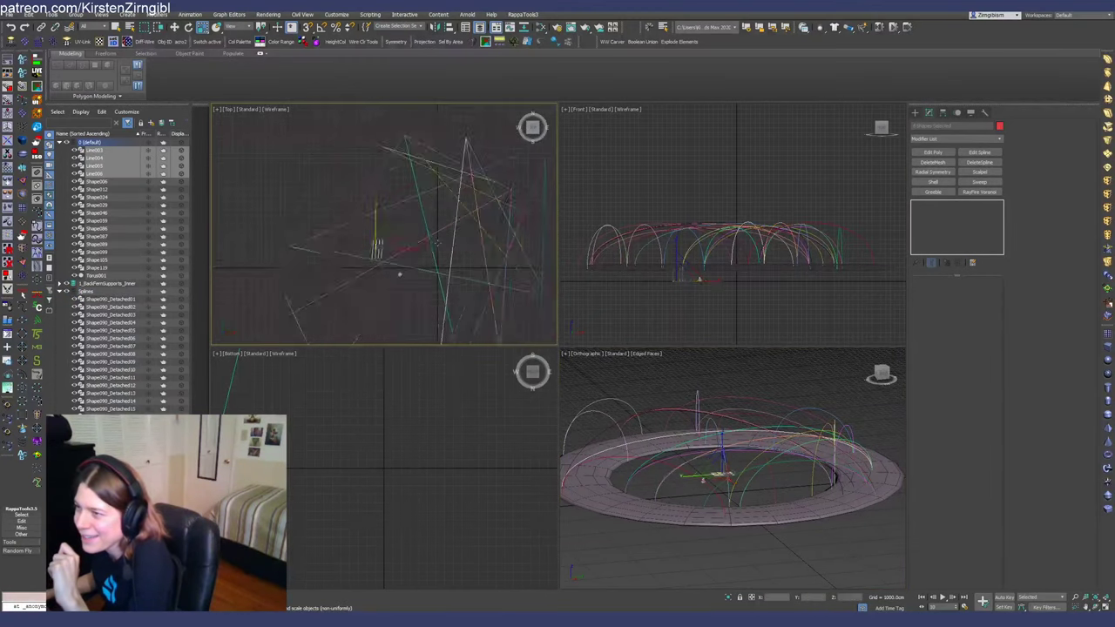
scroll(437, 244, "down", 3)
key("w")
left_click_drag(418, 235, 316, 248)
Step: Delete the small FFD-deformed object near the centre of the ring
scroll(420, 267, "up", 5)
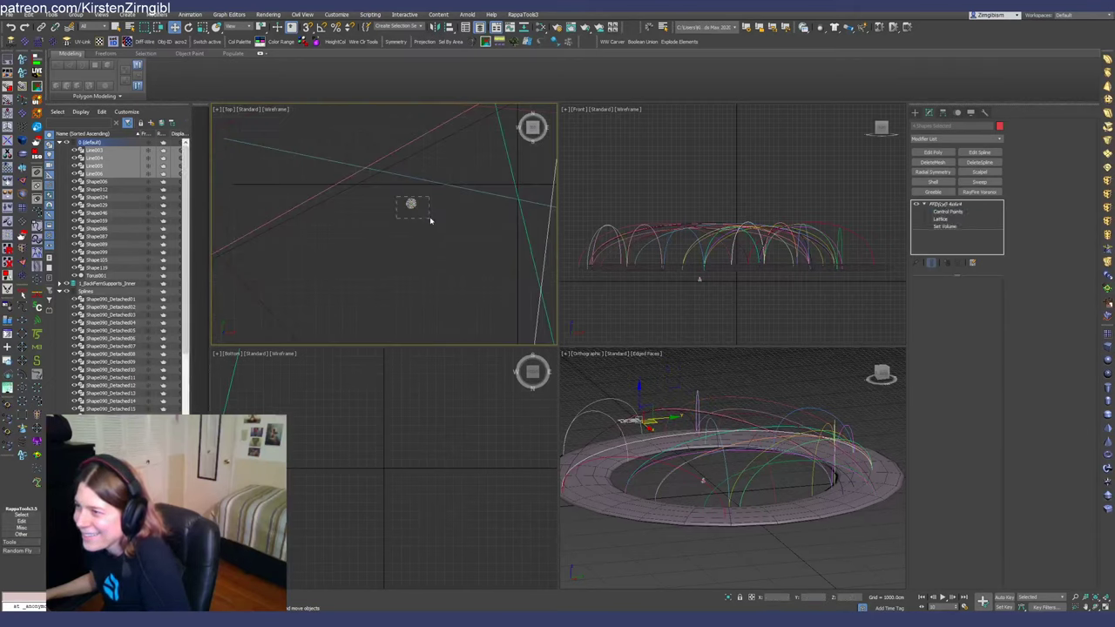
left_click(427, 218)
scroll(744, 281, "up", 5)
scroll(714, 275, "up", 5)
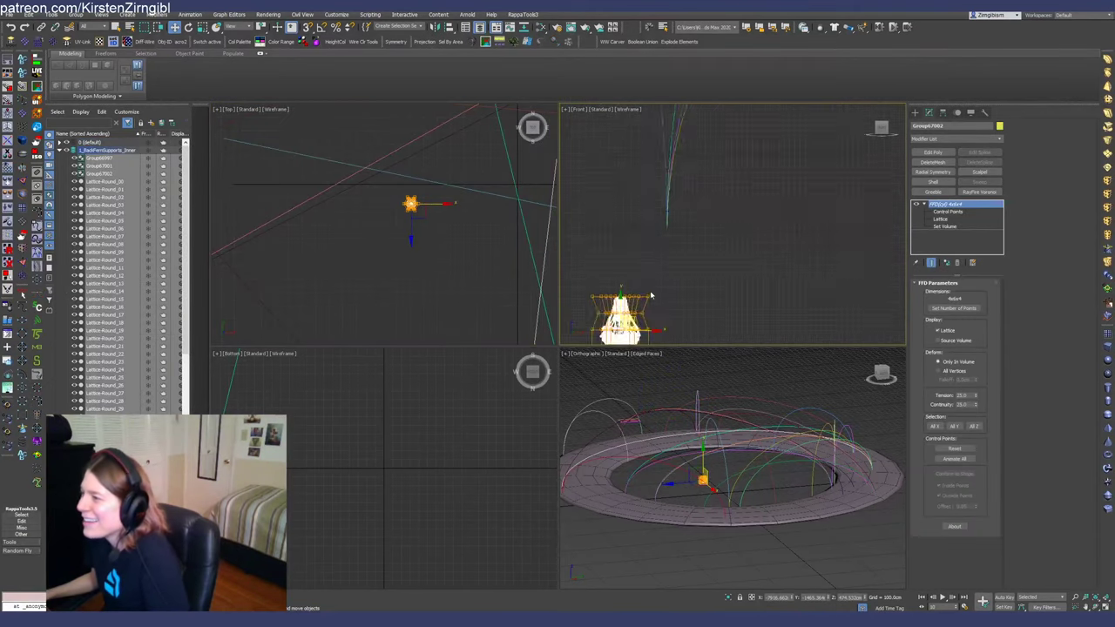
key("Delete")
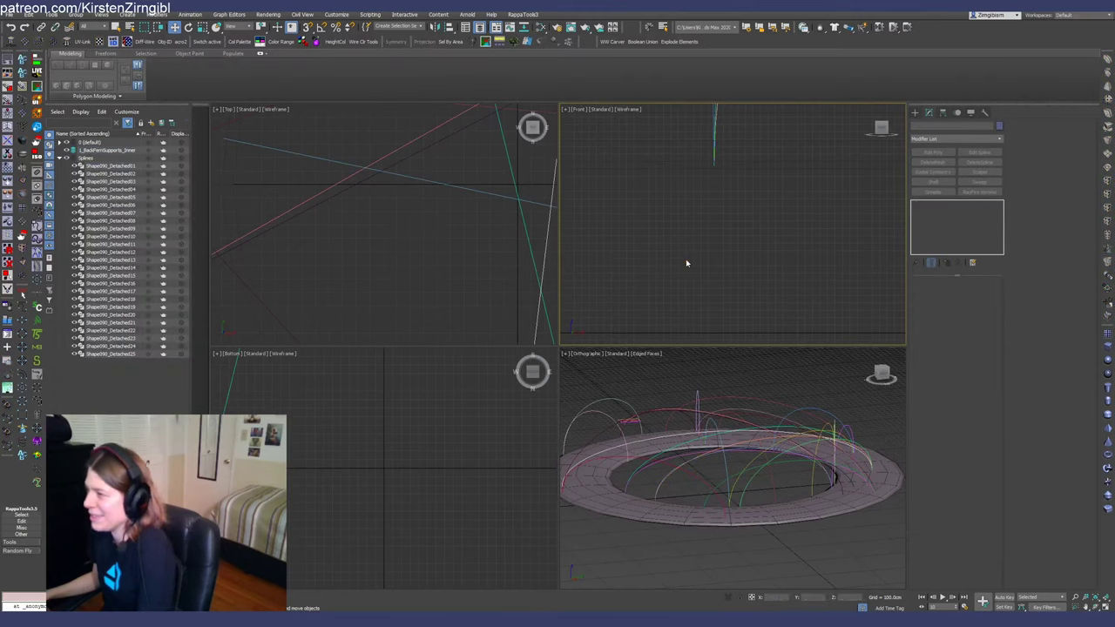
Step: Select all the detached arches in the front view, leaving the ring unselected
scroll(397, 245, "down", 6)
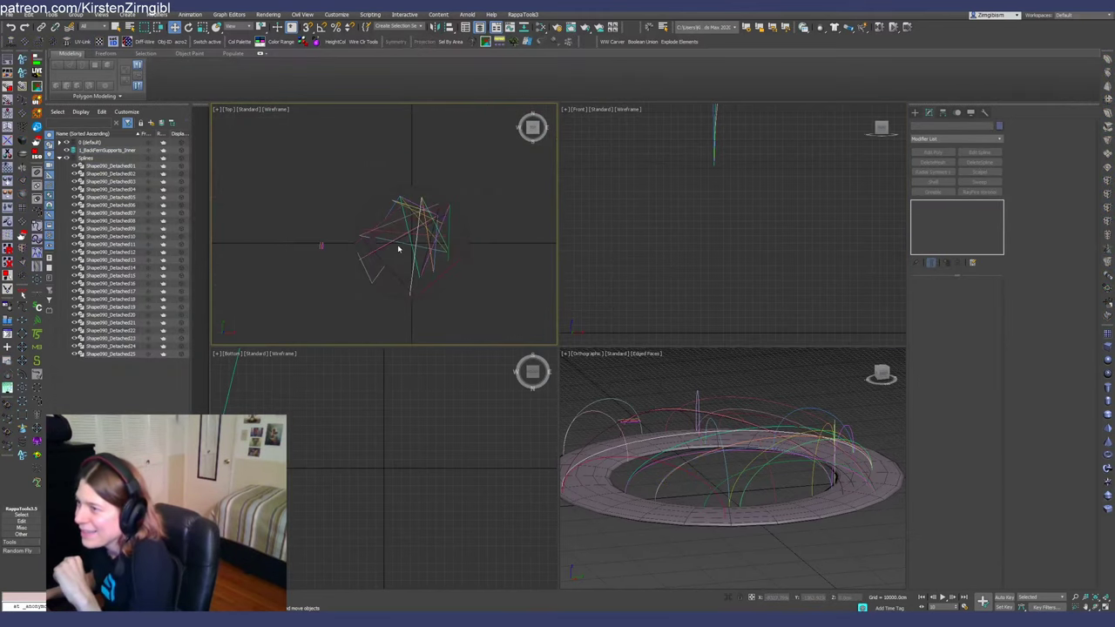
scroll(397, 245, "up", 5)
scroll(385, 241, "down", 2)
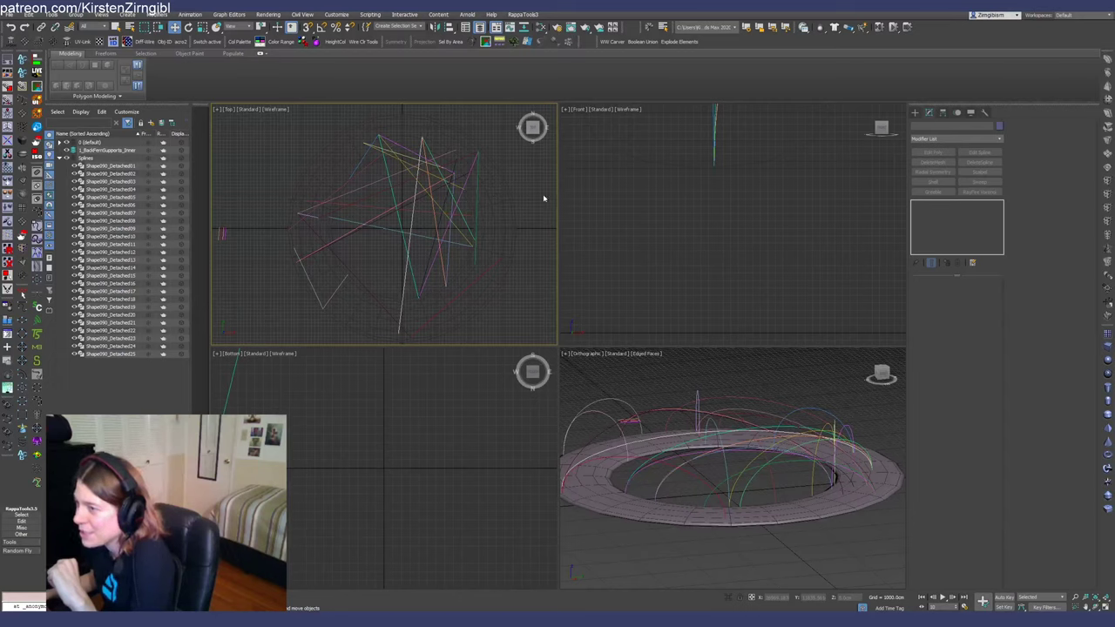
left_click(752, 219)
scroll(755, 310, "down", 8)
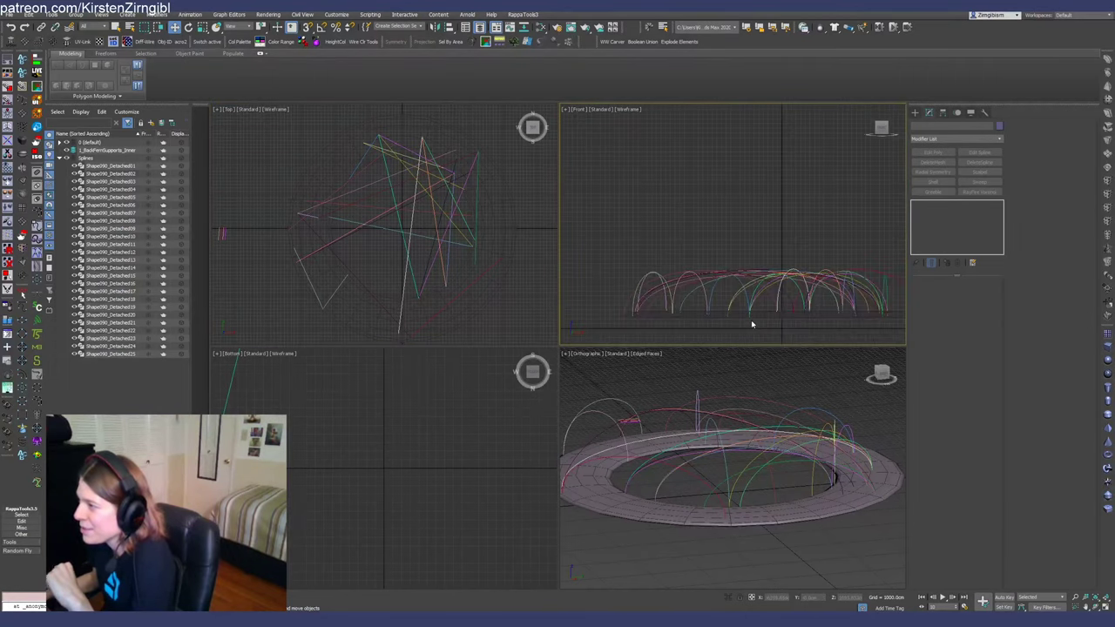
middle_click_drag(752, 324, 714, 288)
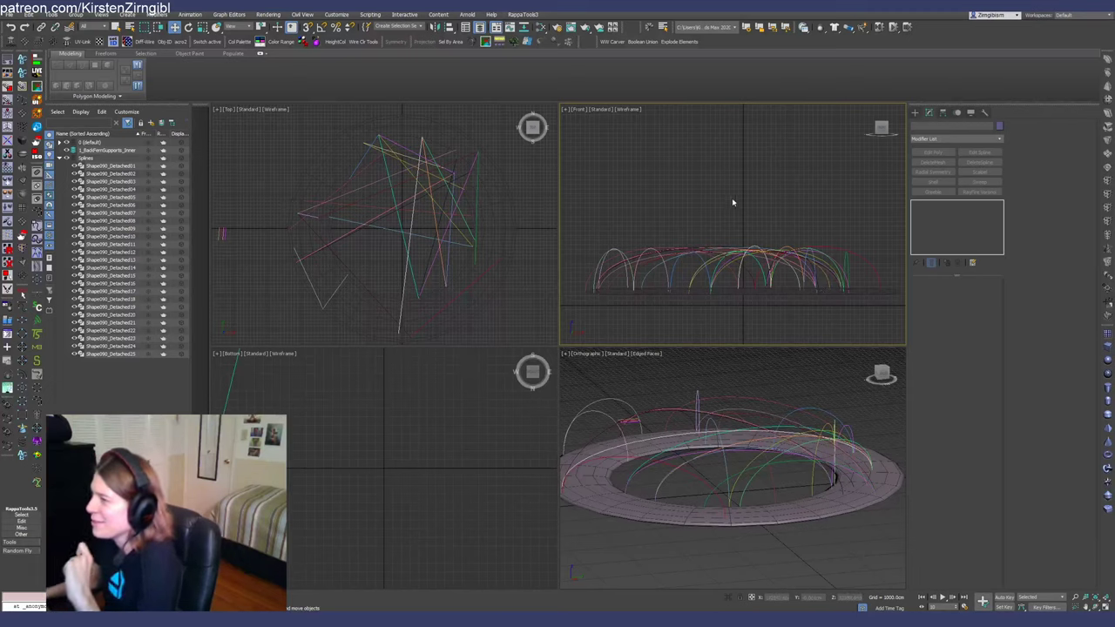
left_click_drag(883, 262, 888, 270)
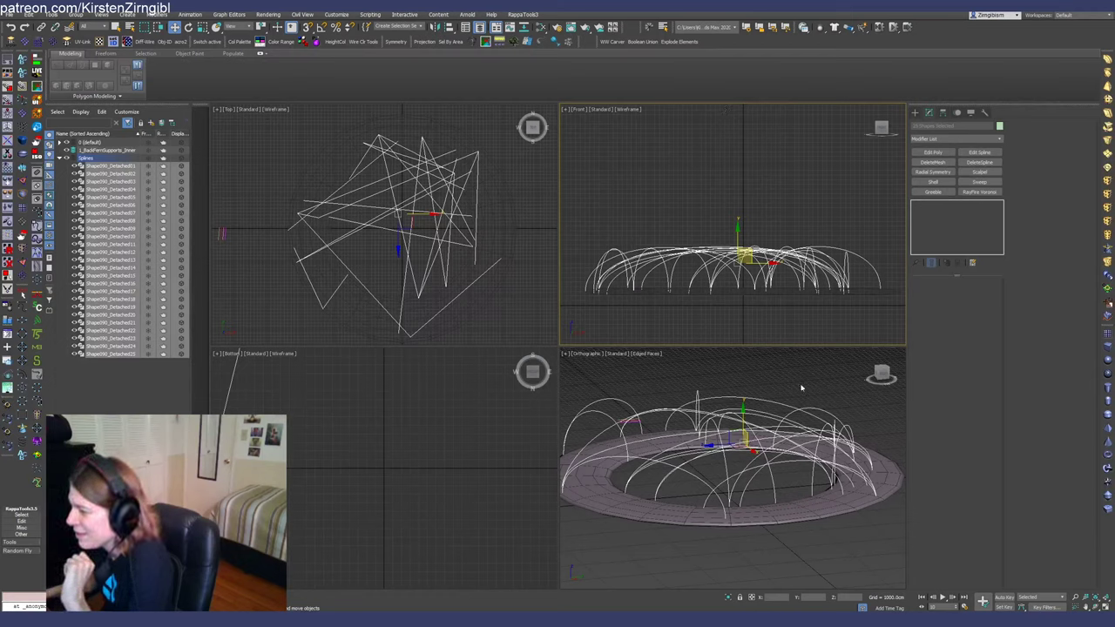
Step: Apply a Sweep modifier with a cylinder section to all the selected arches and set its radius to 100 cm
left_click(802, 388)
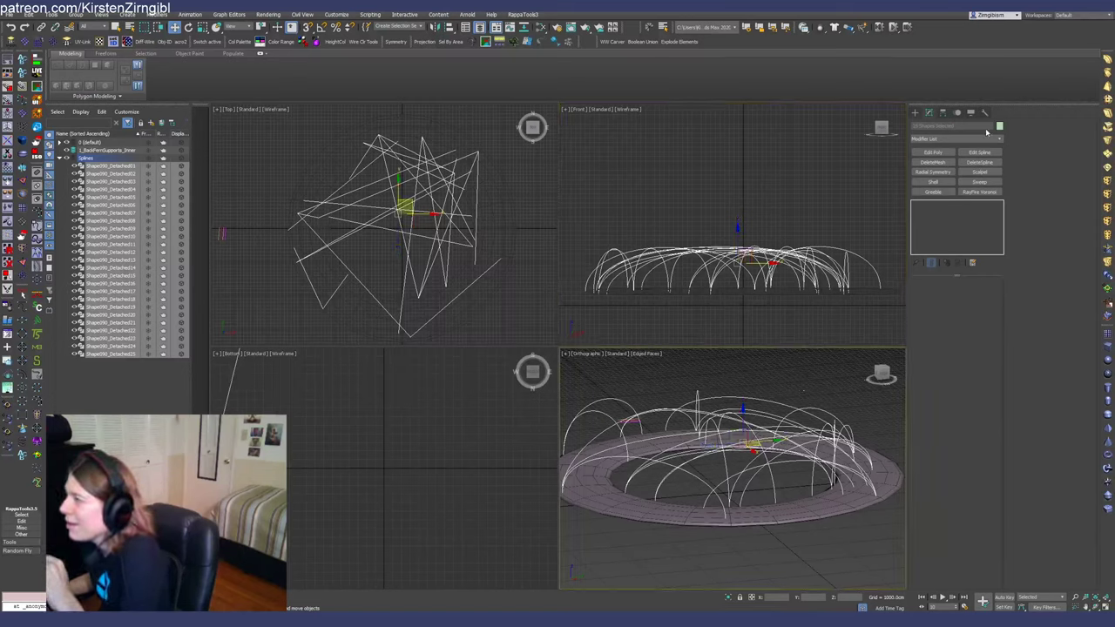
left_click(915, 112)
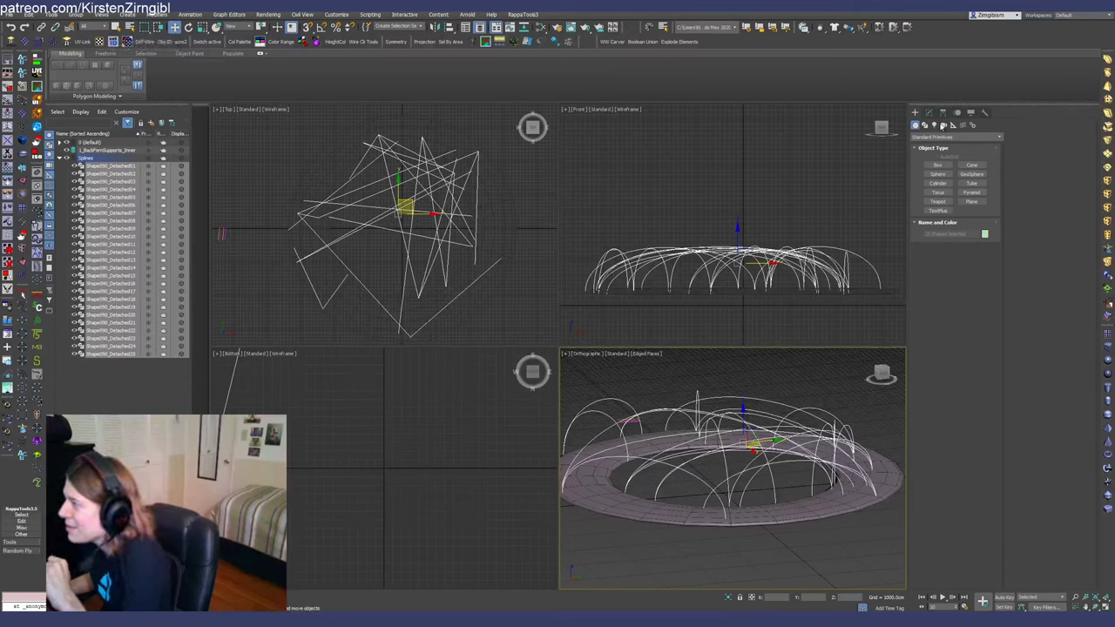
left_click(929, 116)
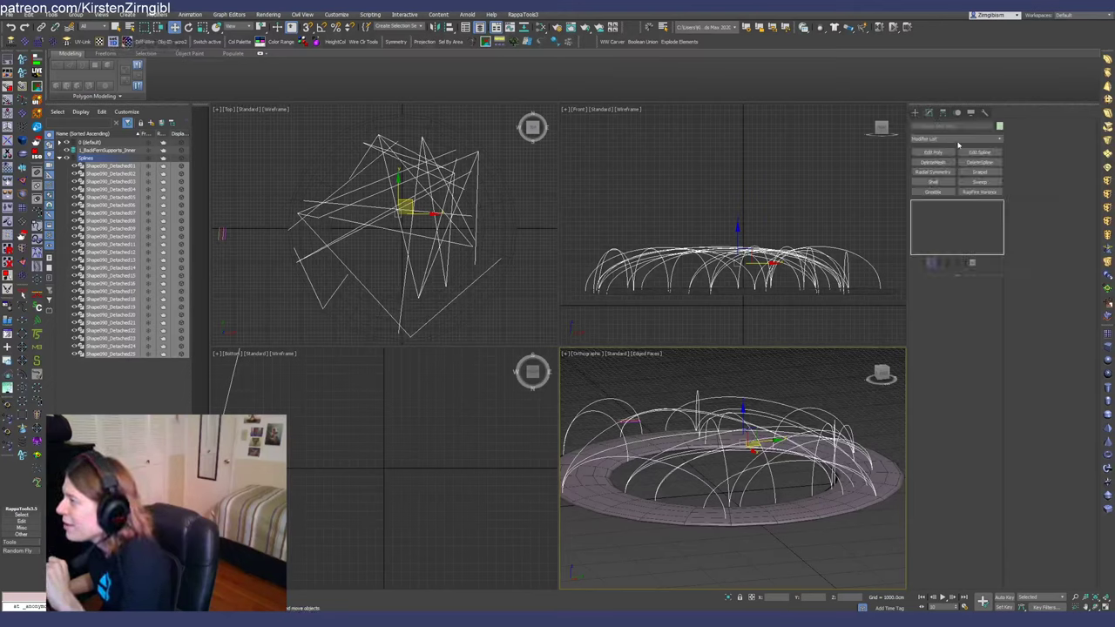
left_click(977, 183)
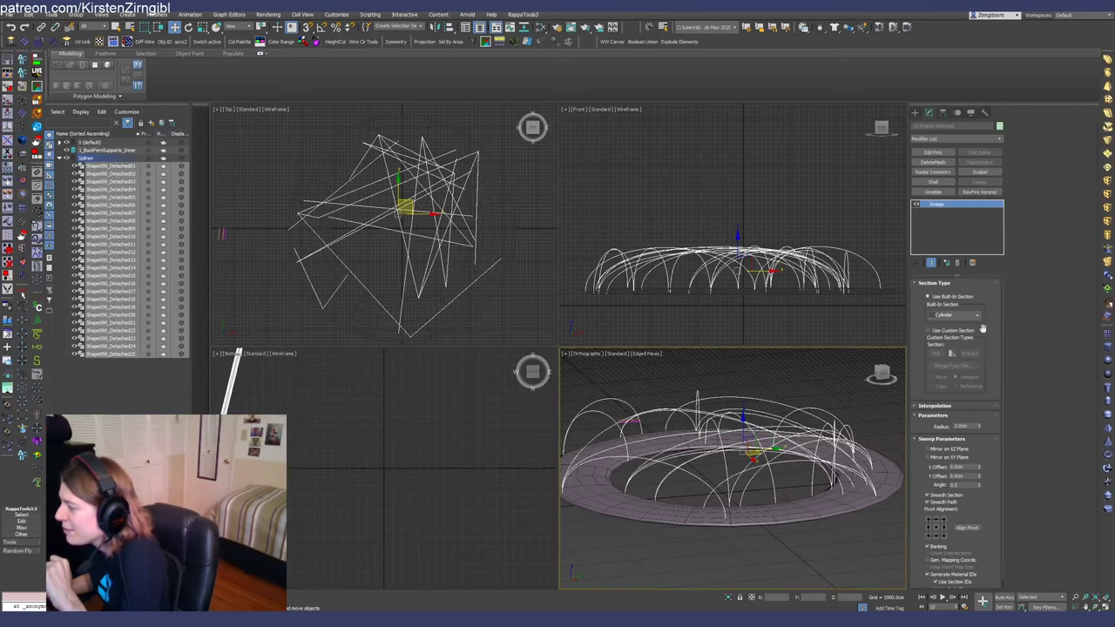
double_click(965, 426)
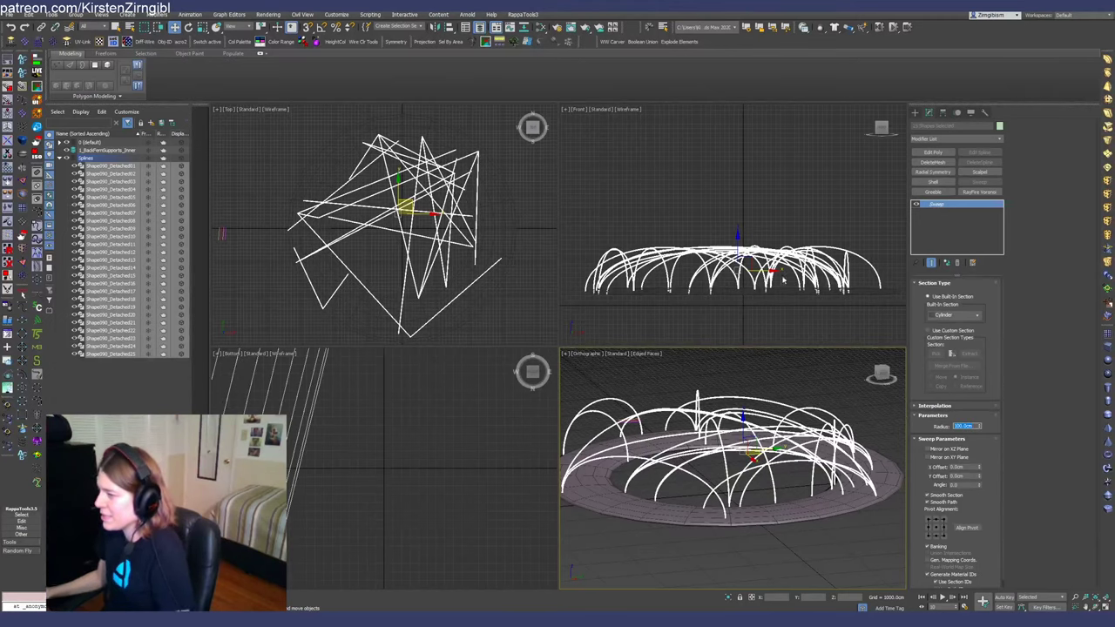
Step: Examine the thickness and mesh density of the swept arches up close in the front view
scroll(683, 267, "up", 6)
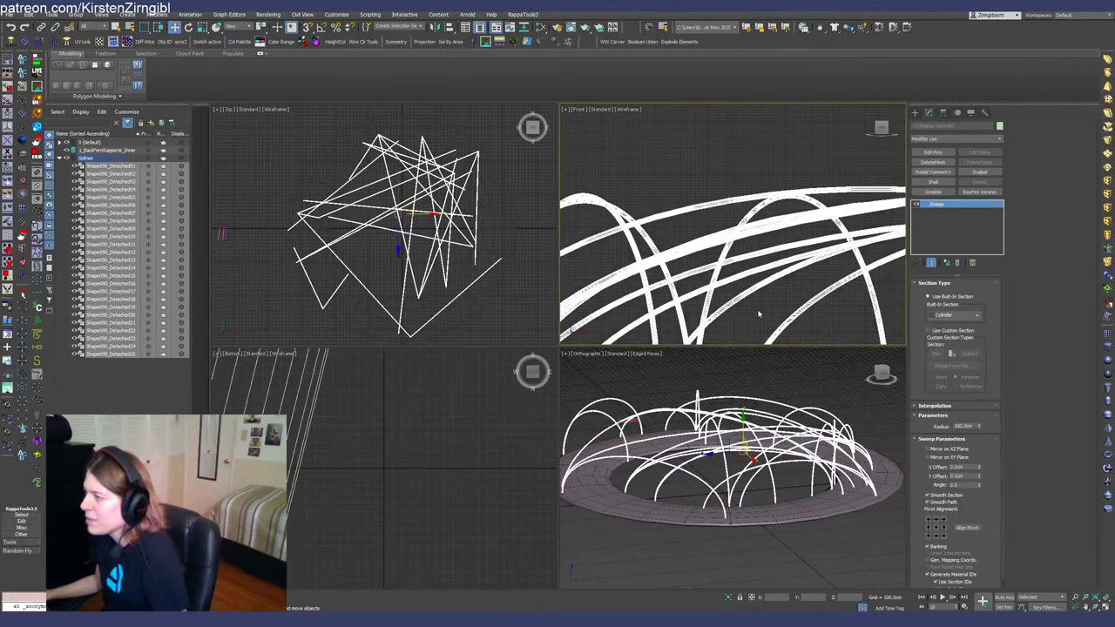
scroll(758, 313, "up", 8)
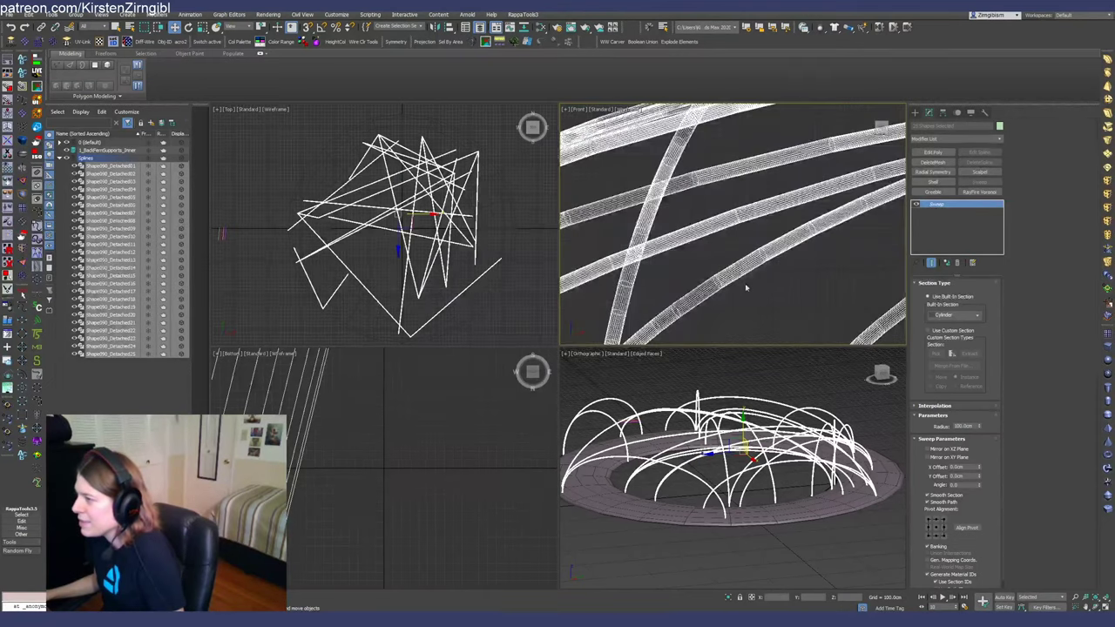
scroll(727, 251, "down", 5)
scroll(730, 251, "up", 5)
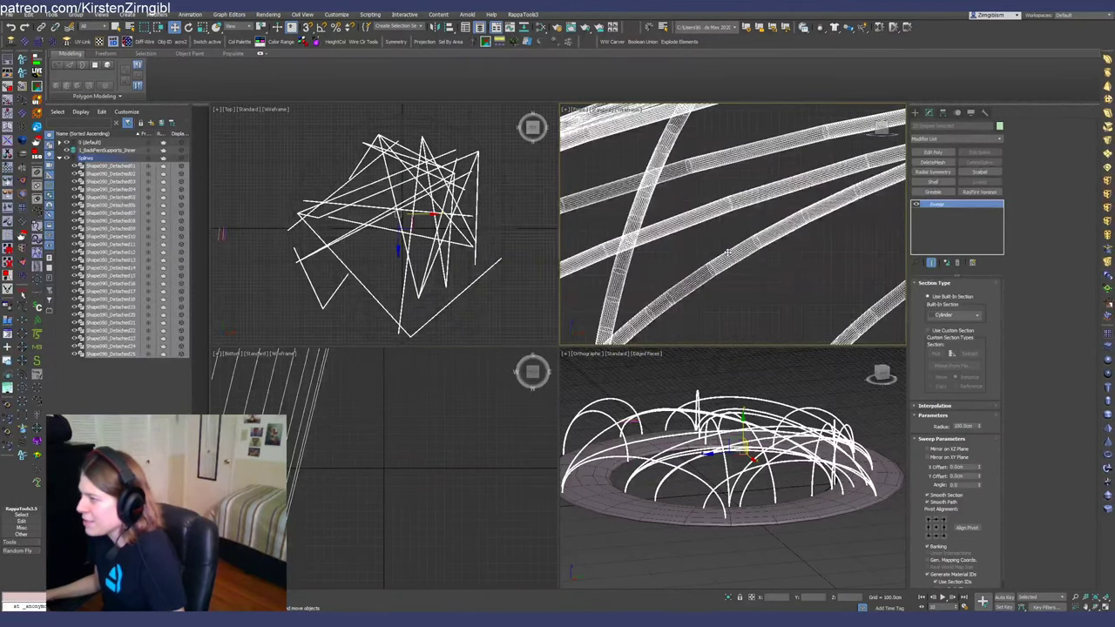
scroll(743, 244, "down", 6)
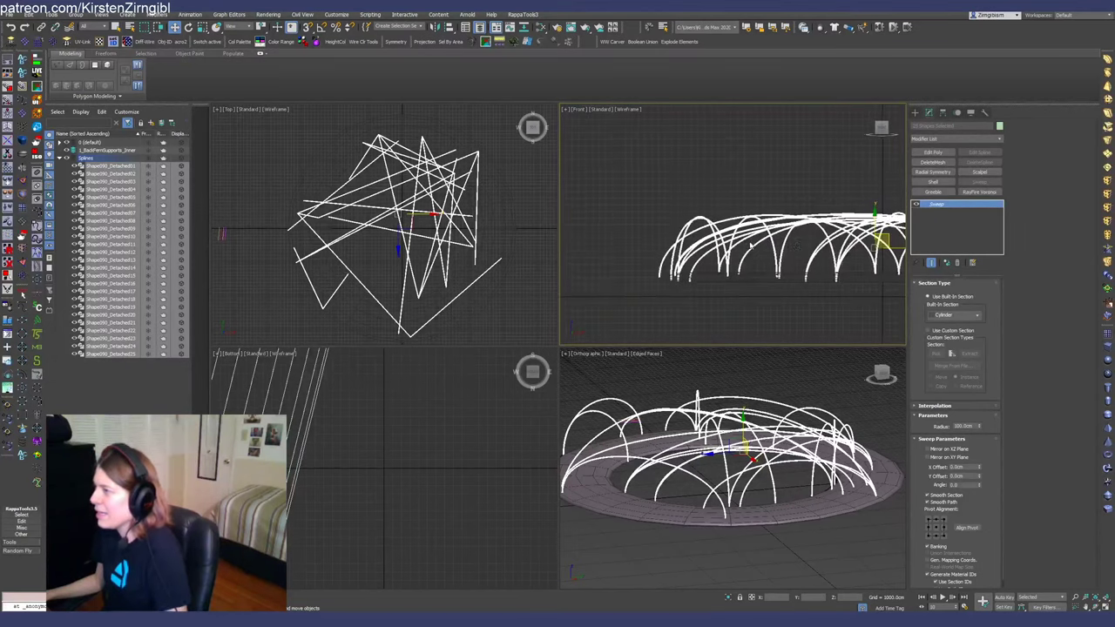
scroll(732, 255, "up", 3)
scroll(712, 245, "up", 2)
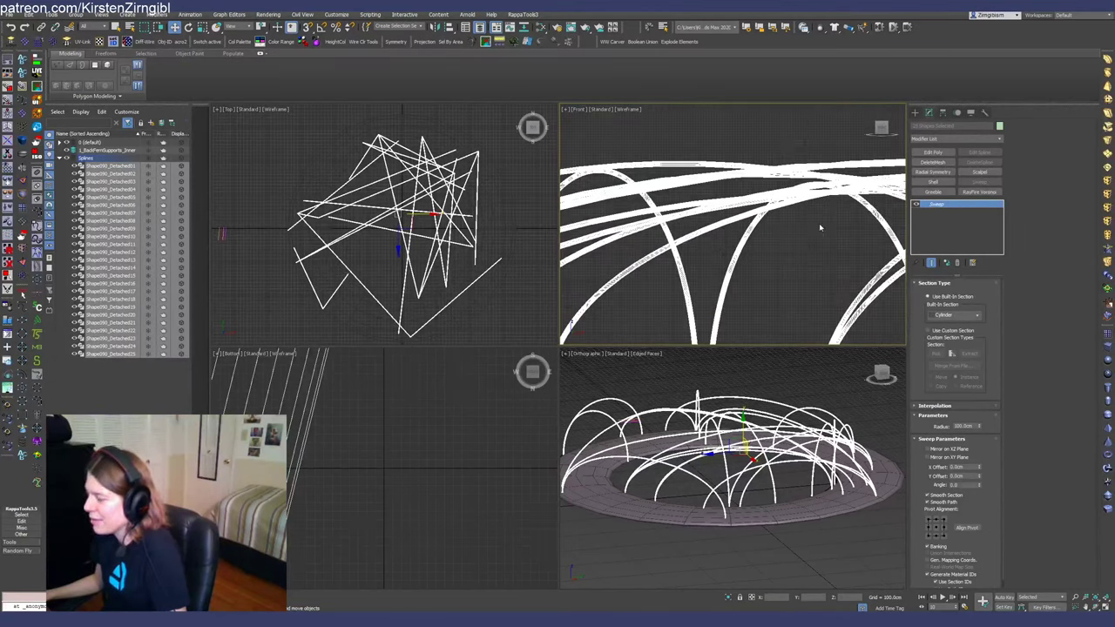
Step: Place the ring on a new layer and hide that layer so only the arches are displayed
left_click(811, 557)
left_click(734, 515)
scroll(733, 515, "up", 4)
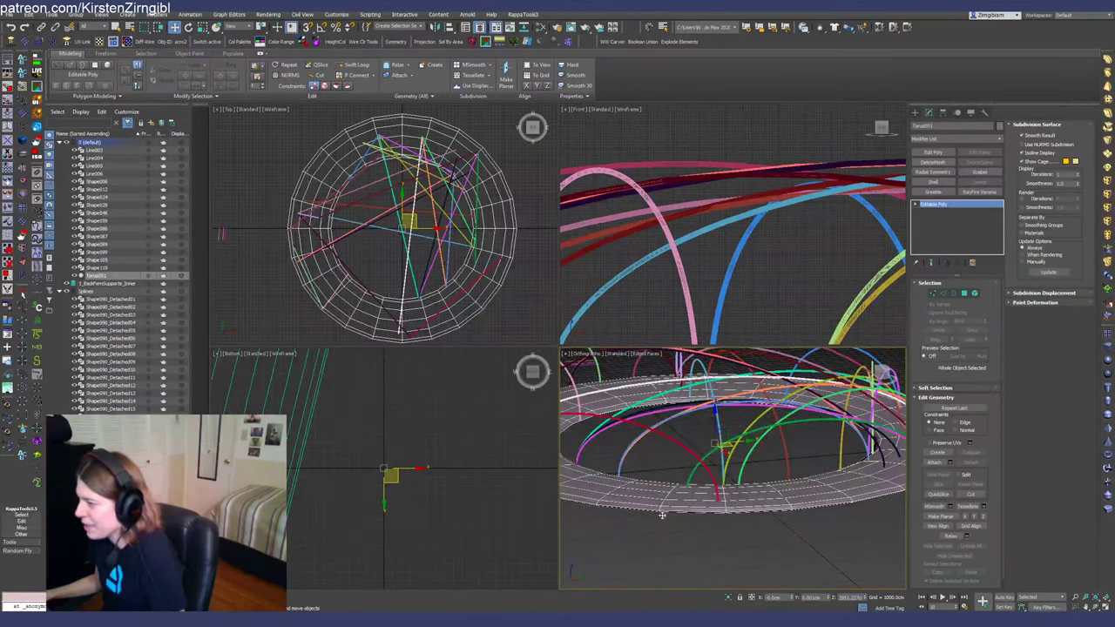
scroll(759, 449, "down", 2)
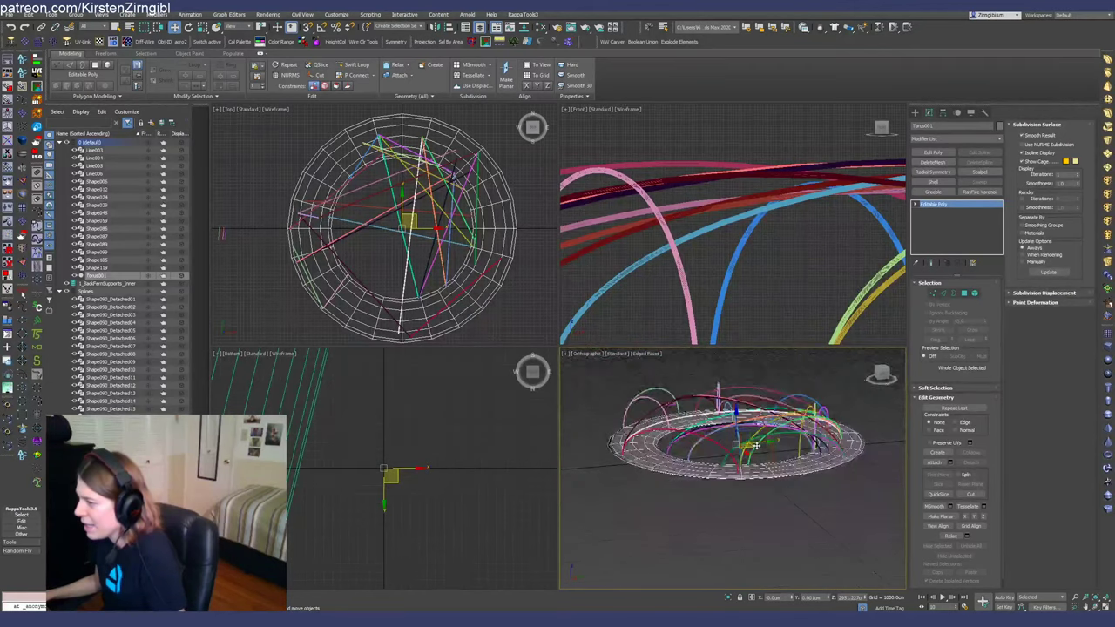
scroll(759, 446, "up", 3)
scroll(757, 445, "down", 8)
scroll(756, 445, "up", 4)
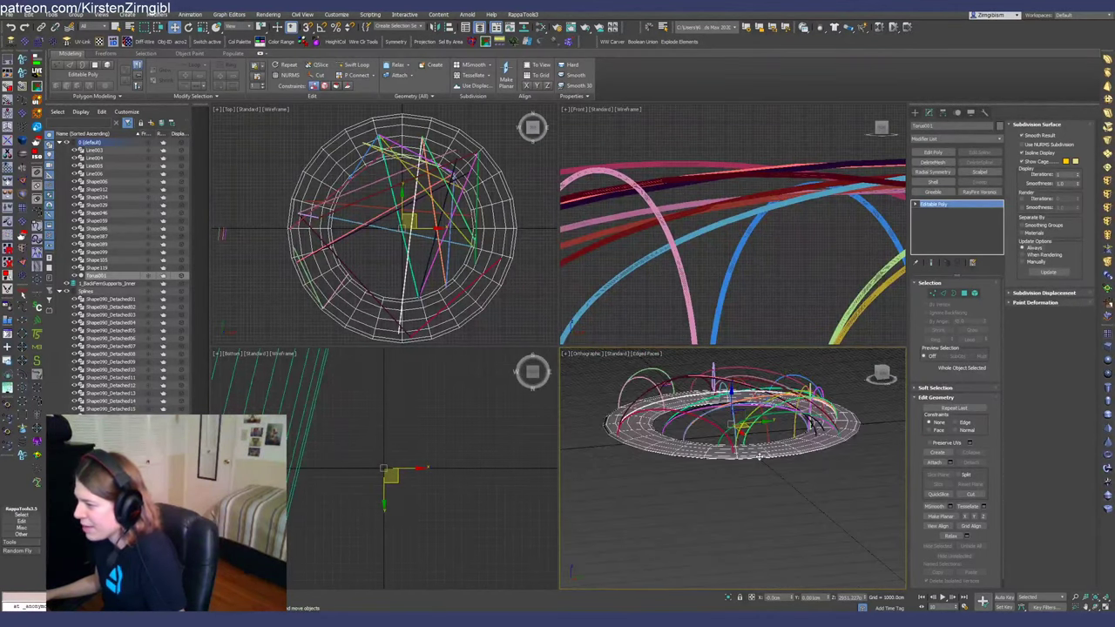
left_click(152, 123)
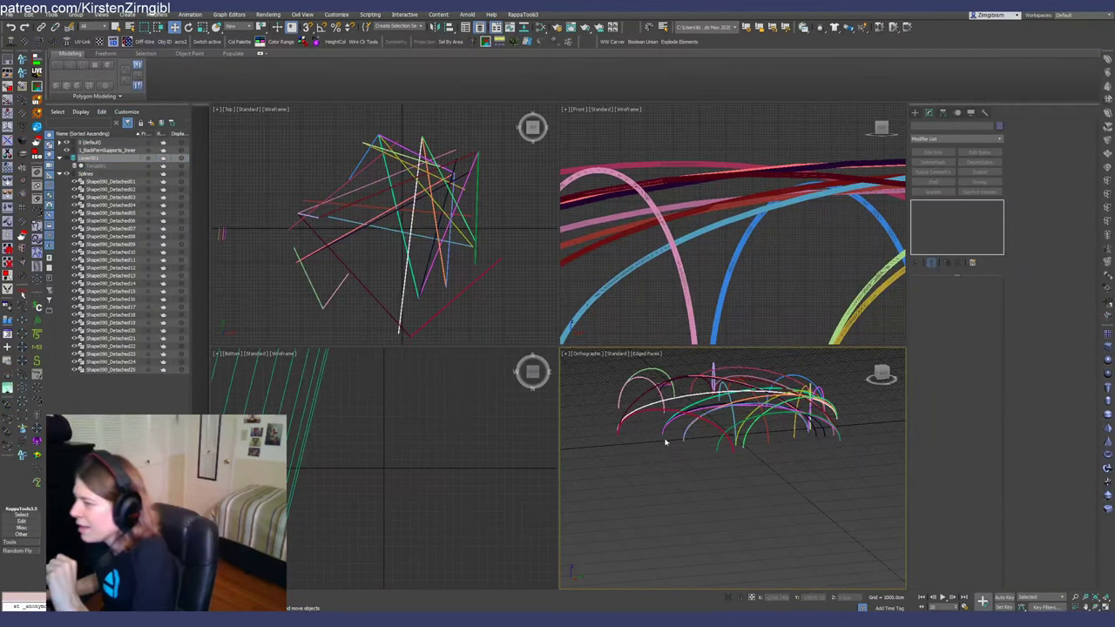
middle_click_drag(680, 417, 748, 484)
left_click(695, 446)
scroll(753, 458, "up", 5)
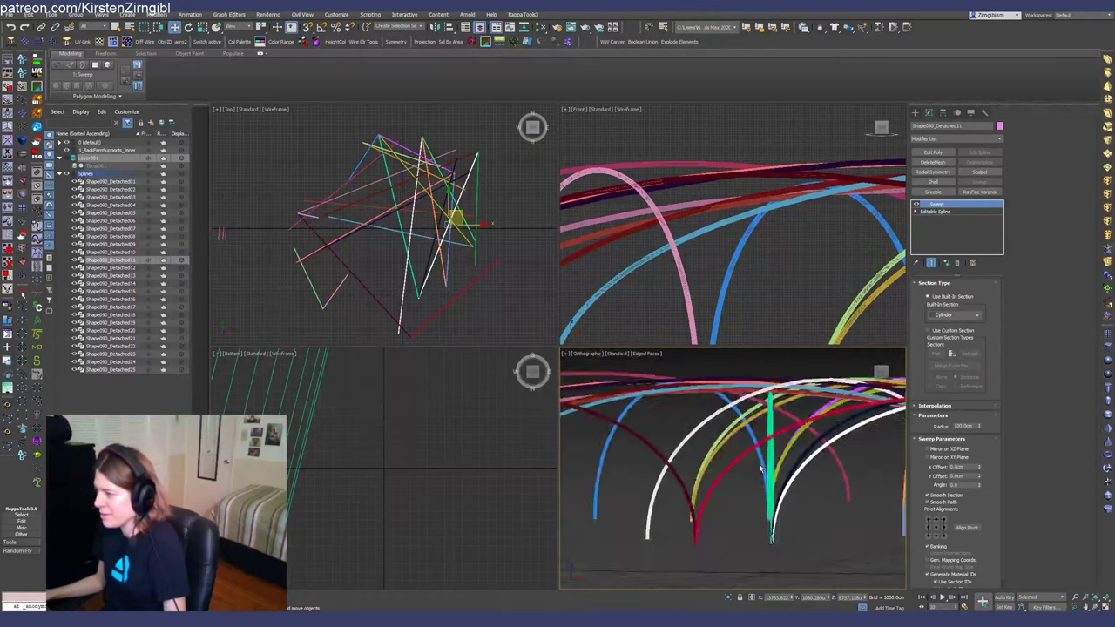
scroll(747, 485, "up", 4)
left_click(915, 113)
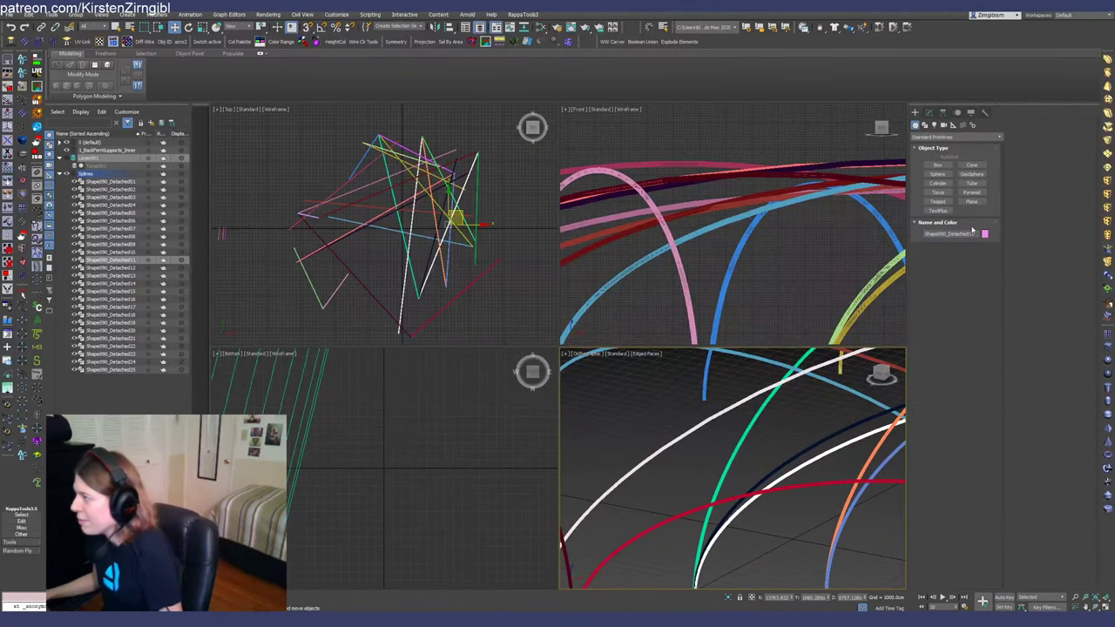
left_click(972, 201)
scroll(373, 165, "down", 5)
left_click_drag(300, 136, 486, 293)
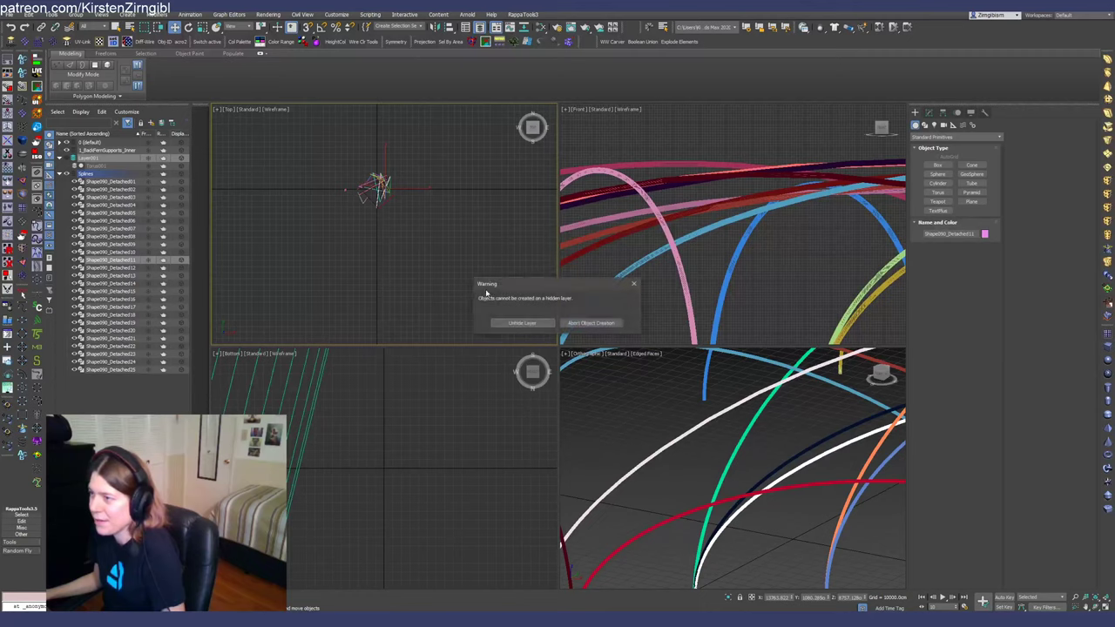
left_click(572, 323)
Step: Make the default layer active and draw a plane about 274,000 by 312,000 cm around the arches in the top view
left_click(75, 143)
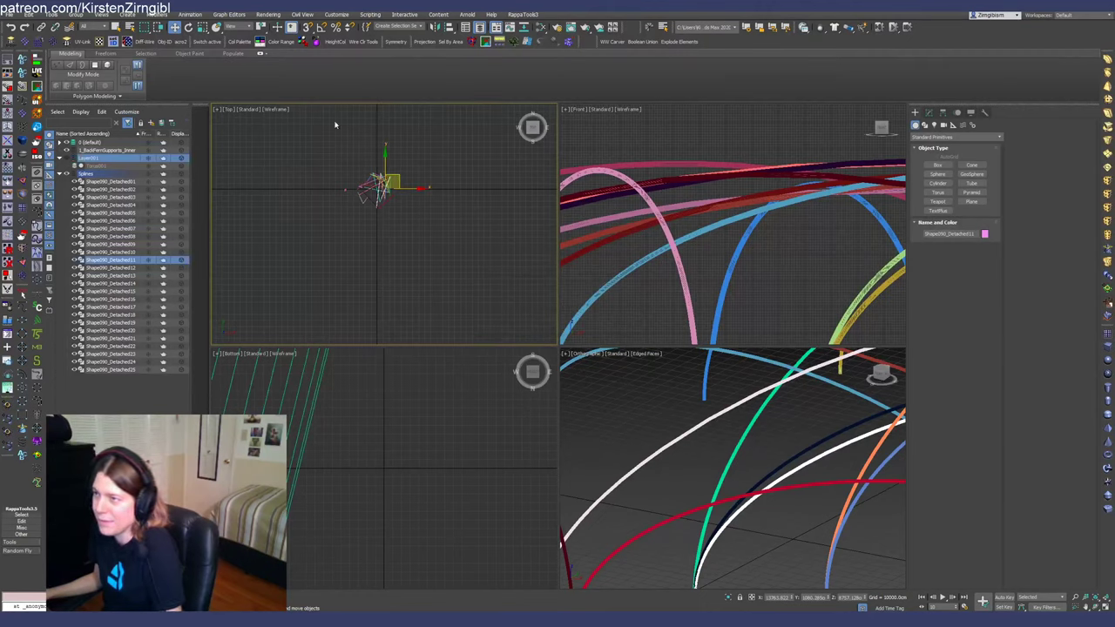
left_click(301, 141)
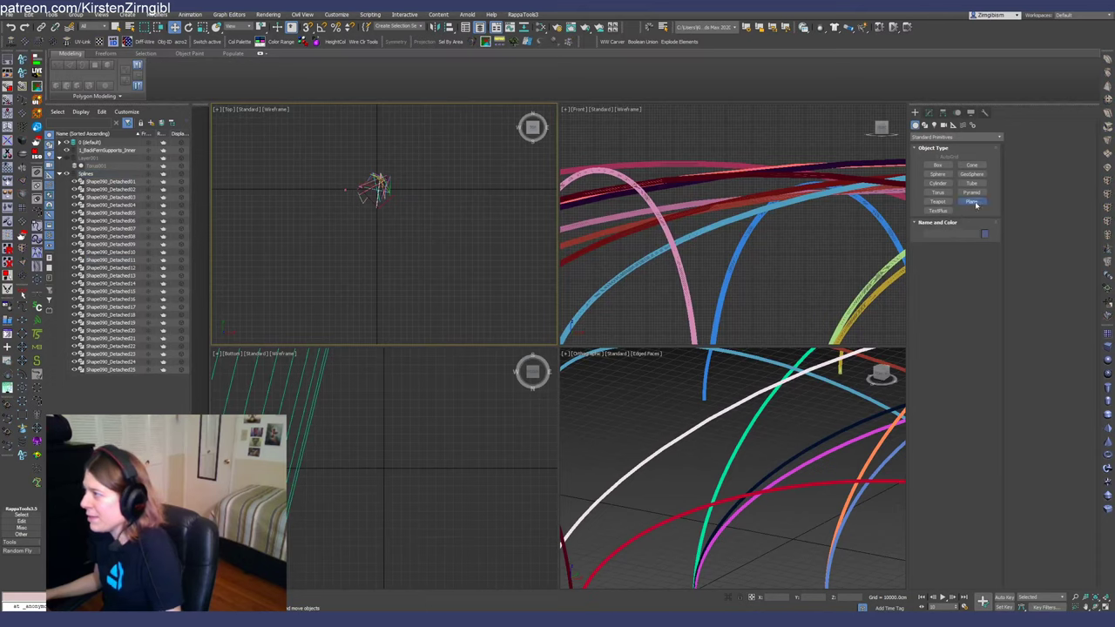
left_click(973, 202)
left_click_drag(314, 124, 499, 287)
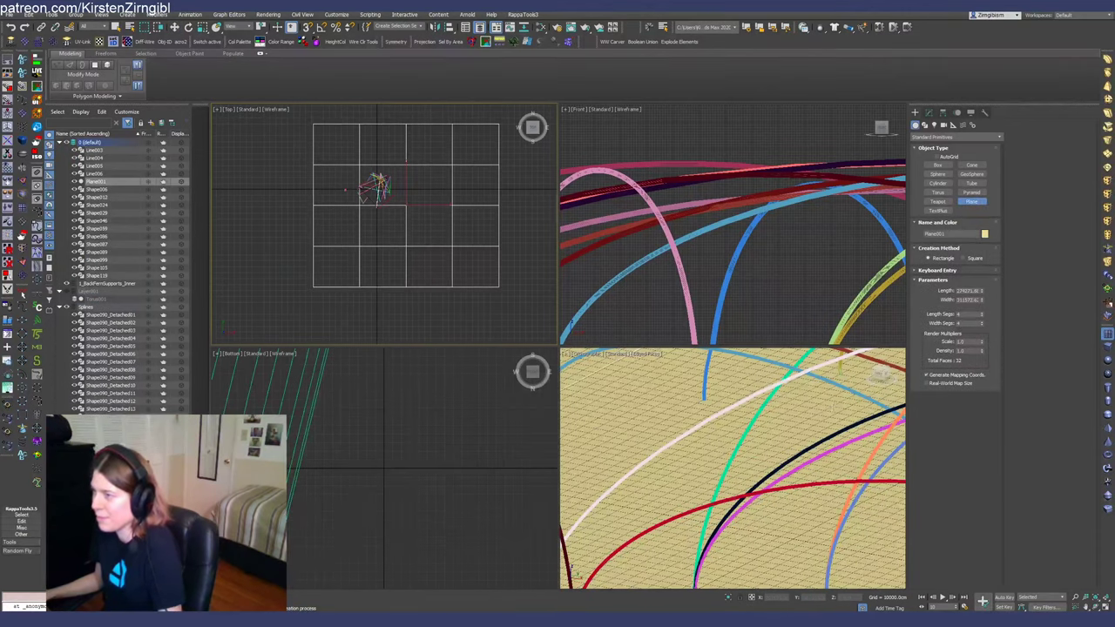
Step: Examine the coloured swept arches against the ground plane from several angles in the orthographic view
scroll(832, 404, "down", 5)
scroll(813, 443, "up", 5)
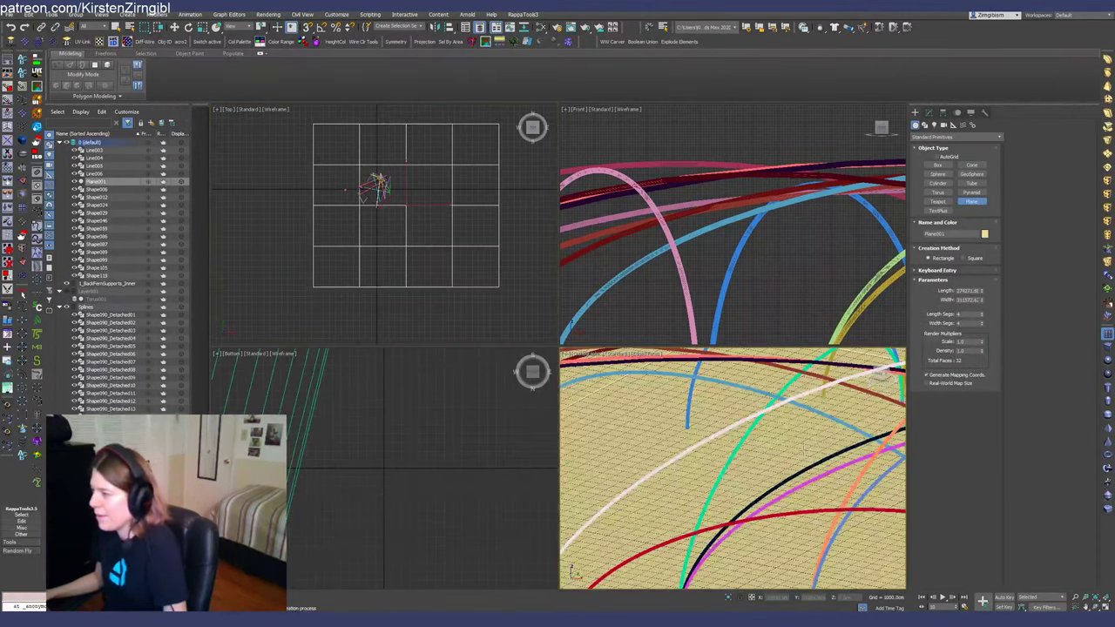
scroll(806, 449, "down", 3)
scroll(805, 450, "up", 3)
scroll(716, 453, "up", 2)
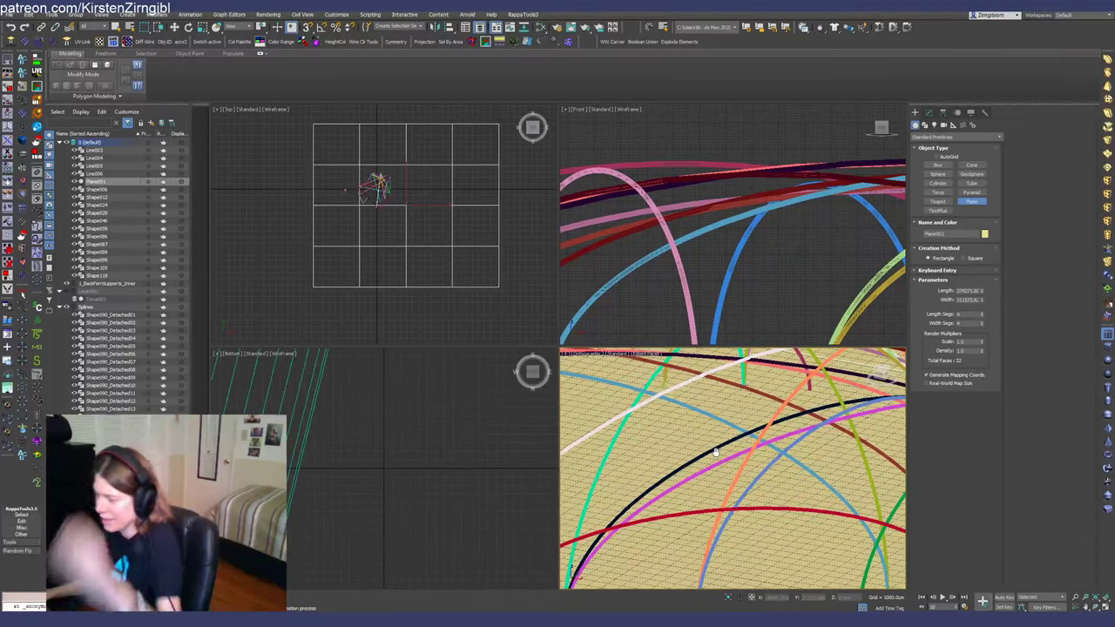
scroll(715, 451, "down", 4)
scroll(716, 451, "up", 3)
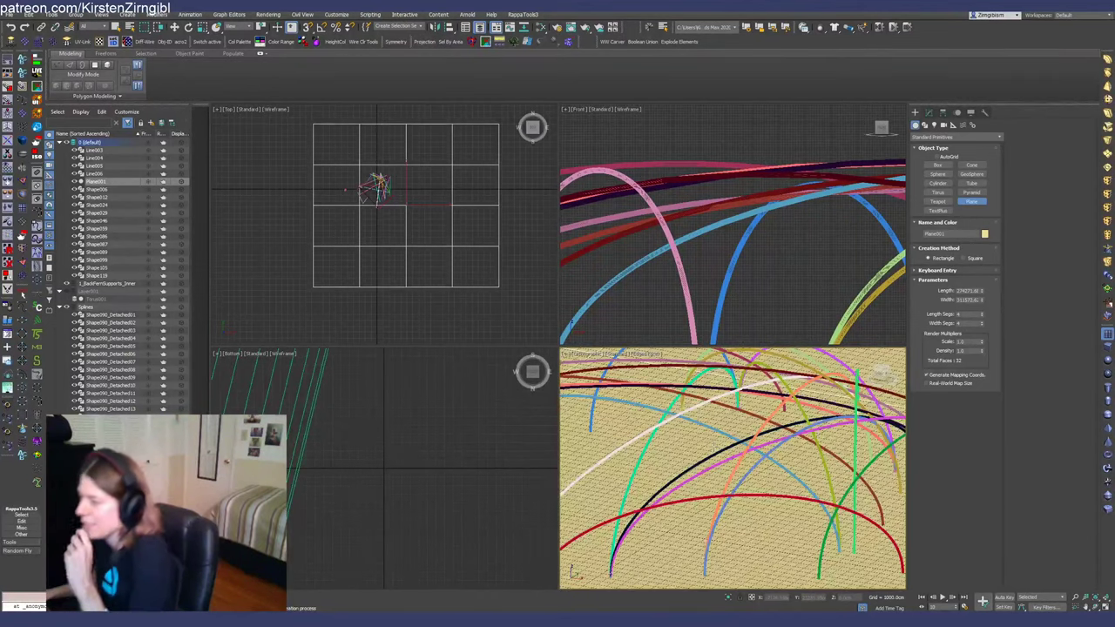
scroll(732, 468, "down", 3)
scroll(733, 468, "up", 3)
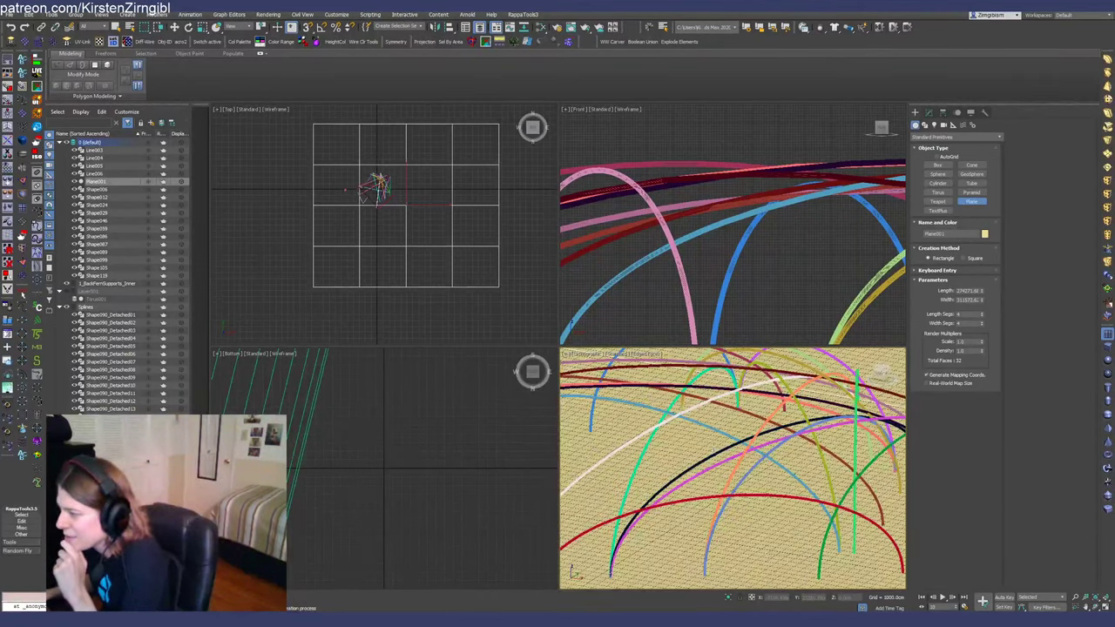
Step: Select one arch and review the shared properties of all sweep modifiers in ModMod Zorb, closing the property window when done
left_click(929, 113)
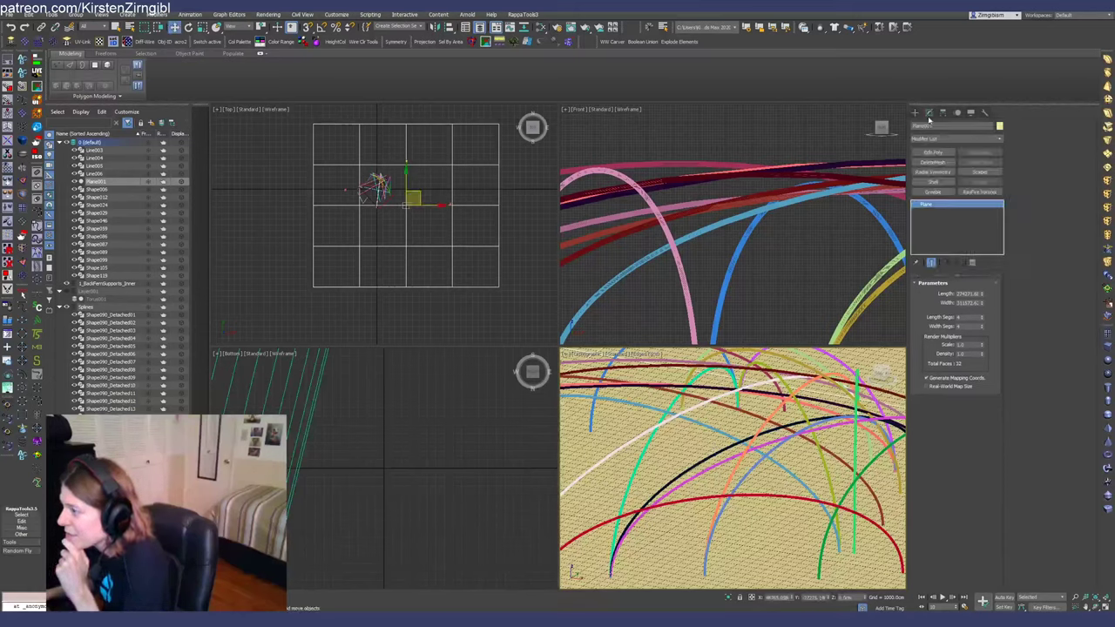
left_click(753, 434)
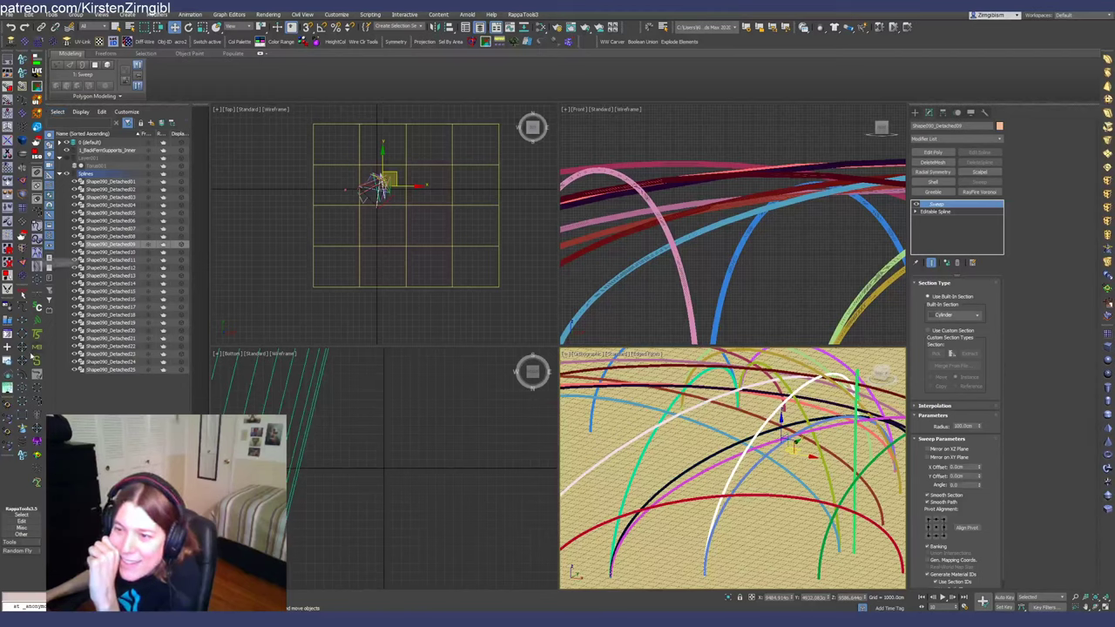
left_click(8, 389)
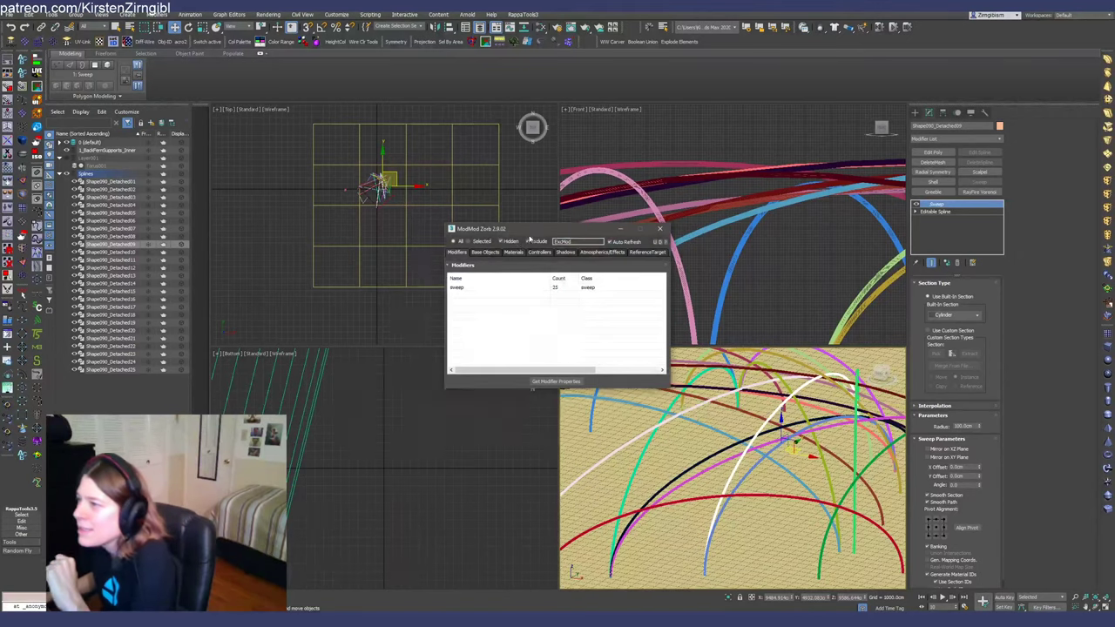
left_click_drag(524, 229, 378, 325)
double_click(306, 384)
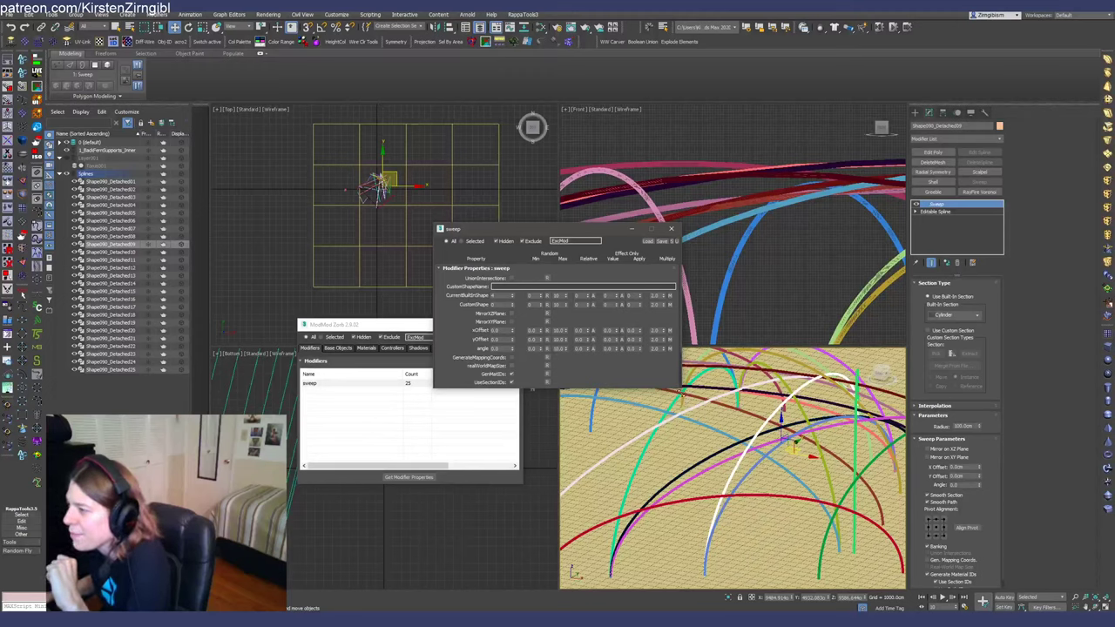
left_click_drag(680, 389, 689, 471)
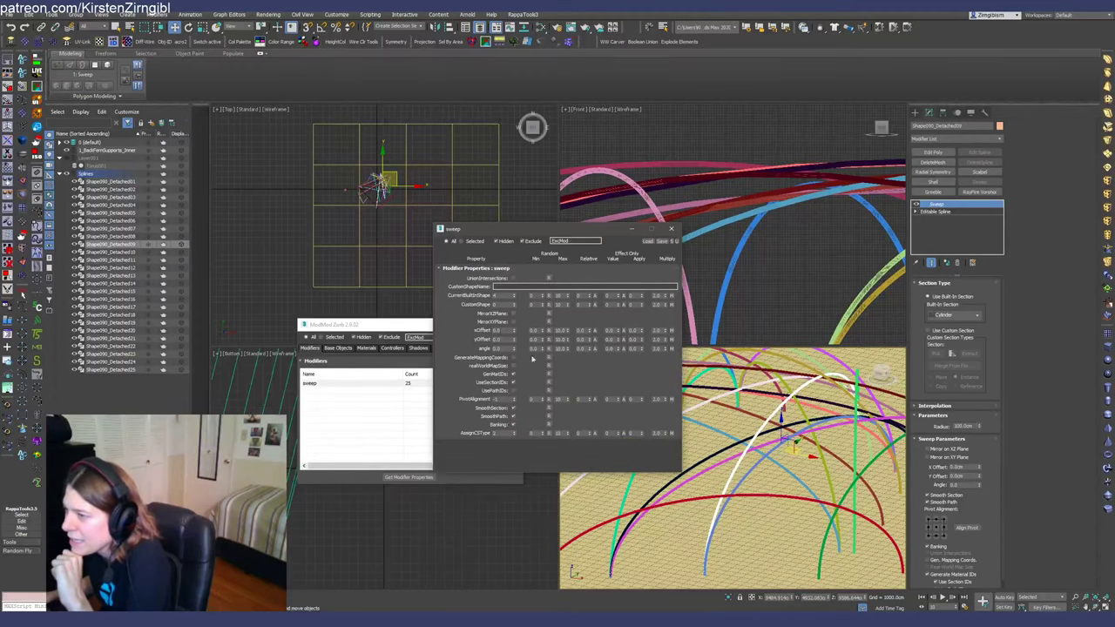
left_click_drag(554, 229, 561, 231)
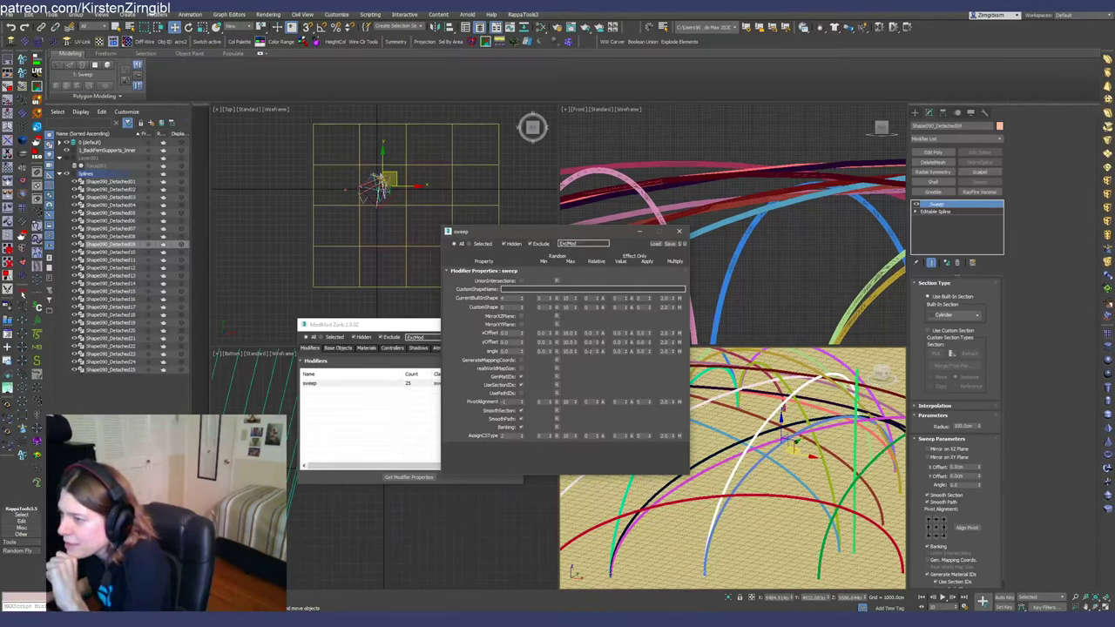
left_click(678, 231)
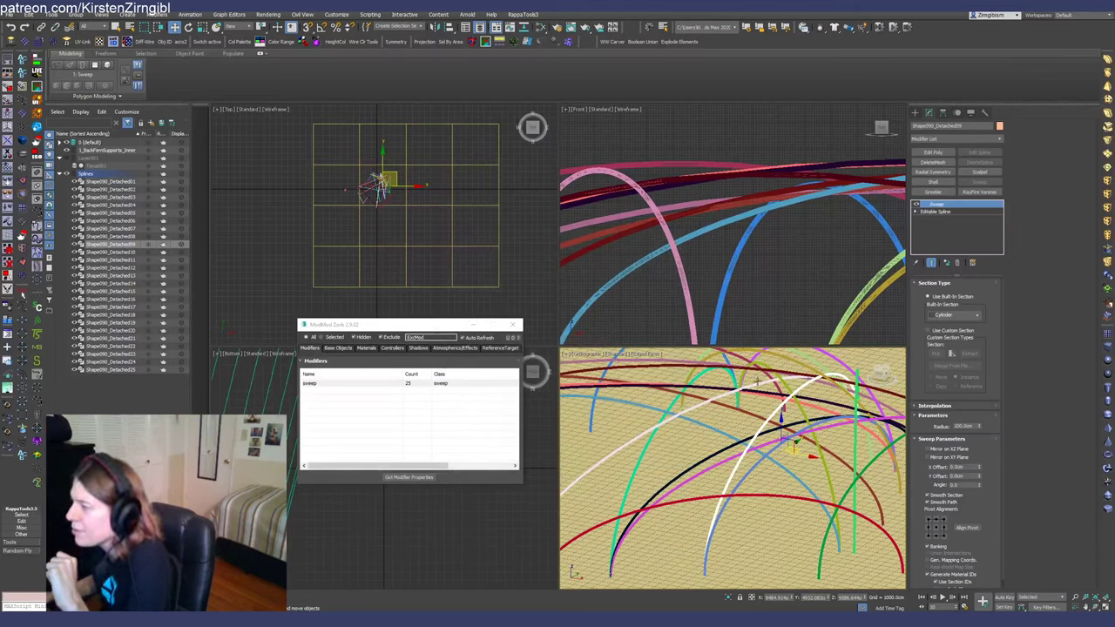
Step: Reopen the shared sweep properties, enlarge the window to show every parameter, and place it beside the modifier list
scroll(715, 229, "down", 5)
middle_click_drag(733, 244, 692, 259)
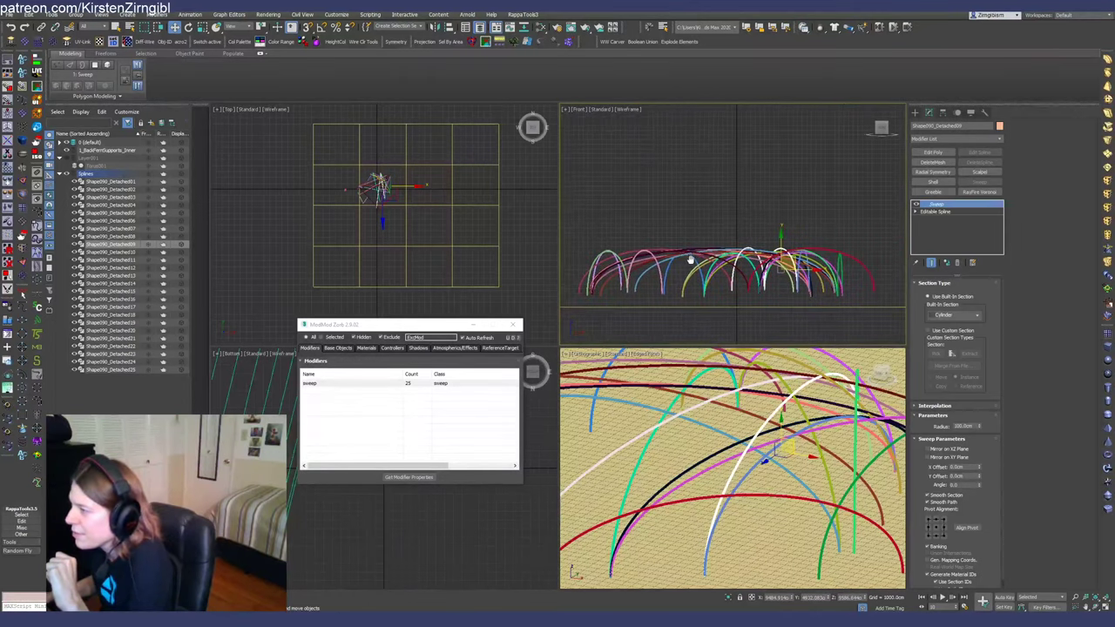
double_click(317, 384)
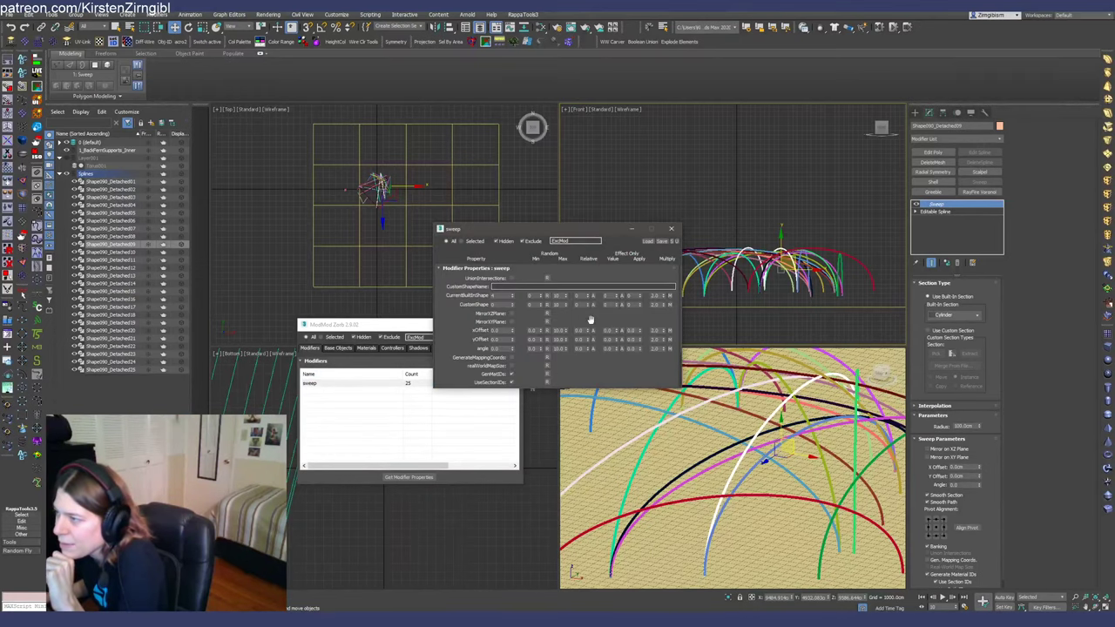
left_click_drag(681, 388, 696, 436)
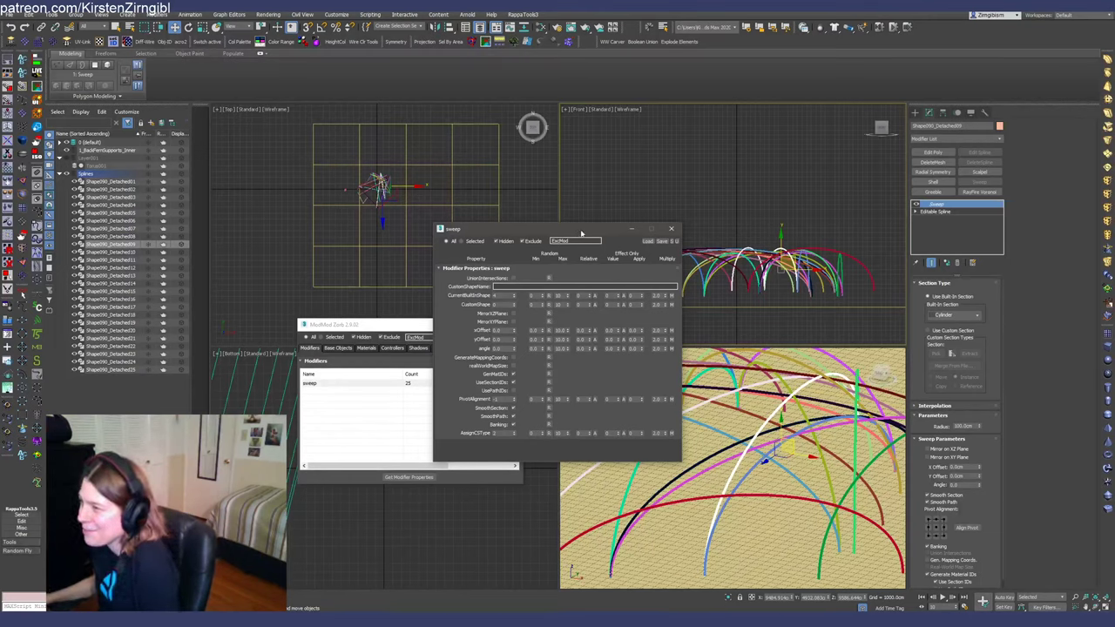
left_click_drag(582, 234, 675, 185)
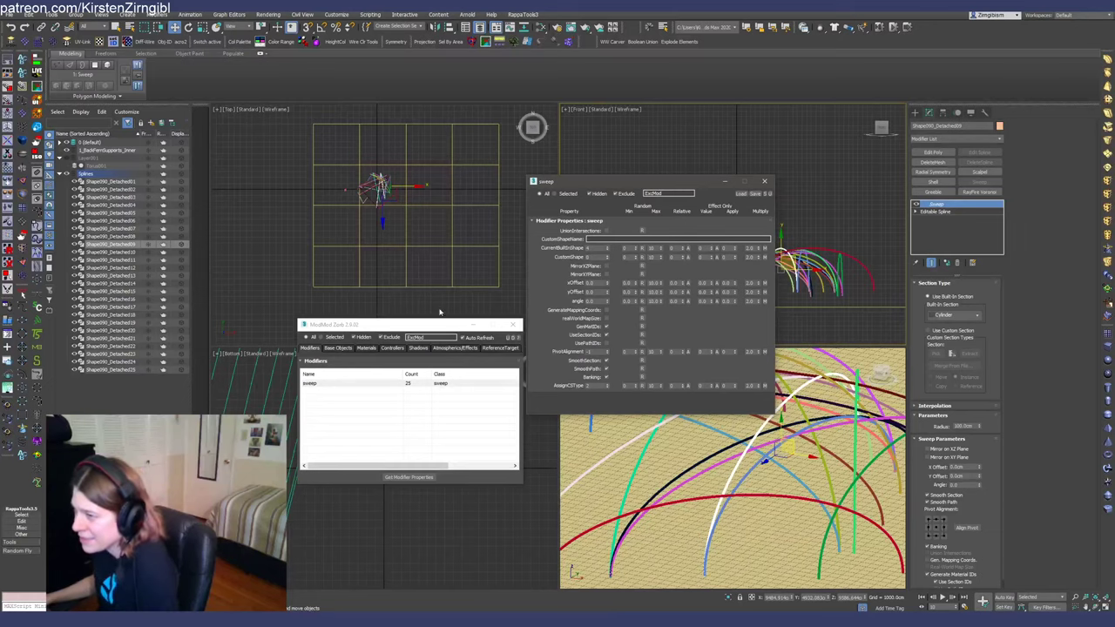
Step: Rearrange the ModMod Zorb and sweep property windows, then close the sweep property window
left_click_drag(415, 326, 417, 300)
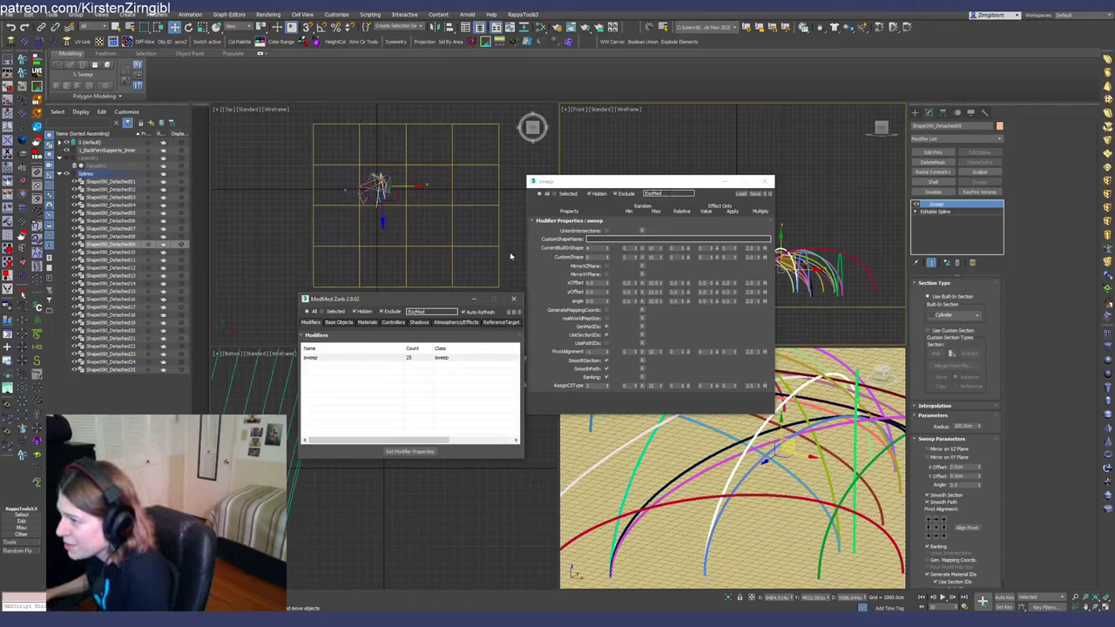
left_click_drag(425, 301, 425, 298)
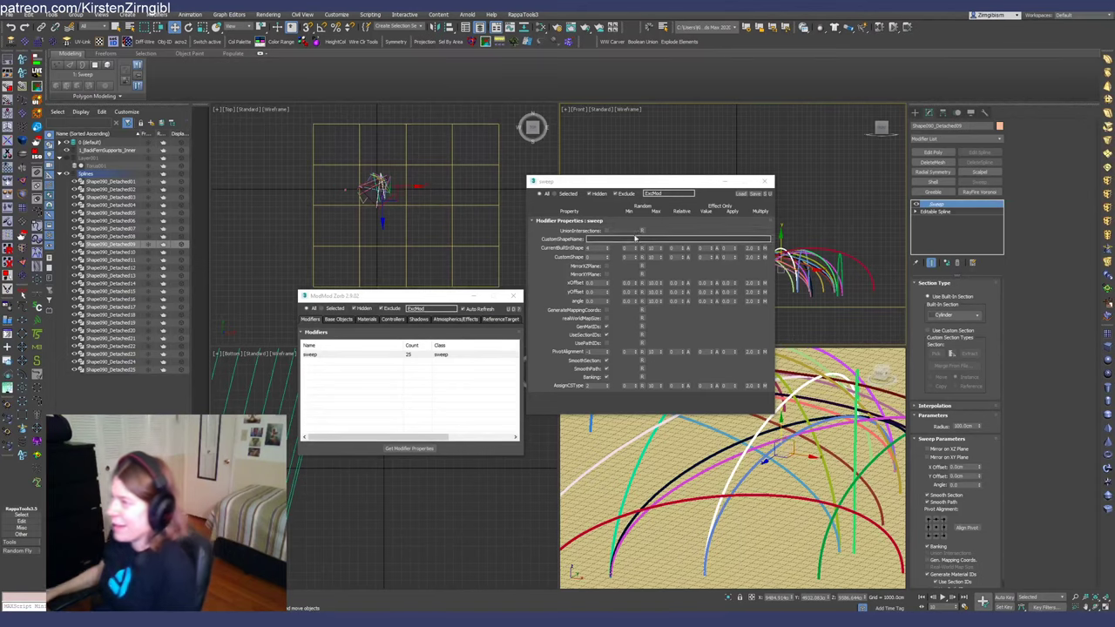
left_click_drag(637, 179, 493, 364)
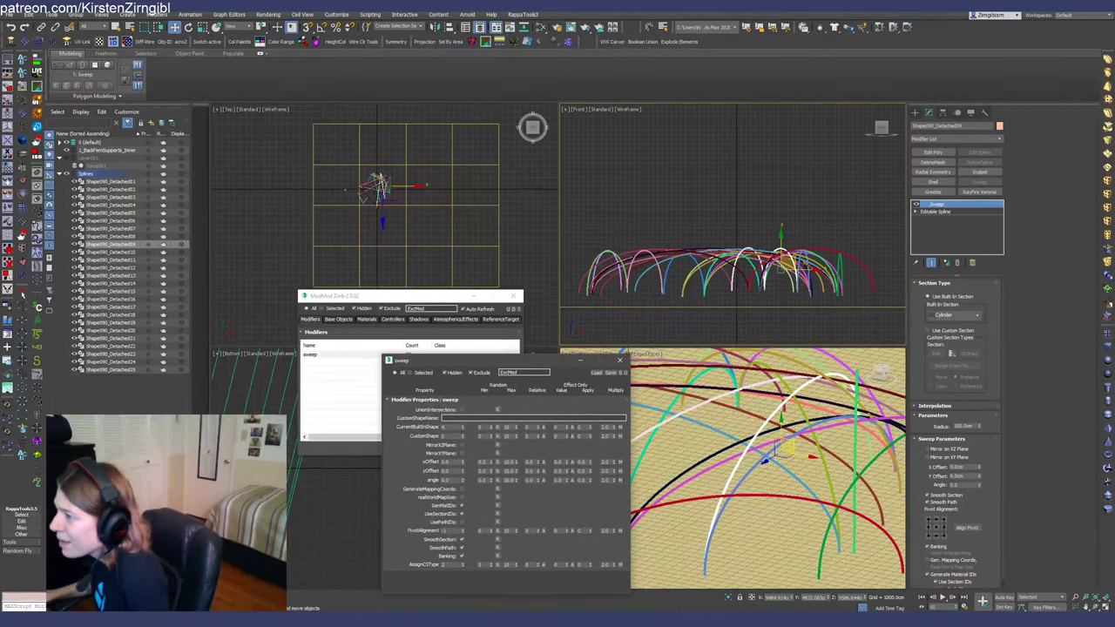
left_click(623, 361)
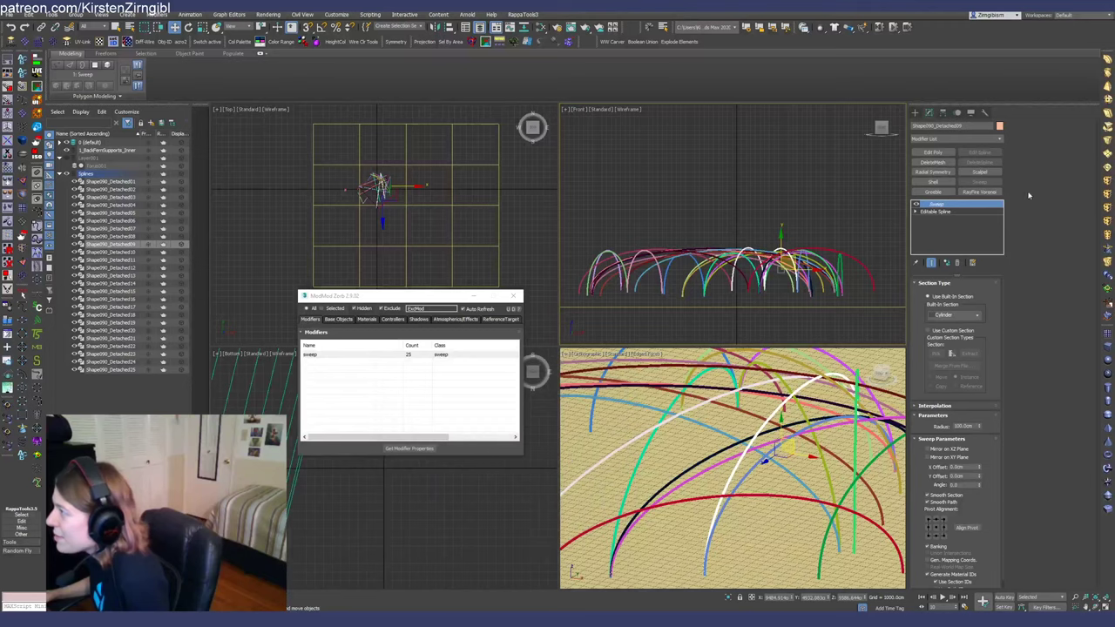
Step: Add a Vu_SweepScale modifier above the Sweep on the selected arch
left_click(1003, 140)
scroll(950, 479, "down", 10)
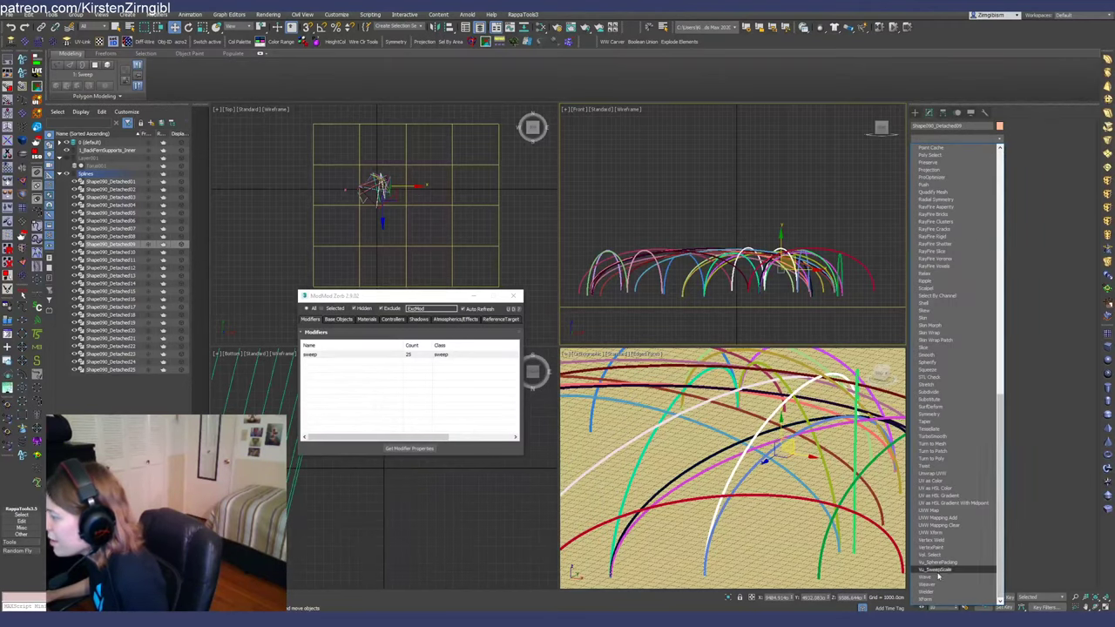
left_click(937, 570)
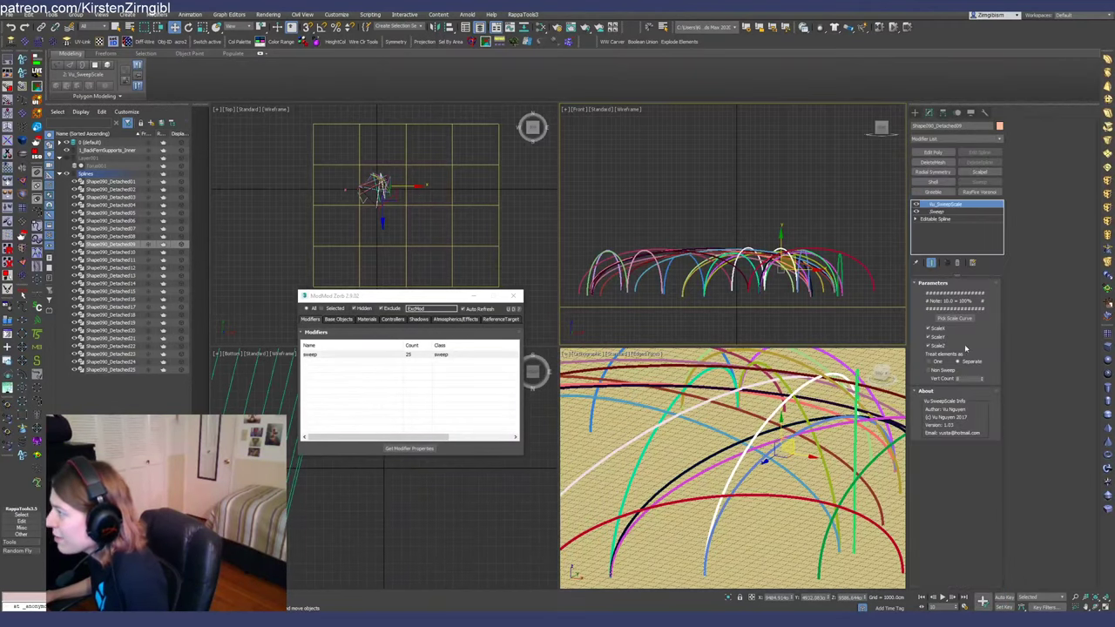
Step: Draw a straight horizontal line with five vertices beyond the arches in the top view
left_click(915, 112)
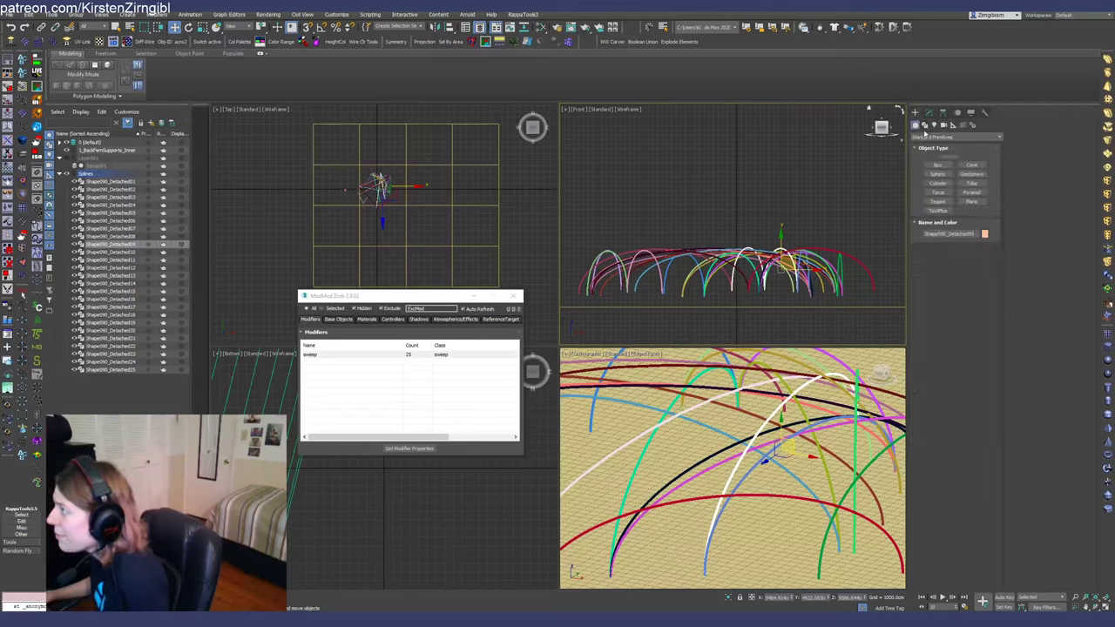
left_click(925, 125)
left_click(938, 172)
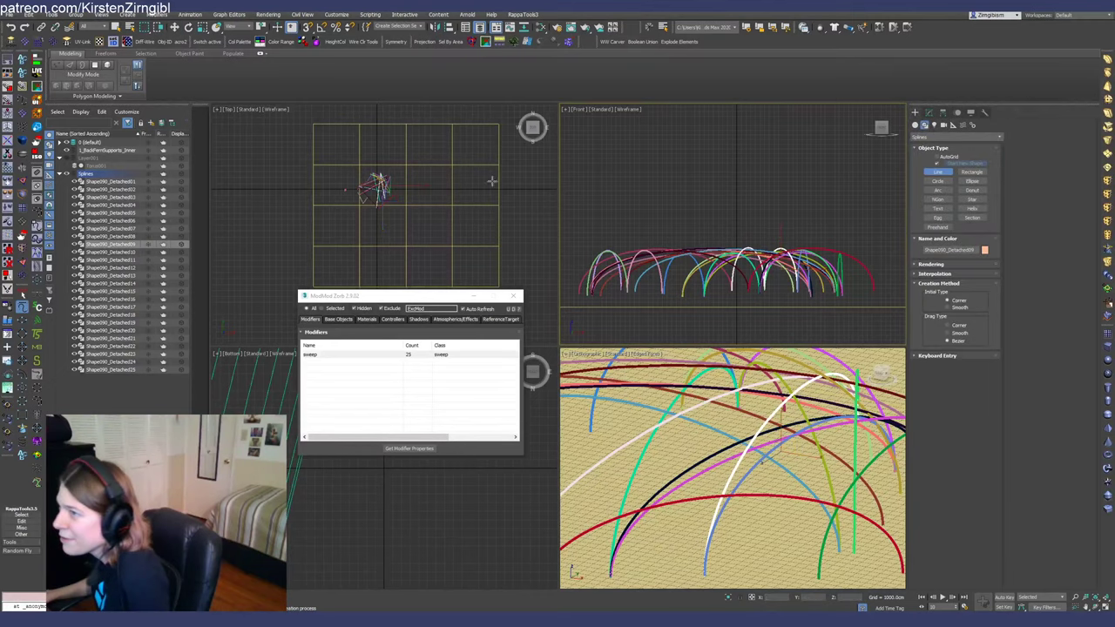
left_click(362, 151)
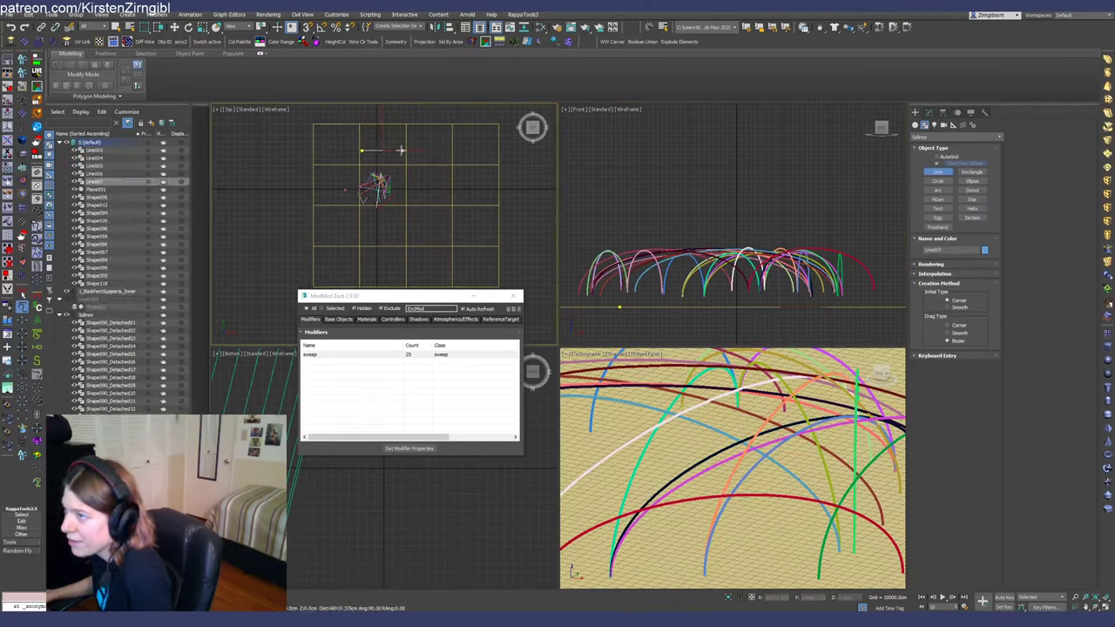
left_click(373, 151)
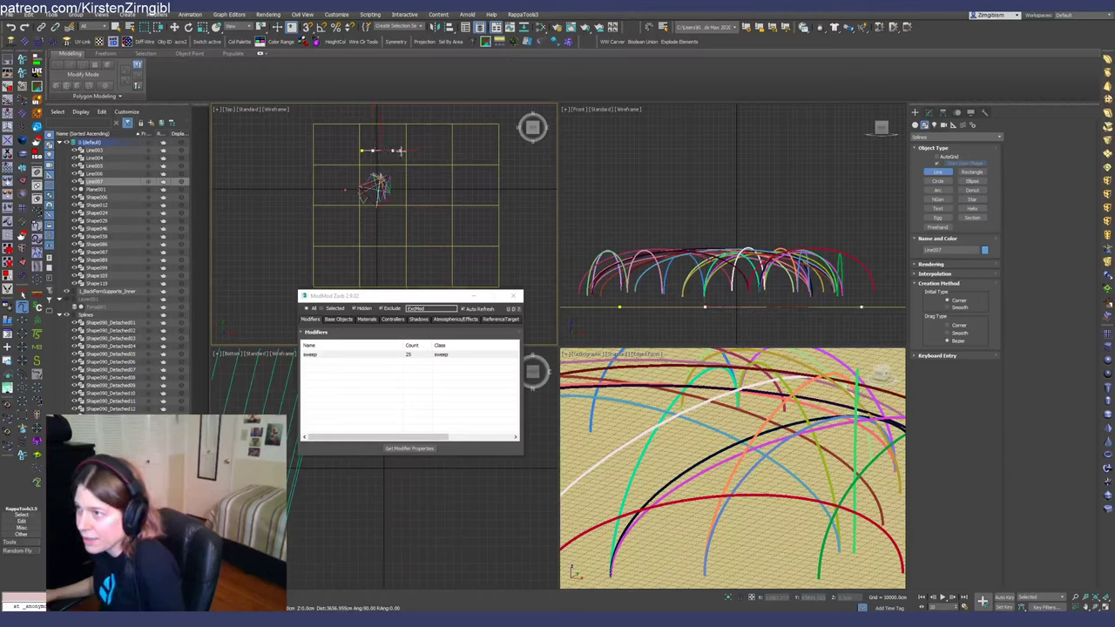
left_click(412, 150)
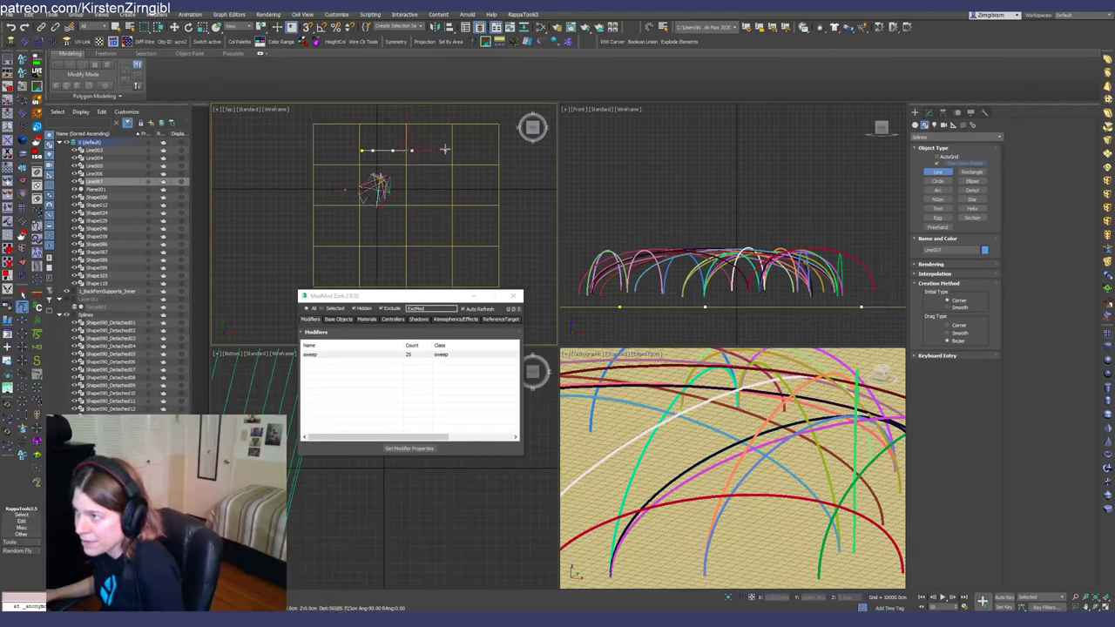
right_click(438, 150)
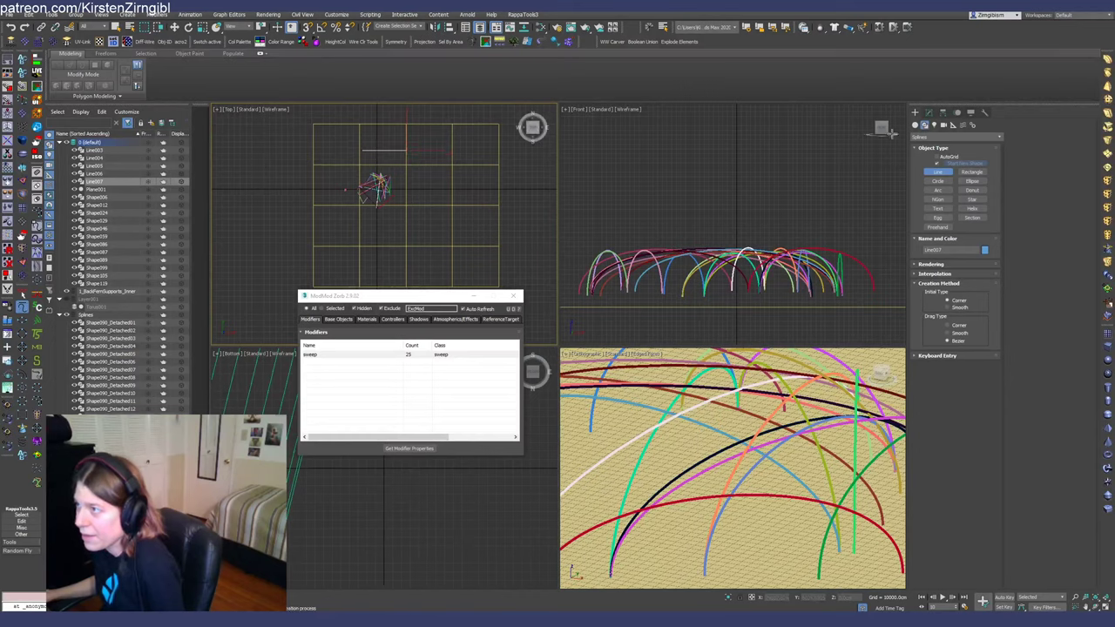
Step: Raise the new line above the arches in the front view and scale it up slightly
left_click(930, 113)
scroll(757, 211, "down", 3)
scroll(779, 211, "up", 1)
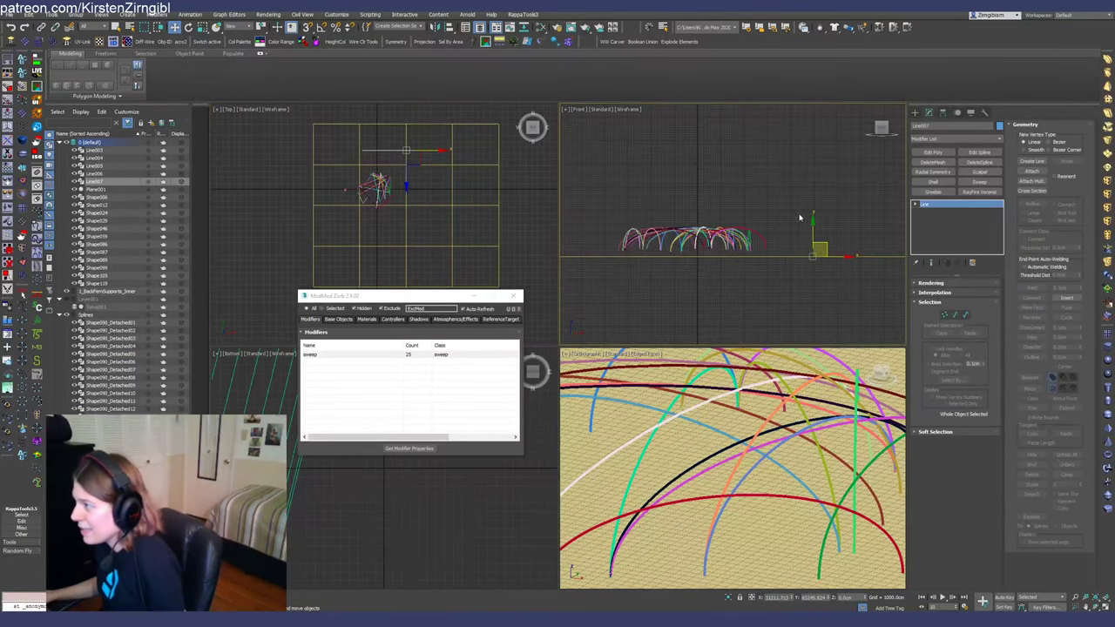
left_click_drag(812, 231, 814, 184)
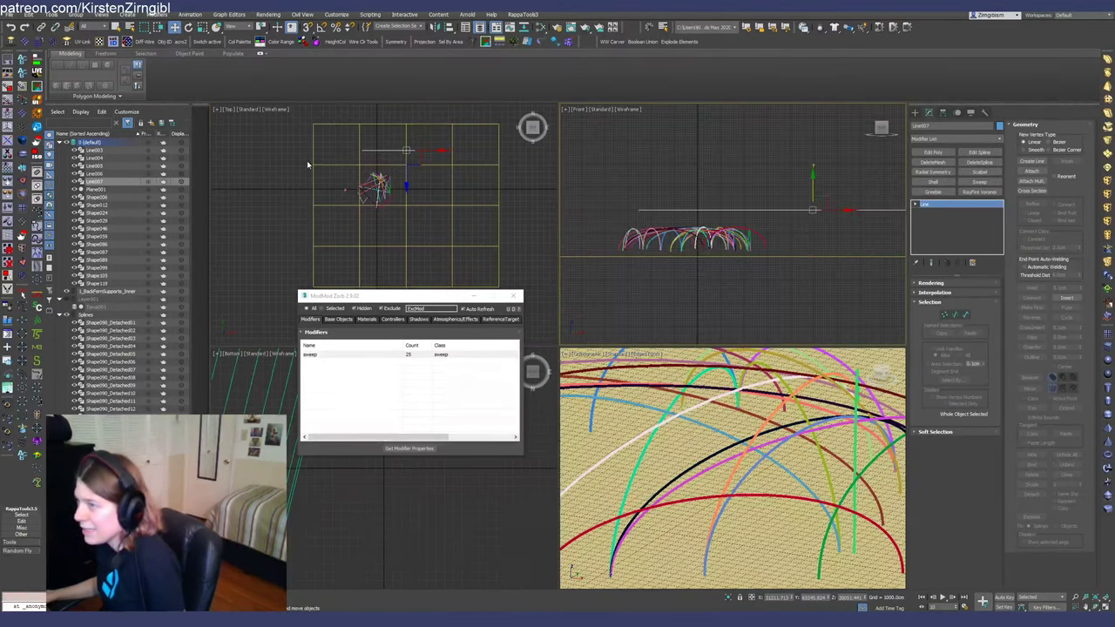
middle_click_drag(366, 164, 375, 185)
scroll(383, 184, "up", 3)
key("r")
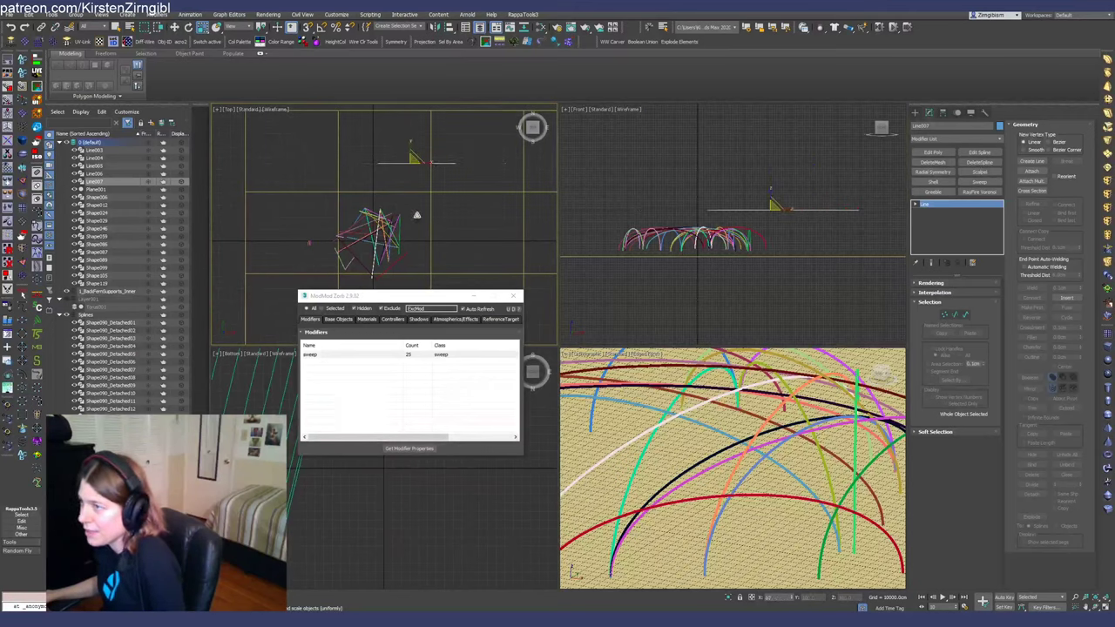
left_click_drag(414, 196, 415, 197)
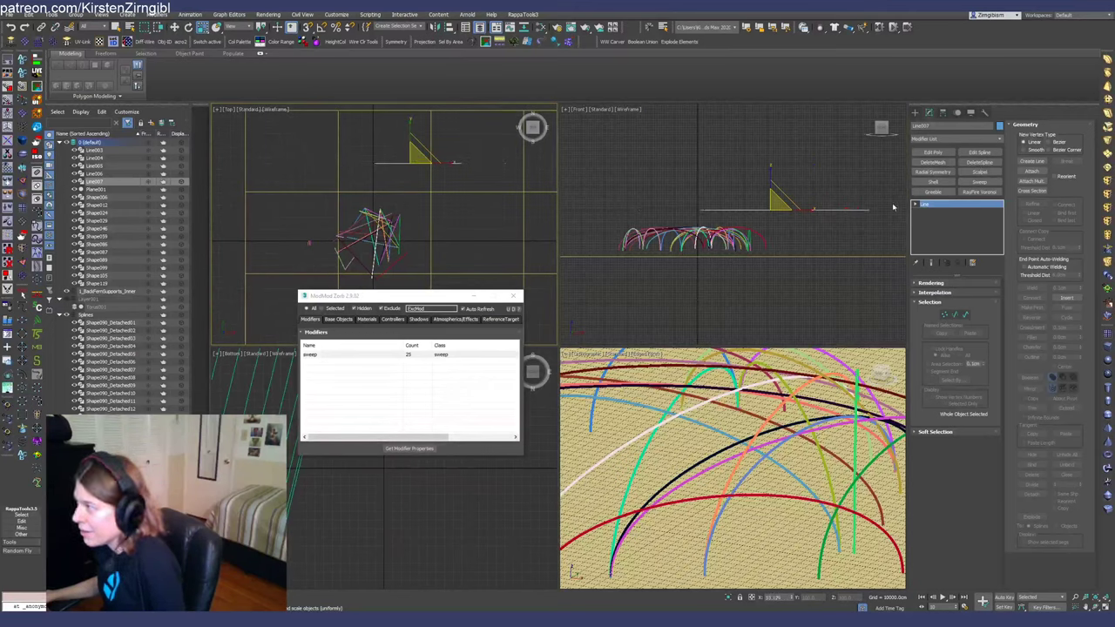
Step: Add an Edit Spline modifier to the line and convert its fourth vertex to Bezier
left_click(979, 152)
left_click(941, 212)
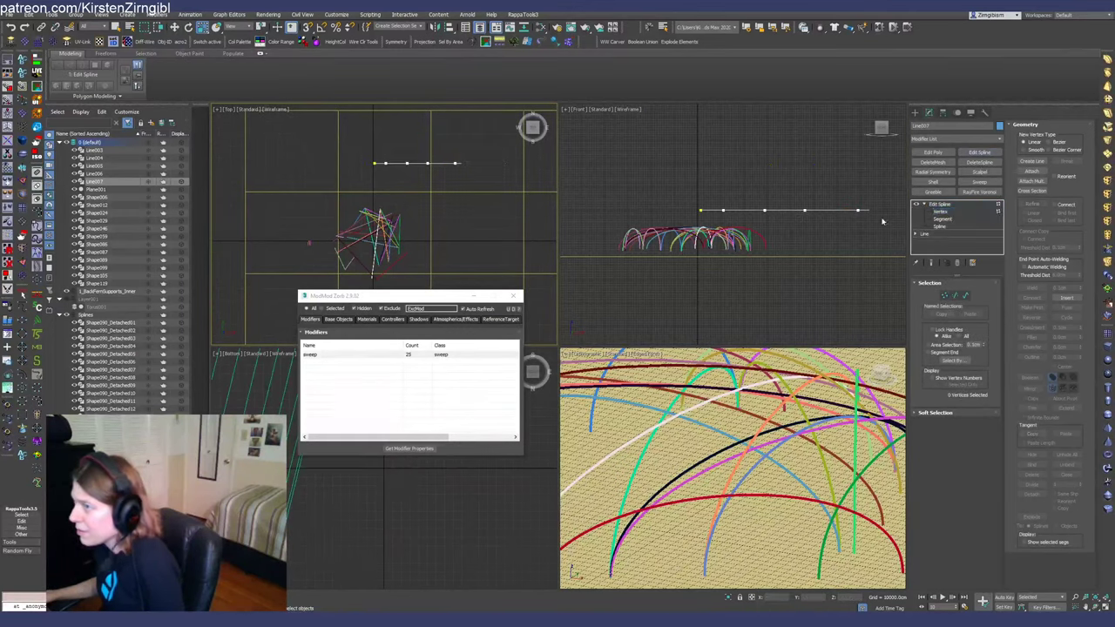
left_click_drag(410, 180, 441, 177)
right_click(426, 162)
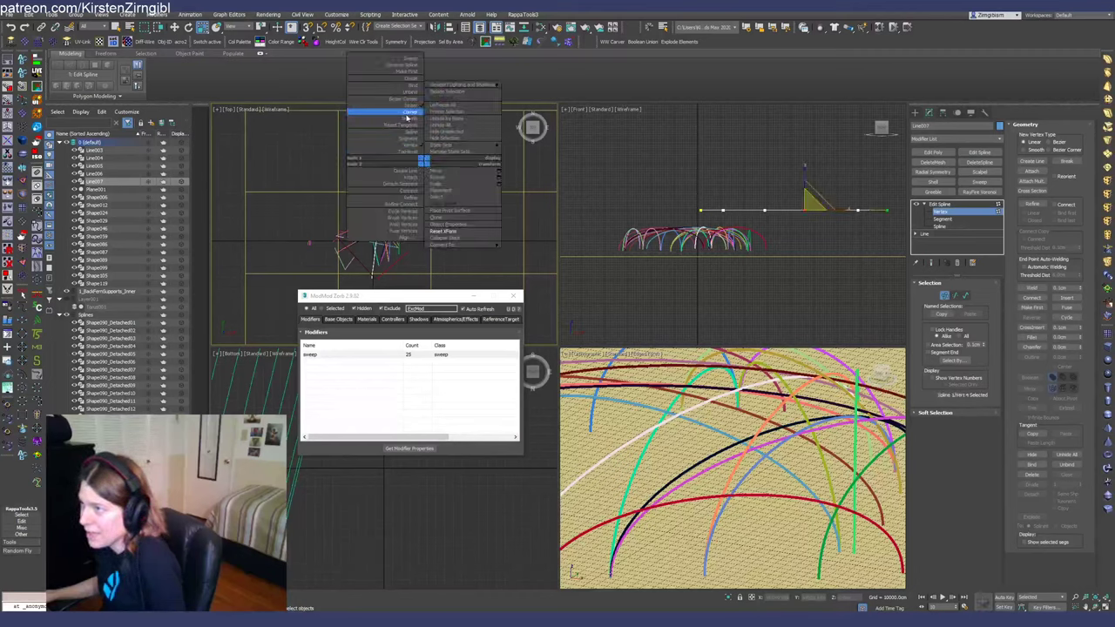
left_click(408, 106)
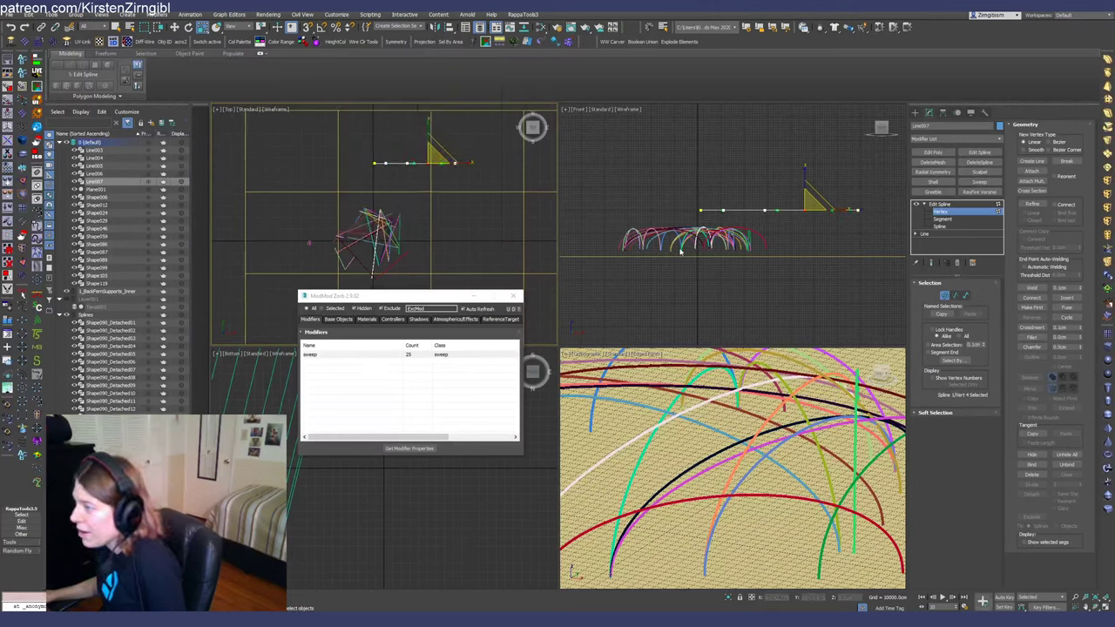
scroll(745, 217, "up", 2)
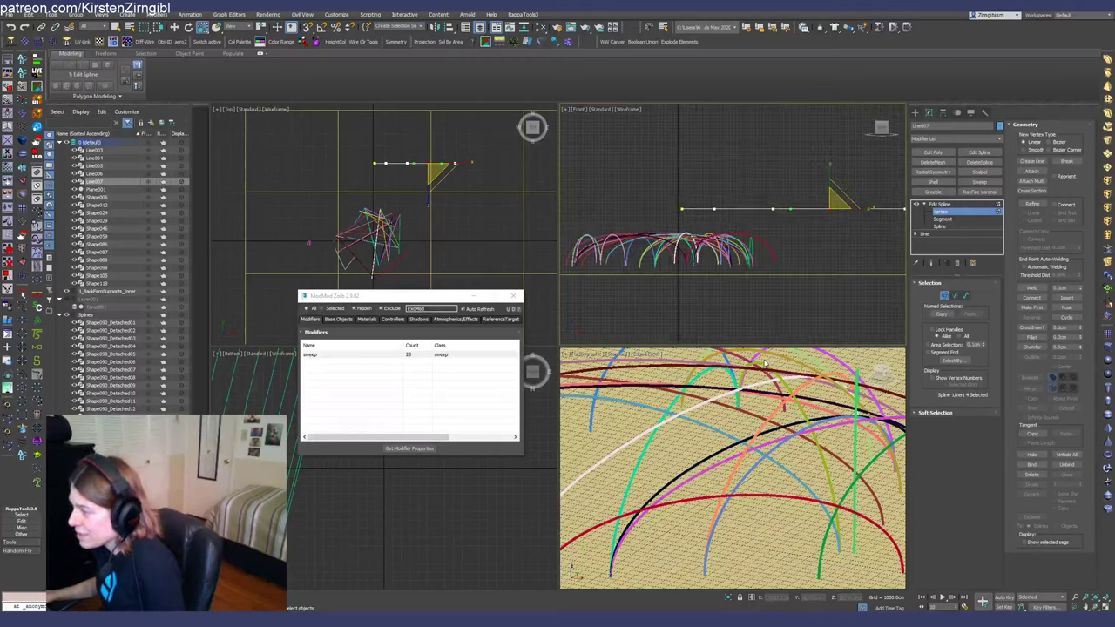
left_click(842, 304)
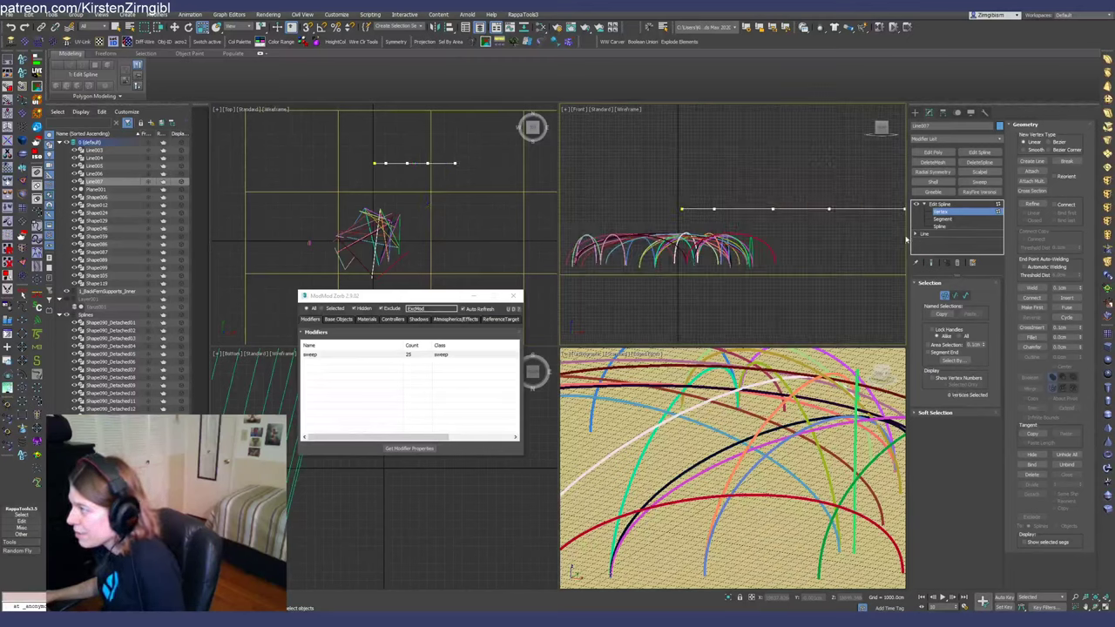
Step: Apply a shared Vu_SweepScale modifier to all the swept arches and assign the straight line as its scale curve
key("1")
left_click_drag(571, 229, 722, 262)
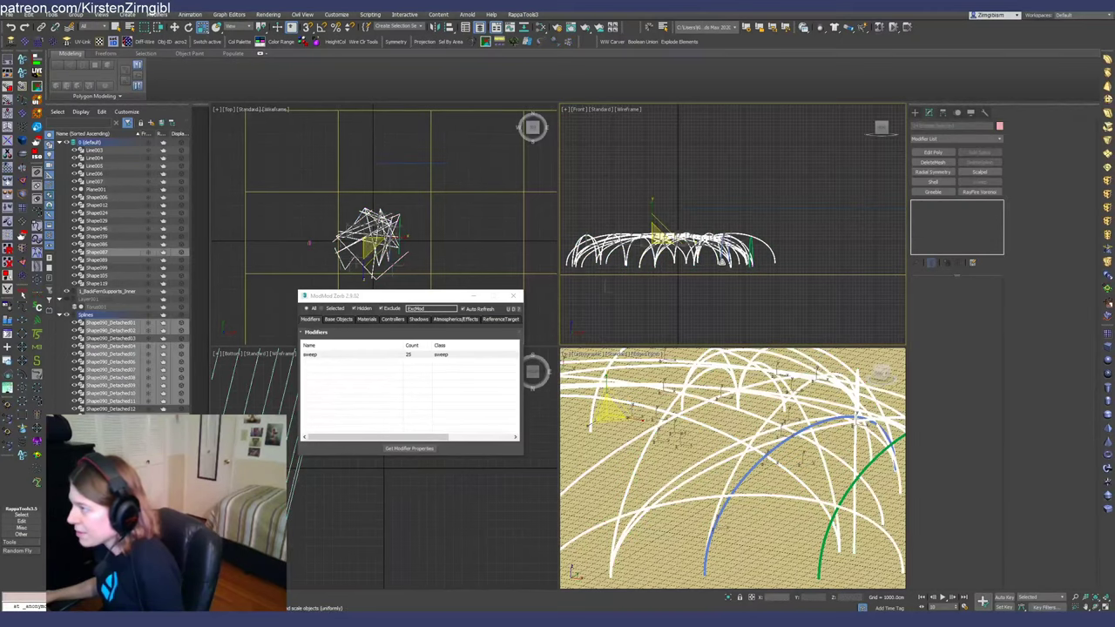
left_click(817, 240)
left_click(773, 240)
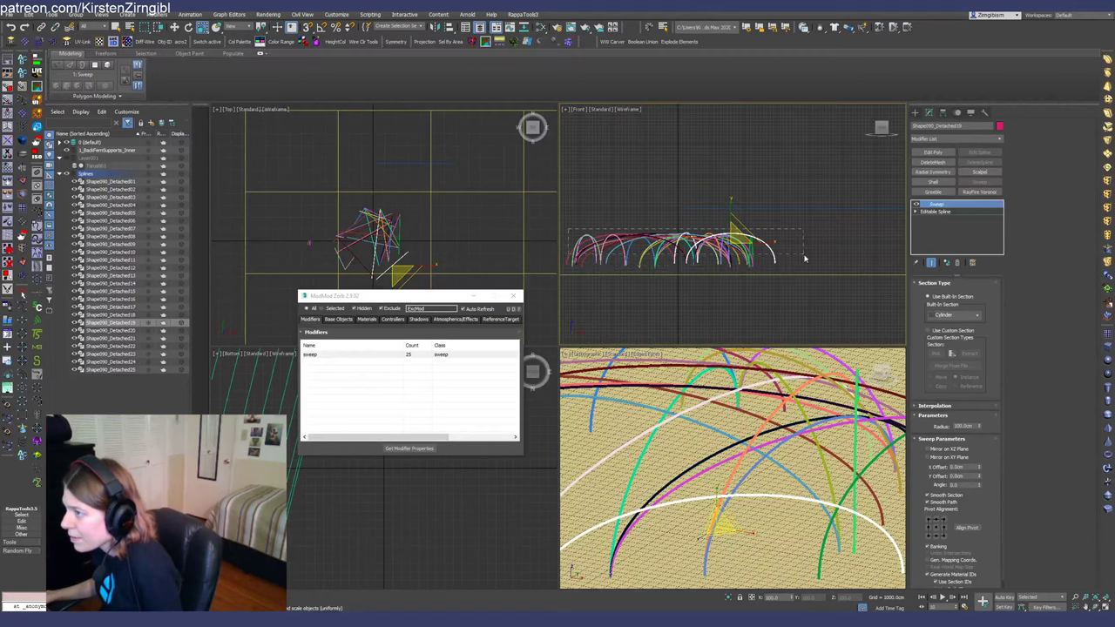
key("ctrl+a")
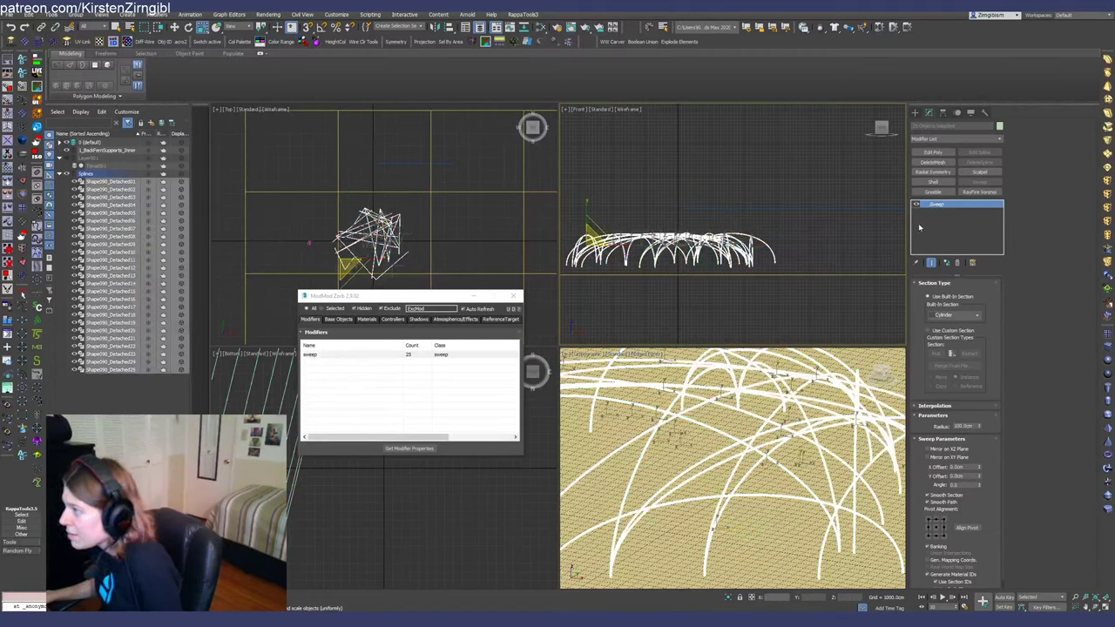
left_click(956, 137)
scroll(950, 392, "down", 10)
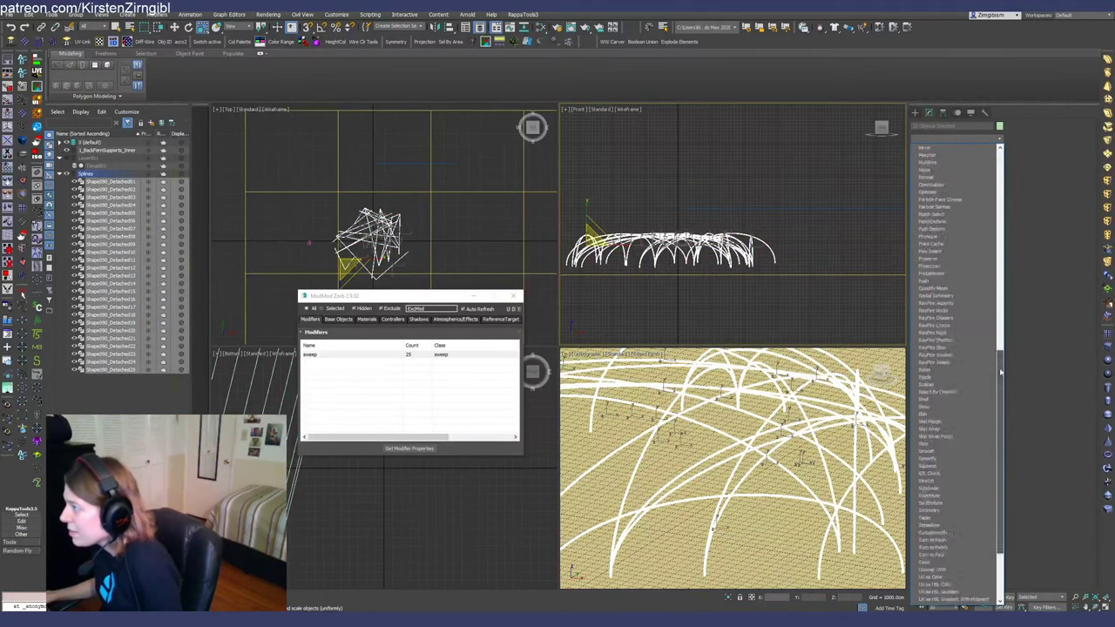
left_click(930, 571)
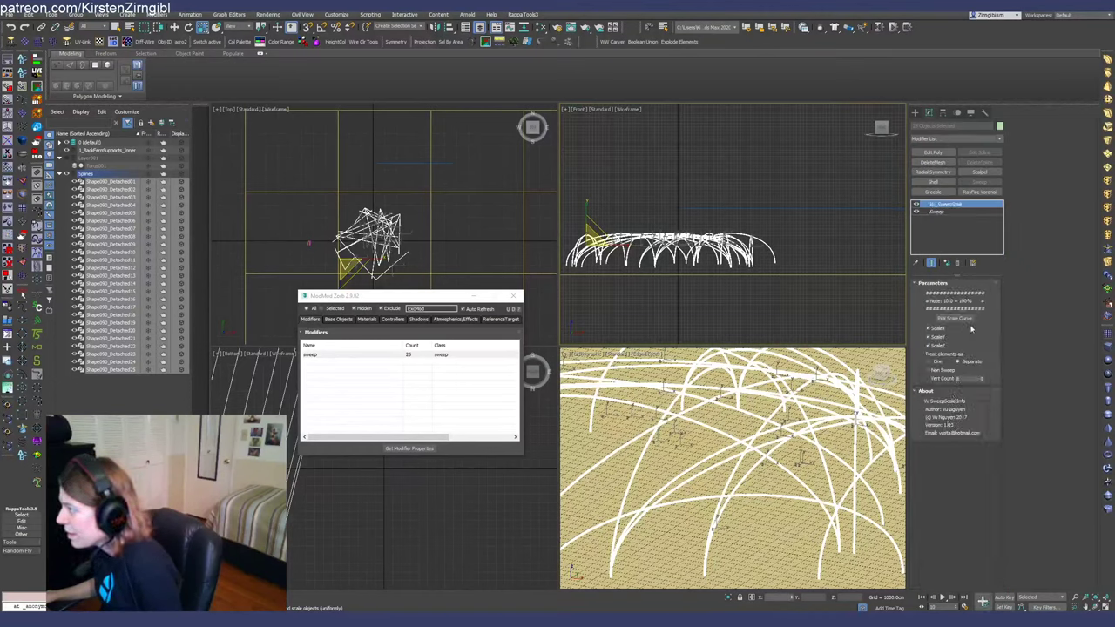
left_click(964, 319)
left_click(762, 209)
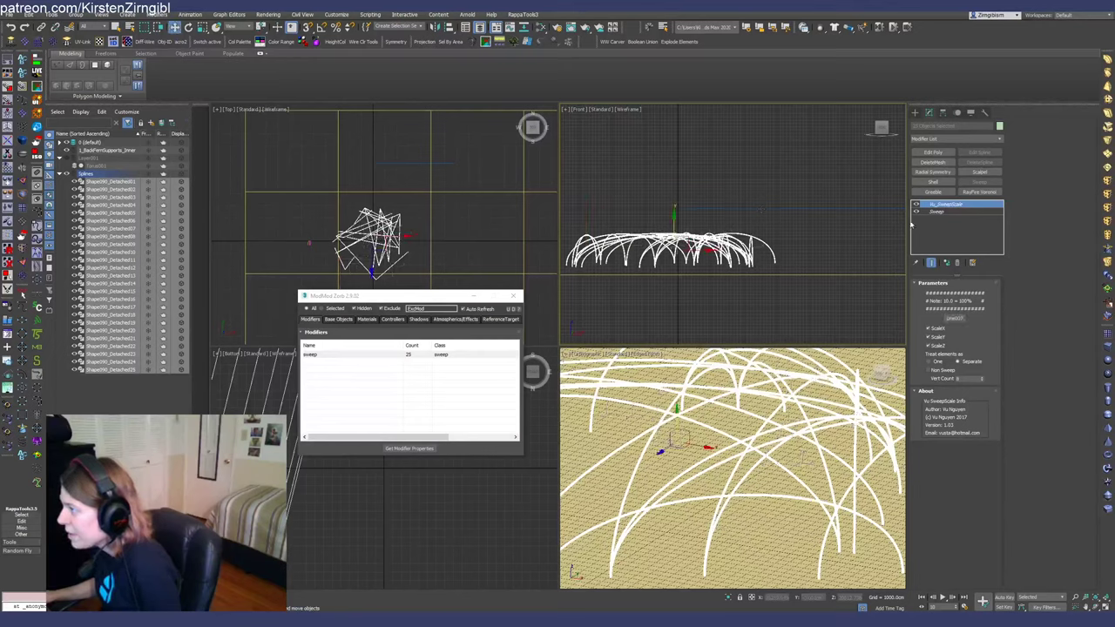
Step: Raise the fourth vertex of the scale-curve line in the front view to form a smooth hump, then leave vertex editing
left_click_drag(787, 186, 813, 221)
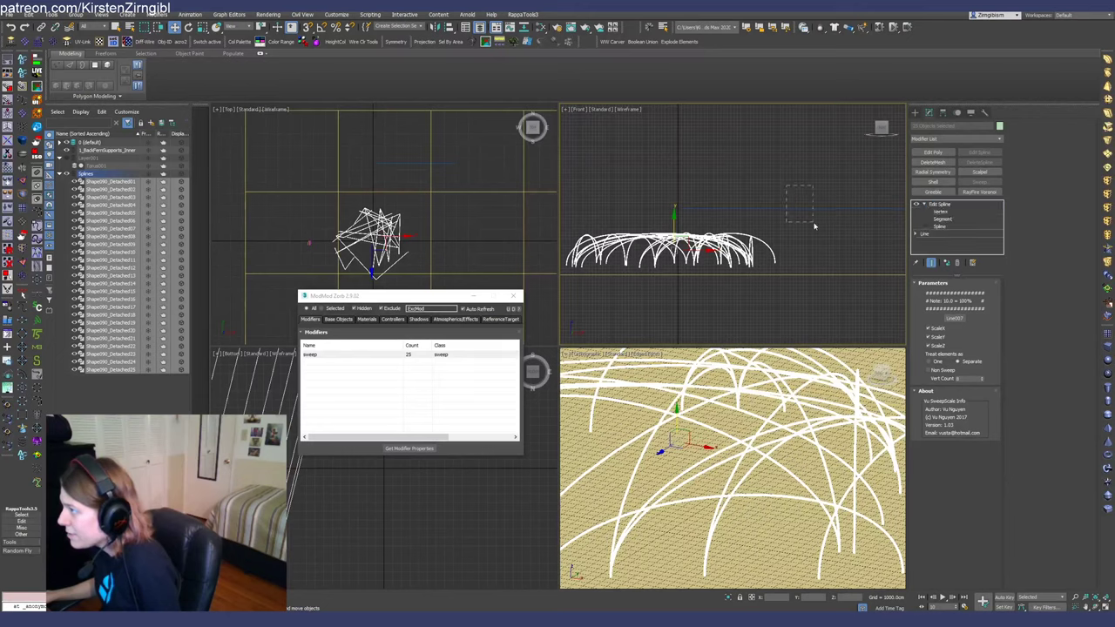
left_click(938, 214)
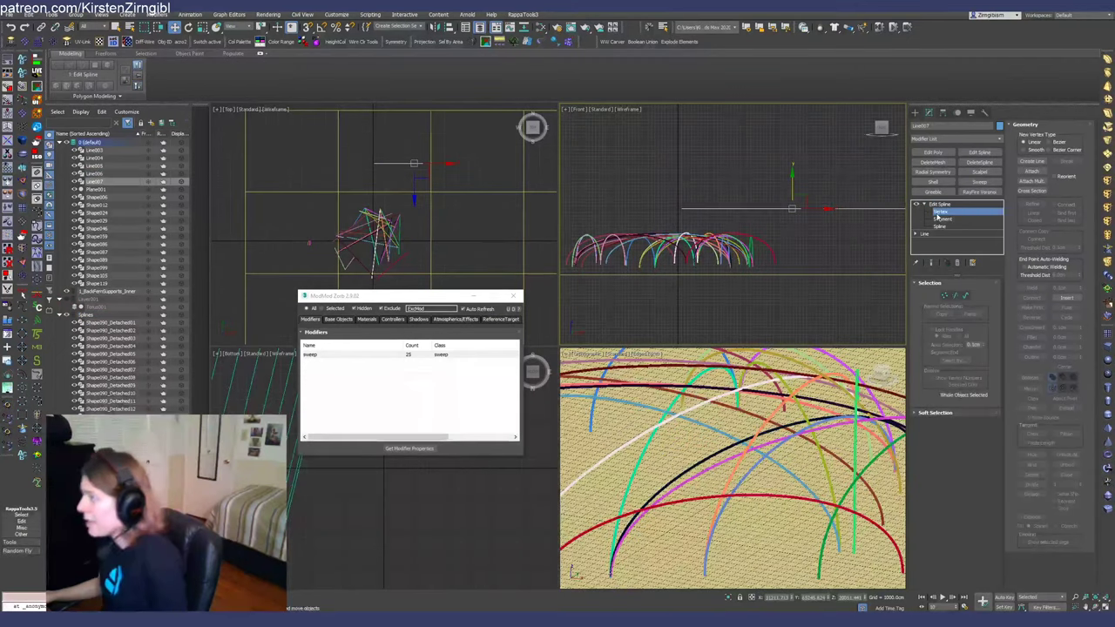
middle_click_drag(830, 185, 686, 225)
left_click_drag(686, 223, 718, 252)
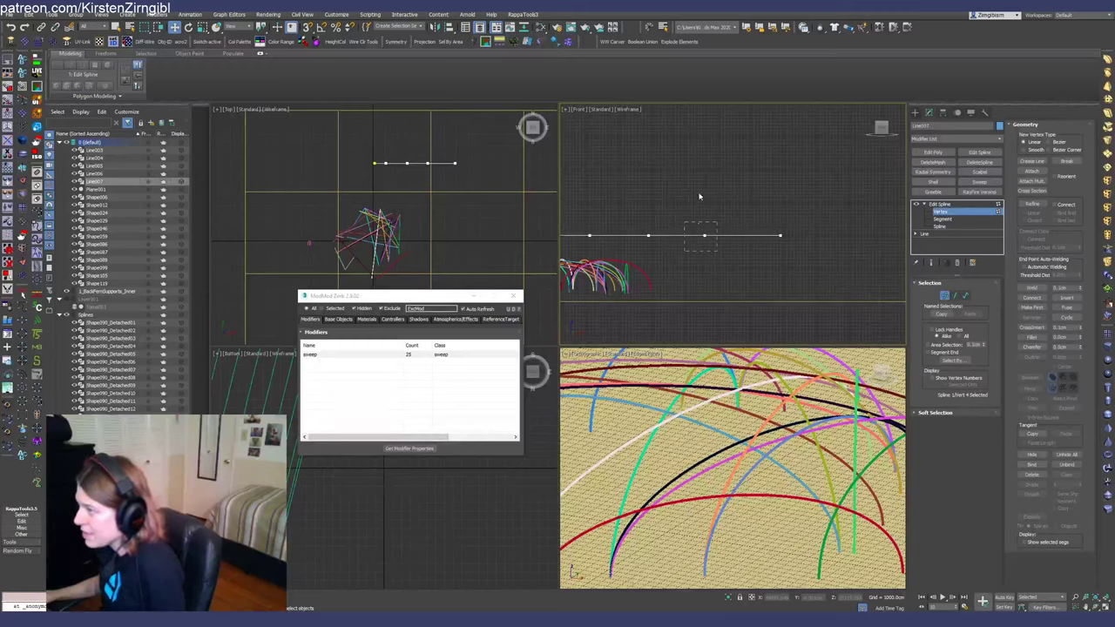
key("w")
middle_click_drag(688, 218, 765, 234)
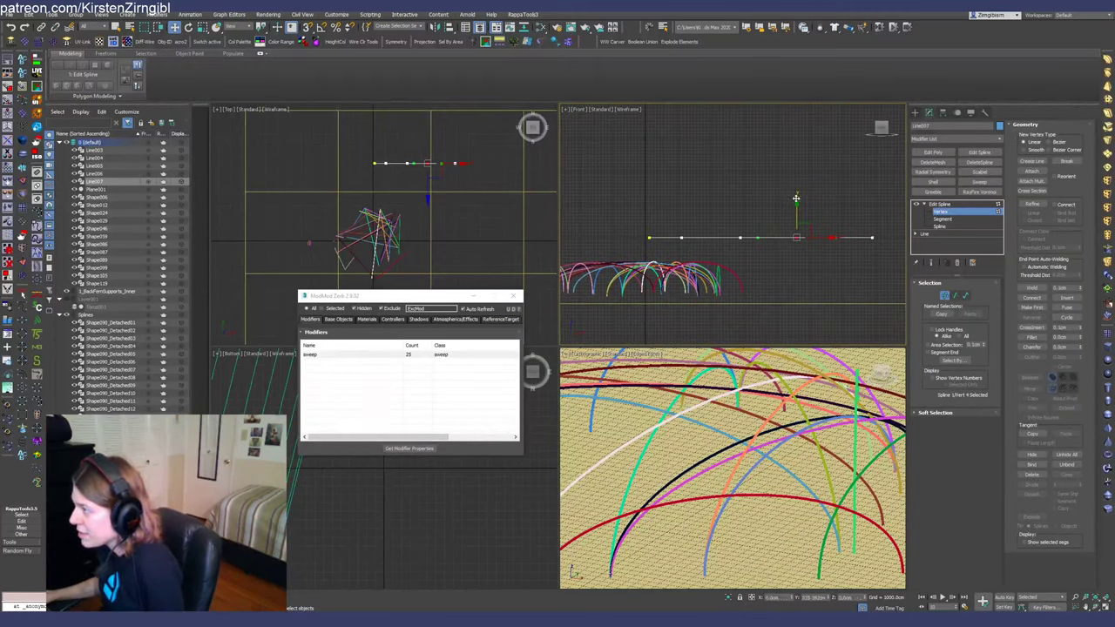
left_click_drag(798, 227, 794, 249)
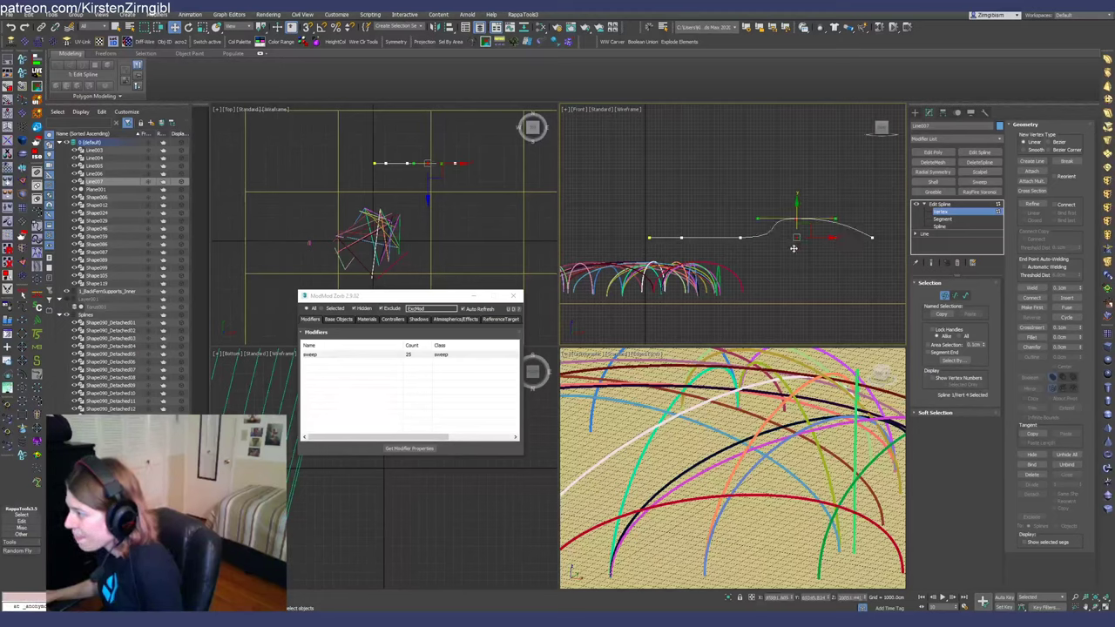
key("ctrl+z")
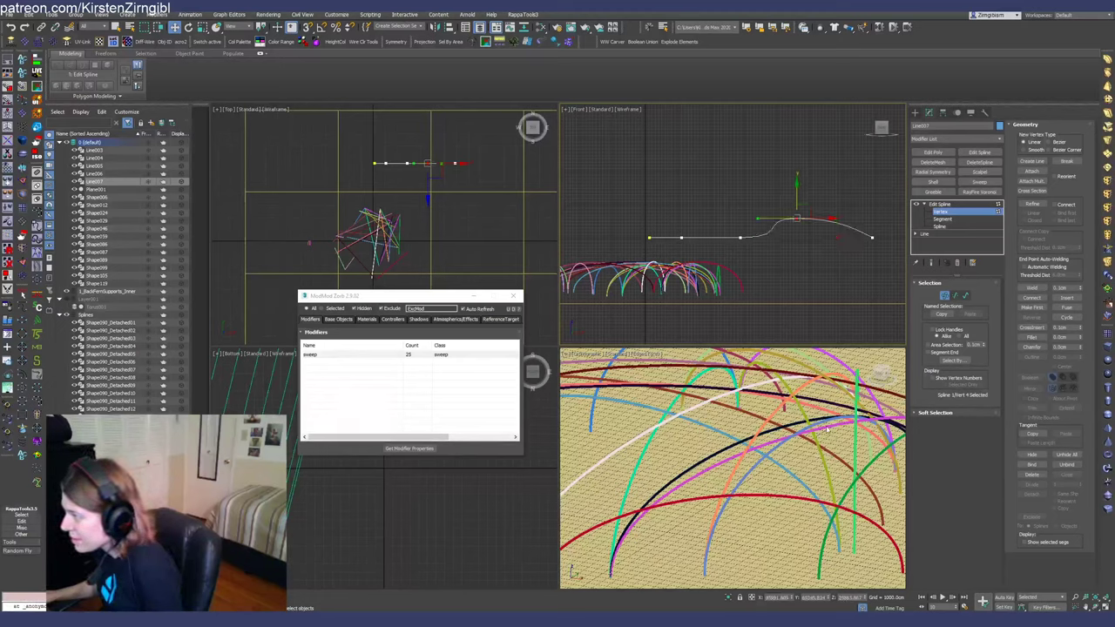
middle_click_drag(819, 427, 722, 483, "alt")
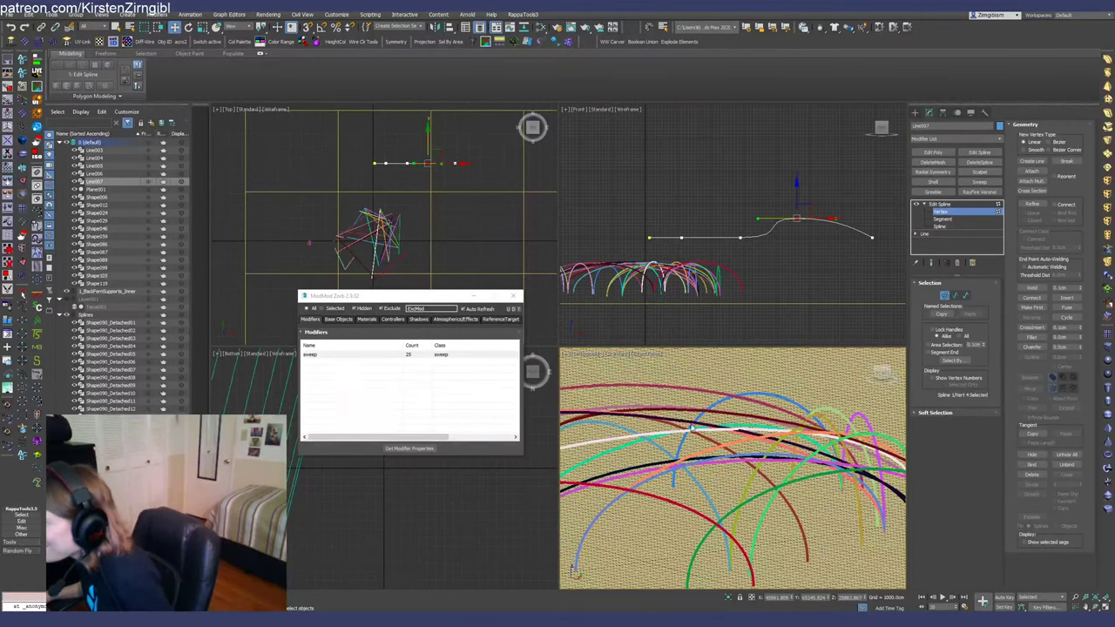
left_click(930, 212)
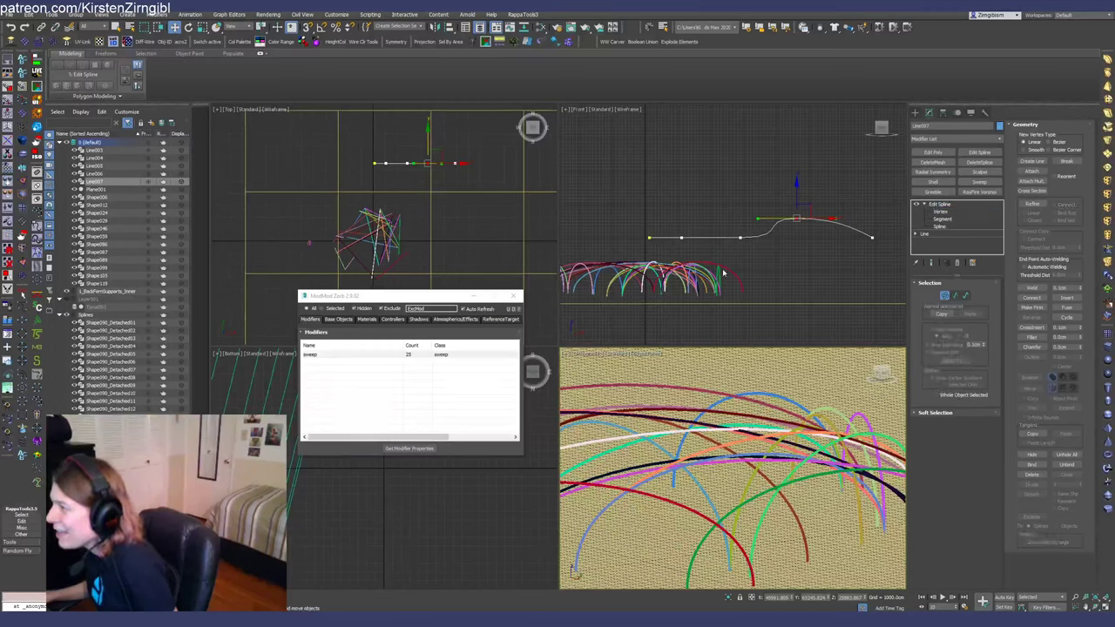
Step: Try scaling all the swept arches with Vu_SweepScale using the humped line as the scale curve, and inspect the resulting shape
middle_click_drag(578, 241, 677, 242)
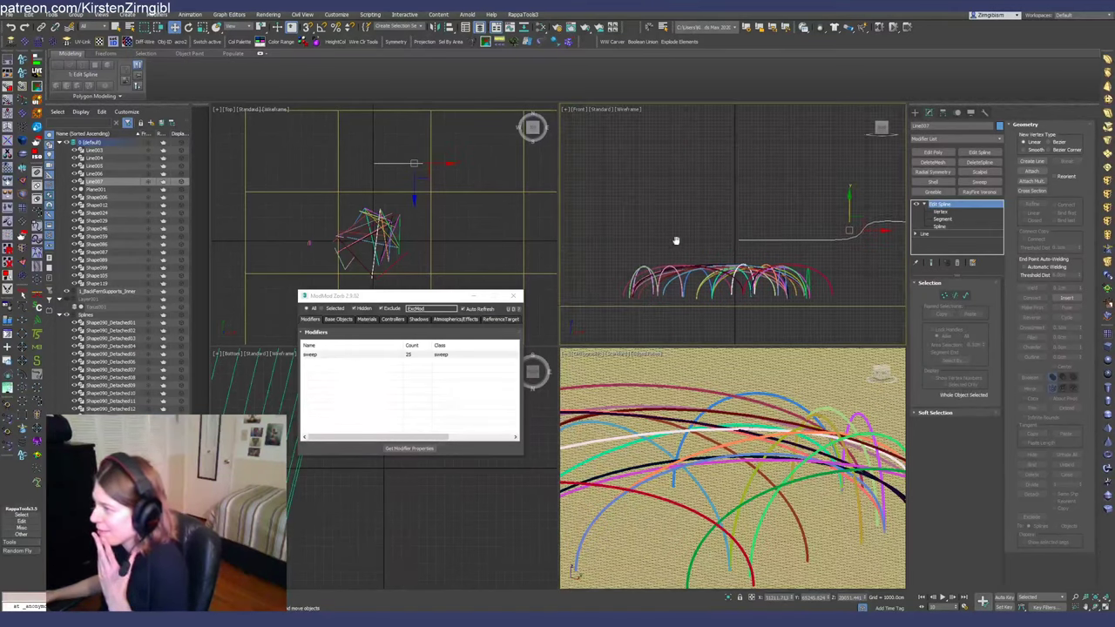
left_click_drag(873, 284, 873, 284)
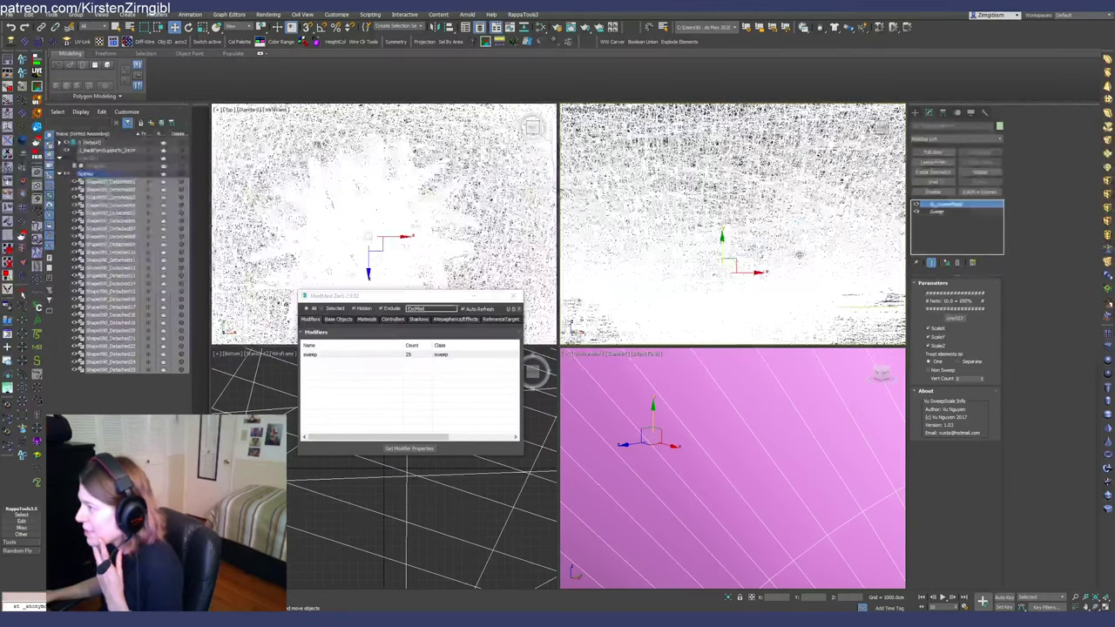
middle_click_drag(800, 225, 749, 242)
scroll(748, 241, "down", 5)
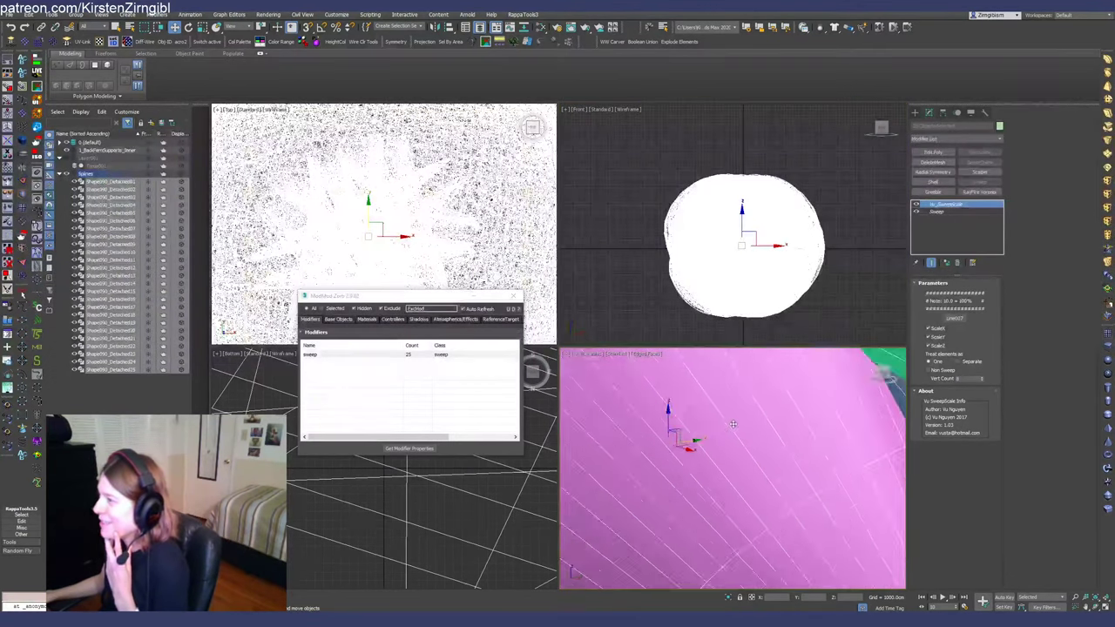
scroll(733, 423, "up", 3)
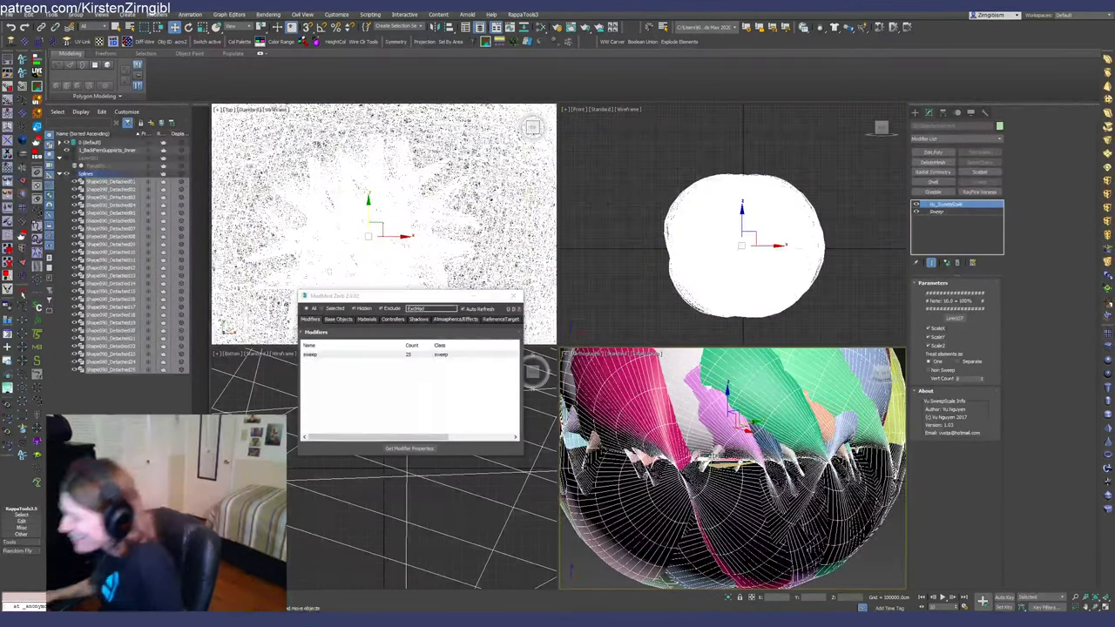
middle_click_drag(715, 454, 593, 440, "alt")
scroll(792, 440, "down", 5)
scroll(772, 433, "up", 3)
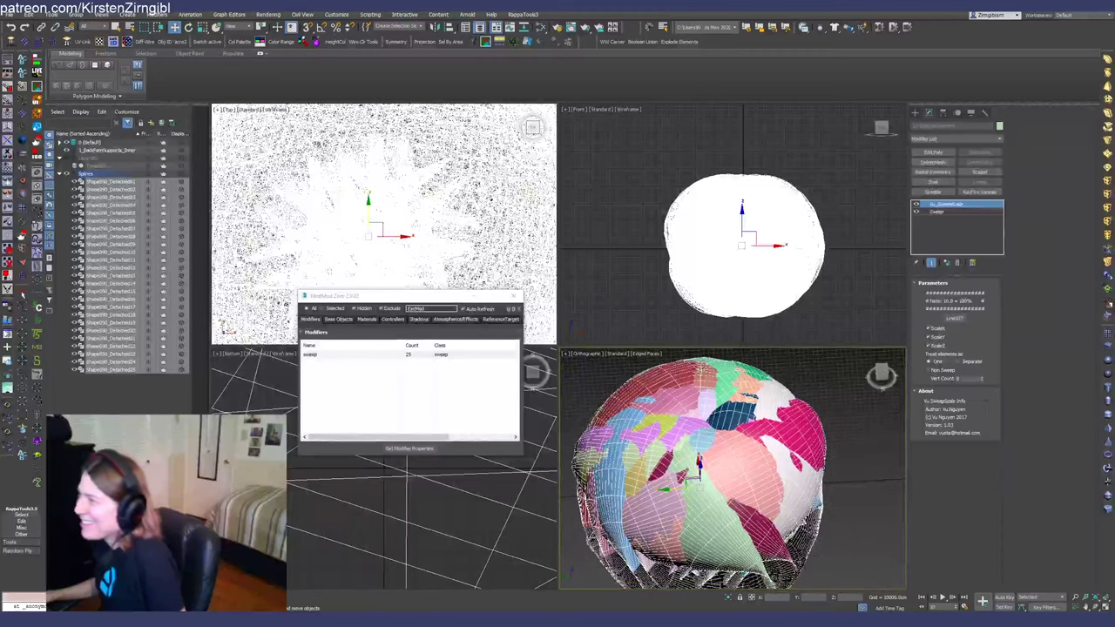
Step: Render the orthographic view of the scaled arches and close the rendered image
left_click(584, 27)
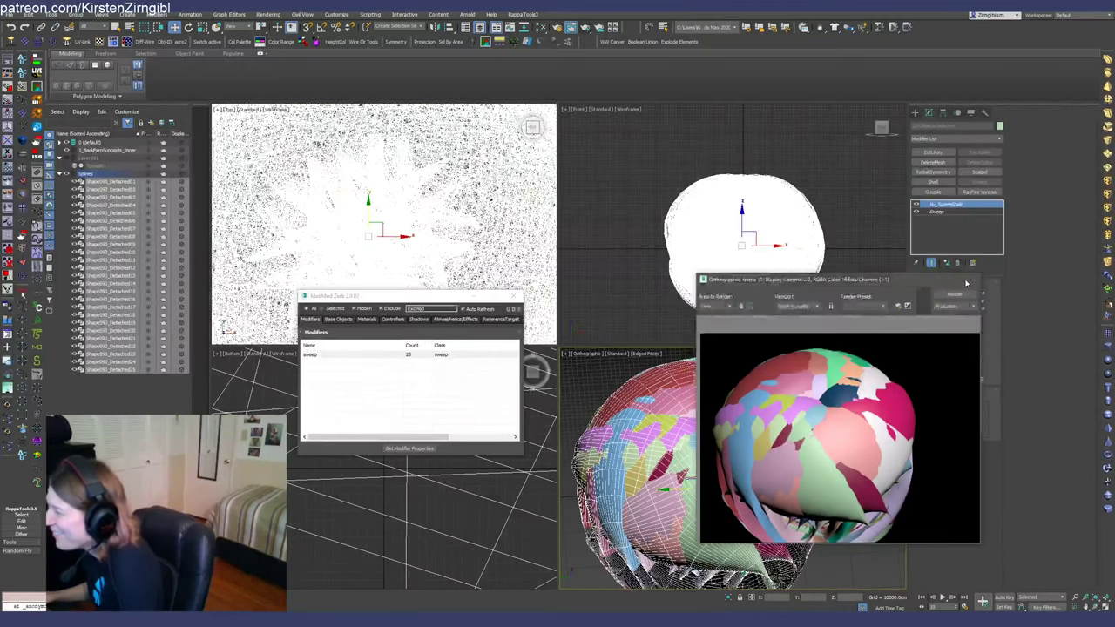
left_click(967, 280)
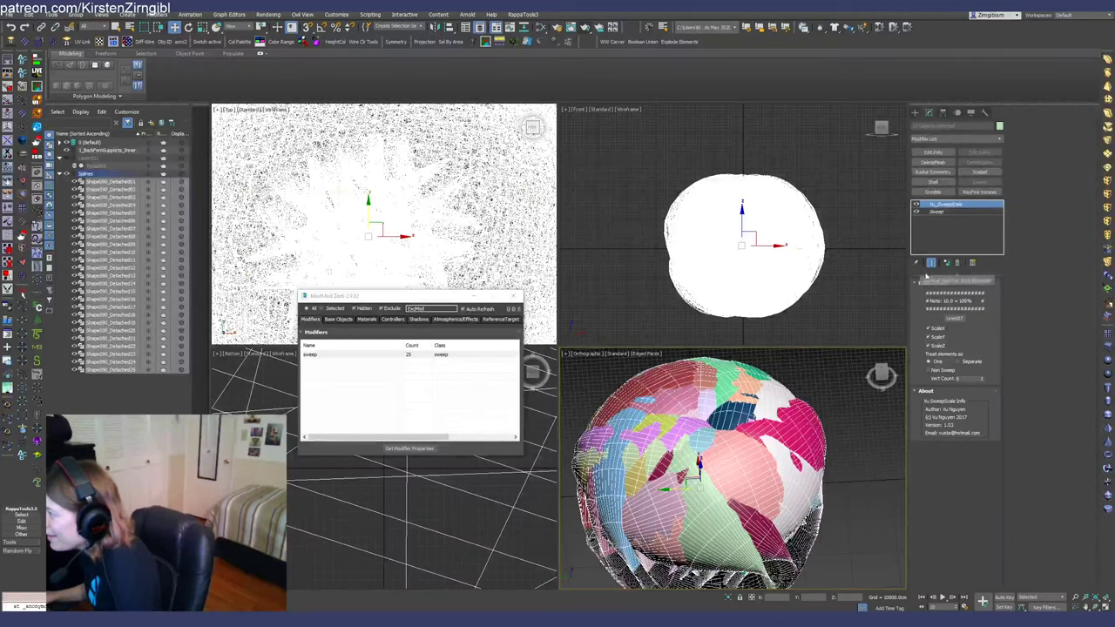
Step: Remove the Vu_SweepScale modifier from all the swept arches, leaving only their Sweep modifier
middle_click_drag(735, 399, 733, 414)
middle_click_drag(775, 261, 712, 260)
scroll(690, 244, "up", 3)
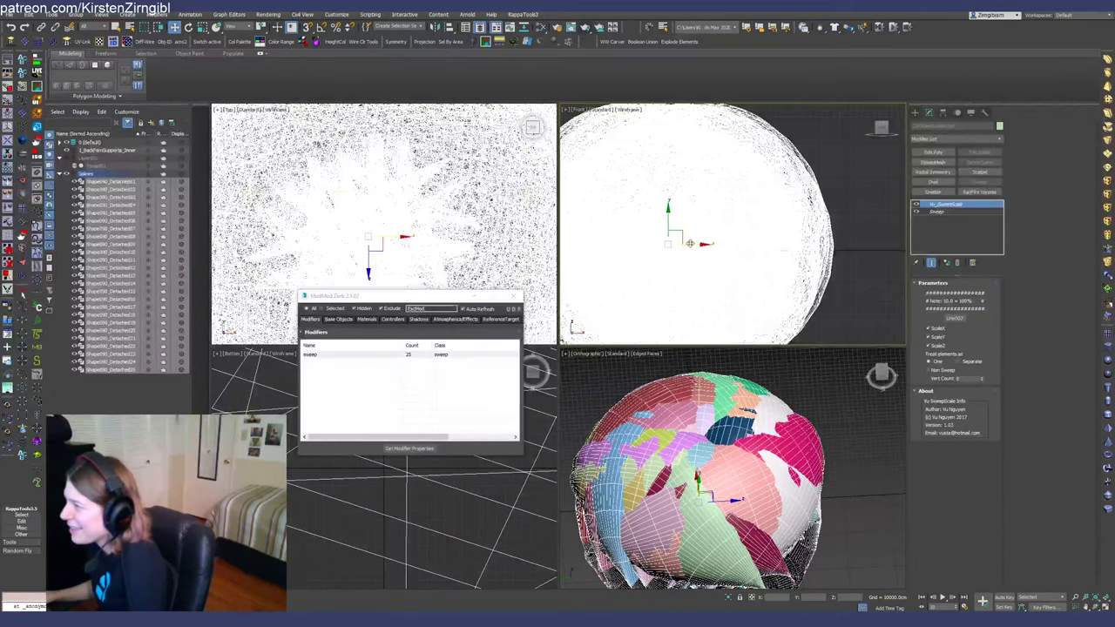
left_click(957, 262)
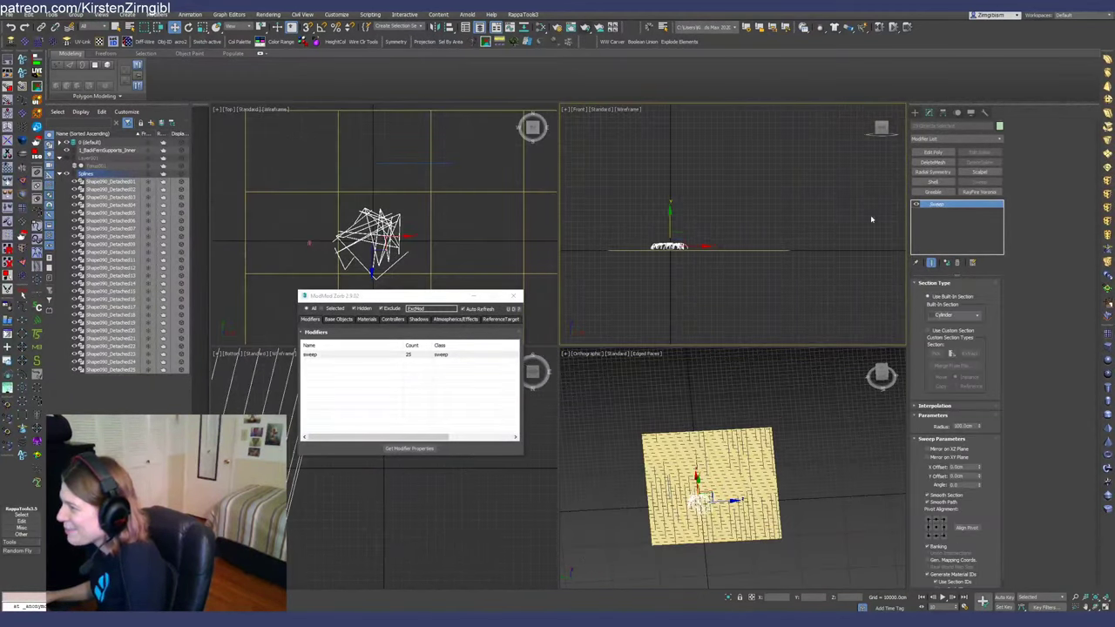
Step: Select the humped scale-curve line and move it down to just below the ground plane in the front view
scroll(691, 240, "up", 4)
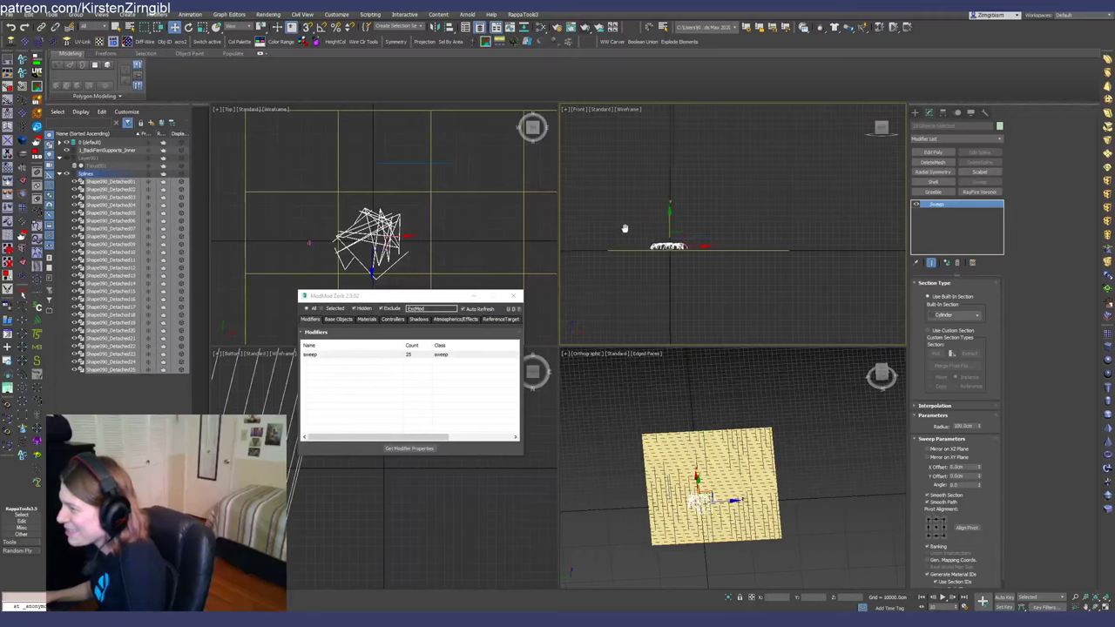
left_click(760, 252)
left_click_drag(716, 224, 719, 276)
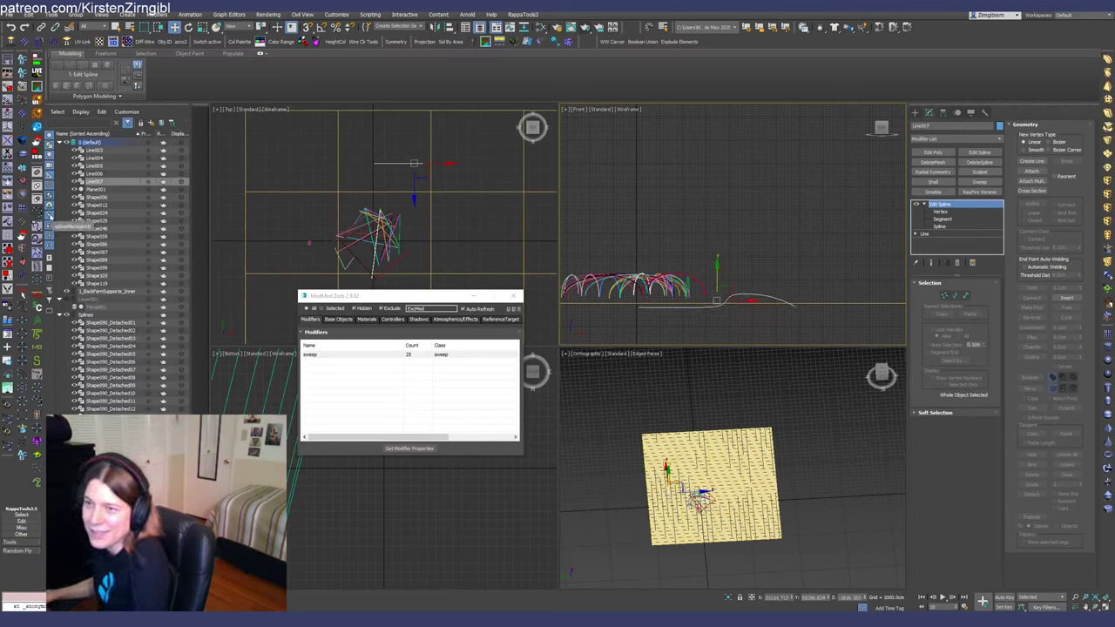
scroll(680, 301, "up", 3)
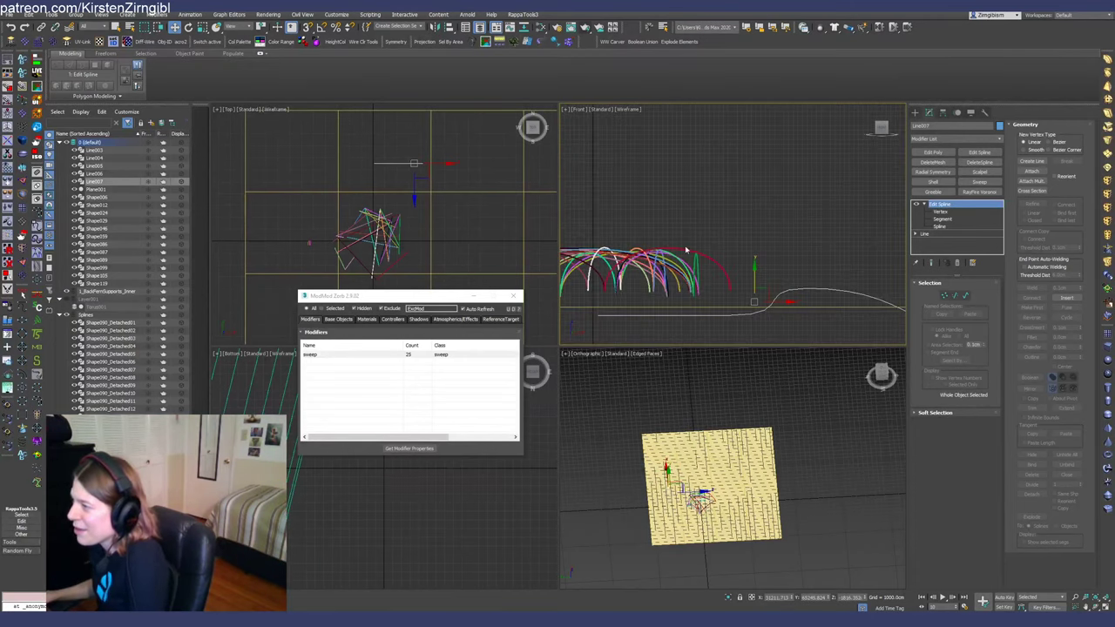
scroll(687, 250, "up", 2)
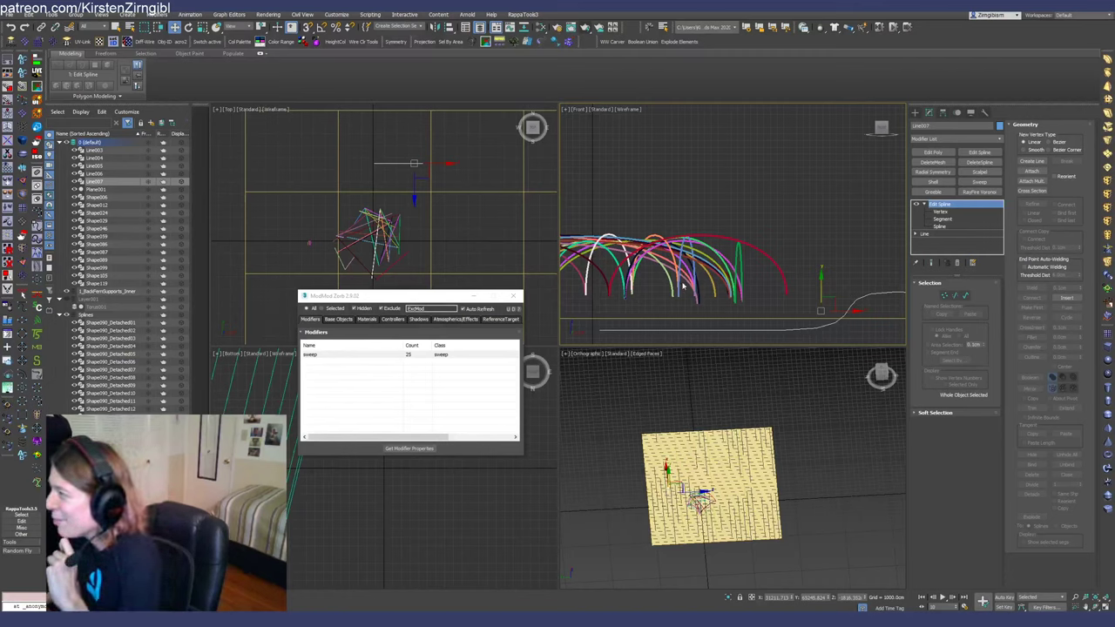
middle_click_drag(646, 249, 687, 241)
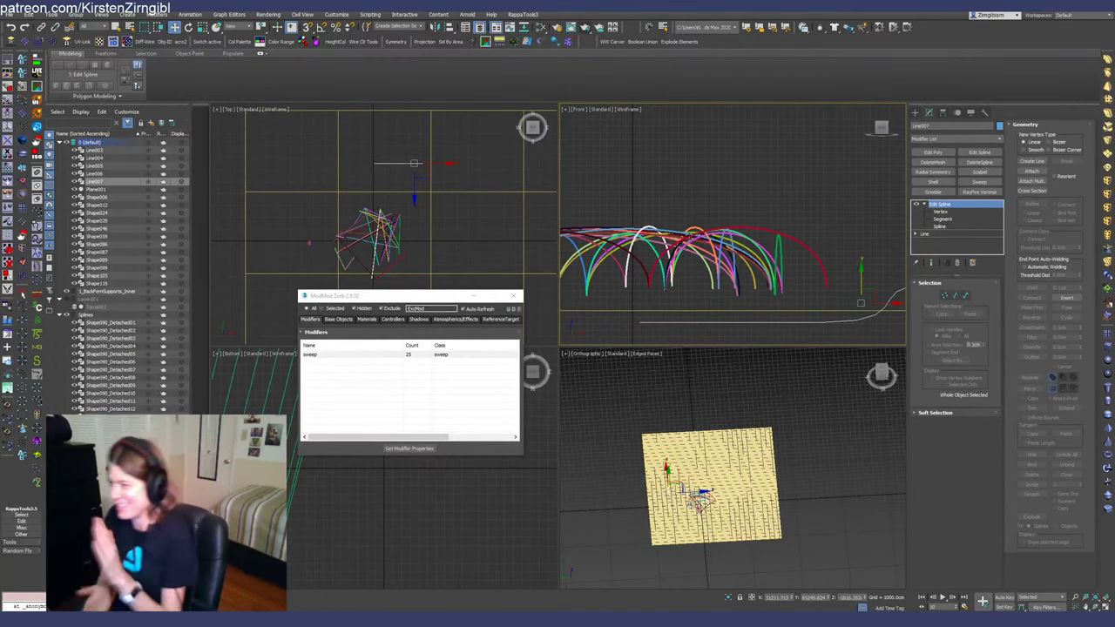
middle_click_drag(700, 206, 722, 218)
scroll(691, 300, "up", 6)
scroll(677, 322, "down", 4)
scroll(677, 319, "down", 3)
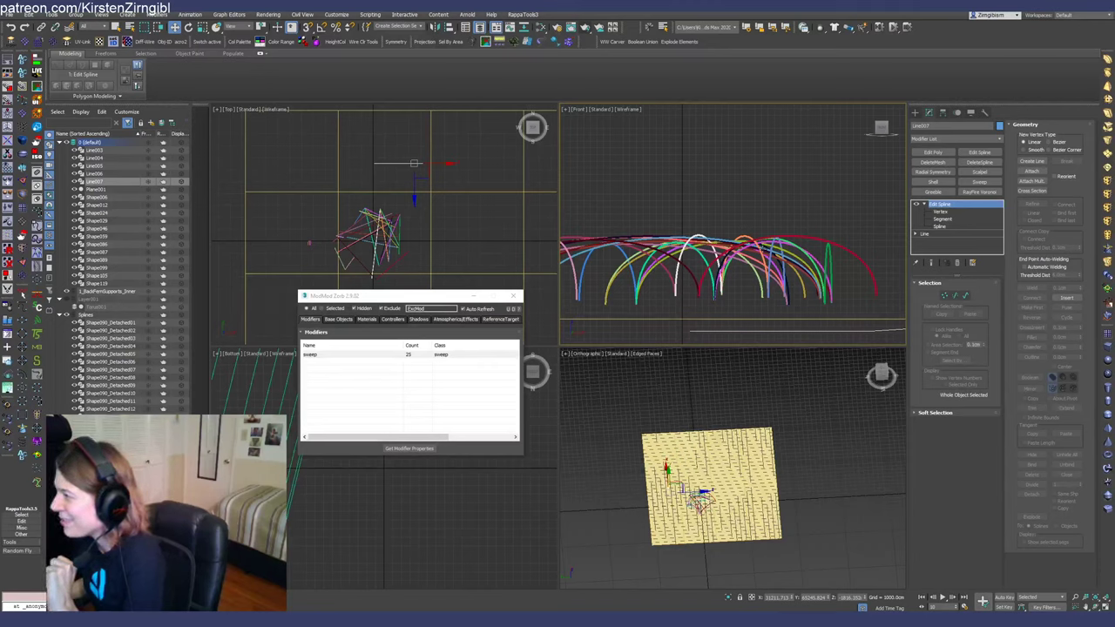
left_click(1000, 139)
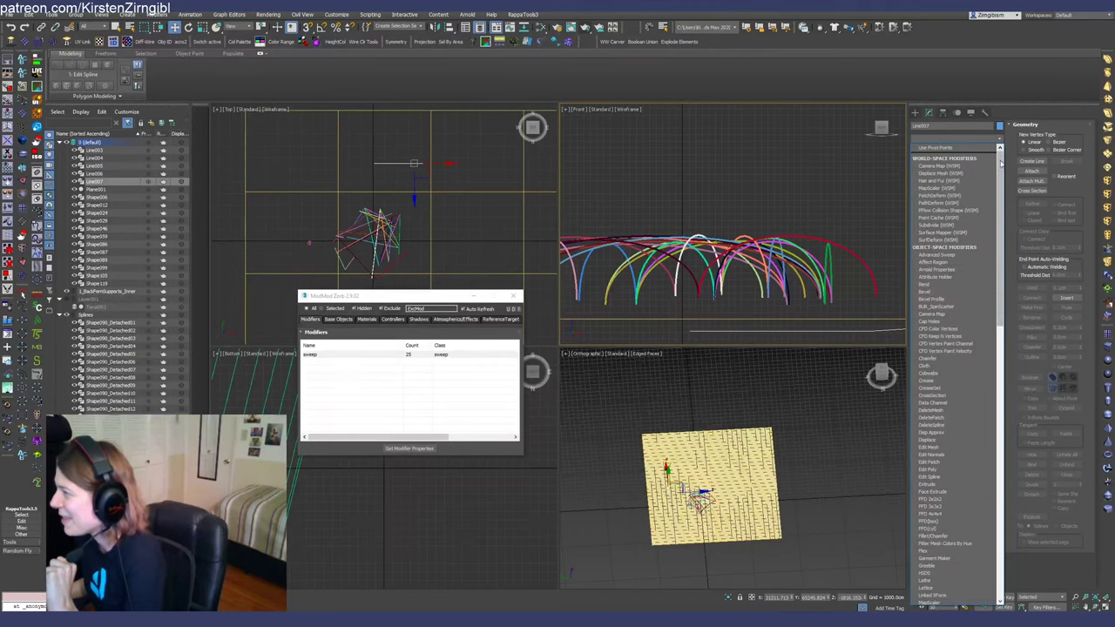
left_click(709, 320)
Step: Scale the humped line down uniformly and reposition it near ground level directly beneath the arches in the front view
middle_click_drag(708, 320, 625, 276)
scroll(624, 277, "down", 2)
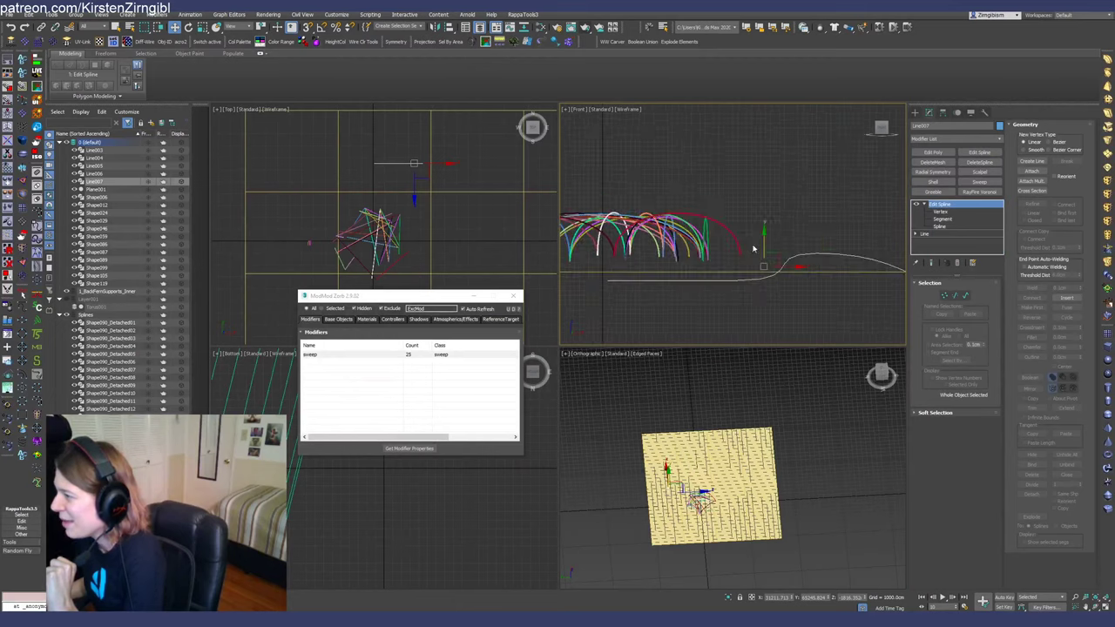
left_click_drag(763, 248, 765, 237)
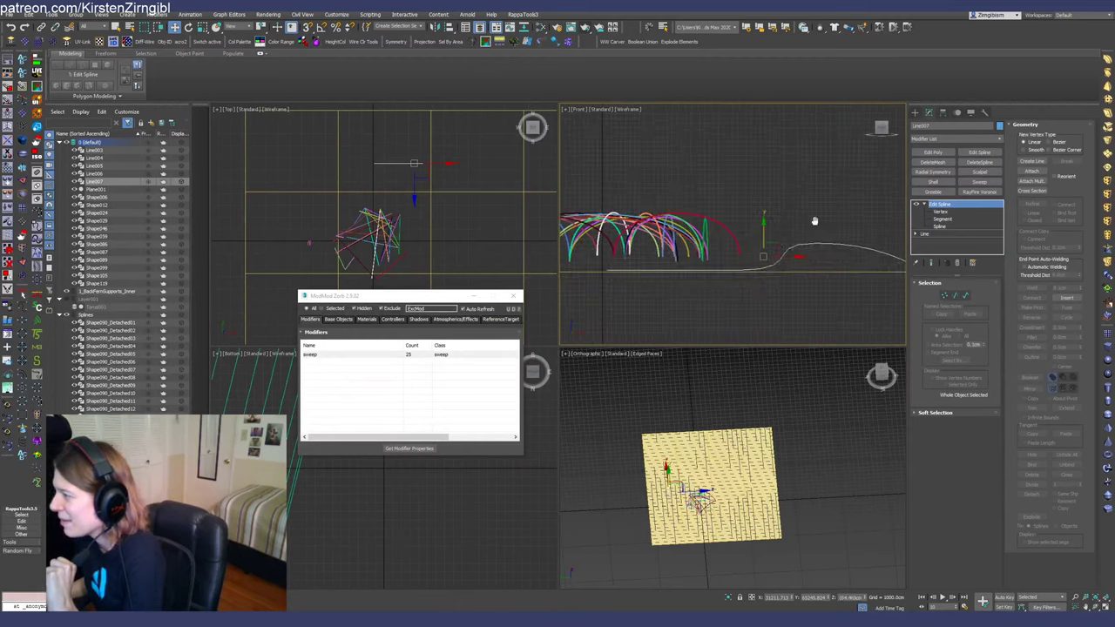
middle_click_drag(814, 222, 789, 224)
key("r")
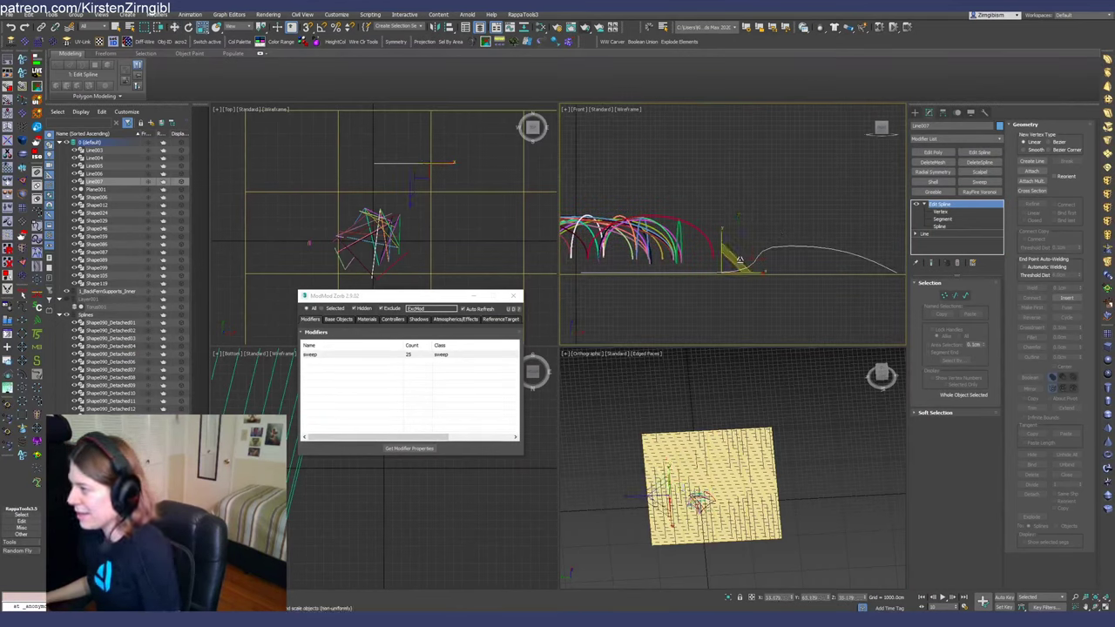
left_click_drag(731, 264, 699, 388)
key("w")
left_click_drag(732, 267, 617, 256)
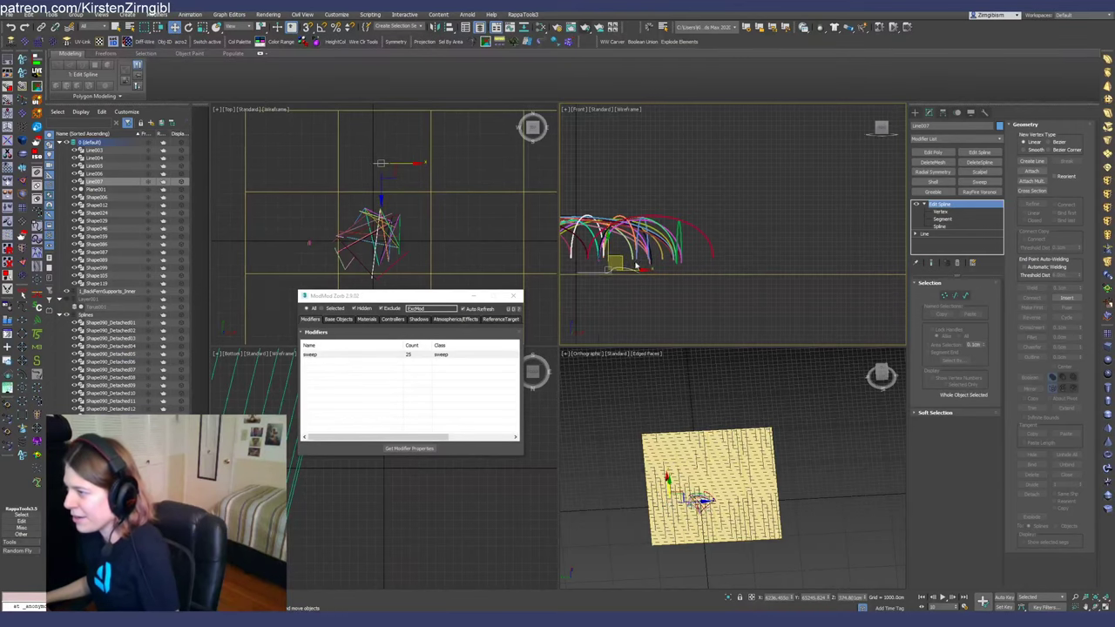
scroll(617, 256, "up", 5)
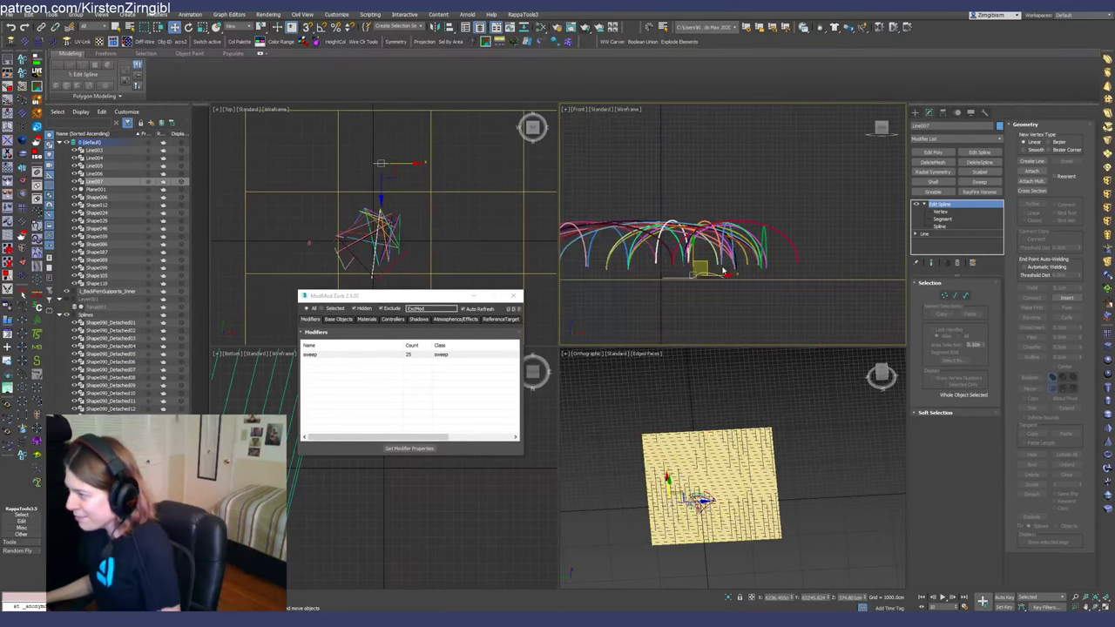
Step: Edit the line's vertices in the front view, shifting the third vertex to the right and raising the first vertex
left_click(943, 212)
left_click_drag(677, 251, 676, 258)
left_click(634, 291)
left_click_drag(650, 293, 634, 291)
middle_click_drag(685, 270, 765, 279)
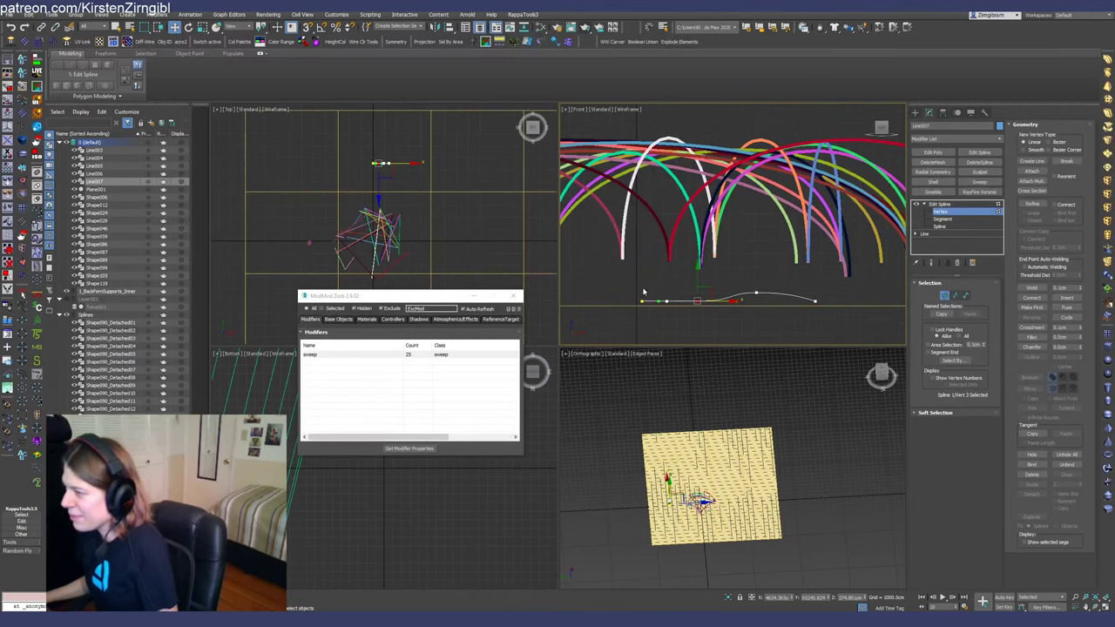
left_click(642, 301)
left_click_drag(639, 277, 770, 303)
left_click(667, 302)
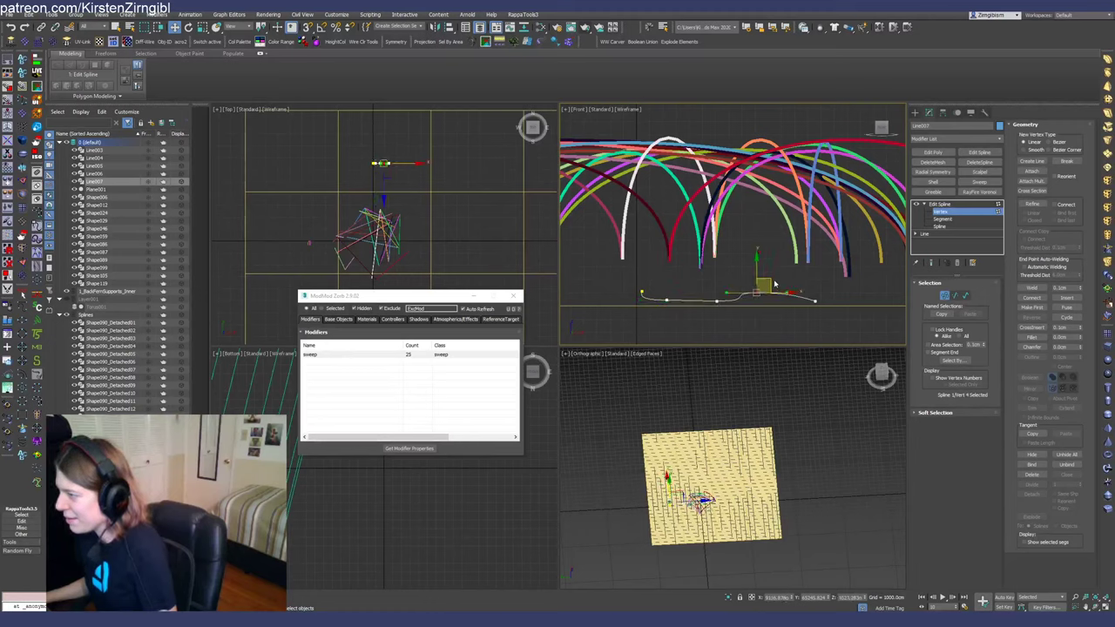
Step: Lower the scale curve's fourth vertex to flatten the hump and raise the last vertex
left_click(774, 284)
left_click(757, 293)
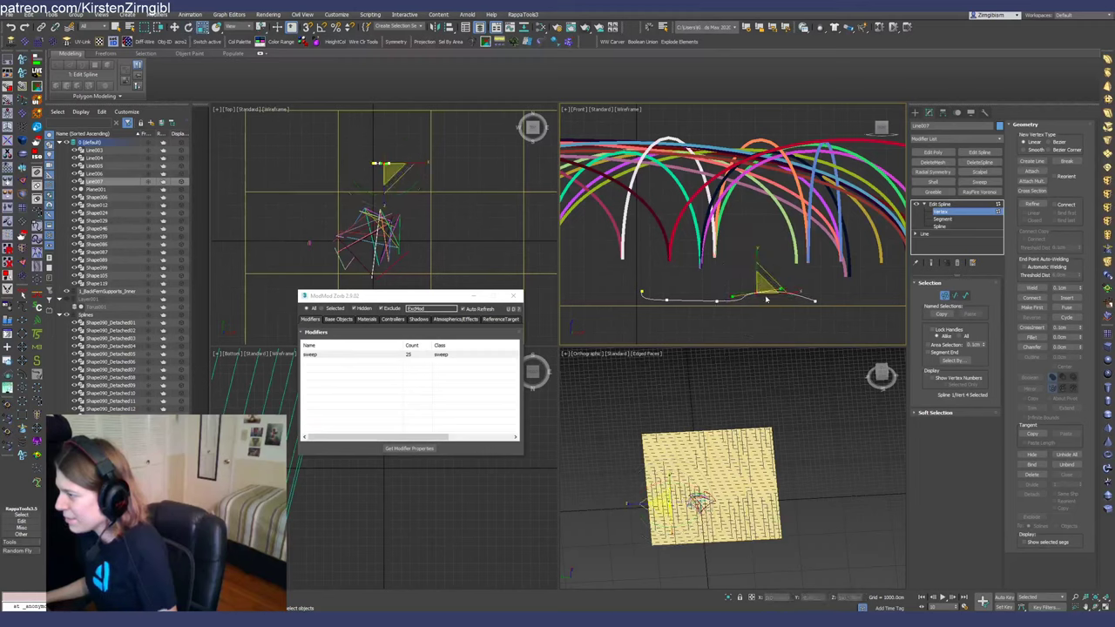
left_click(815, 300)
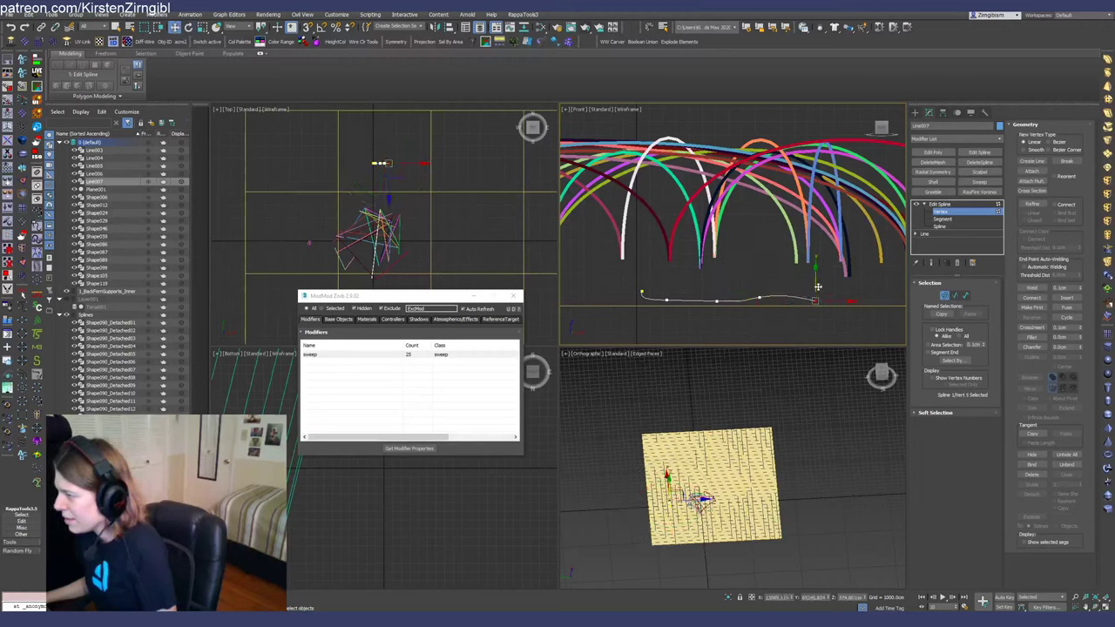
Step: Shift the three middle vertices slightly right to smooth the curve's bottom, and lower the last vertex a little
left_click(758, 297)
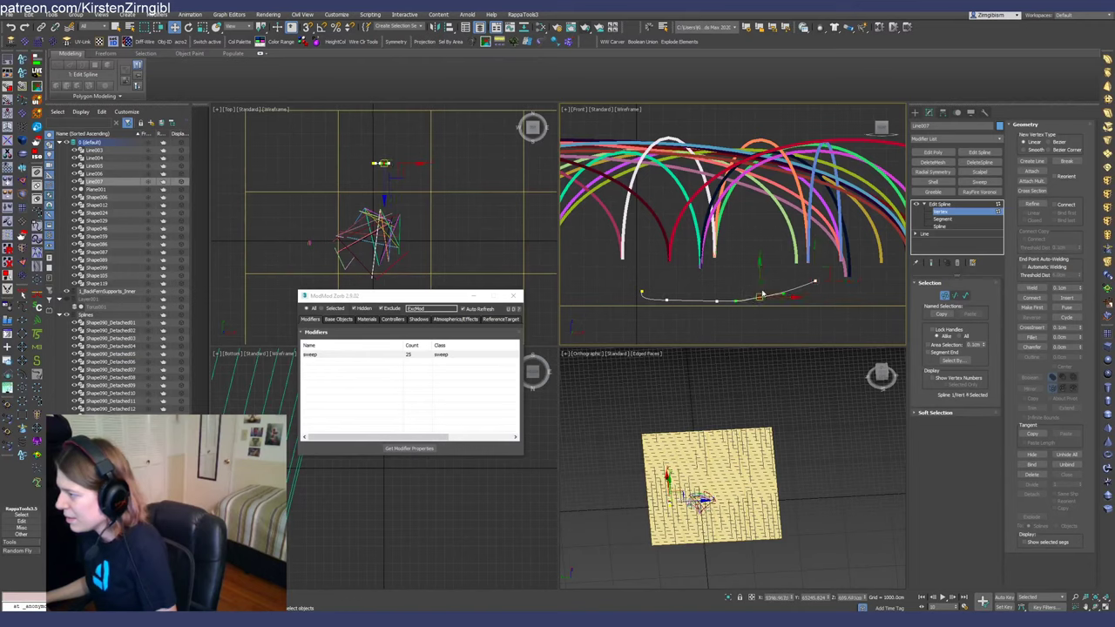
left_click(717, 301)
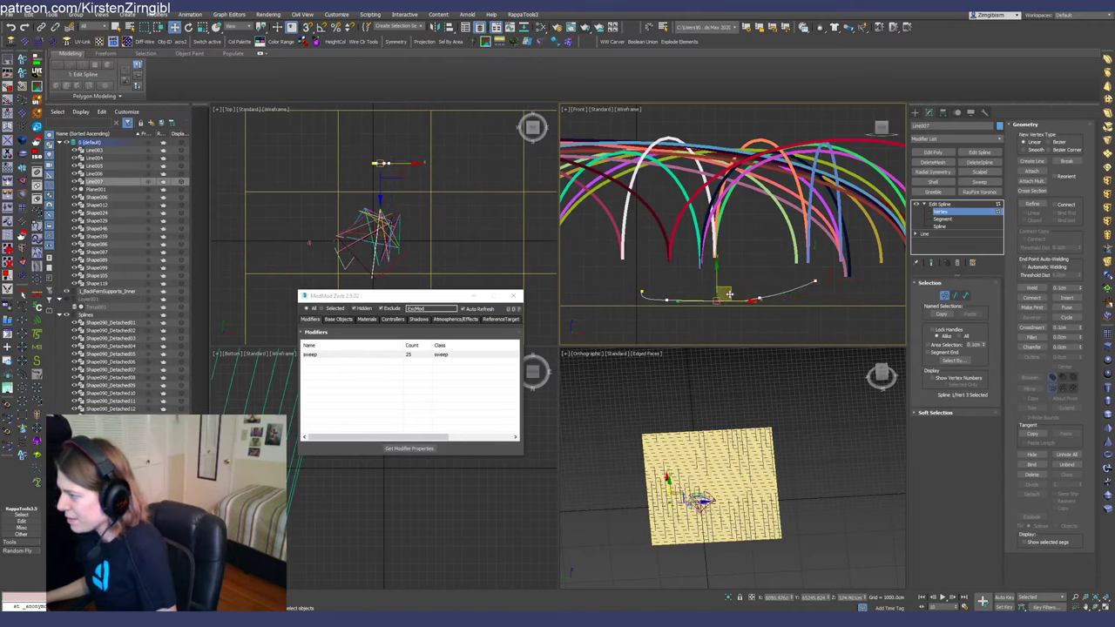
left_click(667, 300)
left_click_drag(679, 290, 684, 290)
left_click_drag(781, 312, 704, 295, "ctrl")
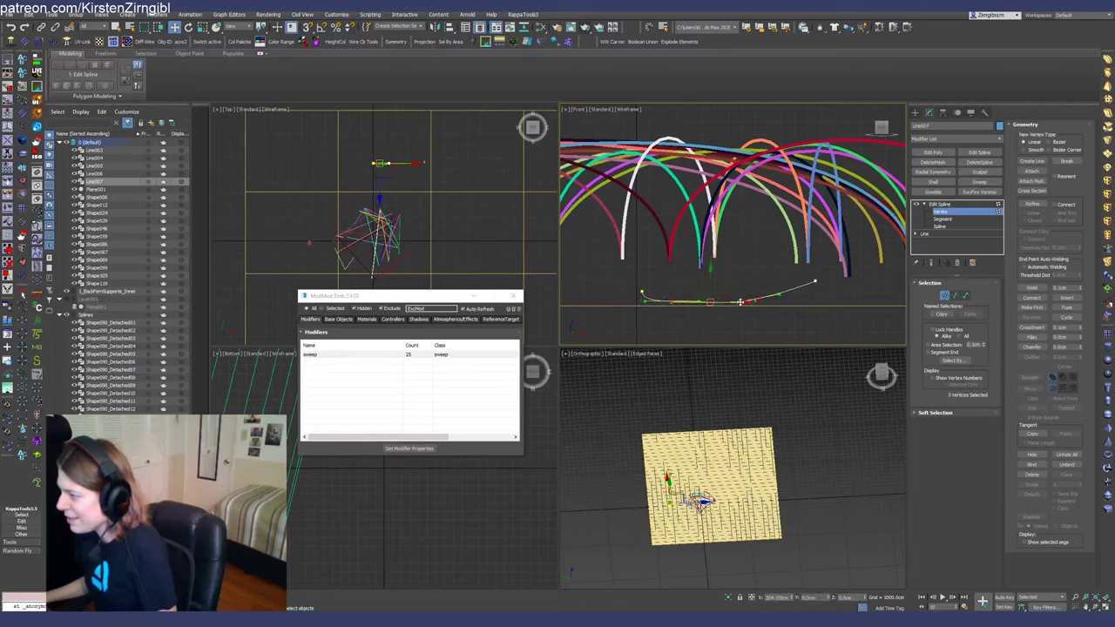
left_click(782, 298)
left_click_drag(782, 298, 700, 303)
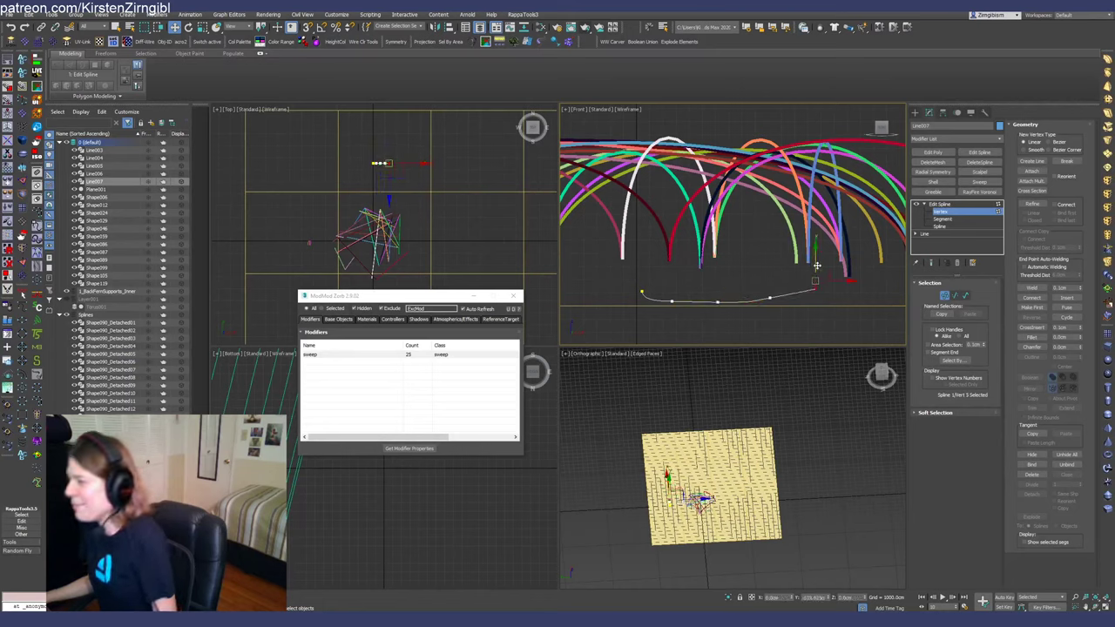
Step: Rotate and lower the fourth vertex, then nudge the second and third vertices right to even out the shallow U-shaped curve
left_click(767, 295)
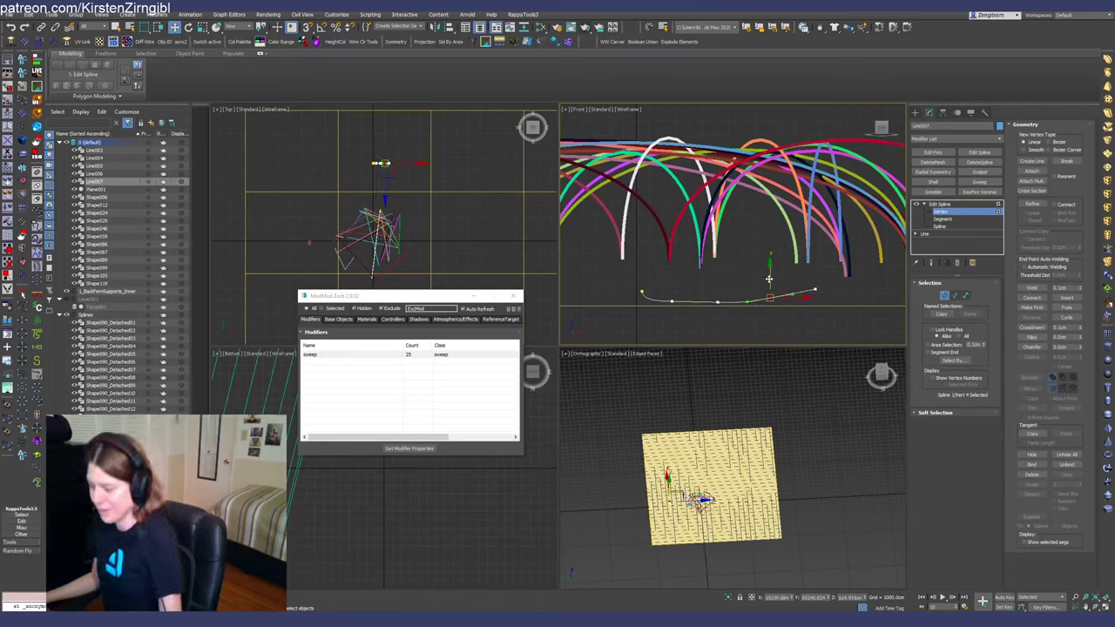
key("e")
scroll(776, 283, "up", 3)
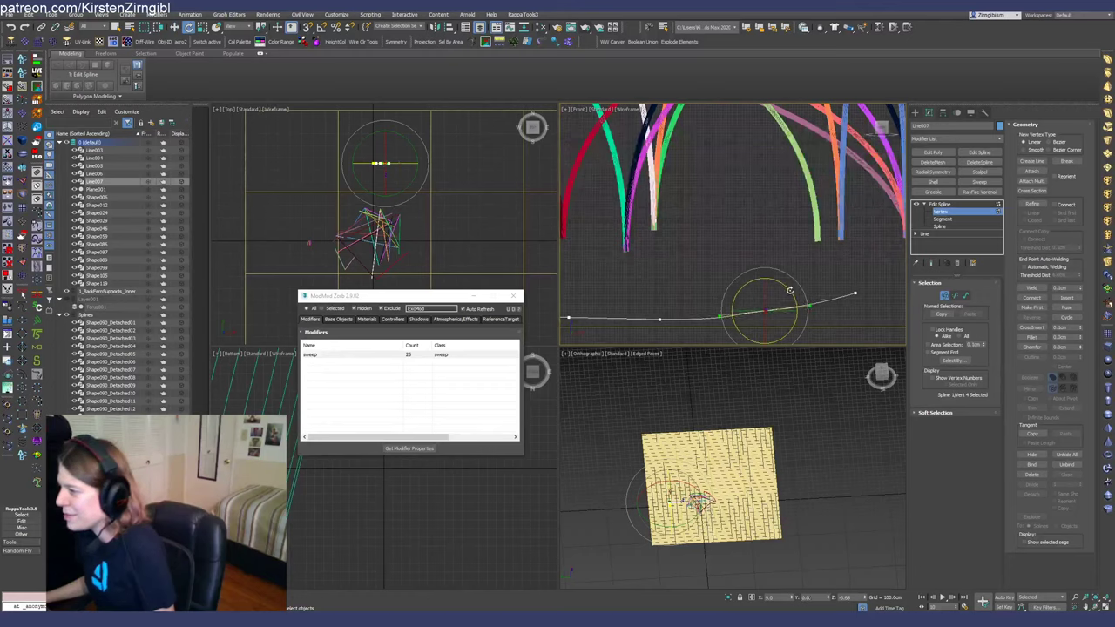
key("w")
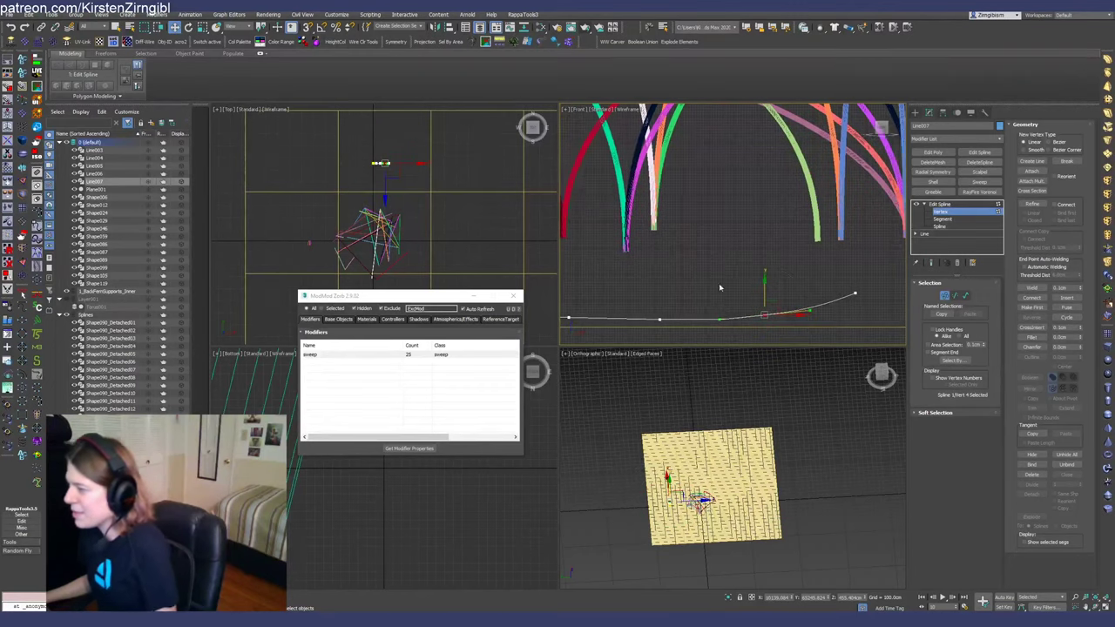
scroll(753, 279, "down", 2)
left_click(659, 301)
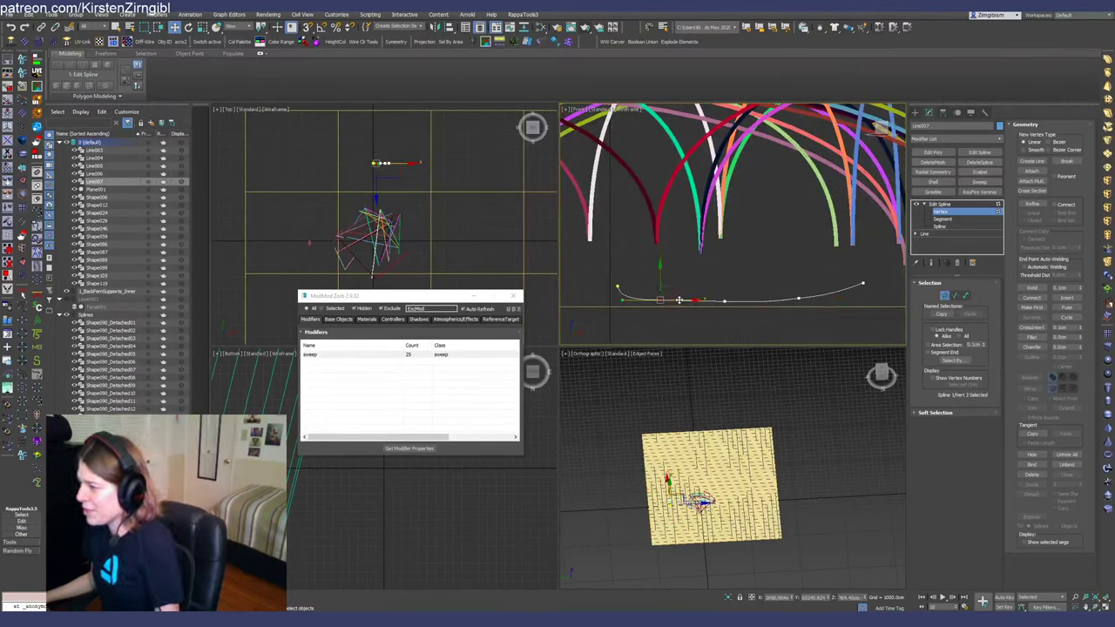
left_click_drag(683, 302, 747, 304)
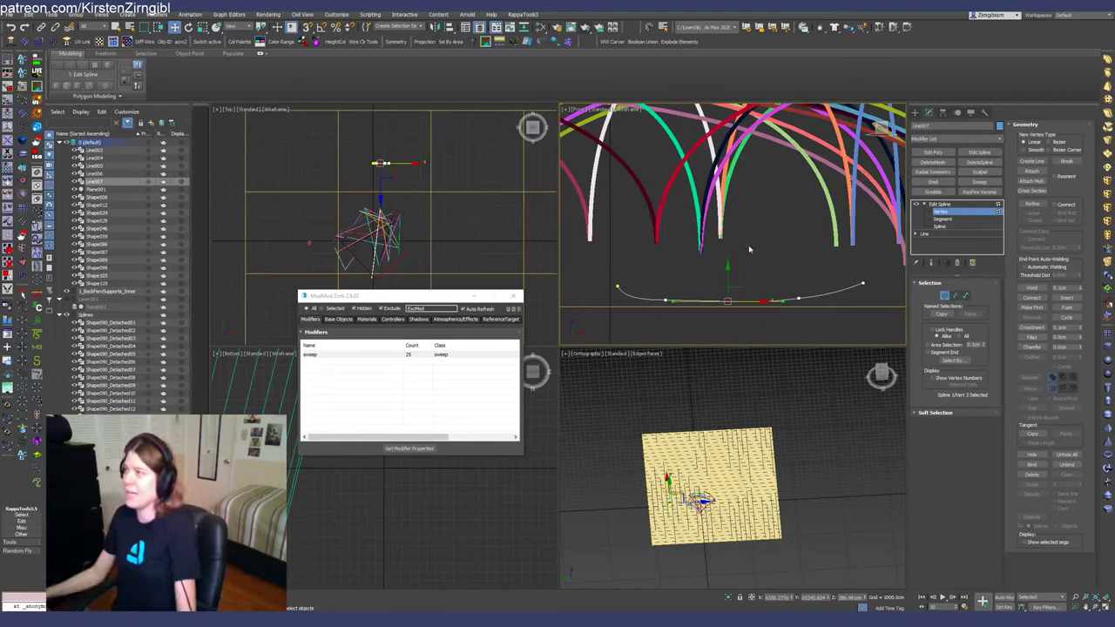
middle_click_drag(811, 229, 767, 239)
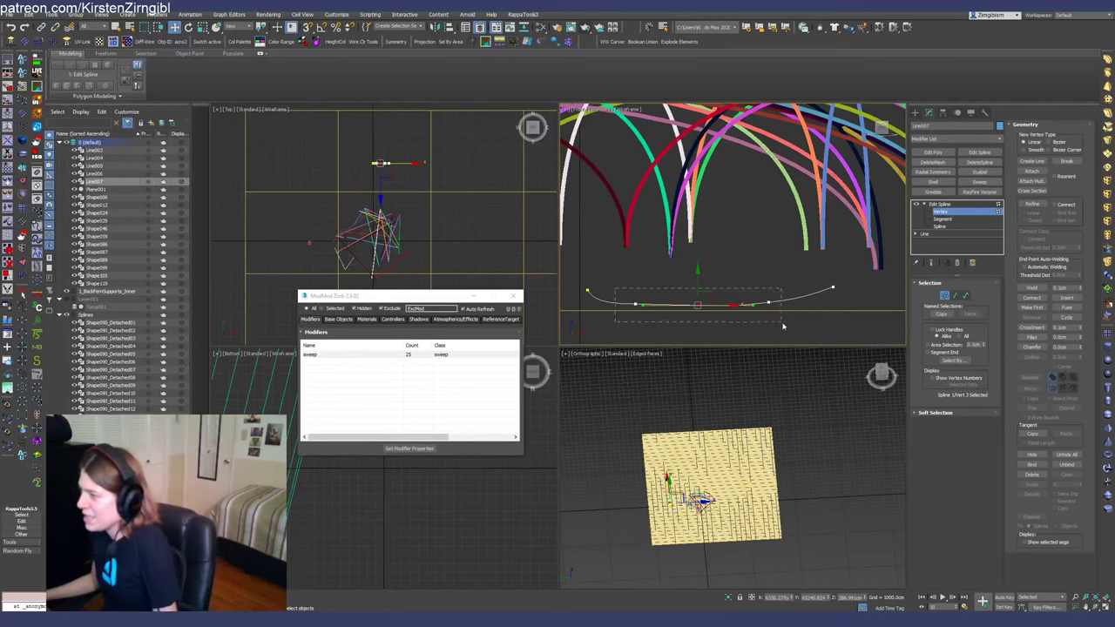
Step: Shift the scale curve's three middle vertices slightly right in the front view and finish vertex editing
left_click_drag(783, 326, 783, 323)
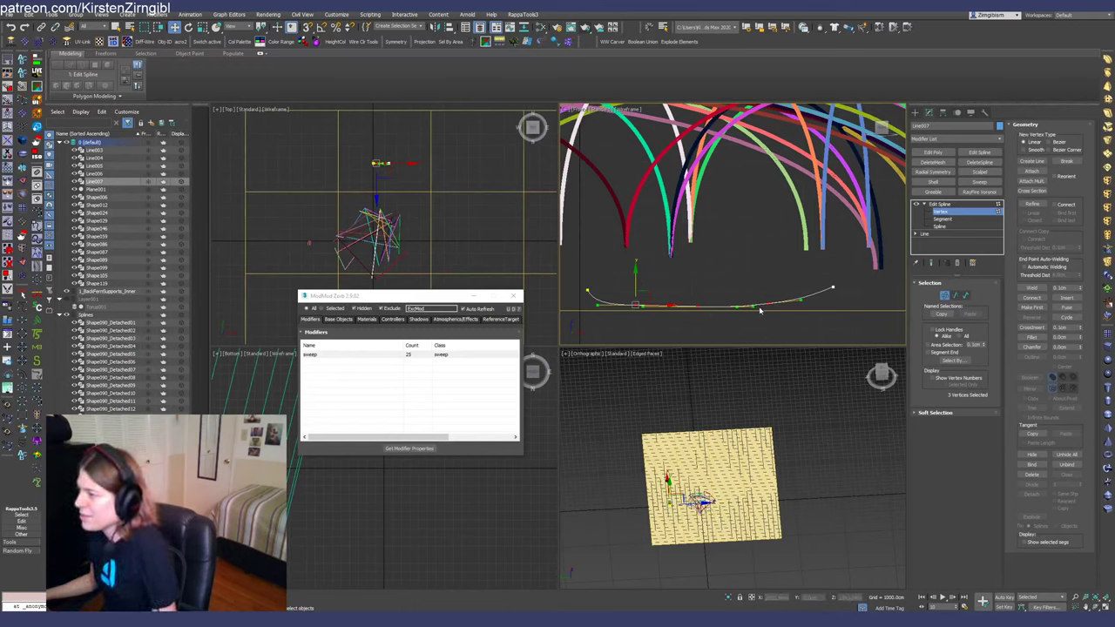
left_click_drag(661, 307, 667, 307)
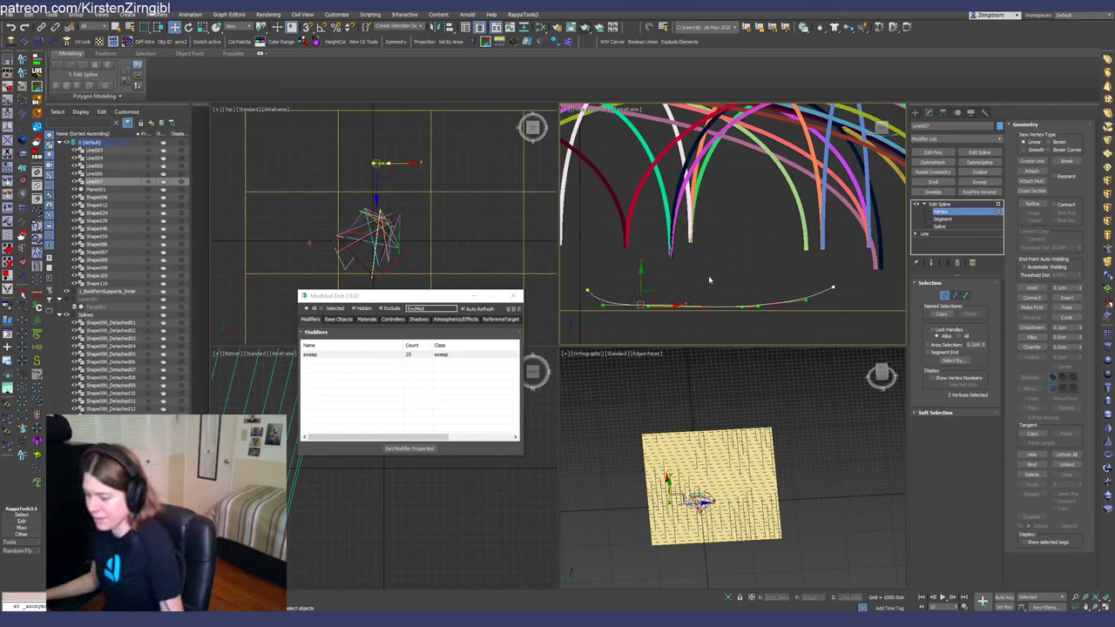
key("f")
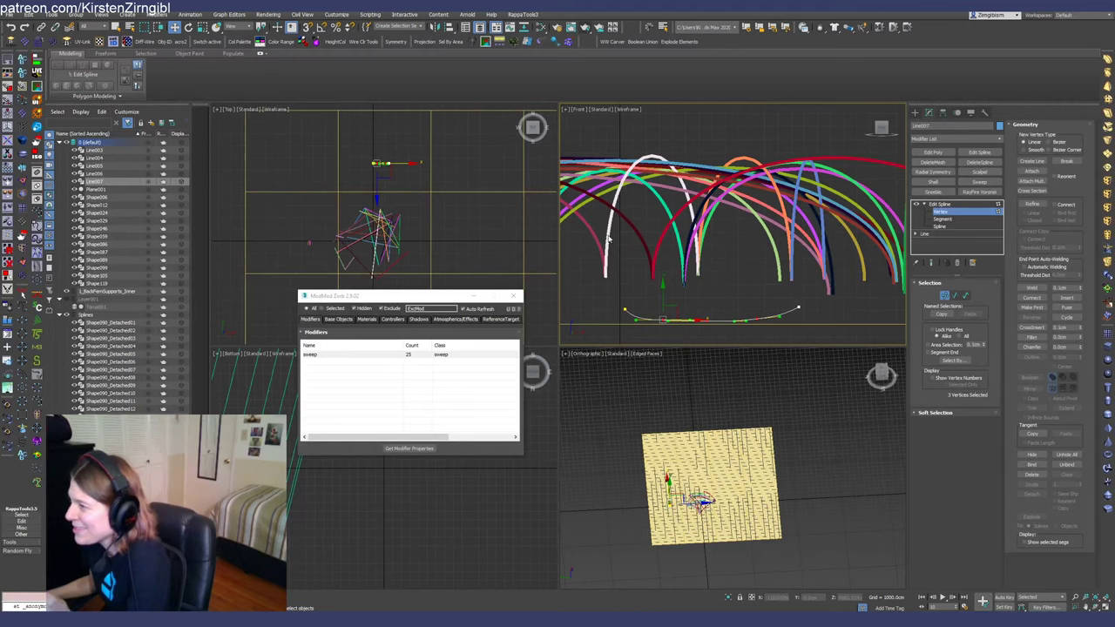
left_click(937, 204)
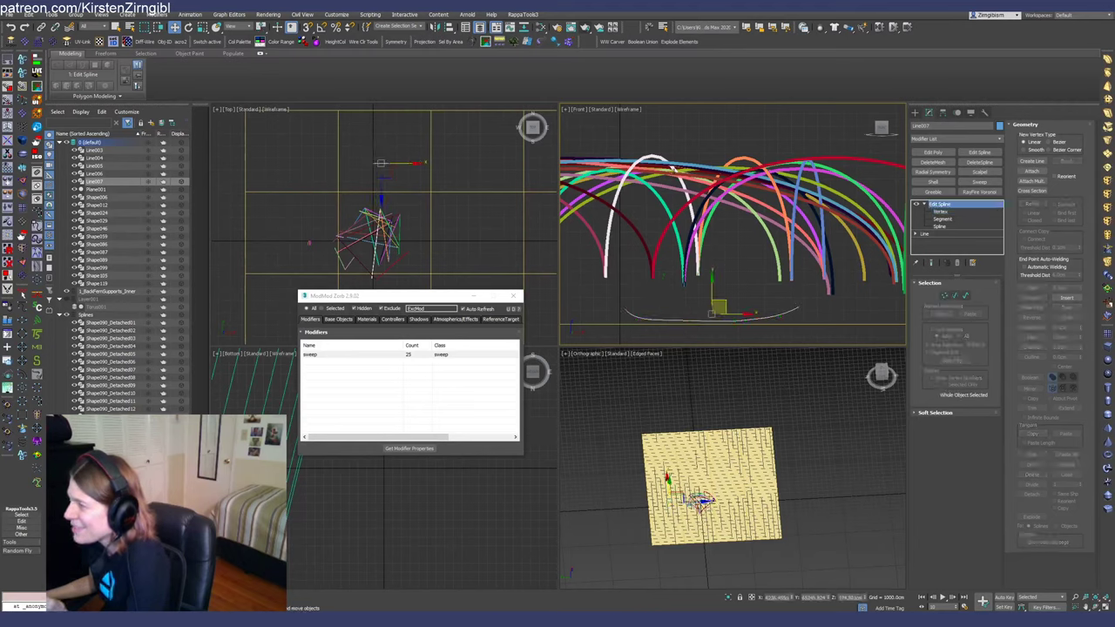
Step: Select all the detached arches and add a Vu_SweepScale modifier that uses Line007 as its scale curve
scroll(646, 161, "down", 3)
scroll(634, 195, "down", 3)
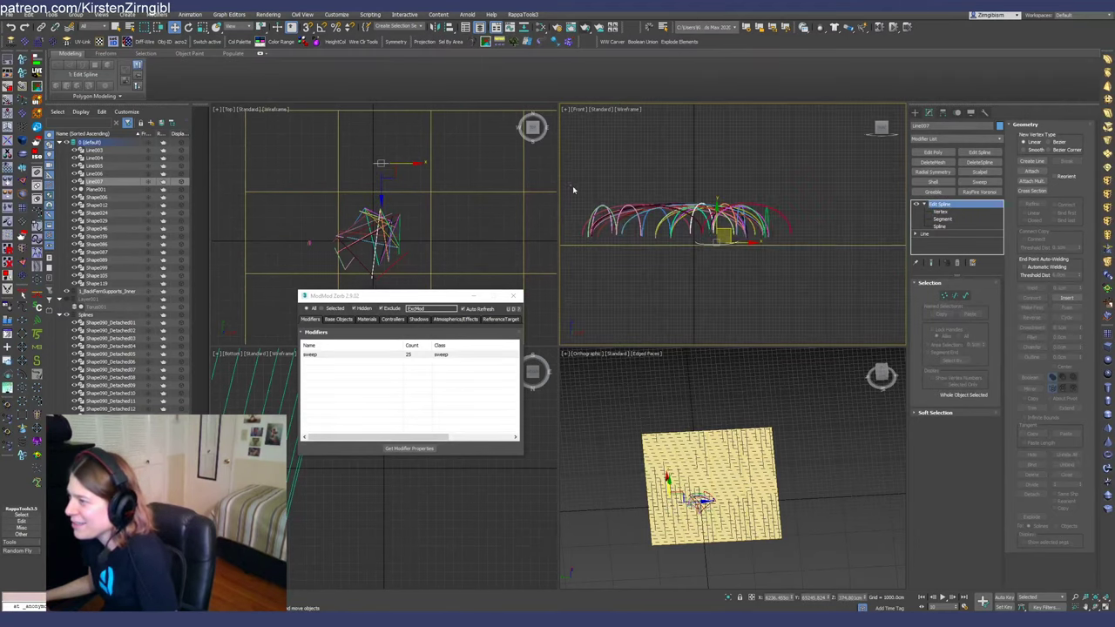
left_click_drag(812, 229, 814, 229)
scroll(799, 171, "up", 3)
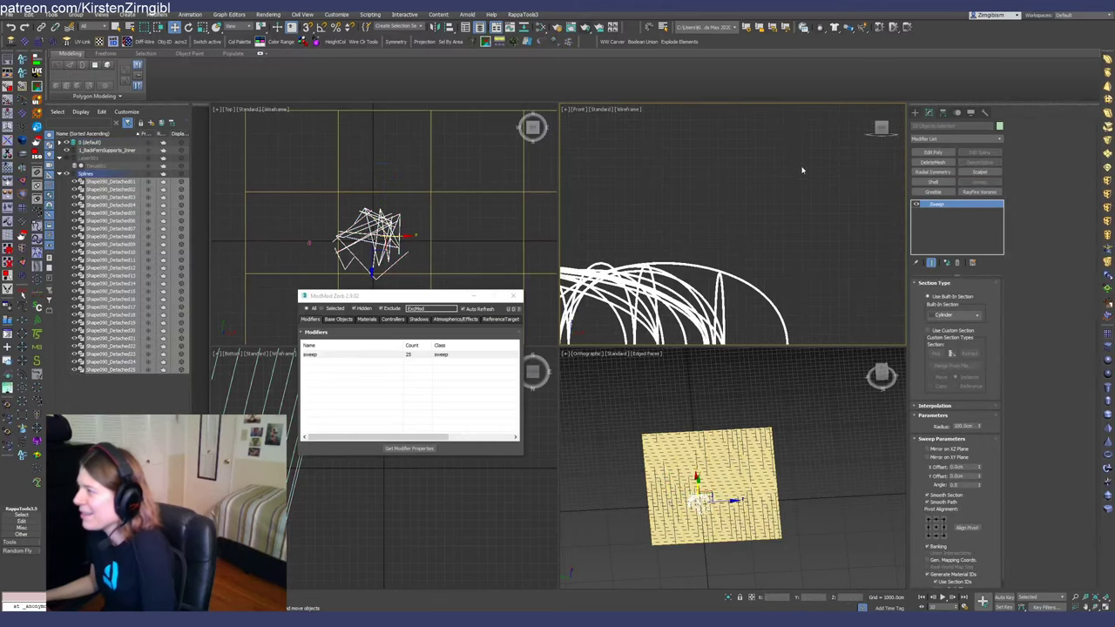
left_click(998, 139)
scroll(950, 392, "down", 15)
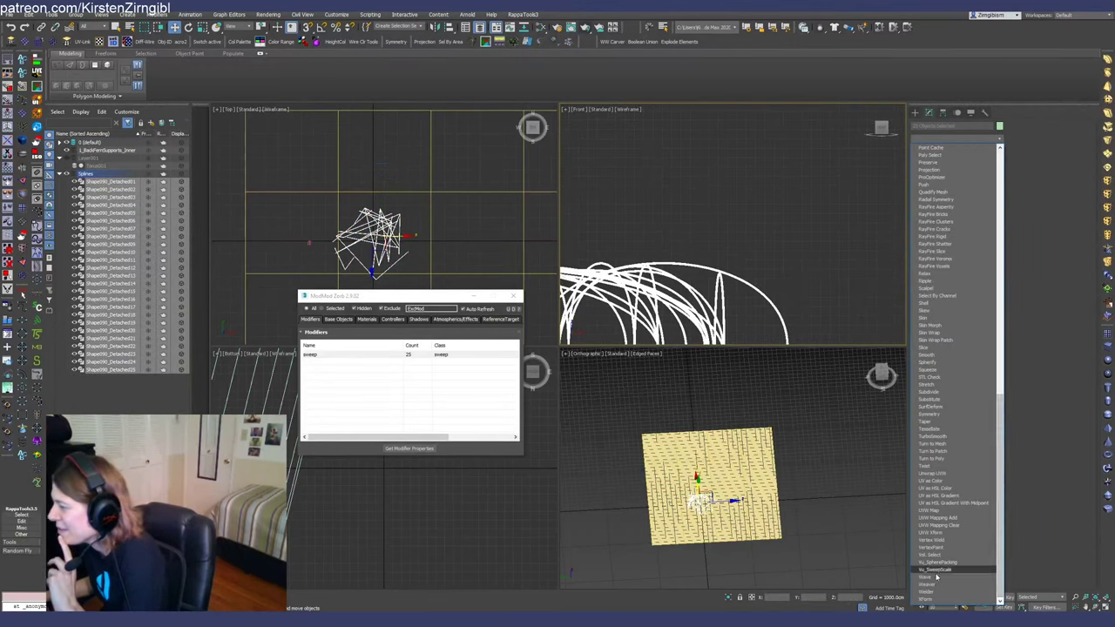
left_click(939, 571)
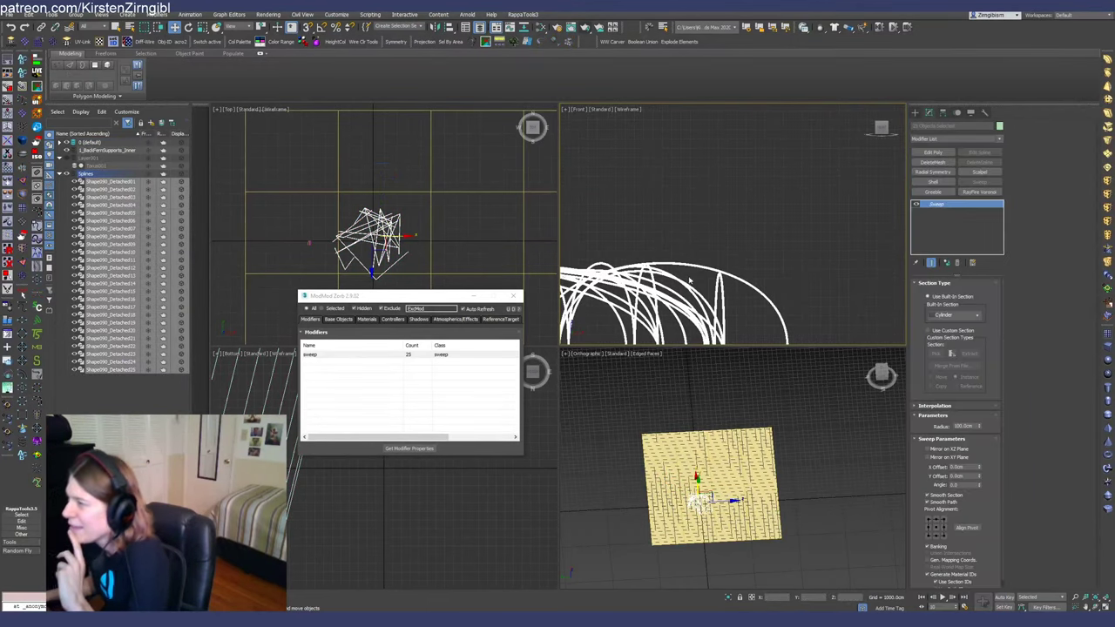
middle_click_drag(664, 275, 807, 214)
left_click(954, 318)
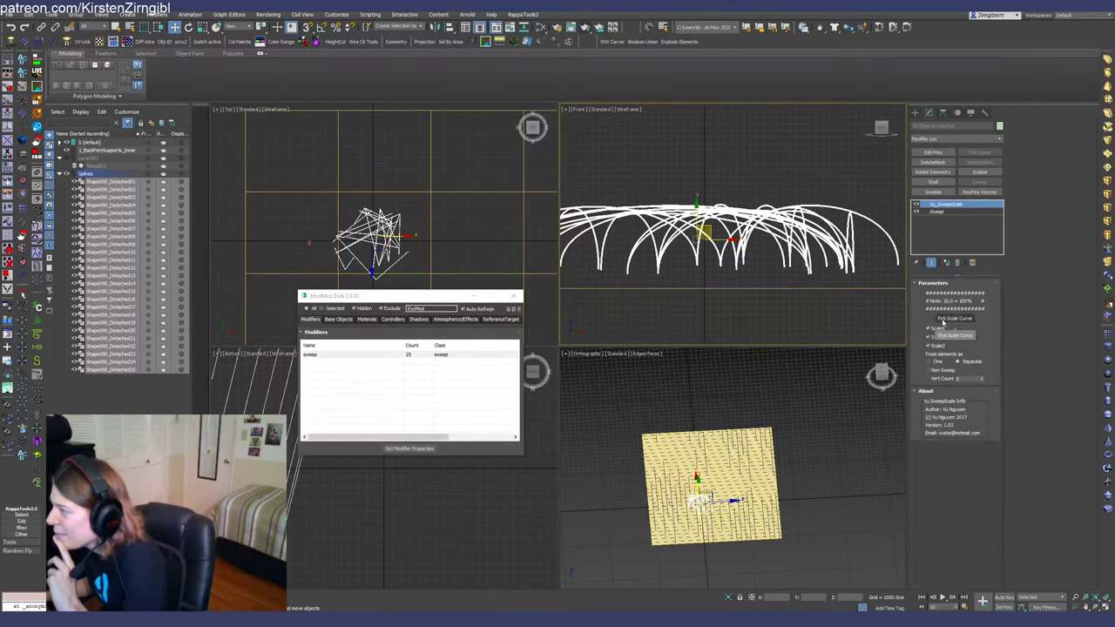
right_click(785, 283)
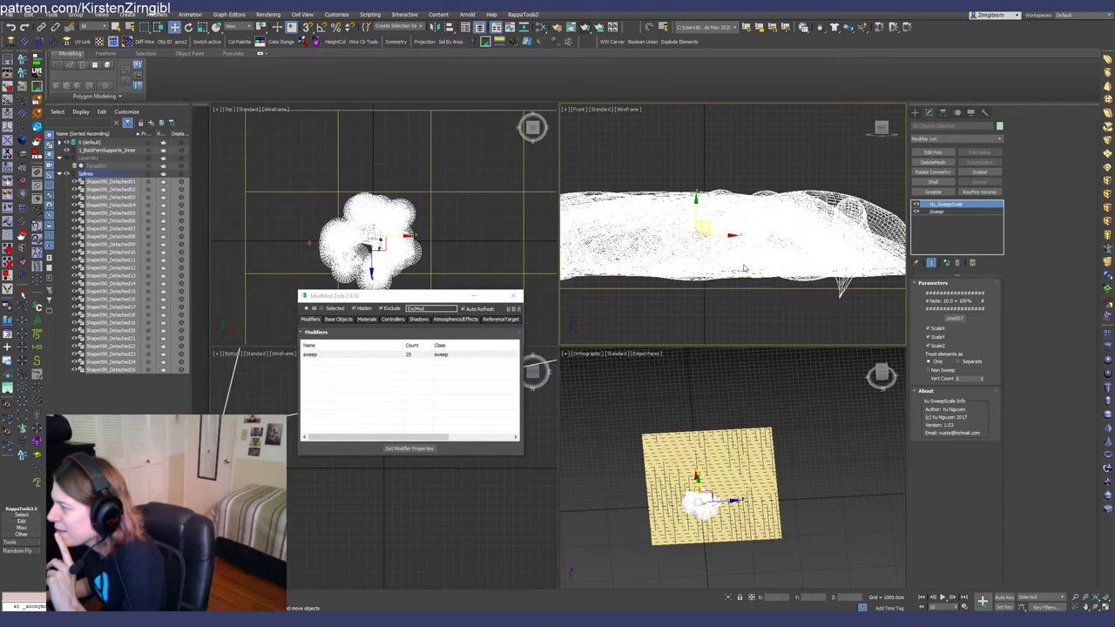
Step: Examine the thickness and flared ends of the scaled tubes in the front and shaded orthographic views
mouse_move(790, 240)
middle_mouse_down()
mouse_move(787, 262)
mouse_move(773, 250)
middle_mouse_up()
scroll(773, 250, "down", 3)
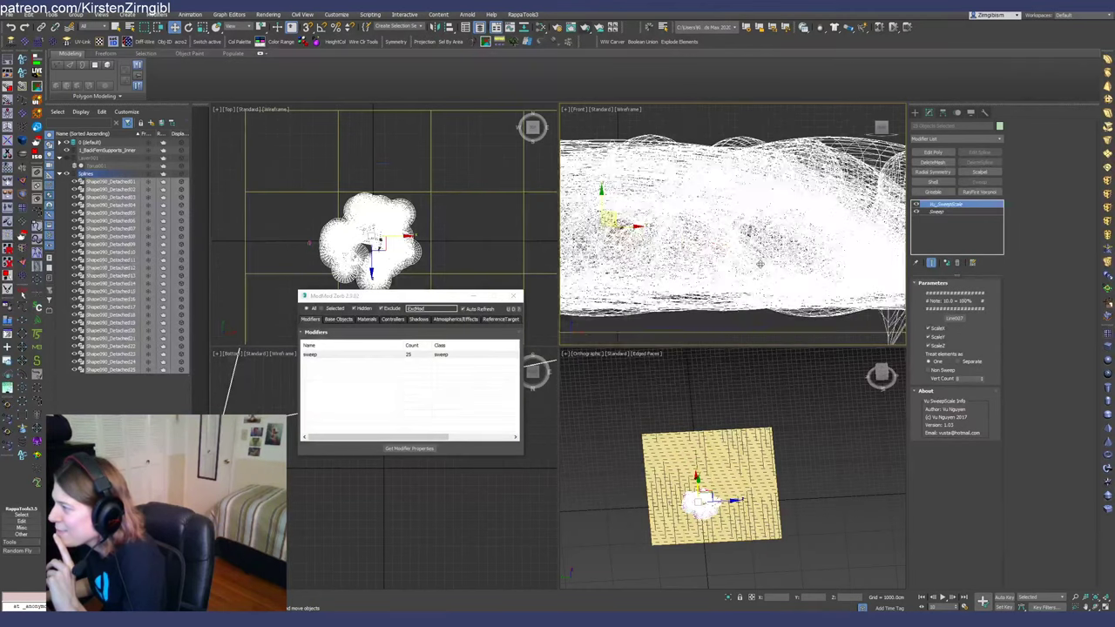
scroll(760, 268, "up", 4)
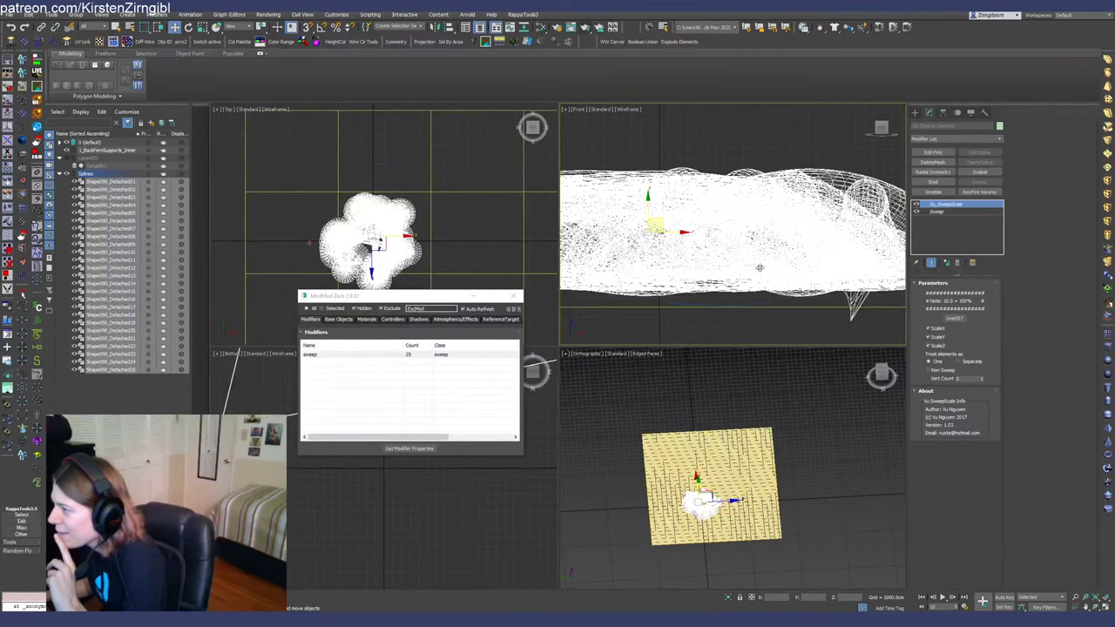
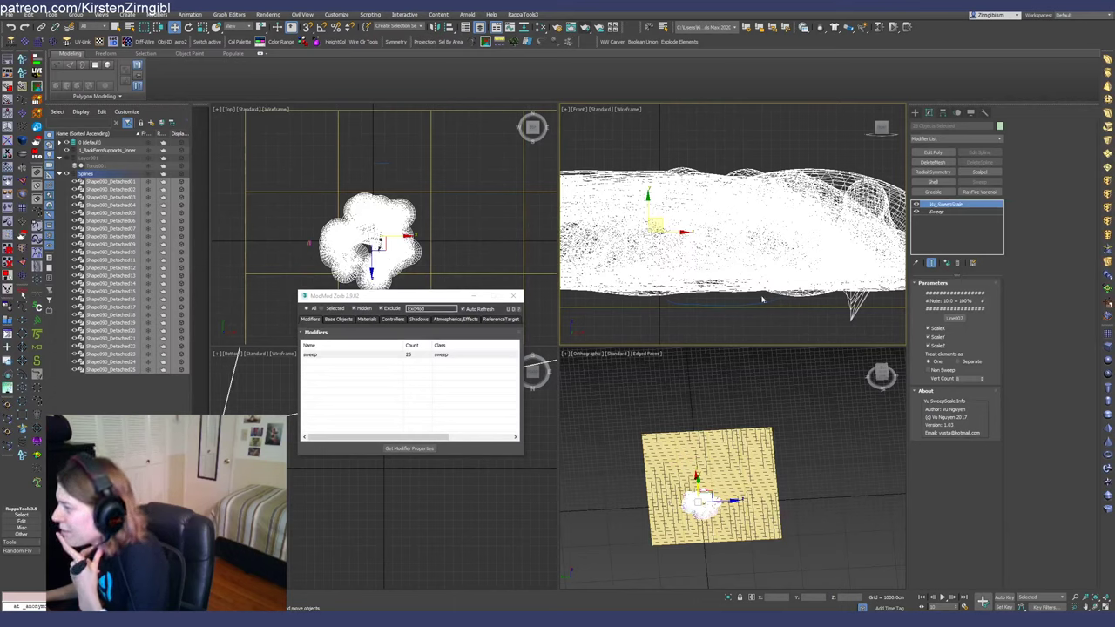
scroll(689, 500, "up", 8)
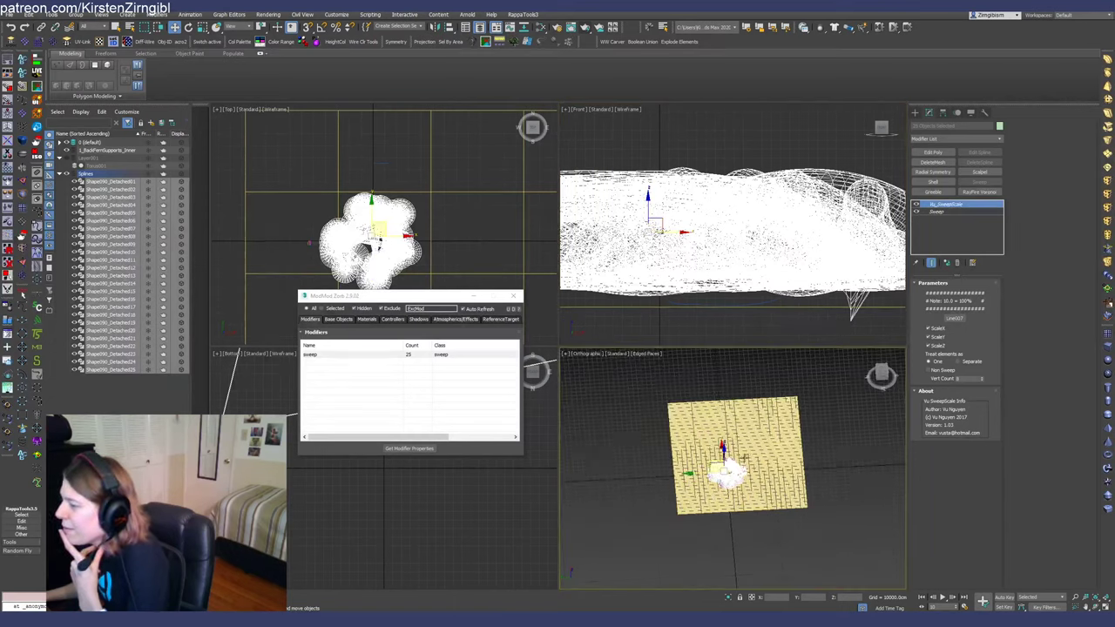
scroll(686, 498, "up", 3)
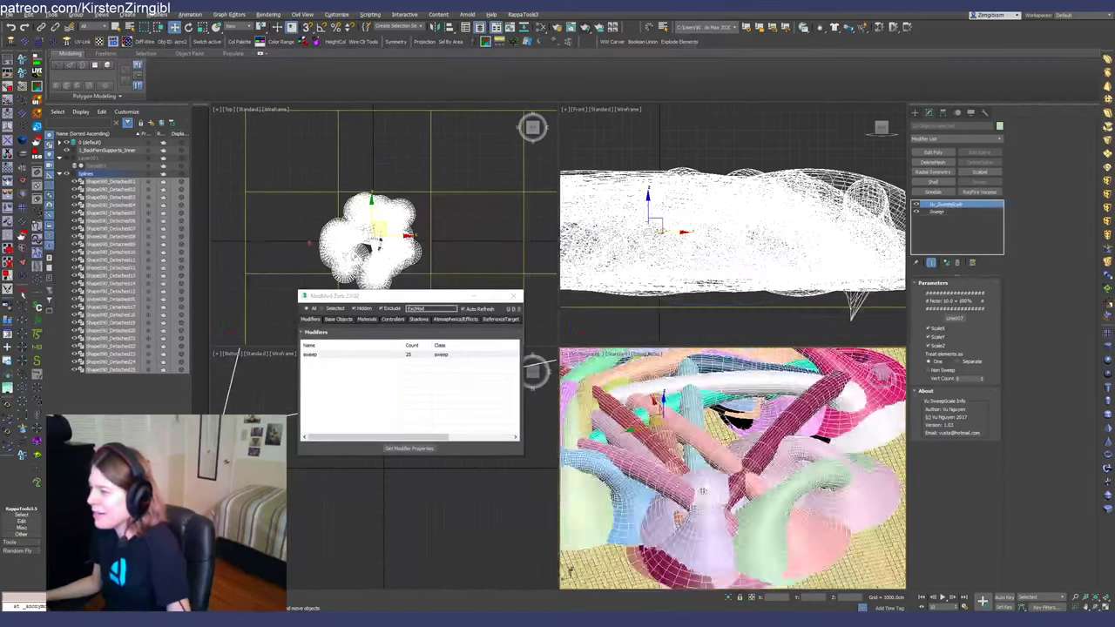
middle_click_drag(687, 498, 752, 504, "alt")
scroll(753, 503, "up", 2)
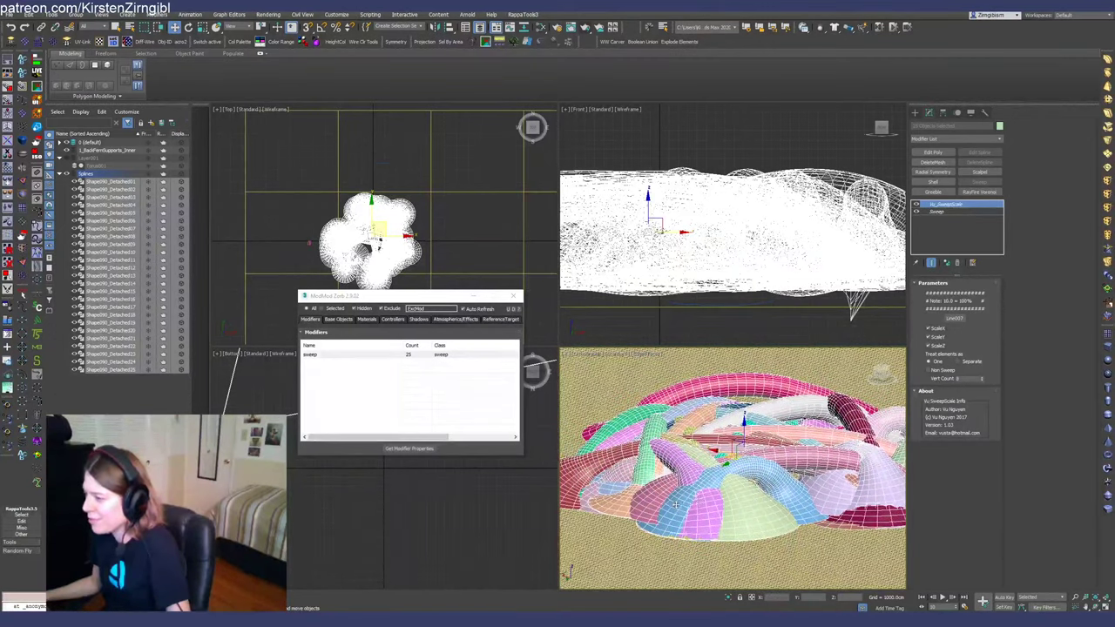
scroll(713, 511, "up", 2)
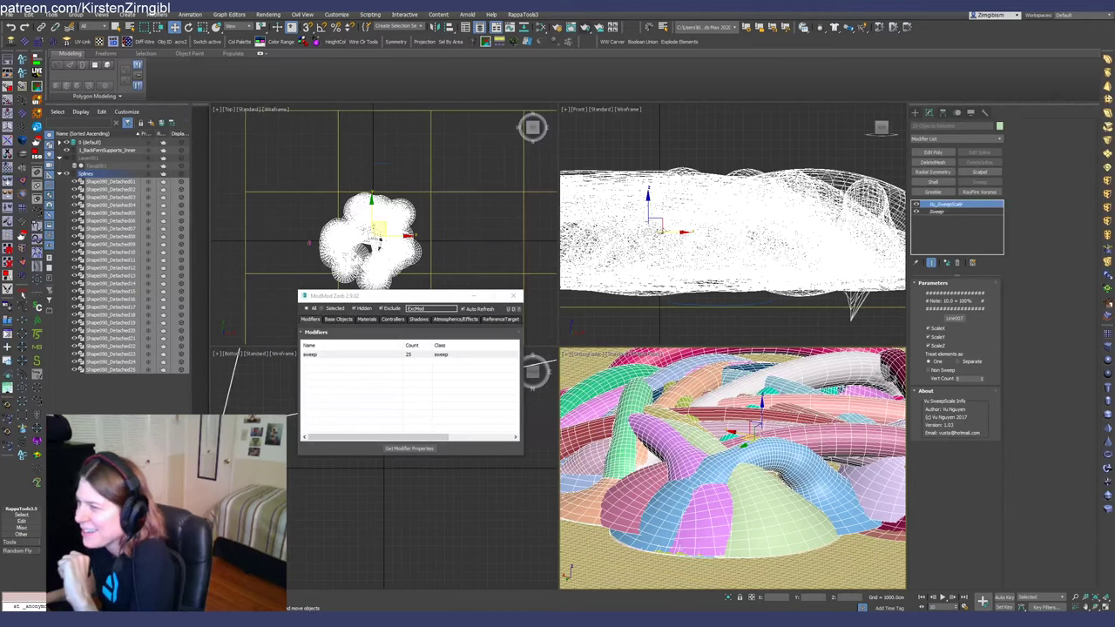
Step: Close the modifier list window and remove the Vu_SweepScale modifier from the arches
left_click(513, 297)
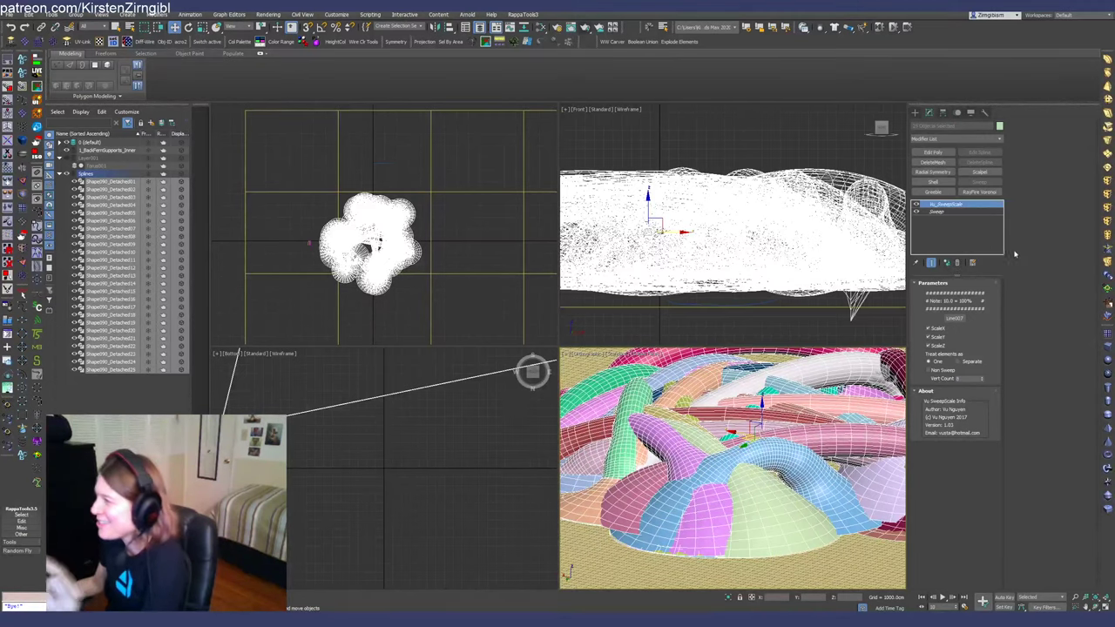
left_click(957, 264)
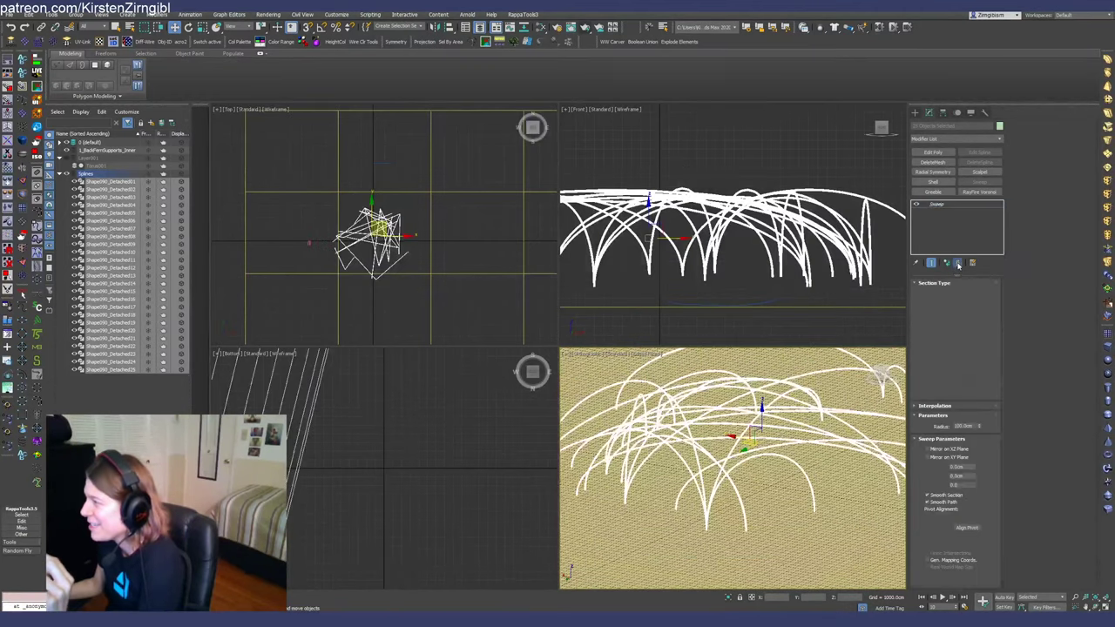
Step: Select the scale curve below the arches and scale it down uniformly to less than half its size
scroll(718, 313, "up", 5)
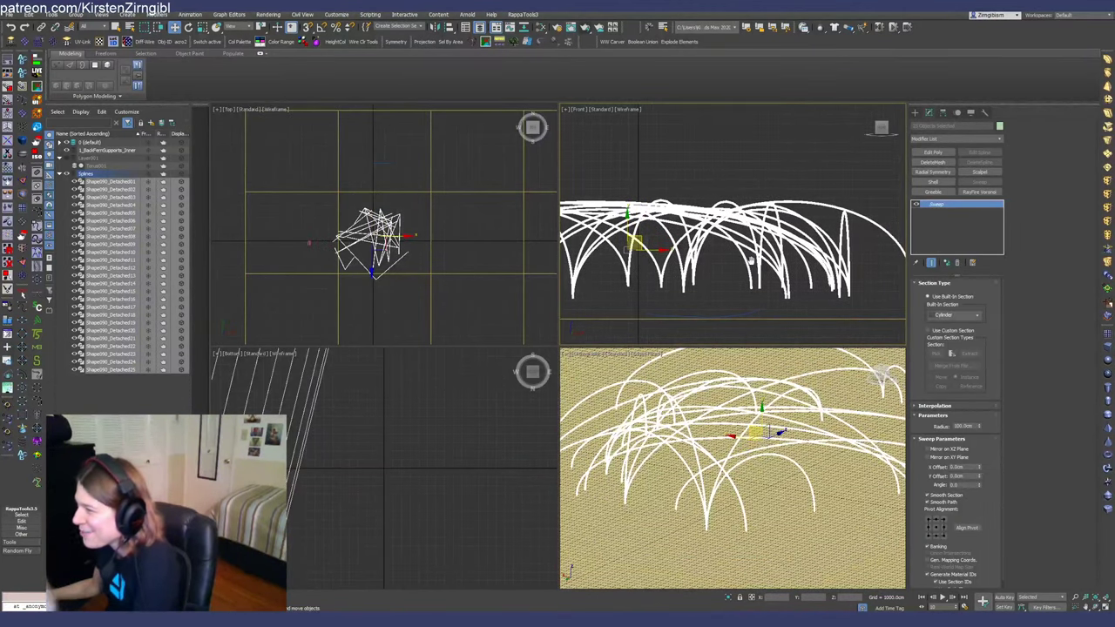
middle_click_drag(718, 313, 771, 284)
left_click_drag(794, 274, 834, 305)
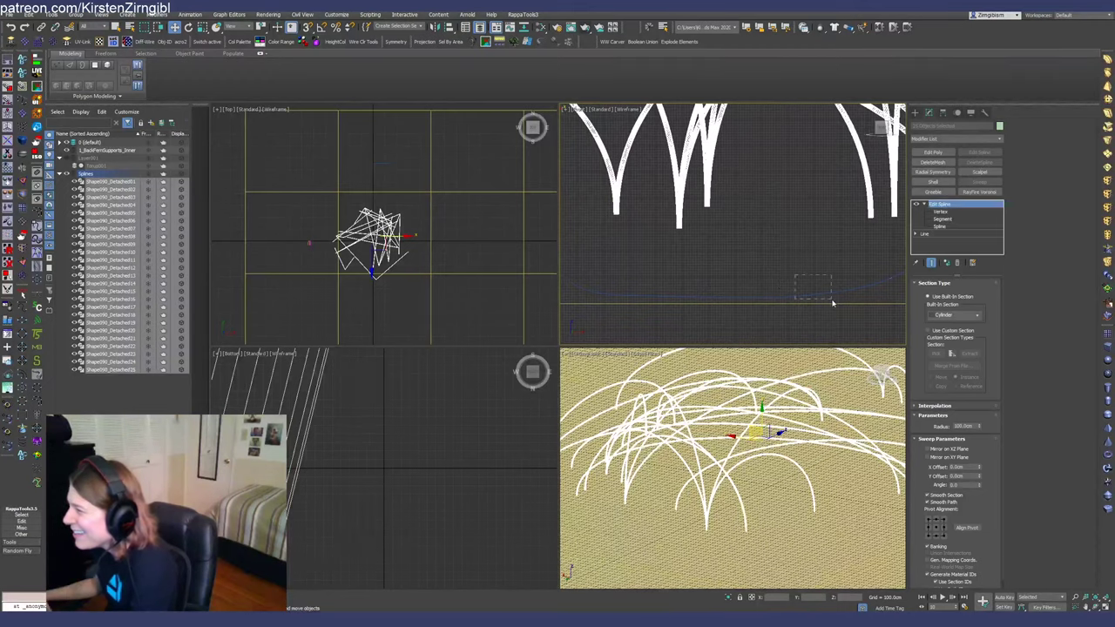
scroll(769, 242, "down", 3)
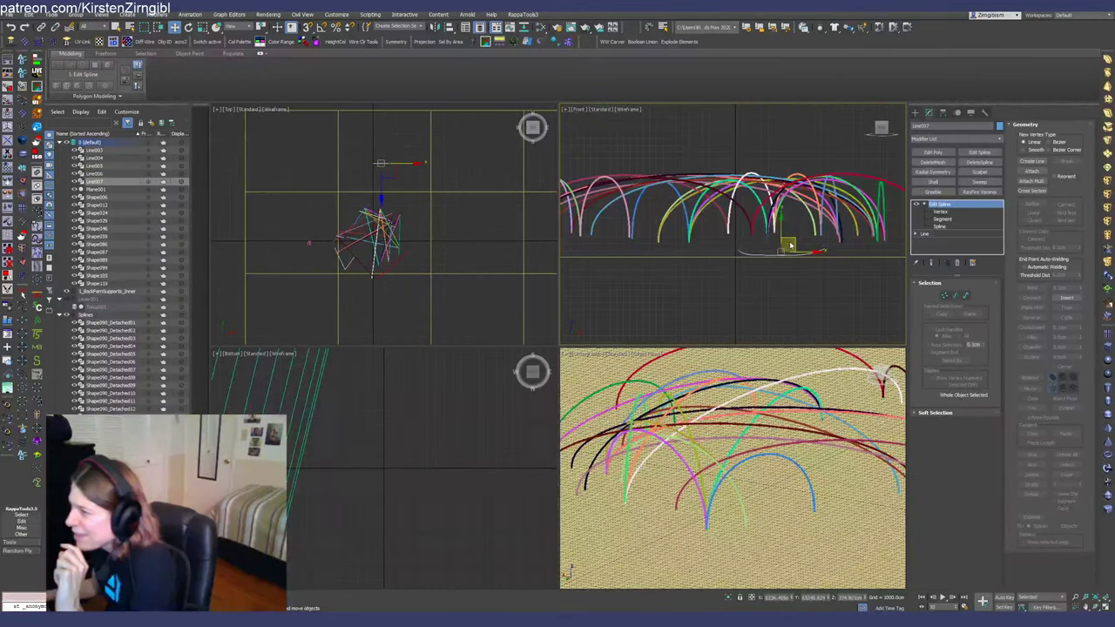
scroll(775, 248, "up", 3)
scroll(776, 253, "up", 3)
scroll(697, 273, "down", 2)
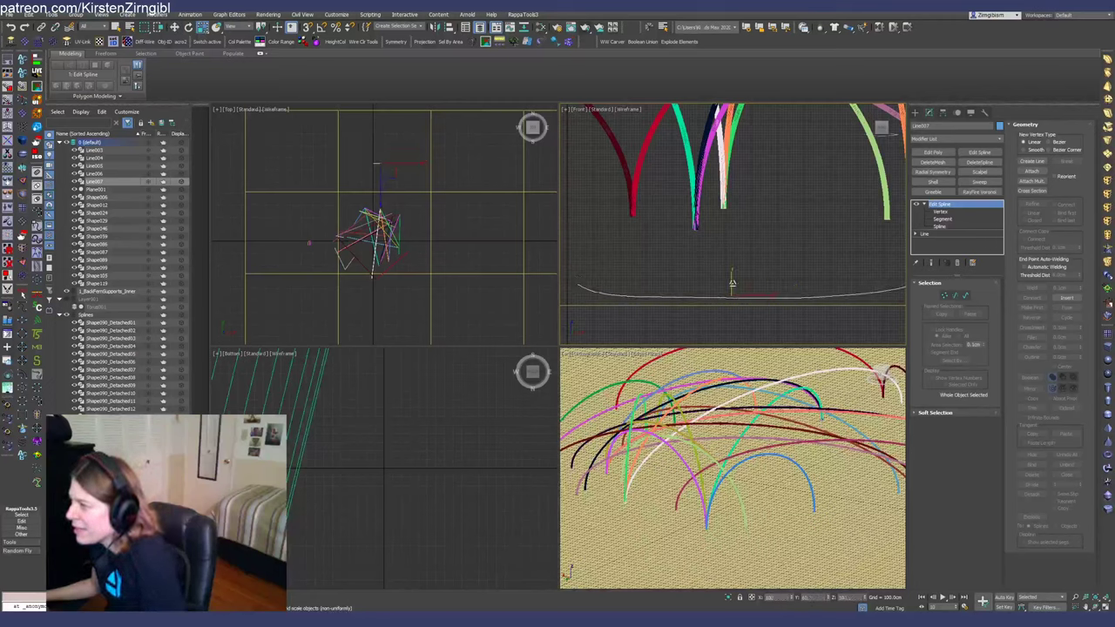
key("r")
left_click_drag(734, 277, 733, 288)
key("w")
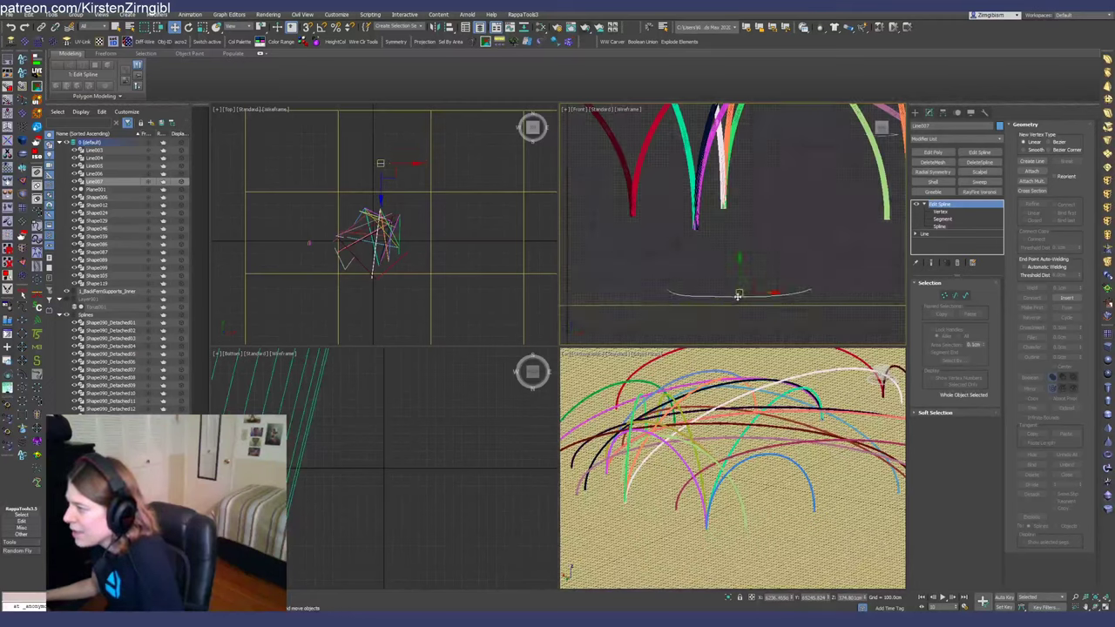
Step: Scale the curve down once more and move it lower, closer to the ground line
scroll(739, 306, "up", 2)
key("r")
left_click_drag(741, 289, 730, 309)
key("w")
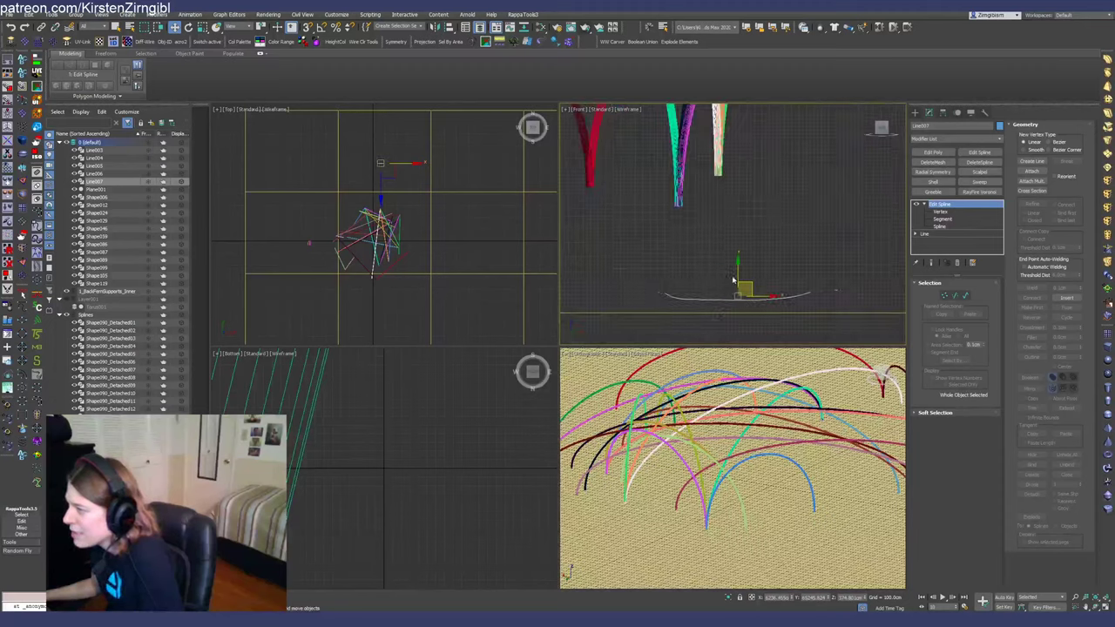
left_click_drag(735, 268, 739, 278)
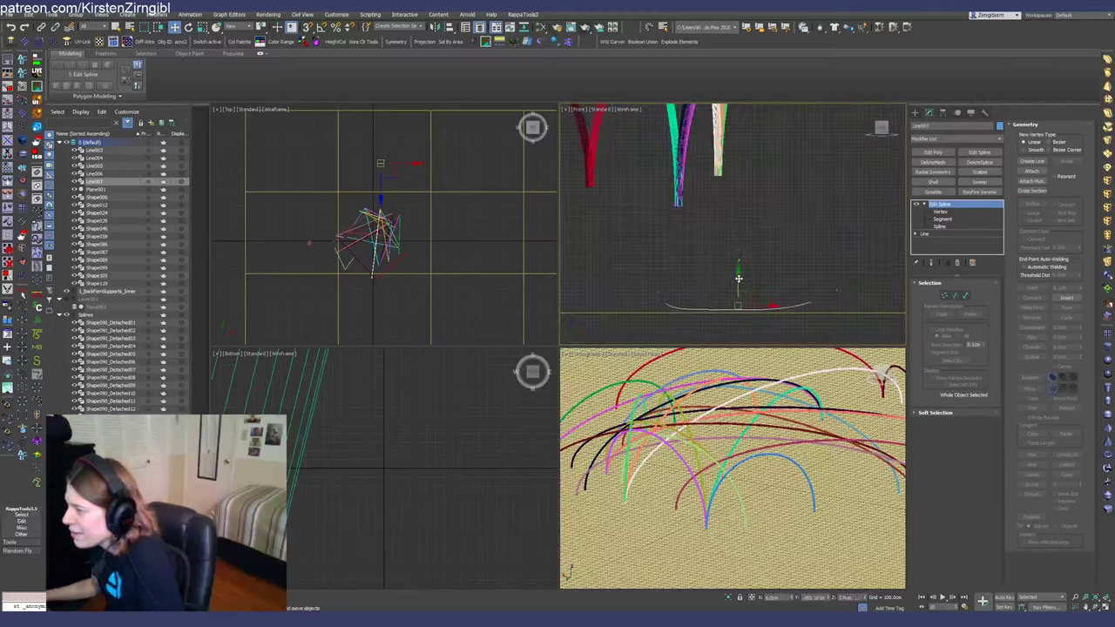
Step: Shrink the scale curve by about a fifth and lower it until its bottom sits just above the ground line
scroll(734, 297, "up", 3)
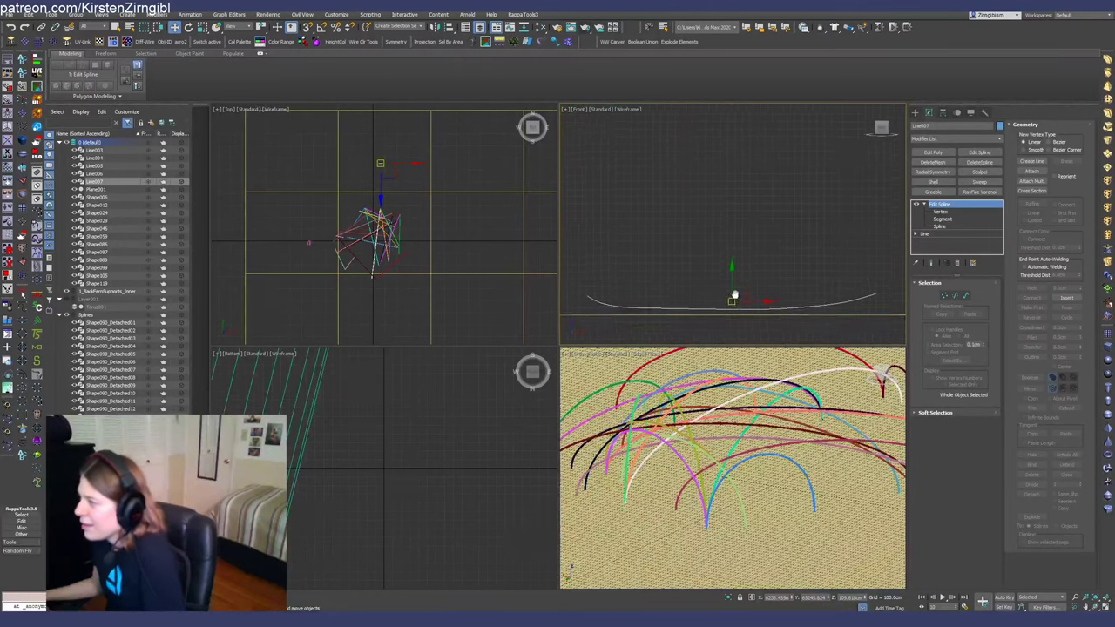
middle_click_drag(735, 296, 731, 271)
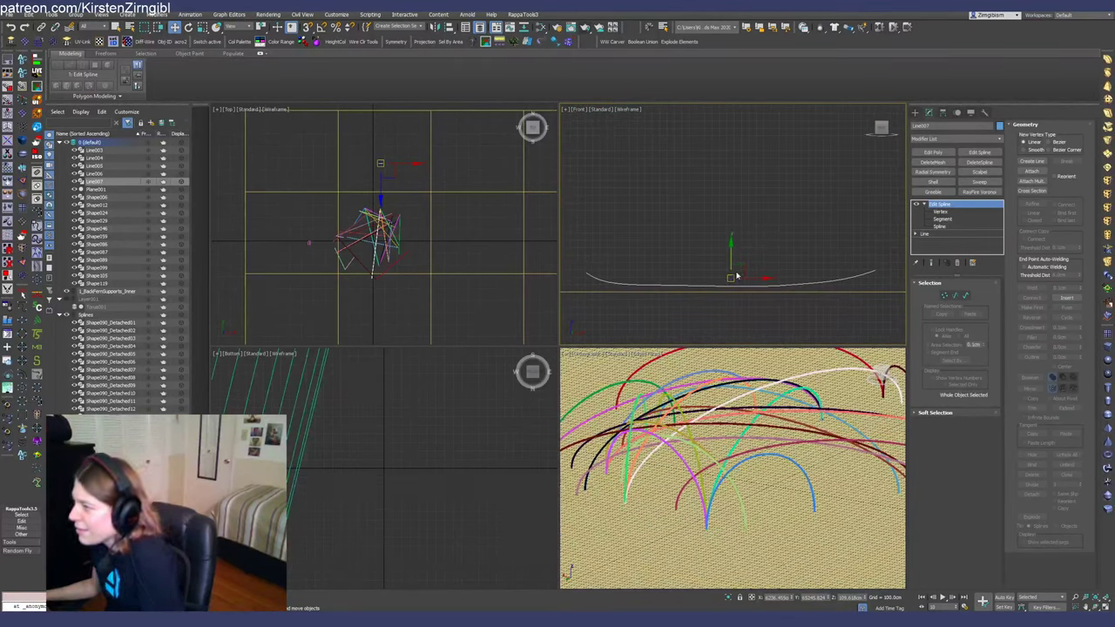
key("r")
left_click_drag(716, 274, 711, 289)
key("w")
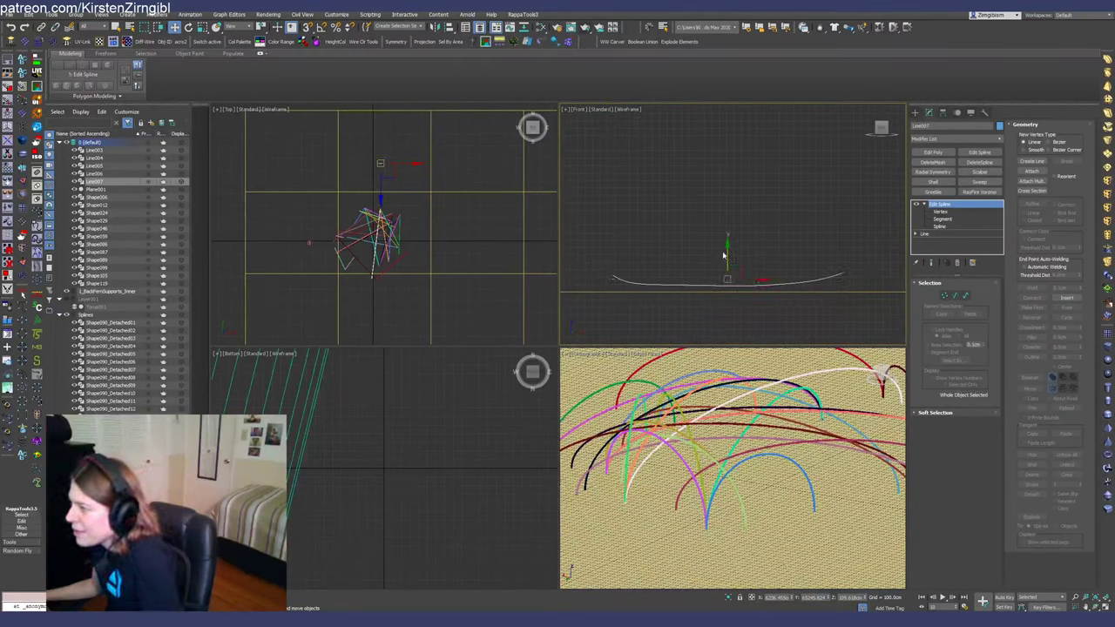
left_click_drag(728, 252, 730, 256)
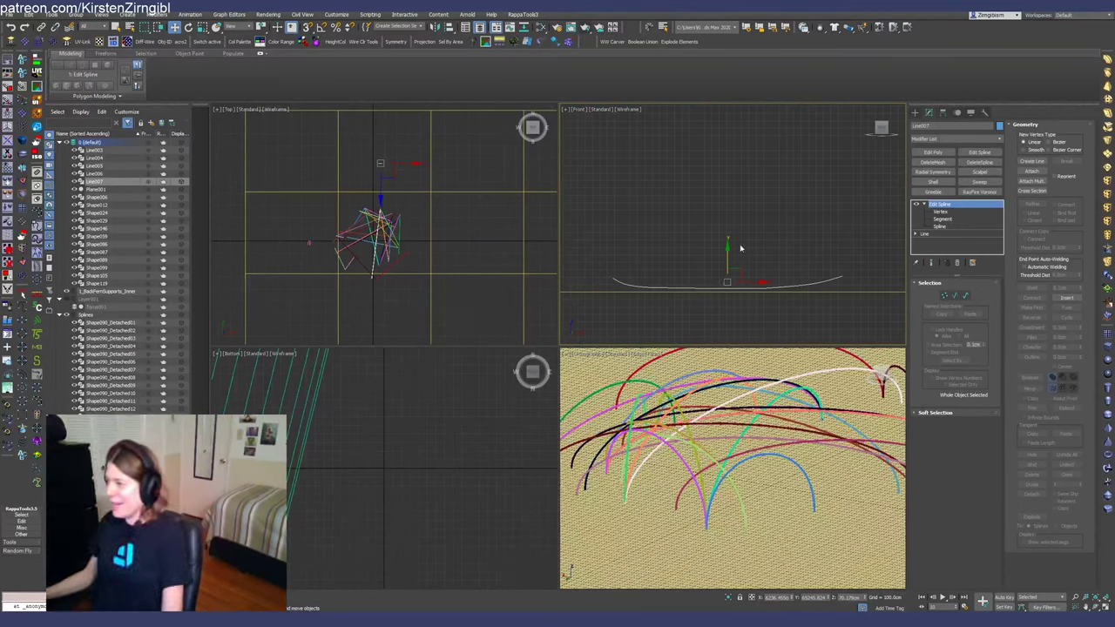
middle_click_drag(727, 250, 717, 242)
left_click_drag(717, 250, 717, 250)
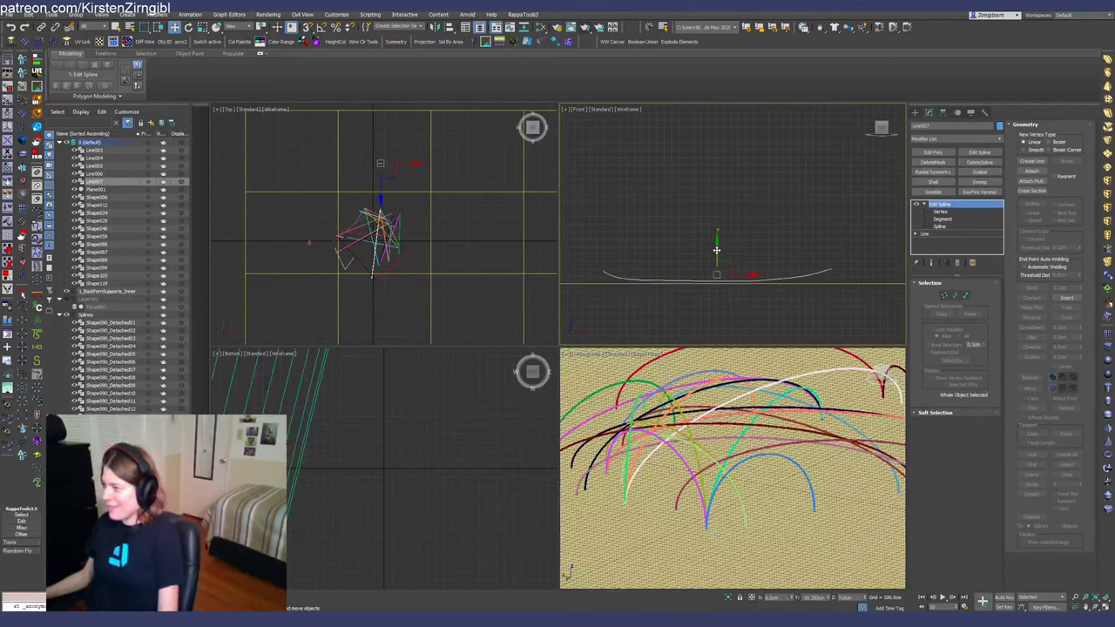
Step: Edit the scale curve's vertices and lower its first vertex to make that end shallower
left_click(938, 212)
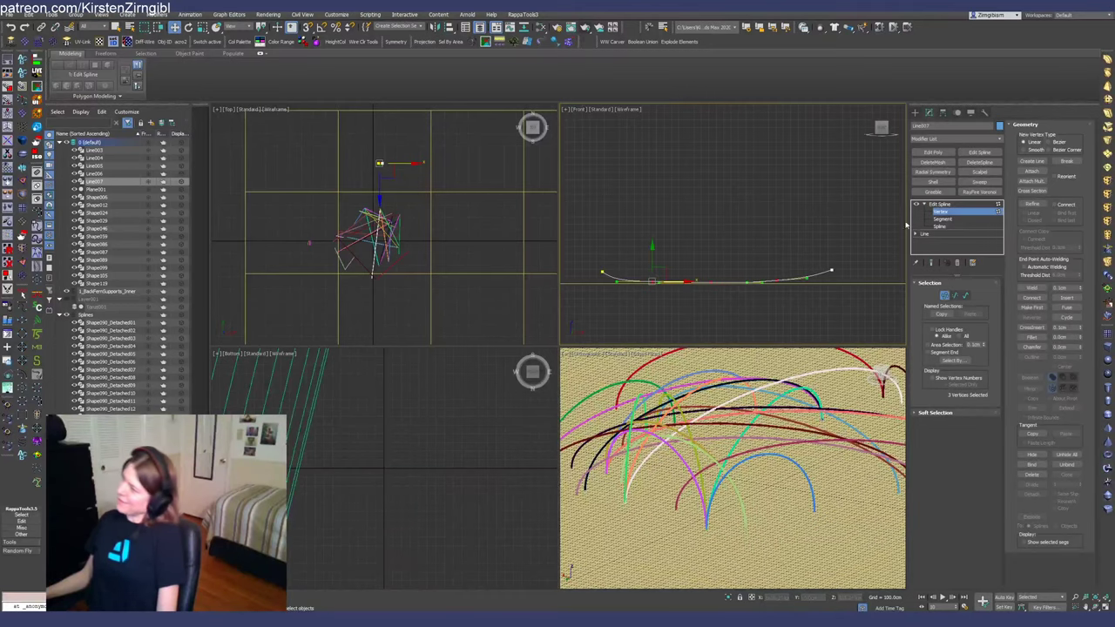
left_click(832, 271)
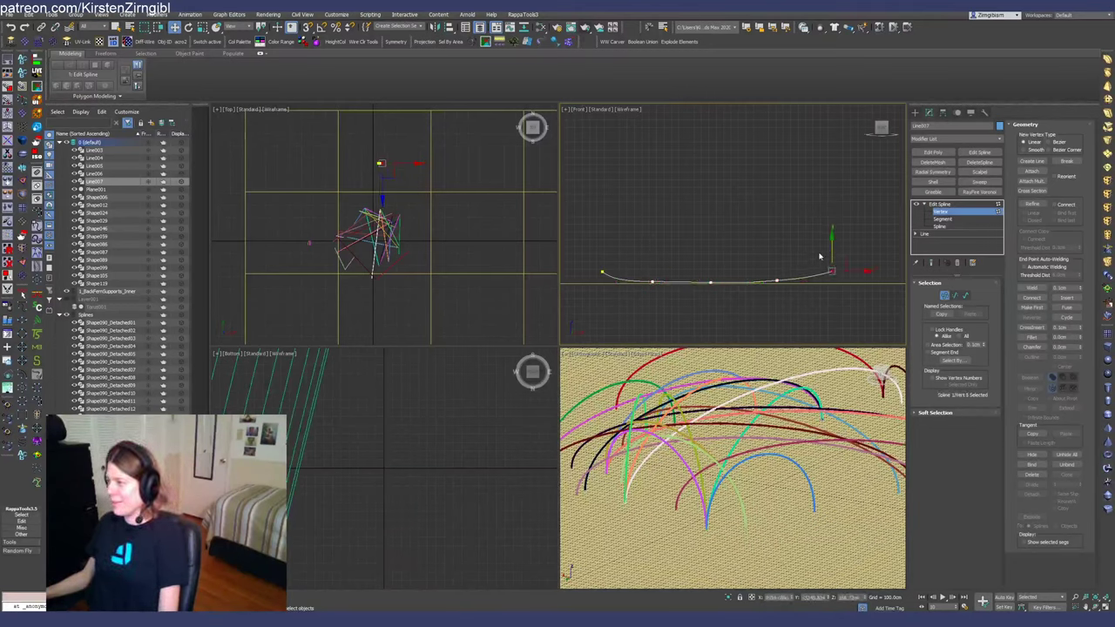
left_click_drag(612, 278, 613, 279)
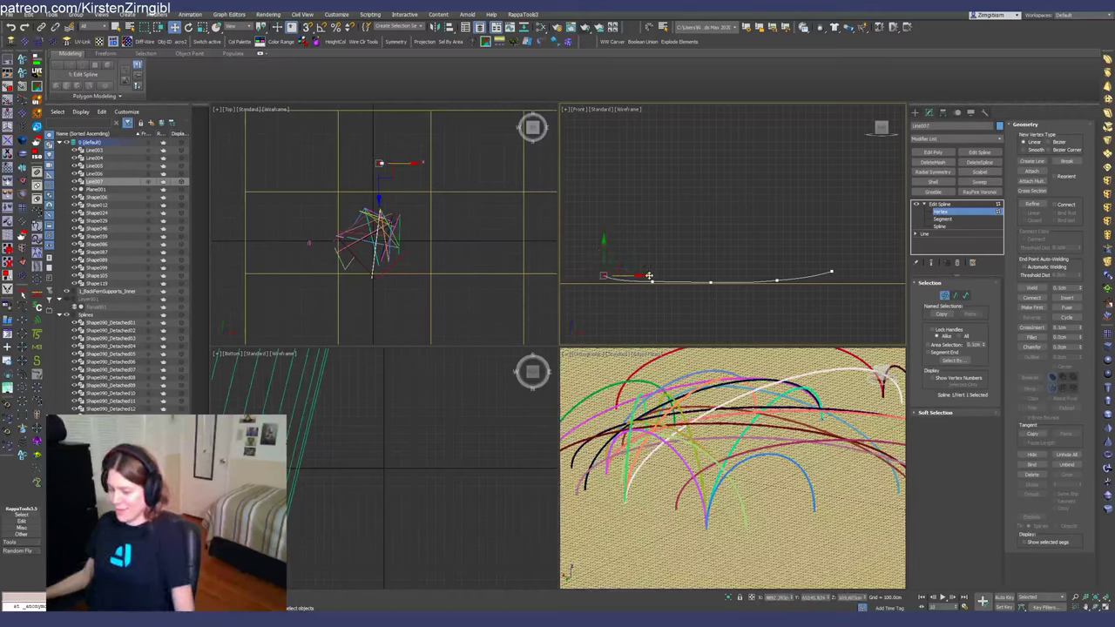
scroll(632, 266, "up", 3)
middle_click_drag(601, 252, 627, 250)
left_click_drag(592, 253, 592, 254)
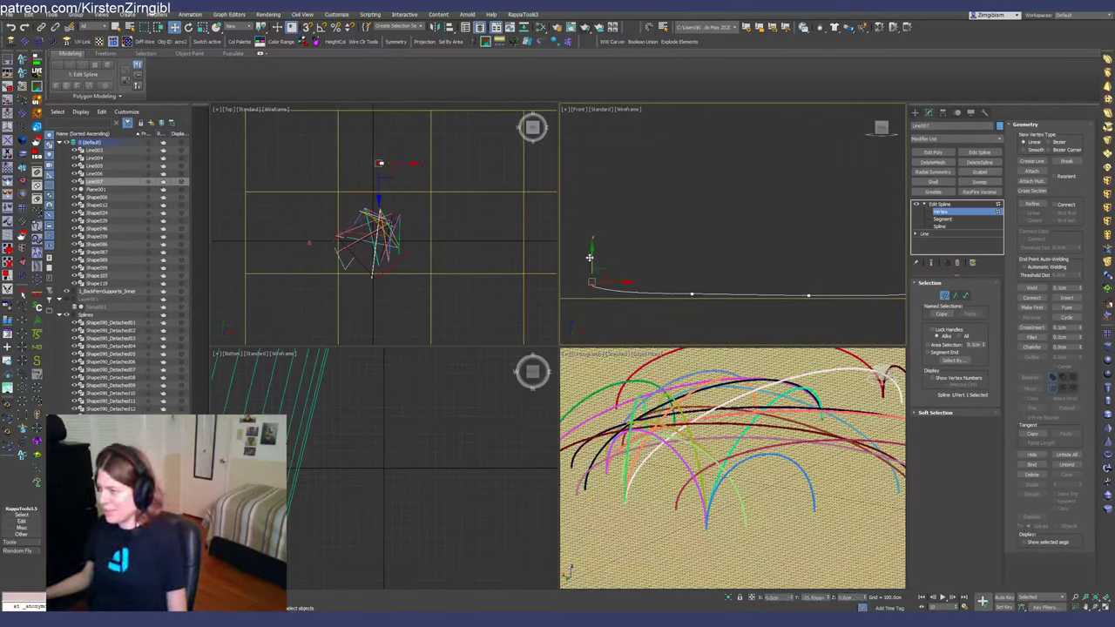
Step: Lower the scale curve's second vertex slightly and finish editing its vertices
left_click(691, 294)
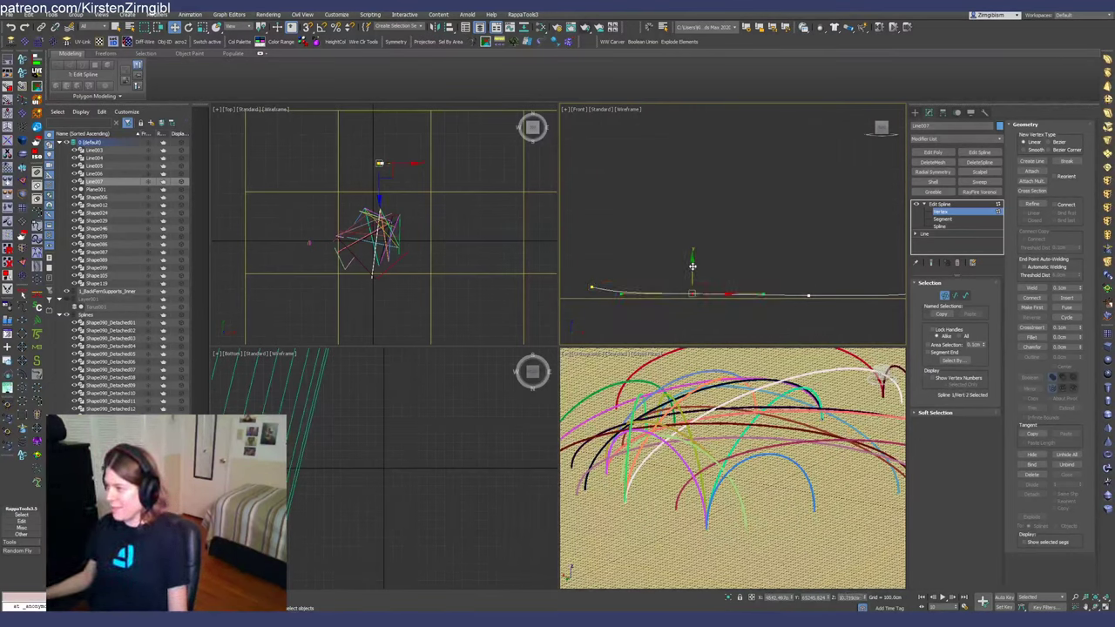
middle_click_drag(889, 253, 738, 279)
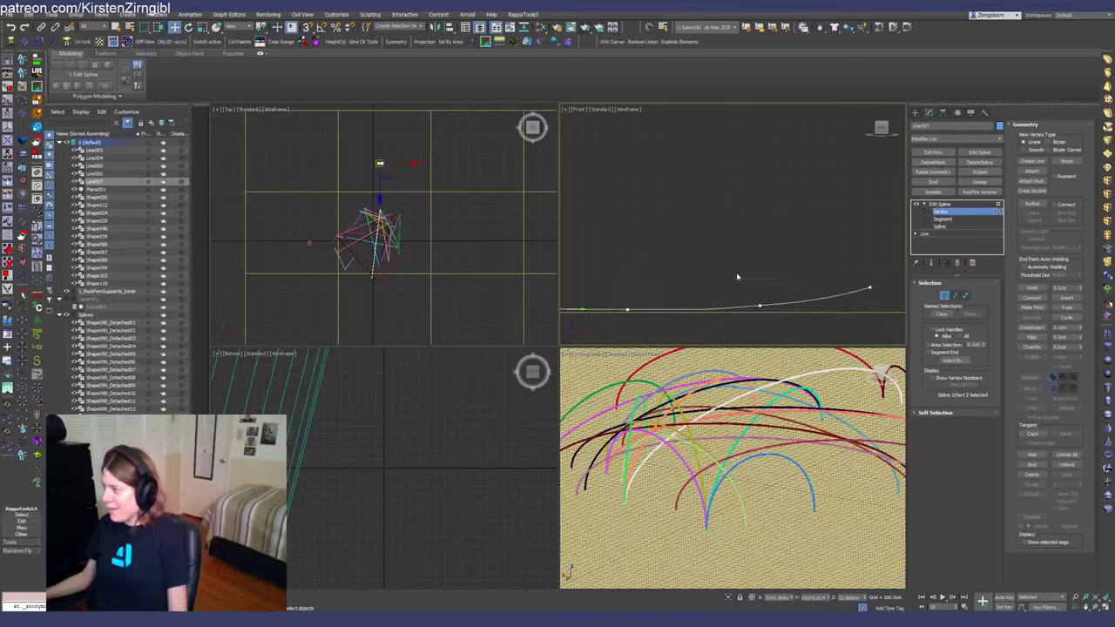
left_click(940, 204)
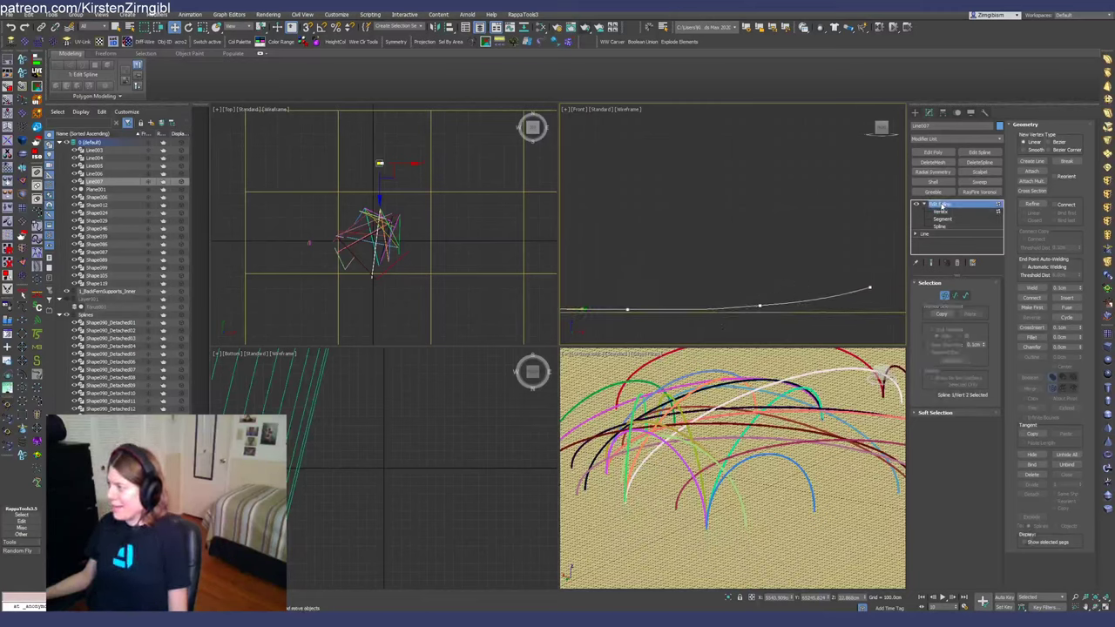
Step: Select all the arches together, leaving out the scale curve, and apply one Vu_SweepScale modifier to them
scroll(717, 210, "down", 6)
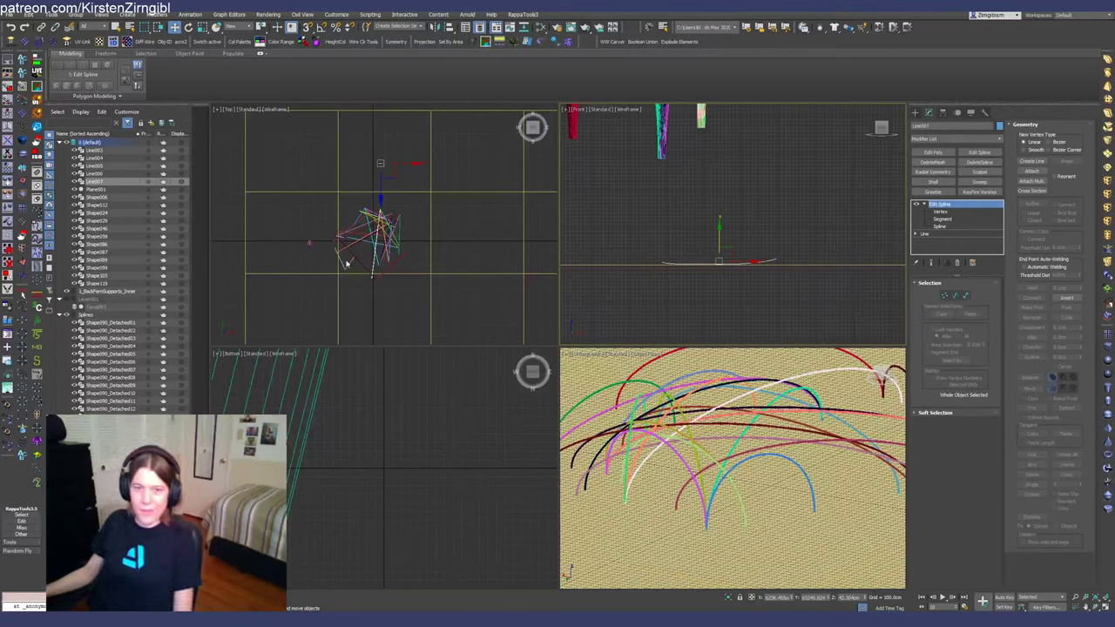
middle_click_drag(597, 201, 517, 273)
scroll(605, 247, "down", 7)
middle_click_drag(606, 248, 712, 263)
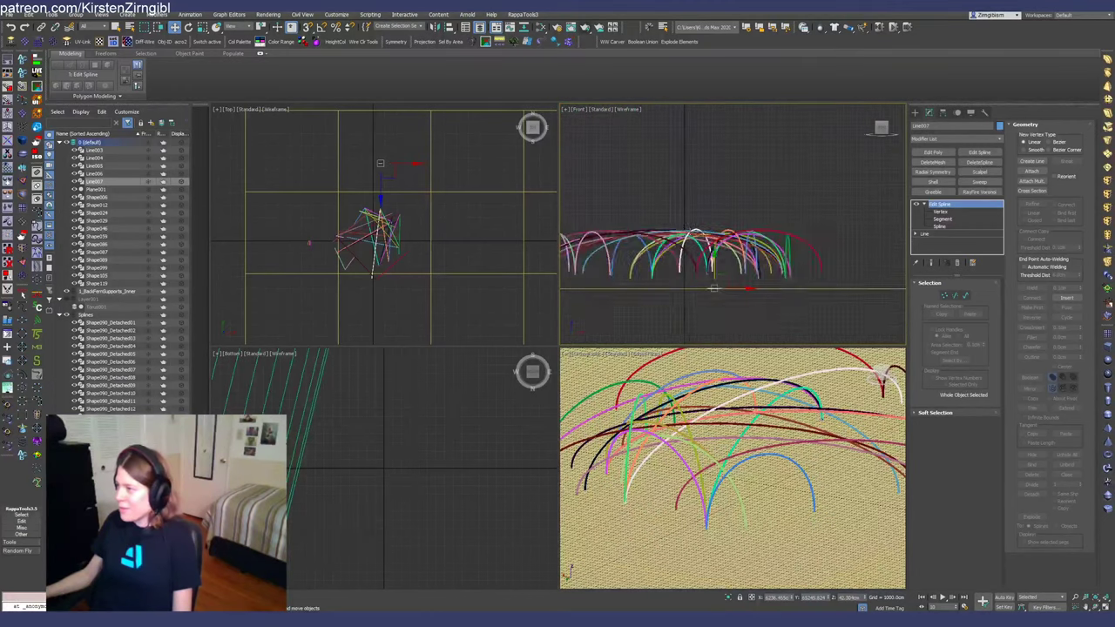
scroll(587, 224, "down", 2)
left_click_drag(573, 216, 823, 273)
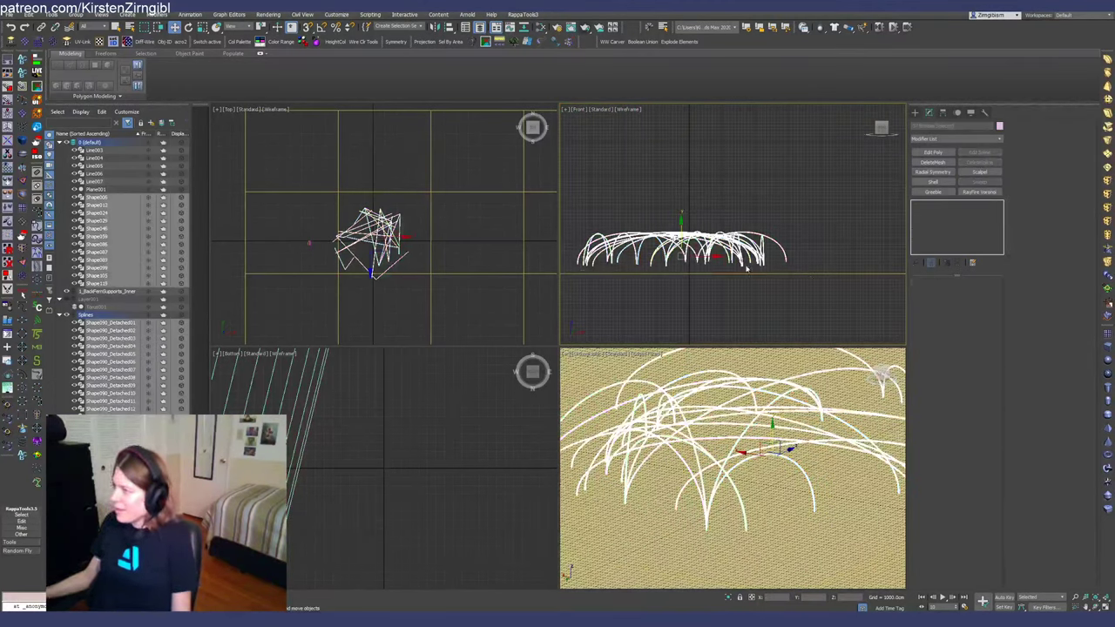
scroll(723, 273, "up", 6)
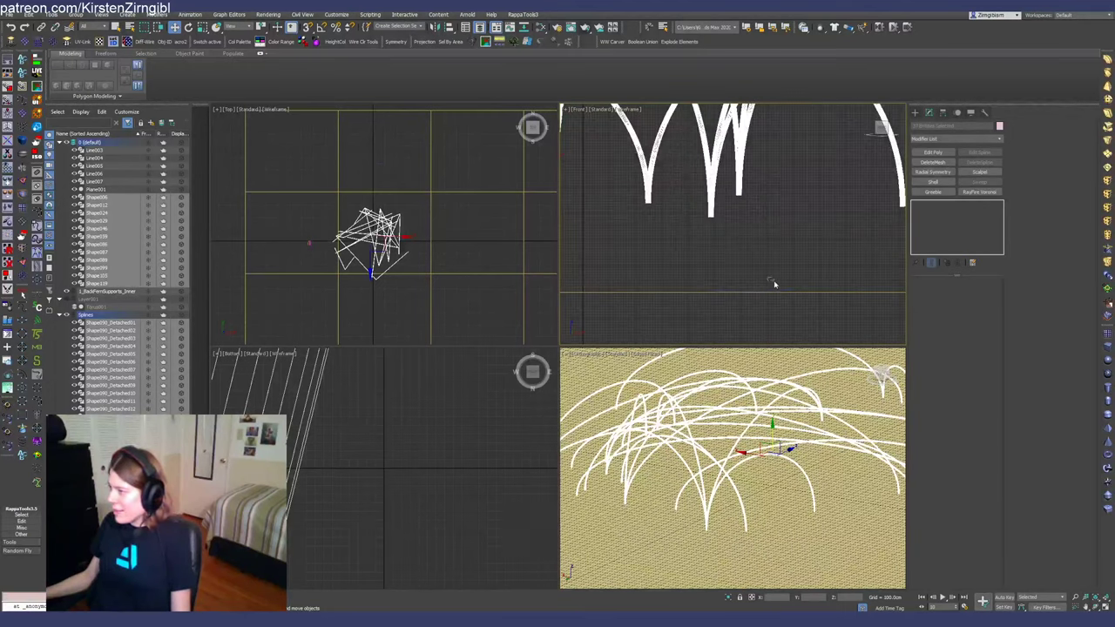
left_click(716, 253)
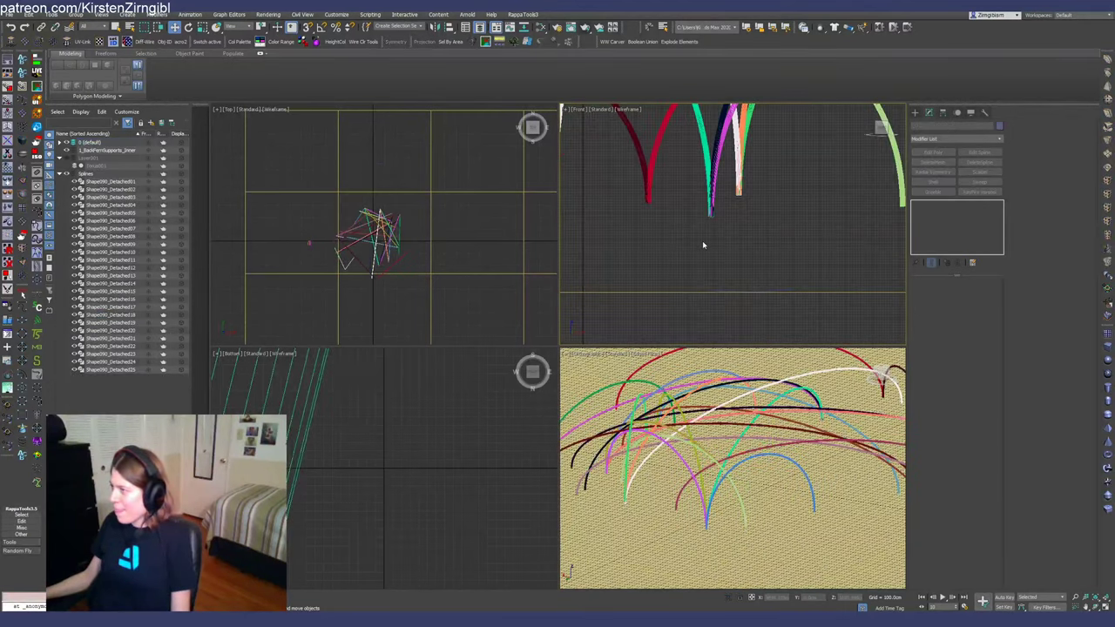
key("ctrl+a")
scroll(703, 241, "down", 6)
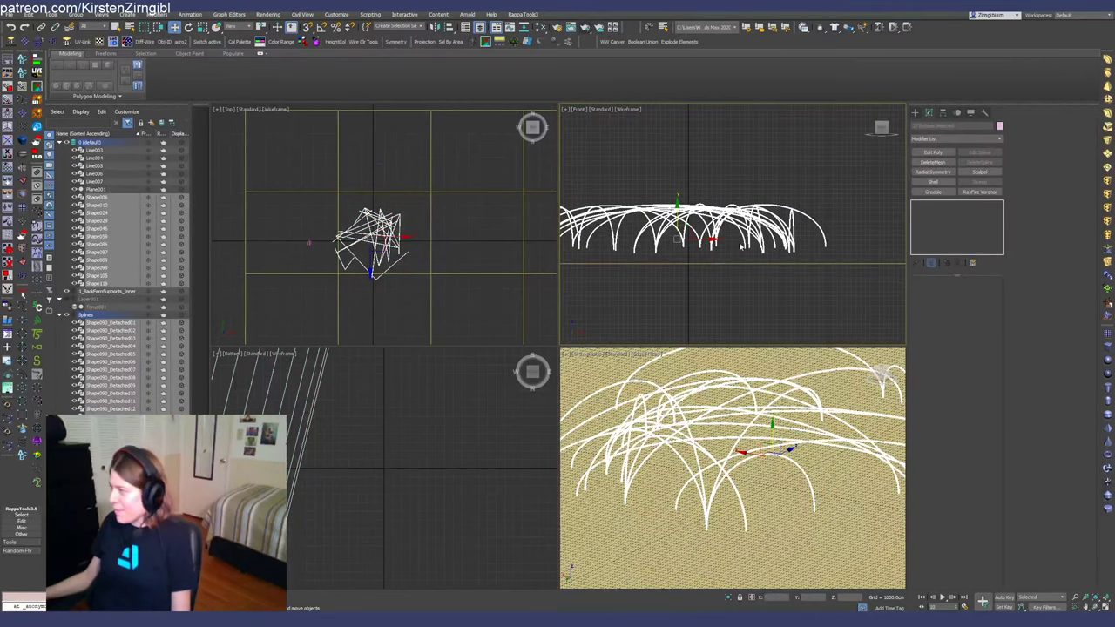
left_click(1002, 141)
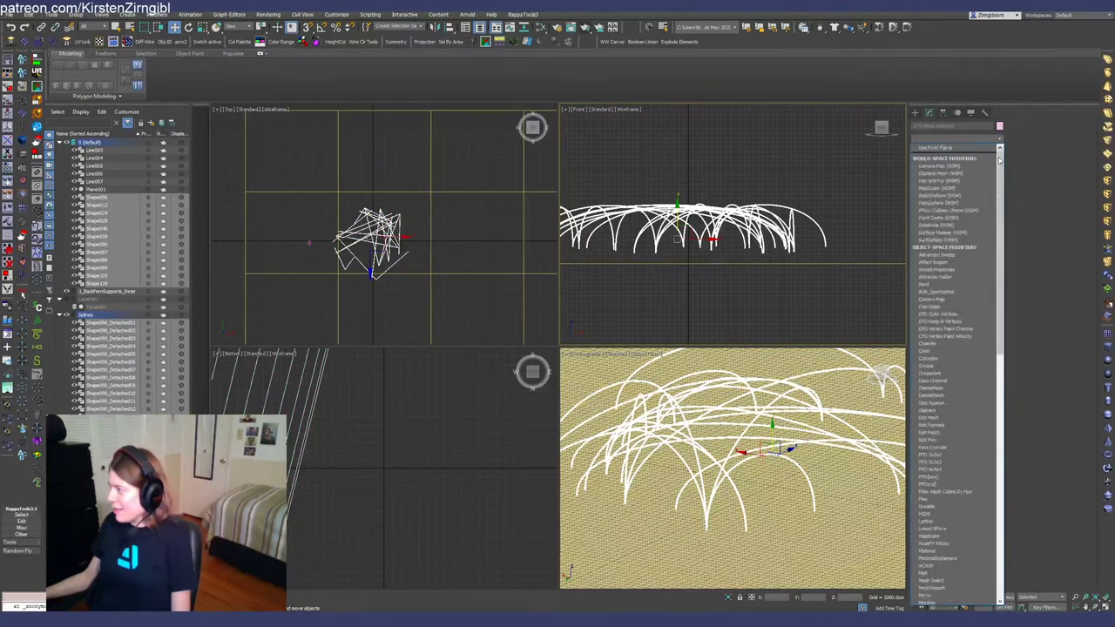
scroll(951, 523, "down", 5)
left_click(937, 571)
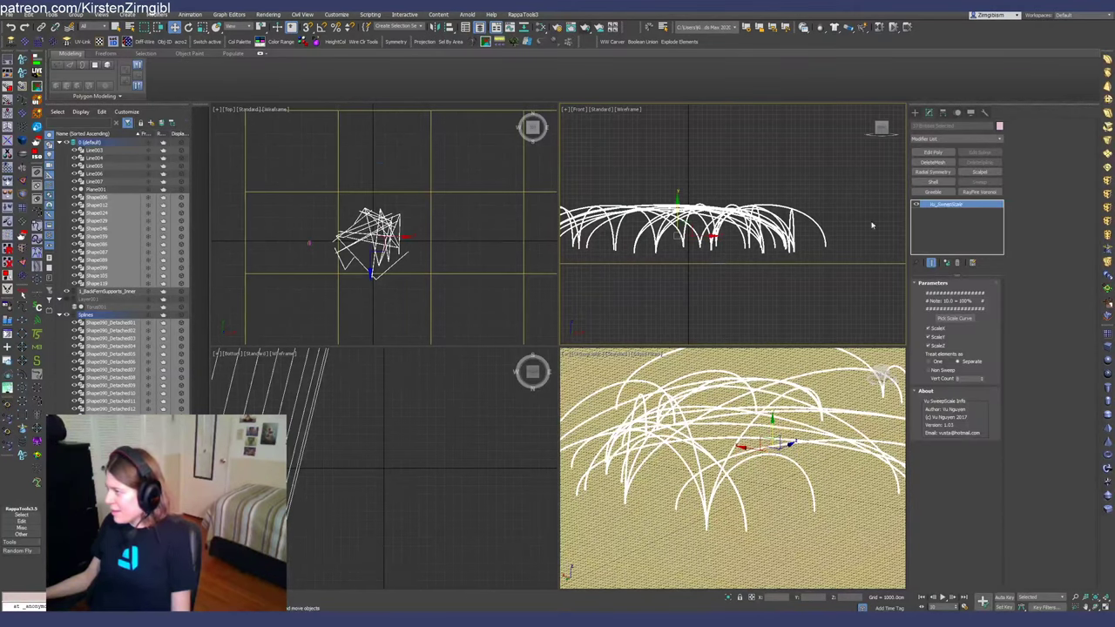
Step: Assign the small ground-level line Line007 as the scale curve of the arches' Vu_SweepScale modifier
scroll(678, 226, "up", 5)
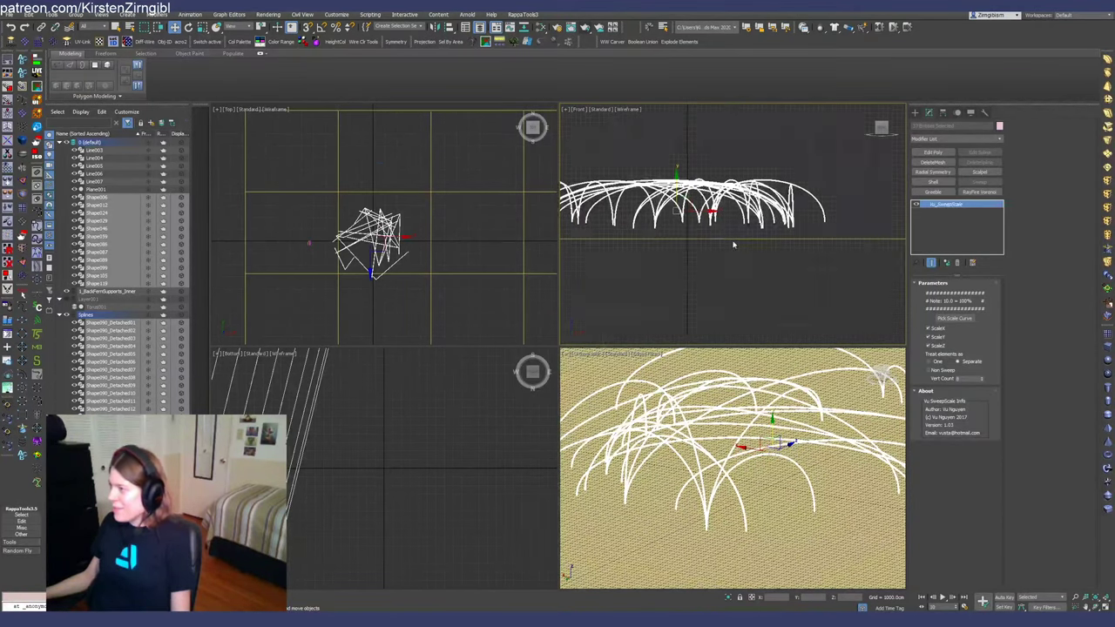
scroll(677, 235, "up", 3)
scroll(677, 256, "up", 1)
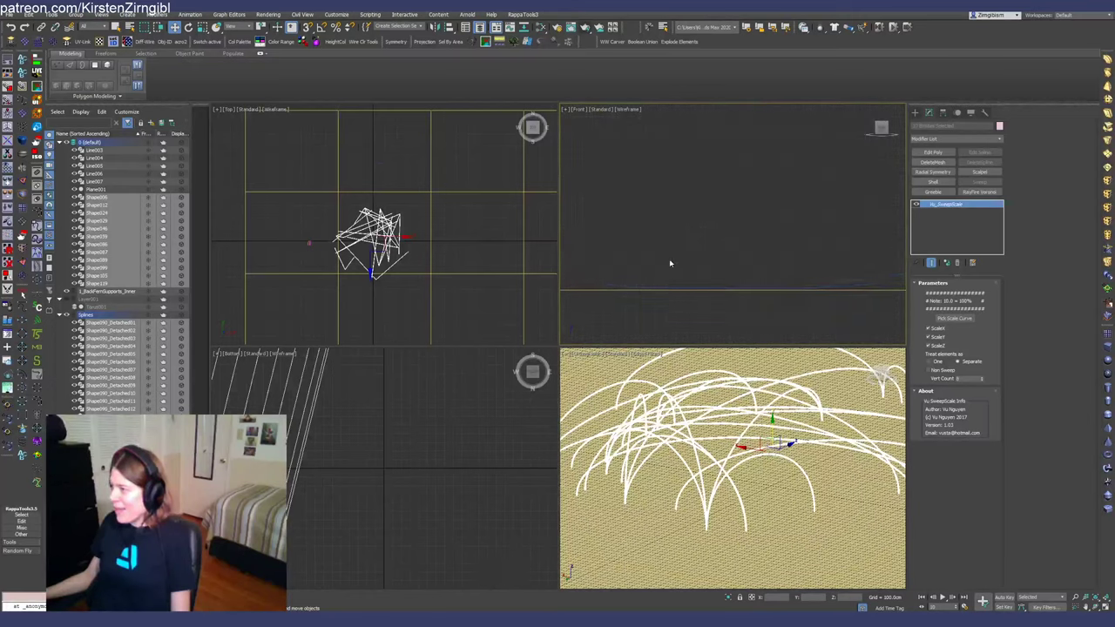
scroll(669, 260, "down", 2)
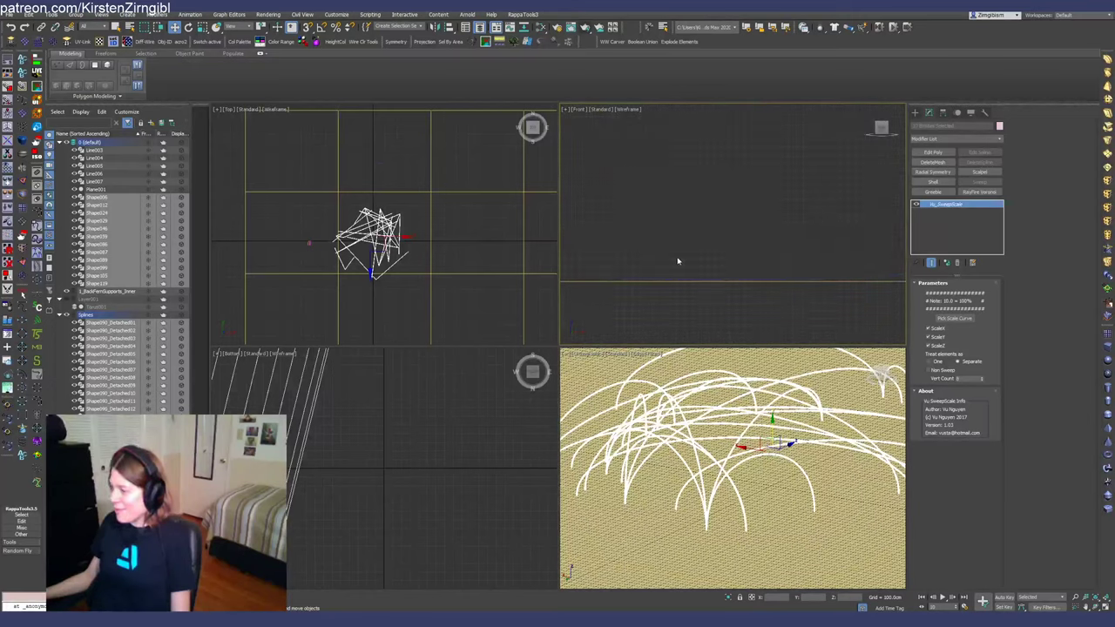
left_click(947, 319)
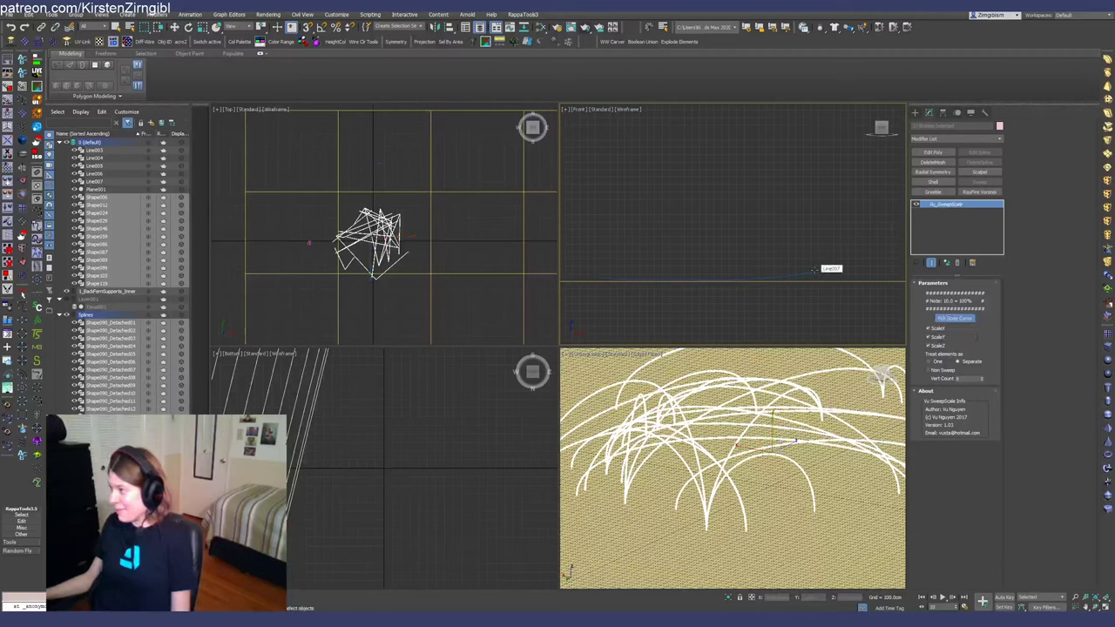
left_click(814, 270)
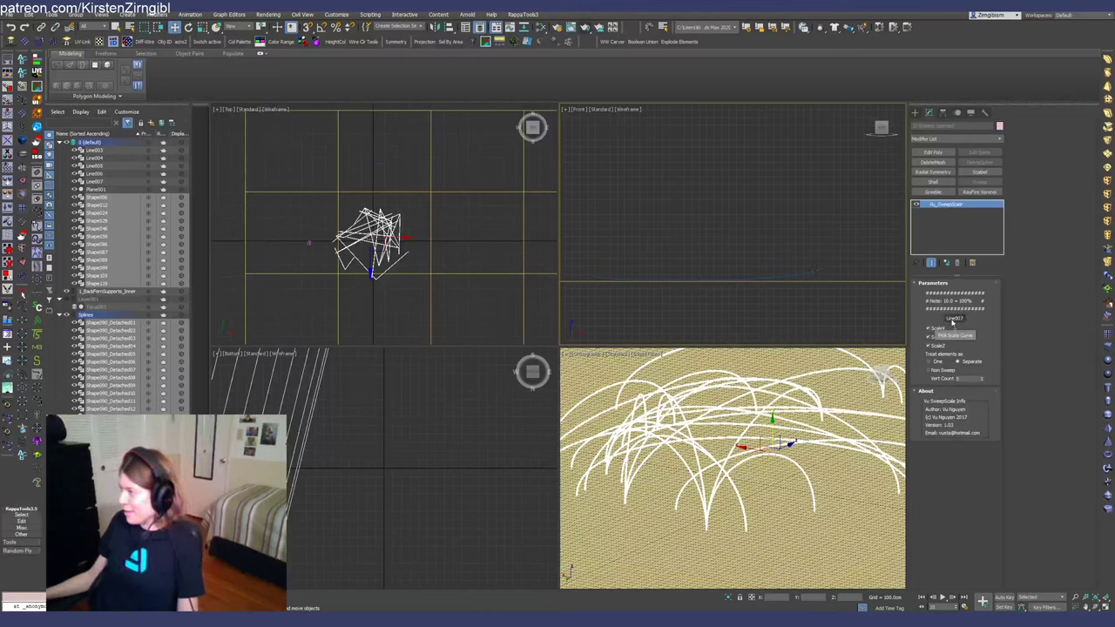
Step: Set the selected arcs' SweepScale modifier to treat elements as One and re-pick Line007 as the scale curve
left_click(929, 362)
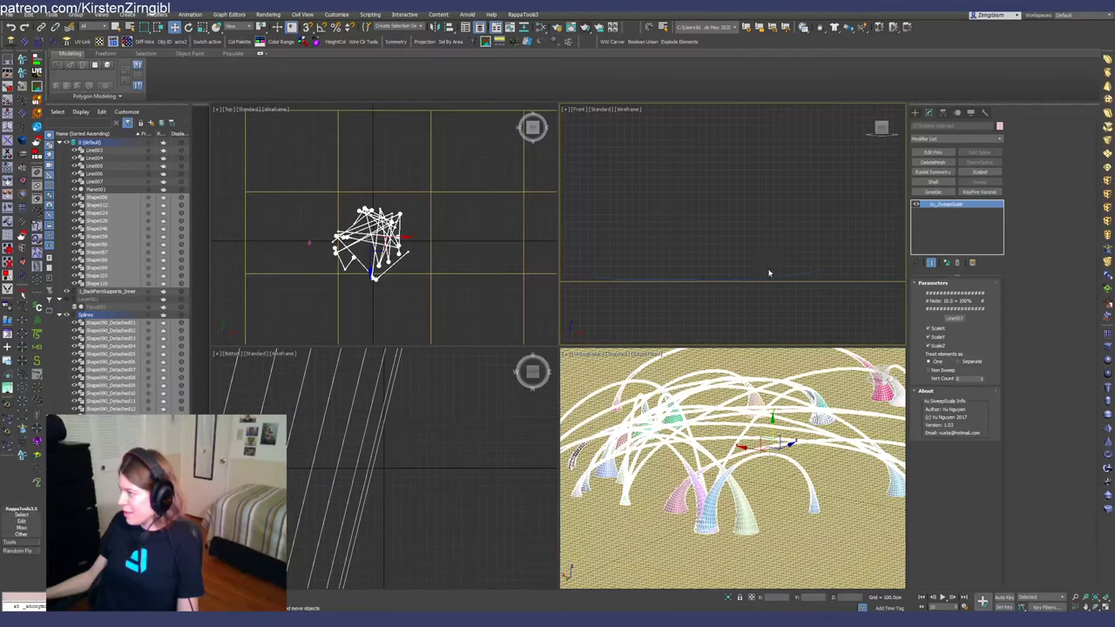
left_click(955, 319)
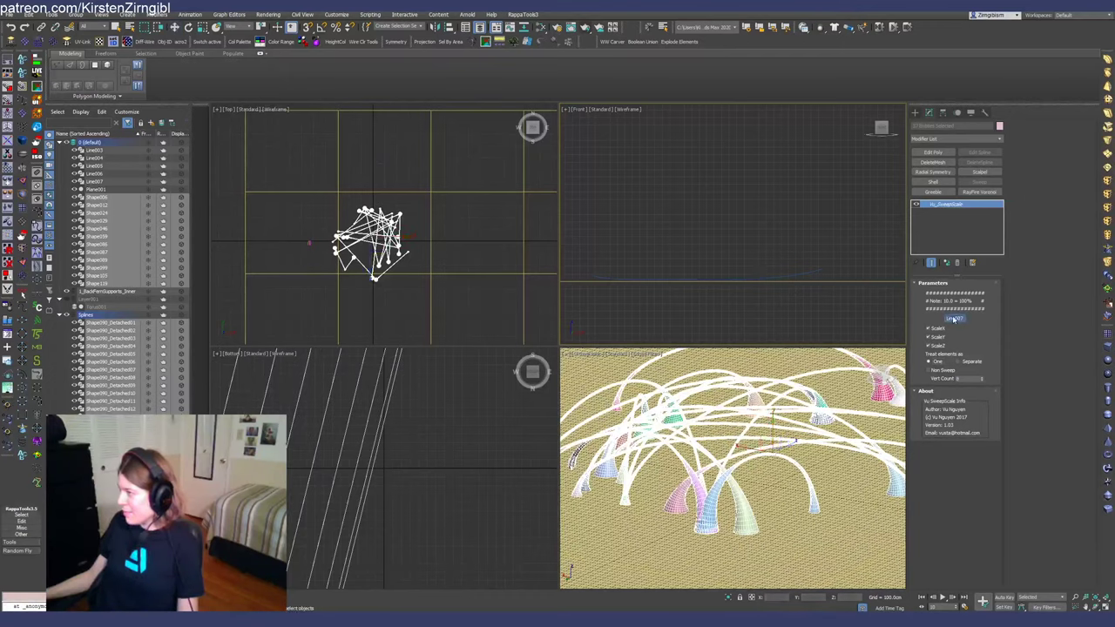
left_click(815, 268)
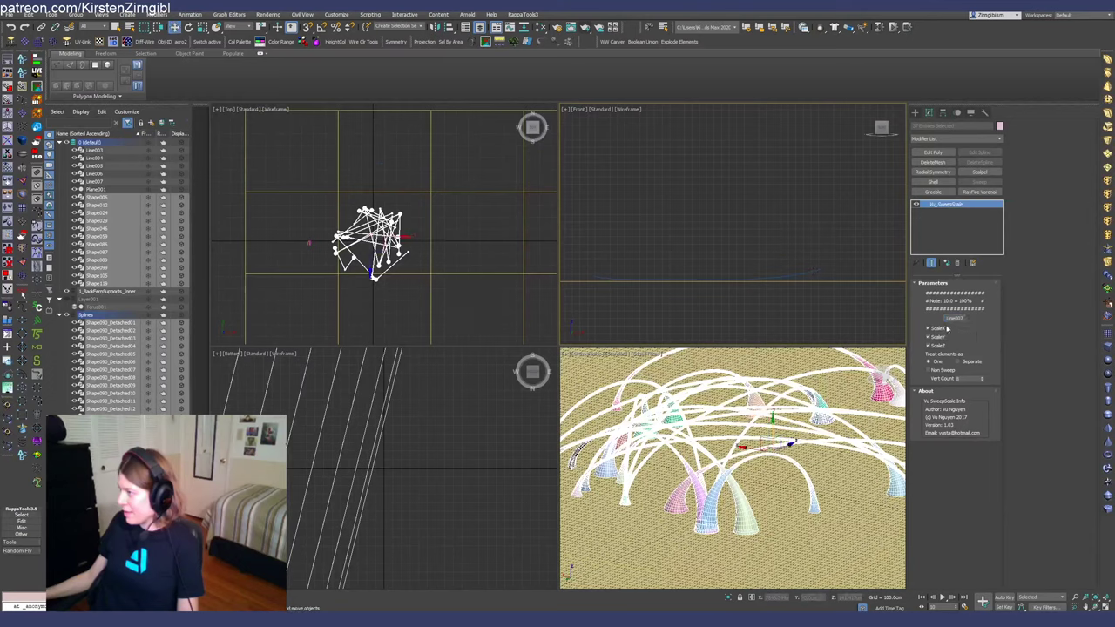
Step: Examine the tapered arcs on the ground plane from several angles and distances
middle_click_drag(746, 386, 724, 429)
scroll(718, 434, "down", 3)
scroll(718, 433, "up", 2)
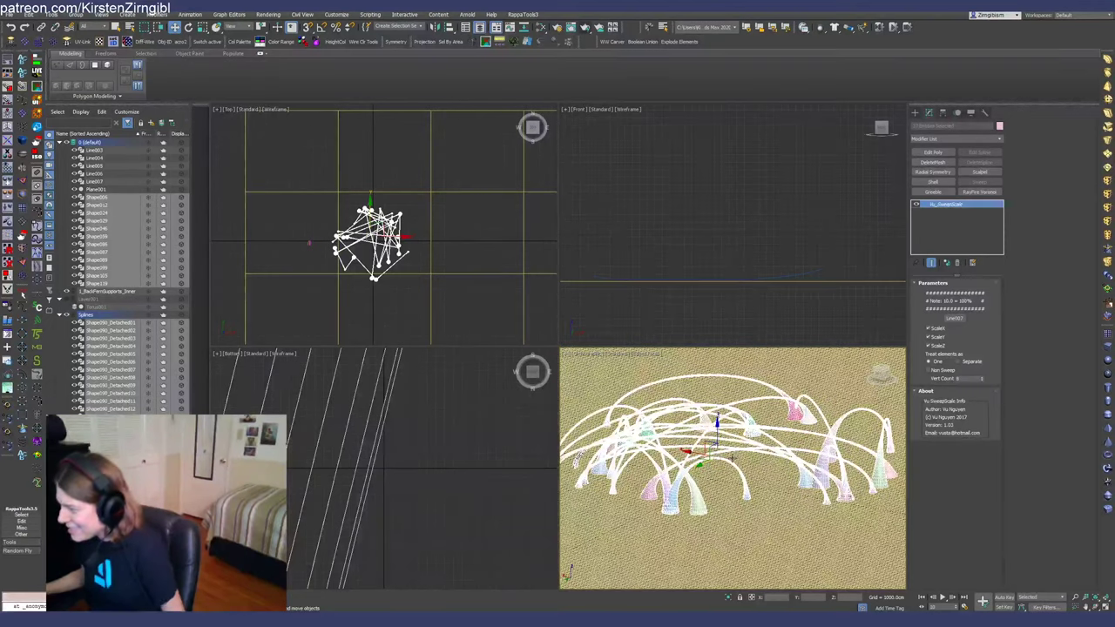
scroll(718, 433, "down", 2)
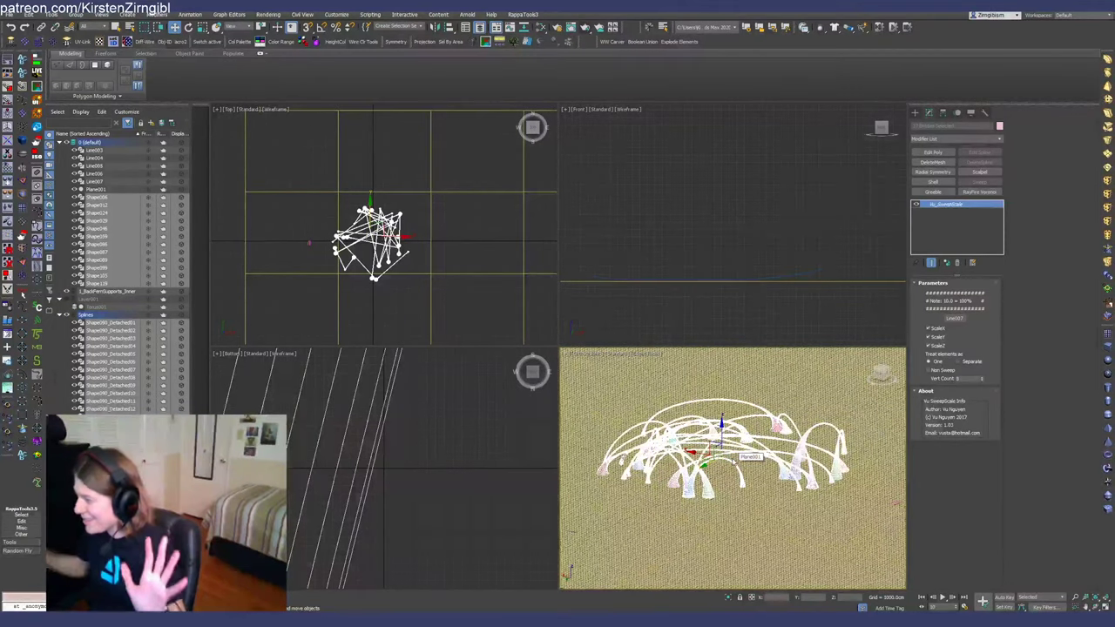
scroll(710, 441, "up", 2)
scroll(708, 443, "down", 2)
middle_click_drag(708, 443, 765, 453, "alt")
scroll(767, 449, "up", 2)
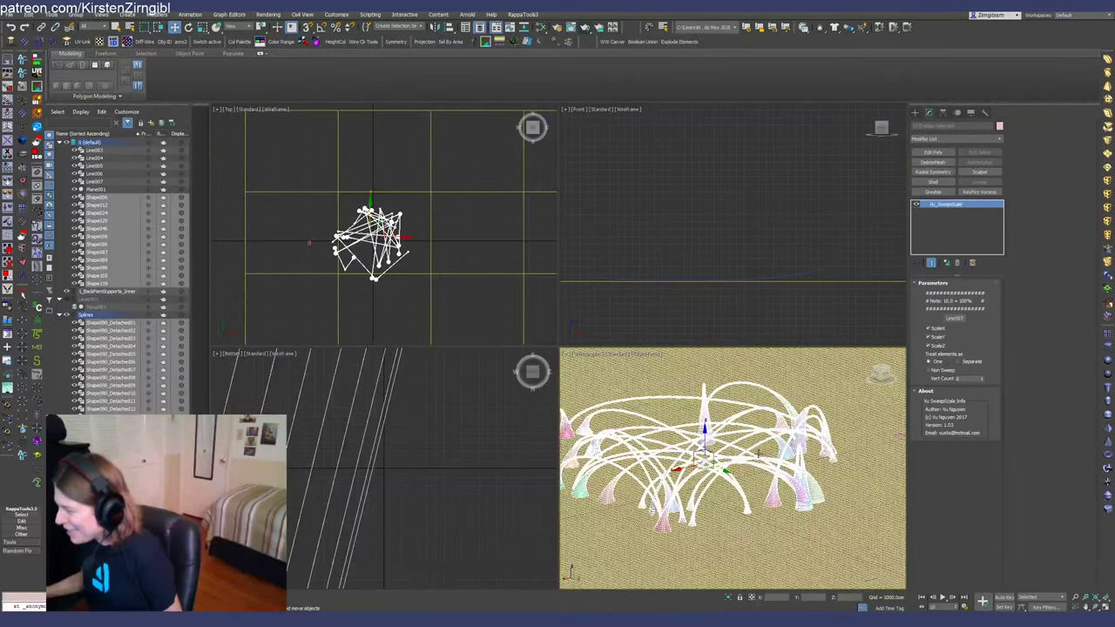
Step: Try raising the second-to-last vertex of the Line007 scale curve, undo the move, and leave vertex editing
left_click(816, 244)
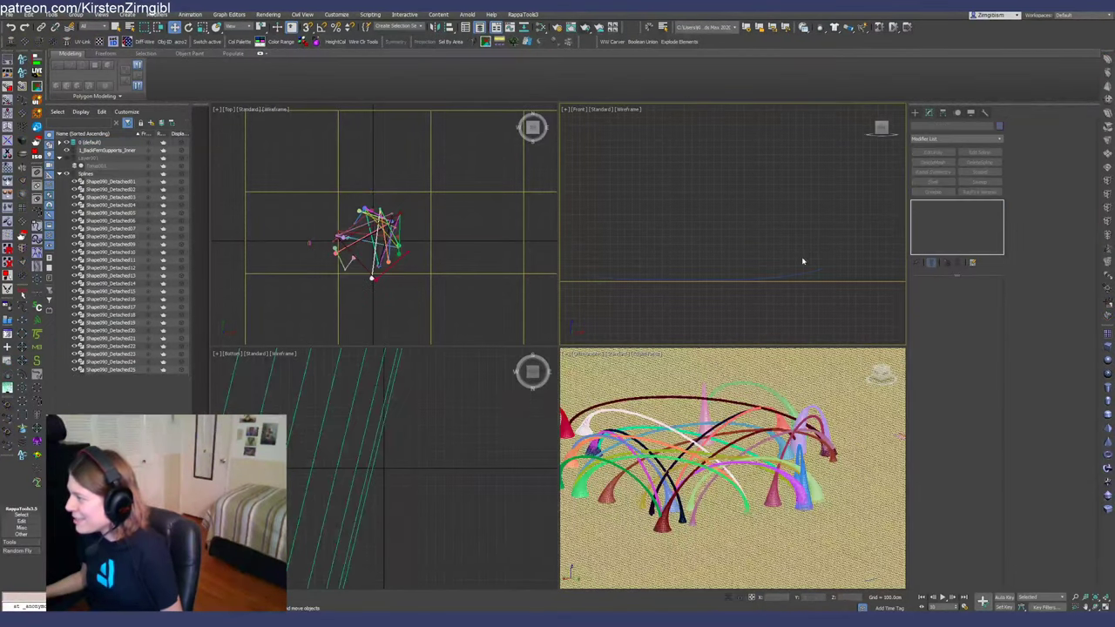
left_click_drag(807, 260, 826, 275)
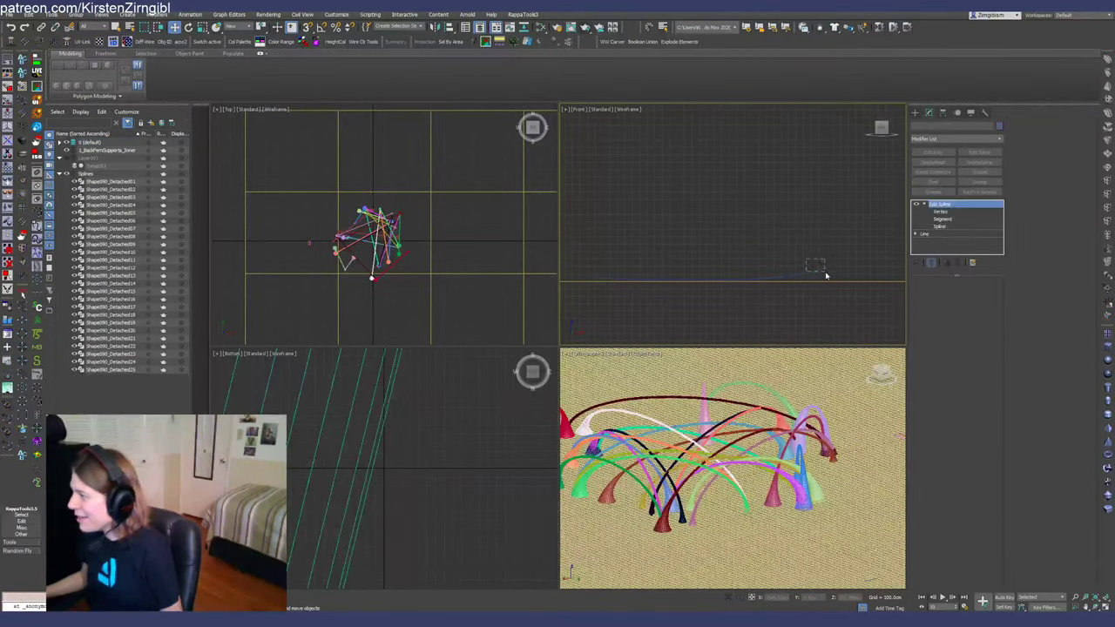
left_click(871, 282)
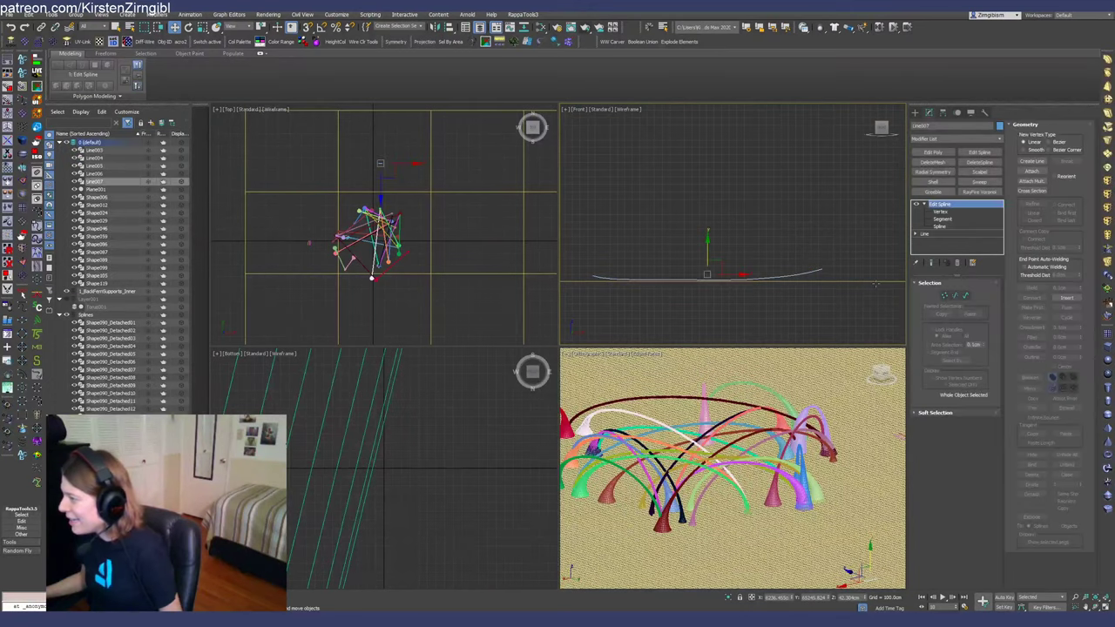
left_click(941, 212)
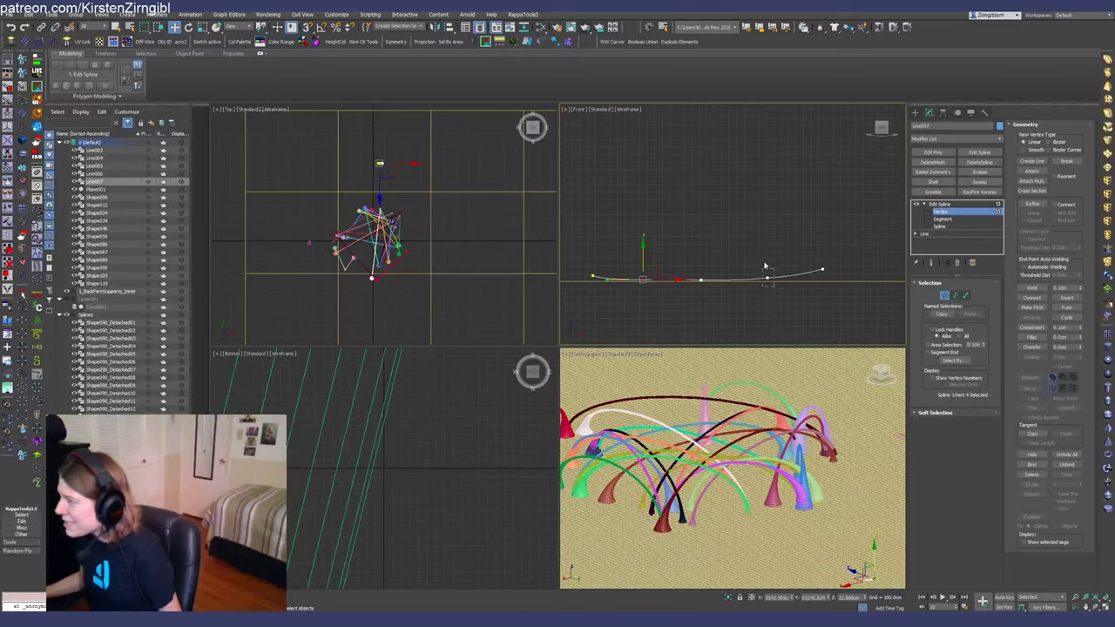
left_click(764, 266)
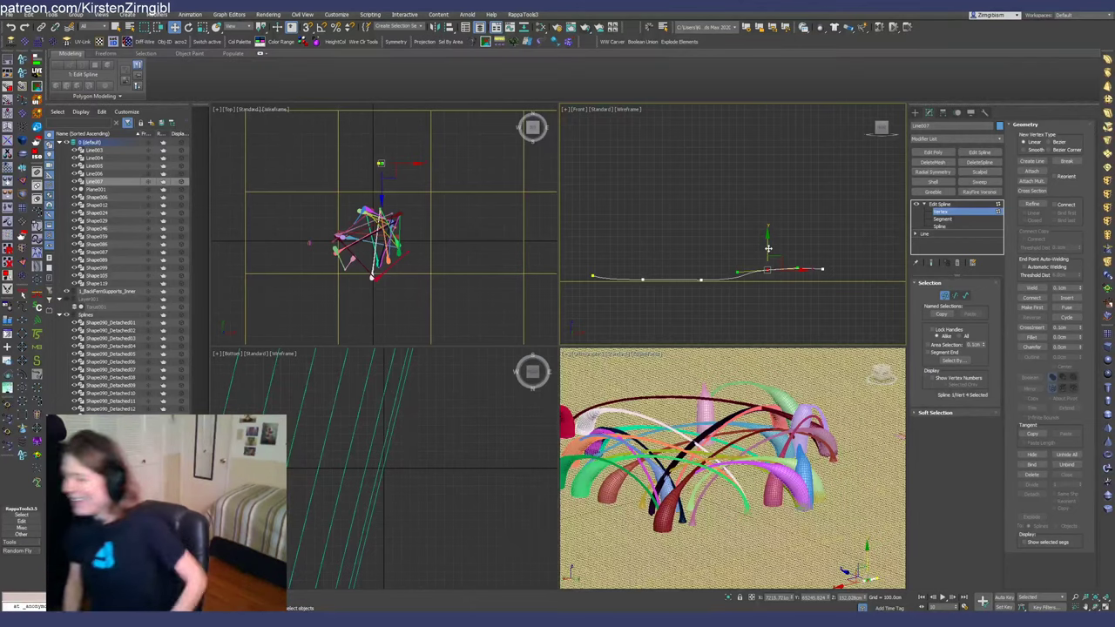
middle_click_drag(779, 251, 795, 238)
scroll(798, 245, "up", 2)
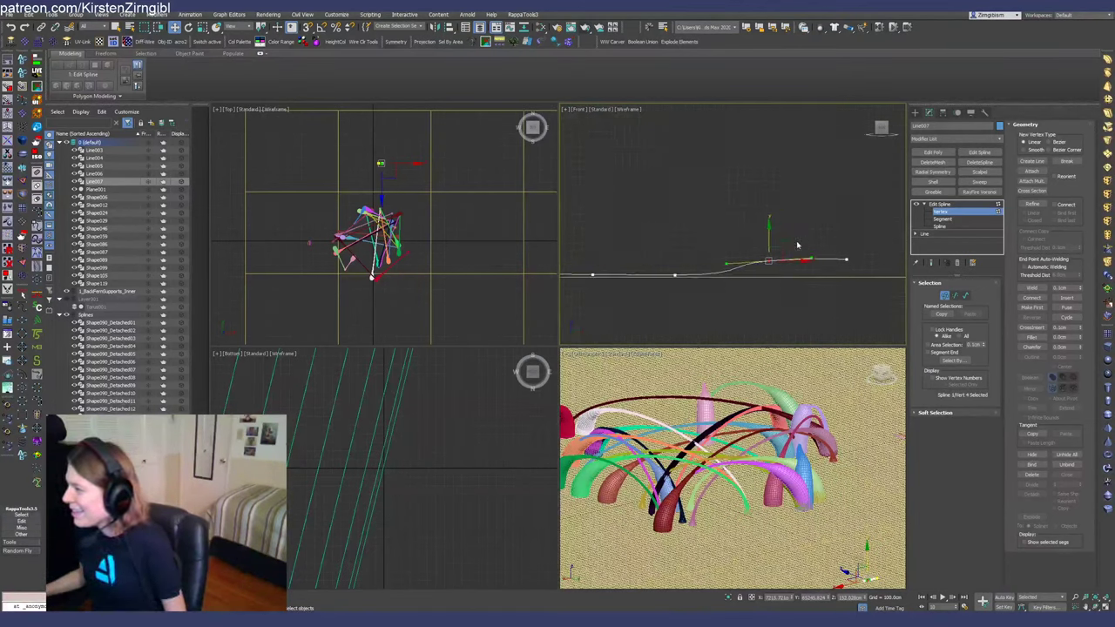
key("ctrl+z")
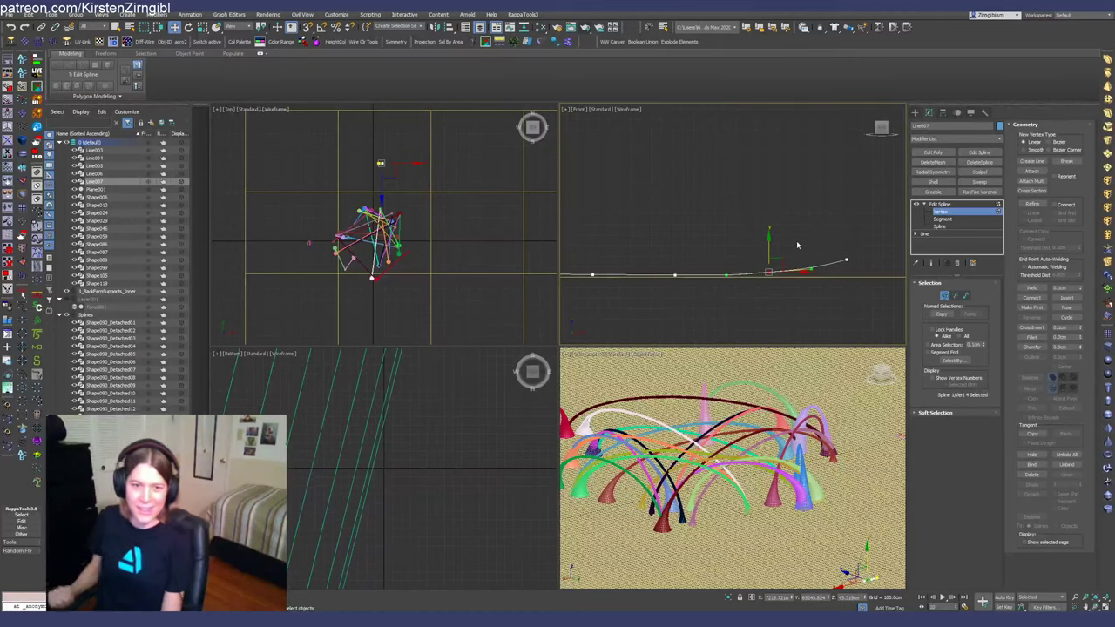
middle_click_drag(680, 450, 706, 452)
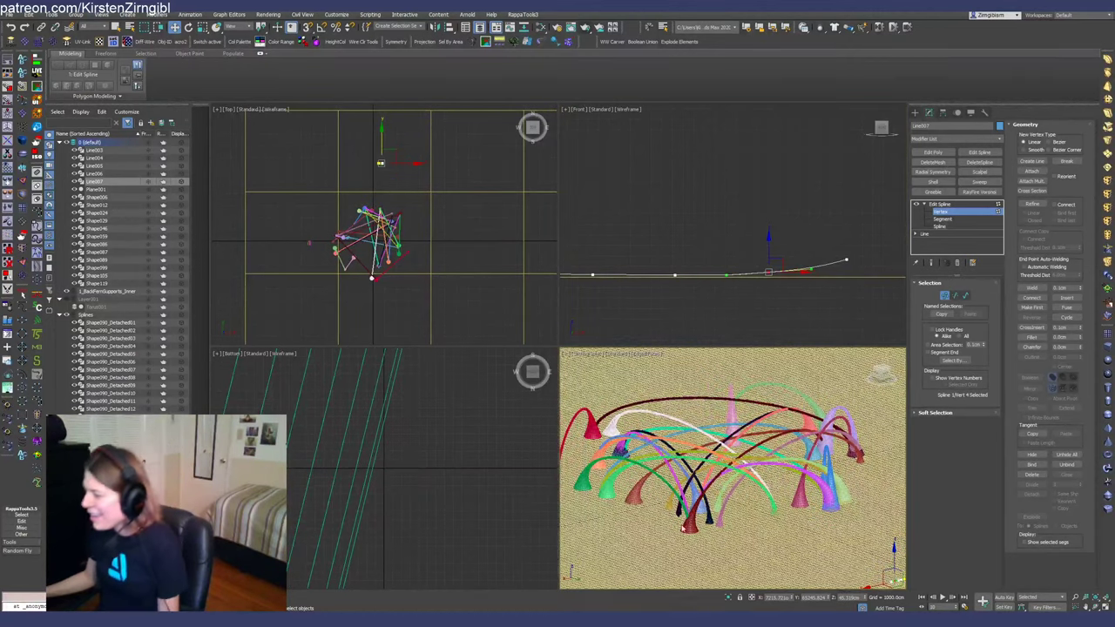
scroll(681, 526, "up", 2)
scroll(696, 511, "down", 1)
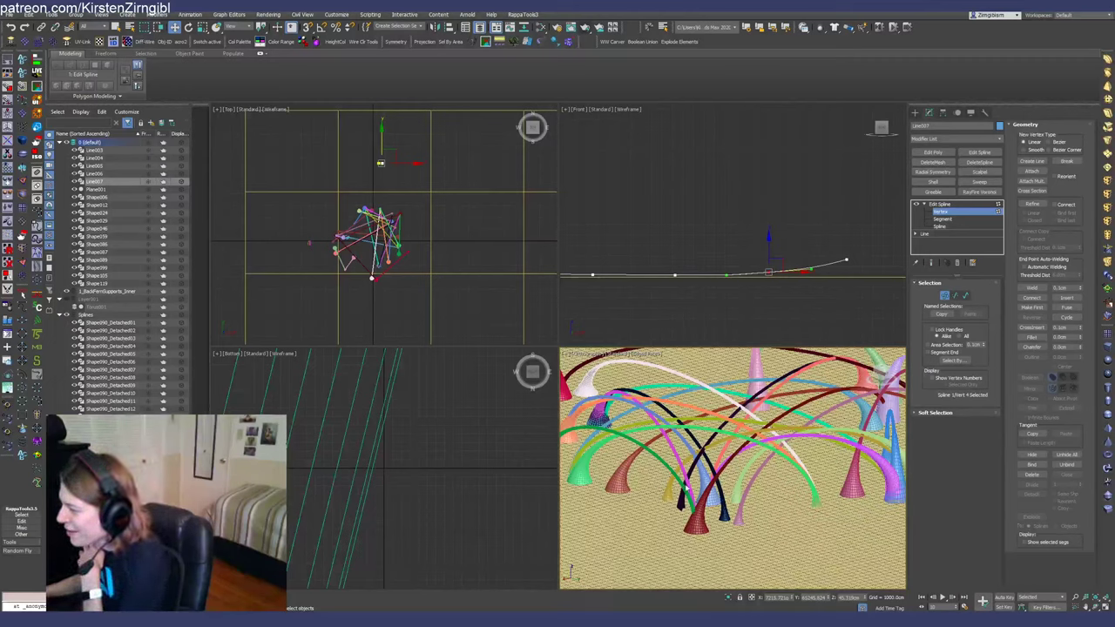
left_click(958, 204)
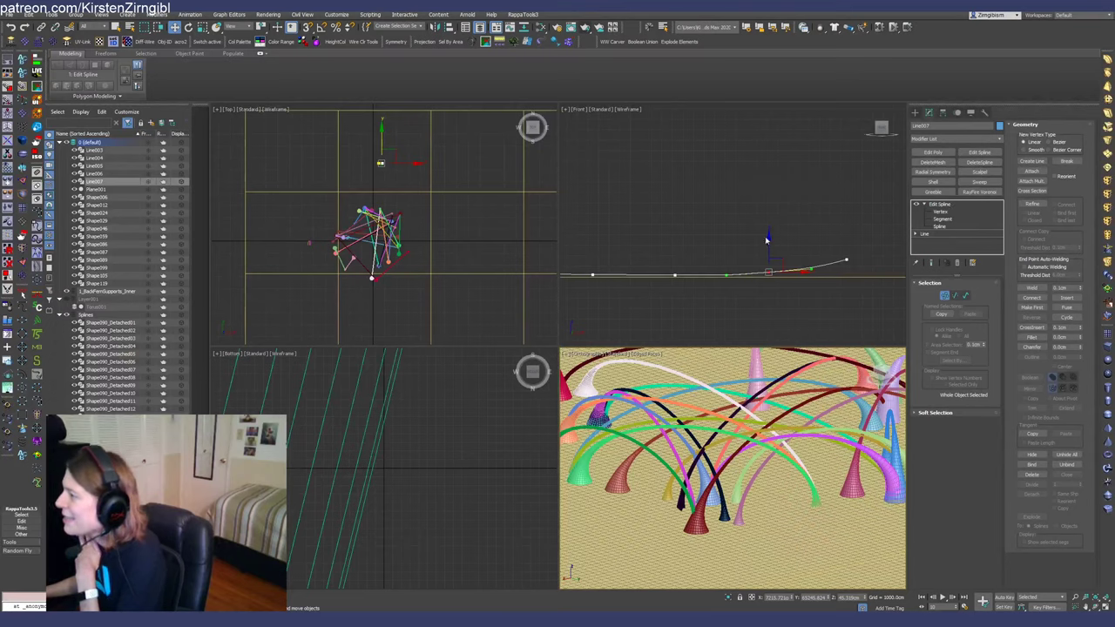
Step: Select all the swept arcs in the front view and clone them straight upward as one set of independent copies
middle_click_drag(787, 182, 760, 241)
scroll(761, 217, "down", 8)
scroll(757, 242, "down", 4)
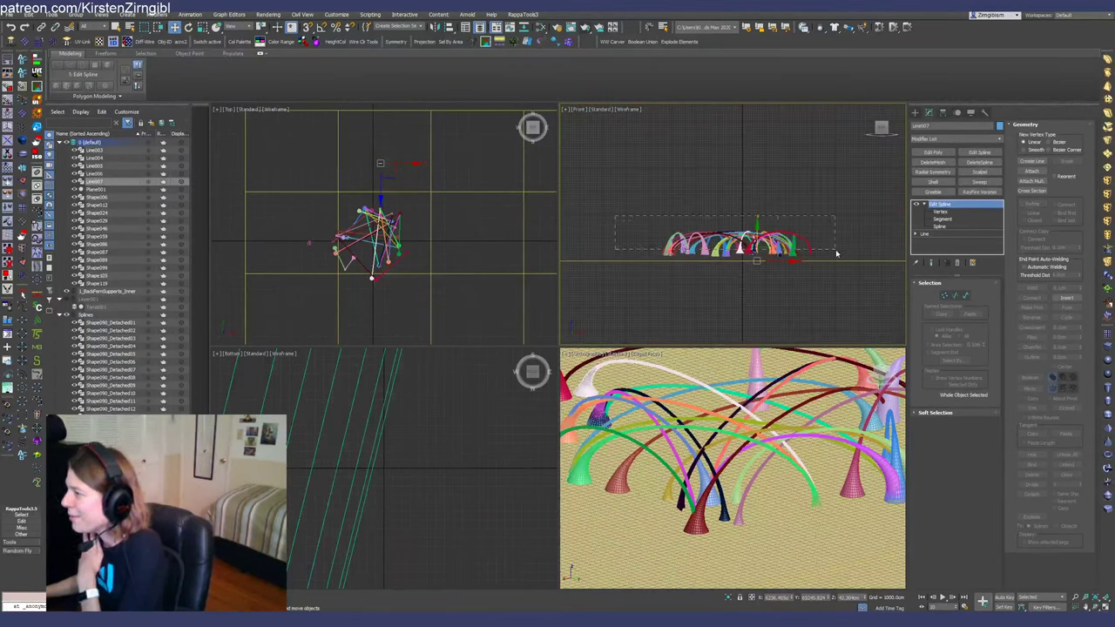
left_click_drag(836, 252, 838, 254)
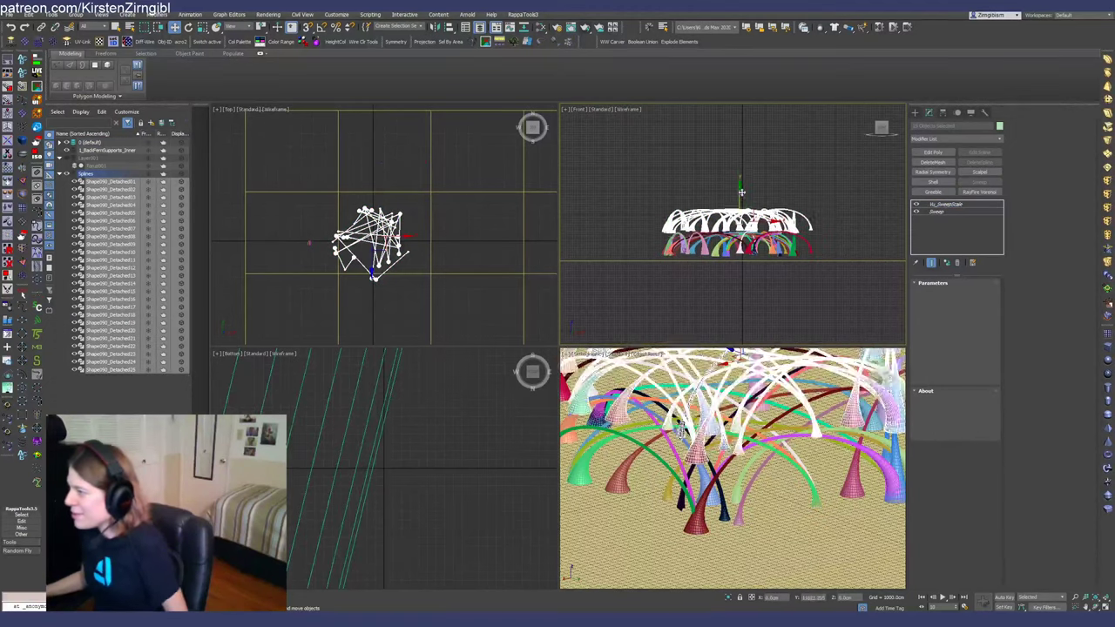
left_click_drag(740, 191, 741, 168, "shift")
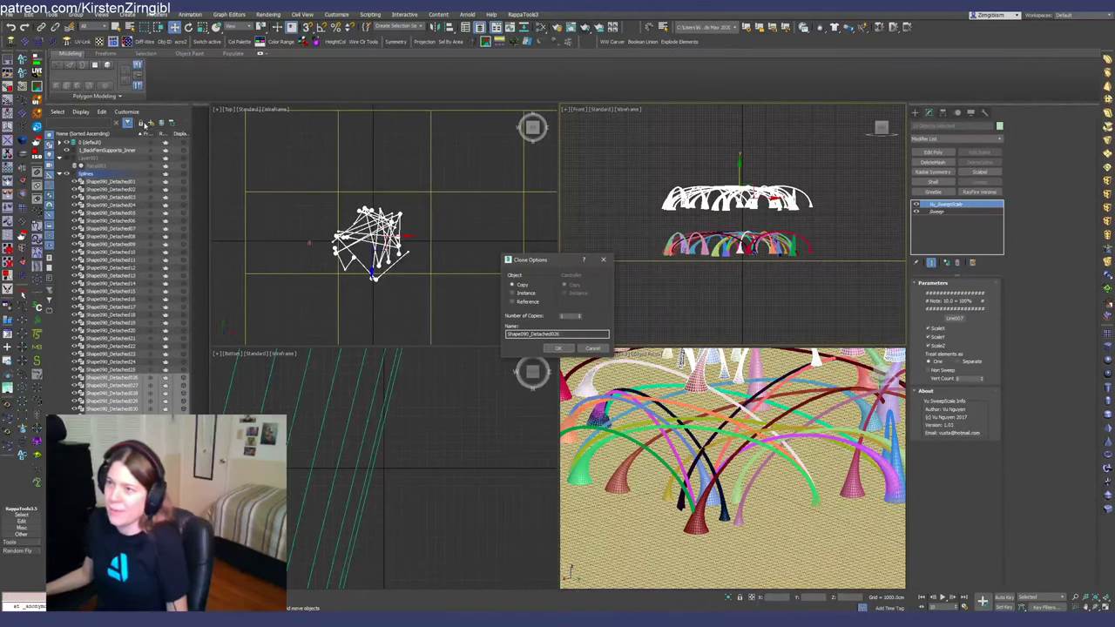
left_click(146, 124)
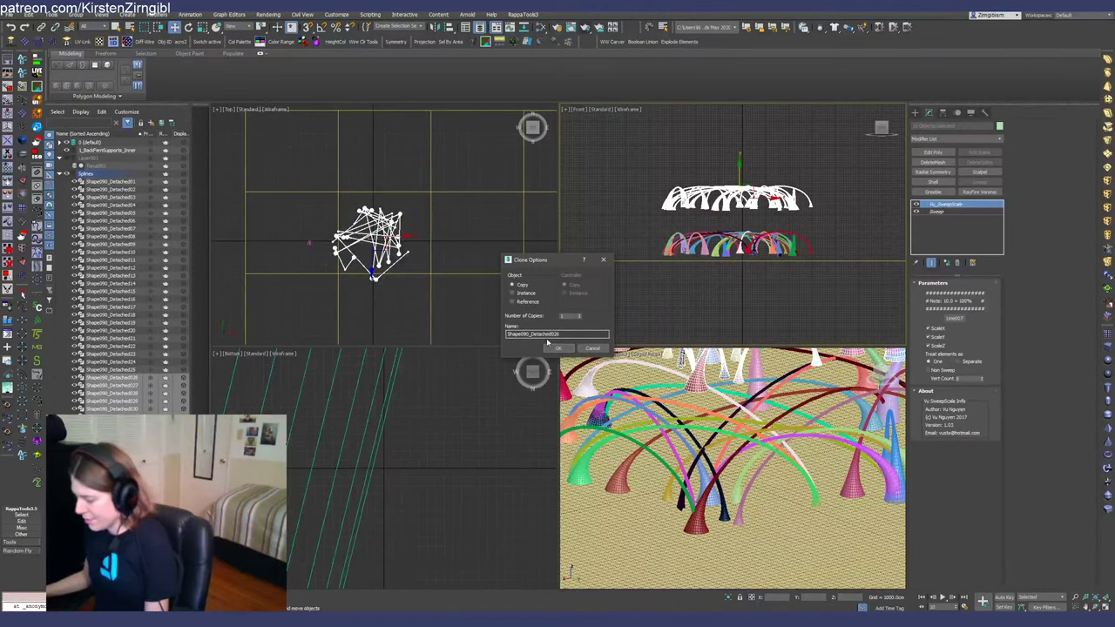
left_click(549, 346)
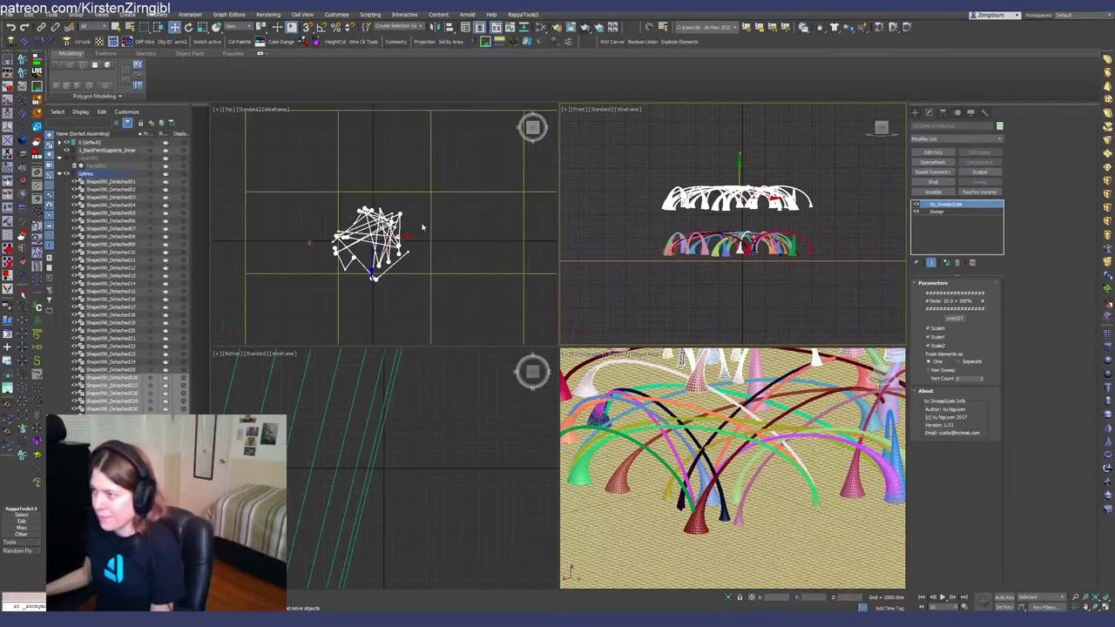
Step: Put the cloned arcs on a new layer named Arcs Merge and collapse the Splines layer's listing
key("ctrl+l")
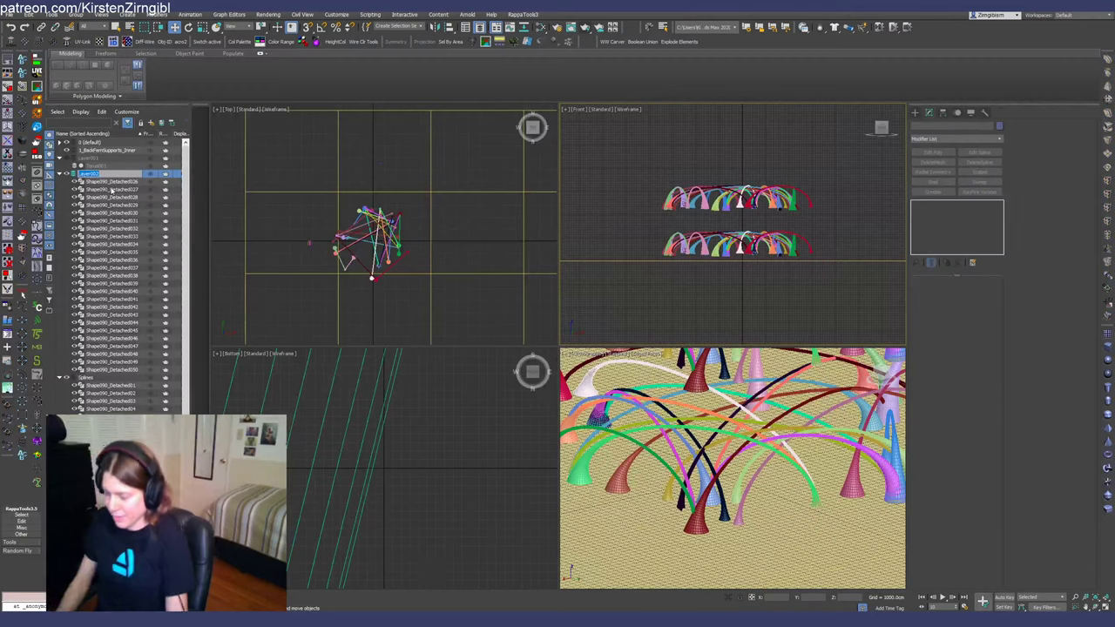
type("1")
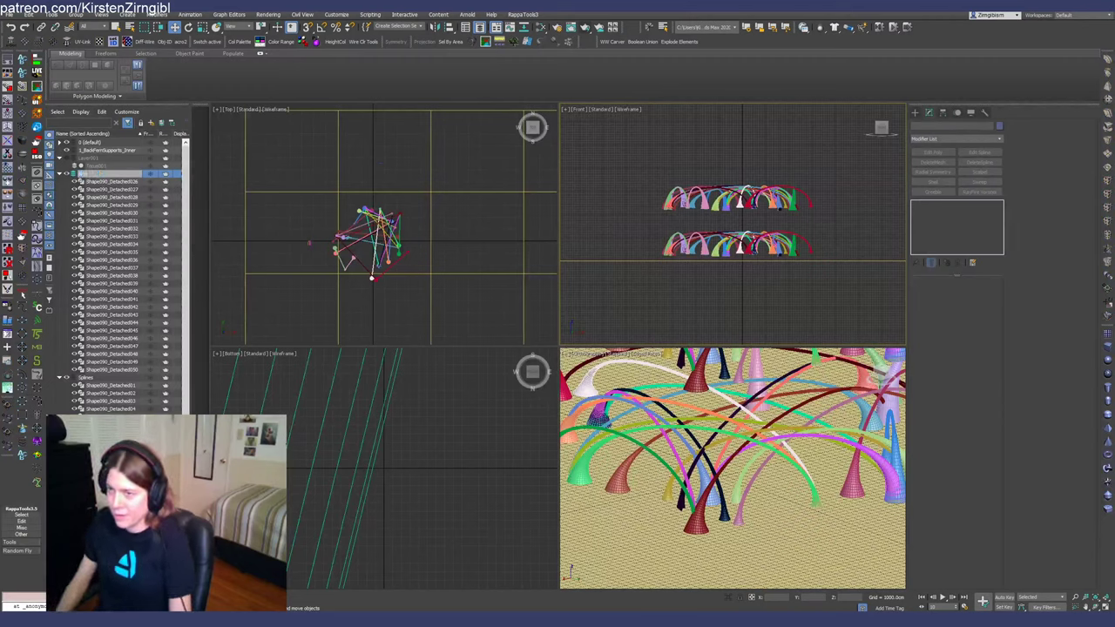
type("eepge")
key("Return")
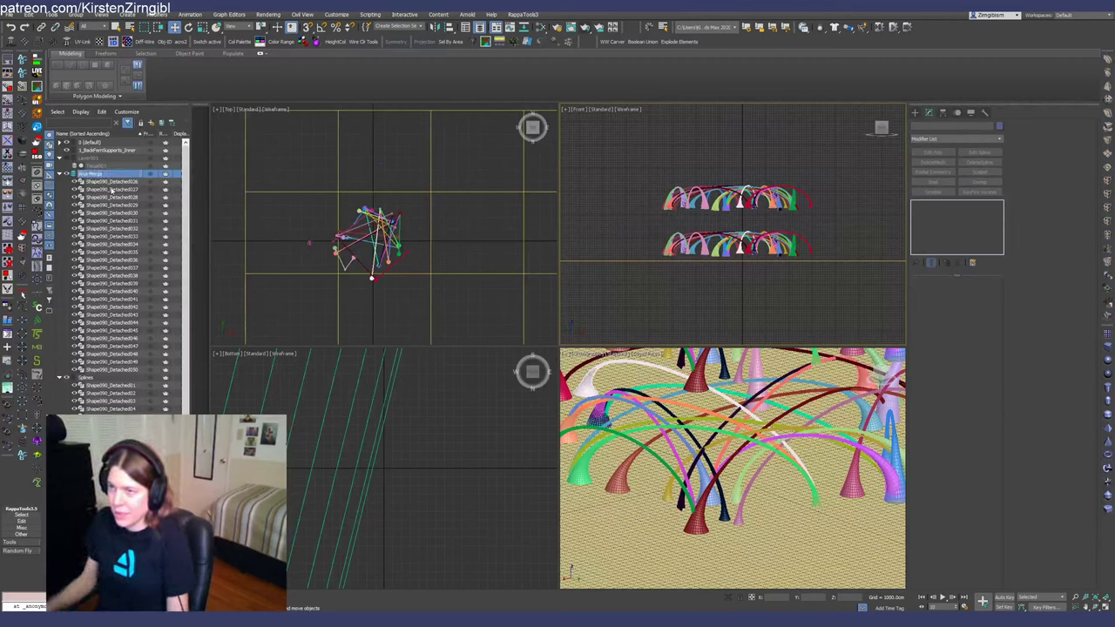
left_click(60, 377)
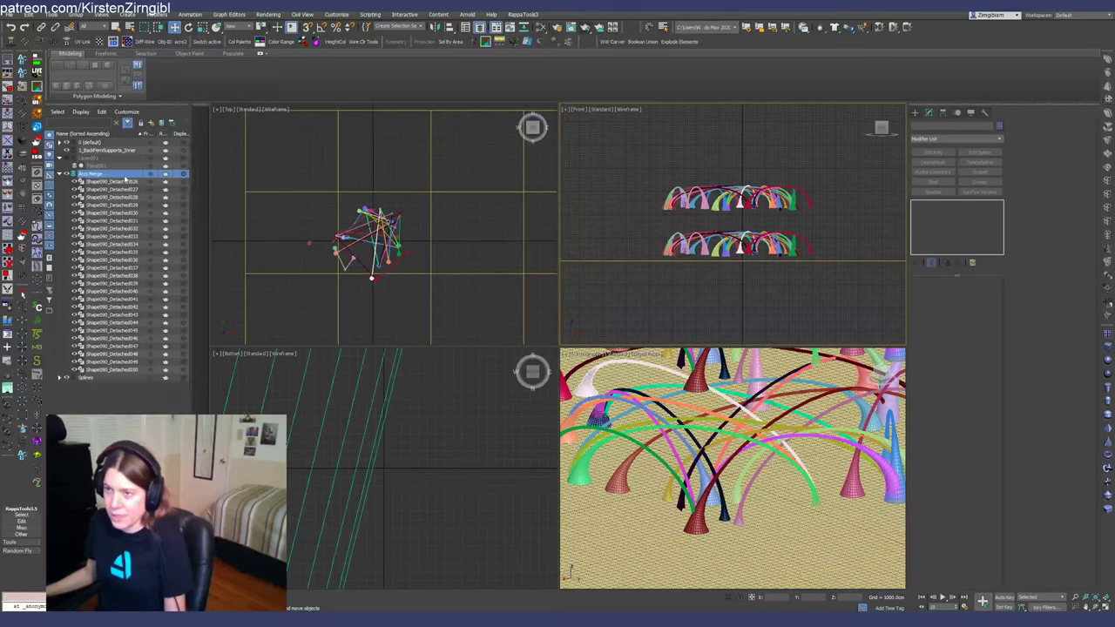
Step: Select the upper set of cloned arcs and collapse their modifier stacks
left_click_drag(682, 192, 834, 218)
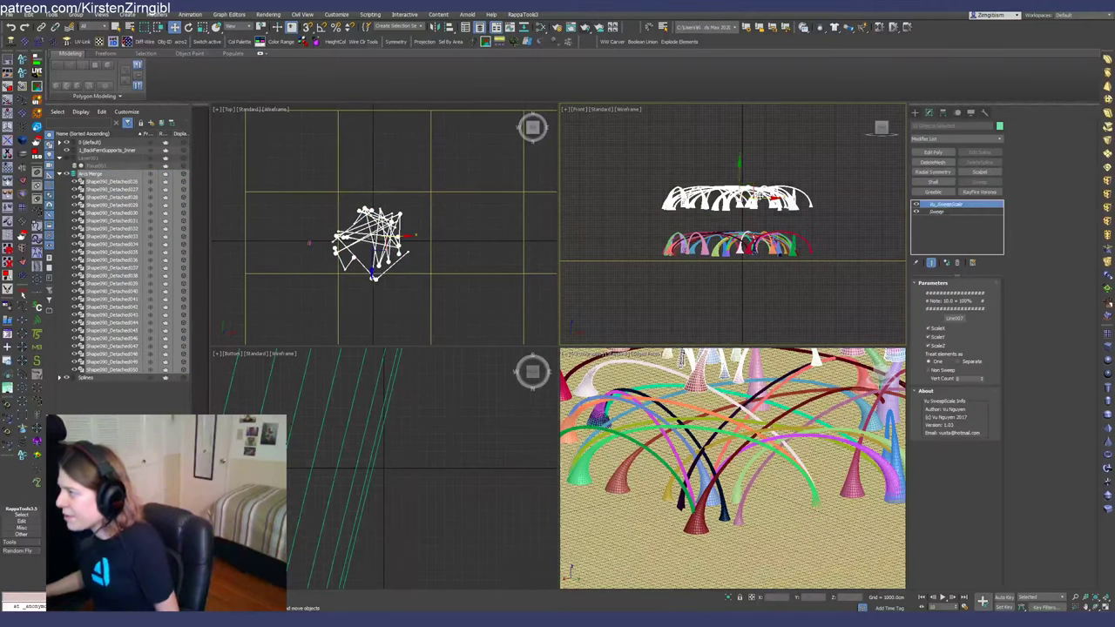
right_click(752, 194)
left_click(769, 259)
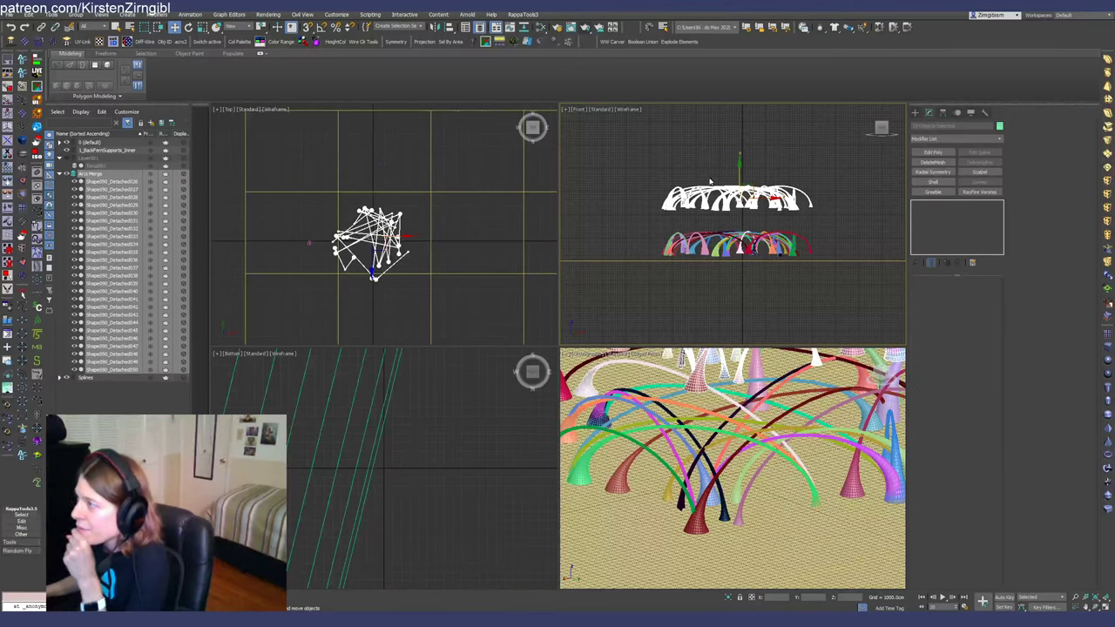
Step: Open the quad menu settings in the user interface customization
left_click(333, 15)
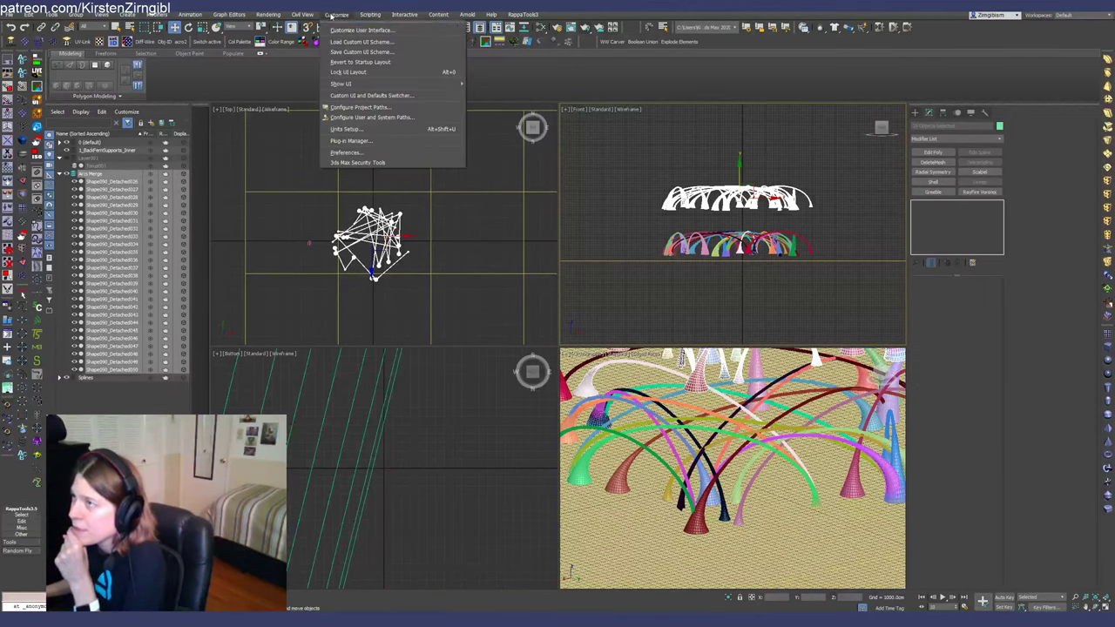
left_click(359, 30)
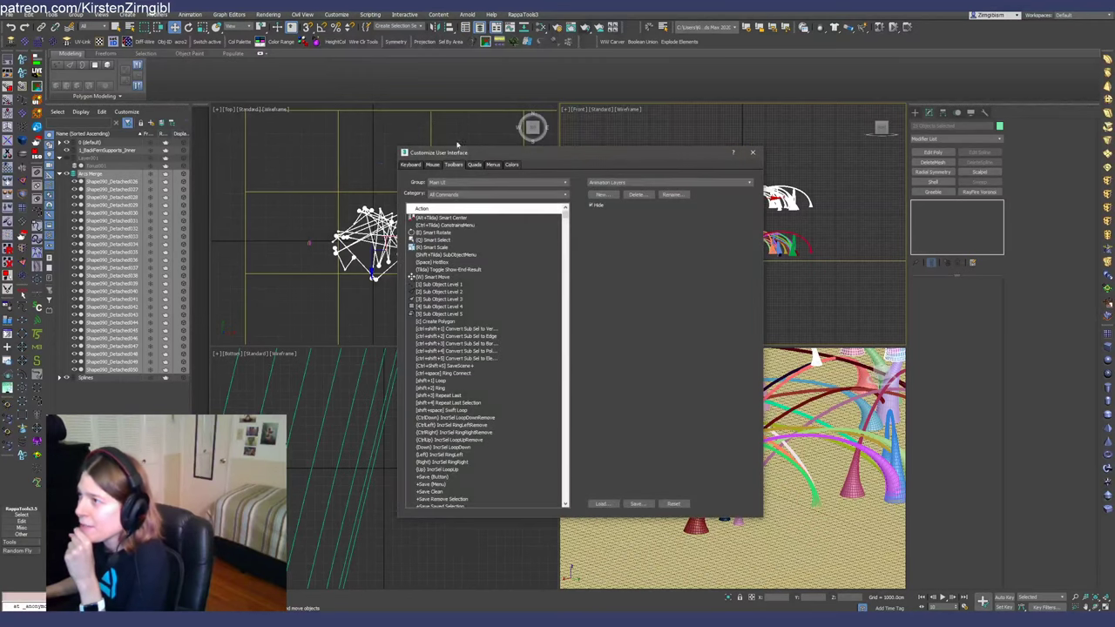
left_click(474, 164)
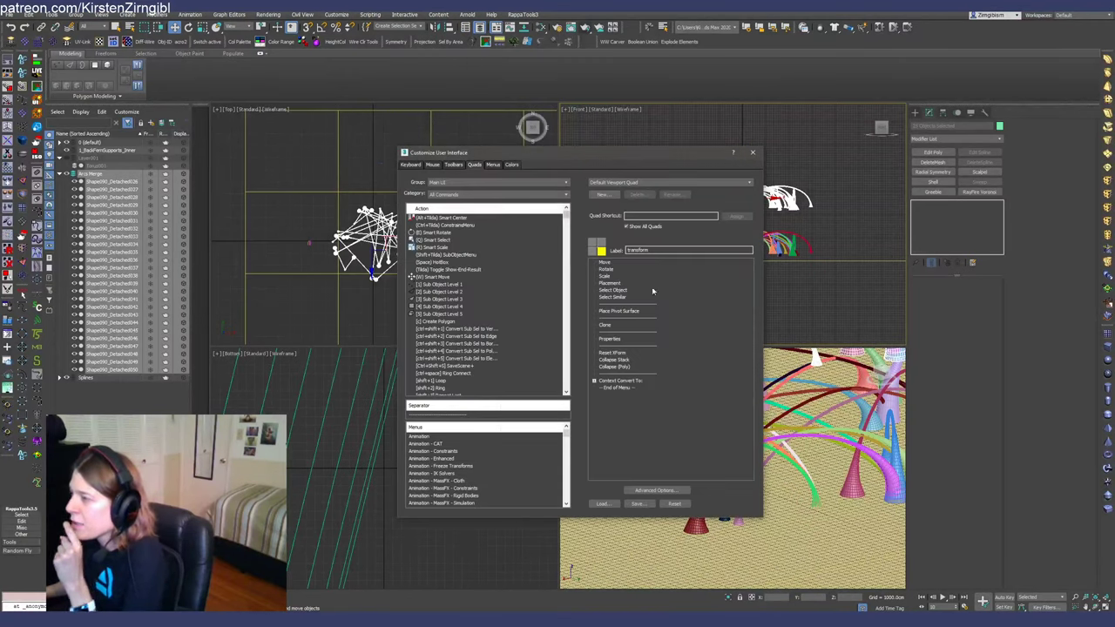
Step: Examine the commands in each quadrant of the Default Viewport Quad, finishing on the transform quadrant with its collapse commands
left_click(601, 243)
left_click(593, 242)
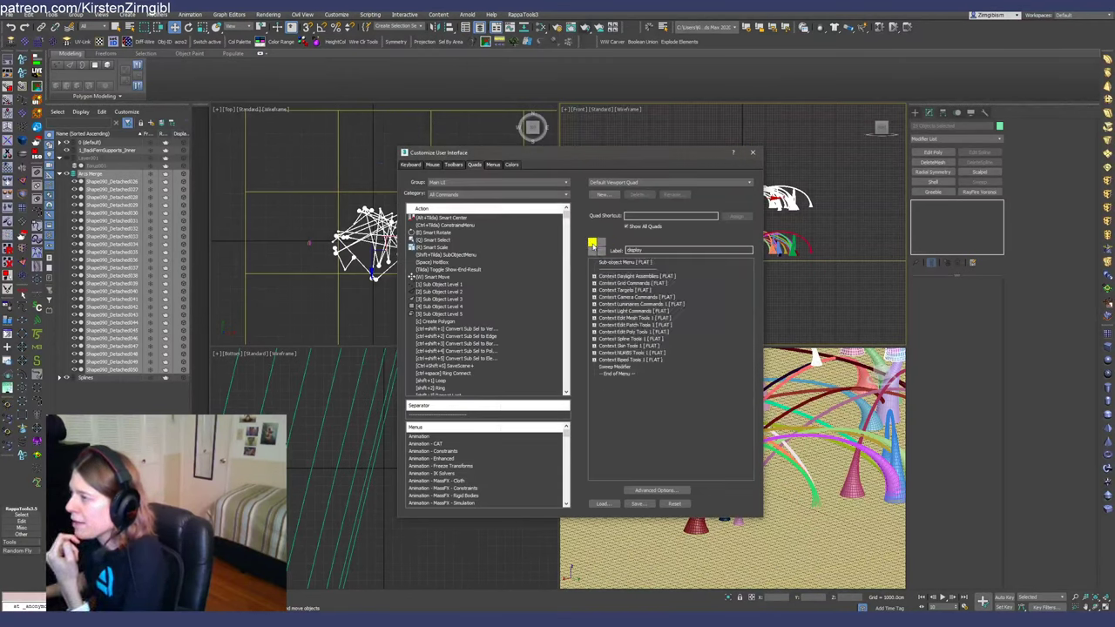
left_click(592, 252)
left_click(602, 253)
left_click(601, 243)
left_click(592, 243)
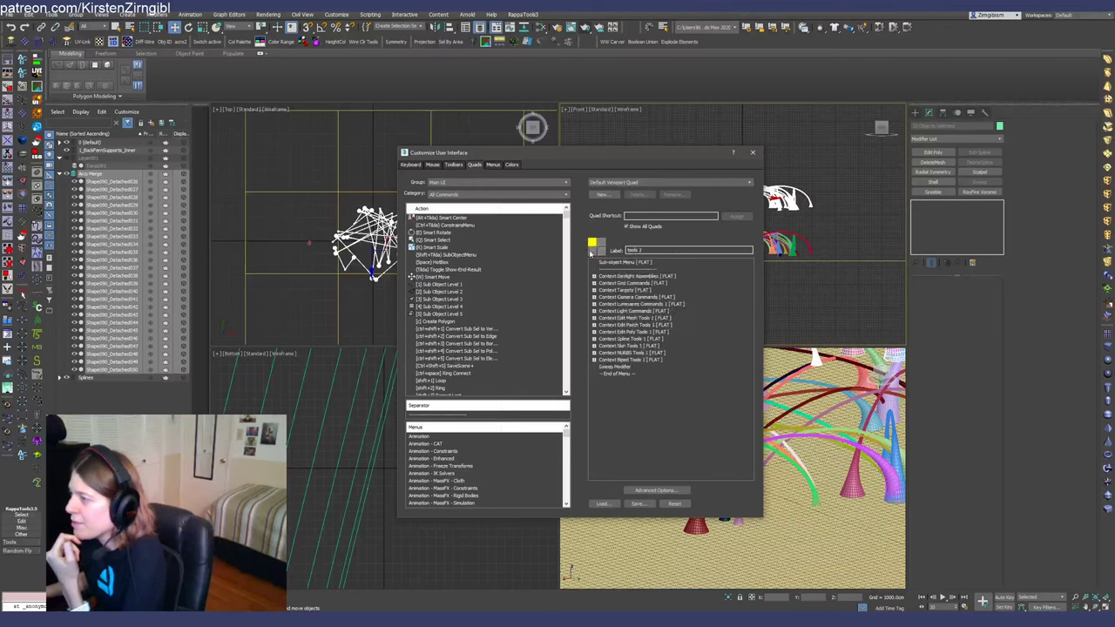
left_click(592, 253)
left_click(601, 254)
left_click(601, 244)
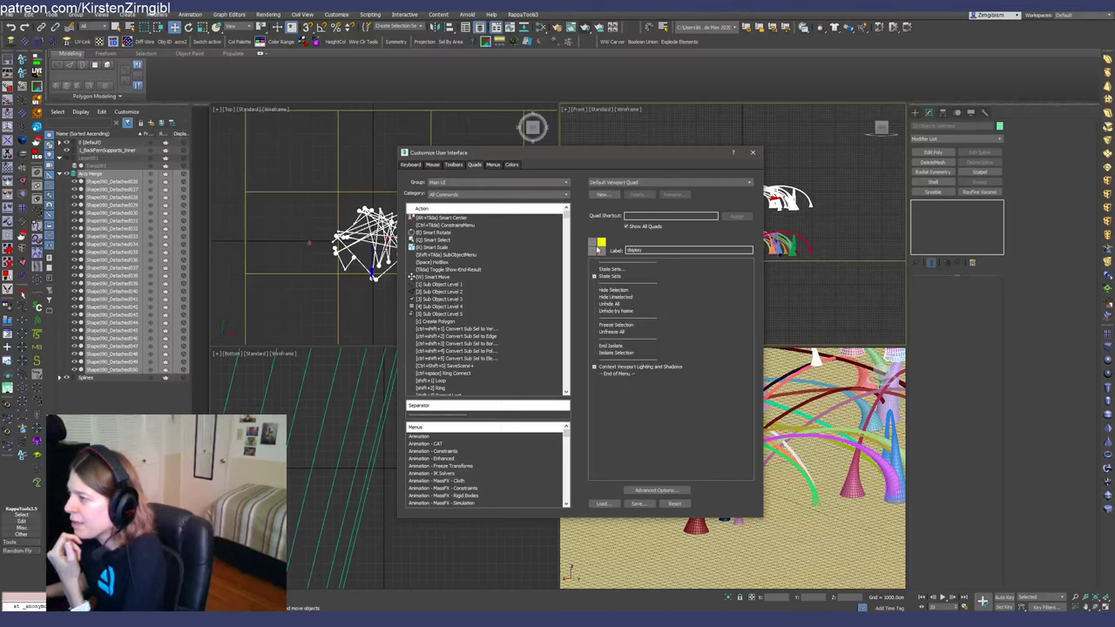
left_click(601, 252)
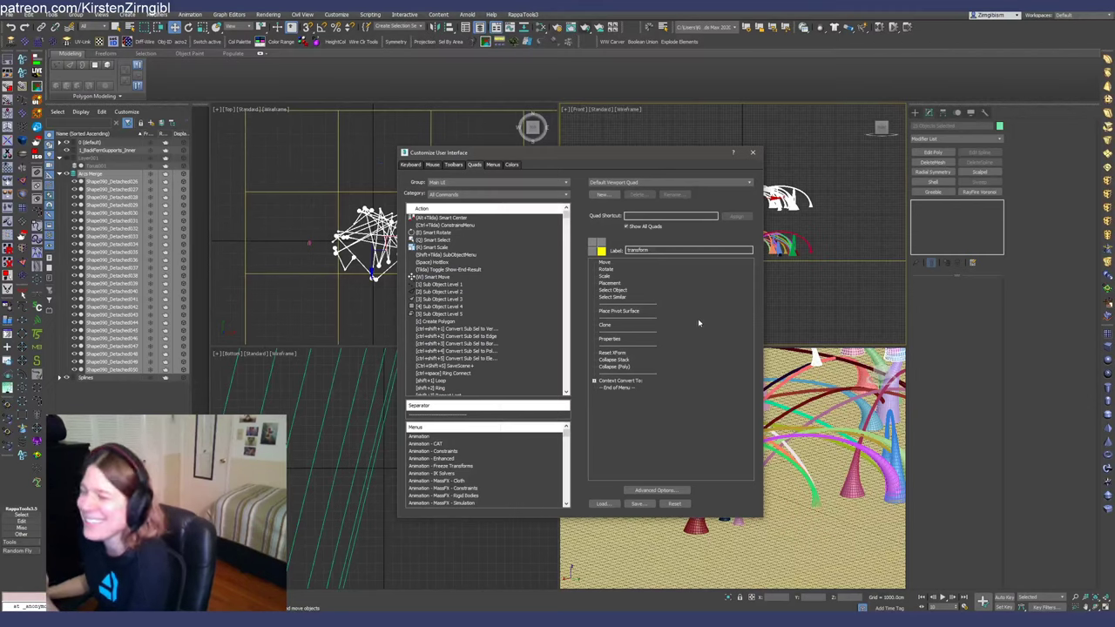
left_click_drag(684, 157, 614, 121)
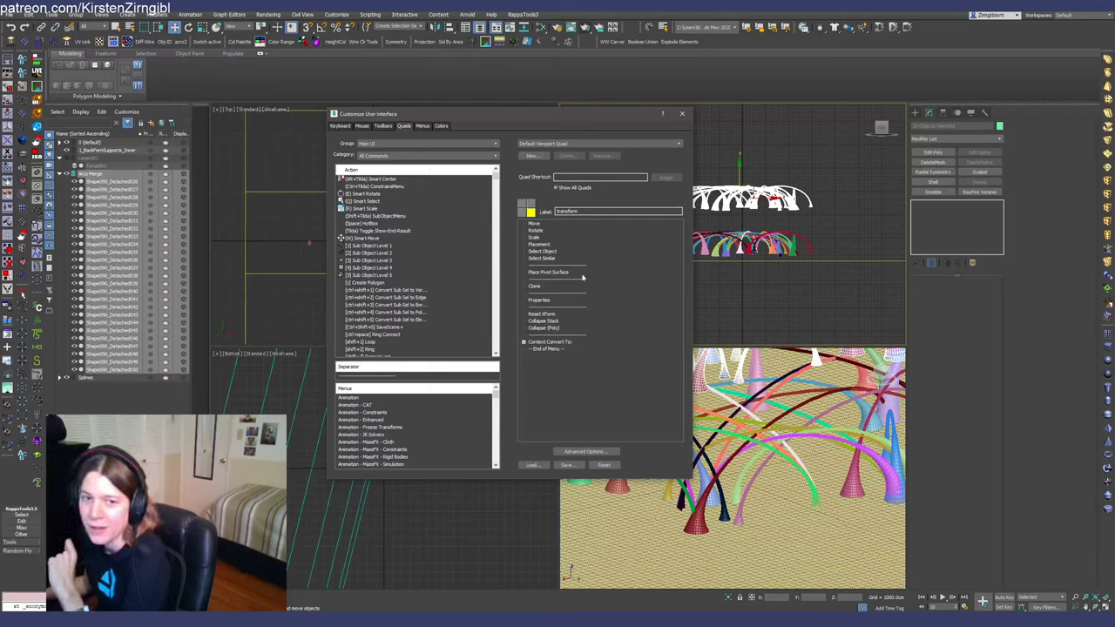
Step: Close the interface customization window and reselect the entire upper set of cloned arcs in the Front view
left_click(682, 113)
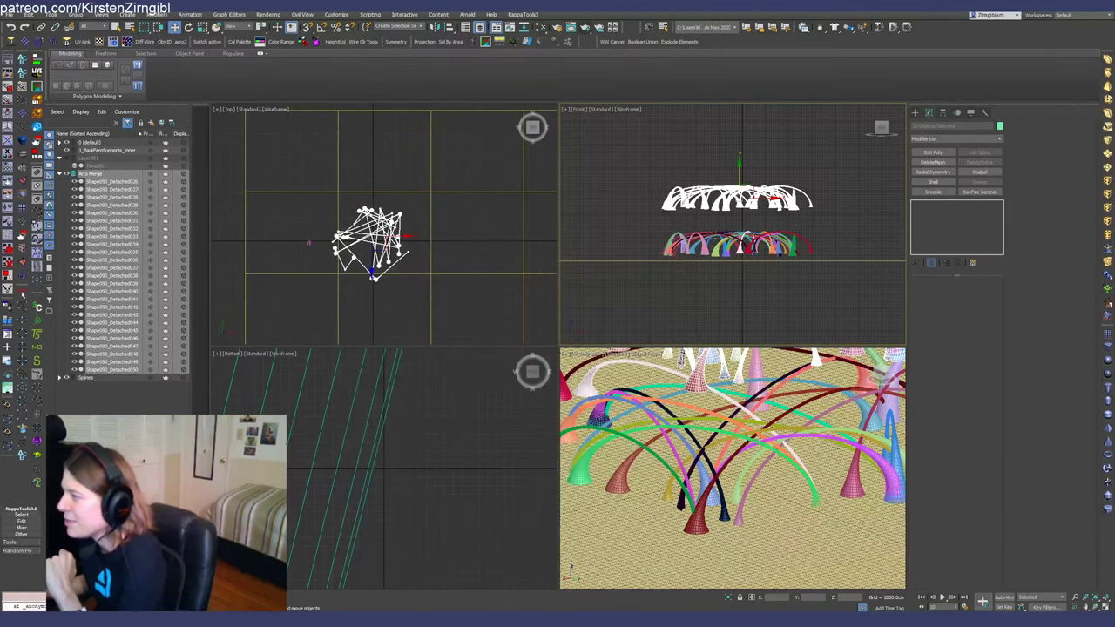
scroll(729, 185, "up", 5)
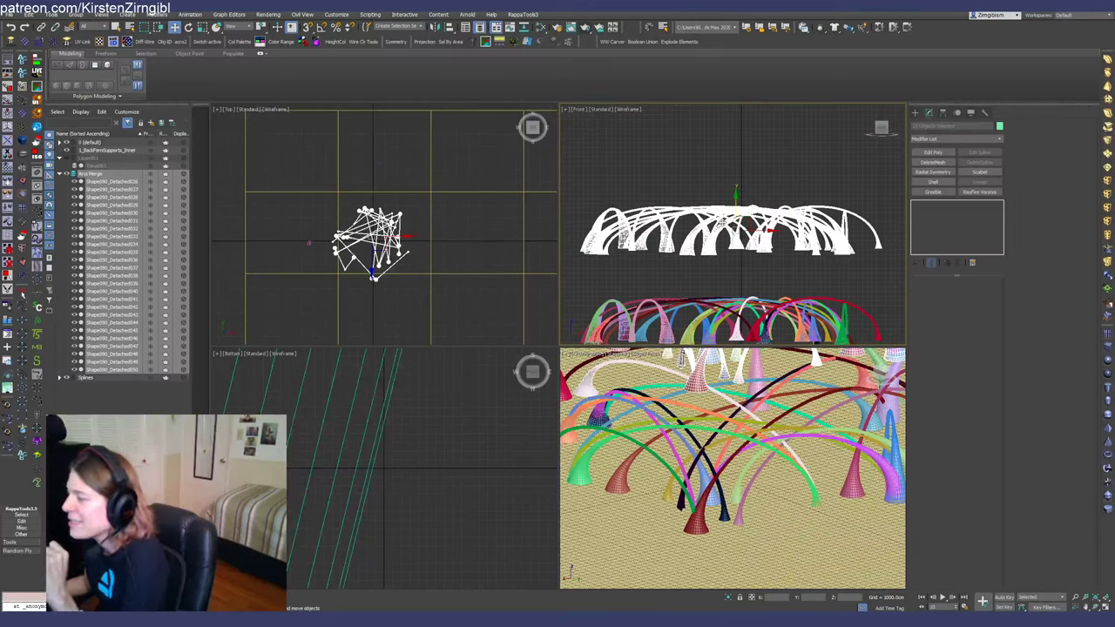
middle_click_drag(728, 223, 728, 230)
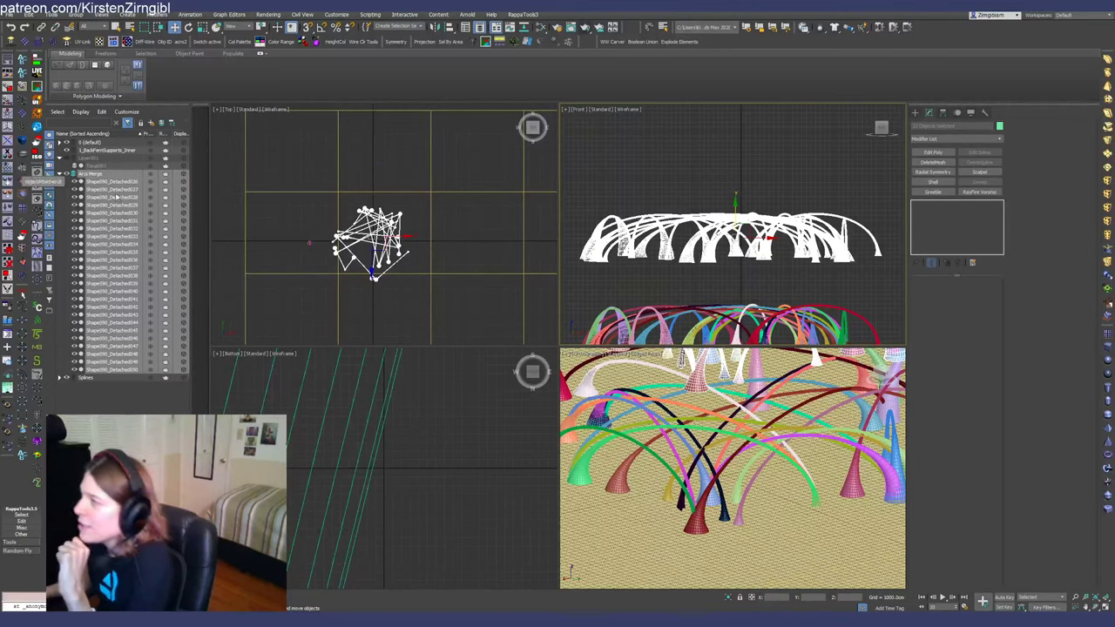
left_click(608, 218)
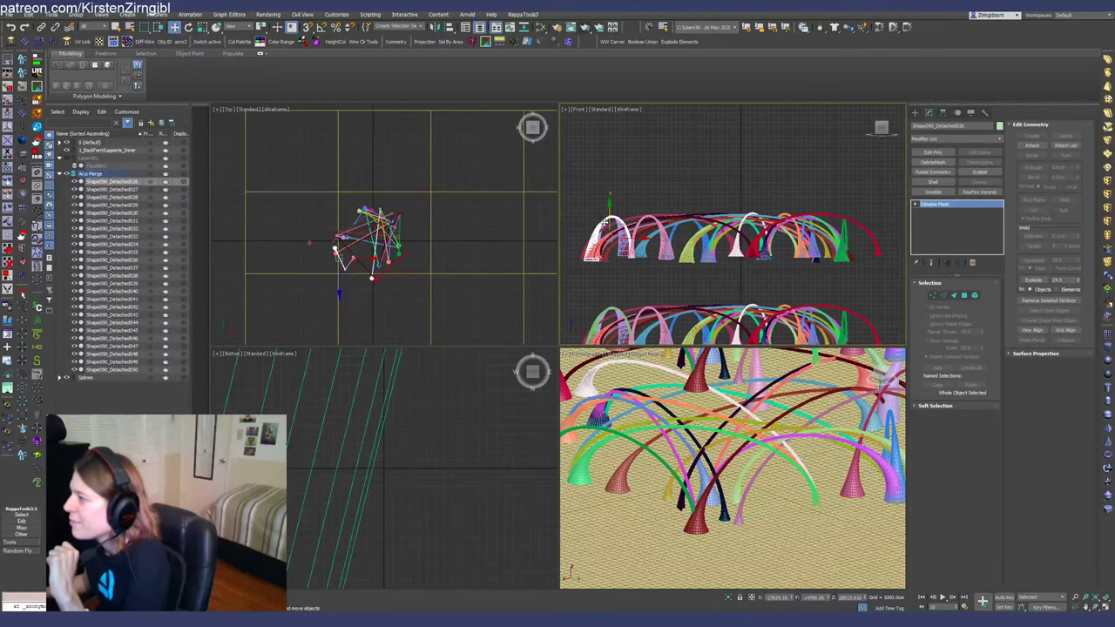
left_click_drag(643, 191, 901, 286)
right_click(805, 236)
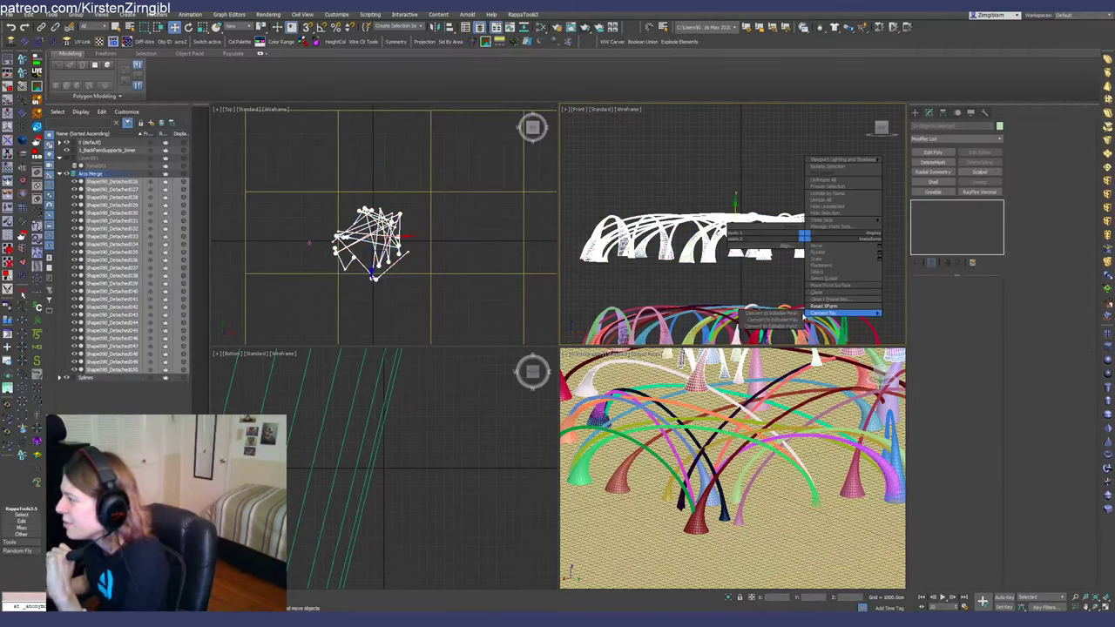
left_click(819, 307)
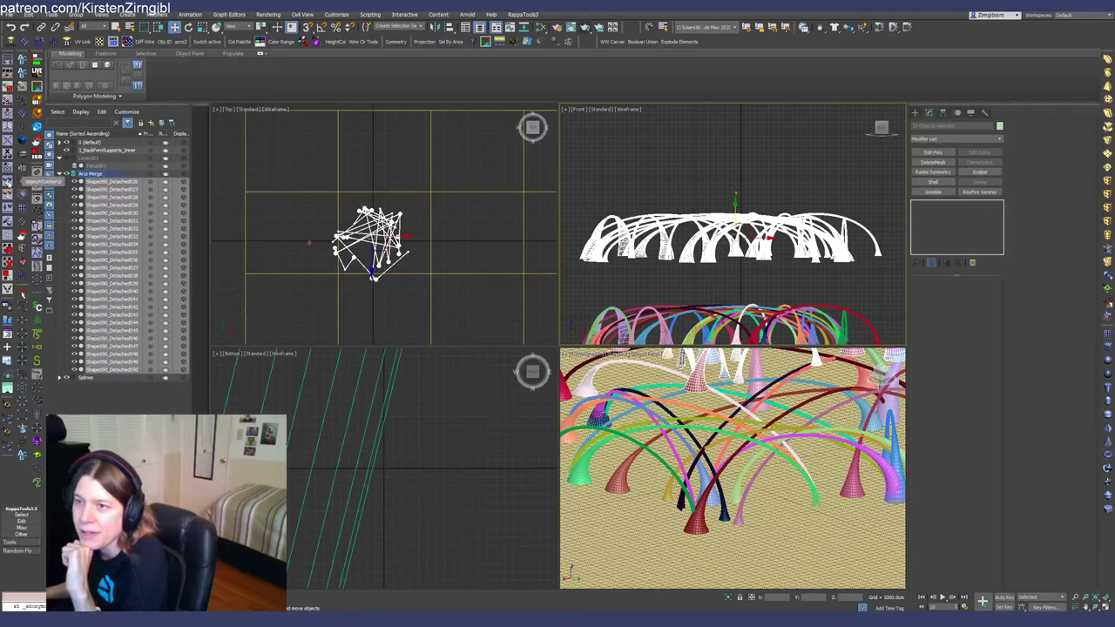
Step: Attach the selected arcs into a single object with objectAttacher in Poly mode
left_click(8, 182)
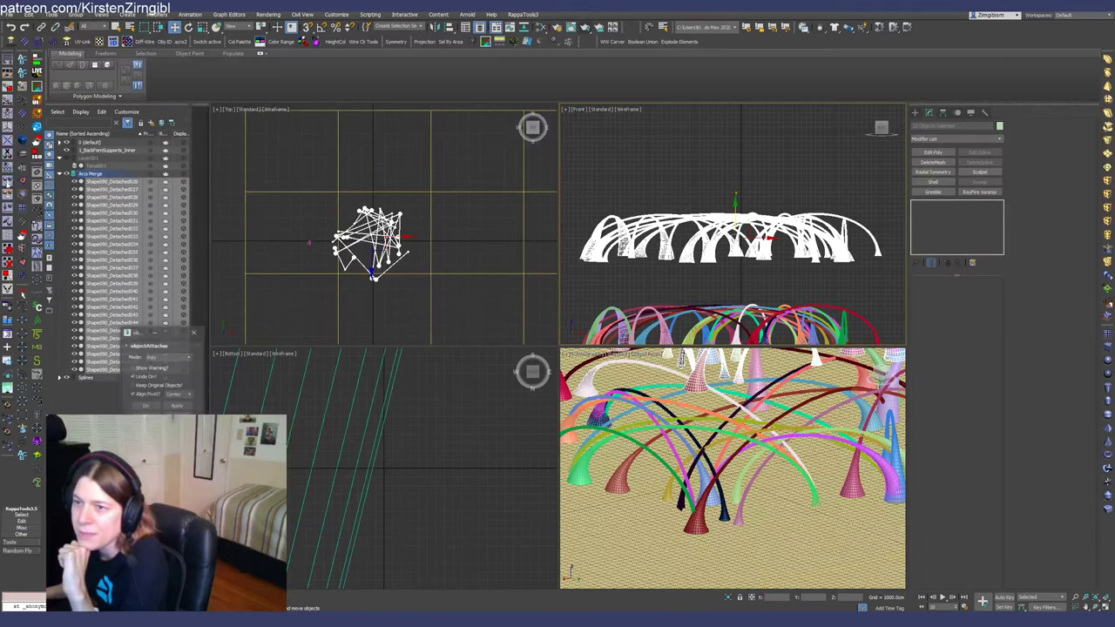
left_click(146, 407)
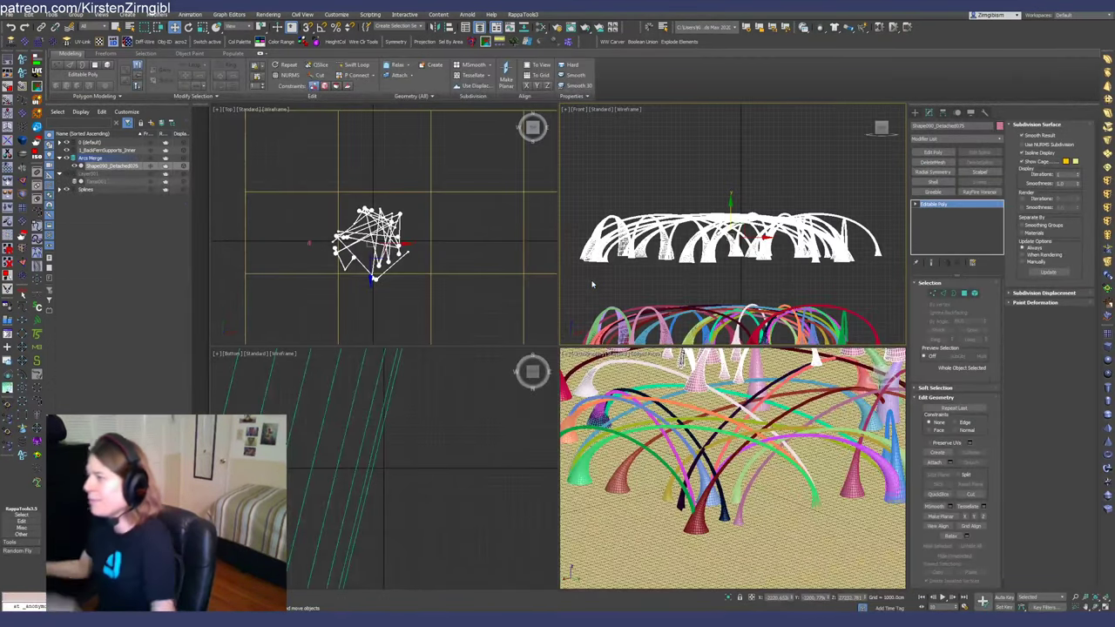
left_click(694, 190)
left_click(696, 217)
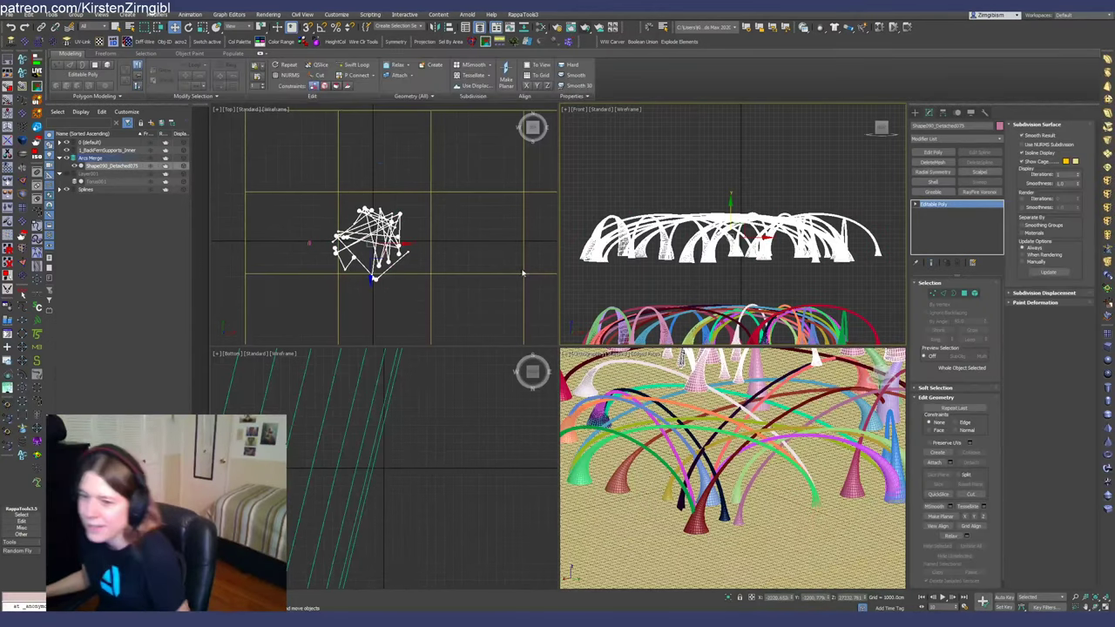
Step: Start the Contour Generator, pick the merged arcs as the source object and choose Z as the slice axis
left_click(36, 457)
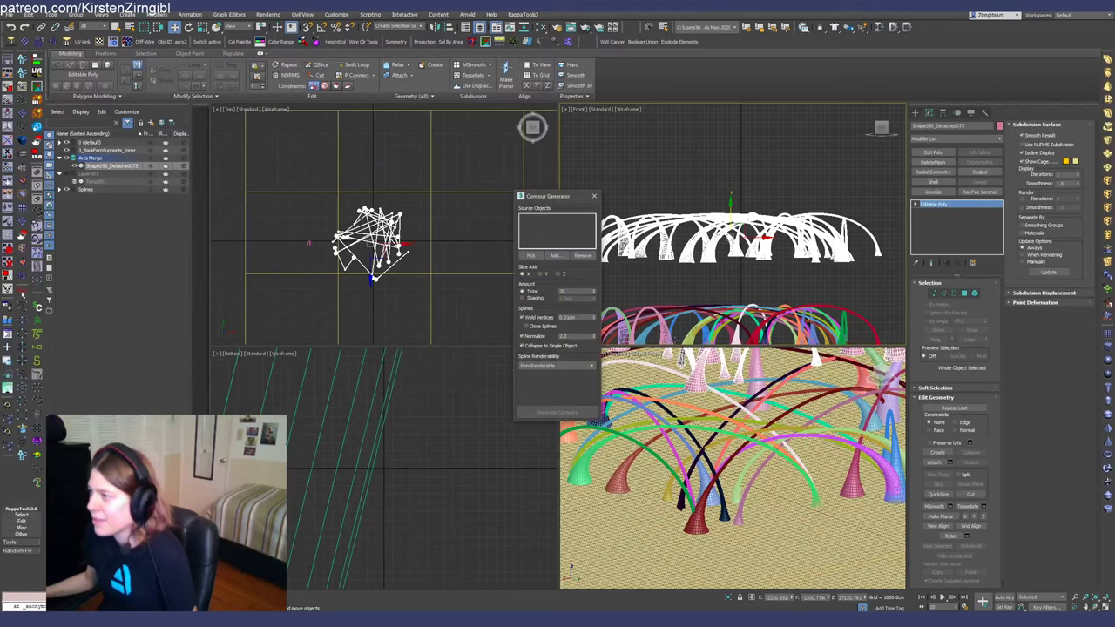
left_click(530, 255)
left_click(648, 237)
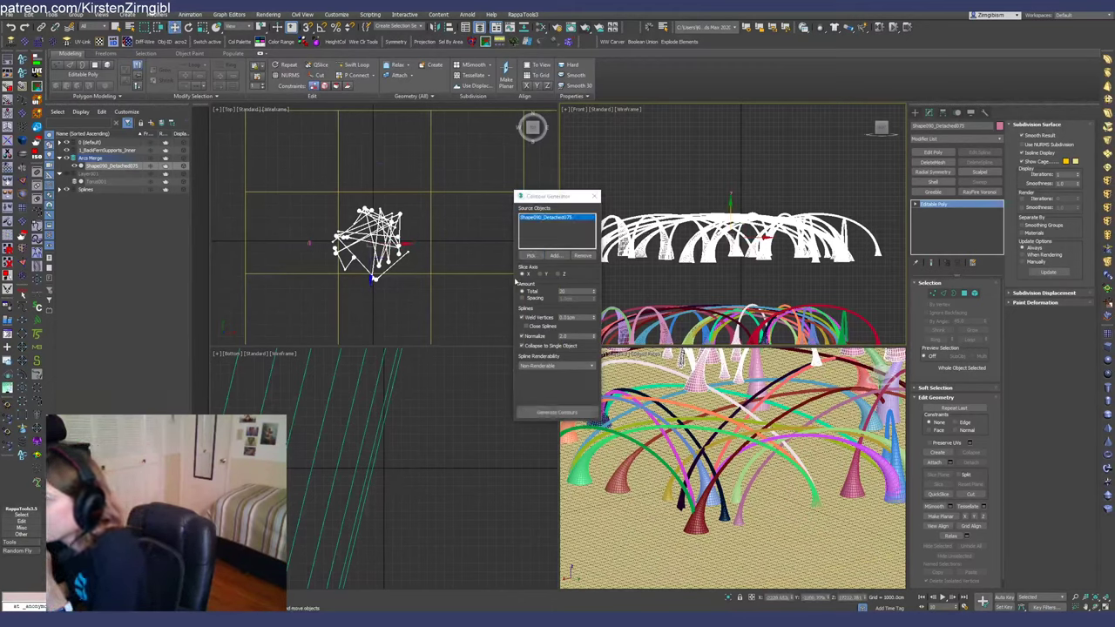
left_click(554, 273)
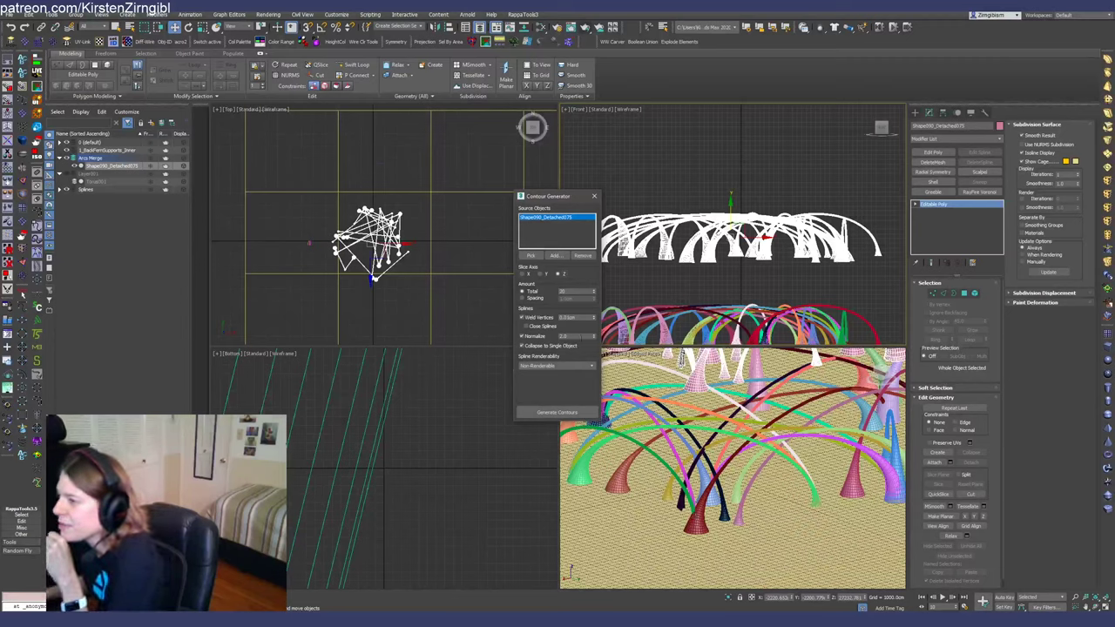
Step: Define the contour amount by spacing and set the spacing to 1500 cm
left_click(535, 298)
double_click(581, 298)
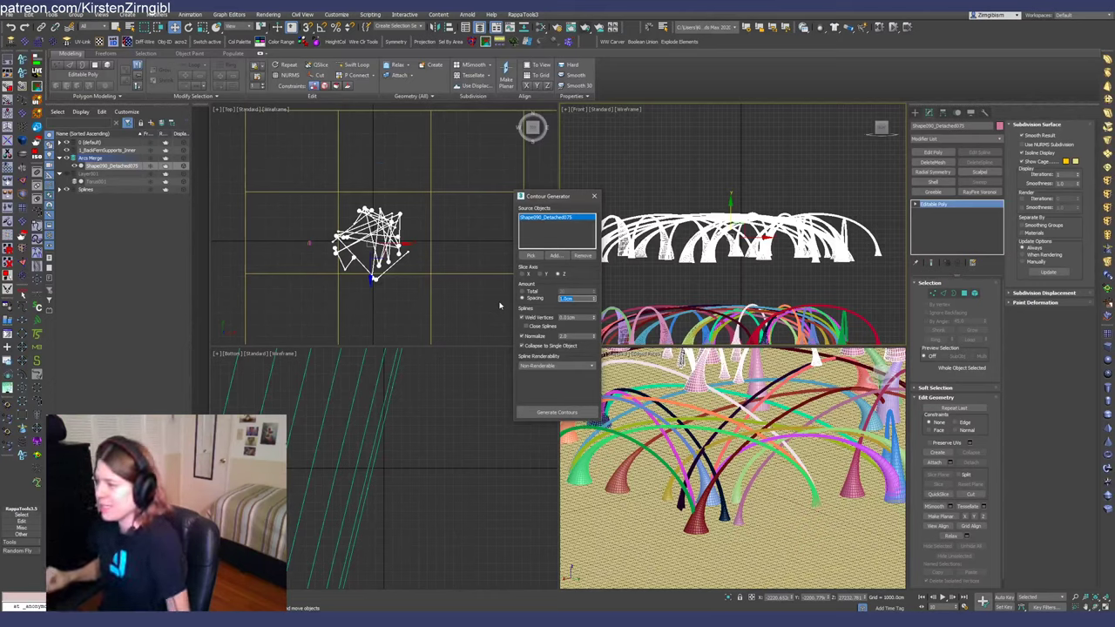
type("1500")
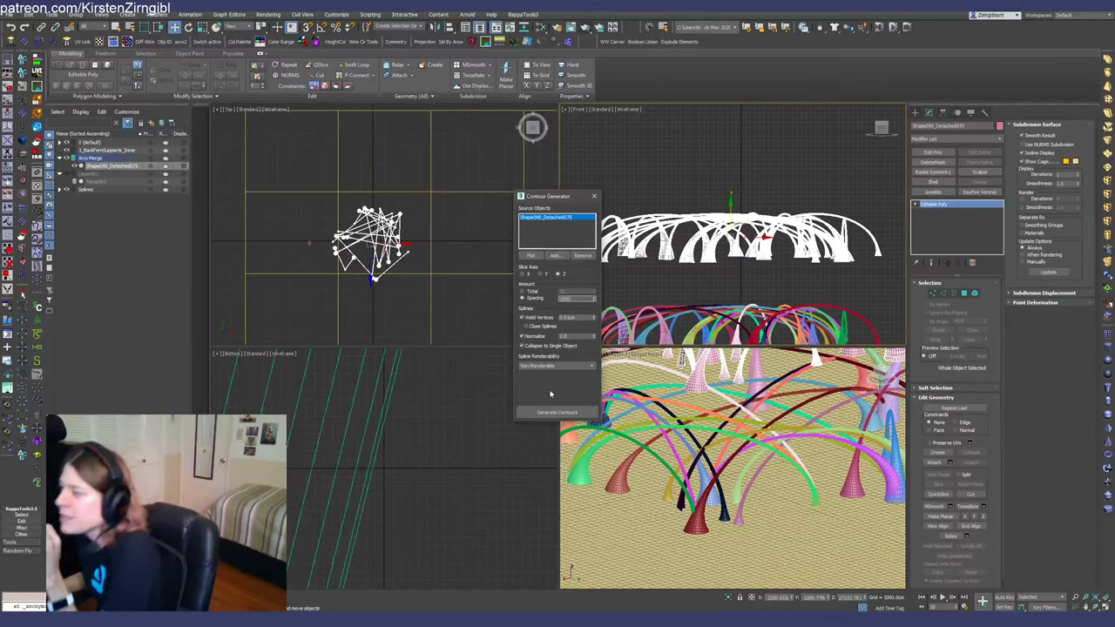
key("Return")
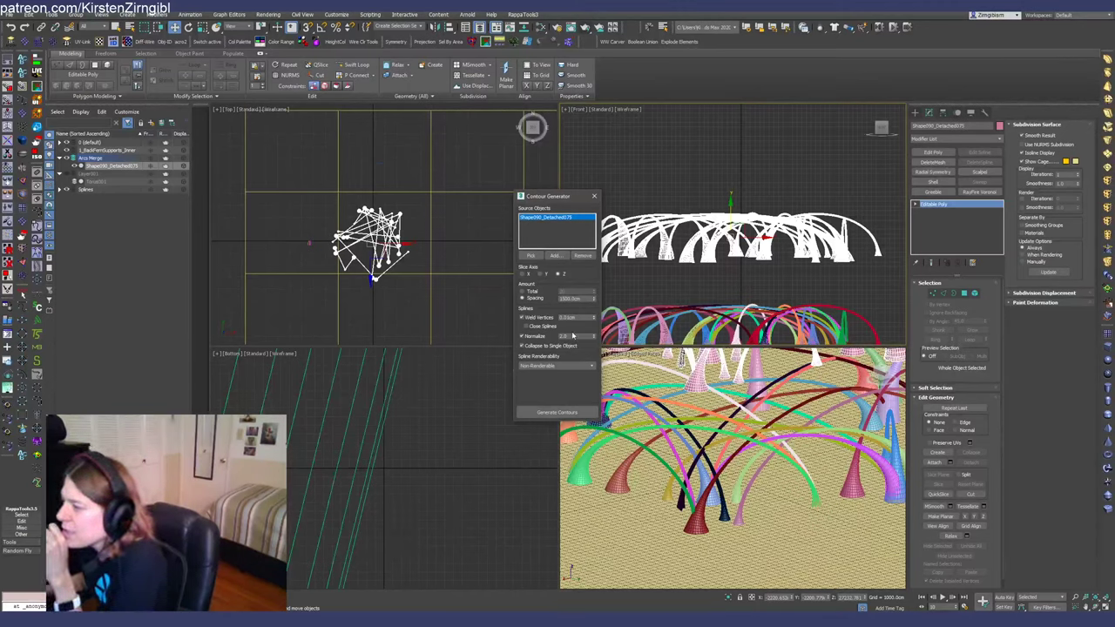
Step: Set the contour splines' Normalize value to 100 and disable Collapse to Single Object
double_click(570, 336)
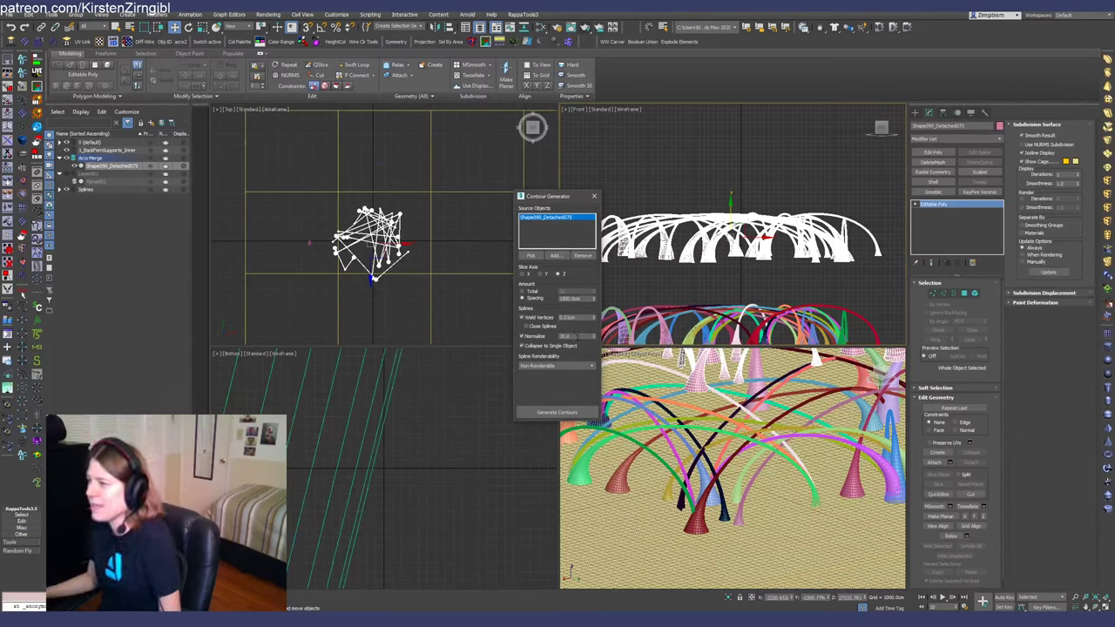
left_click_drag(577, 336, 523, 340)
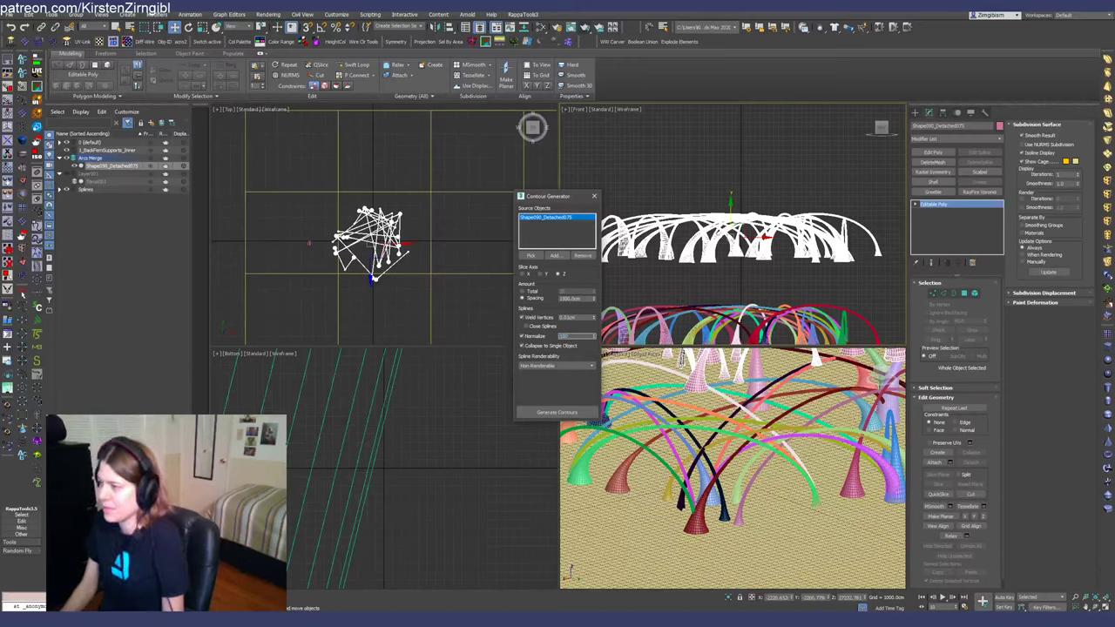
left_click(548, 387)
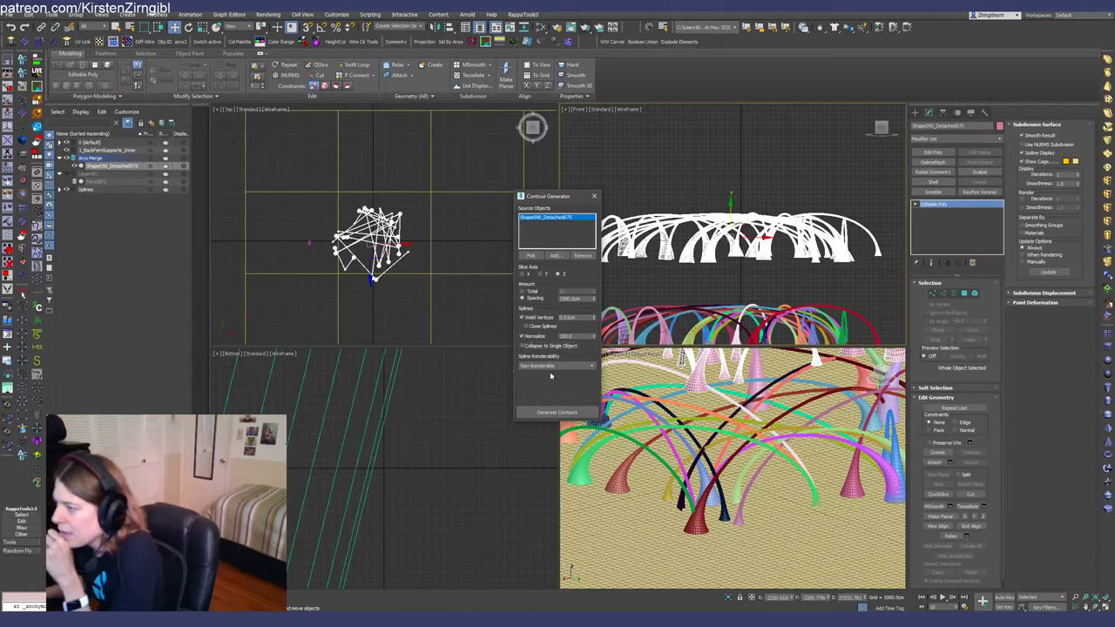
Step: Compare the spline renderability options and choose Renderable (Rectangular) for the contours
left_click(564, 367)
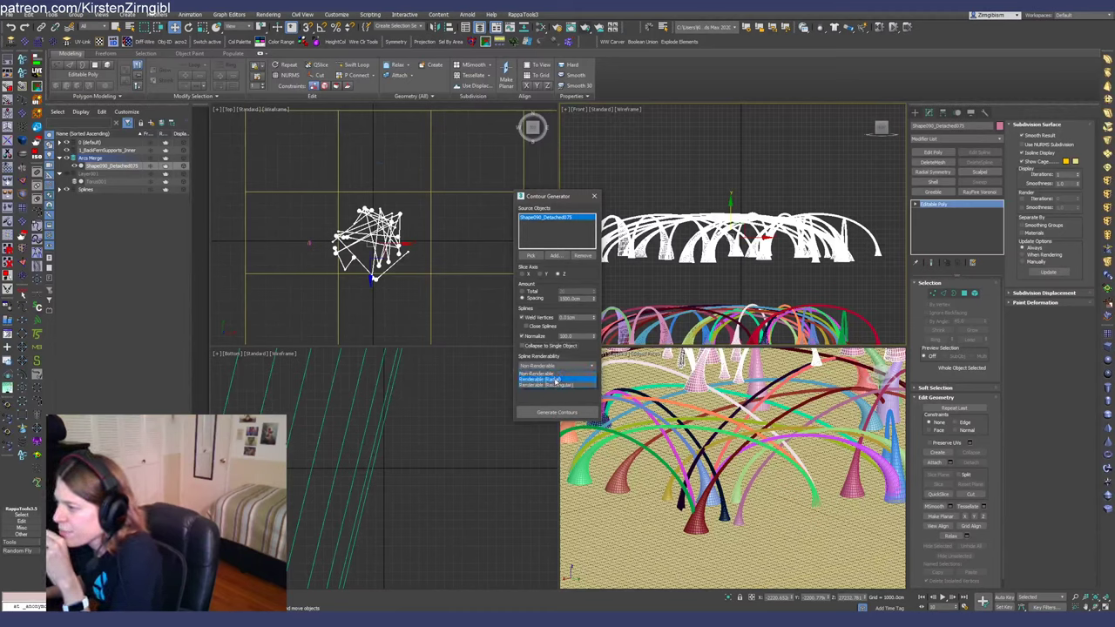
left_click(555, 385)
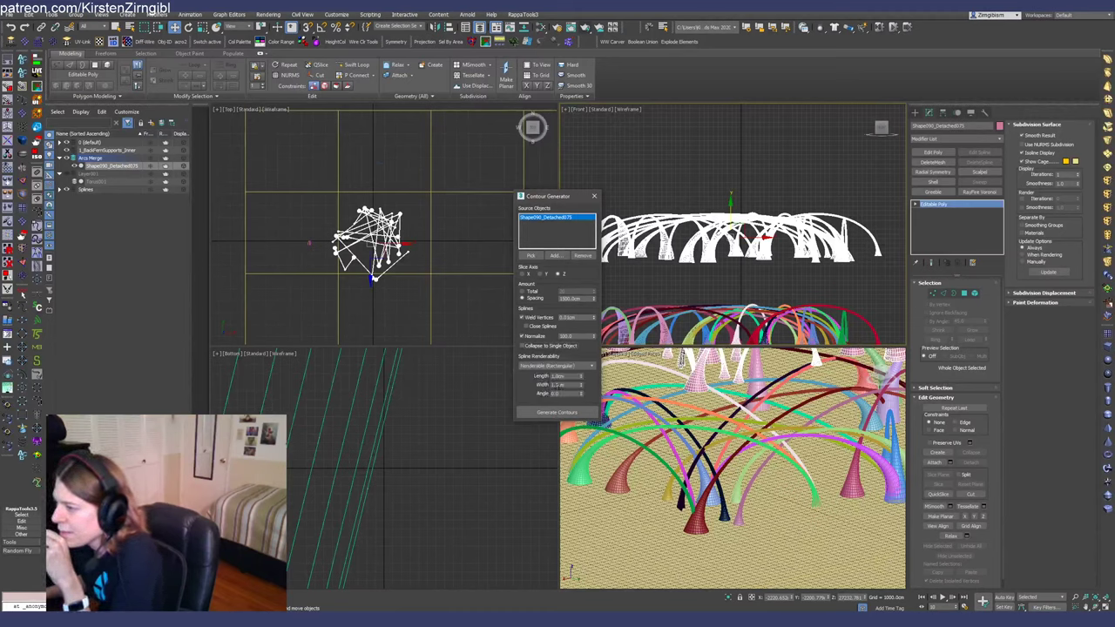
left_click(581, 366)
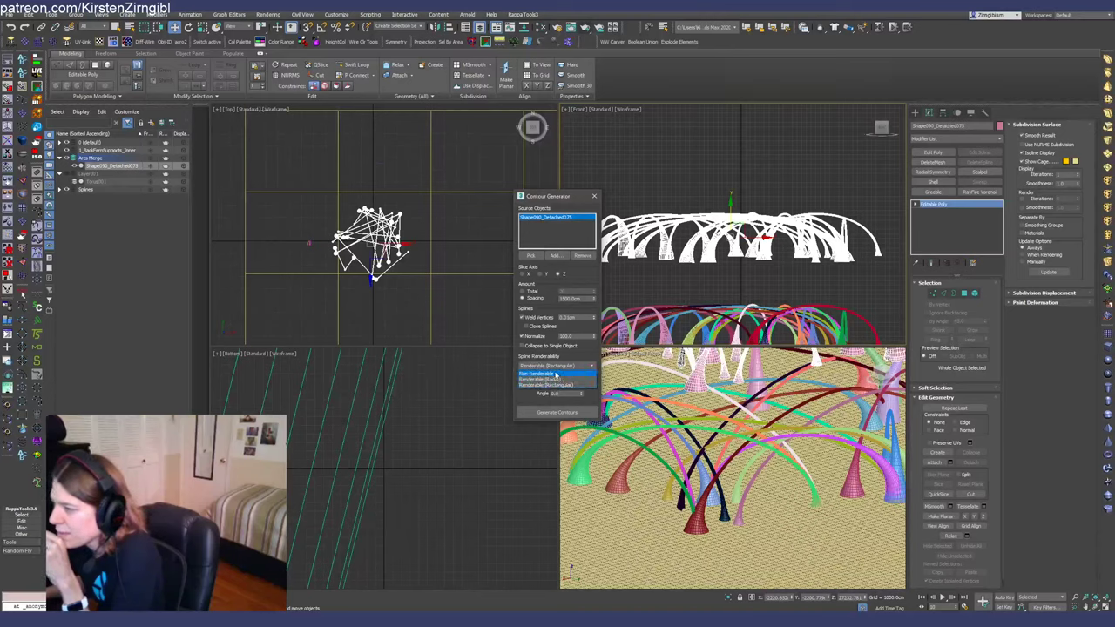
left_click(556, 374)
left_click(563, 367)
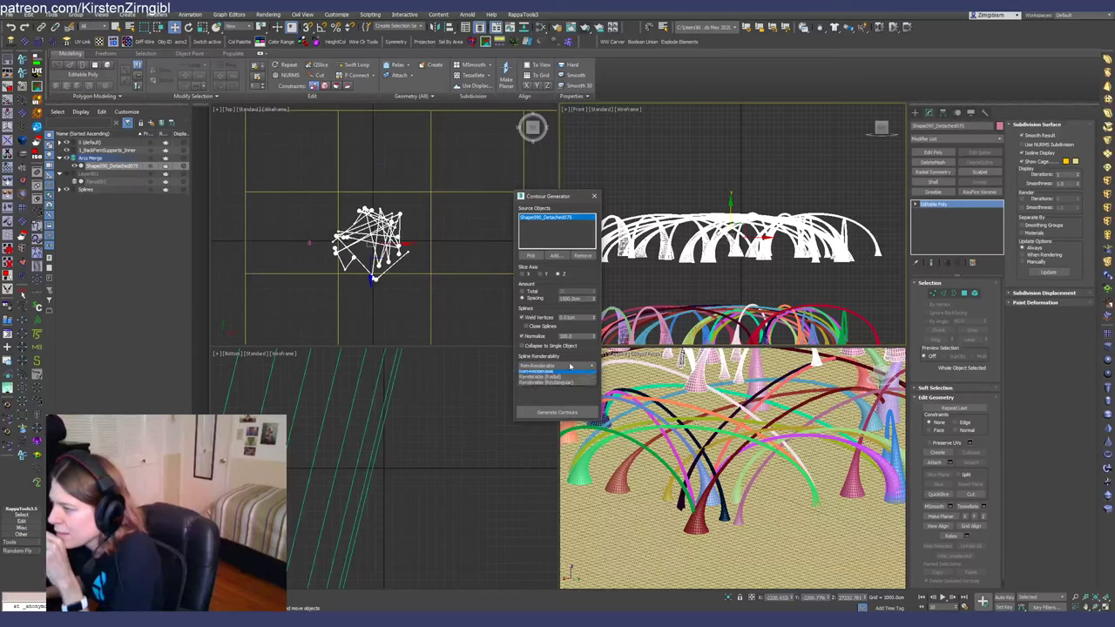
left_click(564, 386)
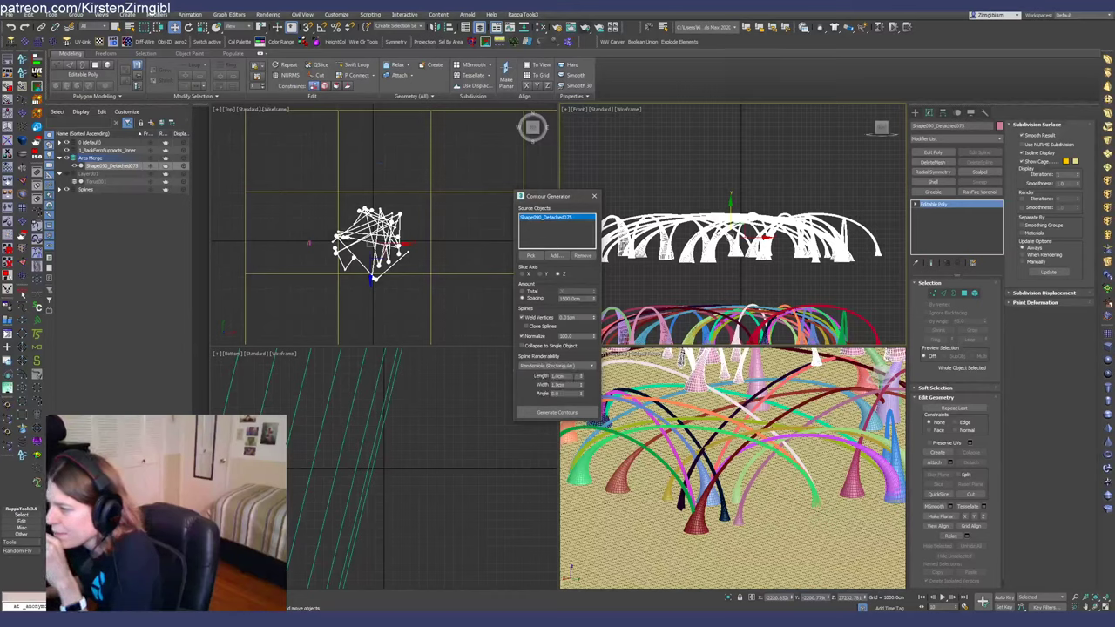
Step: Set the rectangular profile's width and length to 10 cm each
left_click_drag(576, 376, 528, 388)
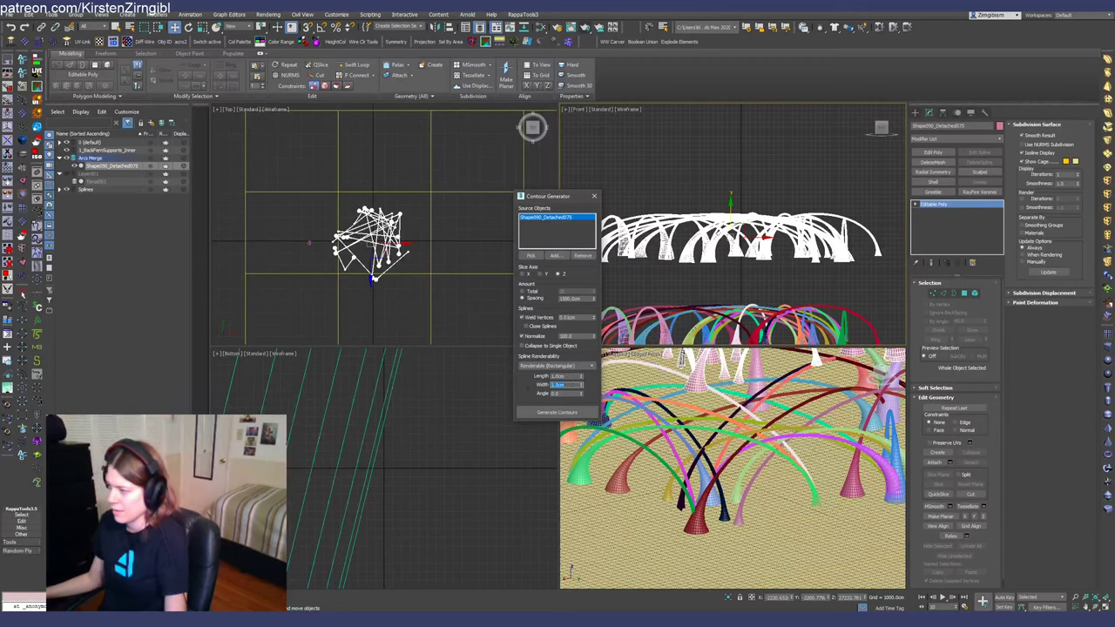
type("10")
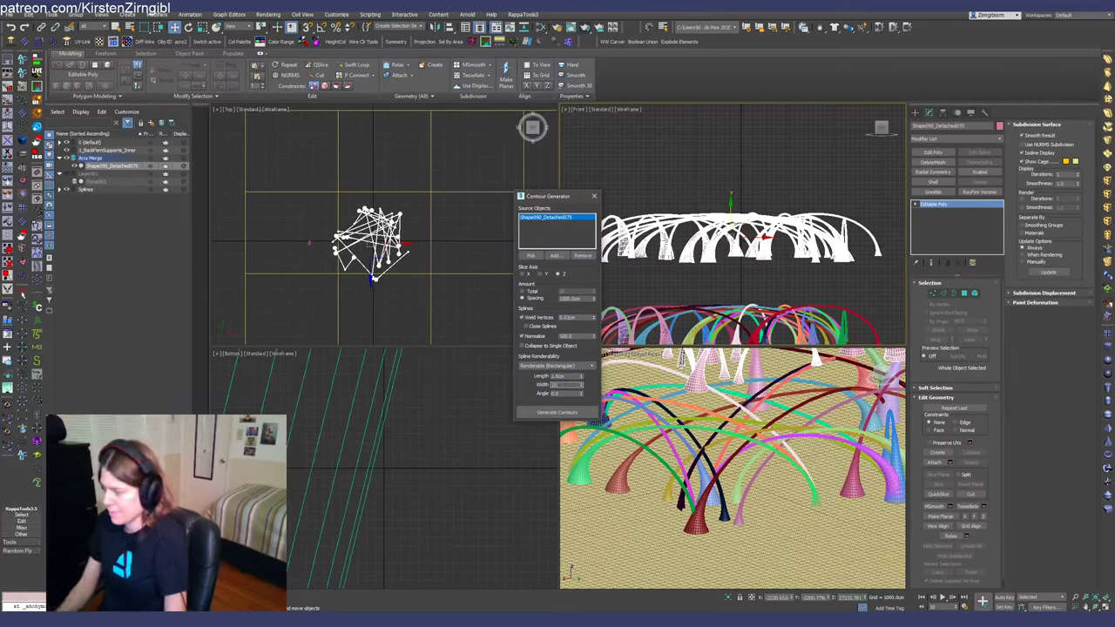
left_click_drag(573, 376, 469, 368)
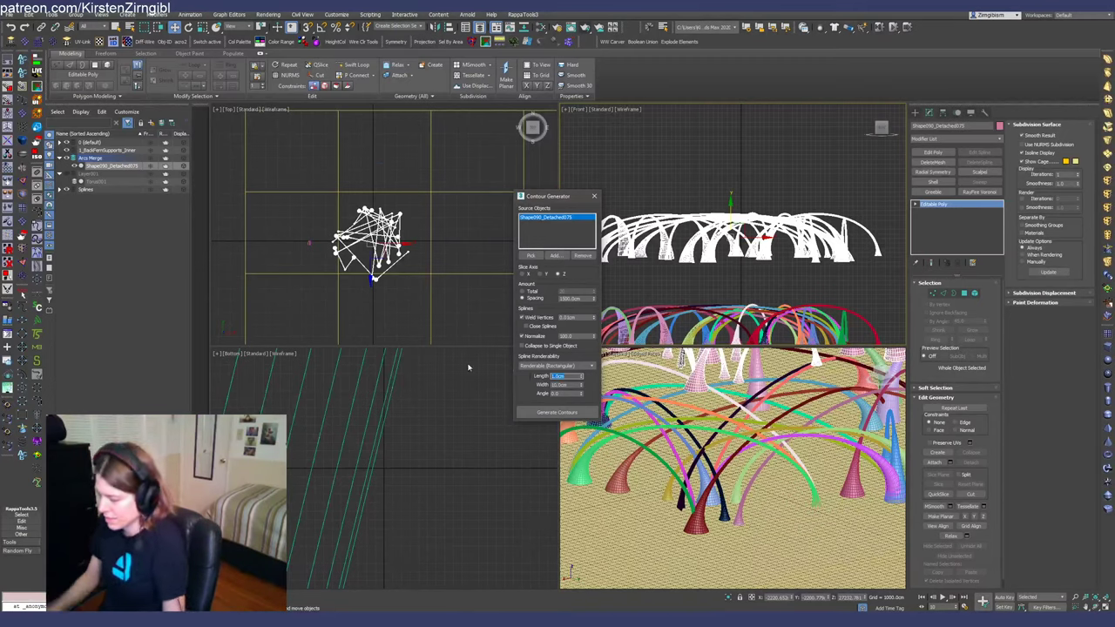
type("10")
left_click(770, 262)
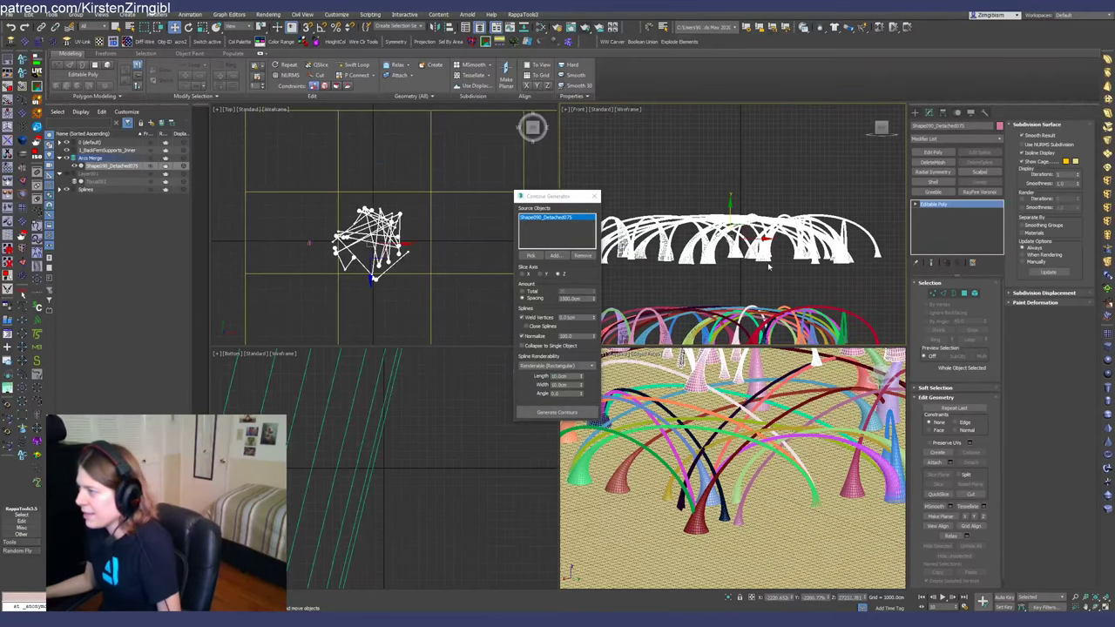
Step: Generate the contours from the merged arcs and move them straight down, clear of the source mesh
left_click_drag(549, 195, 476, 173)
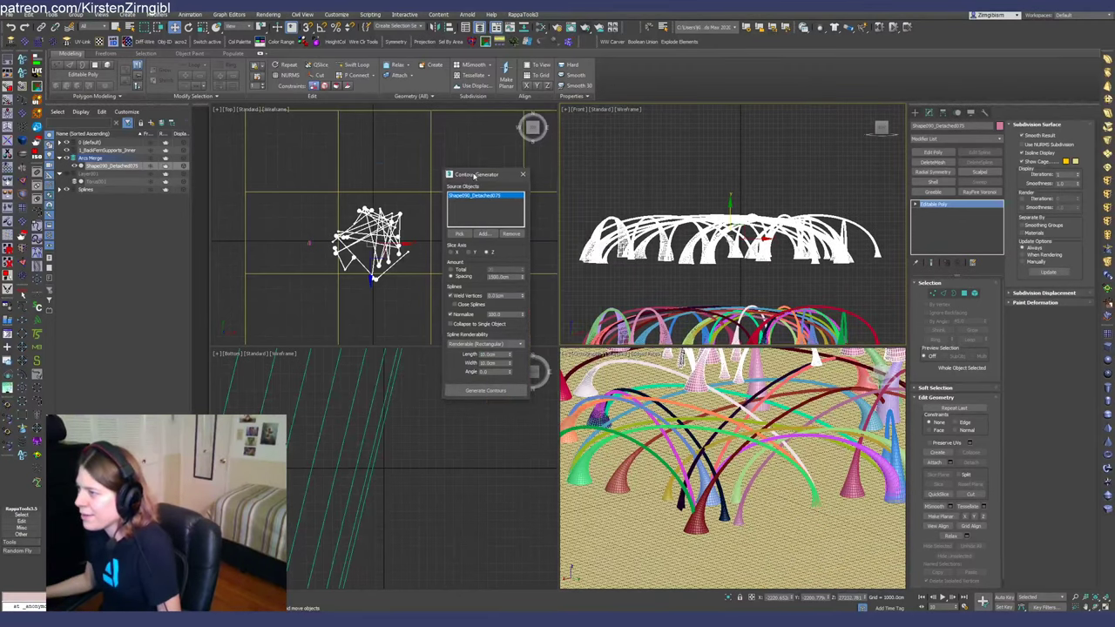
left_click(485, 390)
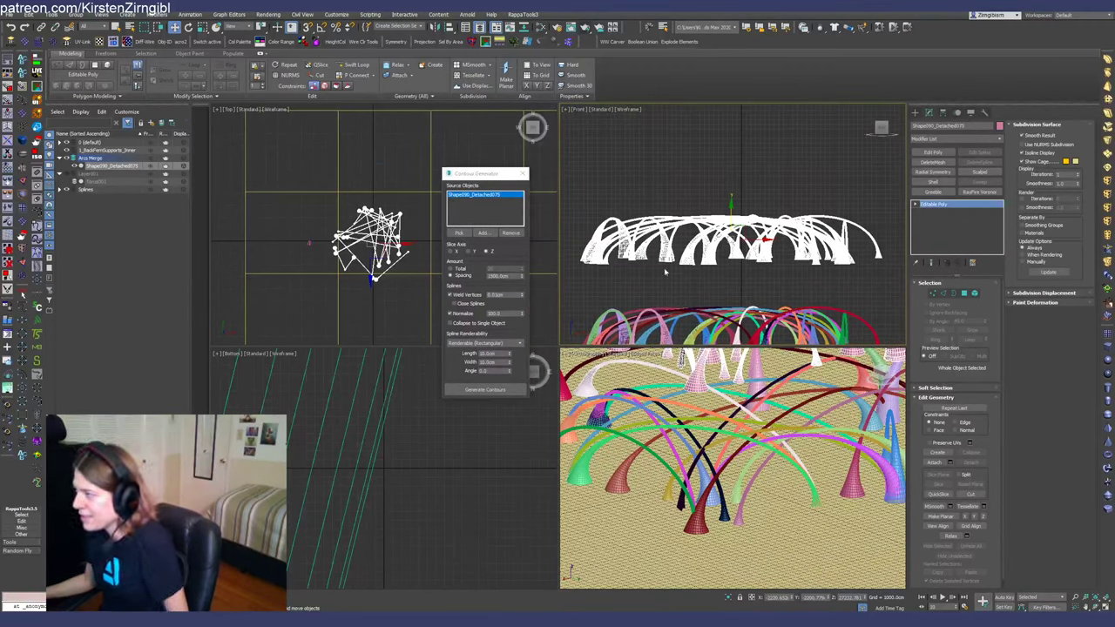
left_click(495, 391)
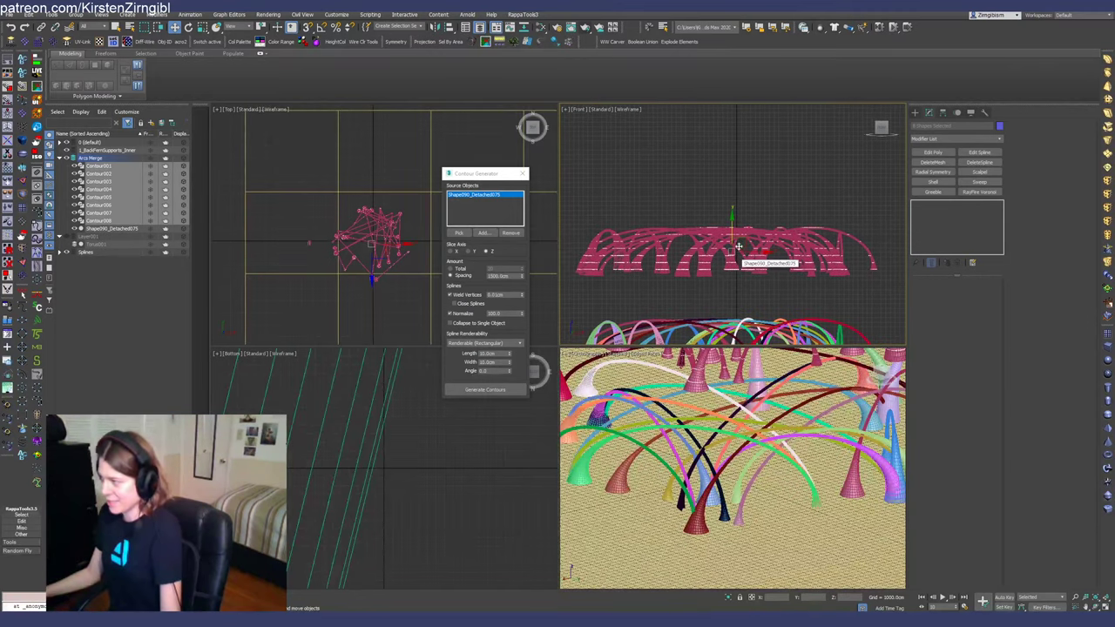
left_click_drag(734, 227, 729, 284)
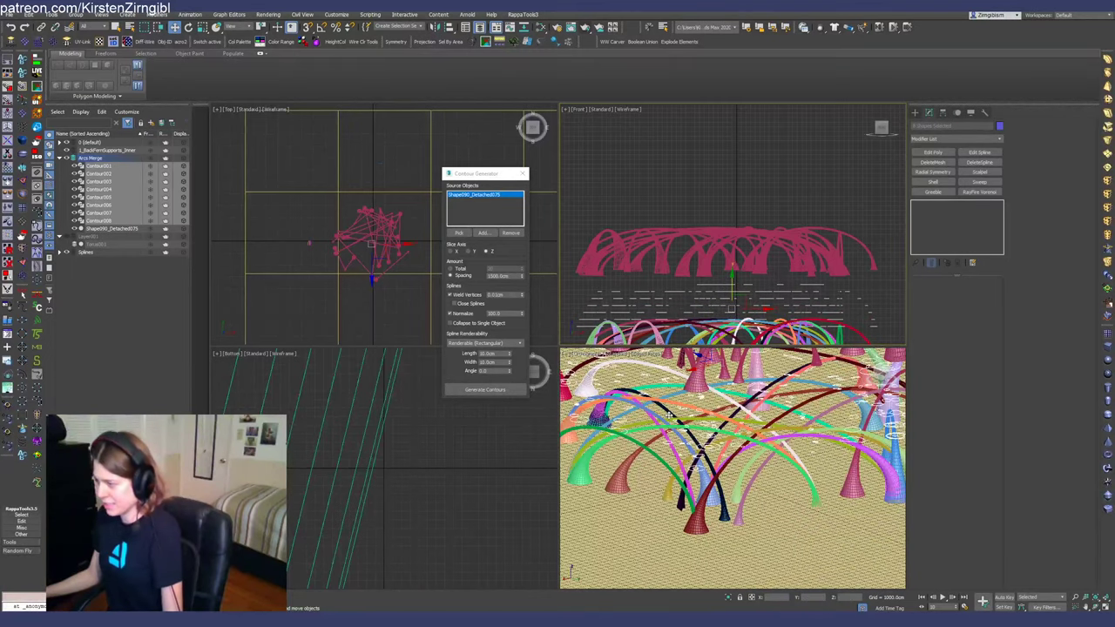
Step: Isolate the generated contours in a maximized orthographic view and examine the slices from several angles
right_click(669, 416)
key("alt+q")
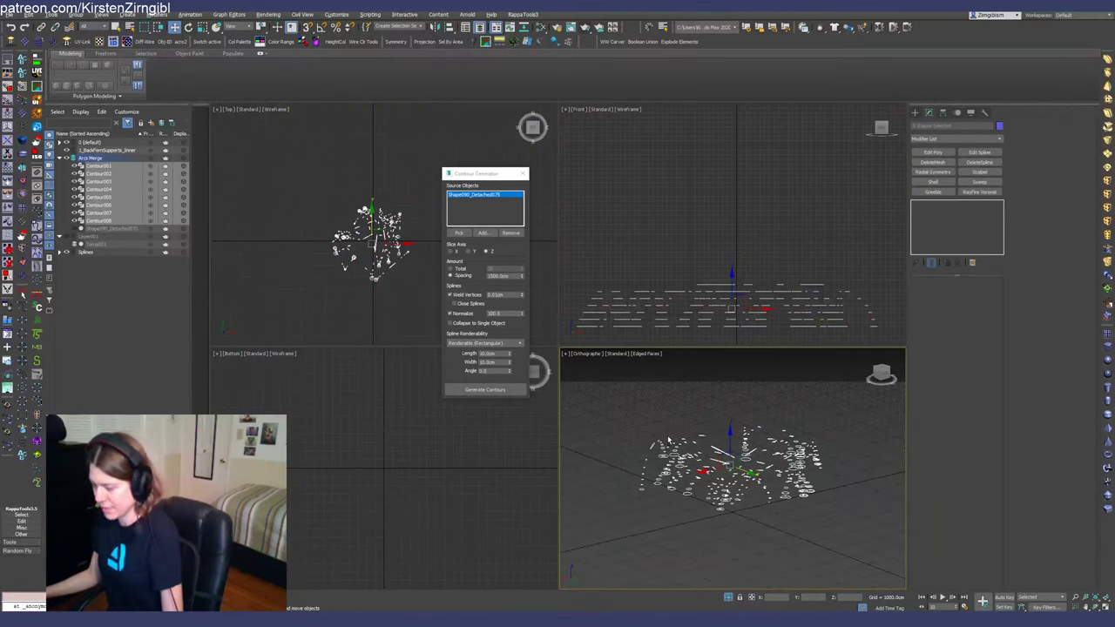
key("alt+w")
scroll(688, 409, "up", 5)
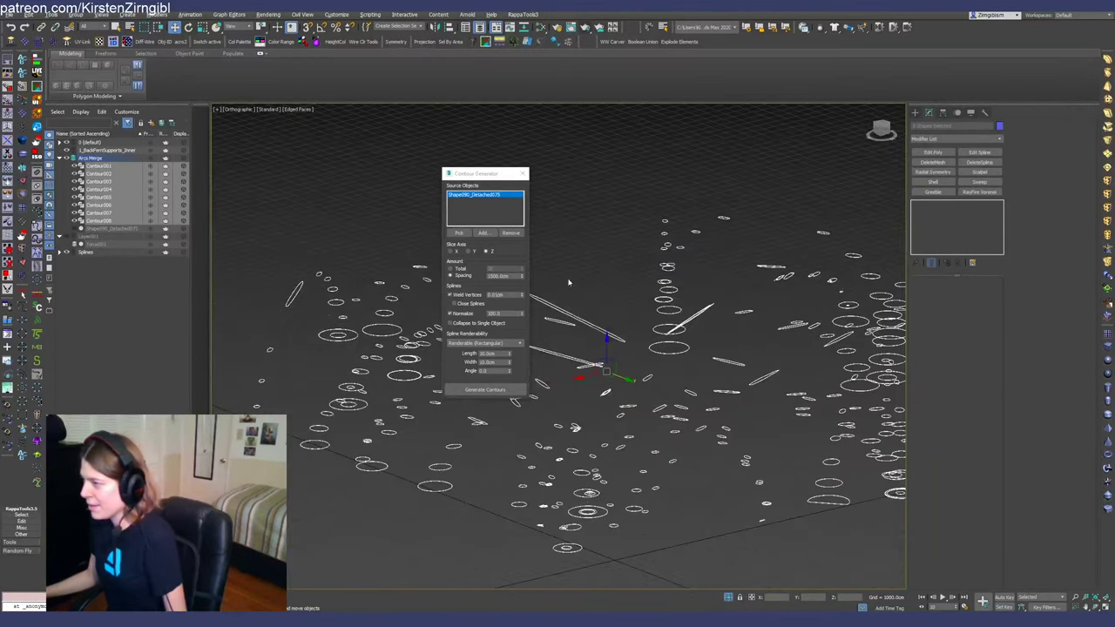
left_click_drag(485, 173, 326, 150)
middle_click_drag(523, 336, 549, 337, "alt")
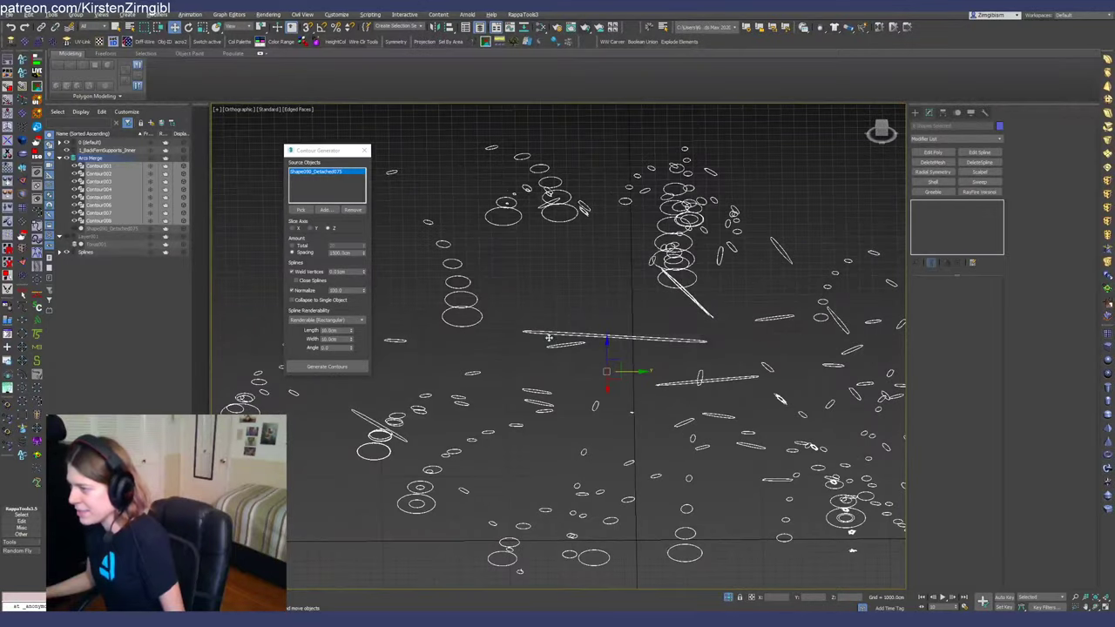
middle_click_drag(688, 376, 576, 504, "alt")
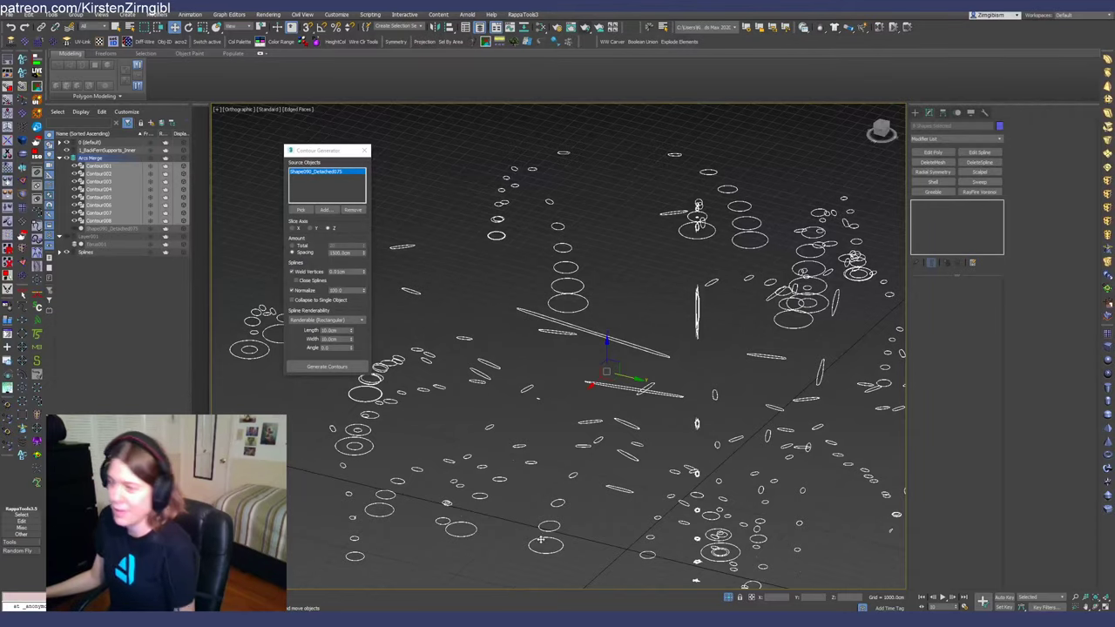
Step: Examine the spacing and shapes of the generated contours from several low and high angles in the maximized orthographic view
middle_click_drag(605, 481, 641, 480, "alt")
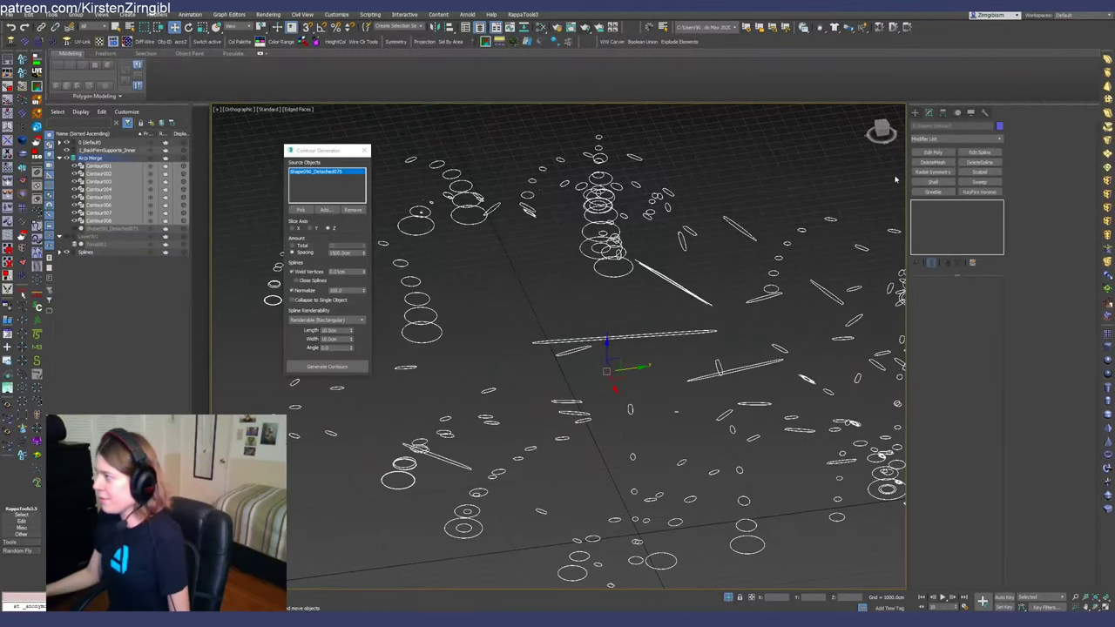
key("alt+w")
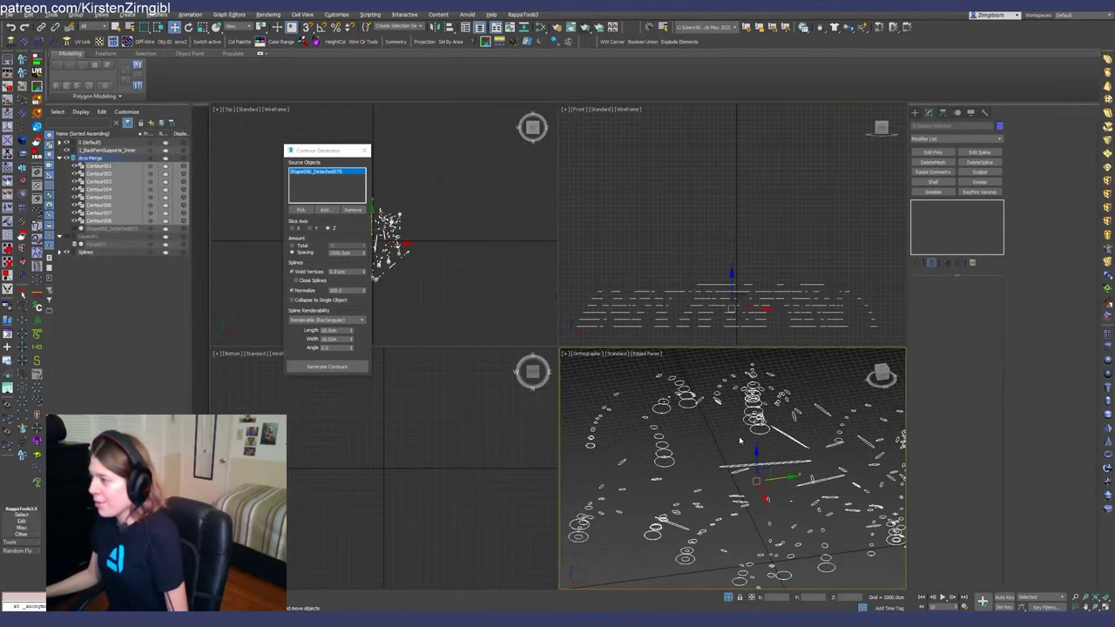
key("alt+w")
middle_click_drag(739, 442, 662, 377, "alt")
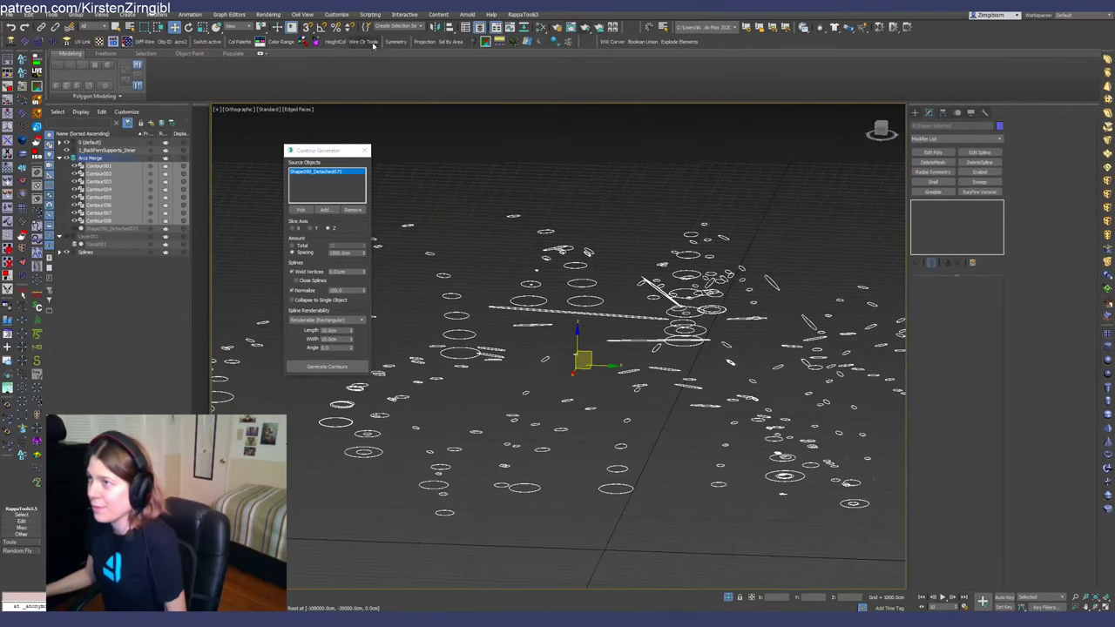
middle_click_drag(569, 361, 655, 426, "alt")
left_click(309, 27)
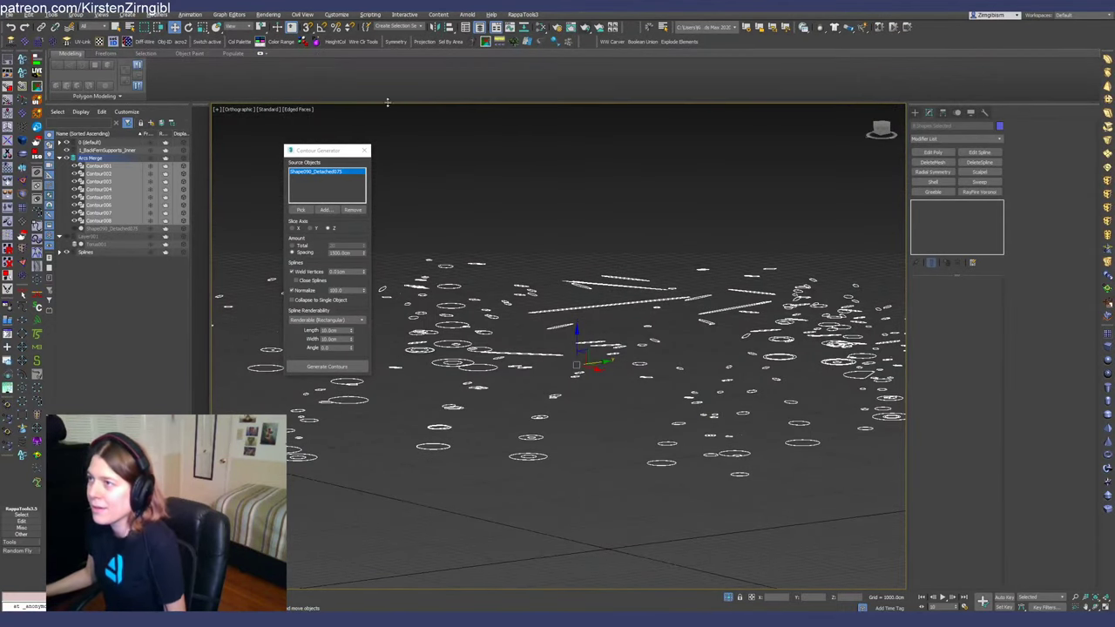
middle_click_drag(606, 314, 601, 348, "alt")
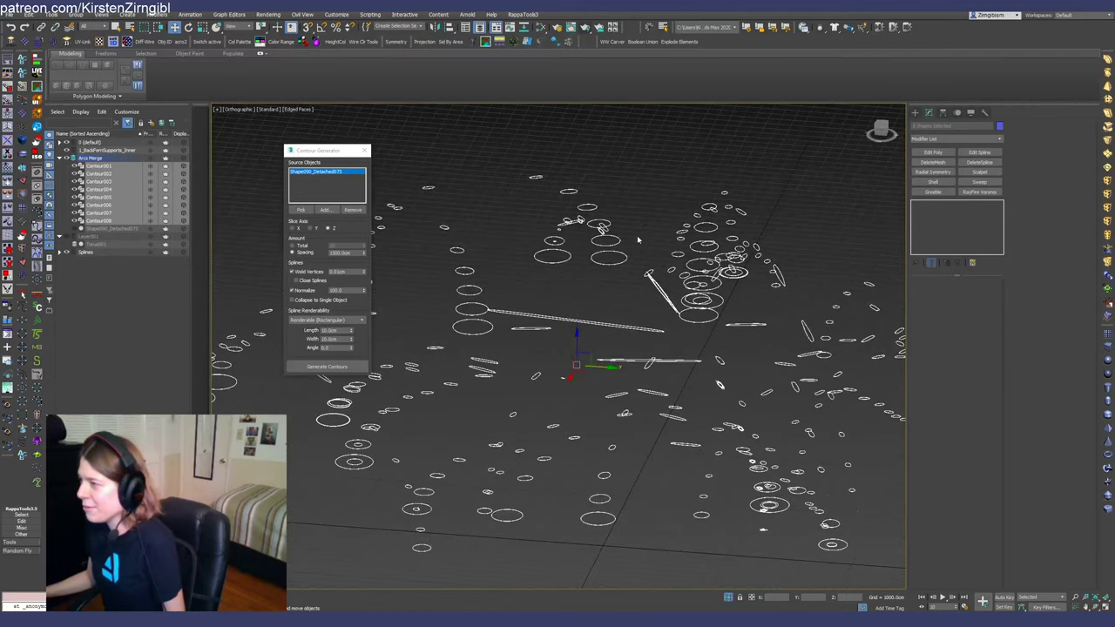
middle_click_drag(615, 273, 625, 272, "alt")
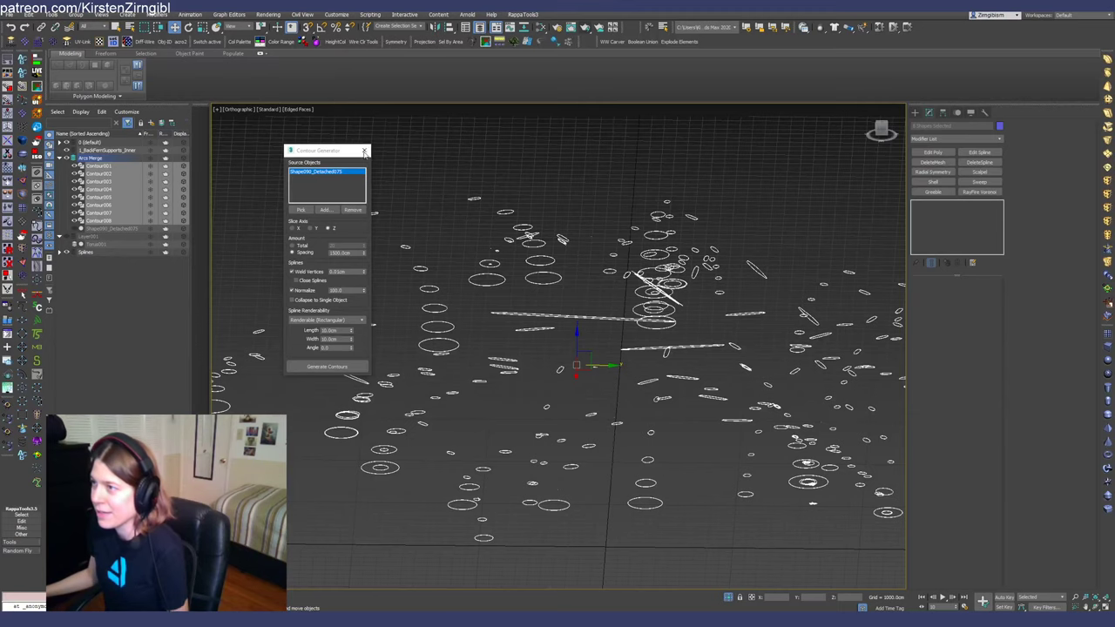
Step: Inspect the contours from the right, back and top in the four-viewport layout
key("alt+w")
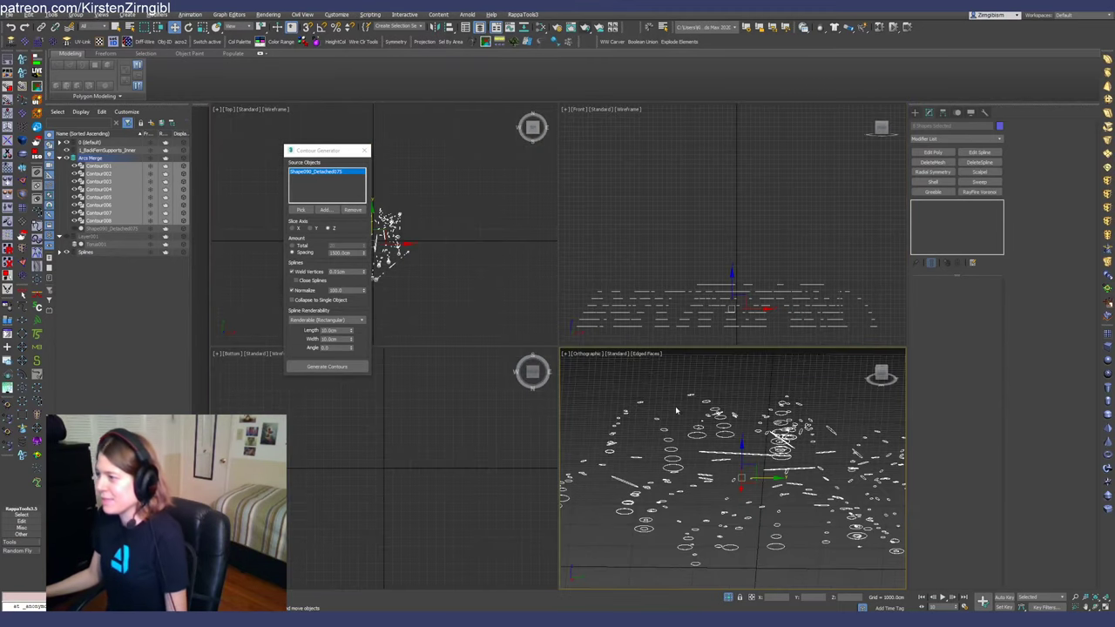
middle_click_drag(676, 410, 722, 414, "alt")
key("r")
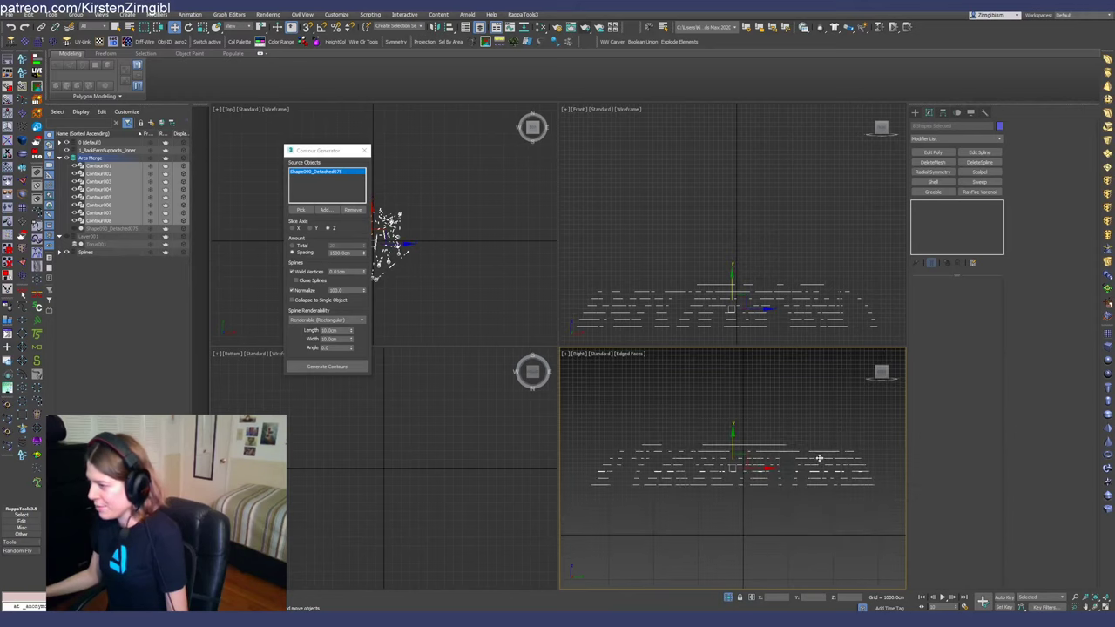
middle_click_drag(819, 458, 805, 469, "alt")
key("k")
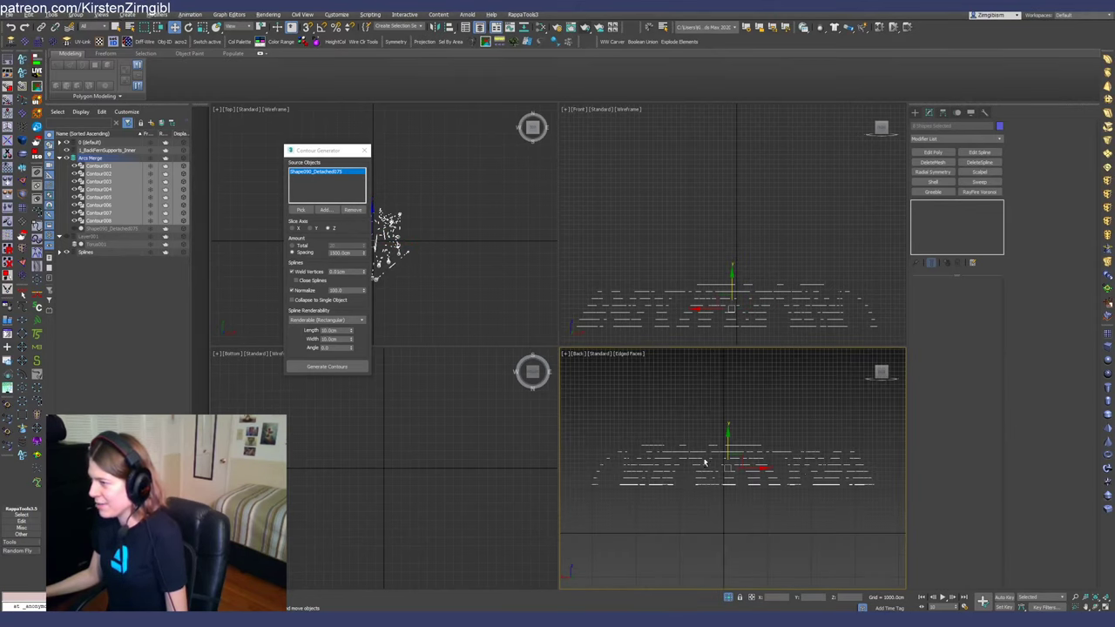
middle_click_drag(704, 460, 707, 488, "alt")
key("r")
key("t")
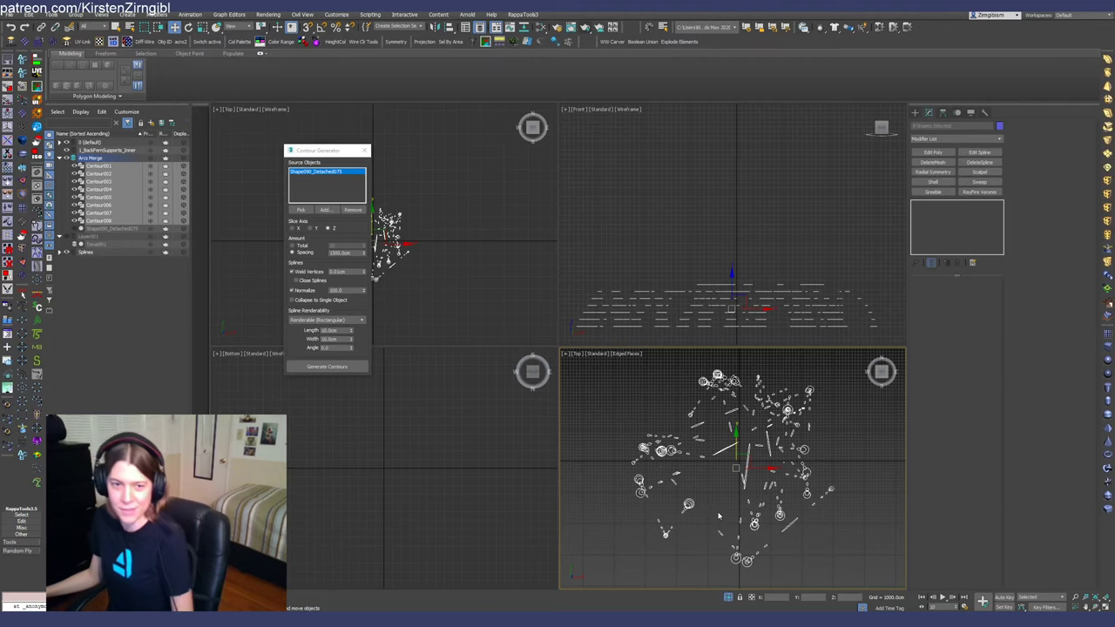
mouse_move(719, 531)
middle_mouse_down("alt")
mouse_move(727, 566)
mouse_move(732, 545)
middle_mouse_up("alt")
Step: In the maximized top view, delete the Contour008 and Contour007 slices that contain the long, stretched loops
right_click(406, 185)
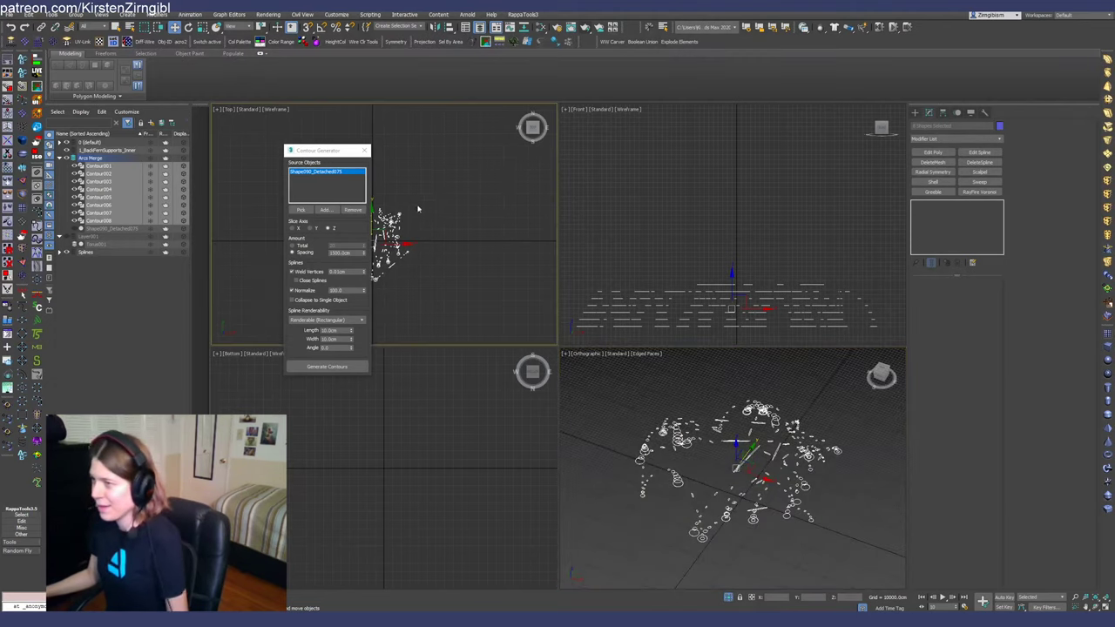
key("alt+w")
scroll(649, 423, "up", 8)
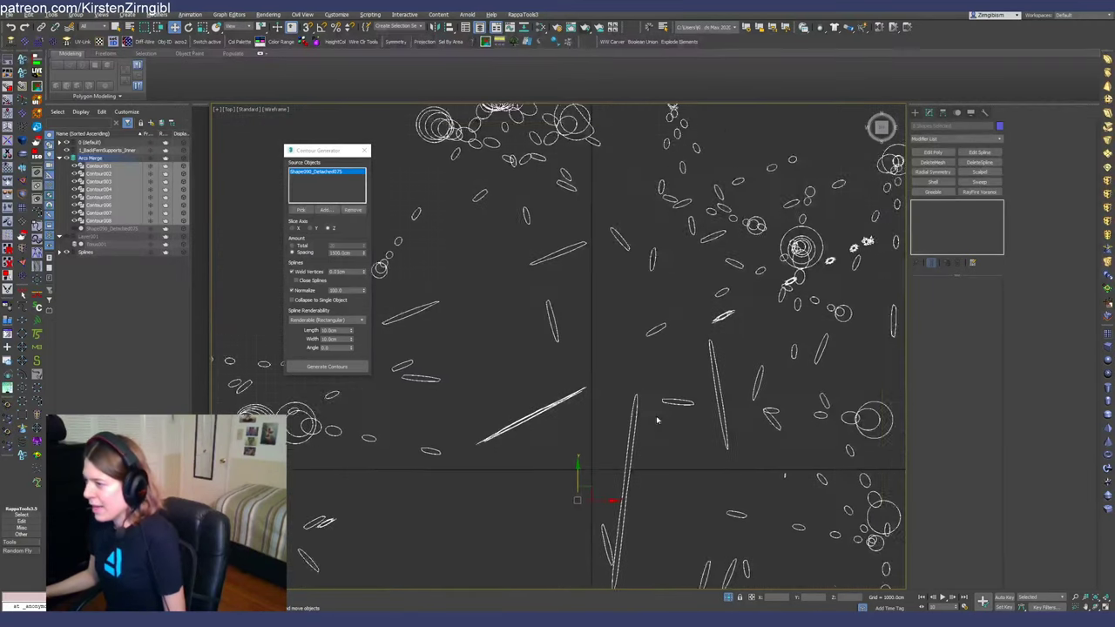
left_click(916, 114)
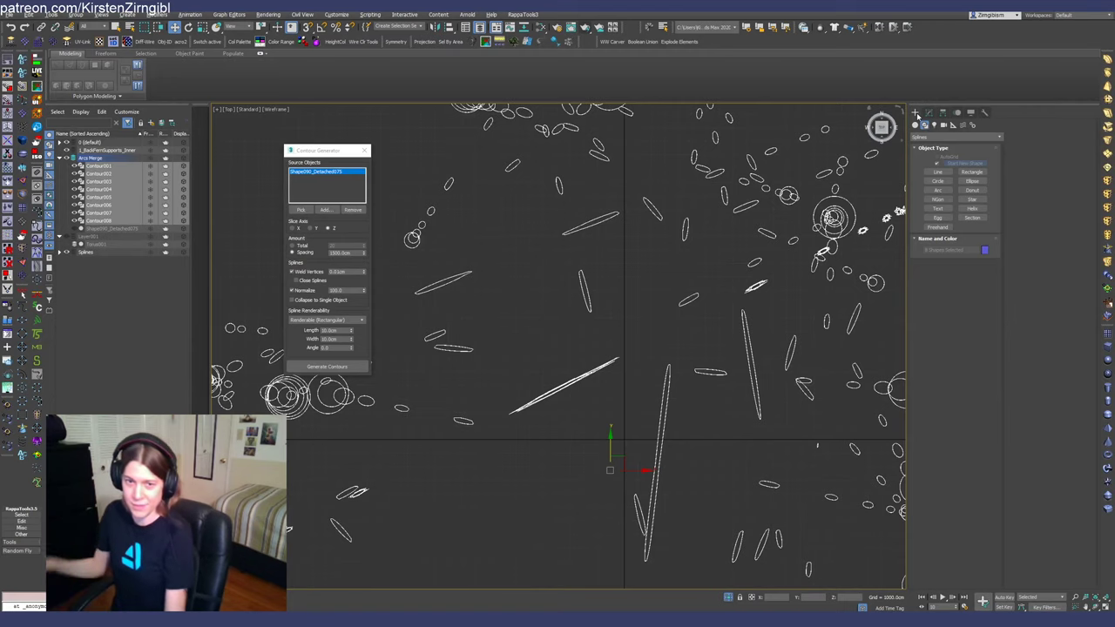
left_click(929, 112)
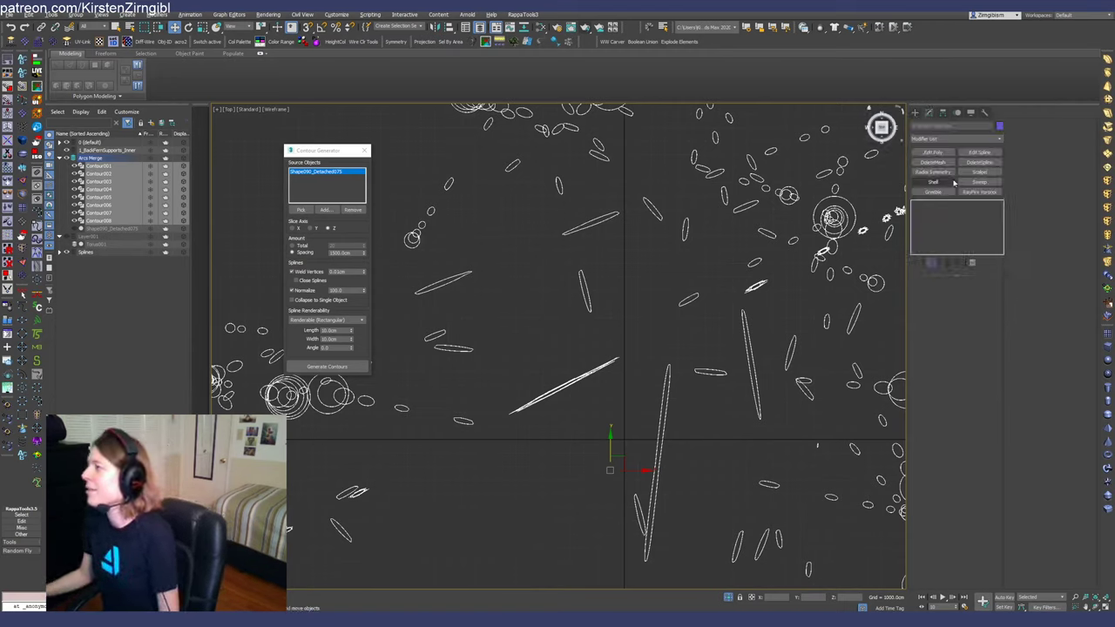
left_click(660, 444)
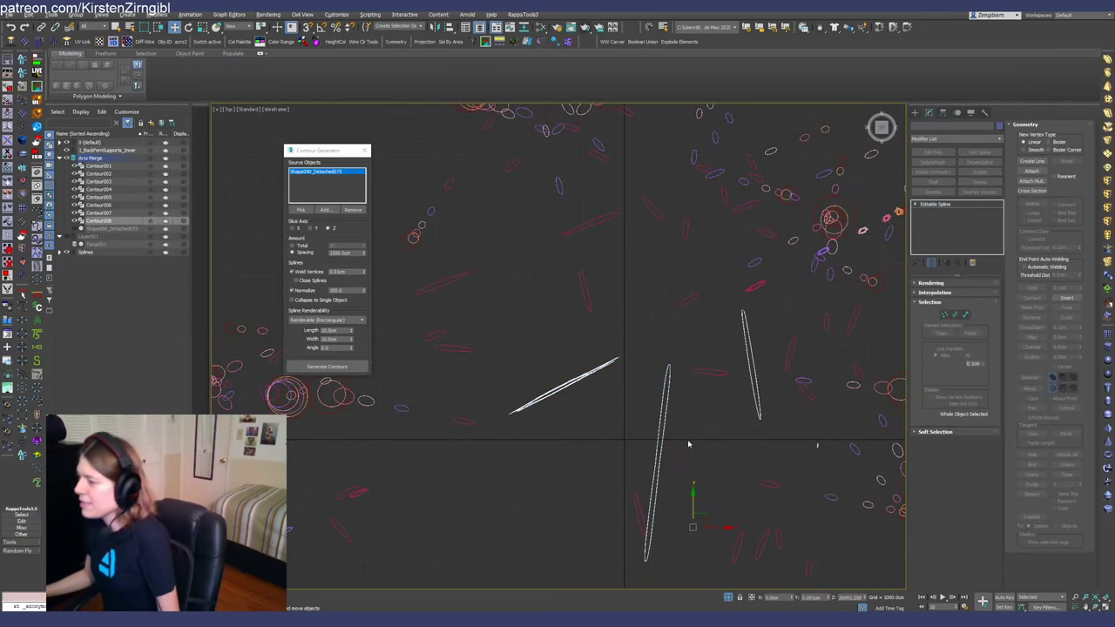
scroll(689, 444, "down", 5)
scroll(651, 368, "up", 5)
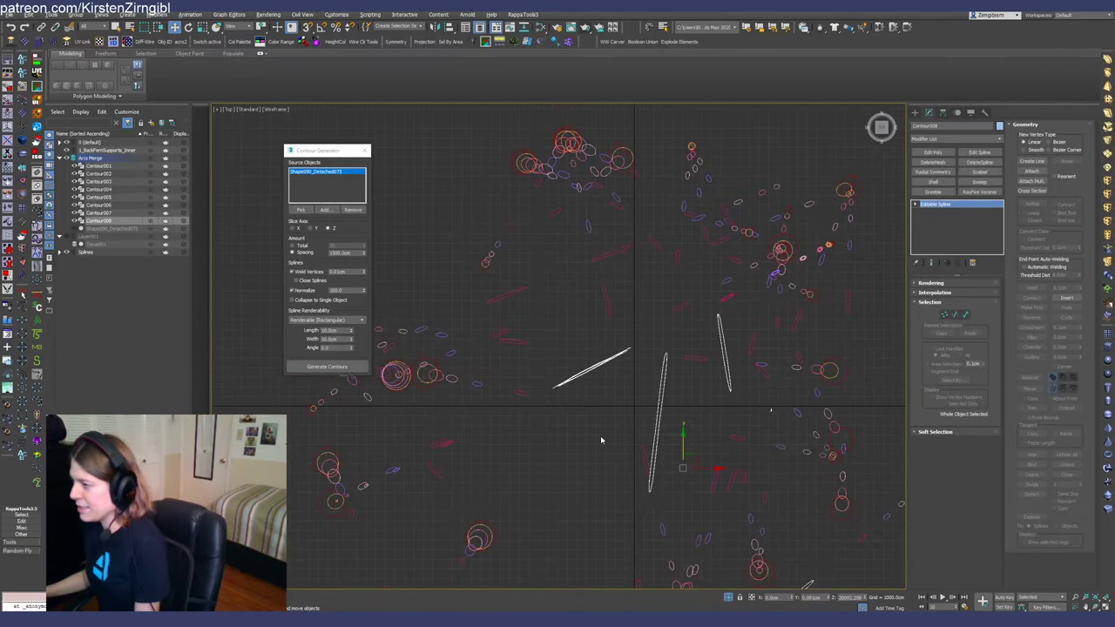
key("Delete")
left_click_drag(677, 342, 704, 382)
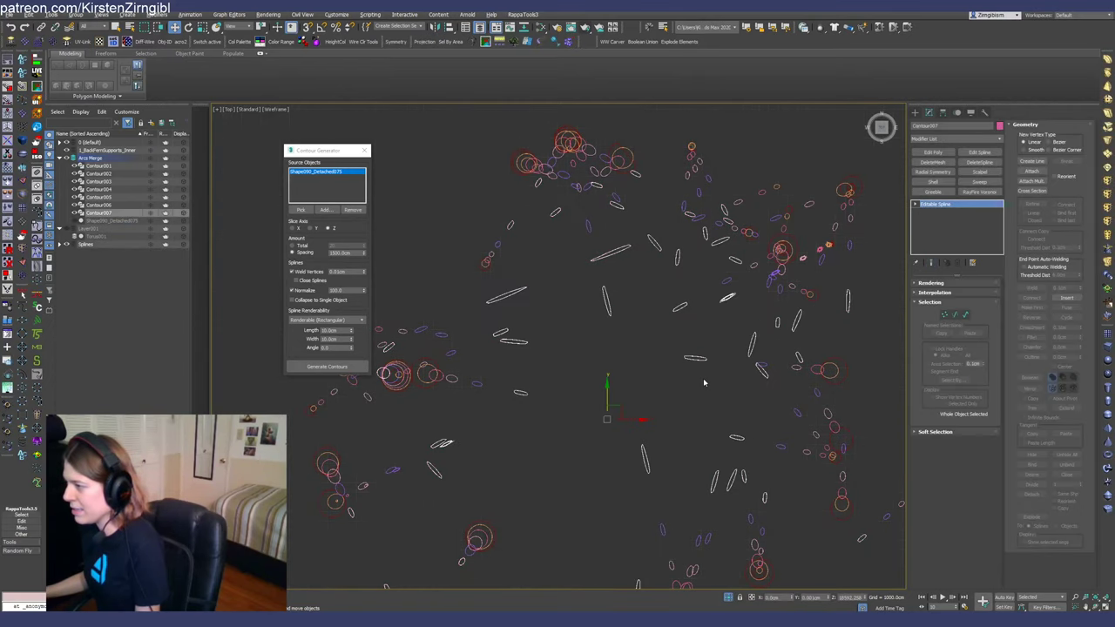
key("Delete")
Step: Select the six remaining contours and clone them sideways along X, clear of the originals
scroll(602, 307, "down", 3)
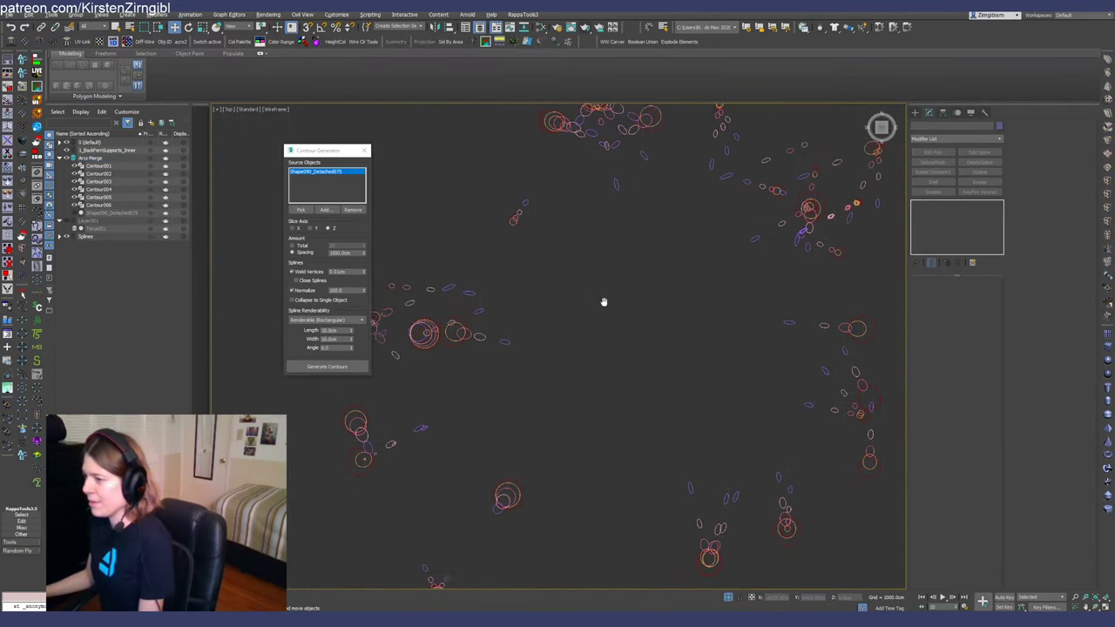
middle_click_drag(553, 297, 595, 308)
scroll(604, 294, "down", 2)
scroll(605, 294, "up", 3)
scroll(604, 294, "down", 3)
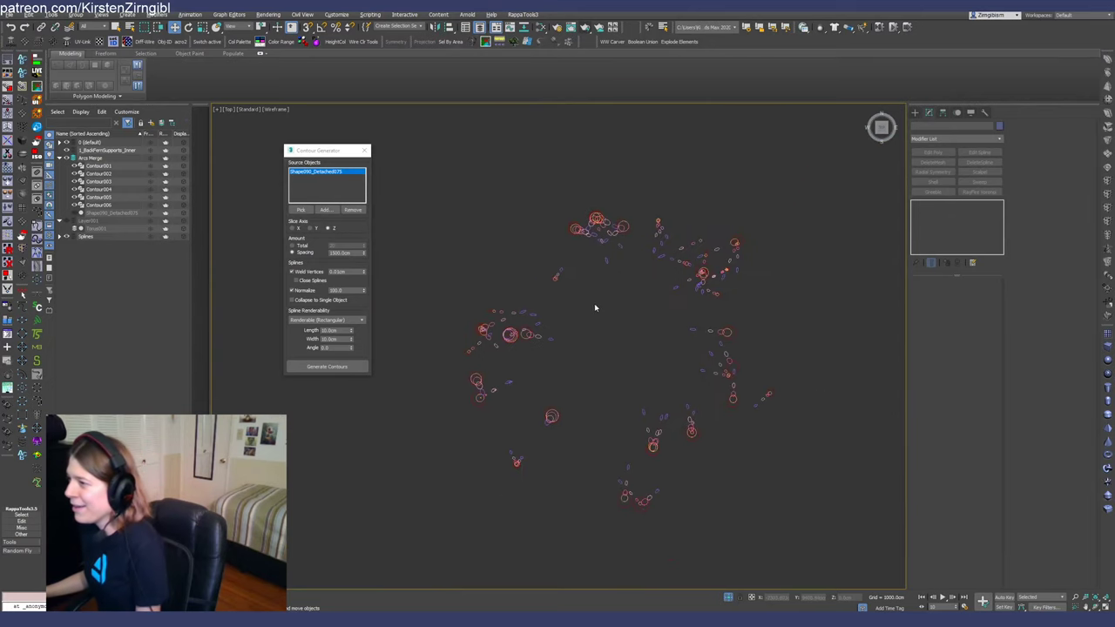
left_click_drag(783, 523, 781, 521)
middle_click_drag(741, 391, 637, 433)
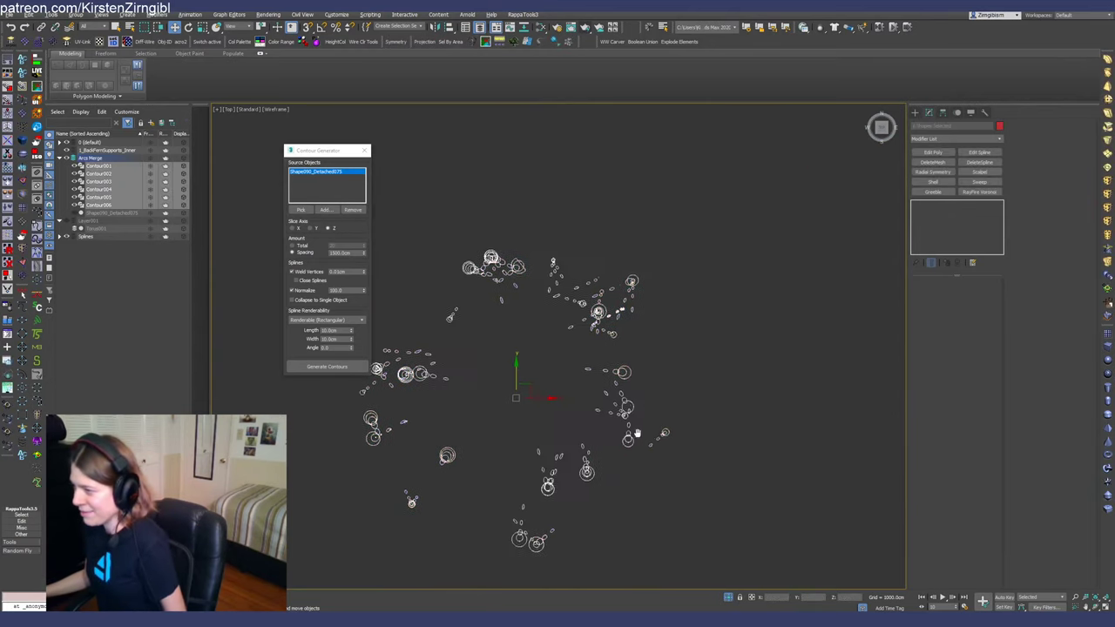
scroll(634, 434, "down", 3)
left_click_drag(594, 415, 759, 416, "shift")
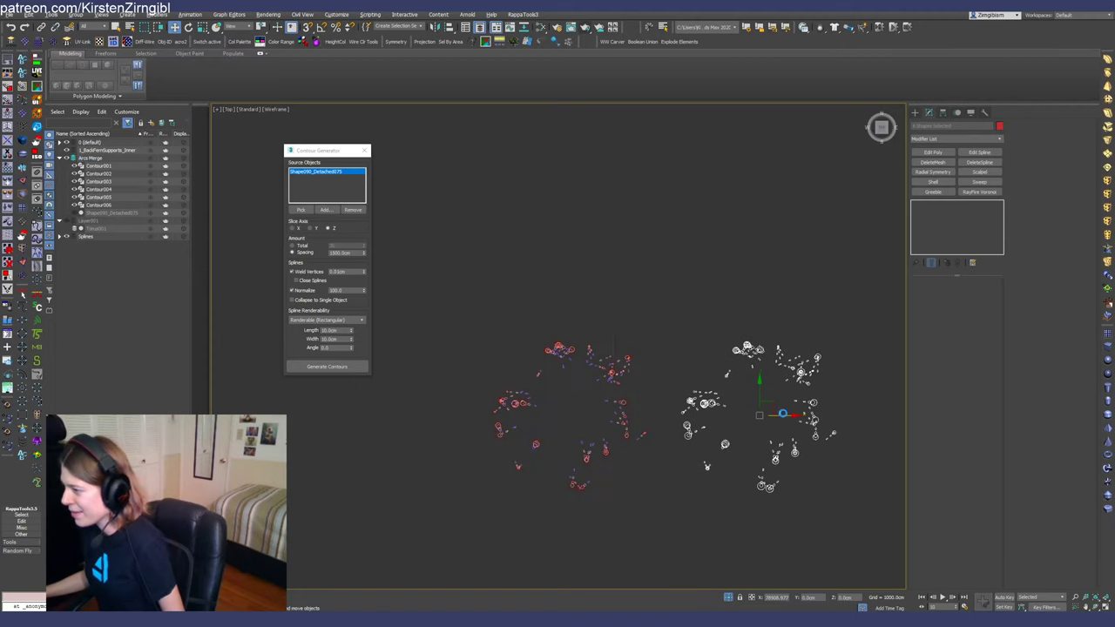
left_click(562, 349)
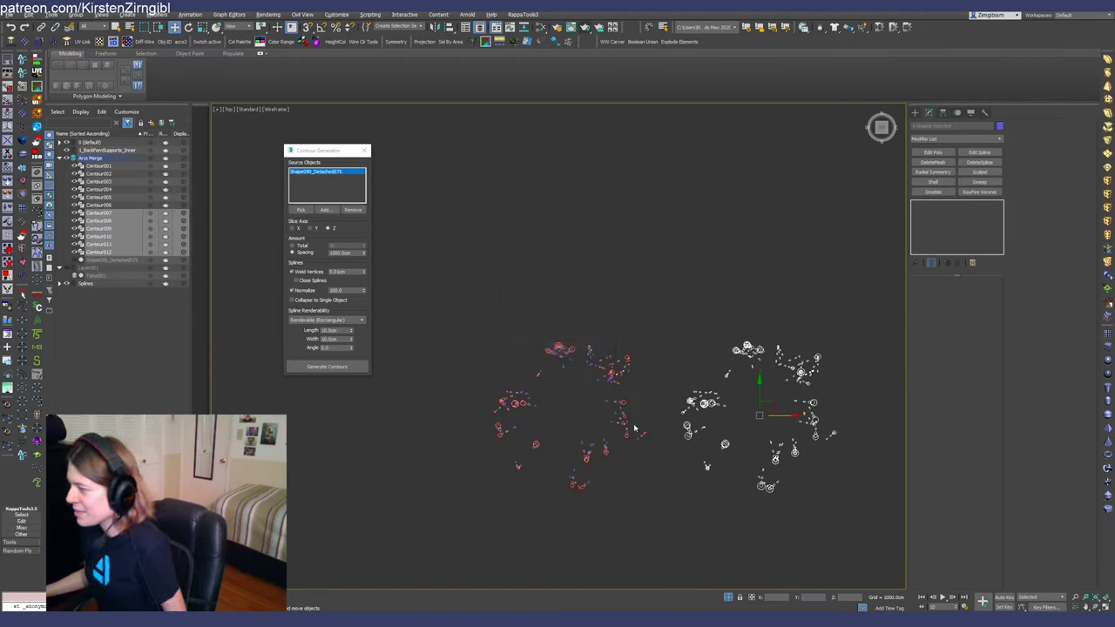
Step: Add a Symmetry modifier to the cloned contours and shift its mirror plane along X to form a symmetrical pattern
scroll(643, 398, "up", 2)
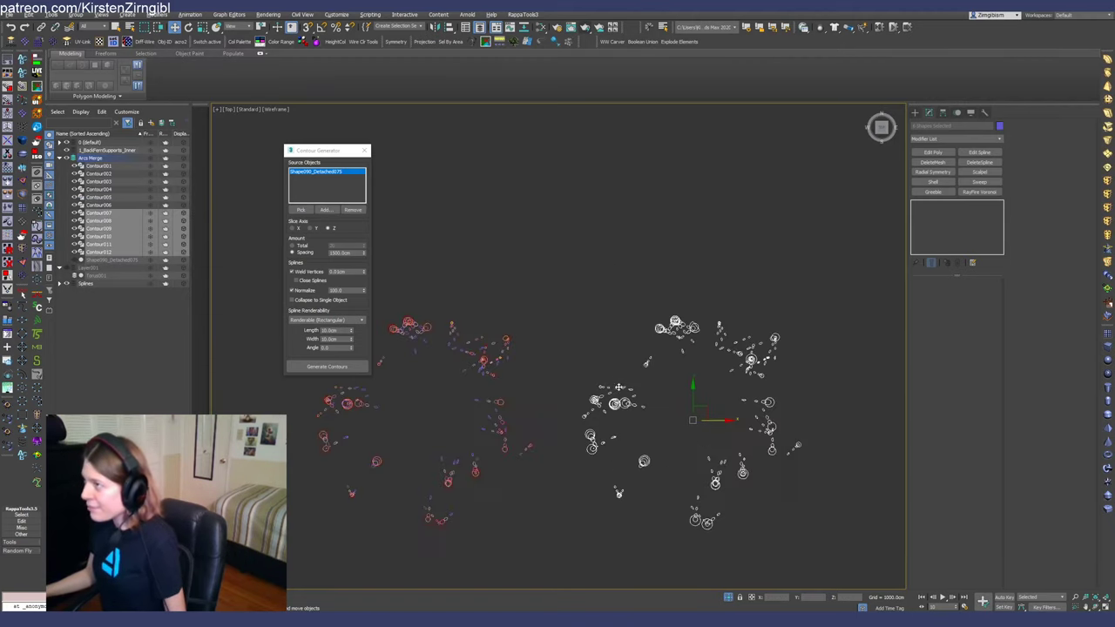
left_click(398, 44)
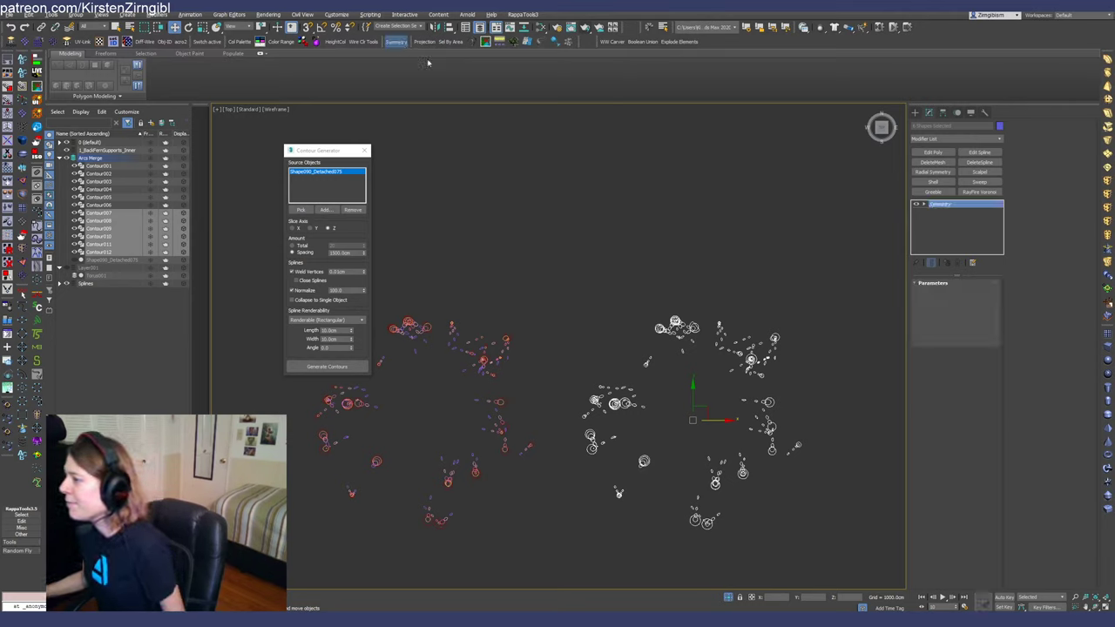
left_click(924, 205)
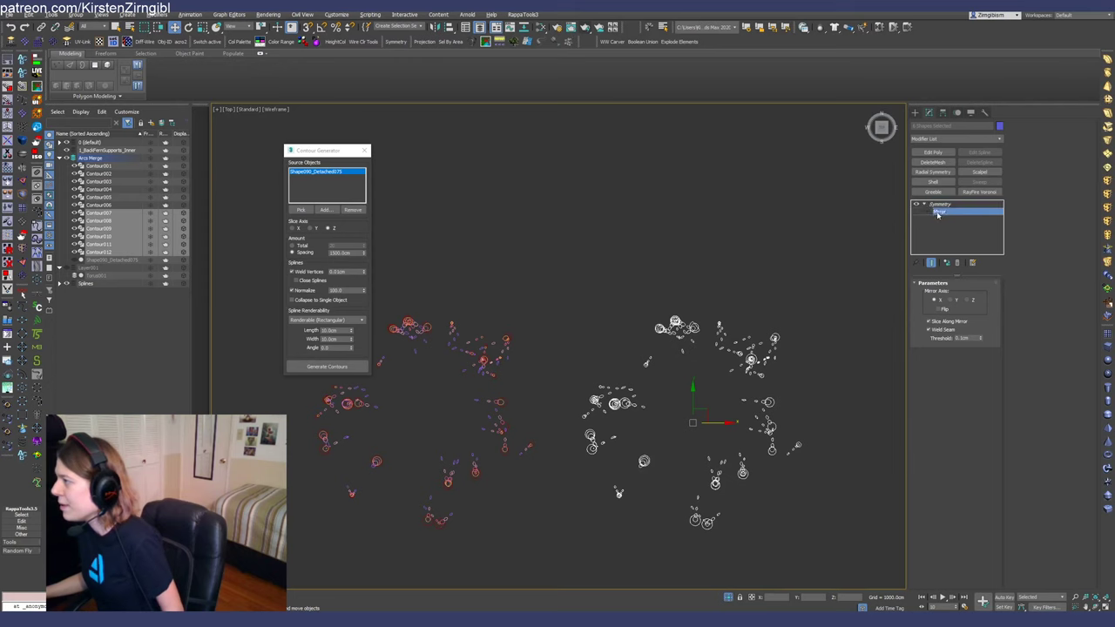
left_click(939, 212)
left_click_drag(713, 424, 753, 421)
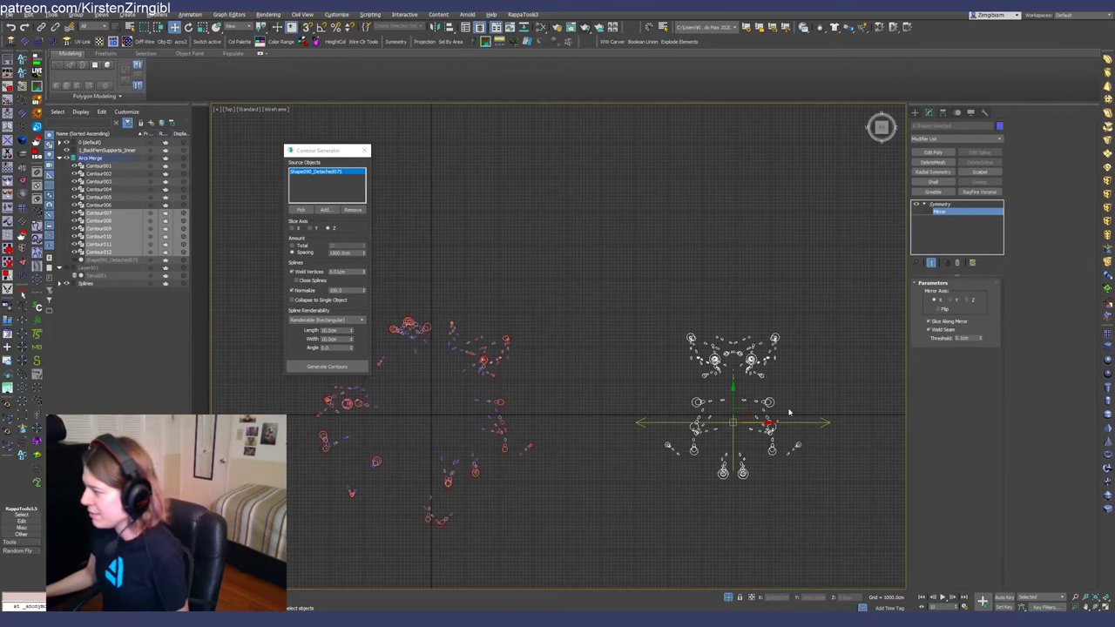
scroll(766, 424, "up", 2)
scroll(741, 392, "down", 1)
scroll(714, 366, "up", 3)
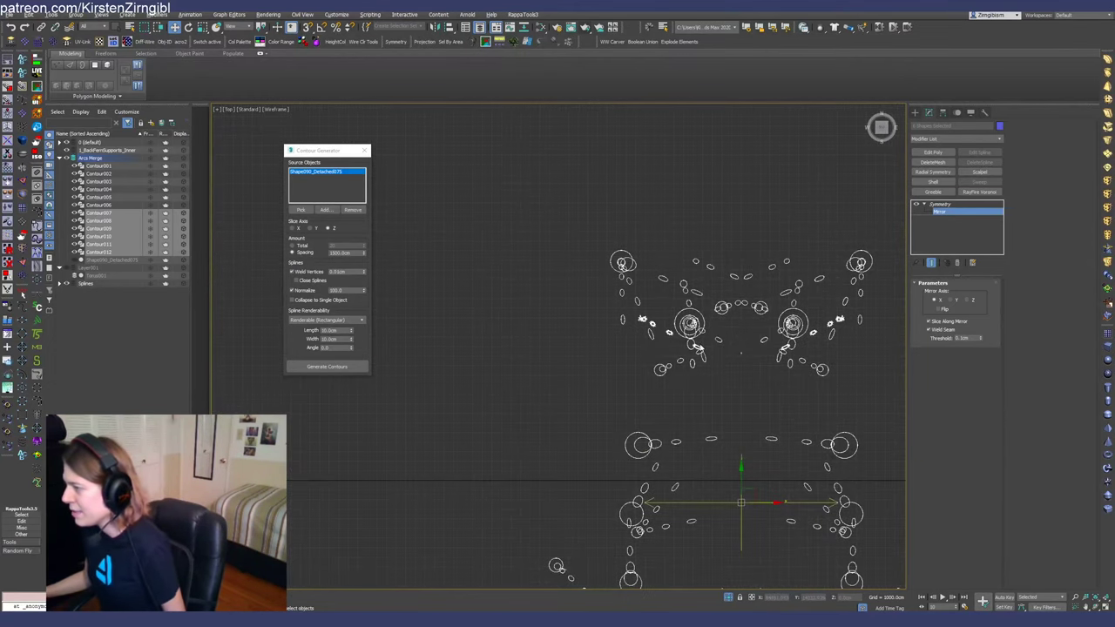
key("alt+w")
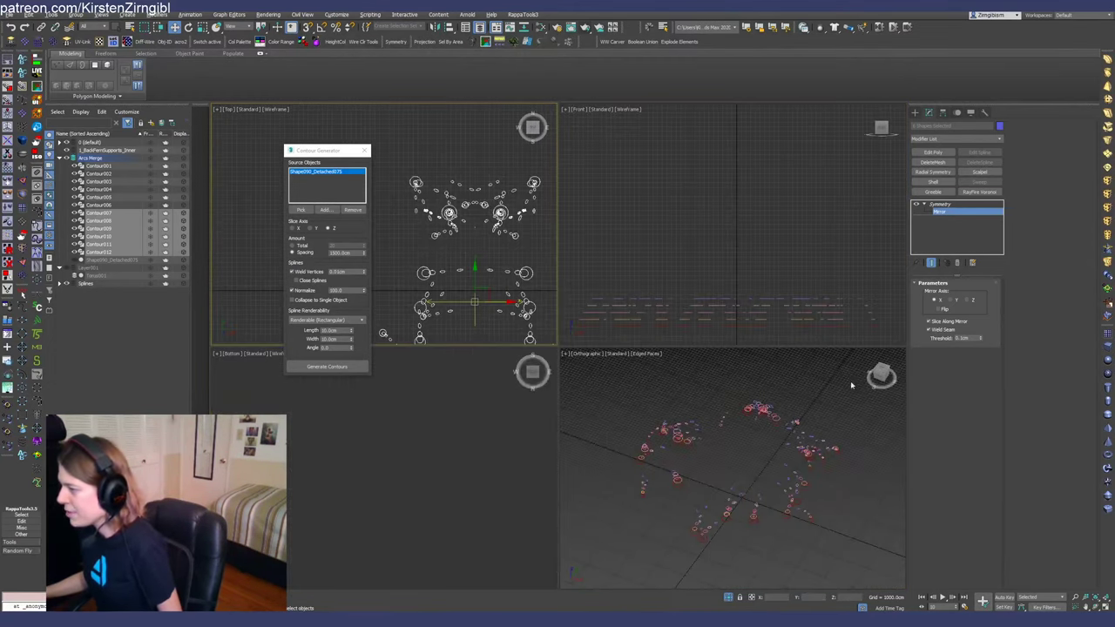
right_click(677, 470)
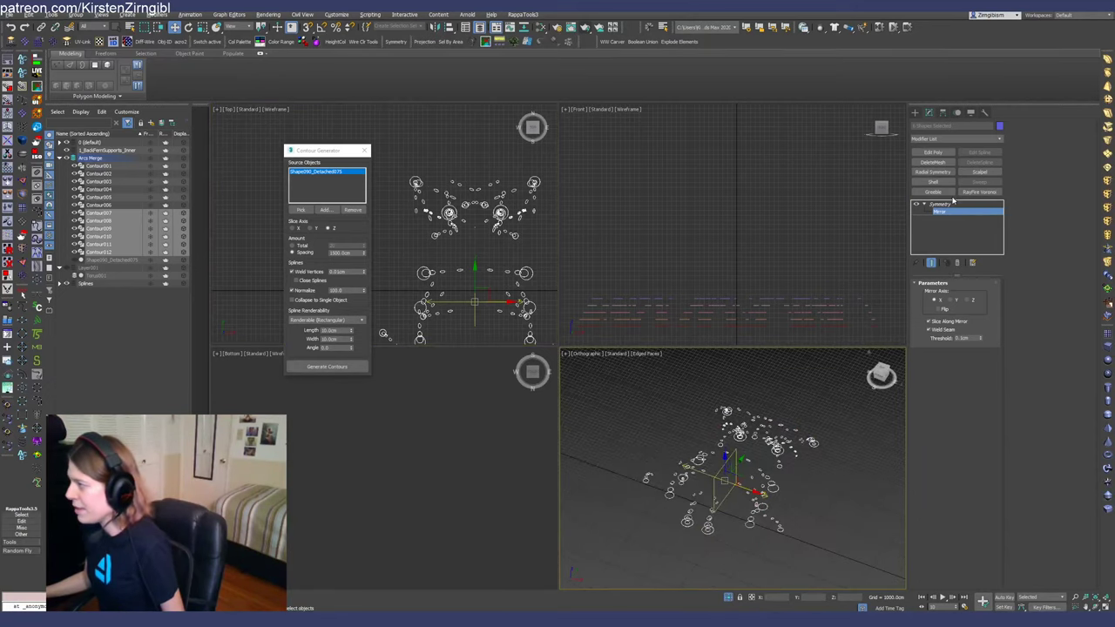
Step: Try an Edit Poly modifier above Symmetry on the mirrored contours, and remove it again
left_click(944, 157)
scroll(741, 507, "up", 3)
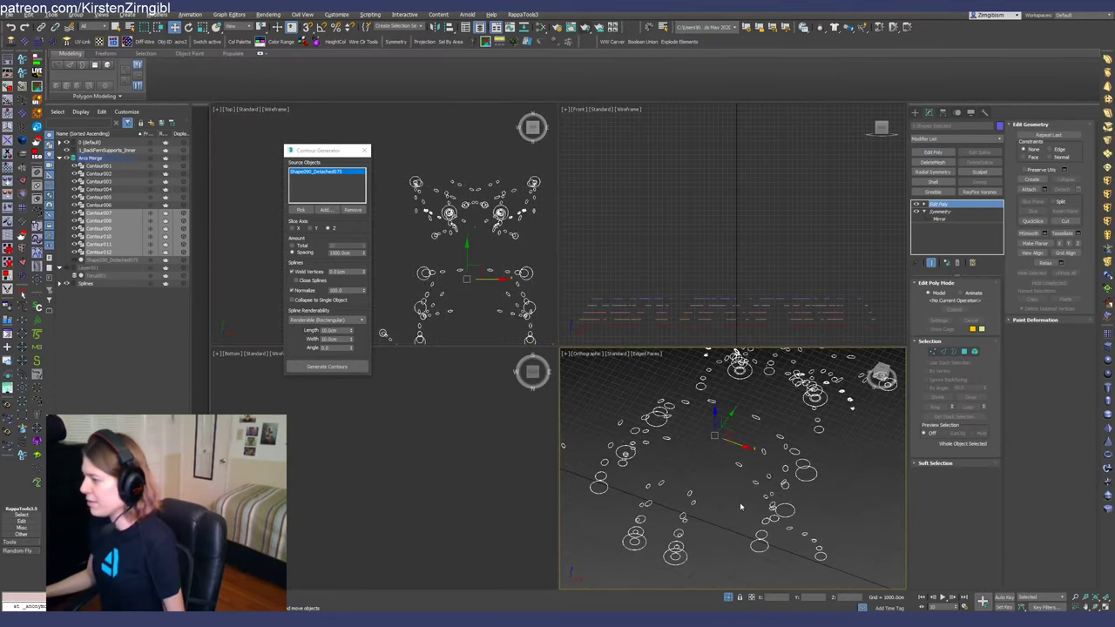
left_click(841, 486)
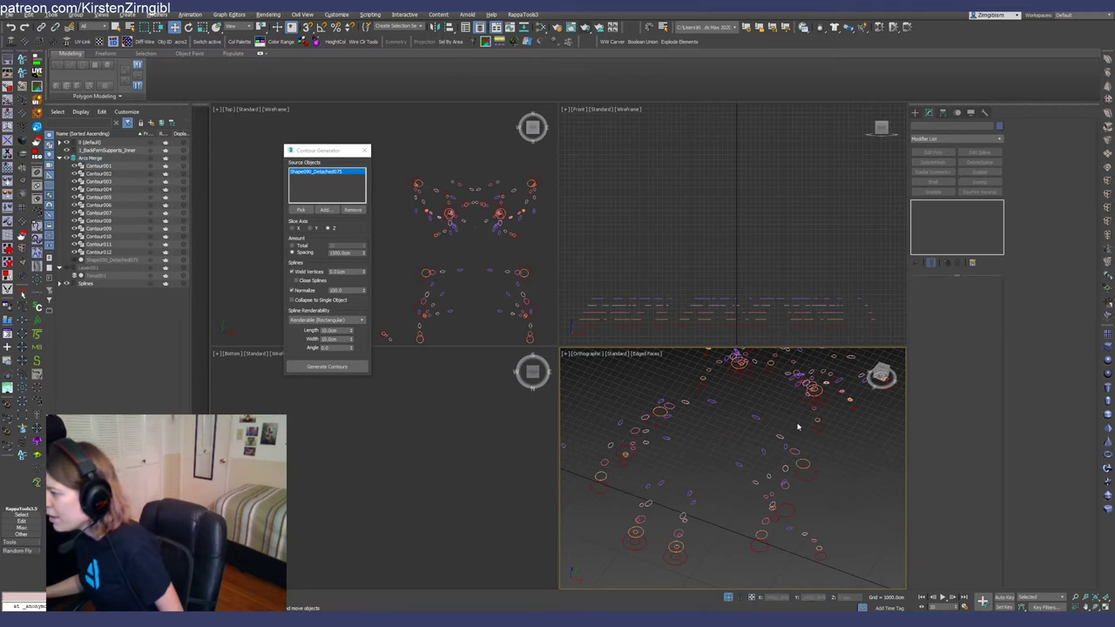
scroll(824, 522, "up", 5)
scroll(824, 523, "down", 8)
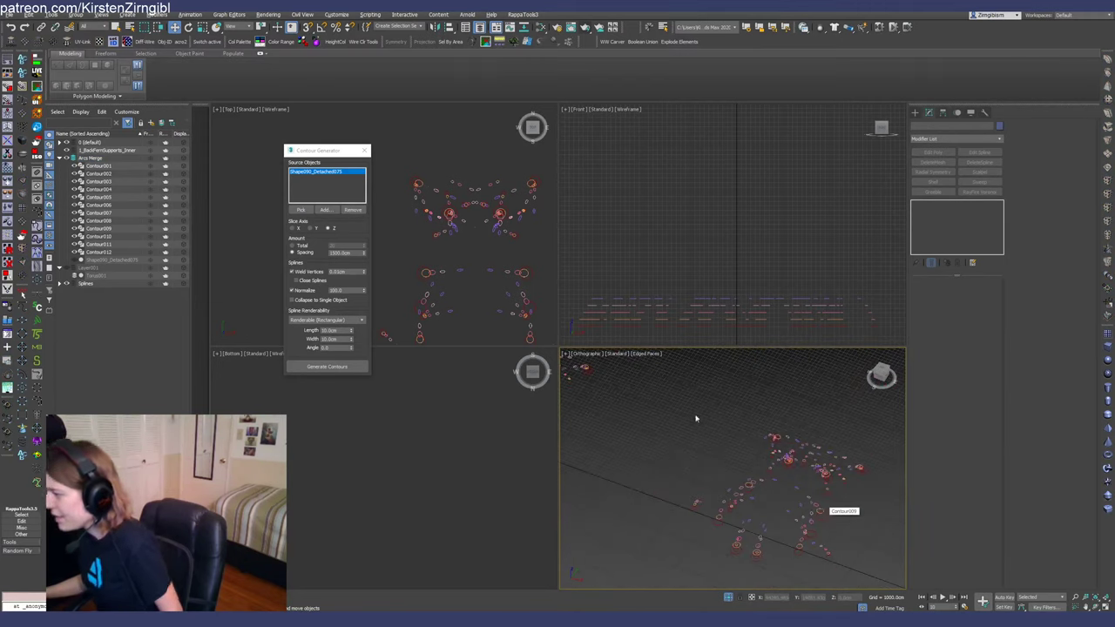
left_click_drag(687, 413, 888, 579)
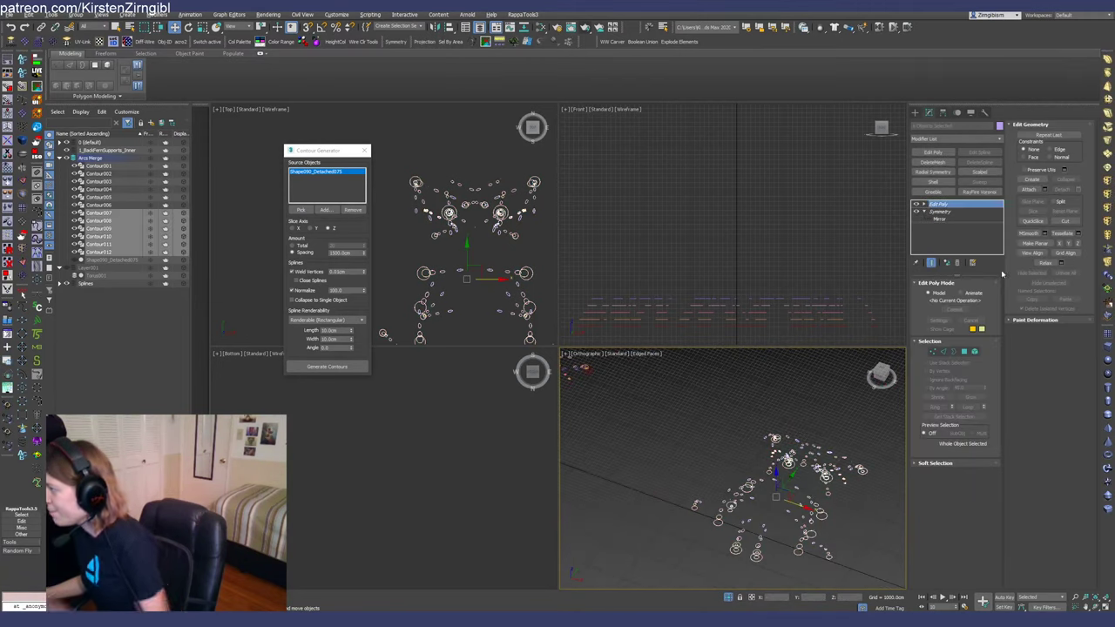
left_click(958, 263)
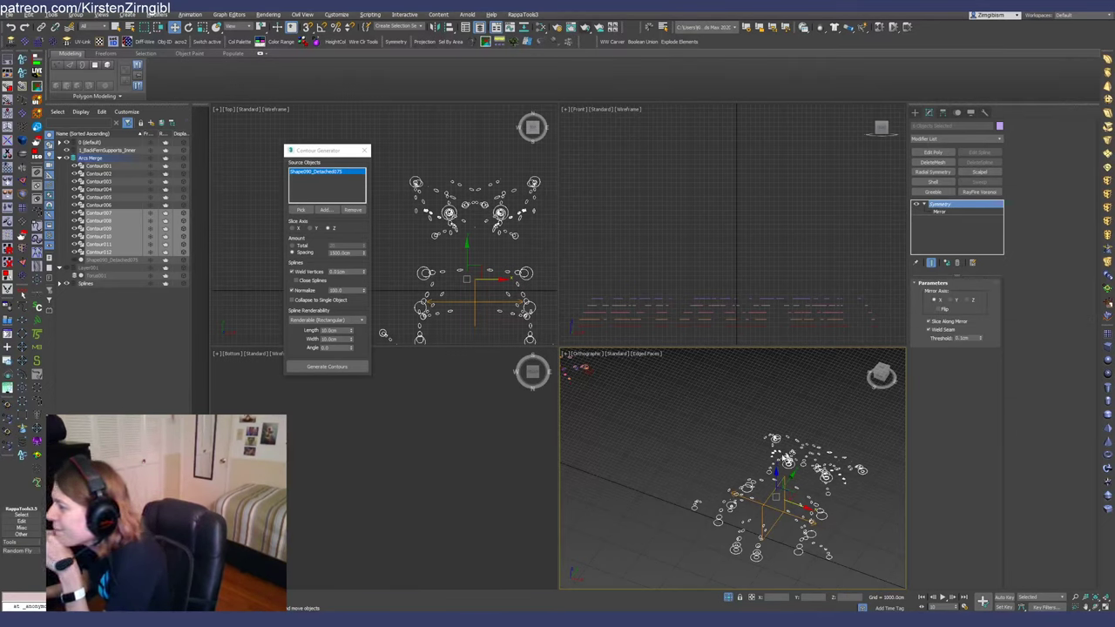
Step: Try converting the mirrored contours to Editable Mesh, inspect the resulting loops up close, and undo the conversion
right_click(796, 450)
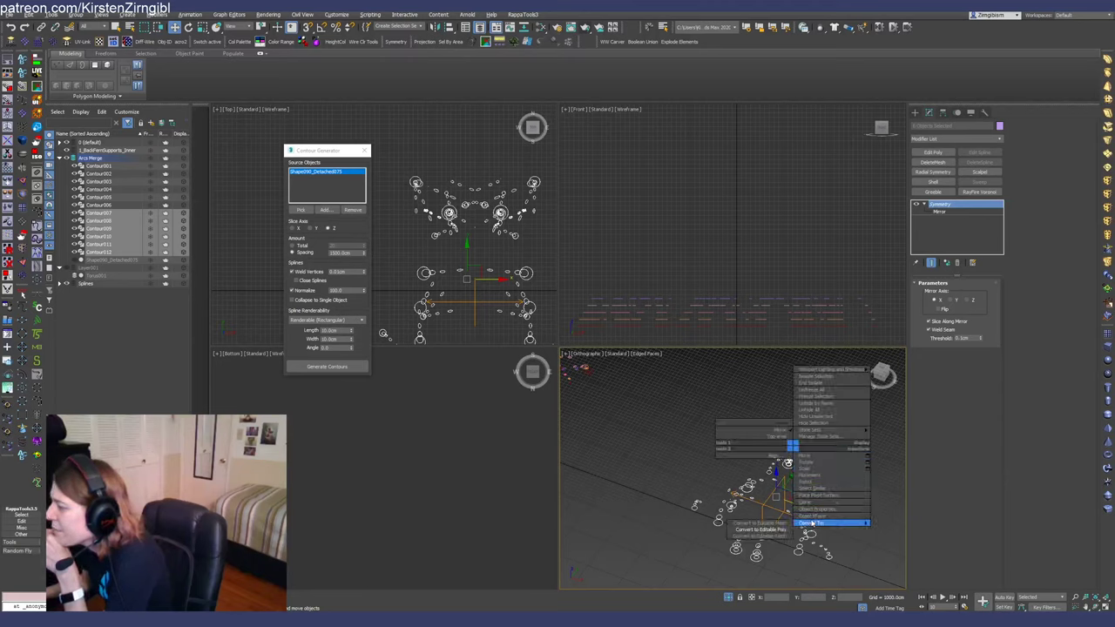
left_click(811, 515)
left_click(809, 454)
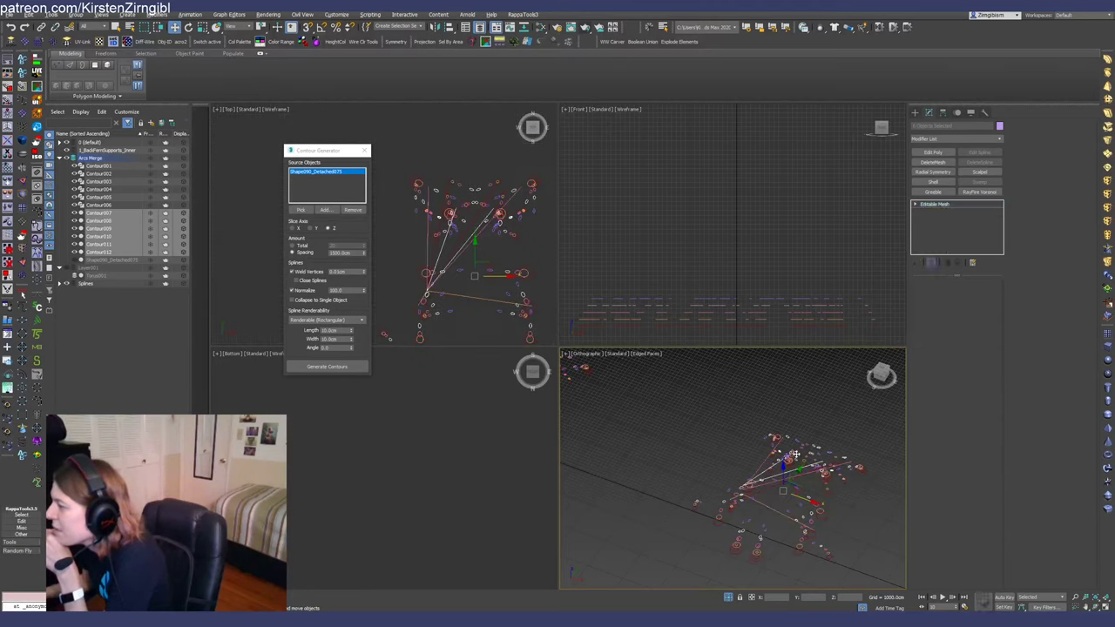
scroll(783, 509, "up", 4)
scroll(782, 508, "up", 5)
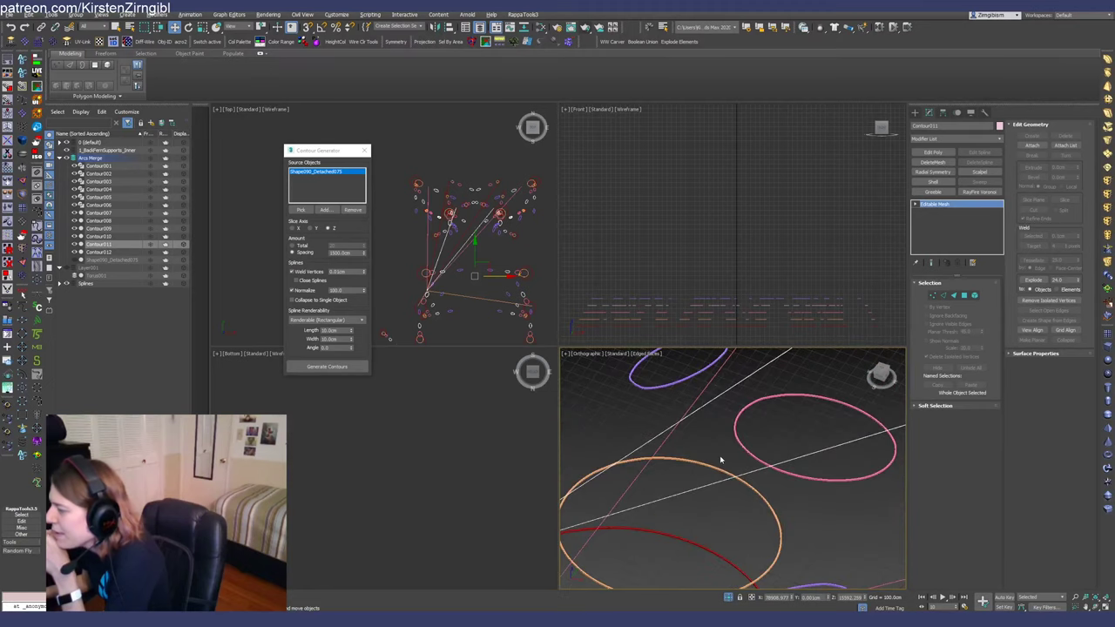
scroll(749, 508, "down", 8)
key("ctrl+z")
key("ctrl+z")
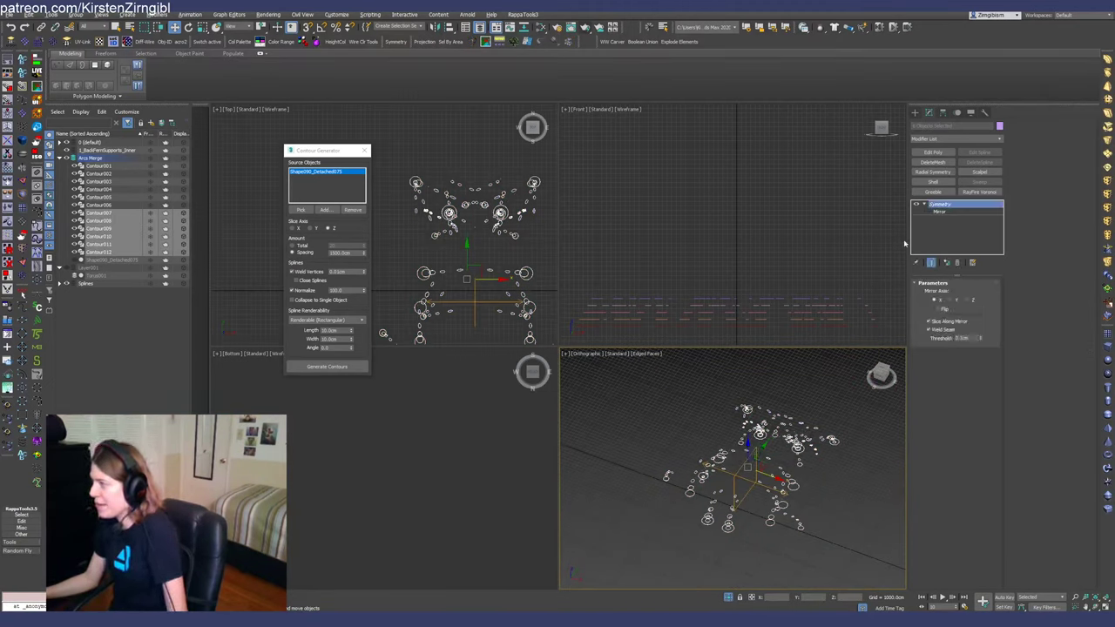
Step: Replace the Symmetry modifier on the cloned contours with Edit Spline, and add an Edit Poly modifier above it
left_click(956, 263)
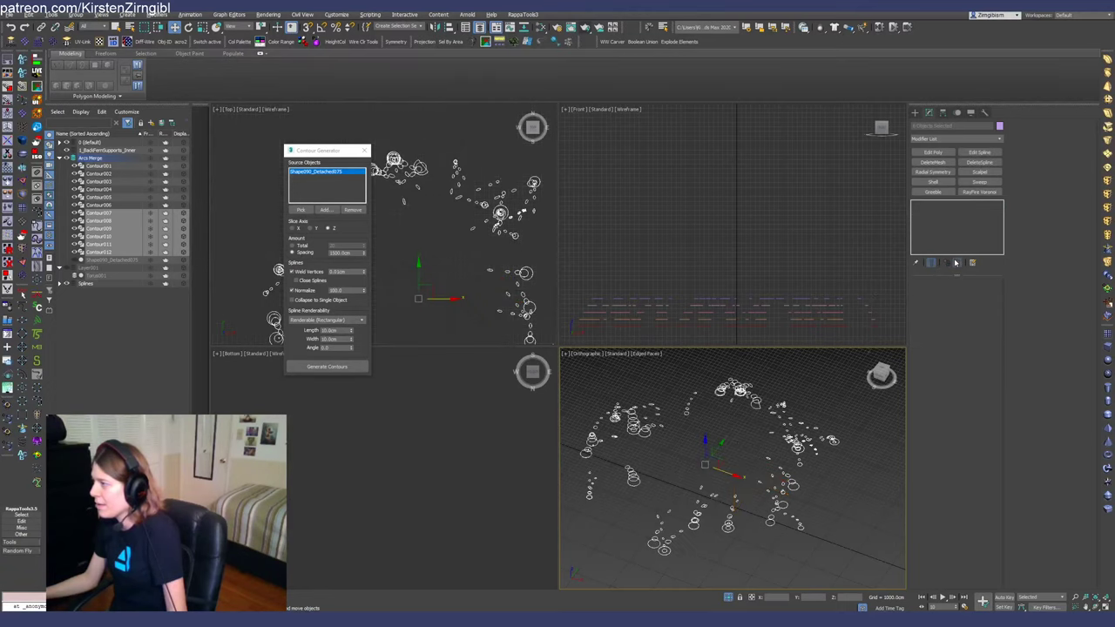
left_click(980, 152)
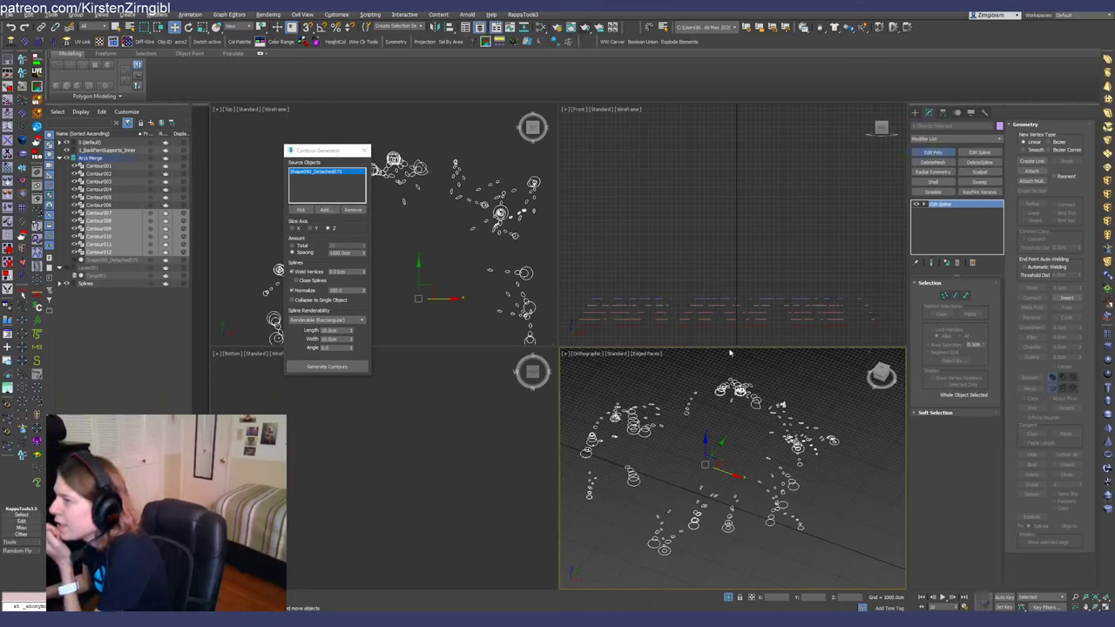
middle_click_drag(636, 478, 685, 478)
scroll(686, 478, "up", 5)
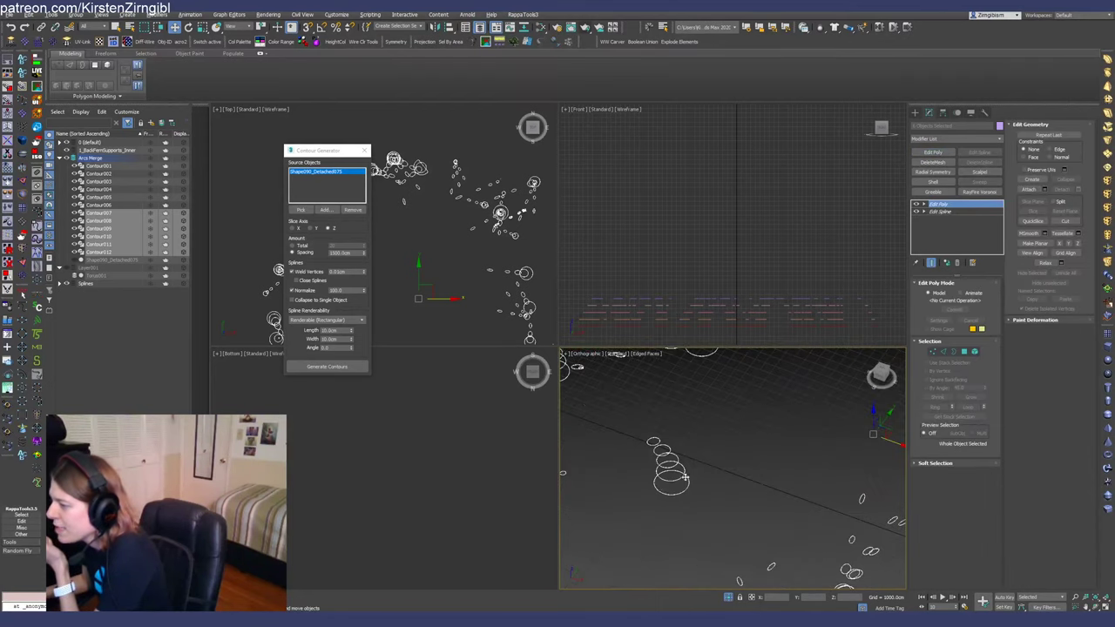
scroll(685, 477, "up", 2)
scroll(686, 476, "down", 6)
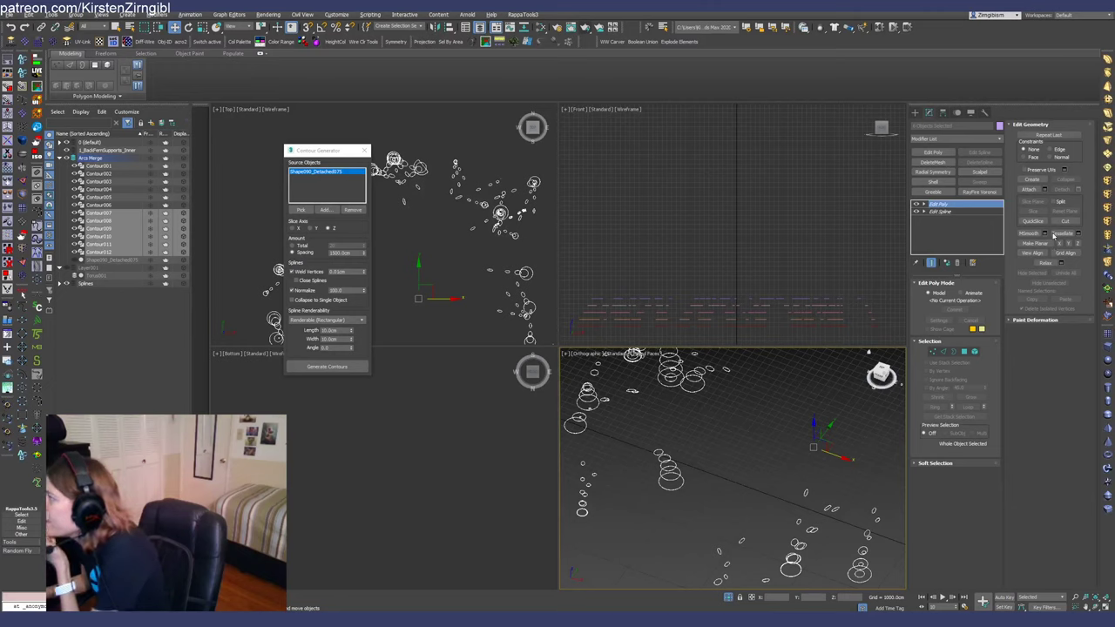
Step: Look through the Soft Selection and Paint Deformation settings of Edit Poly, and remove that modifier from the cloned contours
left_click(936, 464)
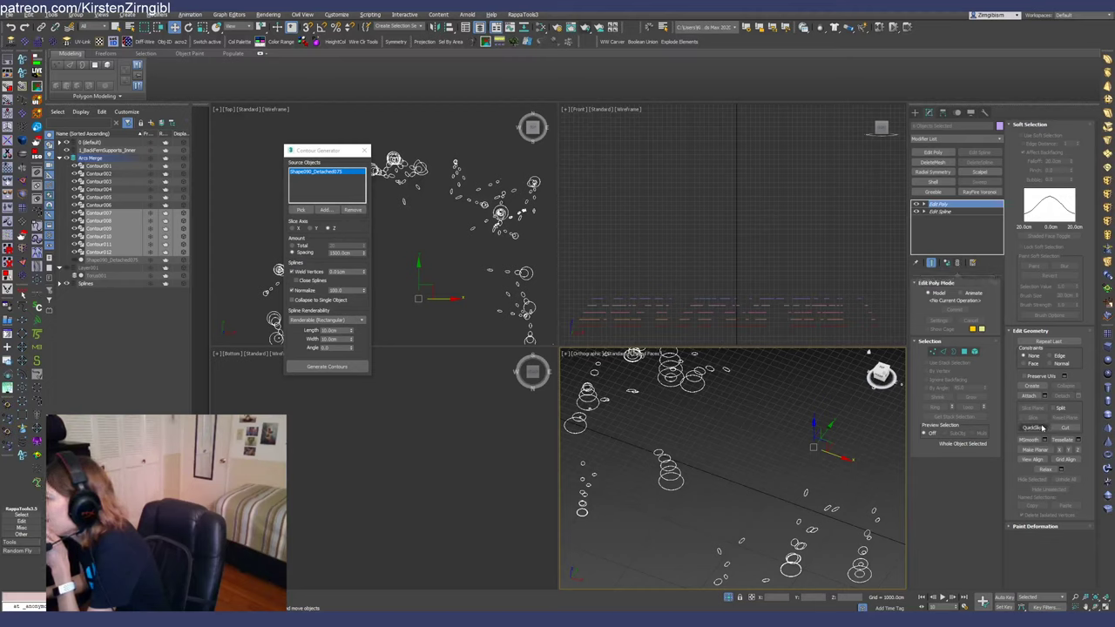
left_click(1028, 527)
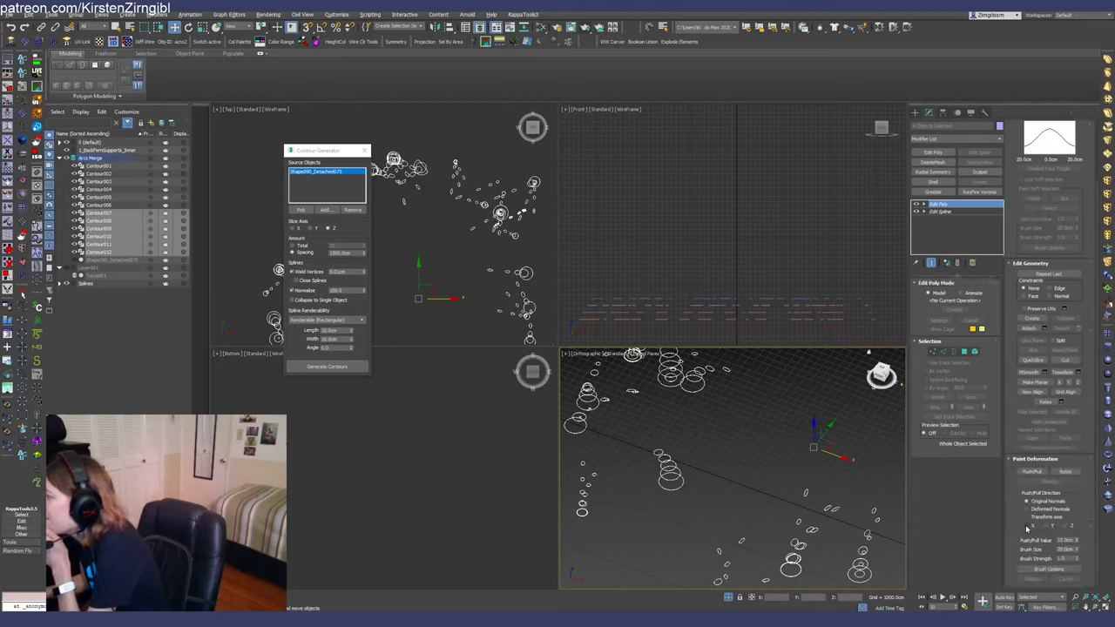
left_click(1017, 462)
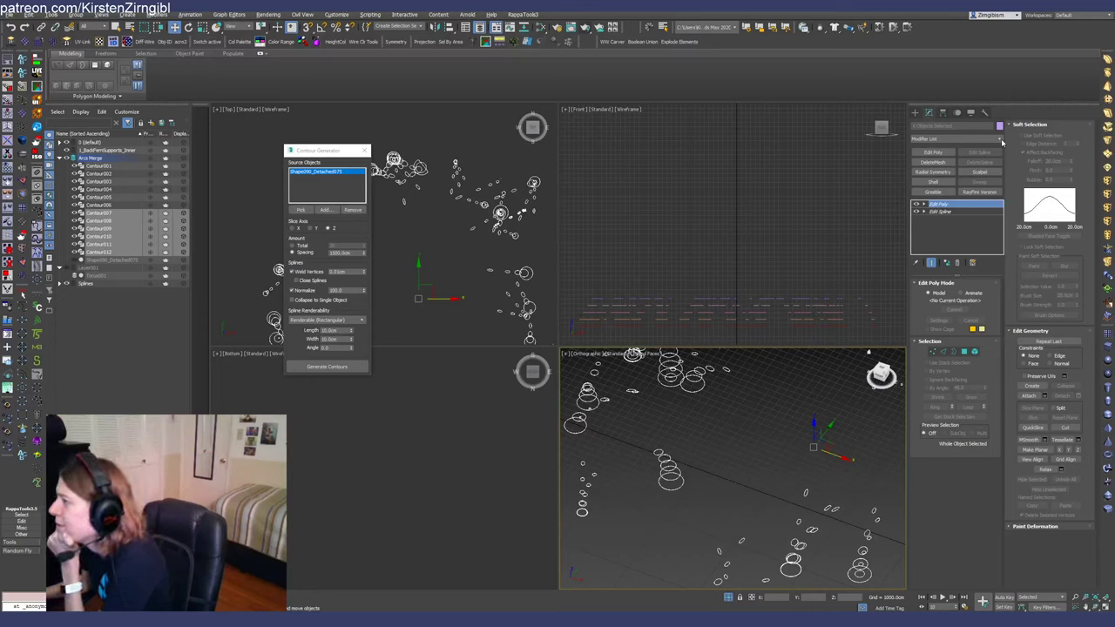
middle_click_drag(737, 250, 712, 194)
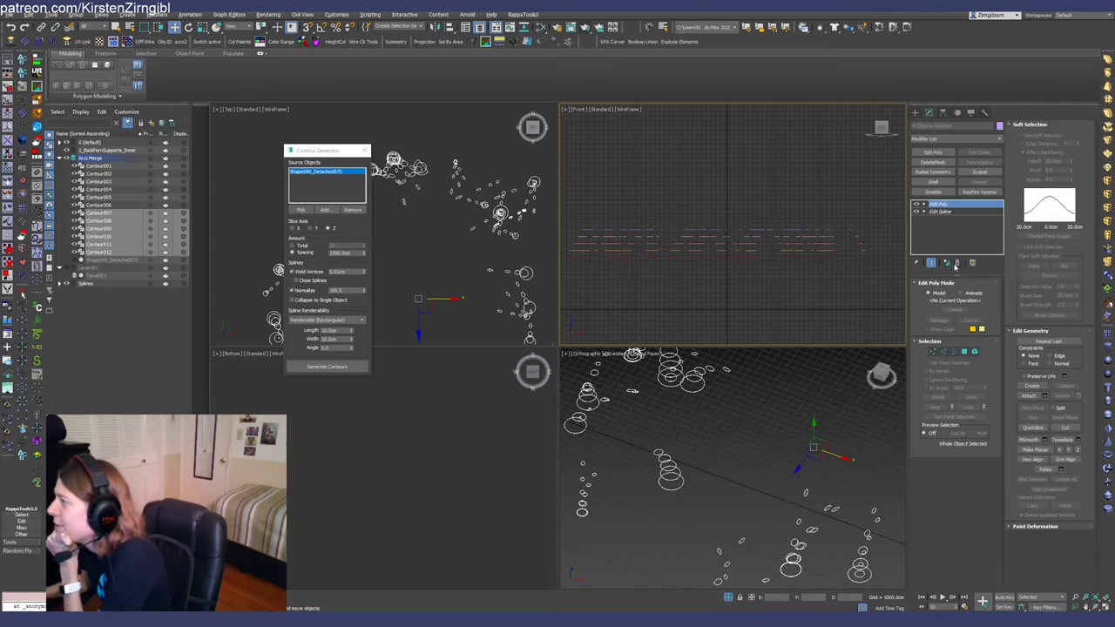
left_click(957, 263)
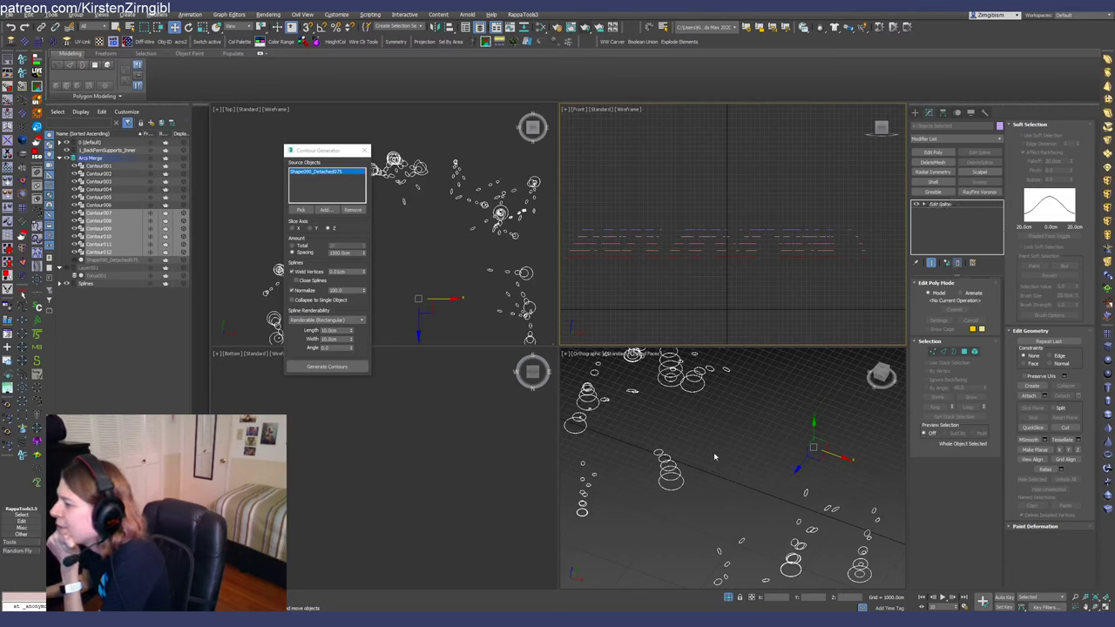
Step: Select the Contour006 slice in the front view and turn off Enable In Viewport in its rendering settings
middle_click_drag(715, 456, 750, 432)
scroll(699, 452, "up", 9)
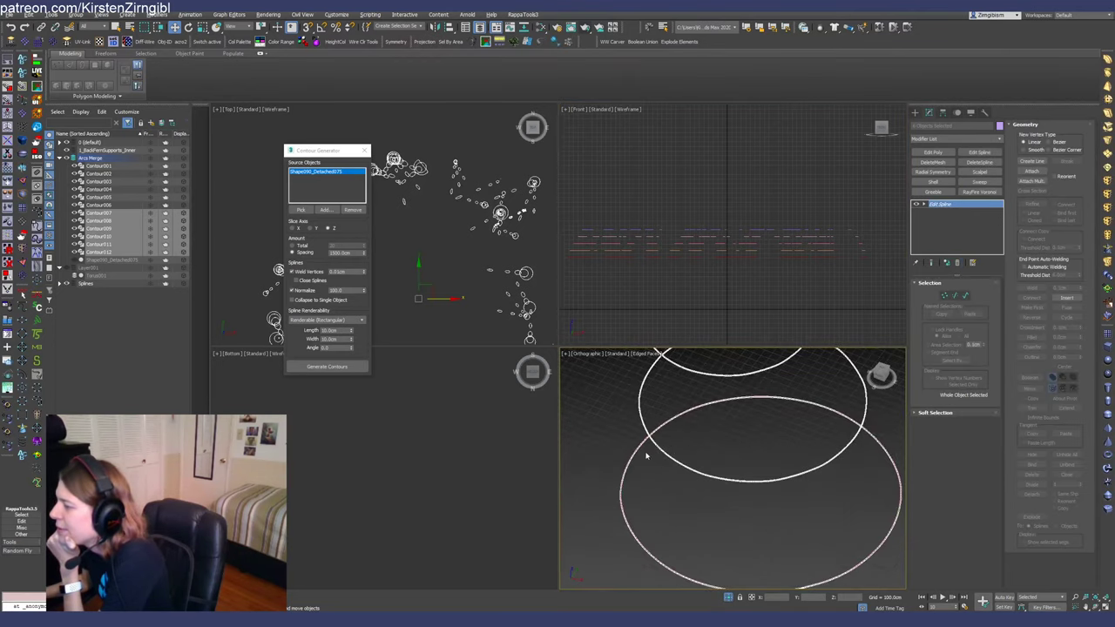
scroll(646, 456, "down", 7)
middle_click_drag(610, 415, 690, 429)
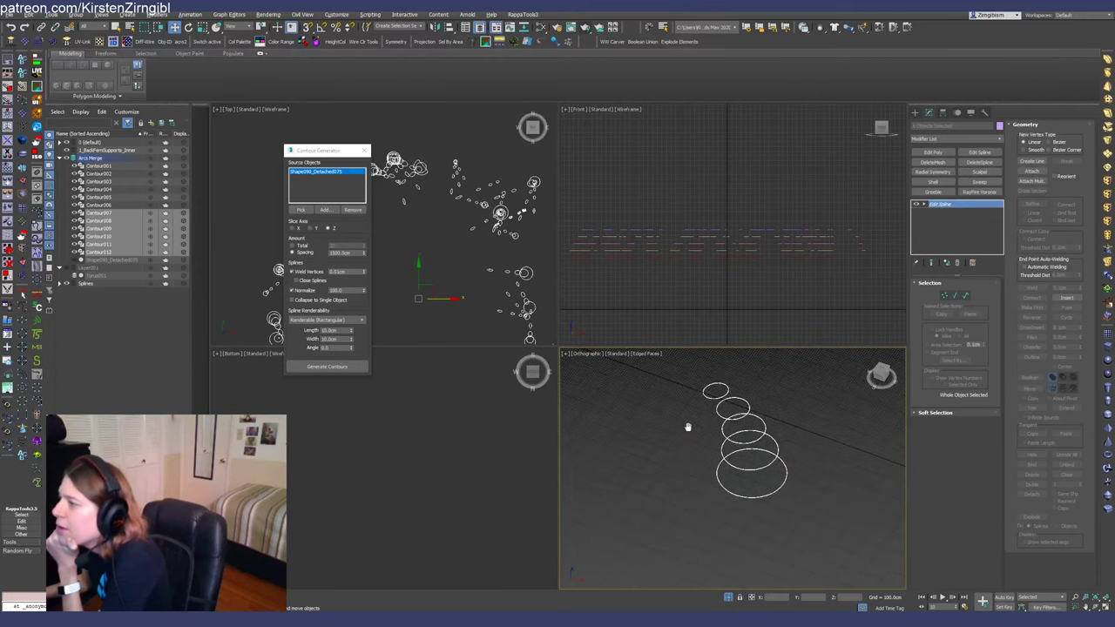
scroll(715, 236, "up", 8)
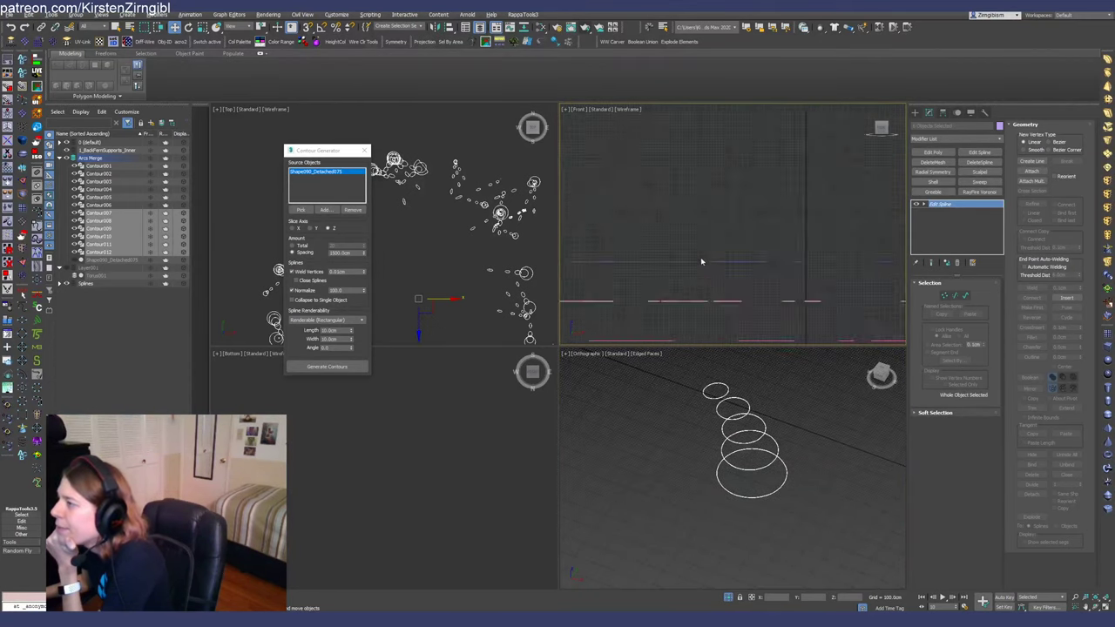
left_click_drag(732, 247, 765, 282)
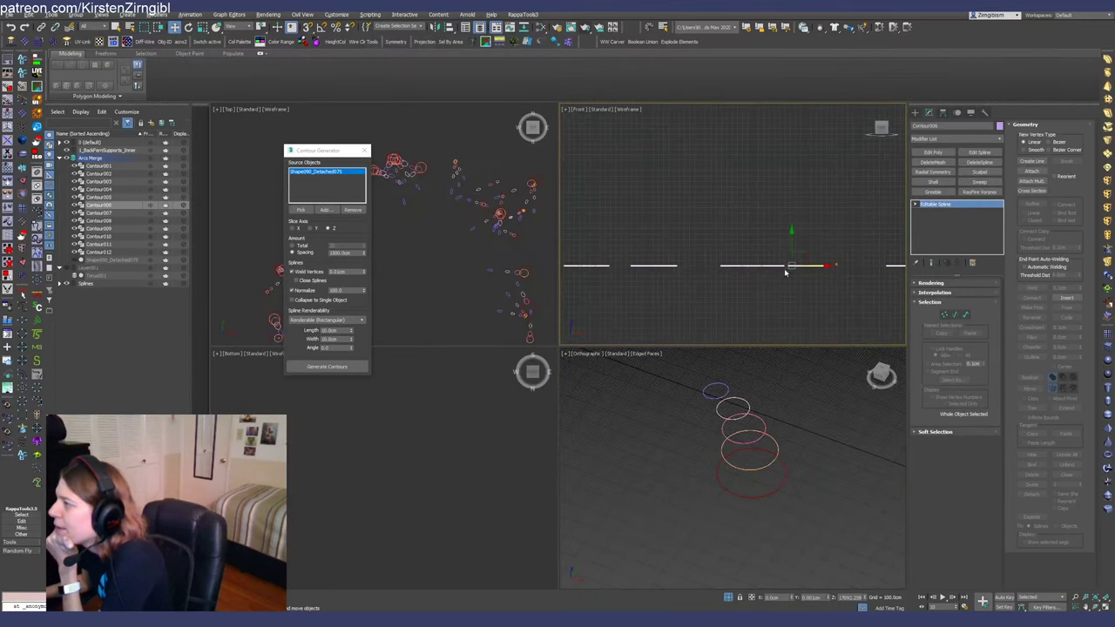
left_click(929, 284)
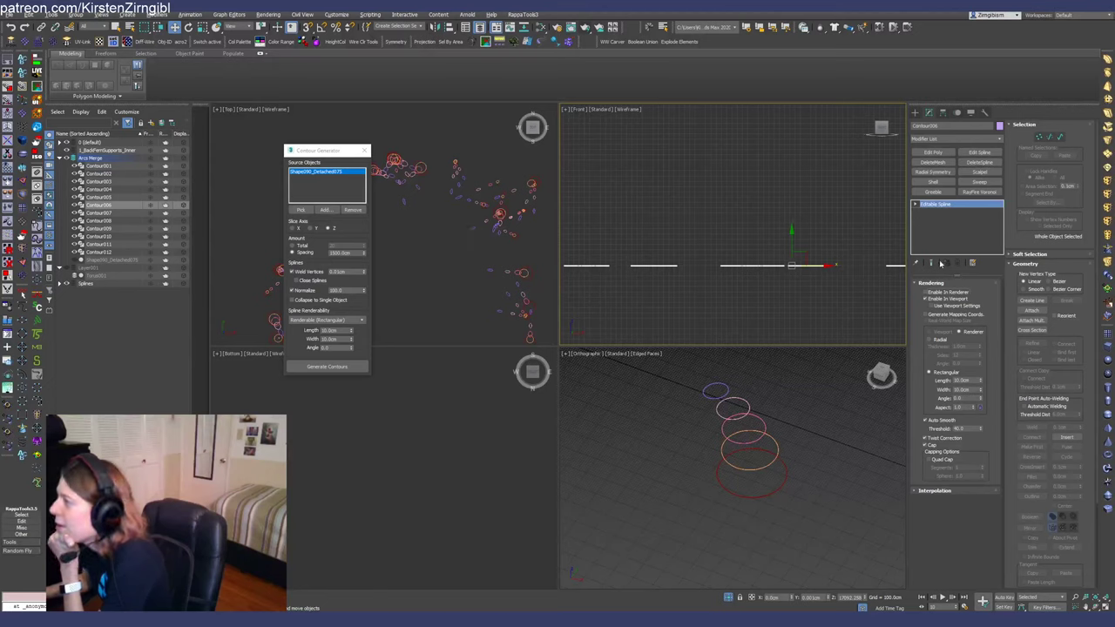
left_click(926, 299)
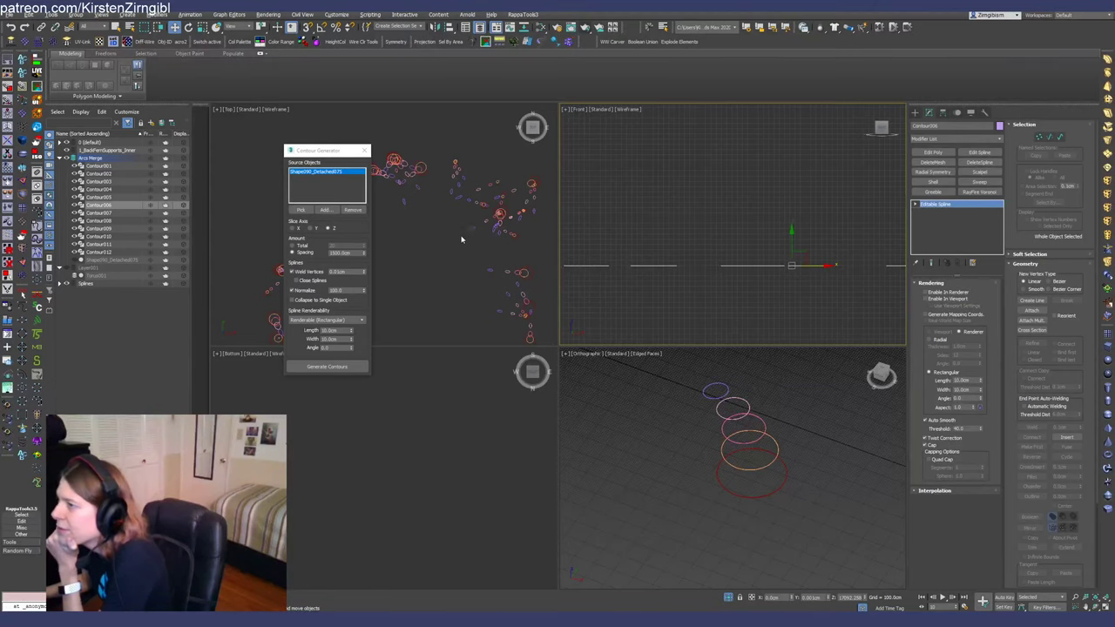
Step: Select all the cloned contours in the top view and delete them, keeping the six original slices
scroll(462, 239, "down", 6)
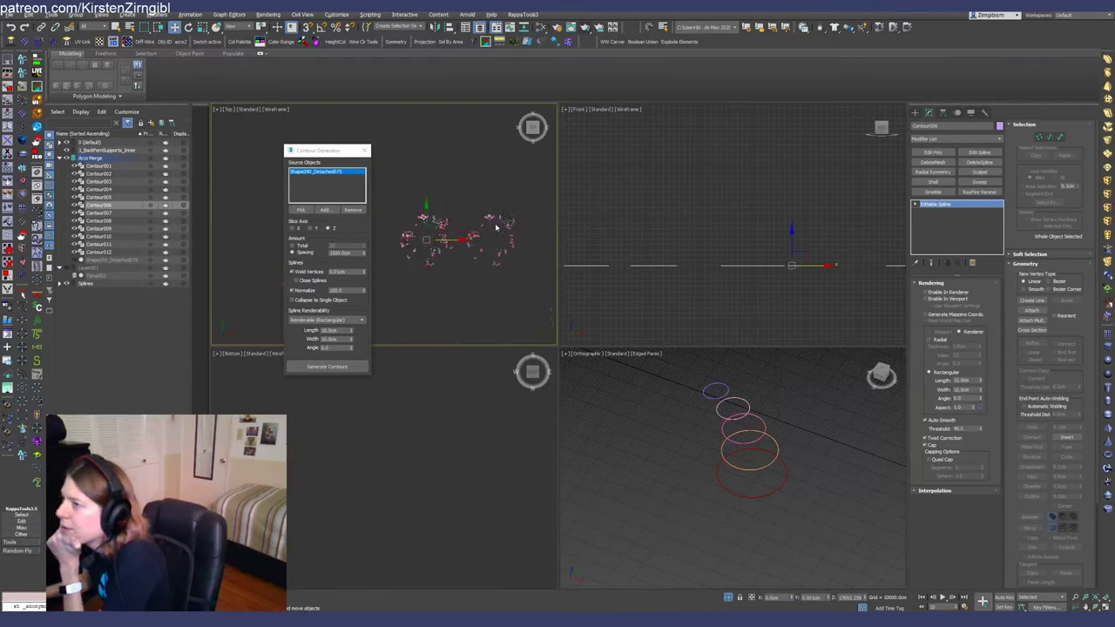
scroll(484, 225, "up", 2)
left_click_drag(478, 243, 546, 312)
key("Delete")
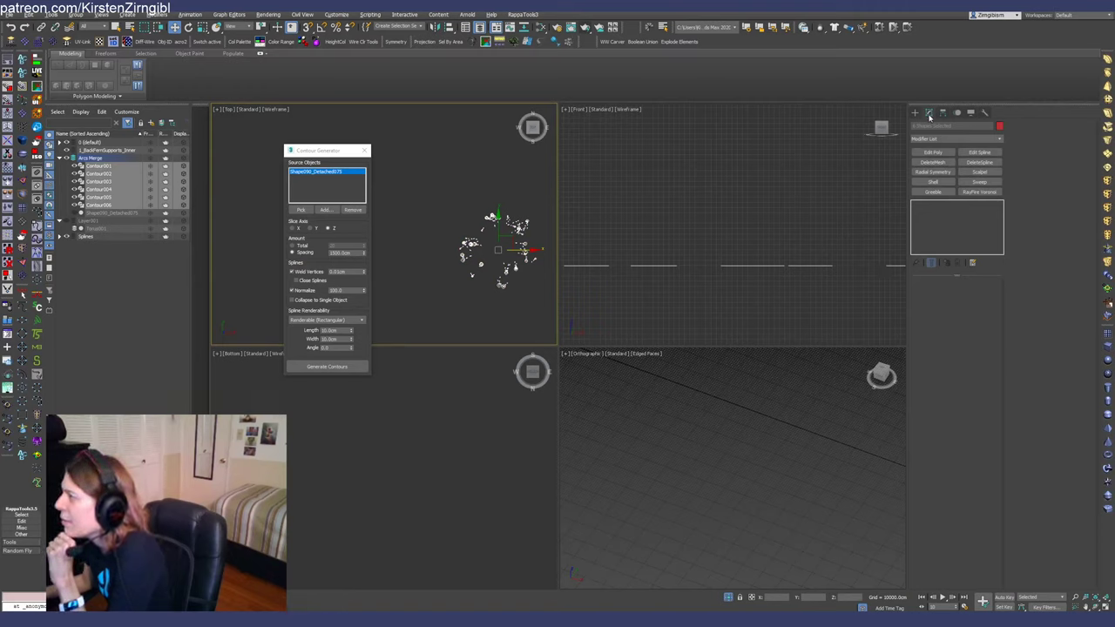
Step: Try an Edit Spline modifier on the six selected original contours, and remove it again
left_click(980, 153)
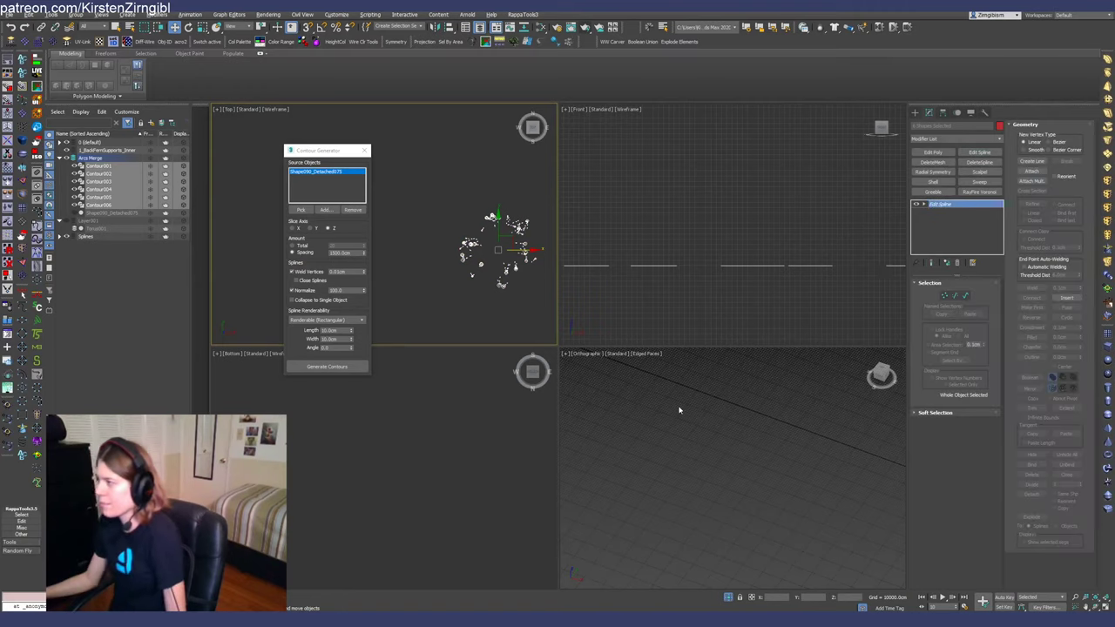
left_click(957, 262)
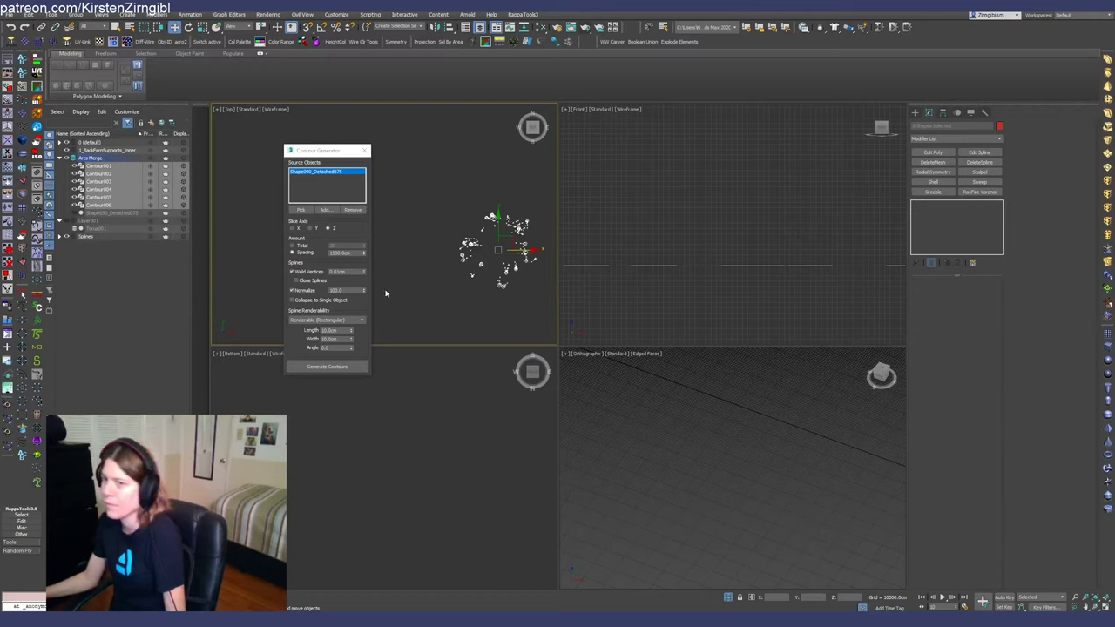
Step: Open Spline Cleaner, look through its More Tools and Basic Parameters options for the selected contours, and close it
left_click(36, 308)
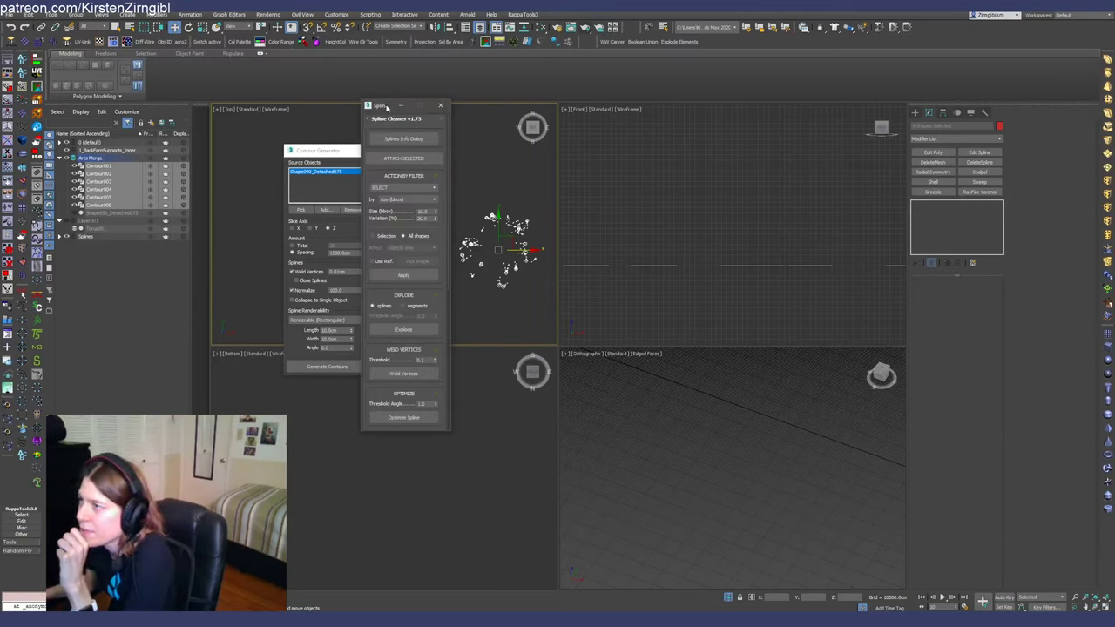
left_click_drag(387, 107, 442, 148)
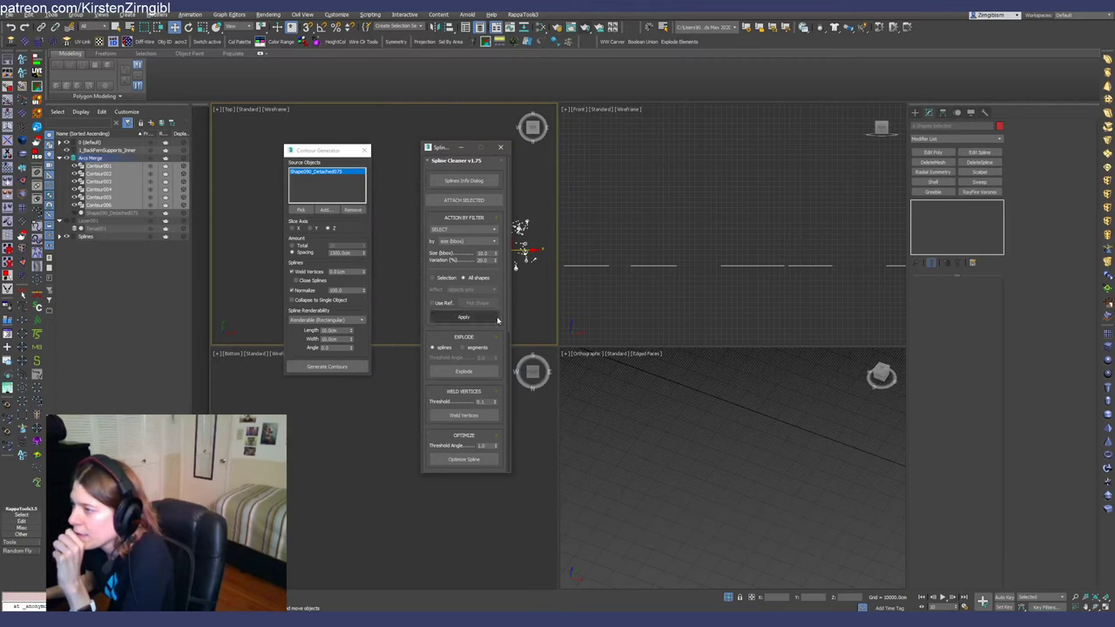
left_click_drag(509, 311, 503, 508)
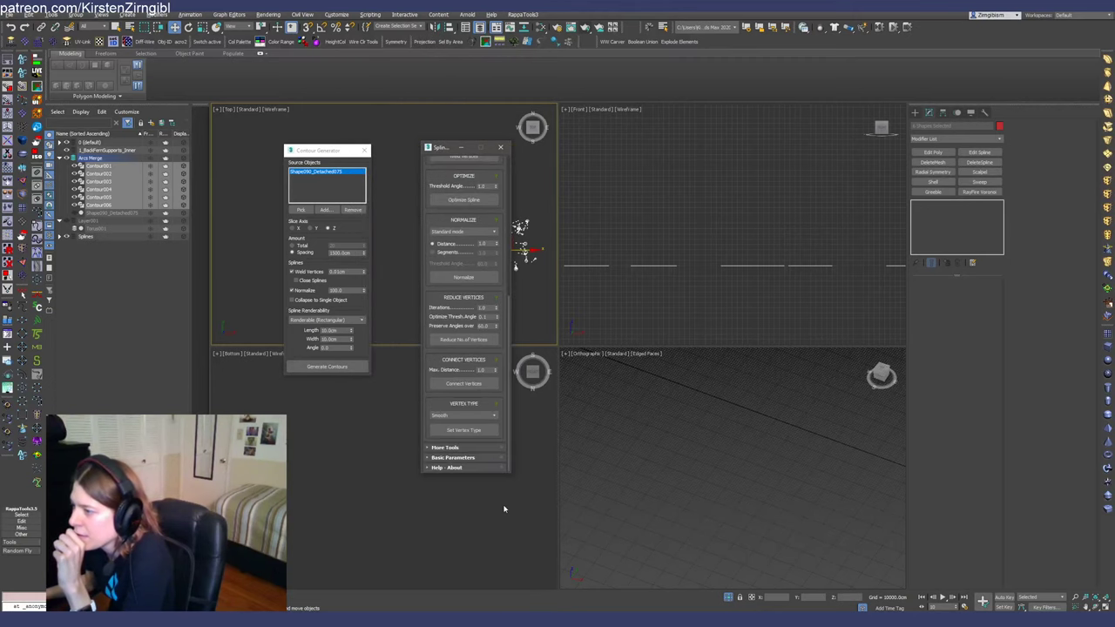
left_click(462, 448)
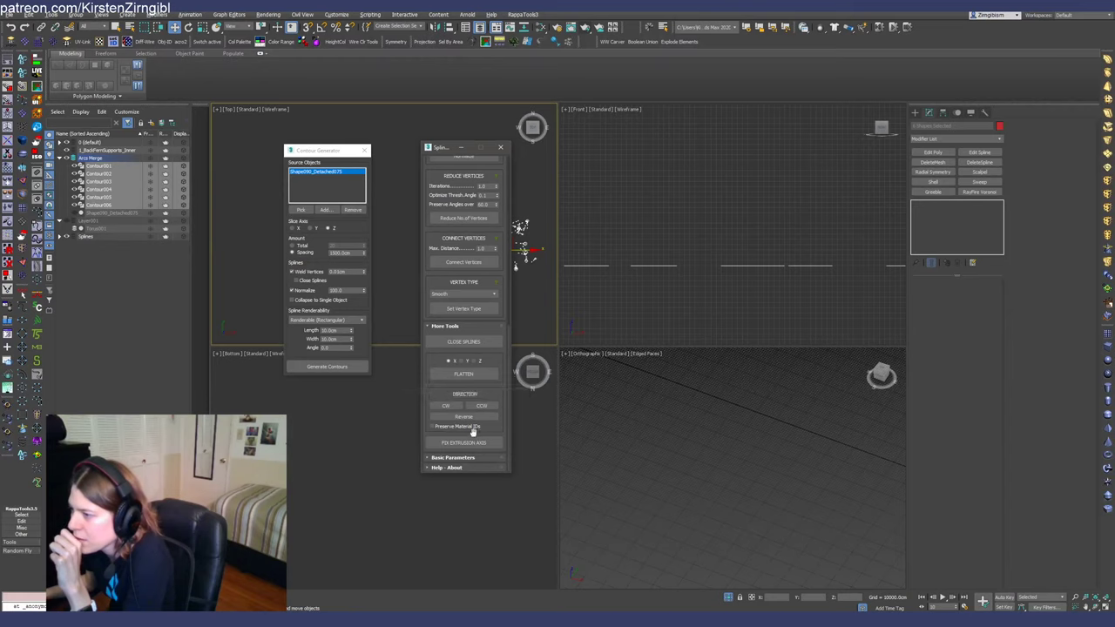
scroll(465, 457, "down", 3)
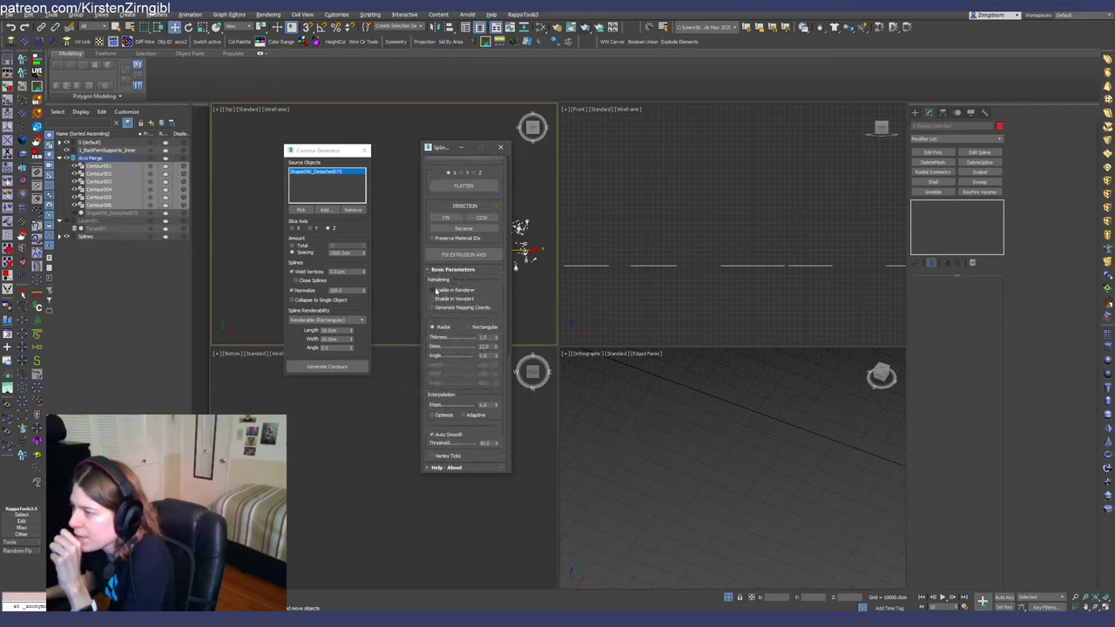
left_click(500, 147)
Step: Measure the length and dimensions of the six selected contours, and close the Measure and Contour Generator windows
middle_click_drag(669, 230, 677, 236)
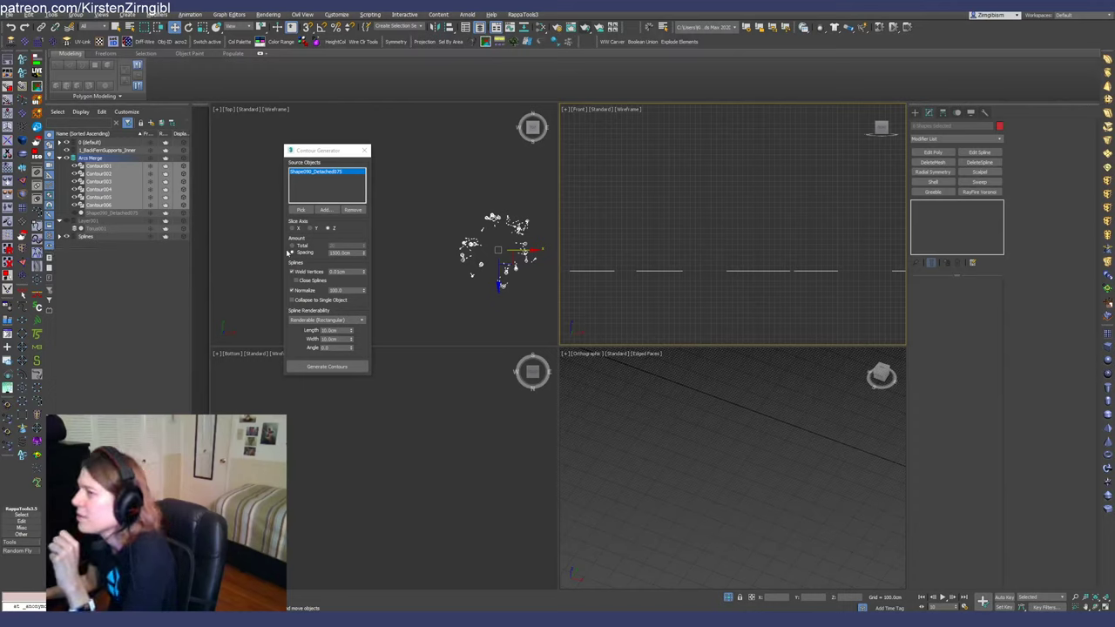
left_click_drag(324, 196, 476, 229)
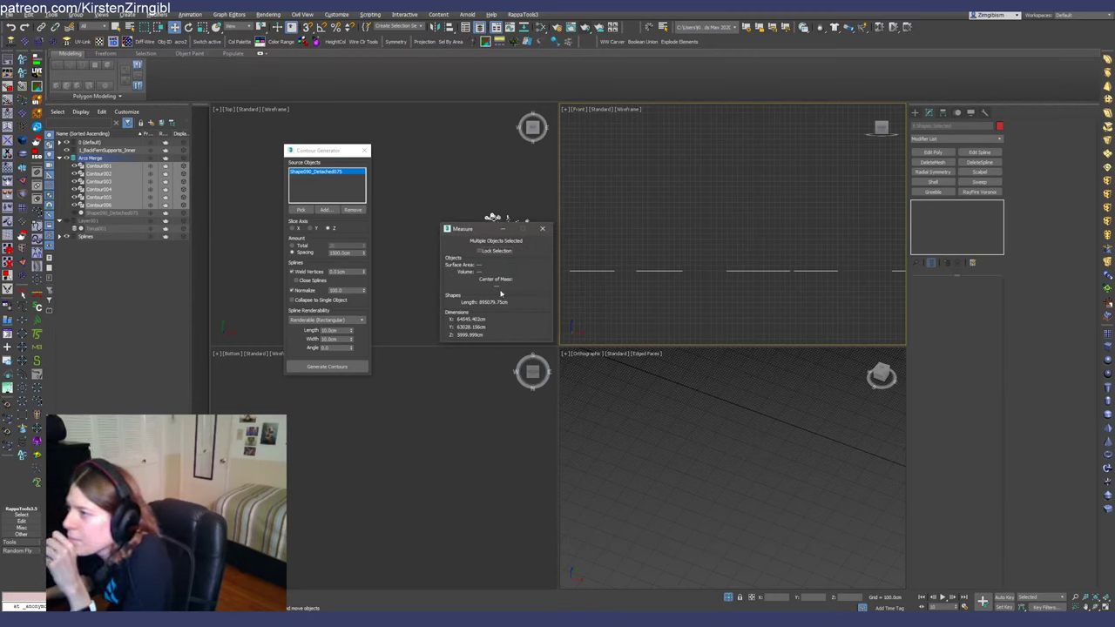
left_click(541, 228)
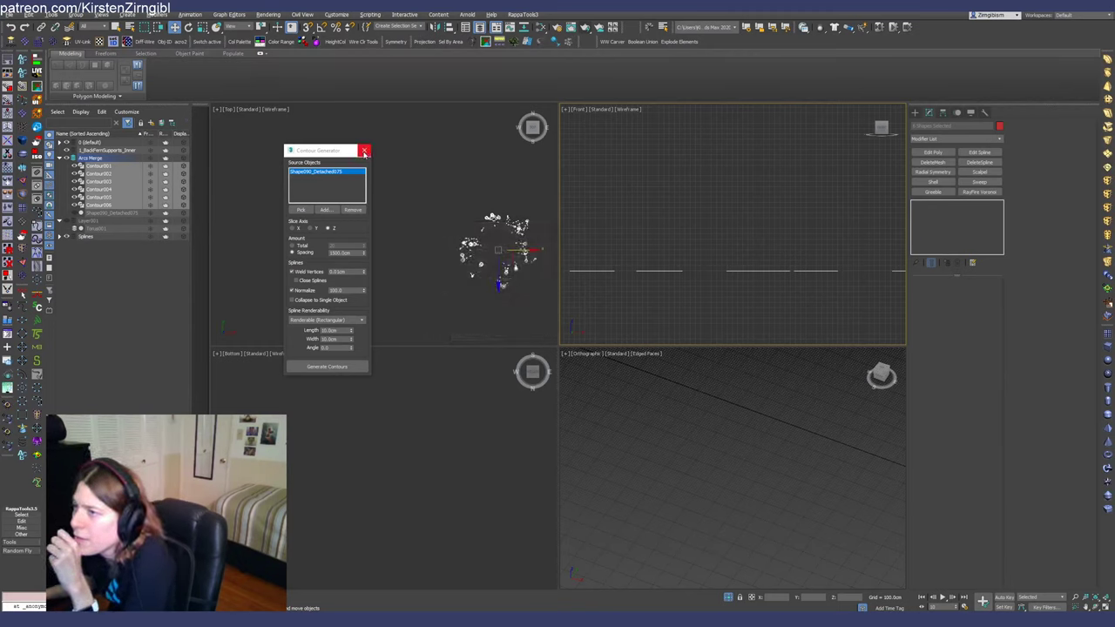
left_click(364, 152)
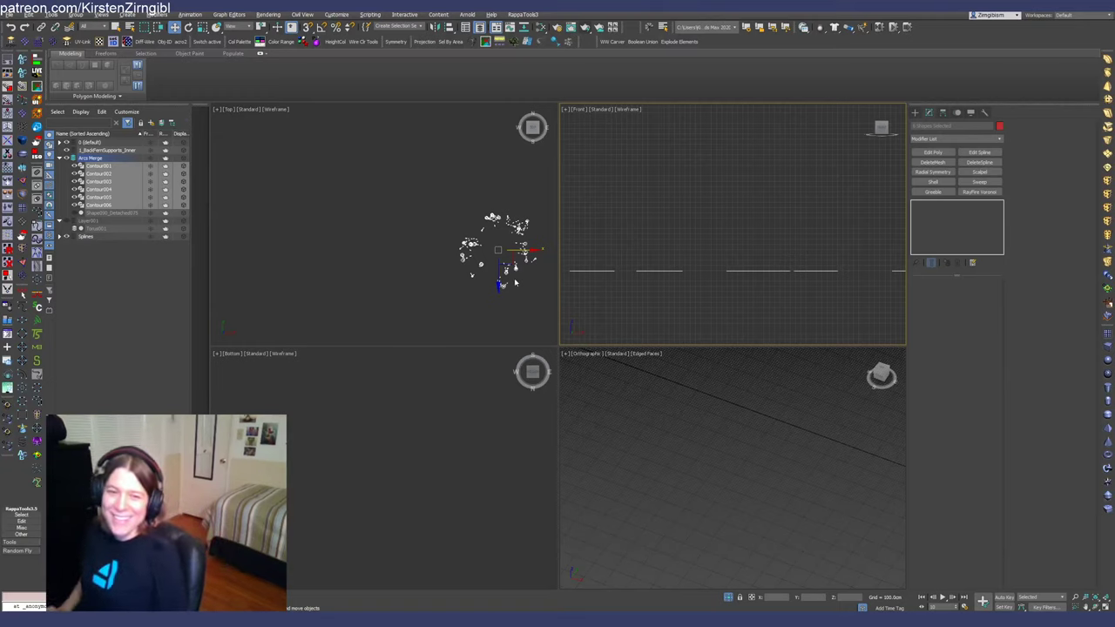
Step: Frame the six remaining contours in the top and orthographic views and examine the slice pattern from an angle
scroll(399, 225, "up", 6)
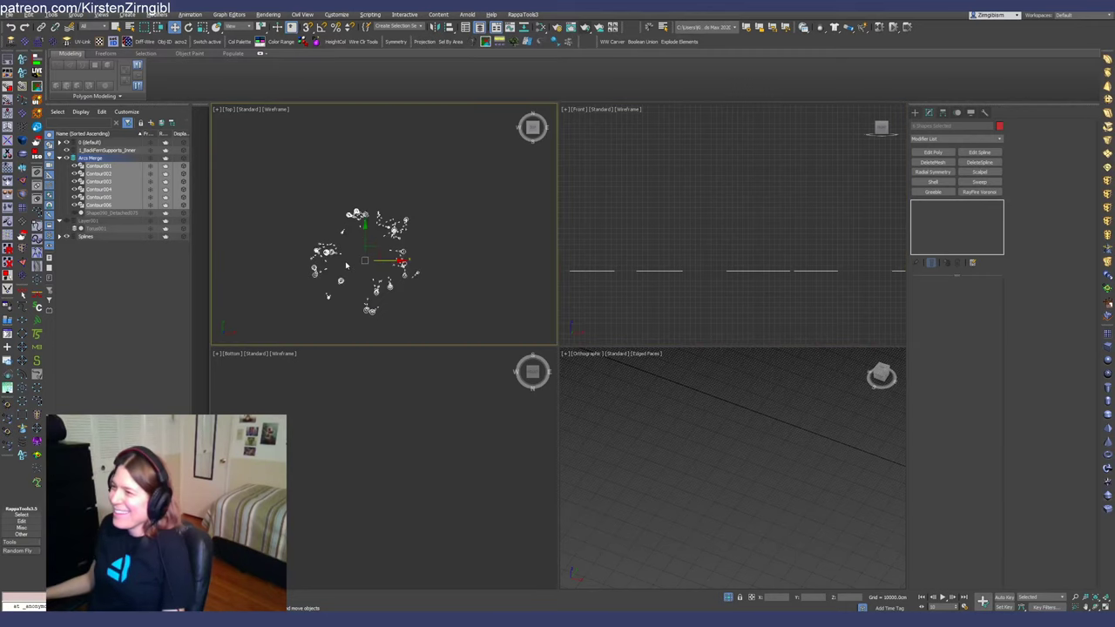
middle_click(715, 243)
middle_click(695, 448)
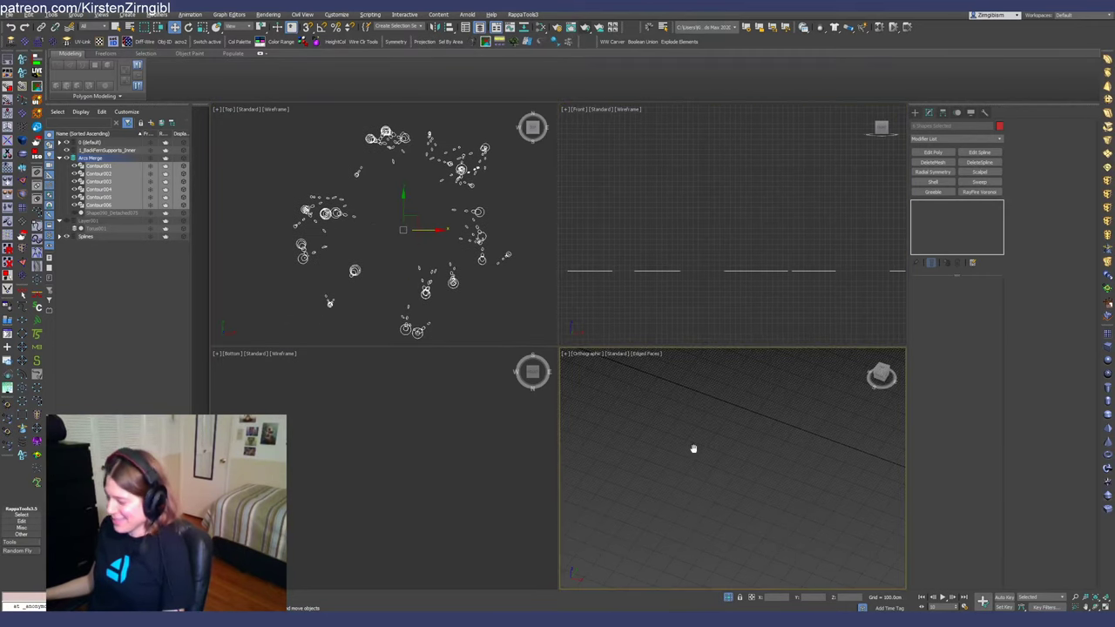
key("z")
middle_click_drag(695, 452, 747, 433, "alt")
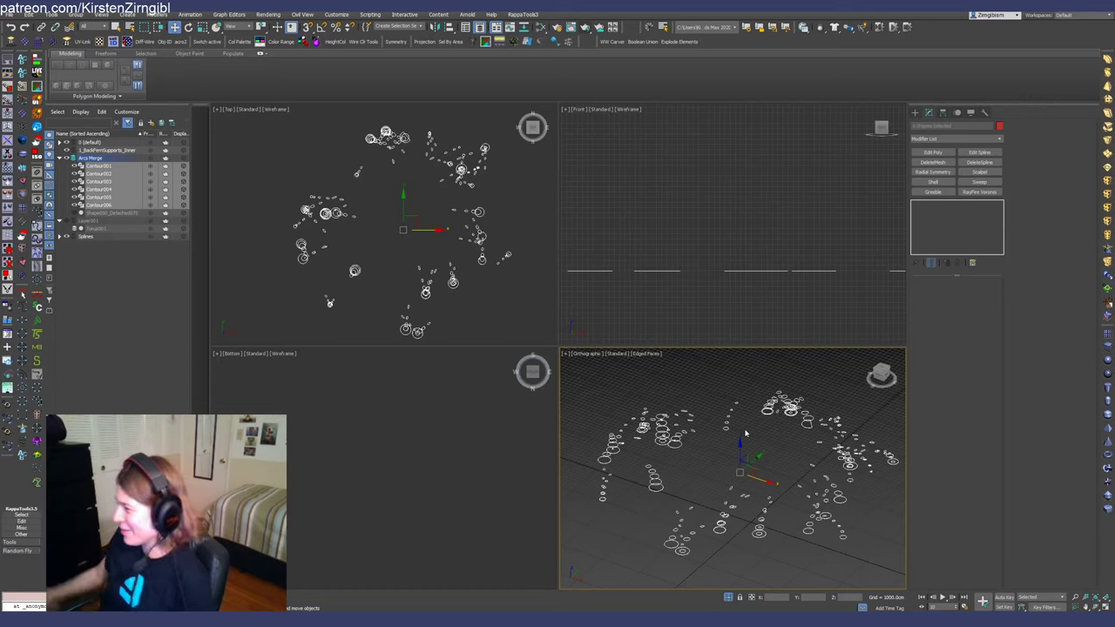
Step: Select the third contour in the orthographic view and check its spline rendering settings
left_click(686, 470)
scroll(685, 470, "up", 3)
scroll(685, 470, "up", 5)
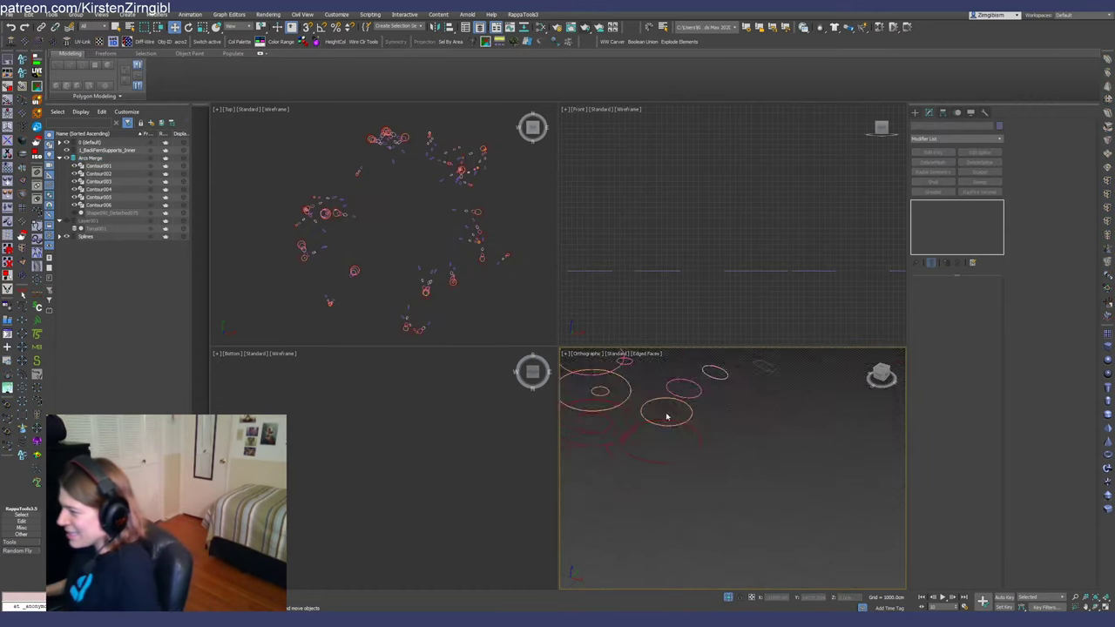
left_click(682, 394)
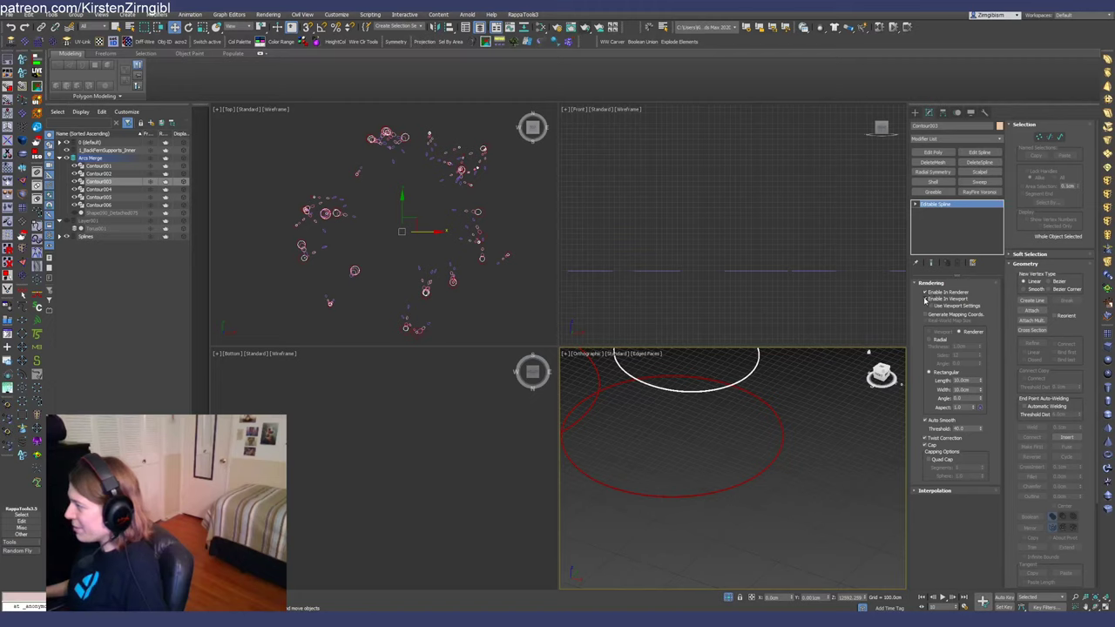
scroll(335, 155, "down", 3)
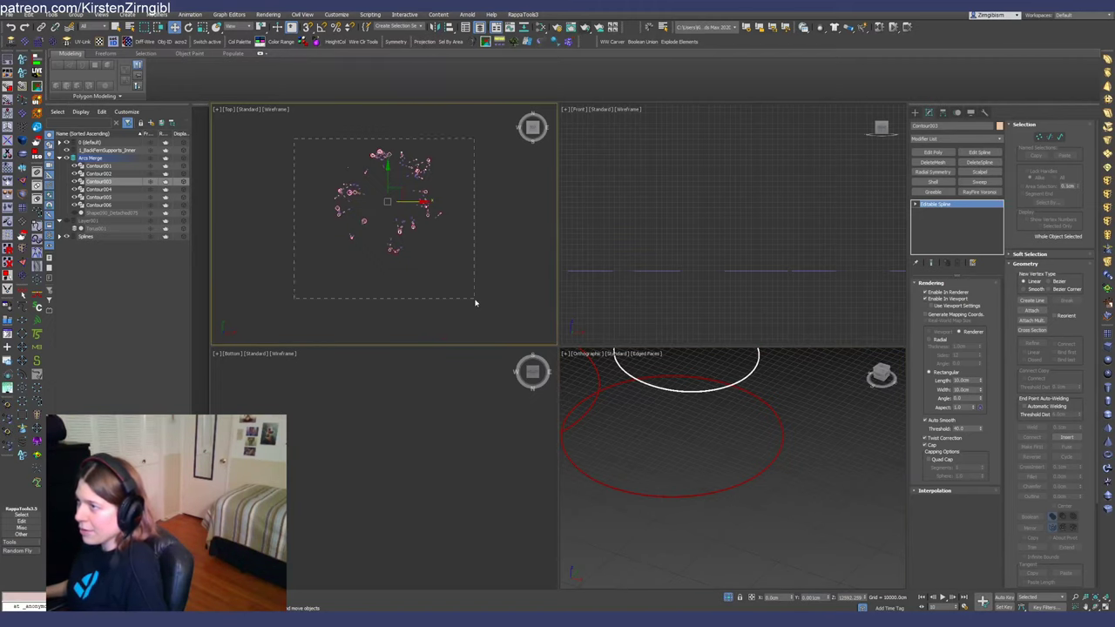
Step: Open ModMod Zorb with all six contours selected, and examine the base object properties of the SplineShape class
left_click_drag(475, 303, 475, 302)
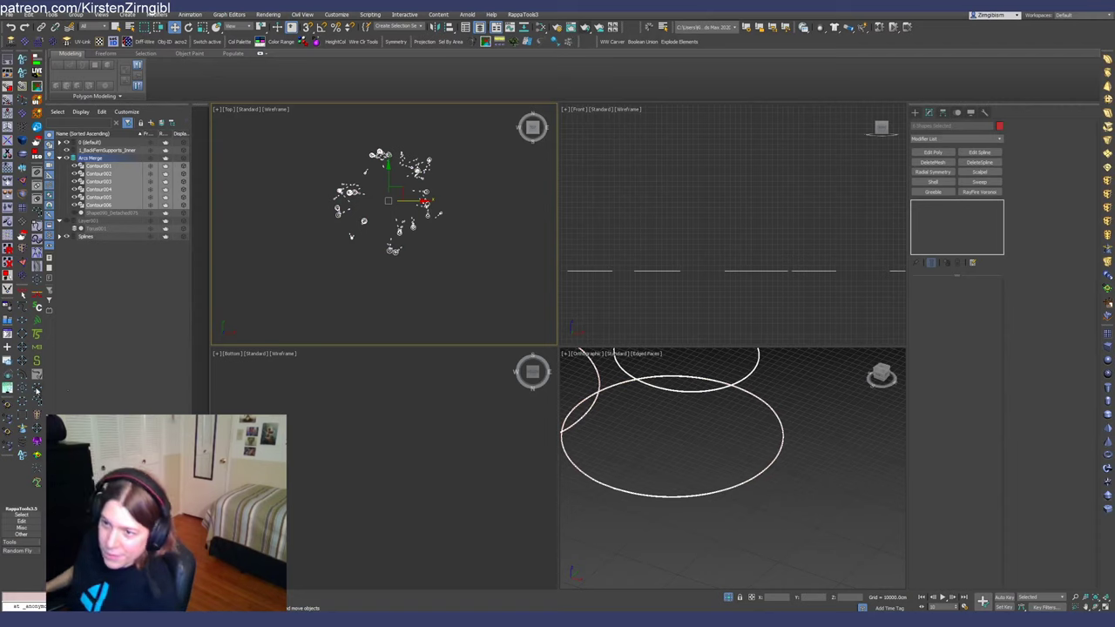
left_click(8, 390)
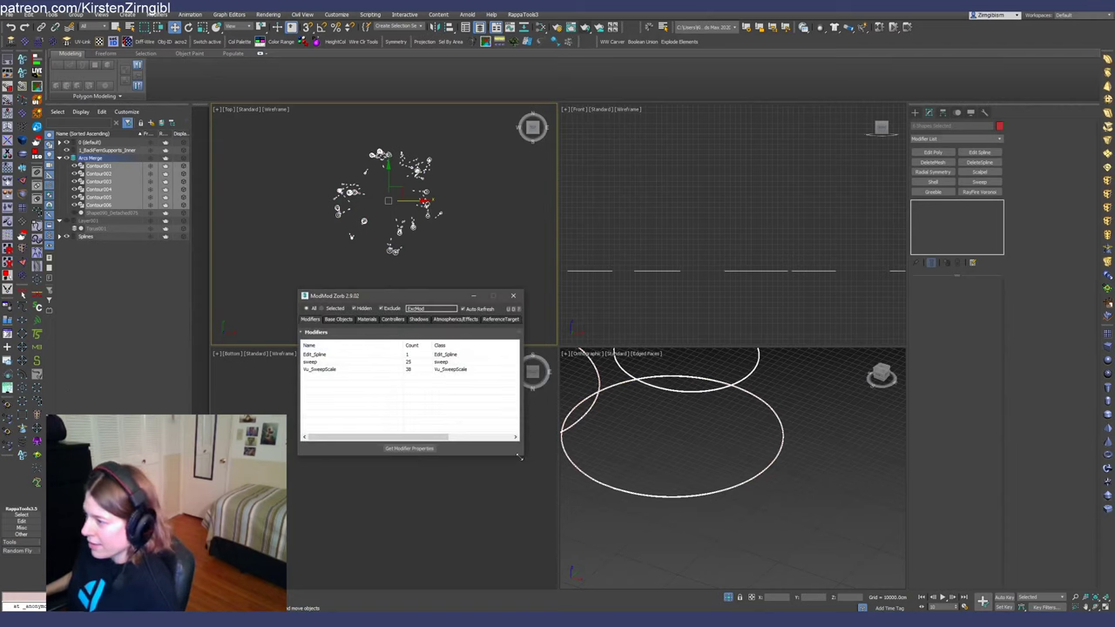
left_click_drag(523, 455, 619, 439)
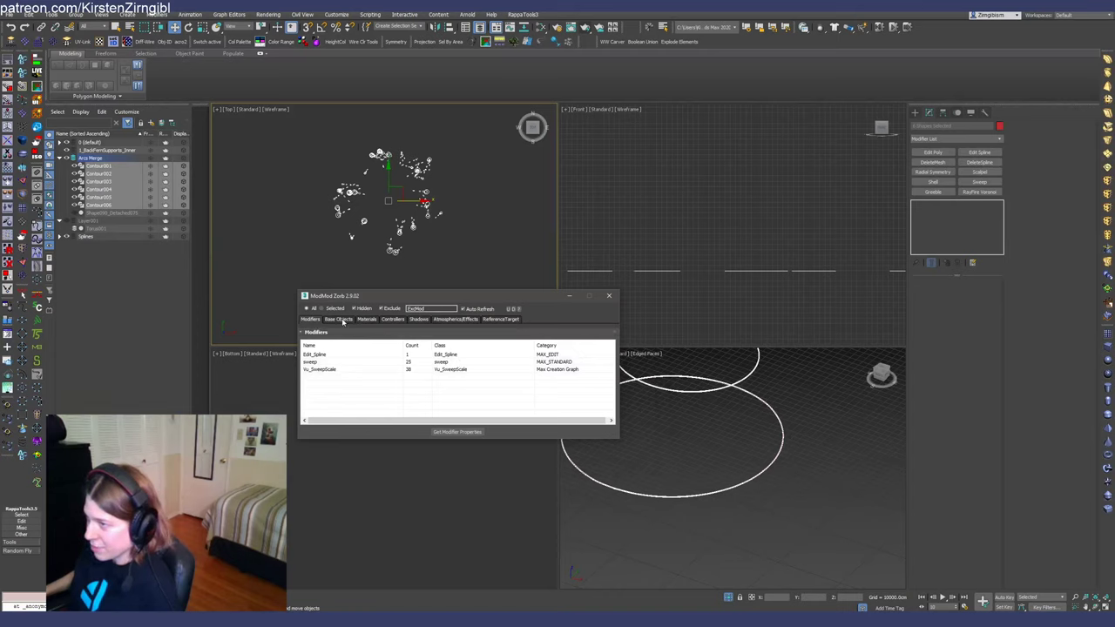
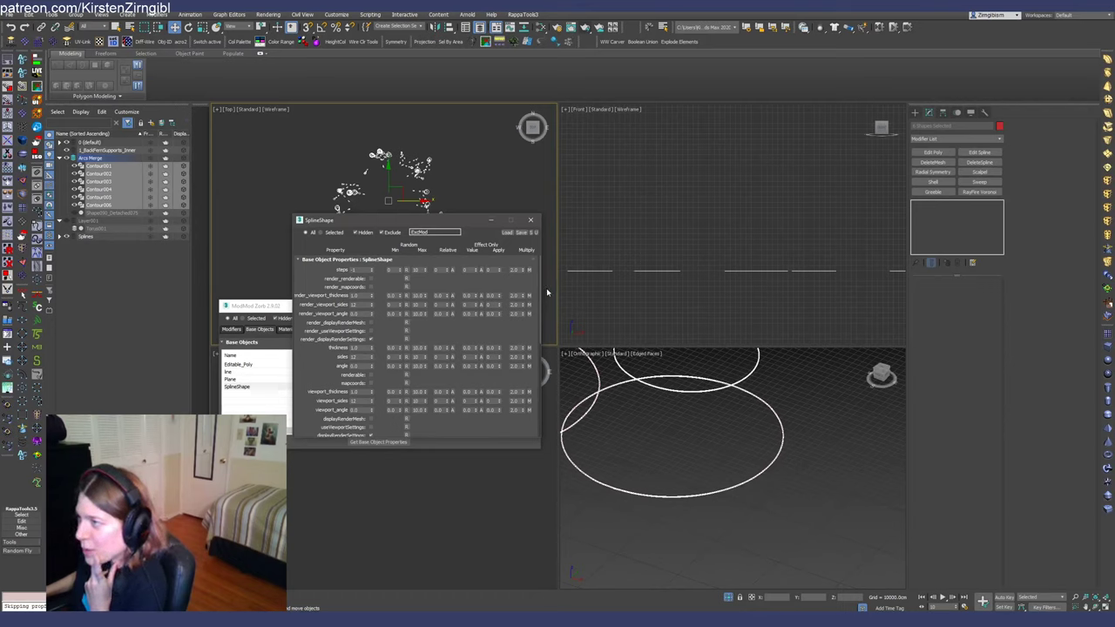
left_click(533, 221)
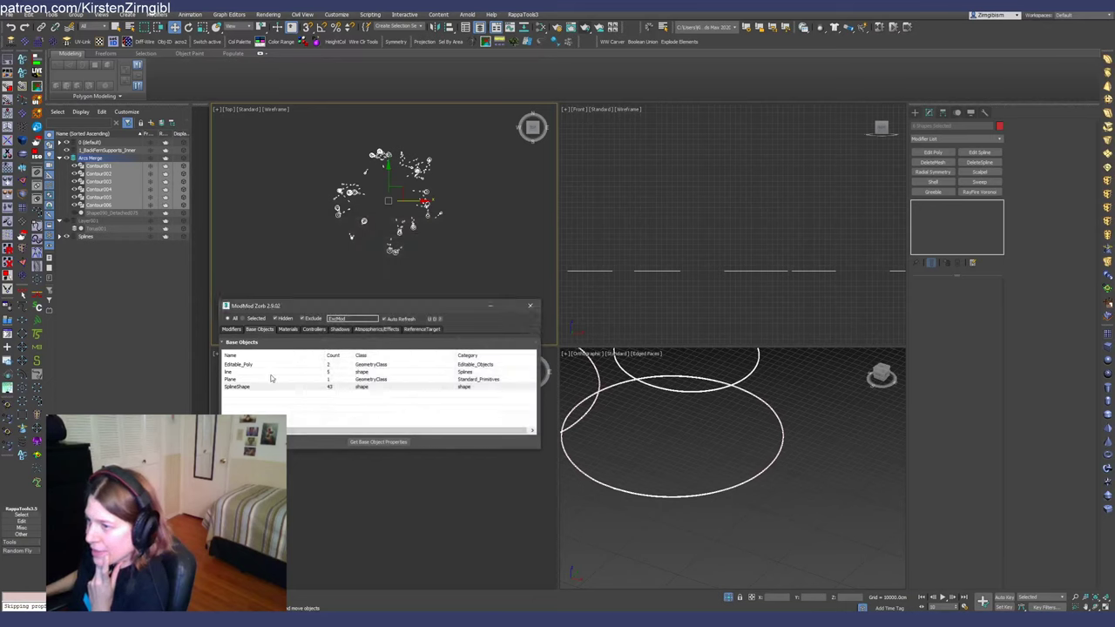
Step: Examine the base object properties of the line class in ModMod Zorb, and close both of its windows
left_click(228, 373)
double_click(229, 373)
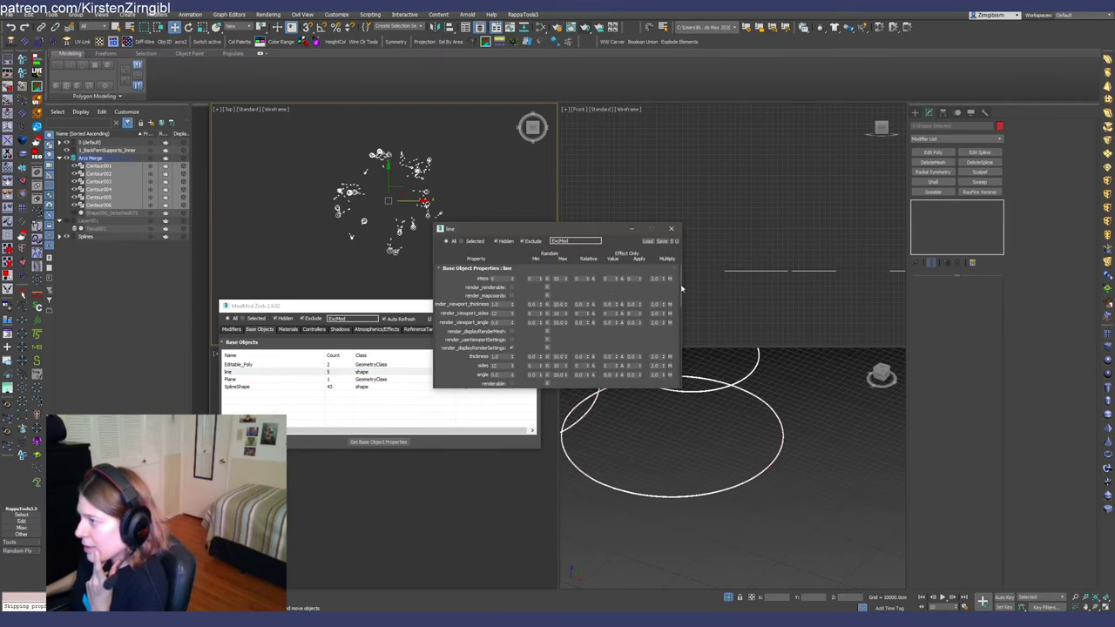
scroll(681, 284, "down", 5)
scroll(675, 320, "down", 4)
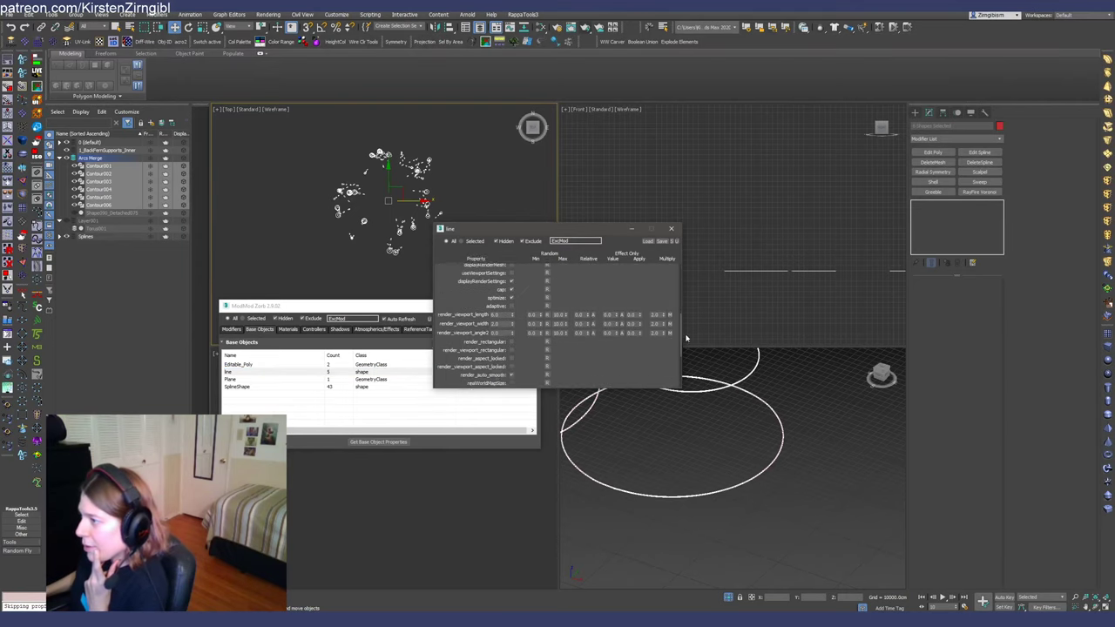
left_click(671, 229)
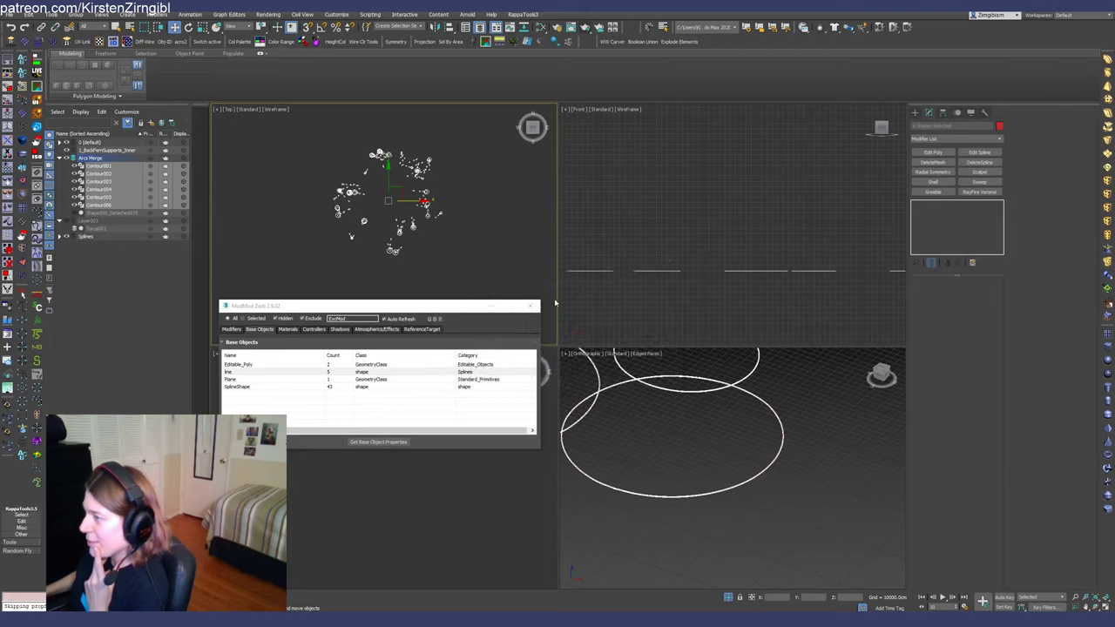
left_click(531, 306)
Step: Select the second contour and disable its Enable In Renderer and Enable In Viewport options
middle_click_drag(439, 236, 441, 254)
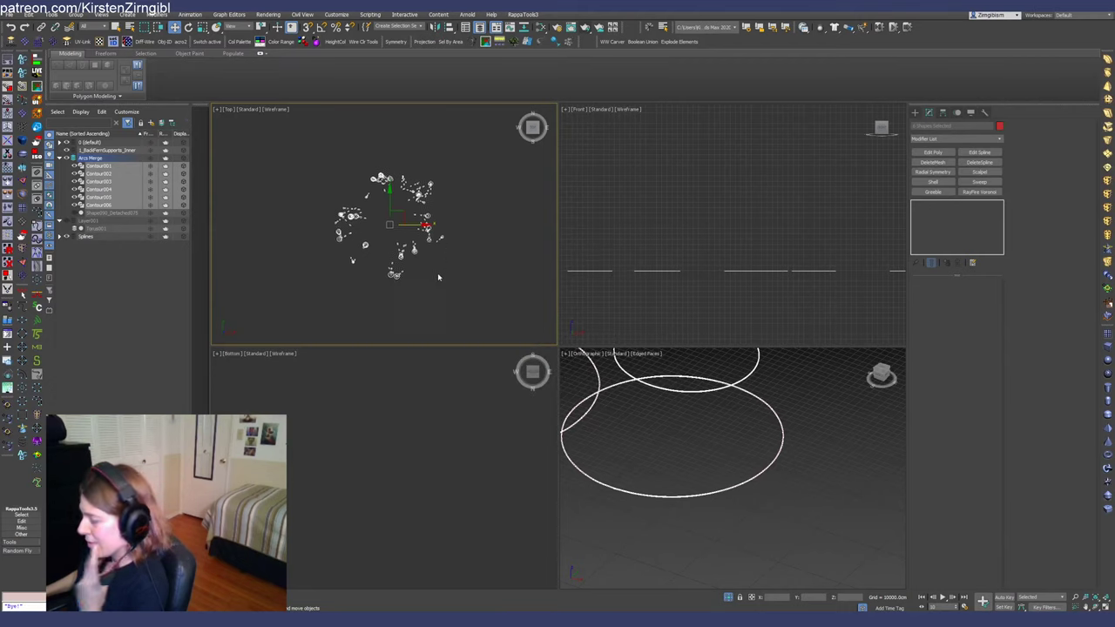
middle_click_drag(656, 422, 714, 441)
scroll(715, 440, "down", 5)
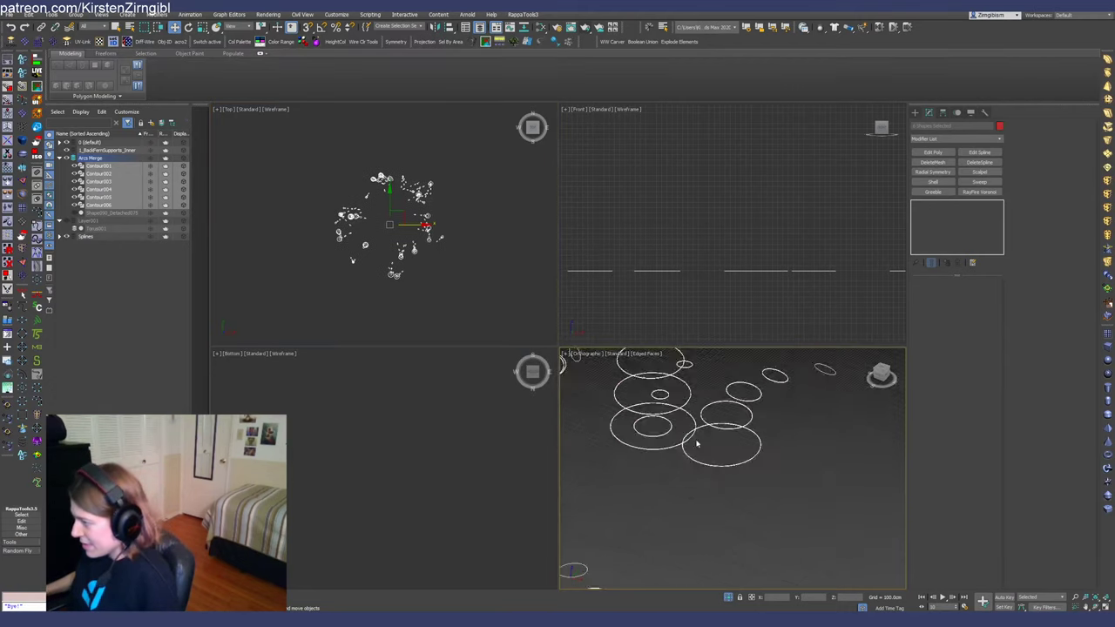
scroll(666, 451, "up", 10)
left_click(646, 434)
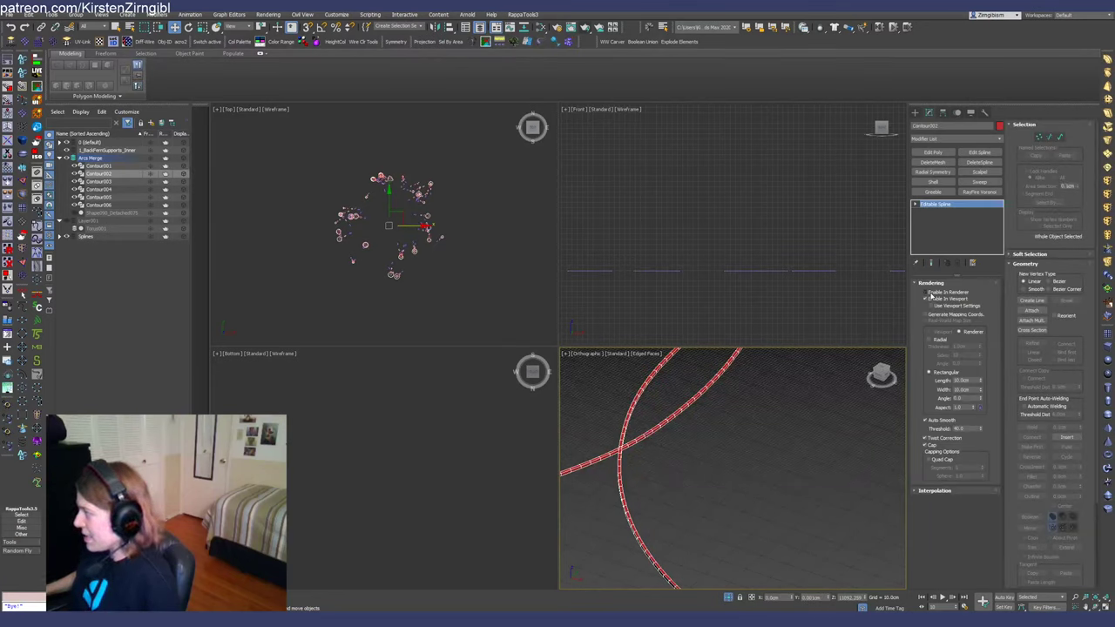
left_click(926, 299)
middle_click_drag(770, 397, 735, 435)
scroll(734, 435, "down", 5)
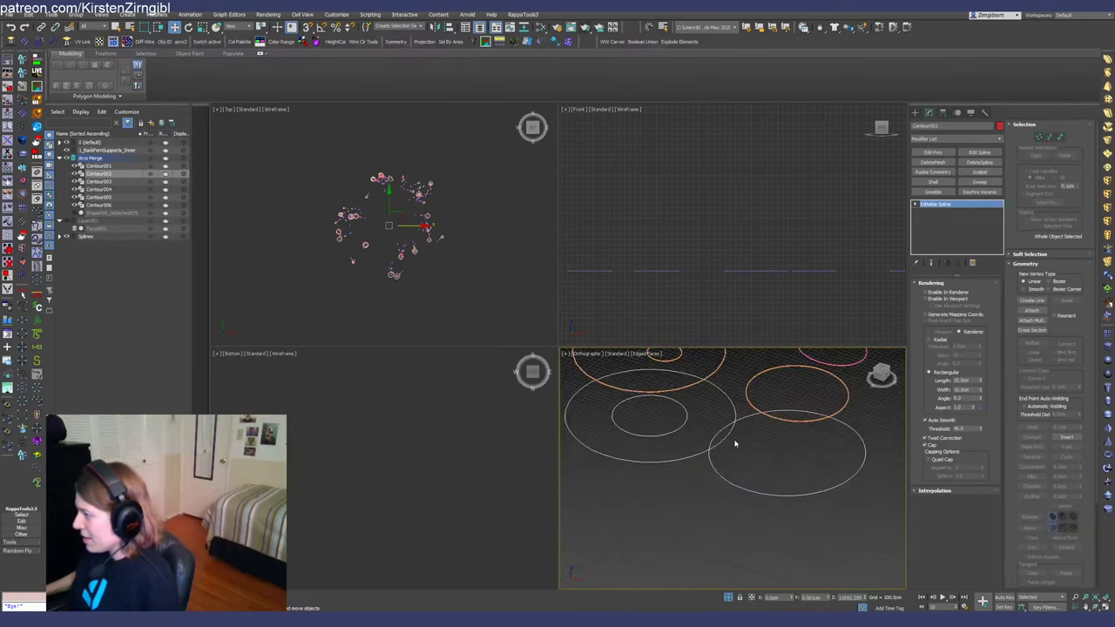
Step: Add Edit Spline and Edit Poly modifiers to the second contour, and examine which rings become filled faces
left_click(767, 457)
left_click_drag(751, 473, 776, 508)
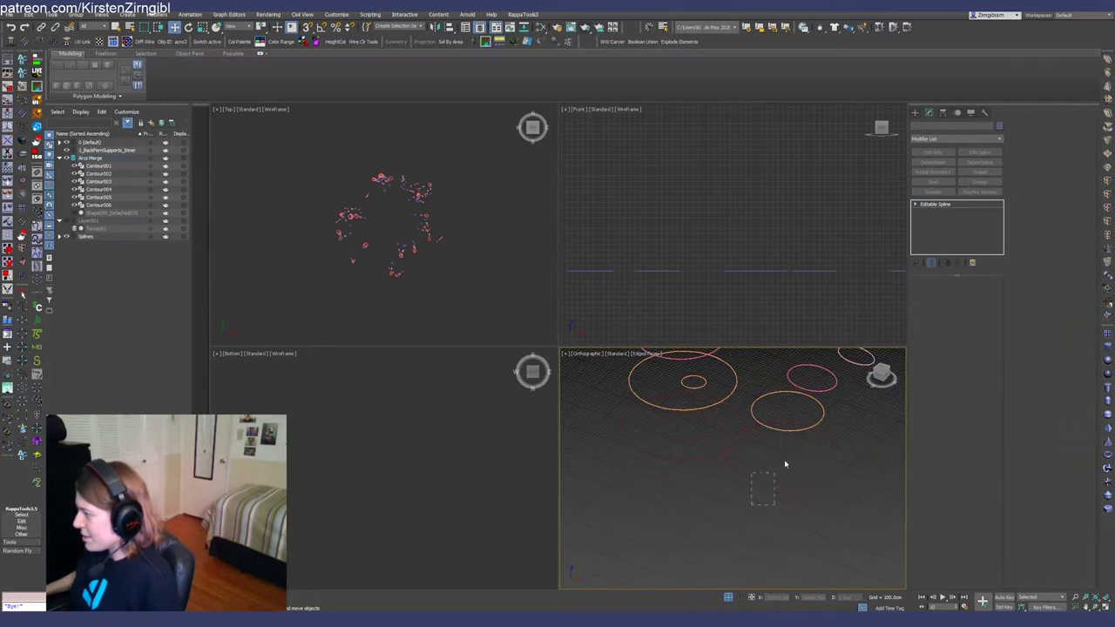
left_click(982, 153)
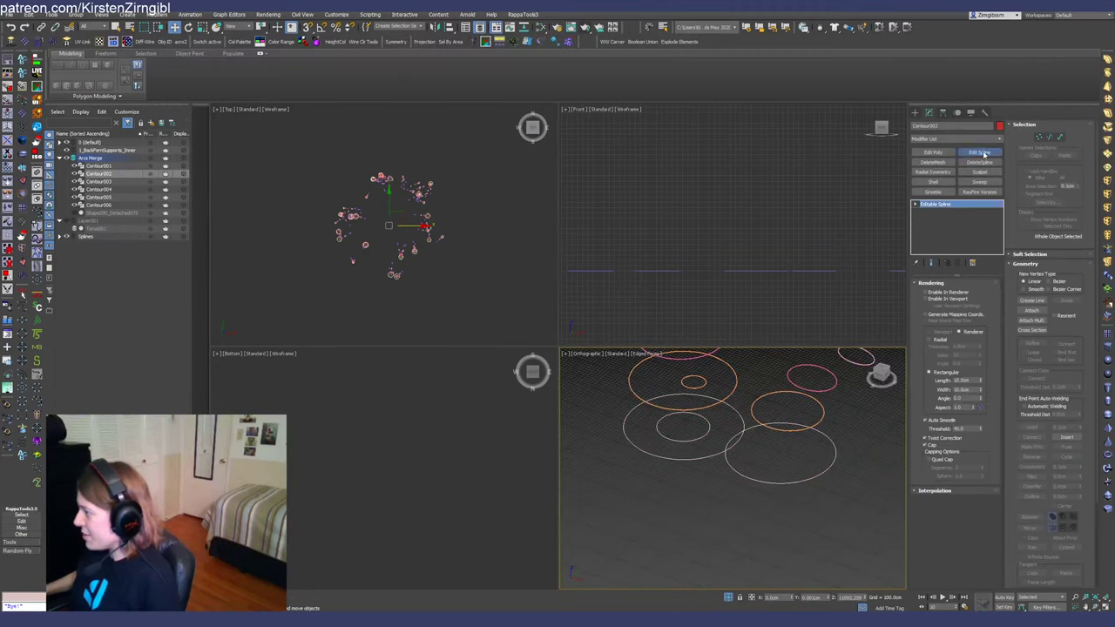
left_click(933, 153)
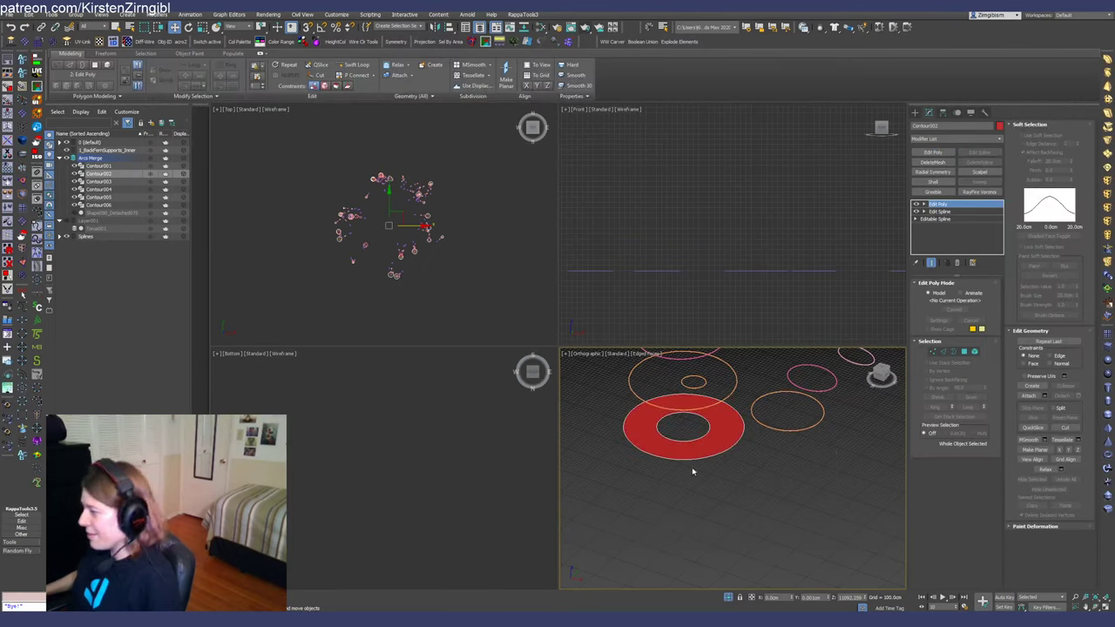
middle_click_drag(650, 397, 659, 476)
middle_click_drag(687, 396, 777, 430)
scroll(637, 408, "up", 5)
scroll(637, 411, "up", 5)
scroll(638, 414, "down", 5)
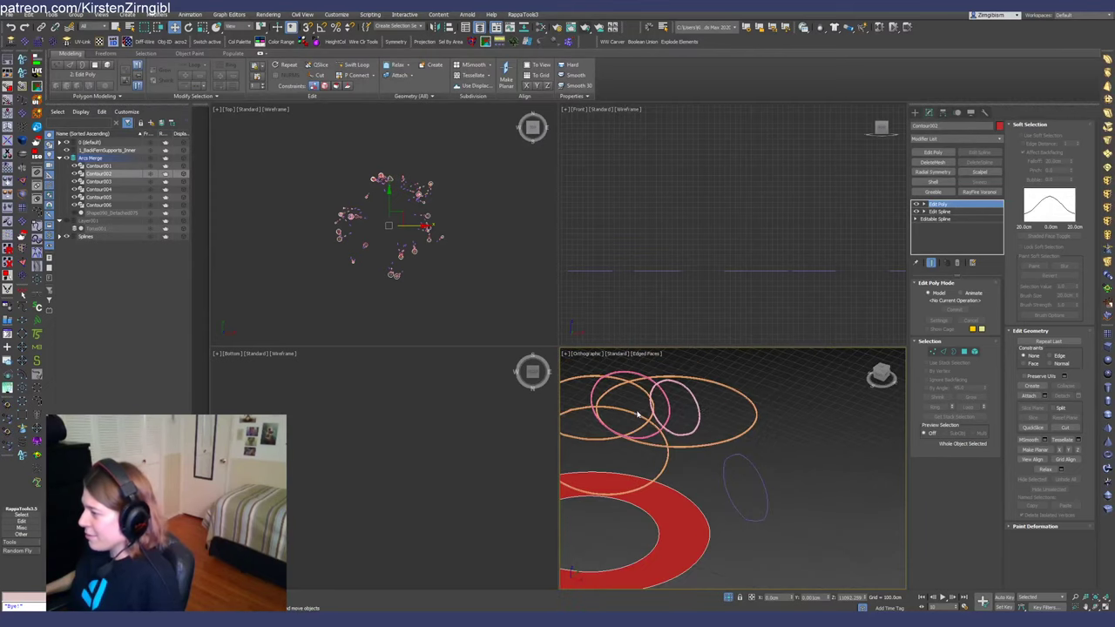
scroll(741, 423, "down", 5)
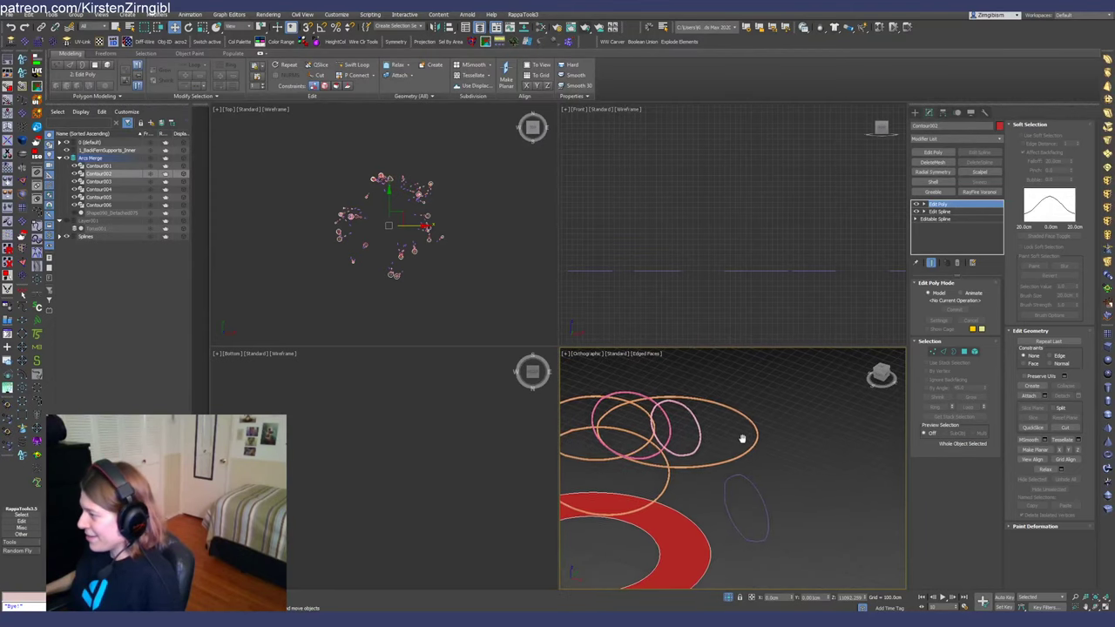
Step: Select the third contour, disable its rendering in the renderer and viewport, and add an Edit Poly modifier
middle_click_drag(649, 459, 717, 451)
scroll(644, 443, "up", 5)
left_click(677, 457)
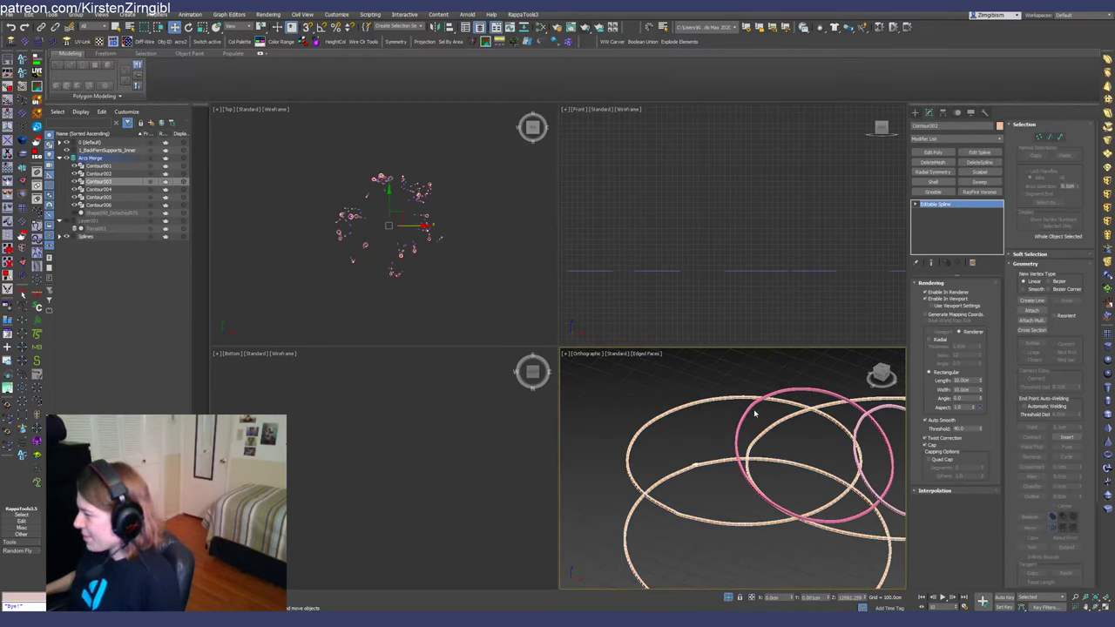
scroll(707, 463, "down", 5)
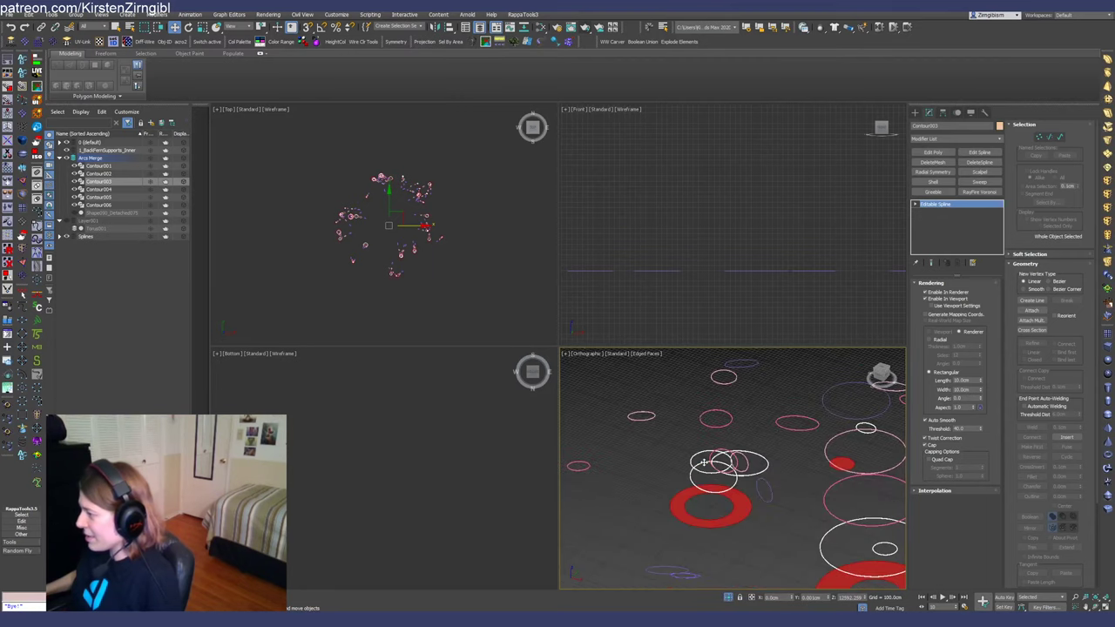
scroll(705, 461, "down", 3)
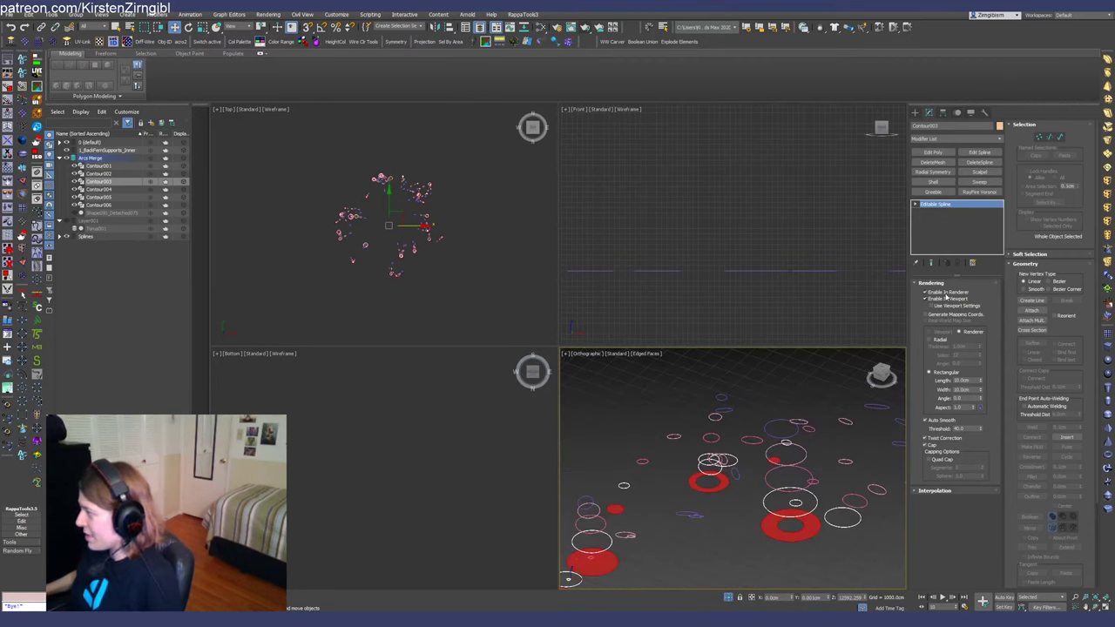
middle_click_drag(780, 423, 717, 419)
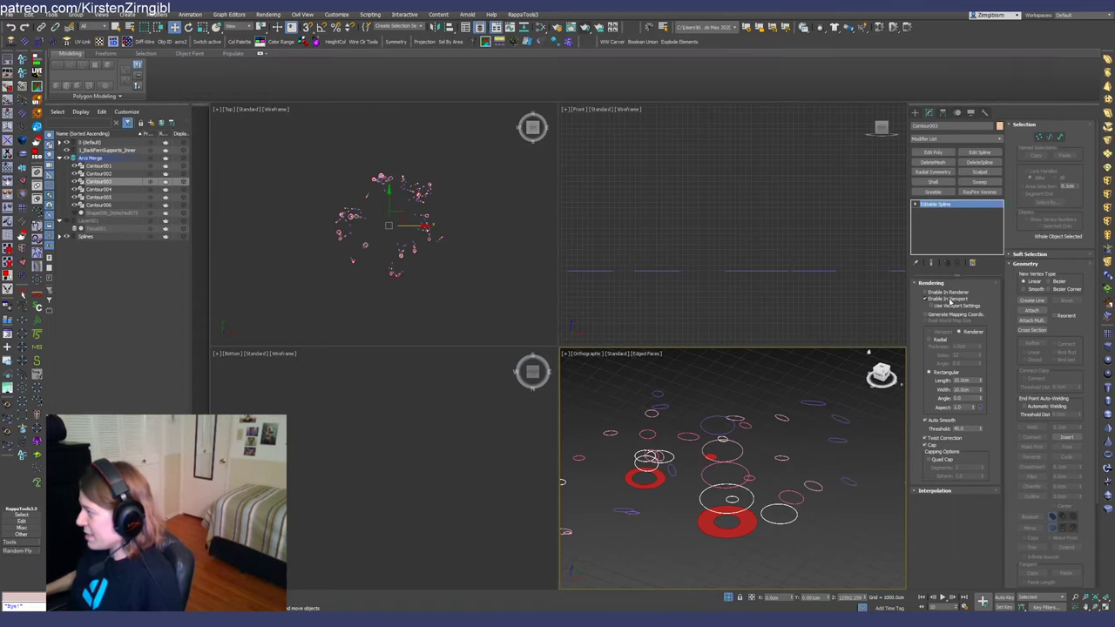
left_click(932, 151)
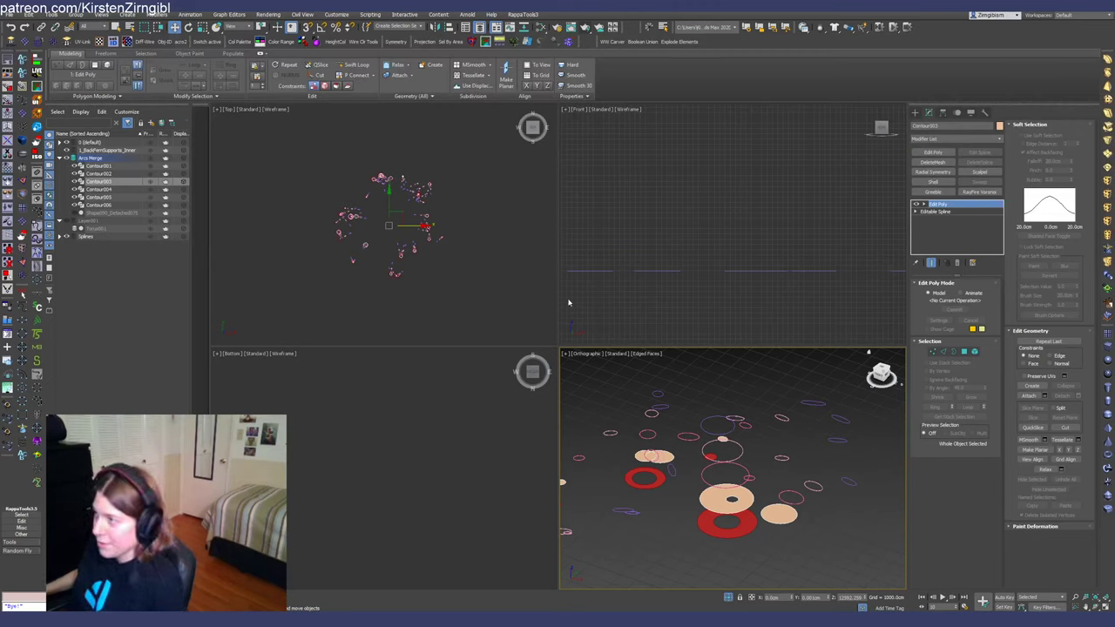
Step: Remove the Edit Poly modifiers from the third and second contours
left_click(957, 263)
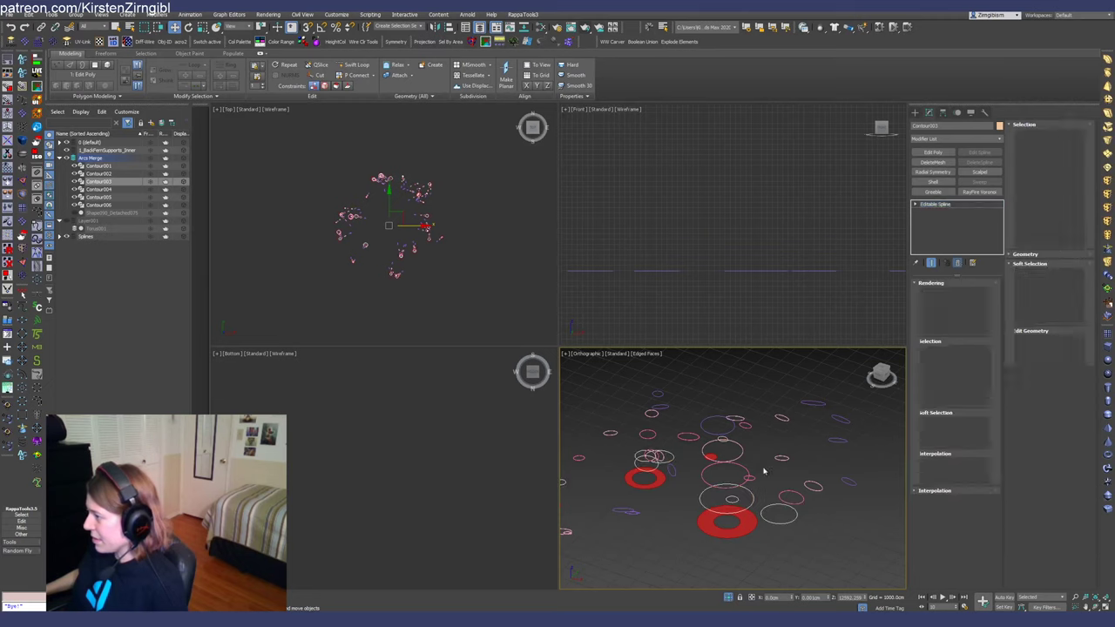
left_click(658, 487)
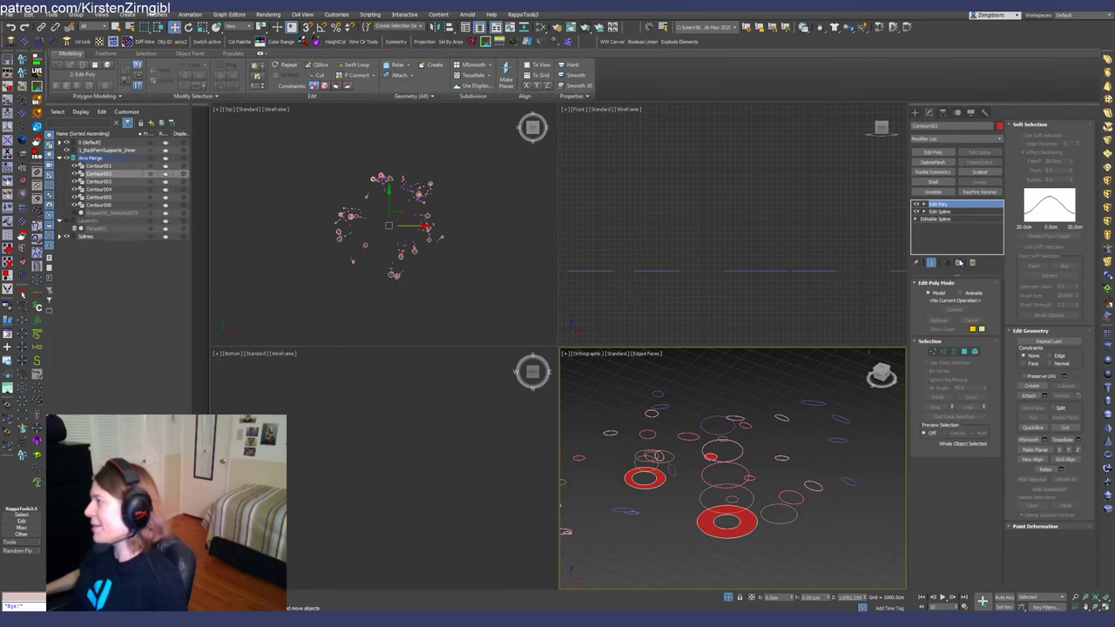
left_click(960, 262)
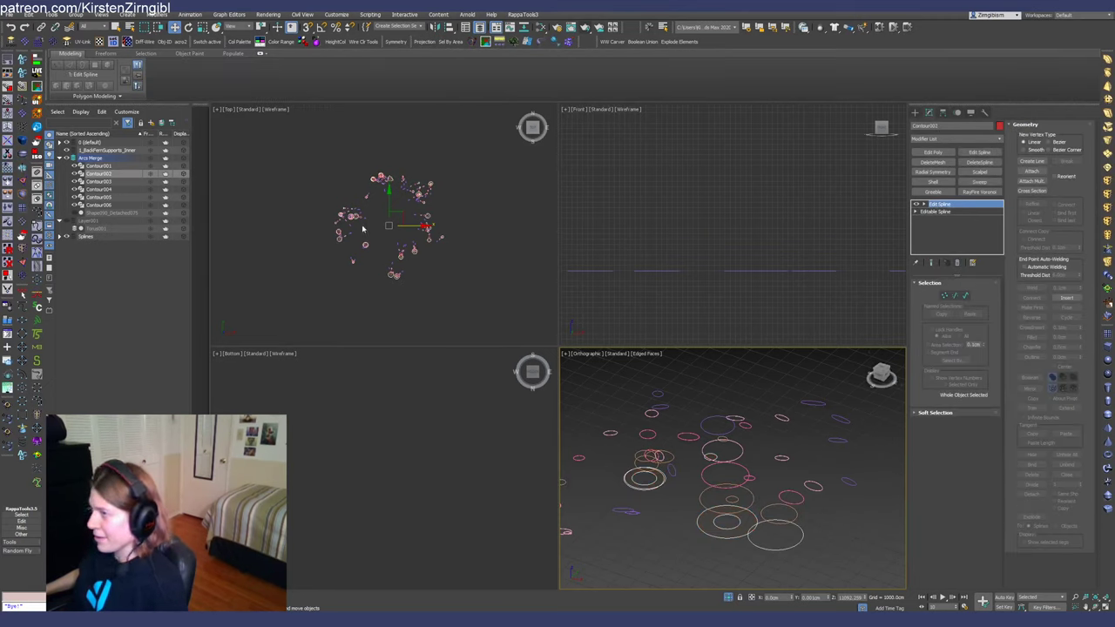
Step: Select all six contours, end their isolation, and frame them with the arcs in the front view
left_click_drag(307, 164, 465, 270)
right_click(509, 230)
left_click(533, 164)
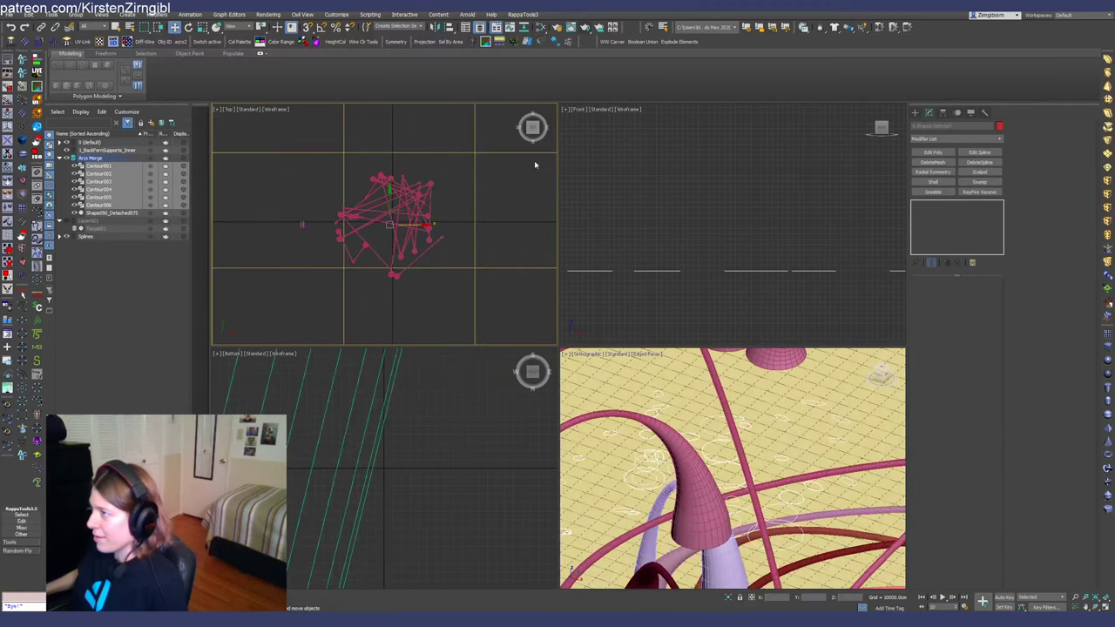
middle_click(704, 425)
middle_click(729, 267)
key("z")
scroll(734, 239, "down", 2)
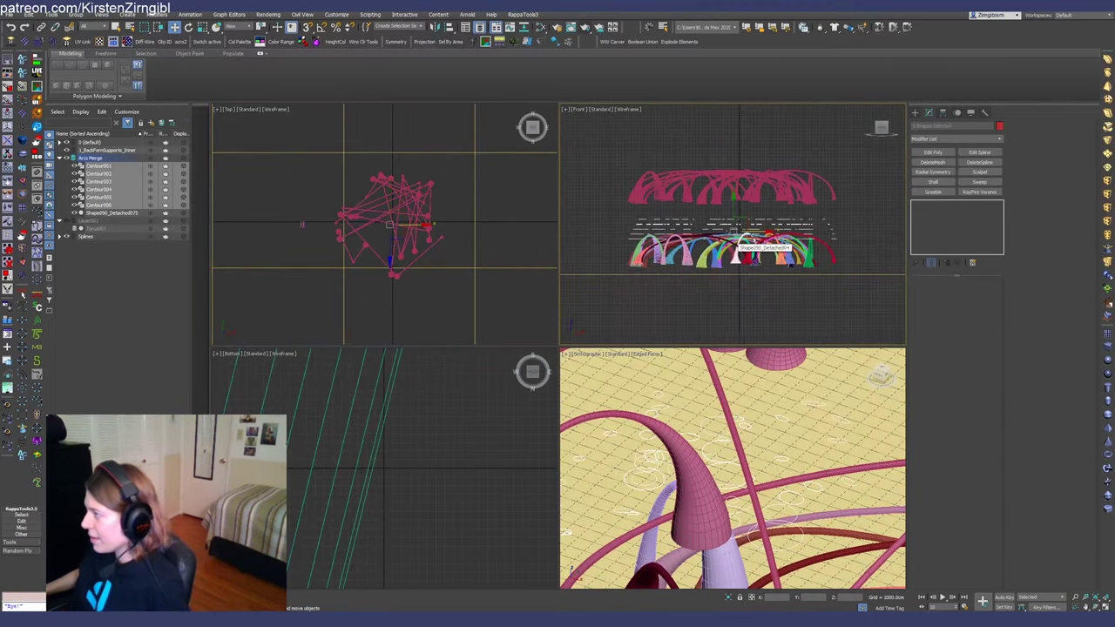
scroll(732, 234, "up", 2)
Step: Move the six contours vertically to line up with the lower multicoloured arcs, checking the alignment in the maximized front view
left_click_drag(739, 200, 742, 236)
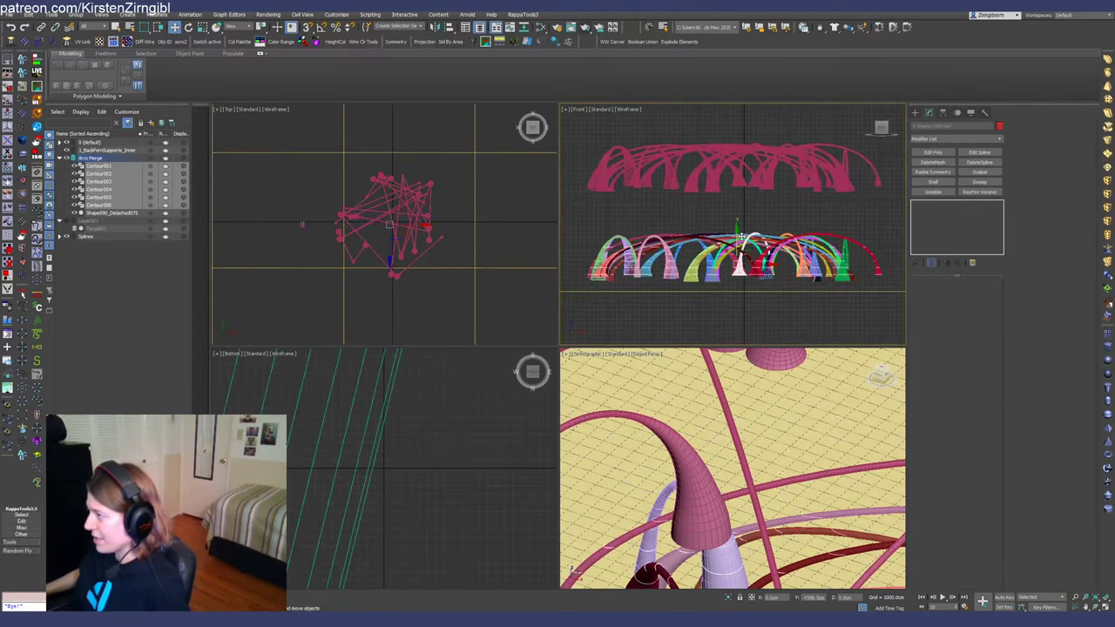
left_click(737, 150)
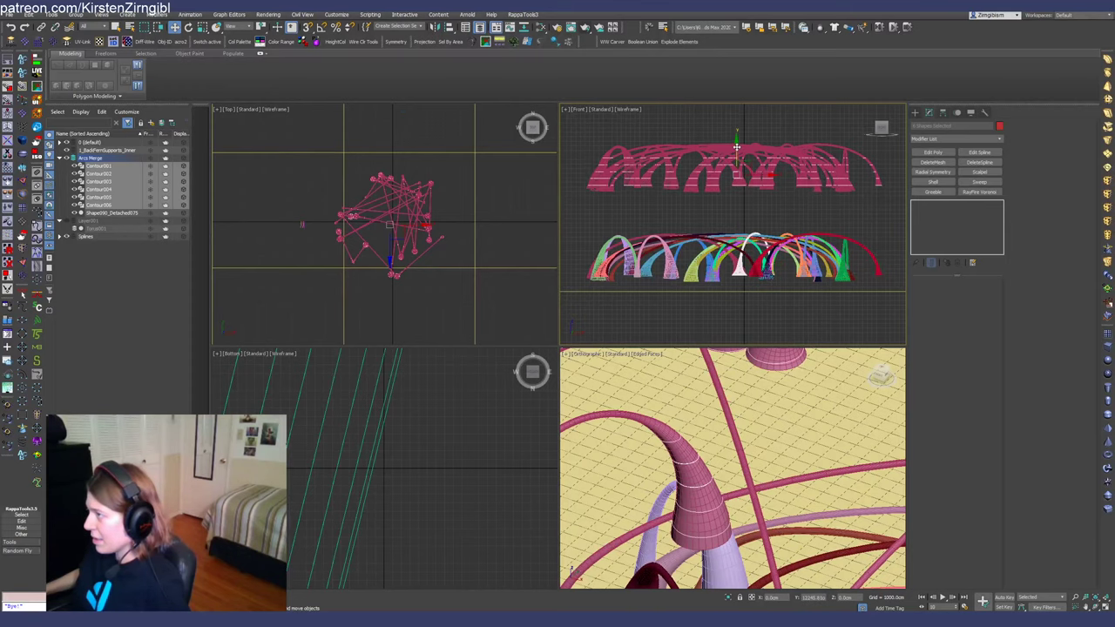
left_click(719, 234)
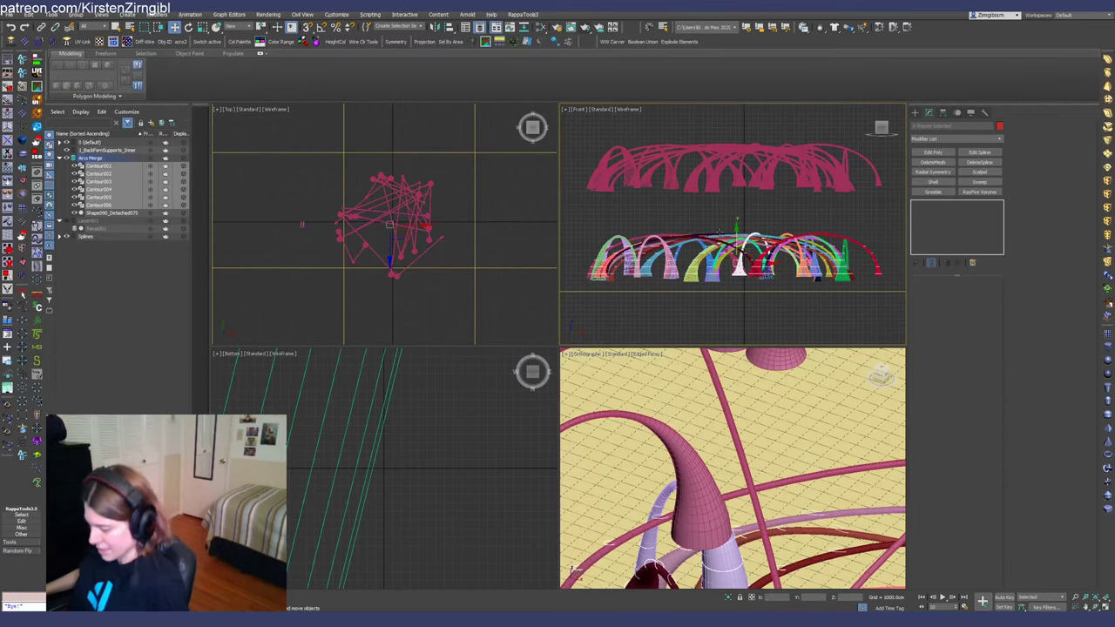
key("alt+w")
scroll(648, 256, "up", 4)
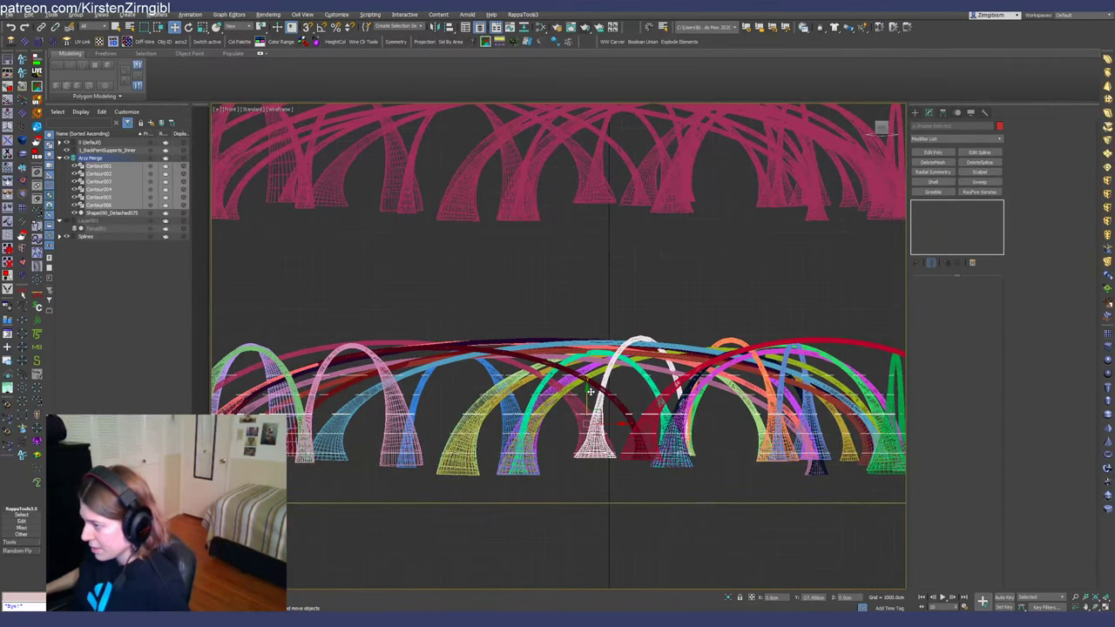
middle_click_drag(357, 393, 267, 386)
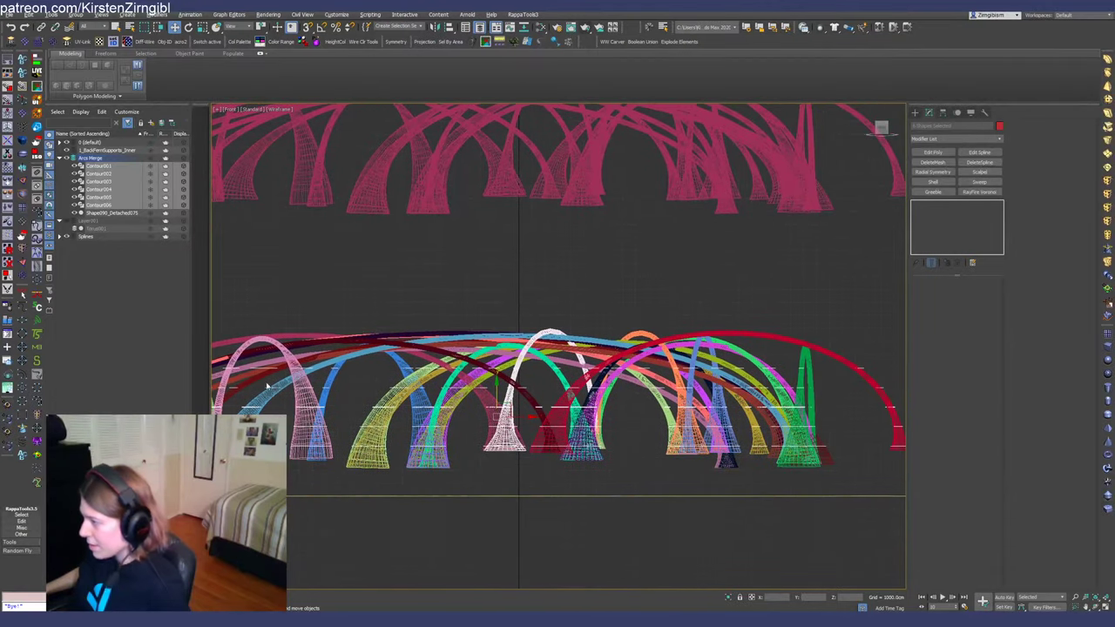
Step: Put the merged upper arc mesh on a new layer named Z_Junk
key("alt+w")
scroll(755, 475, "down", 5)
scroll(755, 475, "up", 2)
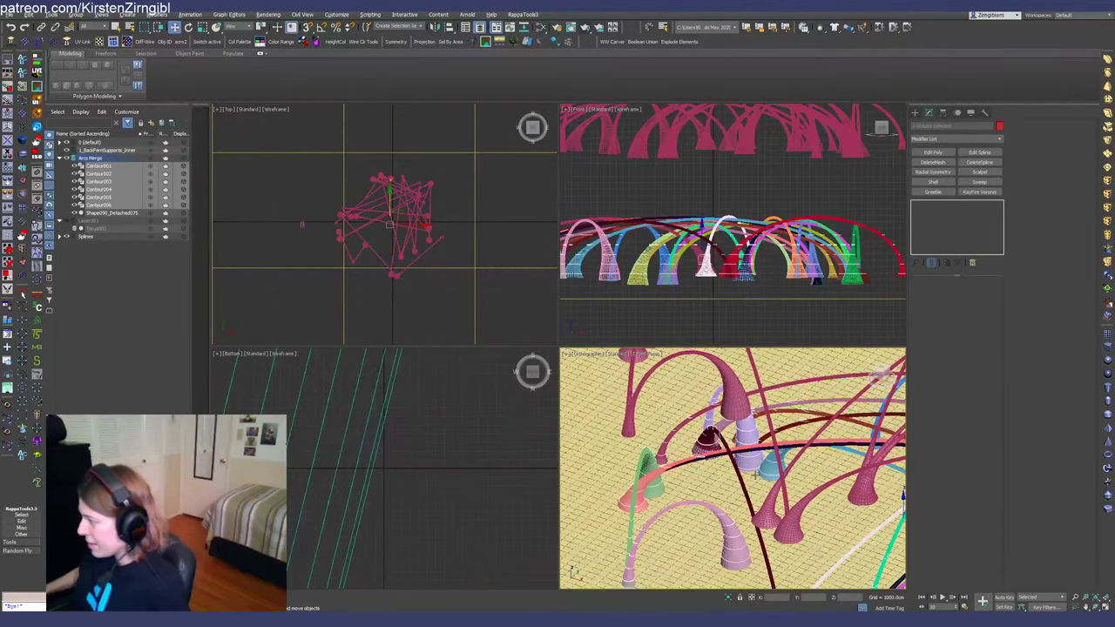
mouse_move(756, 475)
middle_mouse_down("alt")
mouse_move(763, 463)
mouse_move(886, 518)
mouse_move(746, 465)
middle_mouse_up("alt")
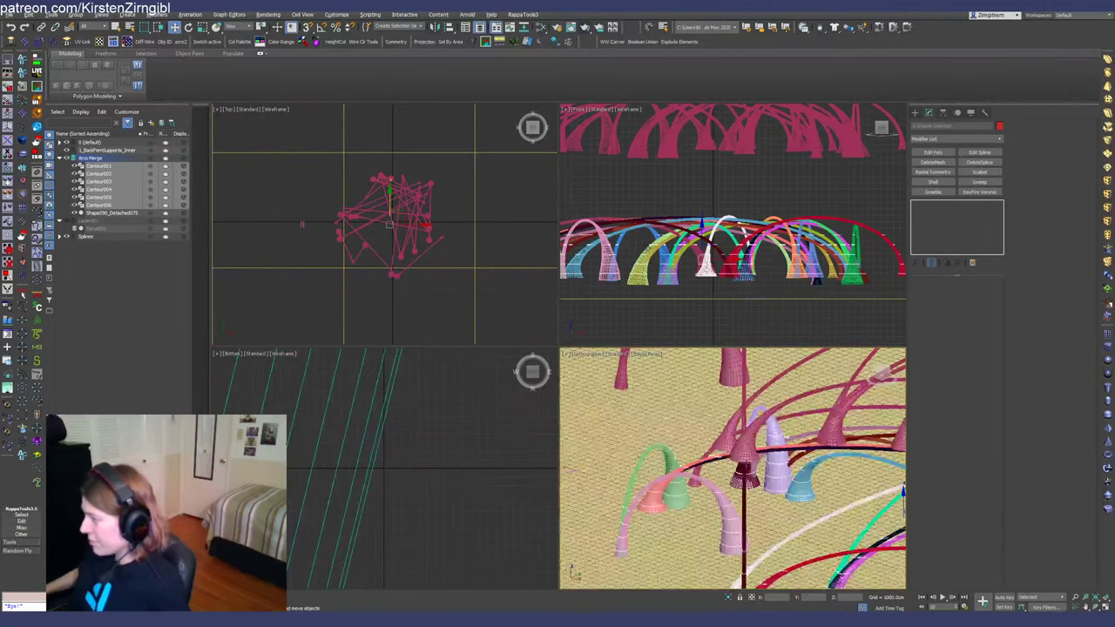
left_click(678, 115)
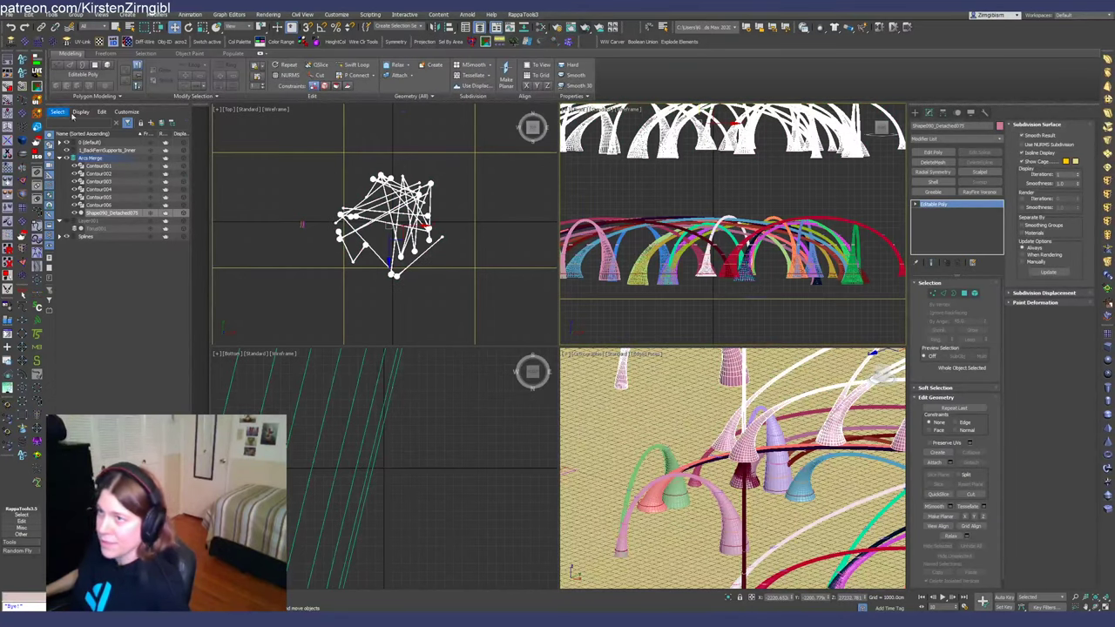
left_click(151, 123)
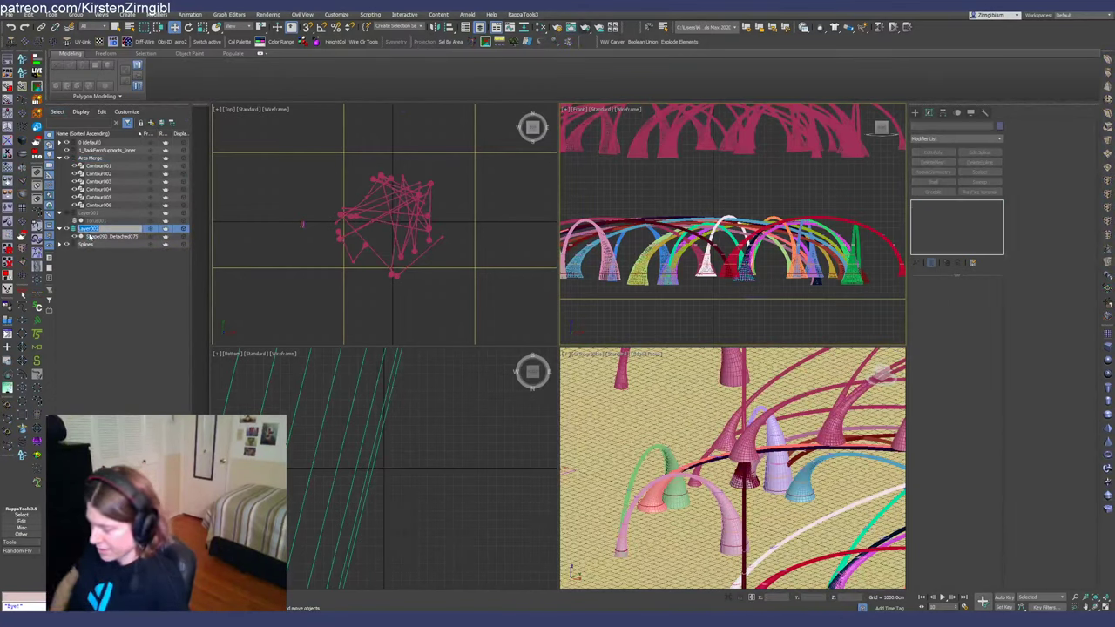
type("Junk")
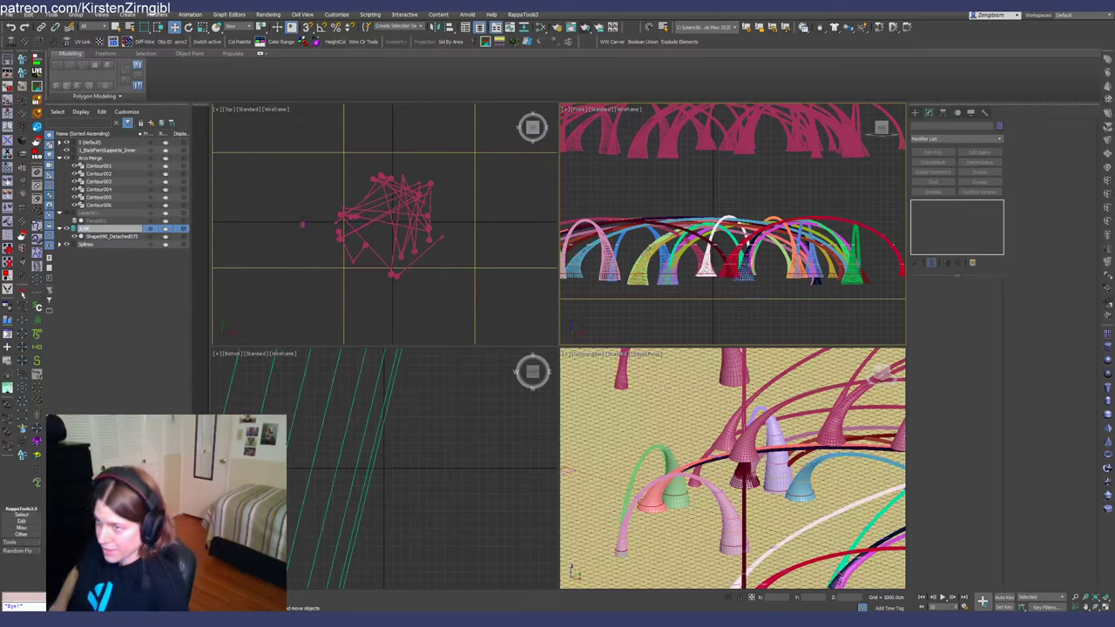
key("Return")
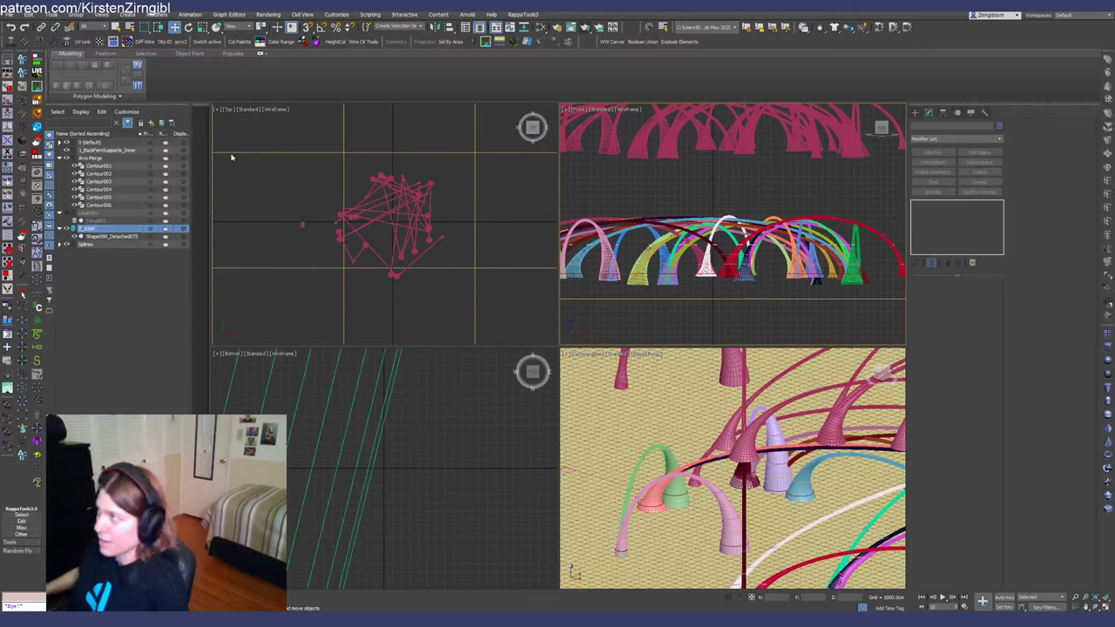
Step: Hide the junk layer holding the merged arc mesh and collapse its contents
left_click(576, 148)
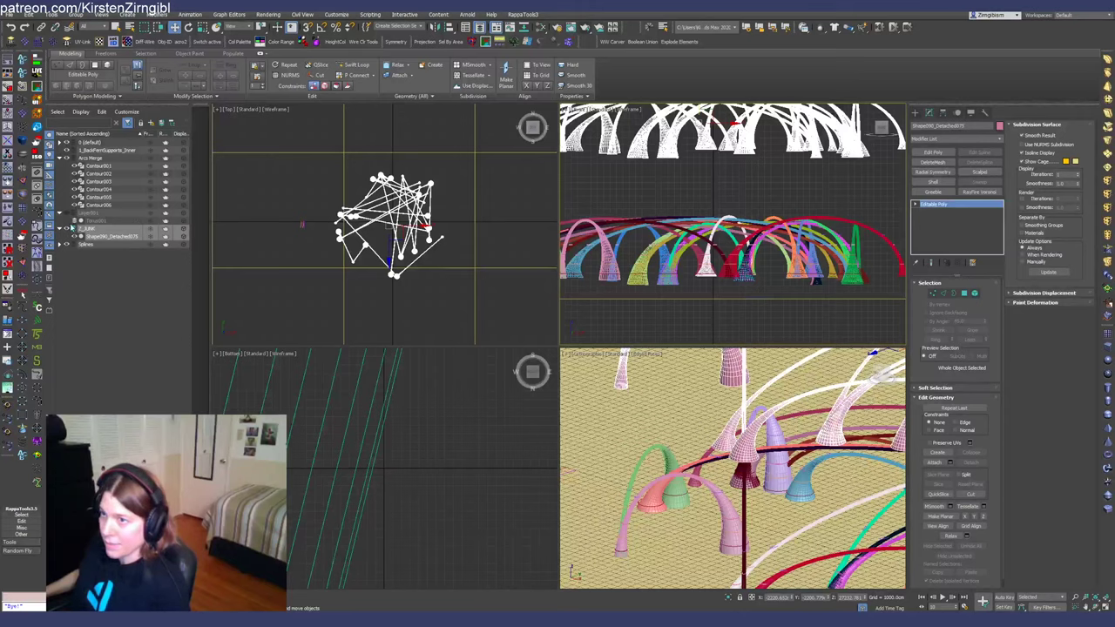
left_click(66, 228)
left_click(59, 228)
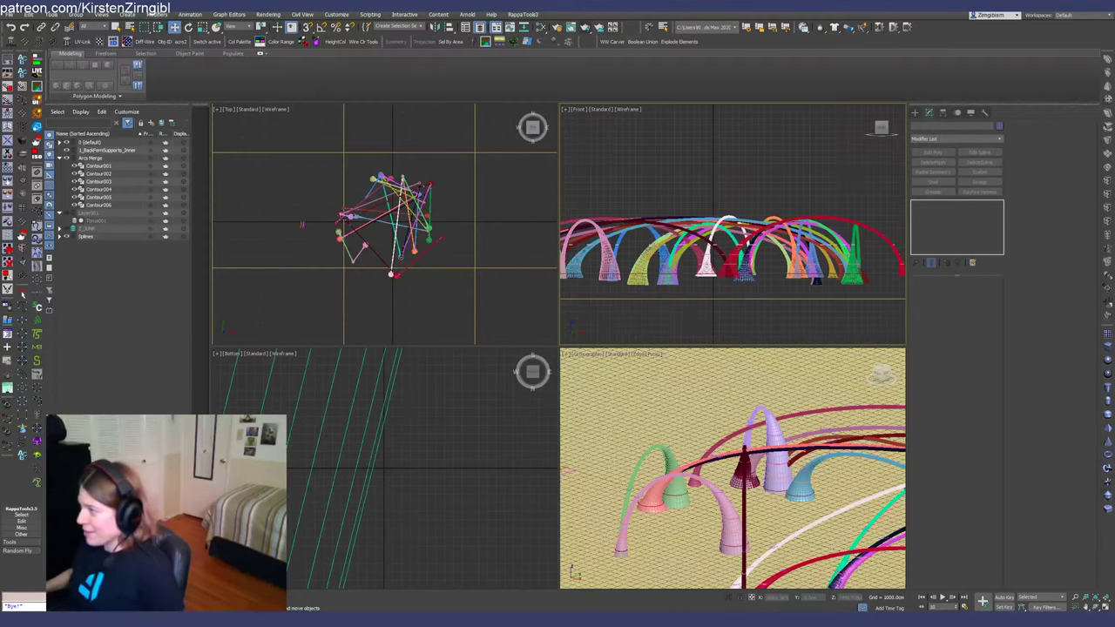
Step: Select all six contours in the Arcs Merge layer, from Contour001 to Contour006
middle_click_drag(675, 244, 702, 255)
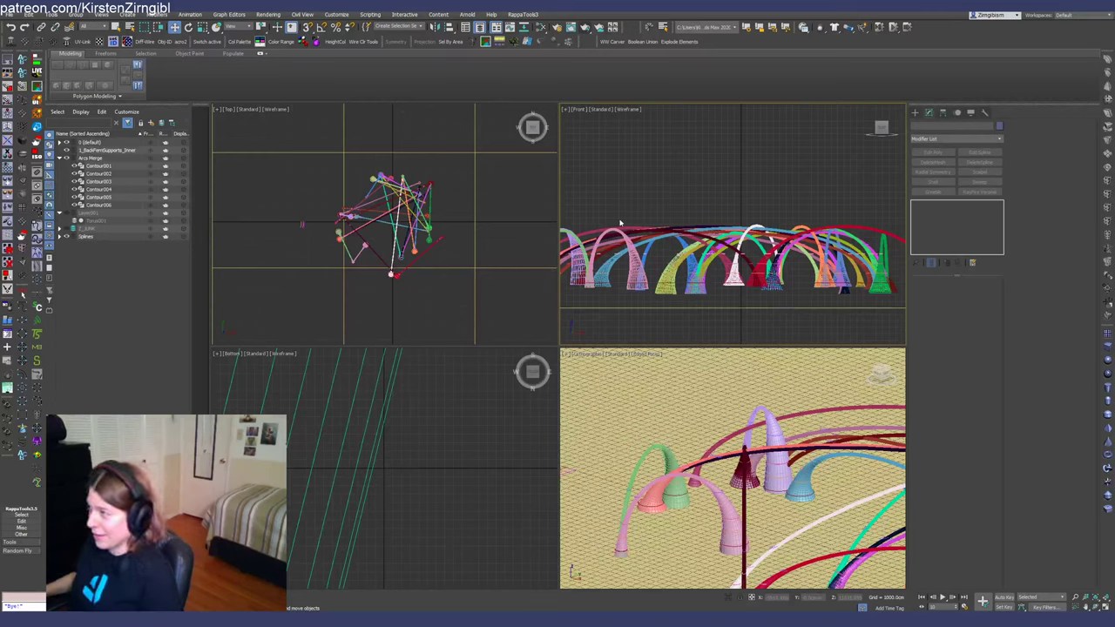
middle_click_drag(645, 248, 658, 235)
scroll(658, 235, "up", 6)
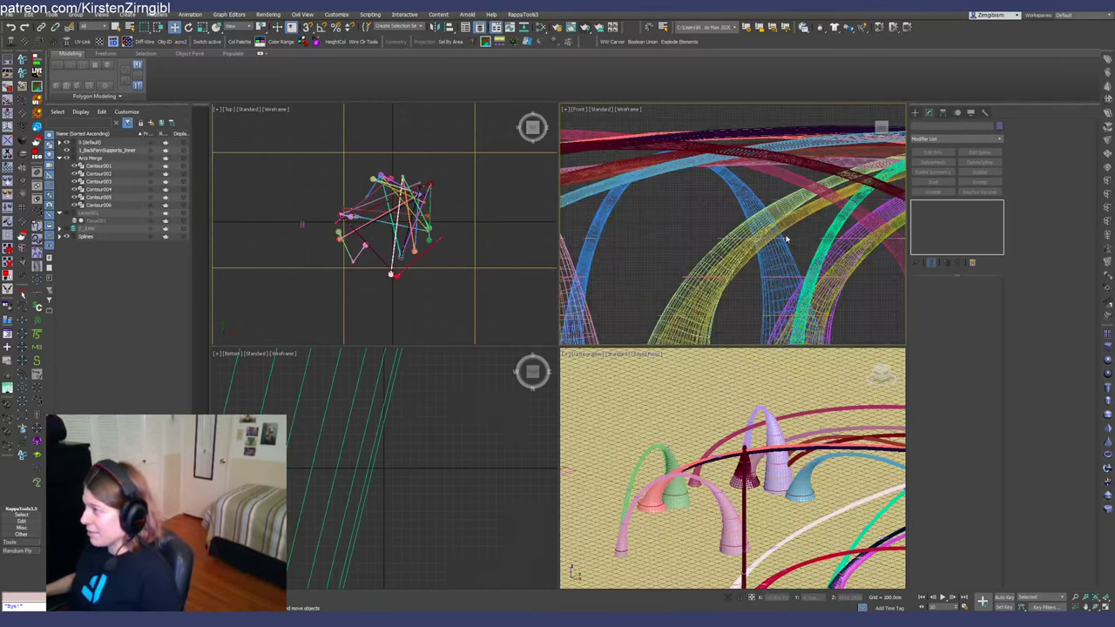
middle_click_drag(640, 454, 629, 451)
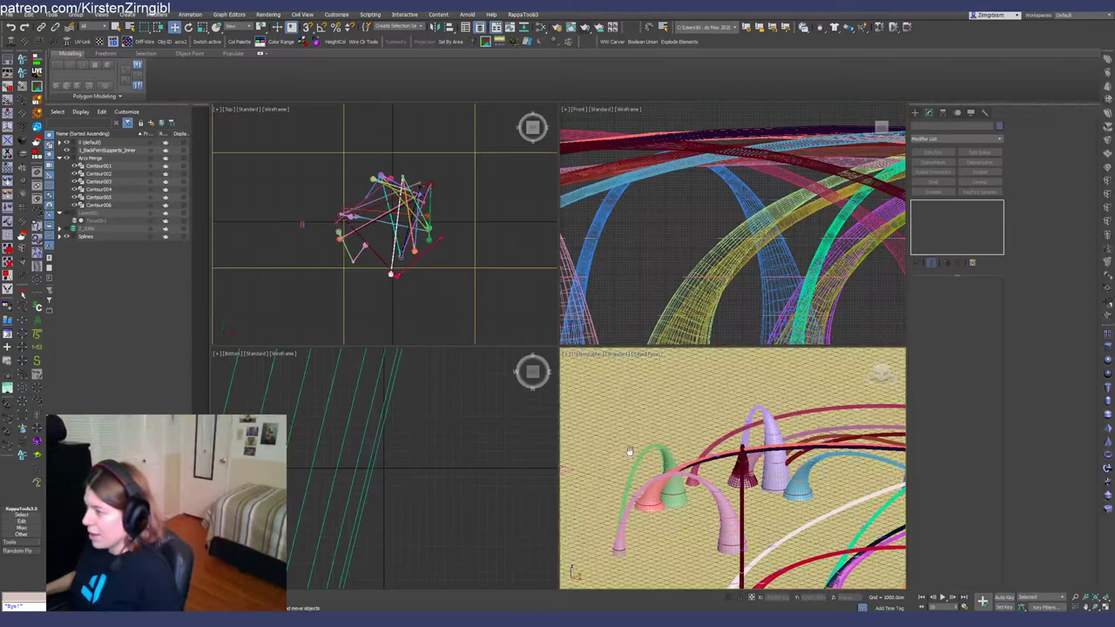
scroll(697, 479, "up", 8)
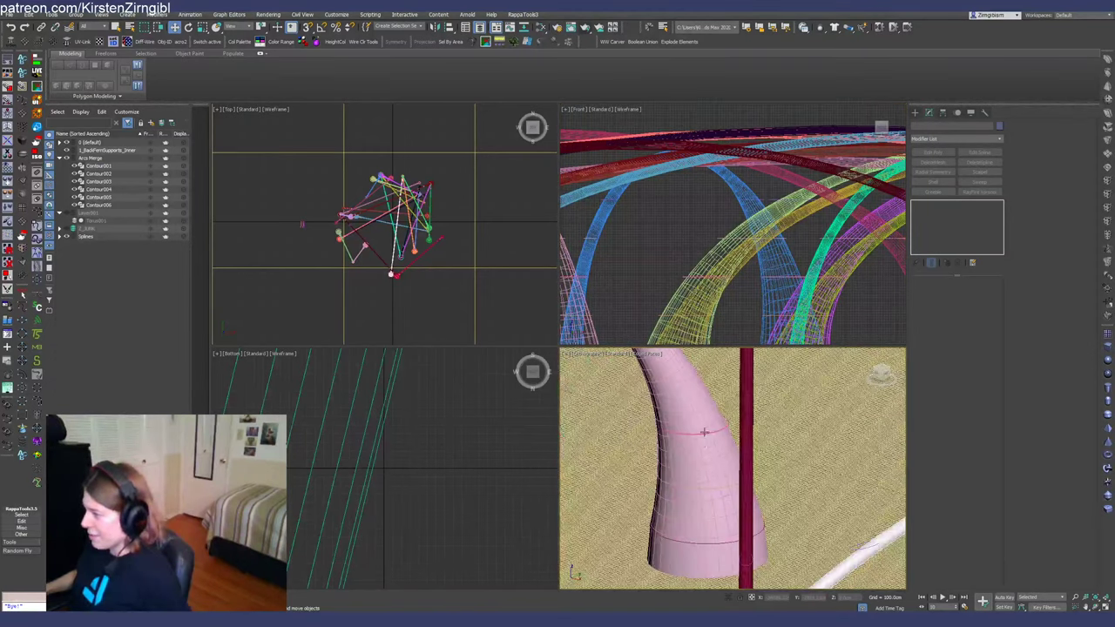
left_click(702, 433)
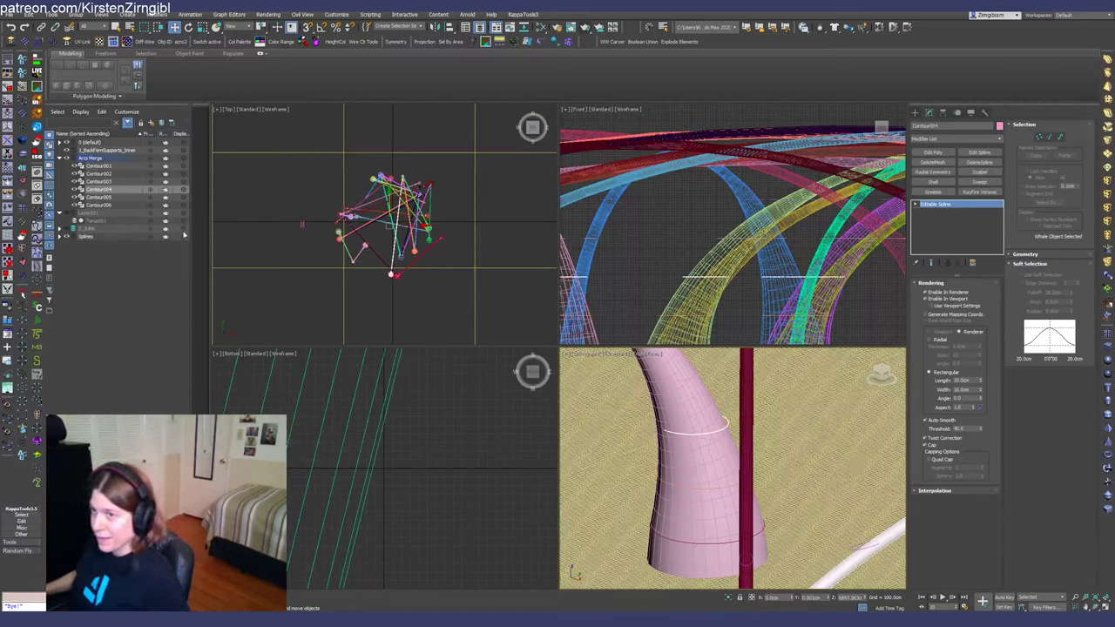
left_click(99, 166)
left_click(111, 205, "shift")
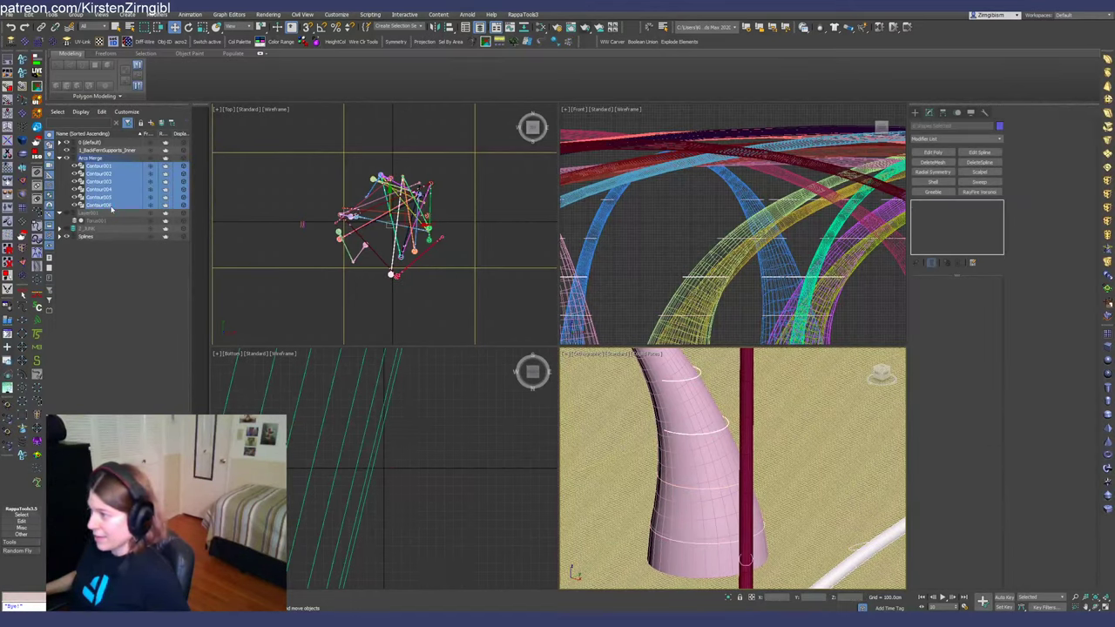
Step: Examine how the six contours line up with the arcs and their flared bases in the top and orthographic views
scroll(388, 232, "up", 10)
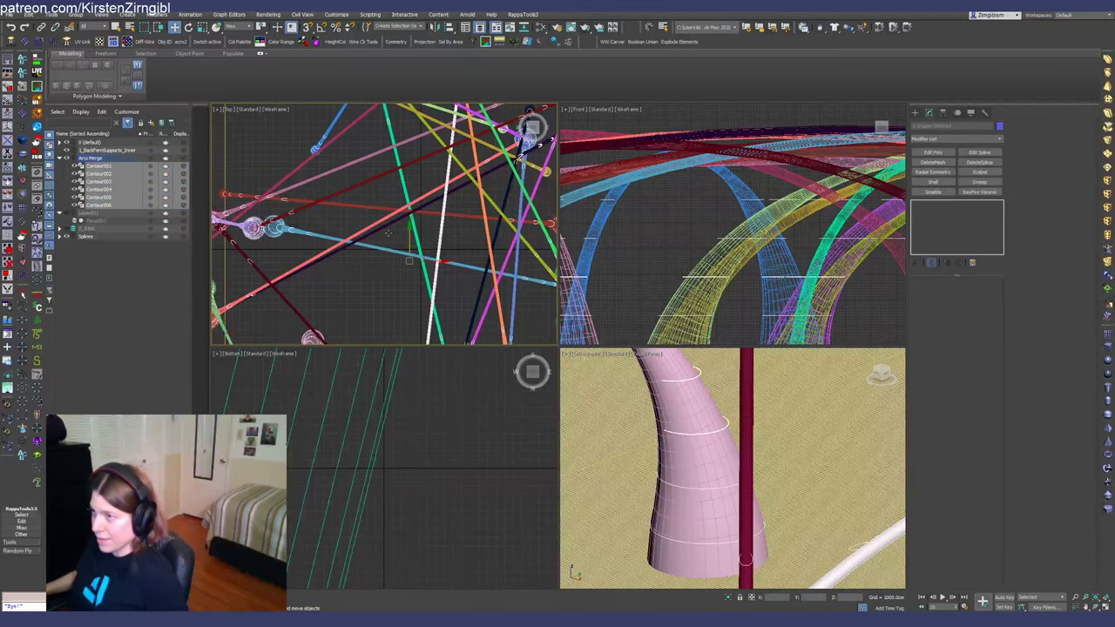
scroll(356, 250, "up", 5)
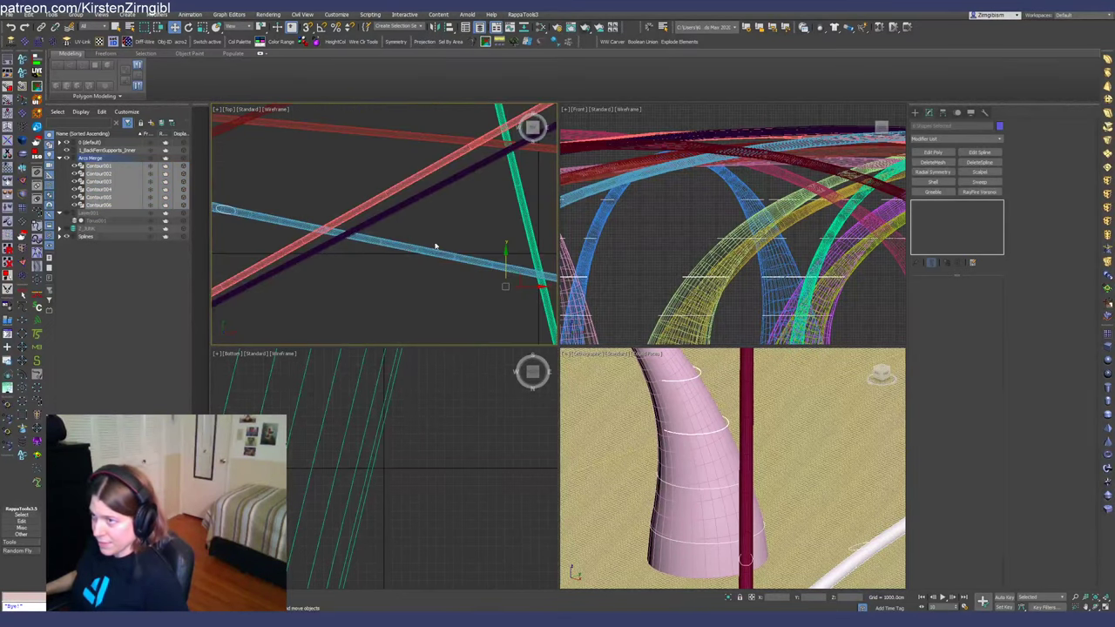
scroll(434, 250, "down", 8)
scroll(392, 271, "up", 6)
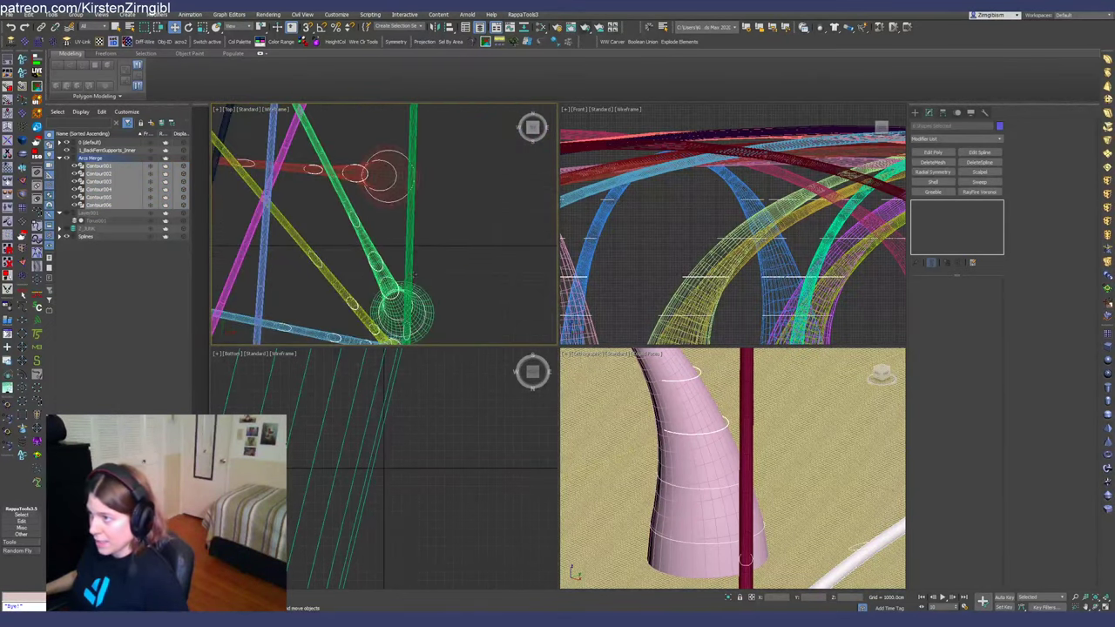
middle_click_drag(688, 424, 718, 523, "alt")
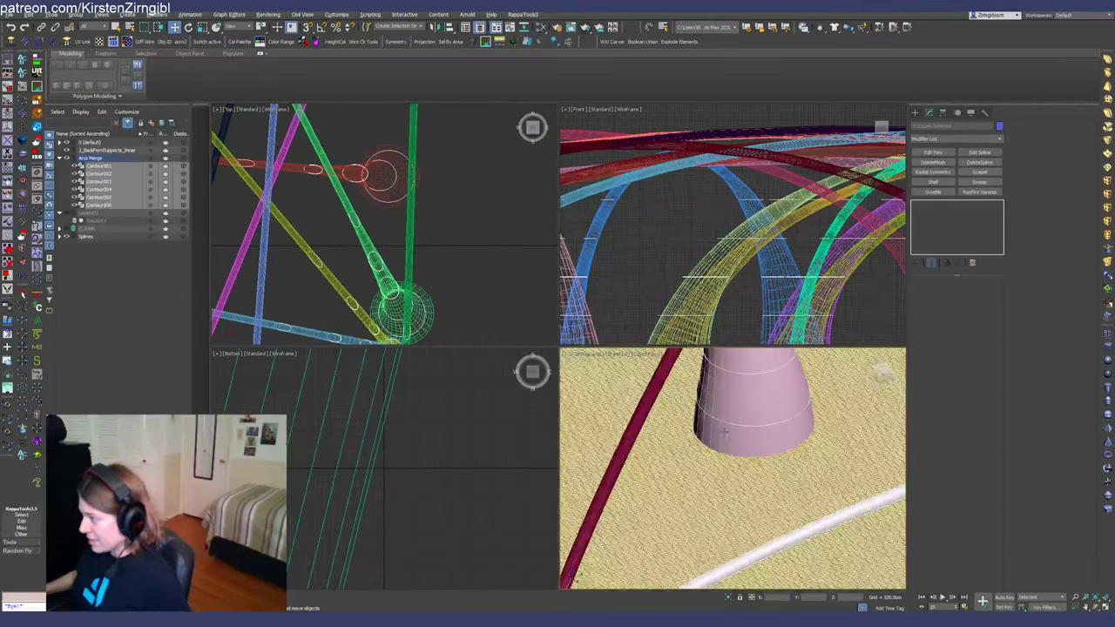
scroll(725, 429, "down", 5)
scroll(711, 424, "down", 4)
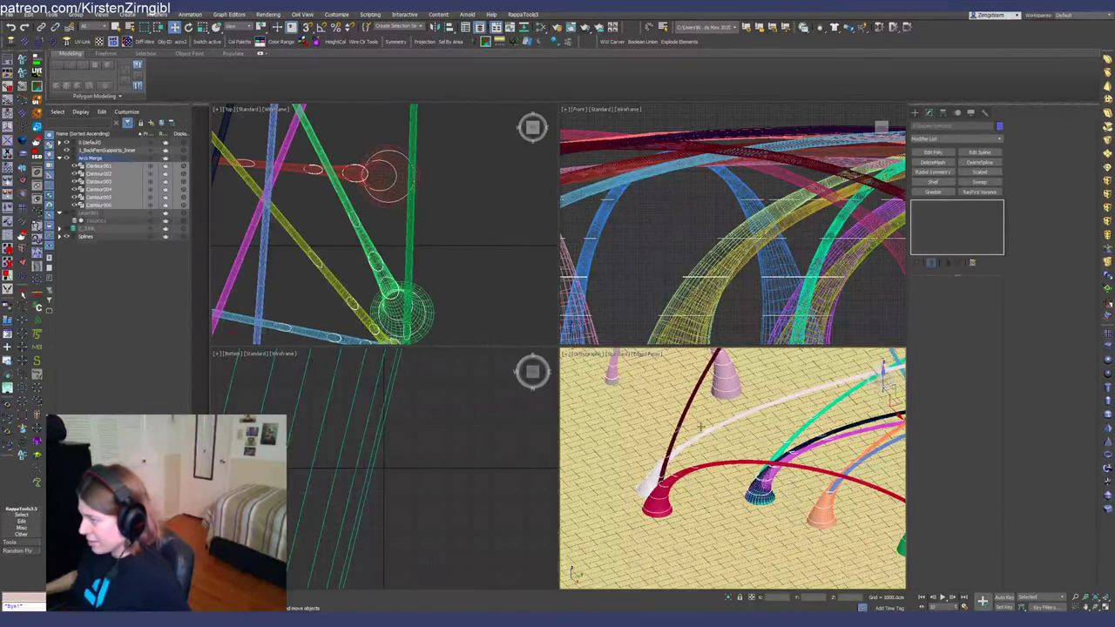
scroll(436, 230, "down", 5)
scroll(444, 229, "down", 4)
scroll(358, 223, "up", 10)
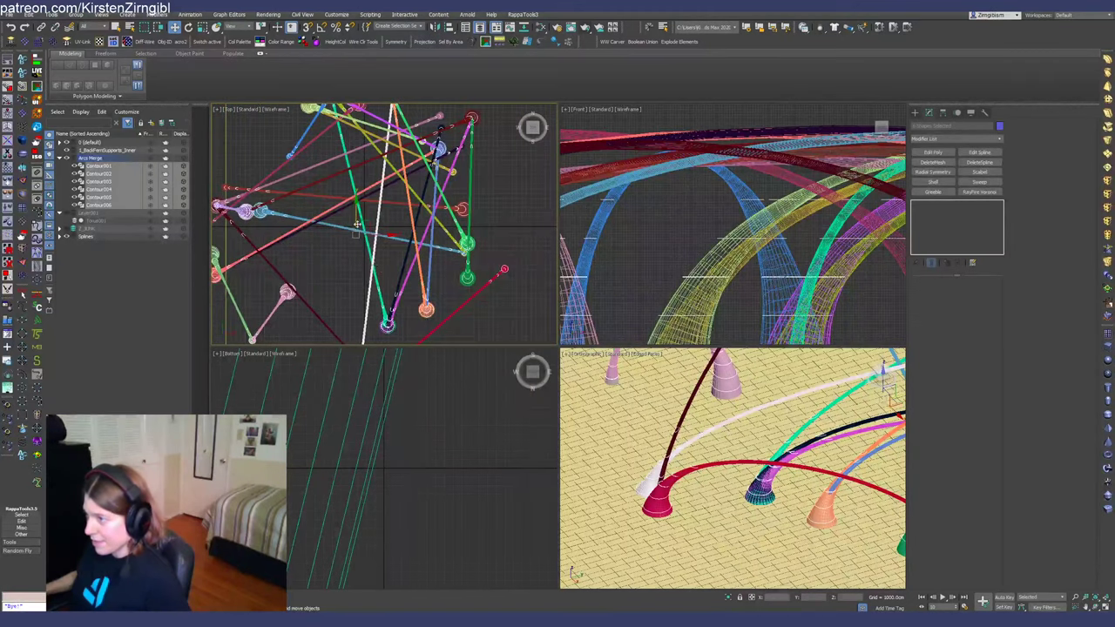
scroll(355, 260, "up", 3)
middle_click_drag(355, 261, 407, 195)
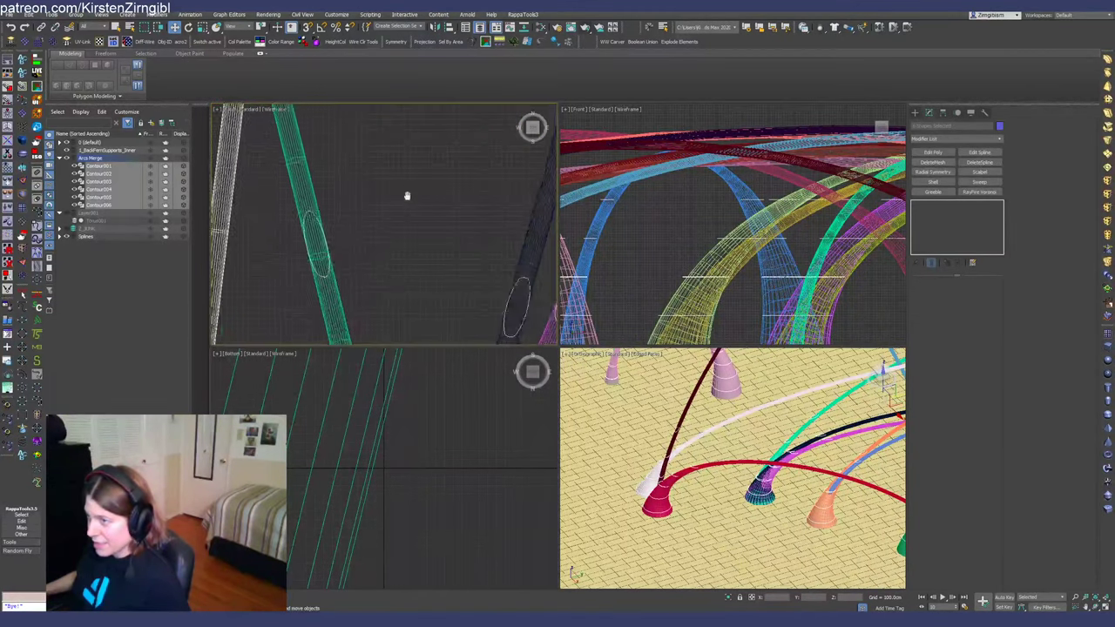
scroll(406, 195, "down", 7)
middle_click_drag(355, 269, 483, 150)
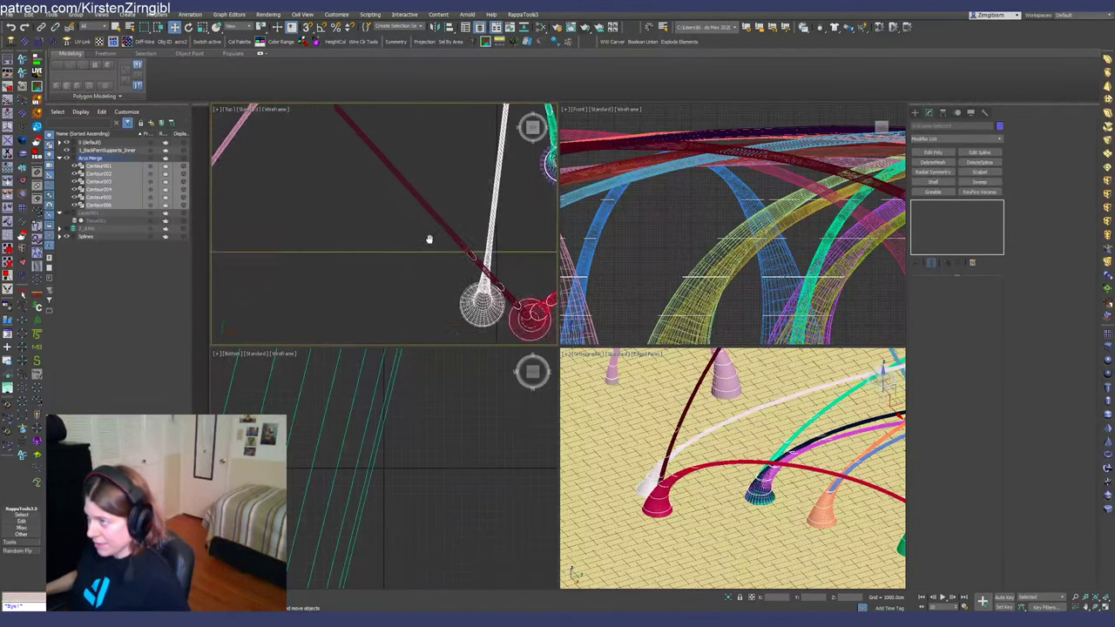
scroll(418, 244, "down", 3)
scroll(307, 259, "up", 4)
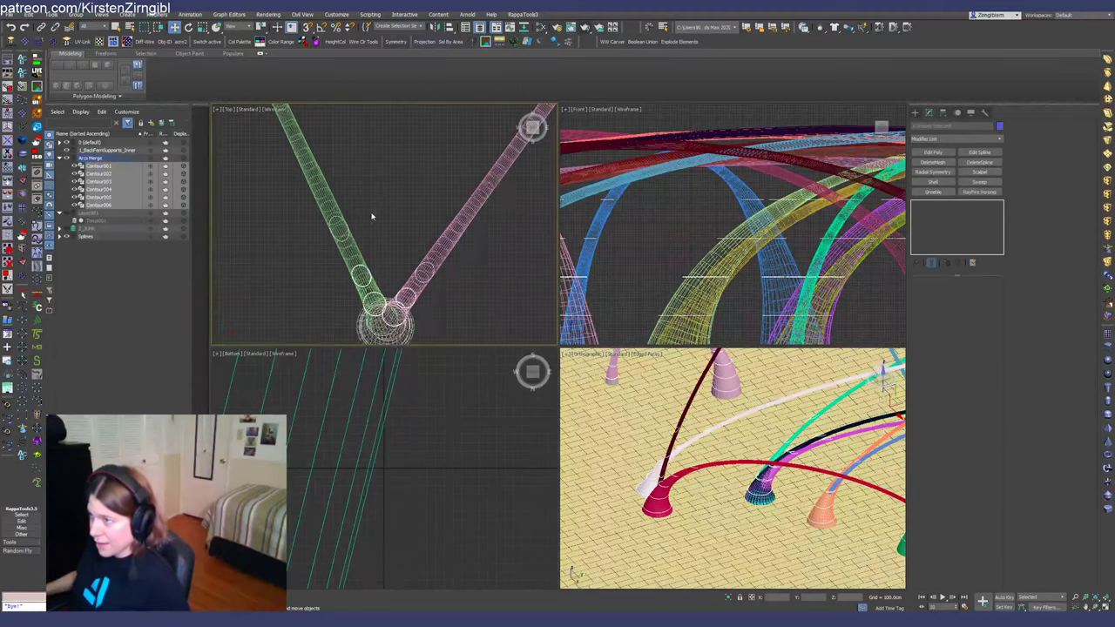
scroll(395, 203, "down", 4)
middle_click_drag(417, 163, 387, 296)
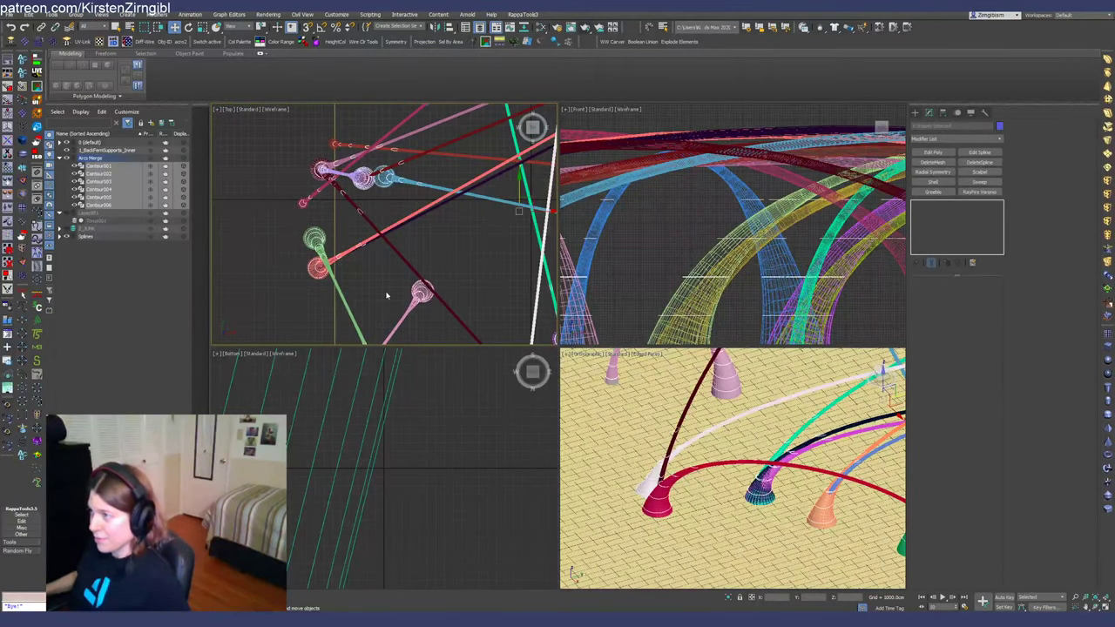
middle_click_drag(434, 217, 341, 274)
scroll(366, 275, "up", 4)
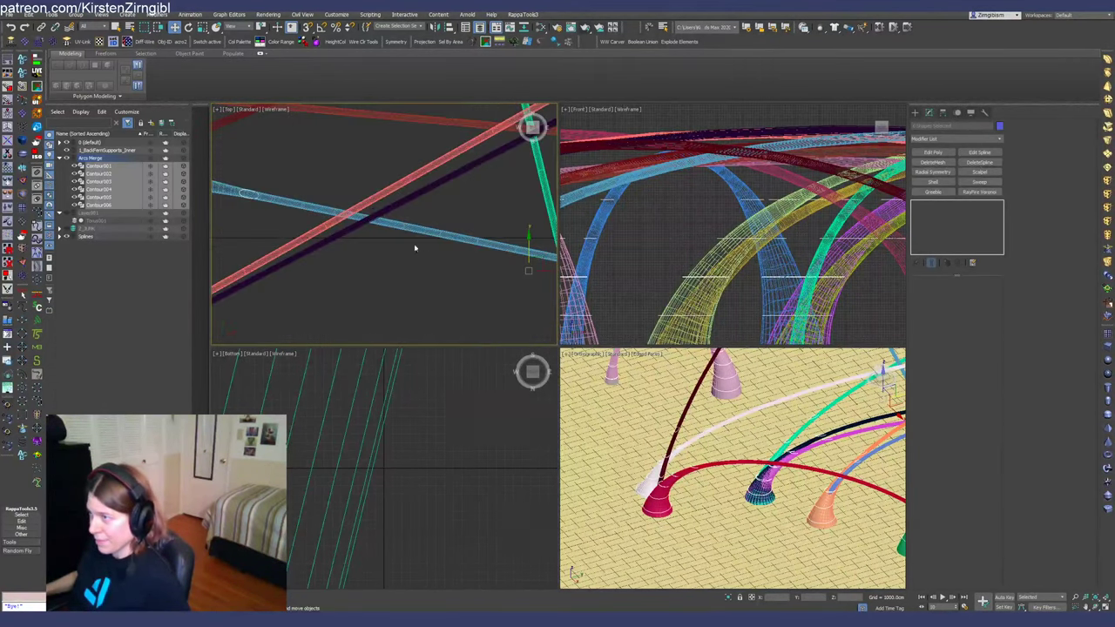
scroll(262, 170, "up", 6)
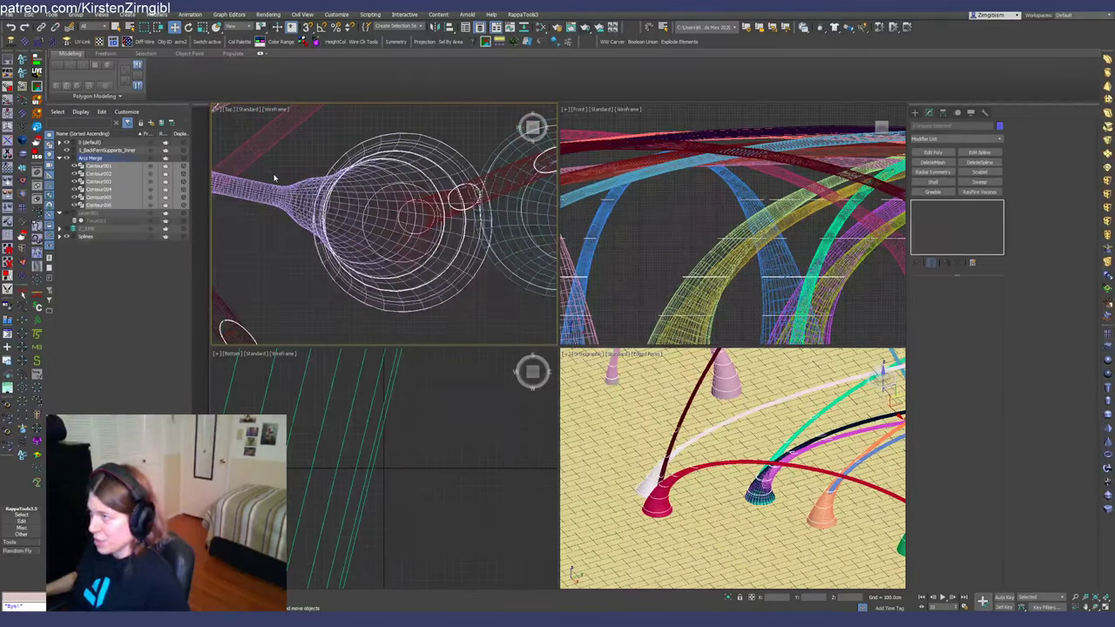
Step: Shift the six contours slightly along the X axis in the front view to center them on the arcs
scroll(679, 239, "down", 3)
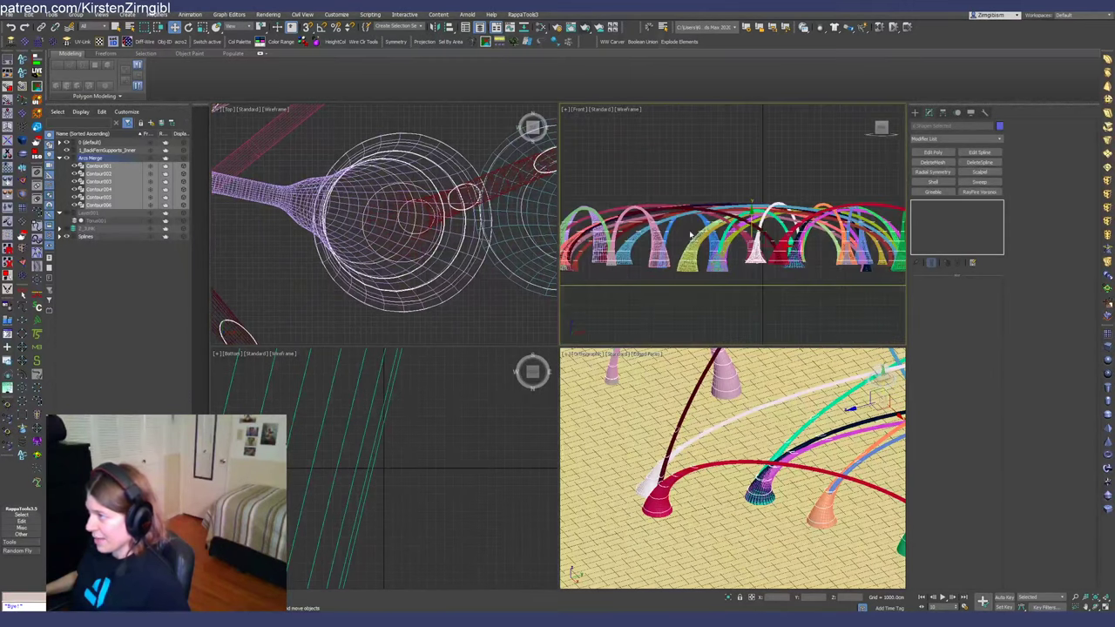
scroll(715, 258, "up", 6)
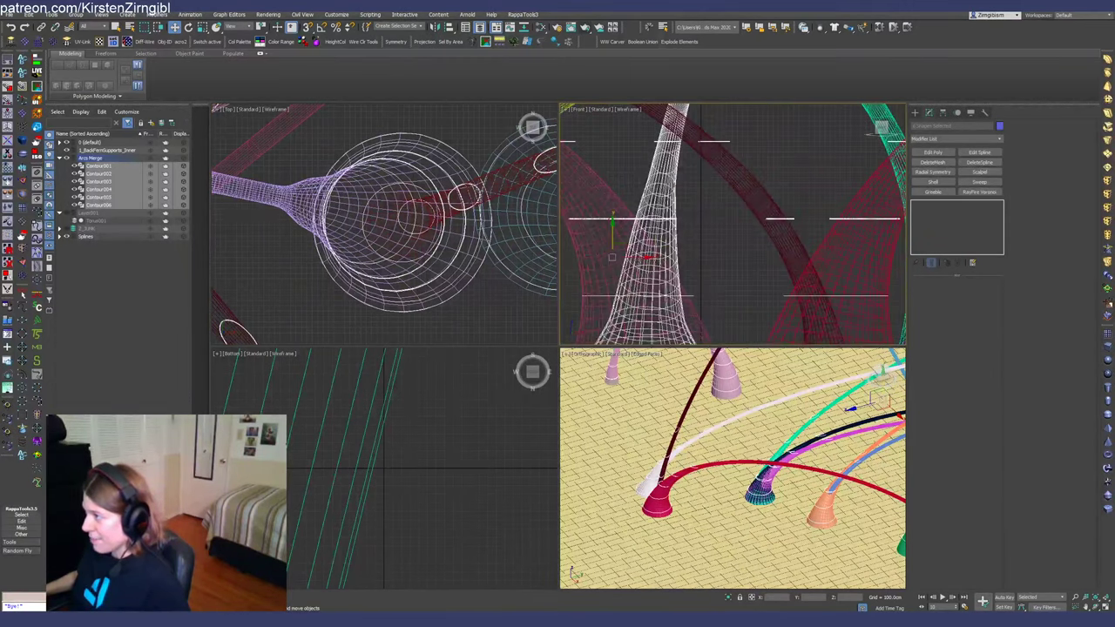
left_click_drag(639, 259, 633, 260)
scroll(694, 246, "down", 8)
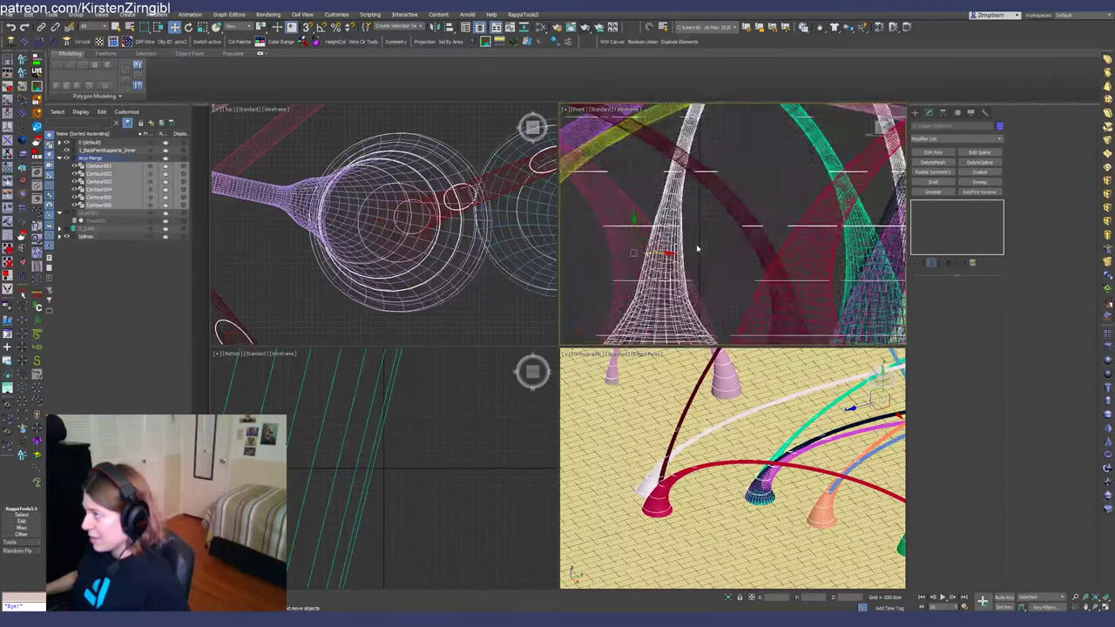
Step: Inspect the fit of the shifted contours around the arcs in the orthographic and top views
middle_click_drag(715, 399, 803, 440, "alt")
scroll(722, 514, "up", 7)
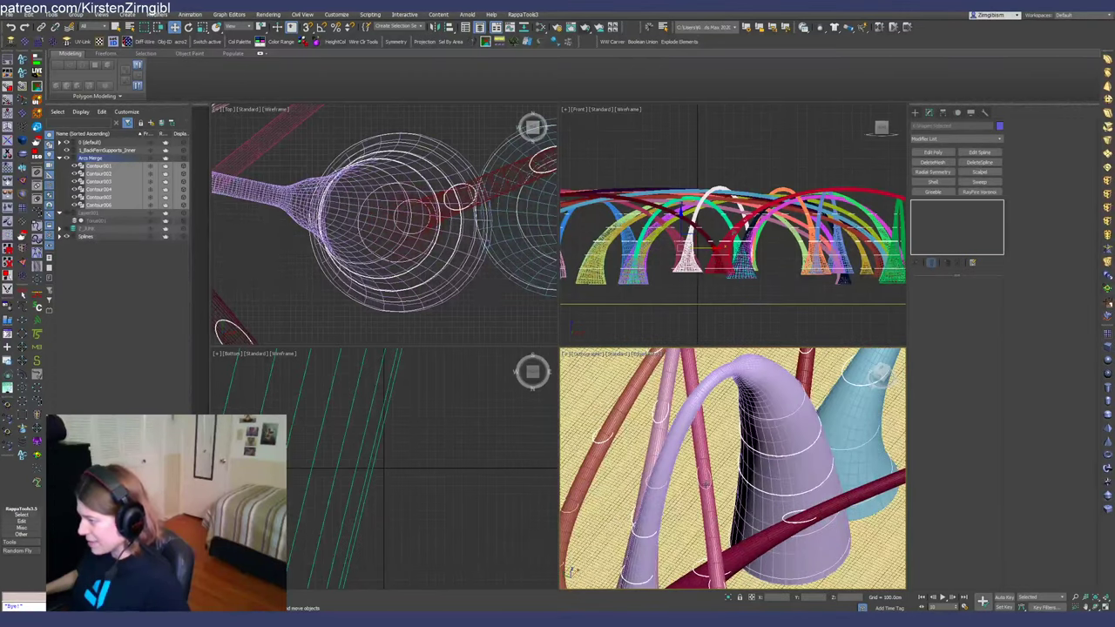
scroll(695, 478, "down", 6)
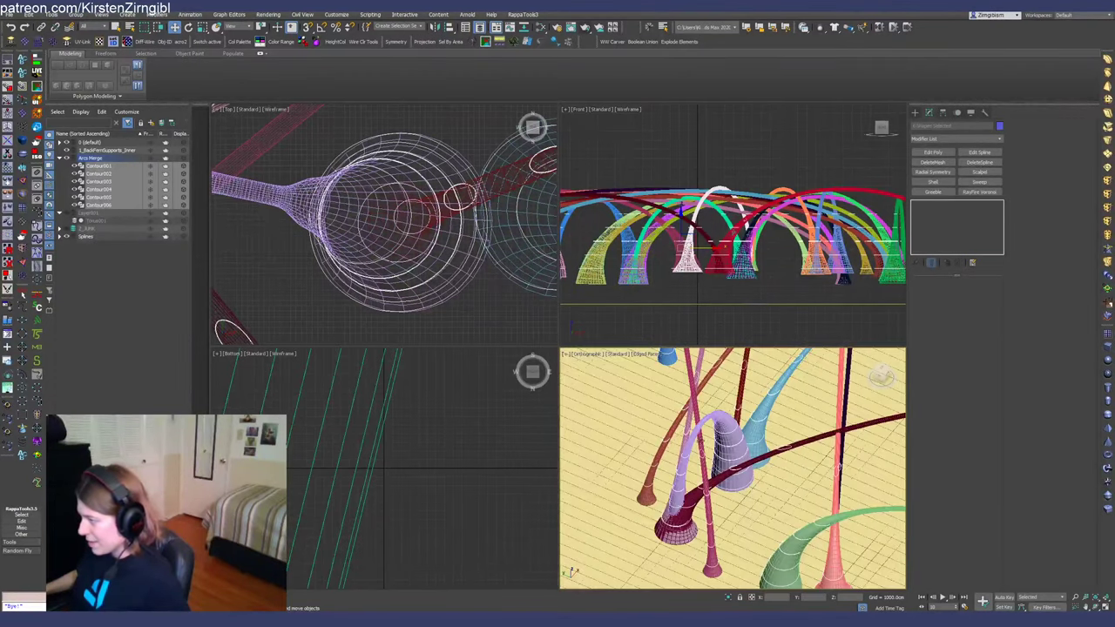
middle_click_drag(738, 430, 580, 475)
middle_click_drag(675, 534, 634, 587)
scroll(452, 216, "down", 11)
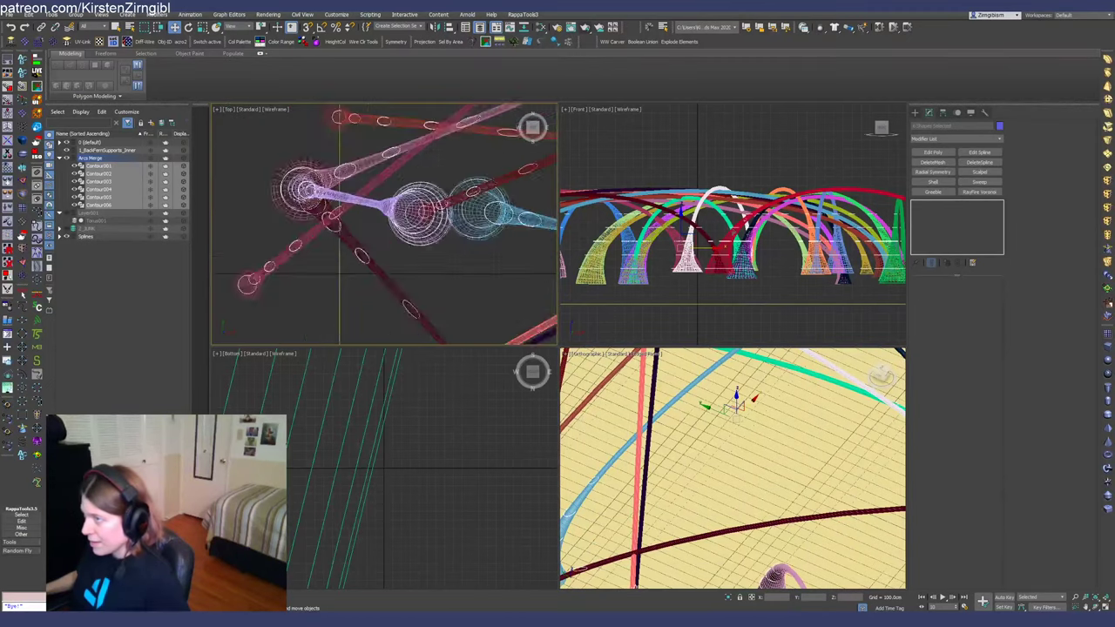
scroll(432, 223, "down", 3)
scroll(425, 278, "up", 5)
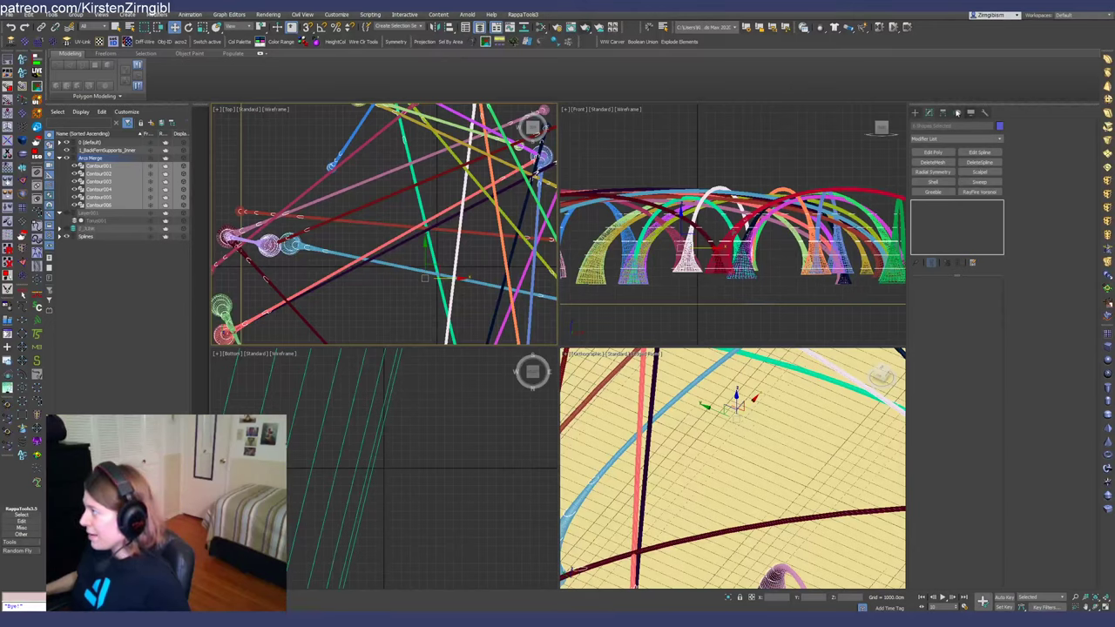
Step: Add a Sweep modifier to the six selected contours
middle_click_drag(723, 443, 746, 409)
scroll(746, 409, "down", 4)
scroll(742, 430, "up", 3)
scroll(743, 431, "up", 4)
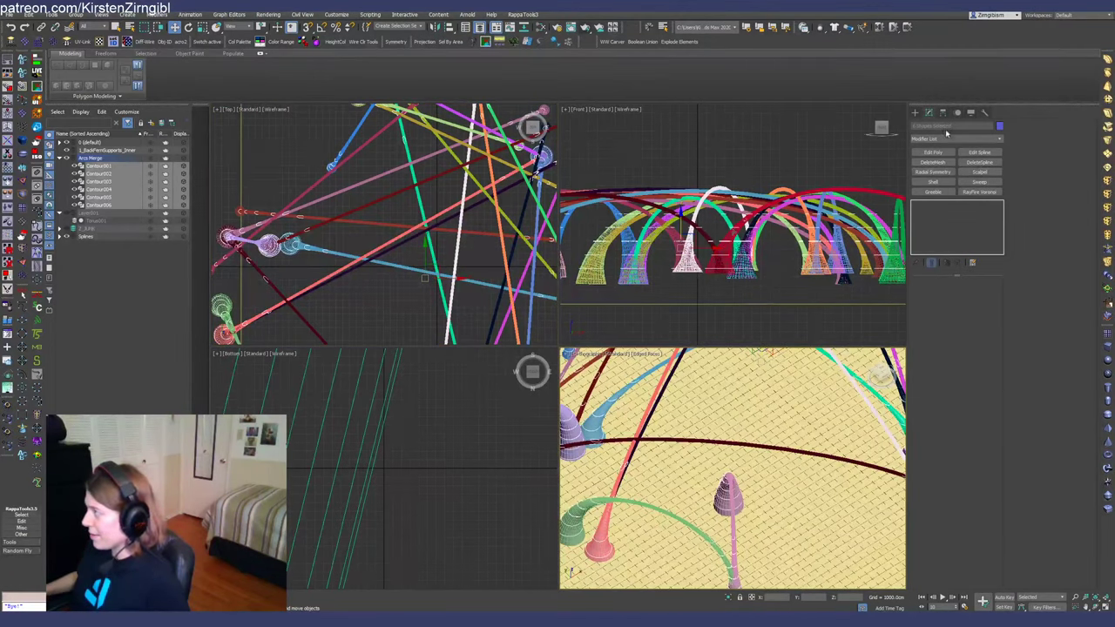
left_click(969, 183)
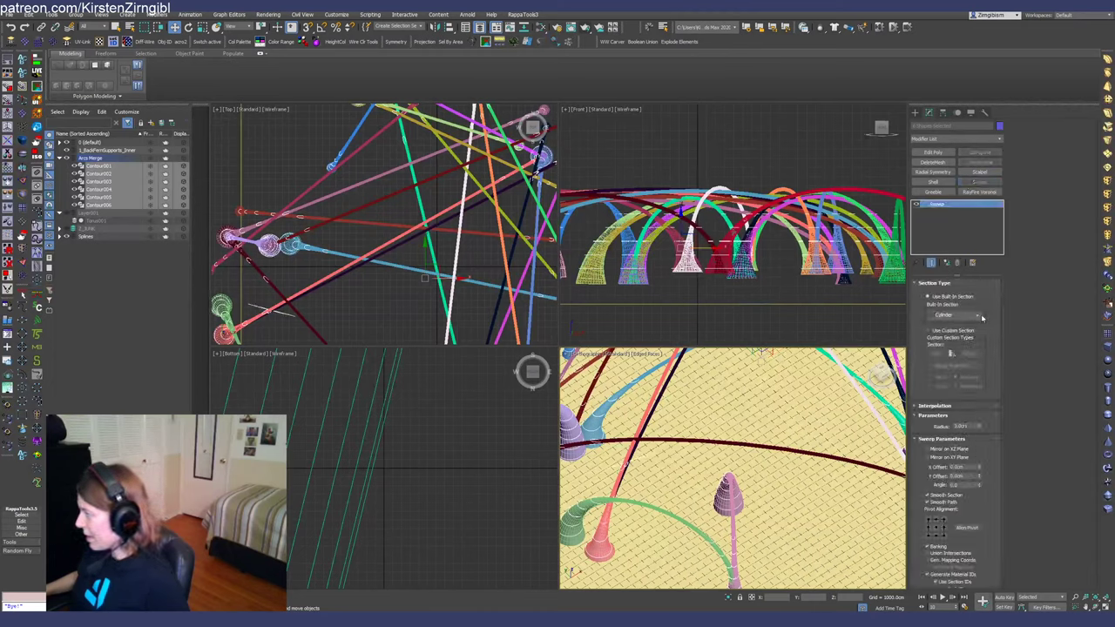
Step: Change the built-in section of the six contours' Sweep to Bar with a length of 70 cm
left_click(978, 315)
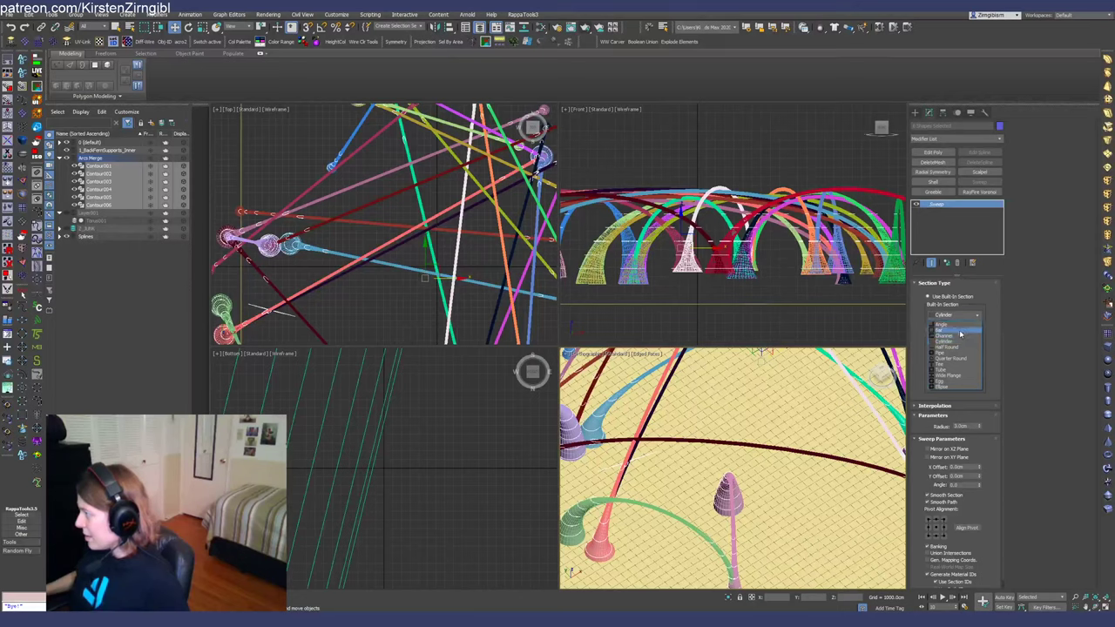
left_click(963, 329)
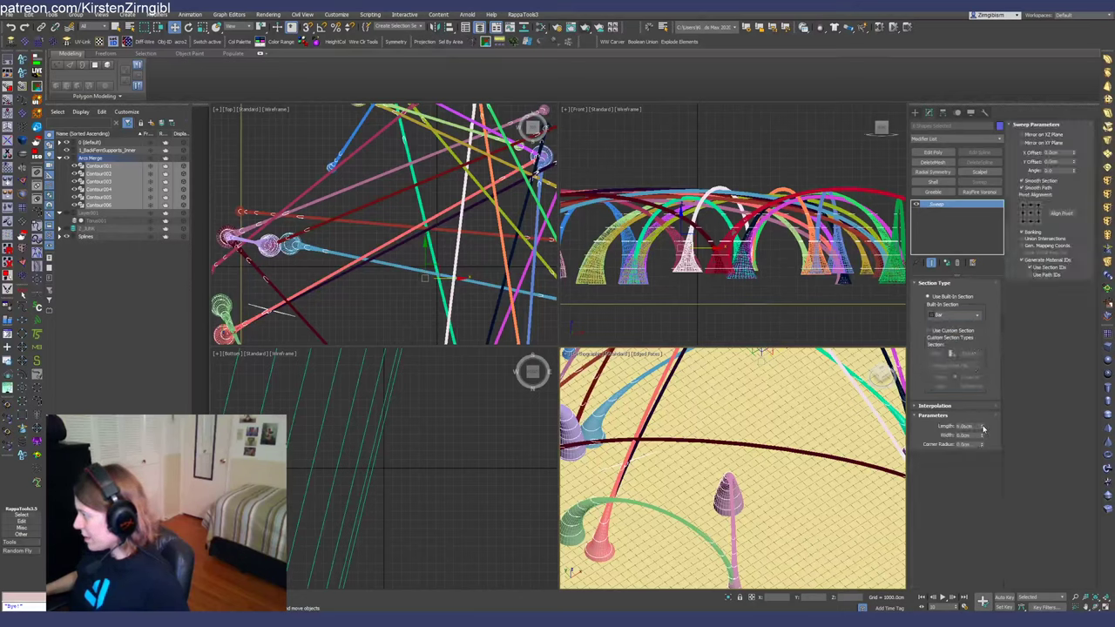
left_click_drag(982, 427, 919, 118)
left_click_drag(982, 427, 982, 261)
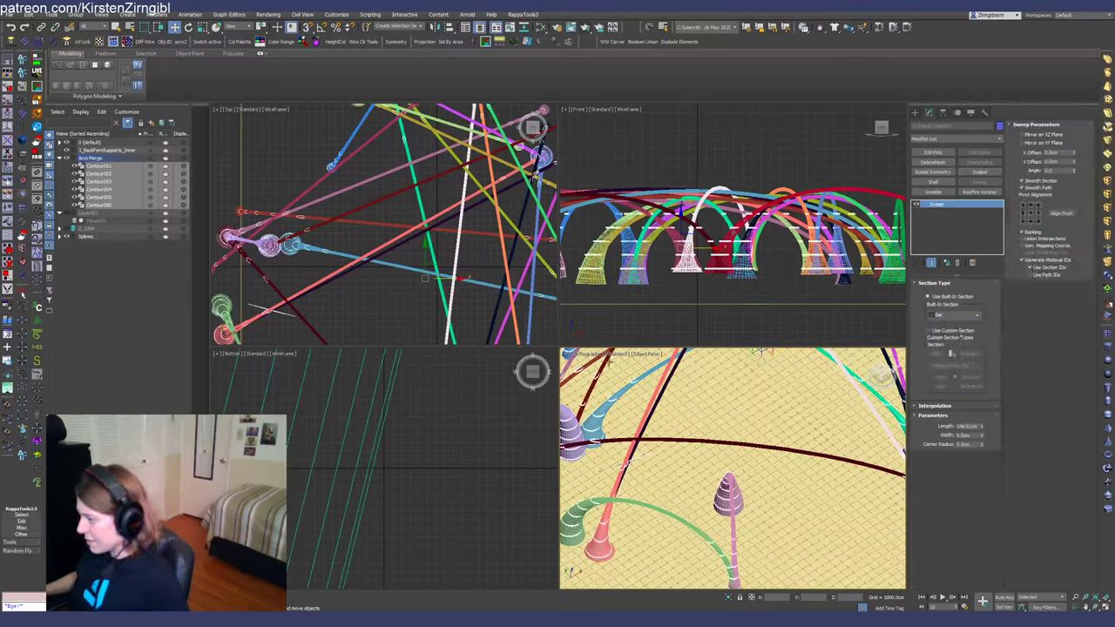
key("z")
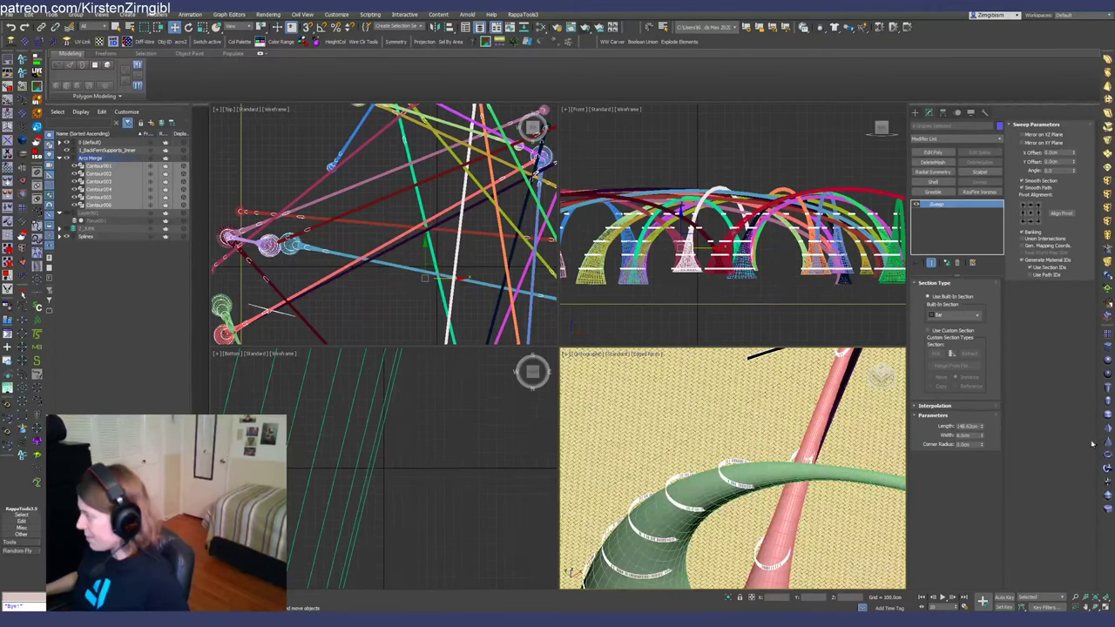
left_click_drag(978, 426, 970, 426)
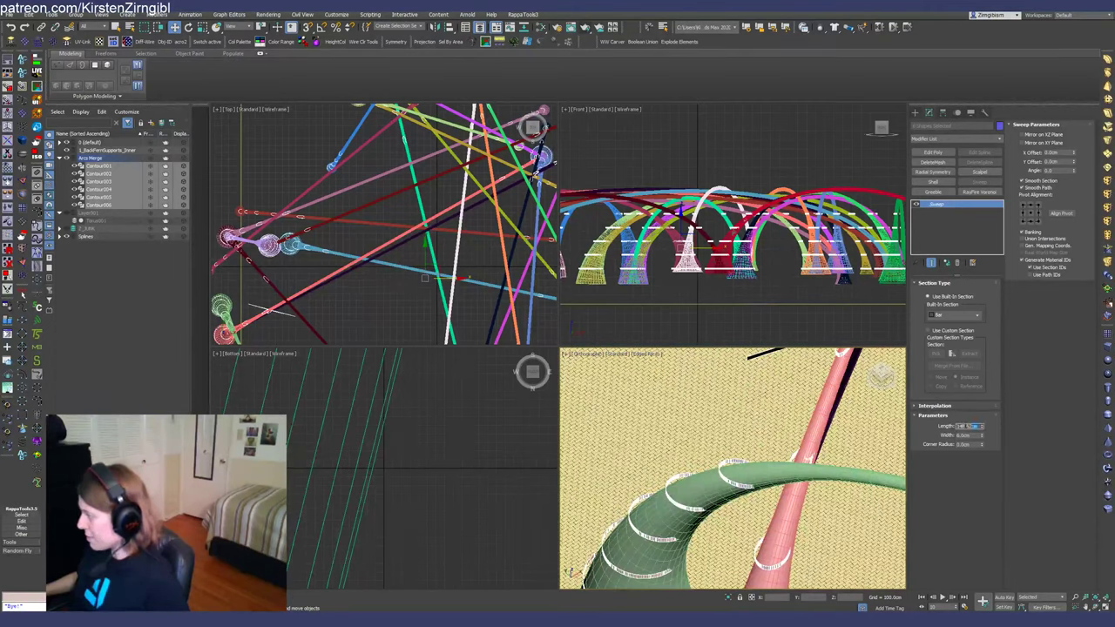
type("100")
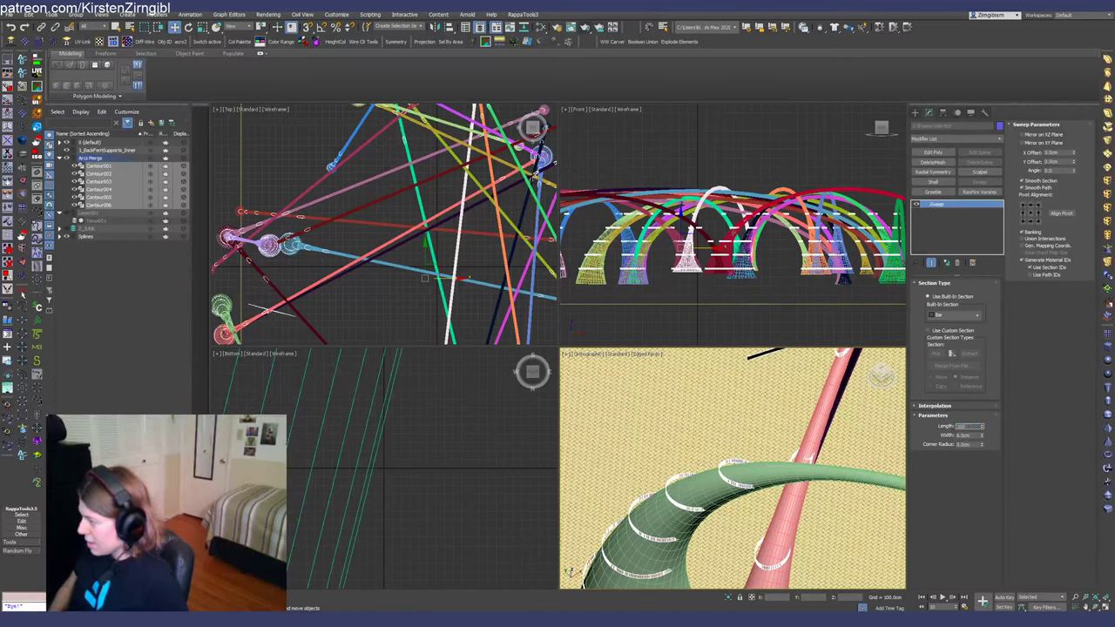
key("Return")
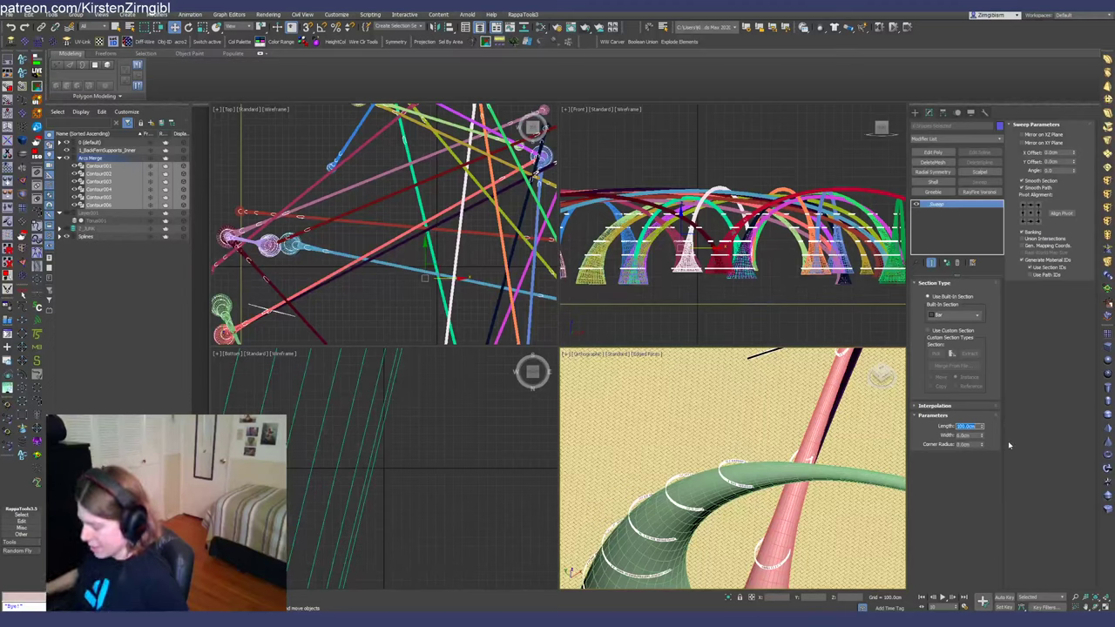
type("75")
key("Return")
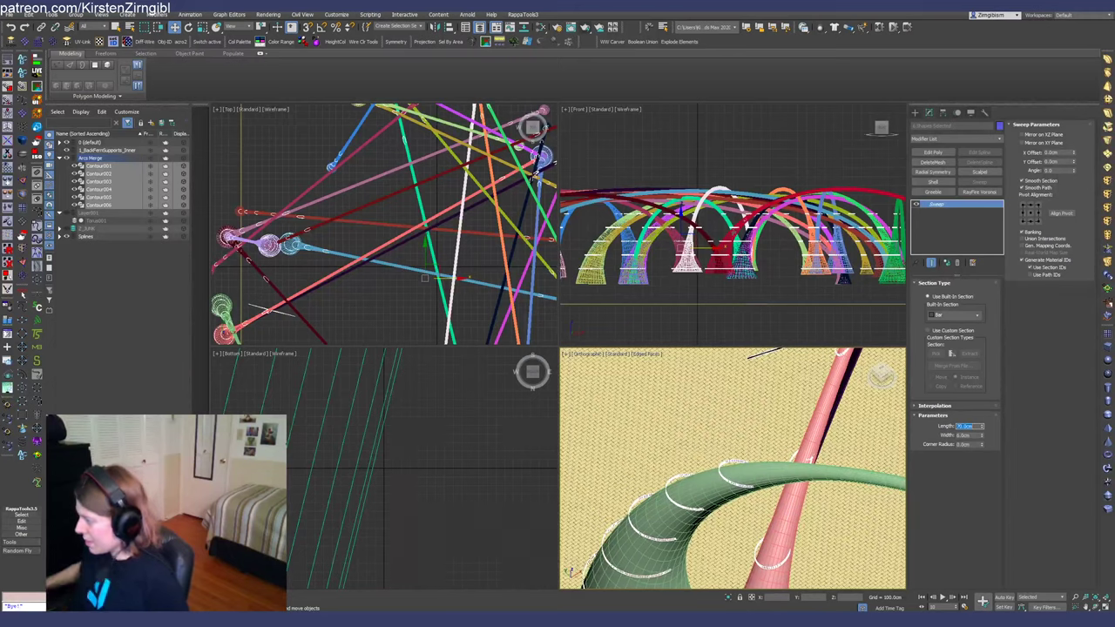
Step: Set the width of the contours' Bar section to 300 cm
key("Tab")
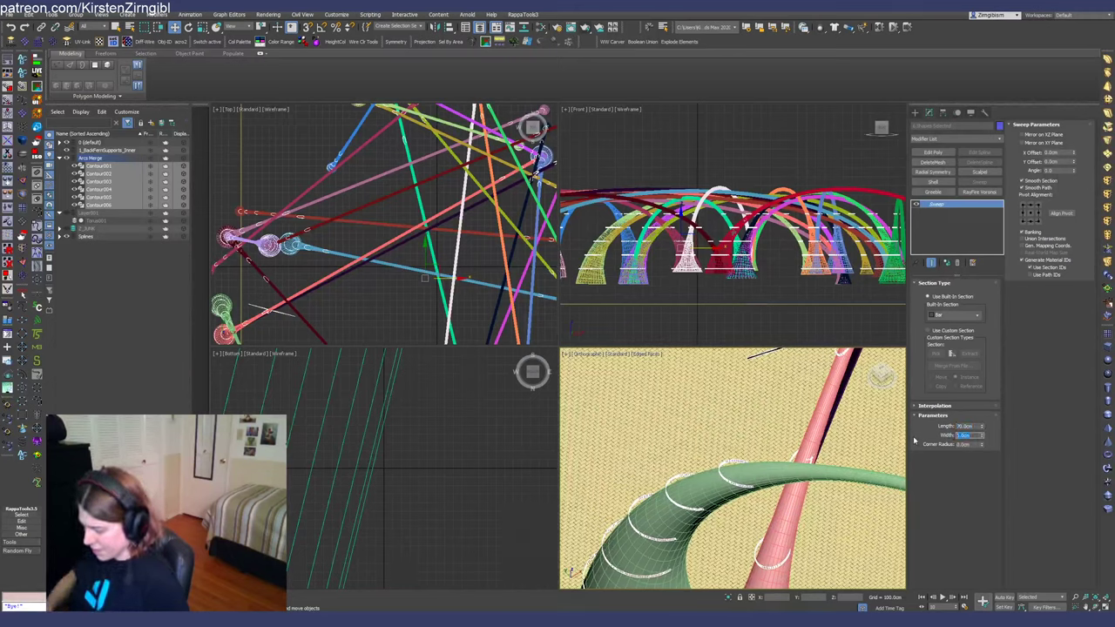
type("200")
key("Return")
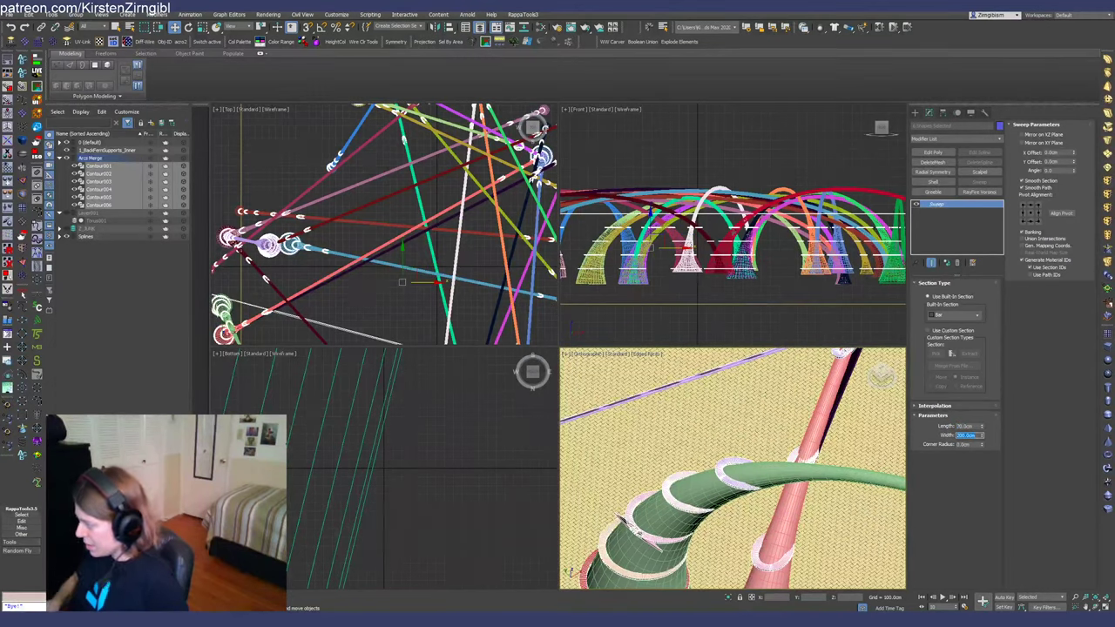
type("200")
key("Return")
type("300")
key("Return")
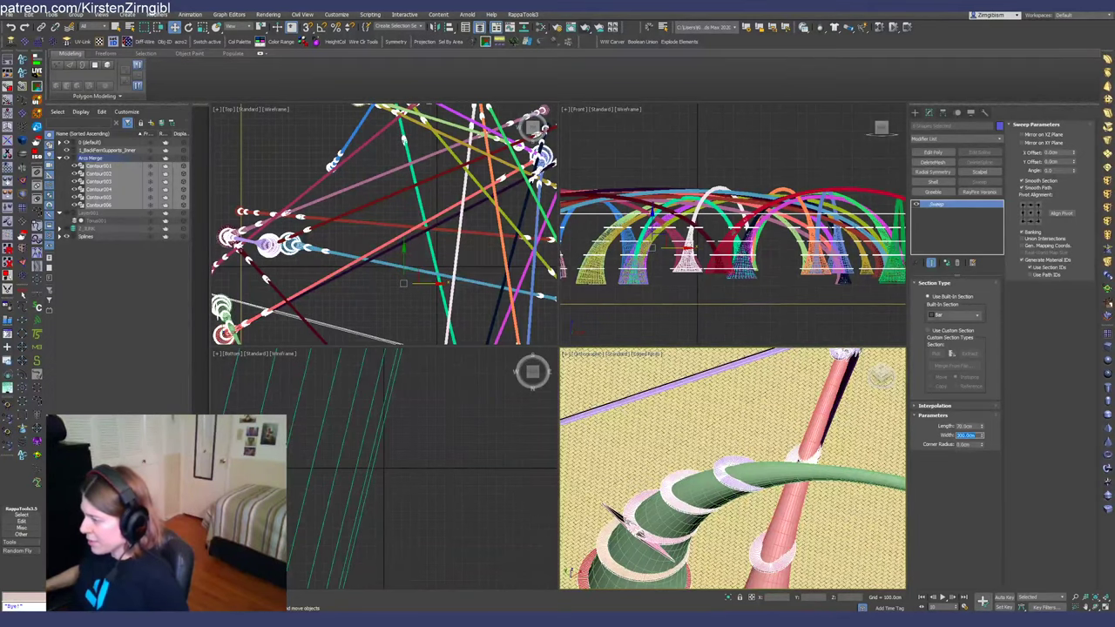
Step: Examine the bar-shaped rings around the arcs and their bases, up close and from several angles, for distorted geometry
middle_click_drag(667, 490, 730, 392)
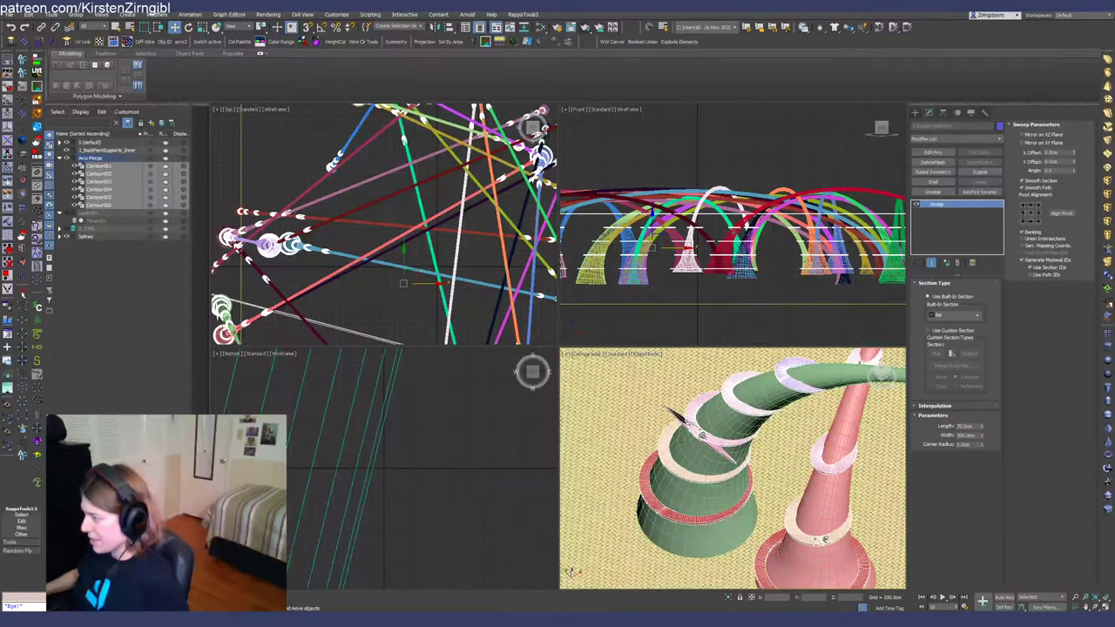
scroll(698, 434, "up", 6)
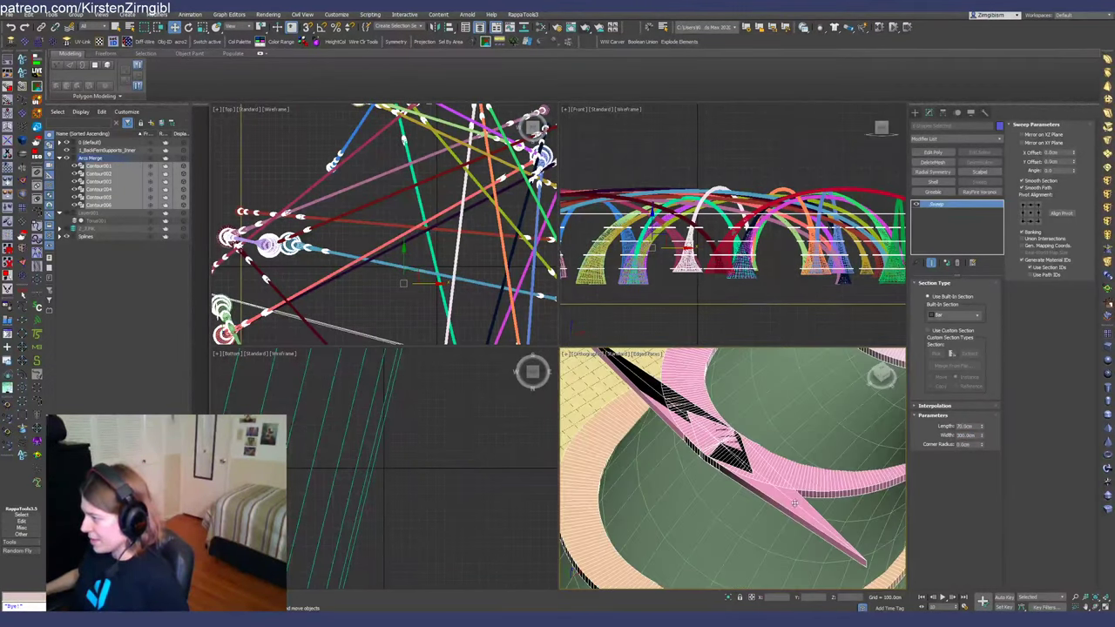
scroll(797, 514, "down", 8)
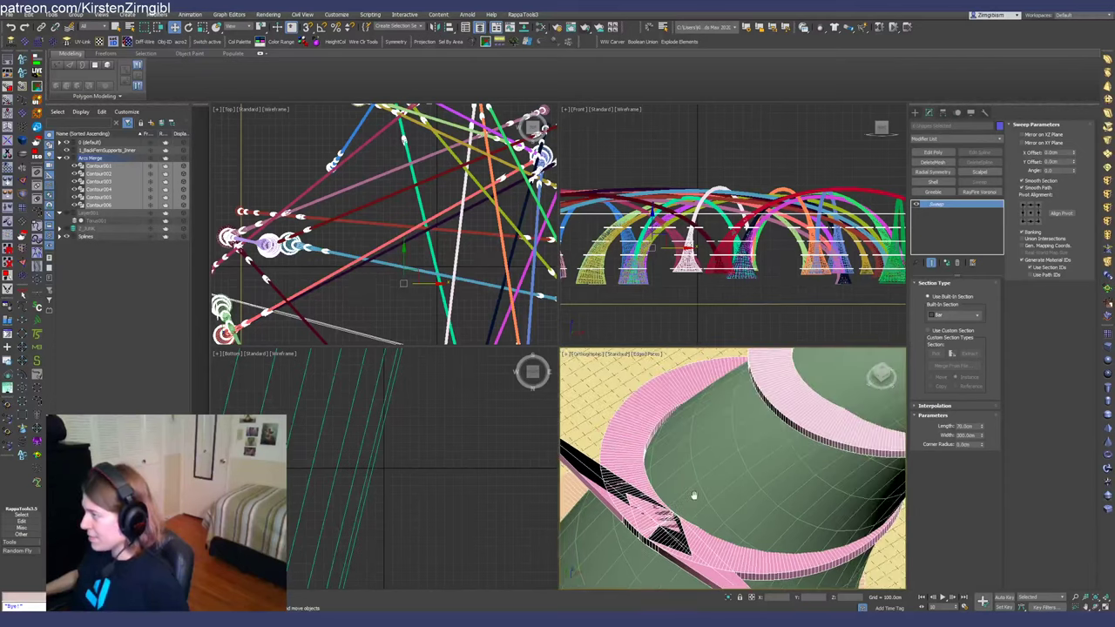
scroll(691, 493, "up", 6)
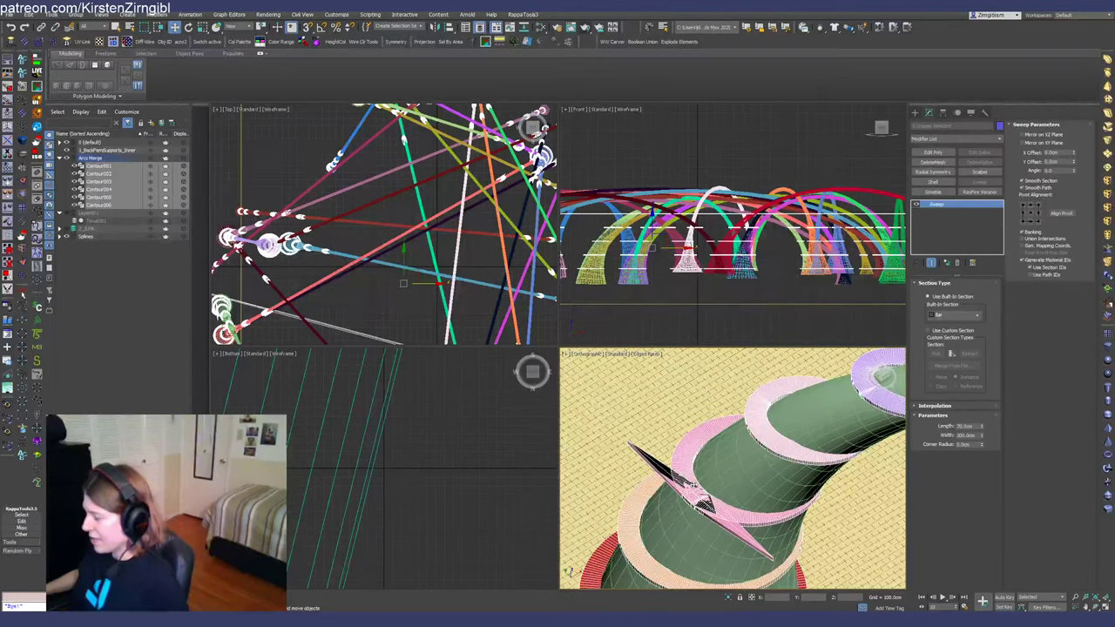
scroll(710, 473, "down", 9)
scroll(771, 449, "down", 3)
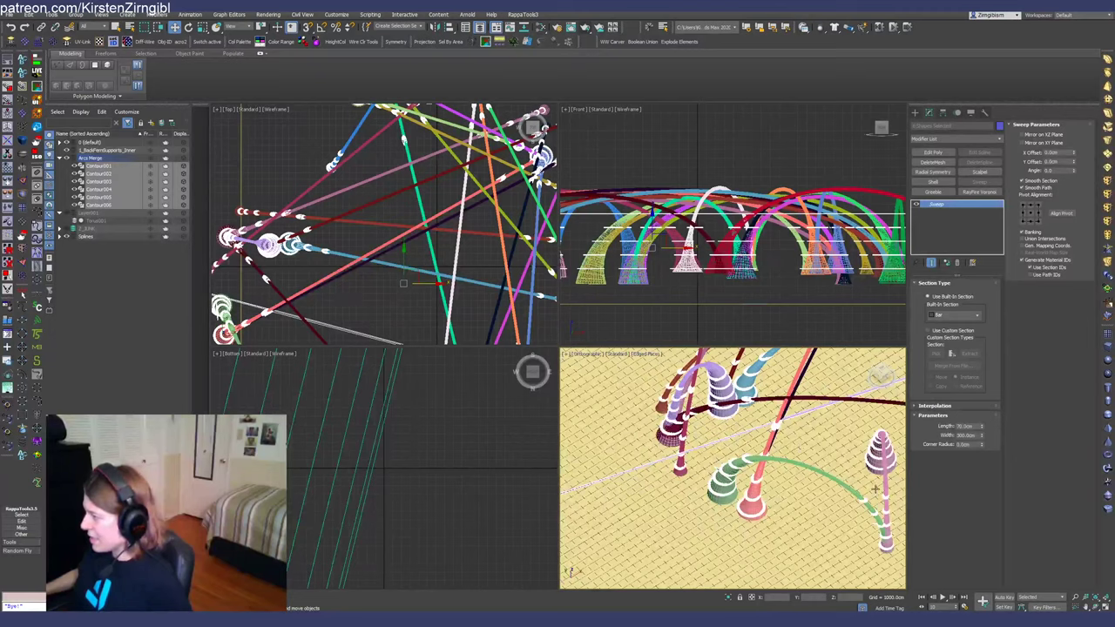
middle_click_drag(876, 489, 784, 468, "alt")
middle_click_drag(797, 411, 678, 534)
key("shift+z")
key("shift+z")
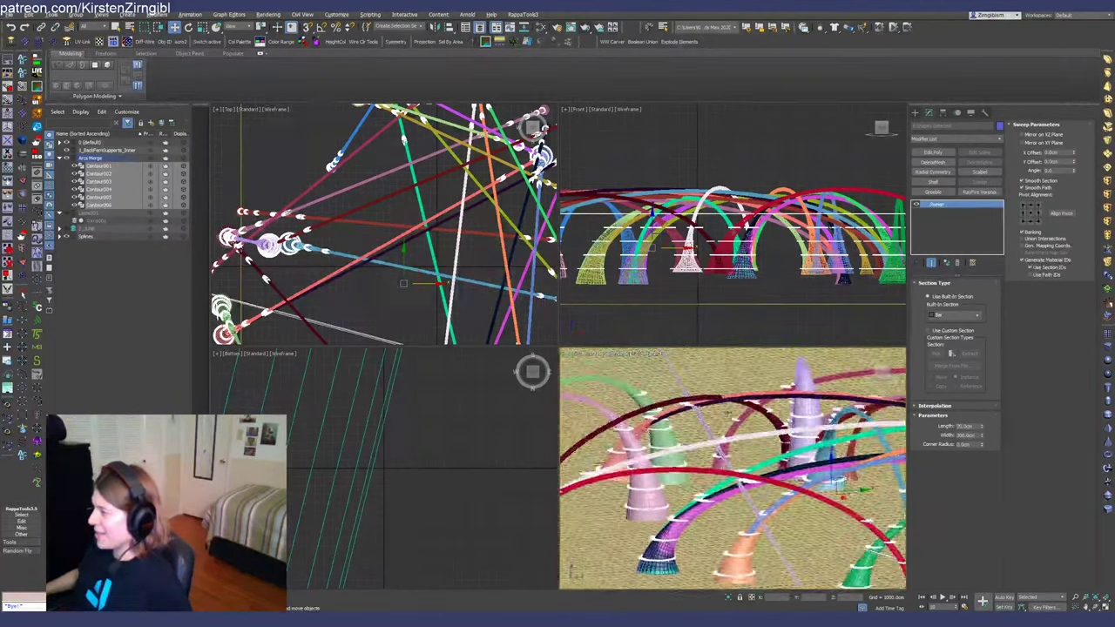
key("shift+z")
key("shift+z")
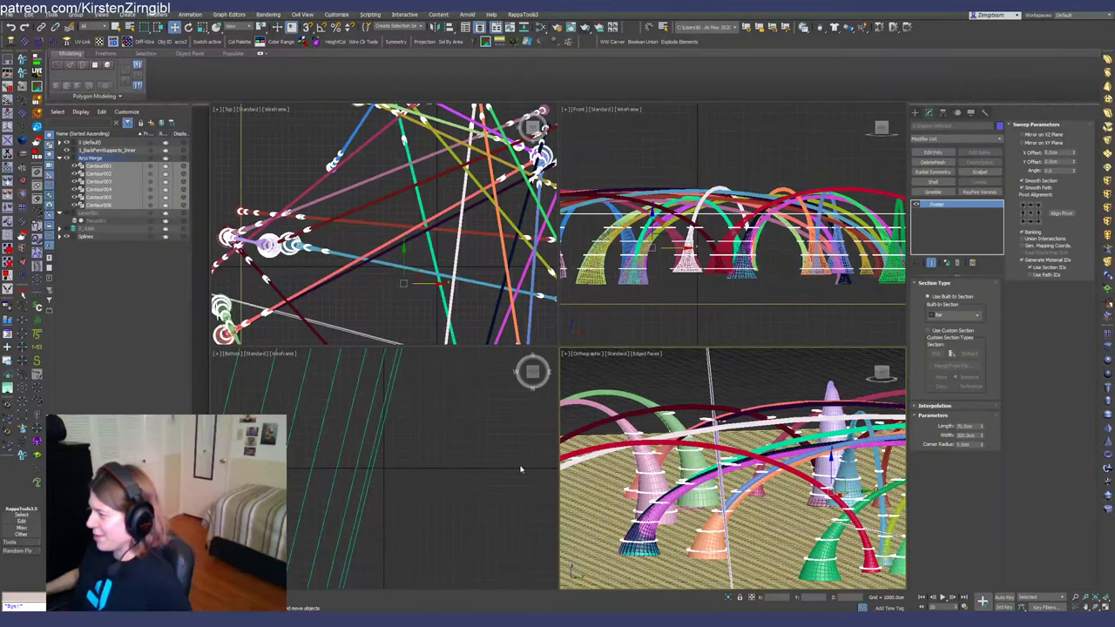
key("shift+z")
key("shift+z")
key("shift+z")
key("shift+z")
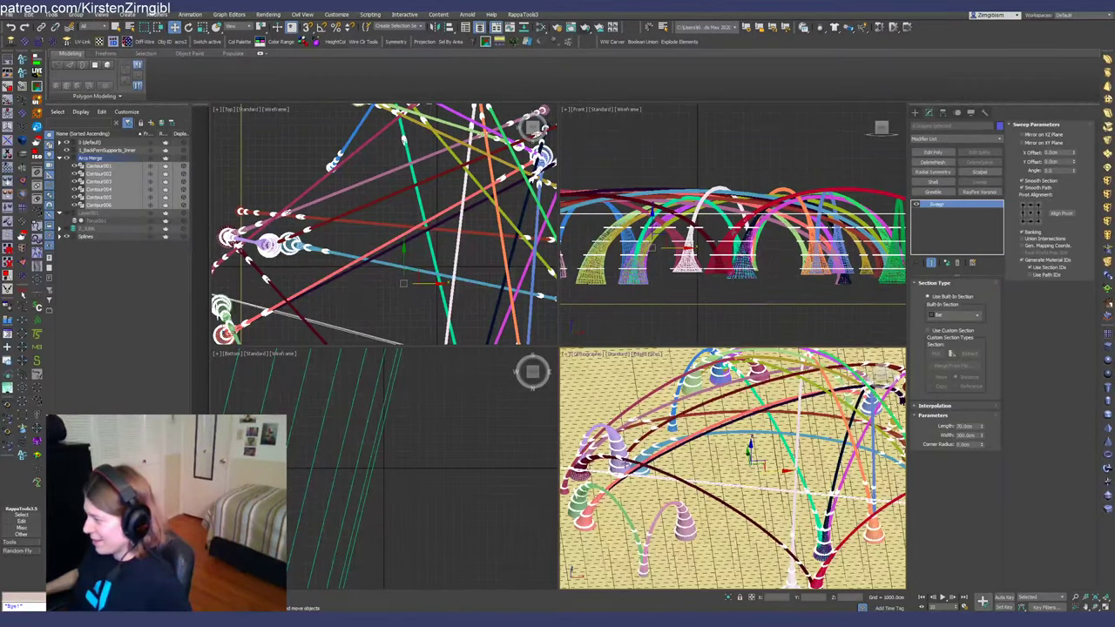
Step: Isolate Contour006, the contour with the long stray sweep crossing the arcs
left_click(645, 477)
scroll(620, 472, "up", 5)
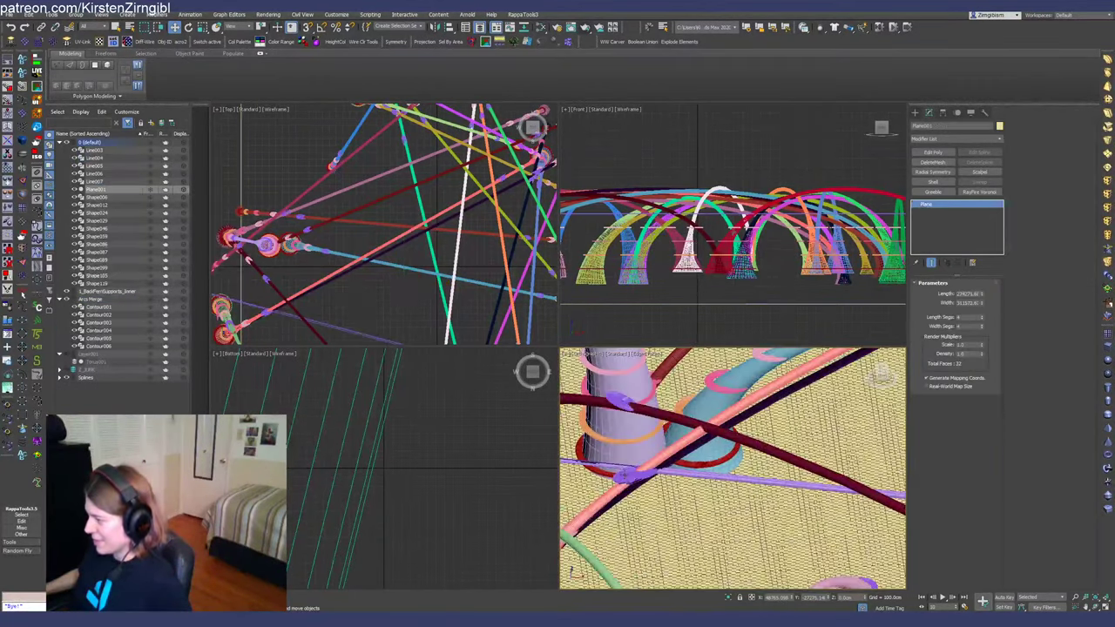
left_click(625, 475)
key("alt+q")
middle_click_drag(237, 286, 378, 232)
scroll(378, 233, "up", 7)
middle_click_drag(474, 285, 378, 222)
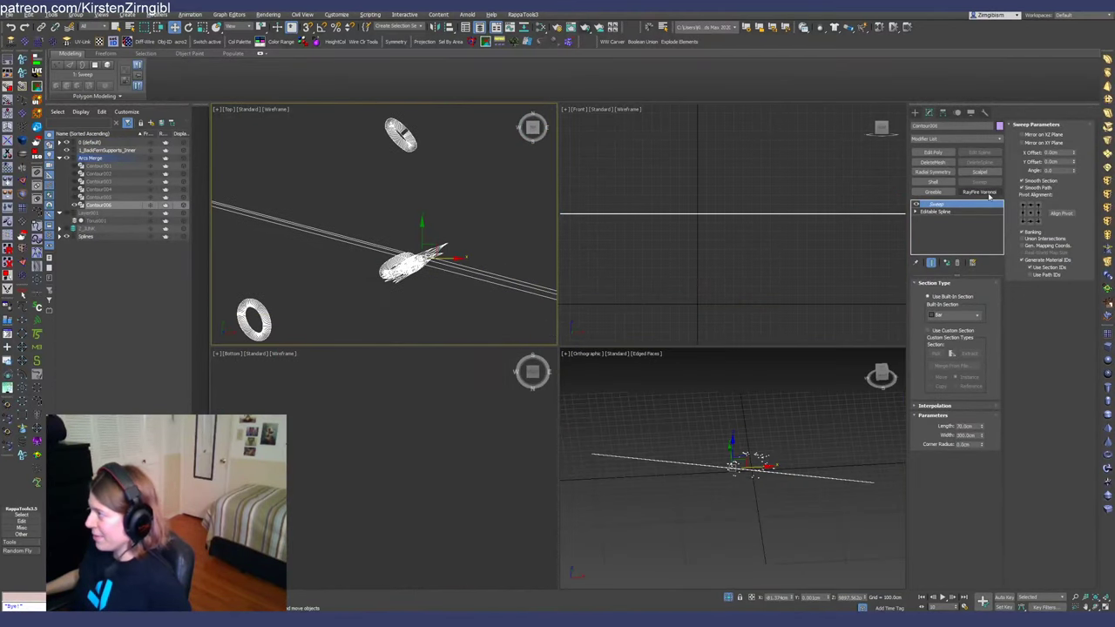
Step: Edit the vertices of Contour006's base spline and delete the stray spike points on the lower edge of the small oval
left_click(916, 212)
left_click(930, 219)
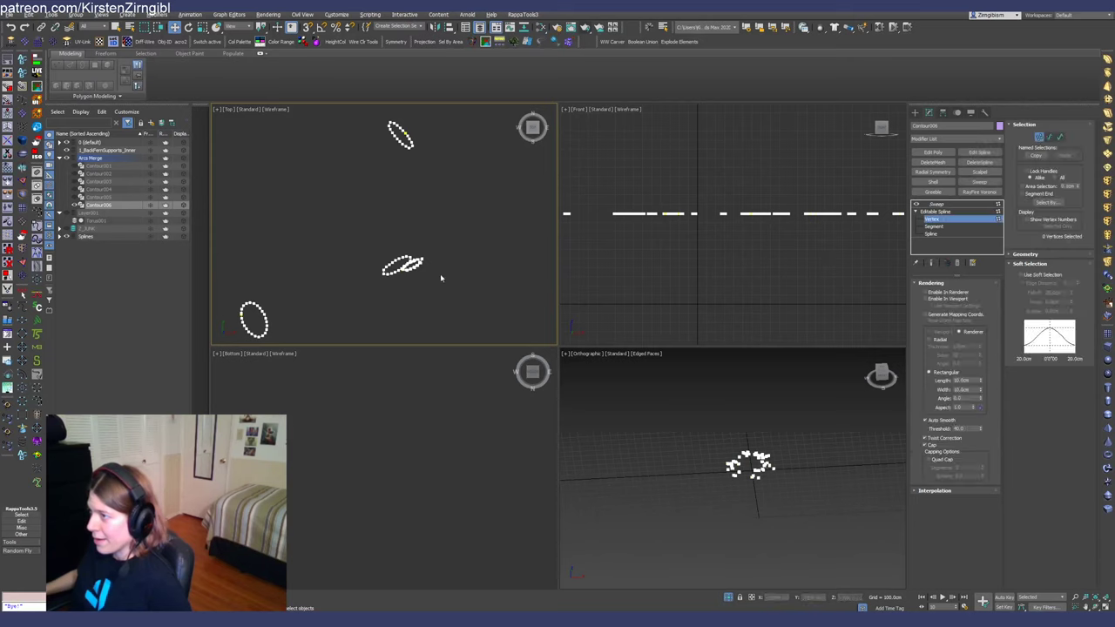
scroll(440, 274, "up", 4)
scroll(433, 290, "up", 4)
middle_click_drag(443, 280, 469, 164)
left_click(517, 238)
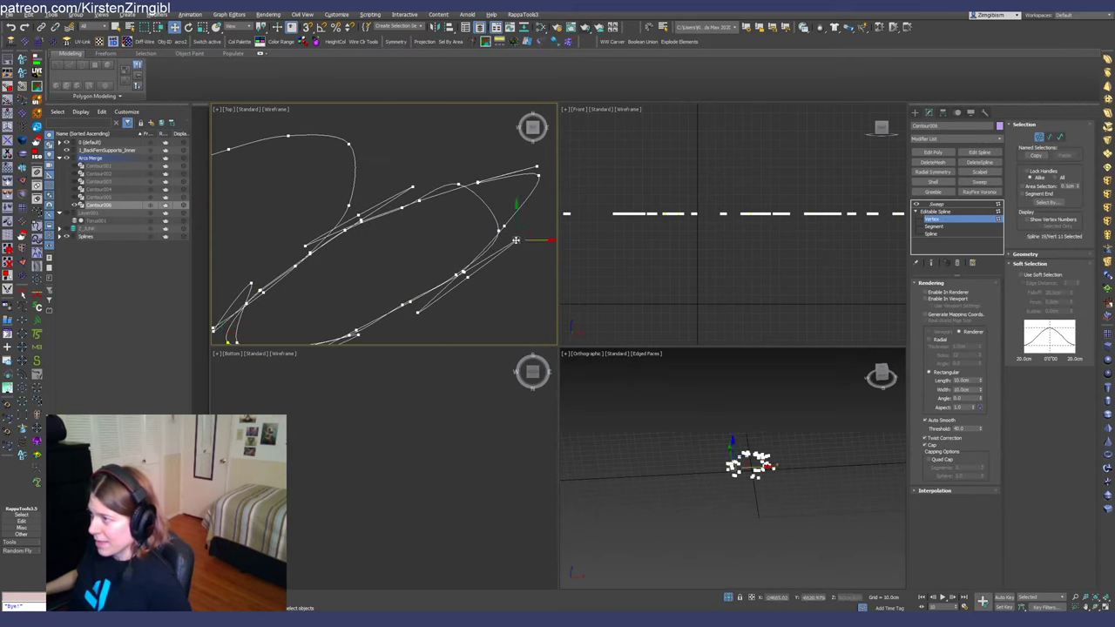
left_click(417, 311)
left_click_drag(431, 300, 475, 283)
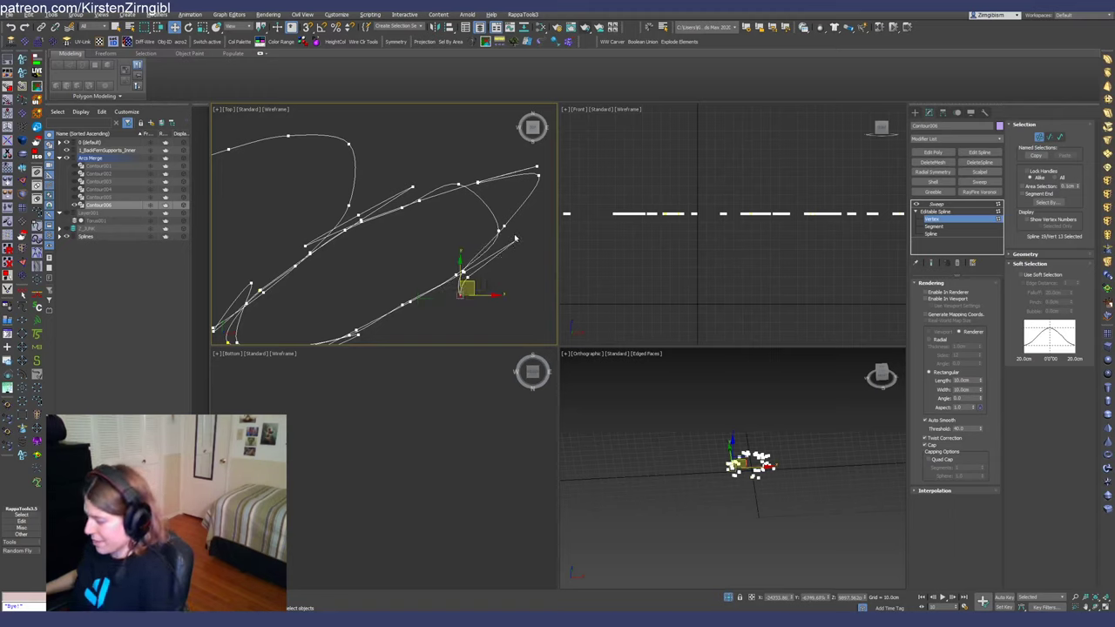
left_click(514, 239)
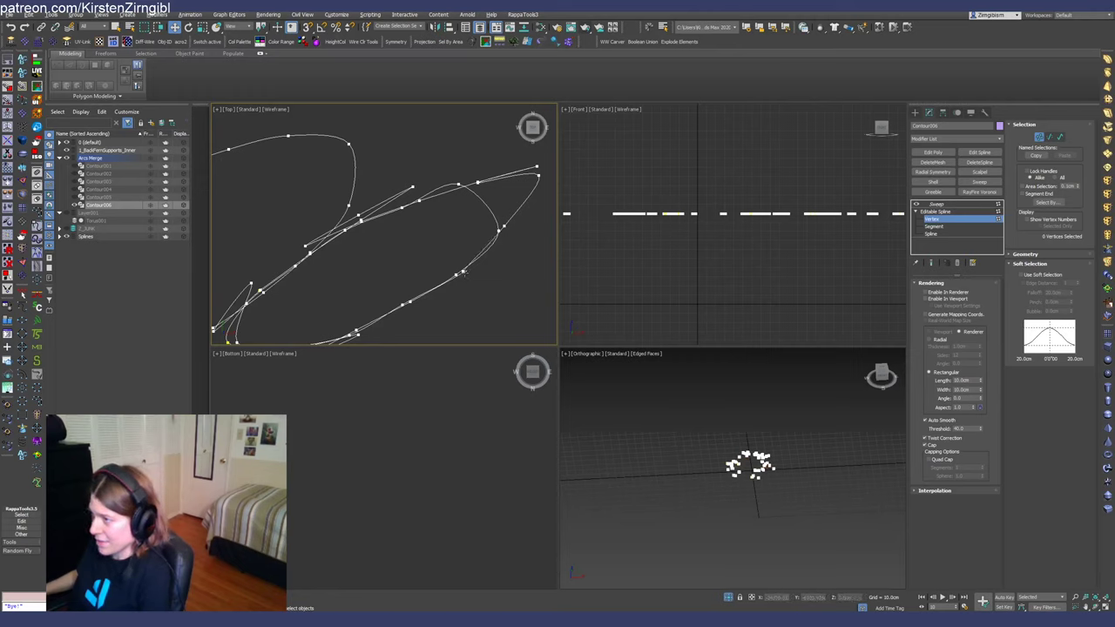
Step: Delete the zigzag vertices on the small oval's upper edge, beside the end of the larger oval
scroll(373, 199, "up", 3)
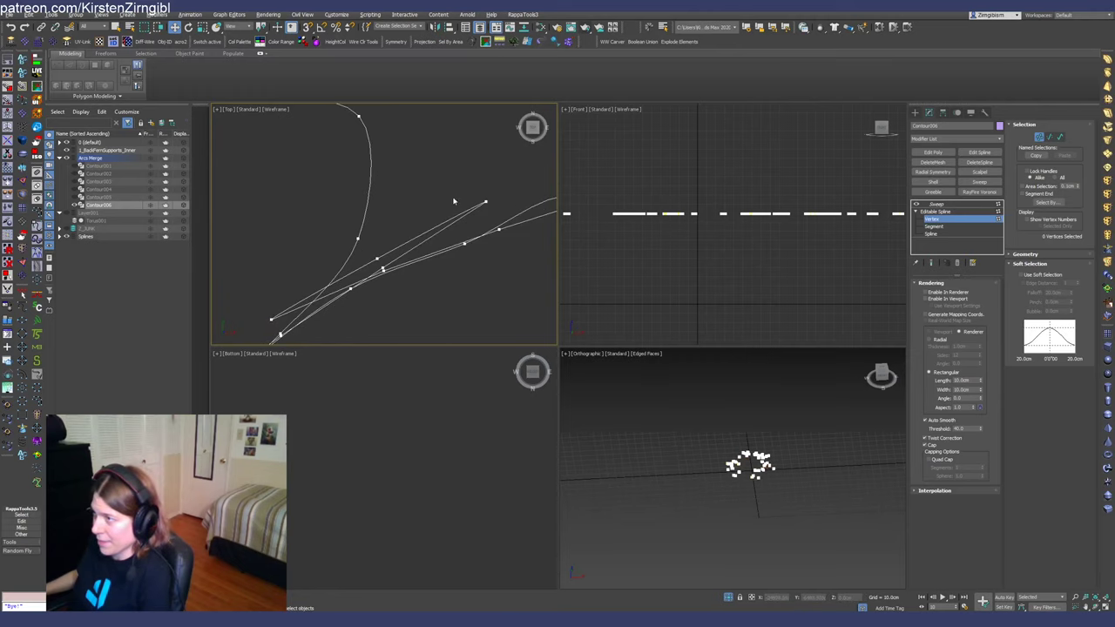
left_click(272, 319)
key("Delete")
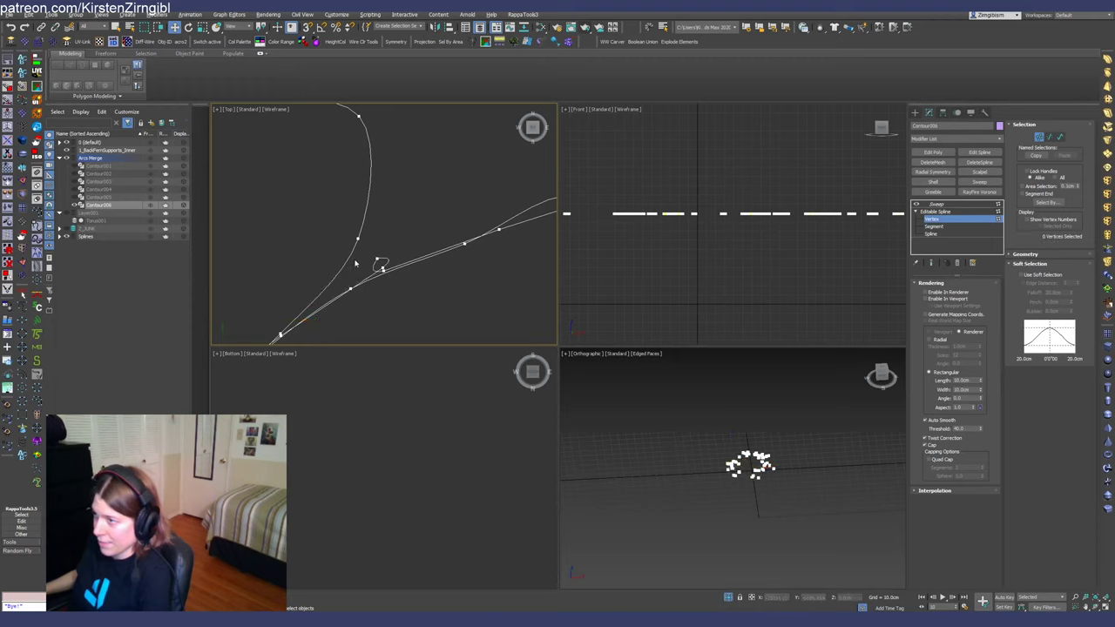
left_click_drag(391, 261, 391, 264)
key("Delete")
middle_click_drag(340, 278, 372, 256)
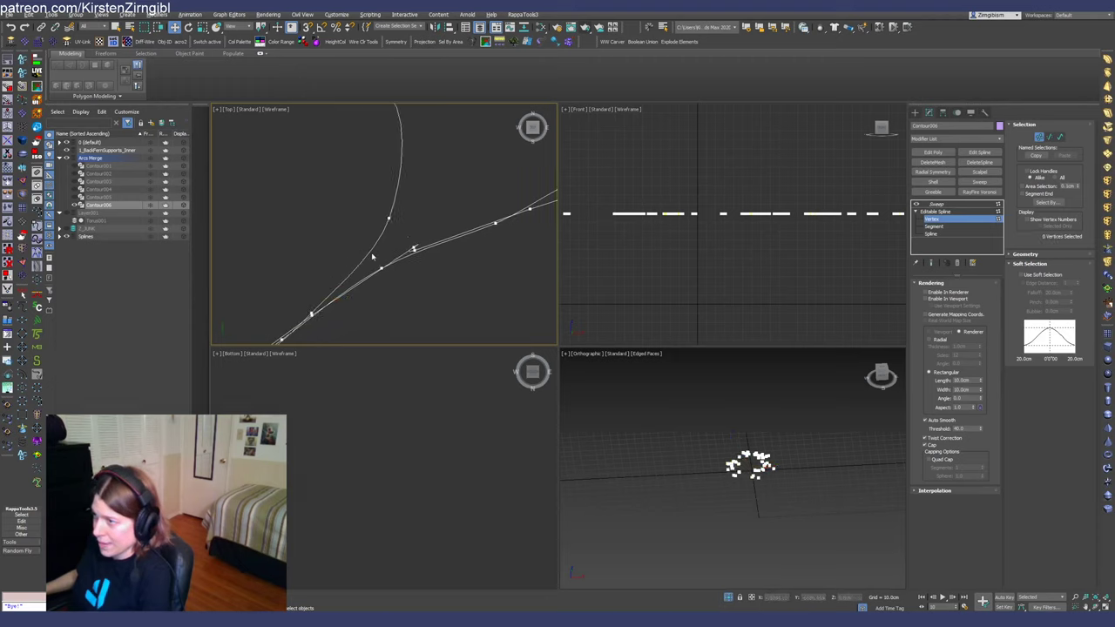
left_click(424, 248)
key("Delete")
Step: Delete the stray vertices forming the spike near the small oval's lower-left end
scroll(429, 227, "down", 3)
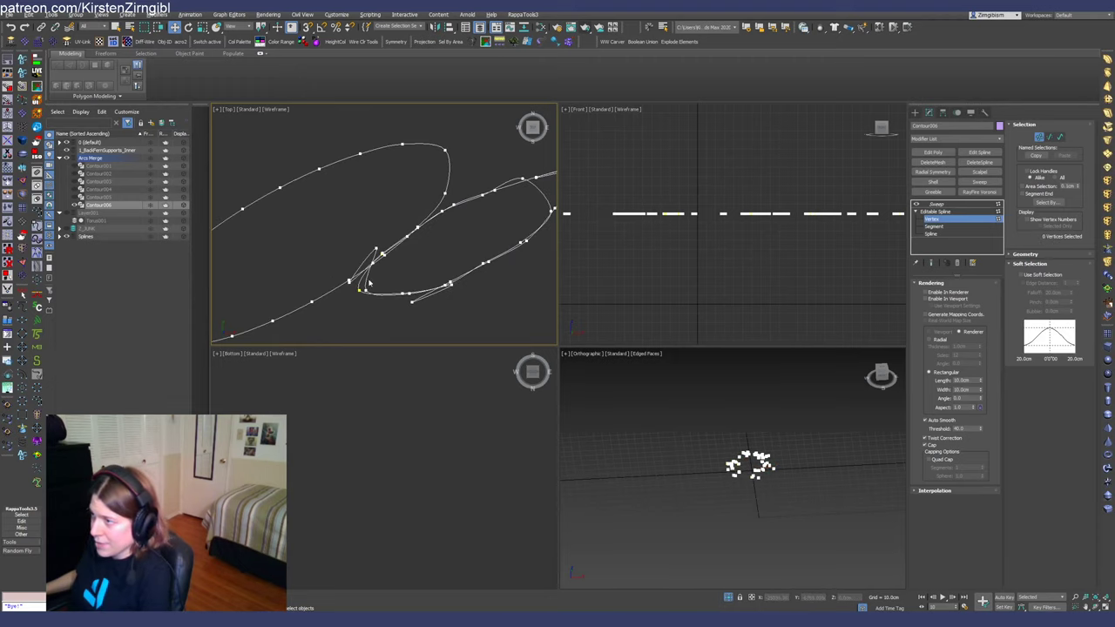
key("Delete")
scroll(372, 261, "up", 3)
left_click(378, 229)
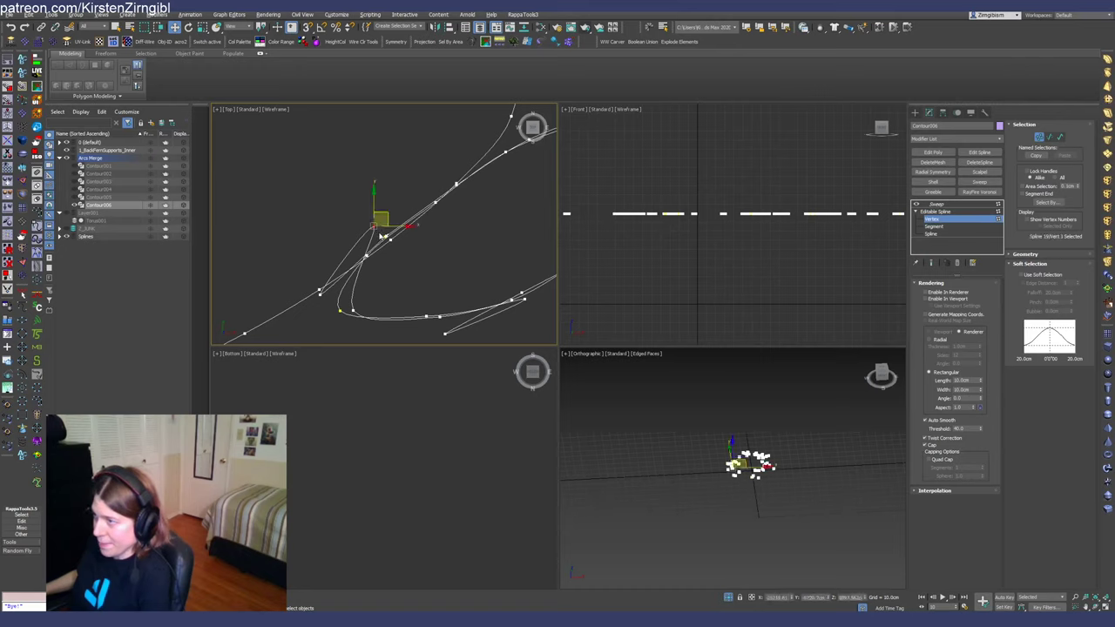
key("Delete")
middle_click_drag(473, 295, 440, 291)
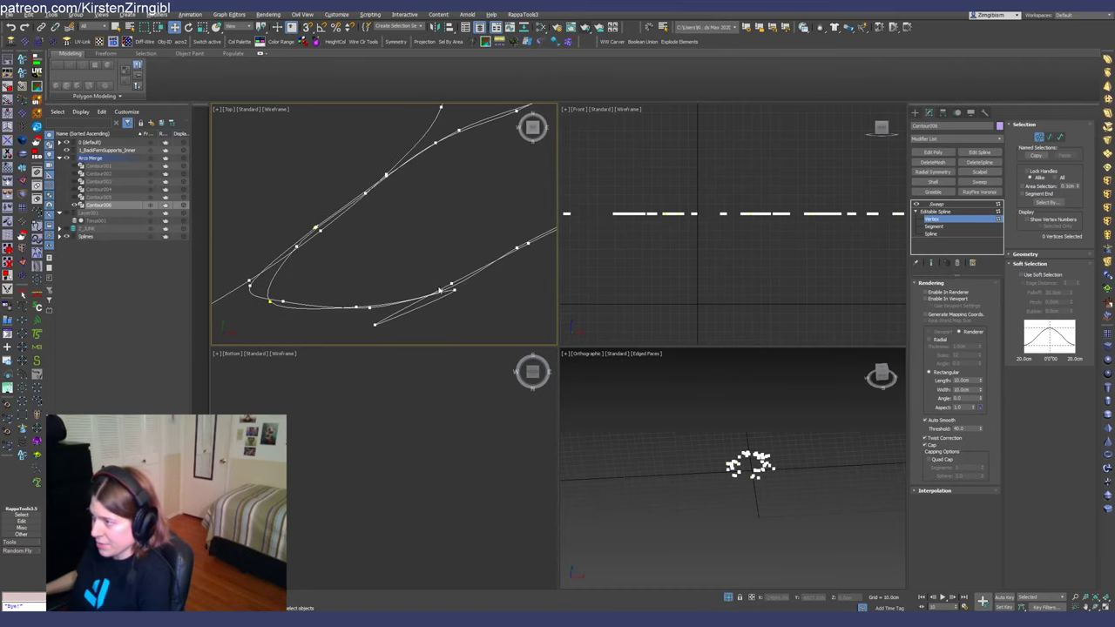
Step: Delete the two doubled-back vertices along the small oval's bottom edge
left_click(453, 290)
key("Delete")
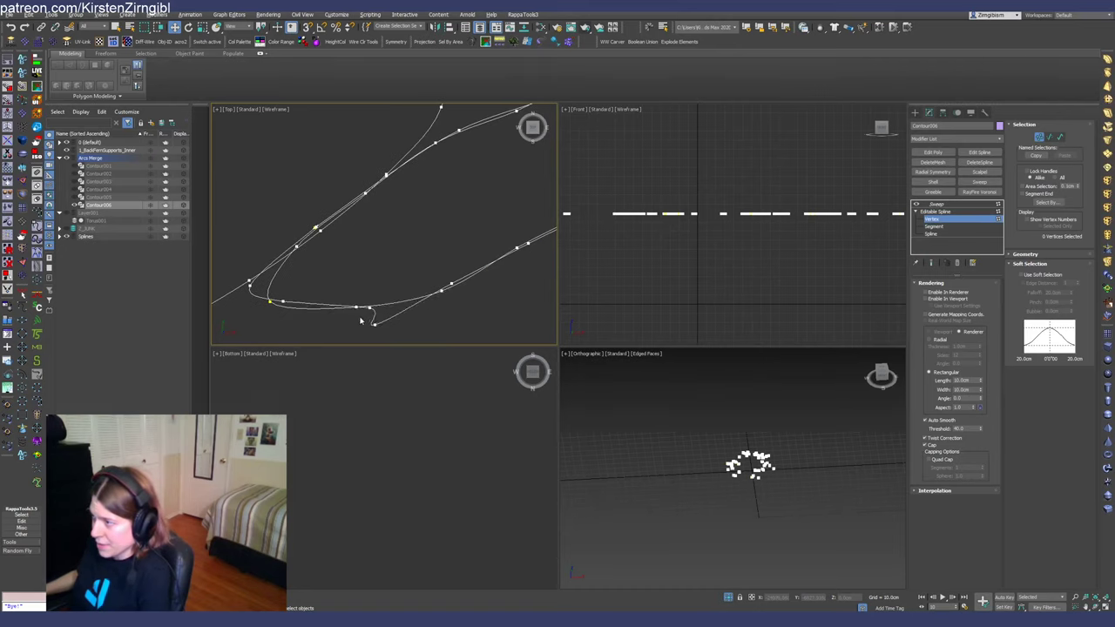
left_click(375, 323)
key("Delete")
Step: Delete the overlapping vertex beside the pointed upper-right tip of the small oval
scroll(409, 274, "down", 3)
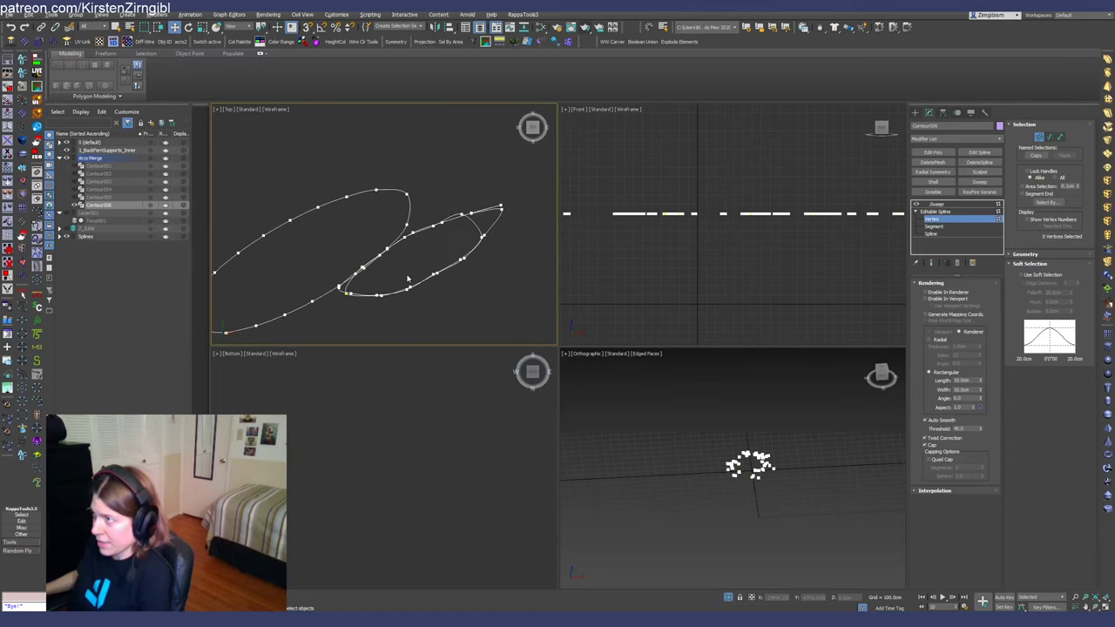
scroll(480, 199, "up", 3)
scroll(444, 225, "up", 2)
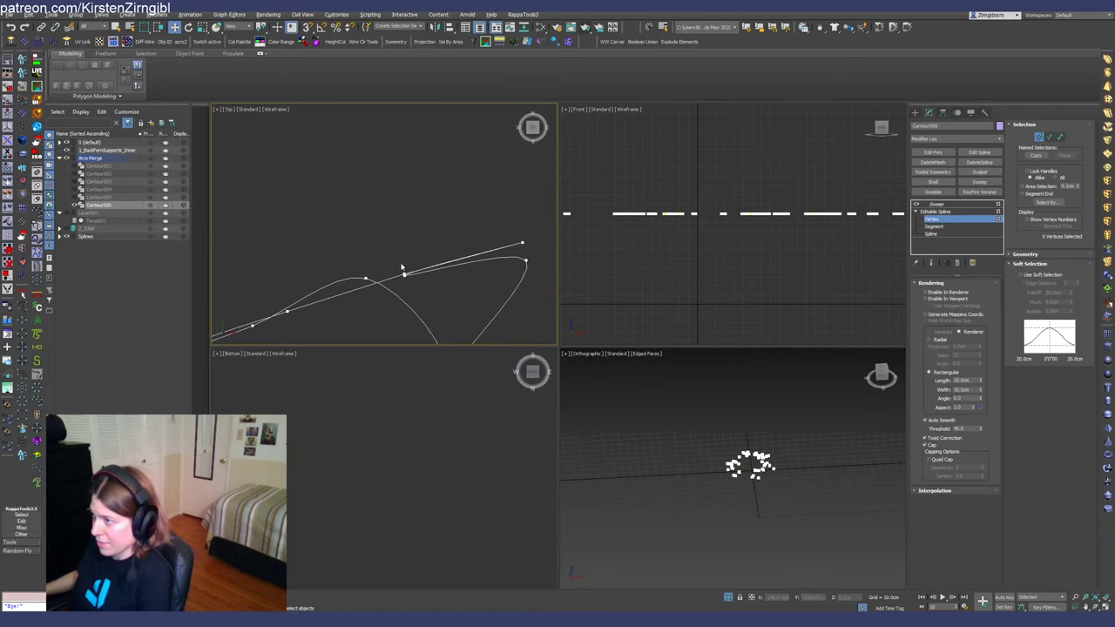
left_click(404, 274)
key("Delete")
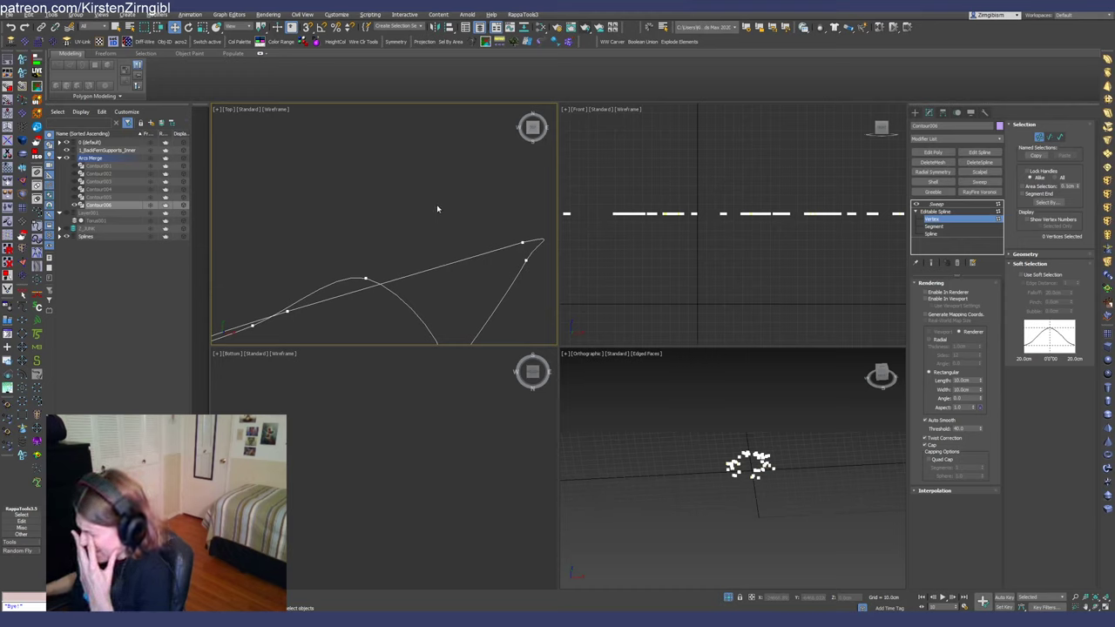
Step: Return Contour006 to its Sweep level and end isolation to show all the arcs and their rings
left_click(928, 204)
scroll(413, 177, "up", 3)
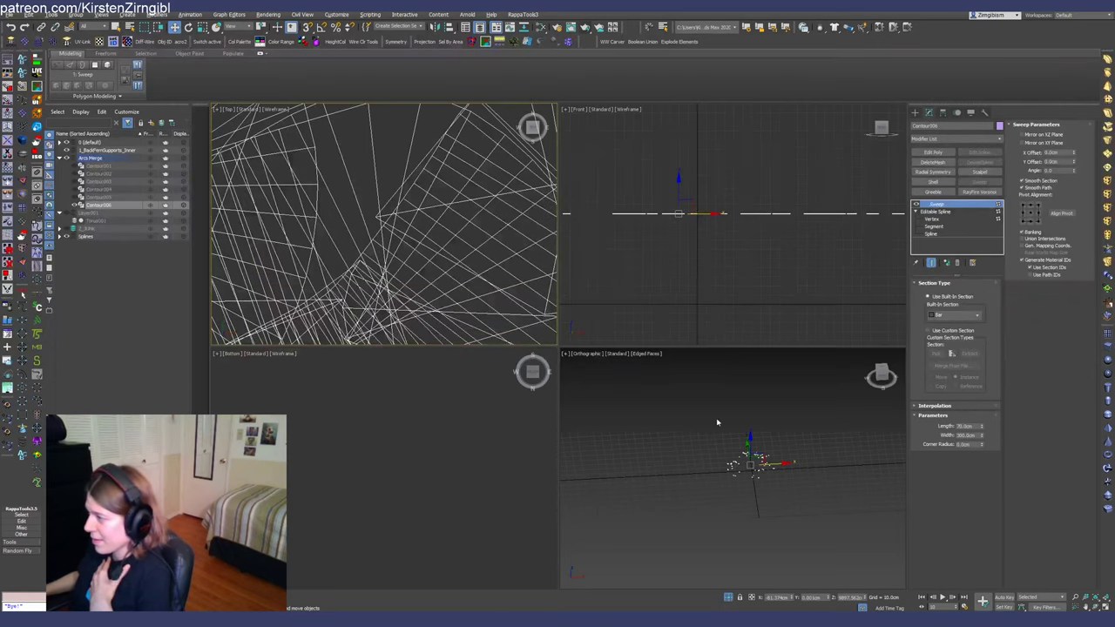
left_click(739, 449)
scroll(741, 462, "up", 5)
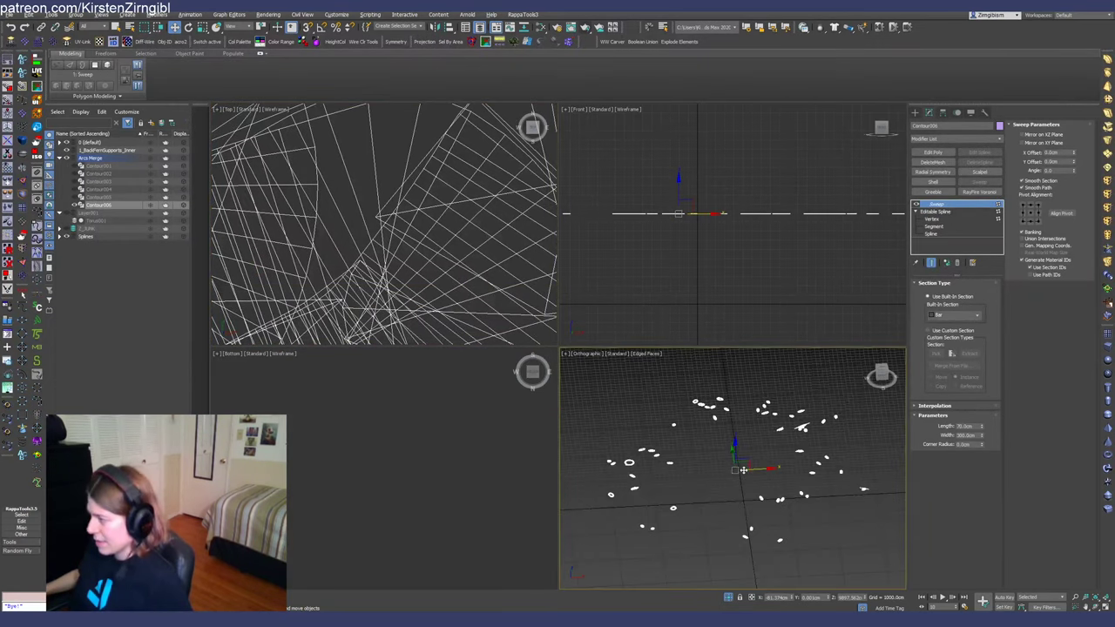
right_click(742, 464)
left_click(753, 402)
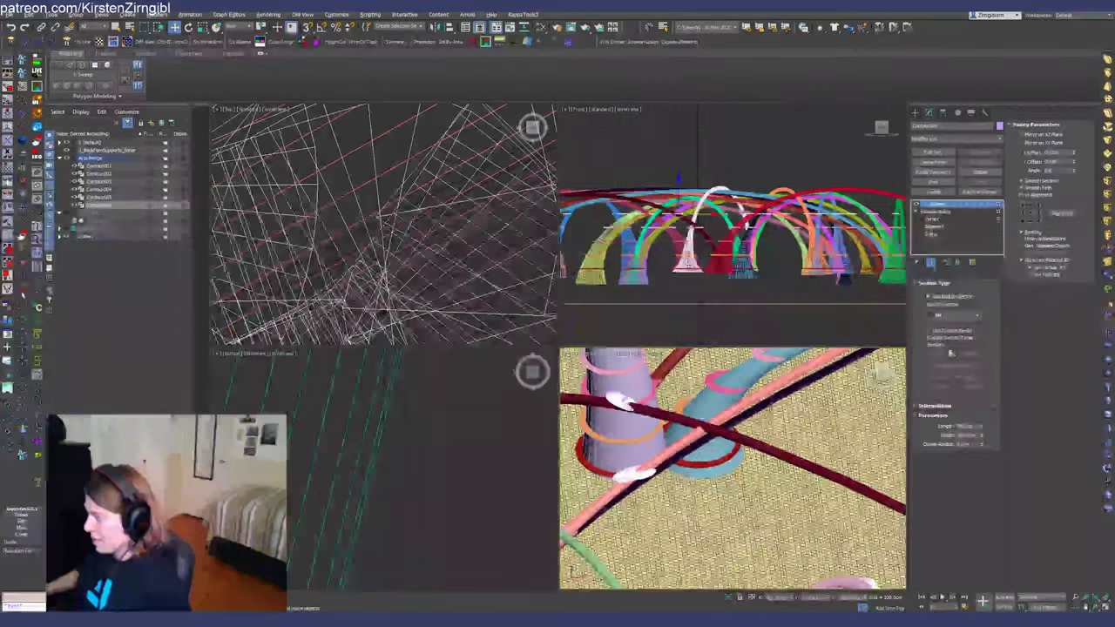
scroll(719, 437, "down", 5)
scroll(719, 437, "up", 2)
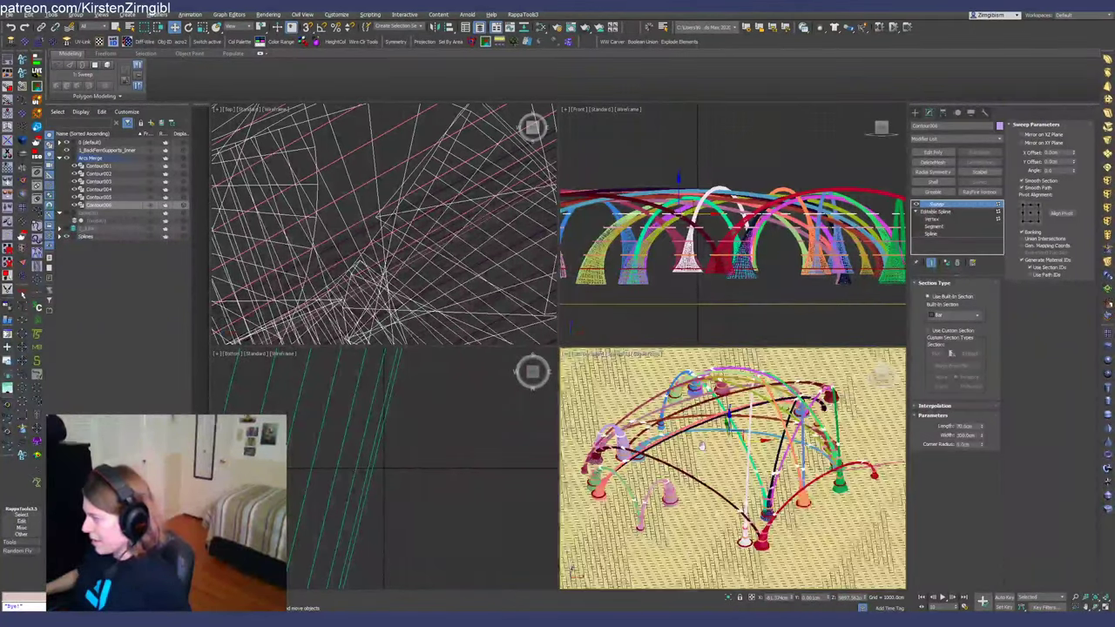
middle_click_drag(706, 446, 713, 468)
scroll(796, 464, "up", 2)
scroll(643, 541, "up", 8)
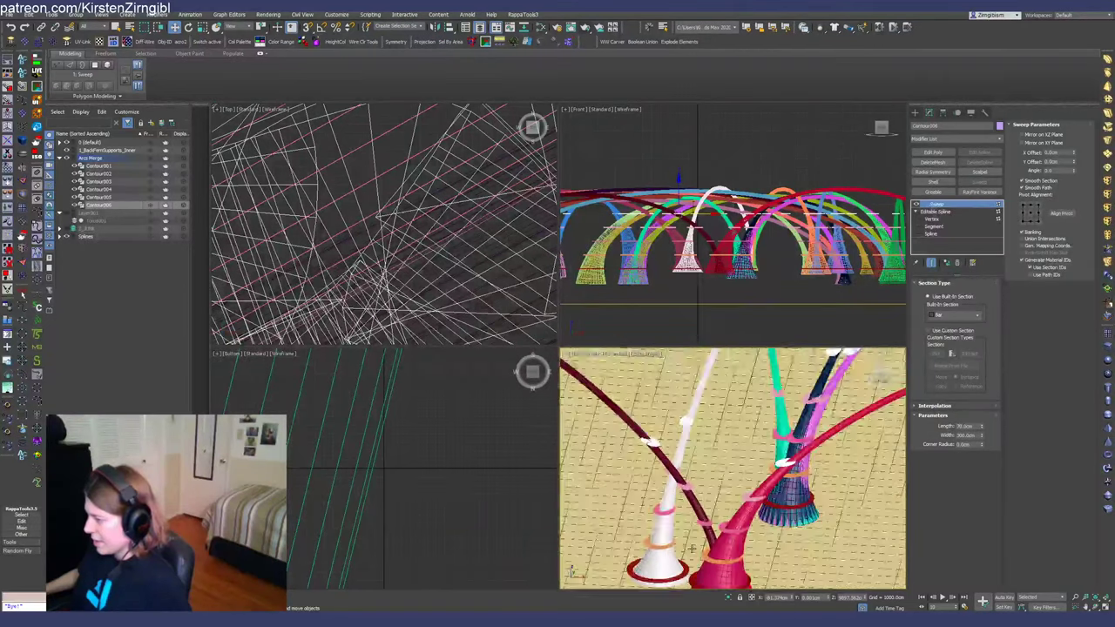
Step: Select all six contour ring objects, Contour001 to Contour006
left_click(635, 548)
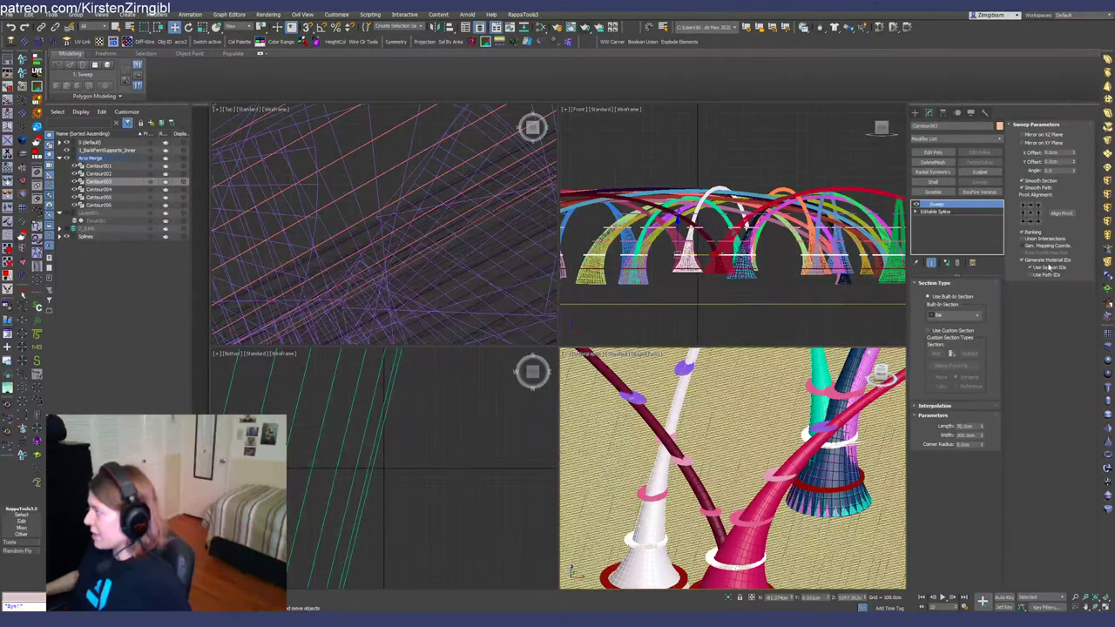
left_click(645, 495)
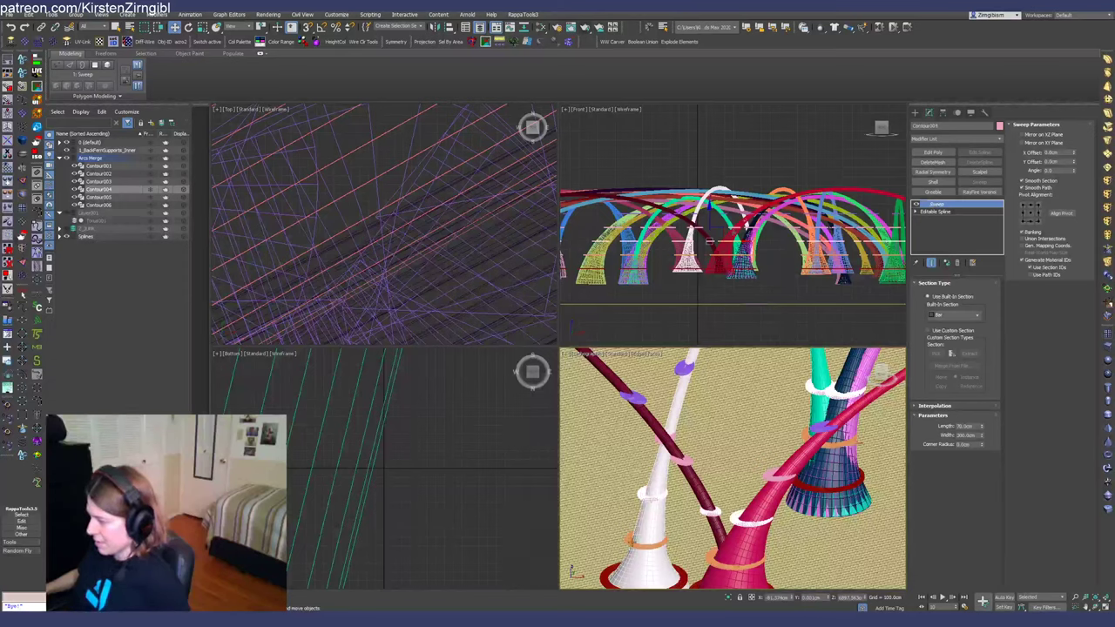
left_click(632, 494)
left_click(643, 493)
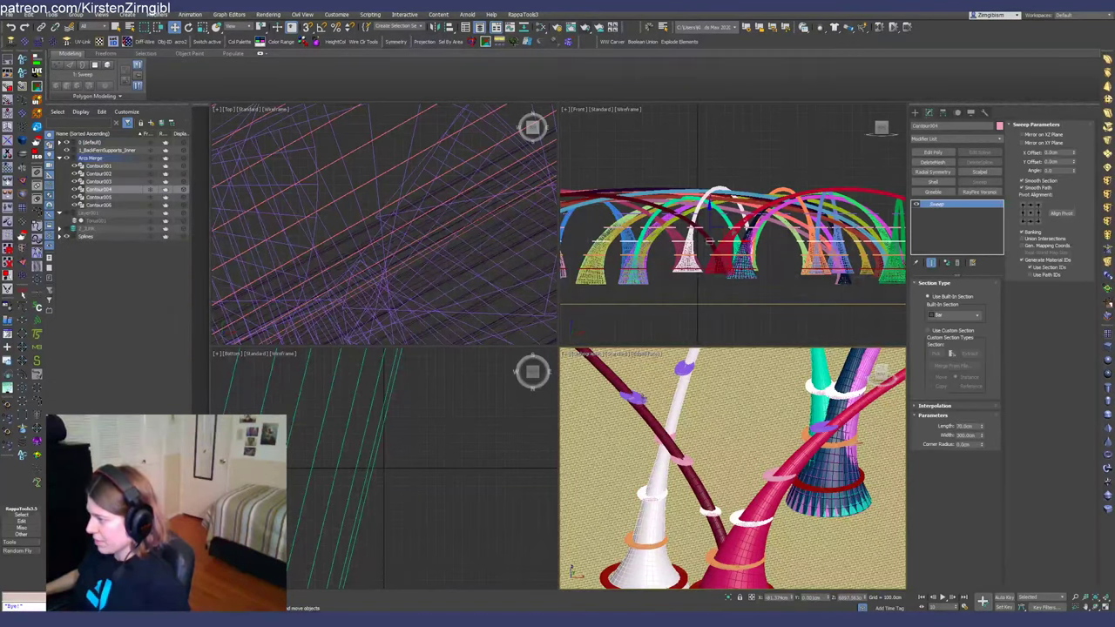
left_click(637, 399, "ctrl")
left_click(679, 461, "ctrl")
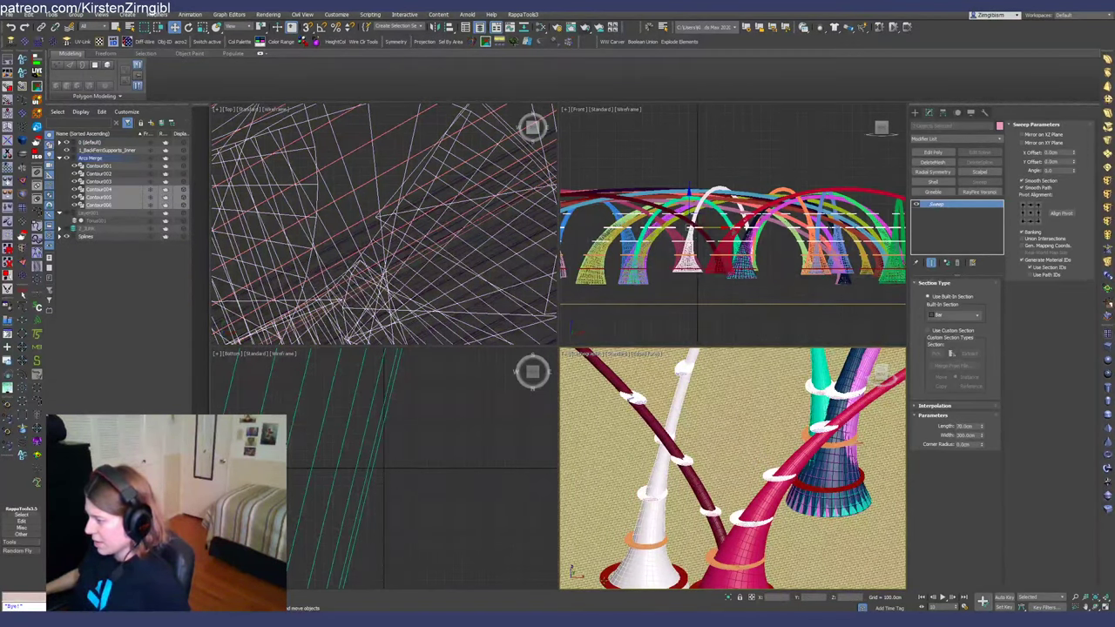
left_click(606, 580, "ctrl")
left_click(629, 543, "ctrl")
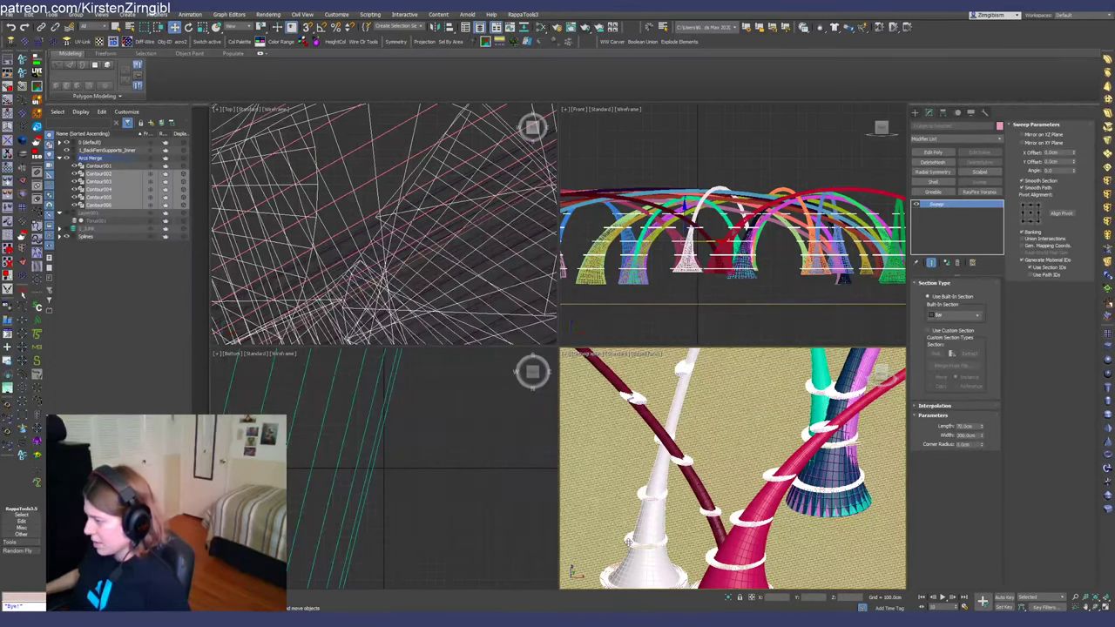
left_click(99, 166)
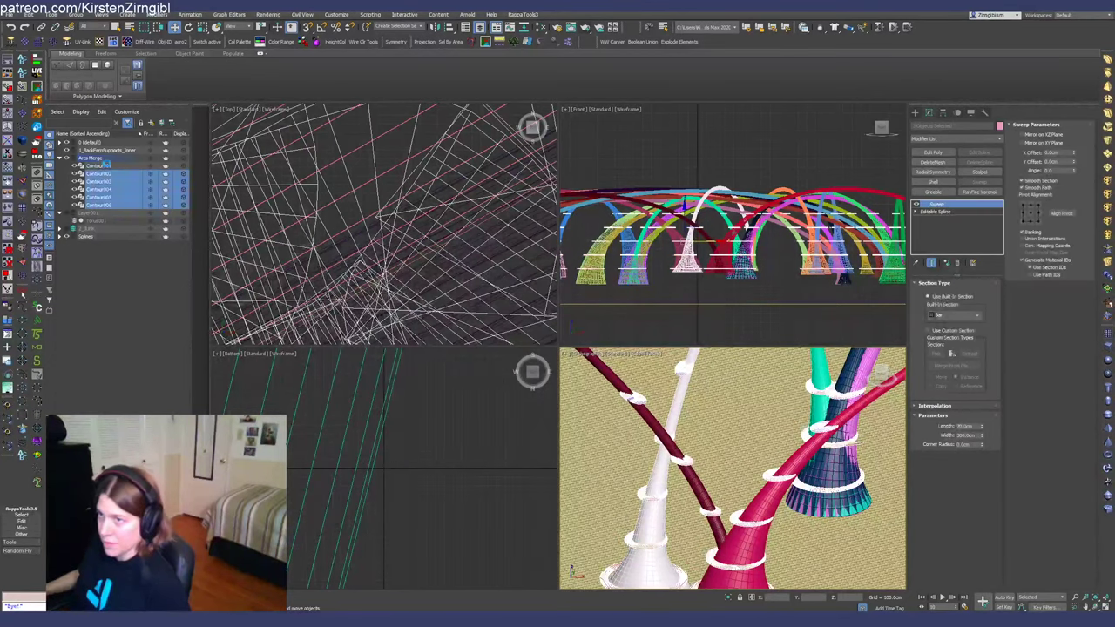
left_click(99, 204, "shift")
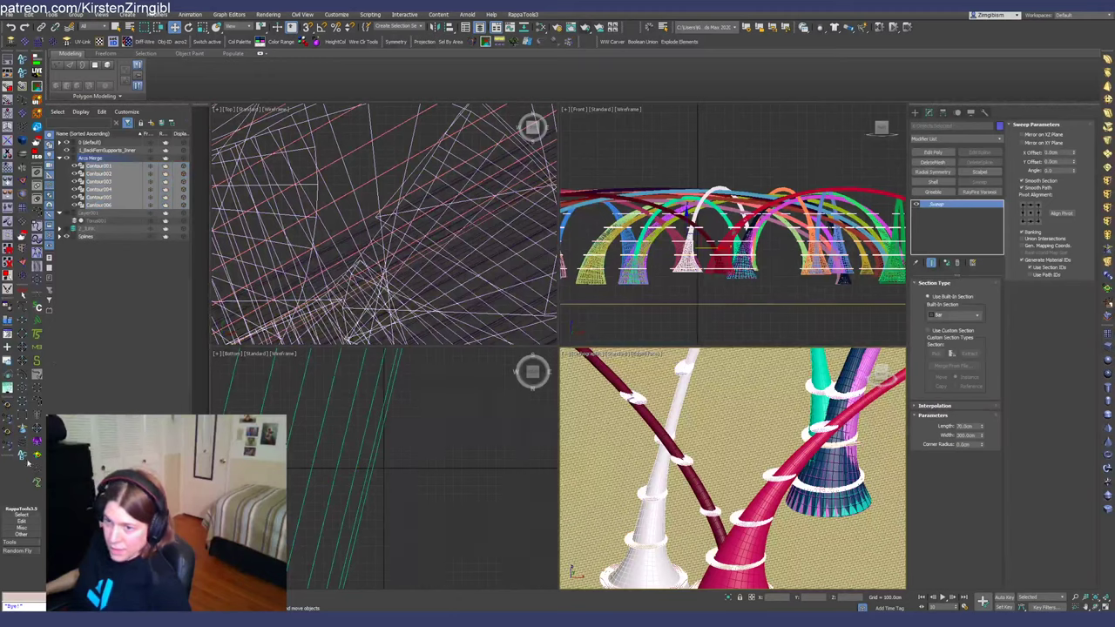
Step: Set the xOffset of all Sweep modifiers to 100 through the ModMod Zork modifier properties
left_click(36, 375)
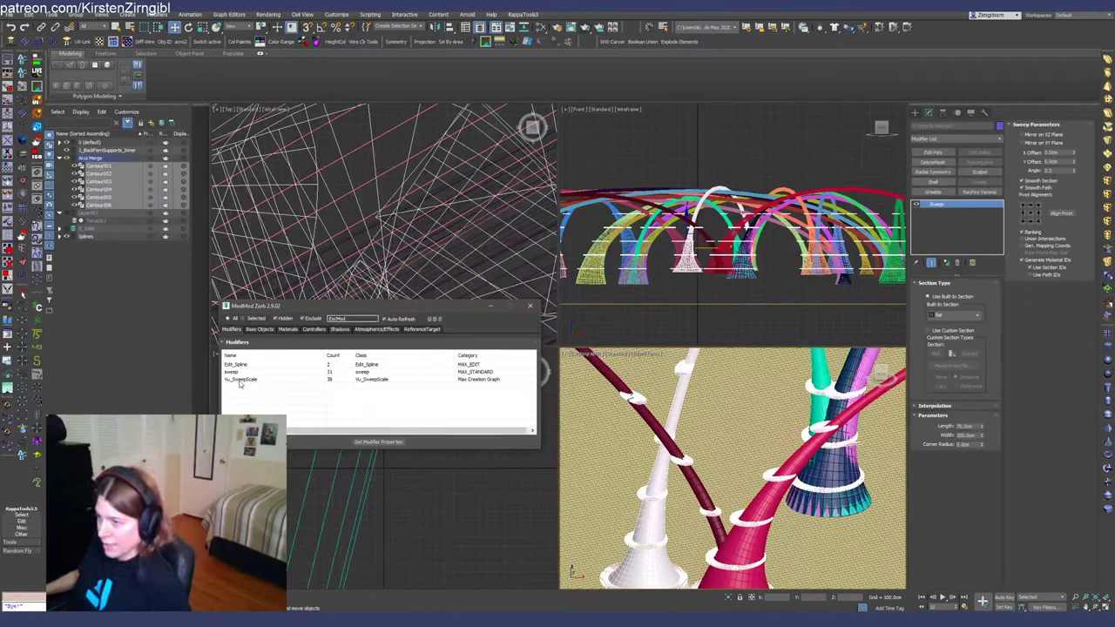
left_click(242, 365)
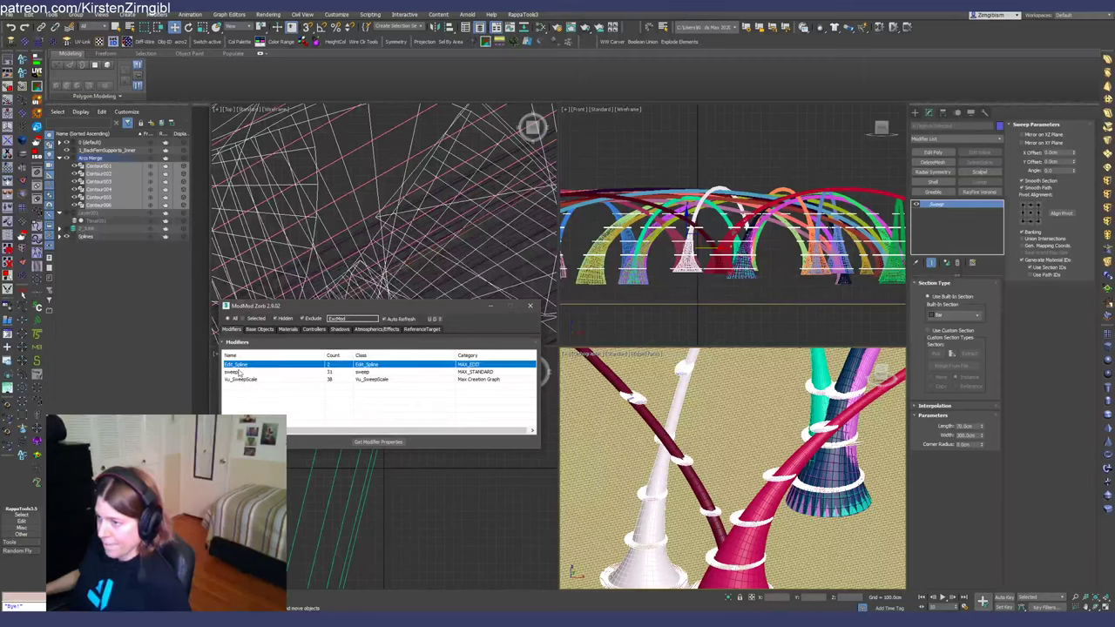
double_click(236, 373)
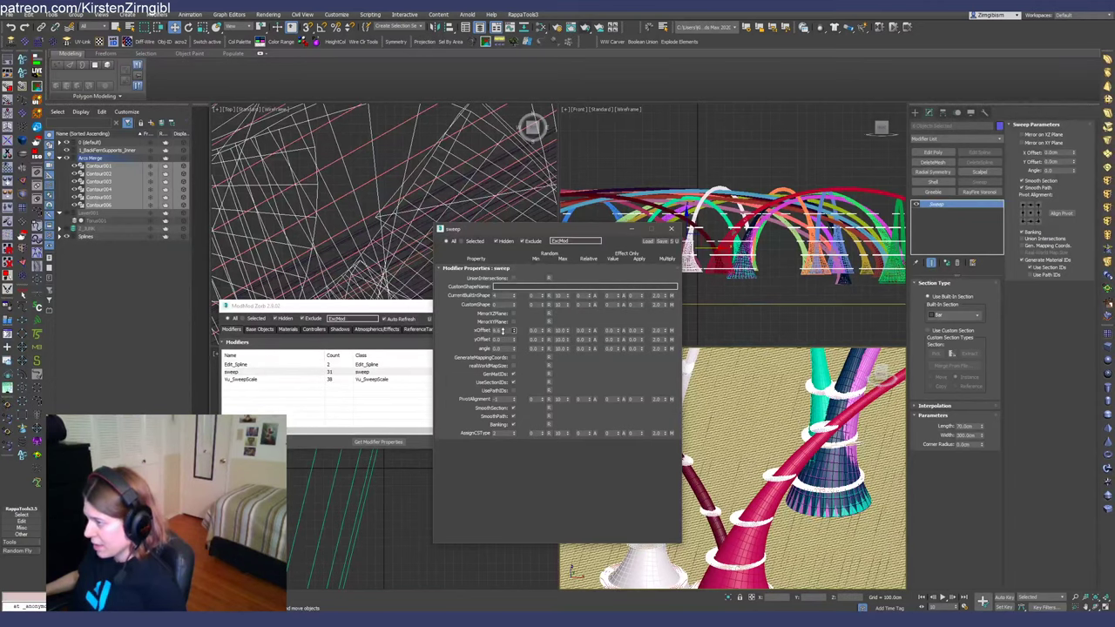
left_click_drag(503, 331, 456, 328)
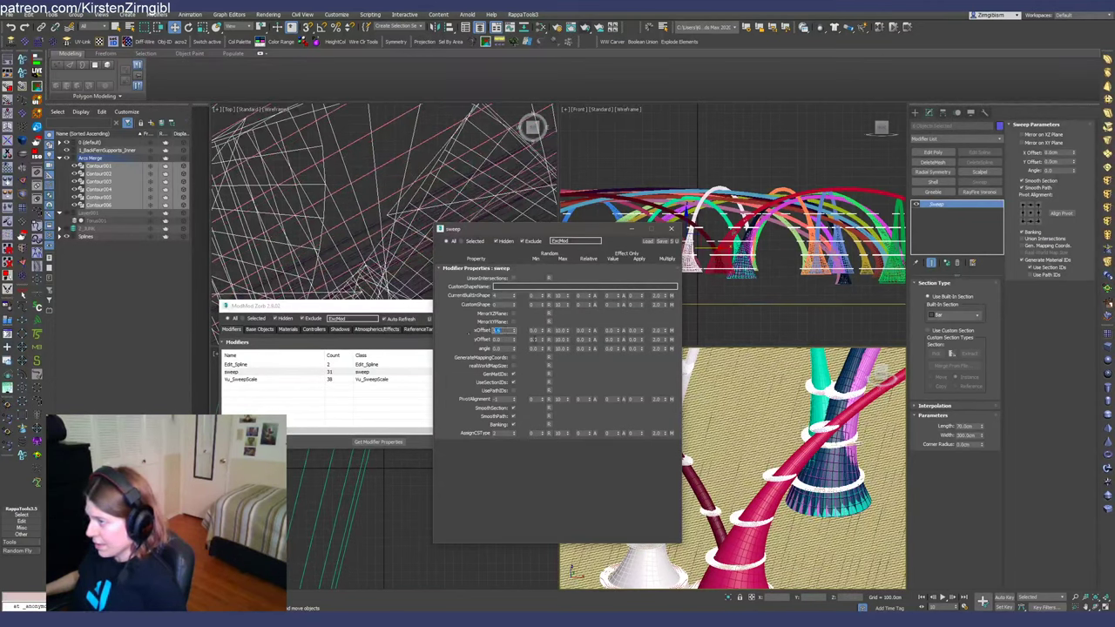
type("100")
key("Return")
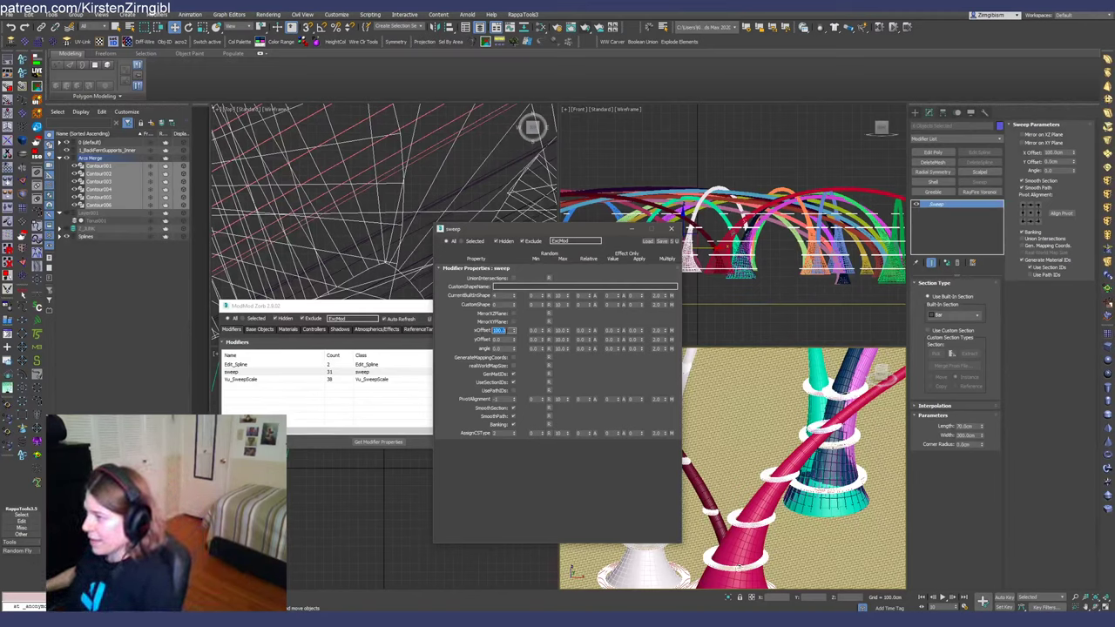
left_click(587, 367)
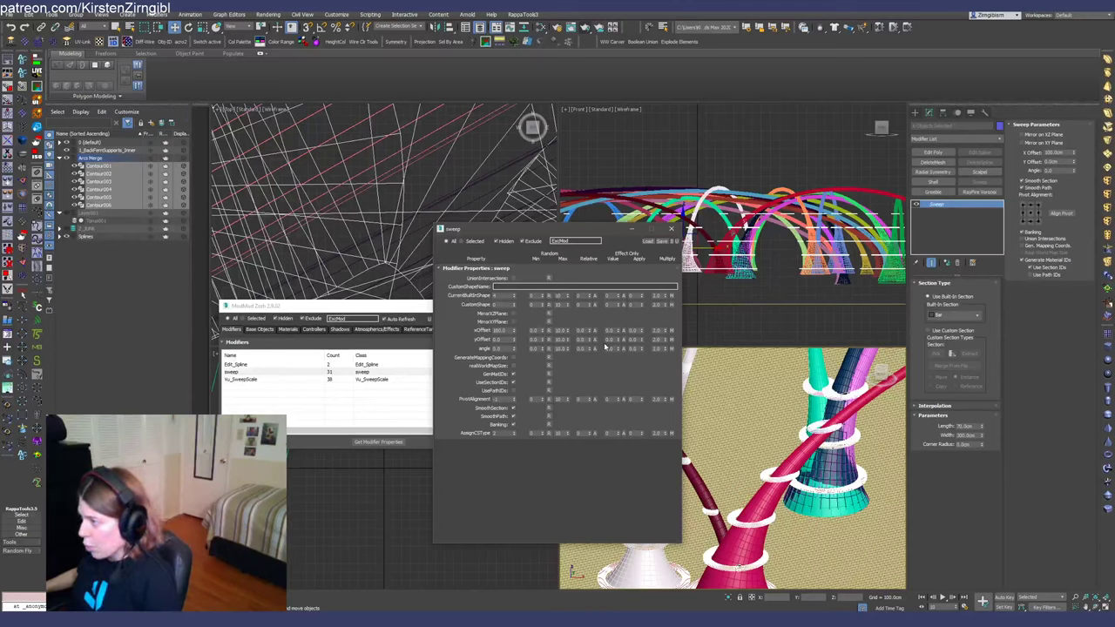
Step: Set the bar section width of the six contours to 600 cm and make their shared Sweep modifier unique
double_click(975, 436)
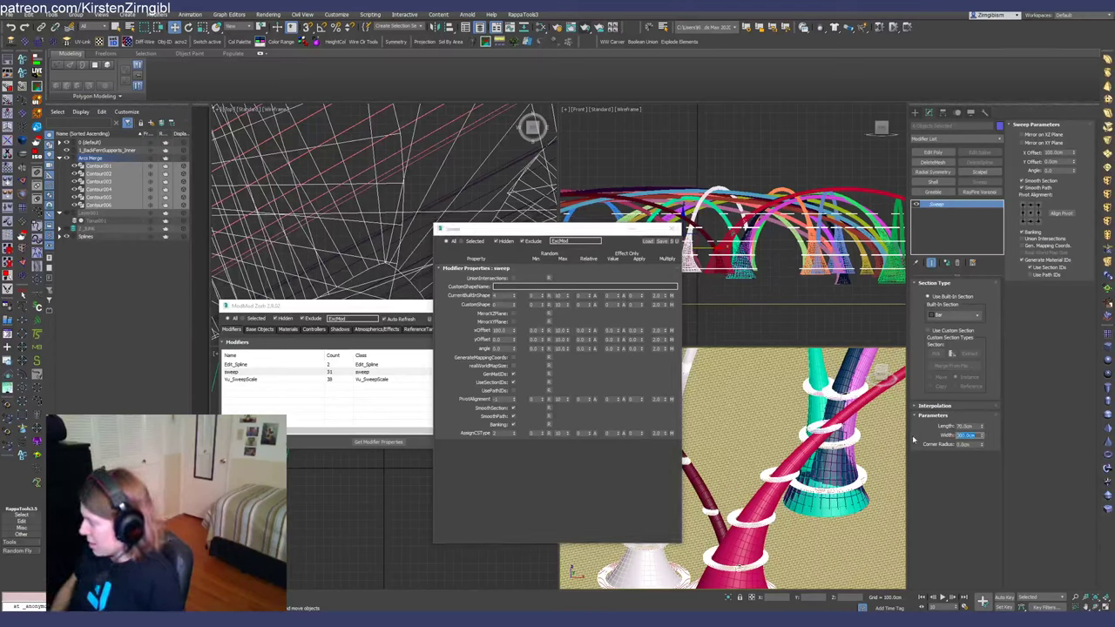
type("600")
key("Return")
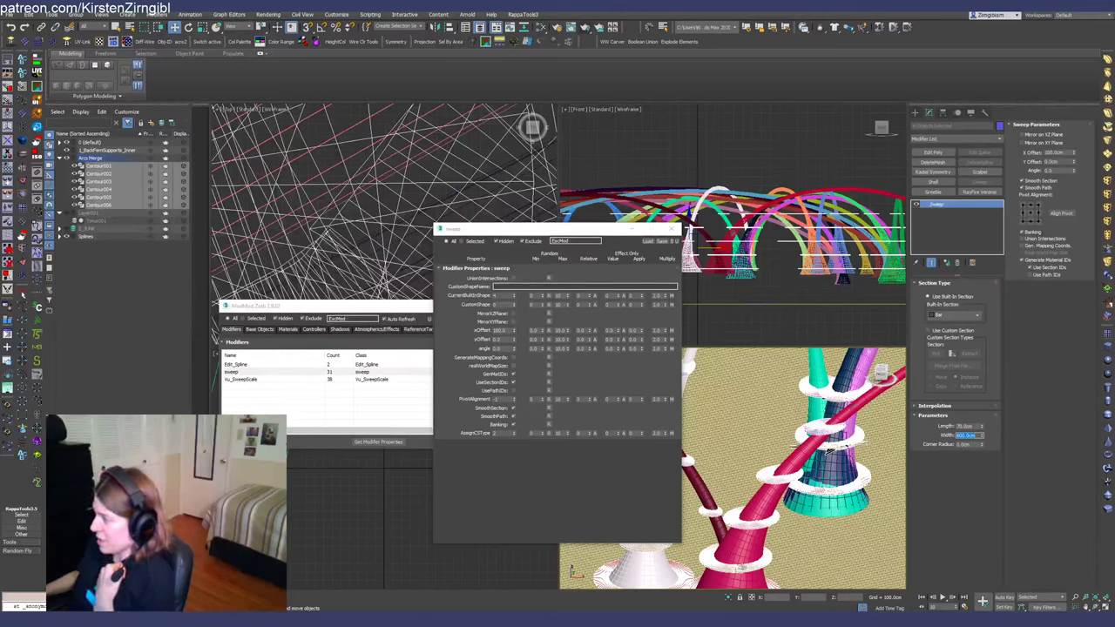
left_click(953, 262)
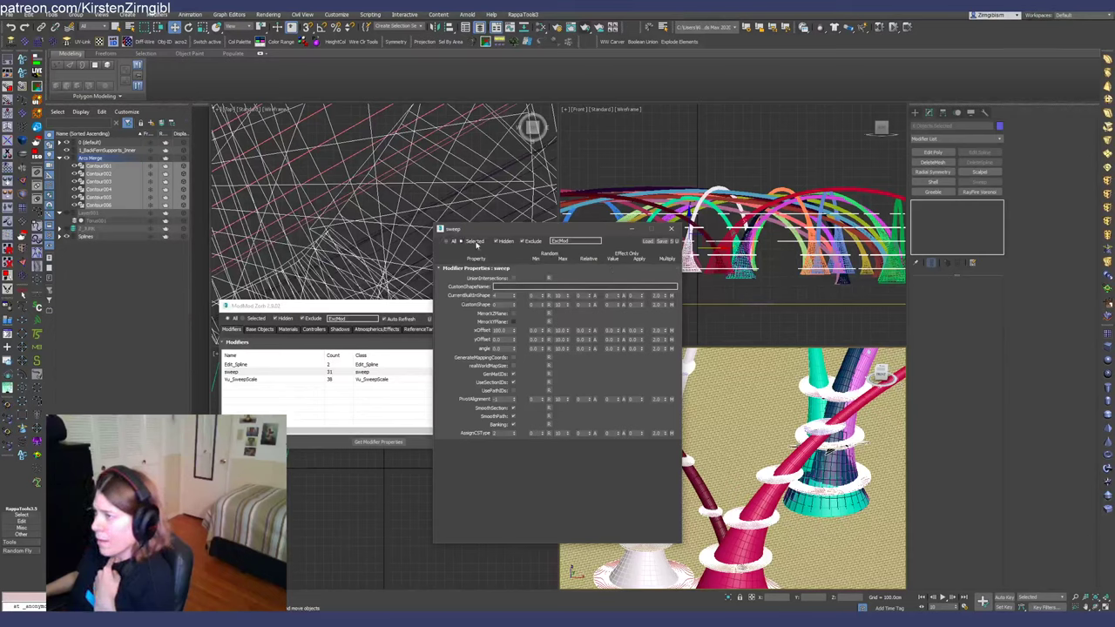
Step: Reopen the Sweep properties in ModMod Zork and check which section parameters can be edited there
left_click(672, 228)
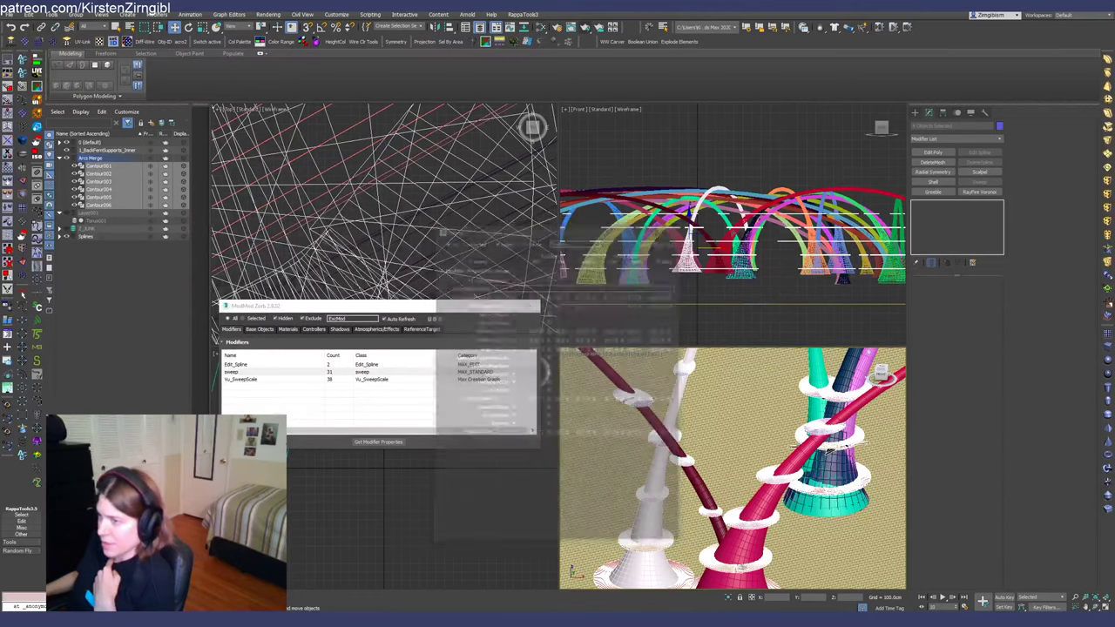
left_click(236, 373)
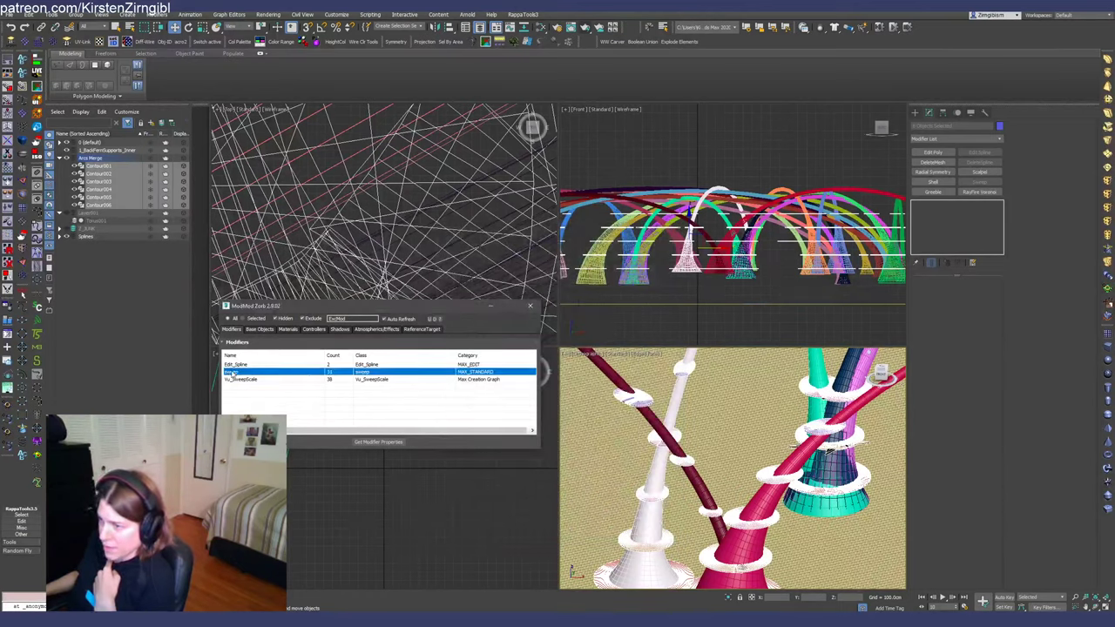
double_click(233, 372)
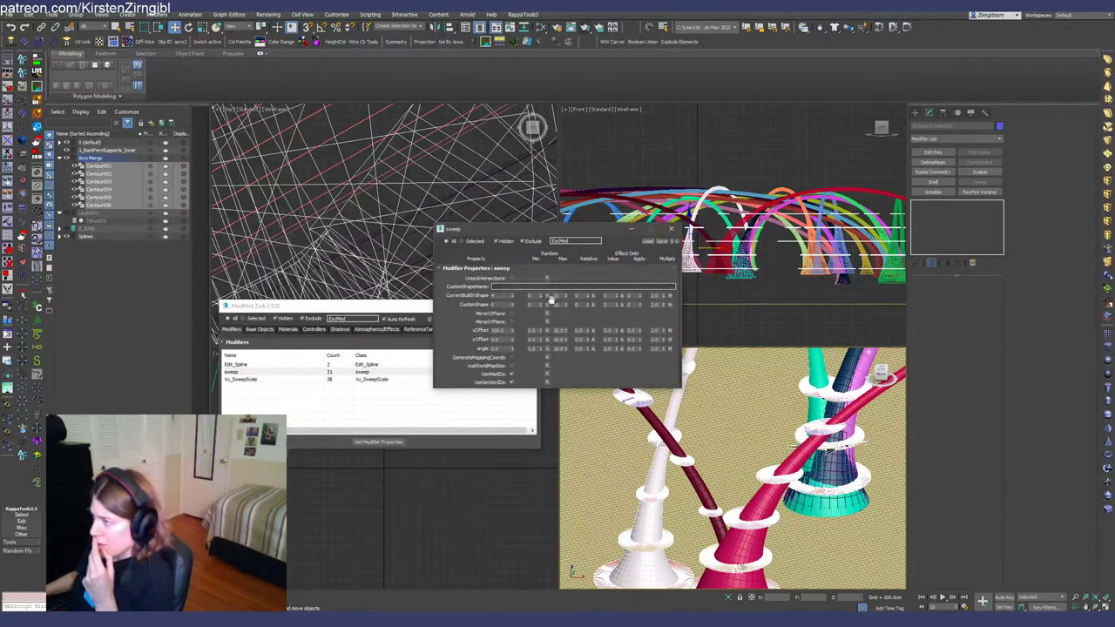
mouse_move(523, 319)
left_mouse_down()
mouse_move(535, 247)
mouse_move(513, 358)
mouse_move(530, 305)
left_mouse_up()
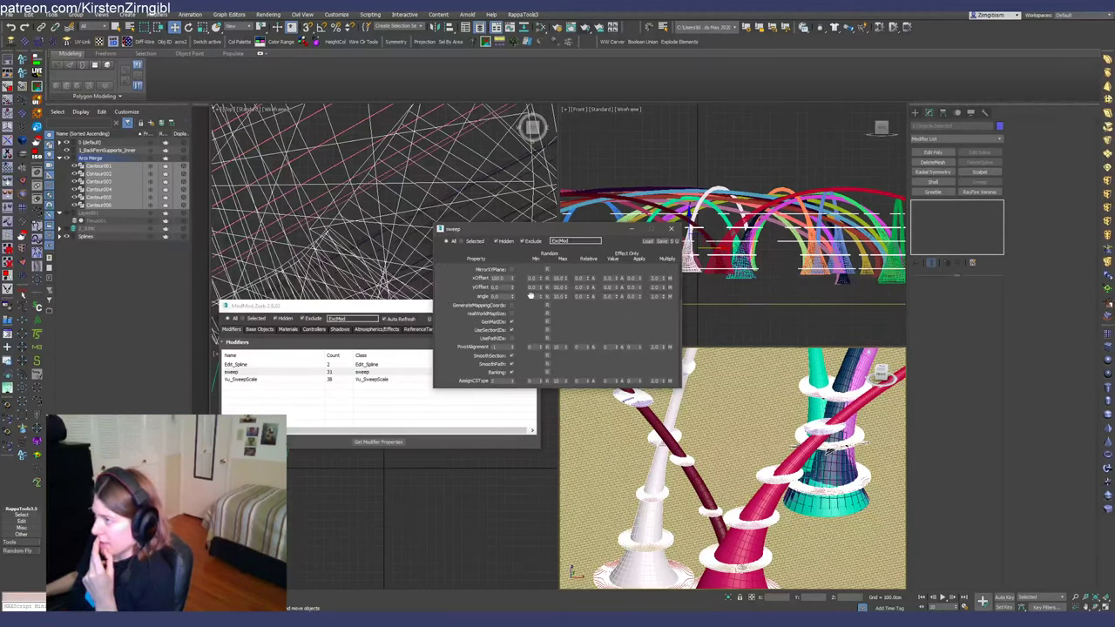
left_click(672, 230)
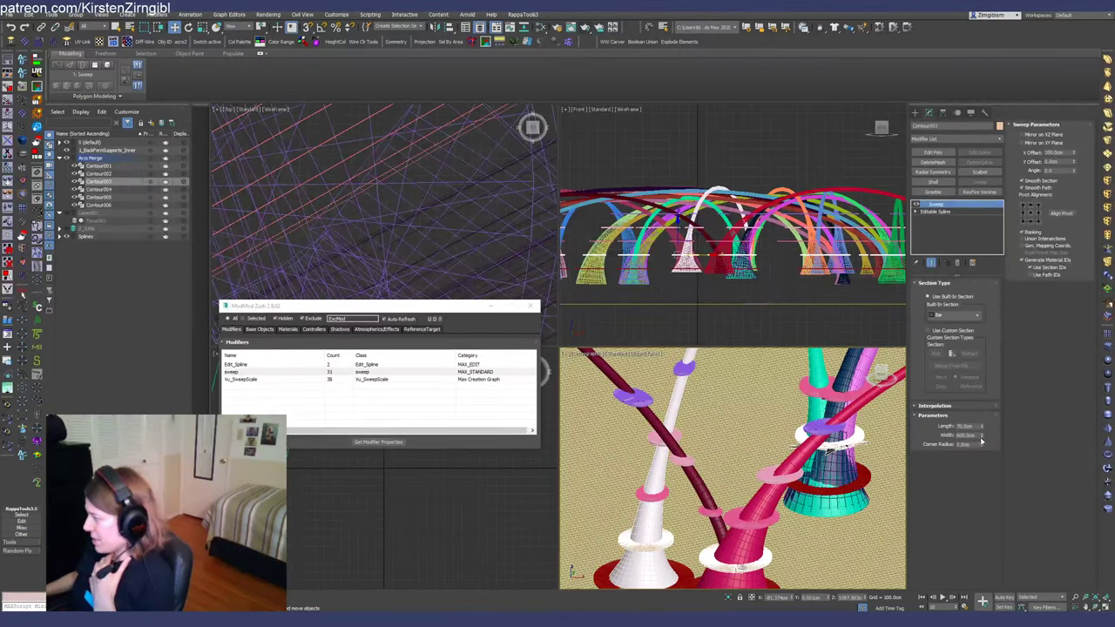
Step: Set the bar section width of Contour002, the rings around the arch bases, to 1000 cm
double_click(967, 435)
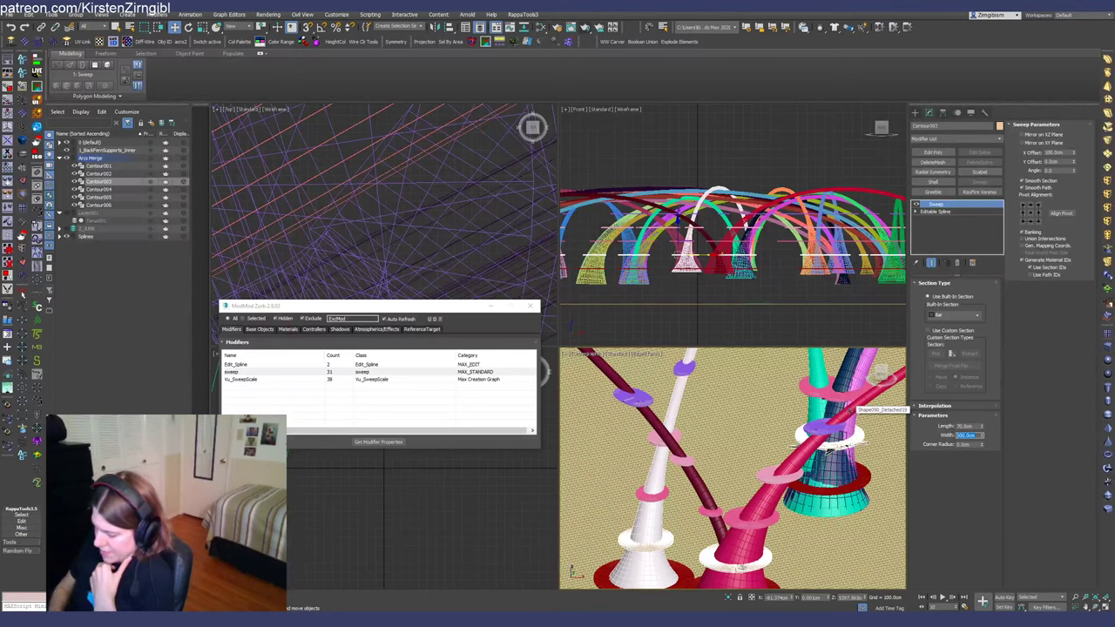
mouse_move(667, 496)
middle_mouse_down()
mouse_move(699, 470)
mouse_move(710, 435)
mouse_move(656, 515)
mouse_move(683, 510)
mouse_move(683, 492)
middle_mouse_up()
left_click(664, 542)
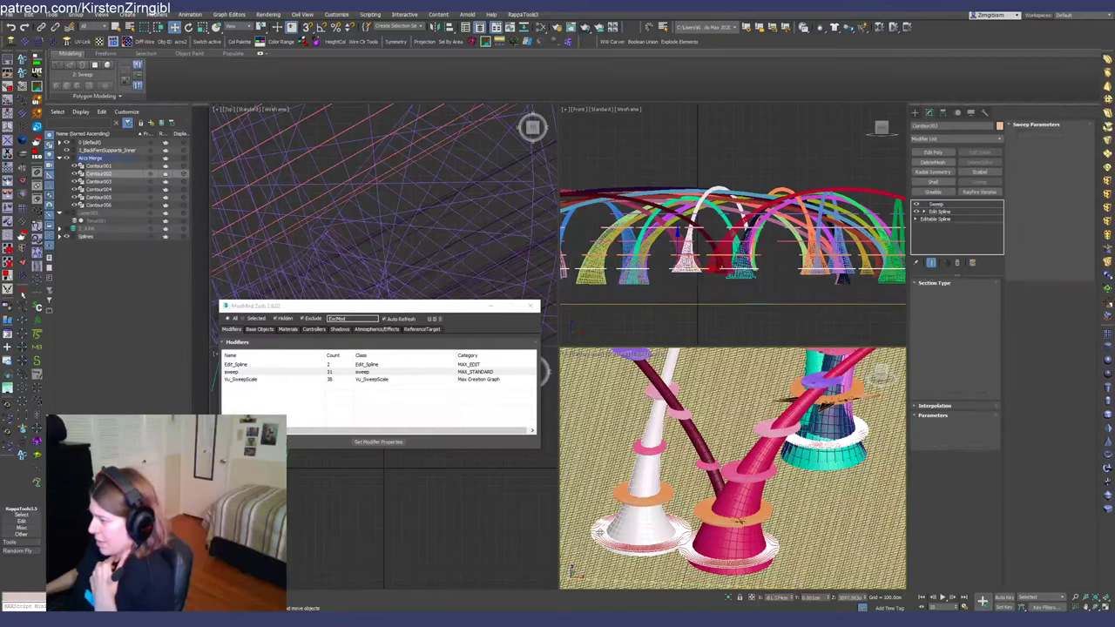
left_click_drag(980, 436, 919, 436)
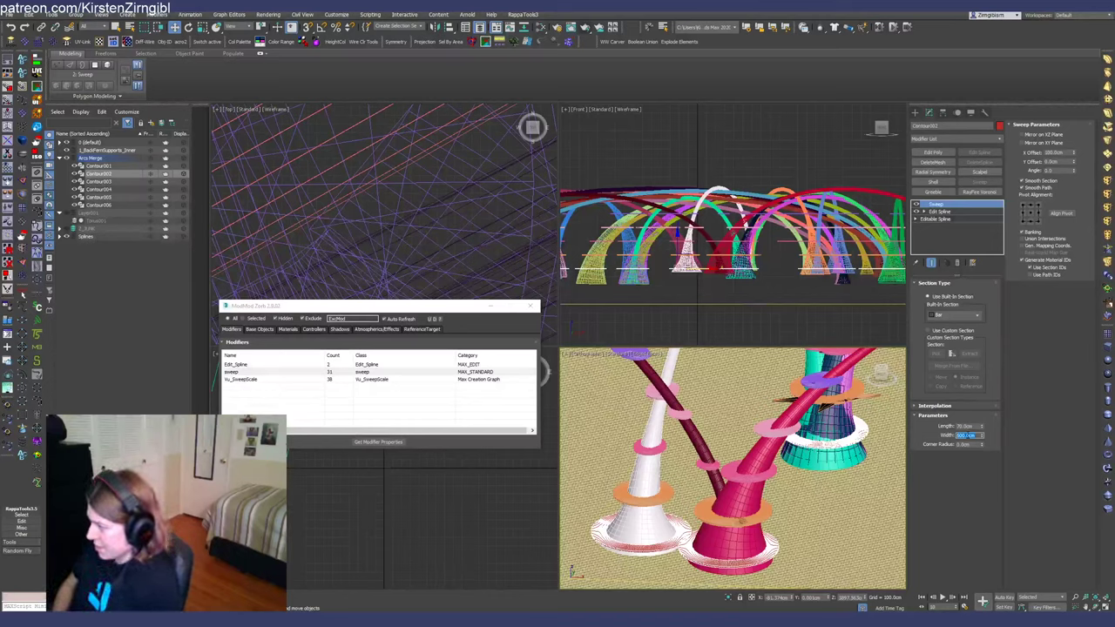
type("1000")
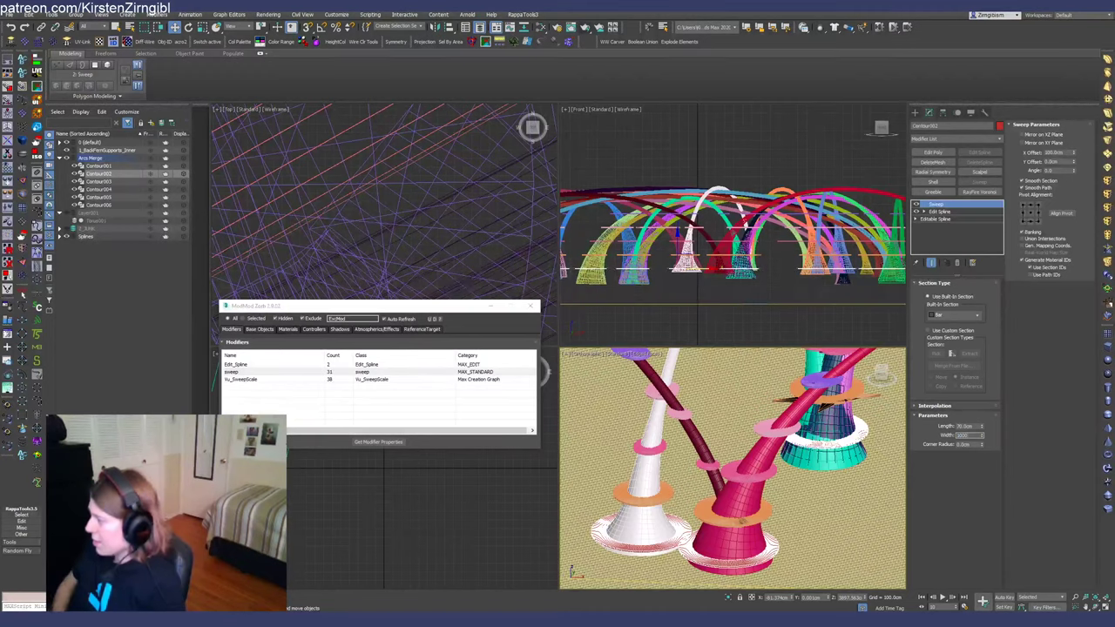
key("Return")
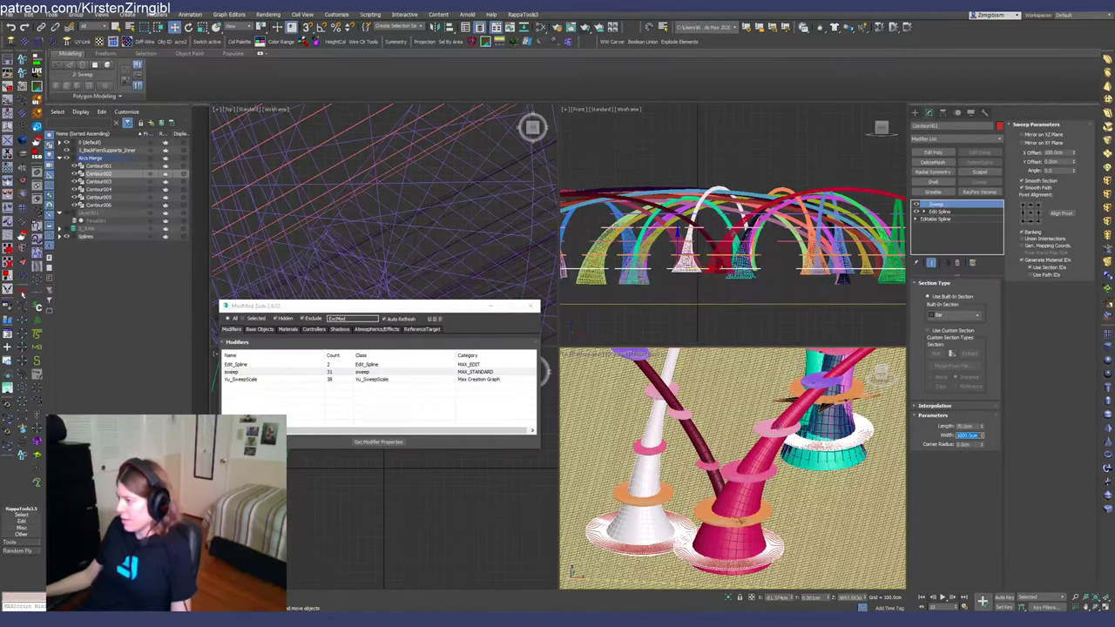
Step: Isolate Contour002 with its distorted rings, close ModMod Zork and open the Contour Generator
scroll(751, 467, "down", 5)
scroll(751, 467, "up", 5)
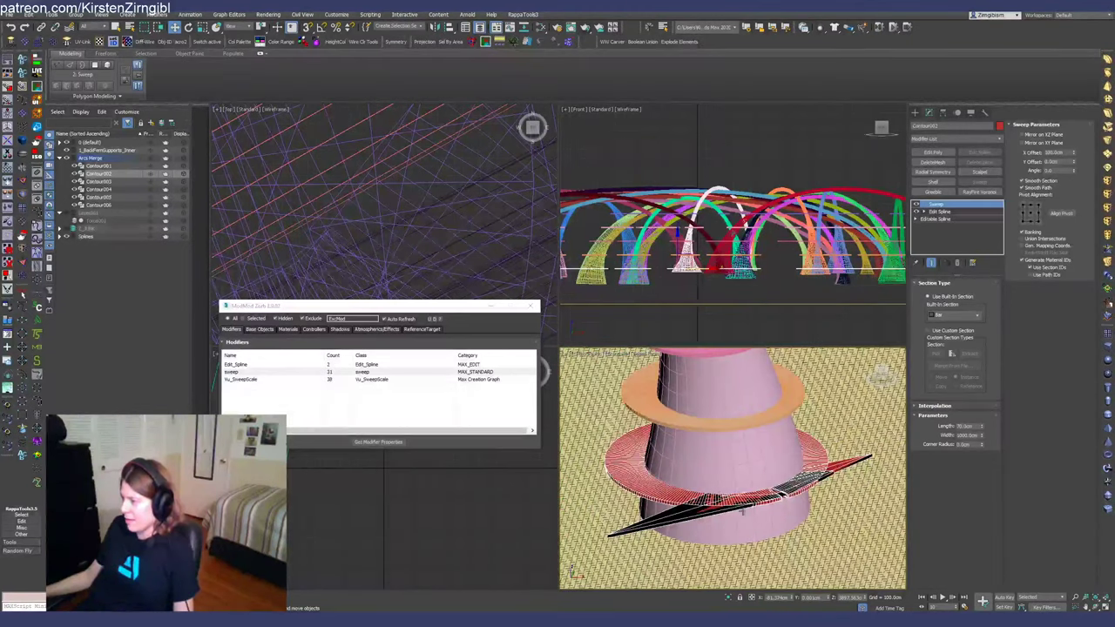
scroll(735, 507, "up", 4)
key("alt+q")
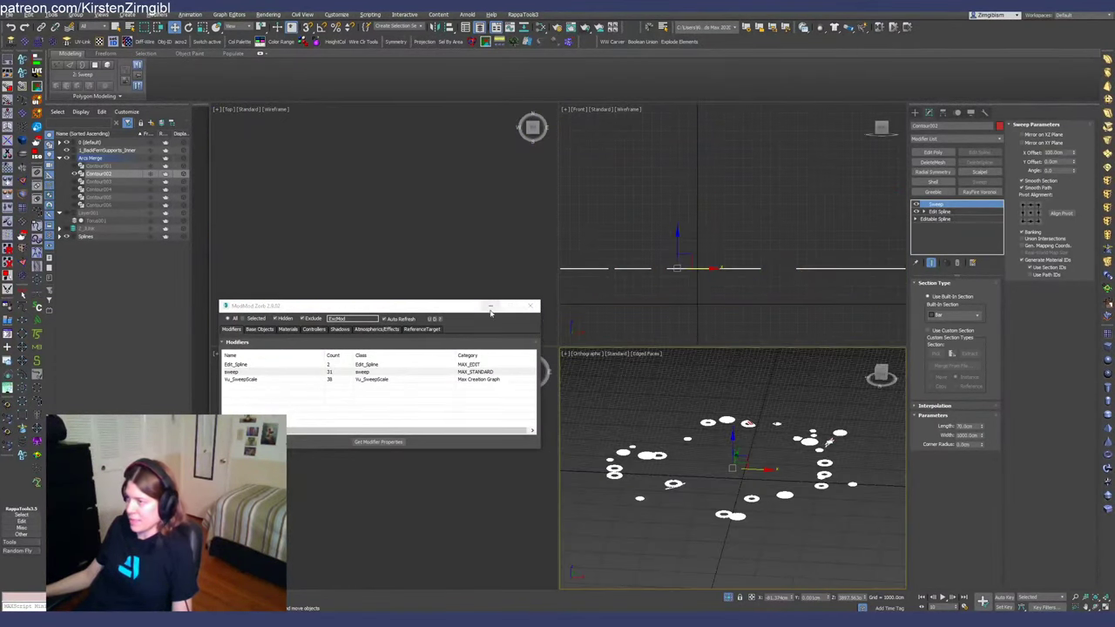
left_click(533, 305)
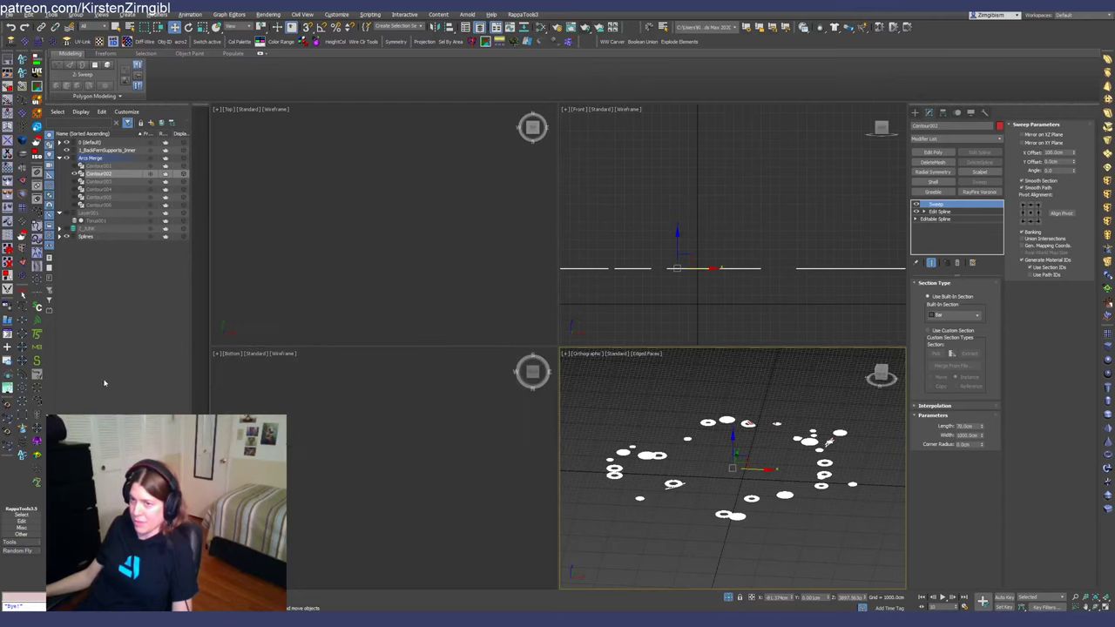
left_click(37, 455)
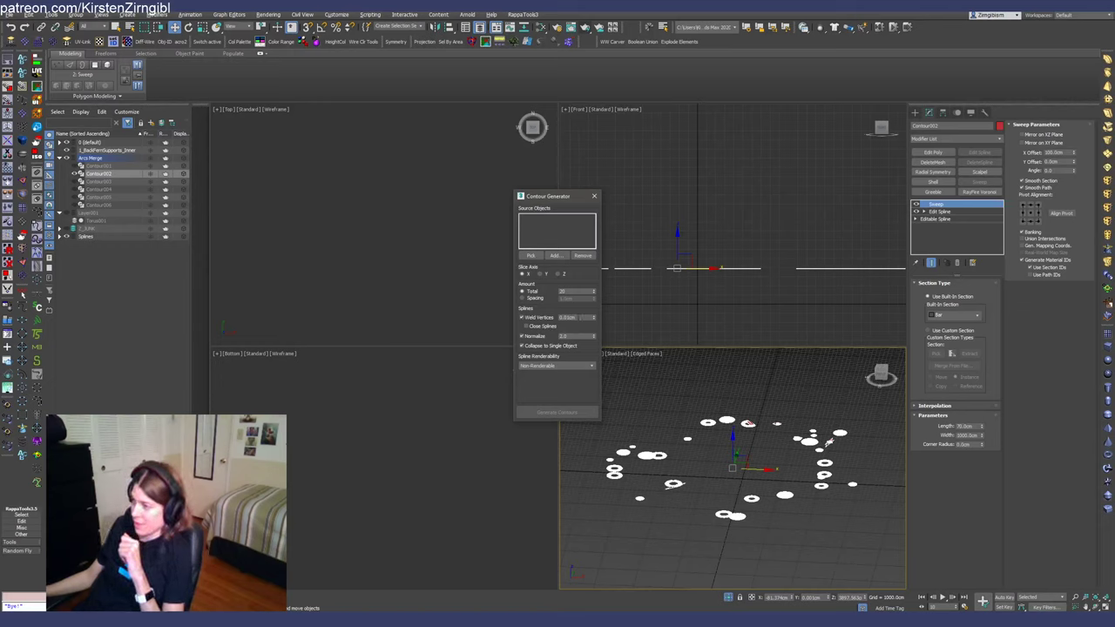
Step: Close the Contour Generator and delete the stray vertex where one Contour002 ring outline folds back on itself, returning to the Sweep level
left_click(595, 197)
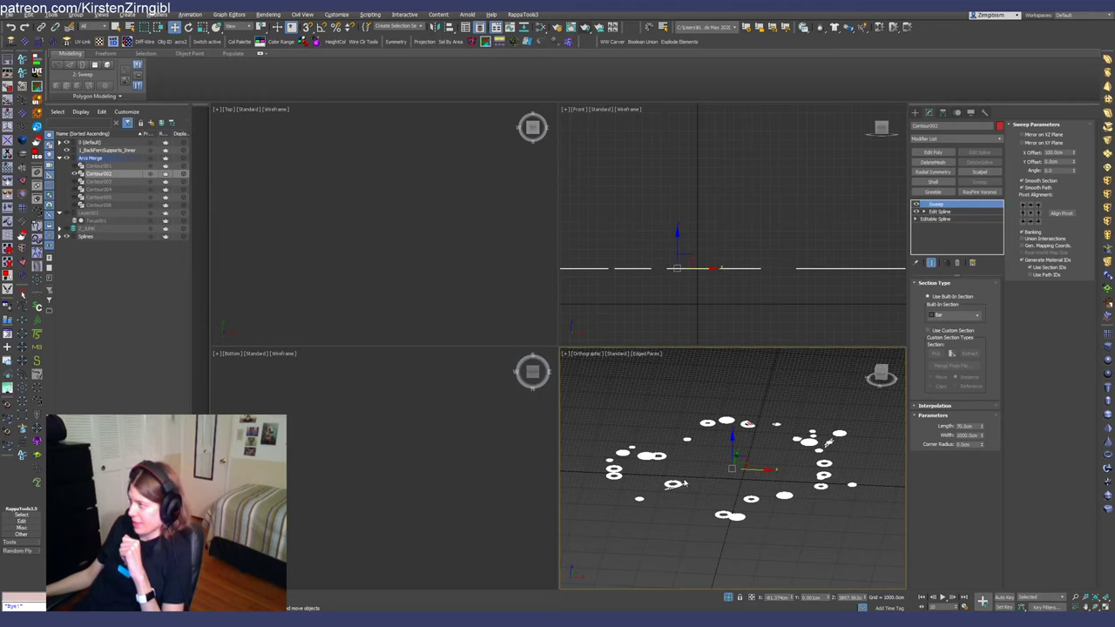
left_click(924, 212)
left_click(938, 219)
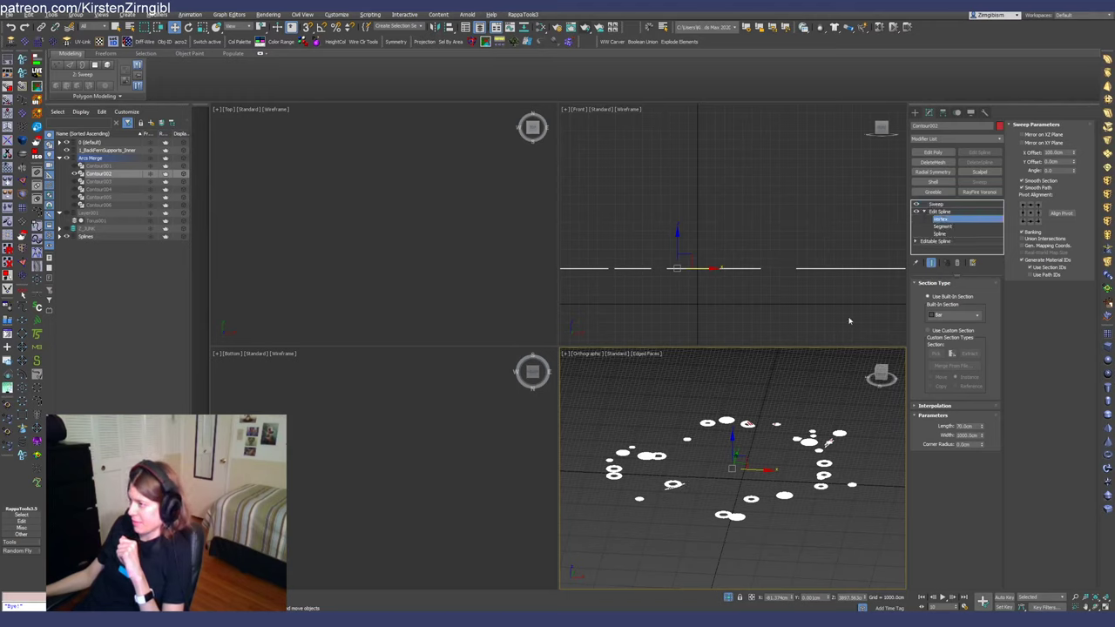
scroll(680, 488, "up", 5)
scroll(681, 491, "up", 6)
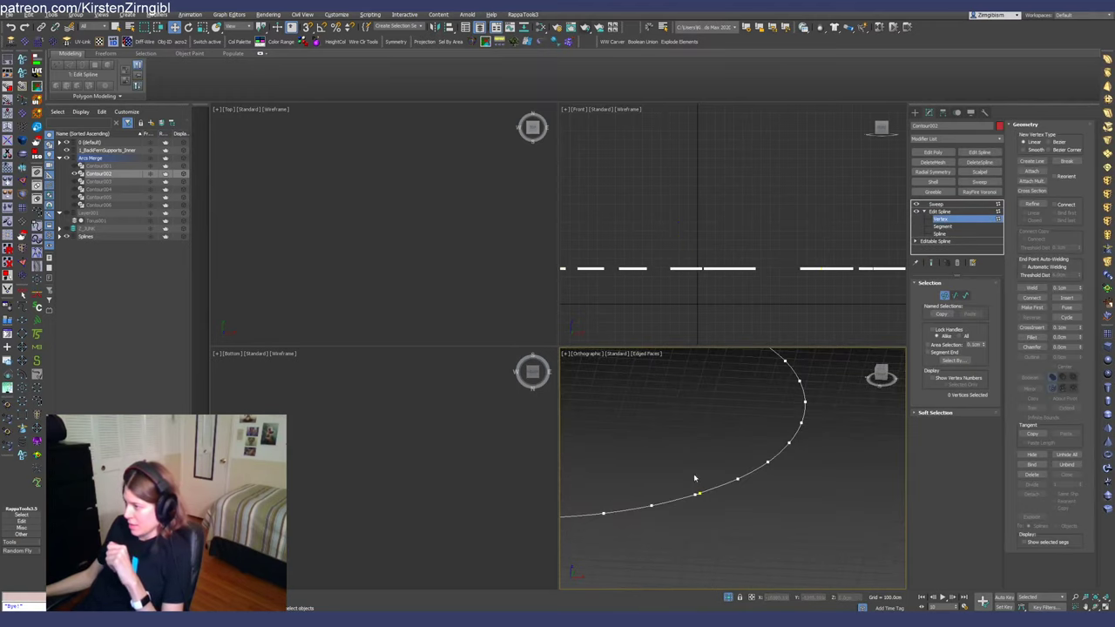
left_click_drag(715, 517, 715, 515)
scroll(712, 514, "up", 3)
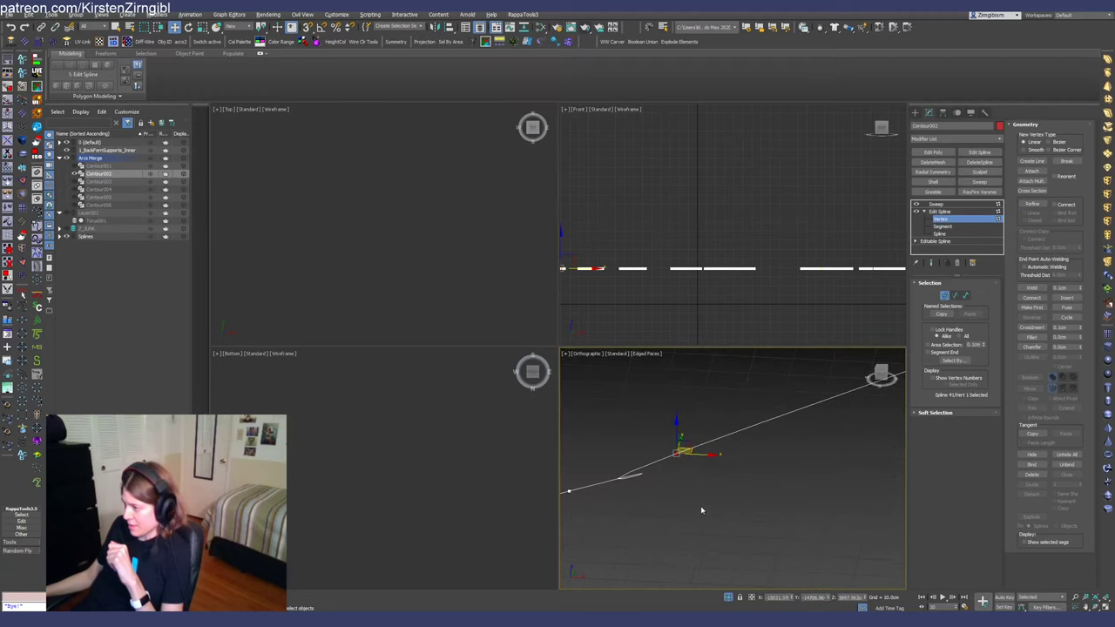
scroll(607, 467, "up", 3)
scroll(619, 466, "down", 2)
middle_click_drag(626, 464, 715, 469)
scroll(732, 491, "up", 3)
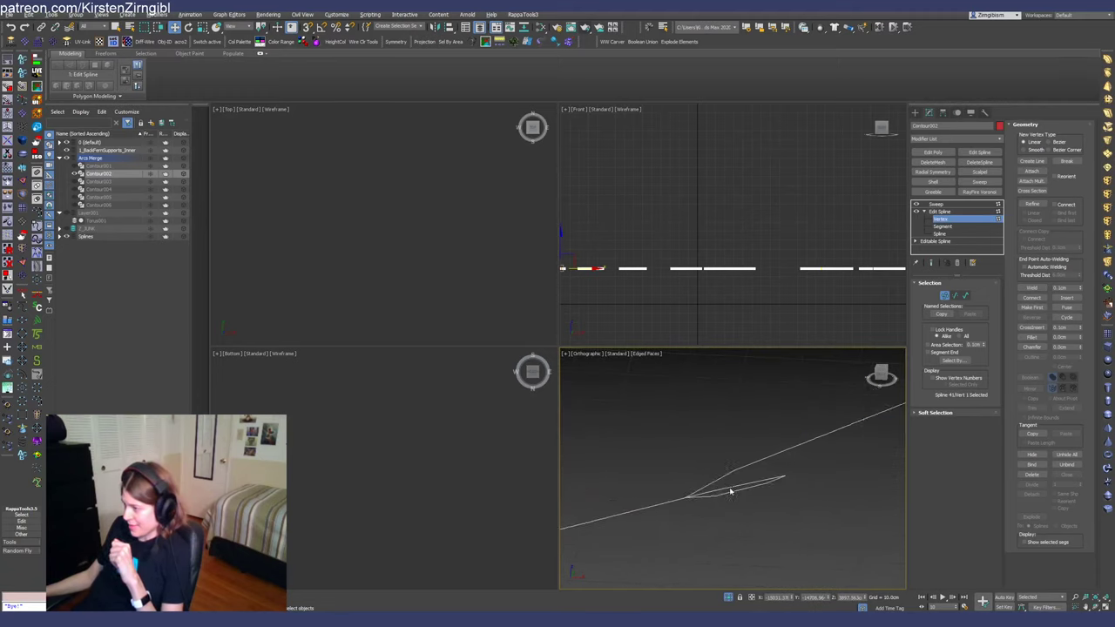
scroll(728, 490, "down", 8)
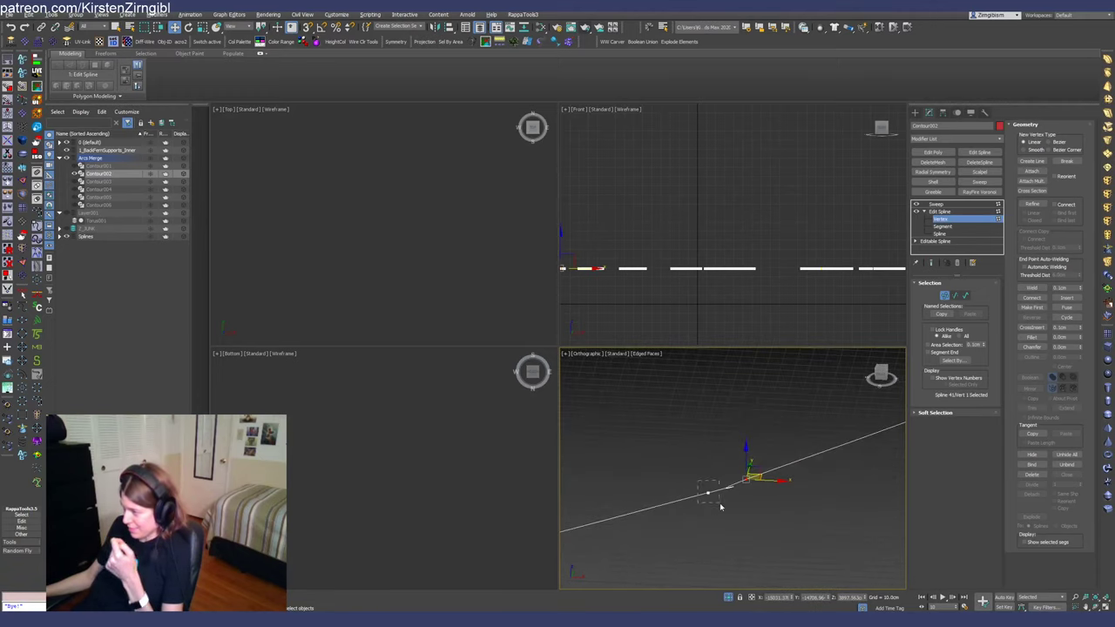
left_click(717, 494)
key("Delete")
scroll(710, 439, "down", 10)
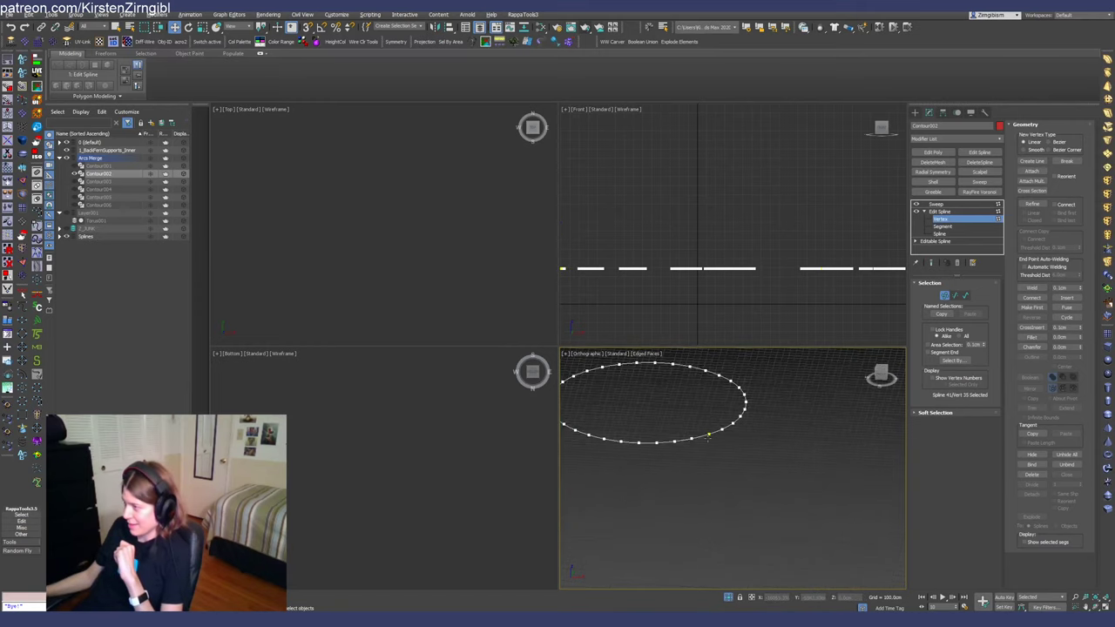
left_click(949, 206)
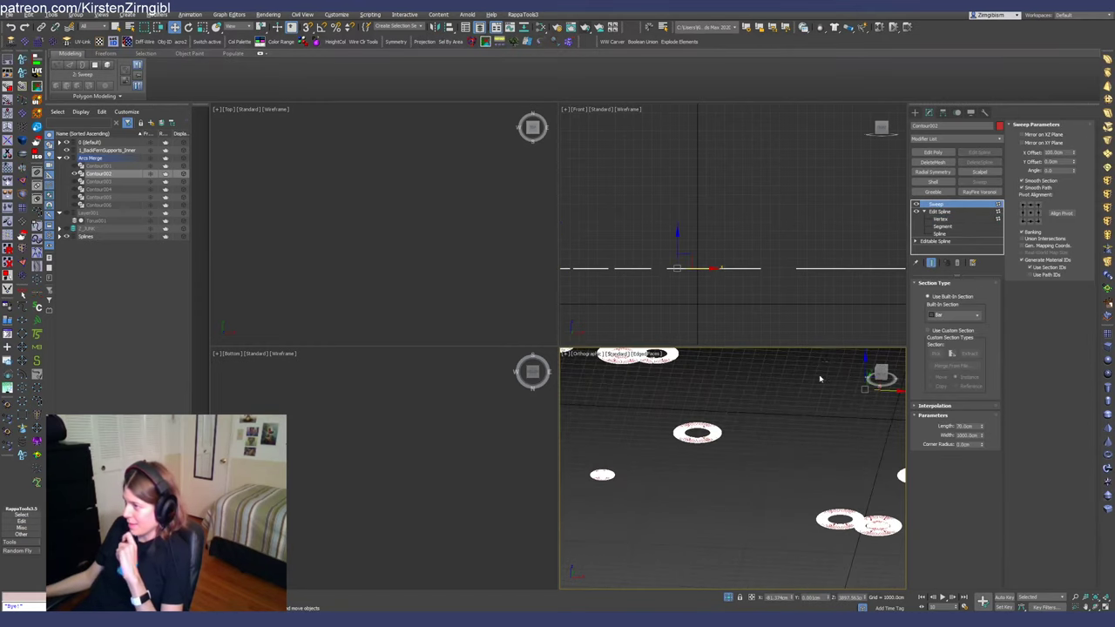
Step: Remove all vertices of the small Contour002 outline that sweeps into a spiky star, and return to the Sweep level
middle_click_drag(820, 378, 581, 496)
scroll(658, 486, "down", 3)
scroll(690, 482, "up", 6)
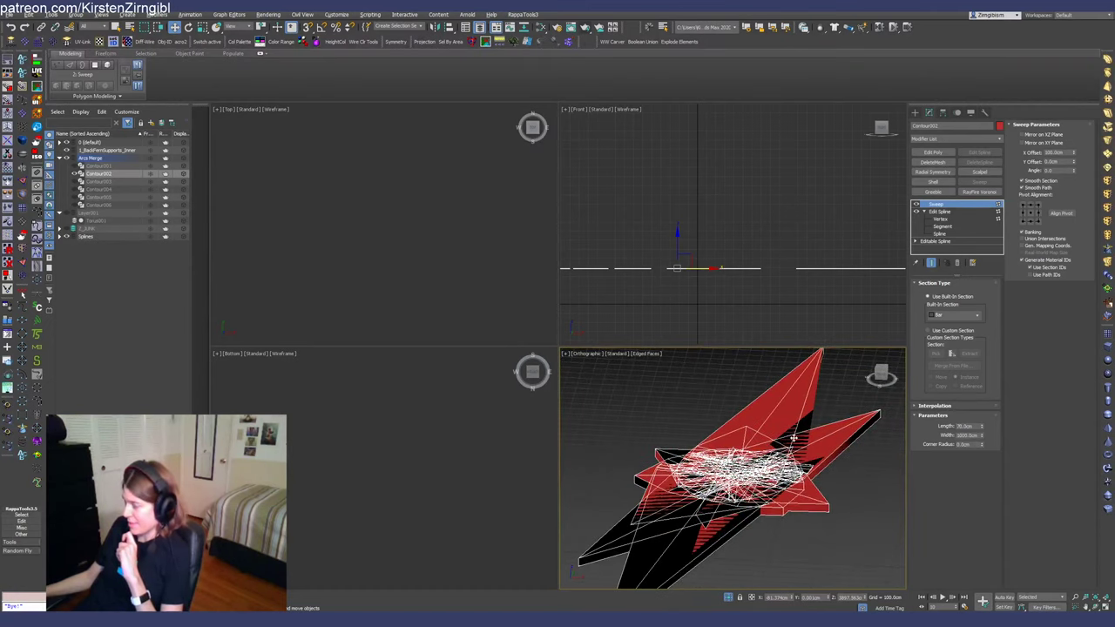
scroll(793, 438, "down", 6)
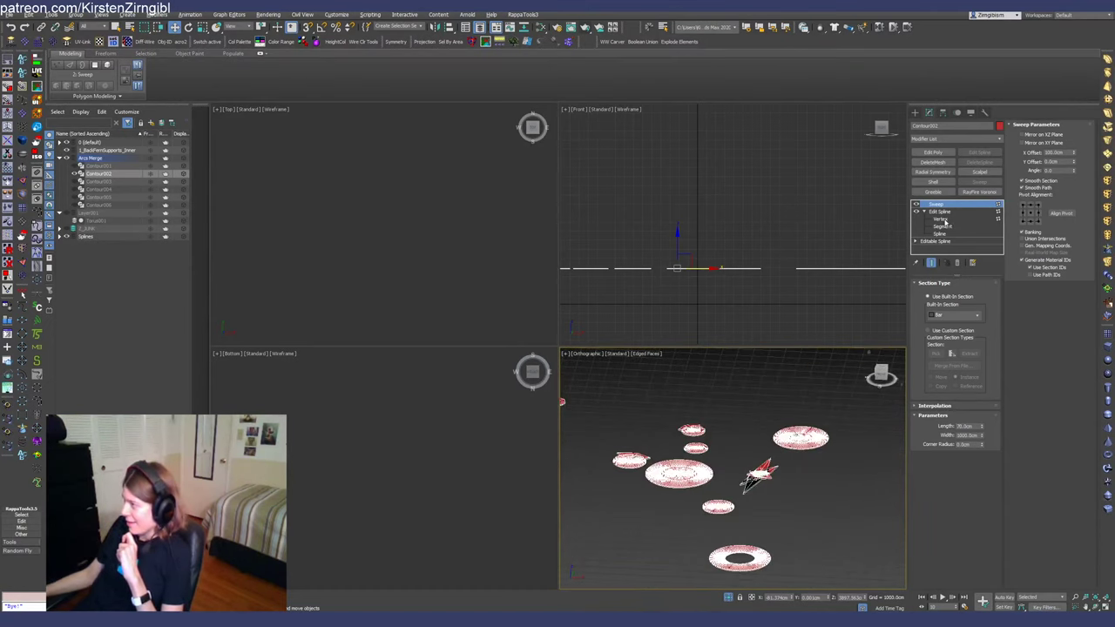
left_click(941, 219)
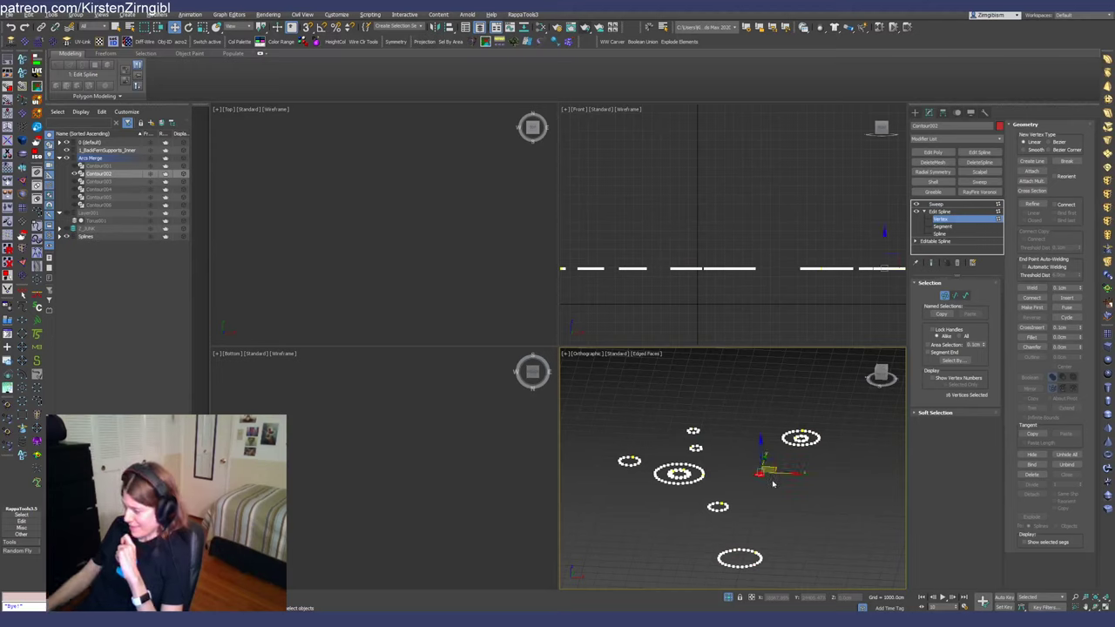
left_click(774, 484)
left_click(955, 205)
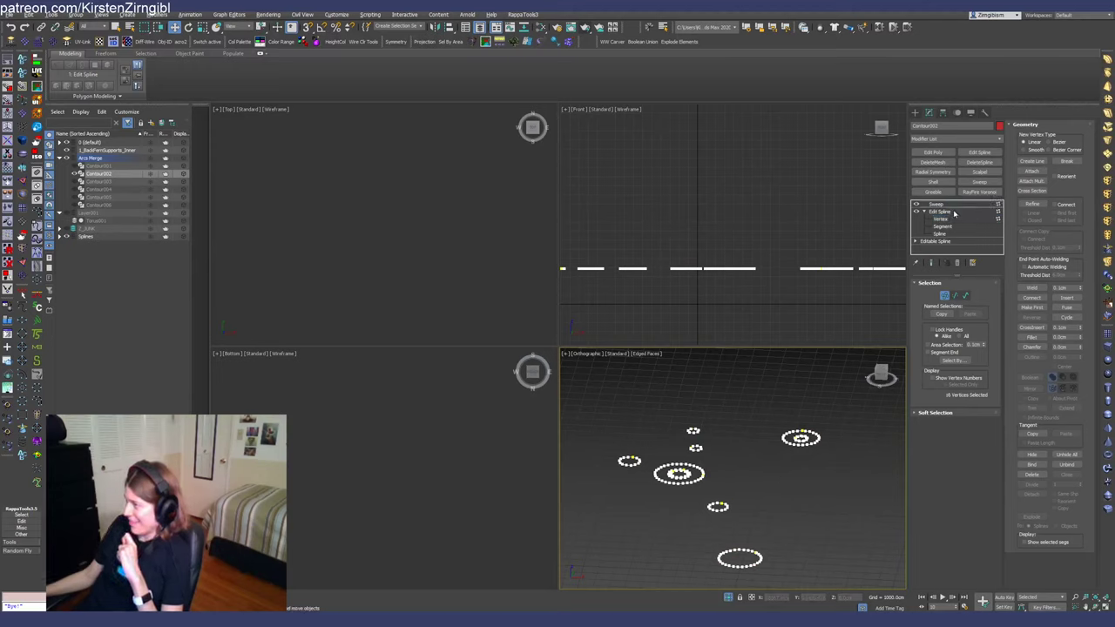
left_click(948, 204)
Step: Inspect the vertices of the flat, lens-shaped outline that distorts another Contour002 ring, selecting the vertex at its end
mouse_move(658, 424)
middle_mouse_down()
mouse_move(745, 441)
mouse_move(642, 438)
mouse_move(654, 444)
middle_mouse_up()
scroll(648, 422, "up", 4)
scroll(647, 422, "up", 5)
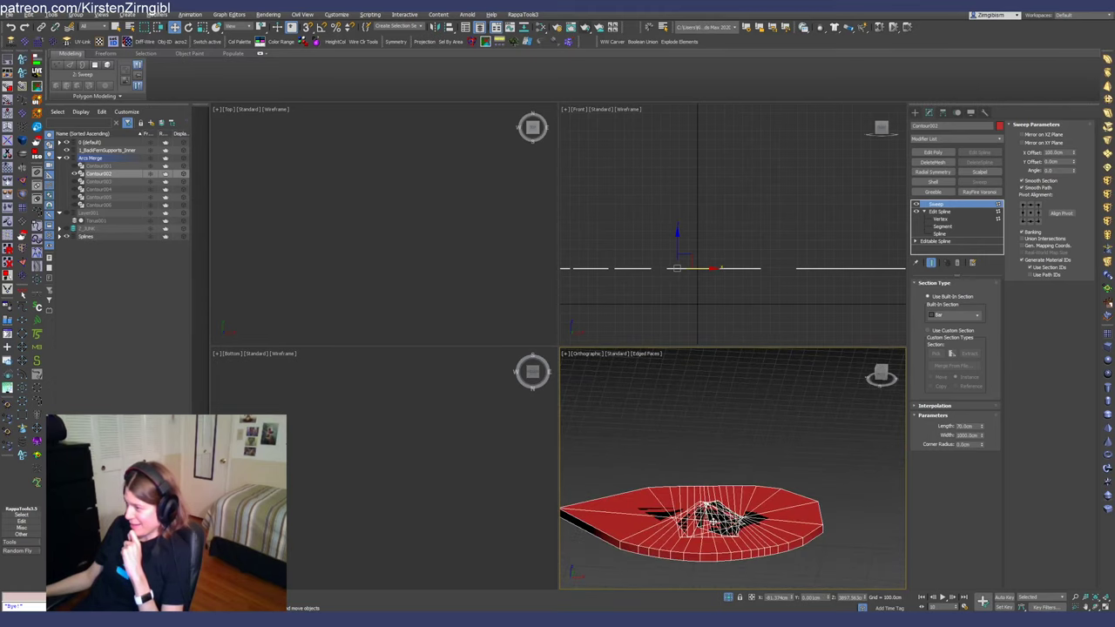
left_click(938, 221)
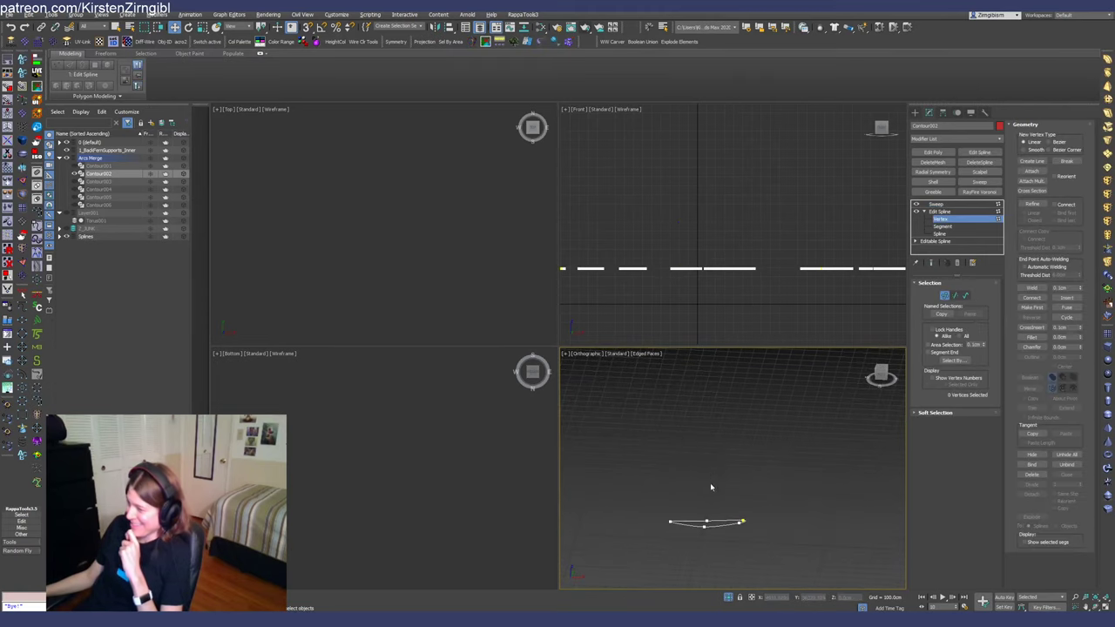
middle_click_drag(710, 485, 721, 477)
scroll(679, 514, "up", 5)
middle_click_drag(680, 514, 777, 502)
scroll(776, 503, "up", 4)
left_click(632, 563)
middle_click_drag(655, 581, 698, 488, "alt")
scroll(699, 486, "down", 5)
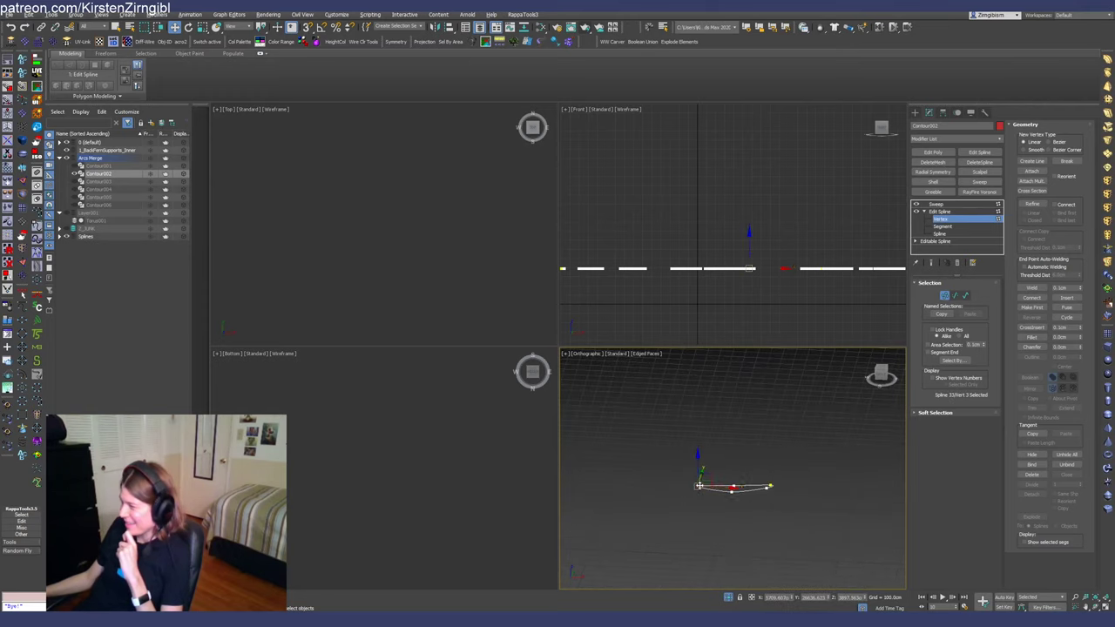
Step: Return Contour002 to its Sweep level and end the isolation to show the whole scene
left_click(956, 205)
scroll(692, 458, "down", 5)
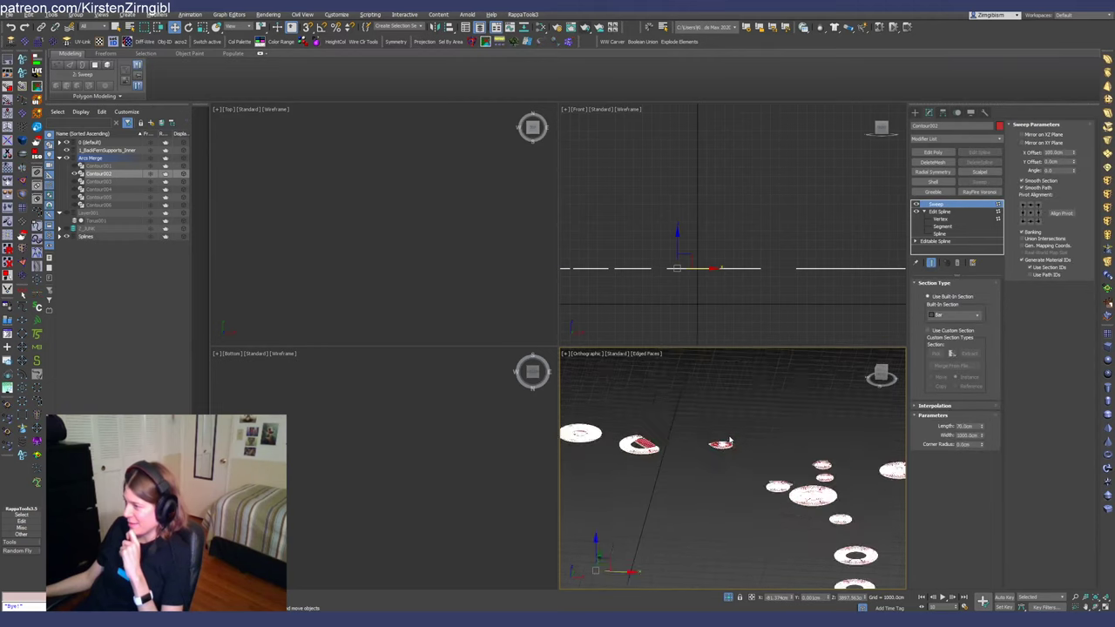
scroll(731, 442, "down", 3)
right_click(729, 443)
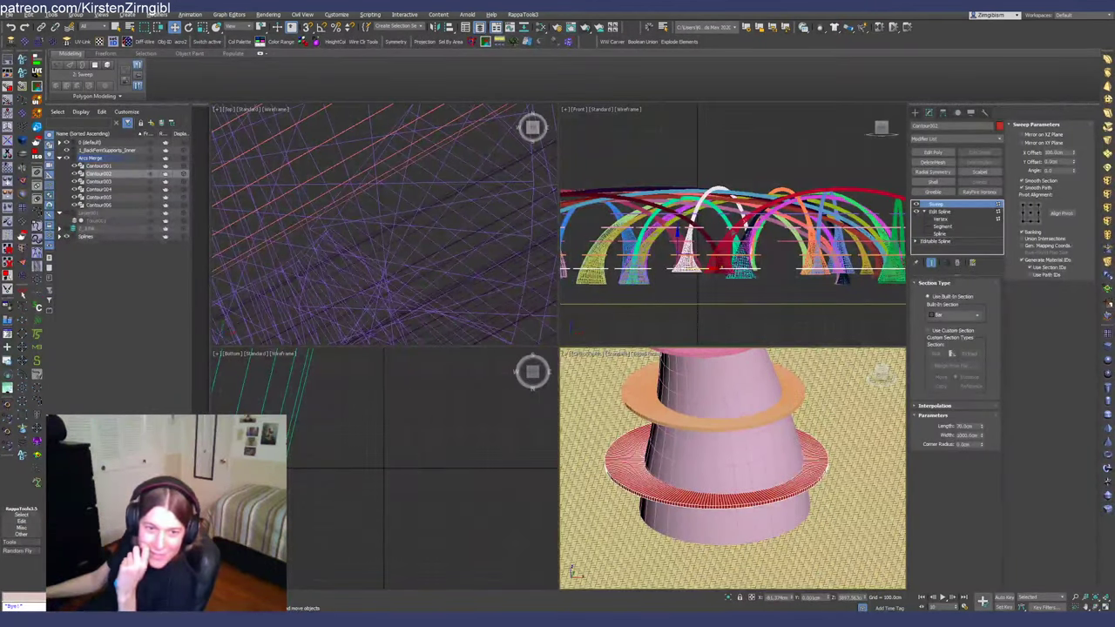
Step: Examine how the swept rings sit on the arcs, checking their height levels in an enlarged Front view
scroll(715, 471, "down", 12)
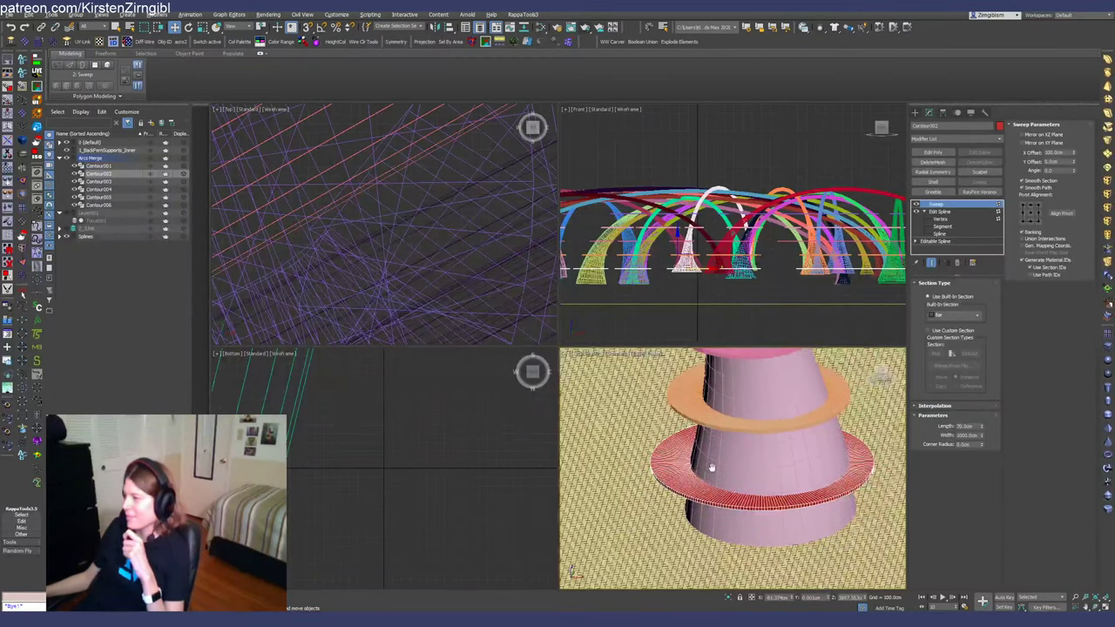
middle_click_drag(714, 470, 645, 495)
scroll(645, 495, "up", 2)
scroll(779, 465, "up", 3)
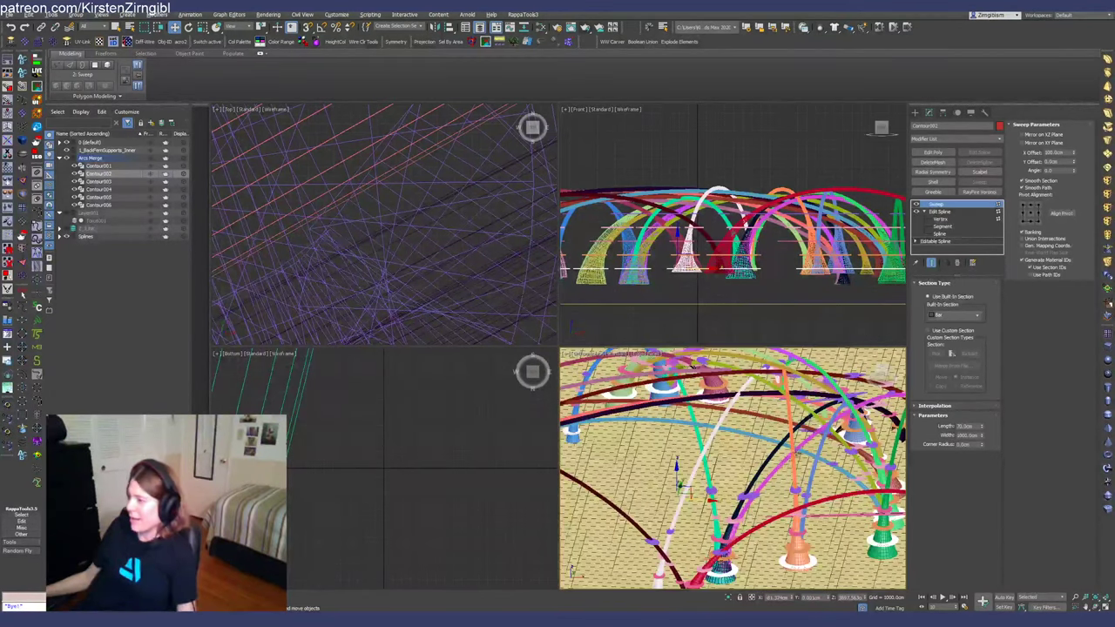
middle_click_drag(795, 453, 732, 406, "alt")
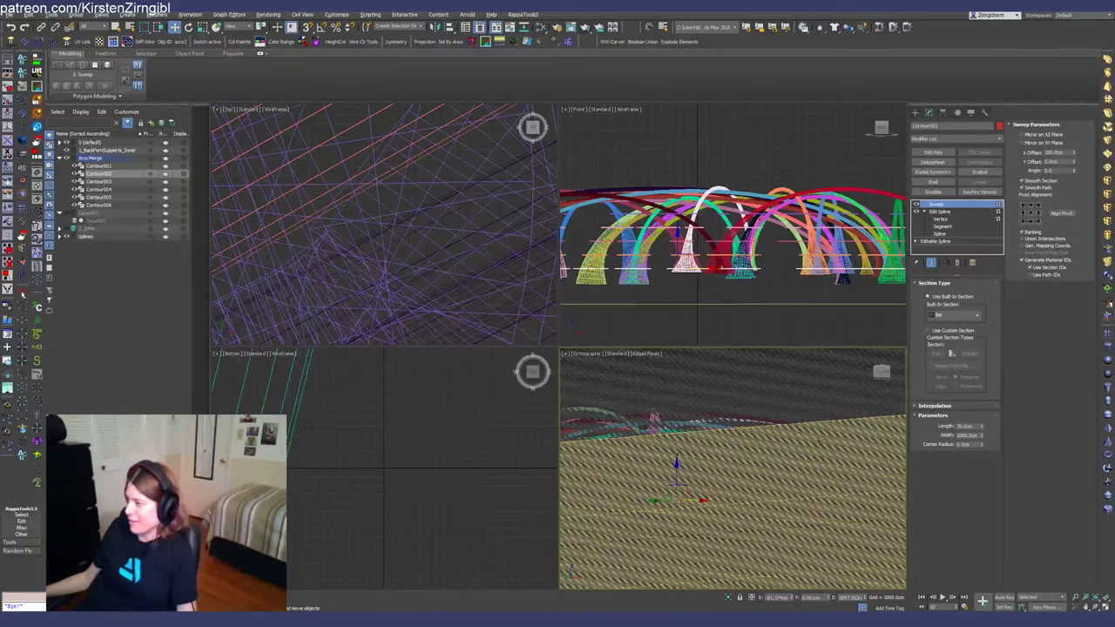
middle_click_drag(732, 255, 702, 265)
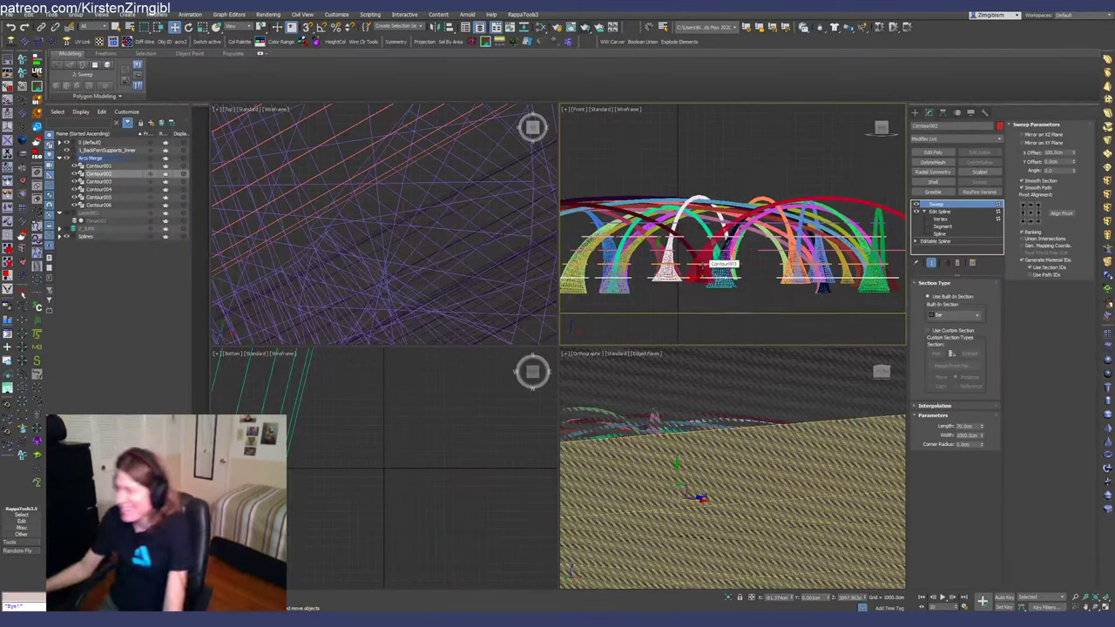
key("alt+w")
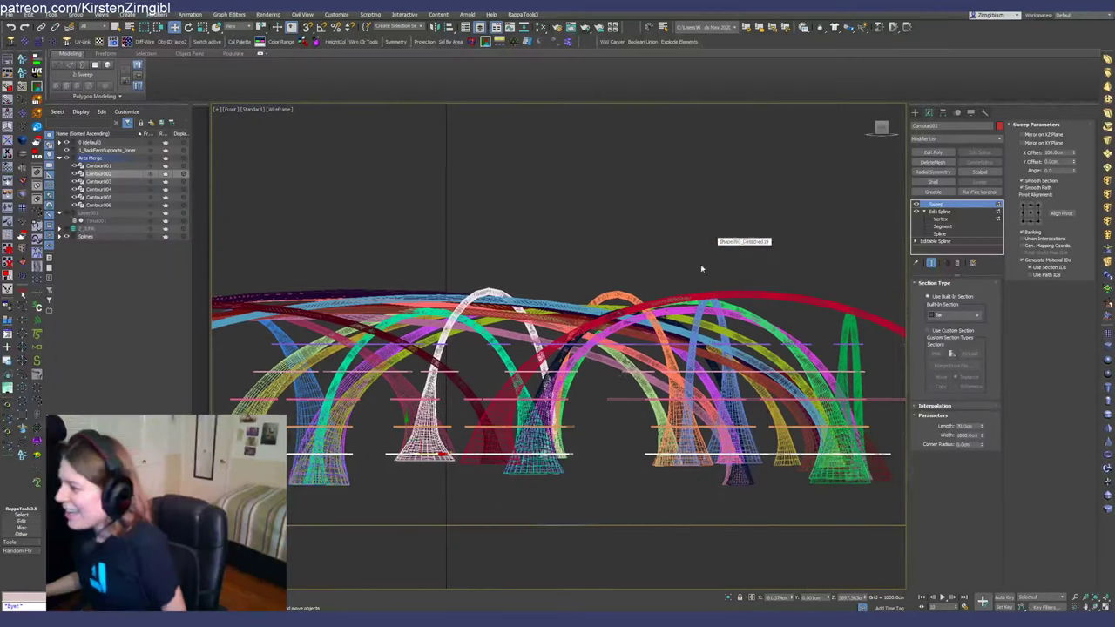
middle_click_drag(624, 374, 721, 356)
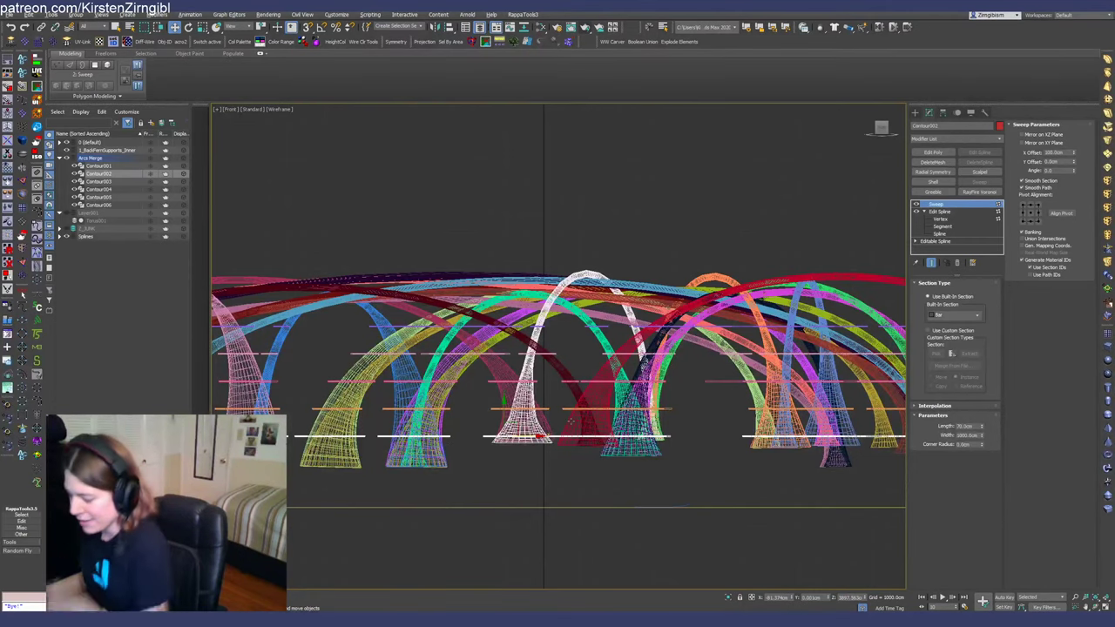
key("alt+w")
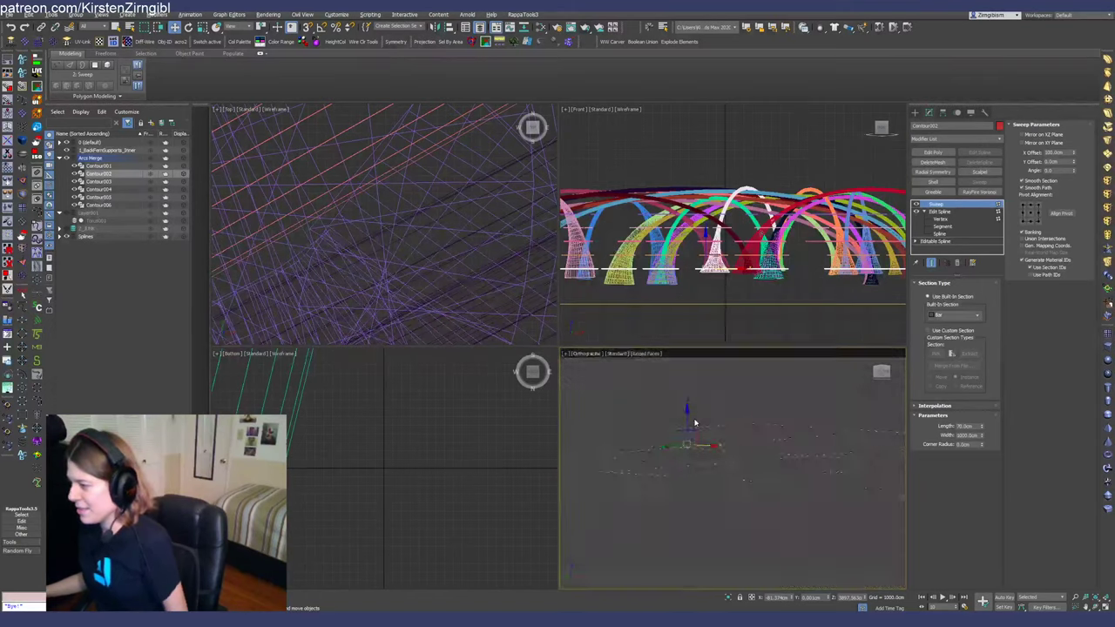
Step: Examine the swept rings around the arch bases and along the arcs from several sides, near and far
middle_click_drag(676, 438, 734, 436, "alt")
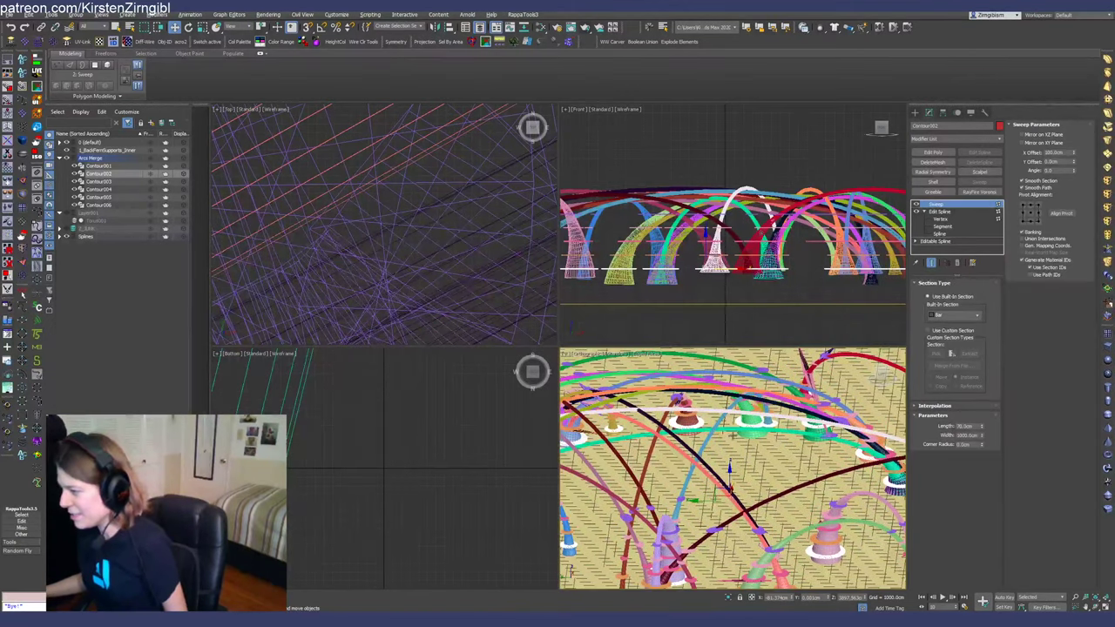
middle_click_drag(679, 458, 742, 451, "alt")
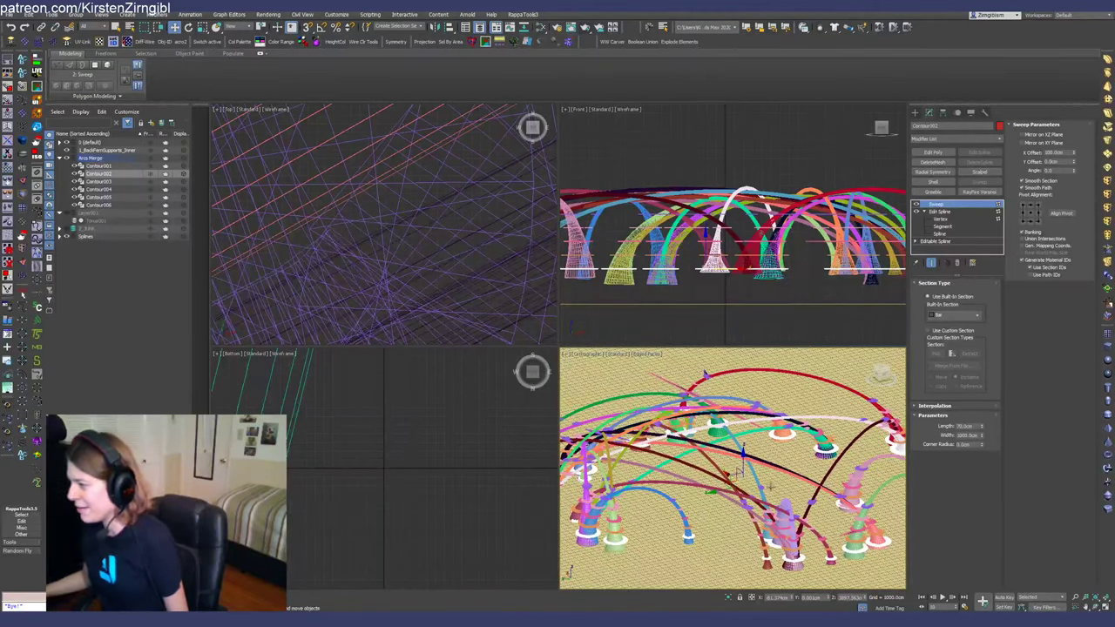
scroll(627, 422, "up", 6)
middle_click_drag(709, 438, 718, 433, "alt")
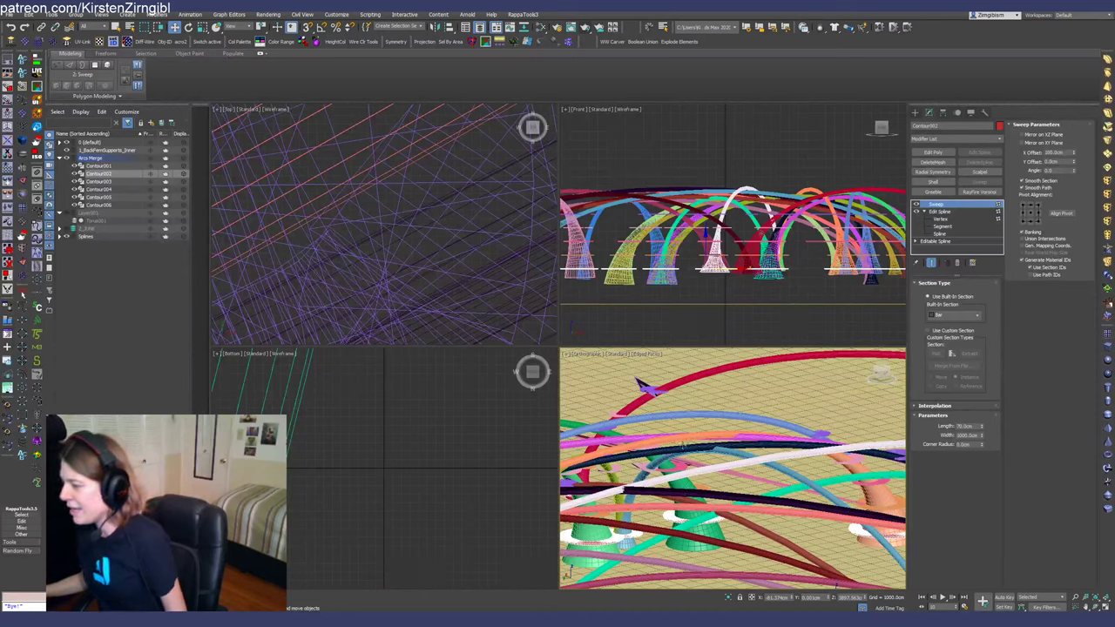
scroll(685, 480, "down", 5)
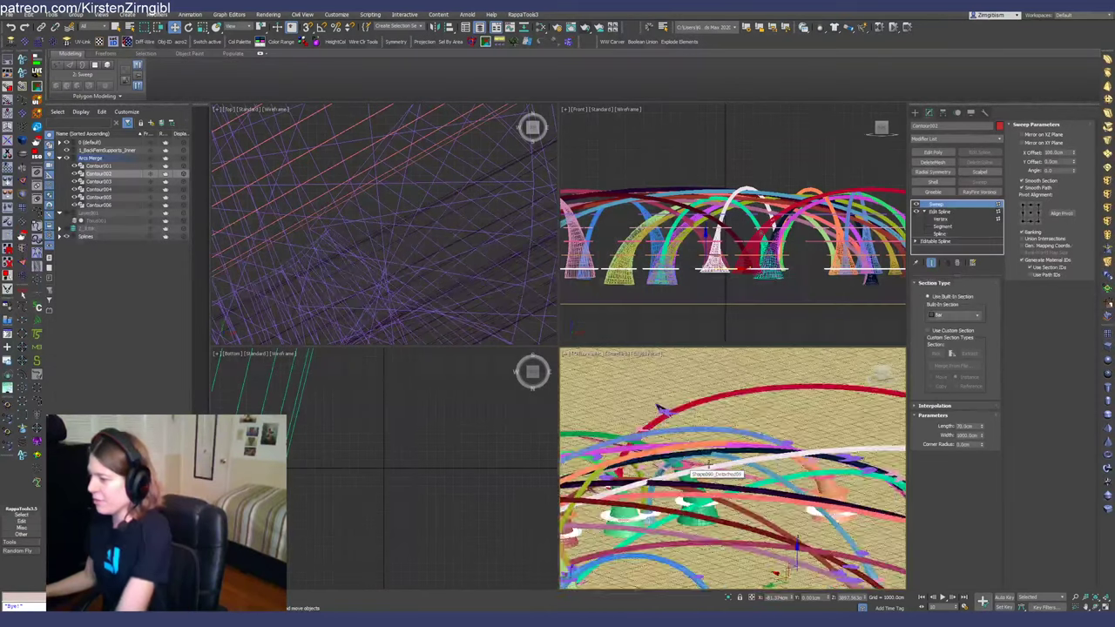
scroll(713, 459, "down", 3)
scroll(710, 464, "up", 4)
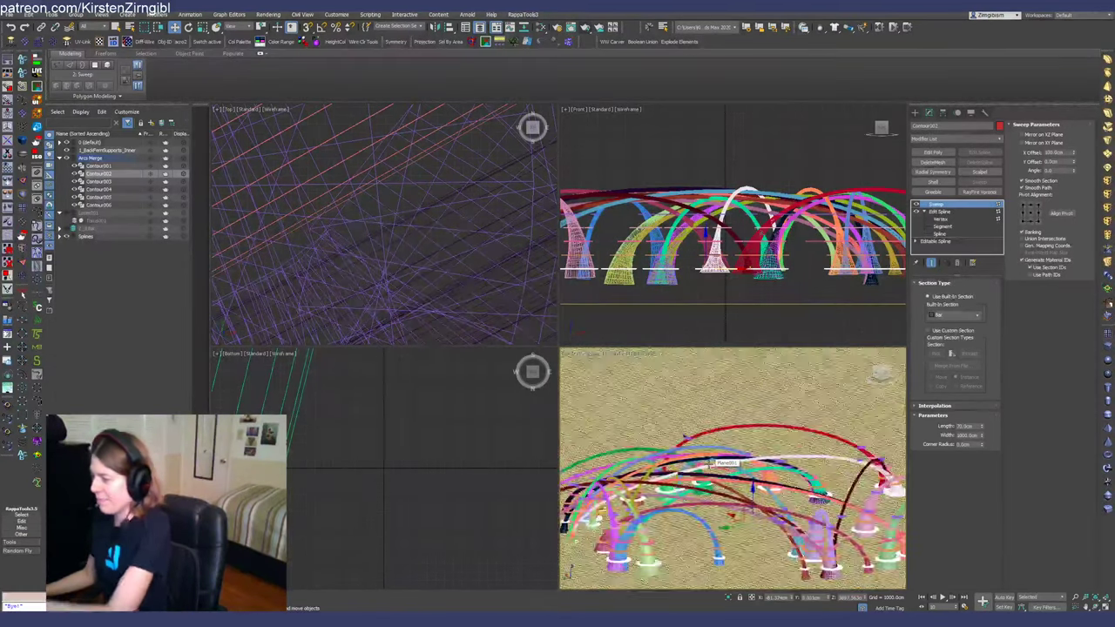
middle_click_drag(710, 465, 707, 454, "alt")
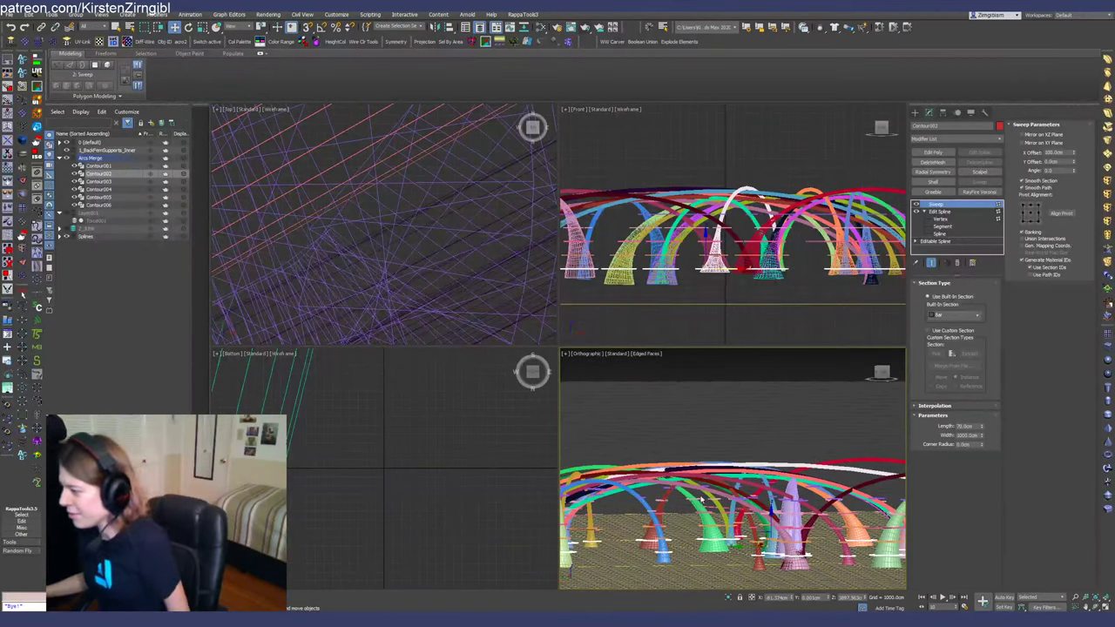
middle_click_drag(680, 418, 601, 492, "alt")
scroll(696, 472, "down", 3)
scroll(696, 472, "up", 2)
middle_click_drag(697, 471, 797, 450, "alt")
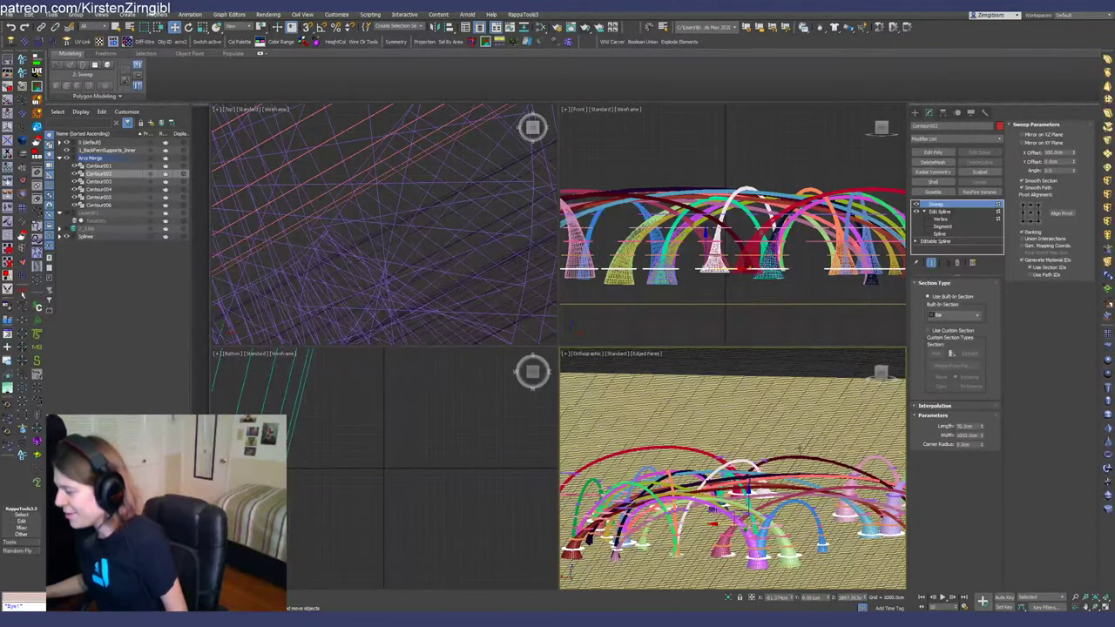
scroll(726, 519, "up", 3)
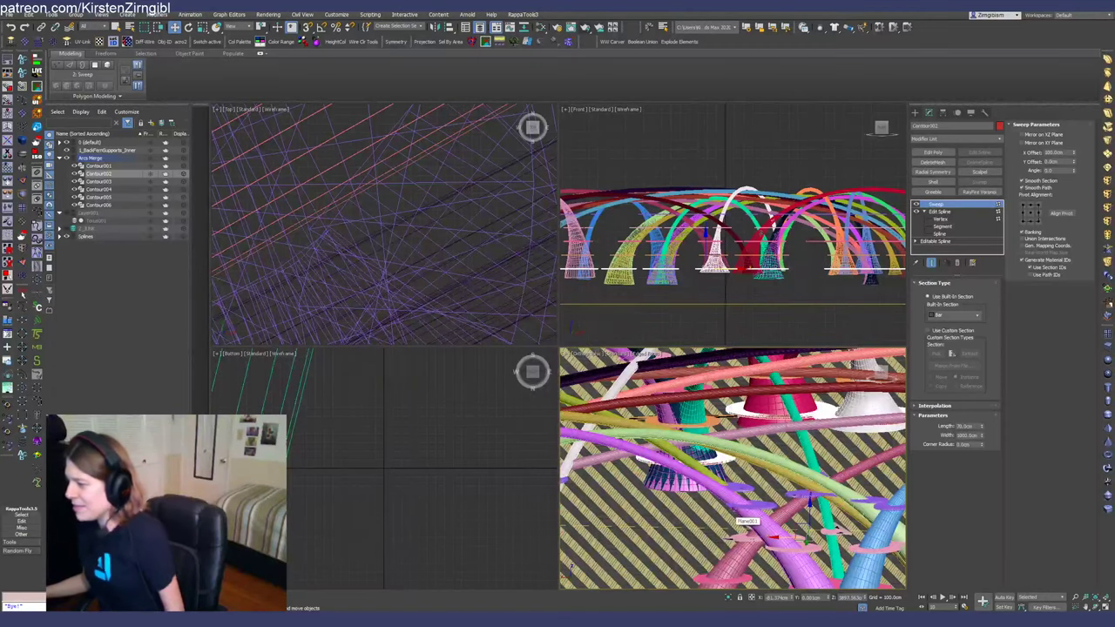
scroll(732, 503, "down", 2)
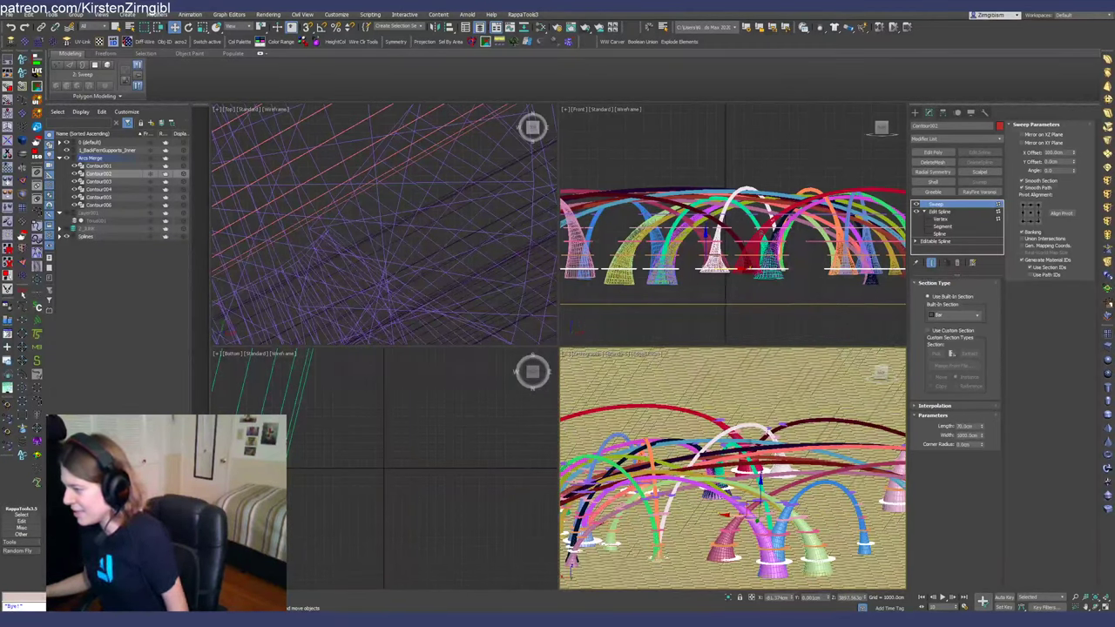
middle_click_drag(746, 435, 767, 475, "alt")
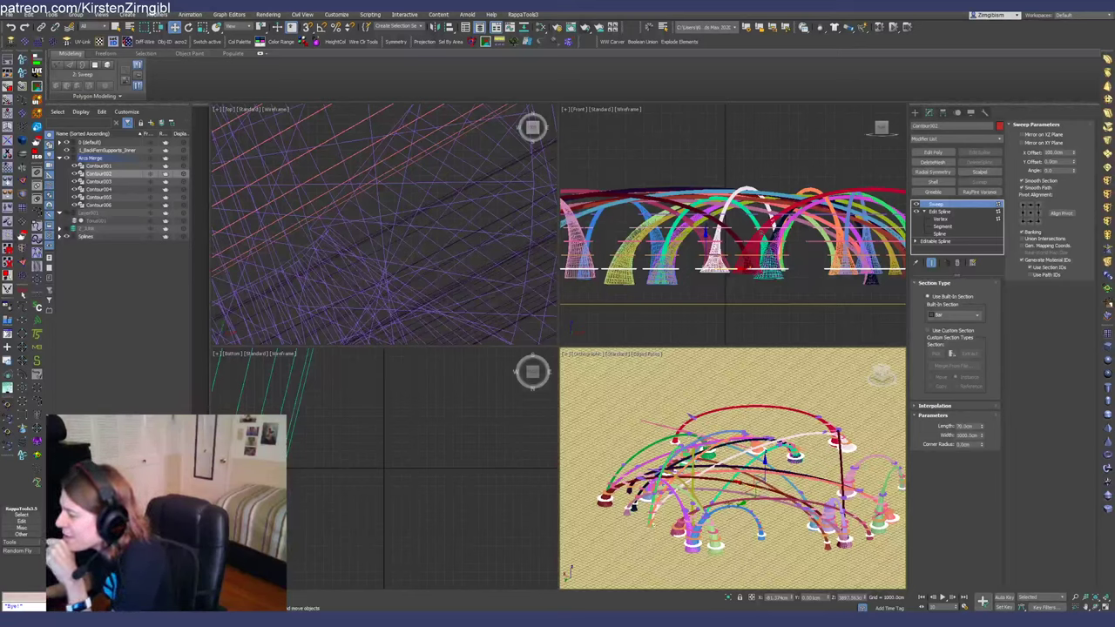
scroll(732, 462, "up", 3)
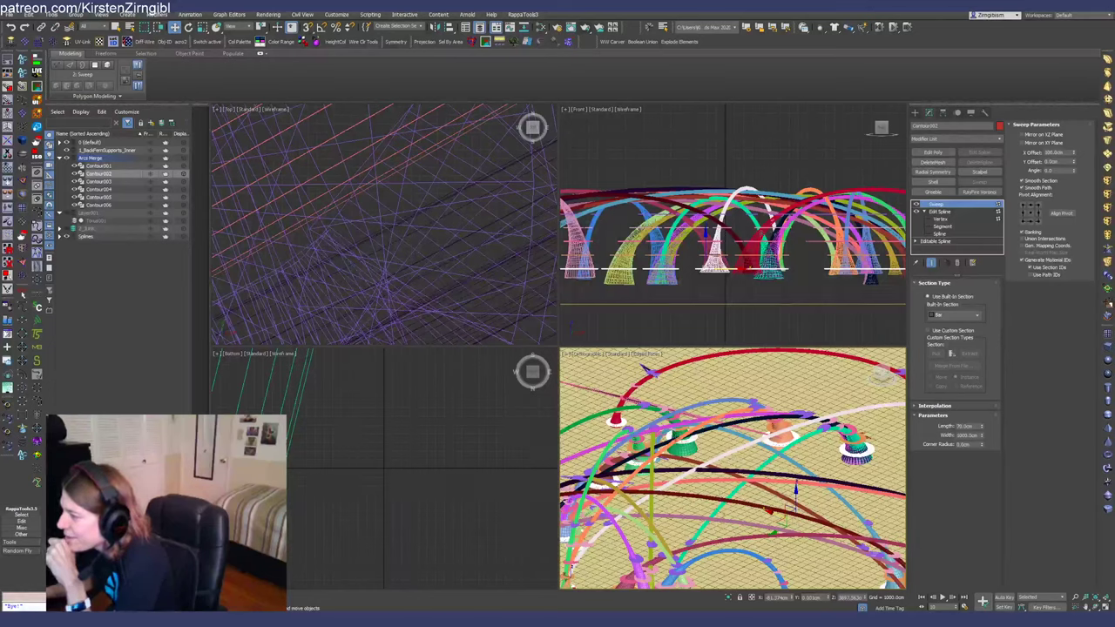
Step: Select the Contour004 rings on the arcs and isolate them
scroll(751, 479, "down", 5)
middle_click_drag(750, 515, 763, 504, "alt")
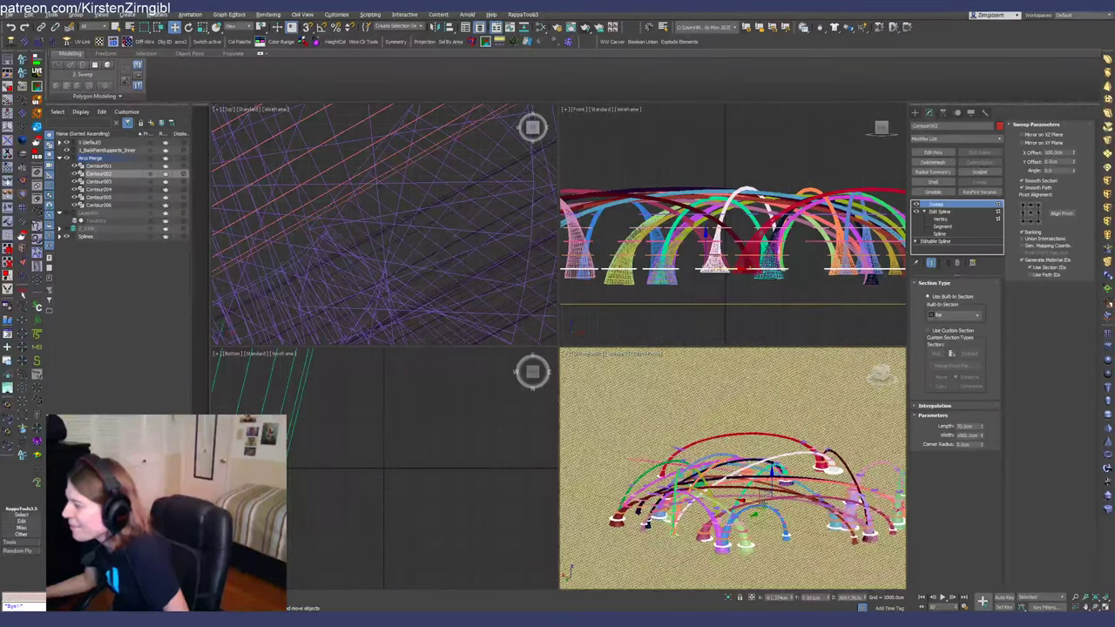
scroll(764, 504, "up", 6)
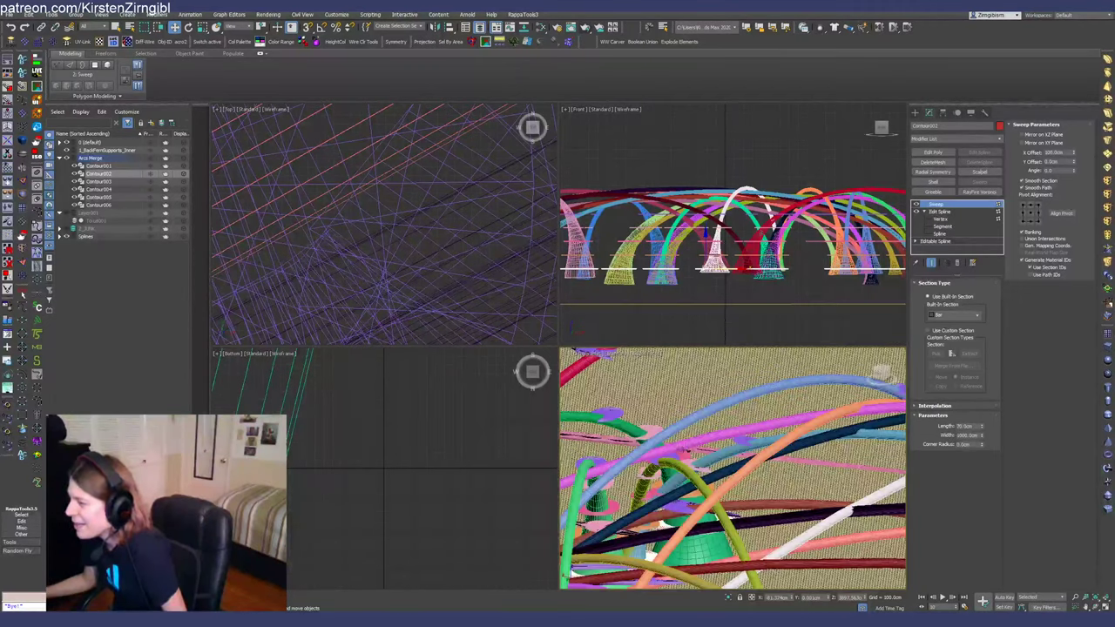
left_click(696, 449)
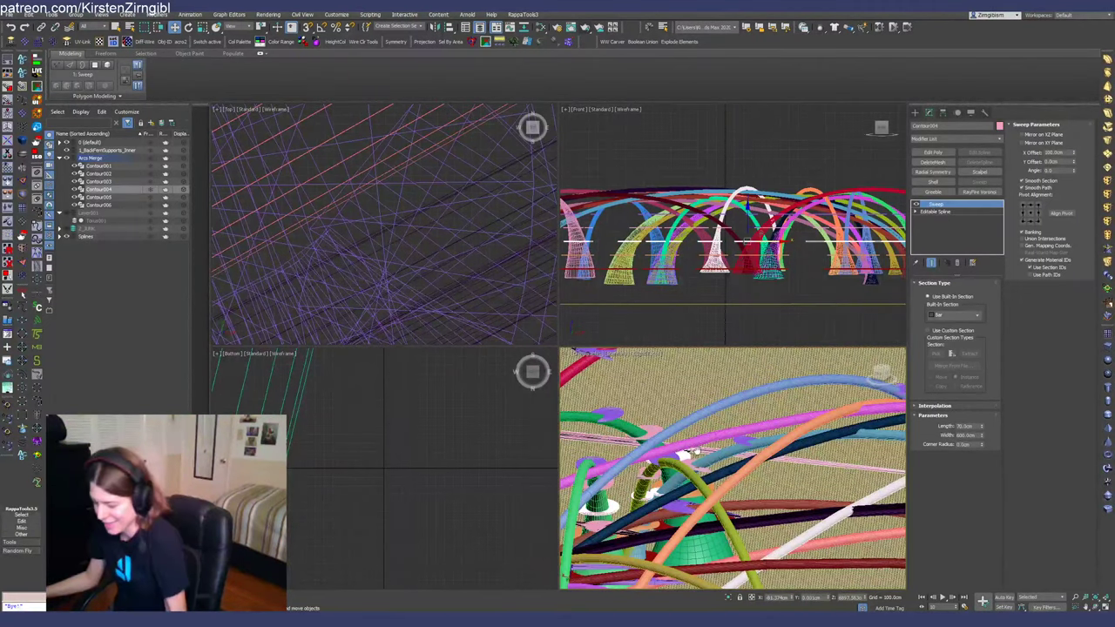
key("alt+q")
Step: Examine the distorted Contour004 ring crossed by long flat bars up close, with the Sweep switched off
scroll(697, 454, "up", 5)
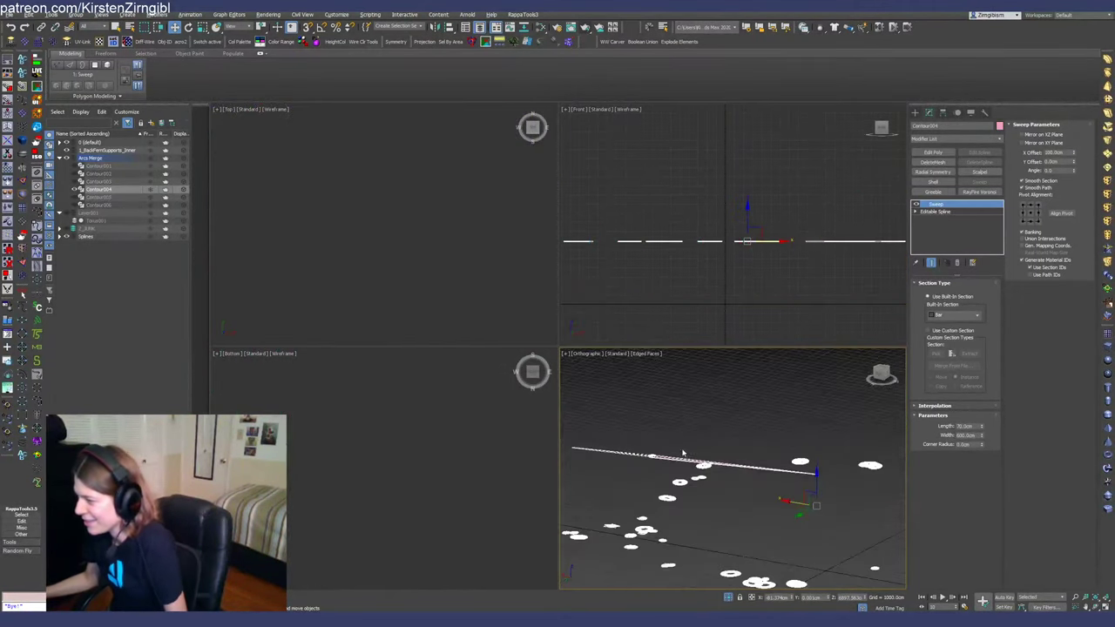
middle_click_drag(669, 478, 729, 510, "alt")
scroll(728, 509, "up", 5)
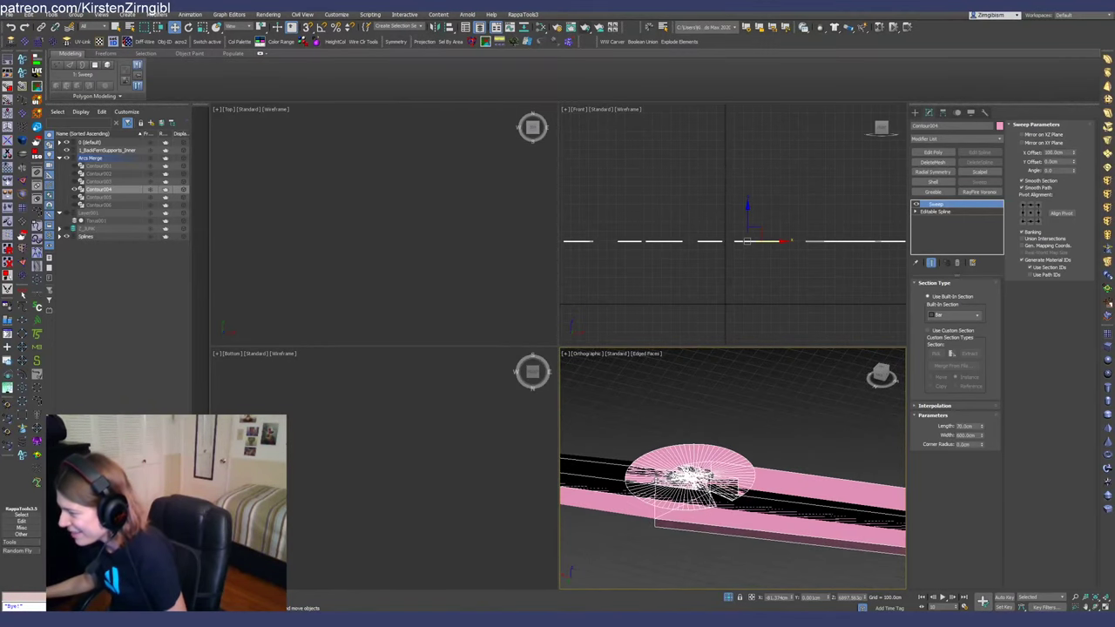
key("z")
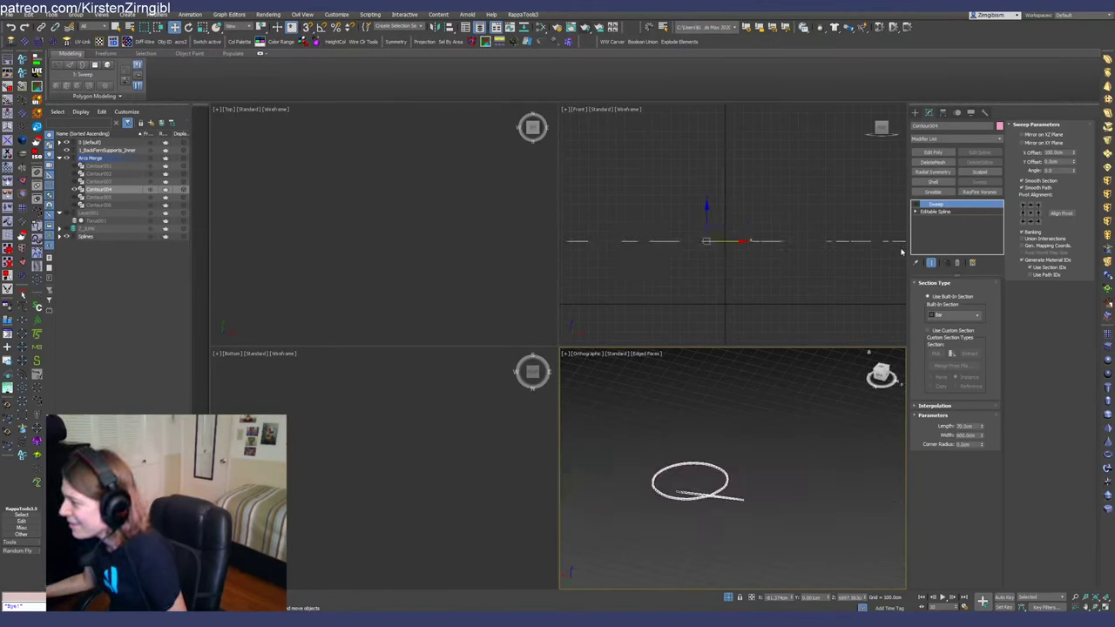
scroll(764, 481, "up", 8)
scroll(764, 482, "down", 10)
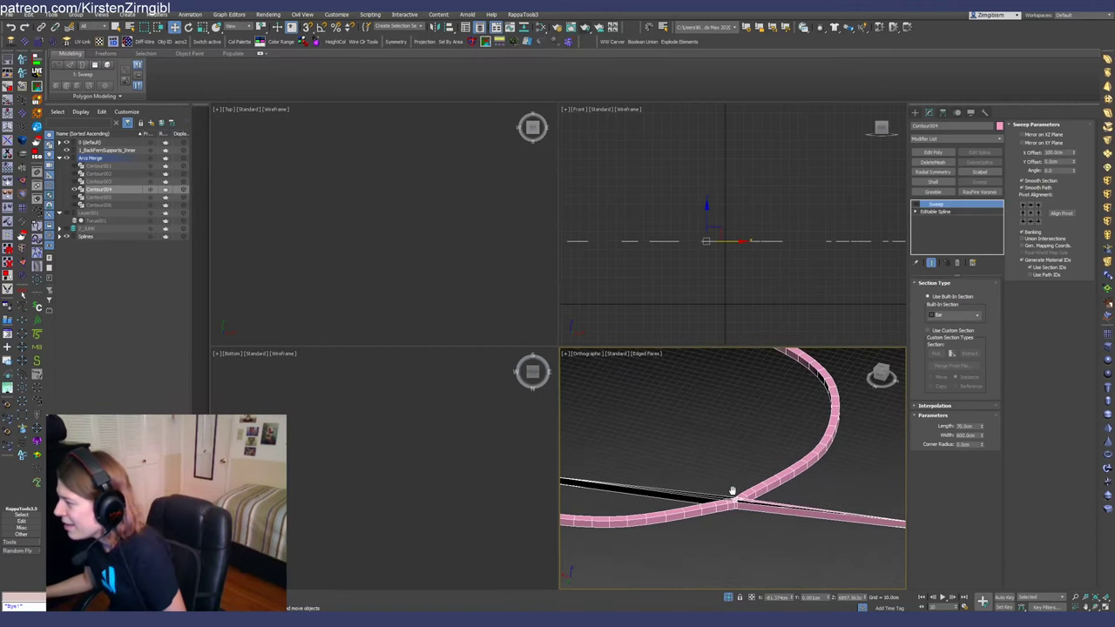
scroll(819, 497, "up", 5)
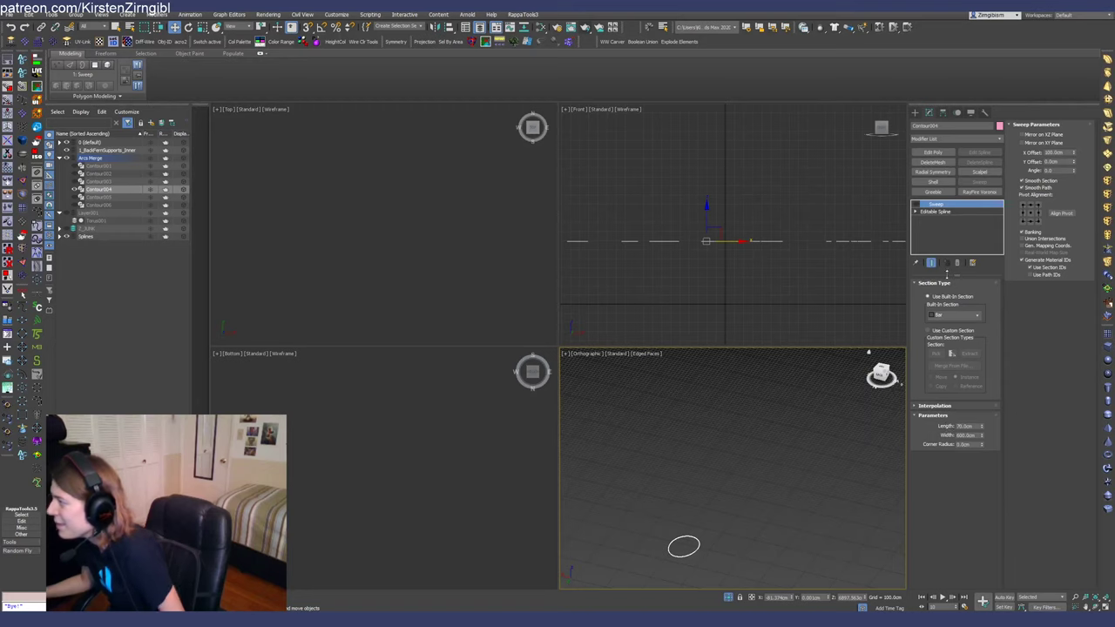
Step: Disable the viewport rendering of Contour004's Editable Spline and compare a bare ring outline with its Sweep on and off
left_click(937, 212)
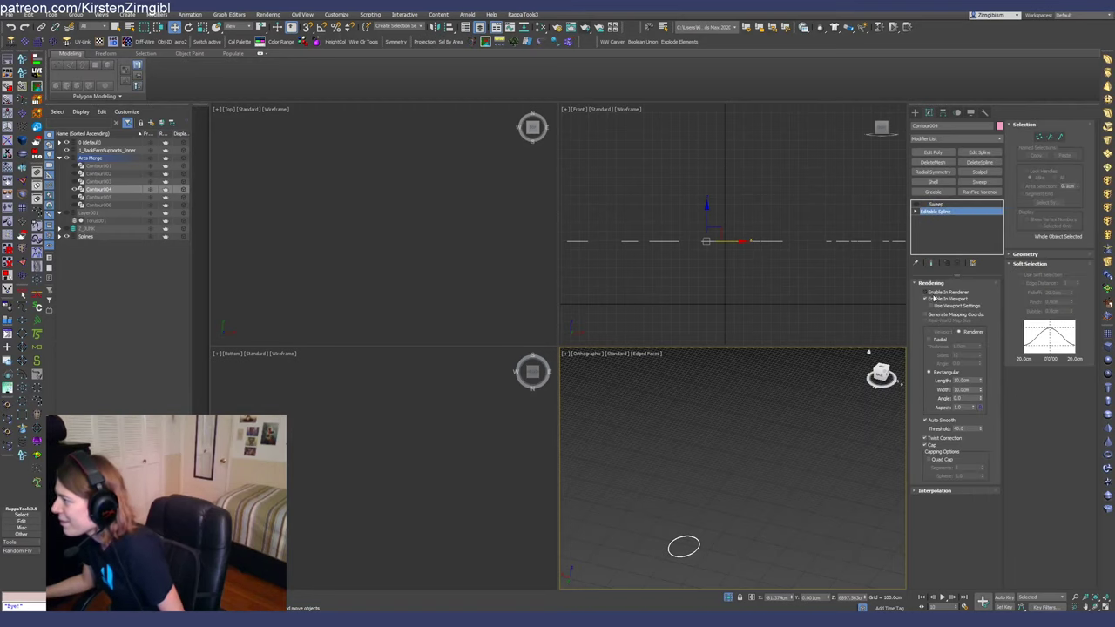
left_click(937, 203)
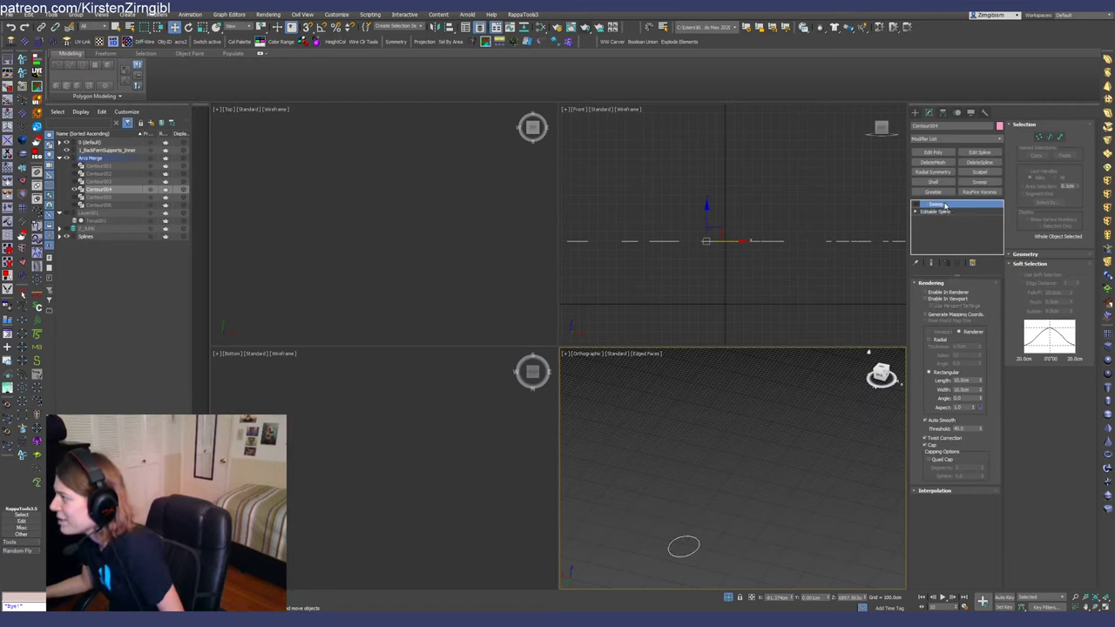
left_click(915, 205)
middle_click_drag(675, 458, 723, 426)
left_click(915, 205)
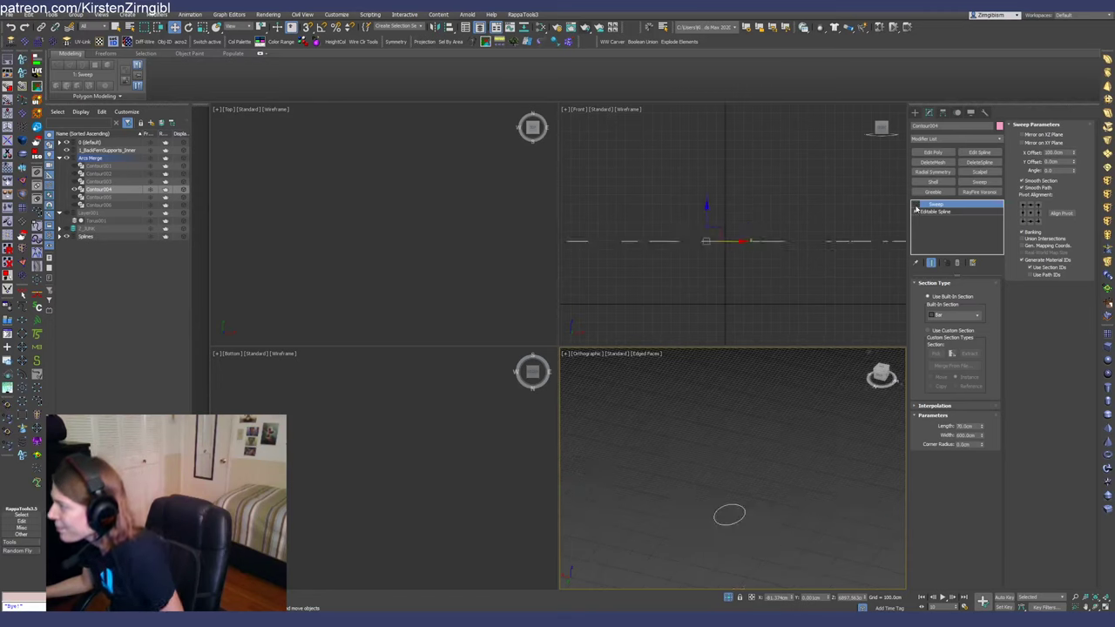
scroll(740, 500, "up", 5)
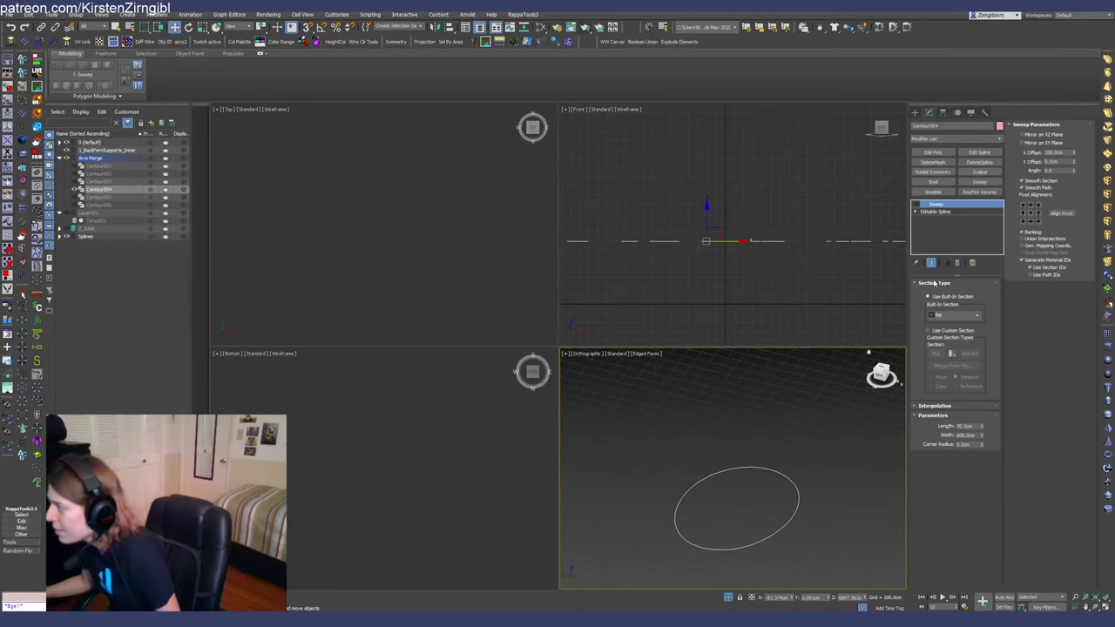
Step: Inspect the vertices of this Contour004 ring outline, looking closely at its first vertex
left_click(915, 212)
left_click(937, 218)
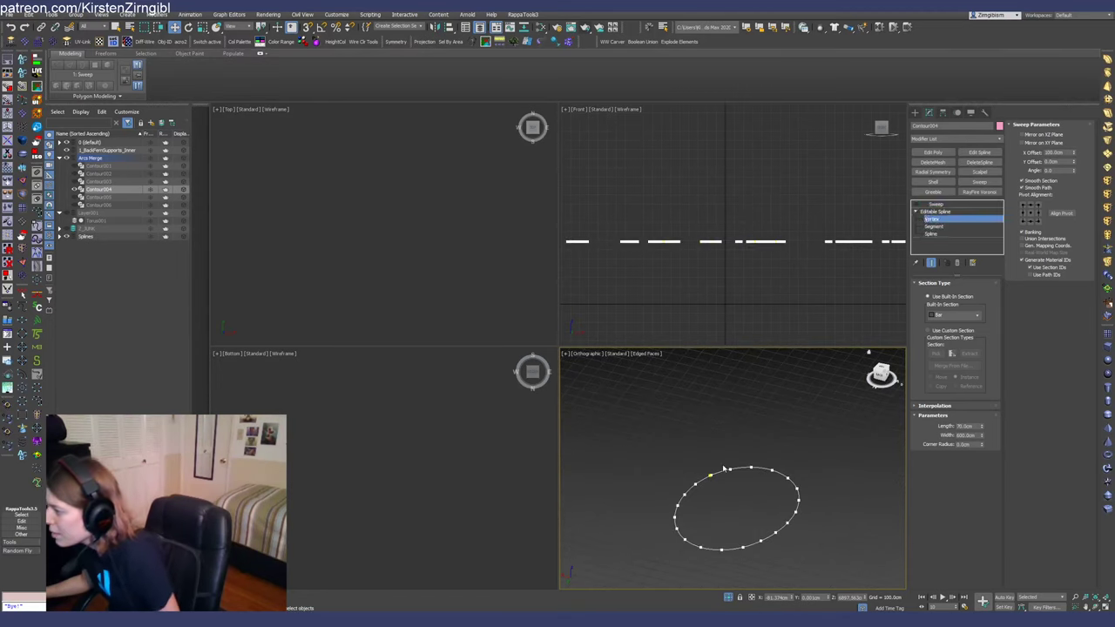
left_click_drag(710, 479, 716, 487)
scroll(711, 475, "up", 8)
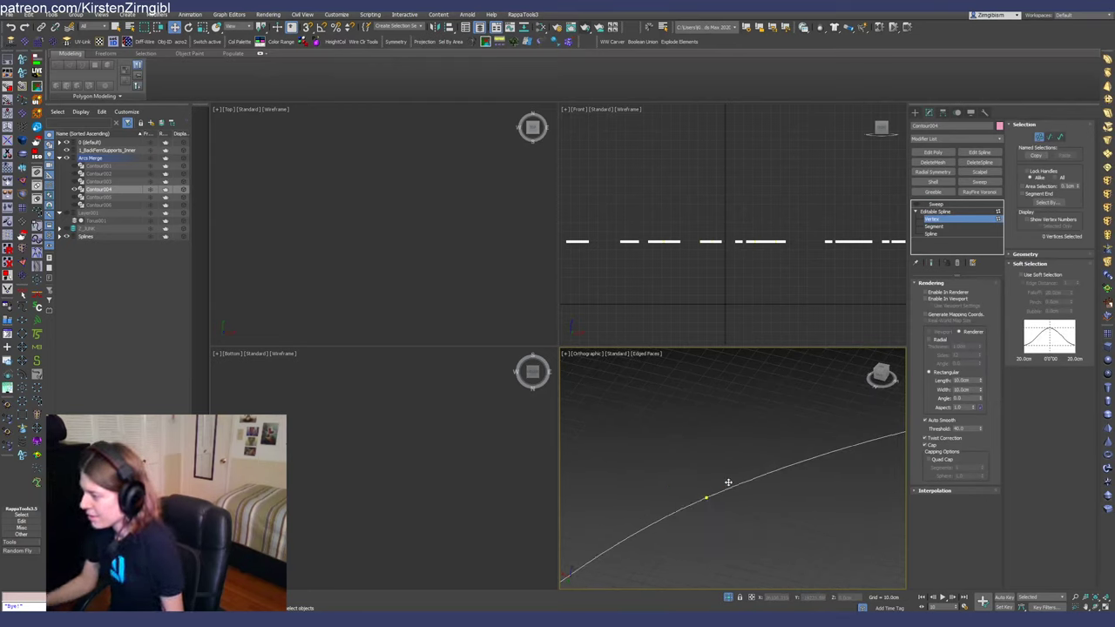
key("ctrl+z")
scroll(720, 476, "down", 4)
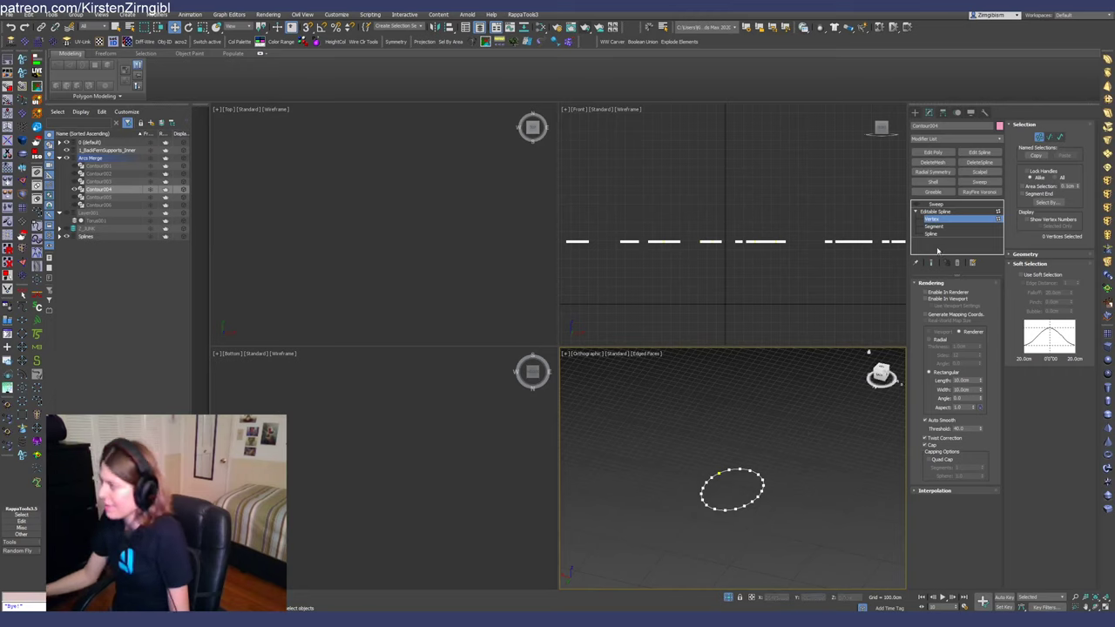
Step: Switch Contour004's Sweep back on and locate the ring where the mesh is distorted into long bars
left_click(937, 205)
right_click(804, 424)
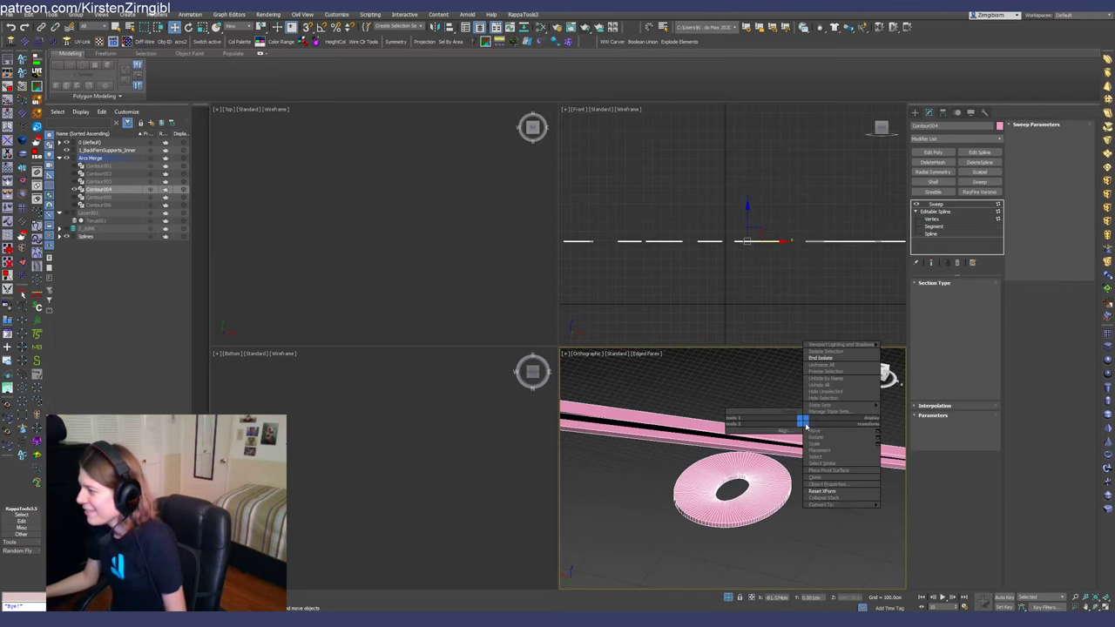
left_click(831, 448)
scroll(662, 441, "down", 5)
middle_click_drag(649, 452, 817, 487)
scroll(722, 463, "up", 5)
scroll(684, 452, "up", 2)
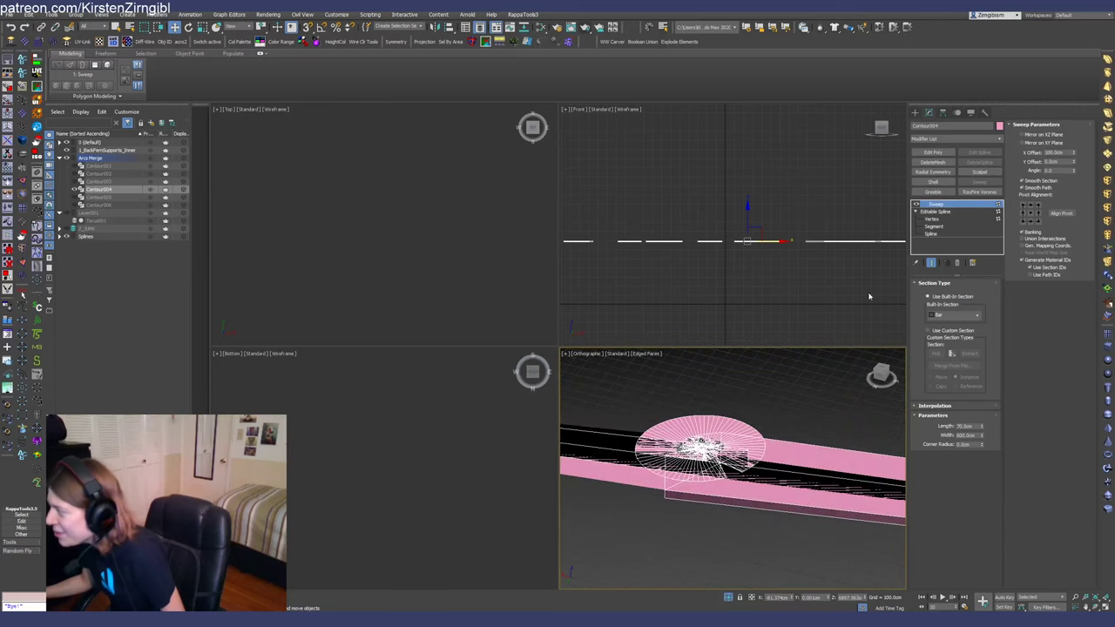
Step: Switch off Contour004's Sweep and delete the stray vertex right beside the first vertex of the distorted ring's outline
left_click(915, 205)
left_click(934, 219)
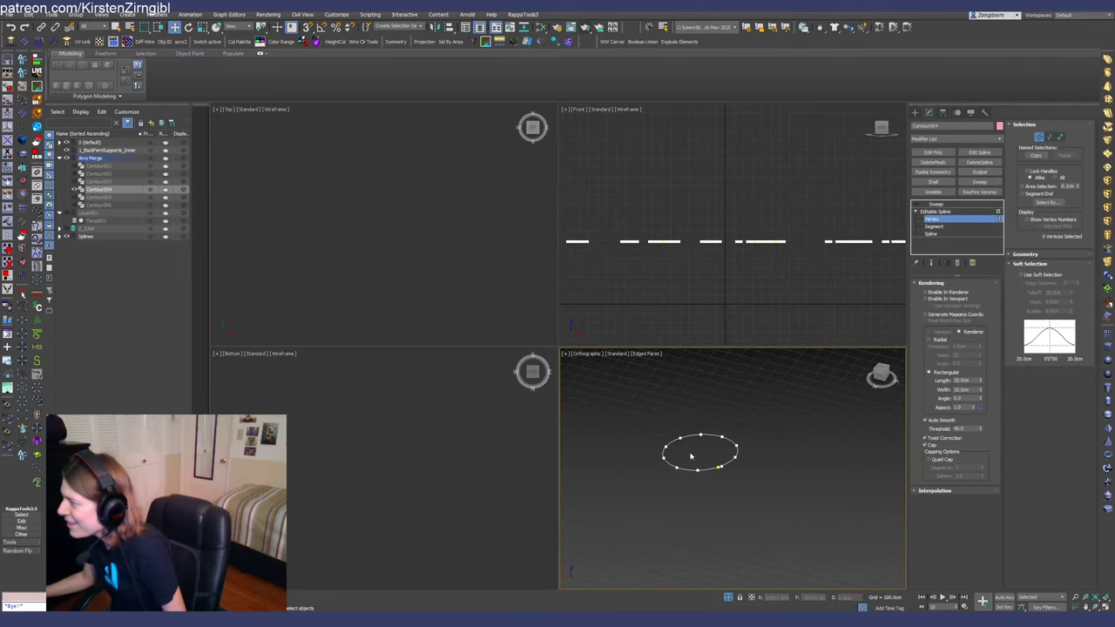
scroll(735, 419, "down", 5)
scroll(703, 425, "up", 4)
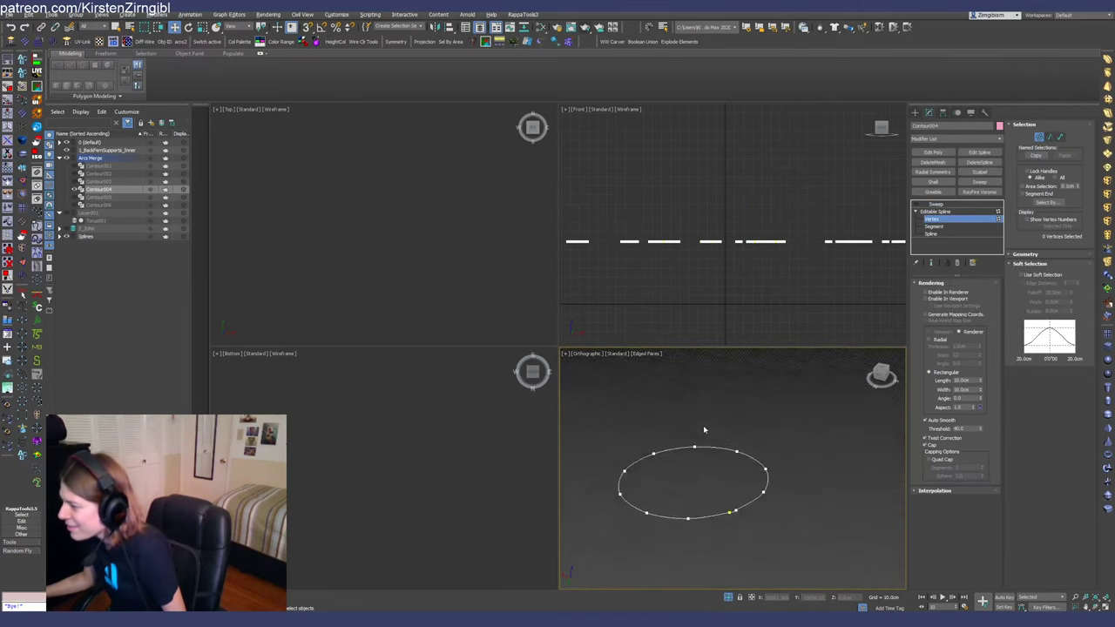
left_click(689, 455)
scroll(732, 474, "up", 1)
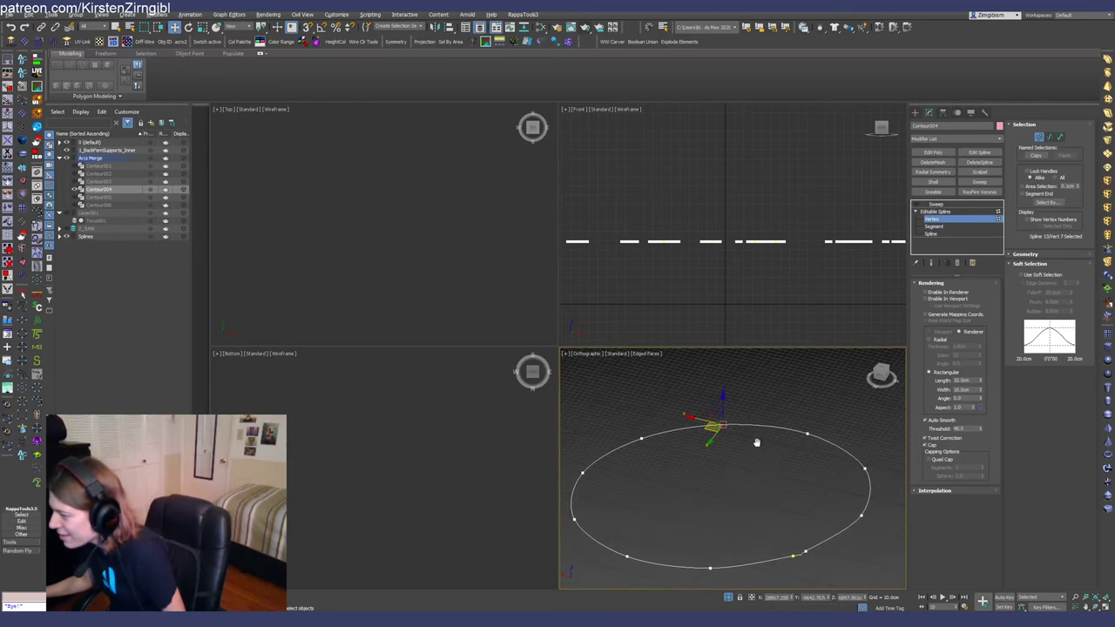
left_click(790, 555)
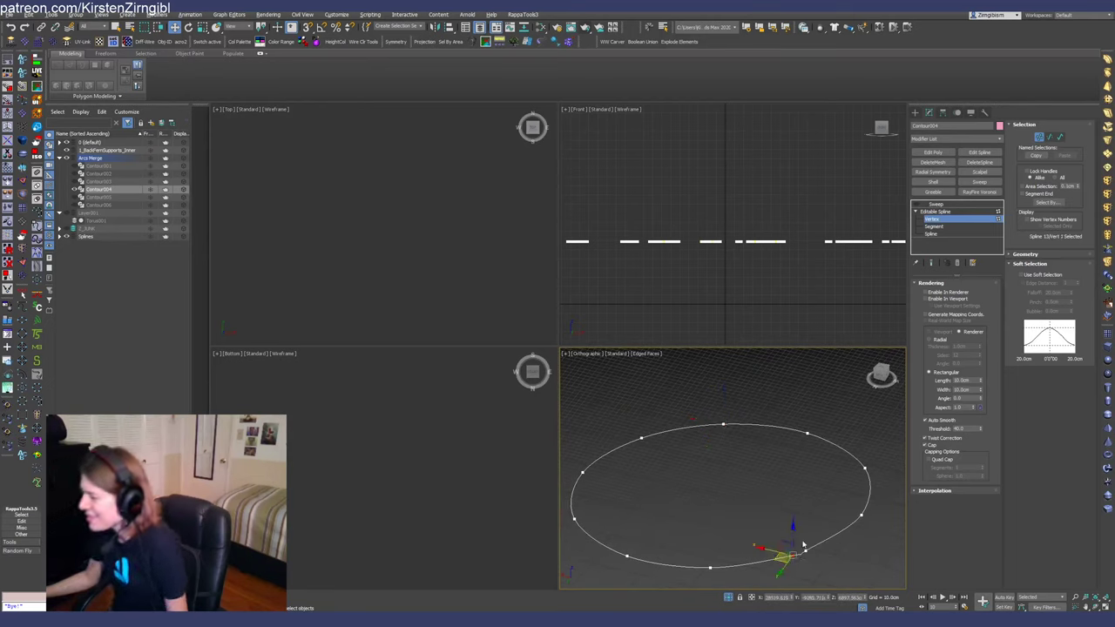
left_click(808, 552)
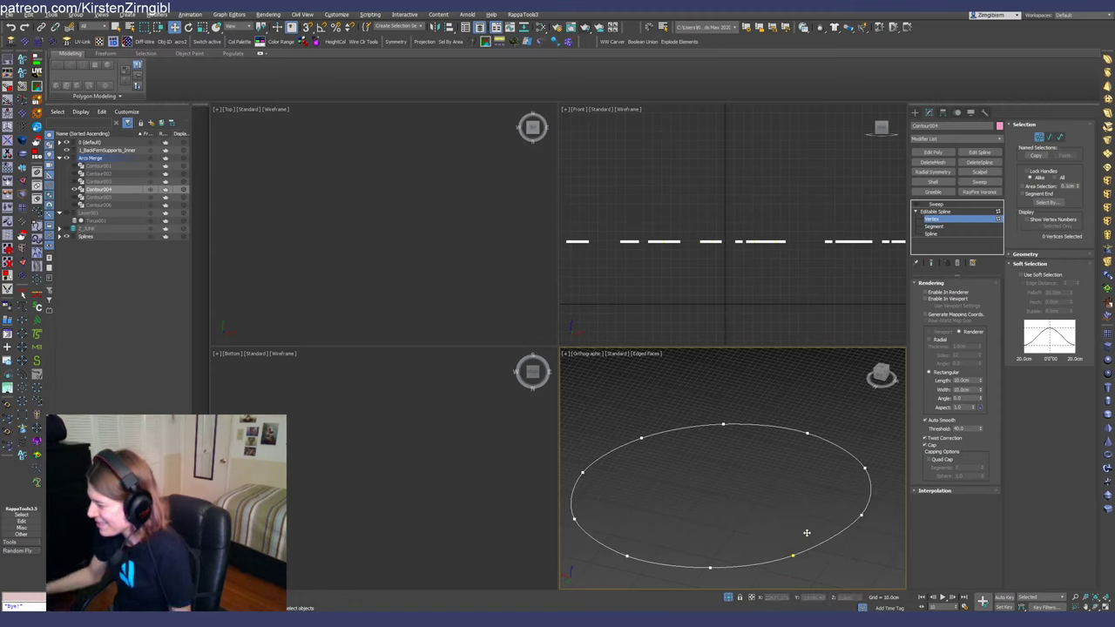
Step: Turn Contour004's Sweep back on and check the repaired ring
left_click(939, 204)
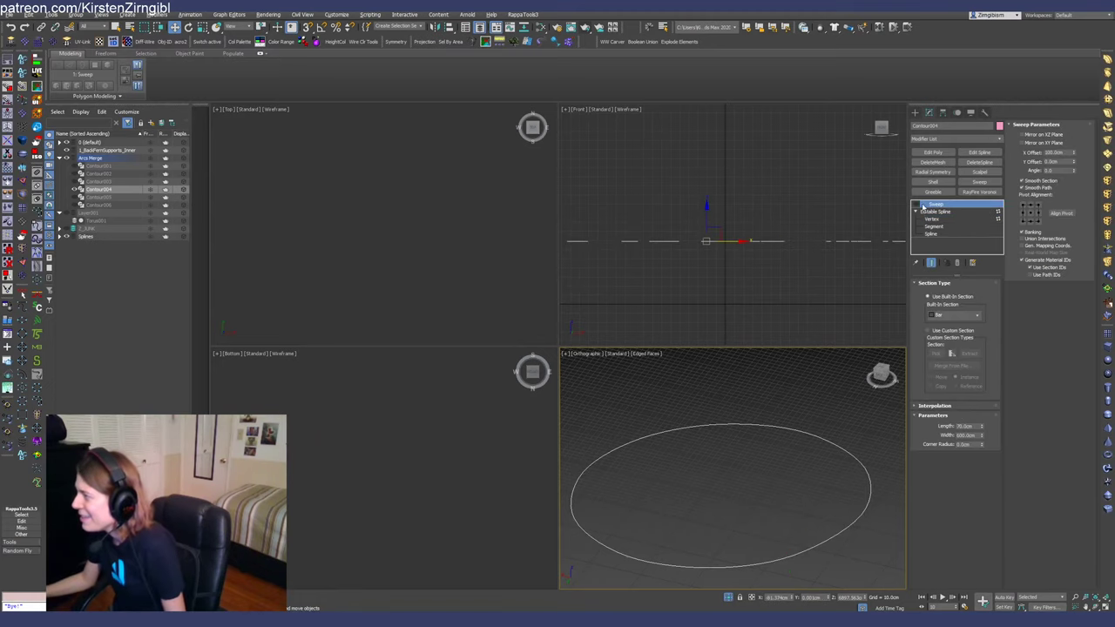
left_click(916, 204)
scroll(748, 436, "down", 3)
scroll(747, 436, "down", 2)
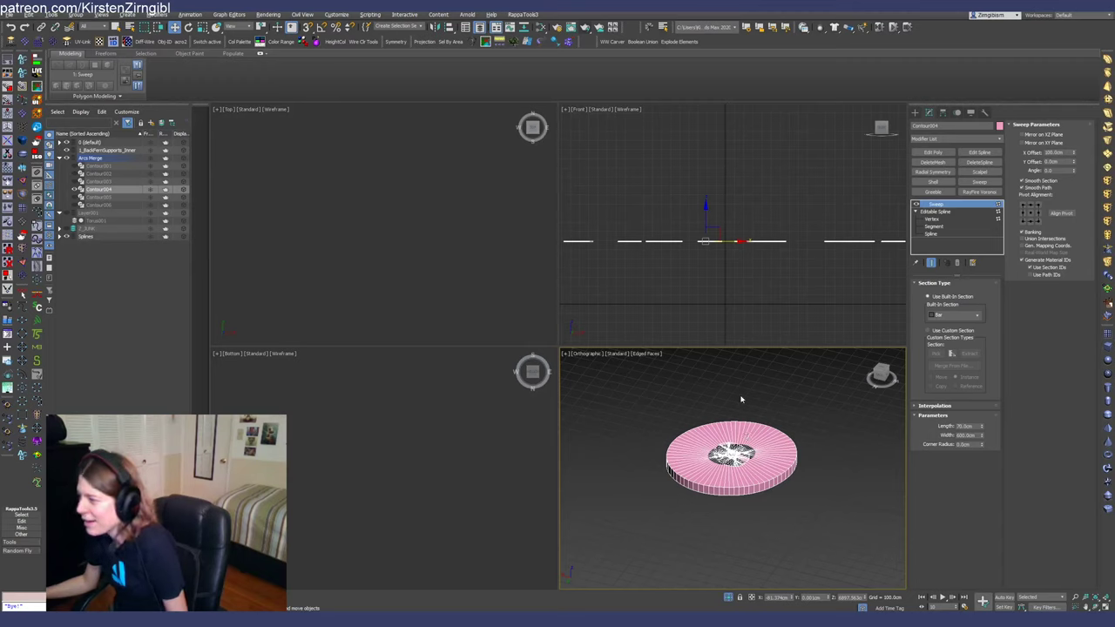
middle_click_drag(721, 440, 726, 440, "alt")
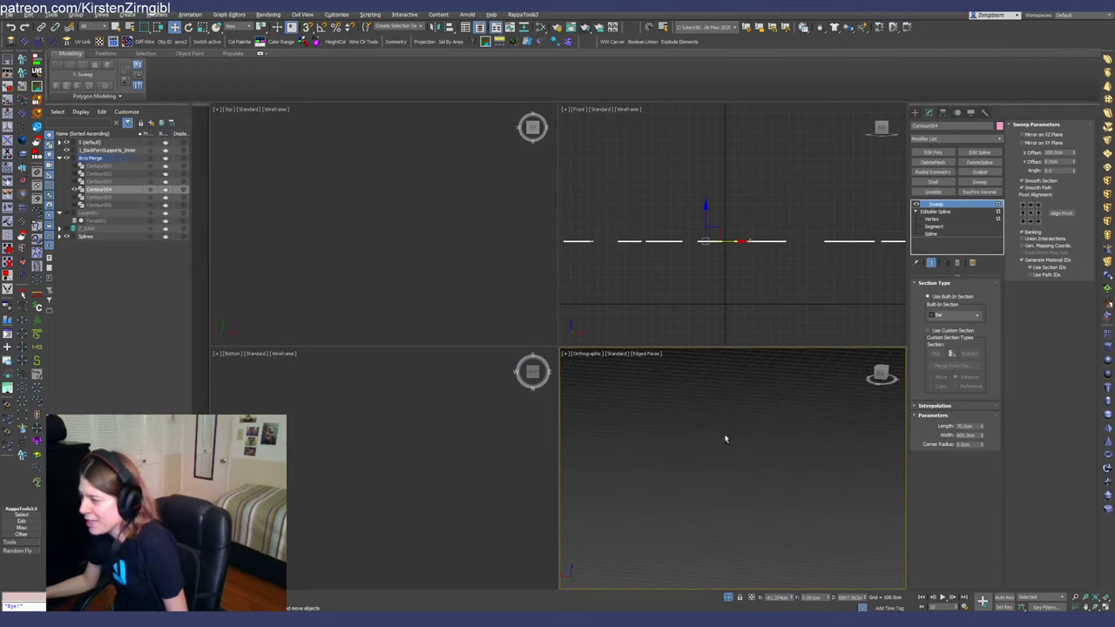
key("z")
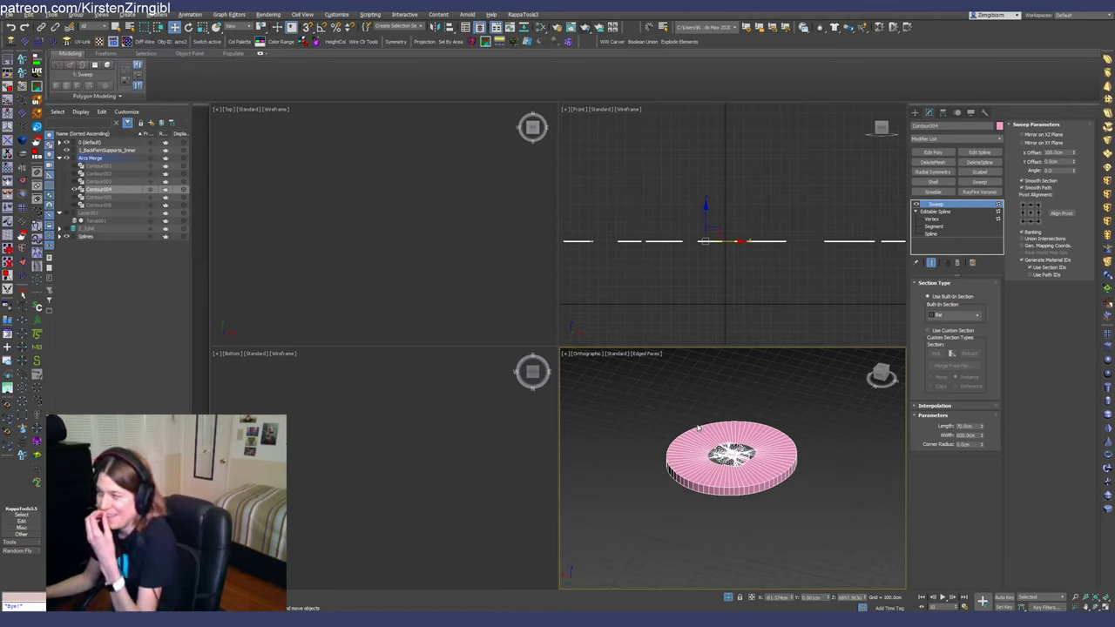
Step: End the isolation of Contour004 to show the whole scene
middle_click_drag(721, 410, 671, 388)
scroll(707, 426, "down", 10)
right_click(770, 407)
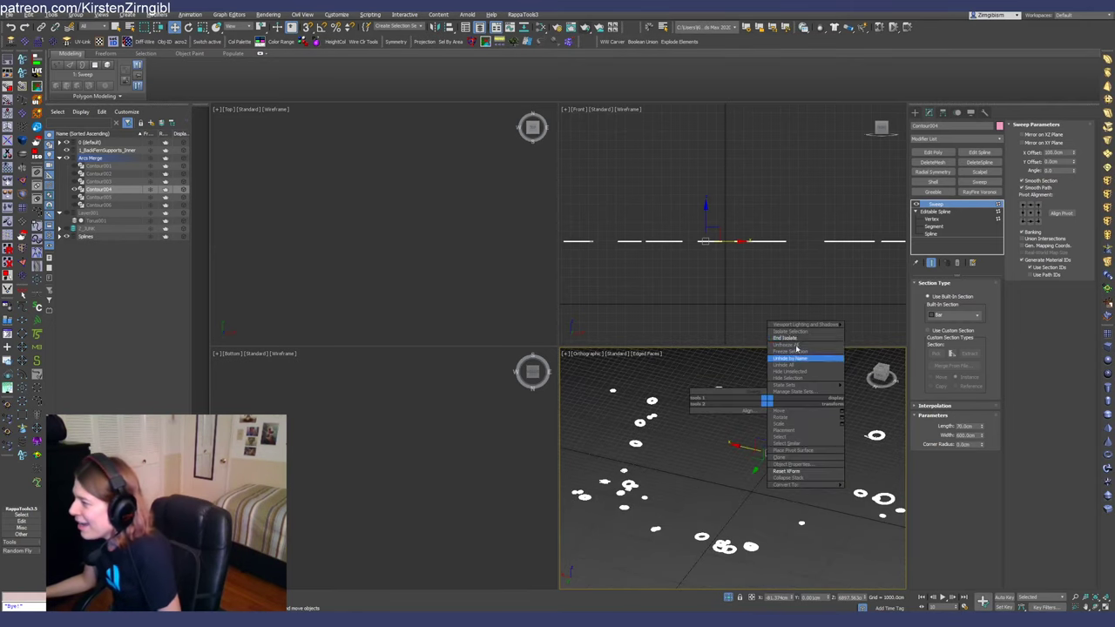
left_click(797, 332)
Step: Review the swept rings on the arcs across the whole scene
scroll(770, 409, "down", 6)
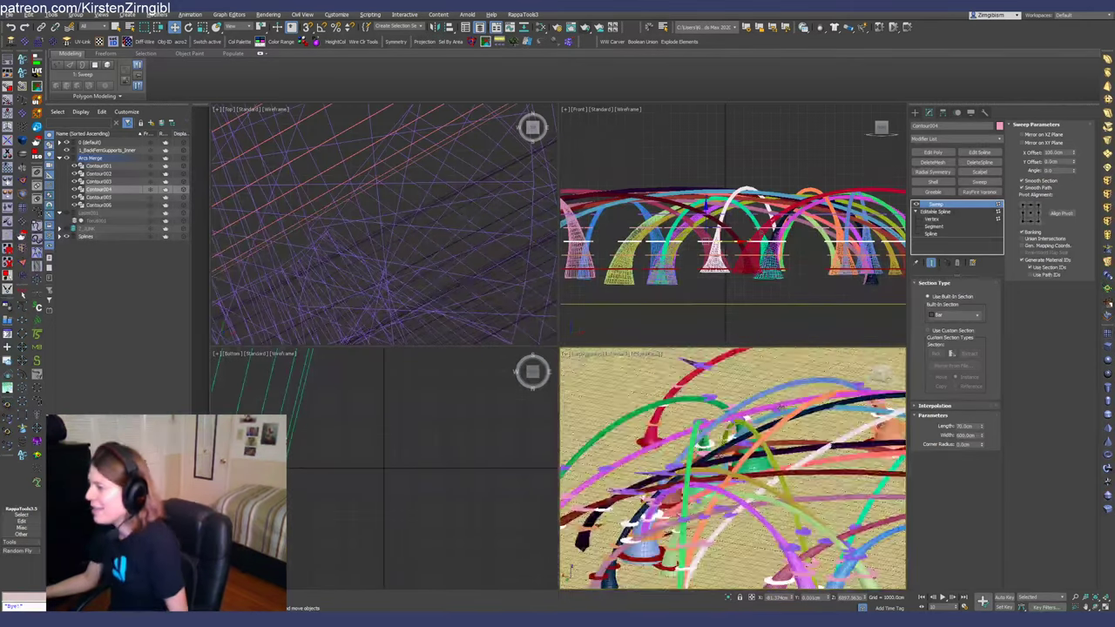
middle_click_drag(789, 420, 722, 412, "alt")
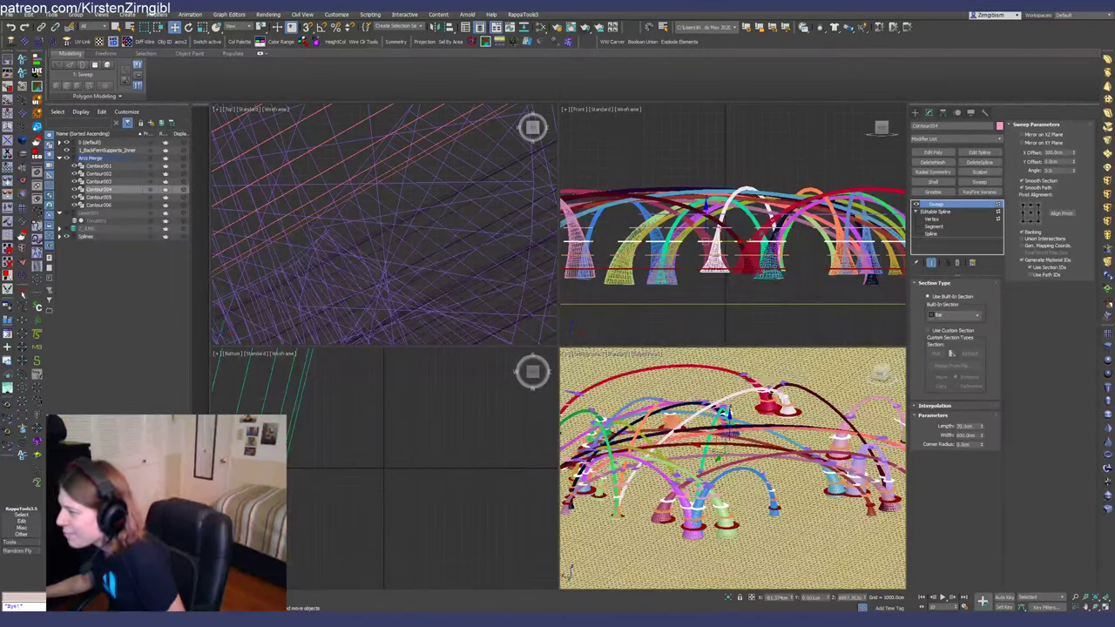
scroll(728, 387, "up", 3)
scroll(726, 389, "down", 3)
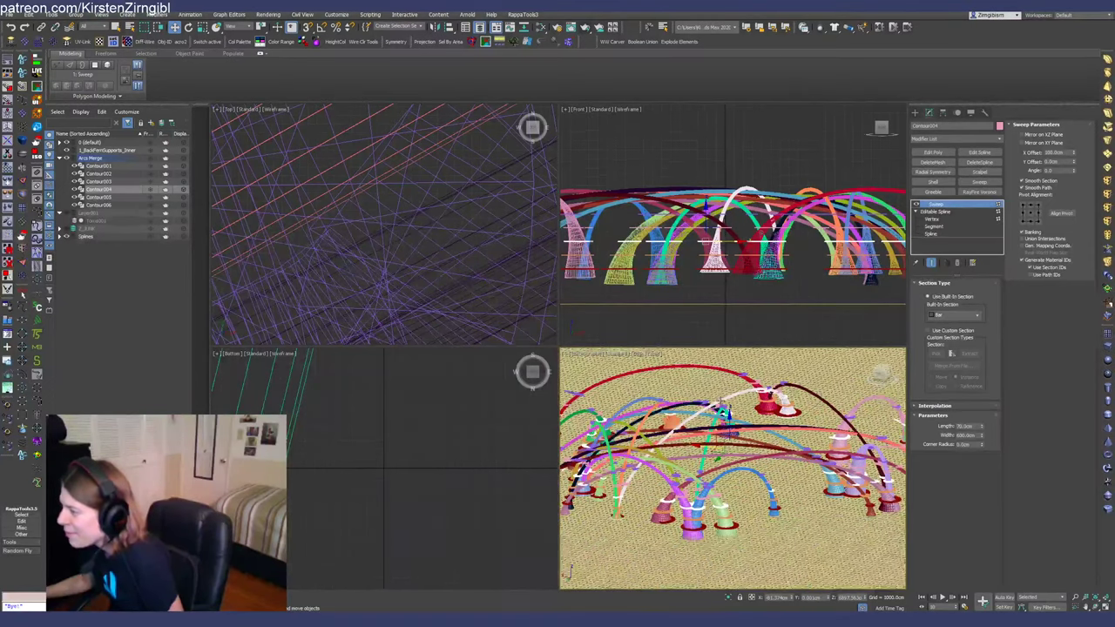
middle_click_drag(726, 407, 725, 418)
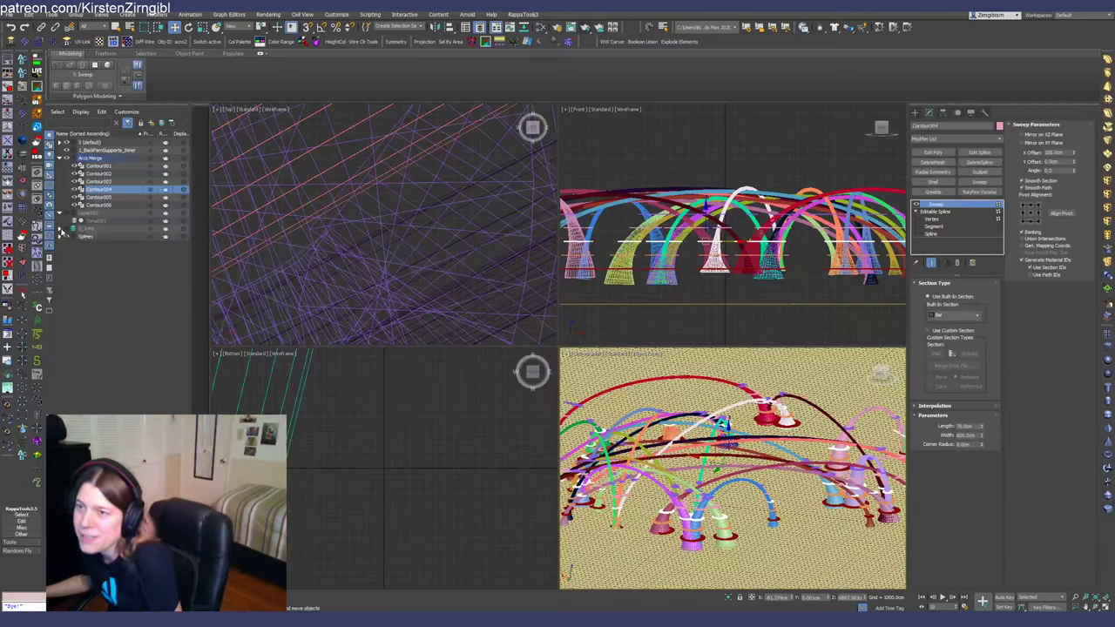
Step: Show the Z_JUNK layer, select its detached arc mesh, and clone it straight up as one independent copy
left_click(66, 229)
left_click(95, 237)
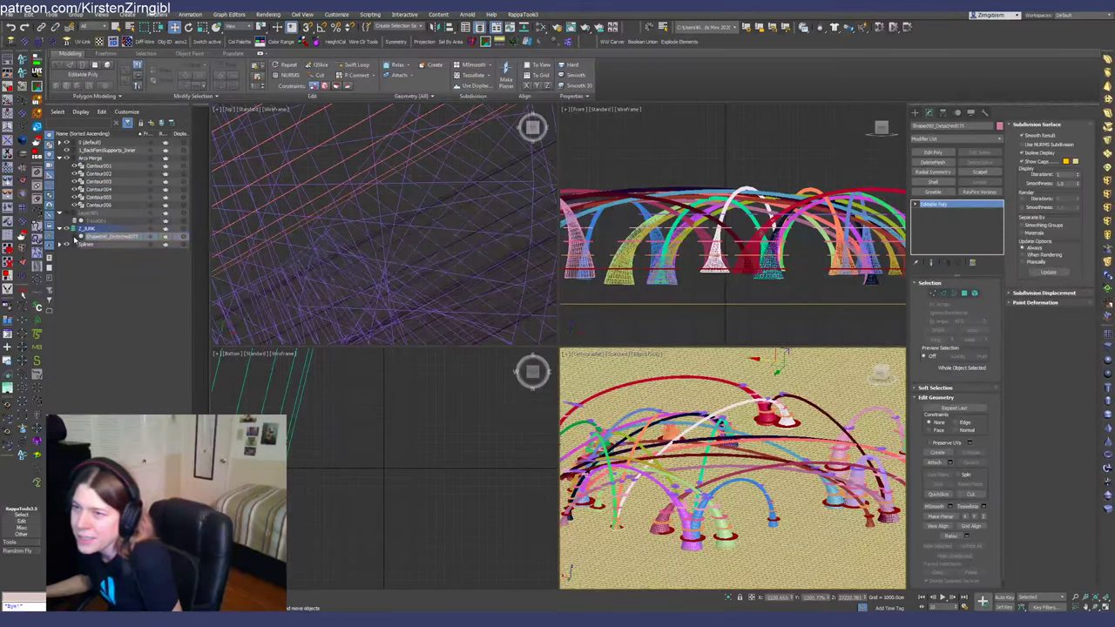
middle_click_drag(769, 237, 779, 280)
scroll(779, 280, "down", 5)
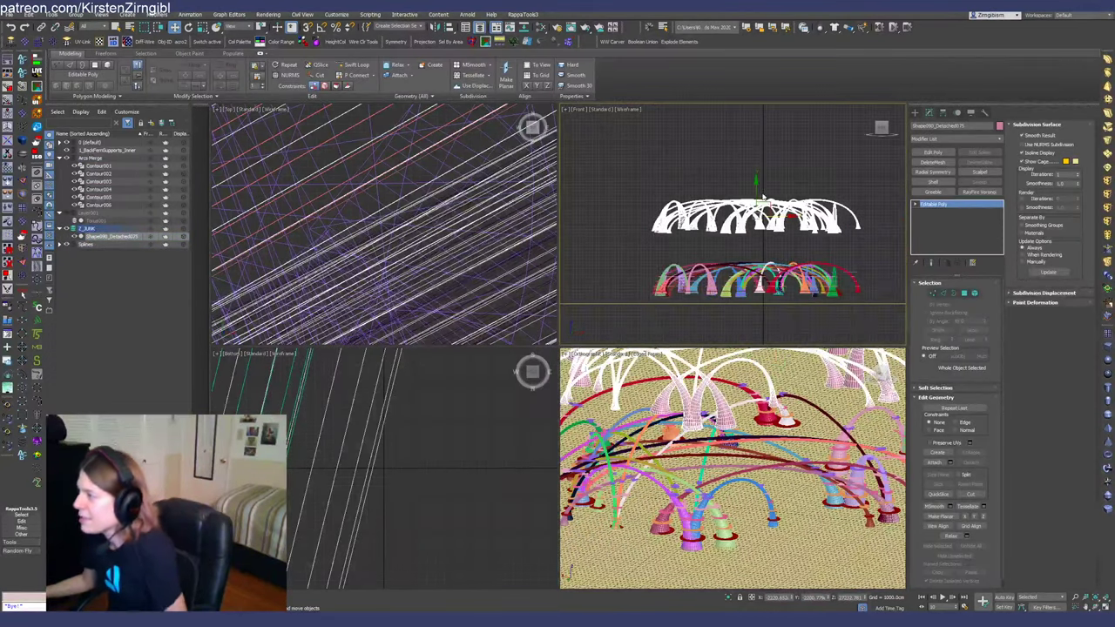
left_click_drag(756, 194, 756, 151, "shift")
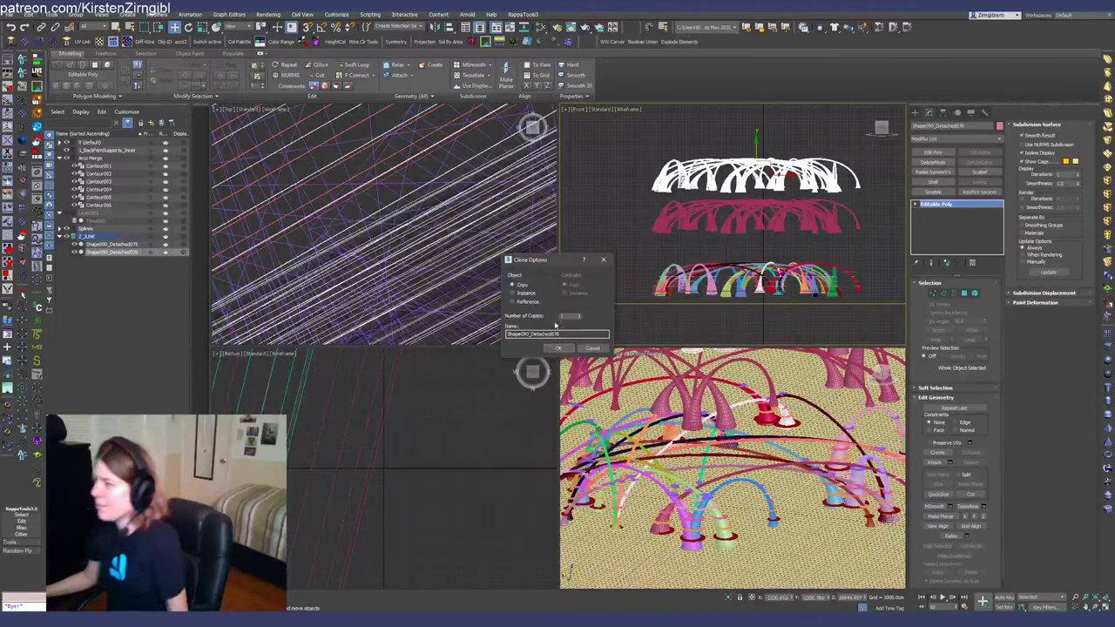
left_click(551, 351)
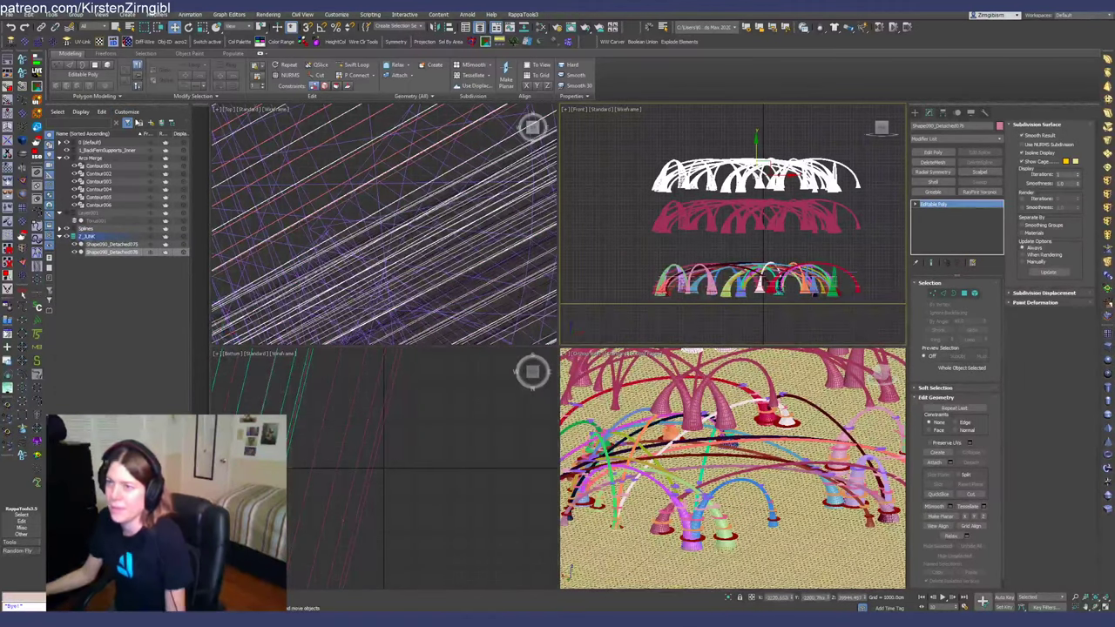
Step: Put the cloned arc mesh on a new layer named Cobwebs and hide the Z_JUNK layer
left_click(150, 124)
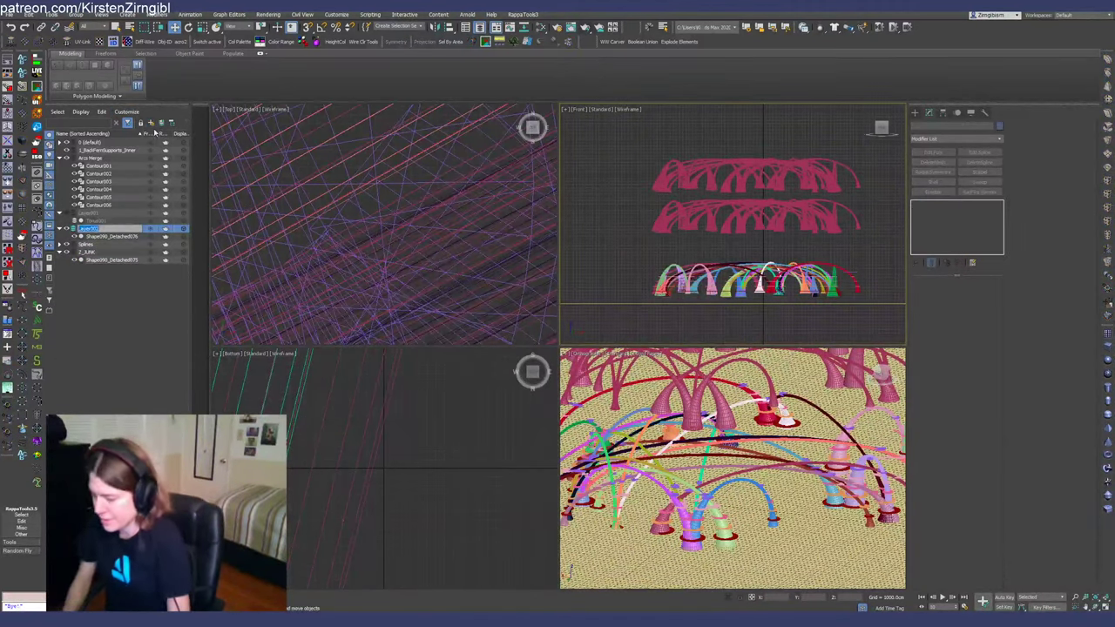
type("Catwalks")
key("Return")
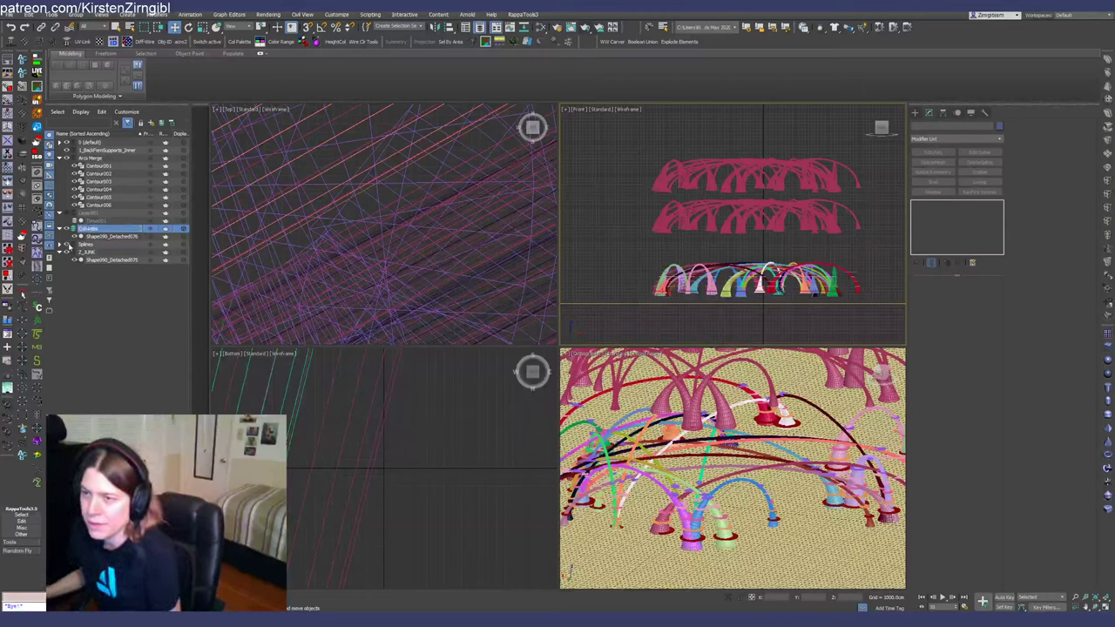
left_click(67, 252)
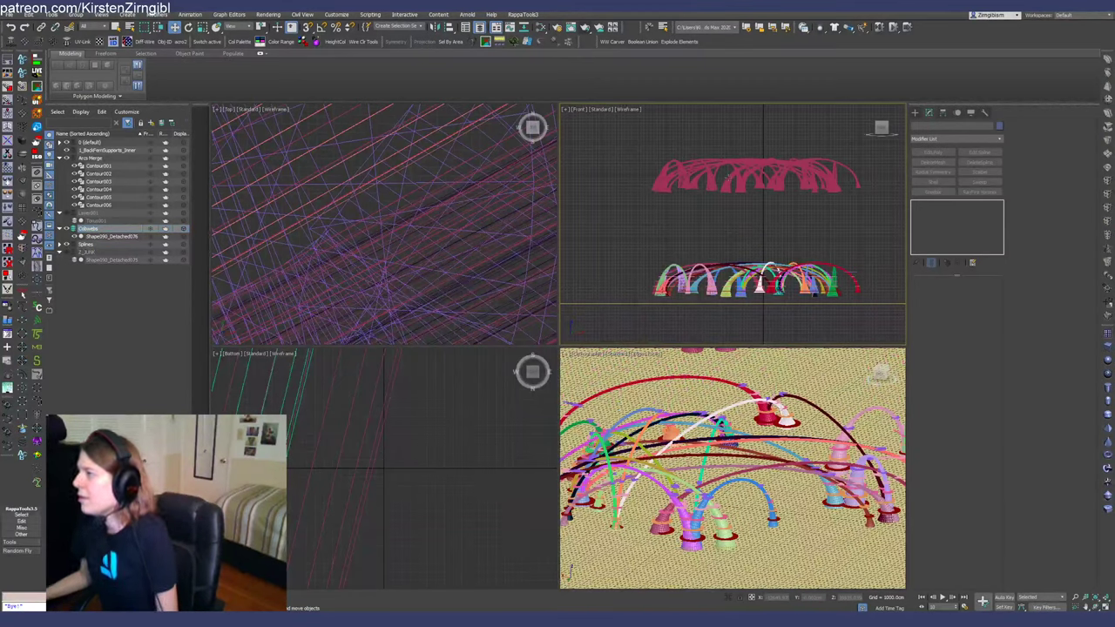
Step: Change the cloned arc mesh's object color to yellow-green and deselect it
left_click(728, 177)
left_click(1001, 126)
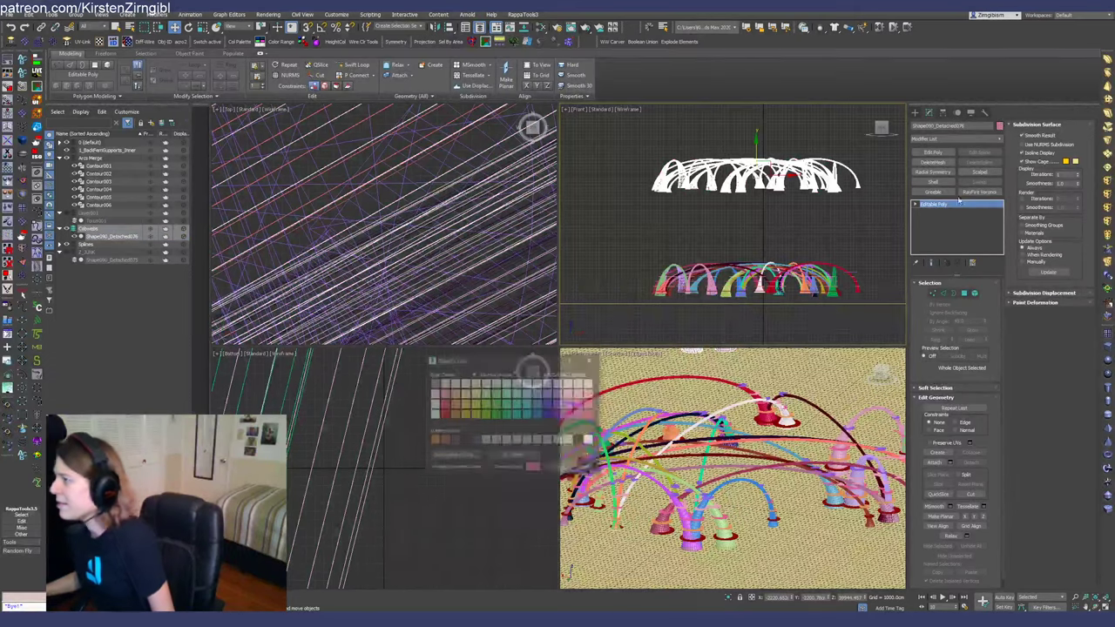
left_click(478, 408)
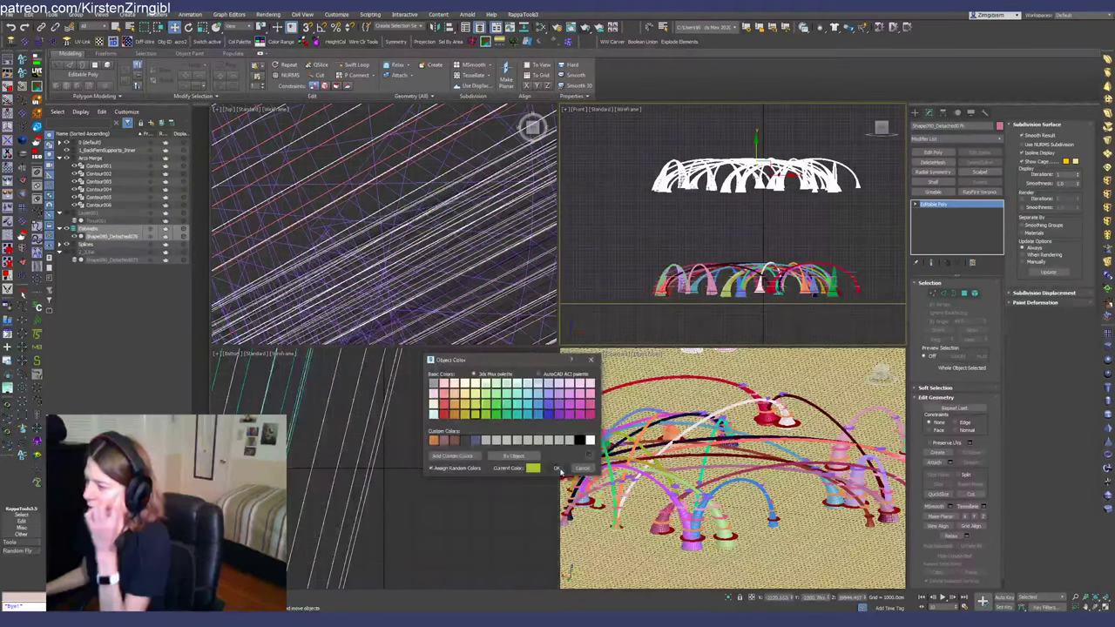
left_click(556, 468)
left_click(729, 202)
scroll(705, 232, "up", 3)
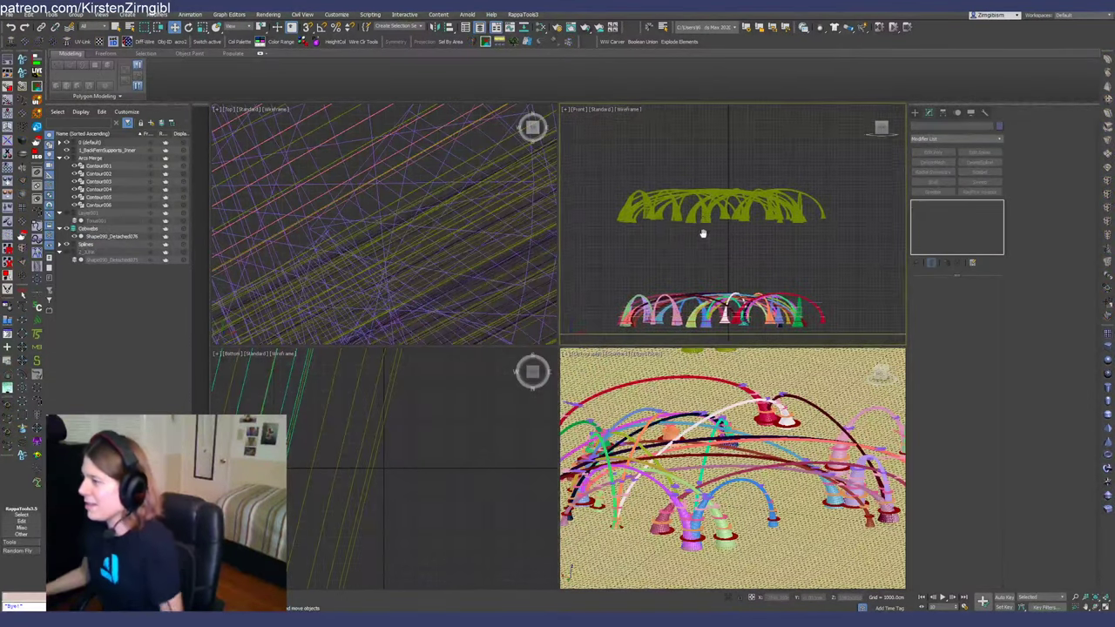
Step: Select the yellow-green arc mesh above the scene and frame it in the shaded 3D view
left_click(696, 210)
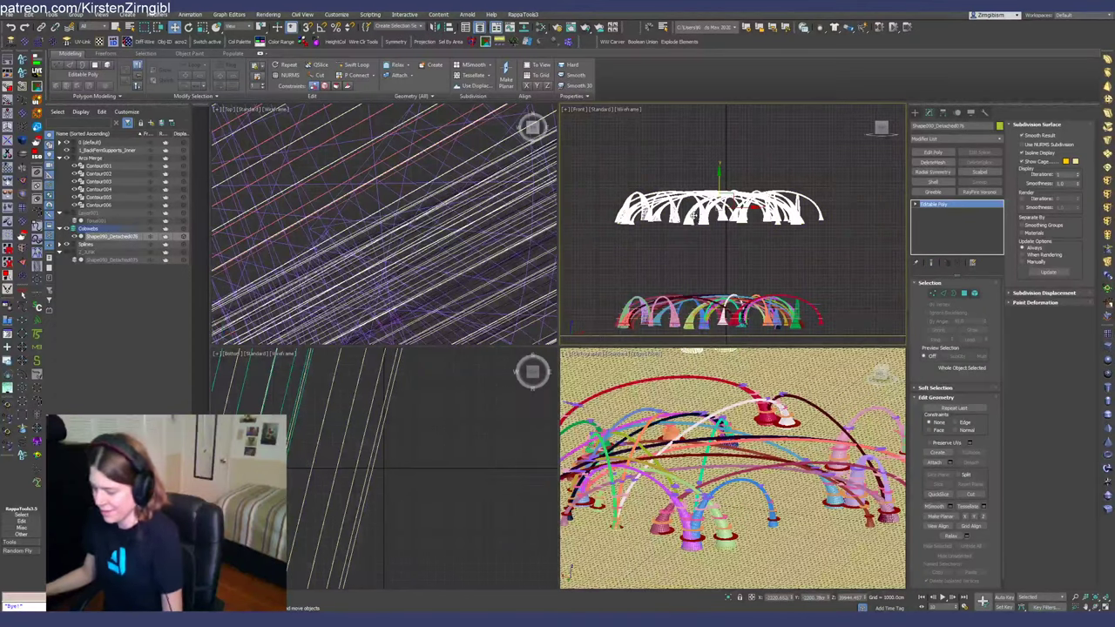
right_click(762, 426)
key("z")
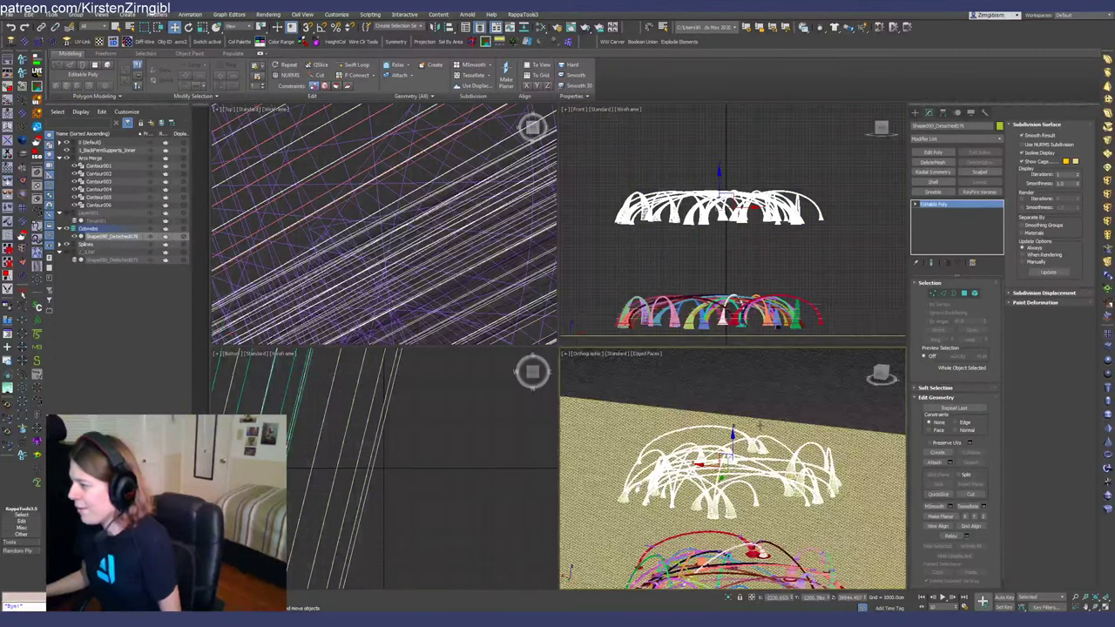
Step: Detach the raised arch mesh into separate objects with objectDetacher, keeping the wireframe color, deleting the original and centering the pivots
key("alt+w")
middle_click_drag(541, 367, 616, 351)
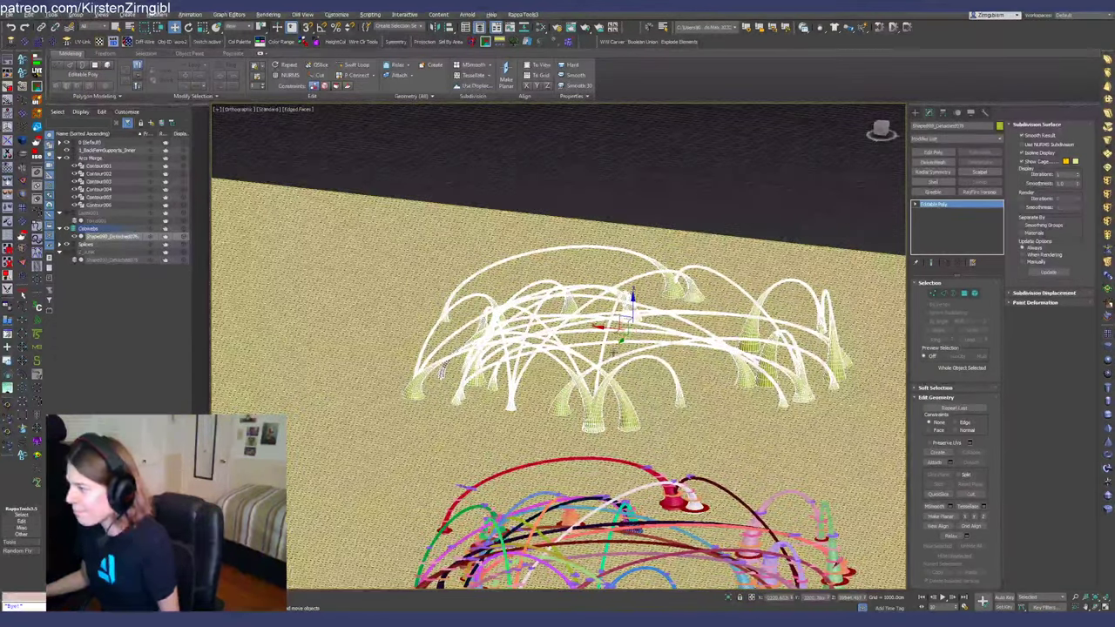
scroll(589, 293, "up", 3)
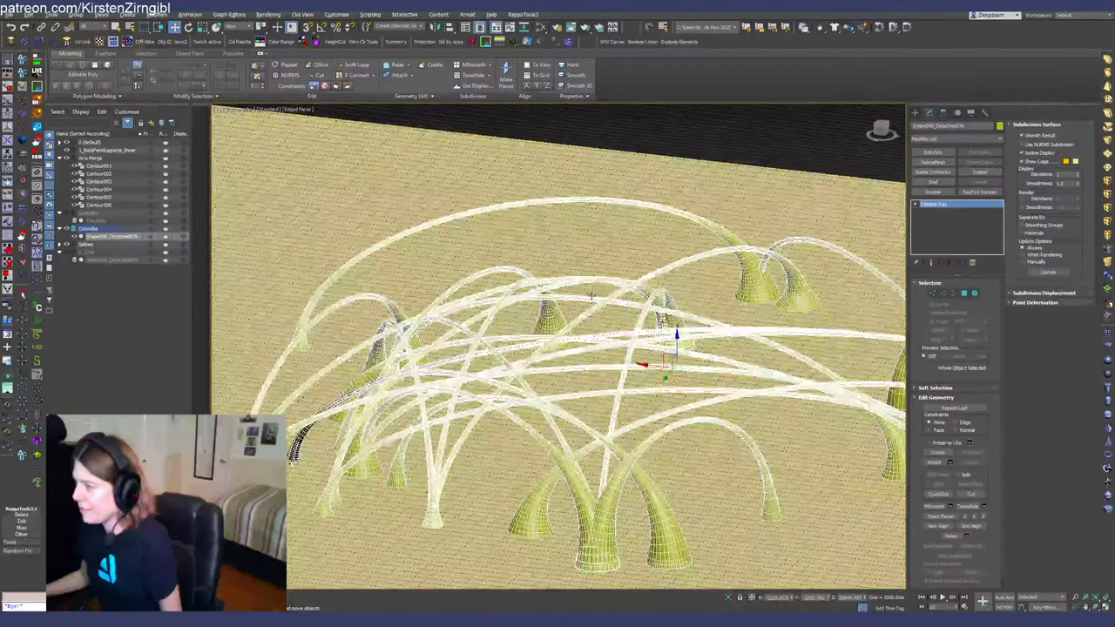
scroll(677, 371, "down", 8)
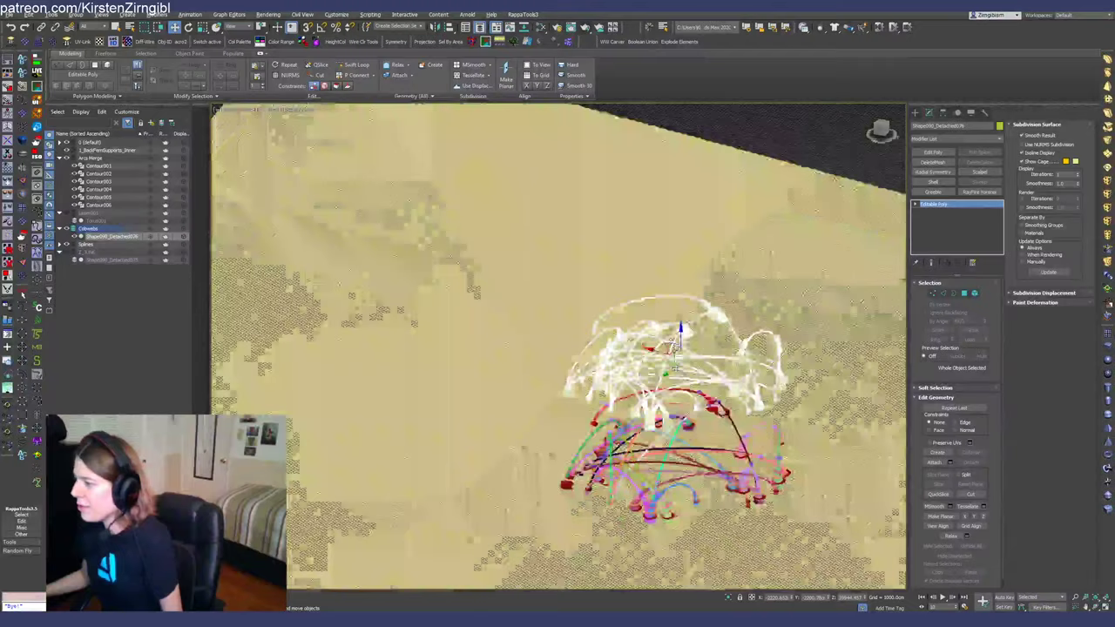
middle_click_drag(674, 368, 699, 344, "alt")
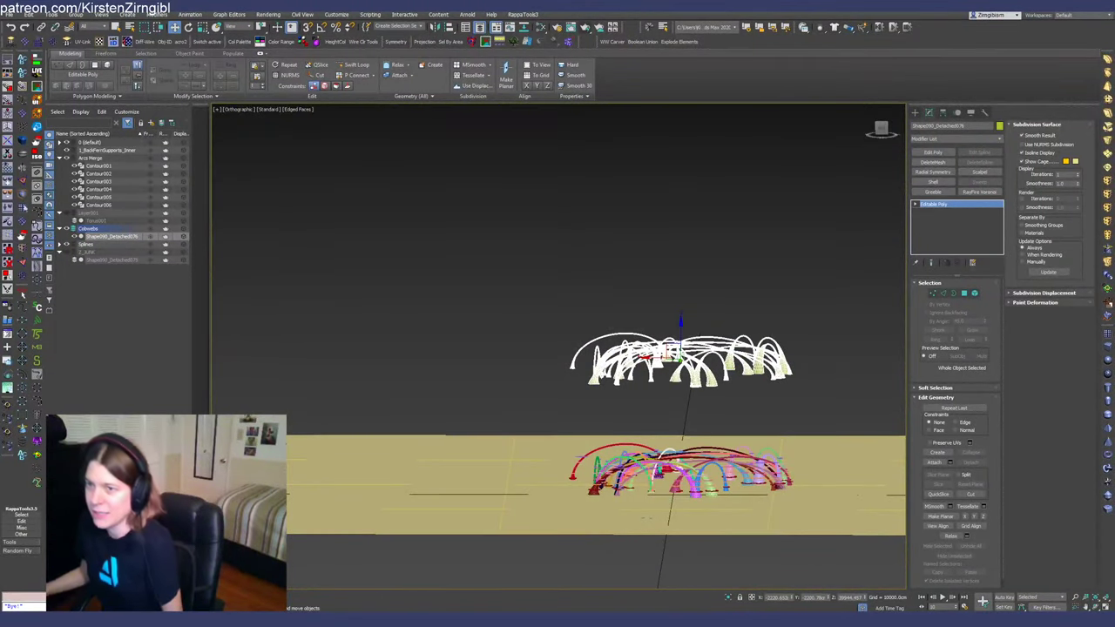
left_click(7, 195)
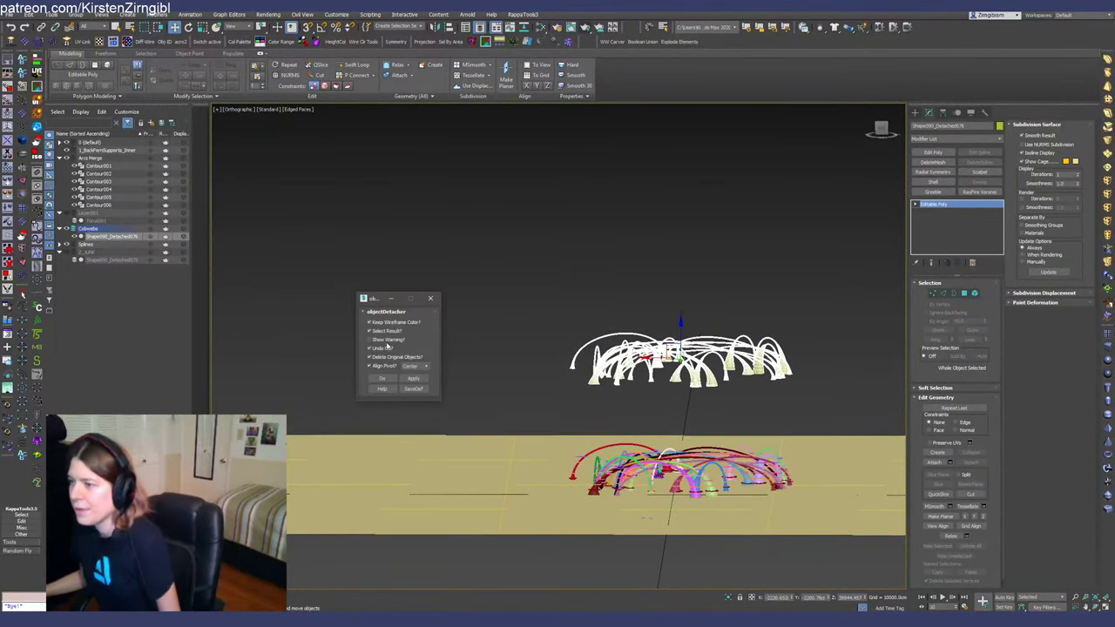
left_click(380, 378)
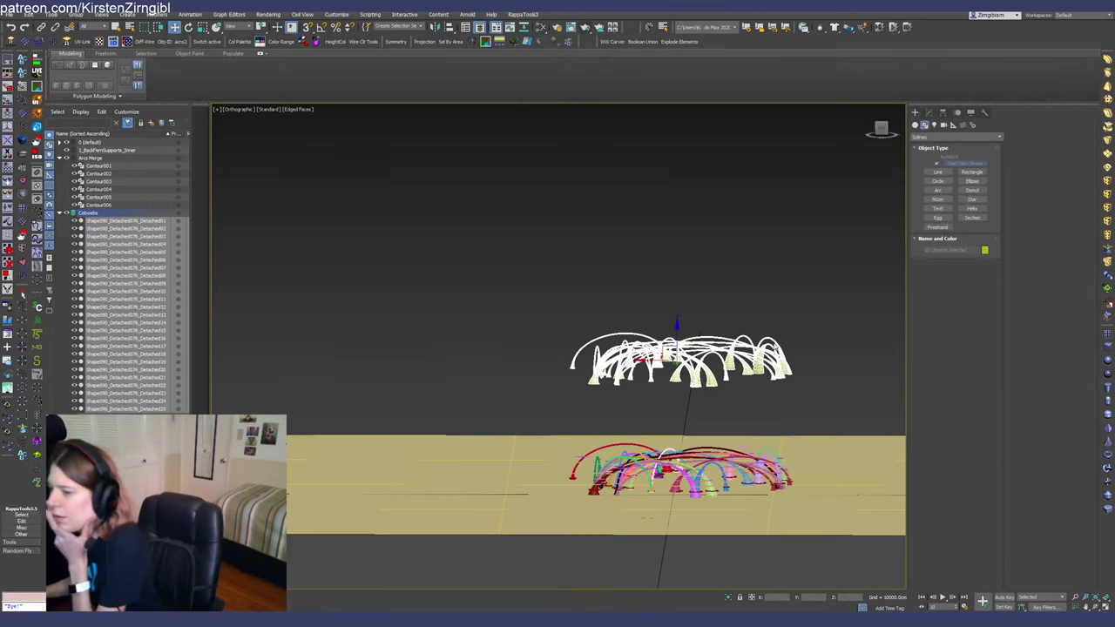
Step: Select individual arches in the raised group to check that each one is a separate object
left_click(683, 302)
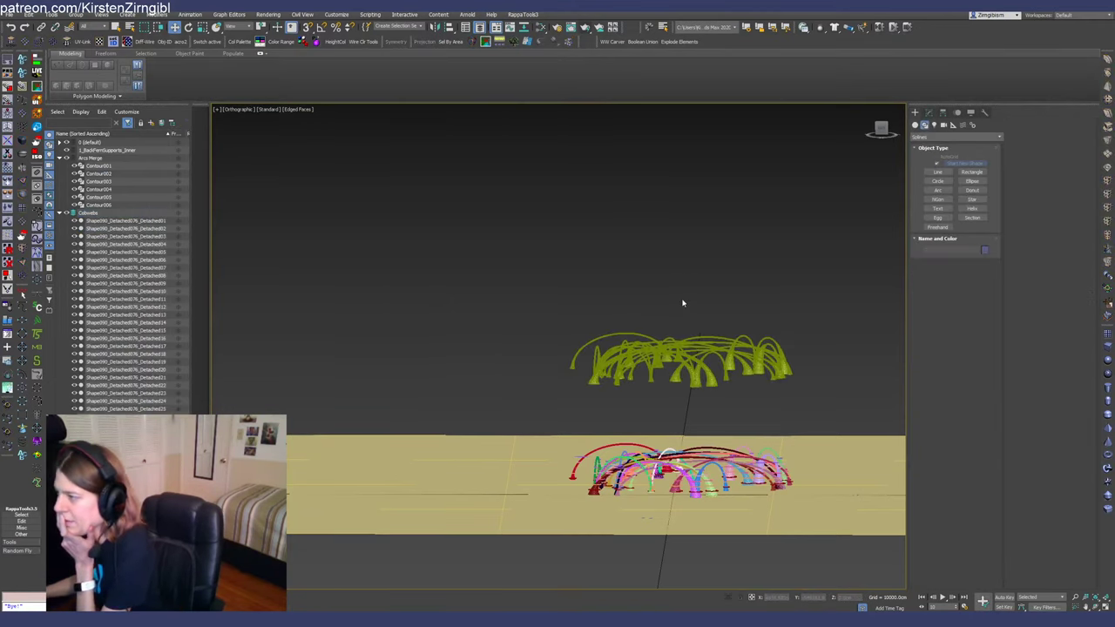
left_click(691, 377)
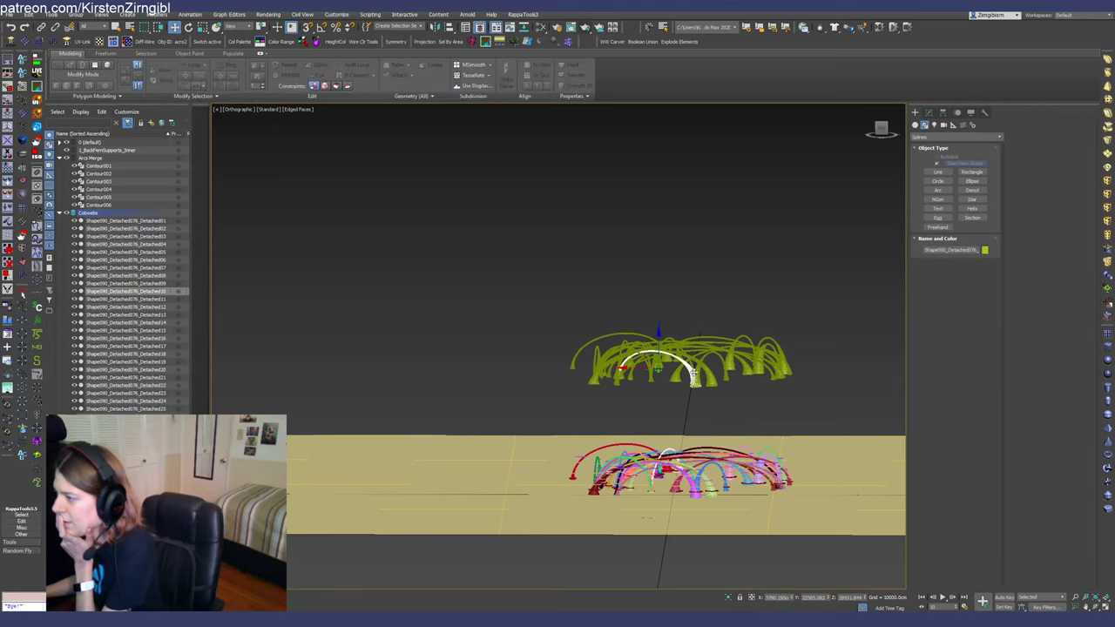
left_click(704, 369)
scroll(714, 336, "up", 2)
scroll(713, 335, "up", 2)
scroll(714, 336, "down", 2)
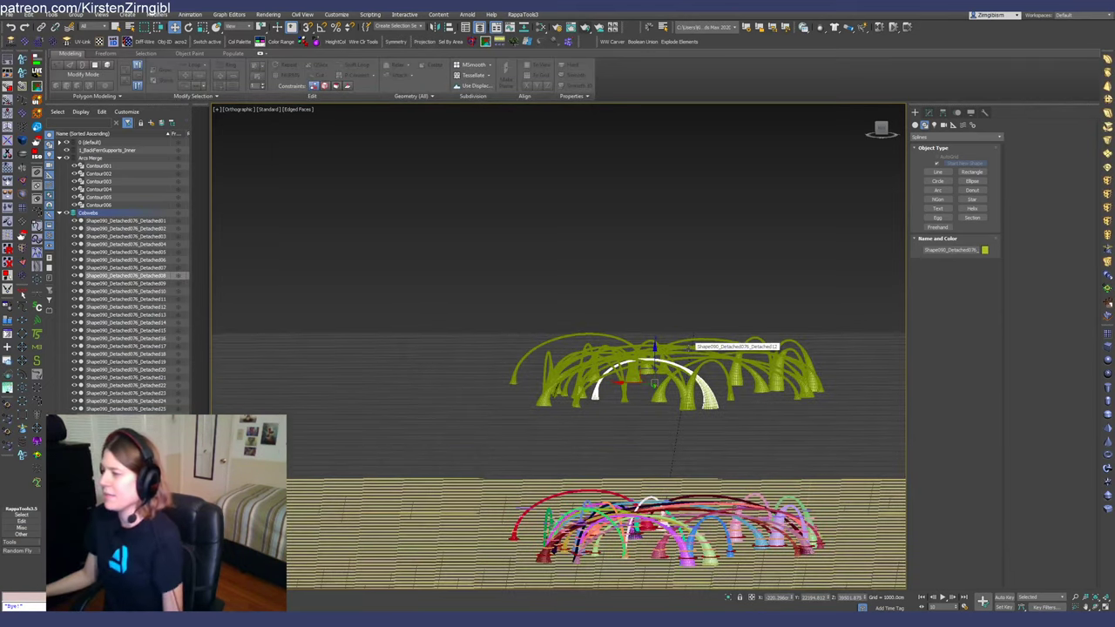
left_click_drag(832, 408, 833, 408)
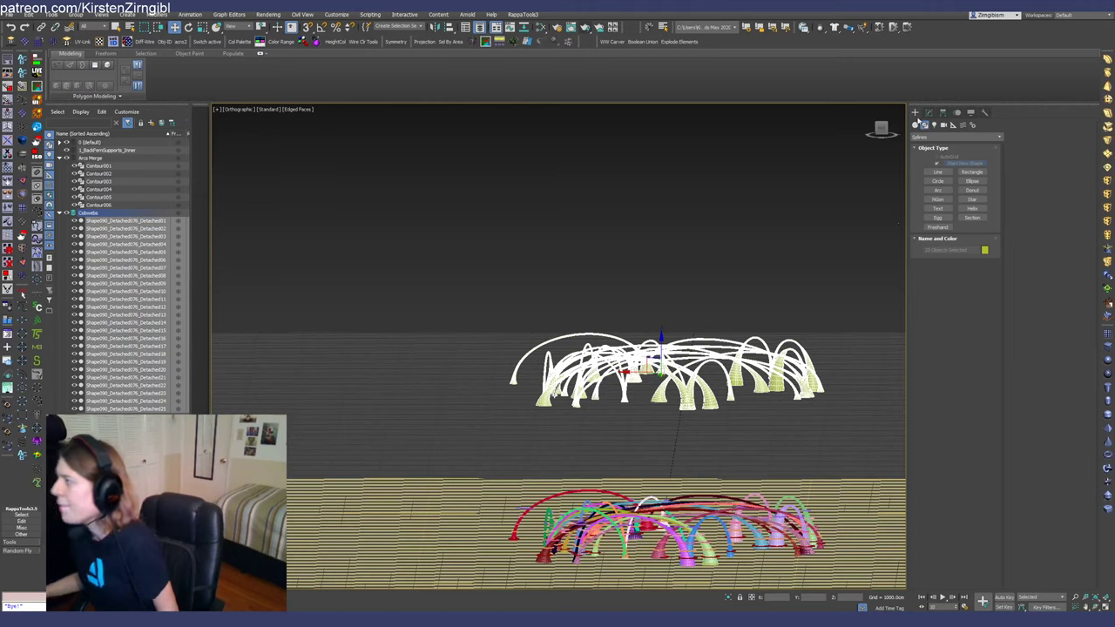
left_click(993, 139)
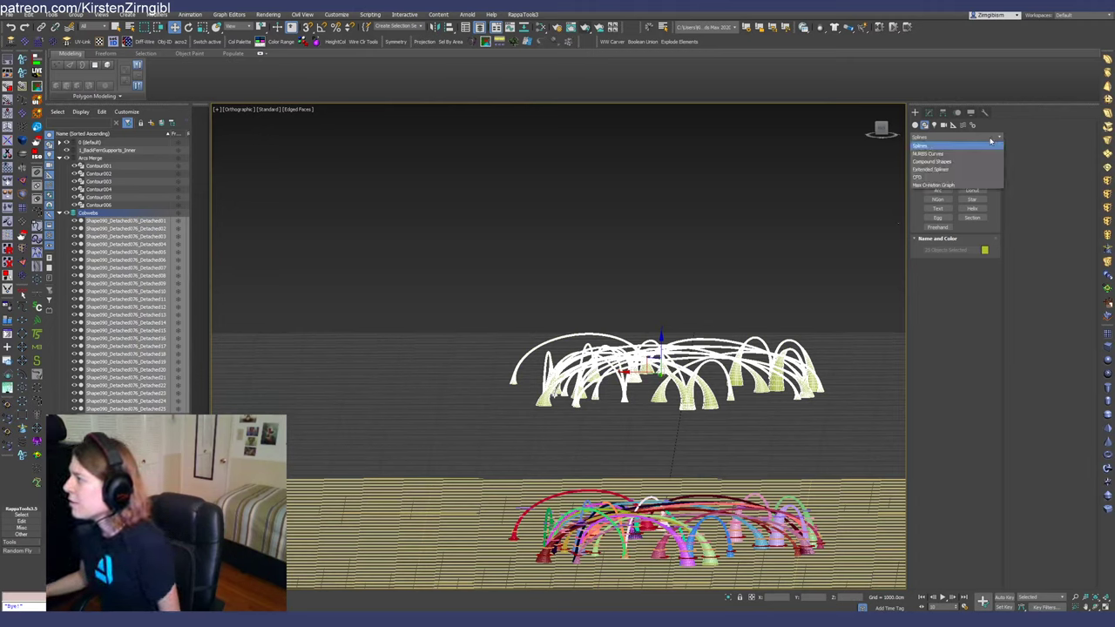
left_click(928, 114)
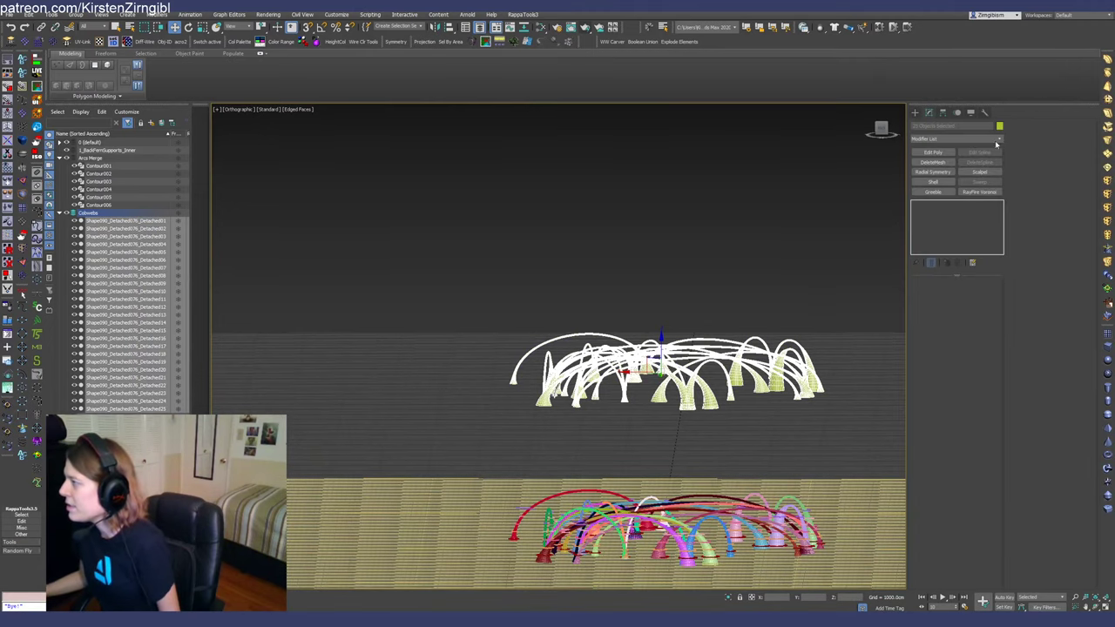
left_click(997, 145)
scroll(976, 397, "down", 5)
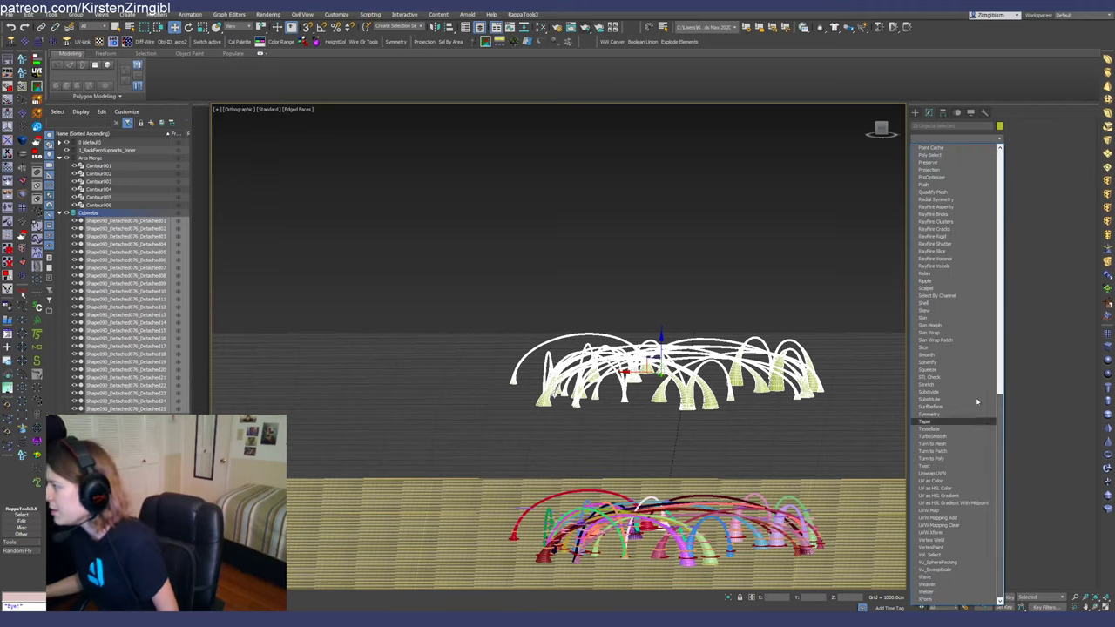
scroll(949, 236, "up", 12)
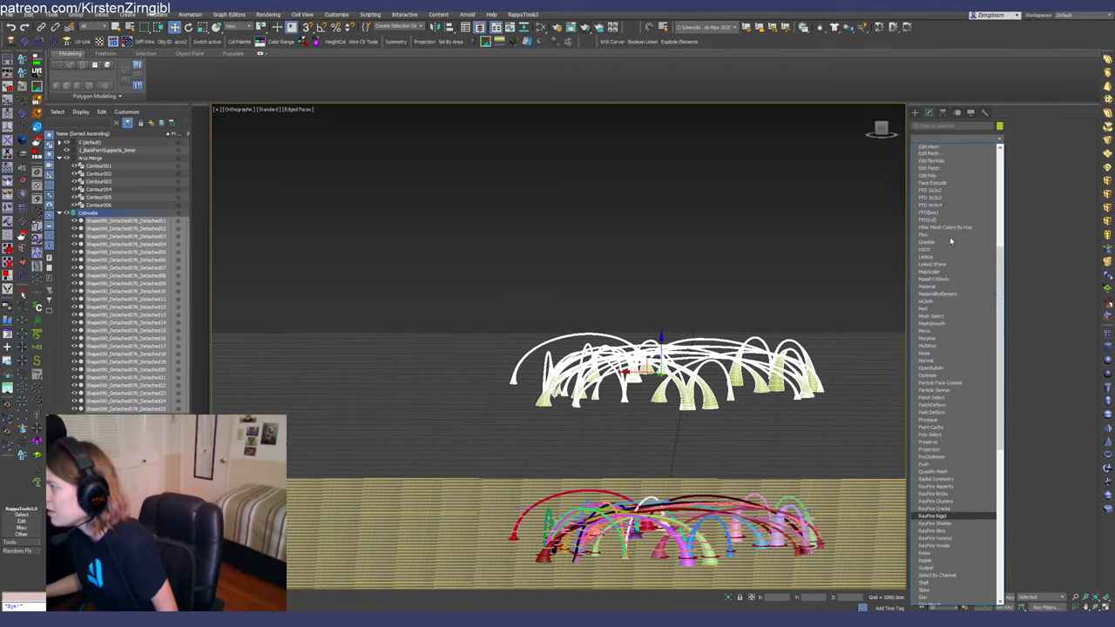
scroll(950, 236, "up", 3)
left_click(915, 113)
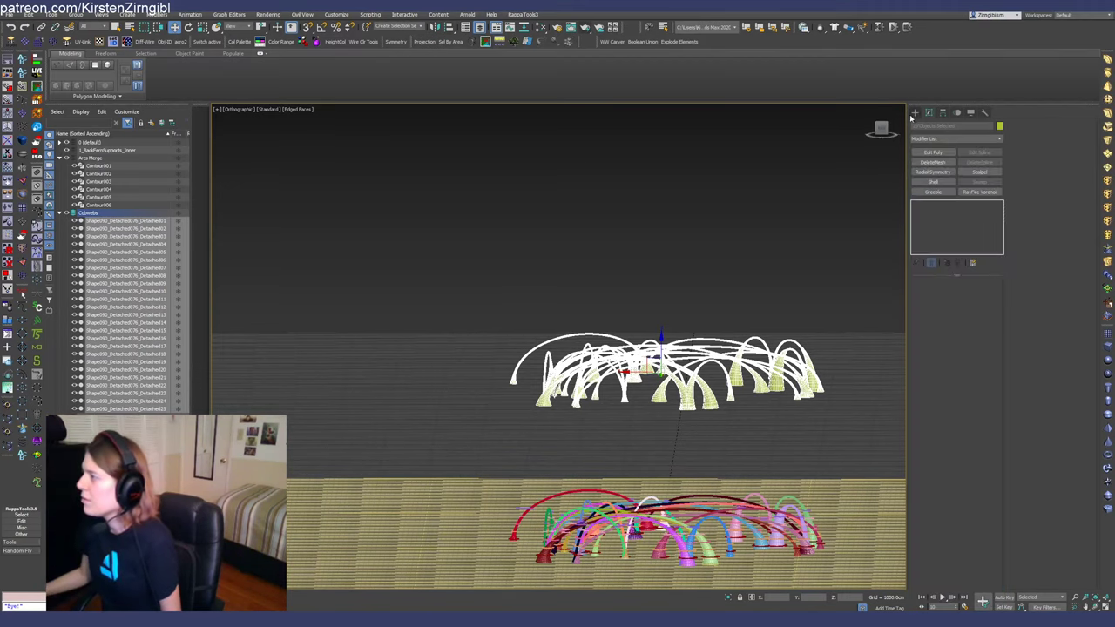
left_click(916, 113)
left_click(938, 172)
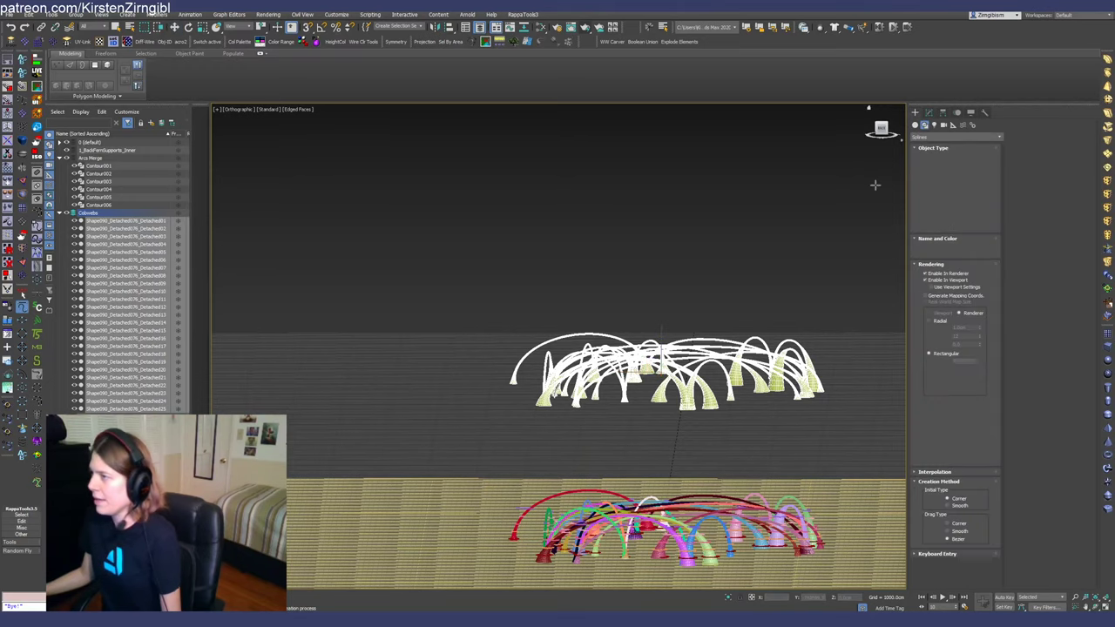
Step: Apply the Cobwebs modifier to the leftmost of the existing slanted lines in the Top view
key("alt+w")
scroll(470, 241, "down", 3)
scroll(333, 213, "up", 10)
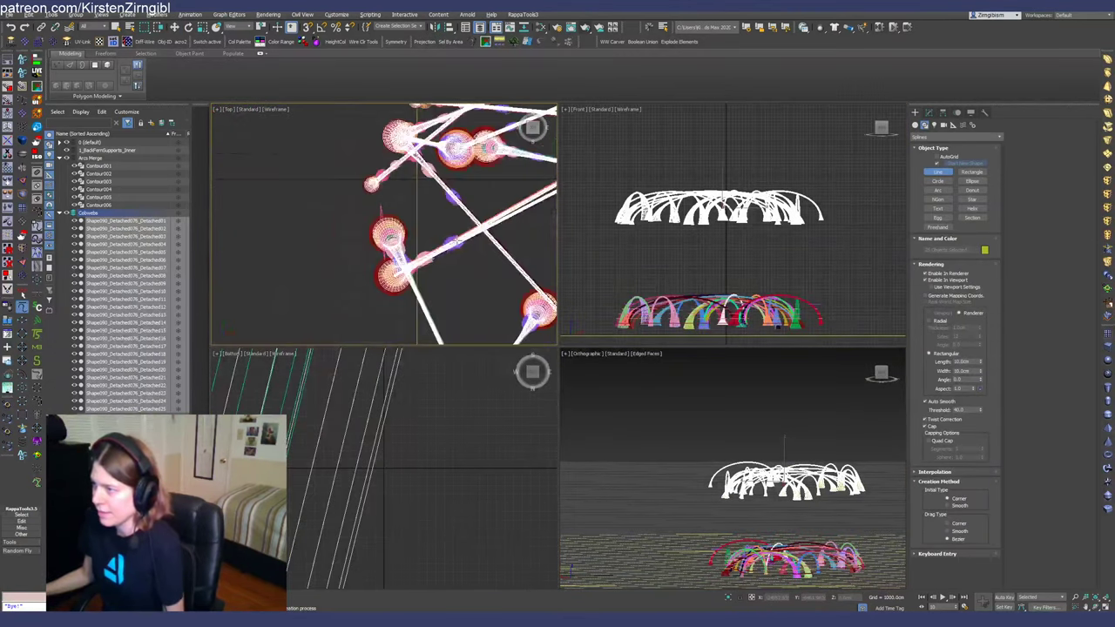
scroll(378, 232, "down", 2)
scroll(335, 214, "down", 8)
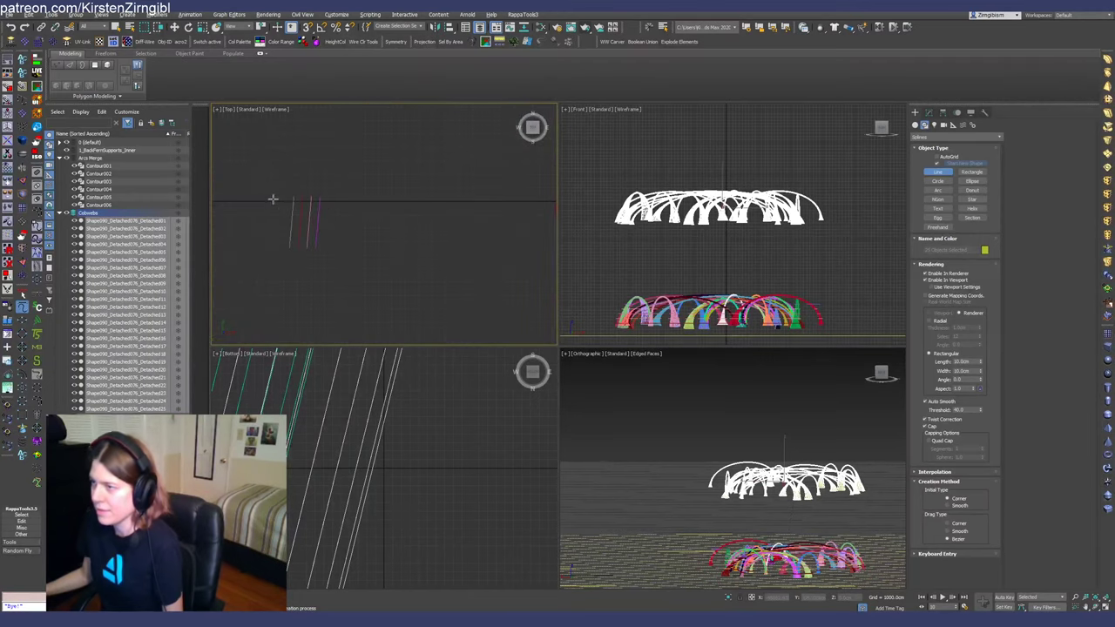
key("w")
left_click(296, 220)
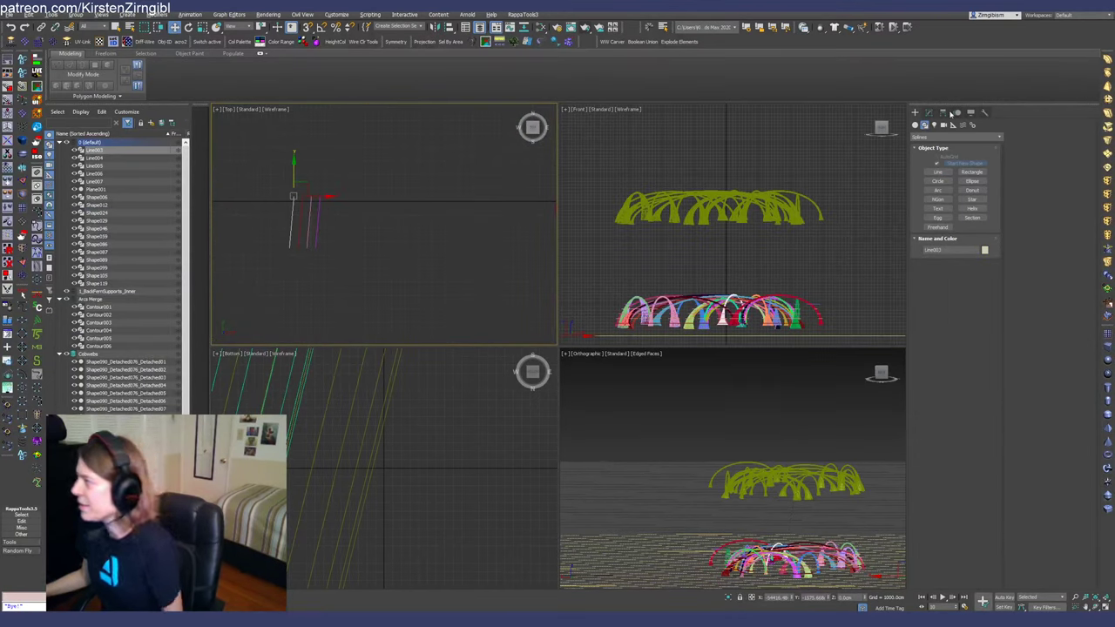
left_click(929, 112)
left_click(999, 141)
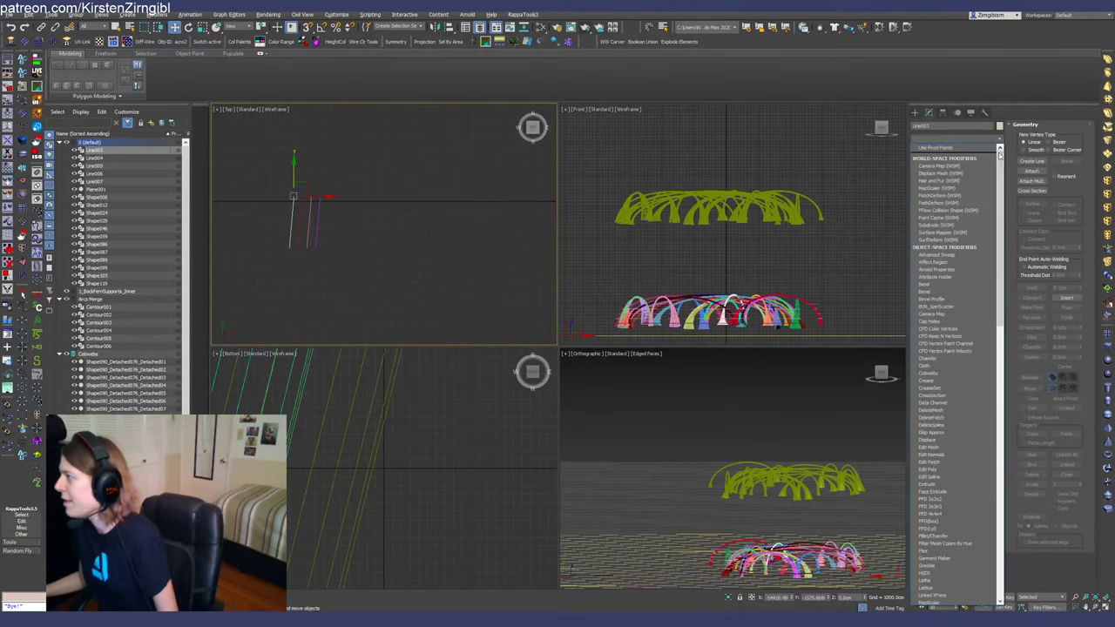
left_click_drag(999, 155, 998, 199)
left_click(932, 265)
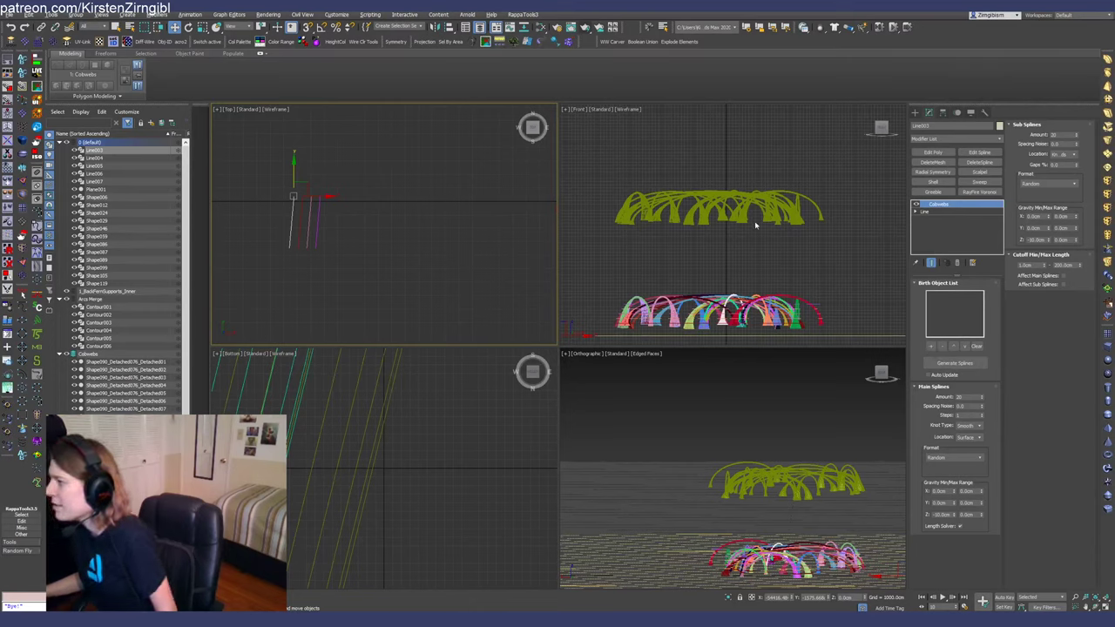
Step: Add one raised arch to the Cobwebs birth object list and try to pick a neighbouring arch as well
scroll(740, 234, "up", 3)
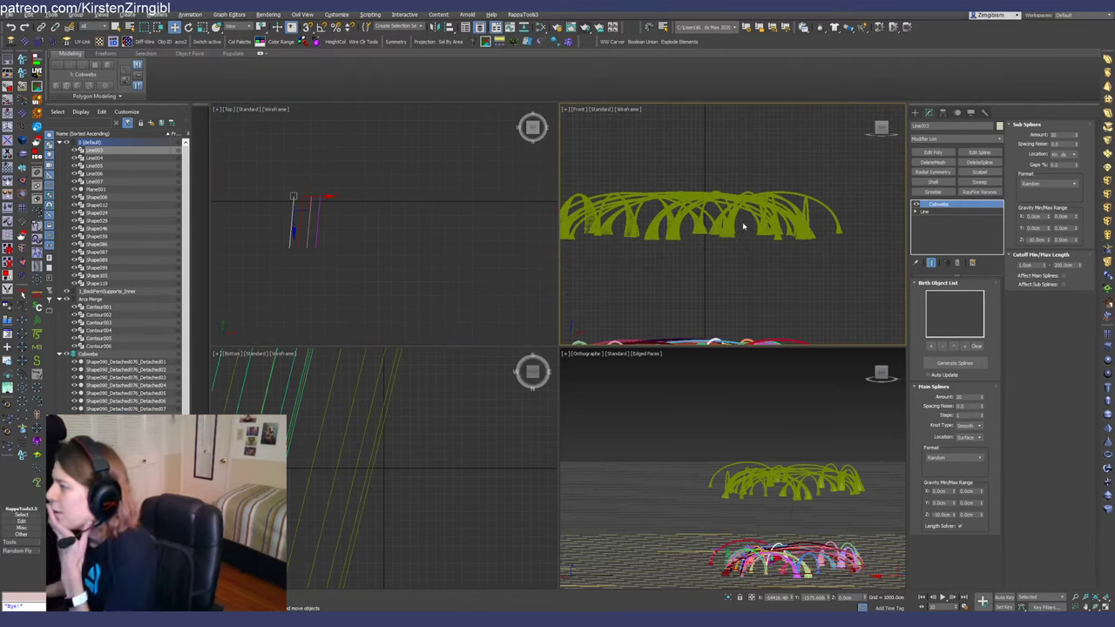
left_click(933, 347)
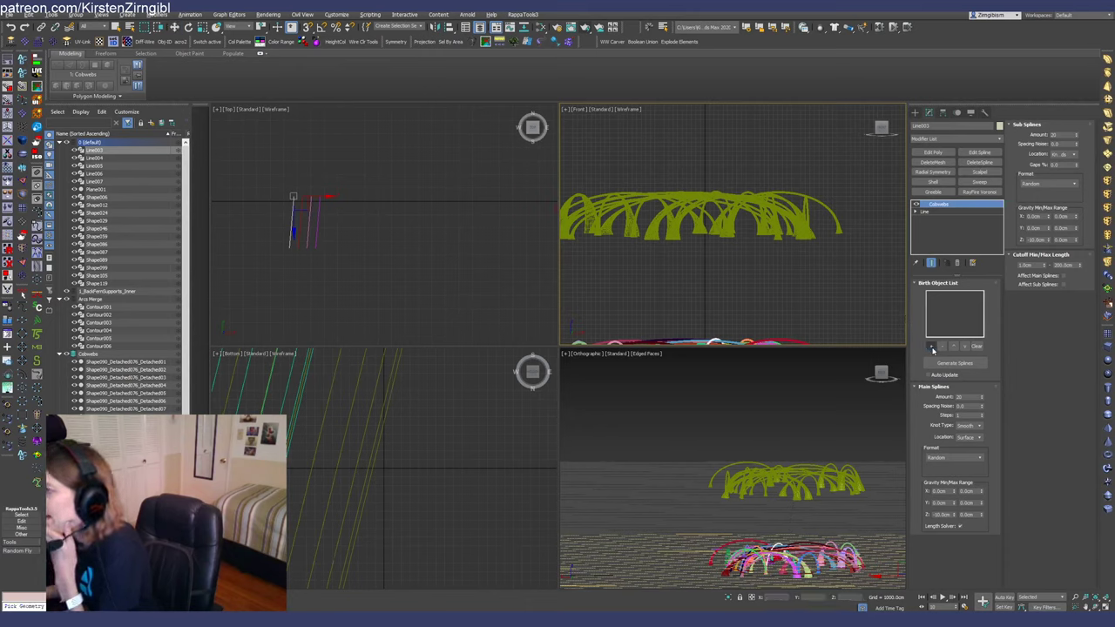
middle_click_drag(702, 234, 740, 253)
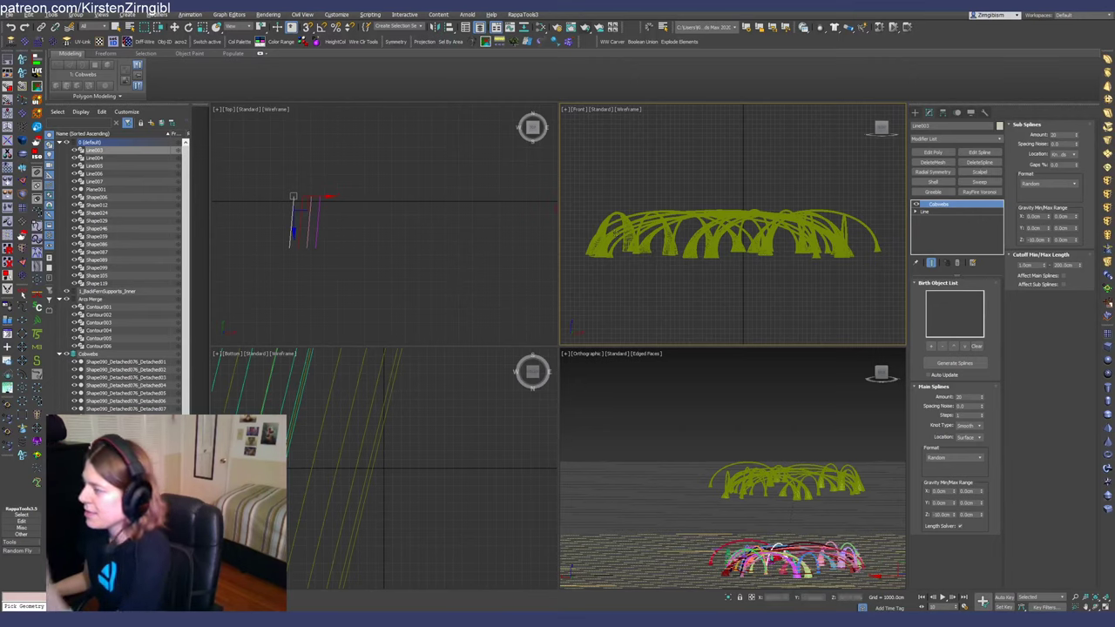
scroll(623, 240, "up", 5)
left_click(653, 266)
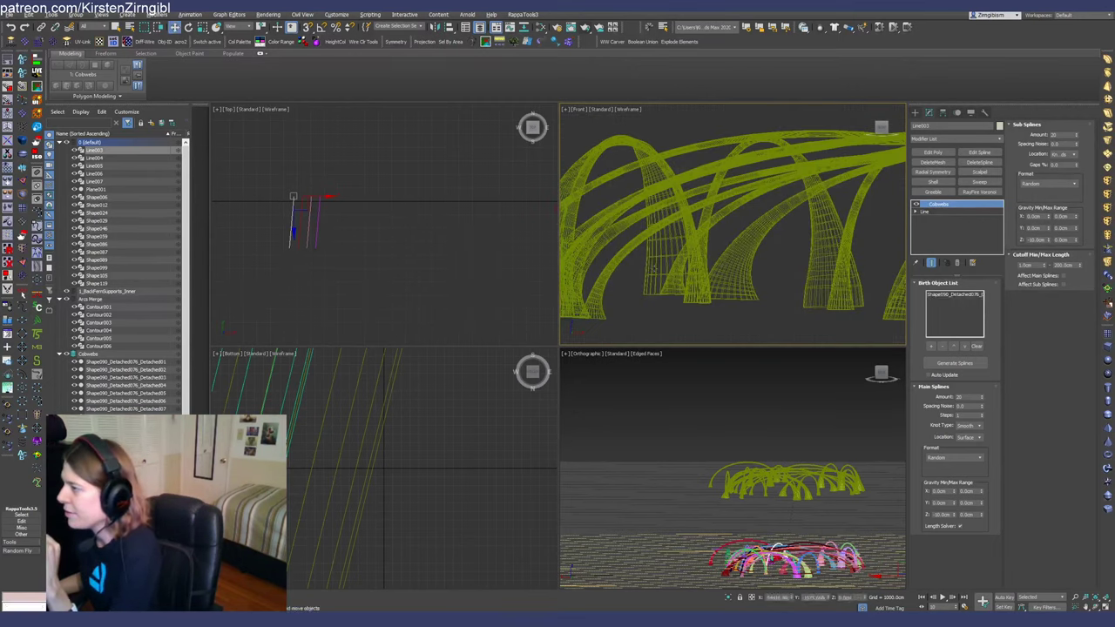
left_click(680, 266)
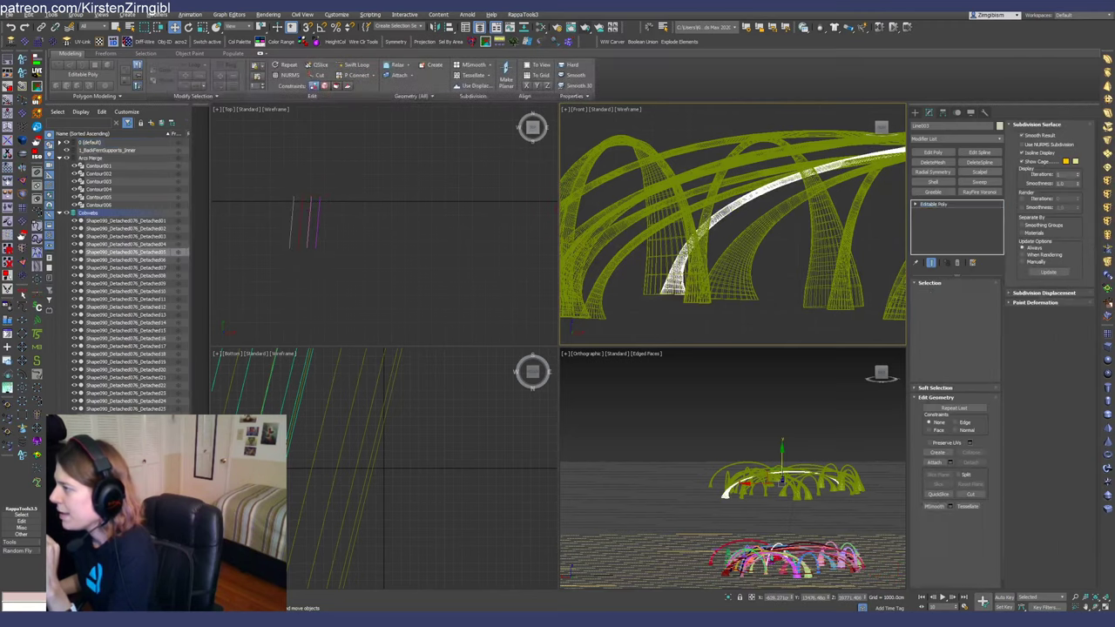
Step: Attach all the separate raised arches into a single object with objectAttacher in Poly mode, aligning the pivot to the center
scroll(772, 231, "down", 10)
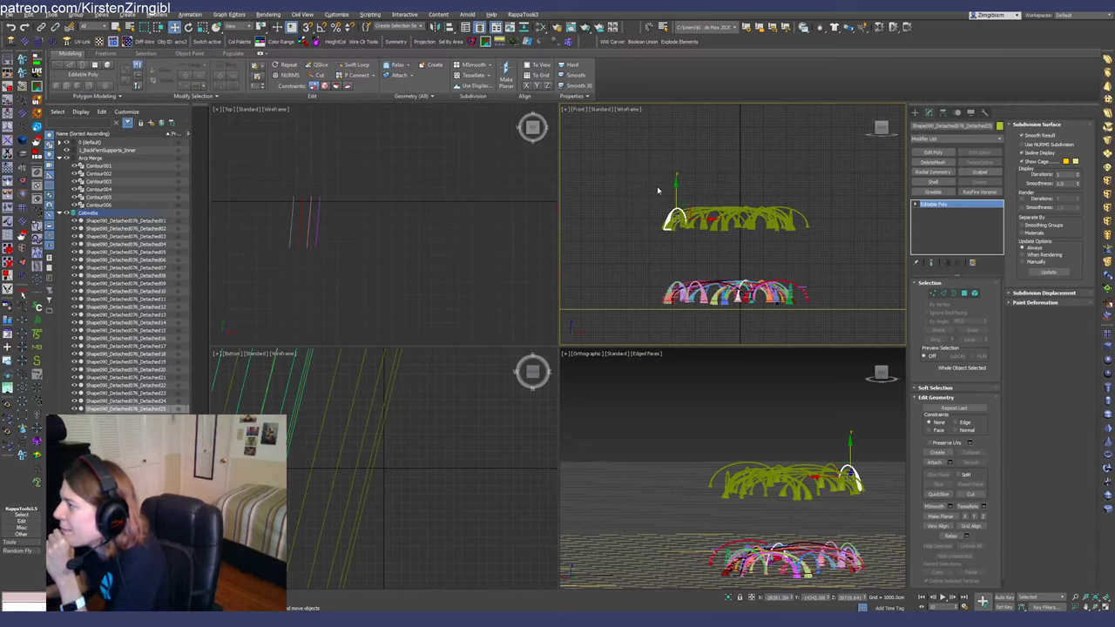
left_click_drag(809, 241, 820, 234)
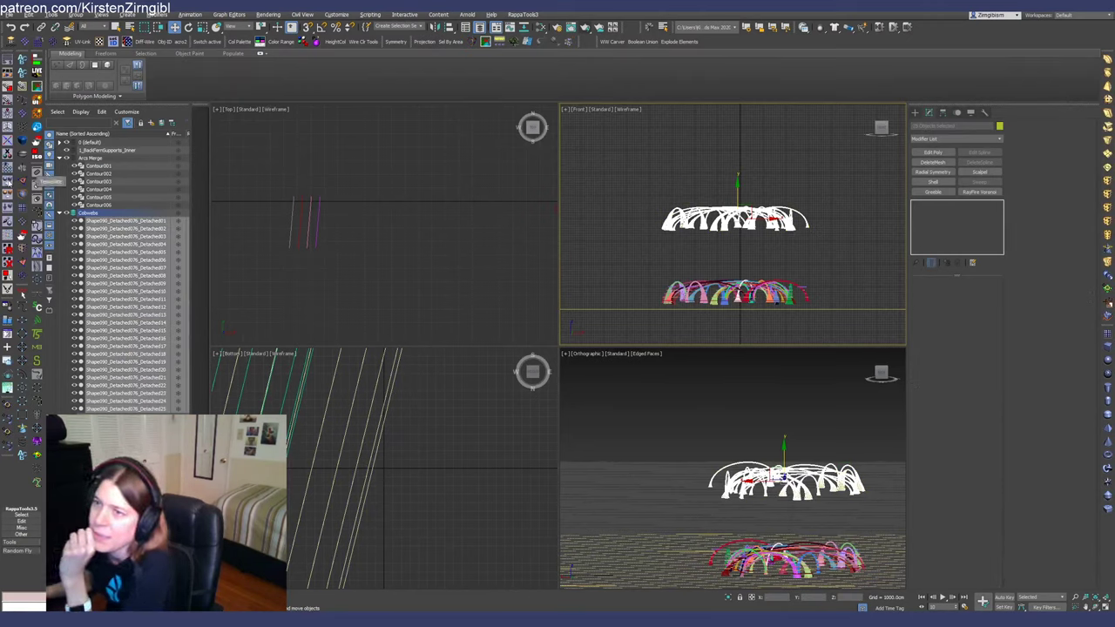
left_click(769, 237)
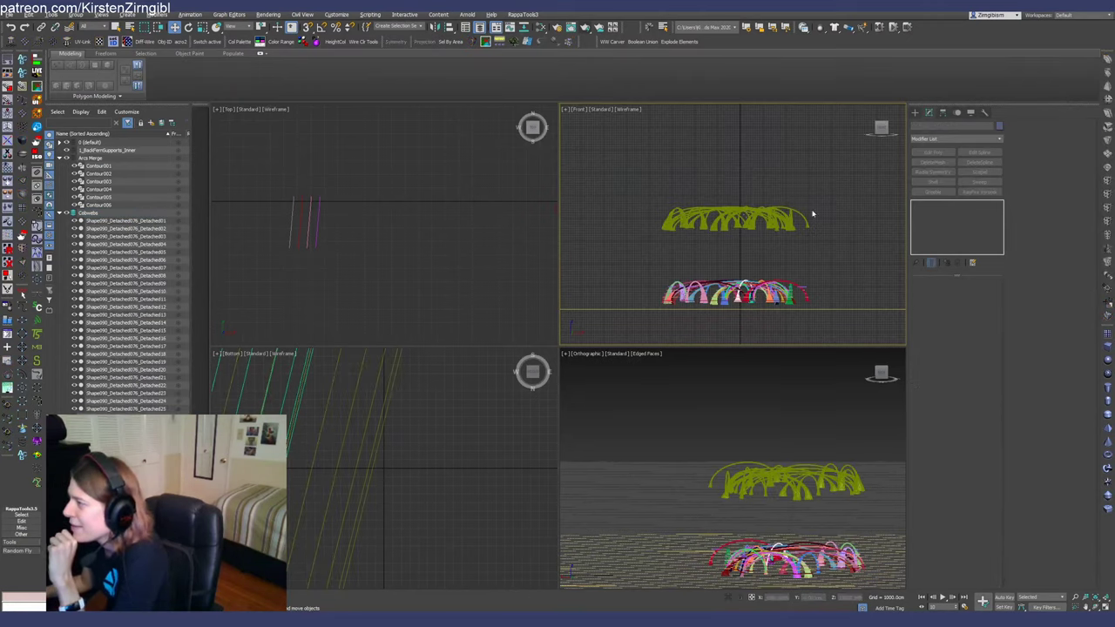
middle_click_drag(768, 200, 763, 231)
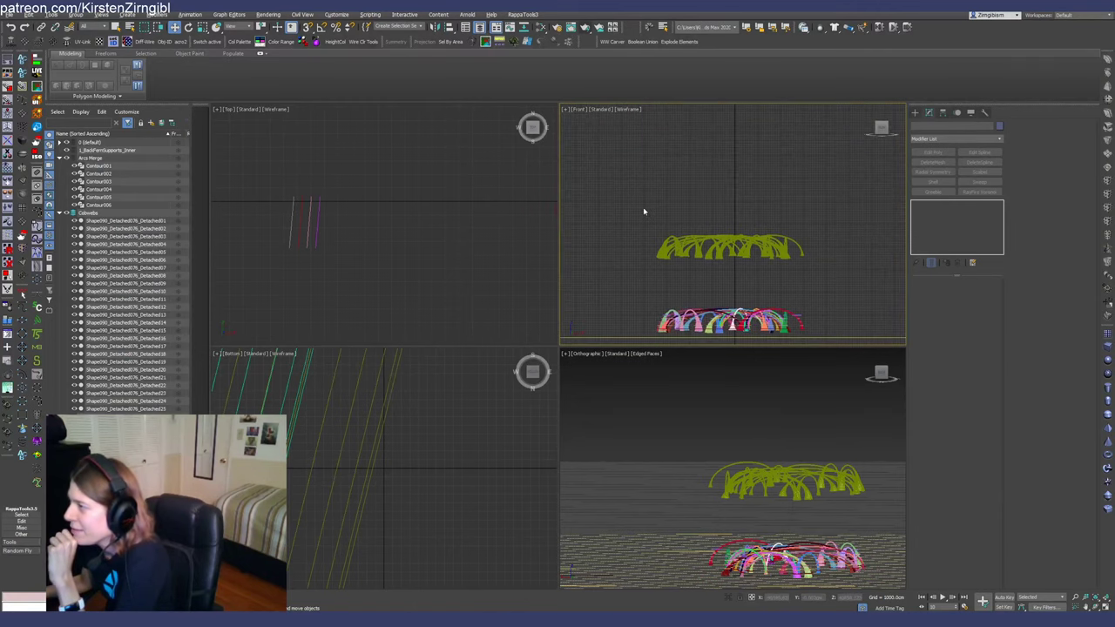
left_click_drag(645, 211, 865, 258)
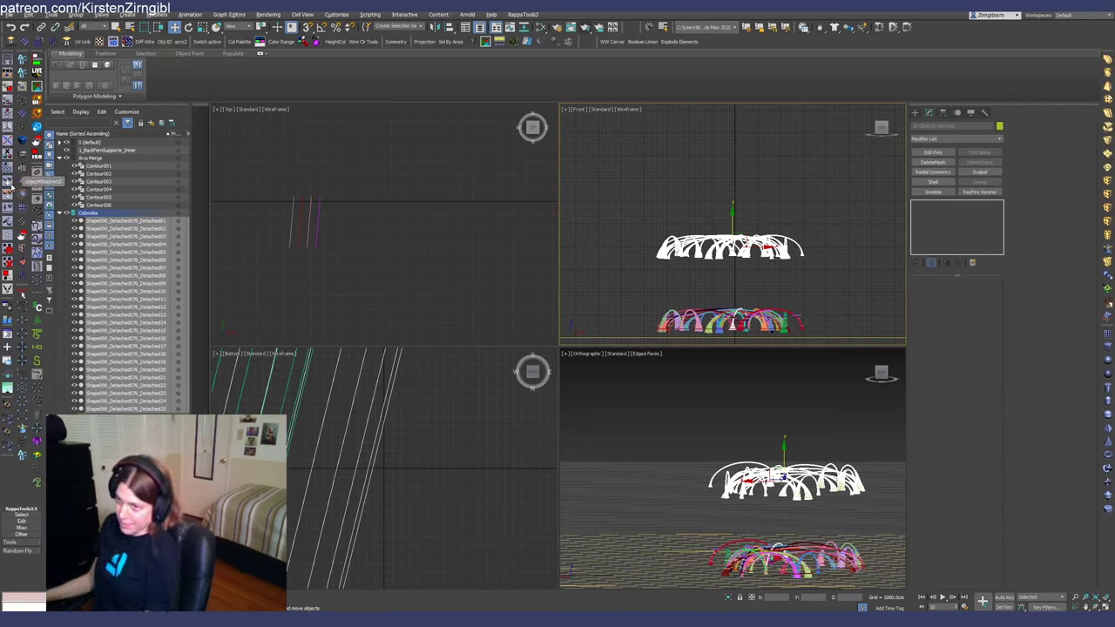
left_click(8, 182)
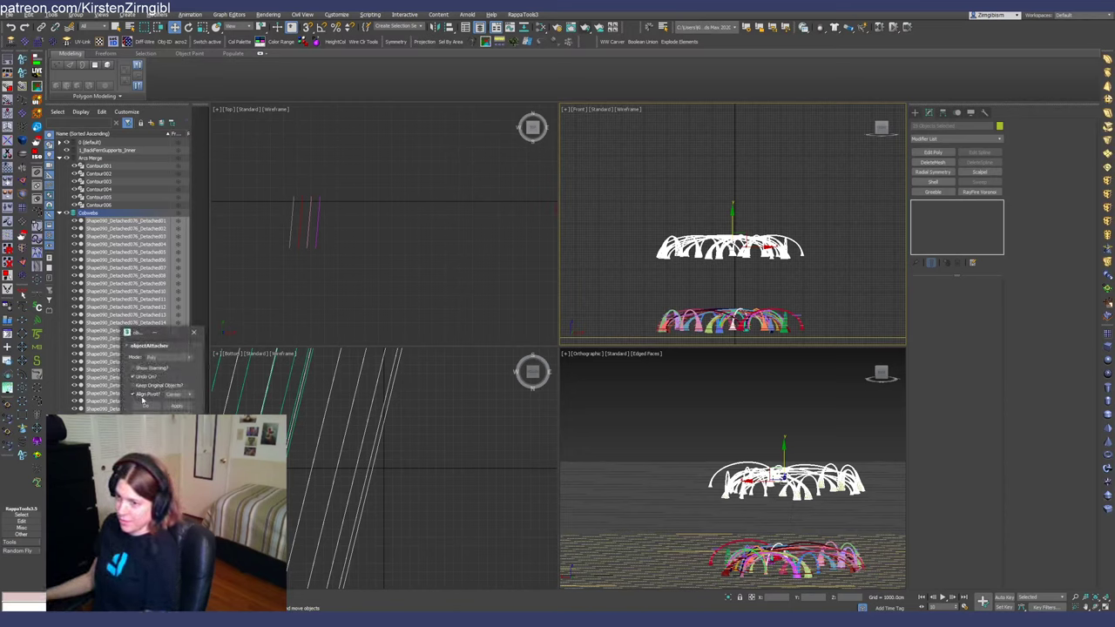
left_click(144, 403)
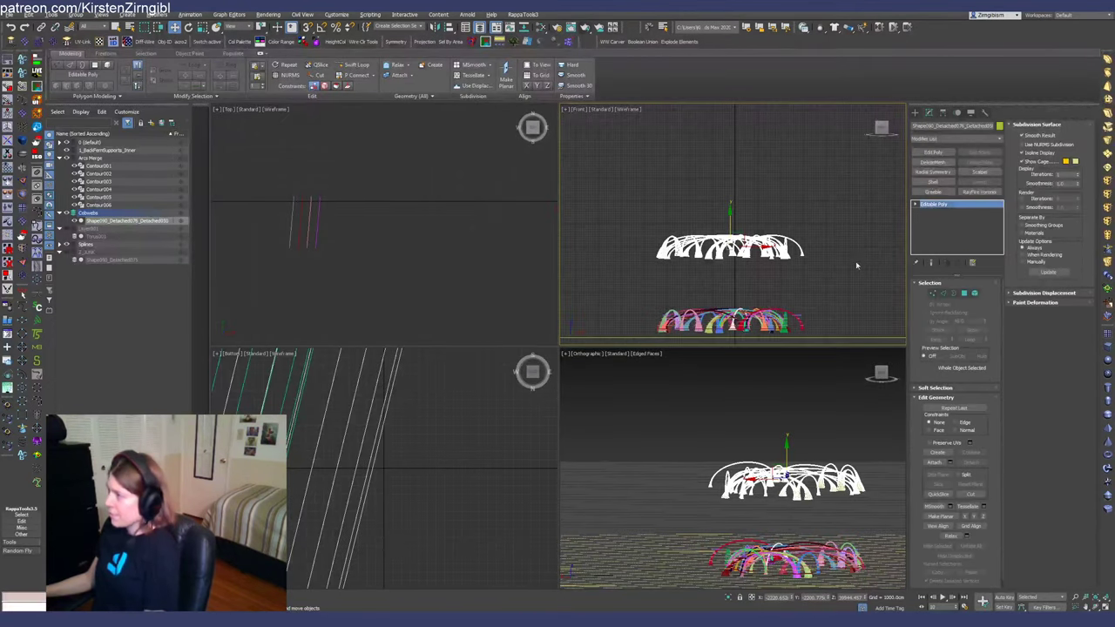
Step: Add the attached arch mesh to the line's Cobwebs birth object list and generate the splines across the arches
left_click(291, 203)
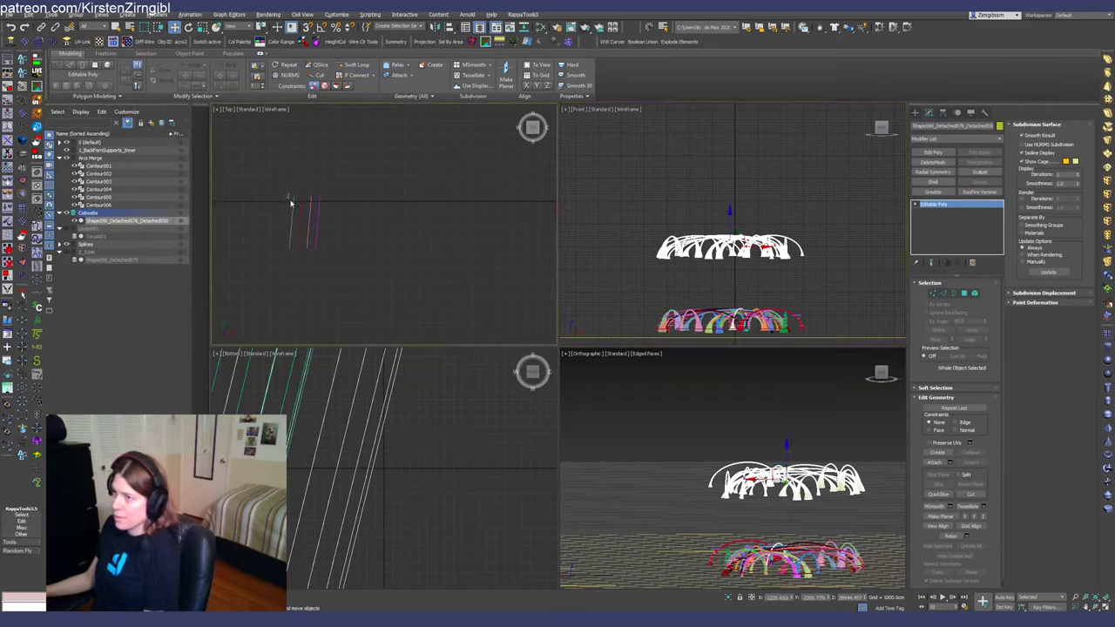
left_click(931, 343)
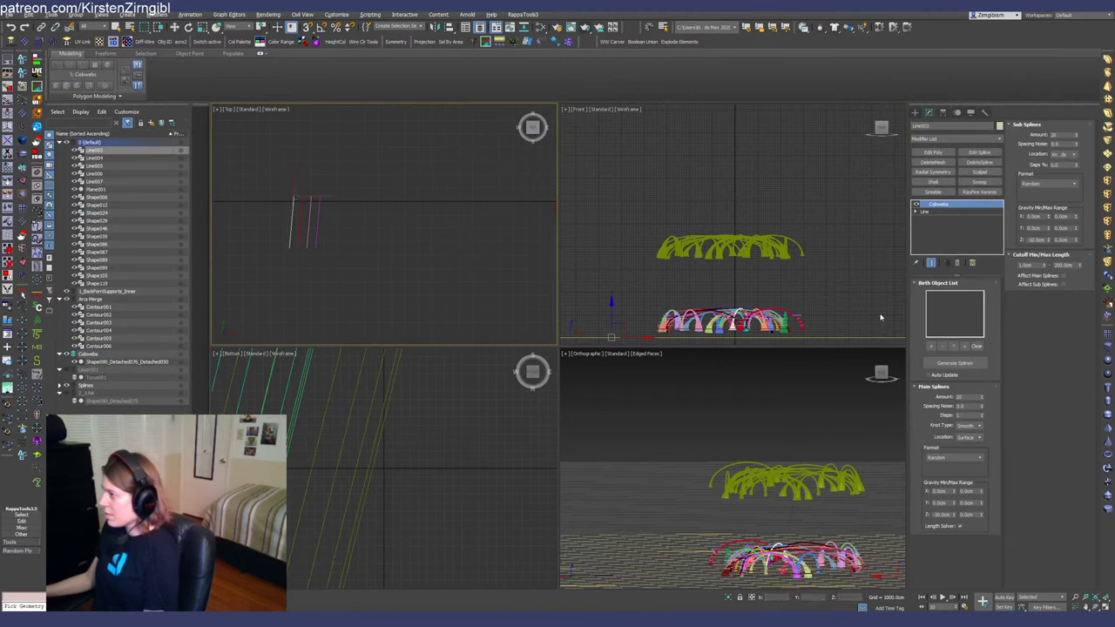
left_click(612, 336)
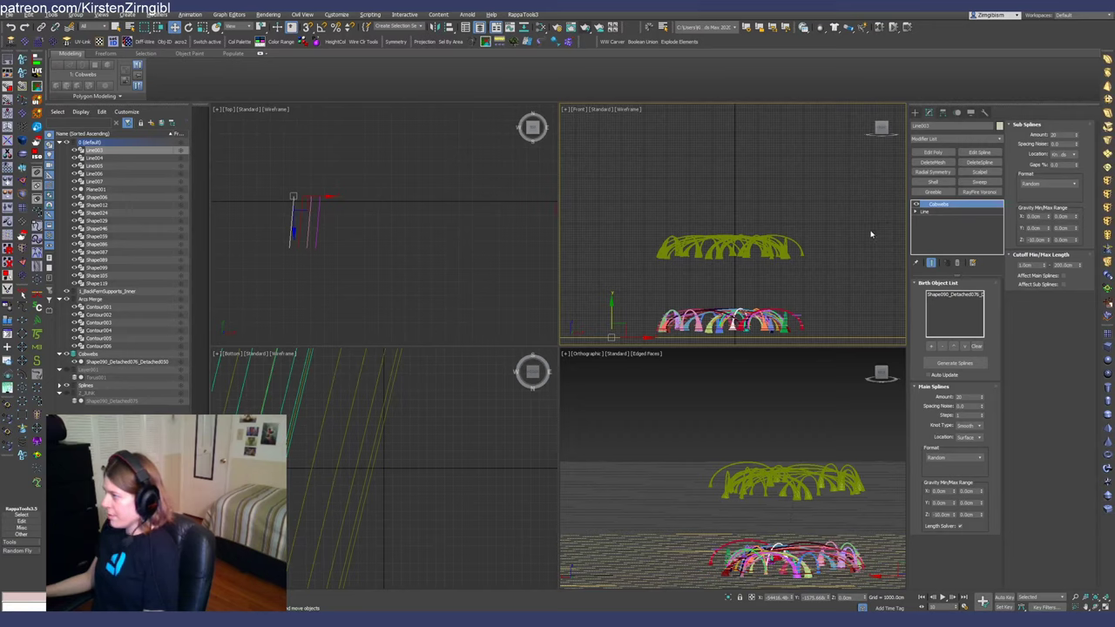
left_click(940, 364)
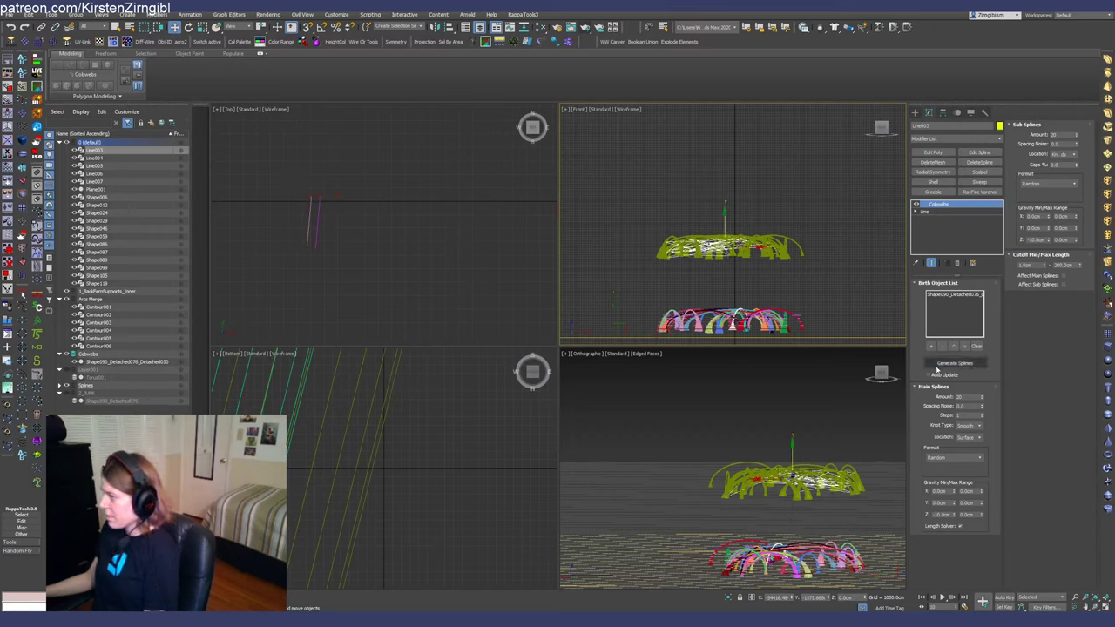
scroll(811, 482, "up", 6)
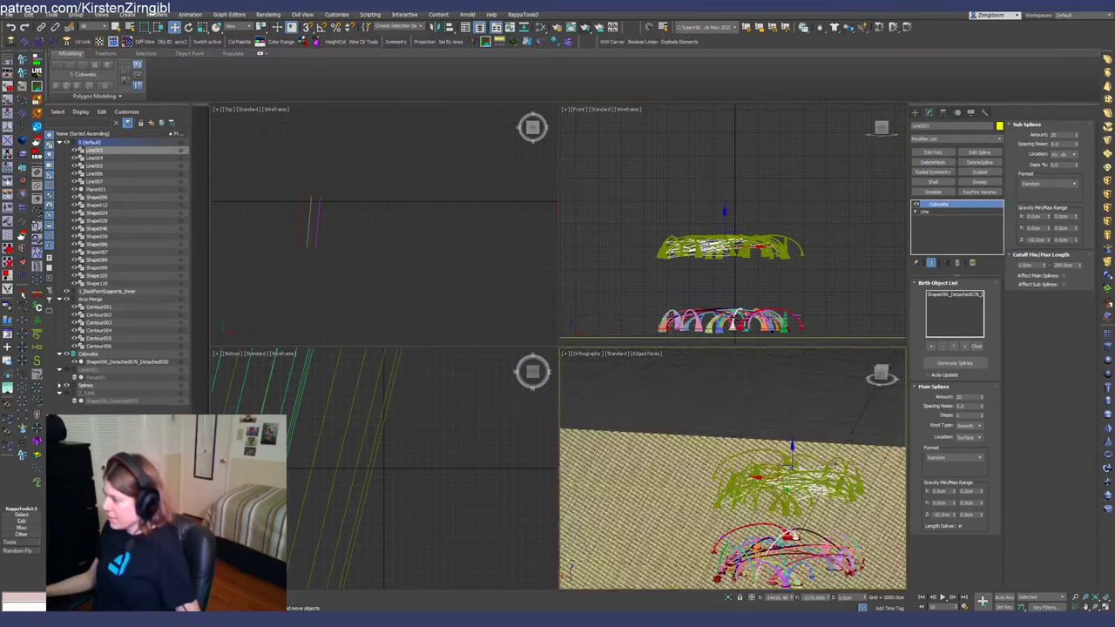
middle_click_drag(816, 496, 848, 485, "alt")
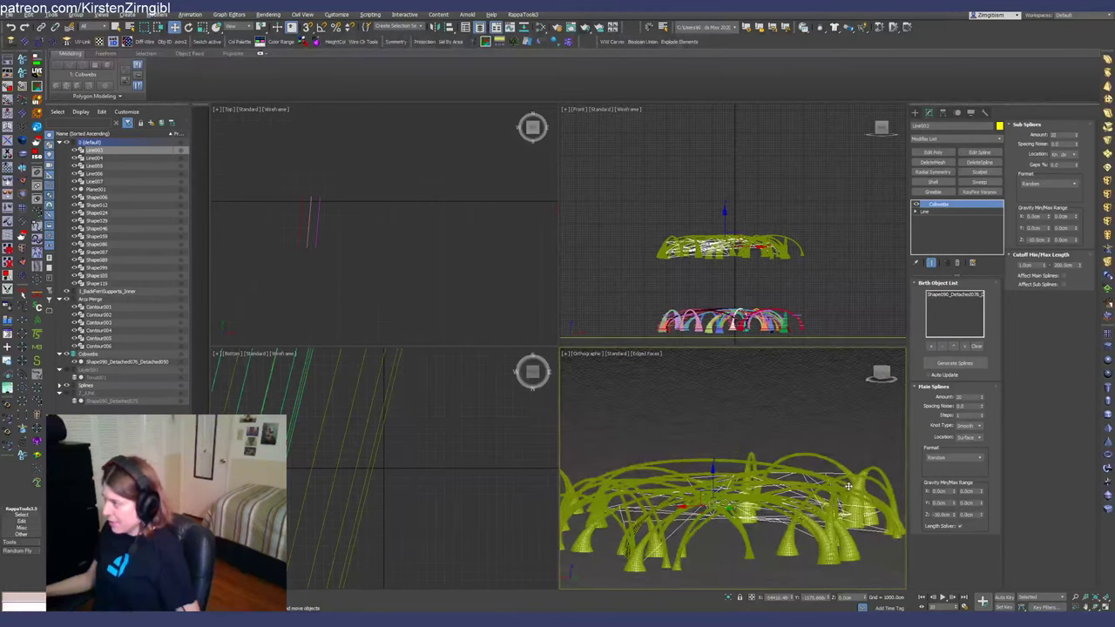
Step: Make one copy of the arch mesh together with its cobweb line directly above the originals in the Front view
left_click(789, 252)
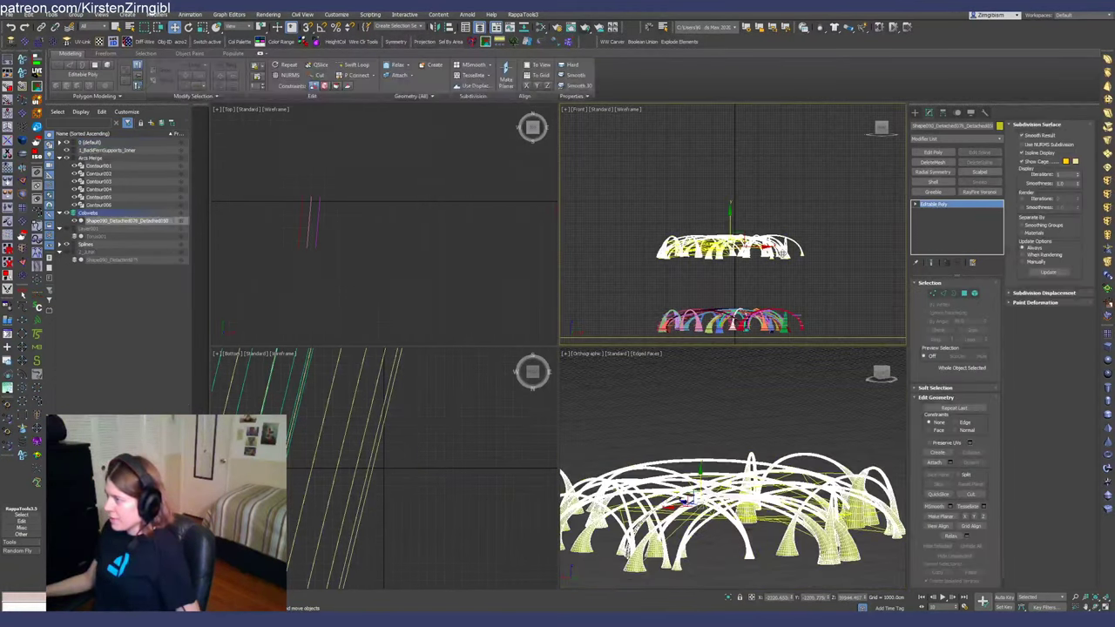
scroll(750, 240, "up", 4)
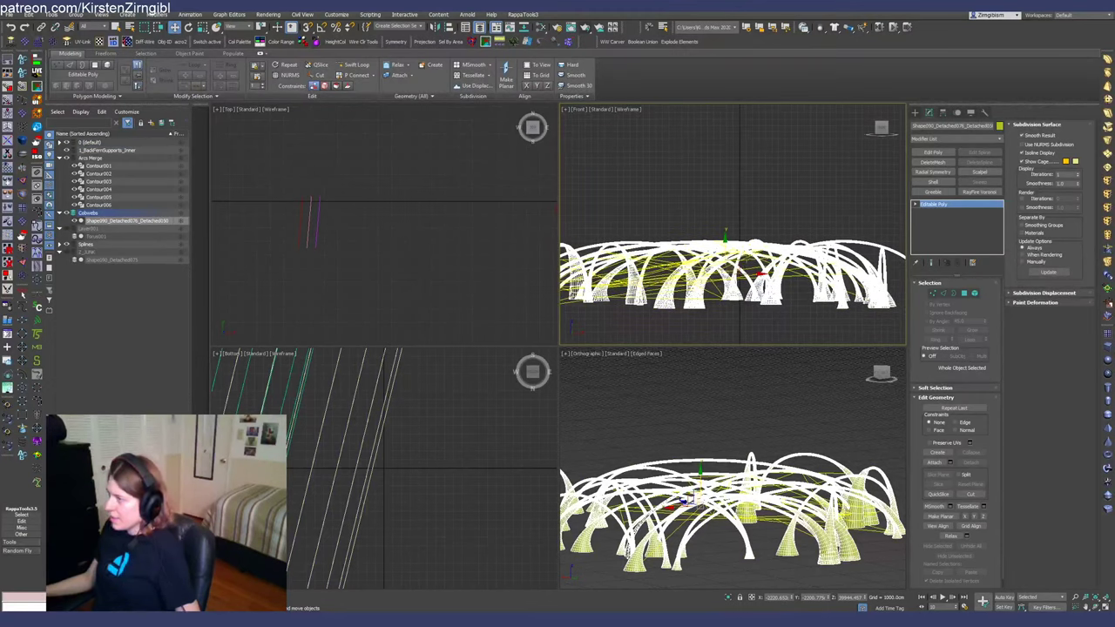
left_click(747, 260)
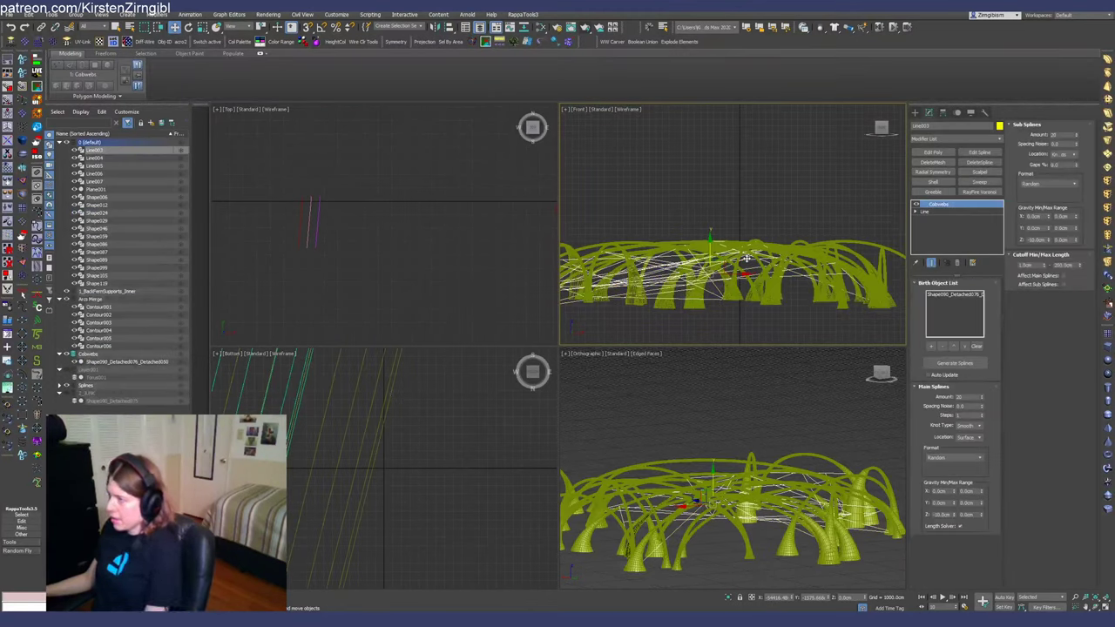
scroll(714, 248, "down", 3)
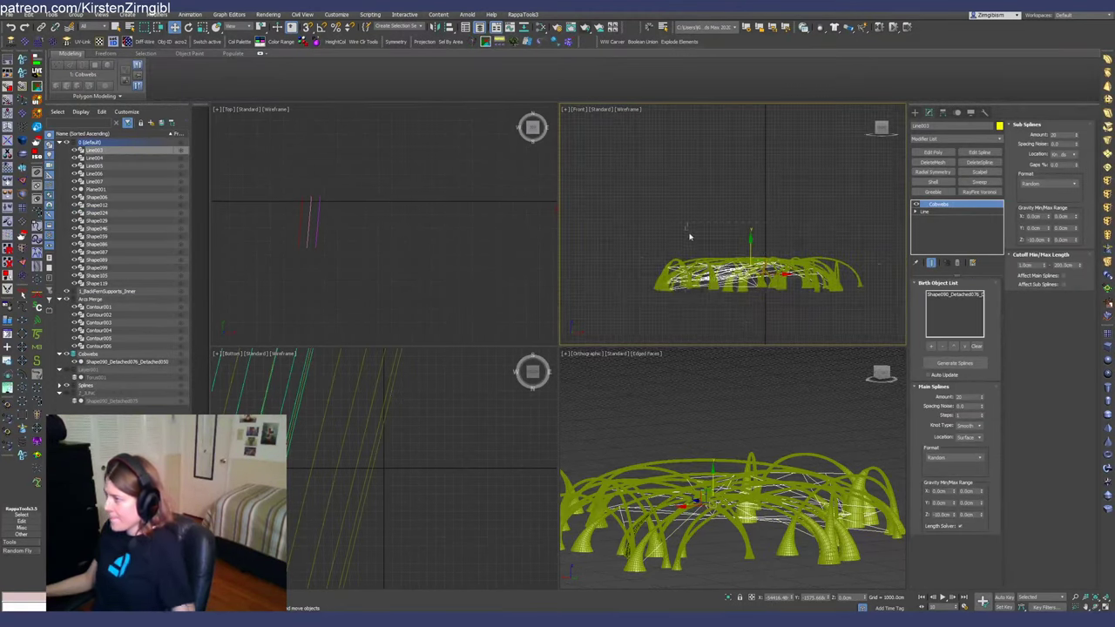
left_click_drag(723, 266, 723, 205, "shift")
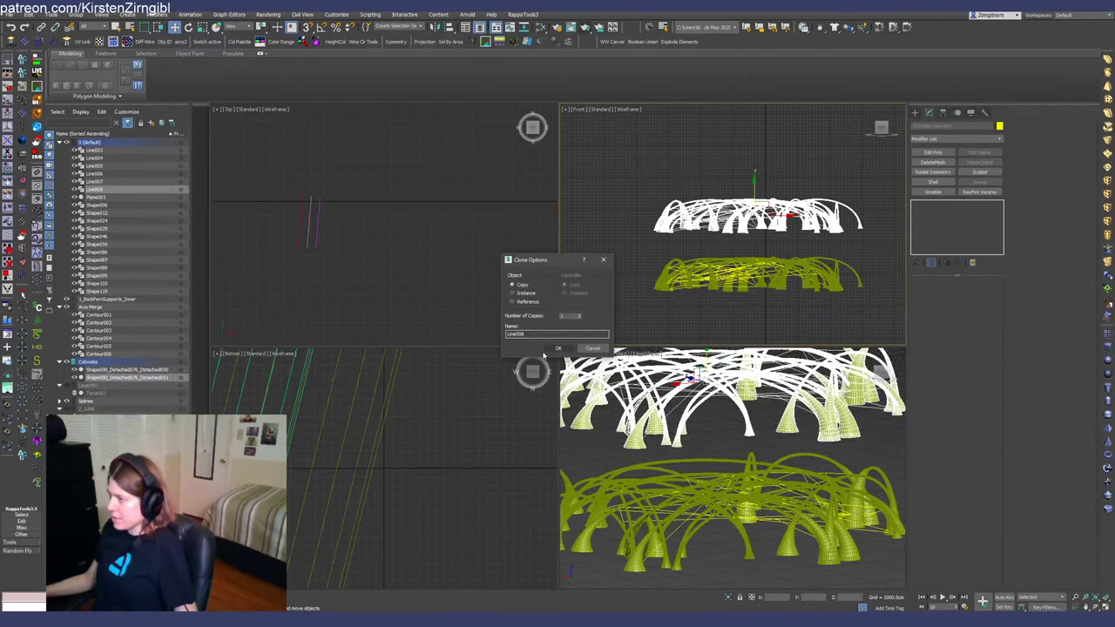
left_click(558, 349)
left_click(745, 260)
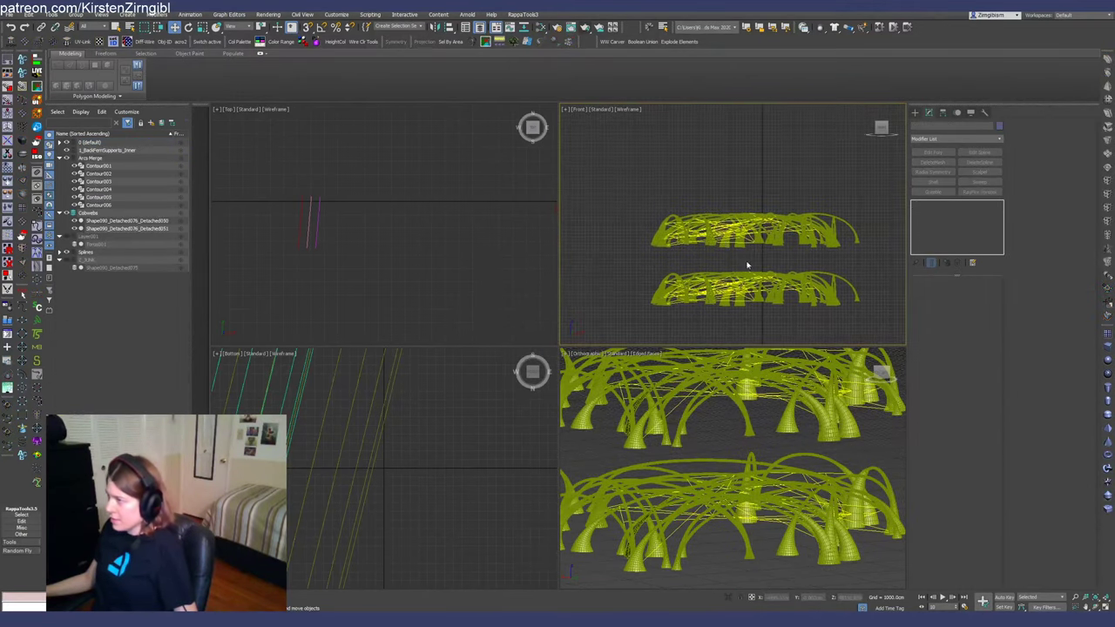
Step: Apply the Scalpel modifier to the upper arch mesh copy, activate its gizmo level and enable the Kill option
scroll(724, 243, "up", 5)
left_click(724, 243)
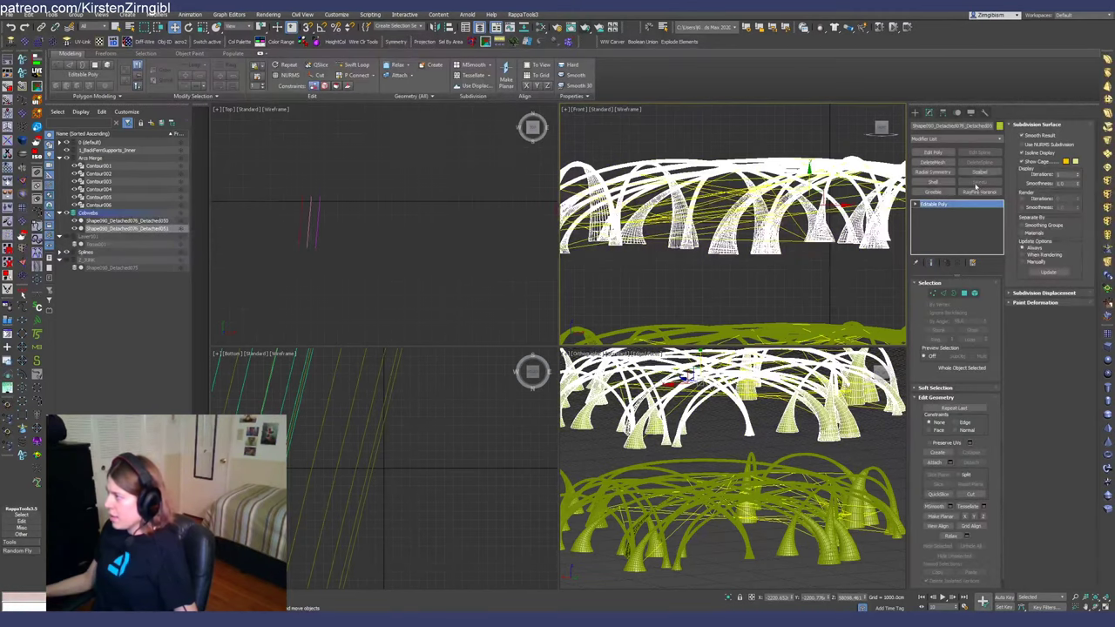
middle_click_drag(732, 458, 735, 477)
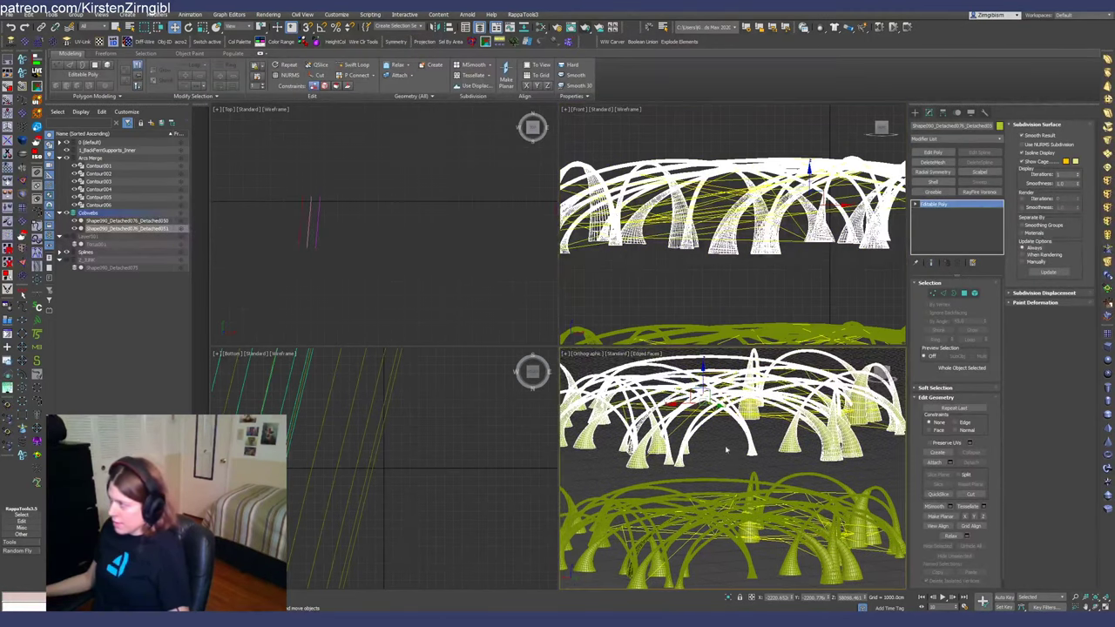
left_click(995, 176)
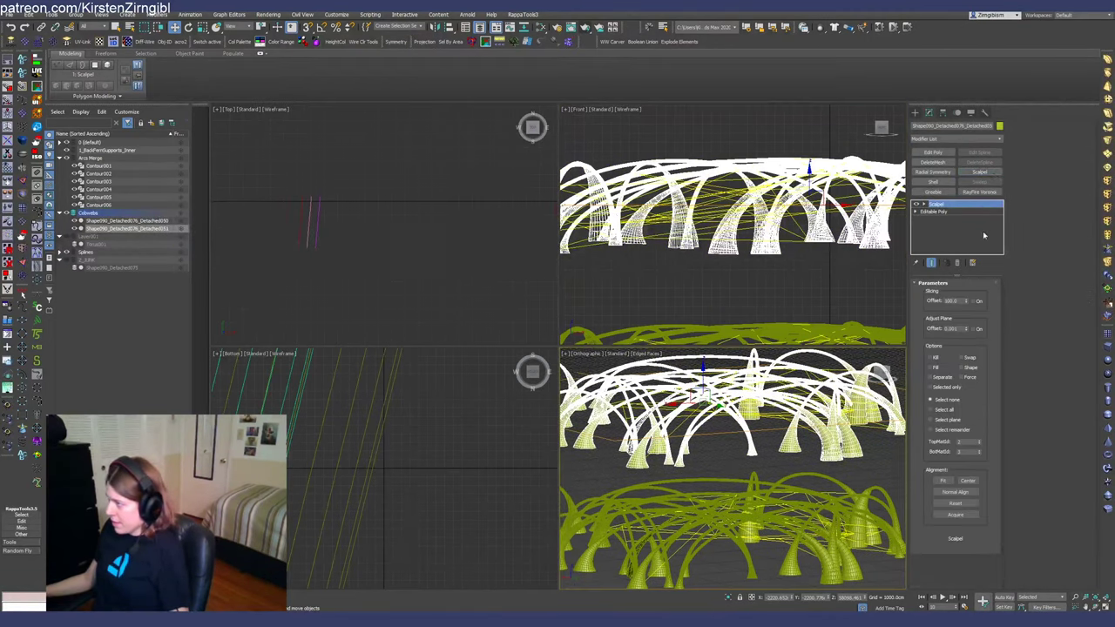
left_click(924, 204)
left_click(937, 212)
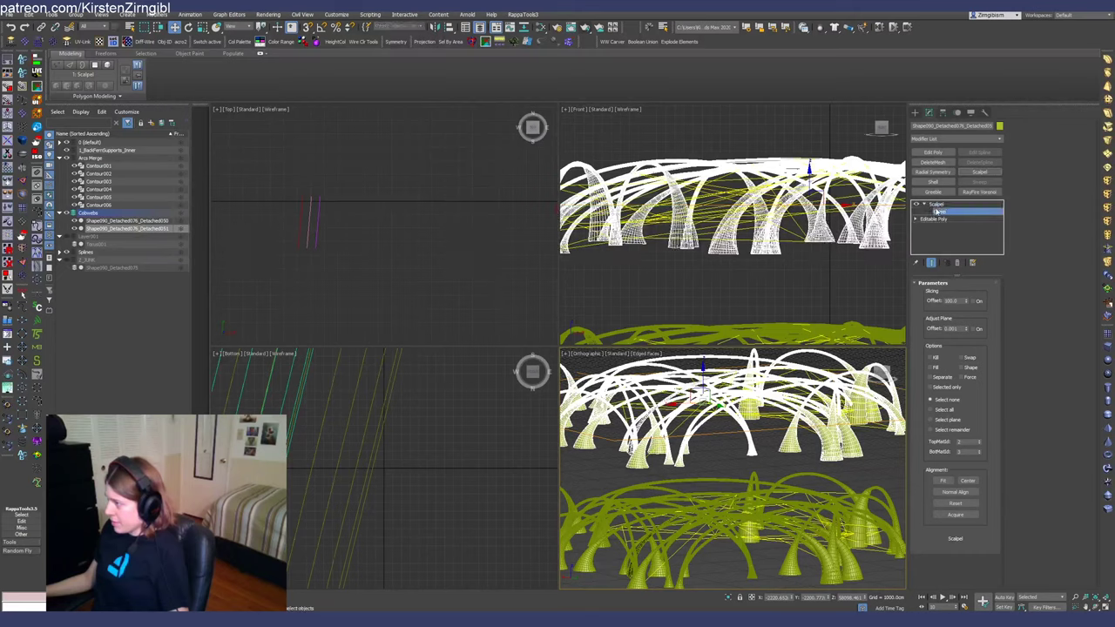
middle_click_drag(467, 467, 443, 488)
middle_click_drag(715, 418, 705, 462)
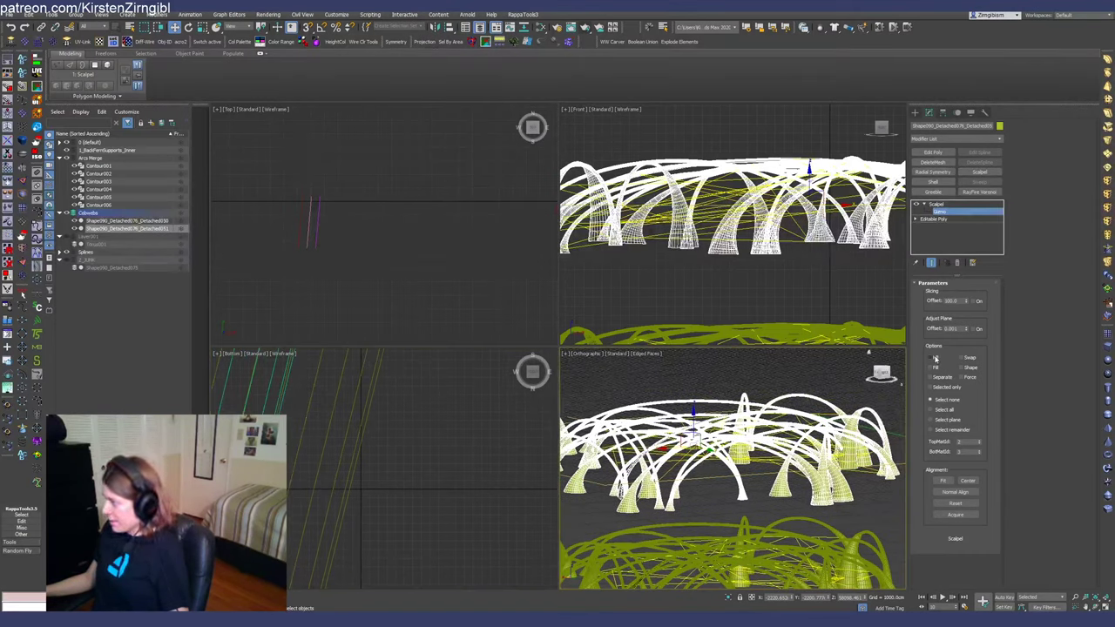
left_click(935, 358)
Step: Move the Scalpel gizmo vertically in the Front view so its plane slices off the lower part of the arch legs
middle_click_drag(747, 206, 740, 223)
mouse_move(807, 202)
left_mouse_down()
mouse_move(809, 268)
mouse_move(813, 201)
left_mouse_up()
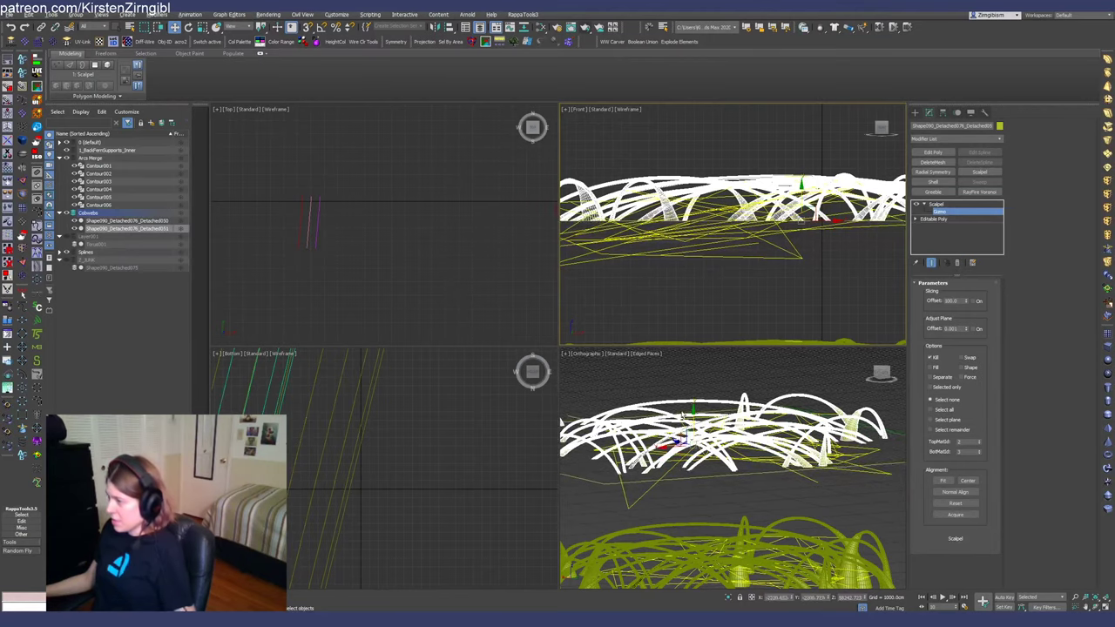
mouse_move(682, 416)
middle_mouse_down("alt")
mouse_move(769, 379)
mouse_move(692, 420)
middle_mouse_up("alt")
mouse_move(780, 388)
middle_mouse_down("alt")
mouse_move(788, 374)
mouse_move(780, 392)
middle_mouse_up("alt")
middle_click_drag(671, 424, 669, 419, "alt")
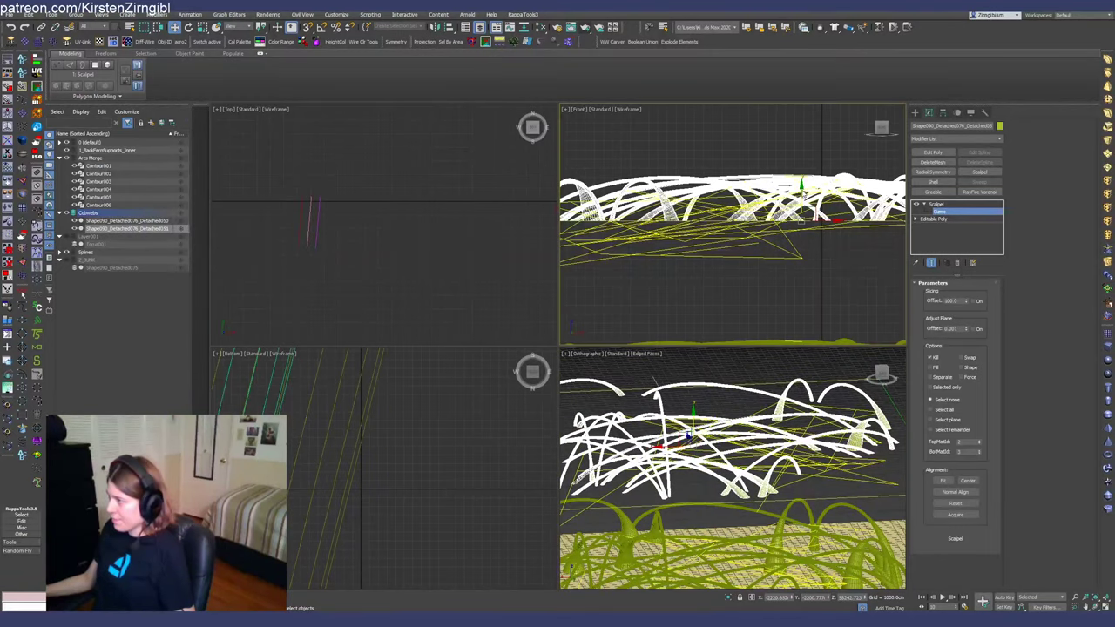
left_click_drag(801, 198, 802, 211)
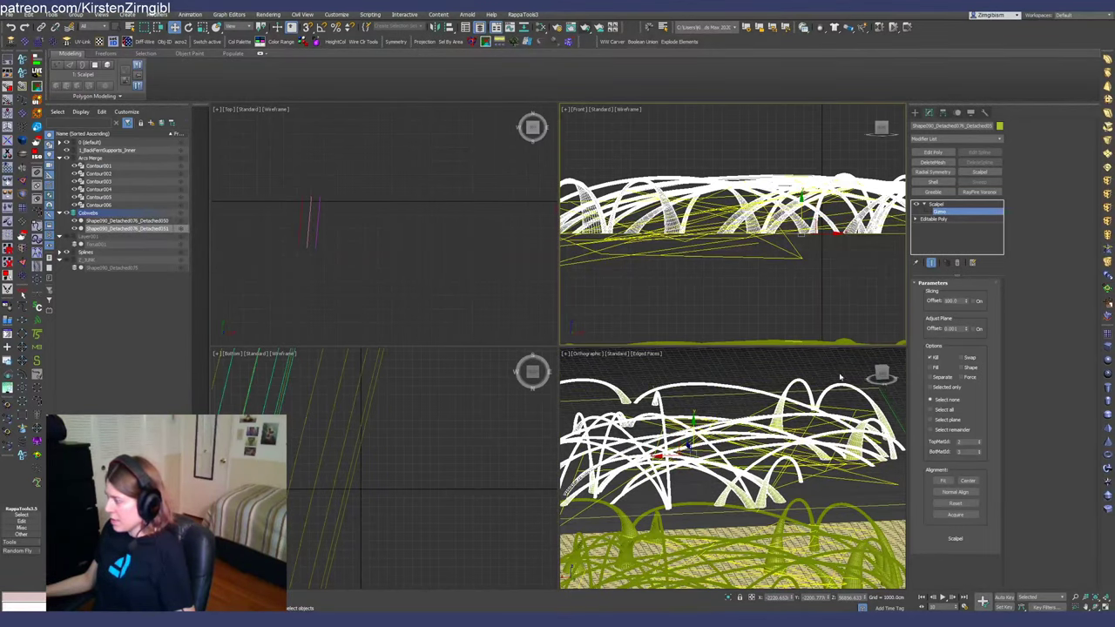
Step: Isolate the sliced arch mesh and enable Scalpel's Fill option to cap the open leg ends
middle_click_drag(841, 376, 732, 559, "alt")
scroll(802, 441, "up", 5)
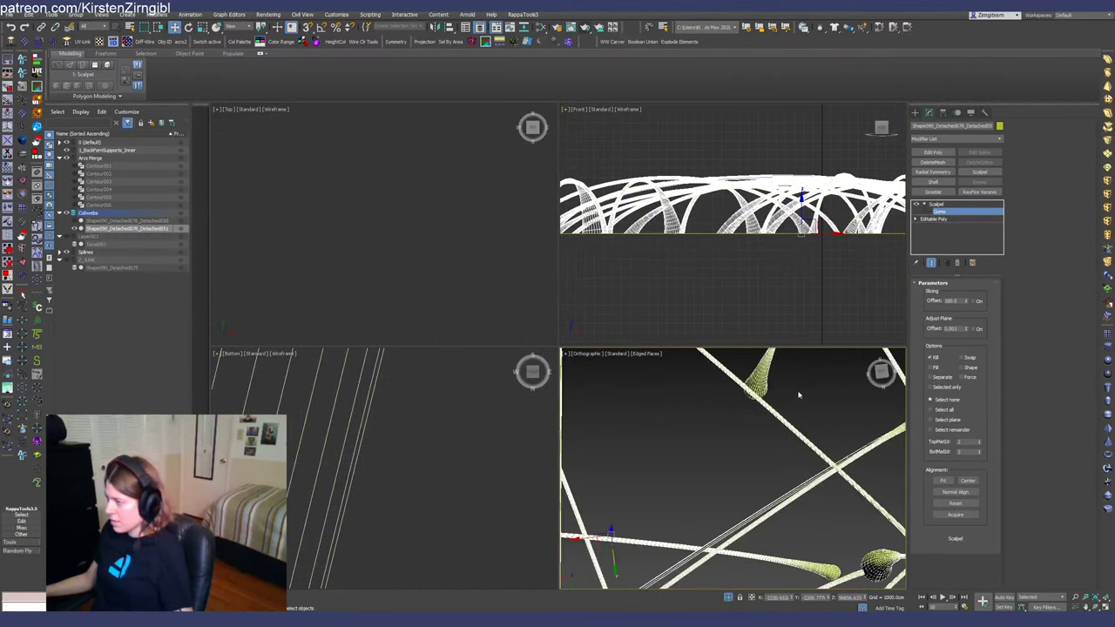
scroll(817, 500, "up", 2)
middle_click_drag(793, 513, 696, 430)
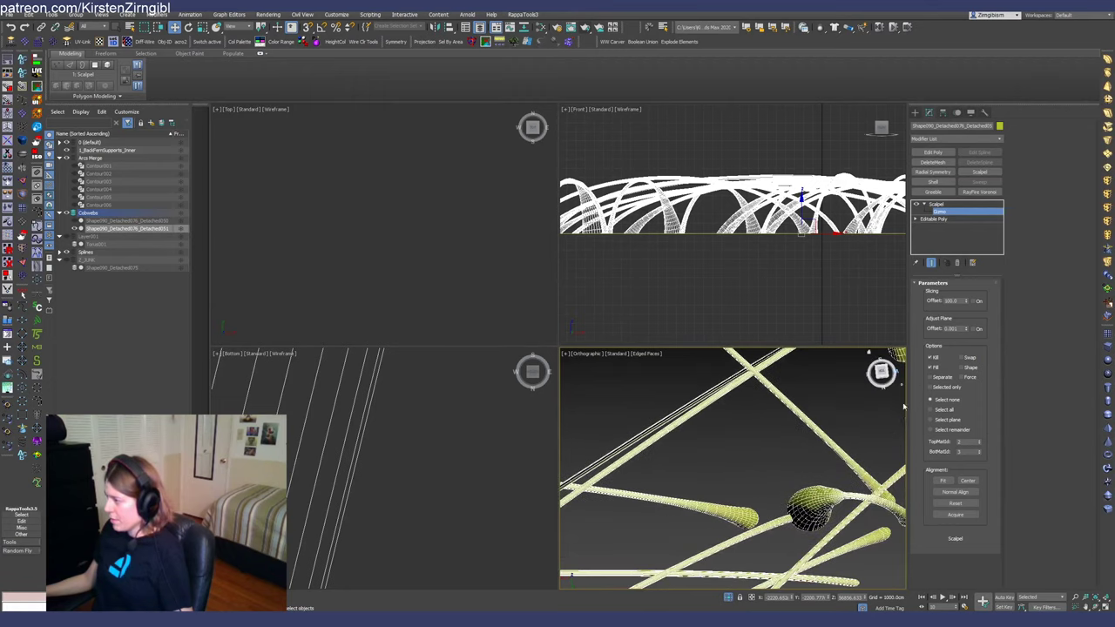
middle_click_drag(827, 436, 804, 406, "alt")
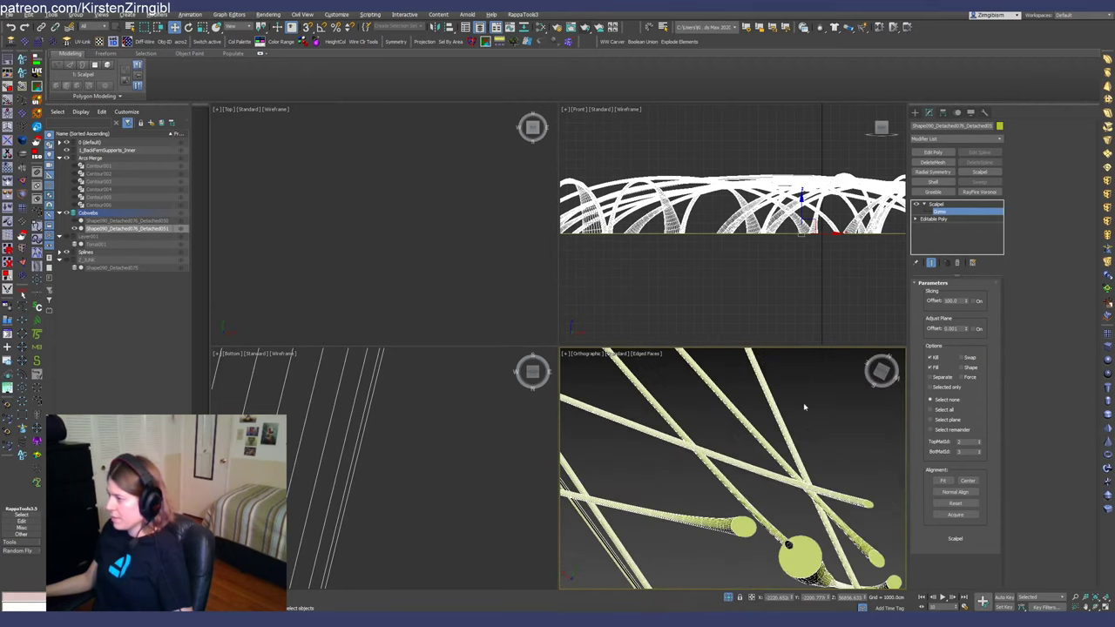
left_click(932, 367)
left_click(931, 368)
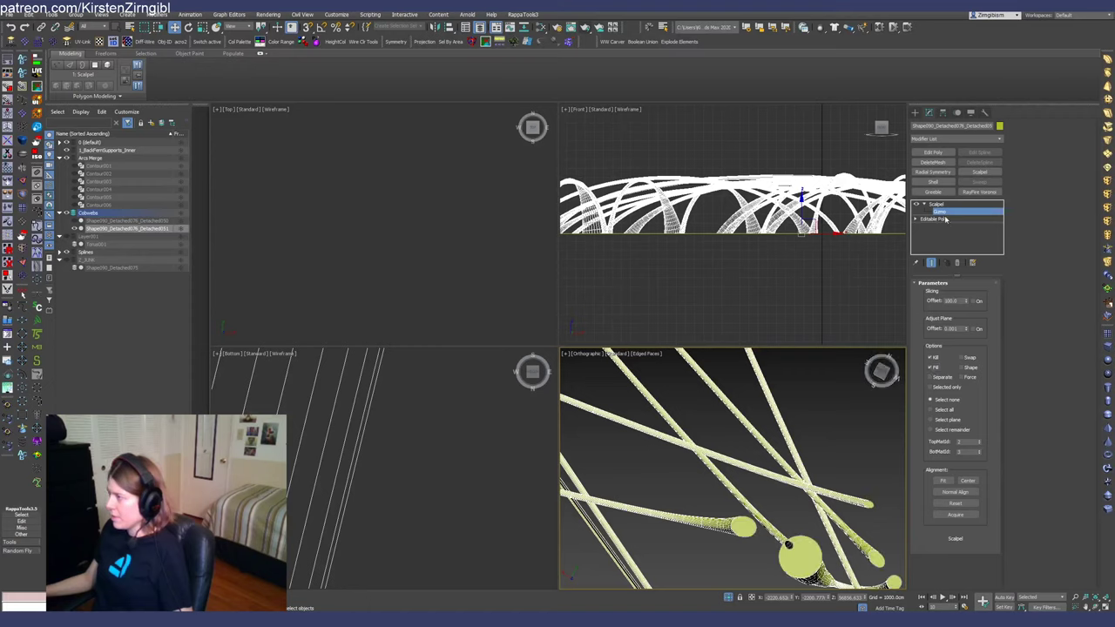
Step: Lower the Scalpel gizmo slightly in the Front view, leave the gizmo level and inspect the trimmed arches
mouse_move(808, 216)
left_mouse_down()
mouse_move(809, 181)
mouse_move(805, 261)
mouse_move(808, 228)
mouse_move(781, 166)
mouse_move(793, 166)
mouse_move(800, 265)
mouse_move(815, 212)
left_mouse_up()
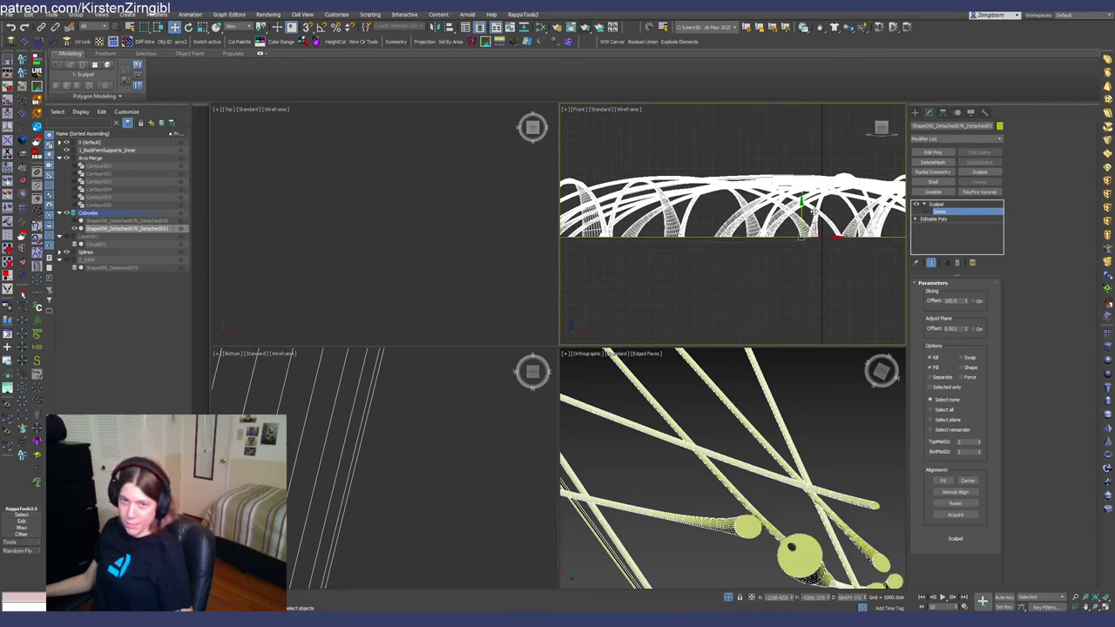
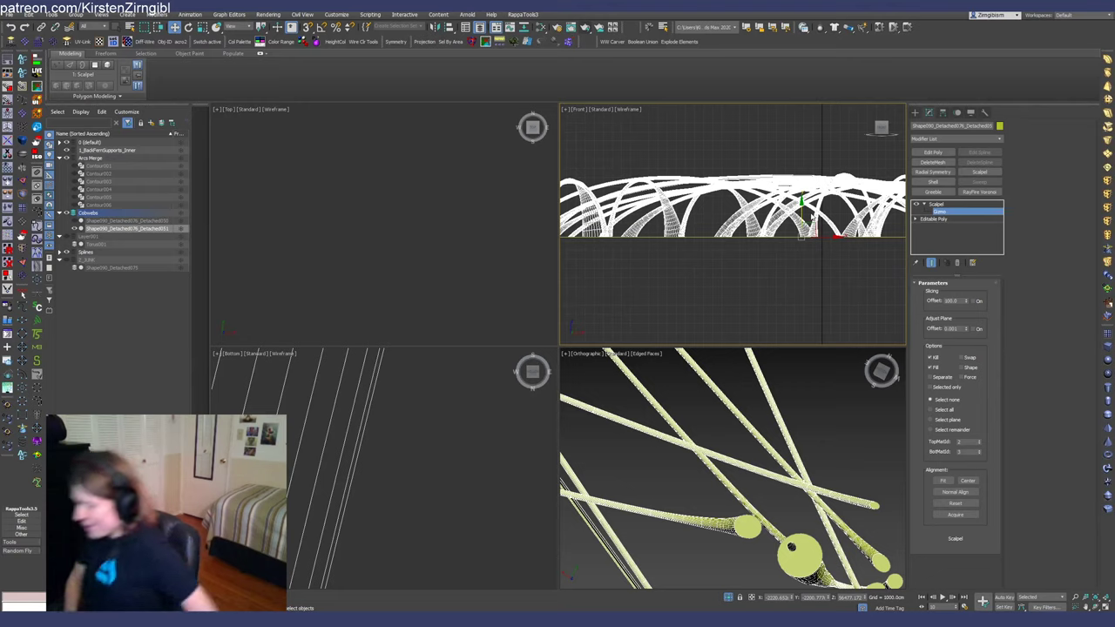
middle_click_drag(772, 205, 719, 234)
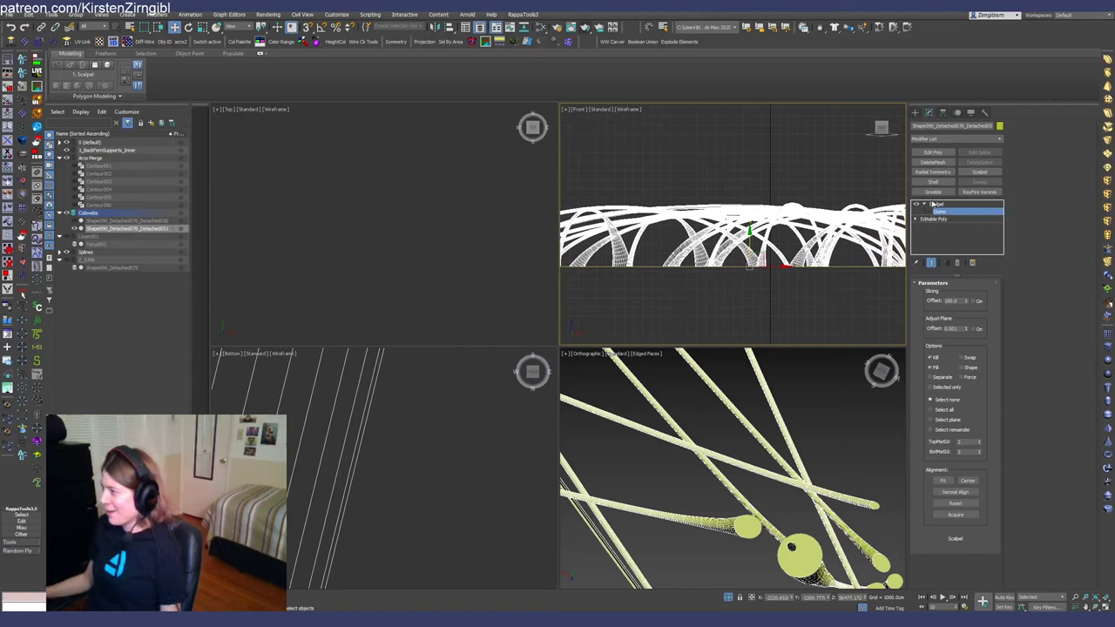
left_click(935, 204)
left_click(779, 292)
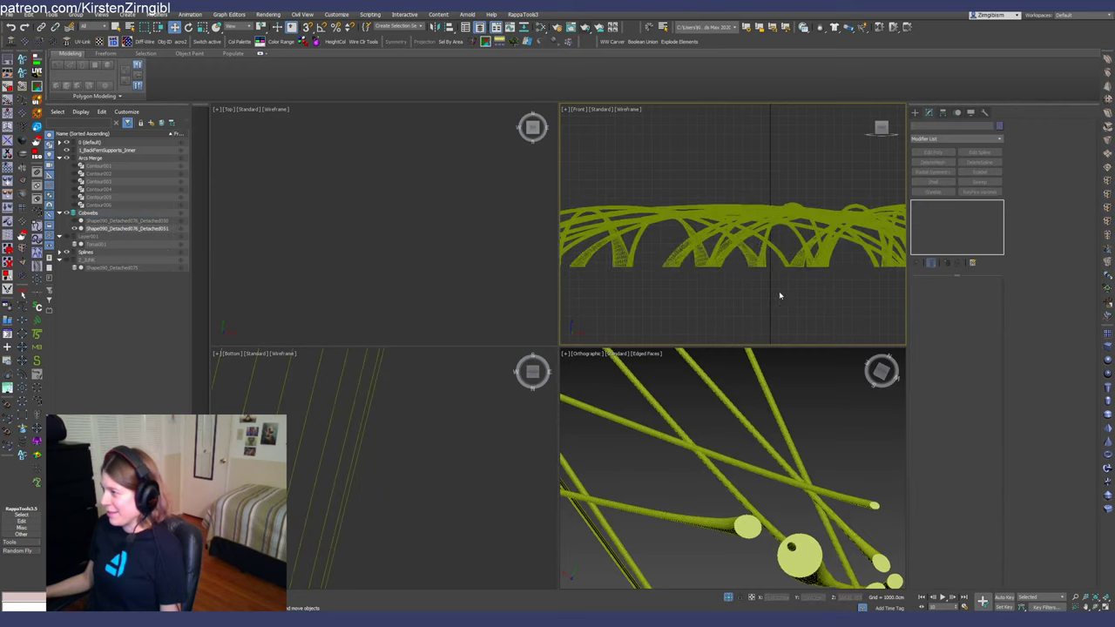
left_click(755, 230)
middle_click_drag(710, 421, 734, 427, "alt")
scroll(735, 427, "down", 10)
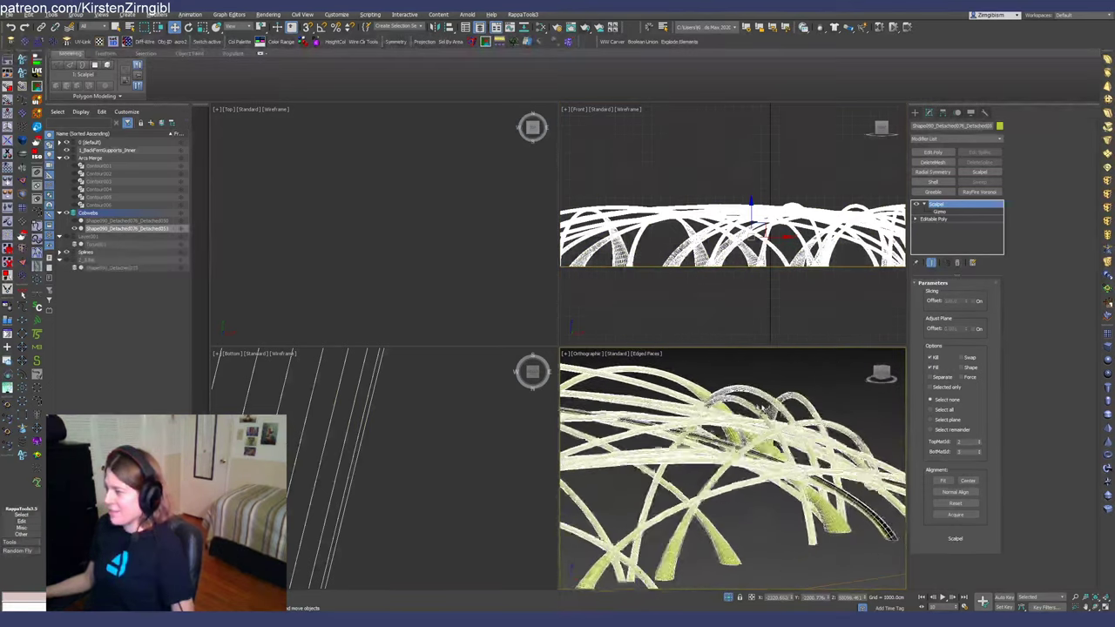
scroll(751, 447, "up", 8)
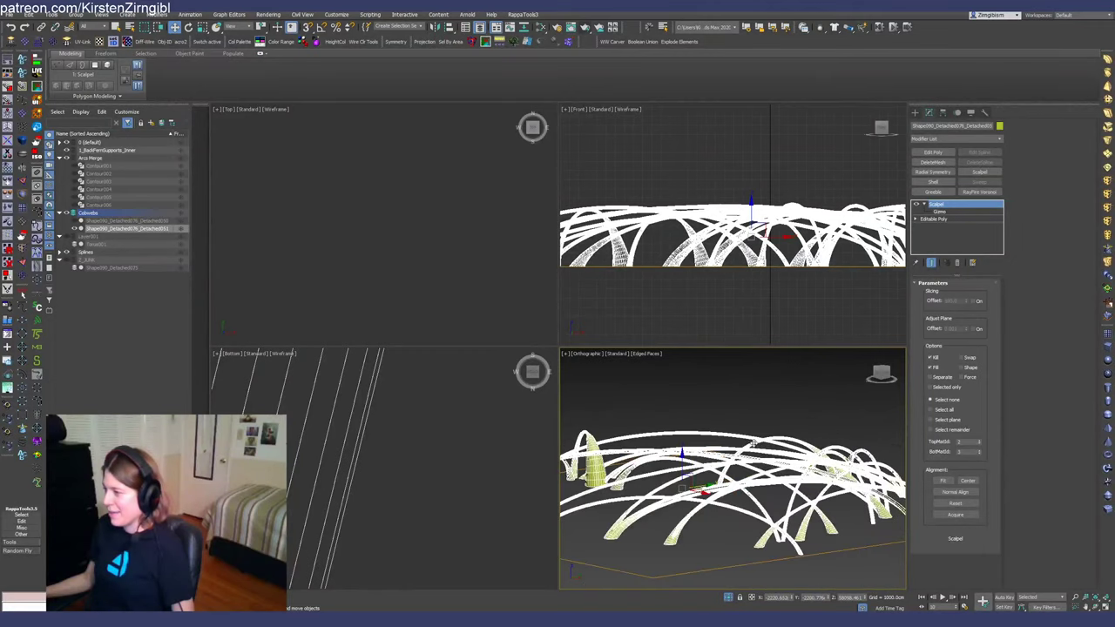
scroll(857, 246, "down", 2)
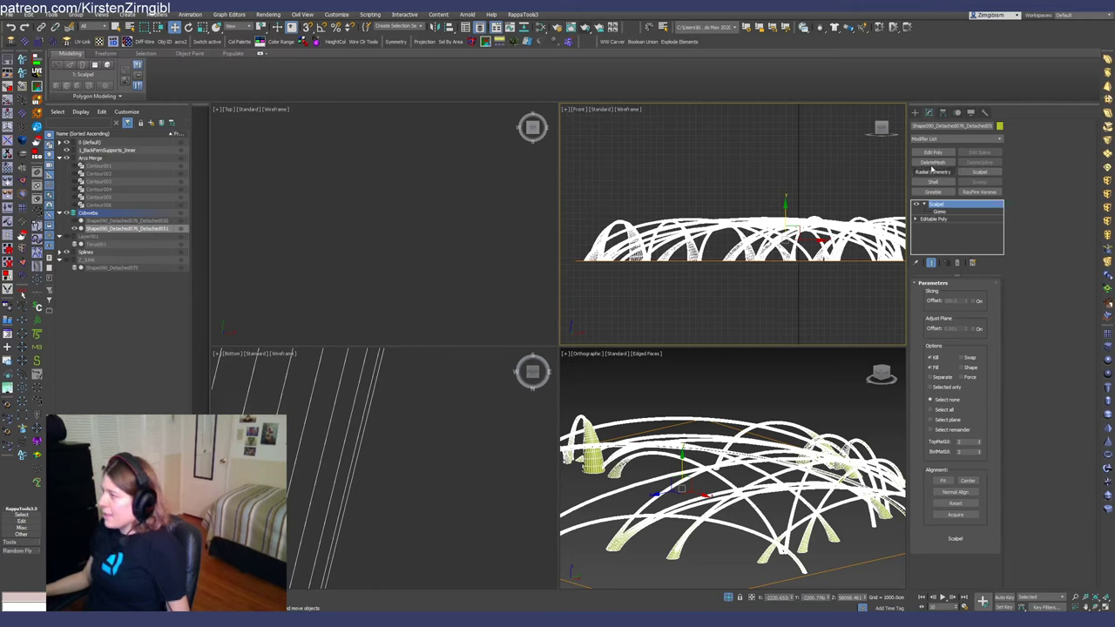
Step: Add an Edit Poly modifier above Scalpel, collapse the stack to an Editable Poly with Reset XForm and end the isolation
left_click(933, 152)
right_click(844, 225)
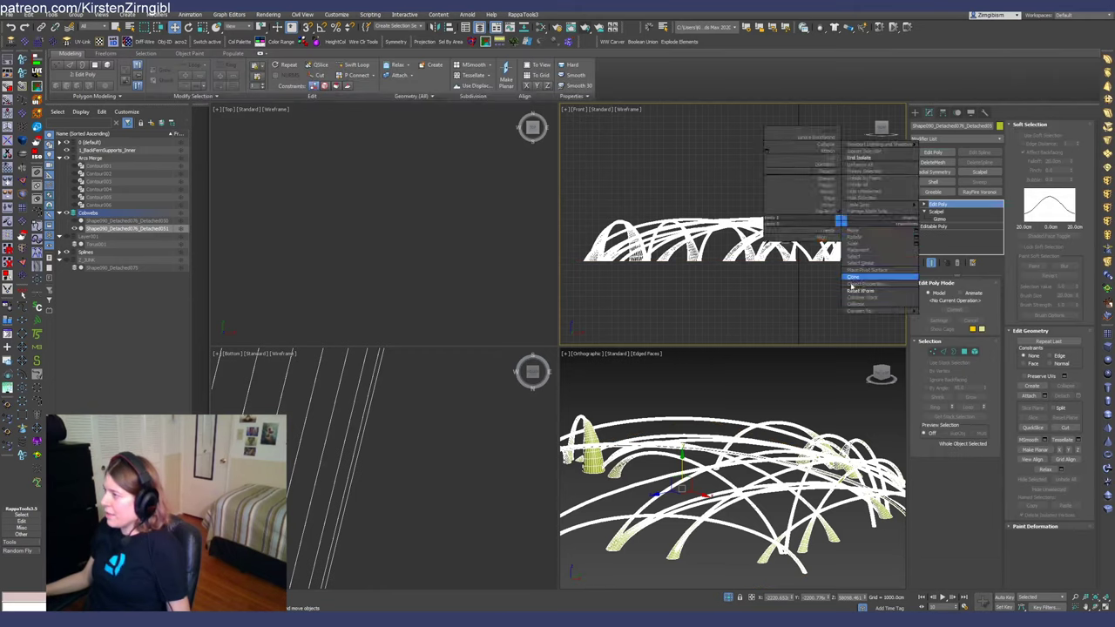
left_click(846, 292)
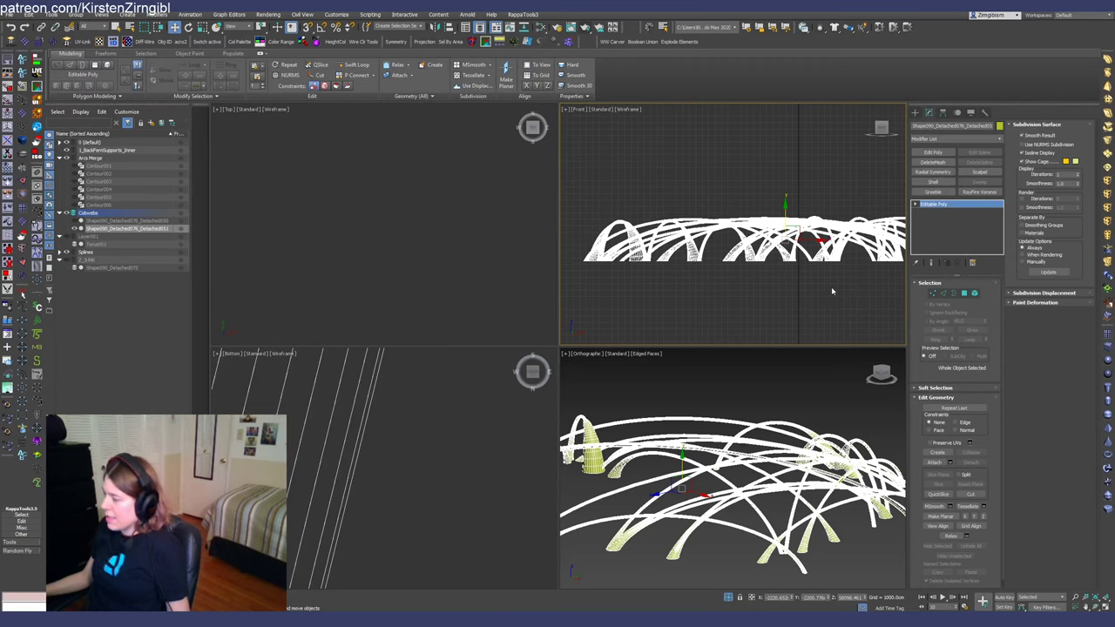
middle_click_drag(756, 492, 773, 375, "alt")
right_click(773, 367)
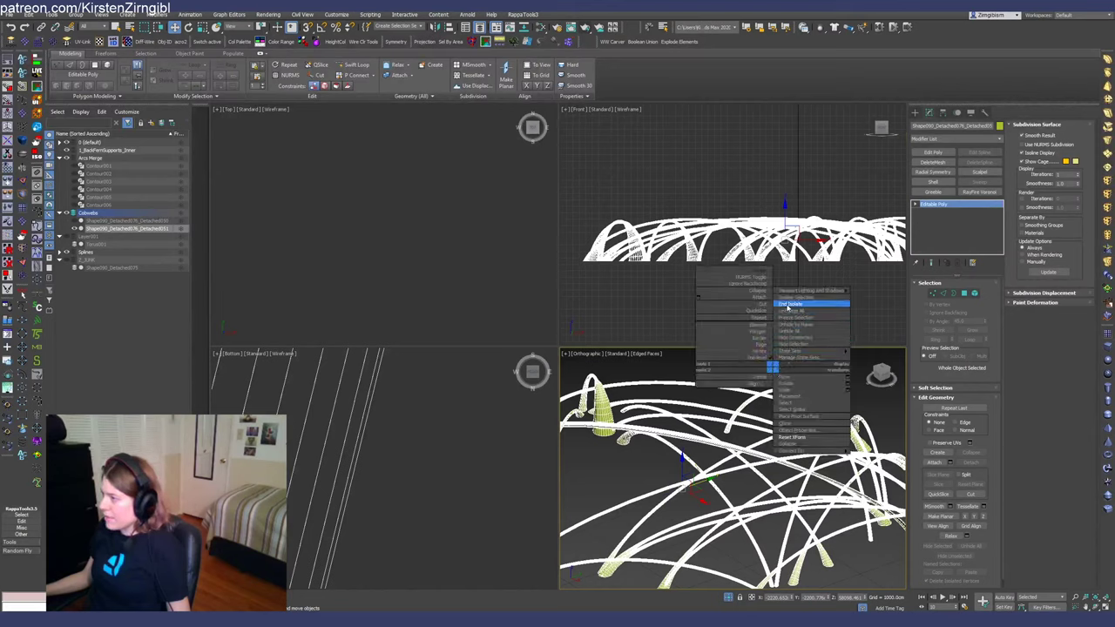
left_click(787, 305)
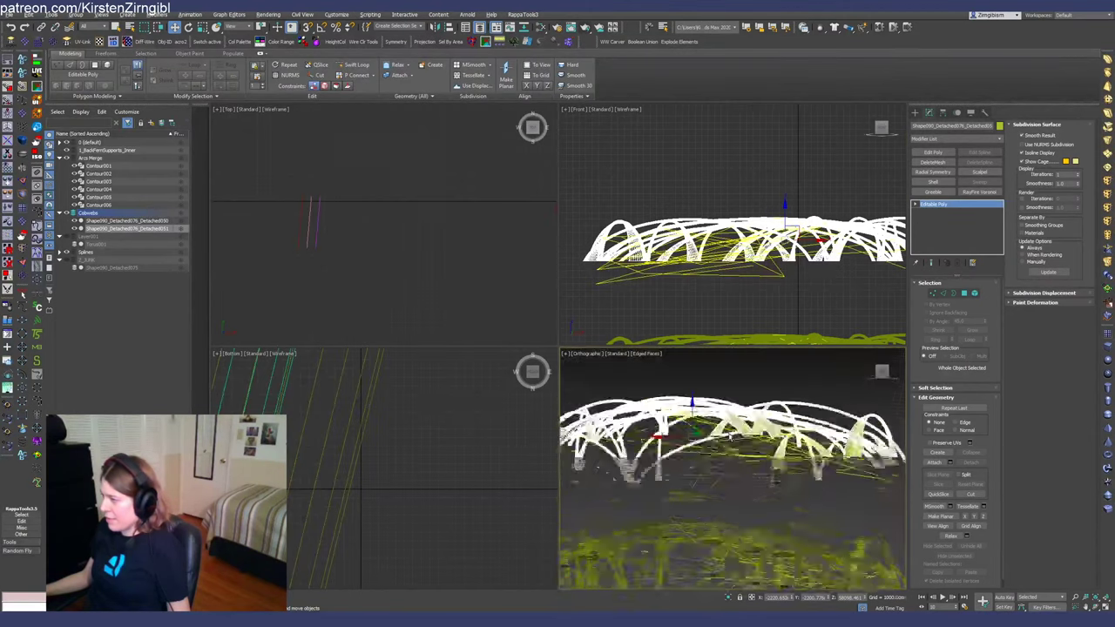
Step: Delete the existing cobweb spline object that spans the raised arches
left_click(742, 286)
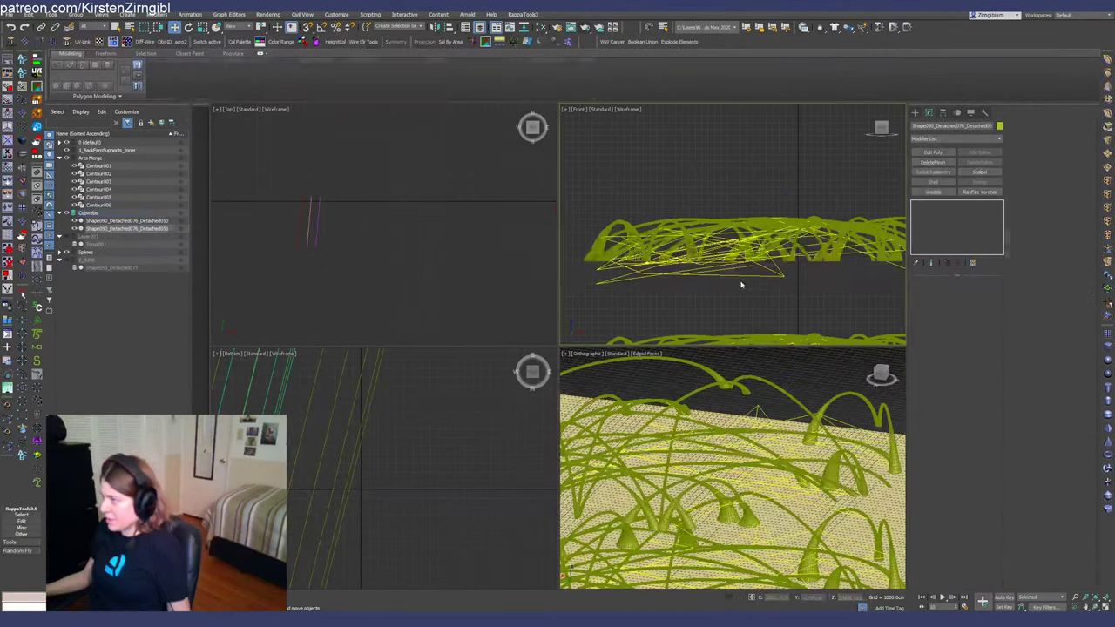
left_click(722, 246)
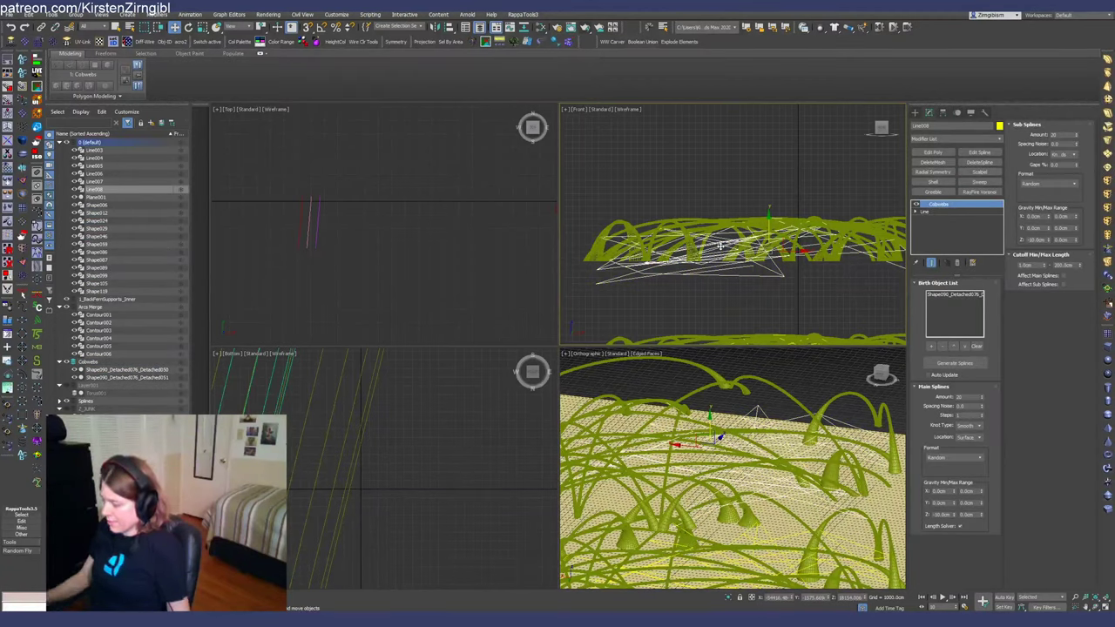
left_click(721, 247)
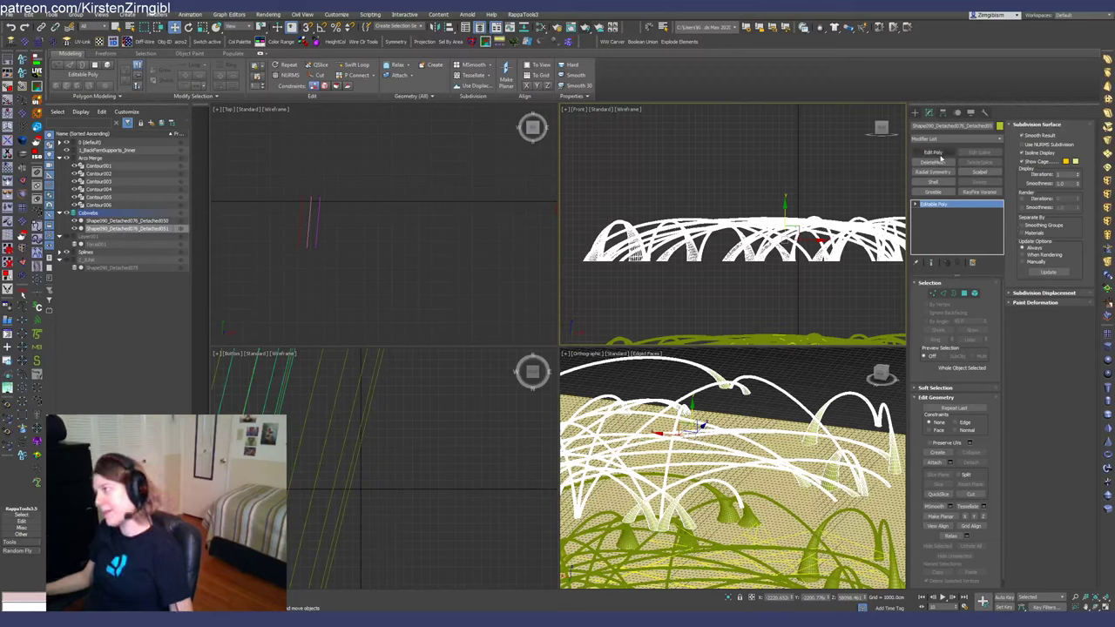
Step: Add a Cobwebs modifier to one of the spare lines in the Top view and pick the trimmed arch mesh as its birth object
left_click_drag(266, 225, 305, 250)
left_click(1002, 142)
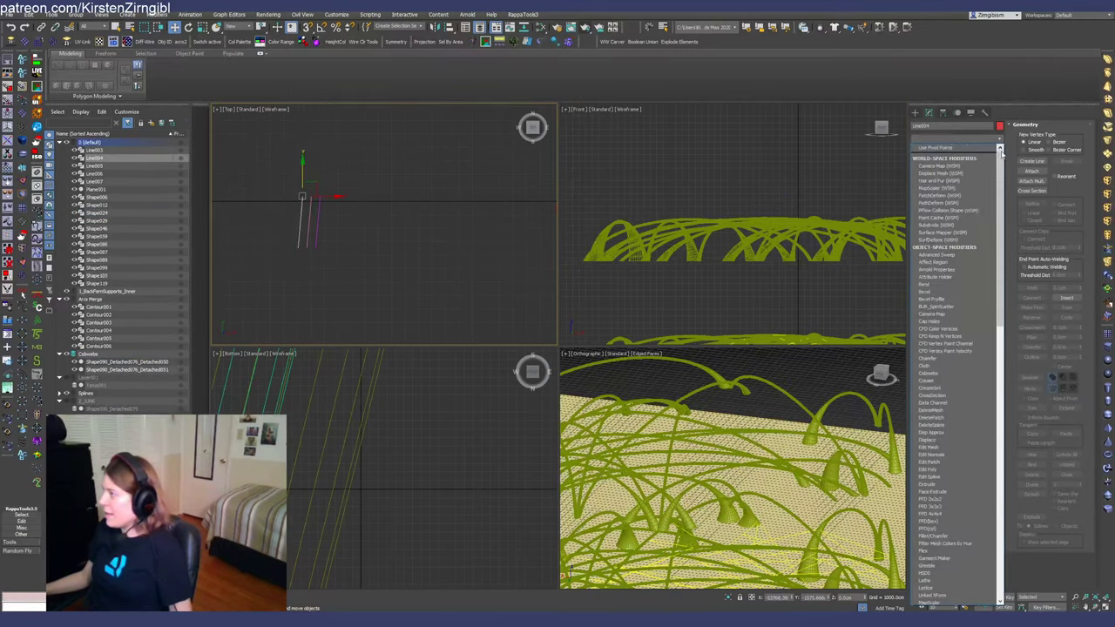
scroll(971, 489, "down", 10)
scroll(994, 433, "up", 10)
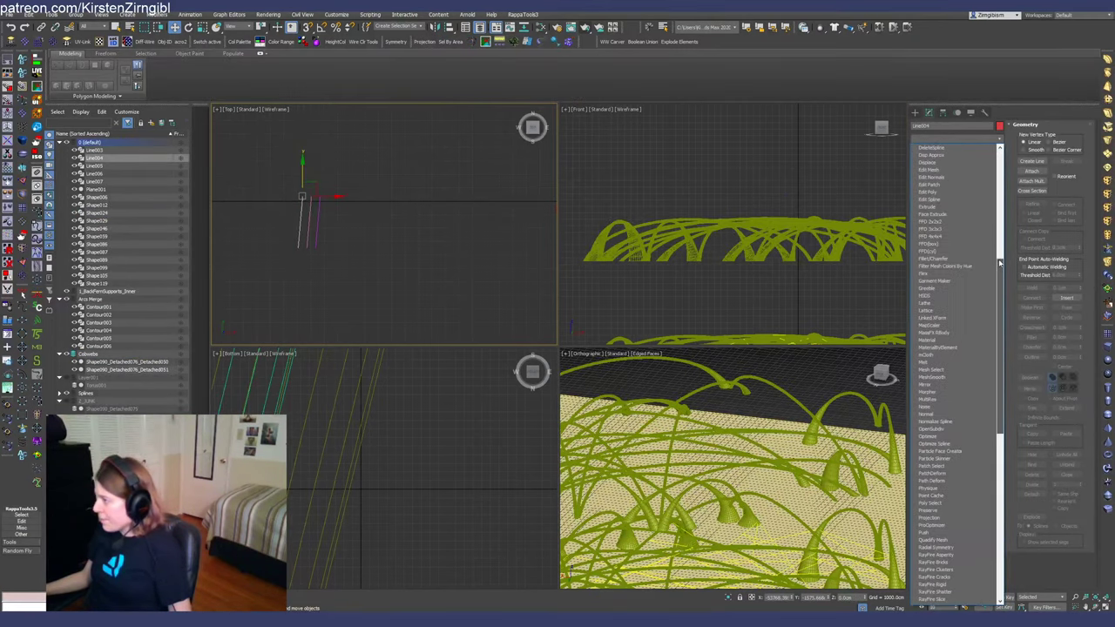
scroll(972, 249, "up", 3)
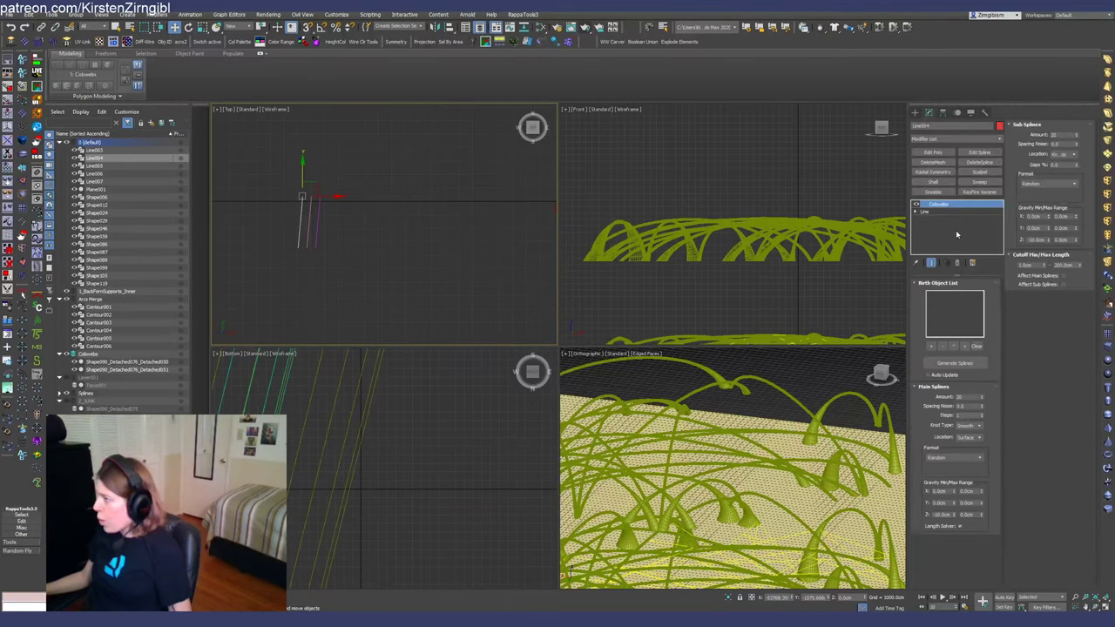
left_click(933, 346)
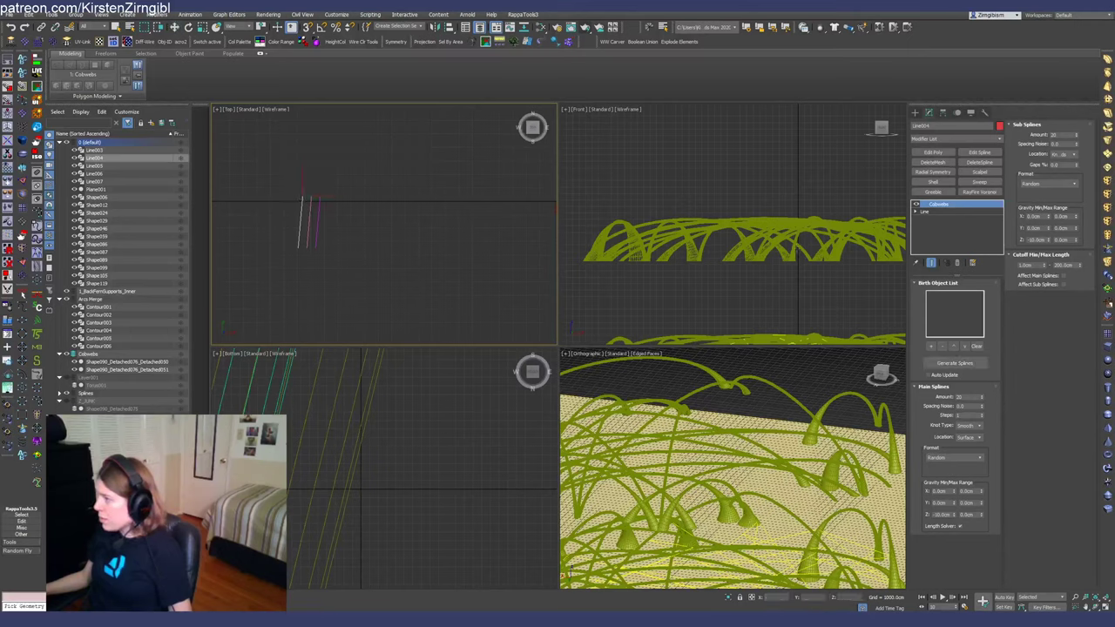
left_click(783, 227)
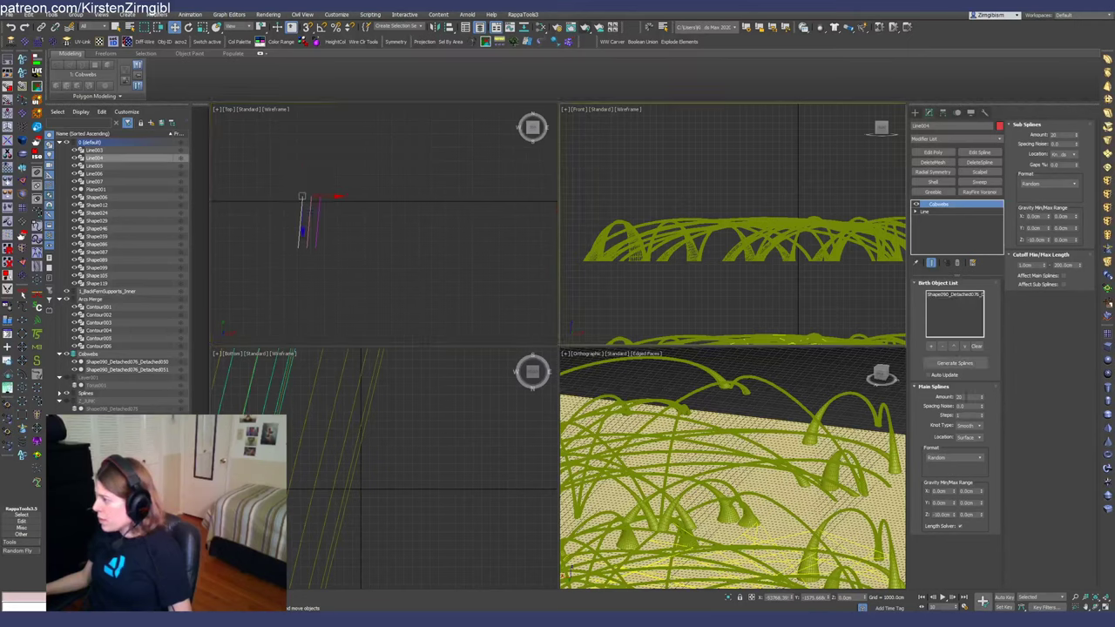
Step: Set the Main Splines amount to 40 and the minimum Z gravity of both main and sub splines to 1000 cm
left_click_drag(974, 397, 924, 402)
type("40")
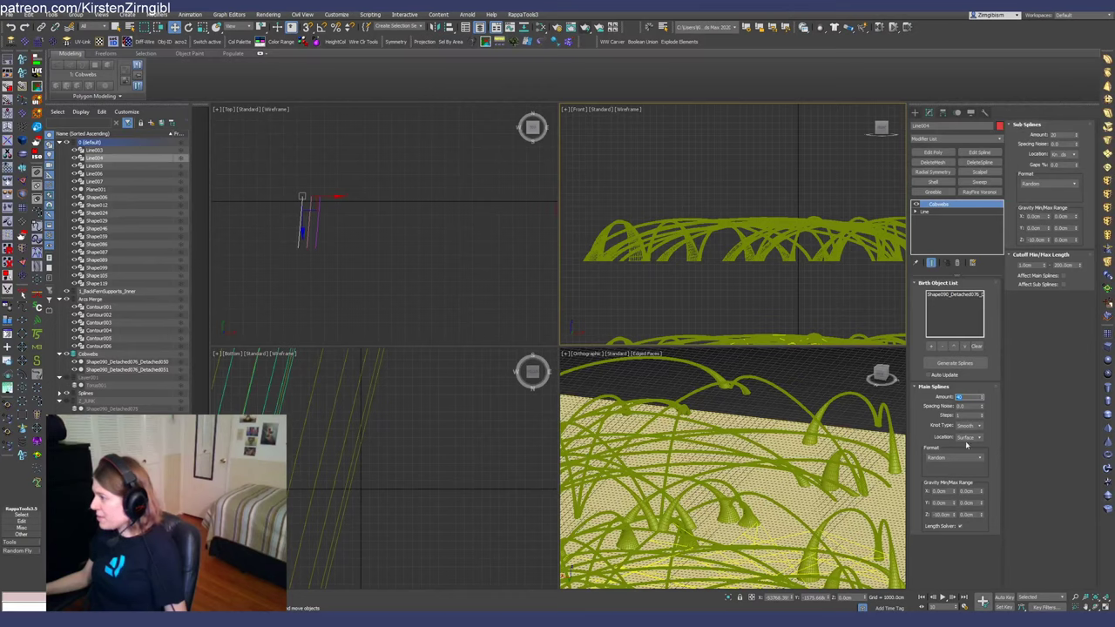
left_click_drag(947, 515, 900, 515)
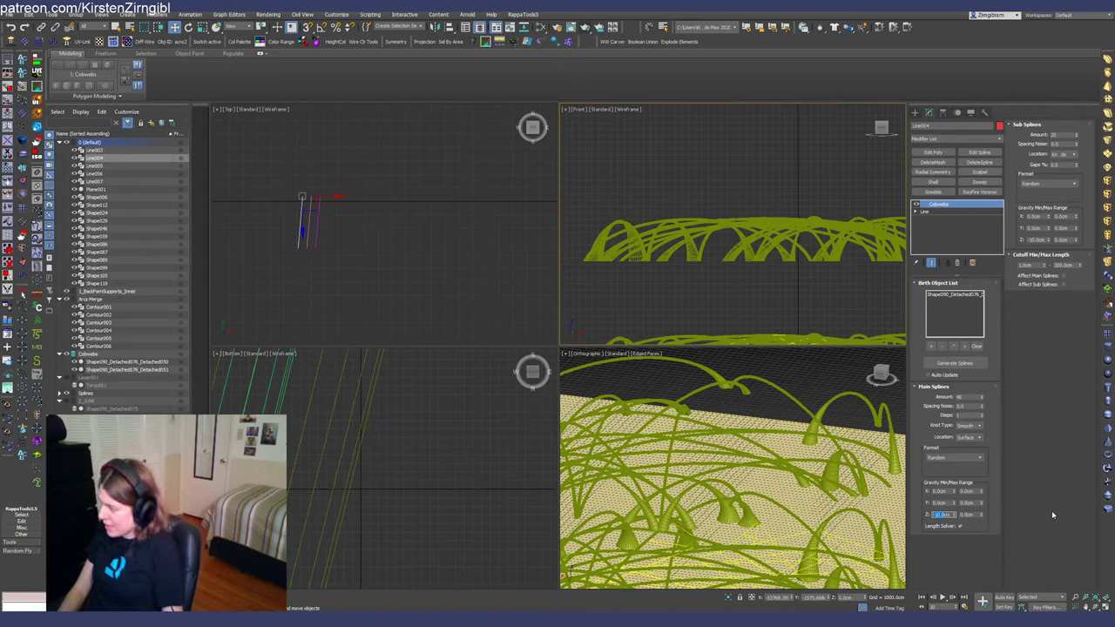
left_click(948, 515)
key("Return")
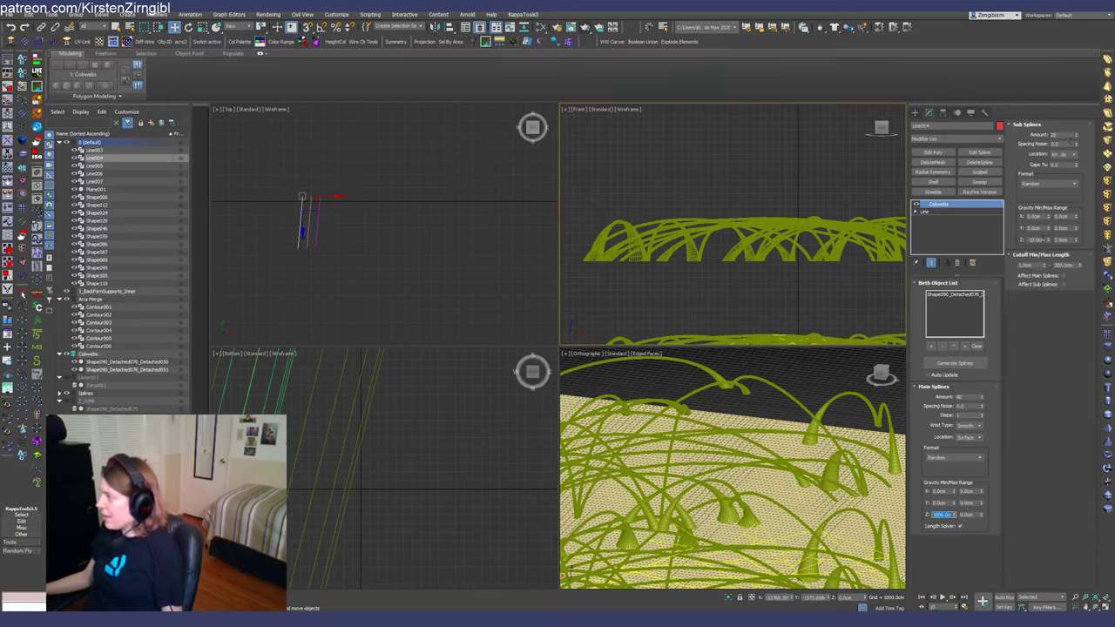
left_click_drag(1045, 240, 997, 238)
type("1")
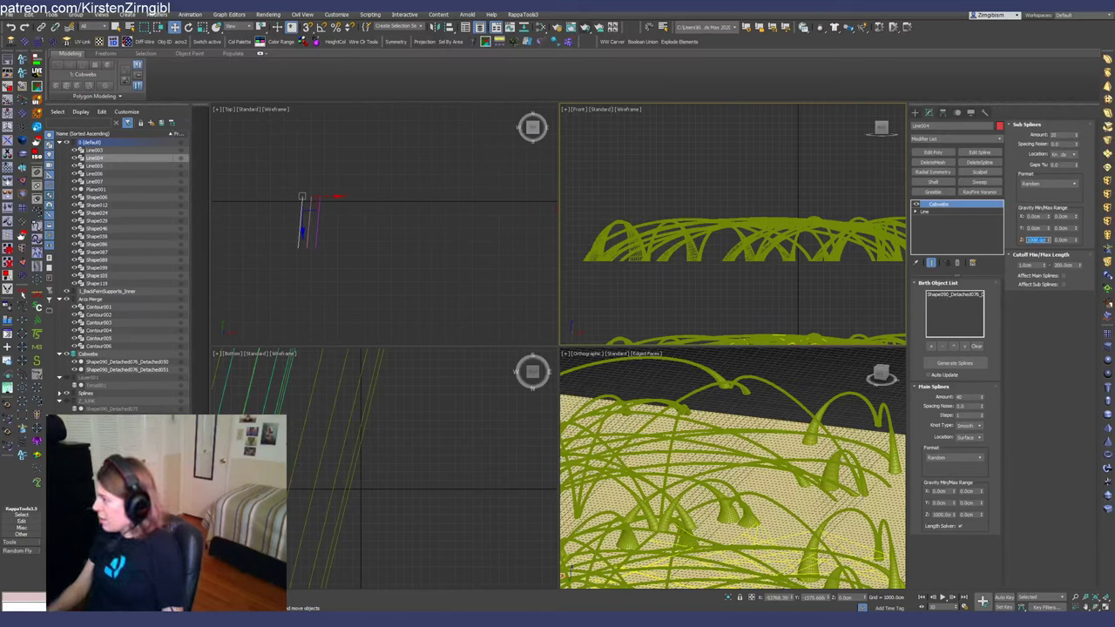
Step: Set the Main Splines steps to 10, the knot type to Bezier and the location to Volume
left_click(966, 416)
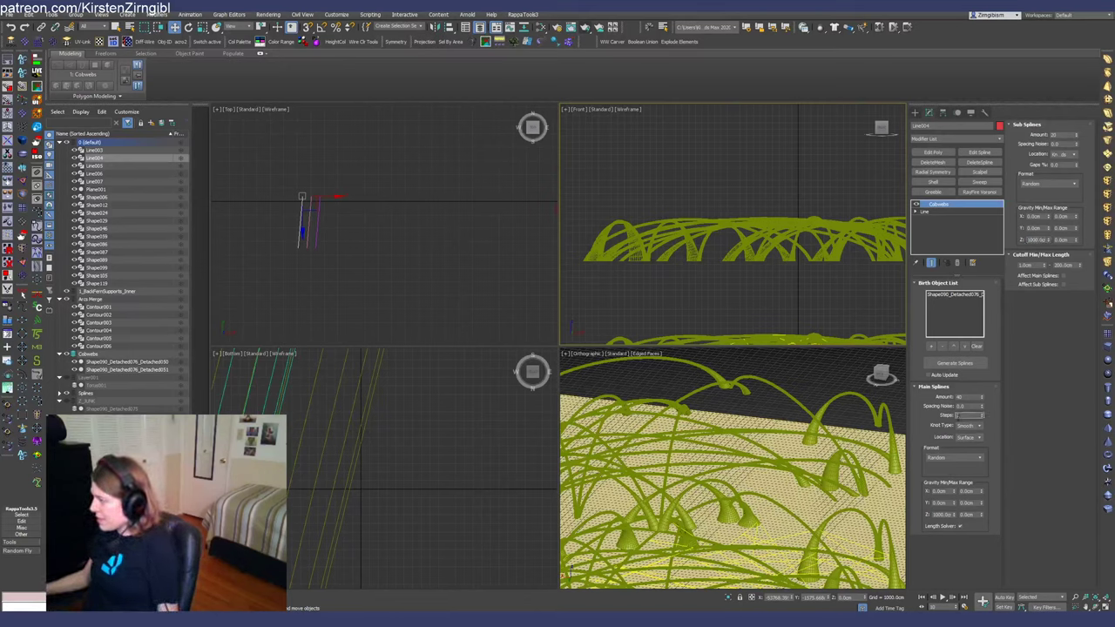
left_click(979, 426)
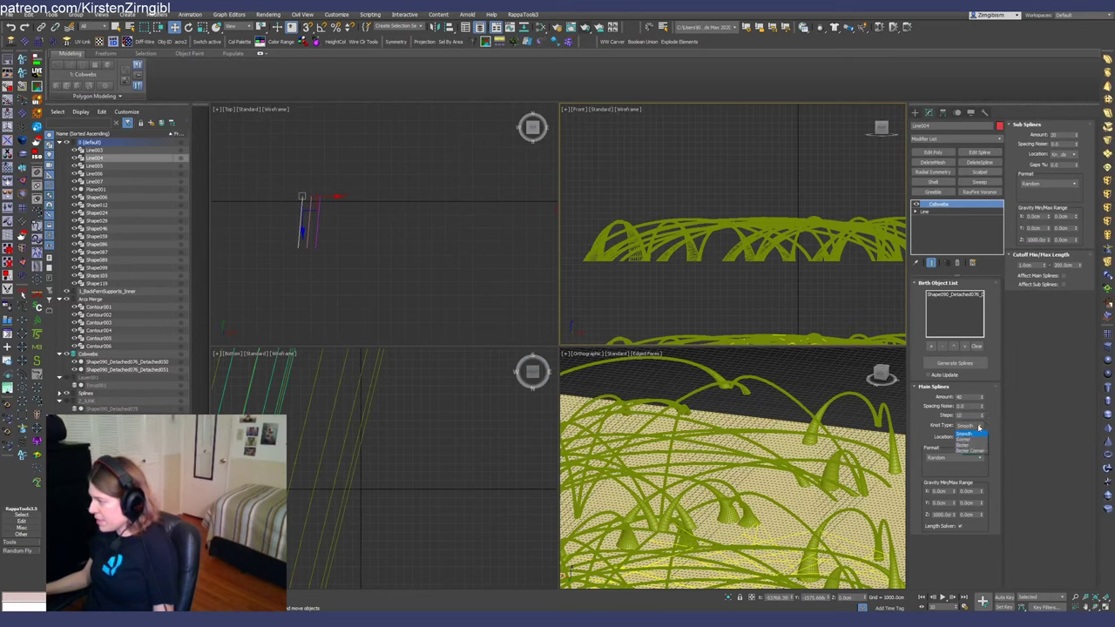
left_click(973, 445)
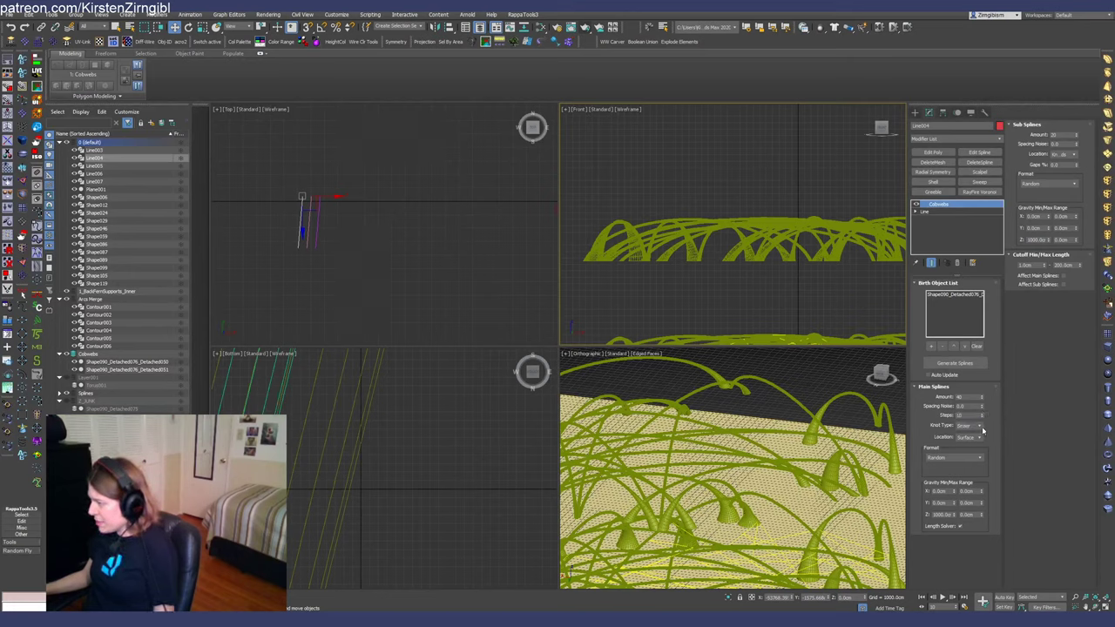
left_click(981, 438)
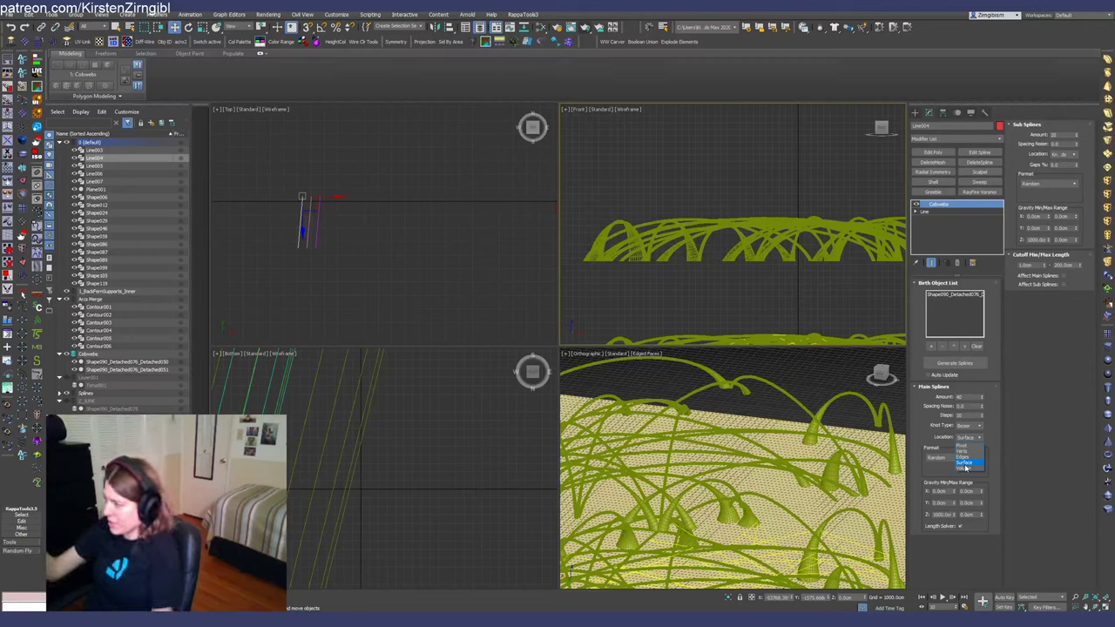
left_click(965, 469)
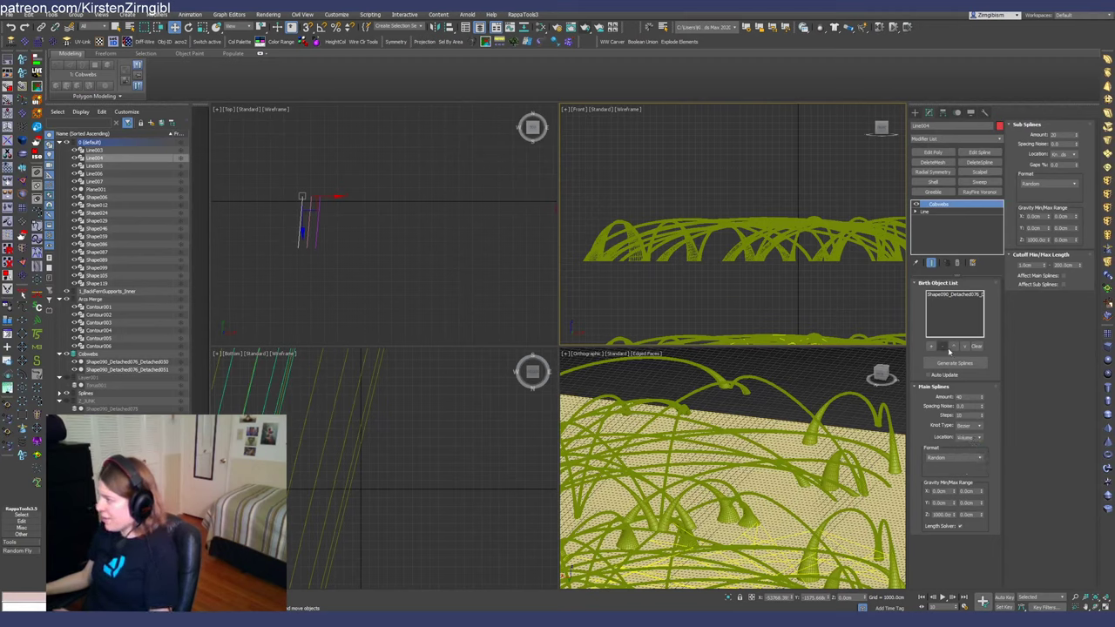
Step: Generate the cobweb splines and check how they span the arches from the side
left_click(948, 364)
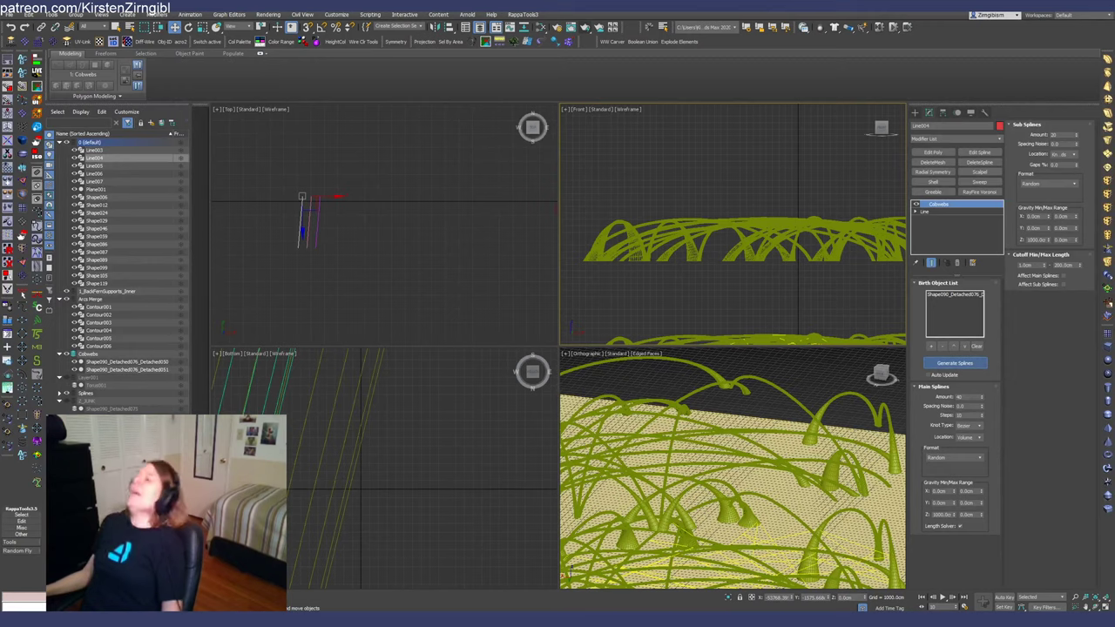
left_click(624, 255)
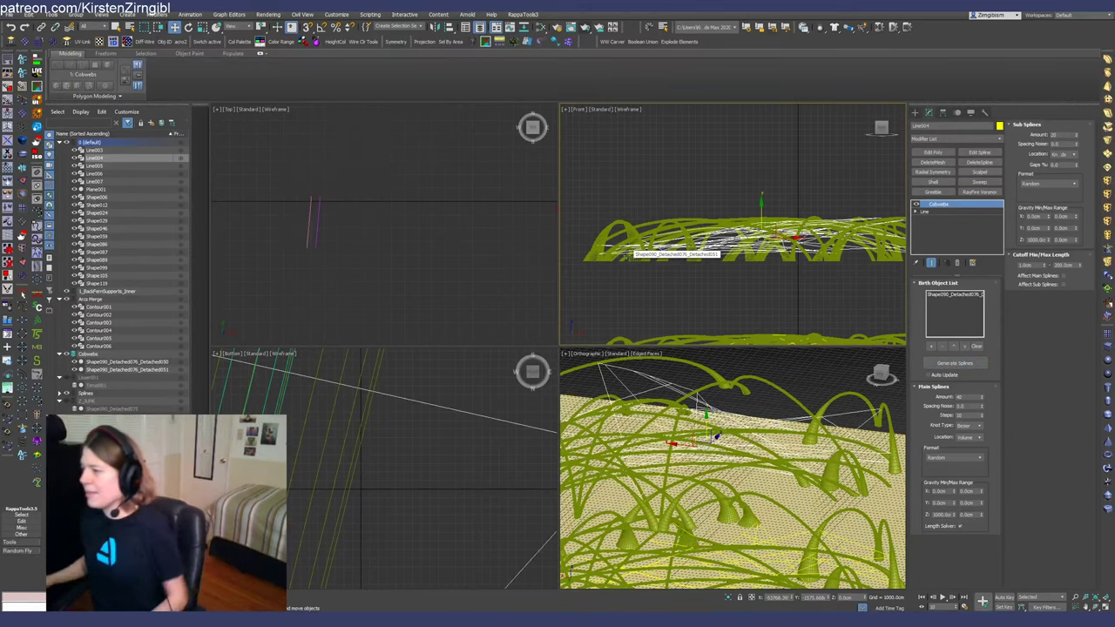
mouse_move(716, 436)
middle_mouse_down("alt")
mouse_move(745, 433)
mouse_move(747, 461)
mouse_move(700, 404)
mouse_move(732, 421)
middle_mouse_up("alt")
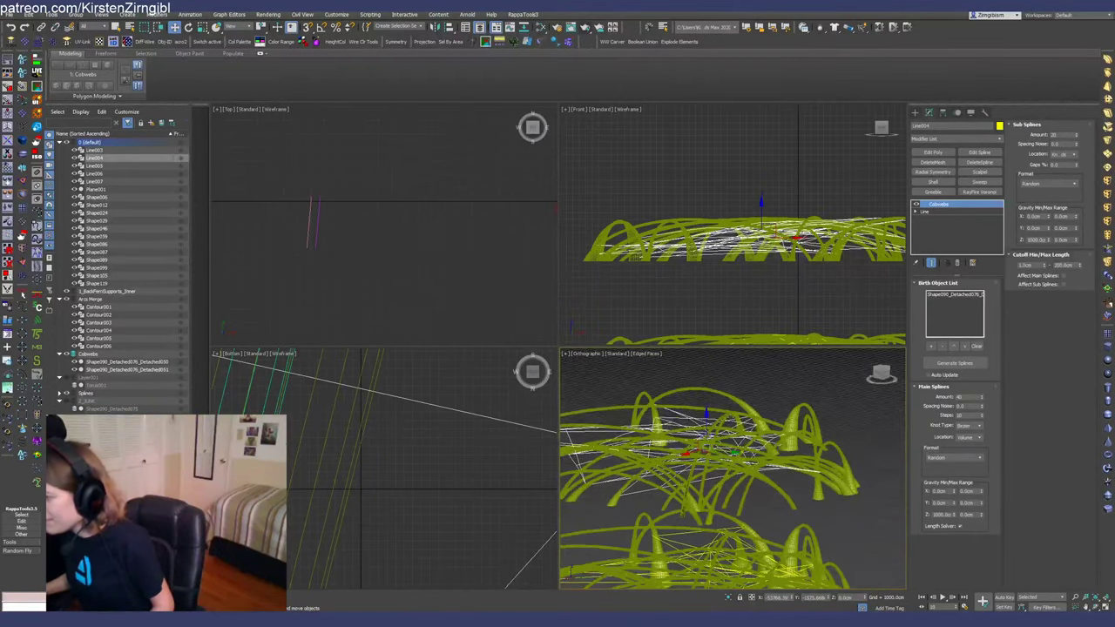
left_click(732, 238)
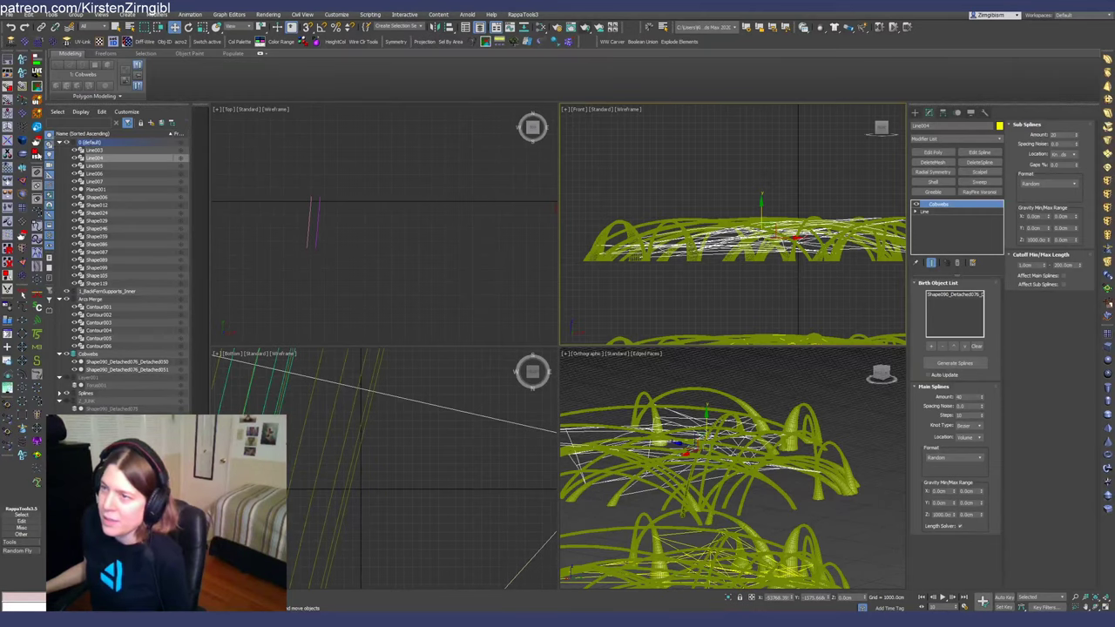
Step: Isolate the generated cobweb splines and inspect their curvature up close in the Front view
left_click(36, 154)
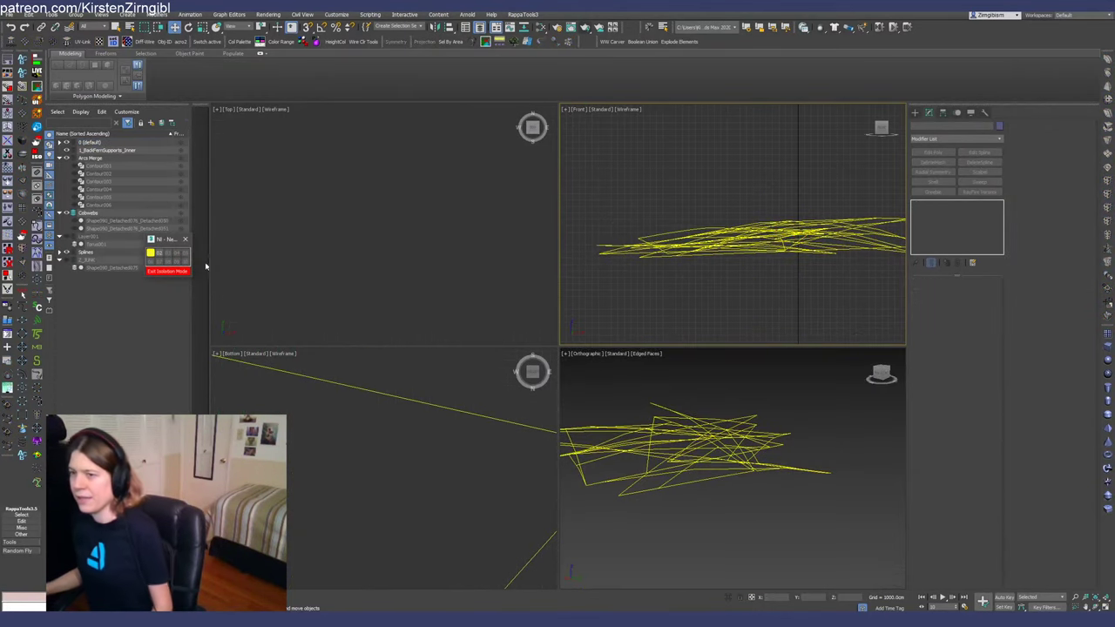
left_click_drag(162, 244, 397, 246)
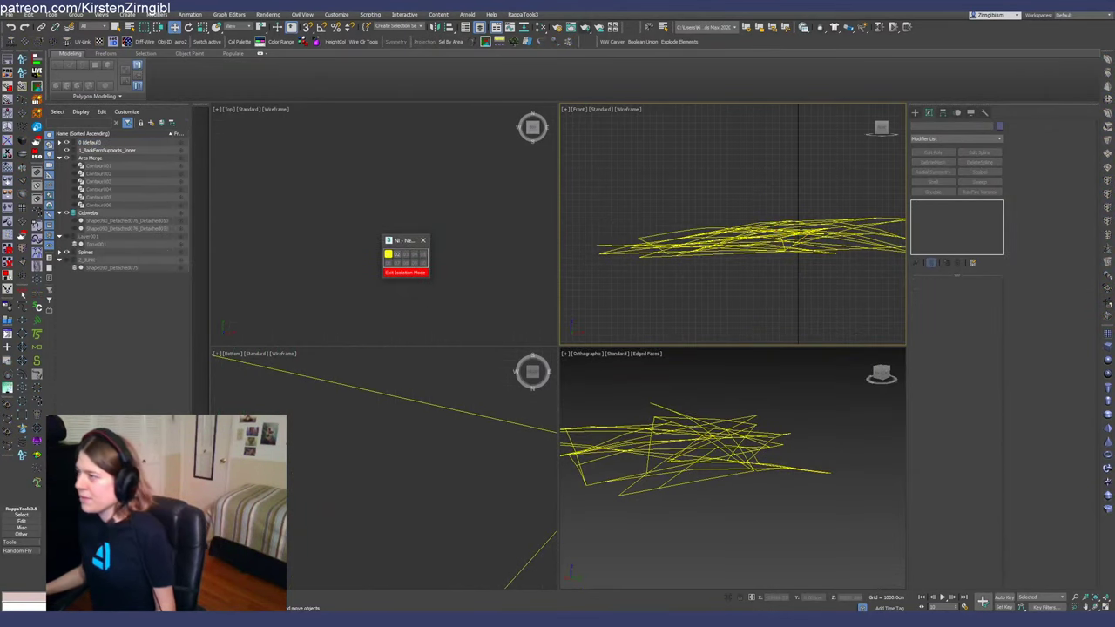
middle_click_drag(790, 238, 763, 254)
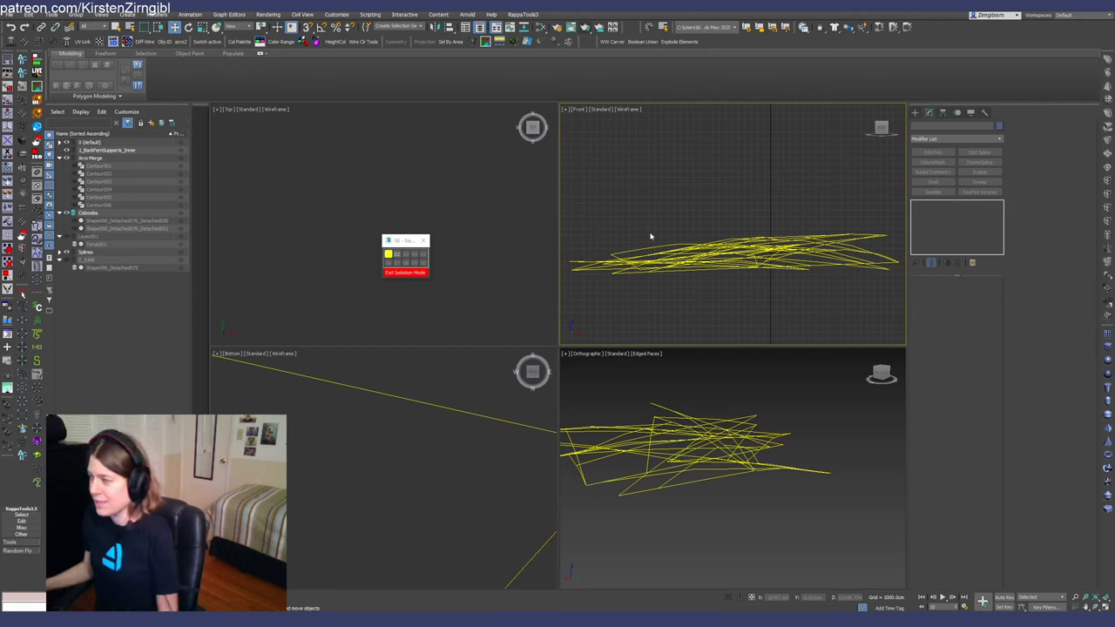
left_click(702, 244)
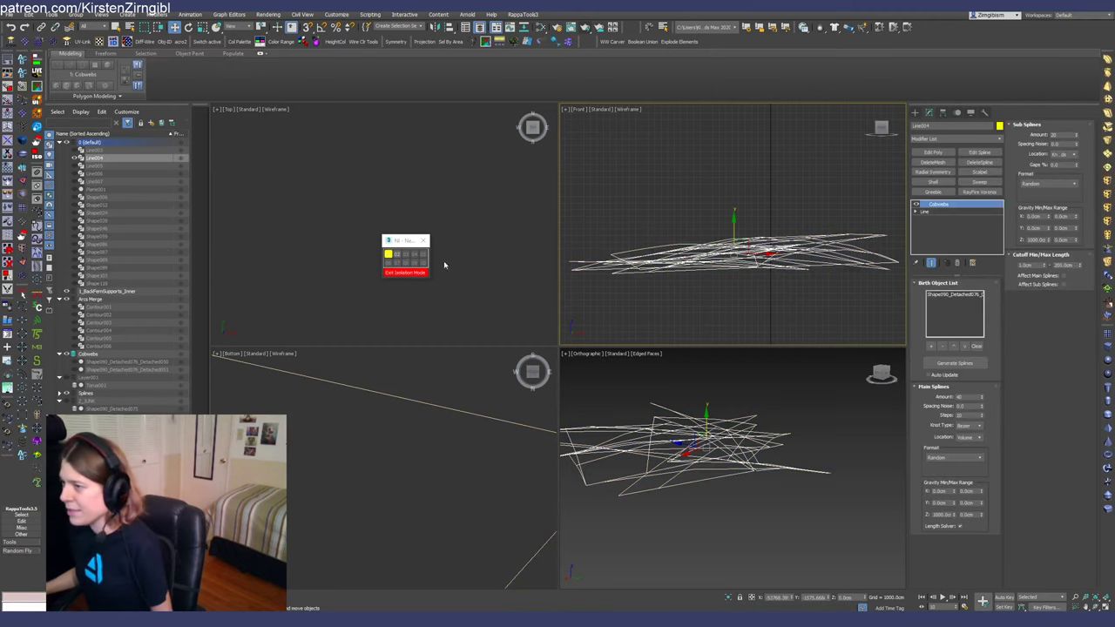
scroll(807, 244, "up", 5)
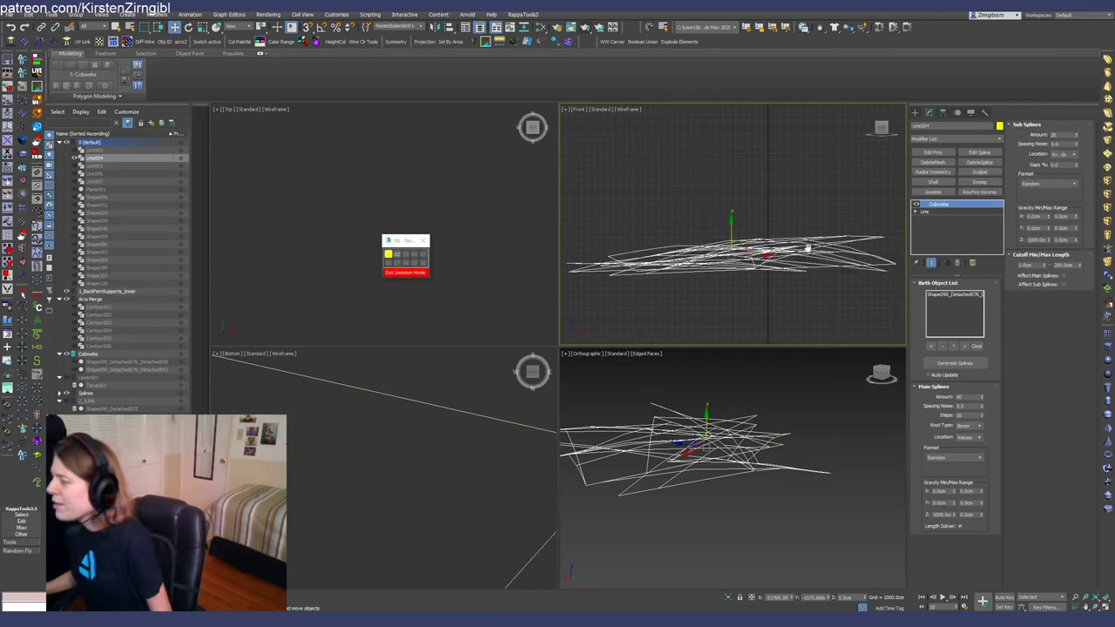
middle_click_drag(670, 264, 815, 231)
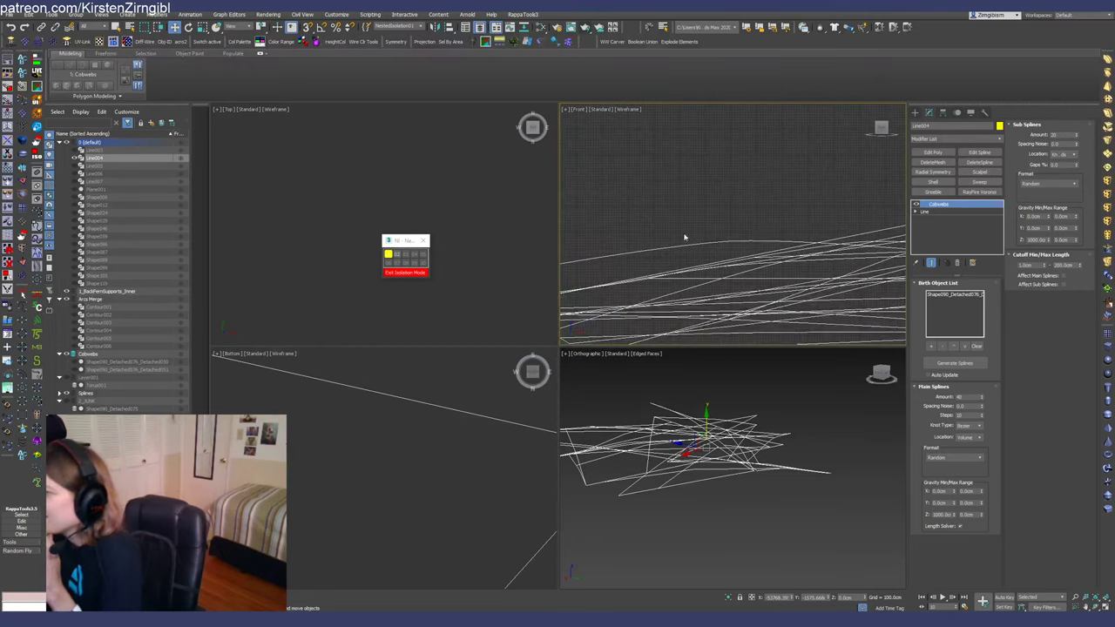
middle_click_drag(685, 236, 774, 233)
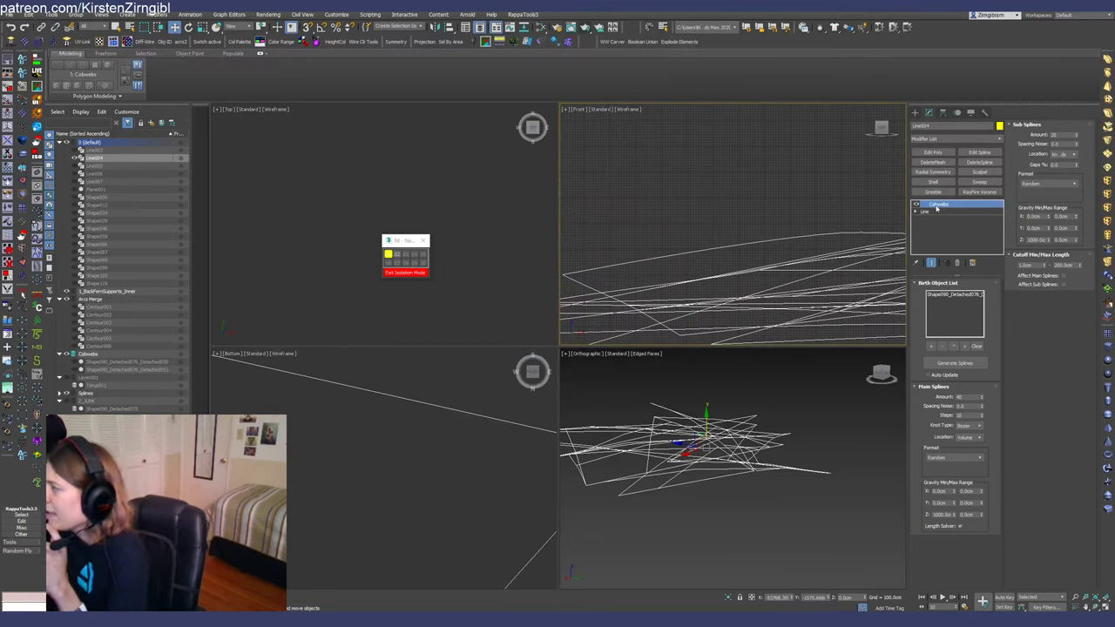
Step: Add an Edit Spline modifier above Cobwebs and enter its Vertex level
left_click(979, 152)
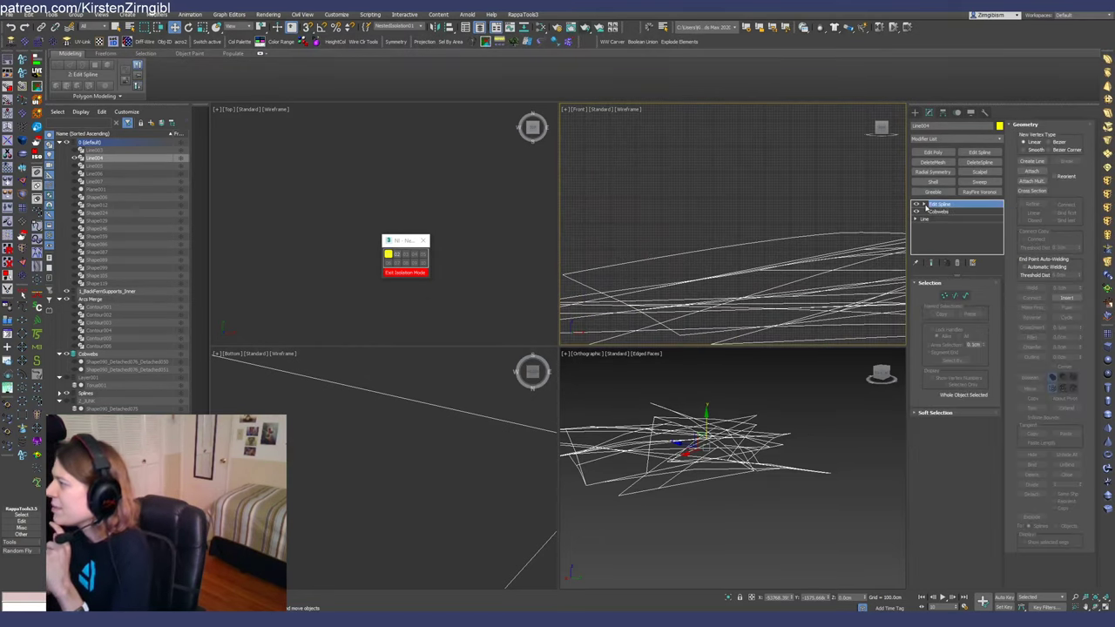
left_click(923, 204)
left_click(941, 212)
Step: Examine the vertex density and spacing along a single cobweb strand in the Front view
scroll(777, 229, "up", 5)
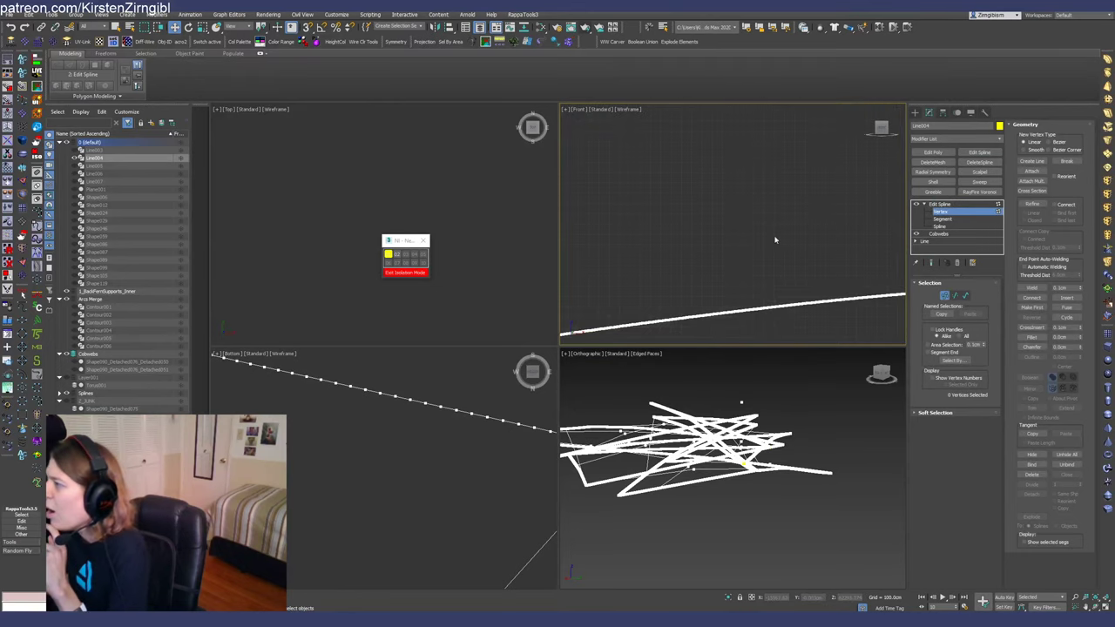
middle_click_drag(761, 304, 716, 255)
scroll(716, 255, "up", 6)
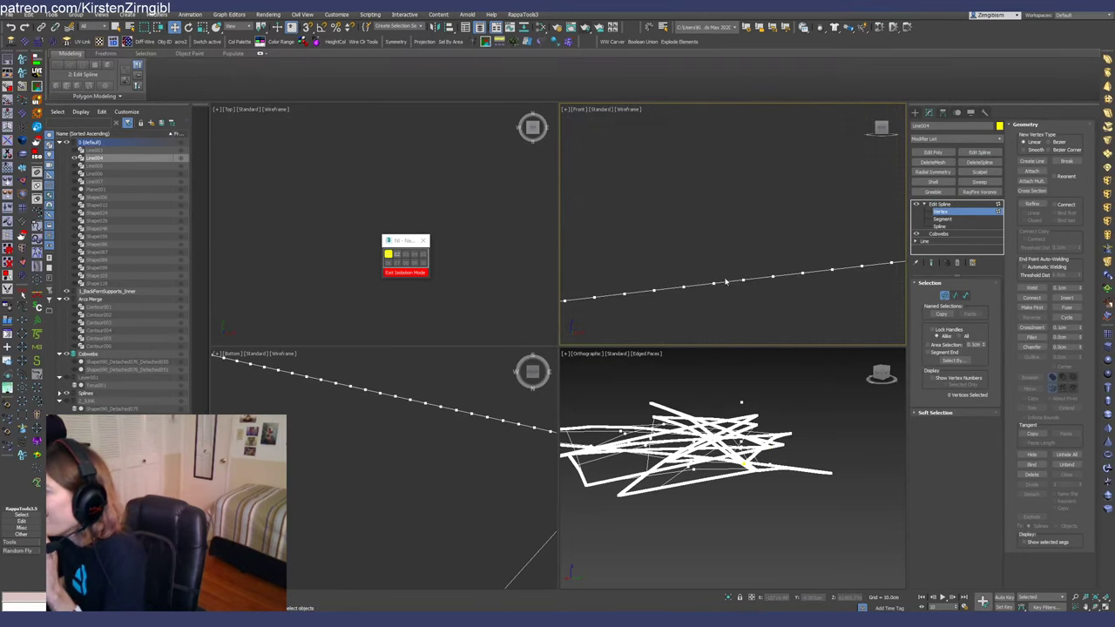
scroll(733, 274, "down", 6)
scroll(736, 278, "down", 2)
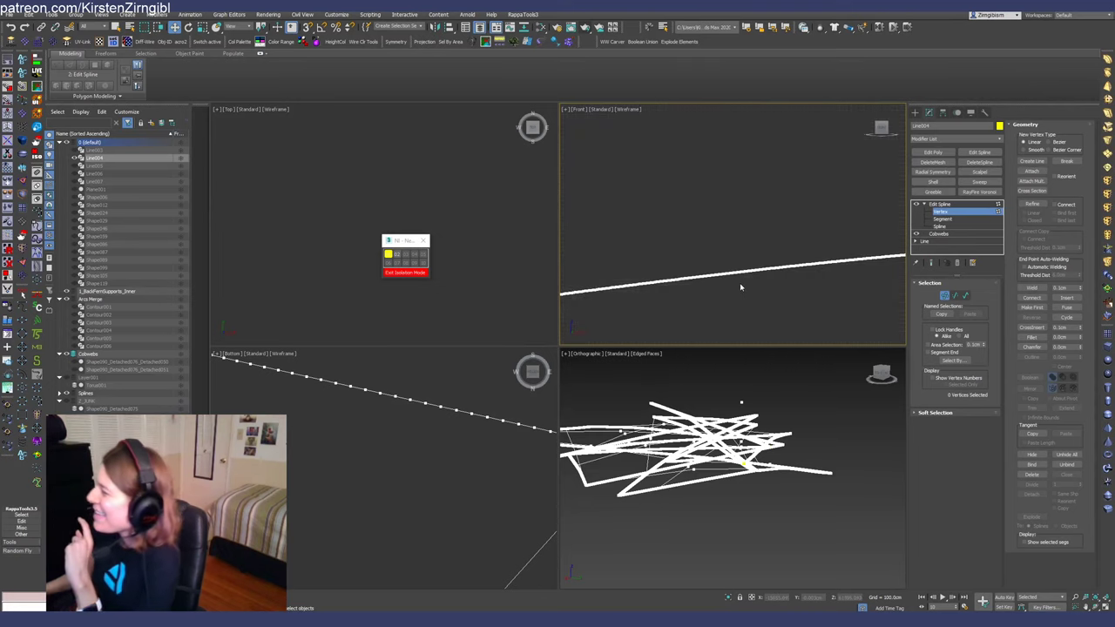
scroll(740, 285, "up", 3)
scroll(747, 222, "up", 2)
scroll(743, 248, "up", 3)
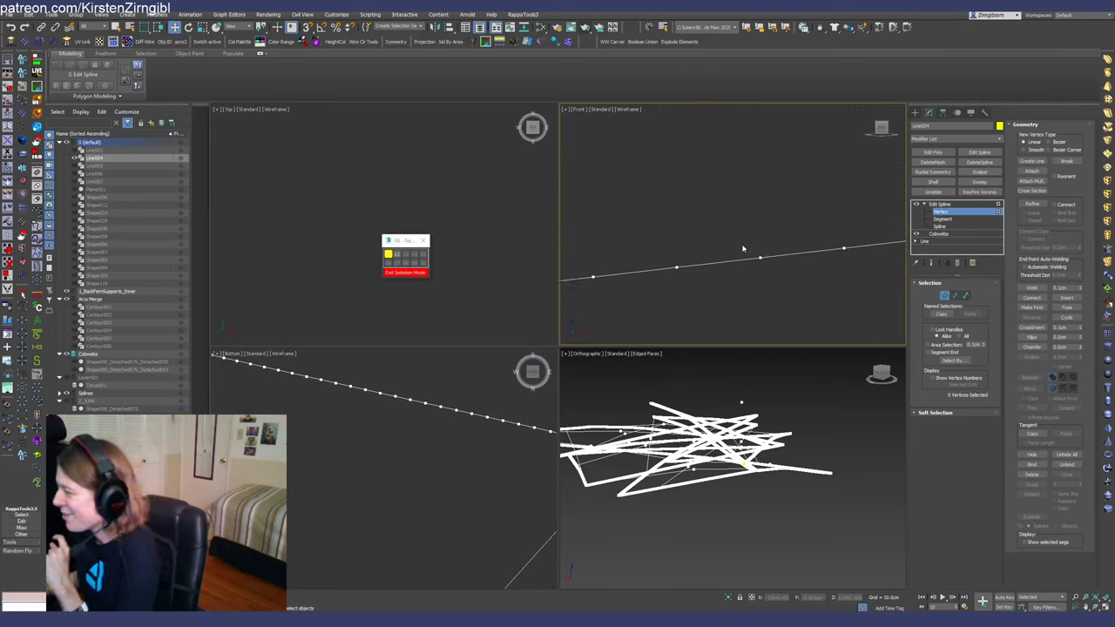
scroll(771, 242, "down", 6)
scroll(780, 249, "up", 4)
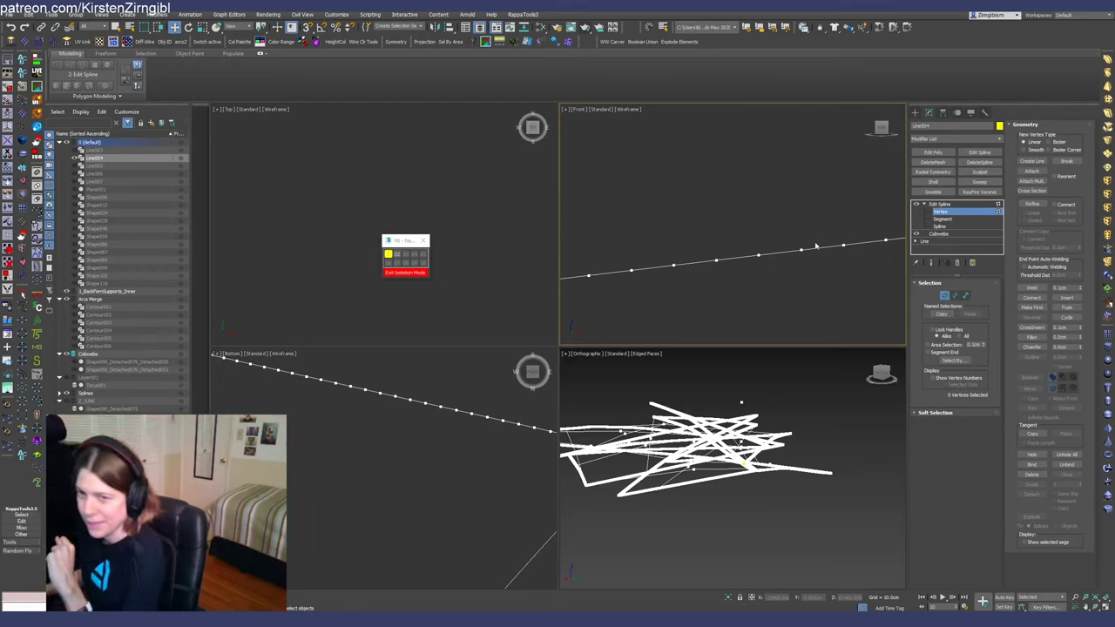
scroll(758, 261, "down", 4)
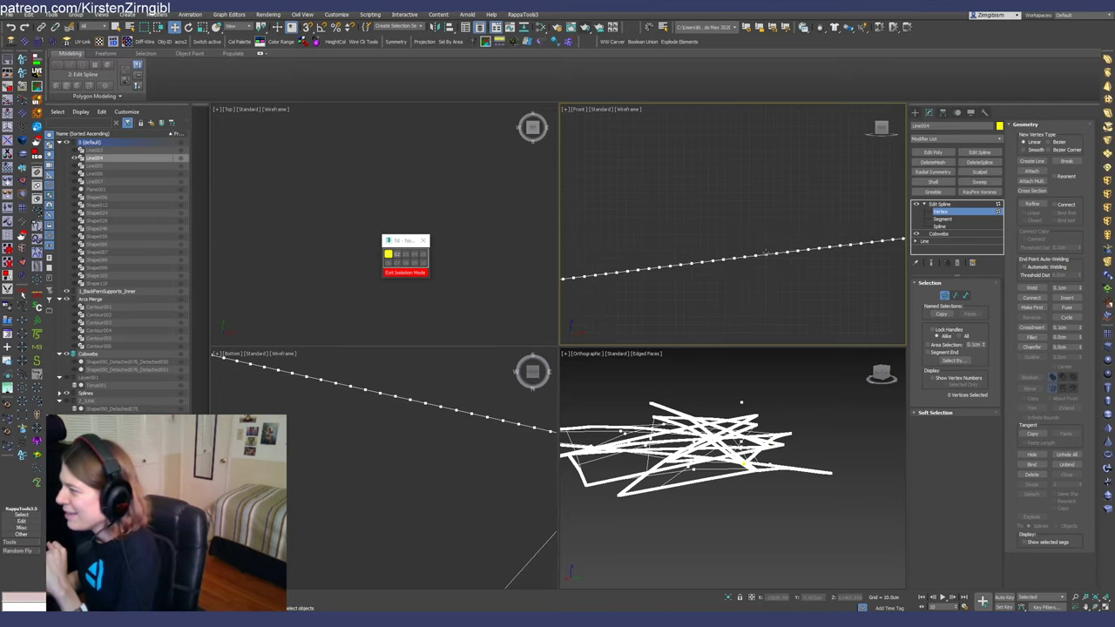
Step: Finish checking the strand's vertex spacing, leave the Vertex level and exit isolation to bring back the arches
scroll(758, 260, "up", 5)
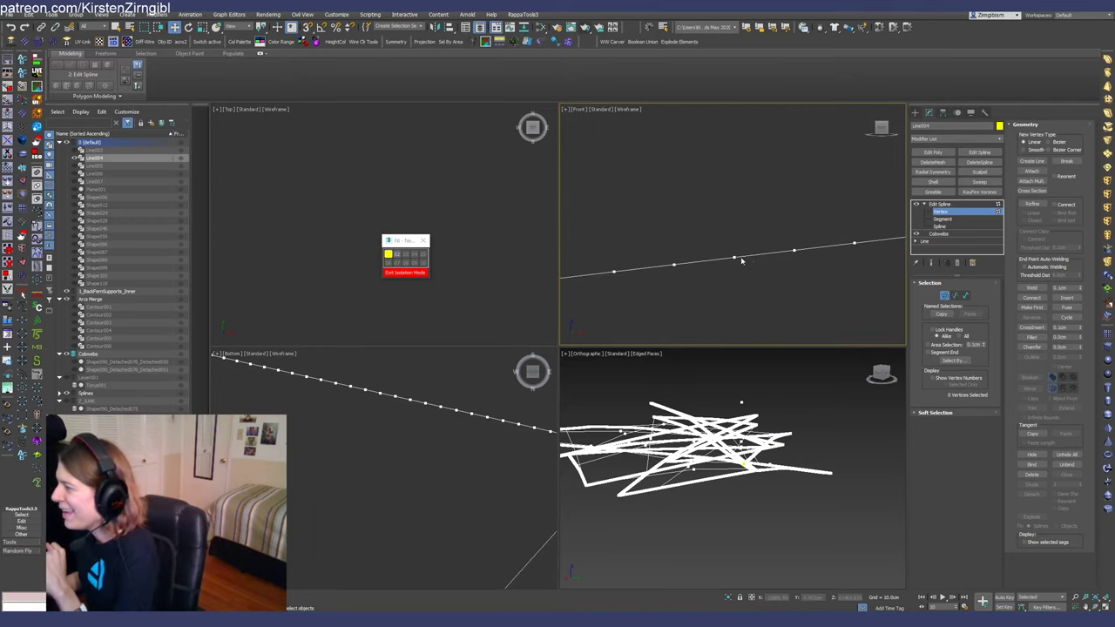
scroll(734, 258, "down", 20)
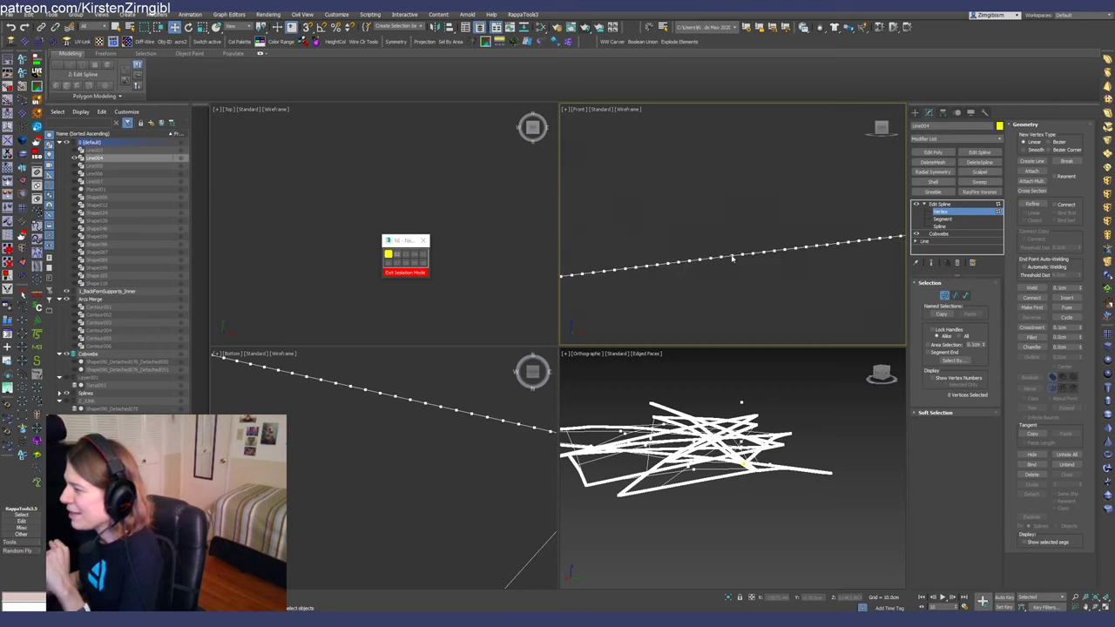
left_click(941, 204)
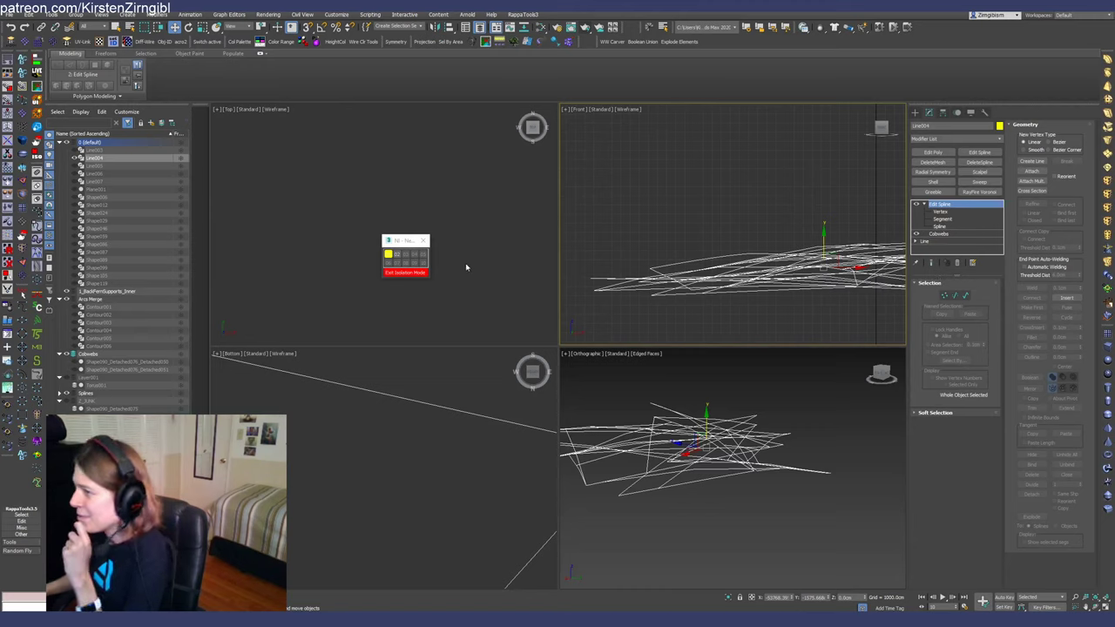
left_click(388, 255)
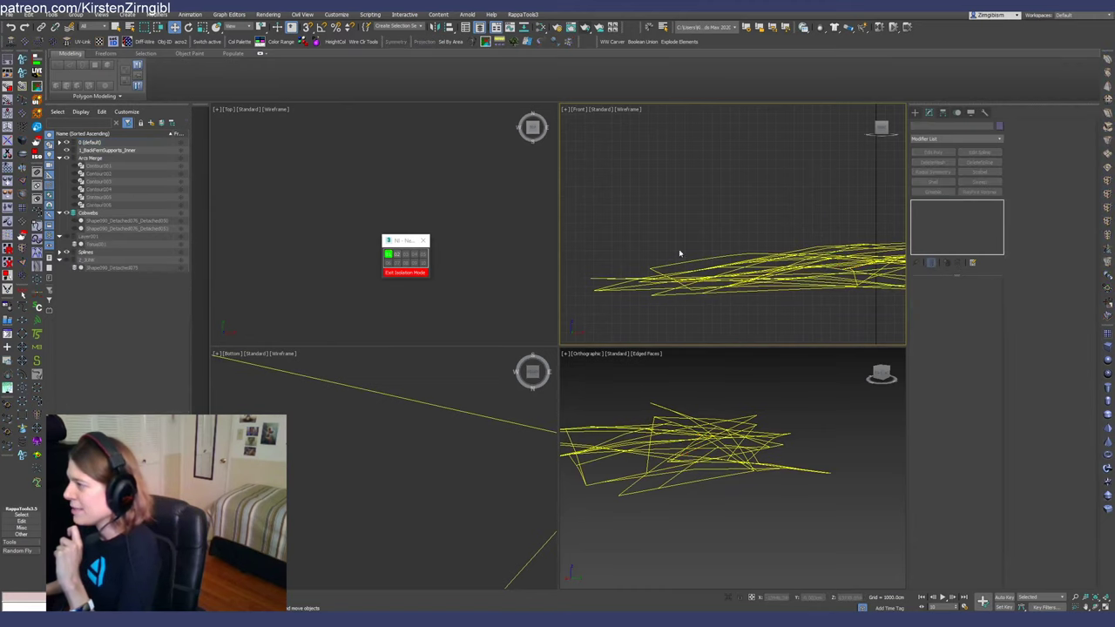
left_click(390, 274)
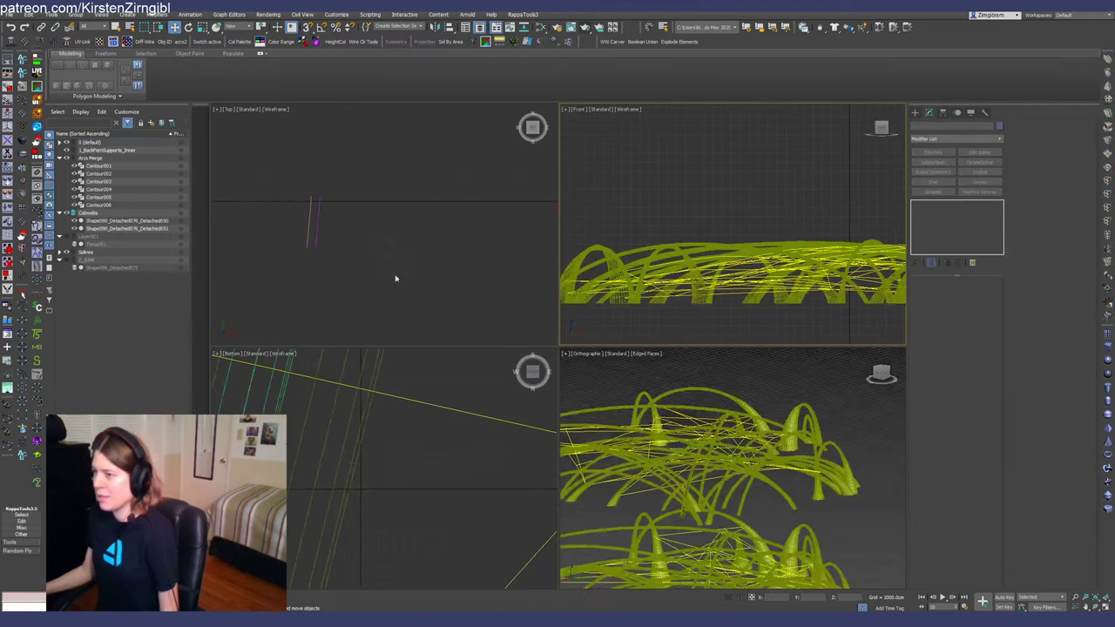
Step: Hide the second set of arches together with its cobweb spline object in the Orthographic view
middle_click_drag(701, 427, 729, 351)
left_click_drag(642, 531, 661, 503)
right_click(661, 503)
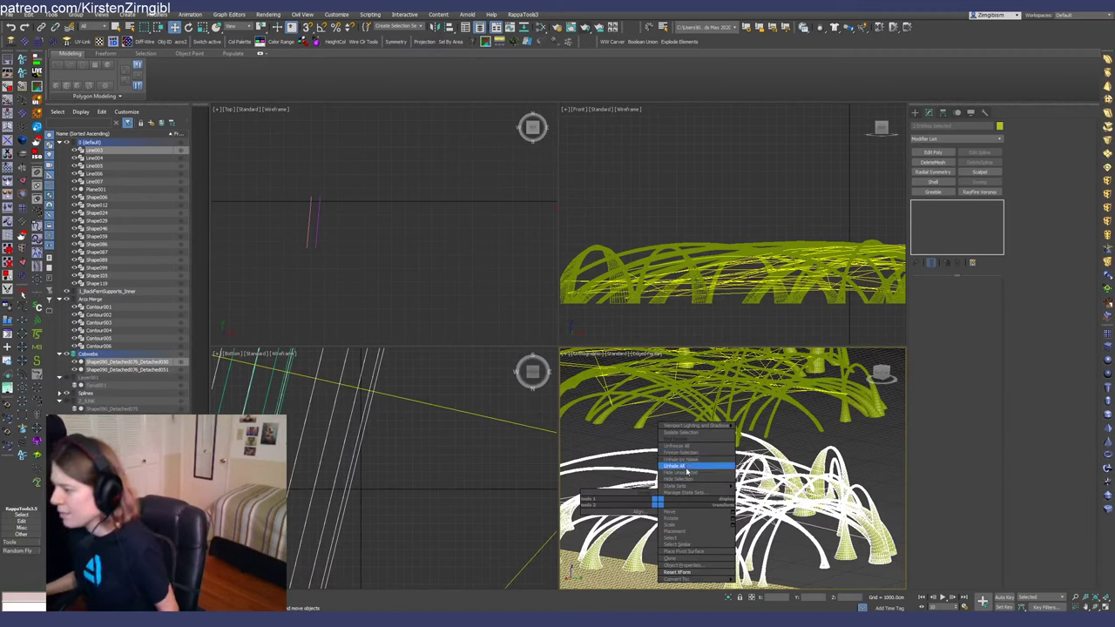
left_click(680, 478)
key("ctrl+z")
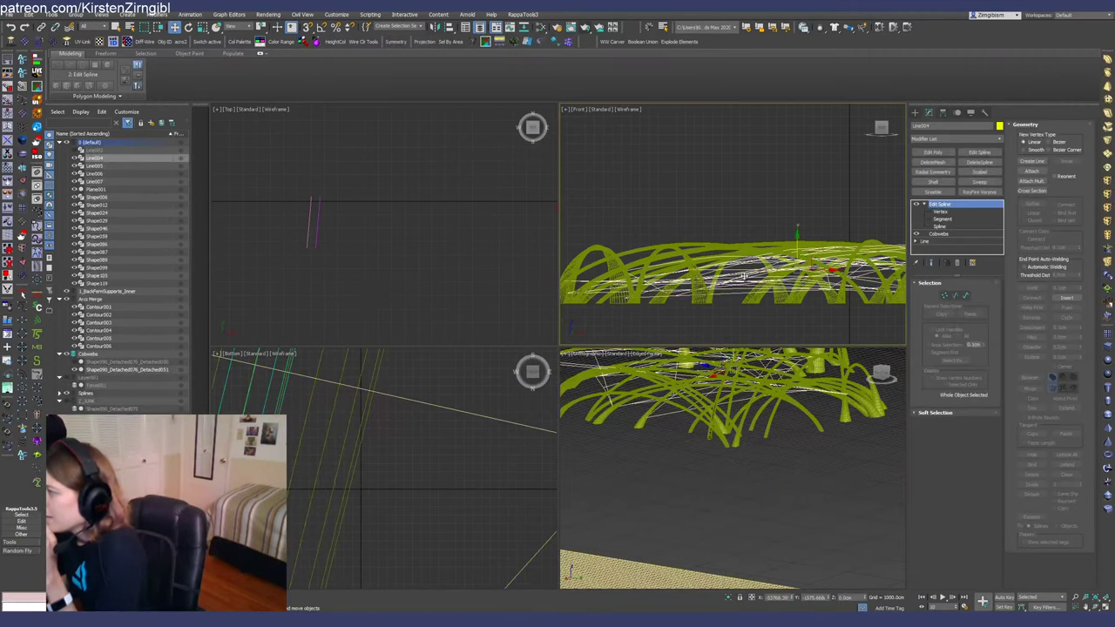
Step: Check the Cobwebs settings beneath Edit Spline and remove the Edit Spline modifier from the stack
left_click(939, 233)
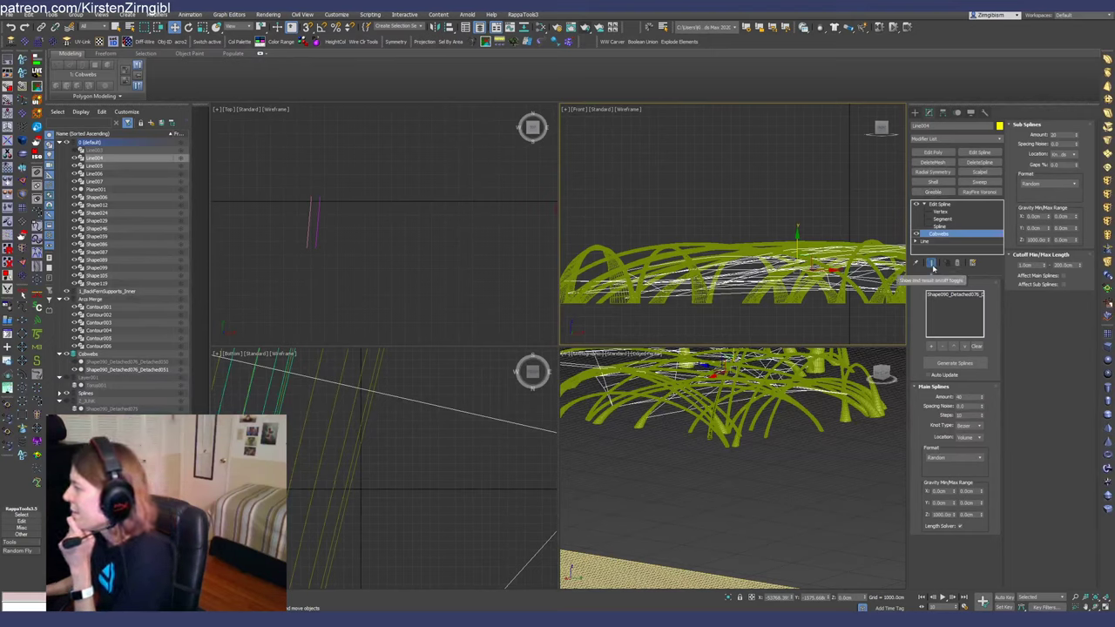
left_click_drag(958, 272, 959, 298)
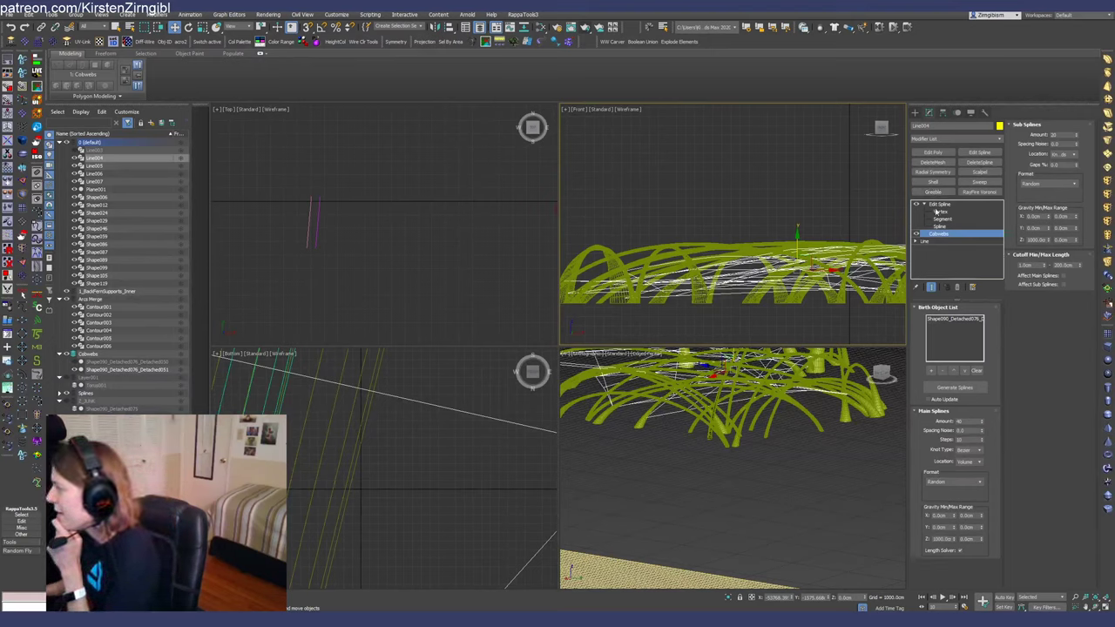
left_click(939, 203)
left_click(958, 287)
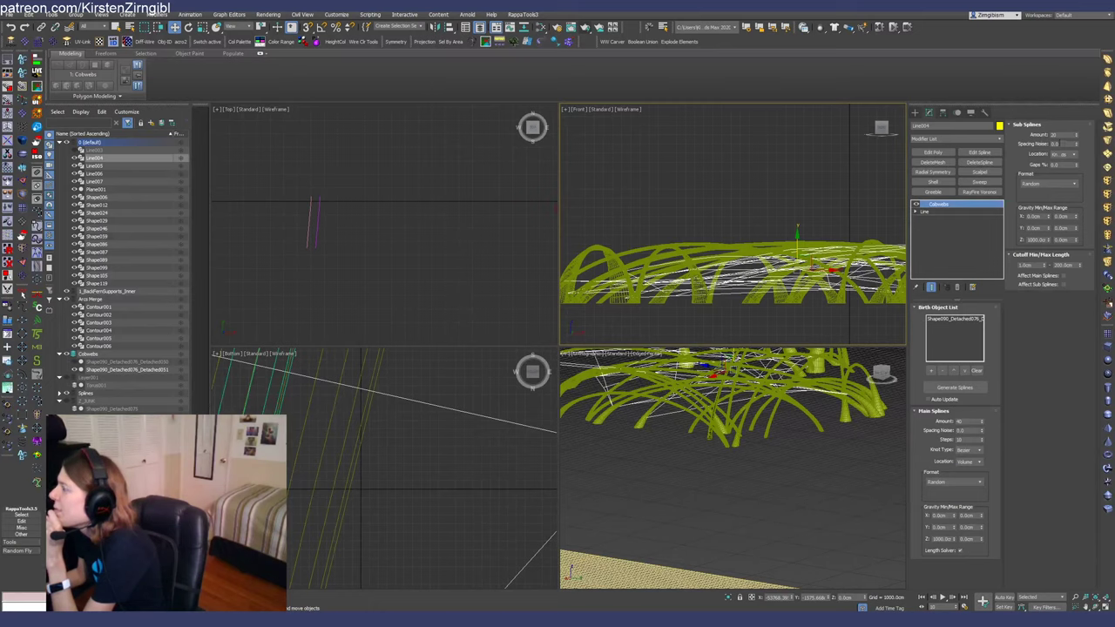
Step: Set the main splines' Steps to 1 in the Cobwebs modifier and regenerate the splines
left_click(1074, 155)
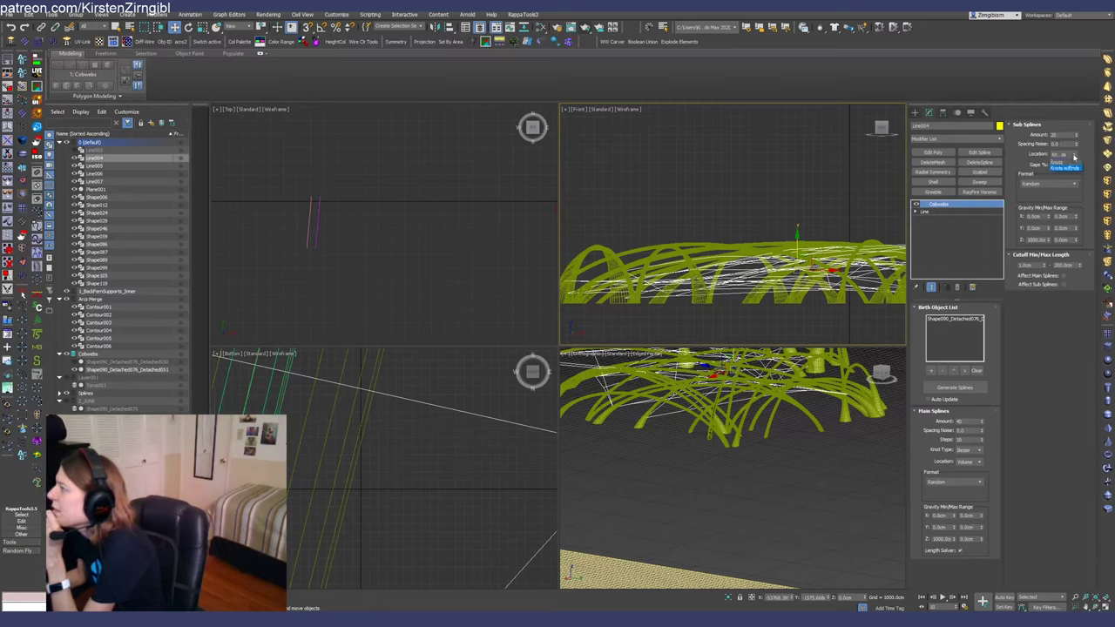
left_click(1068, 163)
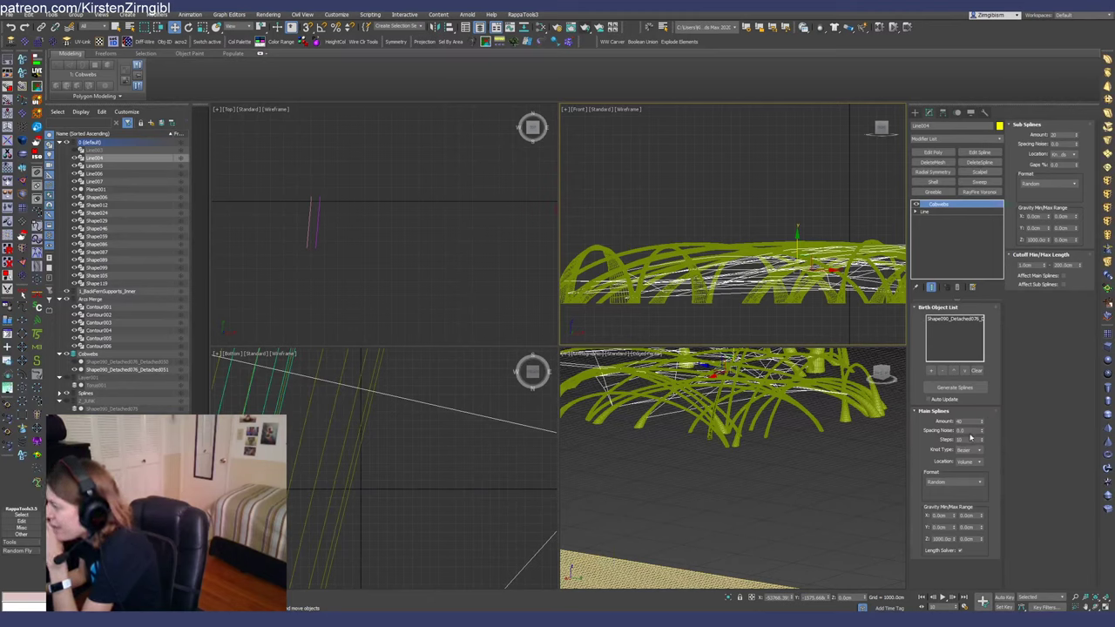
double_click(965, 439)
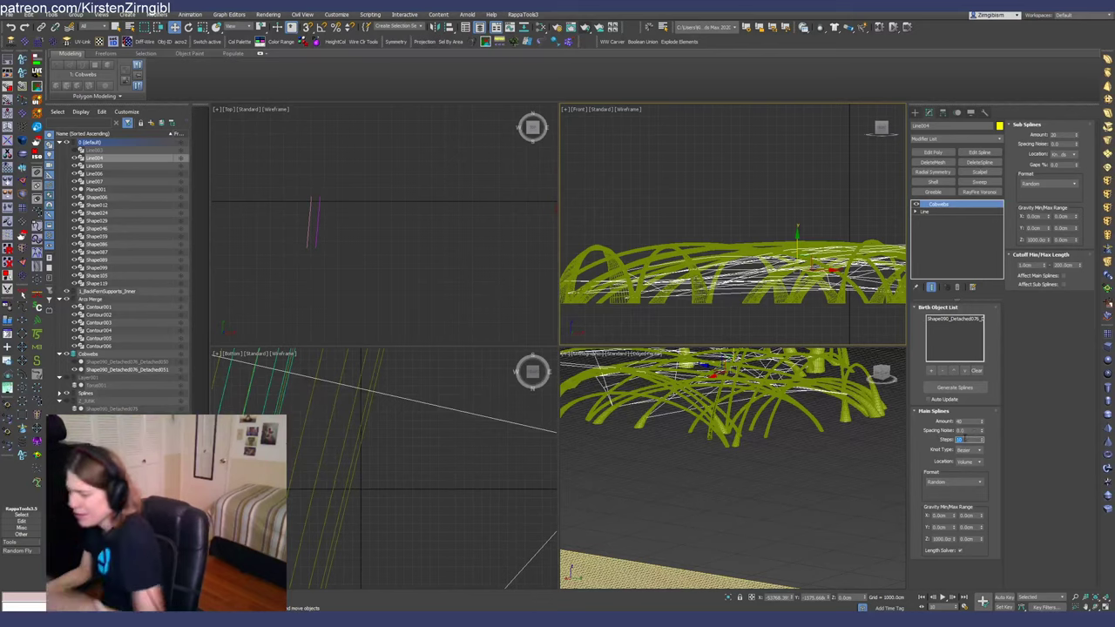
left_click(1029, 428)
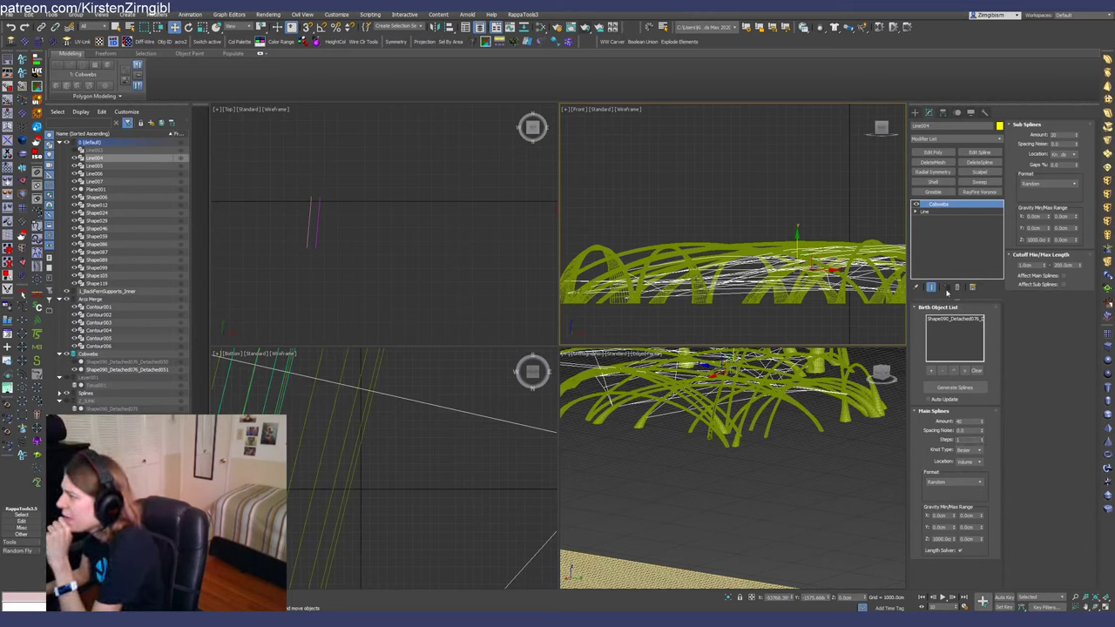
middle_click_drag(799, 255, 762, 247)
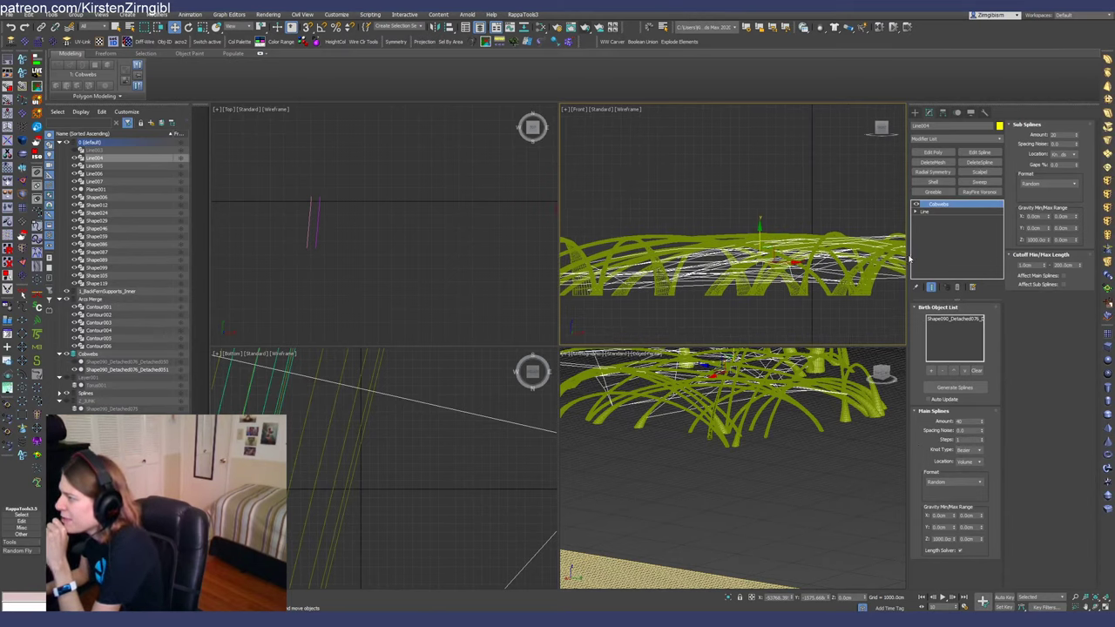
left_click(954, 388)
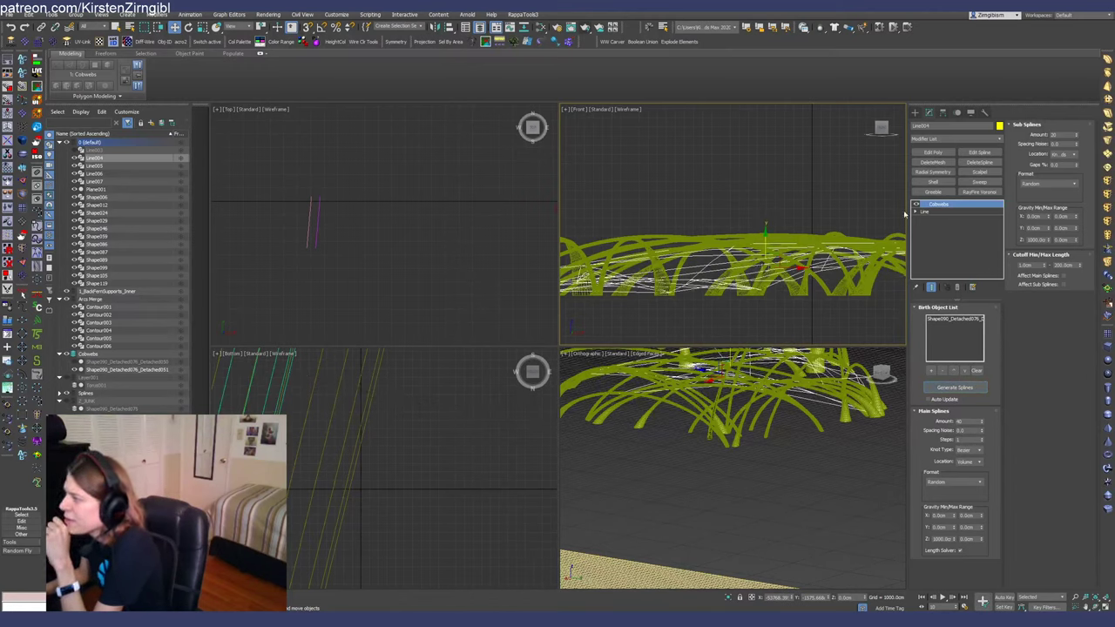
Step: Add an Edit Spline modifier above Cobwebs and select the vertices around the middle arches in the Front view
left_click(978, 152)
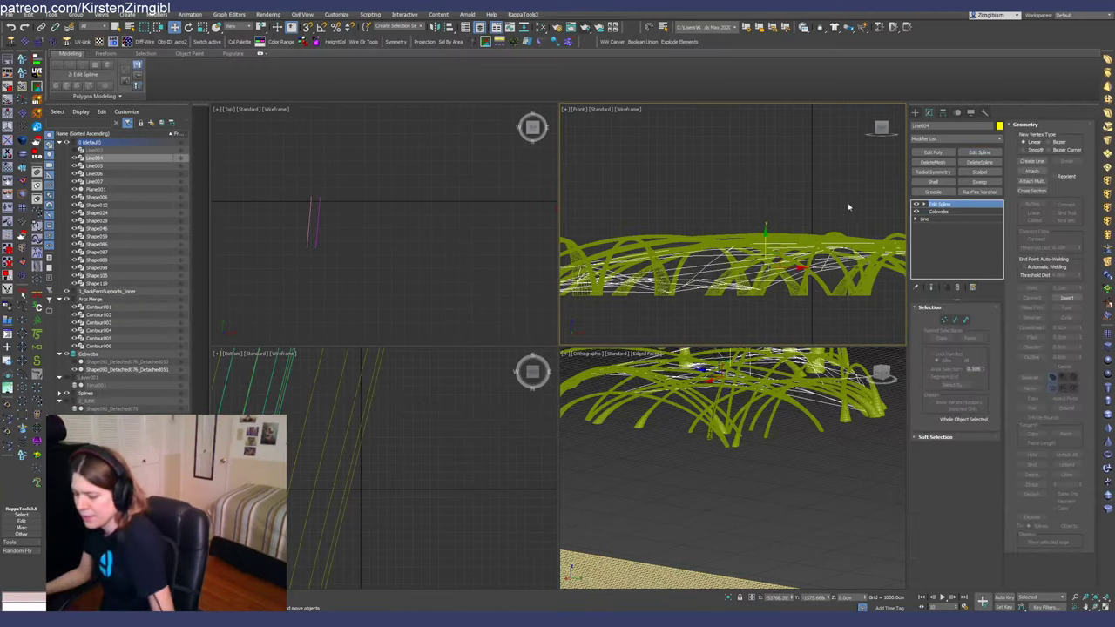
left_click_drag(657, 199, 792, 317)
scroll(712, 249, "up", 5)
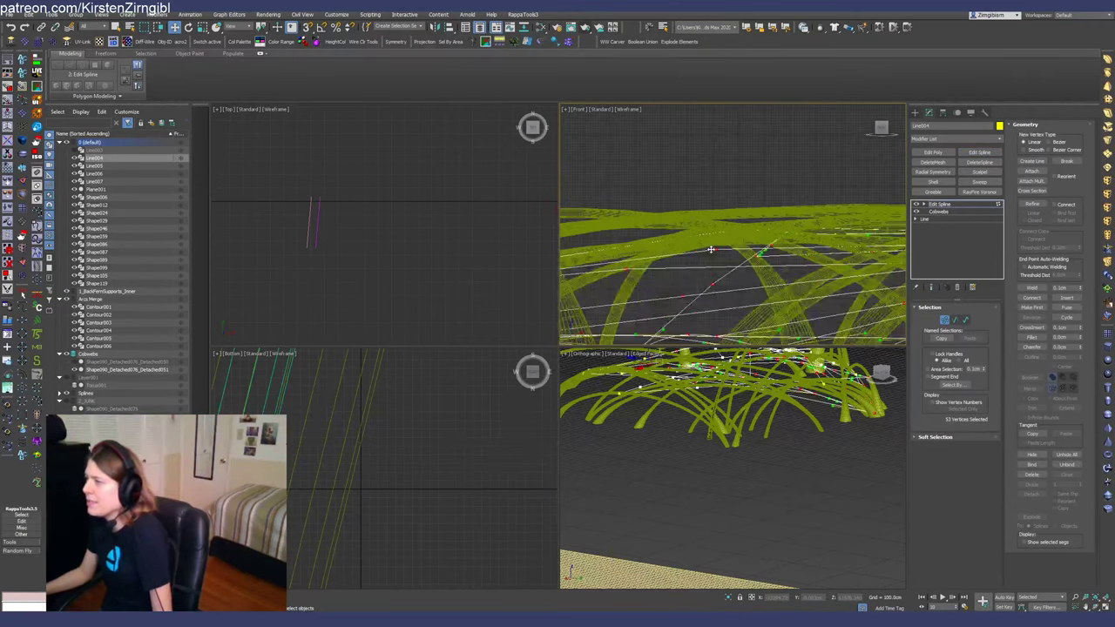
scroll(712, 249, "down", 3)
middle_click_drag(712, 250, 745, 230)
scroll(708, 260, "up", 3)
scroll(879, 334, "up", 2)
scroll(740, 241, "down", 2)
scroll(743, 234, "up", 2)
Step: Inspect the vertices and Bezier handles along the diagonal cobweb strand between the arches in the Front view
left_click(657, 305)
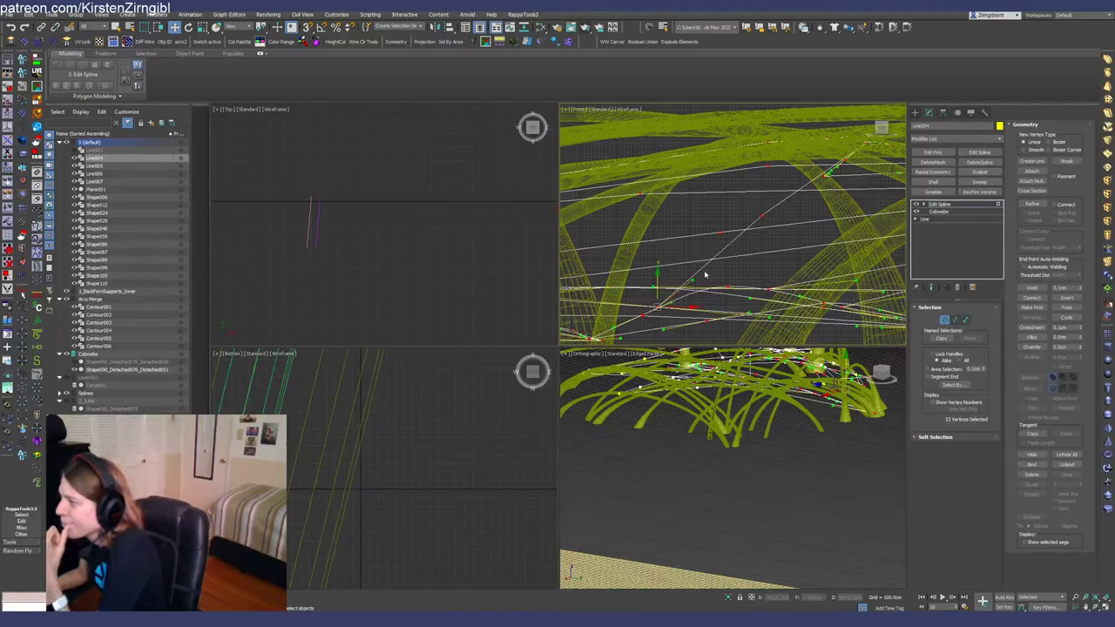
left_click(830, 168)
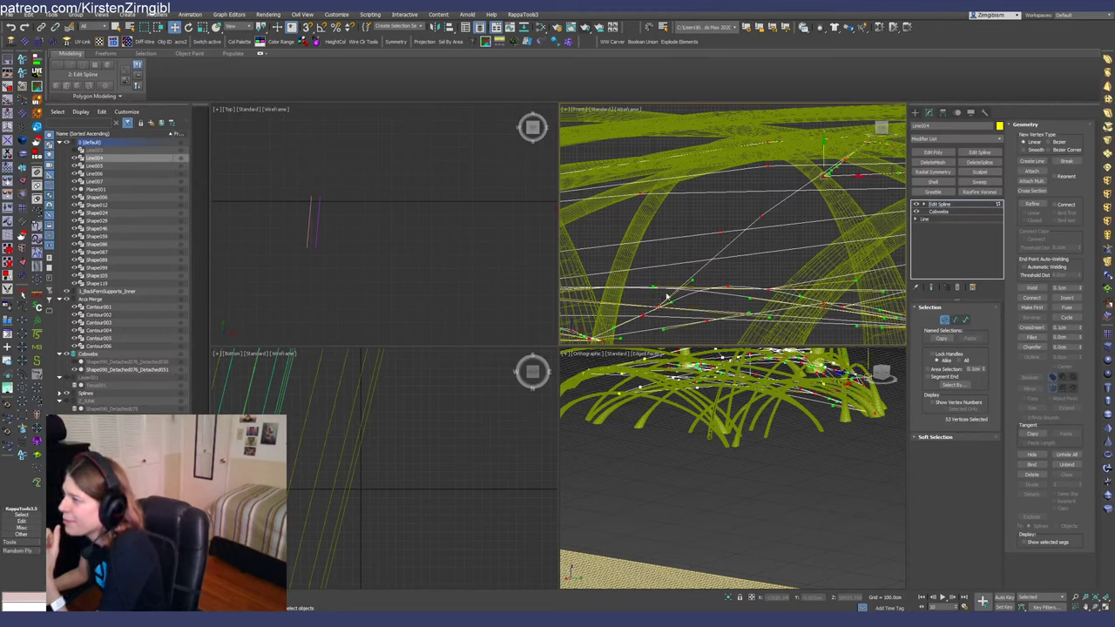
left_click(643, 315)
left_click(721, 231)
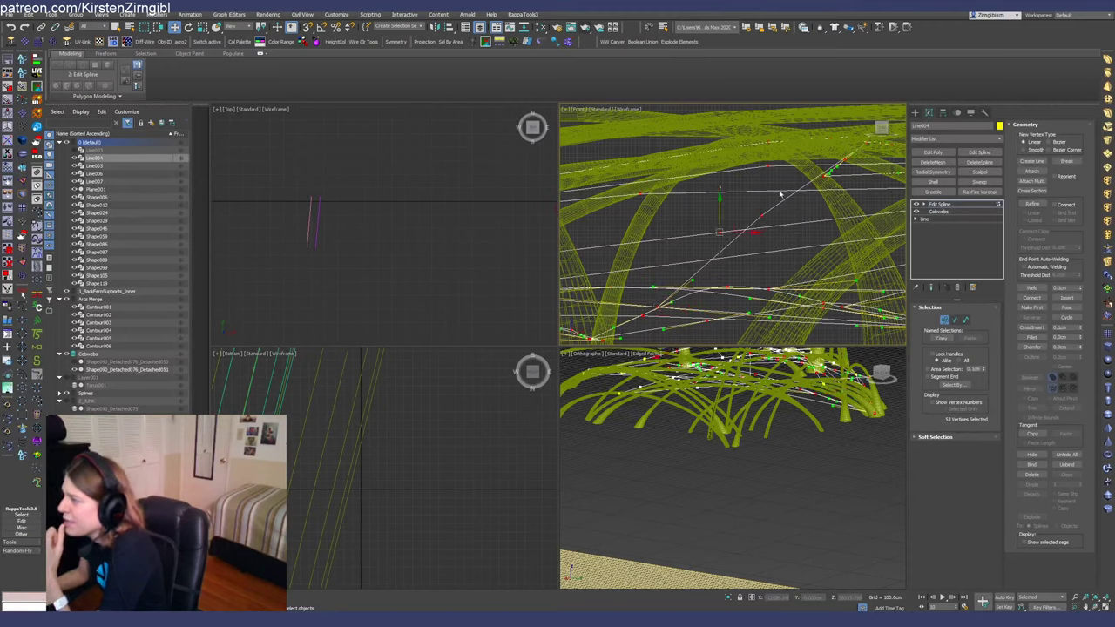
left_click(925, 206)
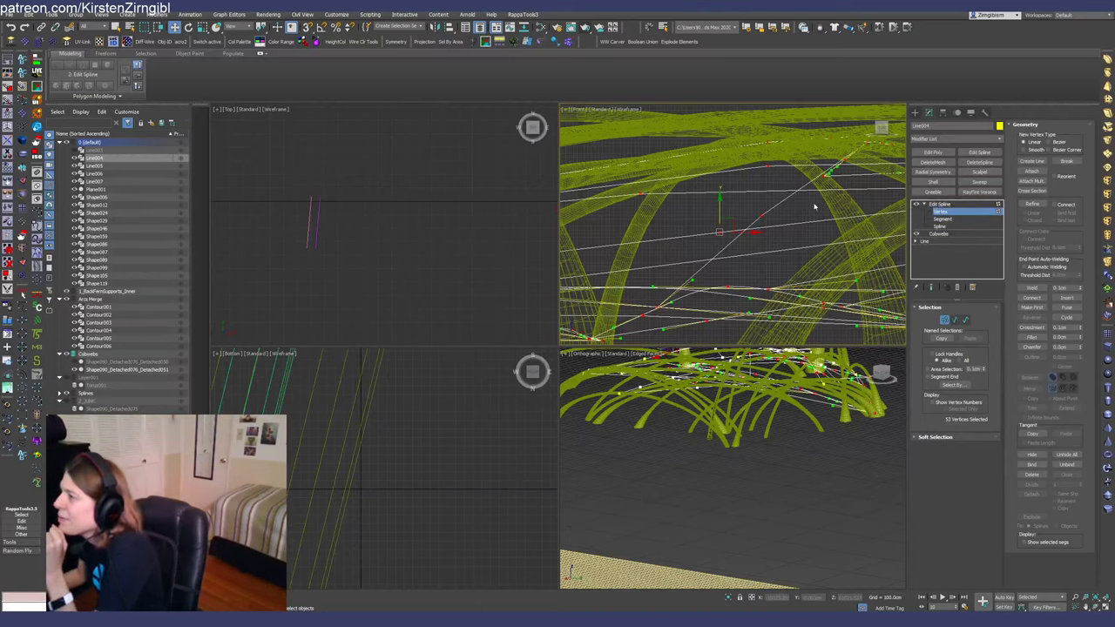
Step: Select a single strand vertex beneath the arch crown and examine its position in the Front and Orthographic views
middle_click_drag(814, 206, 764, 235)
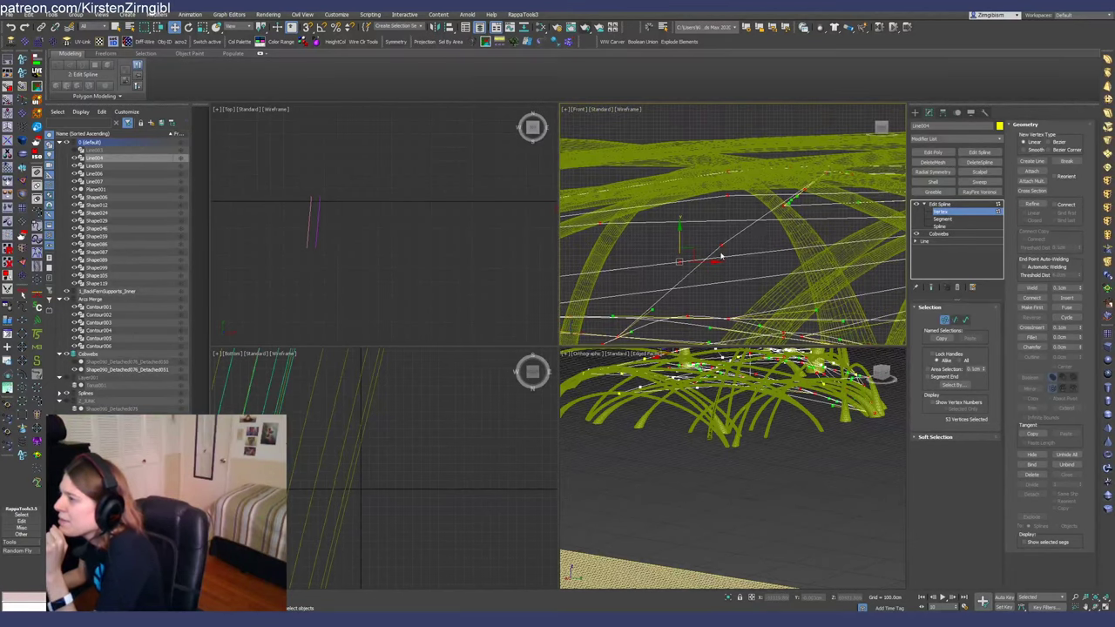
scroll(721, 254, "up", 10)
left_click_drag(745, 178, 778, 219)
scroll(754, 248, "down", 10)
scroll(754, 245, "up", 4)
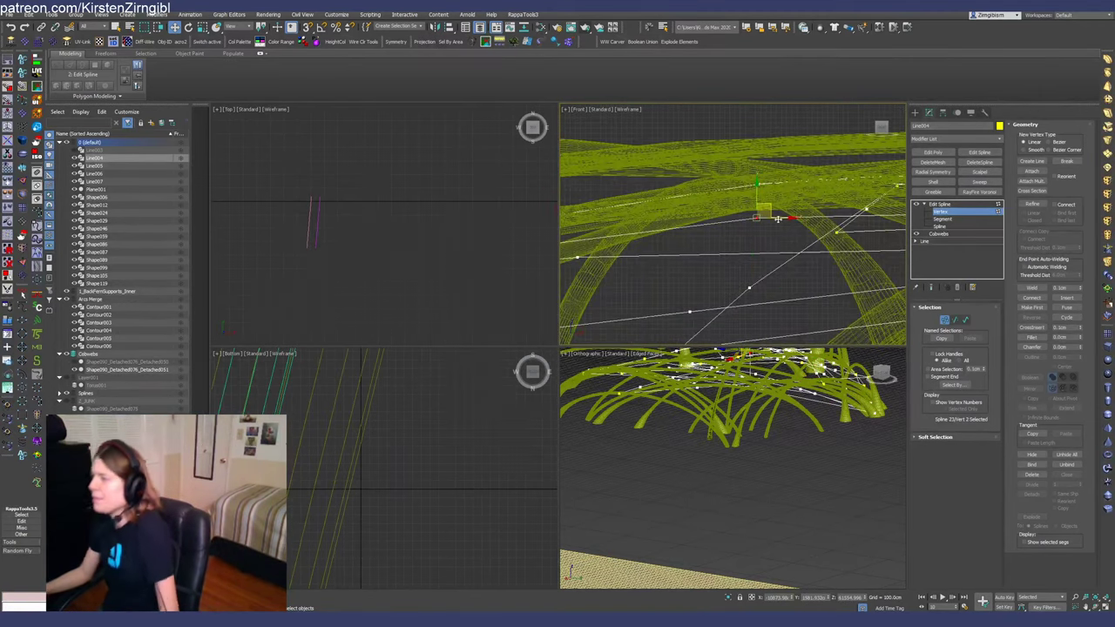
middle_click_drag(687, 250, 696, 233)
middle_click_drag(741, 394, 738, 462)
scroll(738, 463, "up", 5)
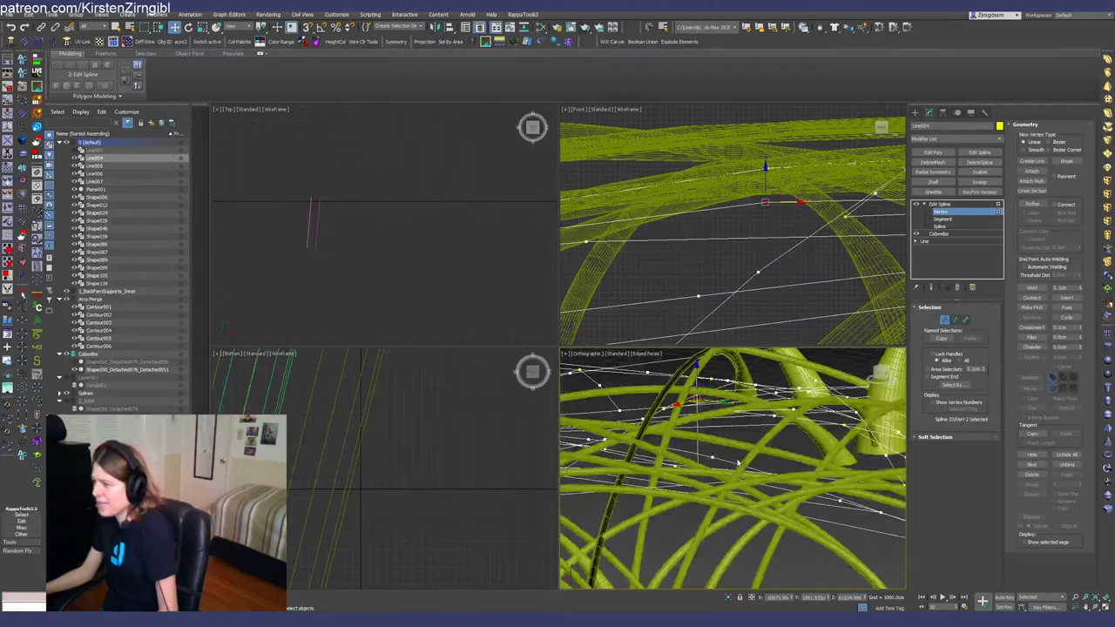
scroll(739, 462, "down", 5)
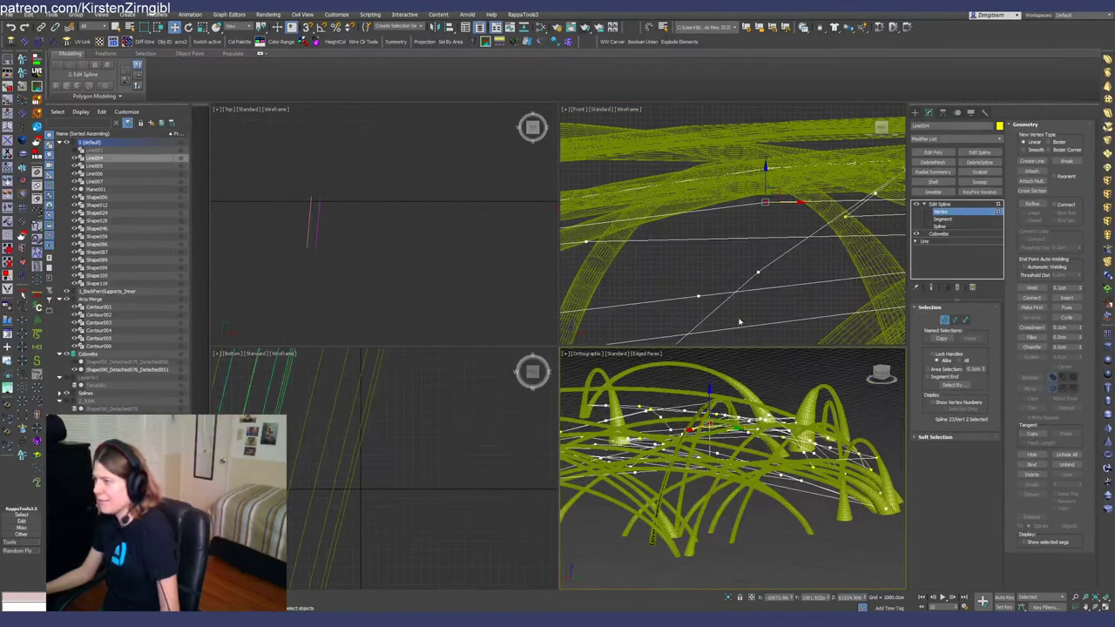
scroll(711, 214, "down", 5)
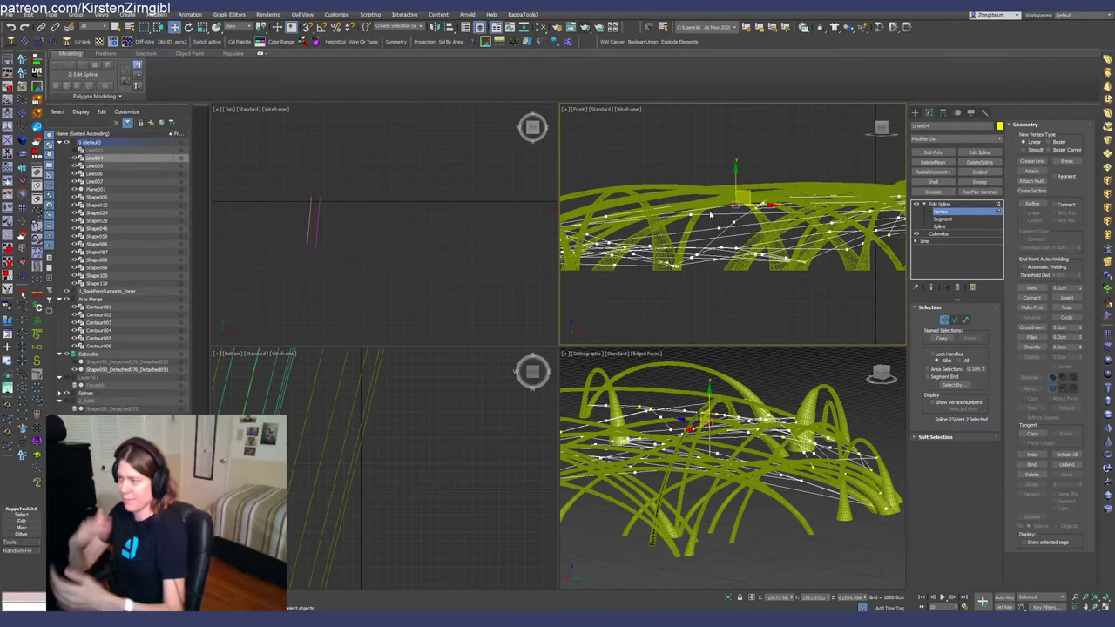
Step: Remove the newly added Edit Spline modifier and return to the Cobwebs settings and birth object
left_click(944, 204)
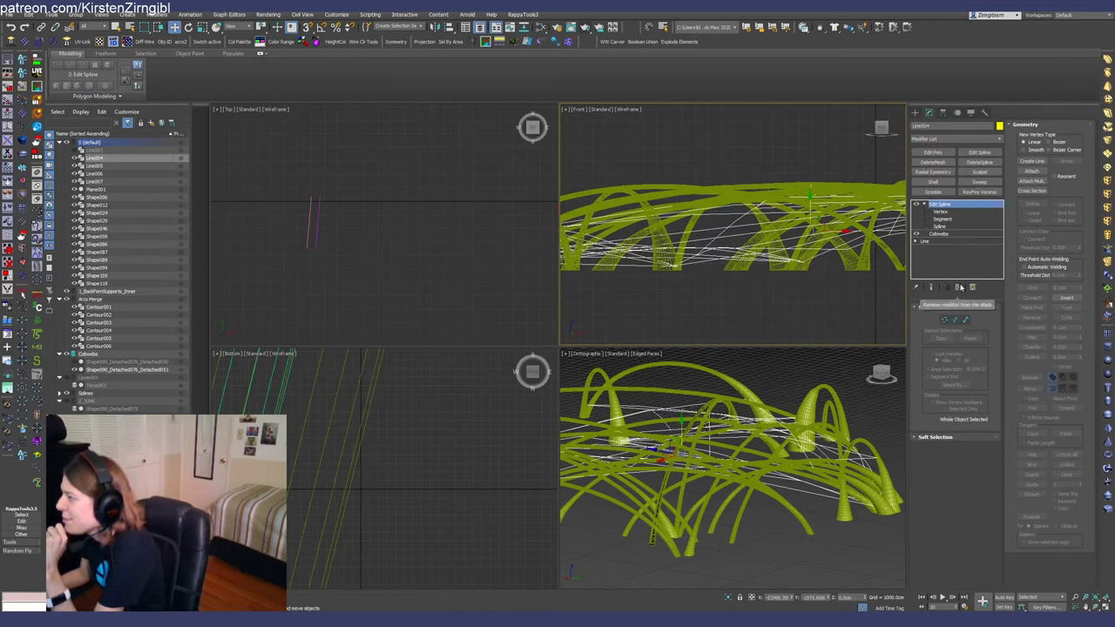
left_click(961, 287)
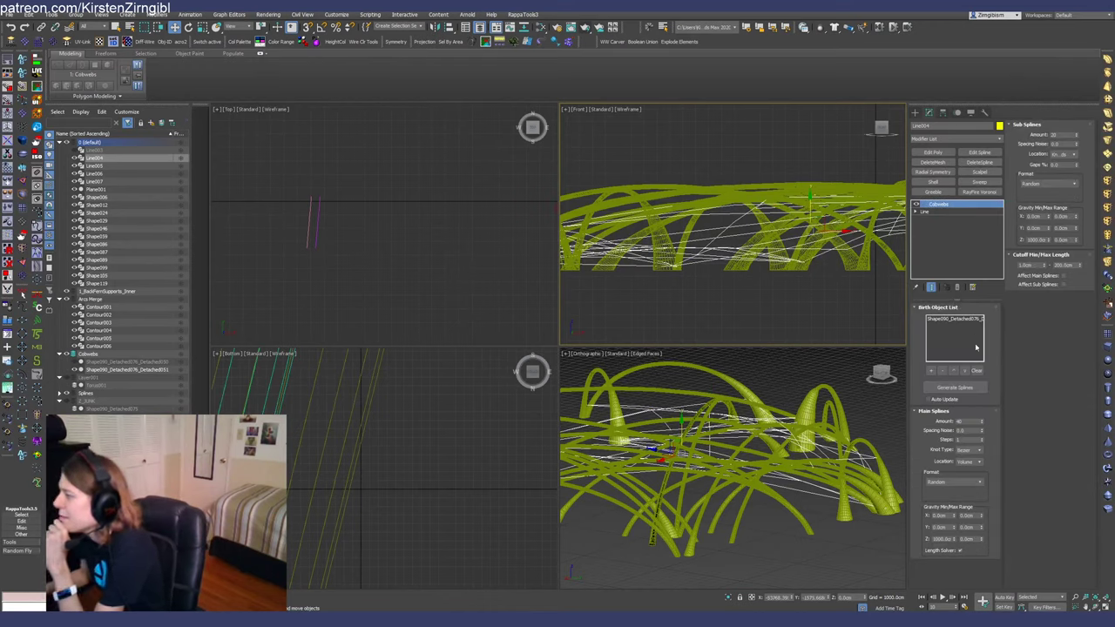
left_click(952, 320)
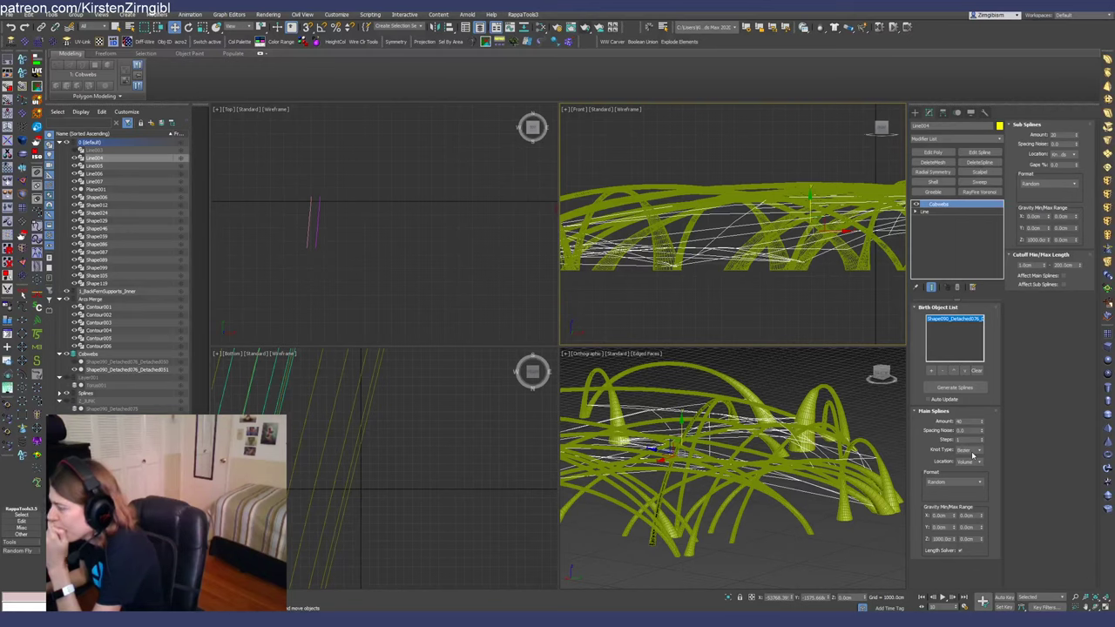
Step: Keep the main splines' knot type at Bezier and set their format to Ivy
left_click(973, 450)
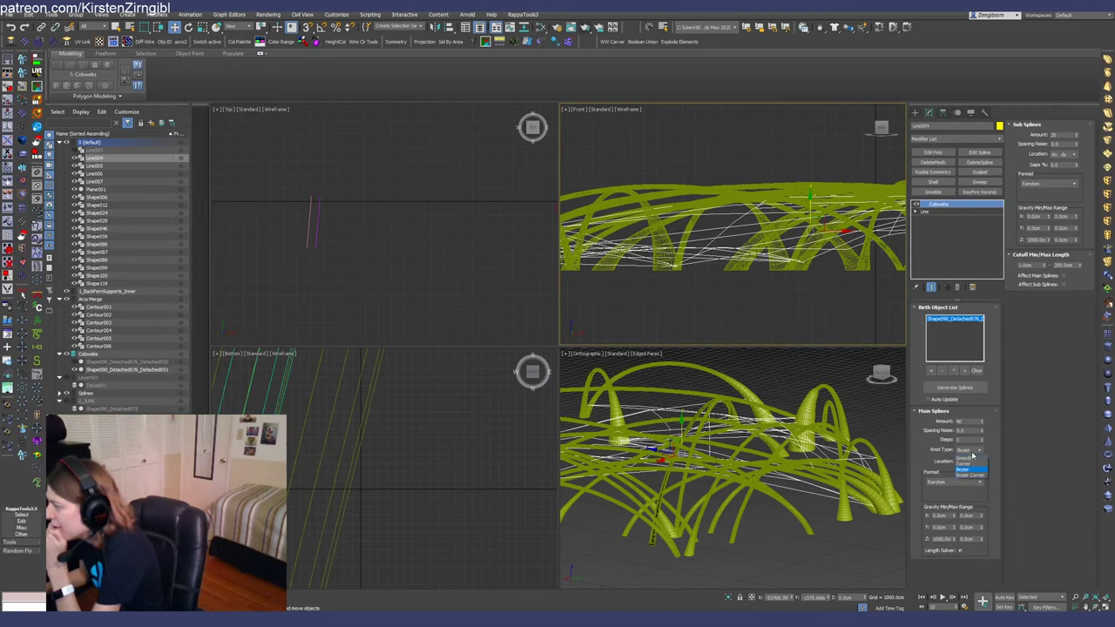
left_click(974, 469)
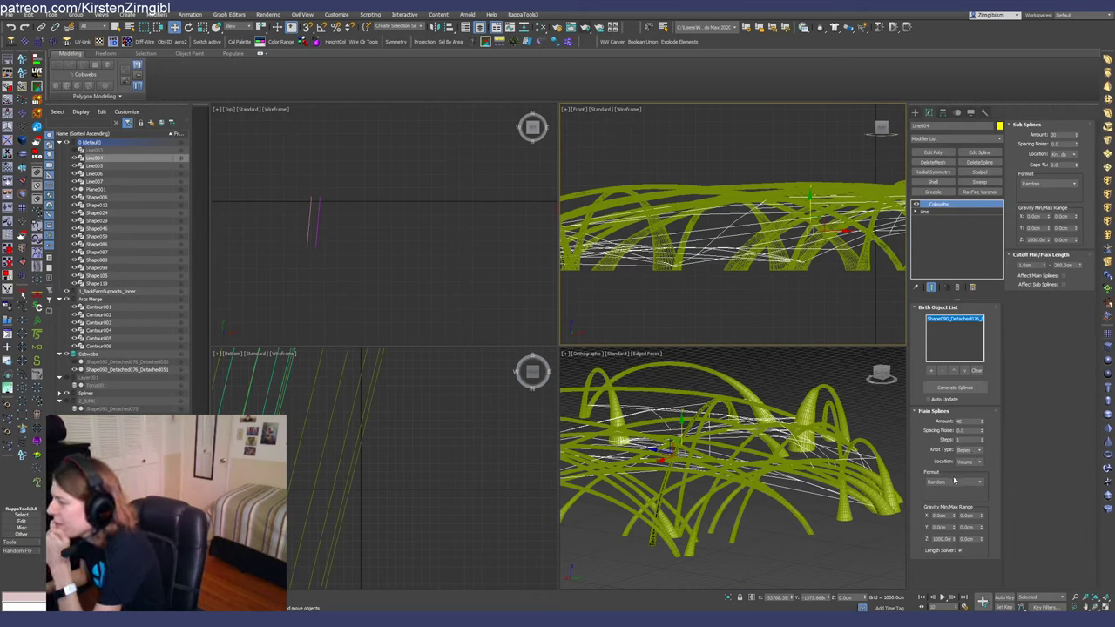
left_click(954, 482)
left_click(958, 478)
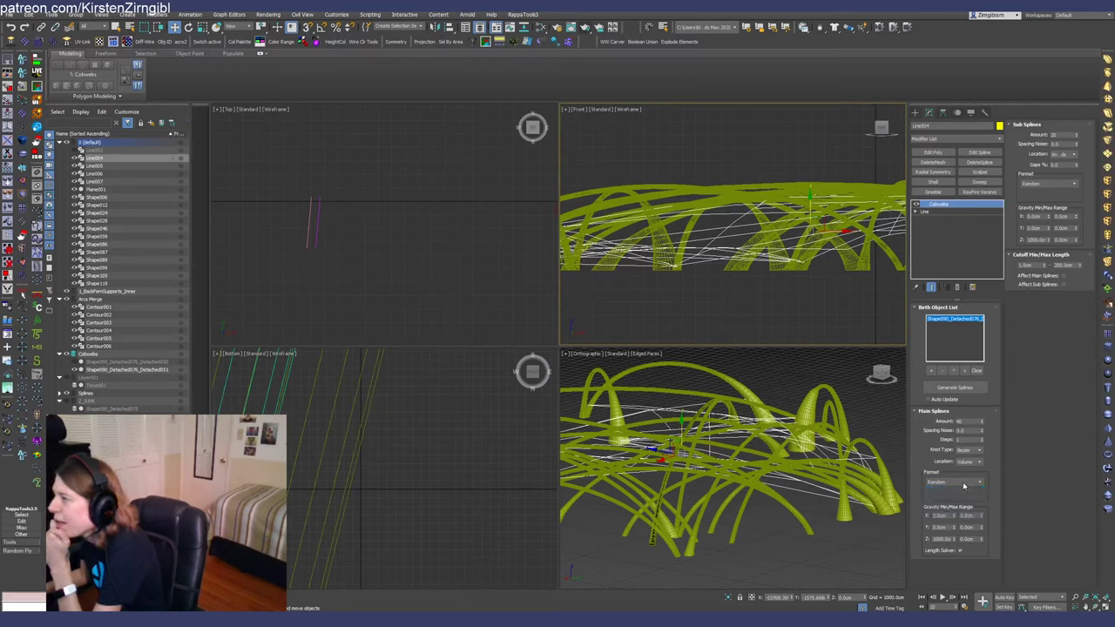
left_click(965, 486)
left_click(952, 512)
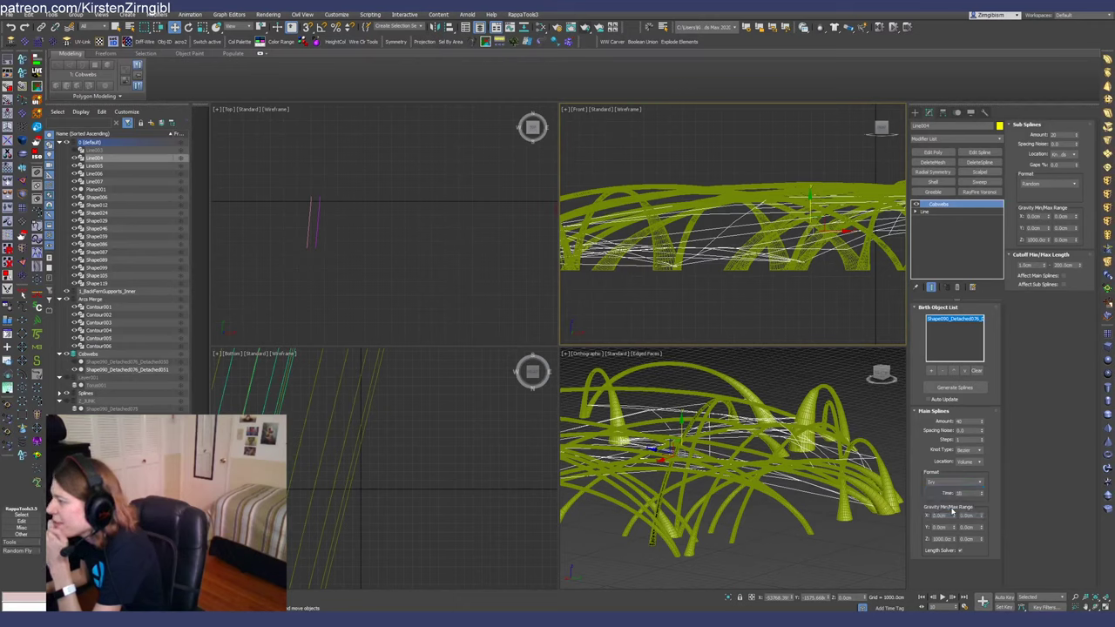
middle_click_drag(731, 280, 714, 293)
scroll(713, 296, "down", 2)
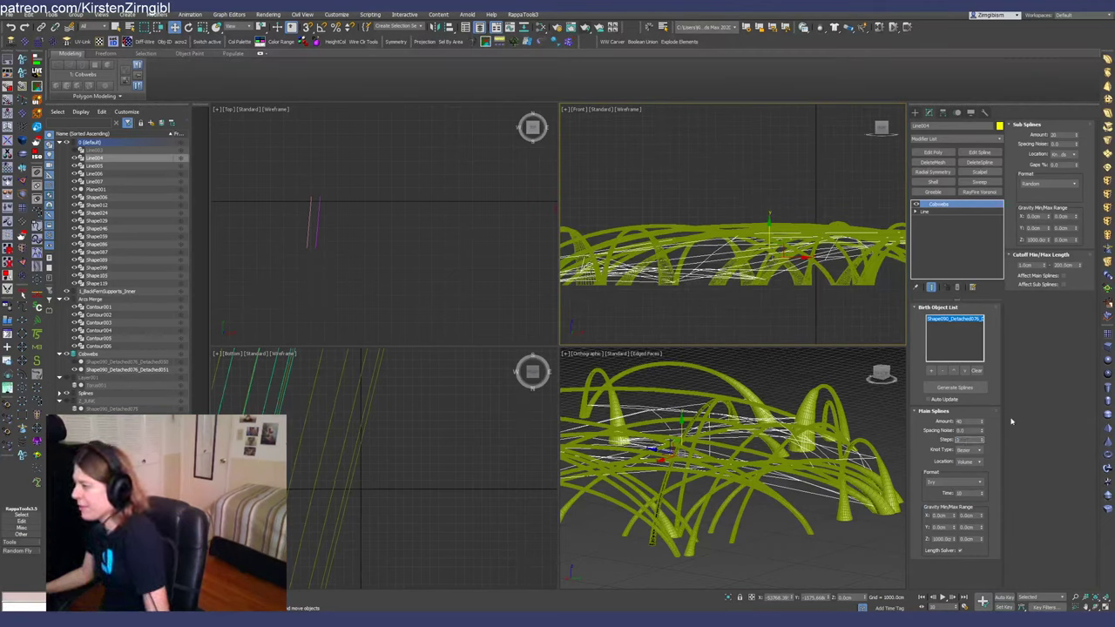
Step: Generate the cobweb splines in Ivy format and inspect the strands above the arches in the Front and Orthographic views
left_click(951, 389)
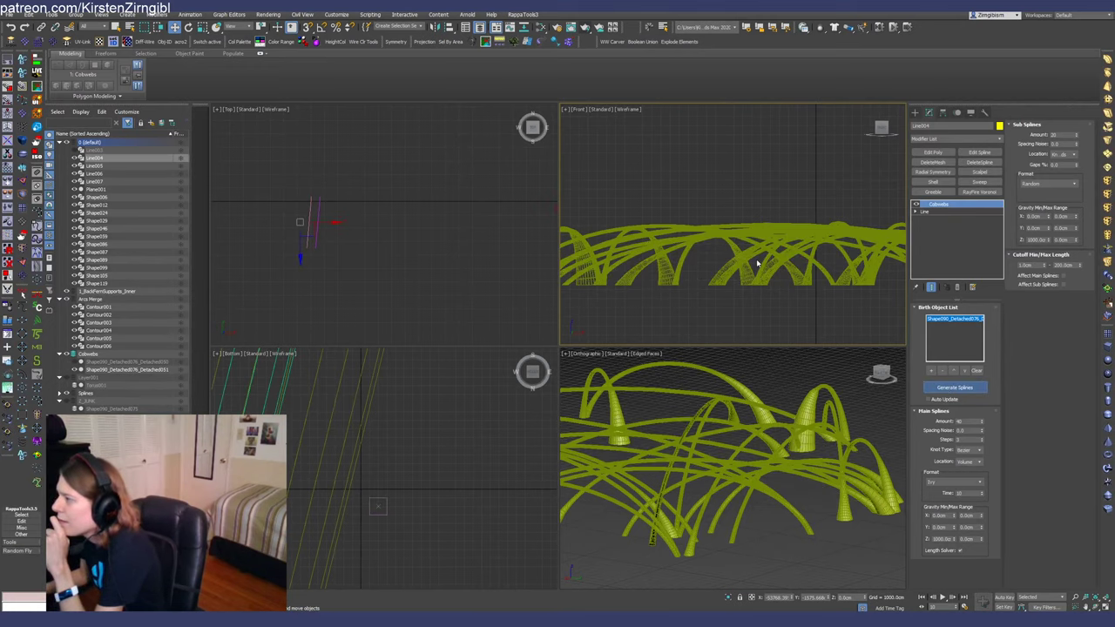
middle_click_drag(757, 262, 620, 261)
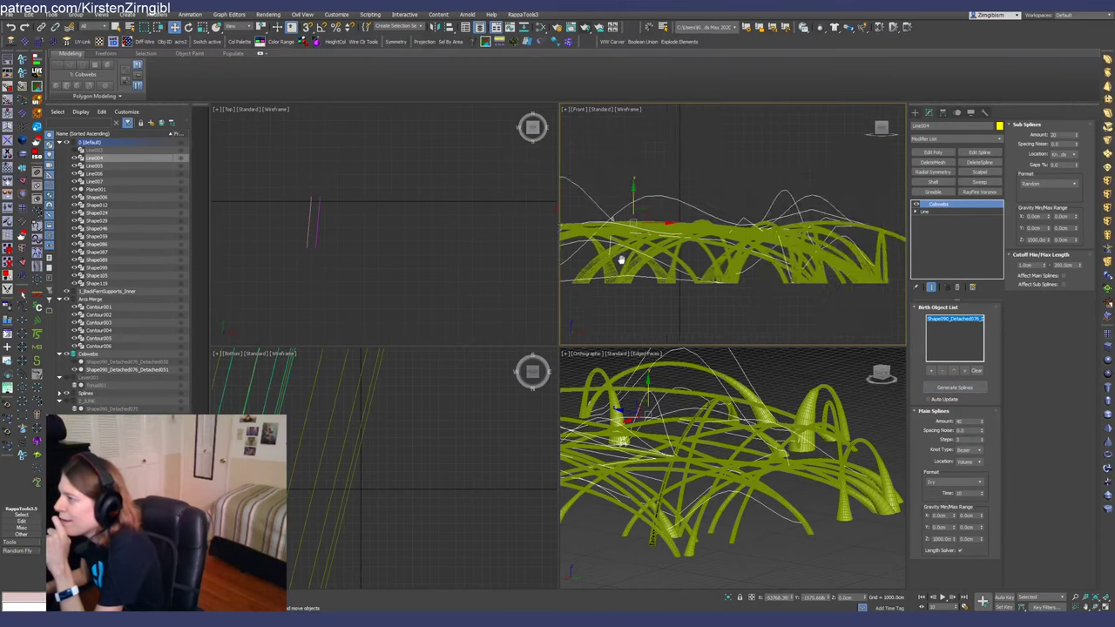
scroll(636, 257, "down", 2)
middle_click_drag(695, 435, 757, 477)
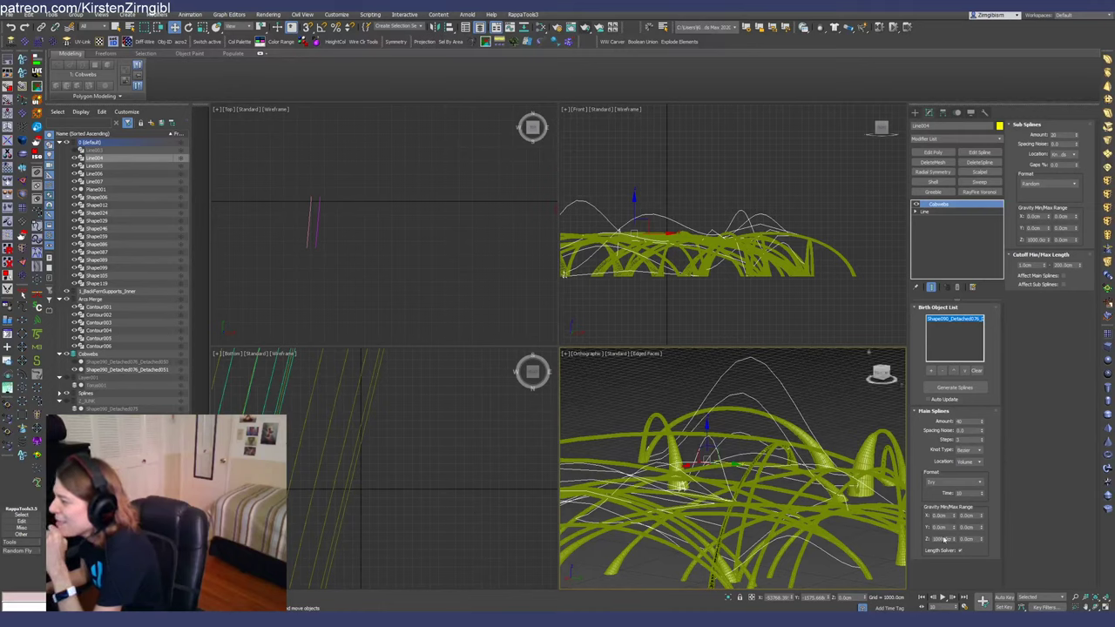
middle_click_drag(688, 259, 738, 256)
scroll(712, 232, "down", 2)
scroll(693, 247, "up", 2)
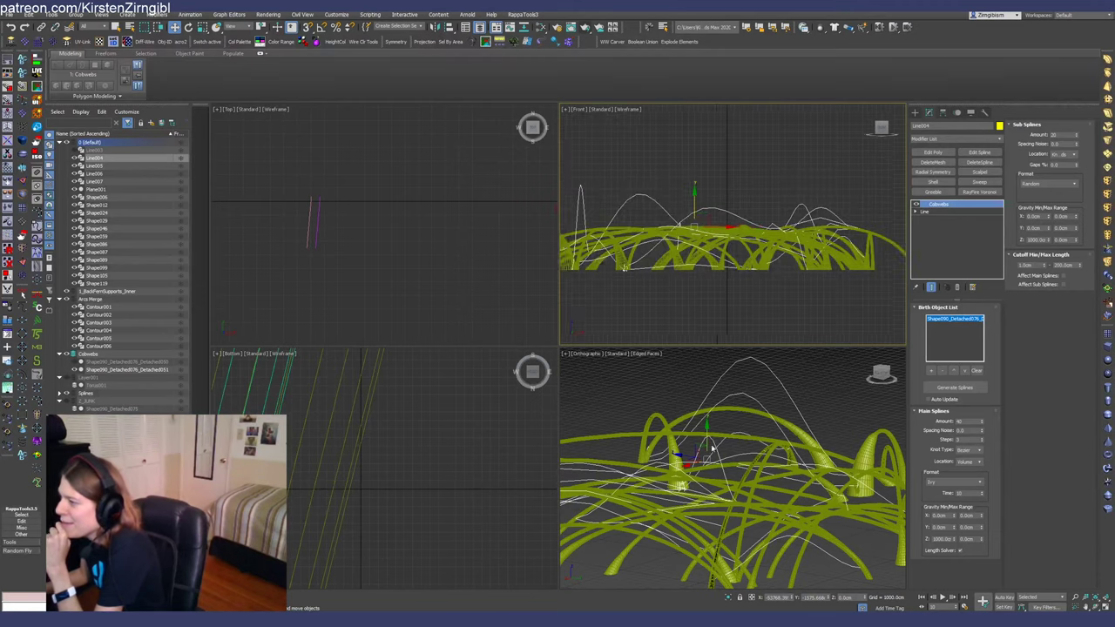
mouse_move(712, 447)
middle_mouse_down()
mouse_move(751, 428)
mouse_move(707, 449)
middle_mouse_up()
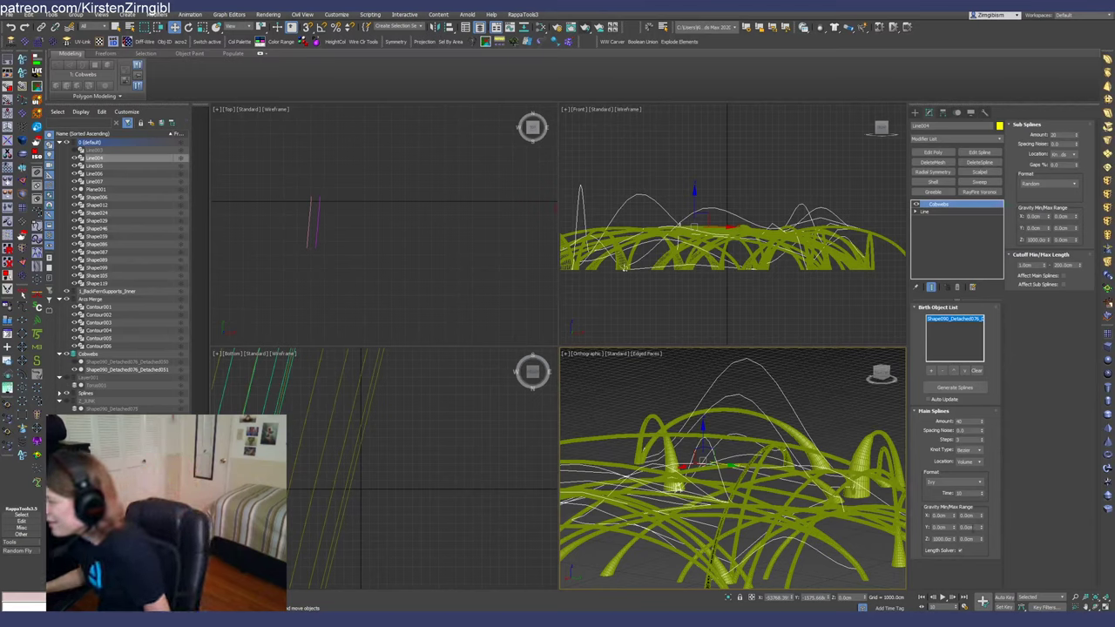
Step: Set the minimum Z gravity to 100 cm for both main and sub splines and regenerate the cobweb strands
left_click_drag(943, 539, 920, 542)
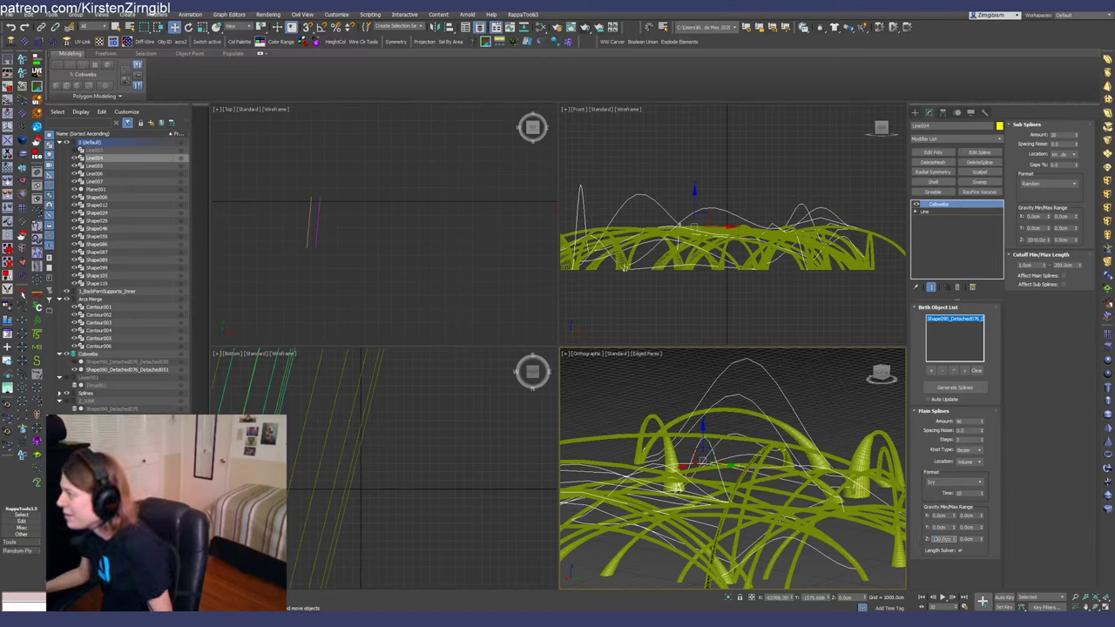
left_click_drag(1036, 240, 1027, 240)
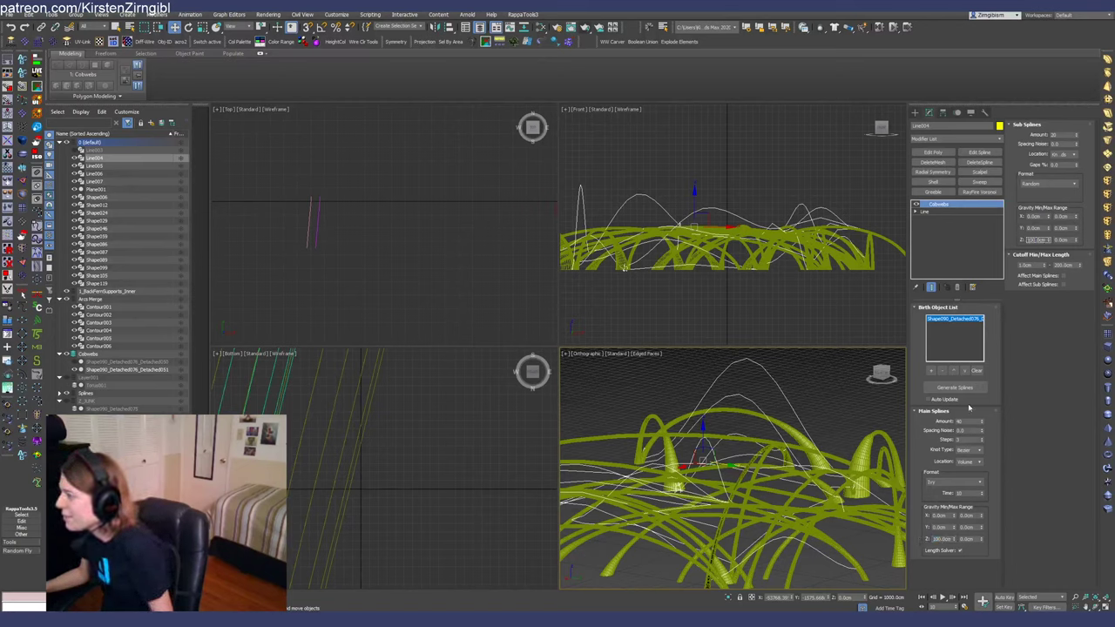
left_click(956, 387)
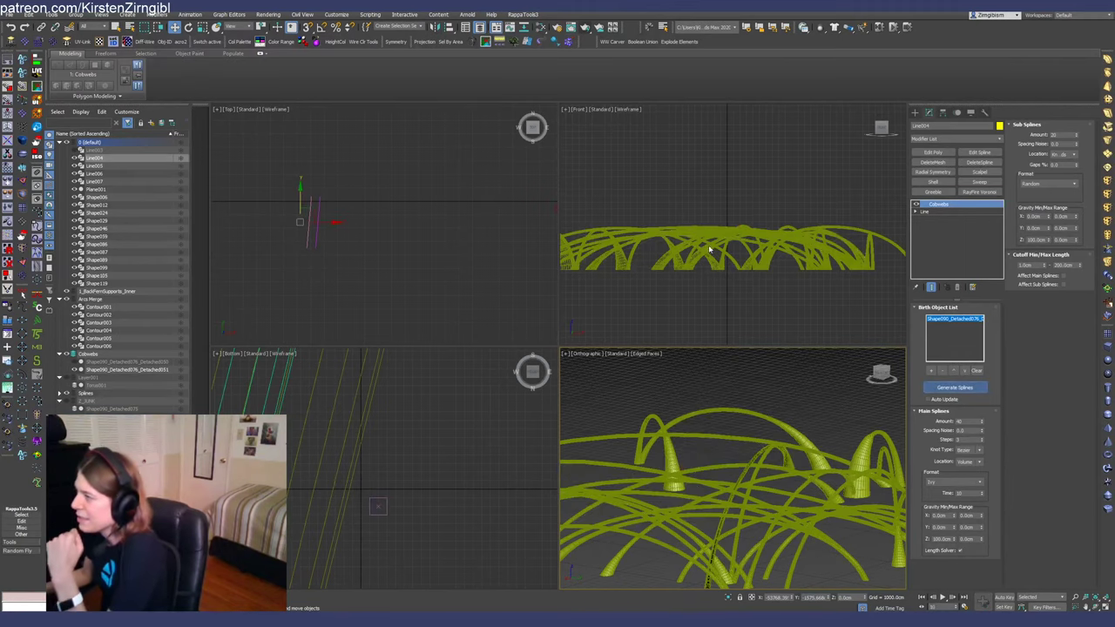
scroll(624, 267, "up", 5)
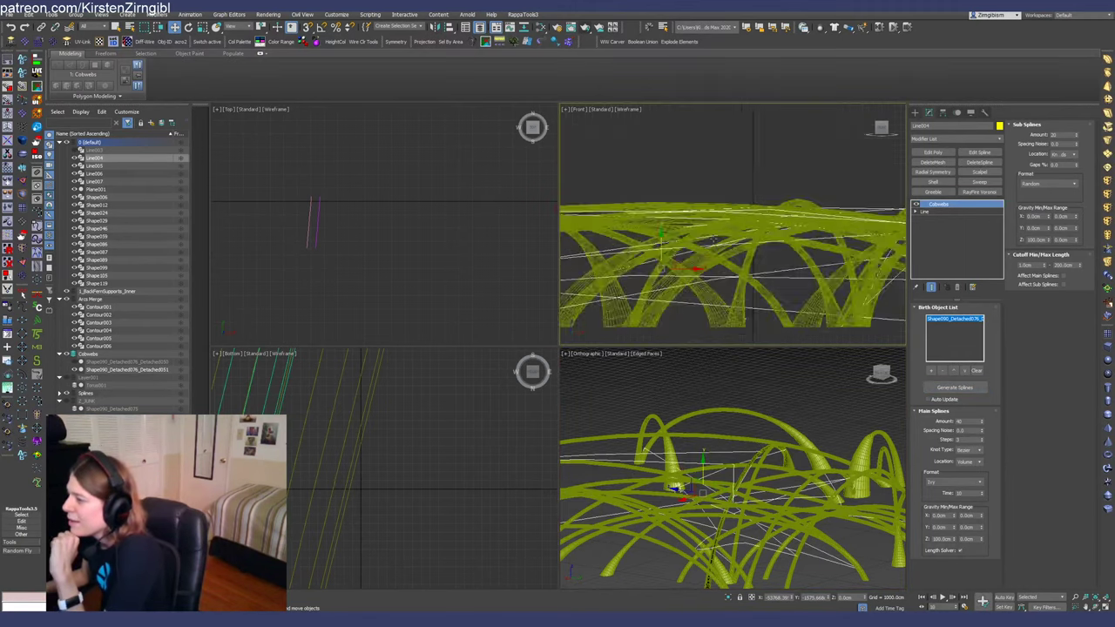
scroll(719, 210, "down", 5)
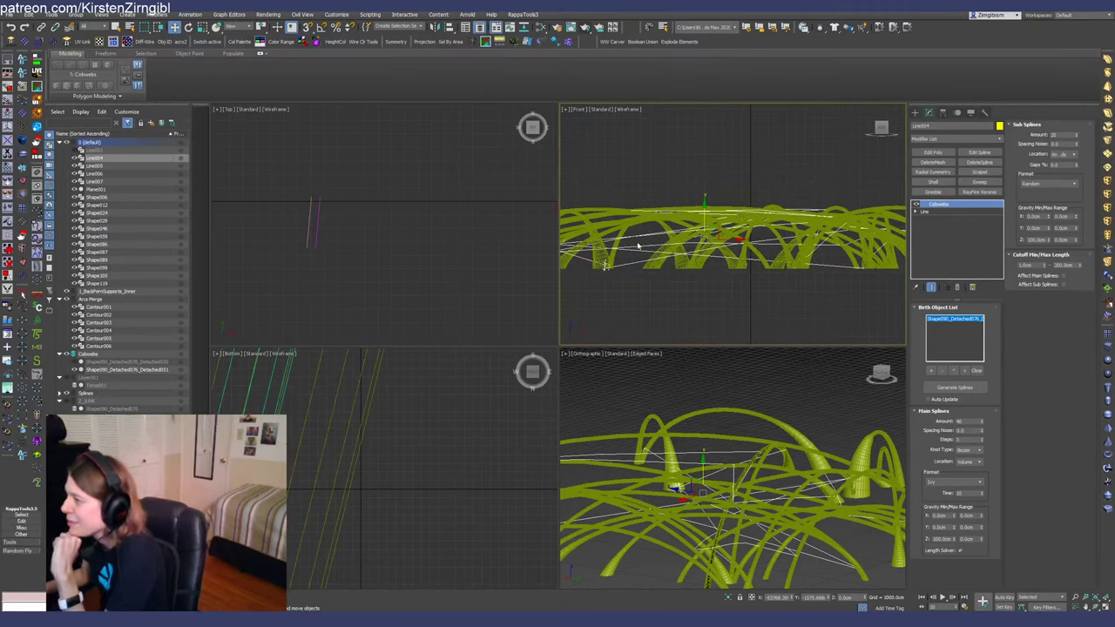
Step: Set the main splines' format to Random with spacing noise 1.0 and regenerate the strands across the arches
left_click(954, 484)
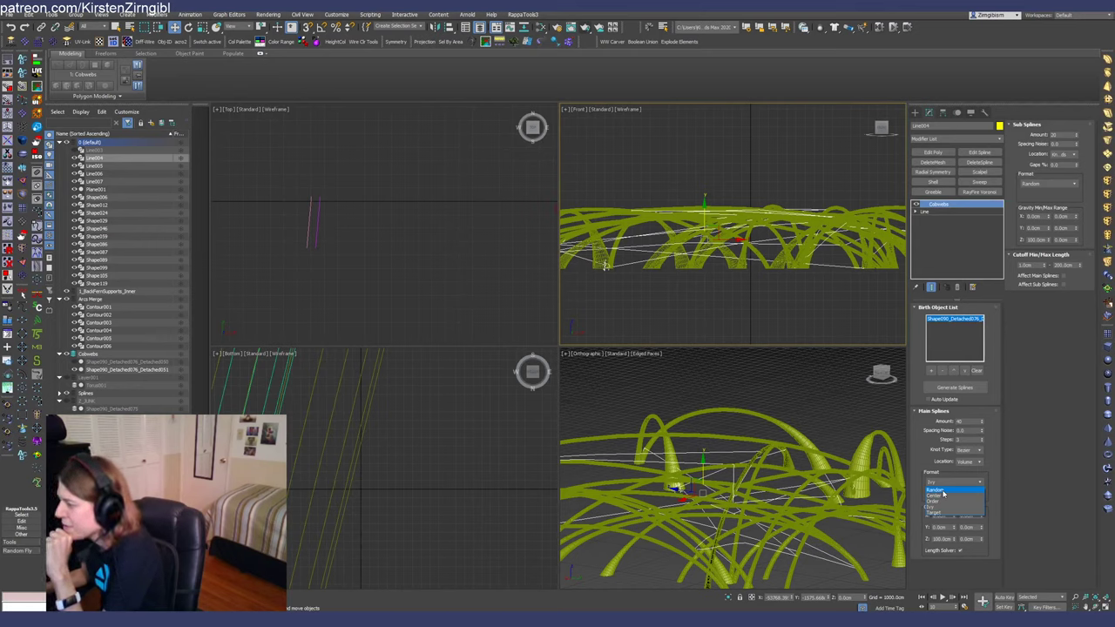
left_click(943, 493)
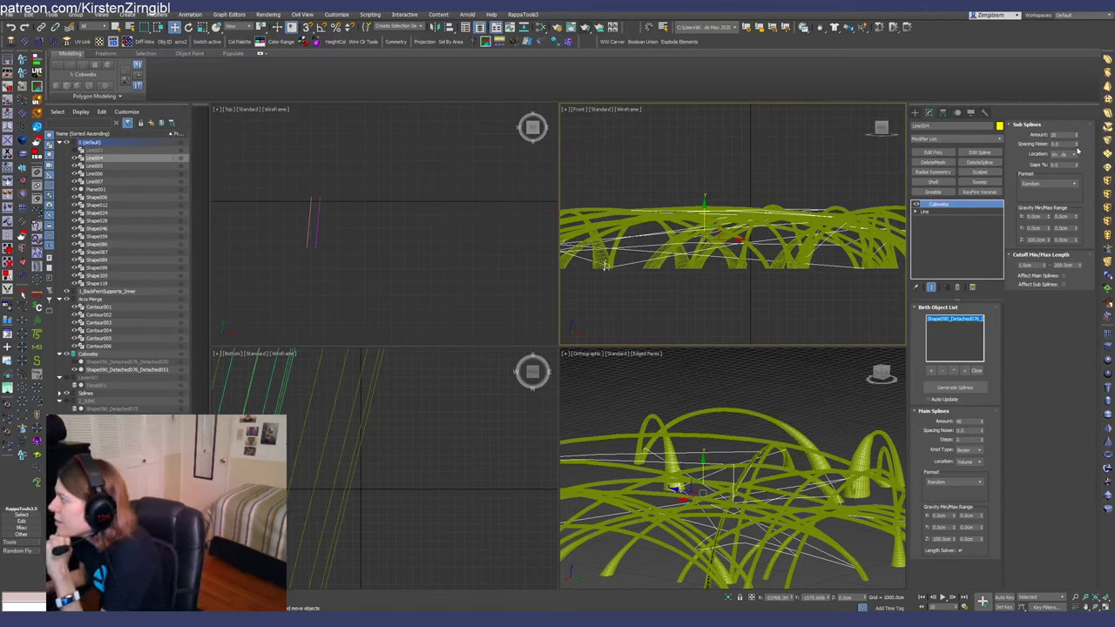
left_click_drag(971, 431, 929, 426)
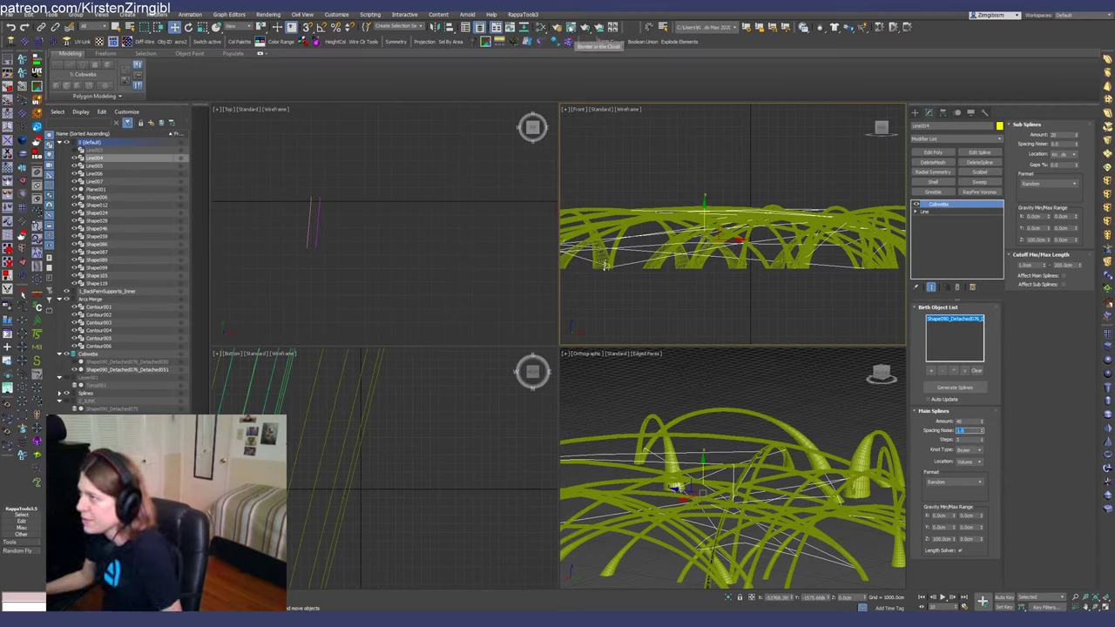
left_click(965, 389)
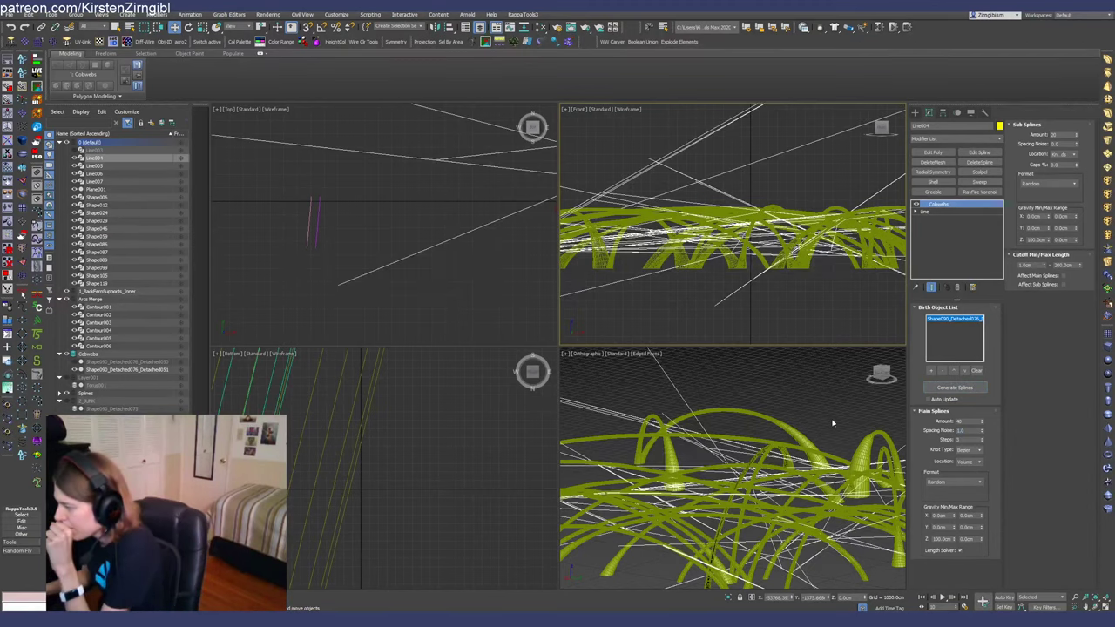
scroll(740, 218, "down", 5)
scroll(695, 232, "up", 4)
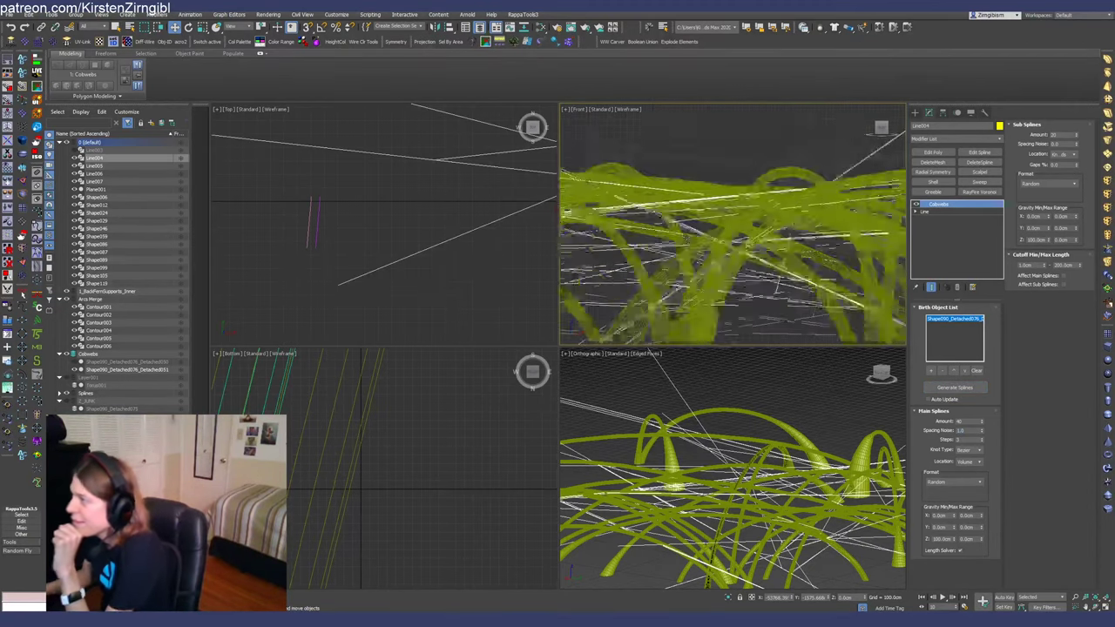
scroll(695, 232, "down", 3)
scroll(697, 240, "up", 4)
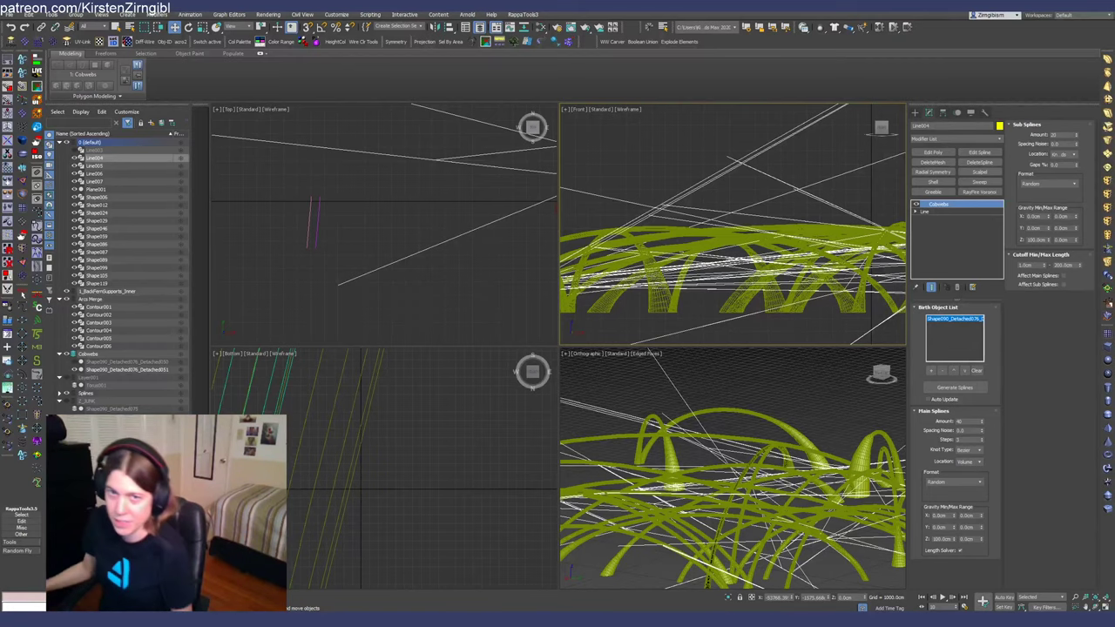
Step: Switch to OneNote and look through the Modeling and Modeling Tutorial Vids pages of the 3DS Max notes
left_click_drag(1, 102, 572, 67)
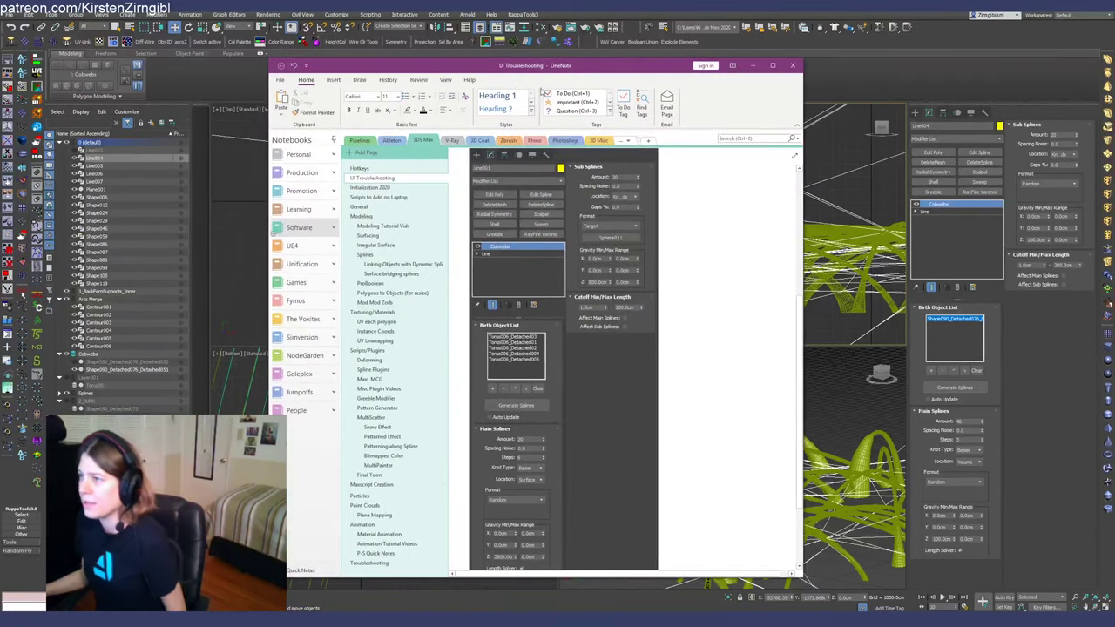
left_click(362, 217)
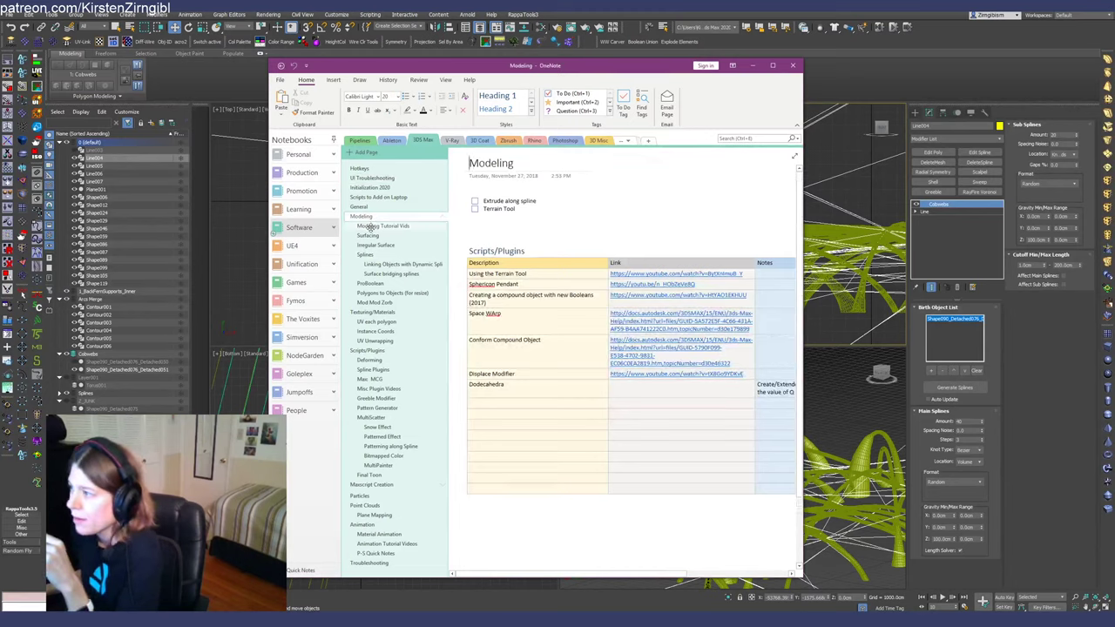
left_click(370, 227)
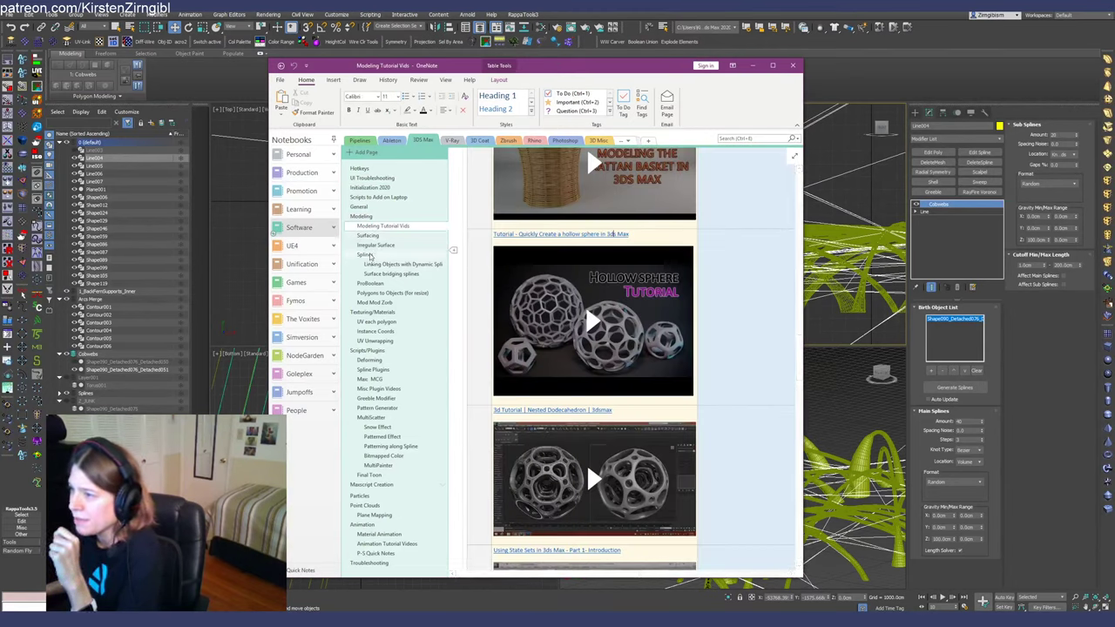
Step: Look through the point-to-mesh and mesh-to-point processing notes in the Pipelines section
left_click(359, 140)
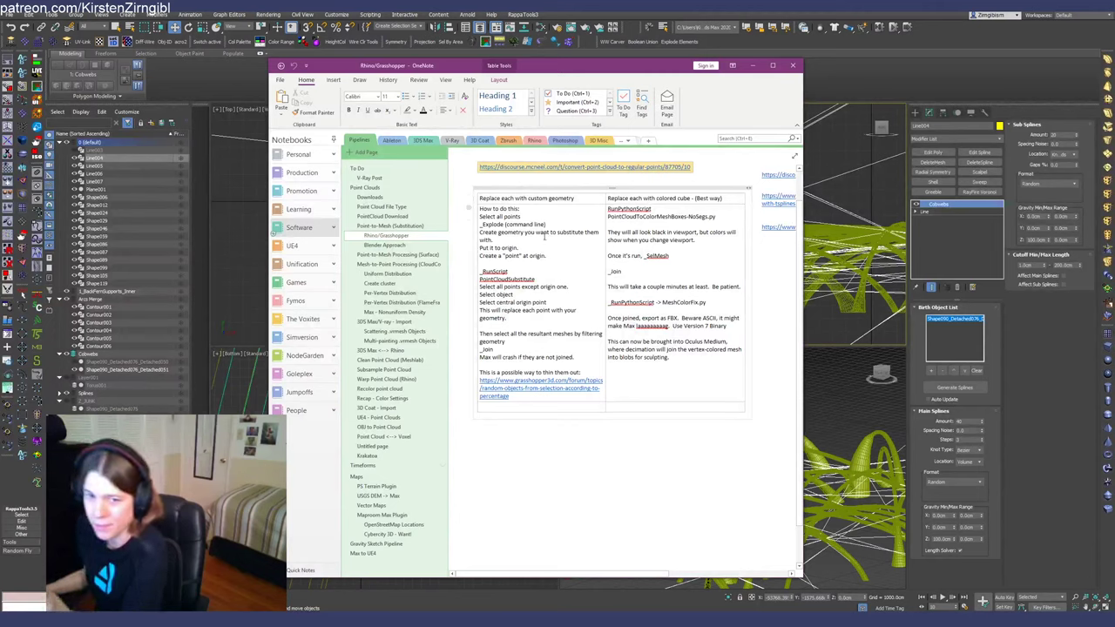
left_click(396, 255)
scroll(642, 271, "down", 8)
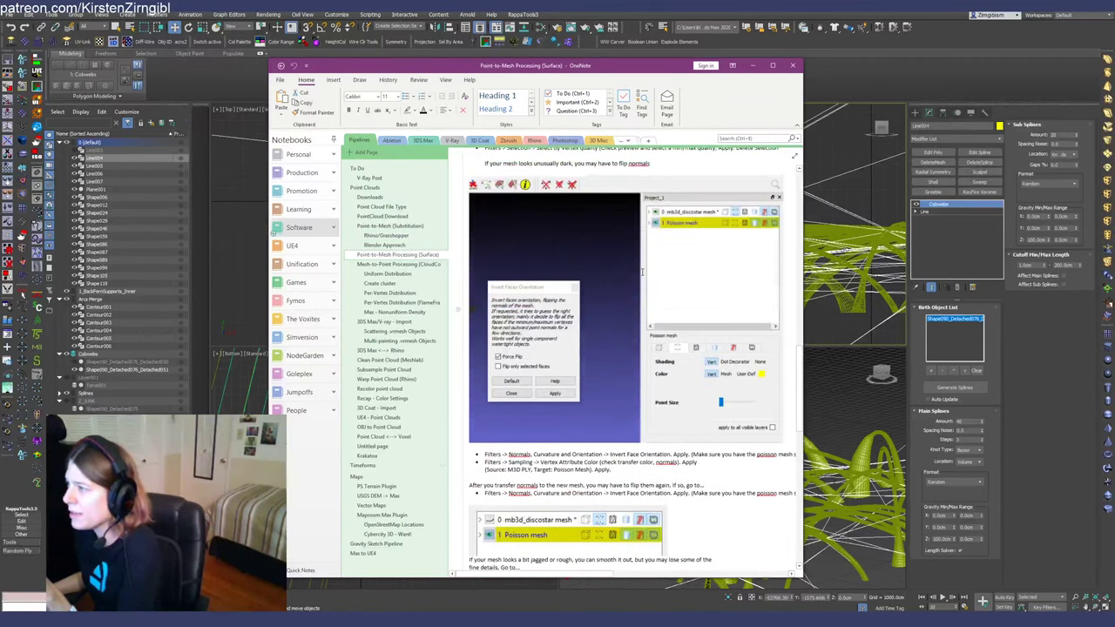
scroll(642, 272, "down", 5)
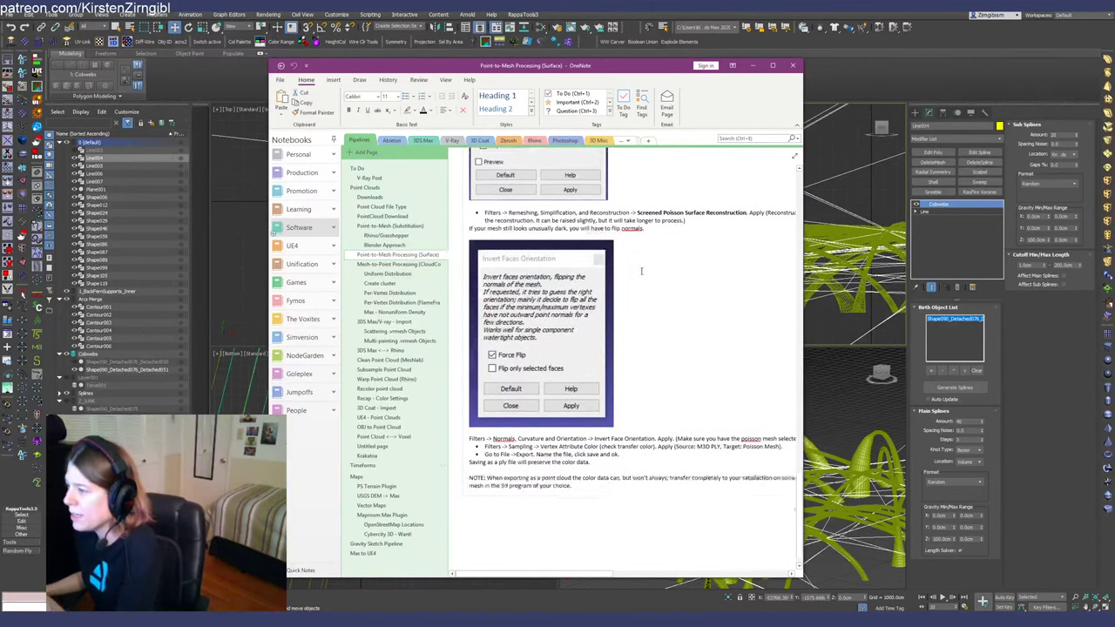
left_click(376, 265)
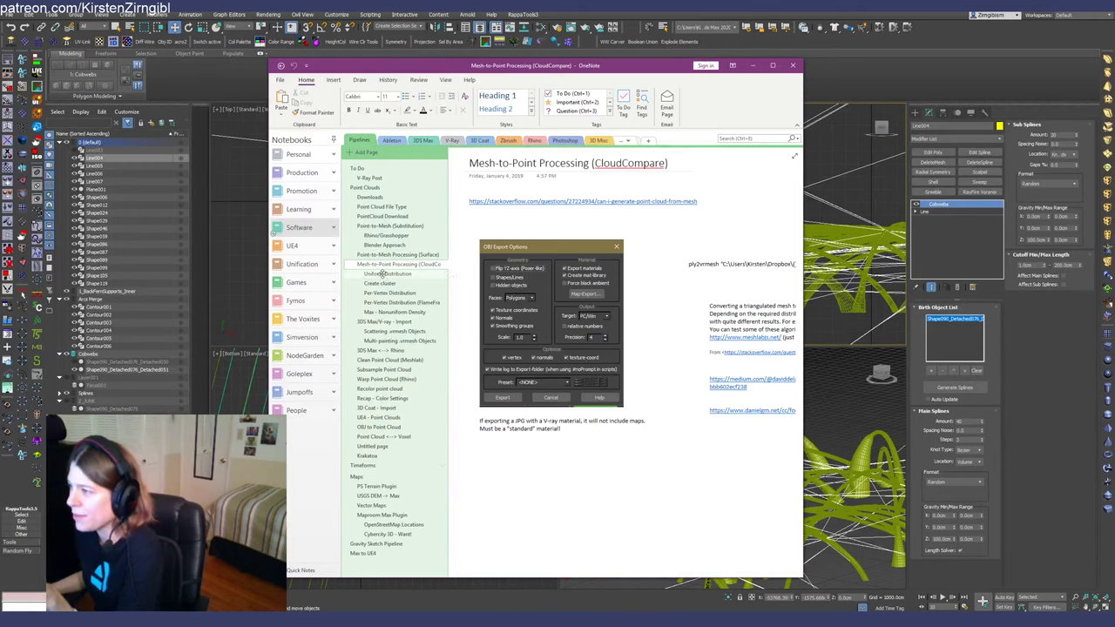
left_click(384, 275)
left_click(379, 285)
Step: Read the Per-Vertex Distribution notes, widening the notes window to show the RayFire Voronoi settings image
left_click(388, 293)
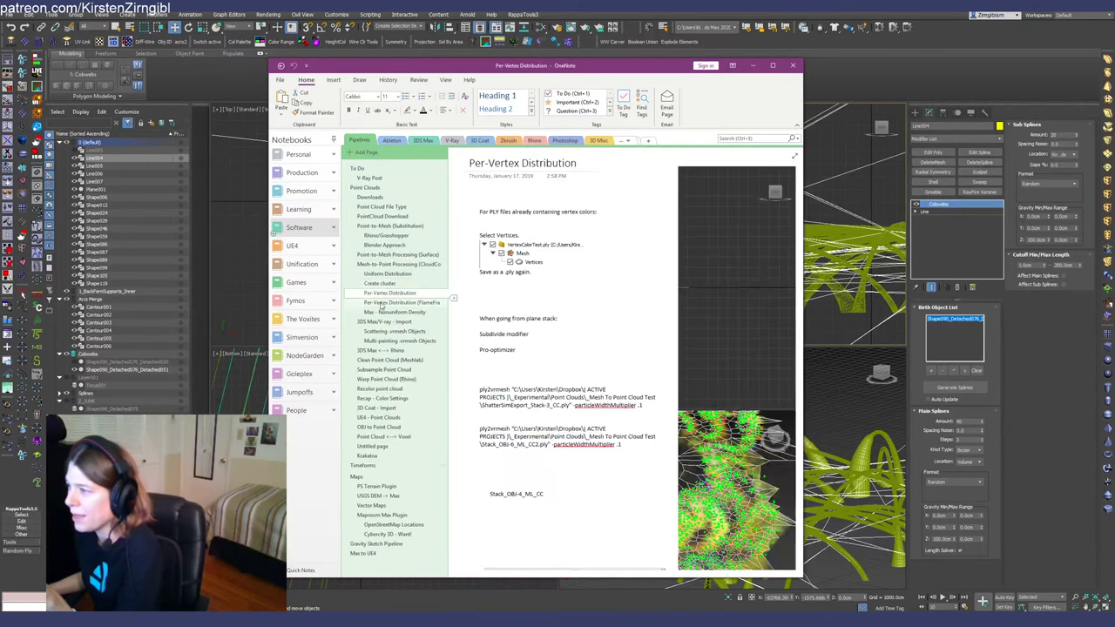
scroll(581, 287, "down", 3)
scroll(581, 287, "down", 4)
scroll(597, 288, "up", 5)
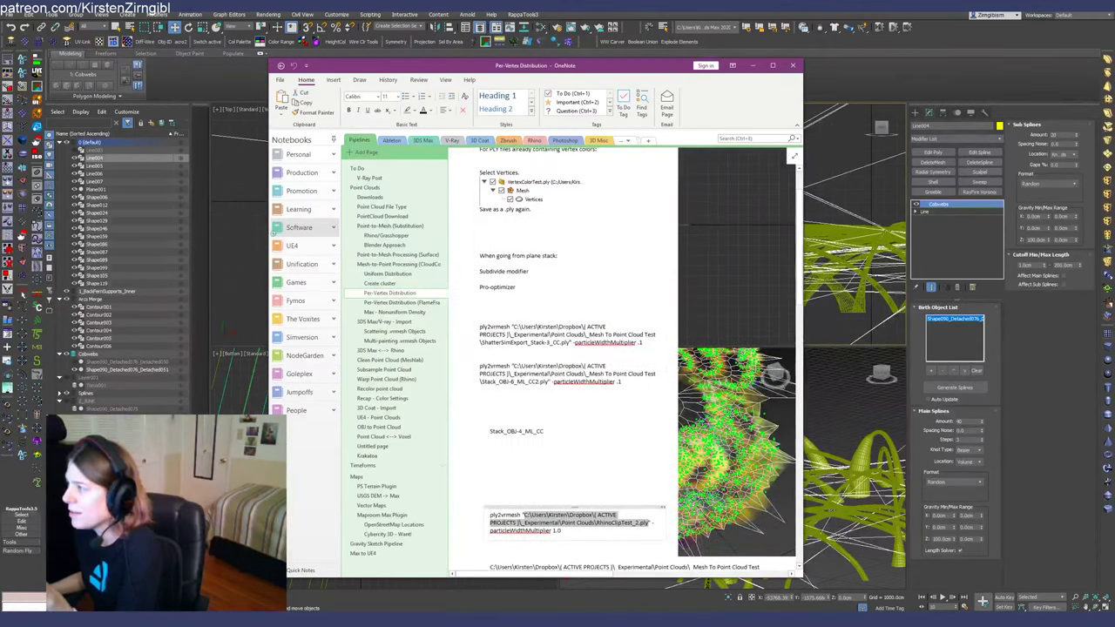
left_click_drag(803, 223, 1073, 222)
scroll(664, 254, "up", 2)
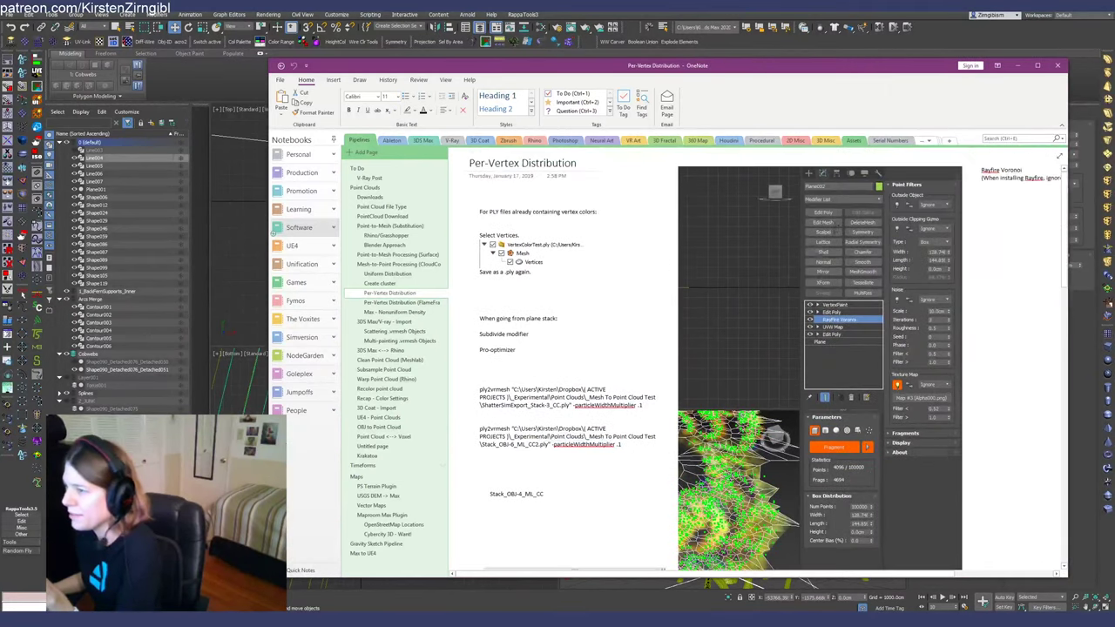
scroll(665, 253, "down", 7)
scroll(554, 288, "up", 2)
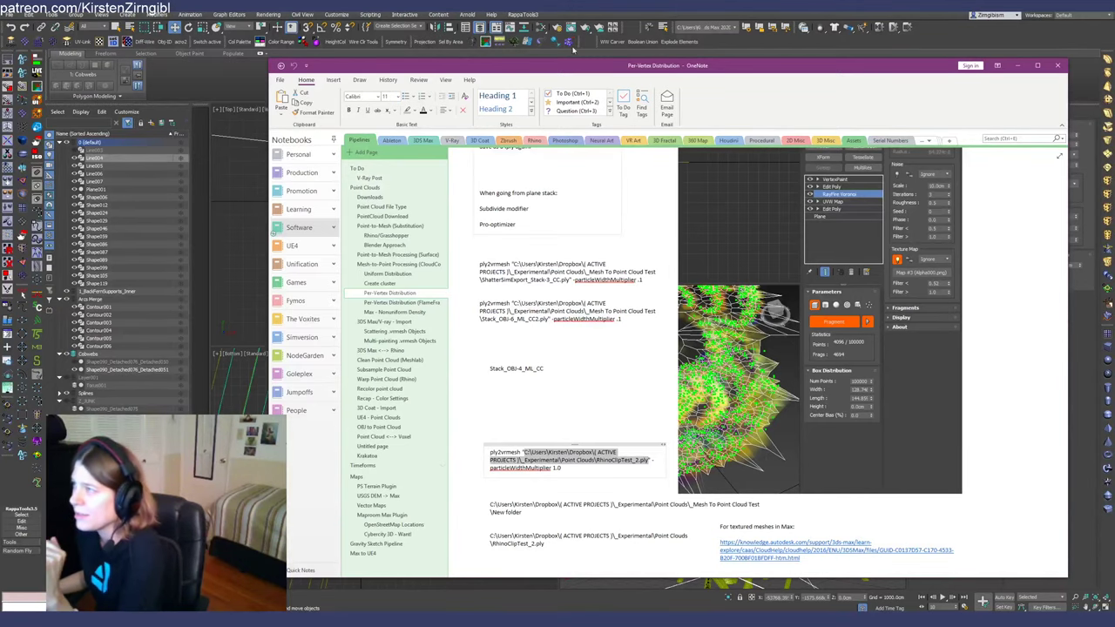
Step: Reposition the notes window and open the Scripts/Plugins page in the 3DS Max section
left_click_drag(585, 67, 527, 62)
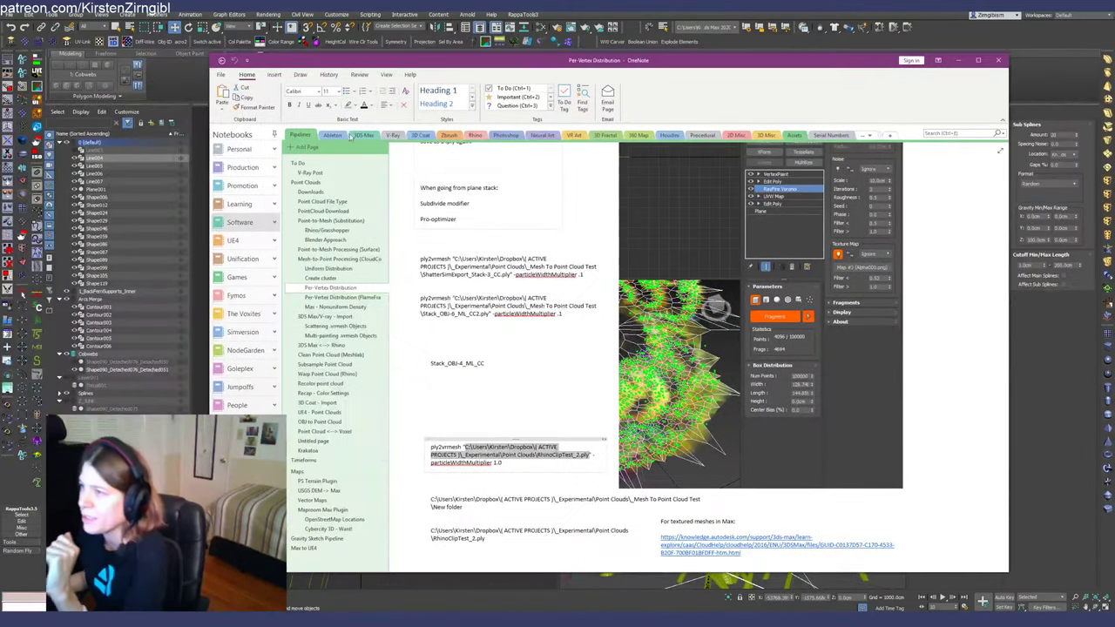
left_click(364, 135)
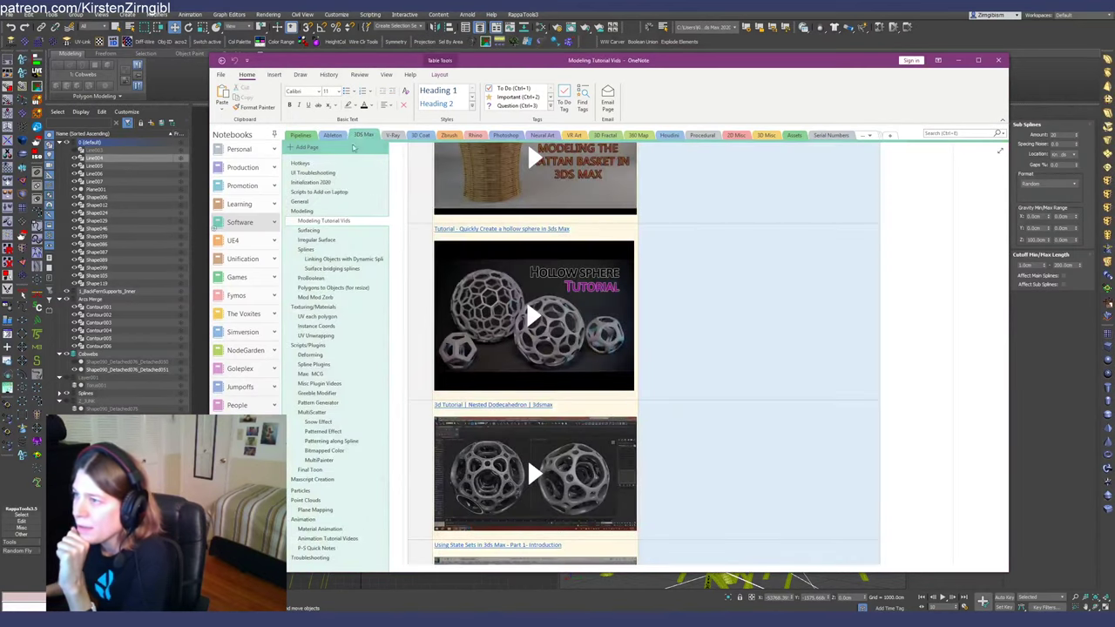
left_click(320, 212)
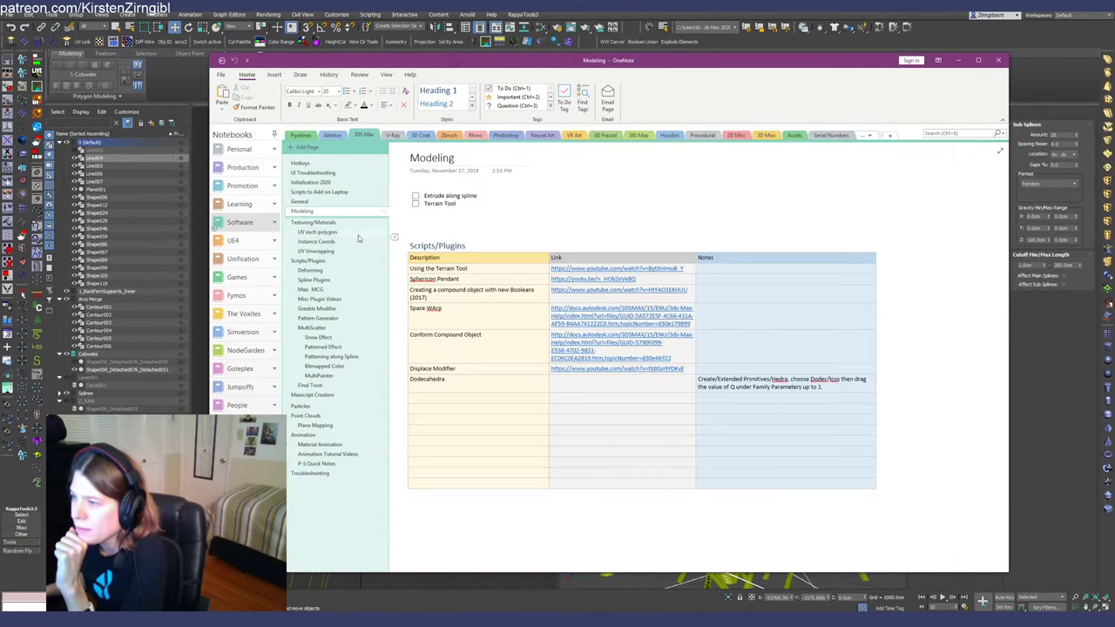
left_click(322, 262)
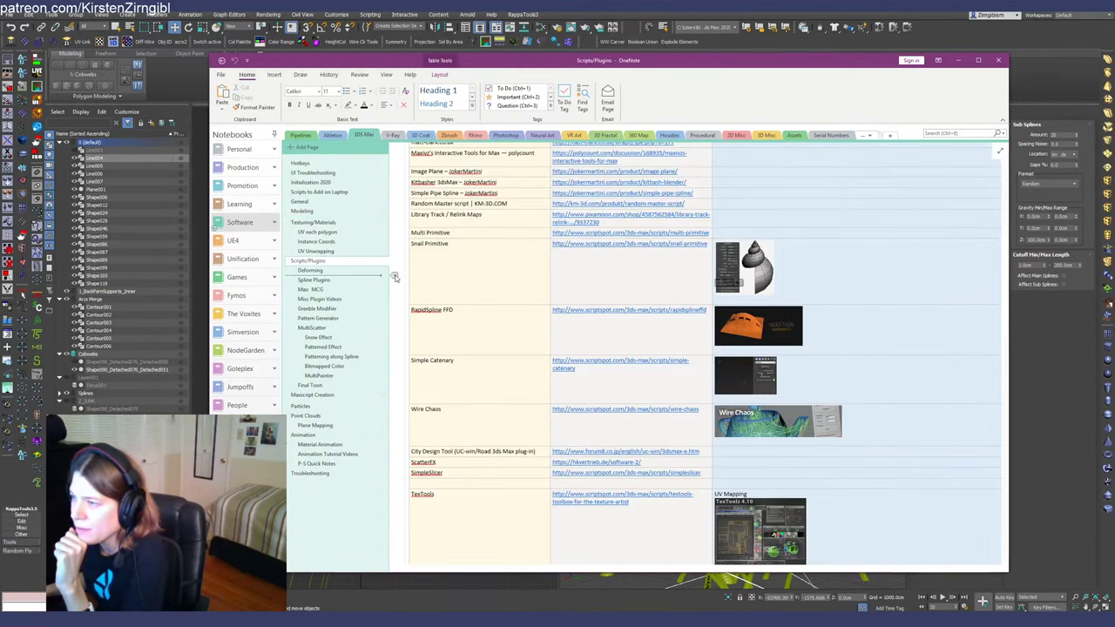
Step: Add a page titled Cobwebs below Deforming and paste in the copied screenshot of the Cobwebs modifier settings
left_click(395, 279)
type("Cobwebs")
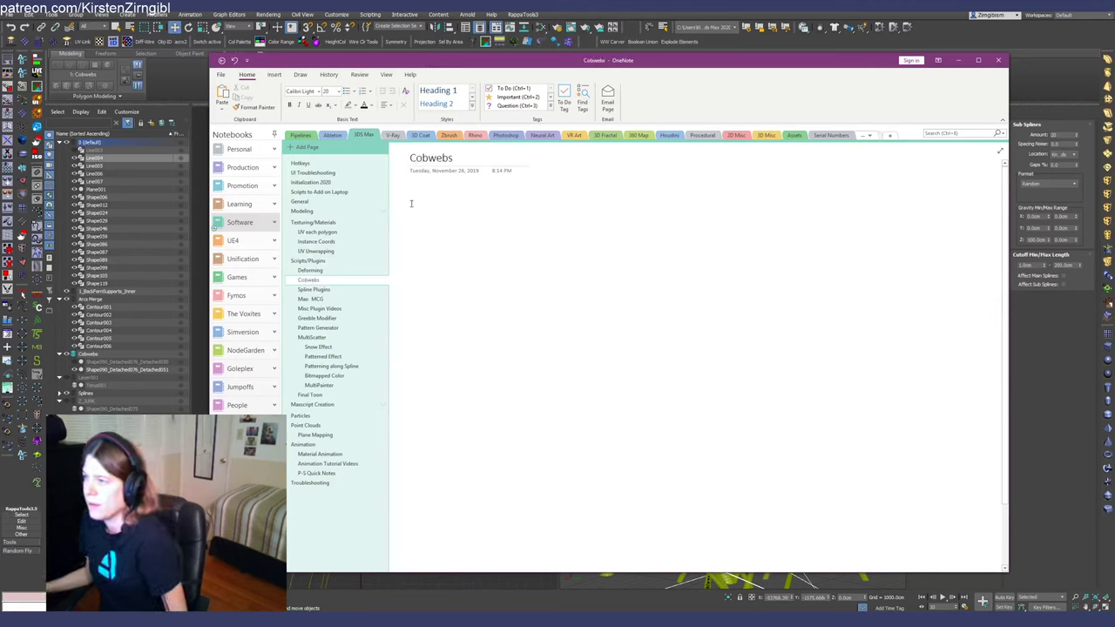
key("Return")
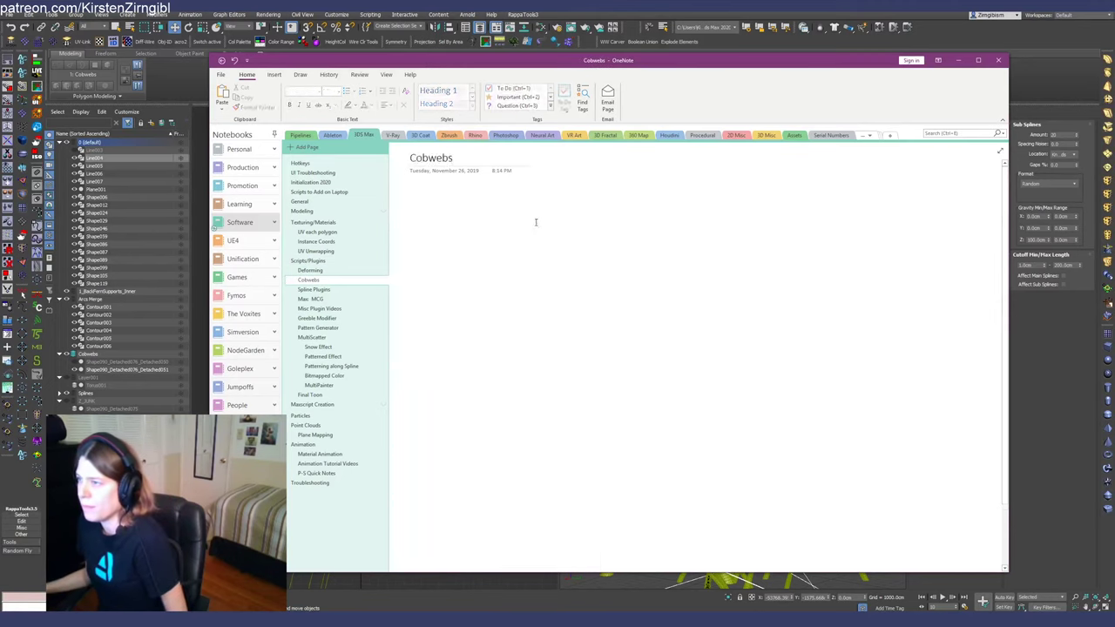
key("ctrl+v")
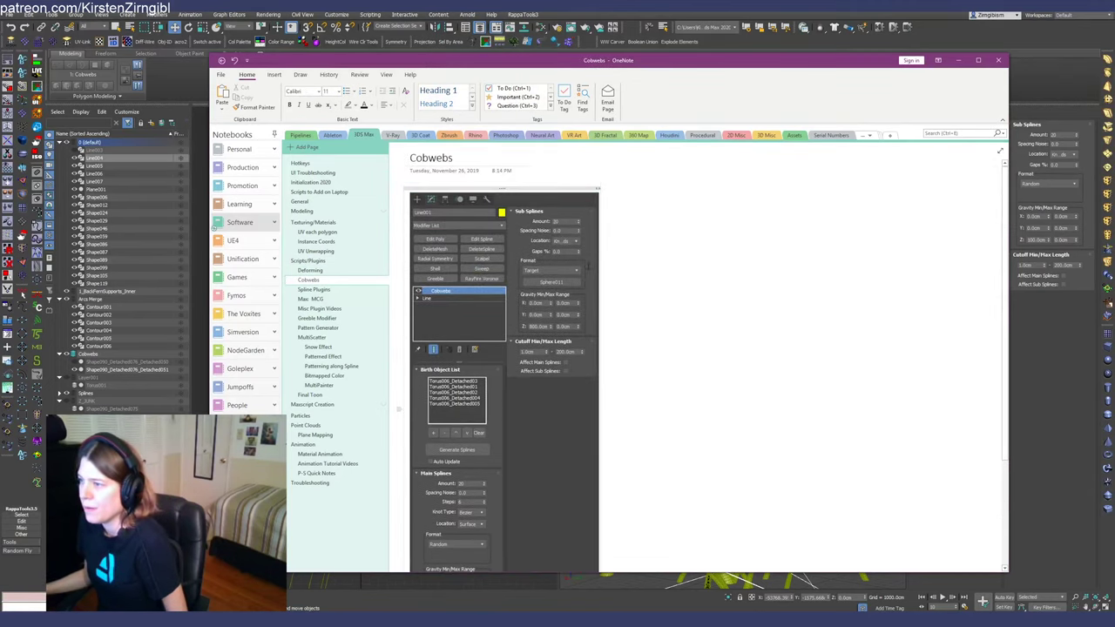
scroll(588, 266, "down", 2)
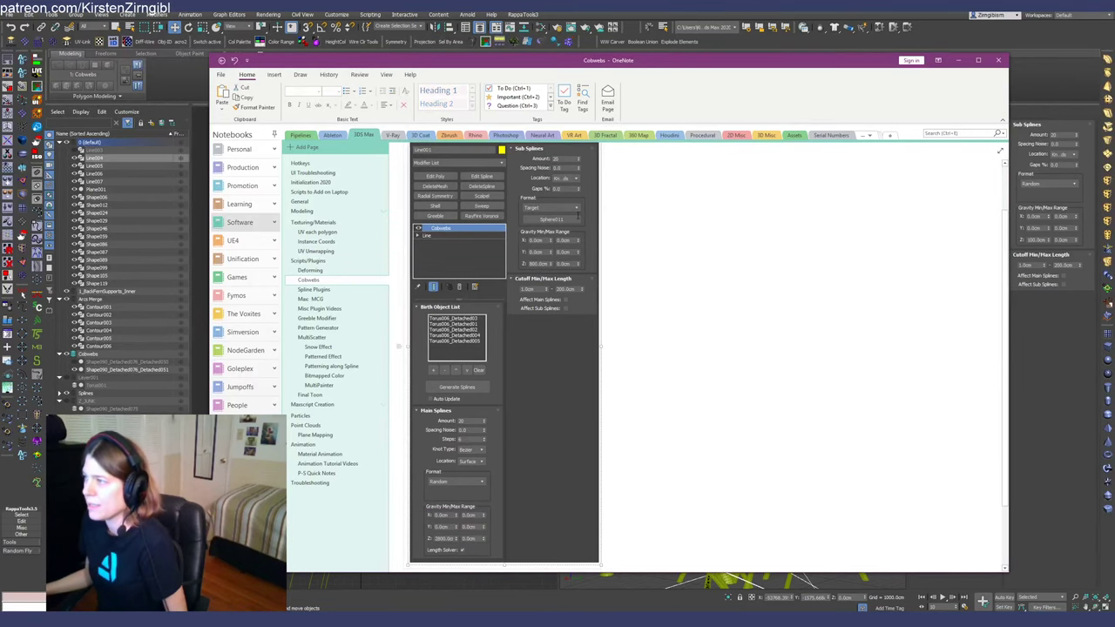
Step: Replace the screenshot on the Cobwebs notes page with a new capture of the current Birth Object List and Main Splines settings
key("Delete")
key("alt+Tab")
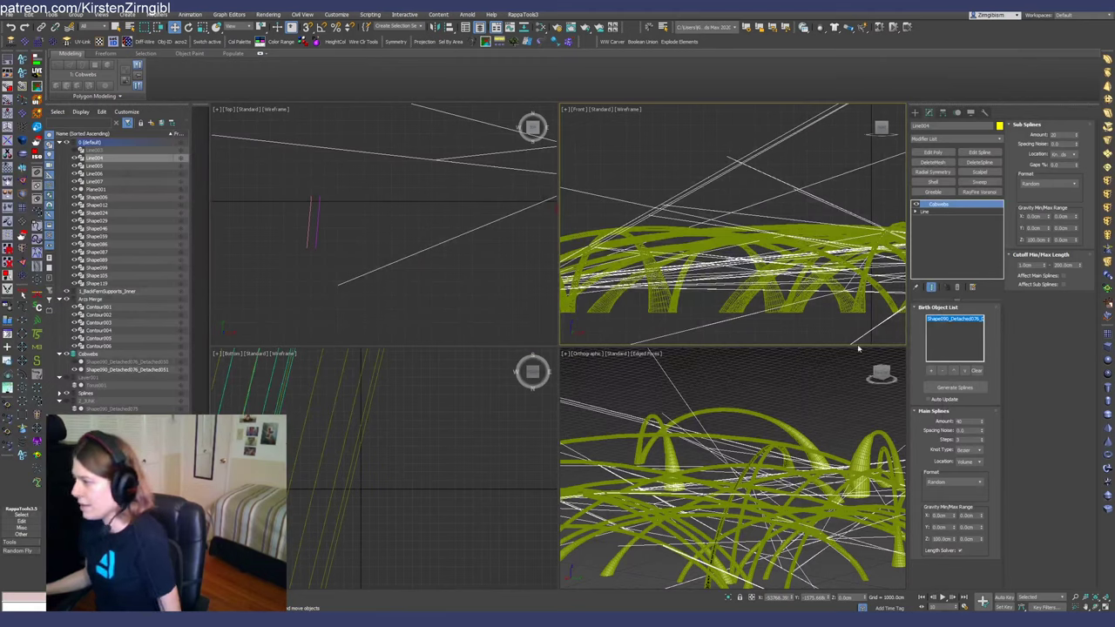
key("super+shift+s")
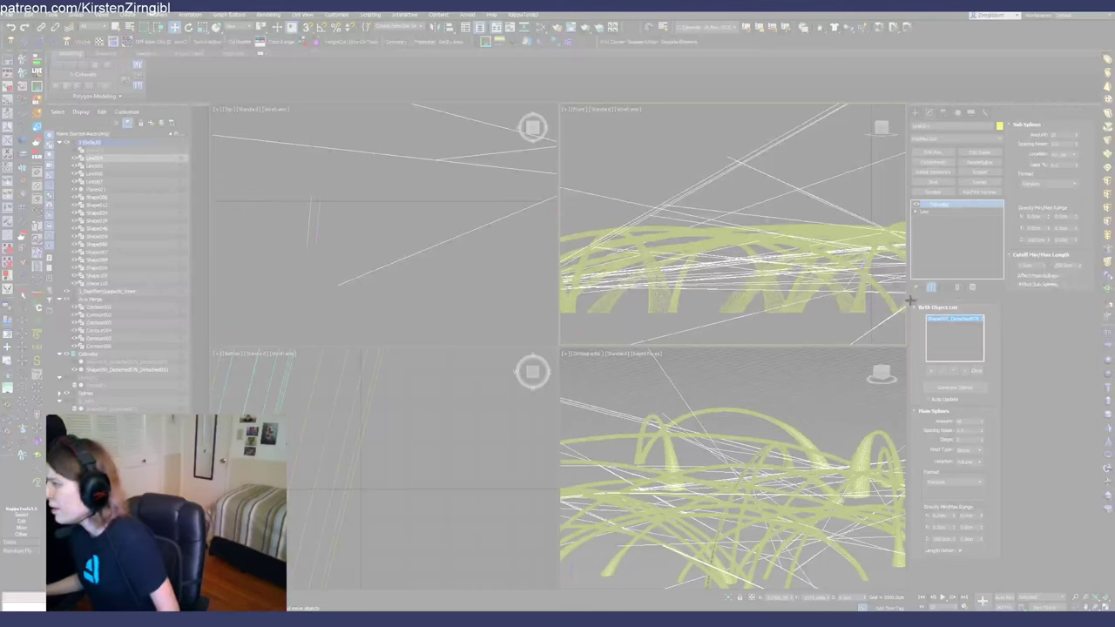
left_click_drag(910, 300, 1002, 564)
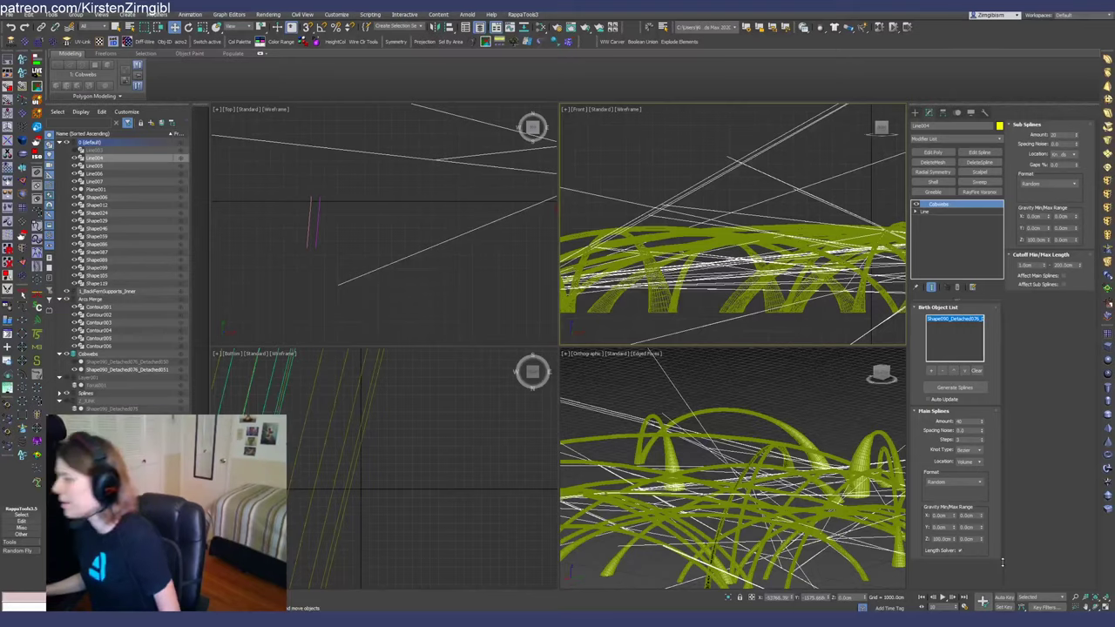
left_click_drag(2, 155, 729, 79)
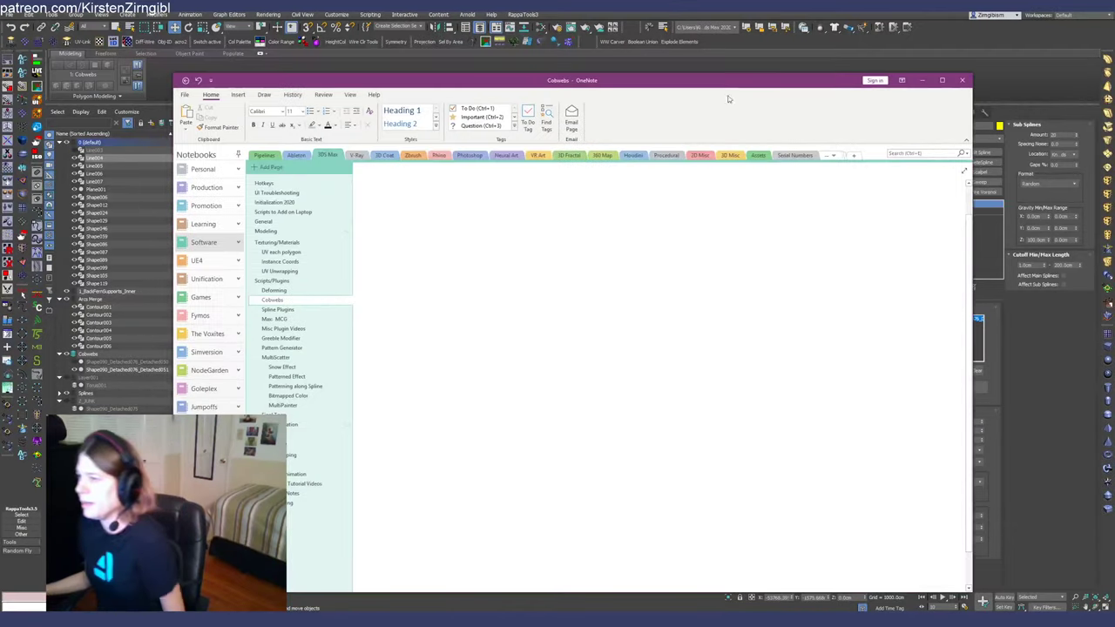
key("ctrl+v")
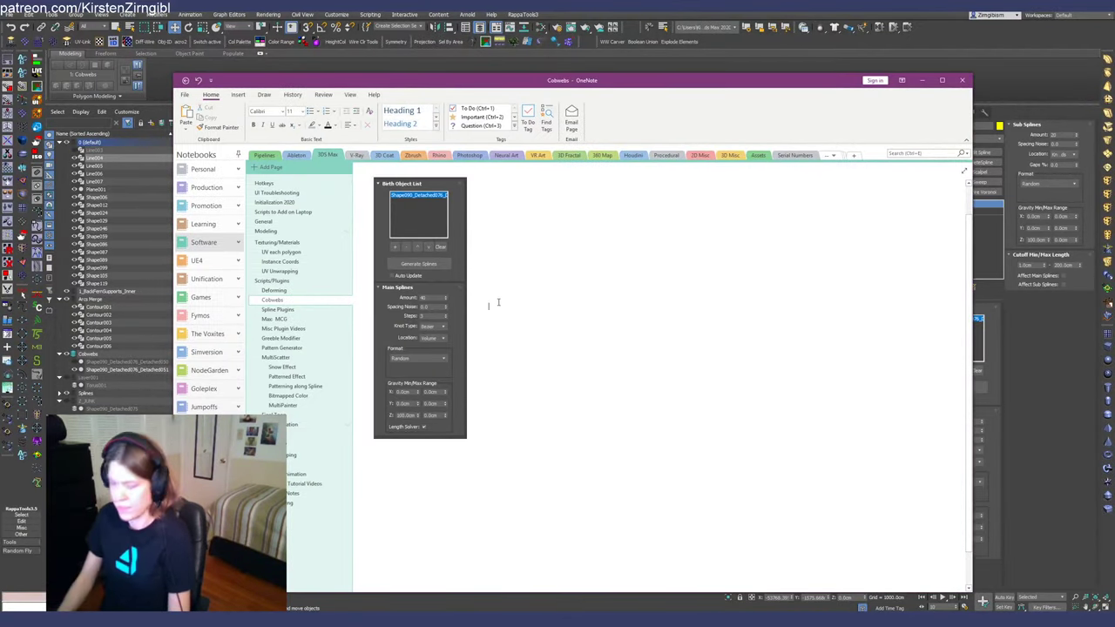
Step: Add the note "Keep Spacing noise at zero" beside the Spacing Noise setting in the screenshot and move the notes window out of the way
left_click(490, 306)
type("Keep Spacing noise at zero")
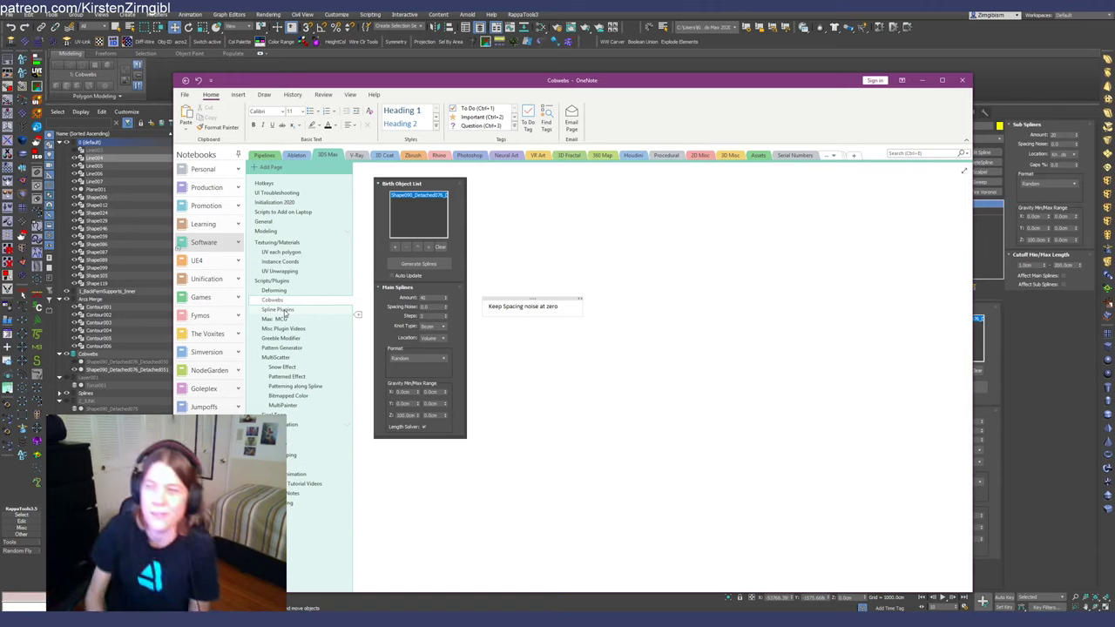
left_click_drag(541, 300, 525, 302)
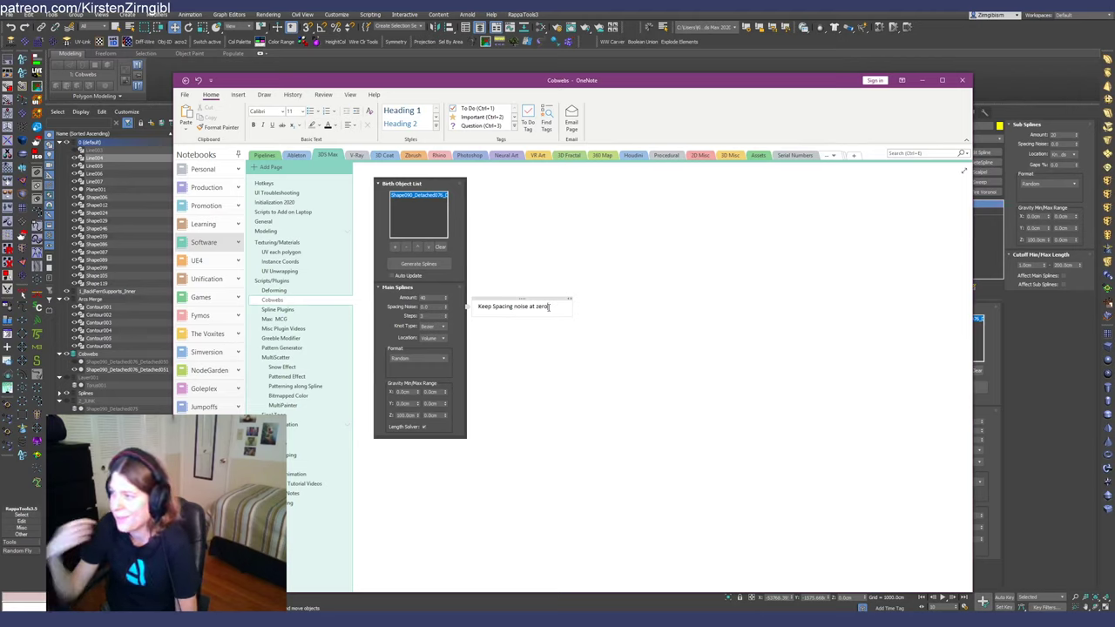
scroll(544, 234, "up", 2)
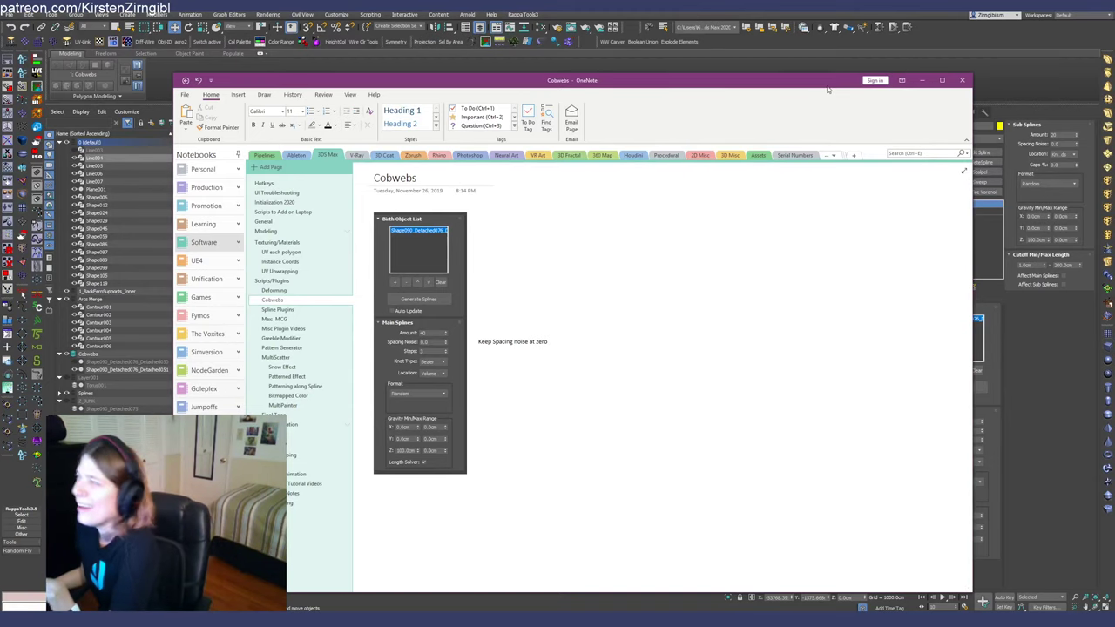
left_click_drag(826, 85, 0, 75)
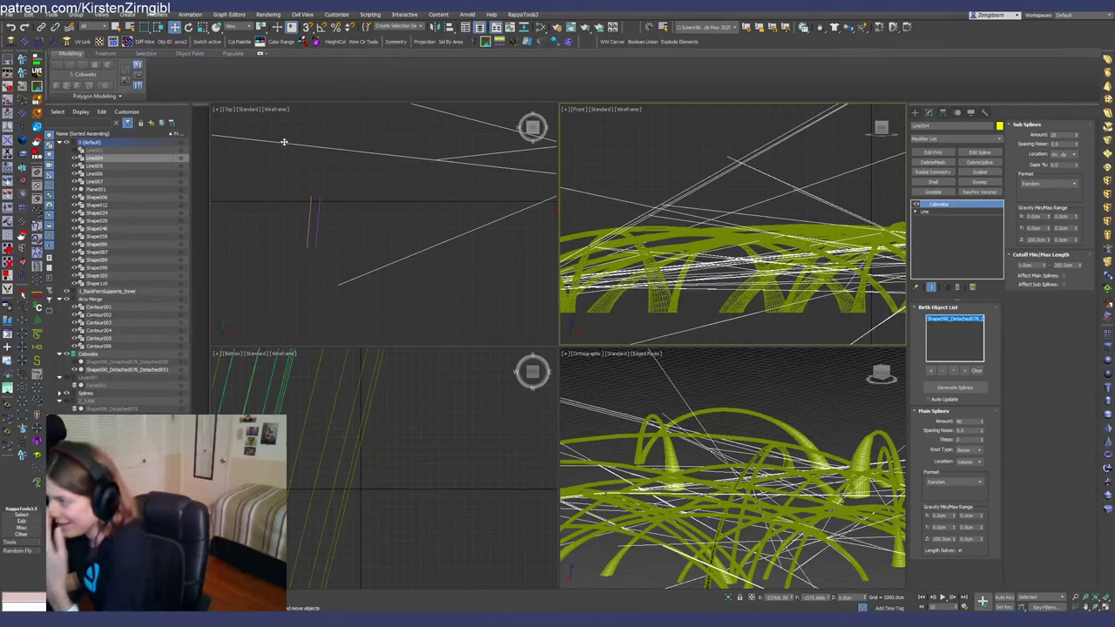
Step: Regenerate the cobweb splines across the arches with Generate Splines
middle_click_drag(796, 192, 742, 252)
scroll(742, 252, "down", 4)
scroll(744, 243, "up", 4)
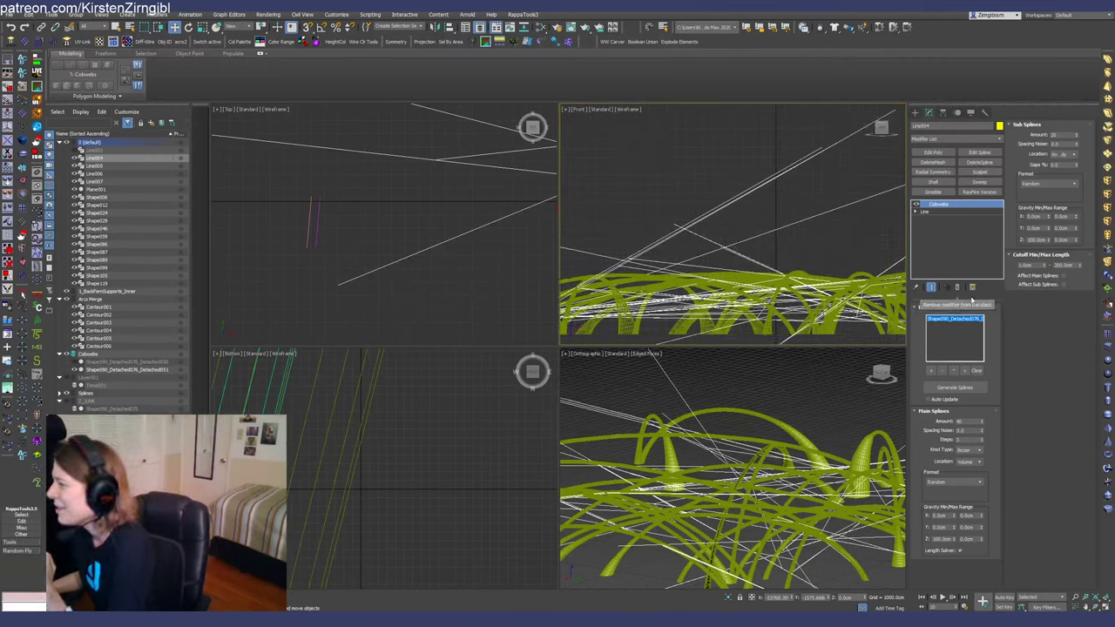
left_click(969, 389)
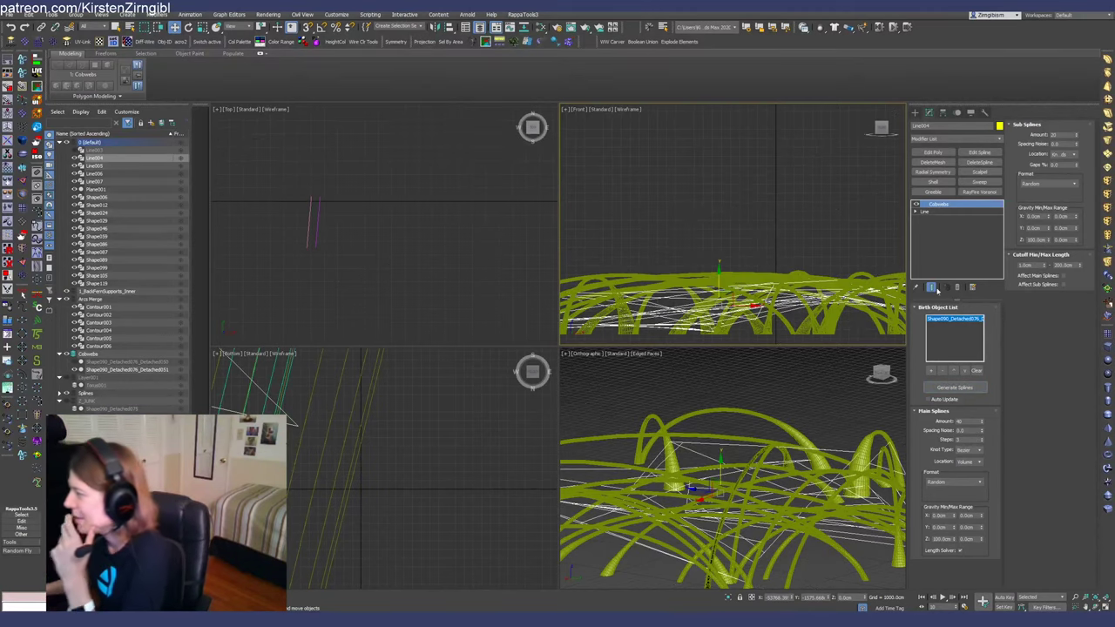
Step: Add an Edit Spline modifier above Cobwebs on the cobweb line and enter its Vertex level
left_click(768, 224)
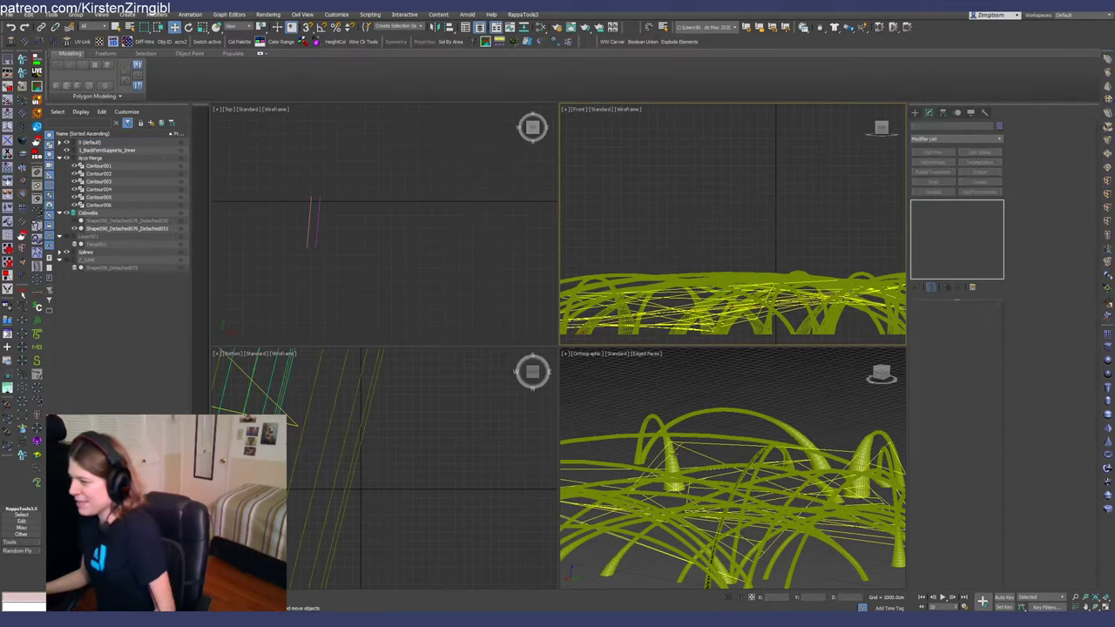
middle_click_drag(737, 442, 677, 459, "alt")
left_click(731, 457)
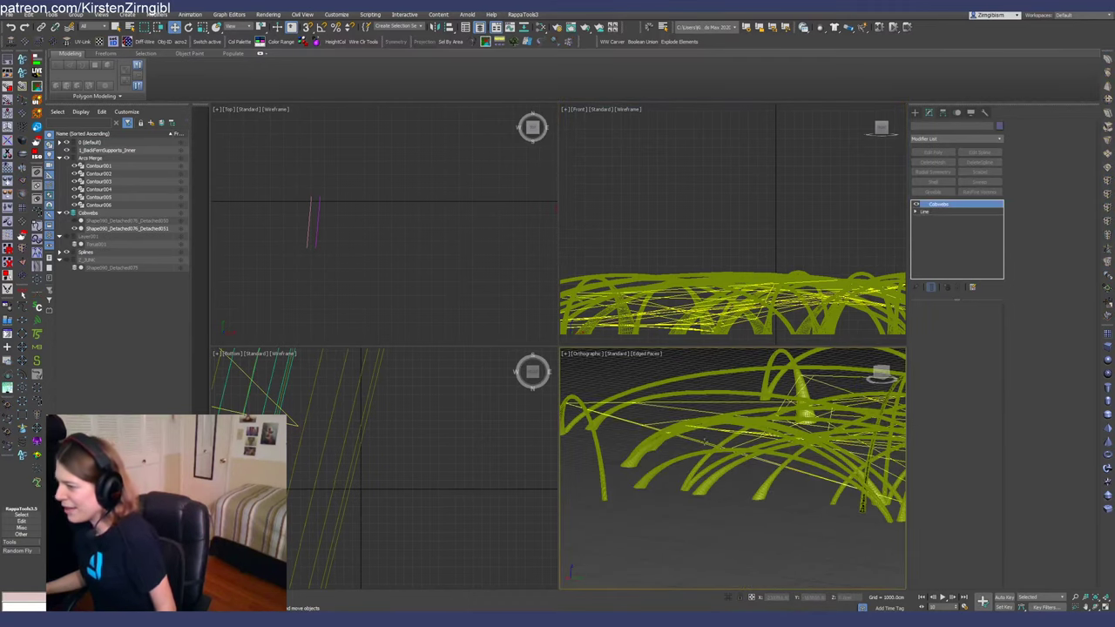
left_click(934, 153)
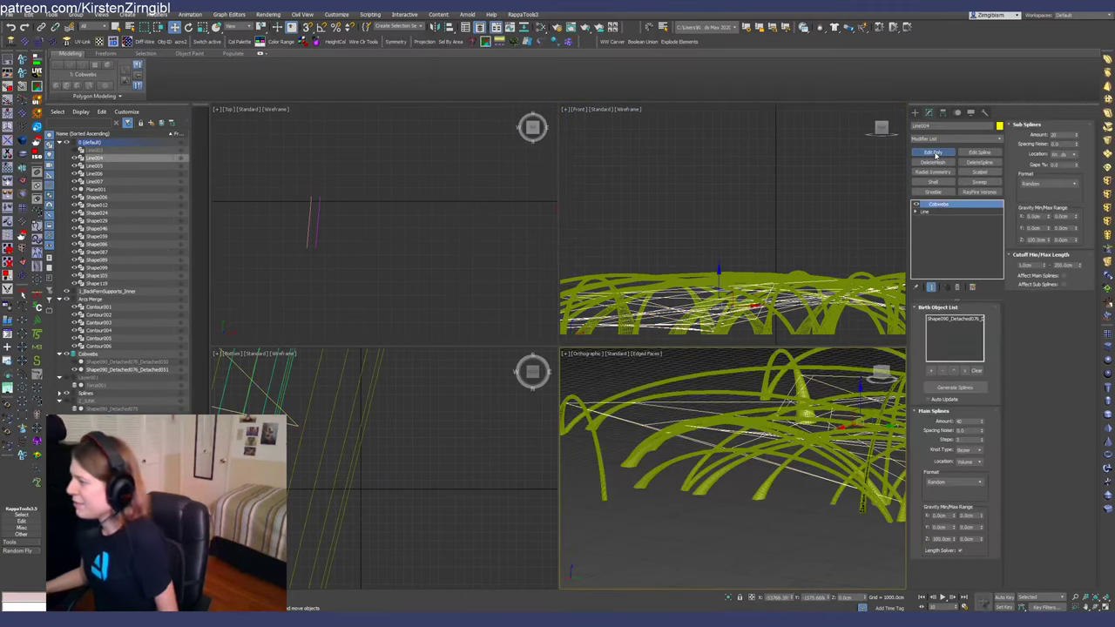
left_click(958, 287)
left_click(979, 154)
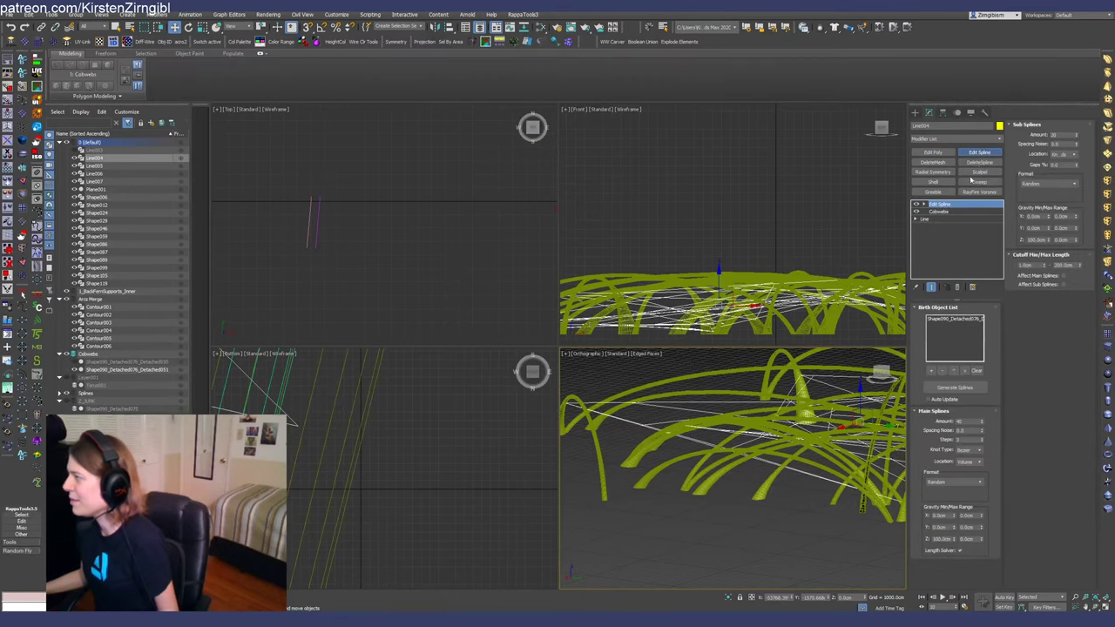
left_click(924, 204)
left_click(939, 212)
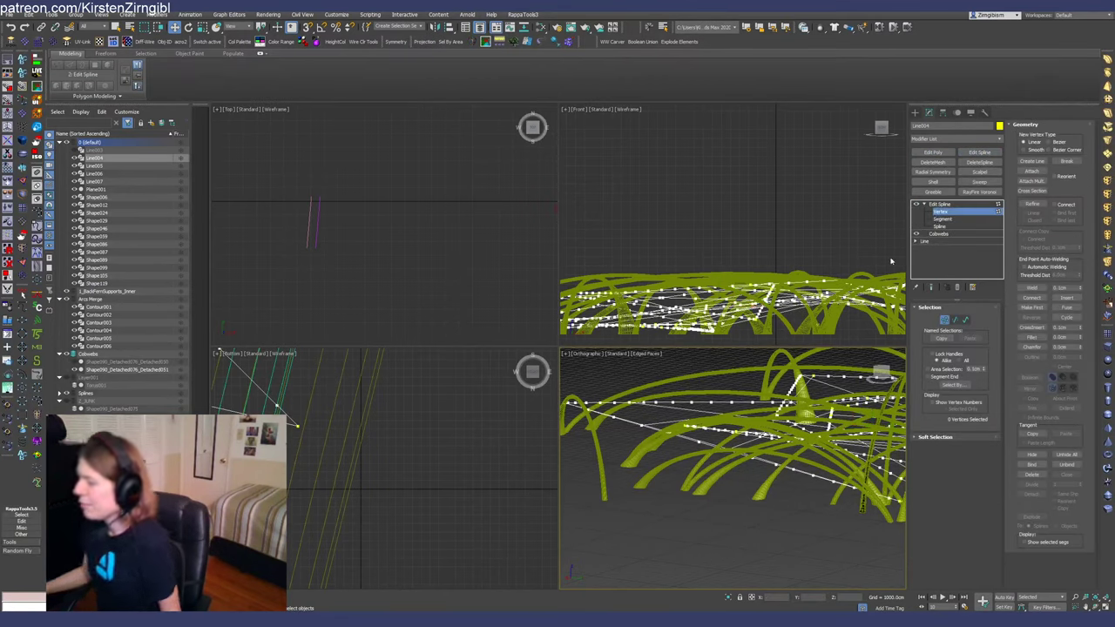
Step: Select neighbouring vertices midway along the long upper cobweb strand and enable Use Soft Selection
left_click(699, 403)
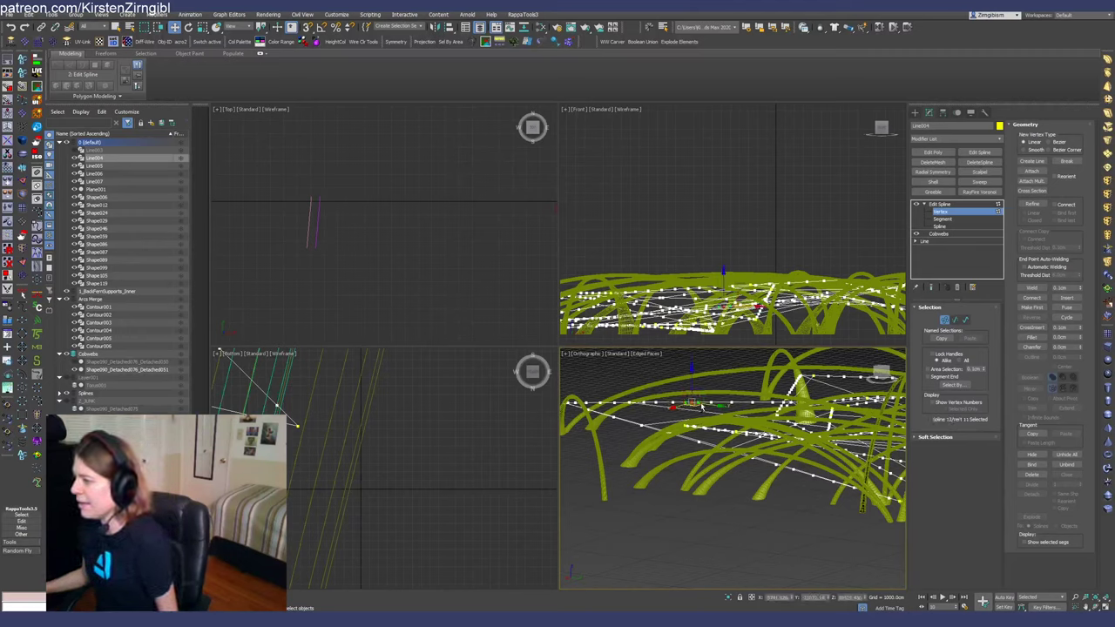
left_click(655, 402, "ctrl")
left_click(955, 436)
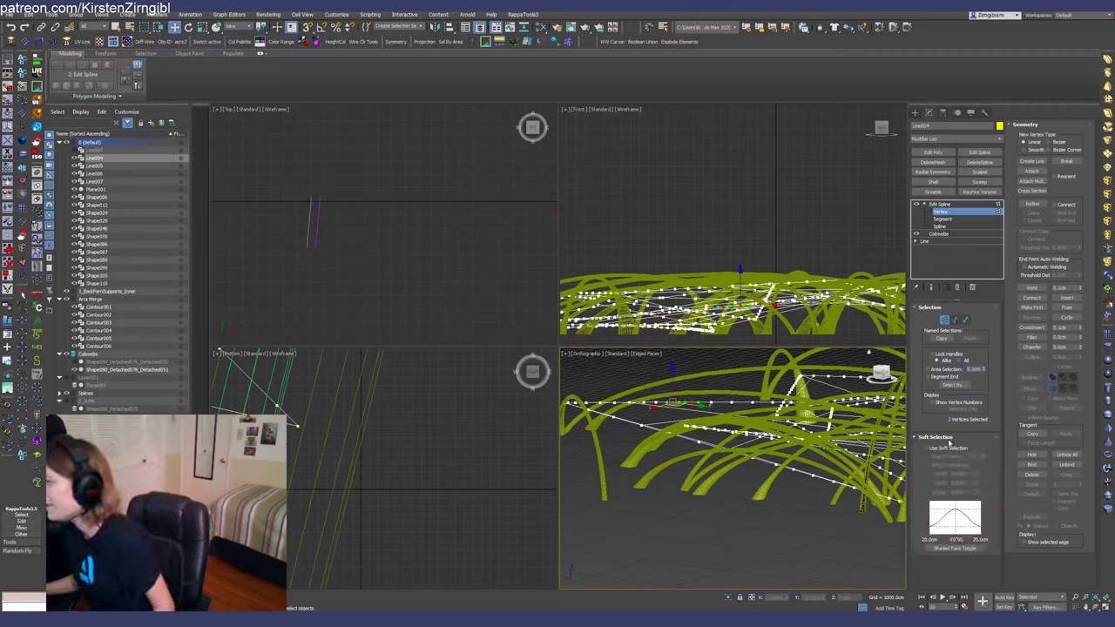
left_click(963, 452)
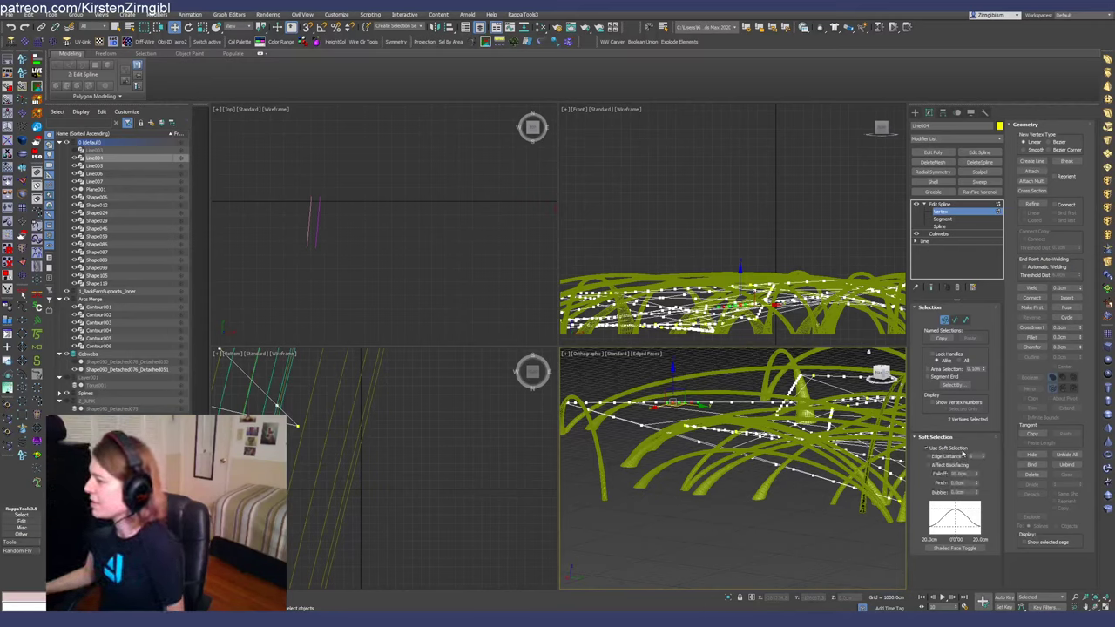
key("ctrl+z")
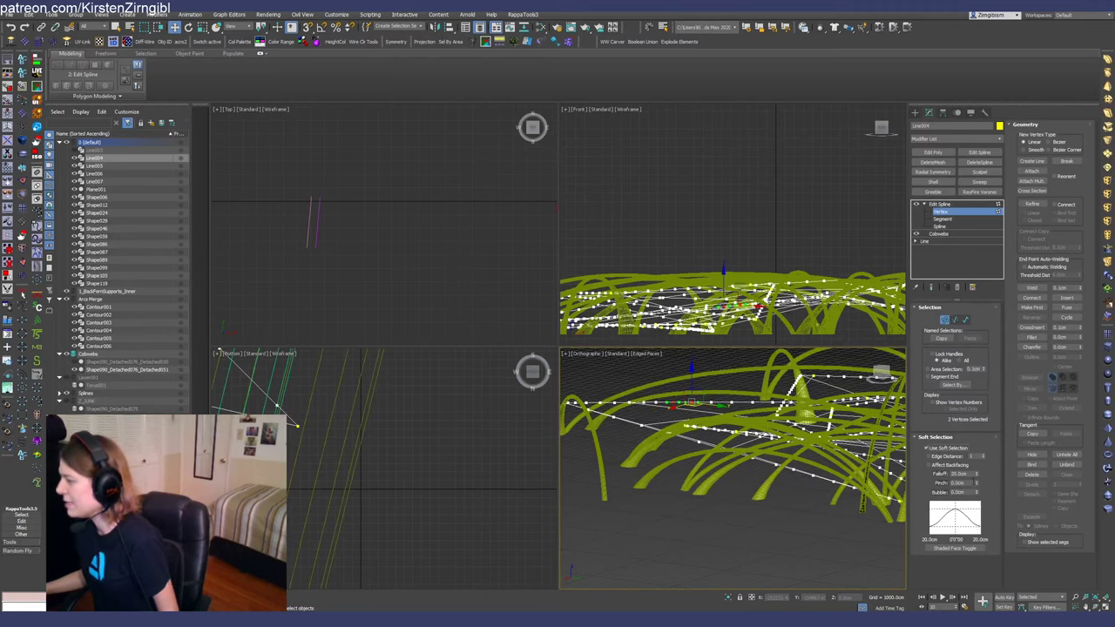
Step: Try soft selection falloff values of 400 cm and 1000 cm, checking their reach along the strand
double_click(962, 474)
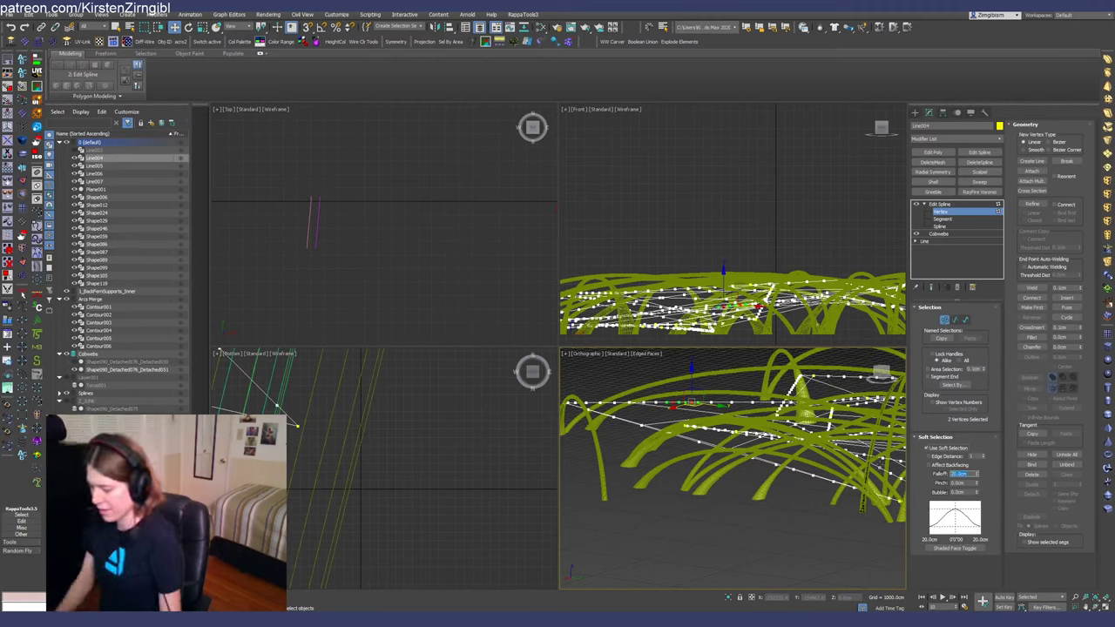
type("400")
key("Return")
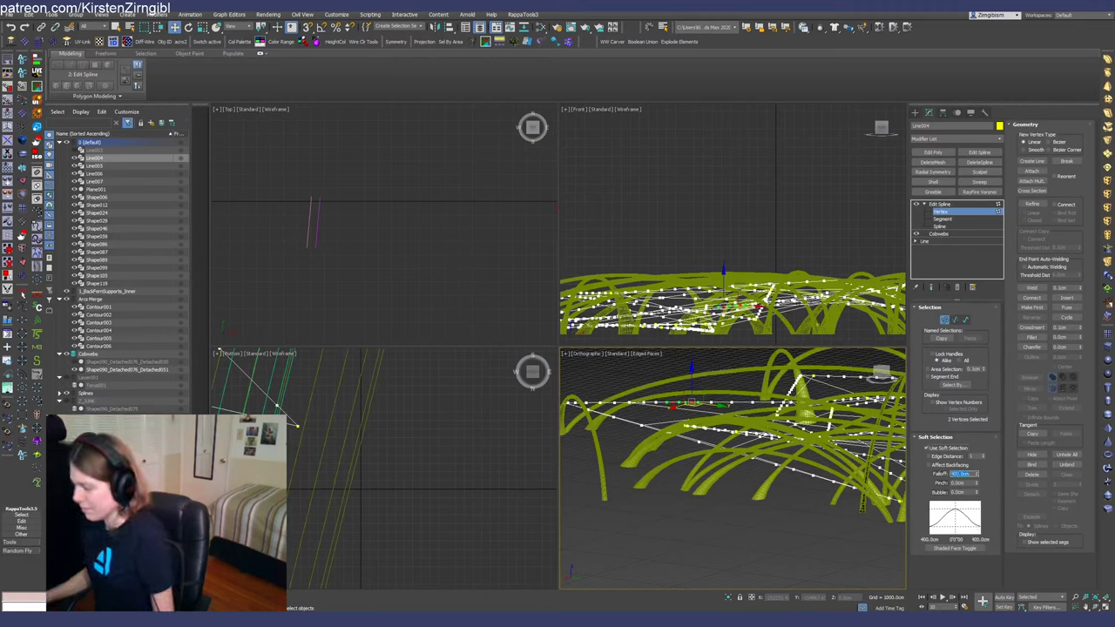
type("1000")
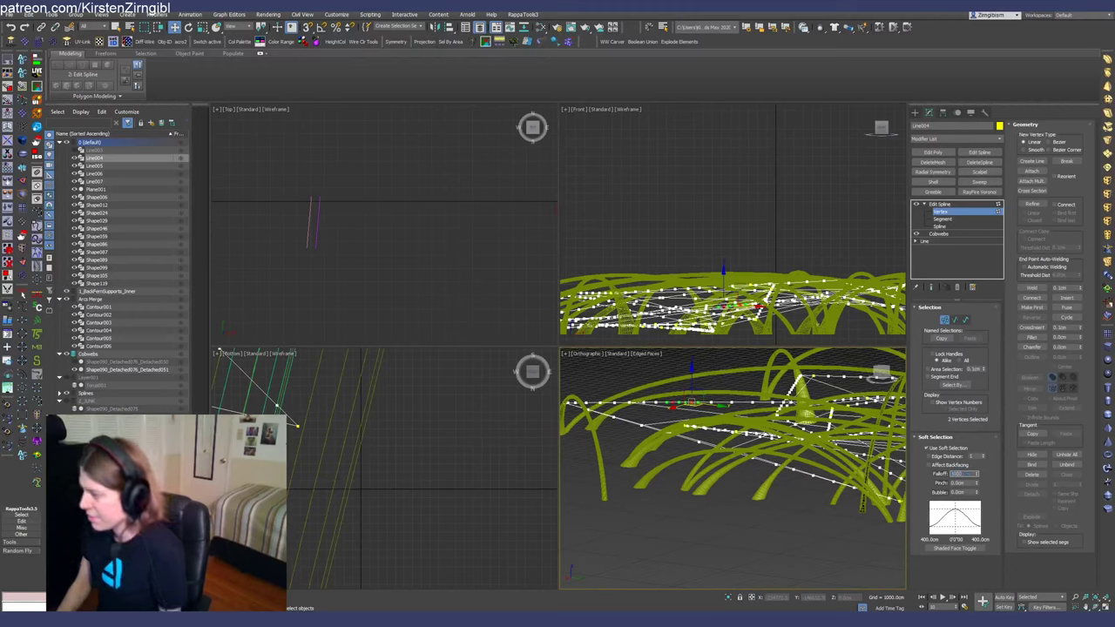
key("Return")
middle_click_drag(670, 380, 695, 406)
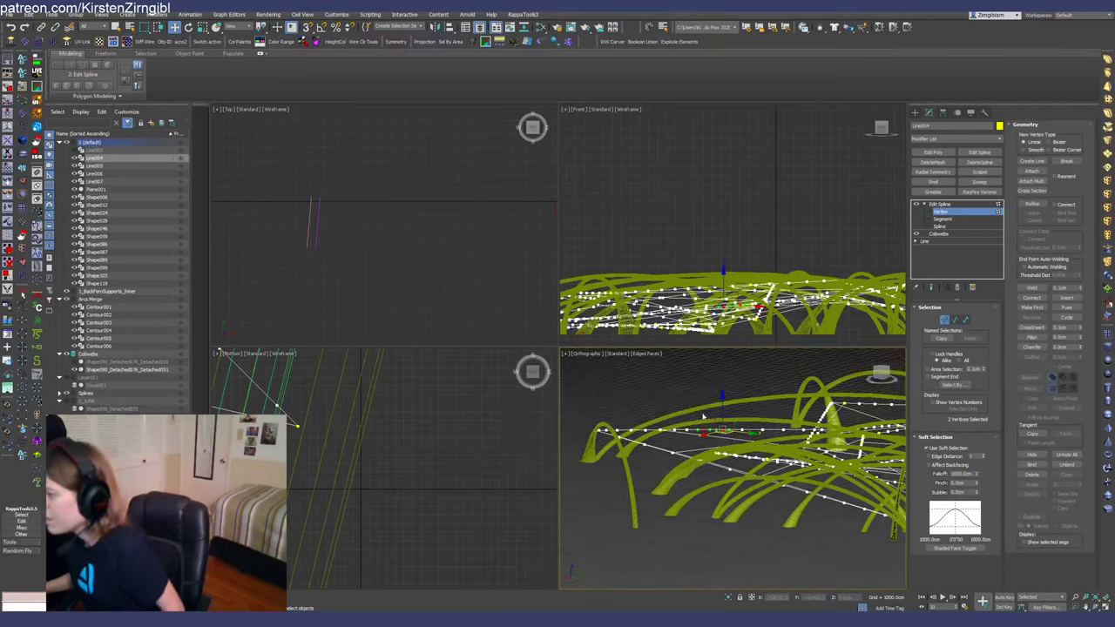
scroll(696, 408, "up", 4)
scroll(764, 458, "up", 3)
scroll(763, 460, "down", 6)
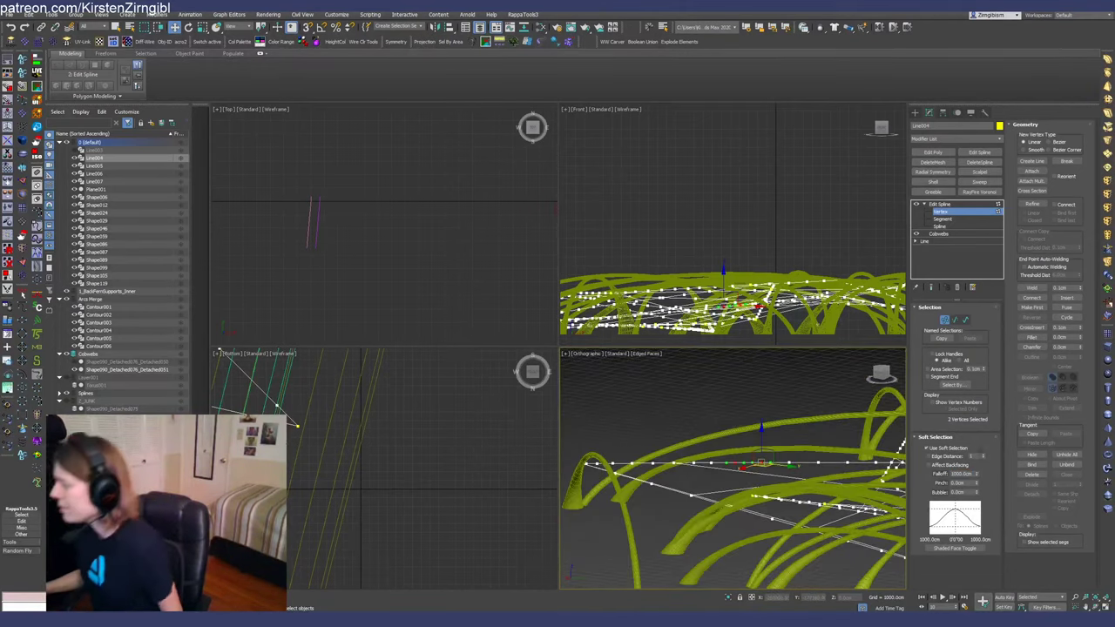
scroll(720, 284, "up", 8)
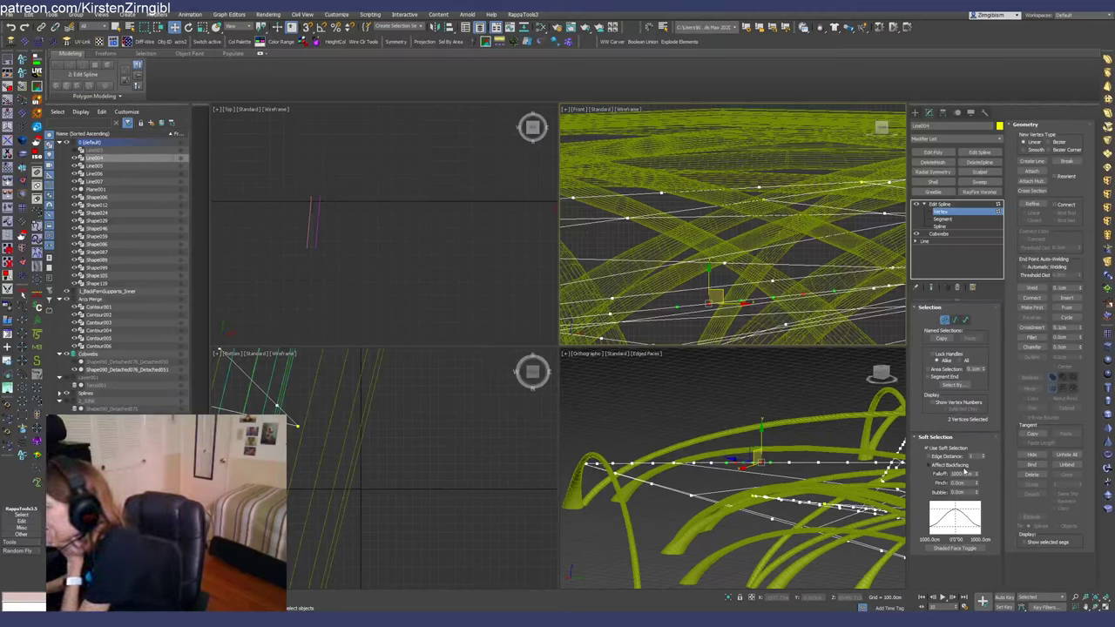
Step: Try a soft selection falloff of 100000 cm, and settle on 10000 cm
left_click_drag(974, 474, 918, 473)
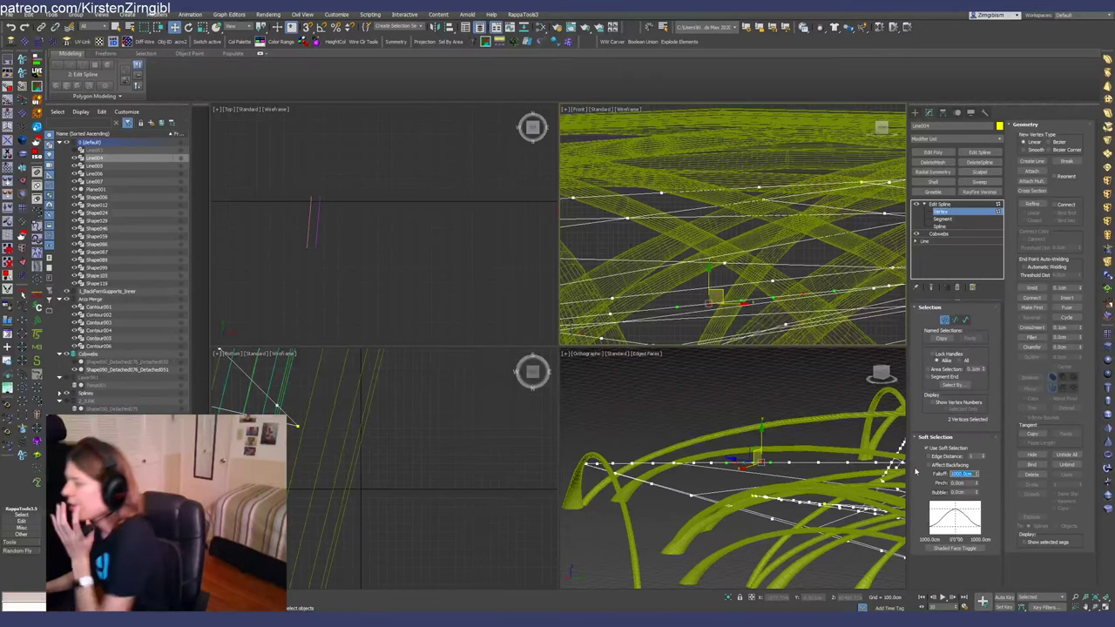
type("1")
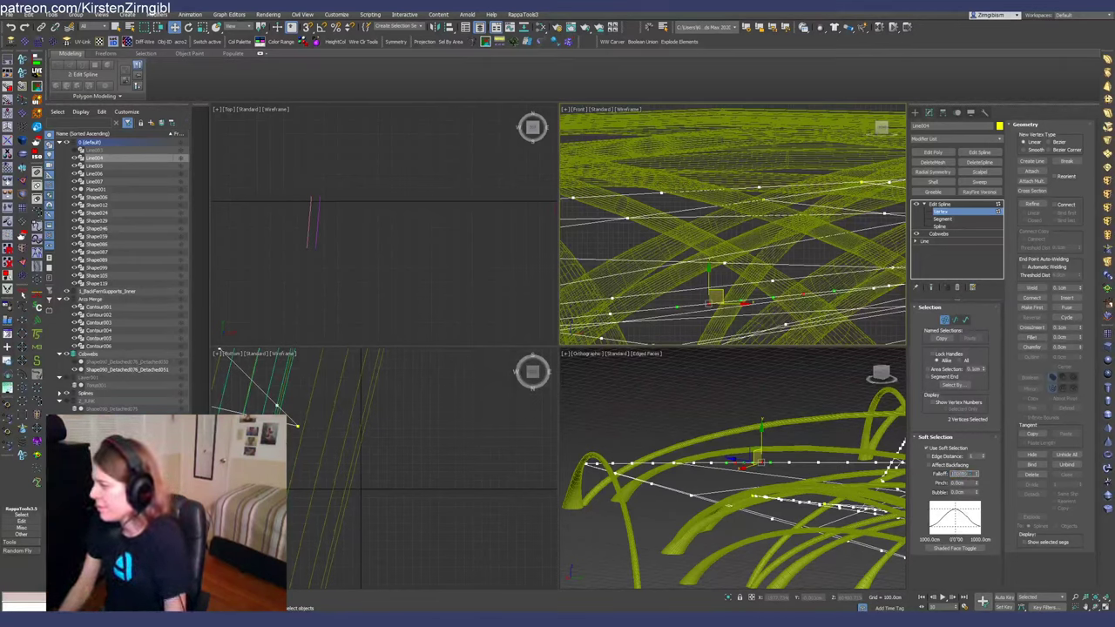
key("Return")
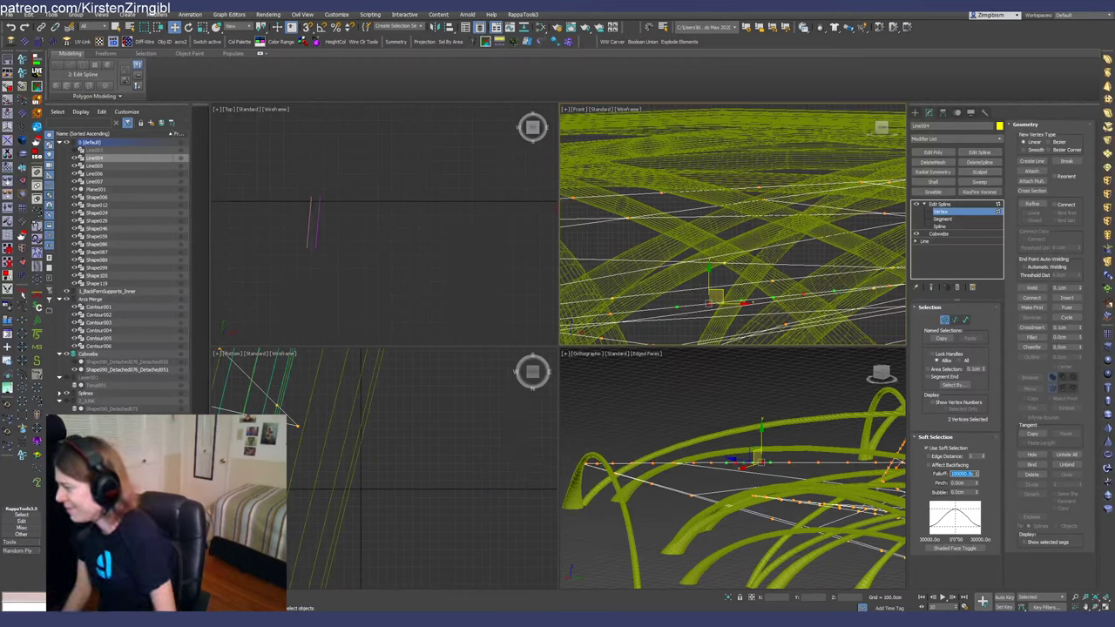
type("1")
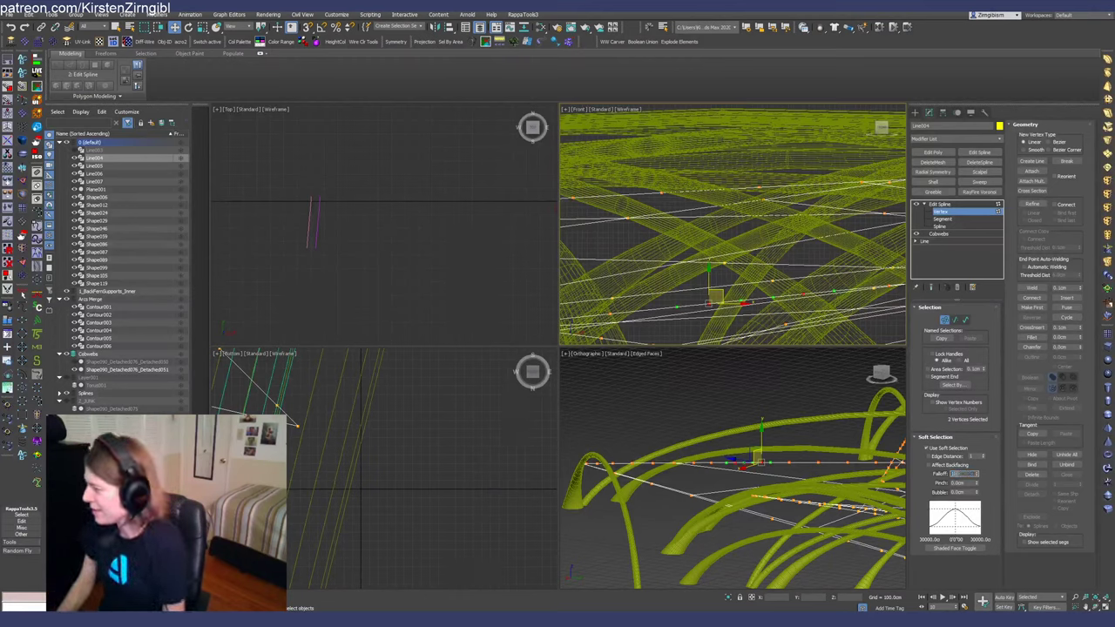
type("0000")
key("Return")
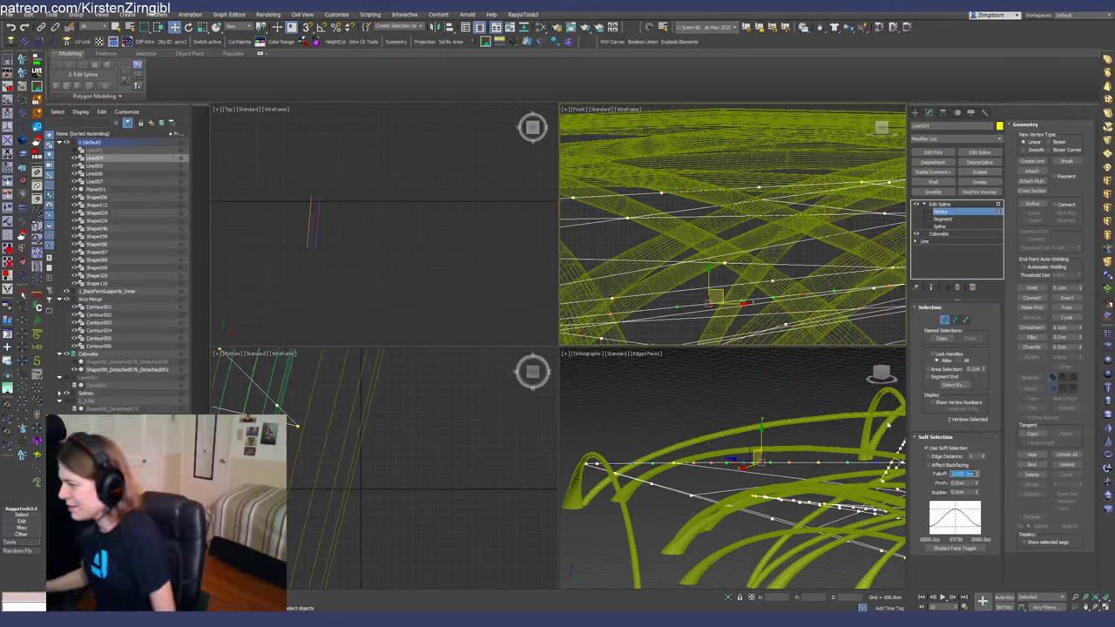
Step: Try lowering the selected strand vertices vertically, first with the existing soft selection curve and again with a raised Bubble value
middle_click_drag(767, 433, 727, 414)
scroll(725, 414, "down", 2)
left_click_drag(721, 413, 721, 436)
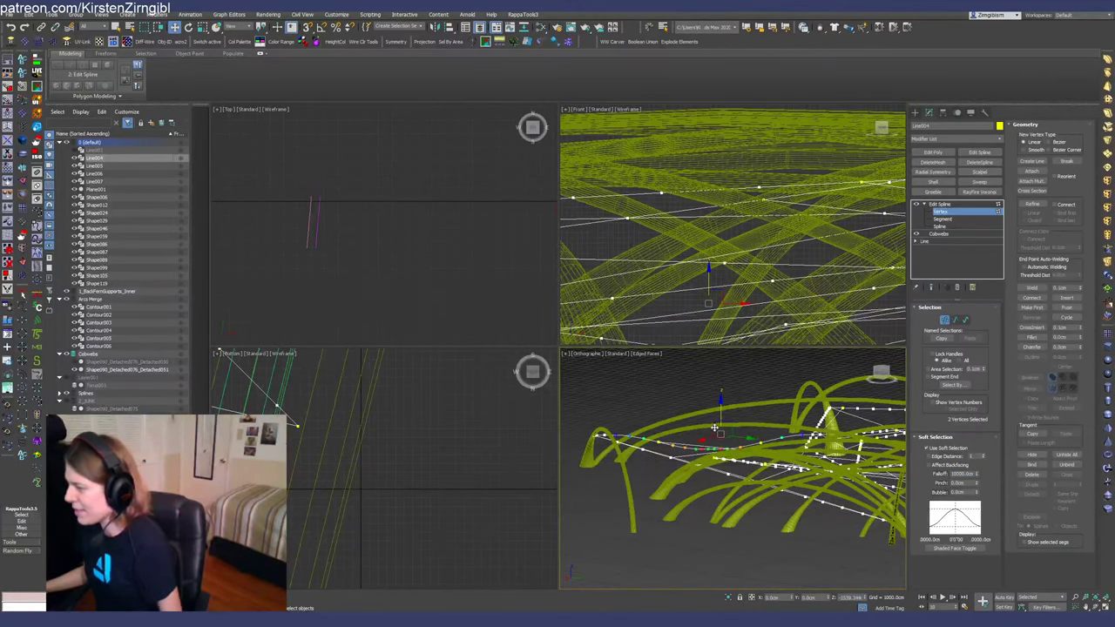
right_click(722, 436)
left_click_drag(977, 493, 977, 477)
mouse_move(721, 406)
left_mouse_down()
mouse_move(722, 426)
mouse_move(721, 413)
left_mouse_up()
key("ctrl+z")
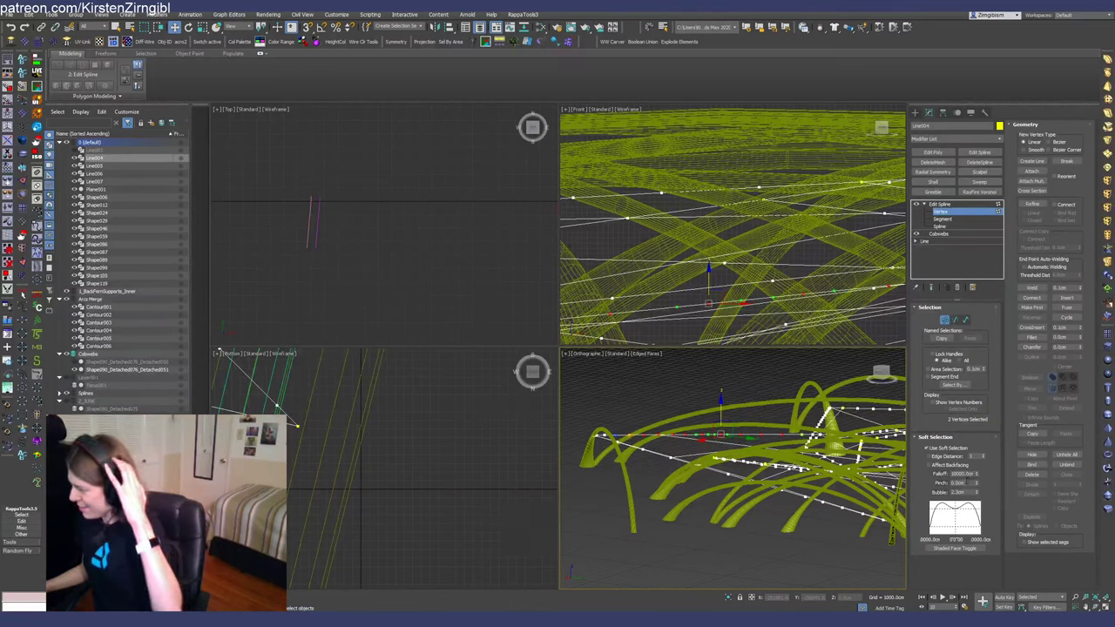
Step: Set the soft selection Bubble to 0 and lower the selected strand vertices to form a smooth sag
left_click_drag(977, 492, 977, 493)
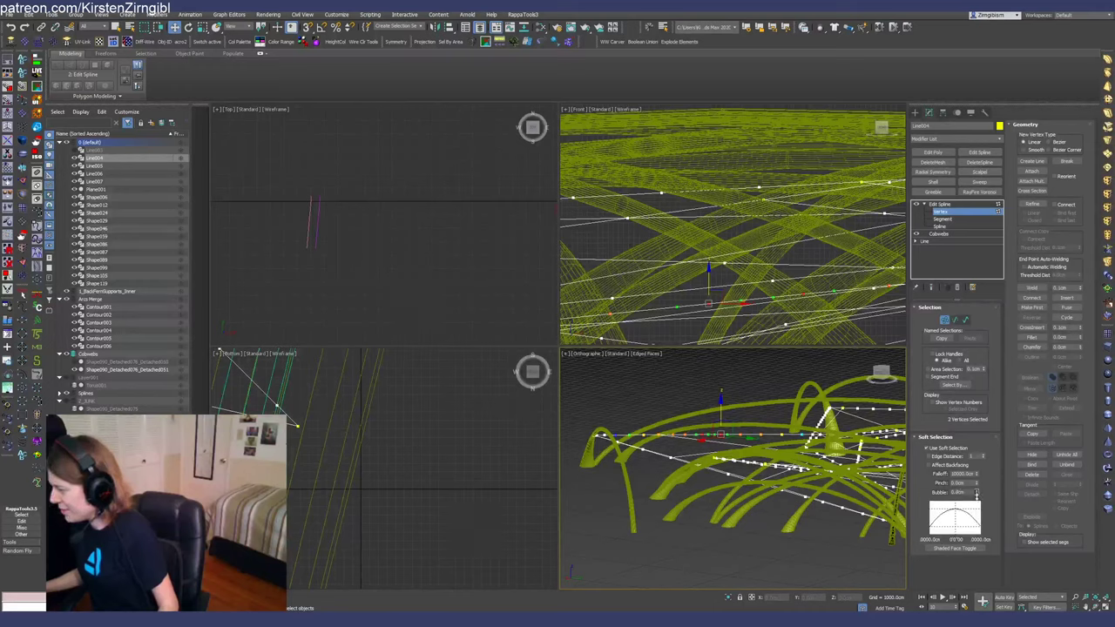
left_click_drag(722, 413, 722, 446)
double_click(955, 492)
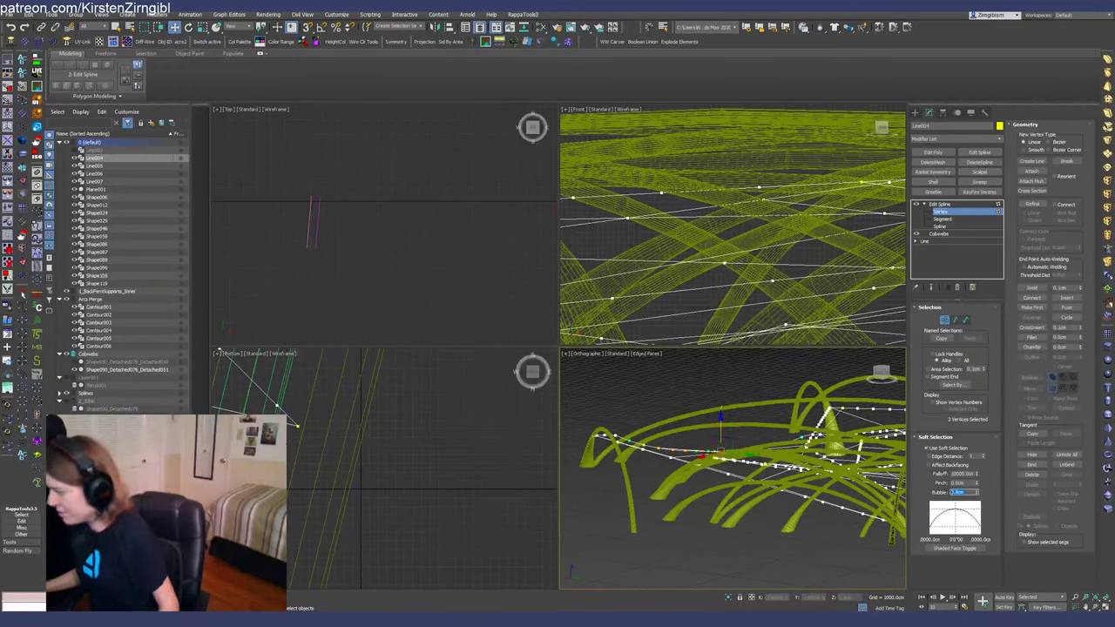
type("0")
key("Return")
left_click_drag(721, 431, 721, 439)
Step: Inspect the sagging strand from several angles and raise its selected vertices slightly to soften the sag
middle_click_drag(721, 437, 822, 459, "alt")
scroll(584, 439, "up", 2)
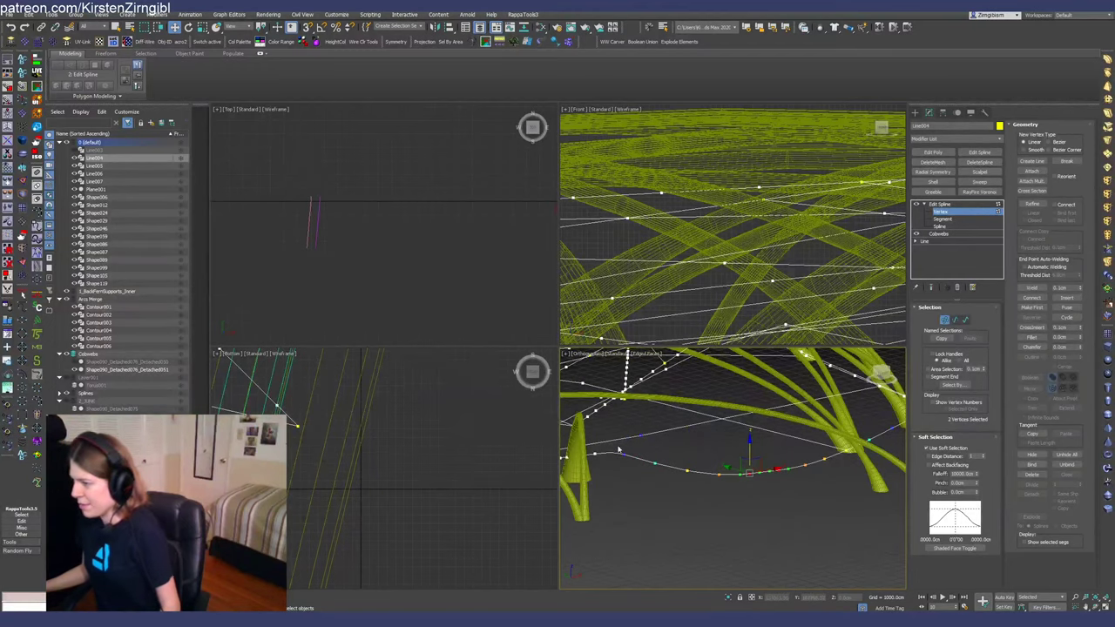
scroll(624, 452, "down", 6)
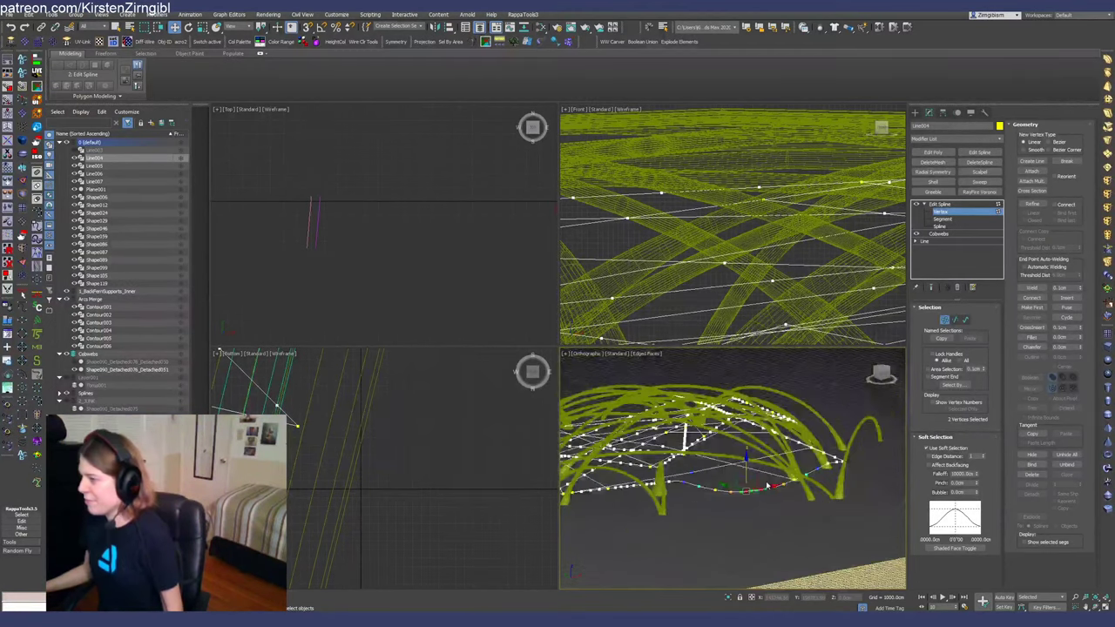
middle_click_drag(752, 454, 751, 485, "alt")
middle_click_drag(675, 414, 702, 480, "alt")
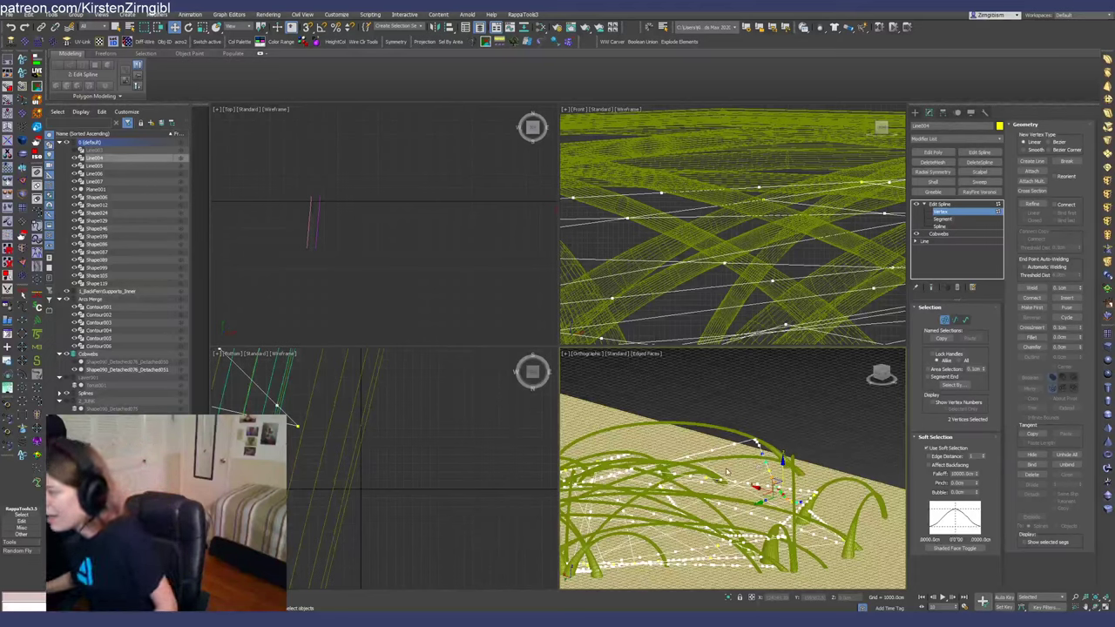
scroll(723, 473, "down", 3)
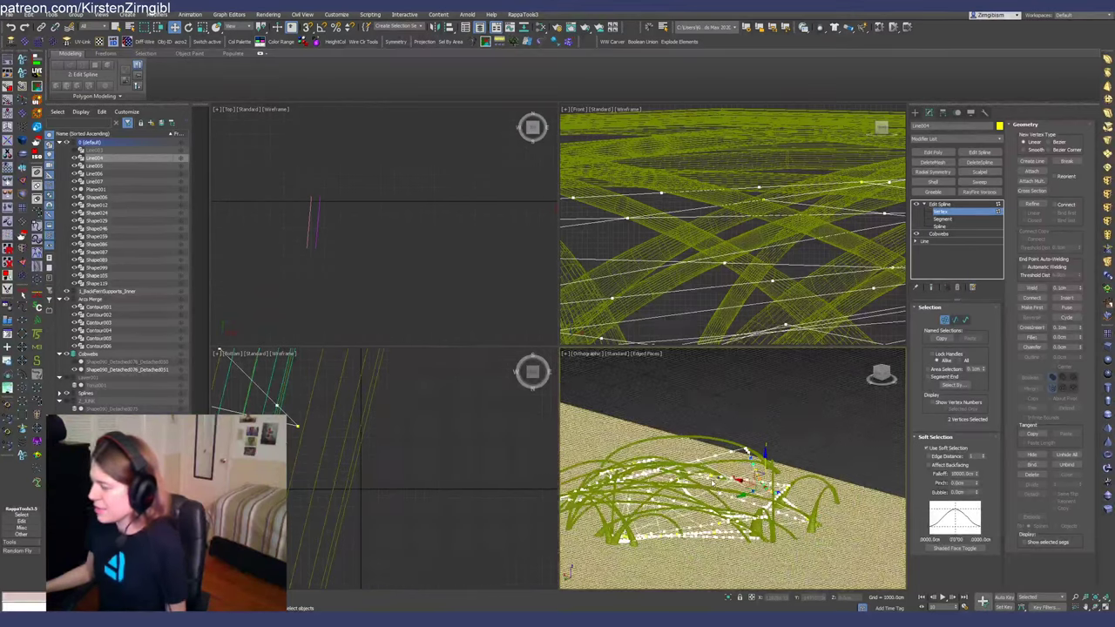
scroll(725, 486, "up", 5)
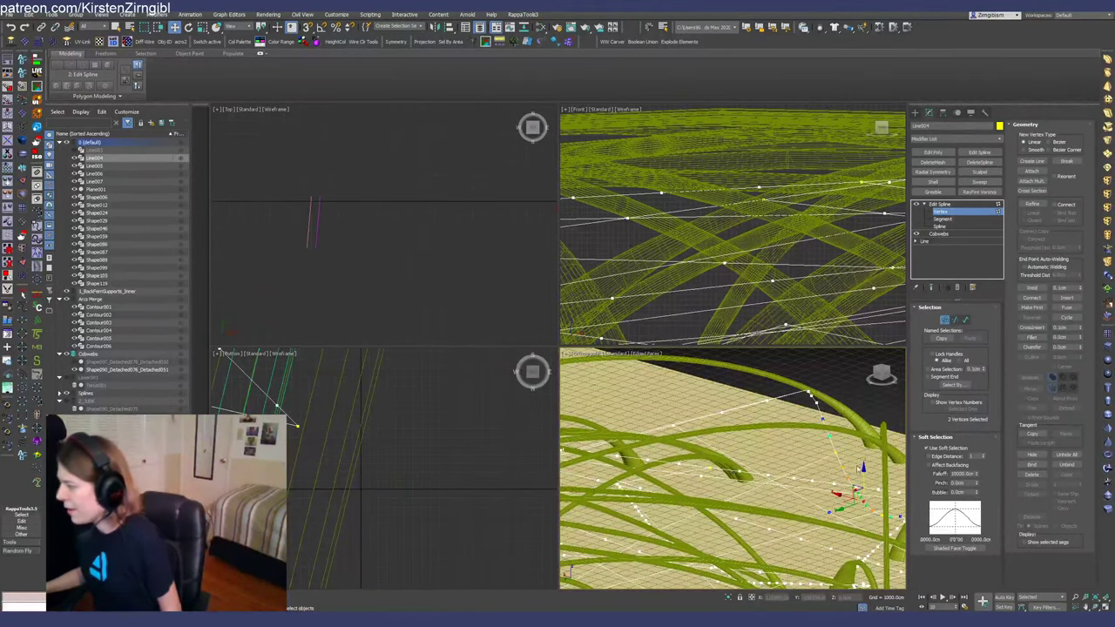
left_click_drag(863, 472, 863, 458)
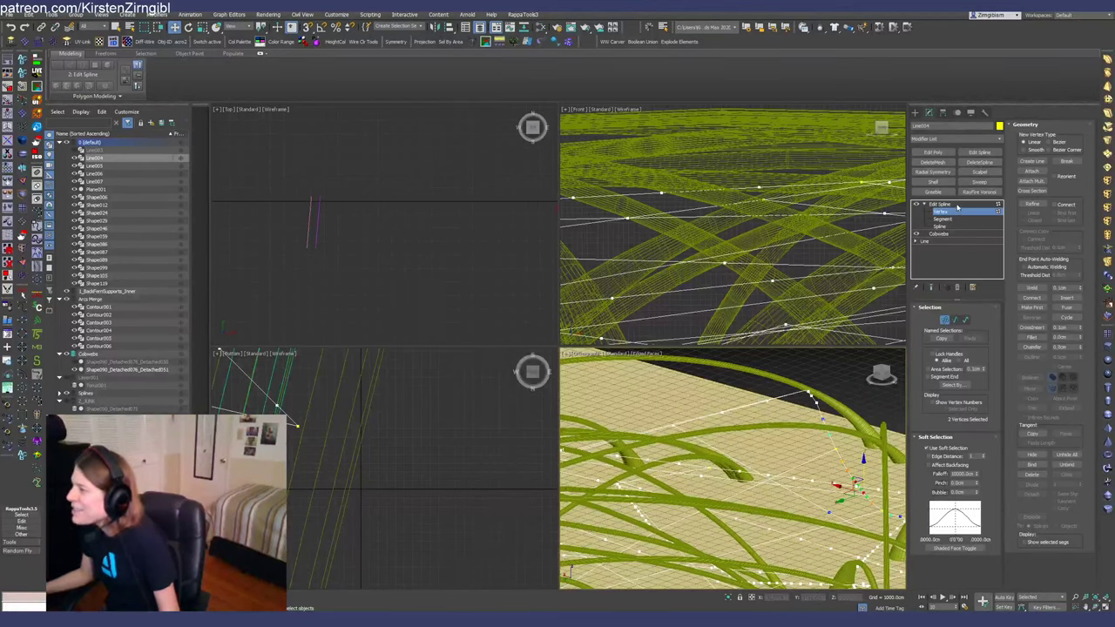
Step: Leave vertex editing and move the whole cobweb spline object up until it sits well clear of the arch mesh
left_click(958, 205)
middle_click_drag(739, 395, 762, 400)
scroll(751, 403, "down", 5)
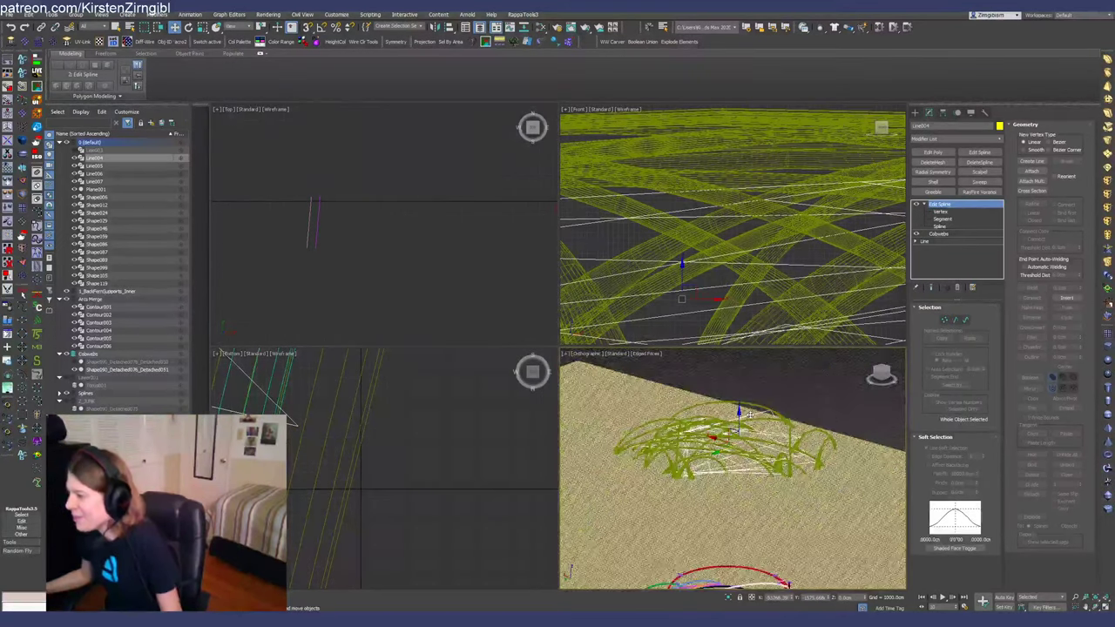
scroll(748, 406, "up", 2)
scroll(700, 314, "down", 8)
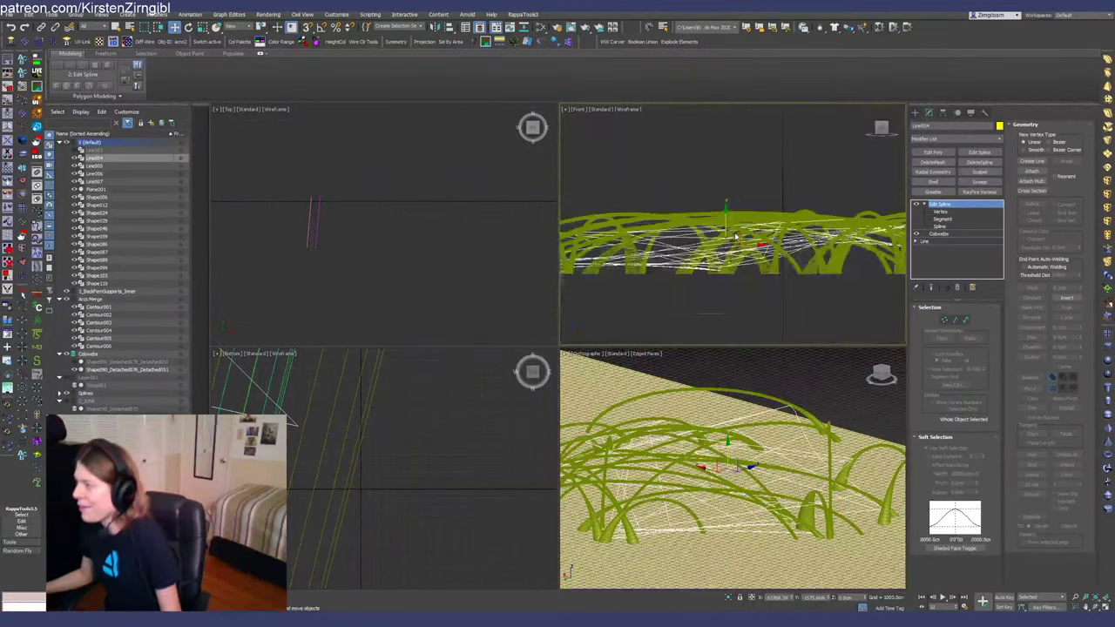
left_click_drag(734, 213, 730, 144)
key("ctrl+z")
scroll(734, 226, "up", 2)
key("ctrl+z")
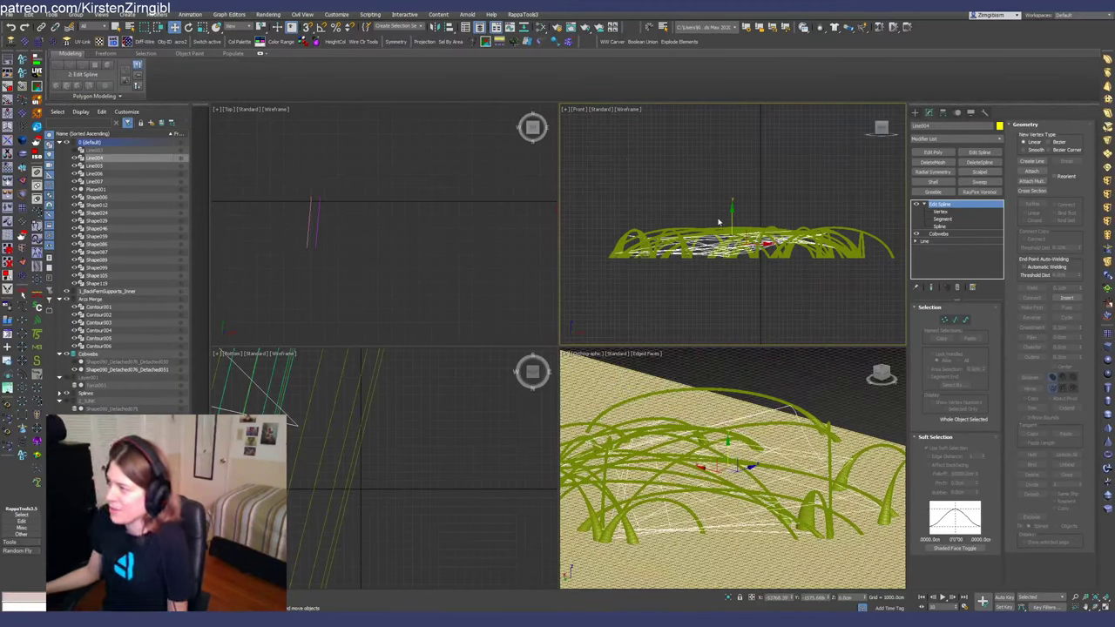
left_click_drag(732, 228, 714, 184)
Step: Open WireChaos, pick the arch mesh as the custom mesh, and solve with Count 40 and a negative Gravity value
left_click(739, 233)
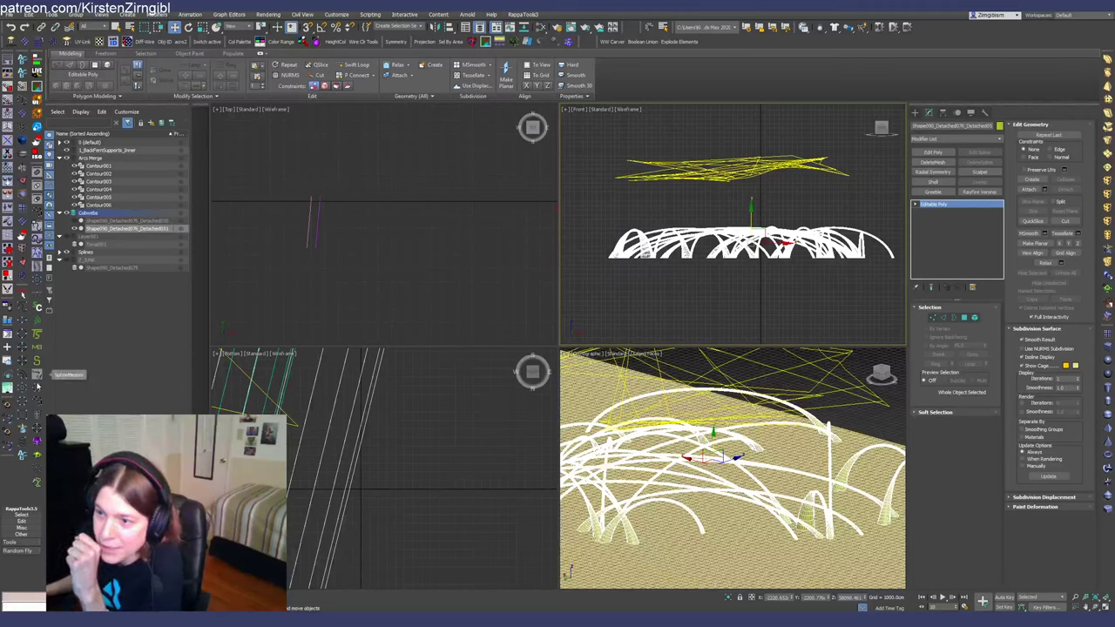
left_click(38, 280)
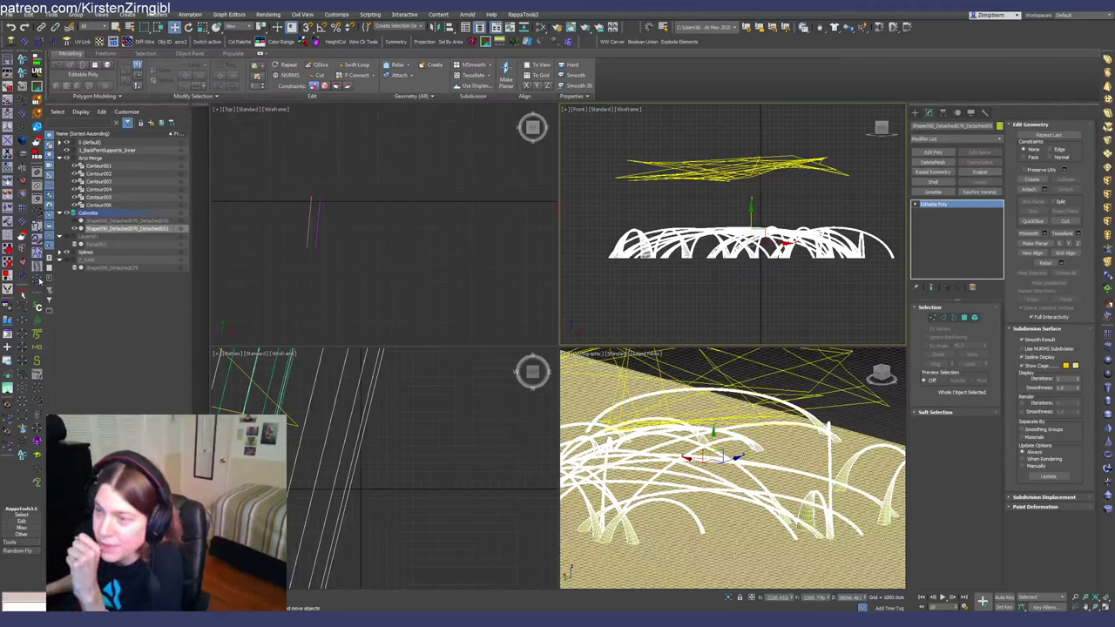
left_click(557, 277)
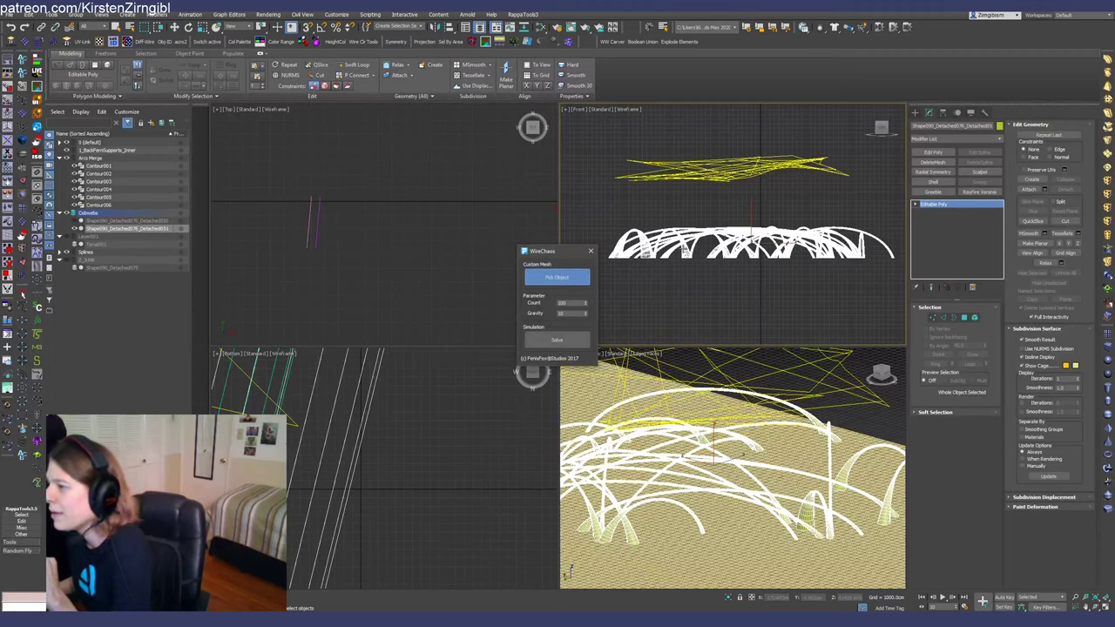
left_click(684, 248)
double_click(570, 303)
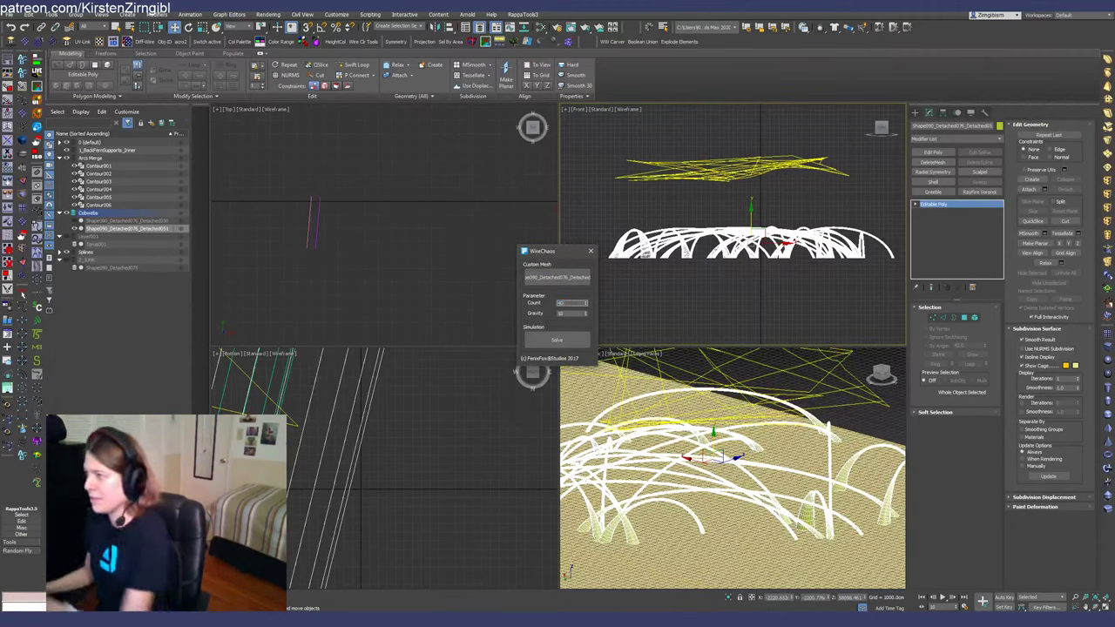
double_click(562, 313)
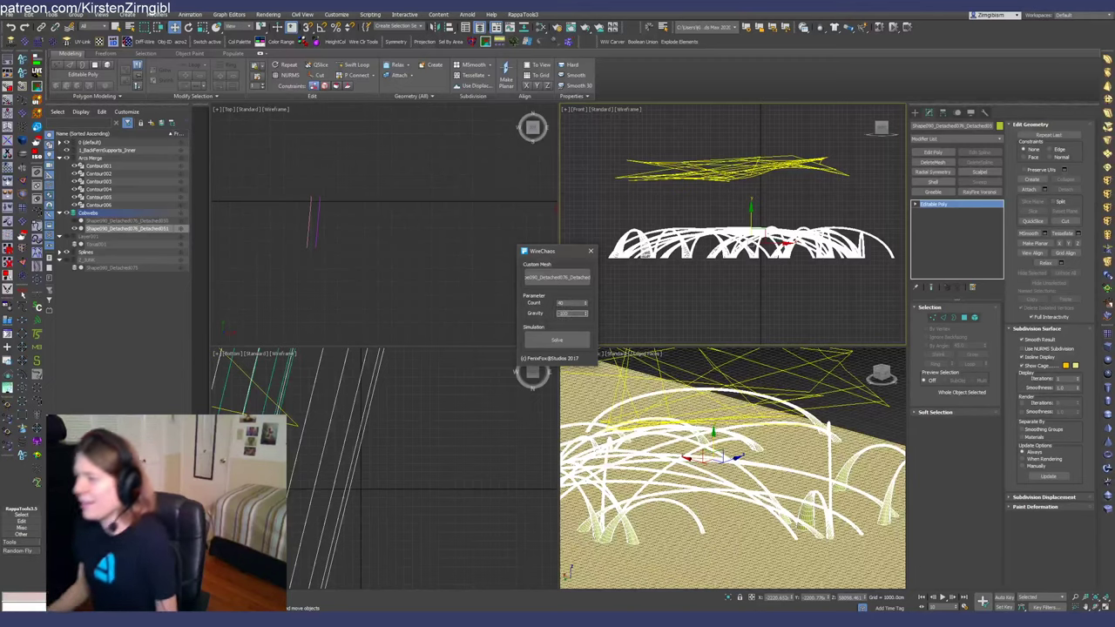
left_click(559, 342)
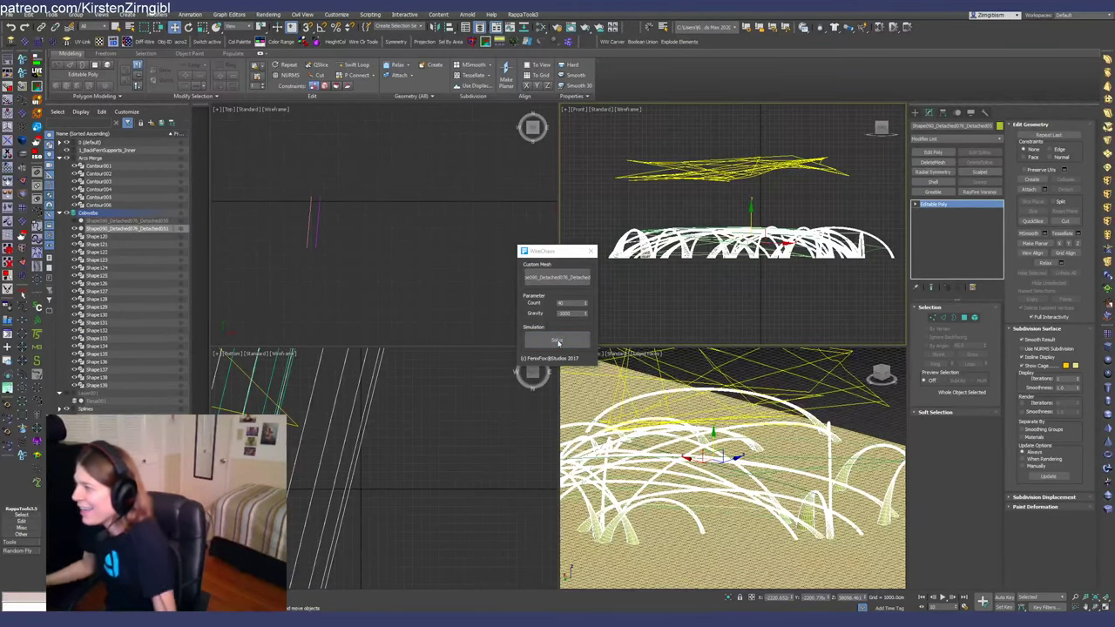
Step: Try moving the arch mesh up off the generated wires, undo that move, and check the wires from the side
middle_click_drag(737, 281, 737, 291)
scroll(739, 230, "up", 5)
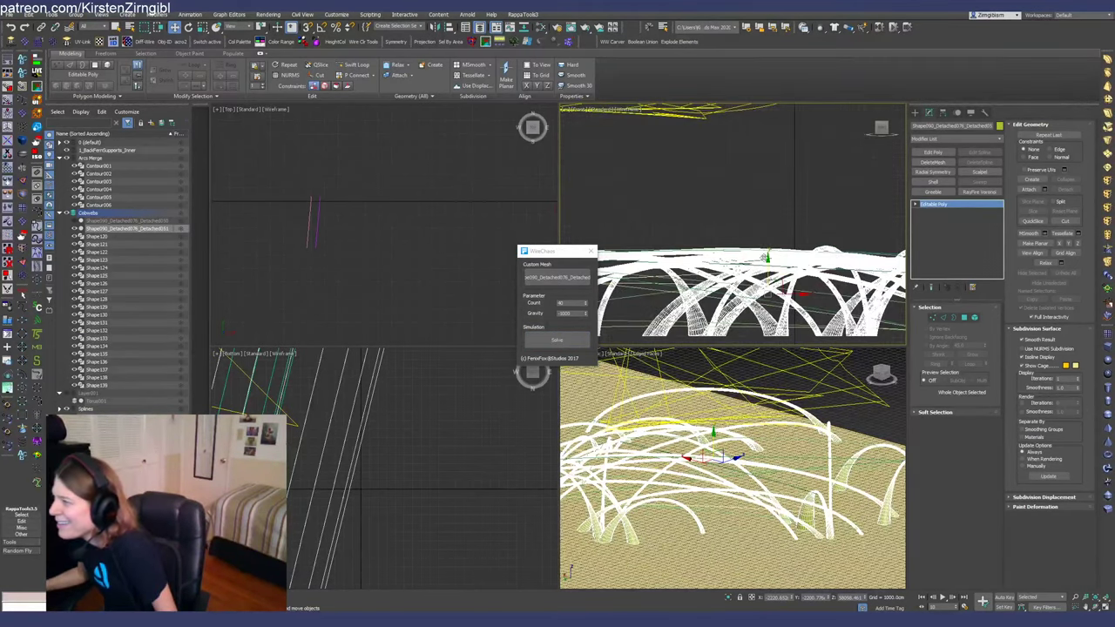
left_click_drag(768, 264, 771, 145)
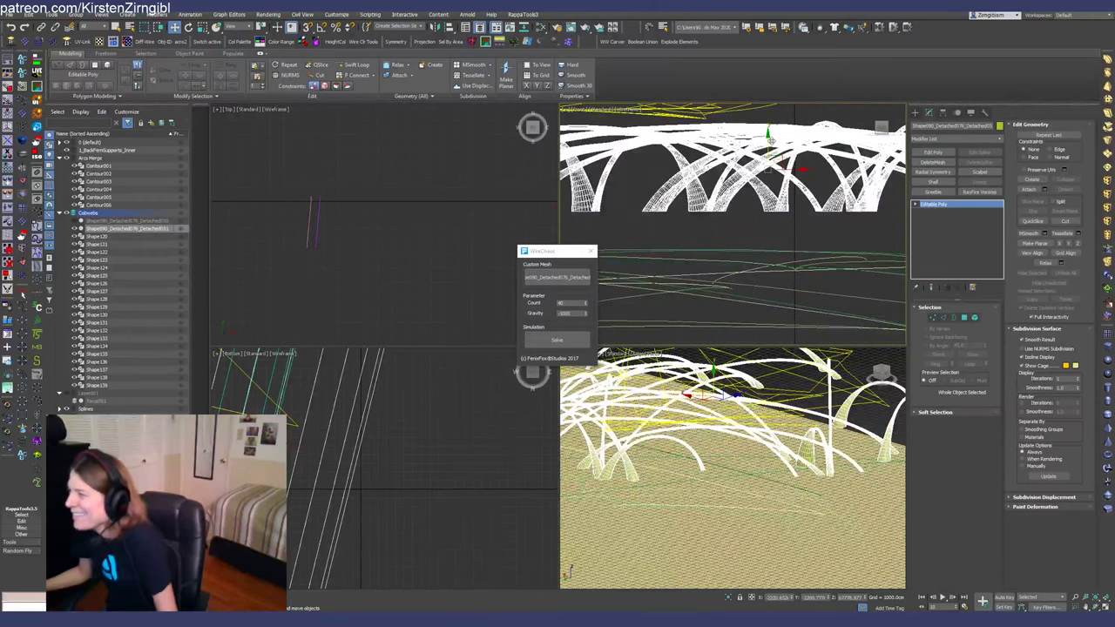
key("ctrl+z")
middle_click_drag(576, 414, 610, 399, "alt")
middle_click_drag(703, 417, 692, 349, "alt")
middle_click(737, 245)
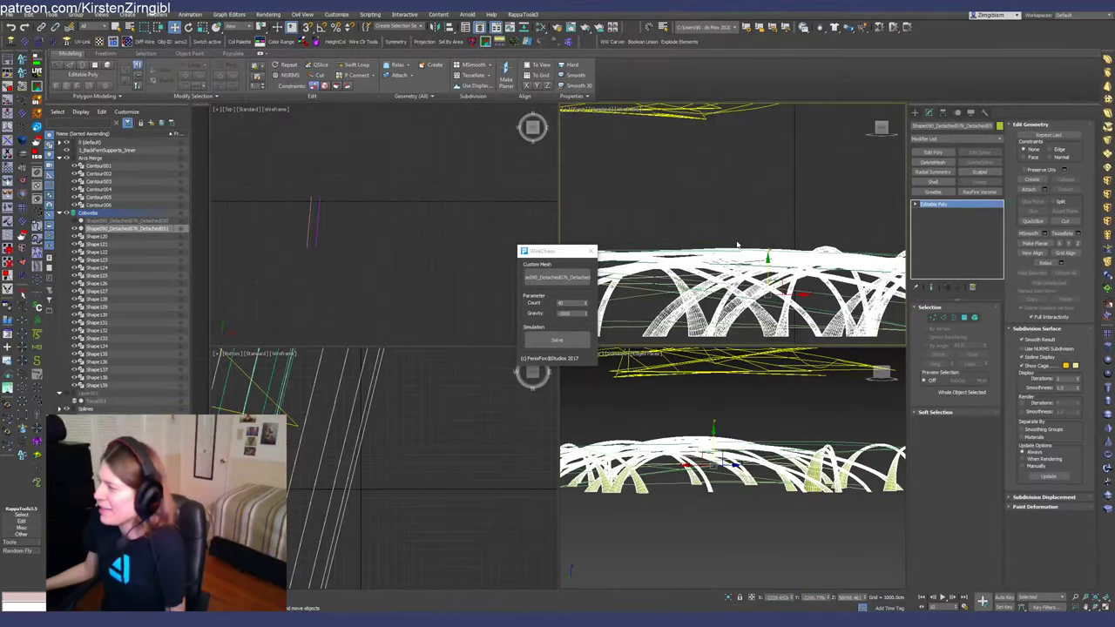
Step: Move the arch mesh down clear of the generated wires and delete all of those wires
scroll(737, 245, "down", 4)
scroll(737, 245, "up", 2)
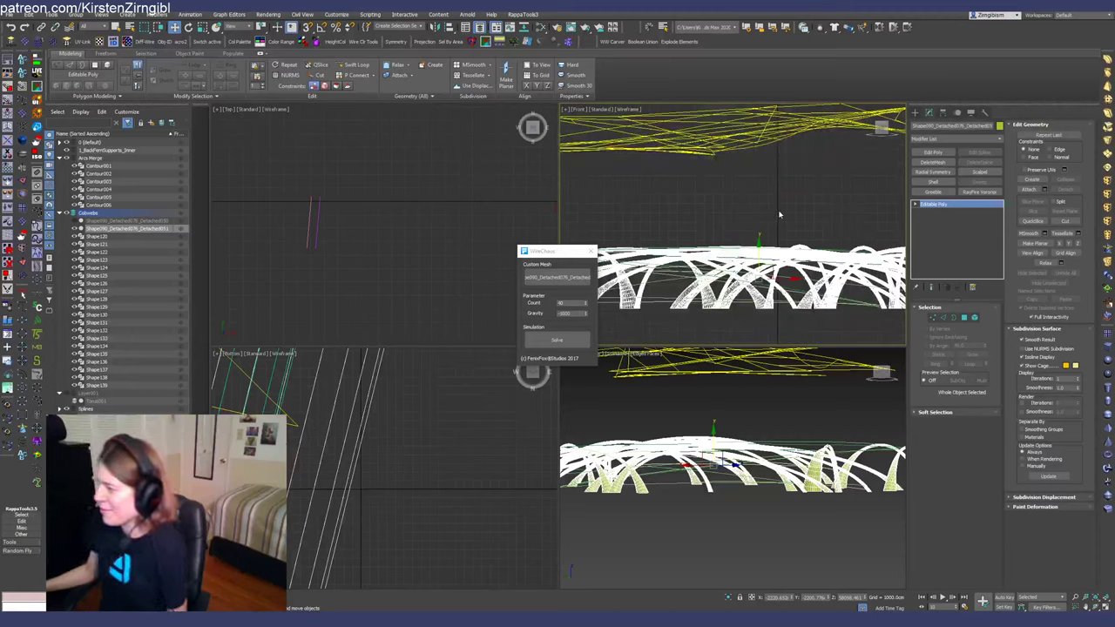
middle_click_drag(762, 233, 779, 194)
scroll(779, 193, "down", 3)
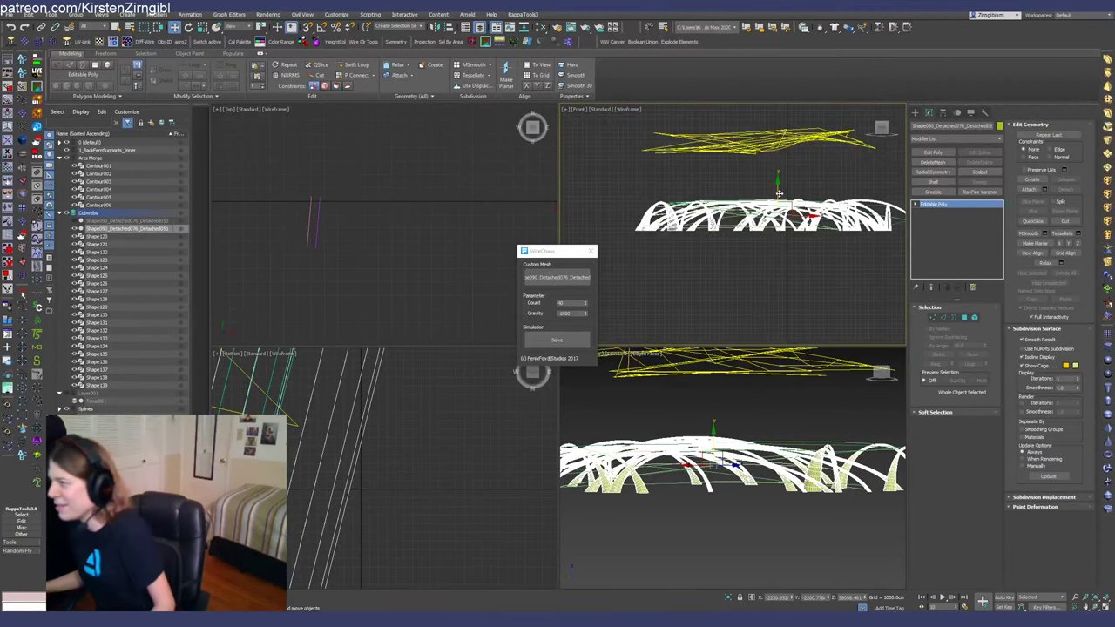
left_click_drag(780, 196, 782, 243)
middle_click_drag(763, 195, 738, 210)
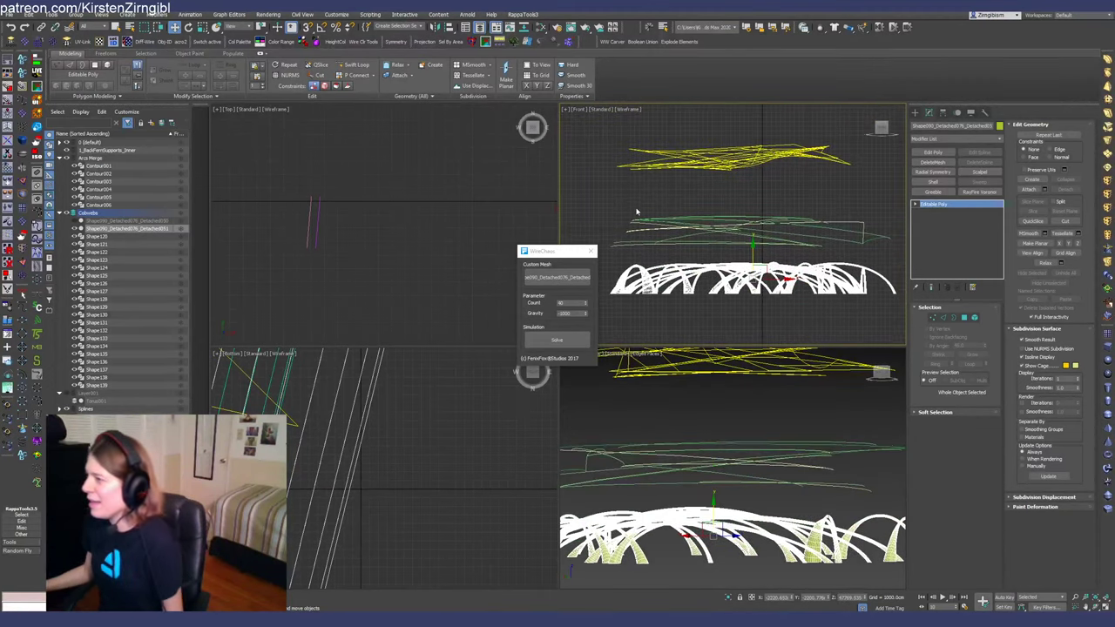
left_click(893, 252)
key("Delete")
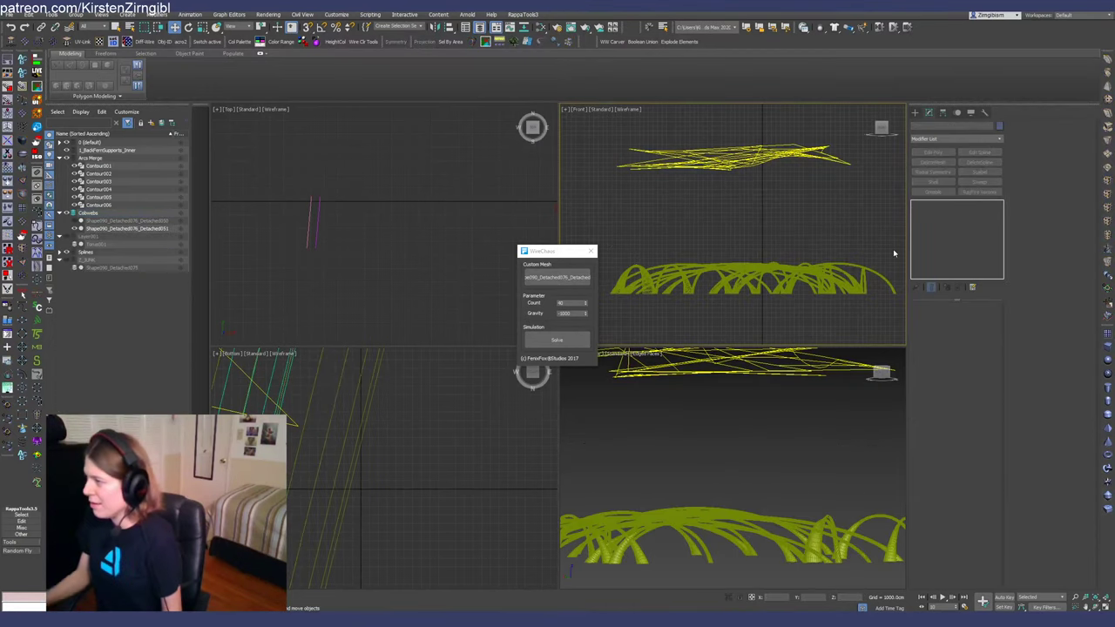
Step: Set the WireChaos Gravity to 2000, solve again, and look over the resulting wires
double_click(575, 314)
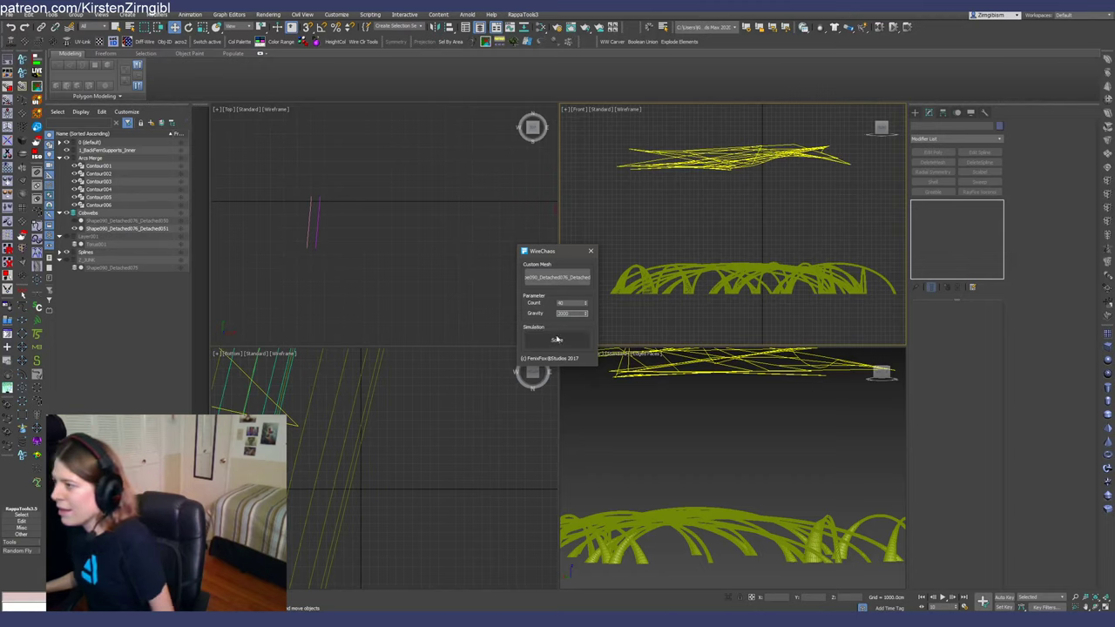
left_click(577, 347)
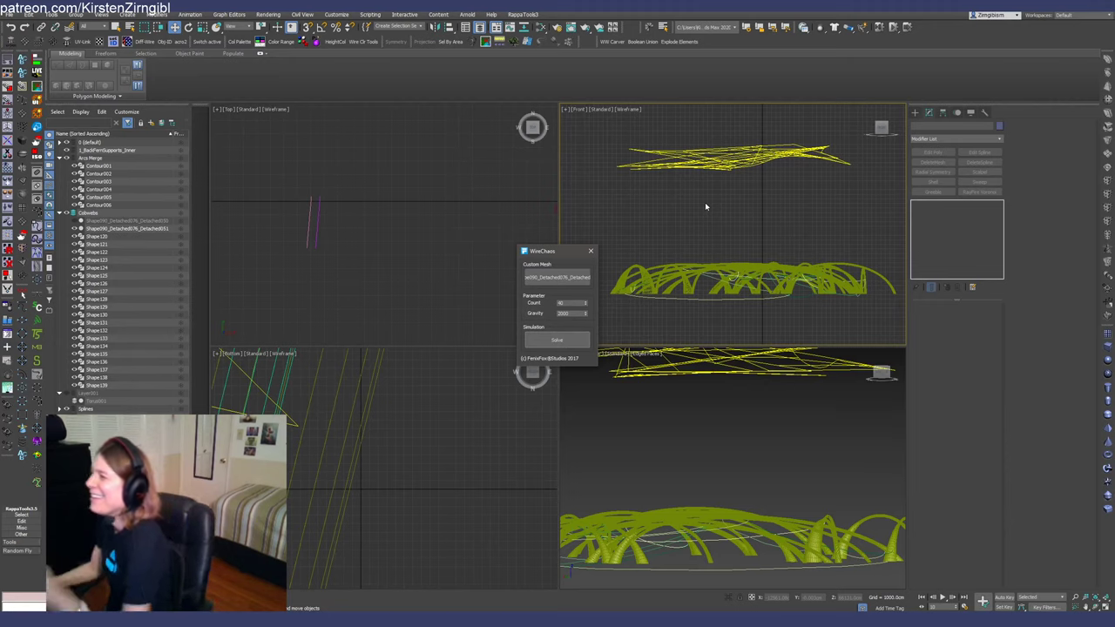
middle_click_drag(735, 490, 759, 520, "alt")
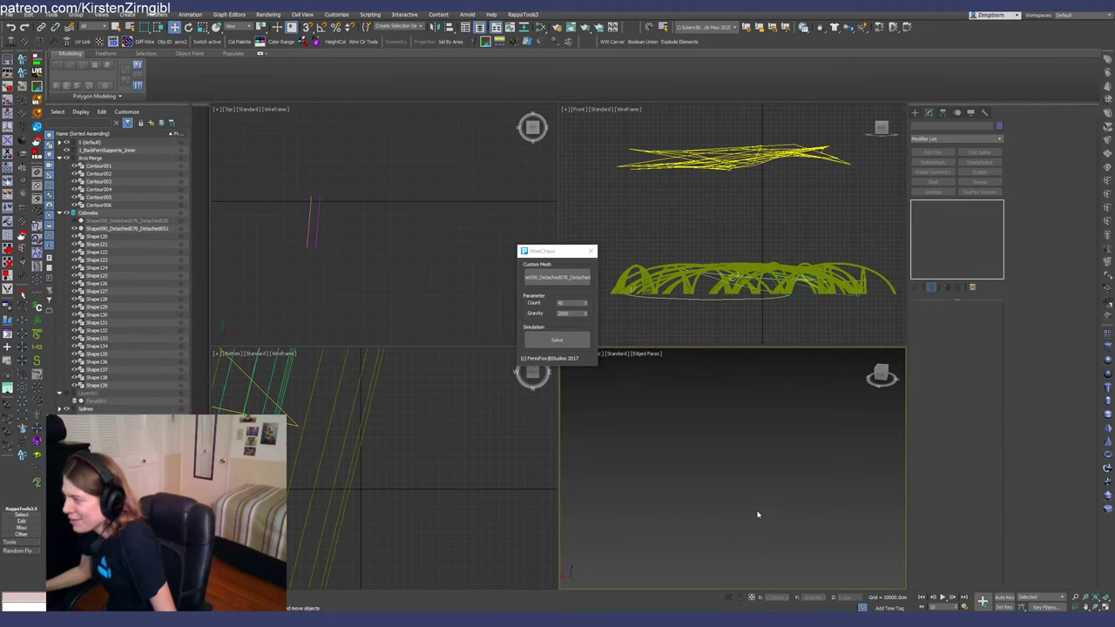
key("shift+z")
Step: Move the arch mesh up above the newly solved wires and delete those wires
left_click(702, 516)
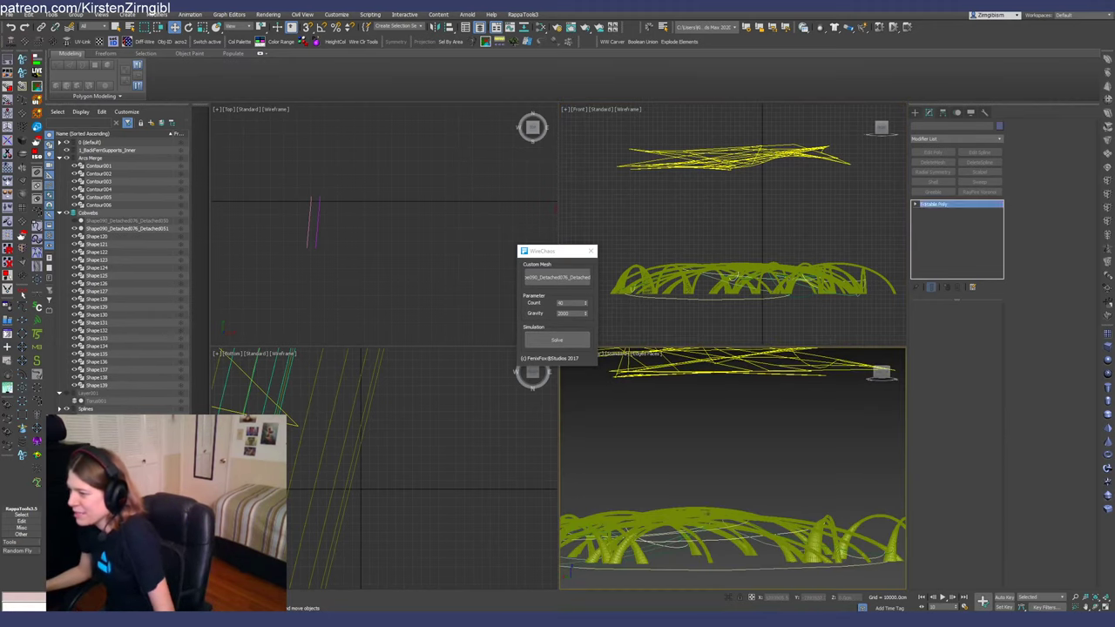
middle_click_drag(700, 518, 729, 510, "alt")
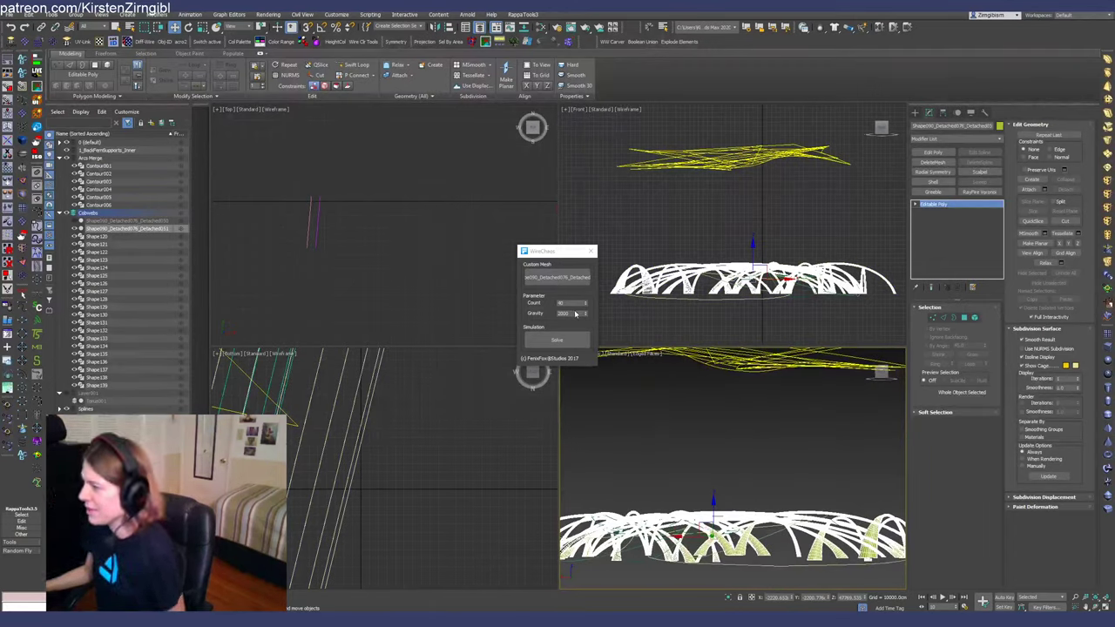
left_click(752, 255)
left_click_drag(753, 256, 753, 200)
left_click_drag(717, 299, 902, 315)
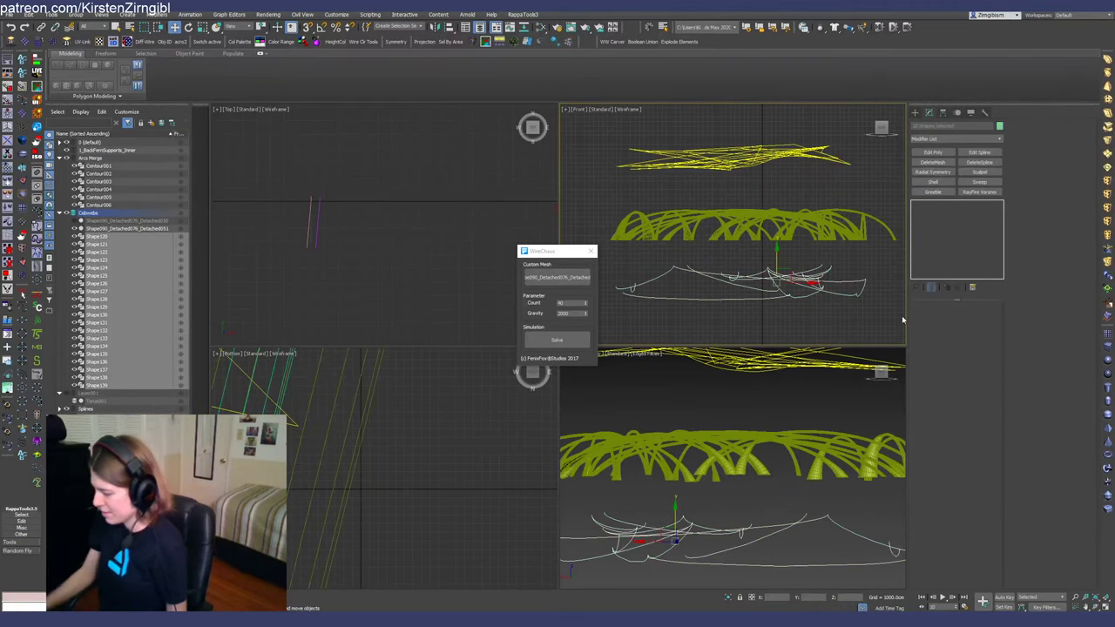
key("Delete")
Step: Solve WireChaos again with Gravity 1500 and a higher Count, close its window, and view the wires among the arches
left_click(802, 237)
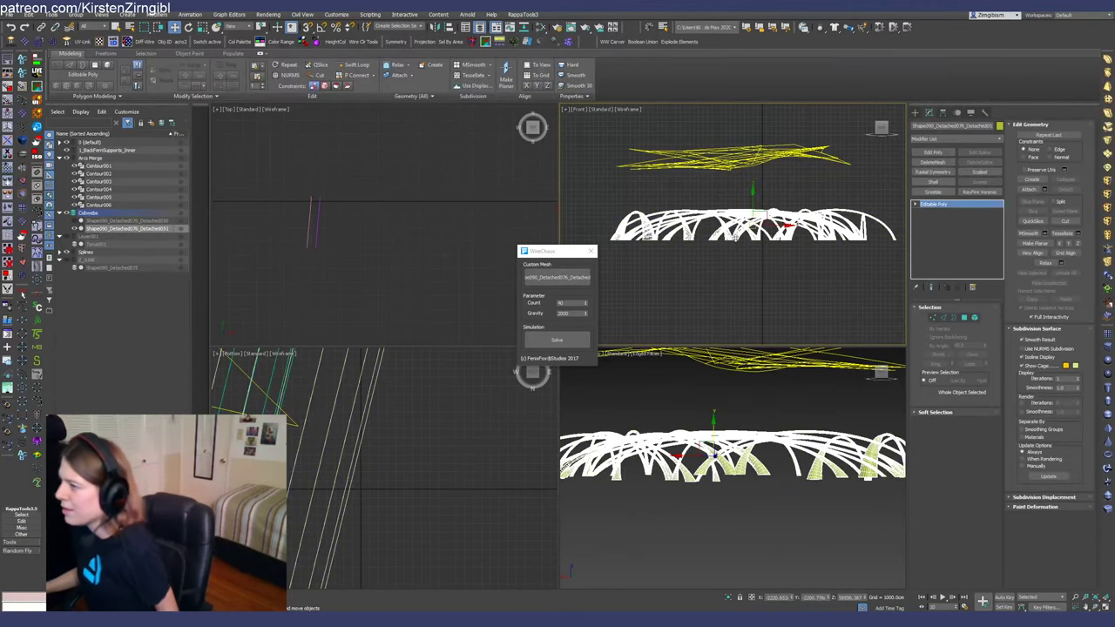
left_click_drag(586, 314, 529, 316)
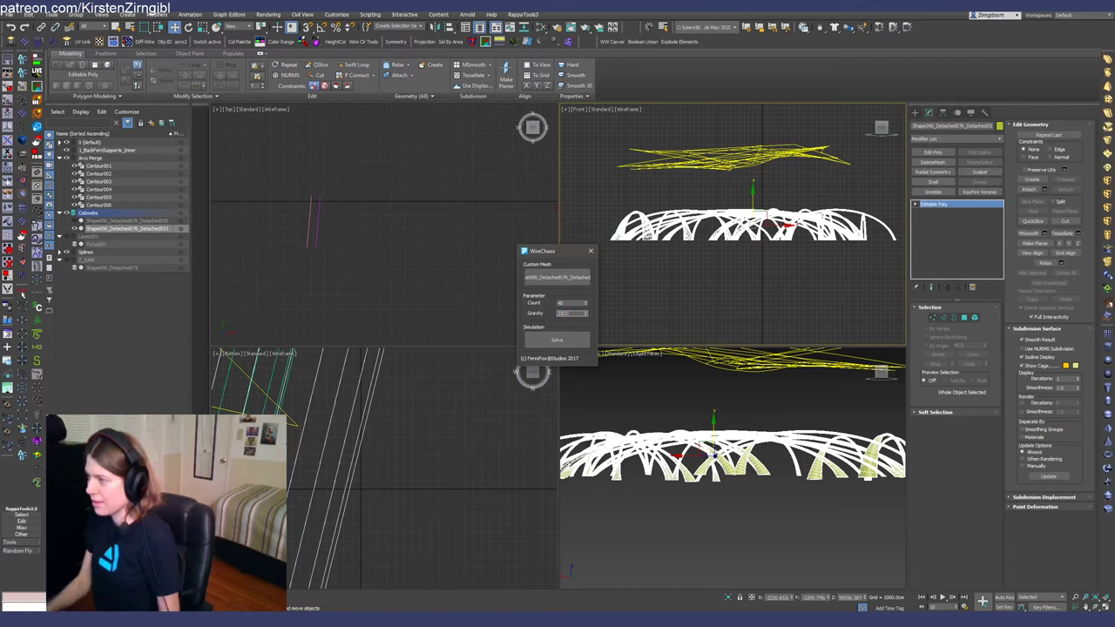
double_click(562, 302)
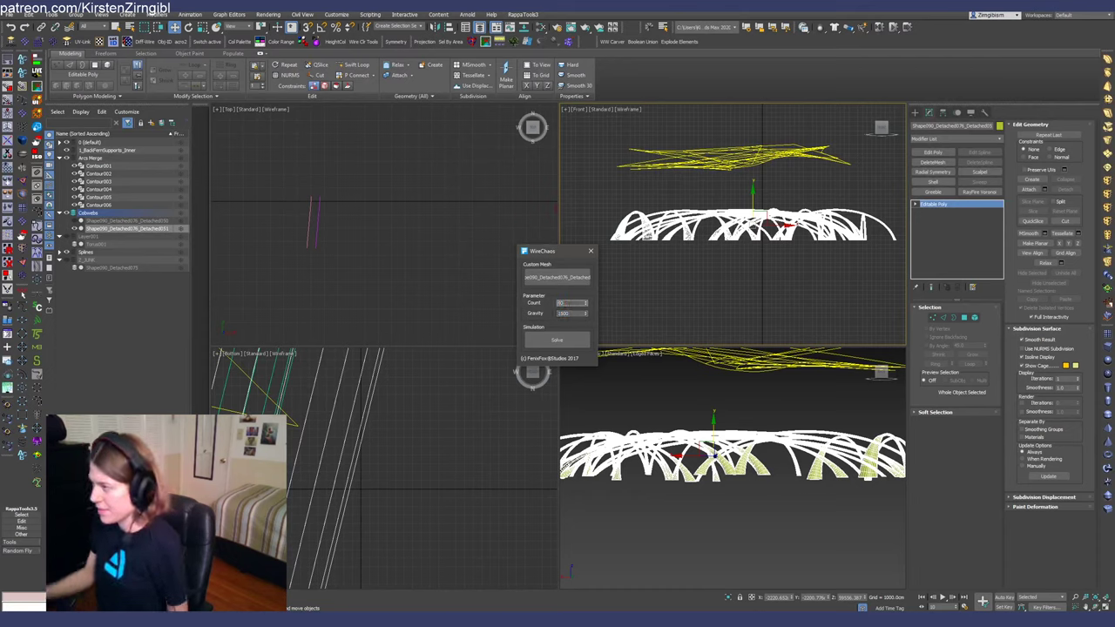
left_click(561, 341)
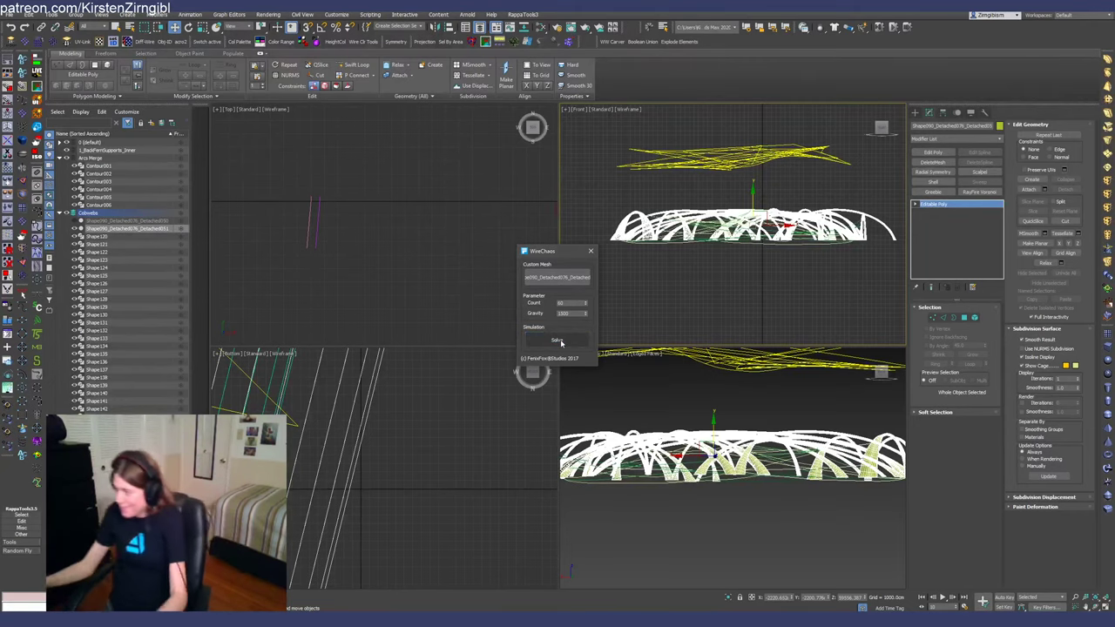
left_click(591, 251)
middle_click_drag(768, 223, 729, 222)
scroll(728, 222, "down", 3)
scroll(729, 222, "up", 3)
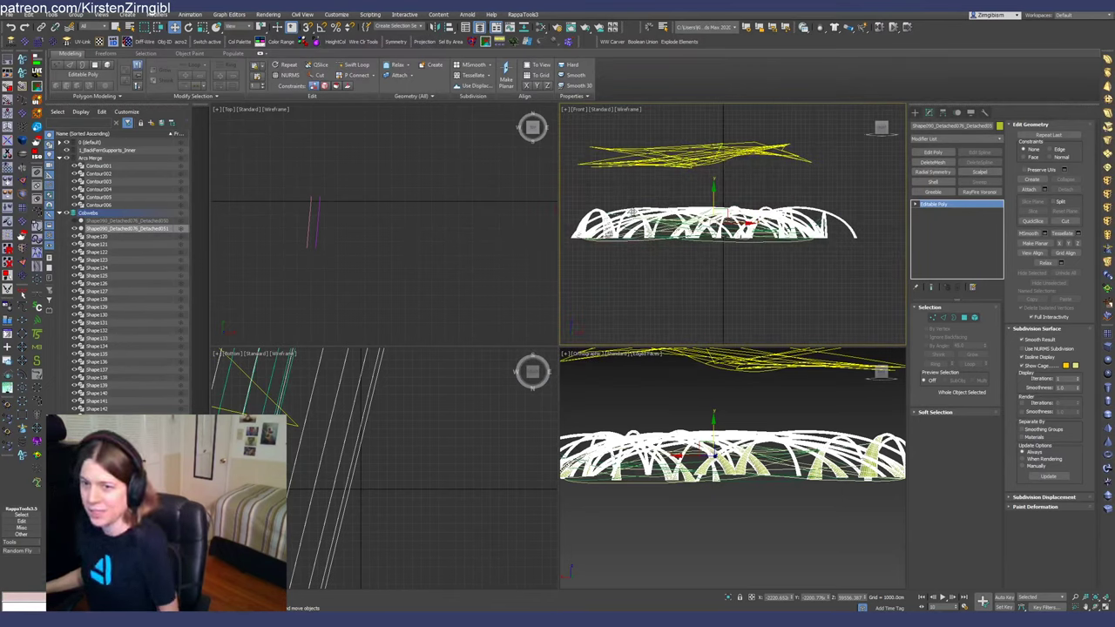
Step: Delete the selected arch mesh that sits among the solved wires
key("Delete")
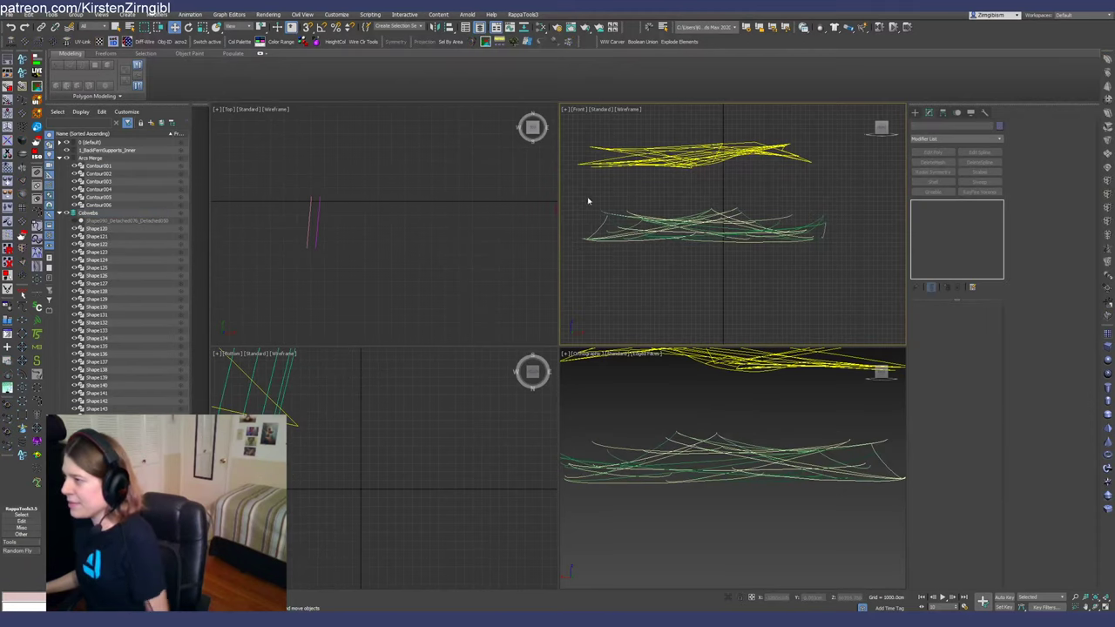
left_click_drag(575, 202, 858, 270)
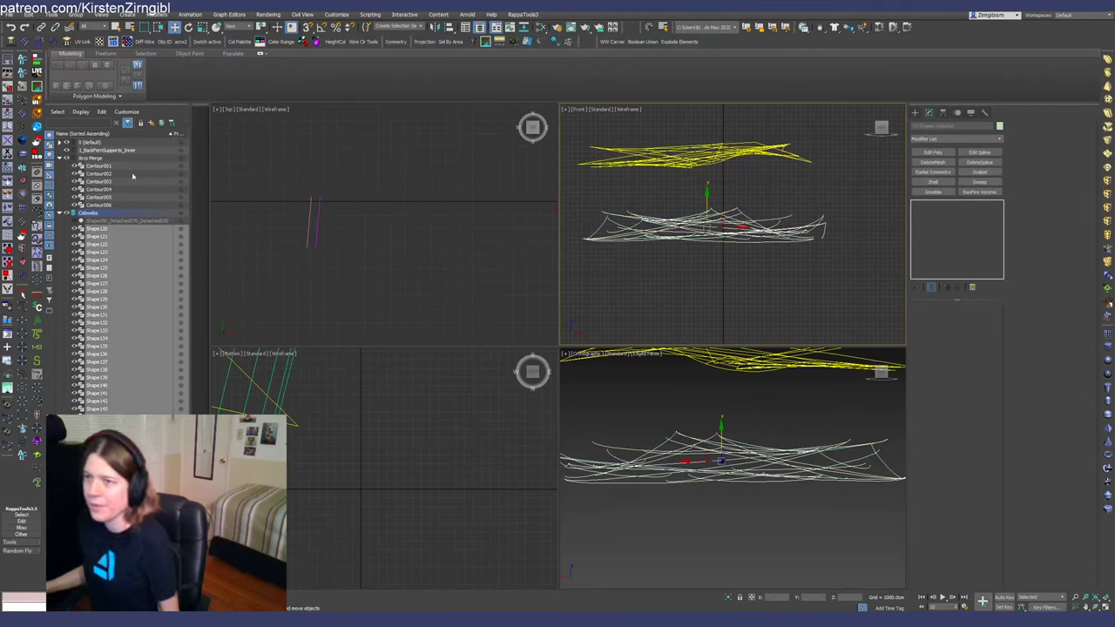
right_click(89, 213)
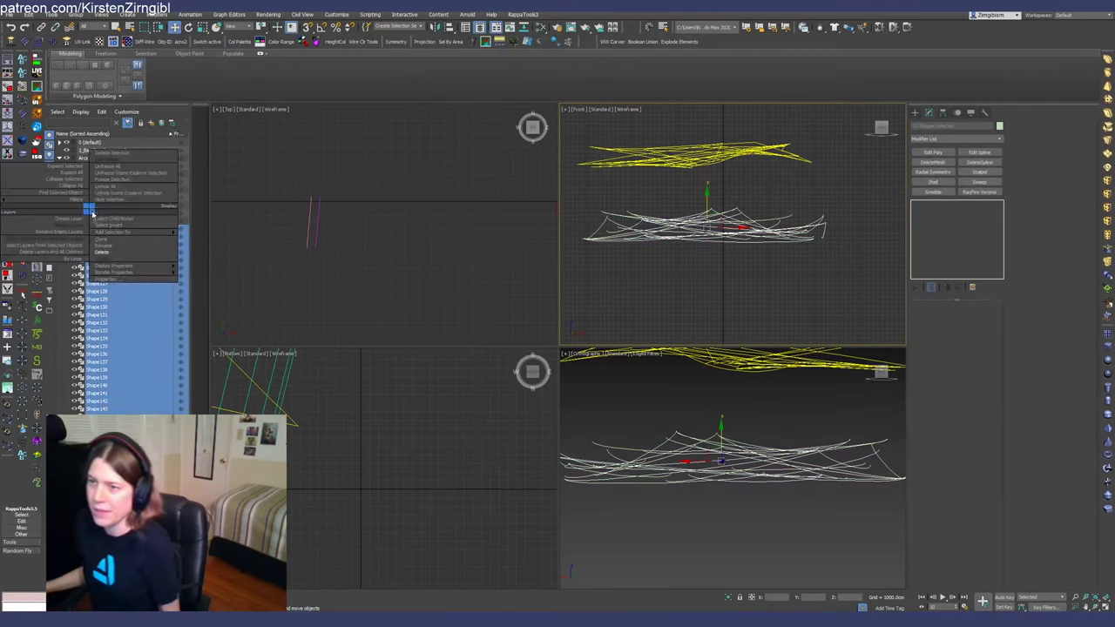
left_click(103, 245)
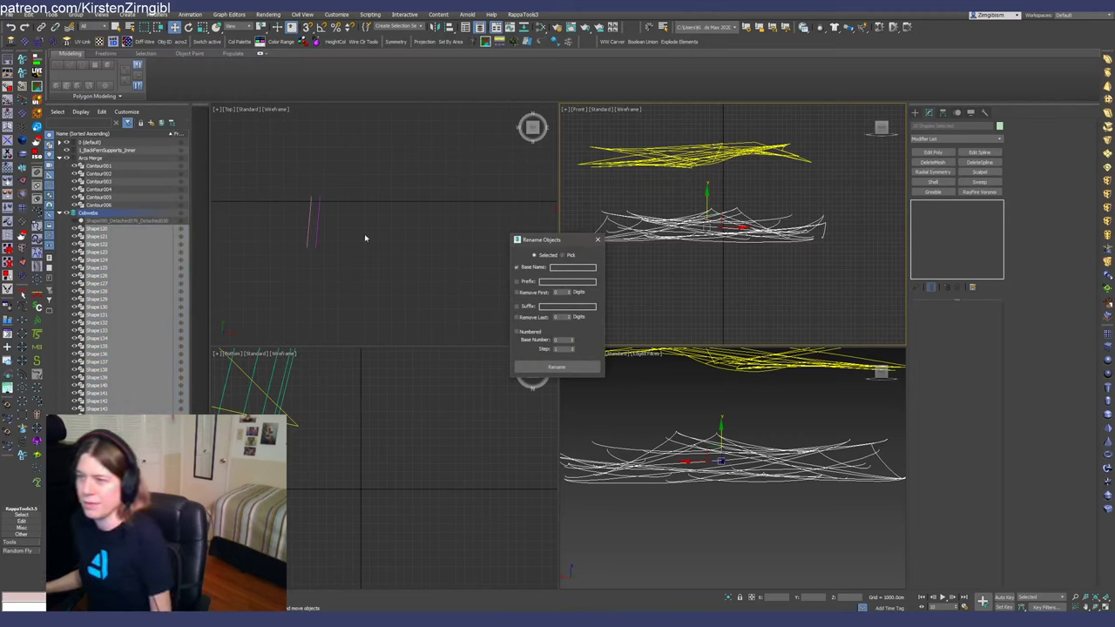
left_click(598, 240)
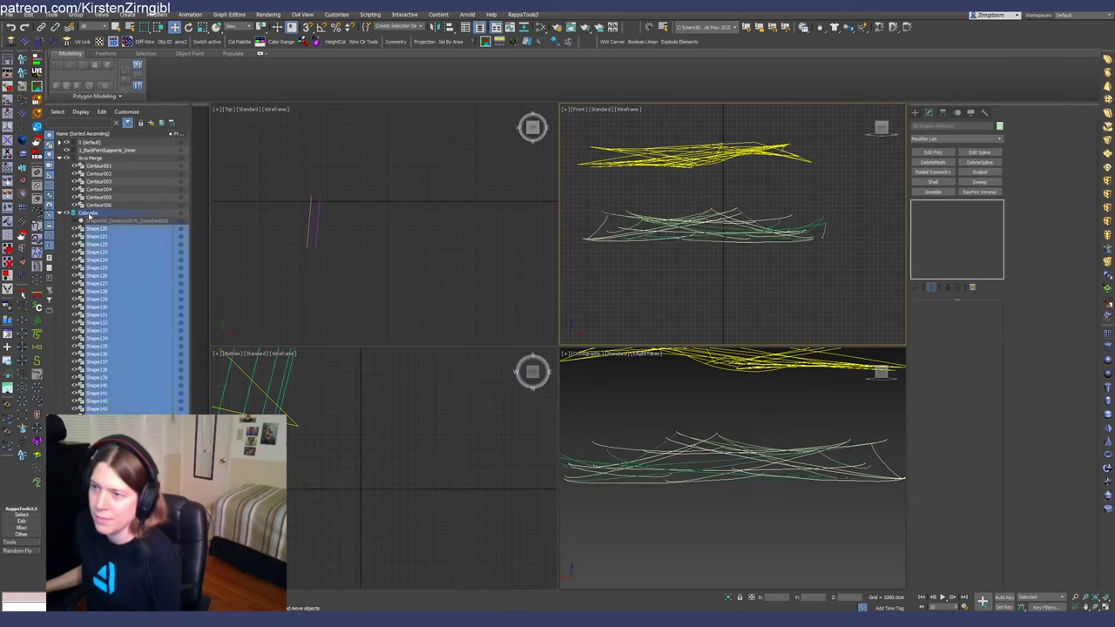
Step: Rename the Cobwebs layer as Sub Ropes
left_click(101, 214)
left_click(98, 215)
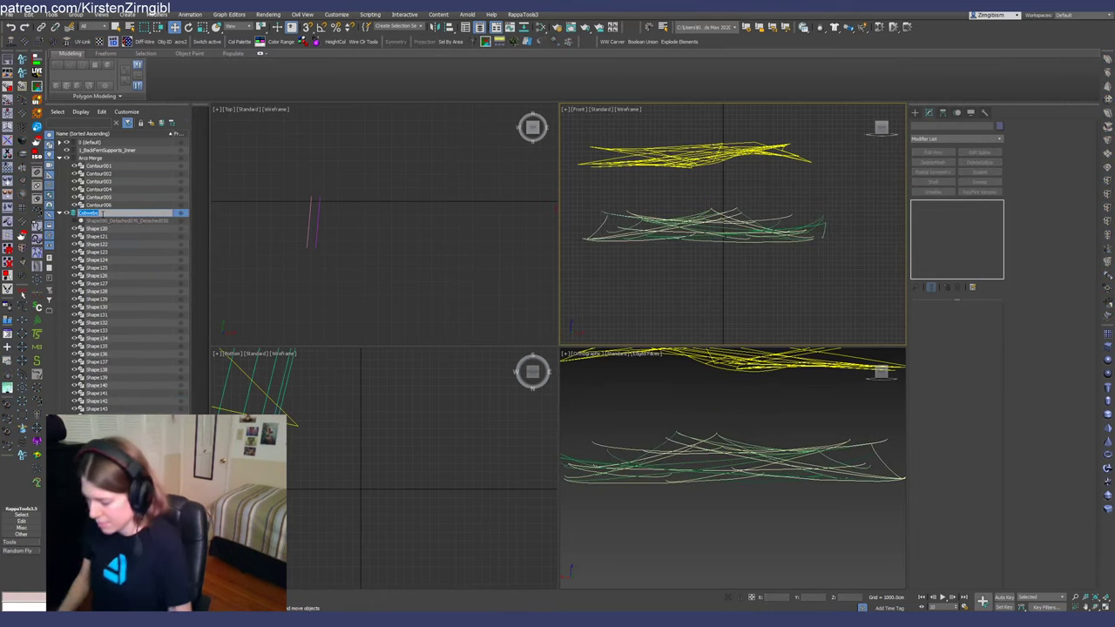
type("Suob Webs")
key("Return")
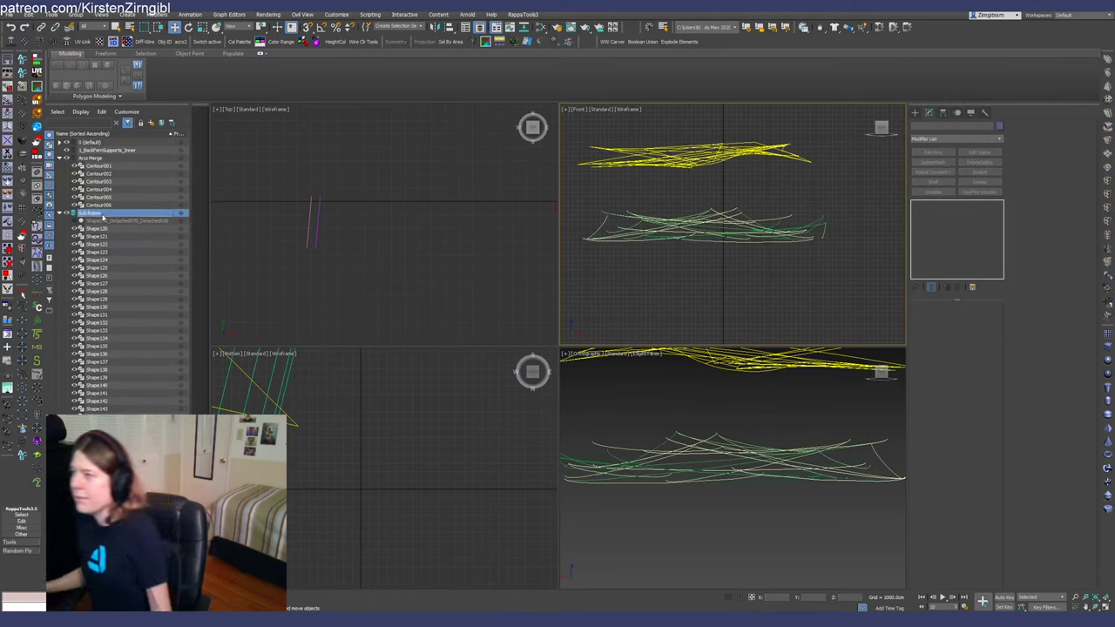
Step: Select the remaining arch mesh at the head of the Sub Ropes layer and hide it
left_click_drag(587, 200, 826, 264)
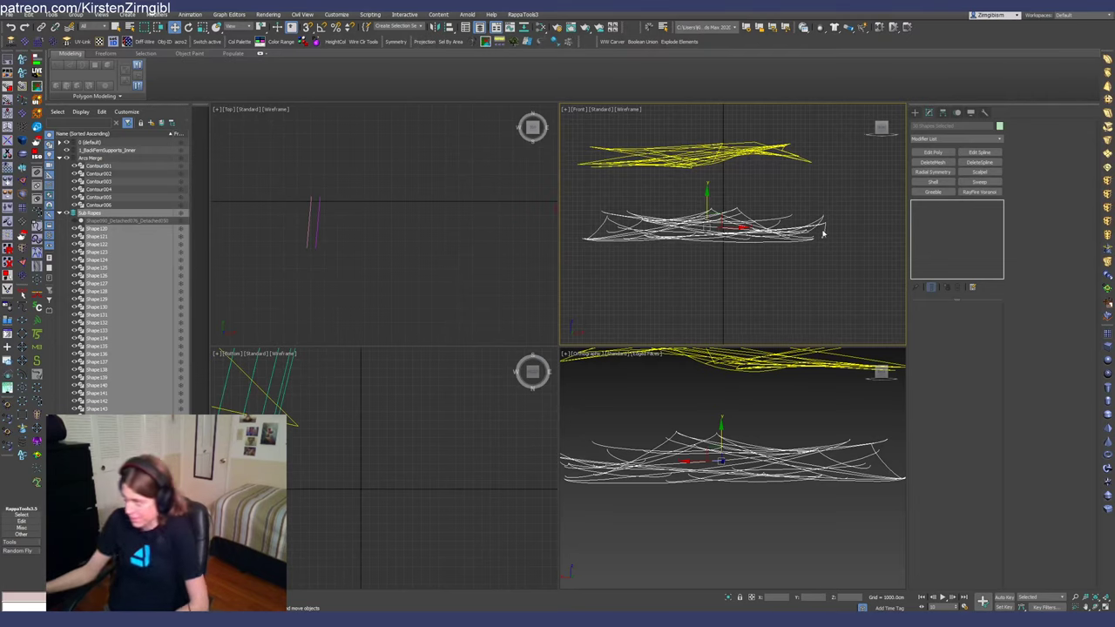
scroll(823, 234, "down", 5)
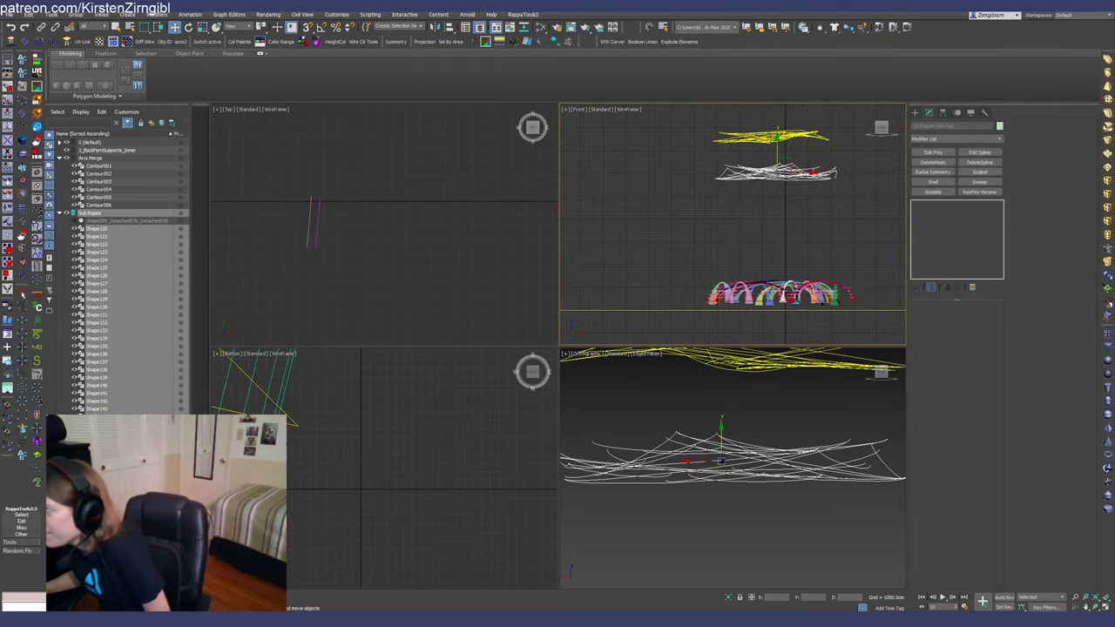
left_click(136, 220)
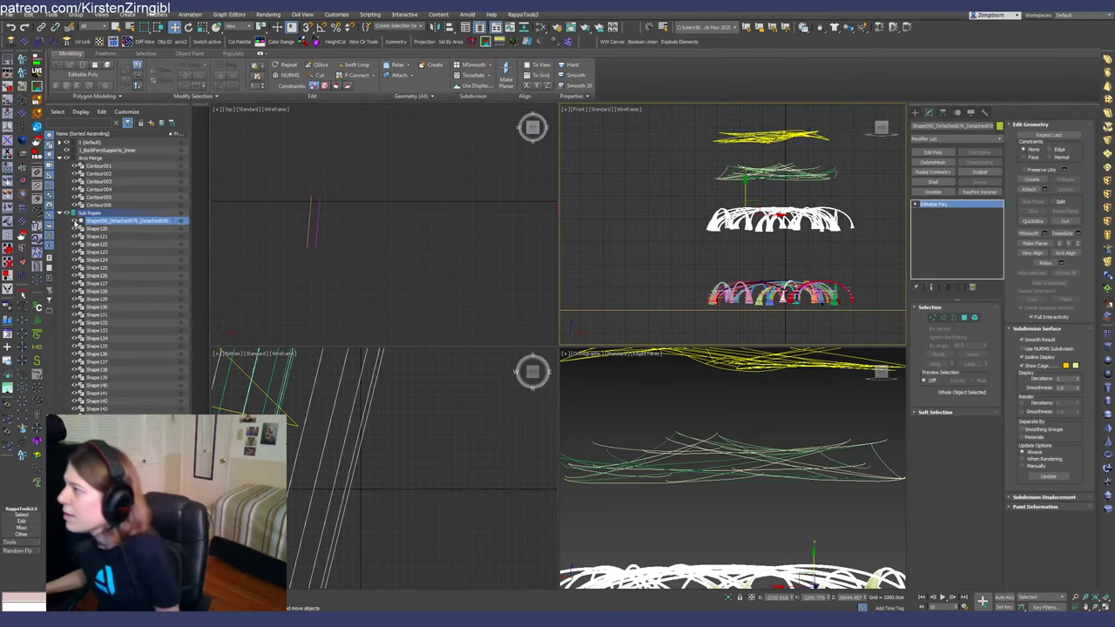
left_click(74, 221)
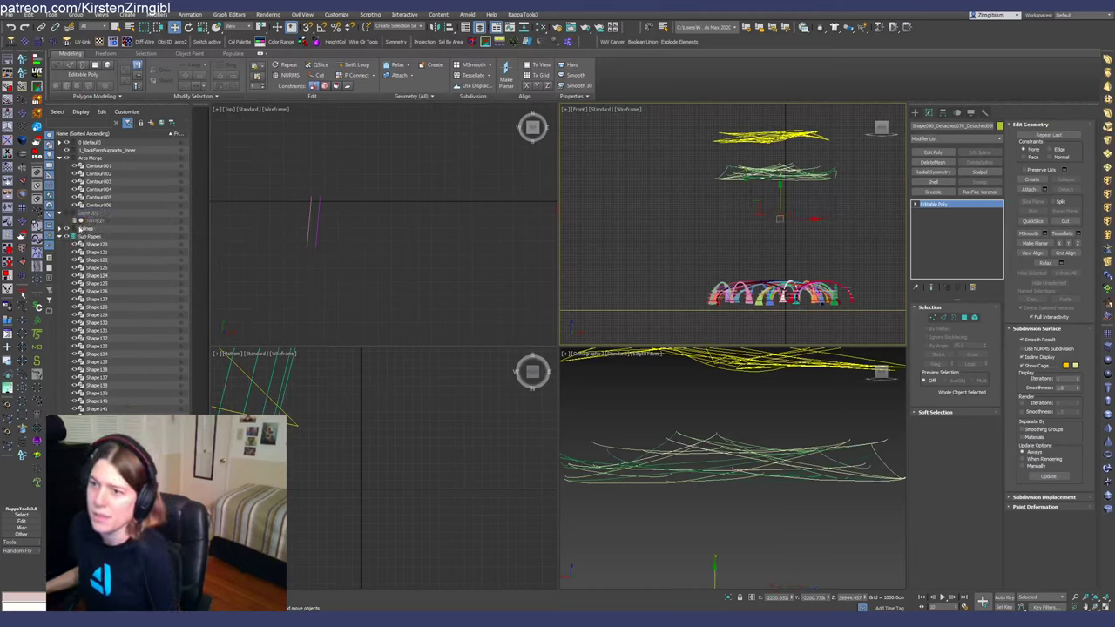
left_click(88, 230)
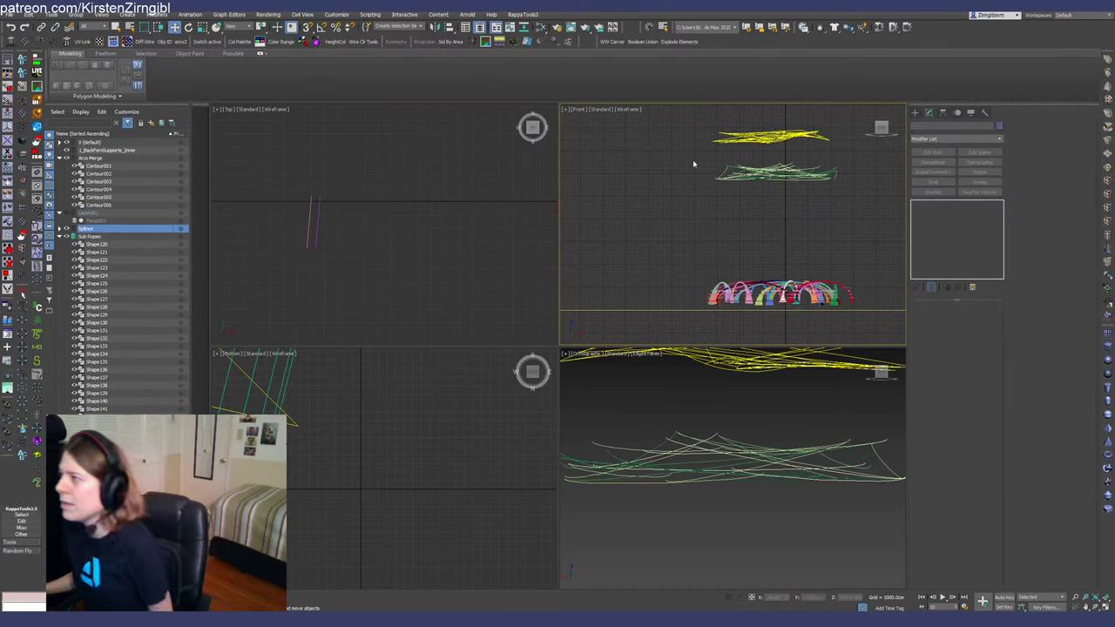
Step: Select all the solved wires and move them straight down among the coloured arches above the ground
left_click_drag(694, 163, 888, 193)
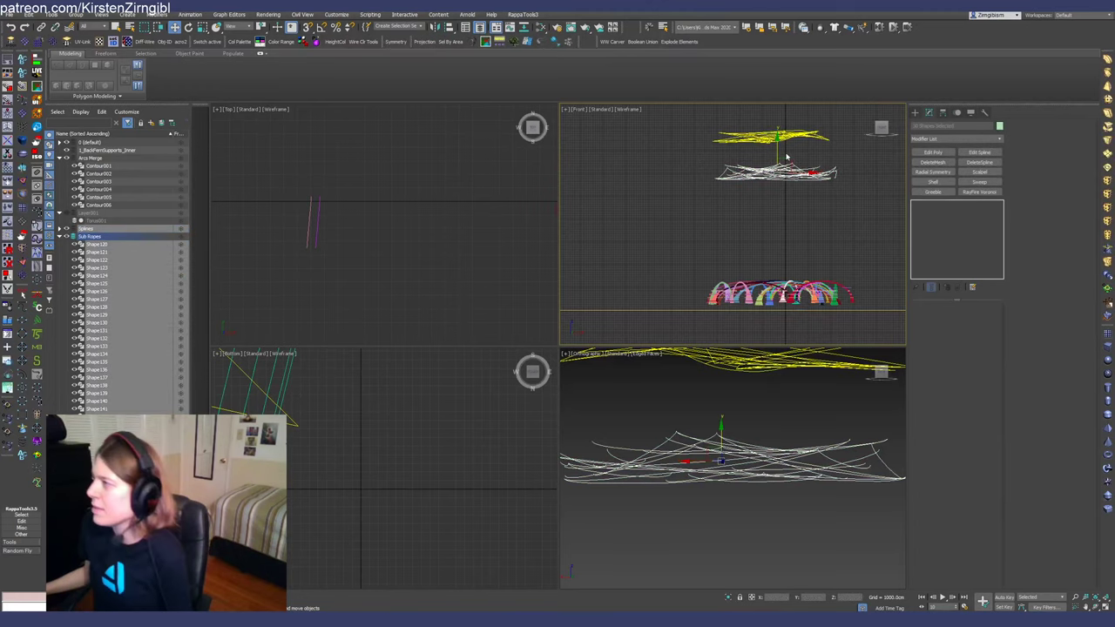
left_click_drag(779, 147, 779, 262)
right_click(713, 439)
key("z")
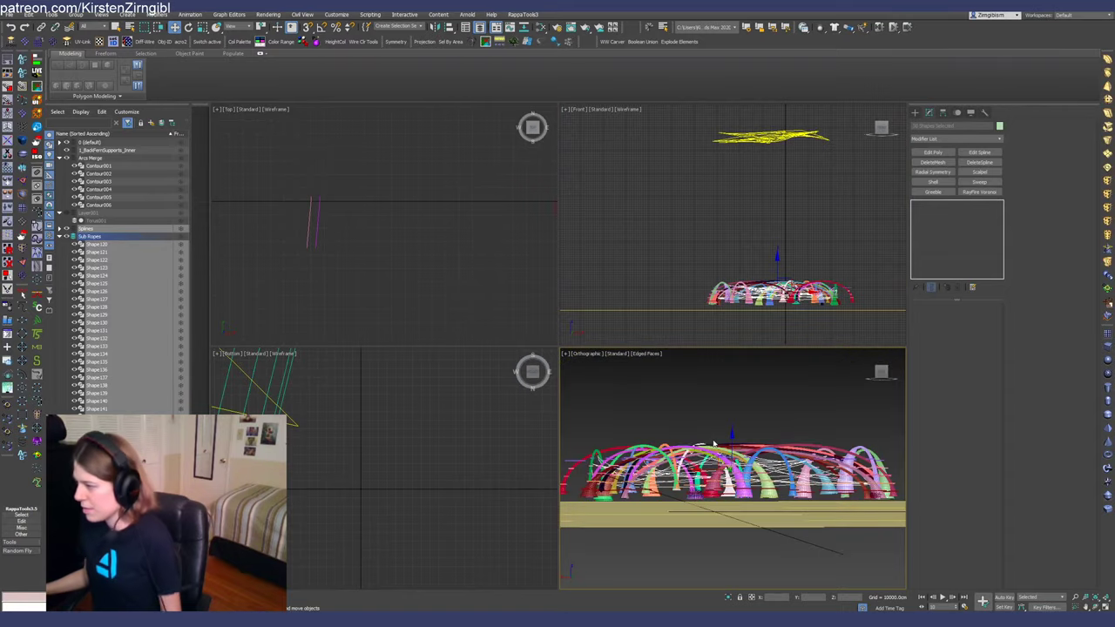
Step: Nudge the wires' height to fit against the arches, checking the contact points up close
middle_click_drag(714, 443, 721, 422, "alt")
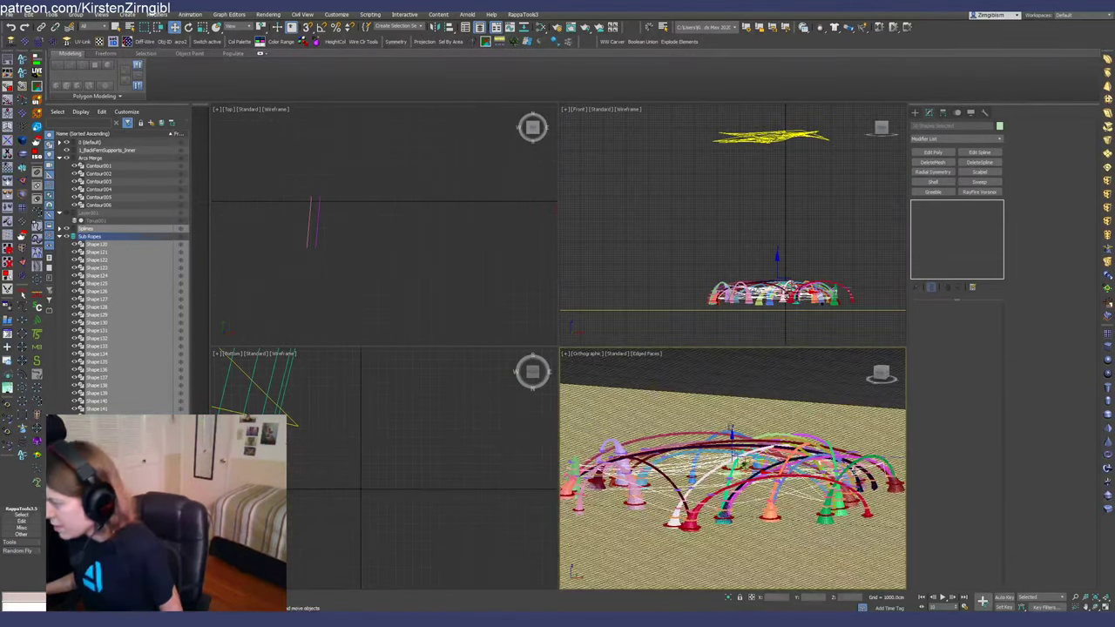
scroll(732, 440, "up", 5)
scroll(795, 298, "up", 5)
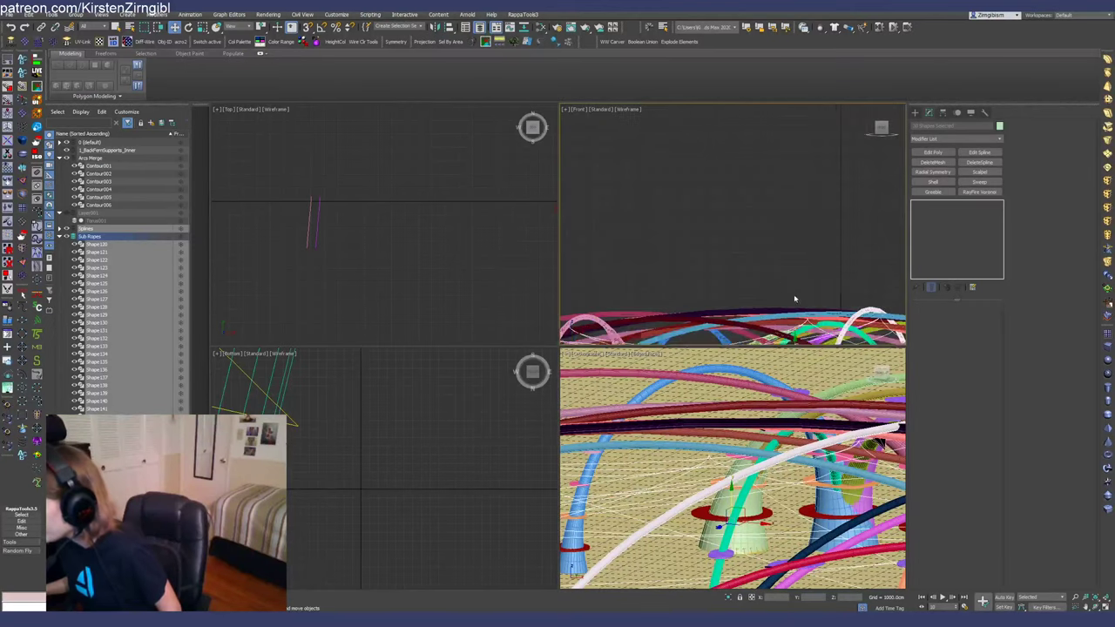
scroll(795, 299, "up", 3)
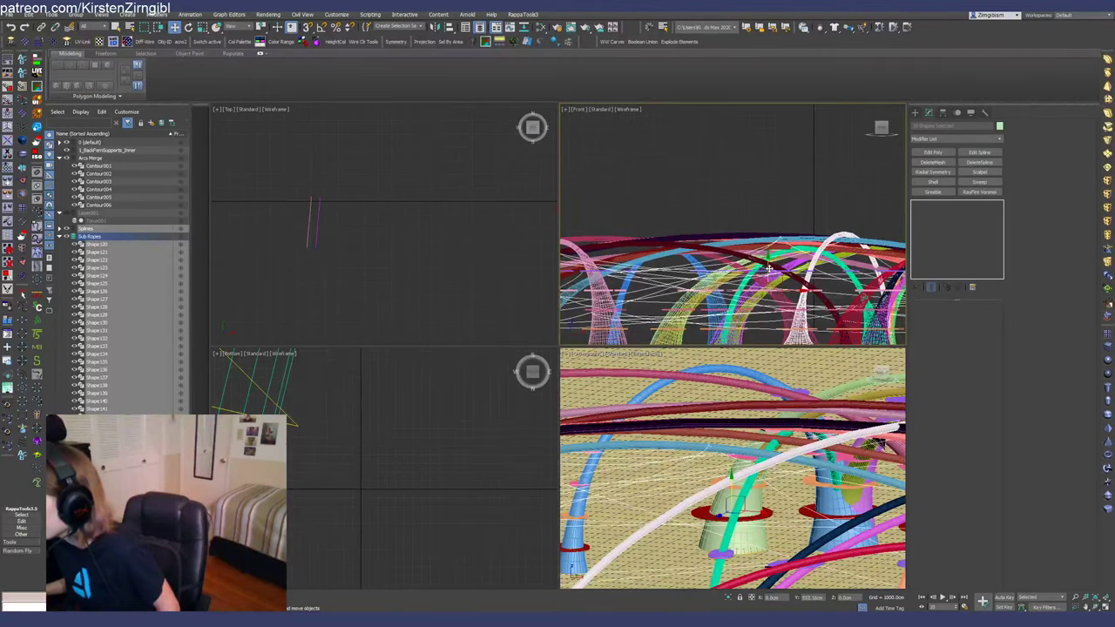
left_click_drag(770, 269, 769, 265)
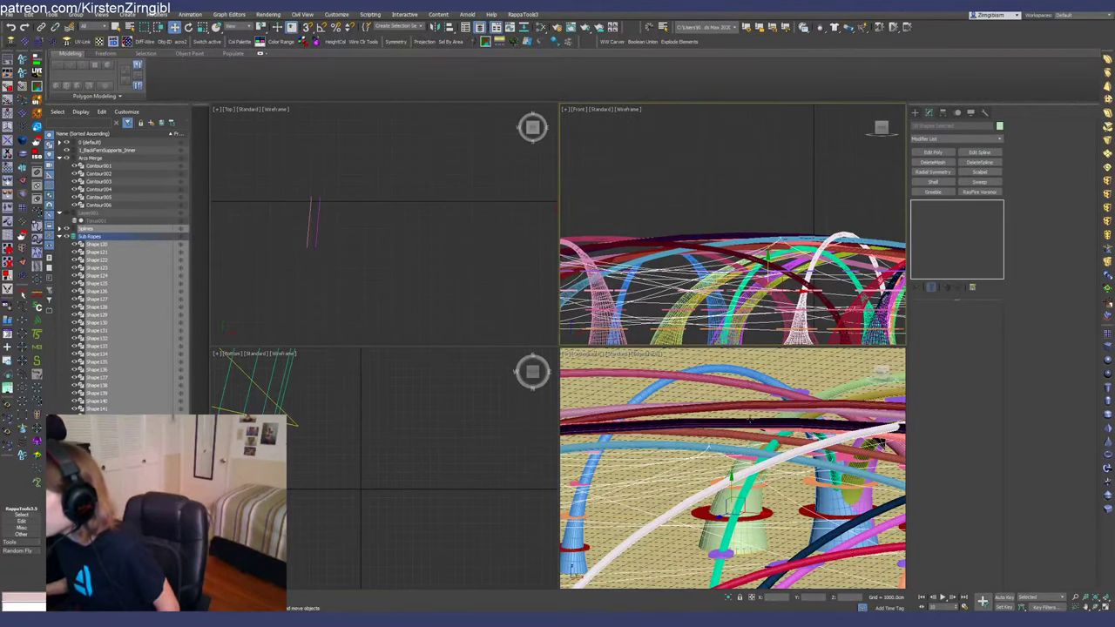
middle_click_drag(755, 470, 765, 467, "alt")
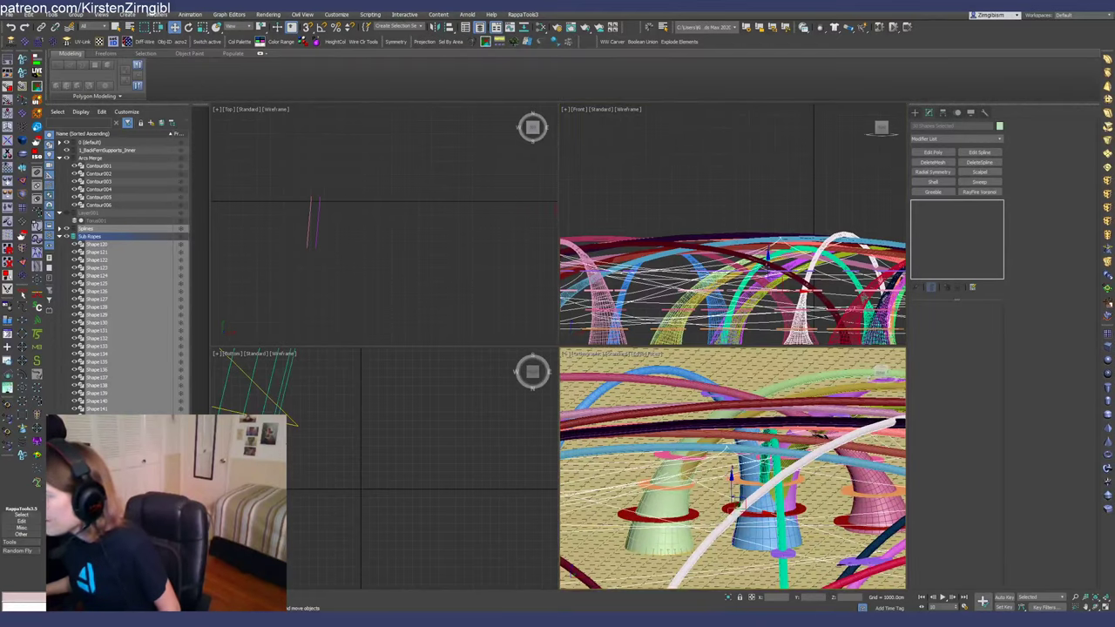
left_click_drag(769, 265, 769, 265)
mouse_move(701, 462)
middle_mouse_down("alt")
mouse_move(735, 460)
mouse_move(707, 467)
middle_mouse_up("alt")
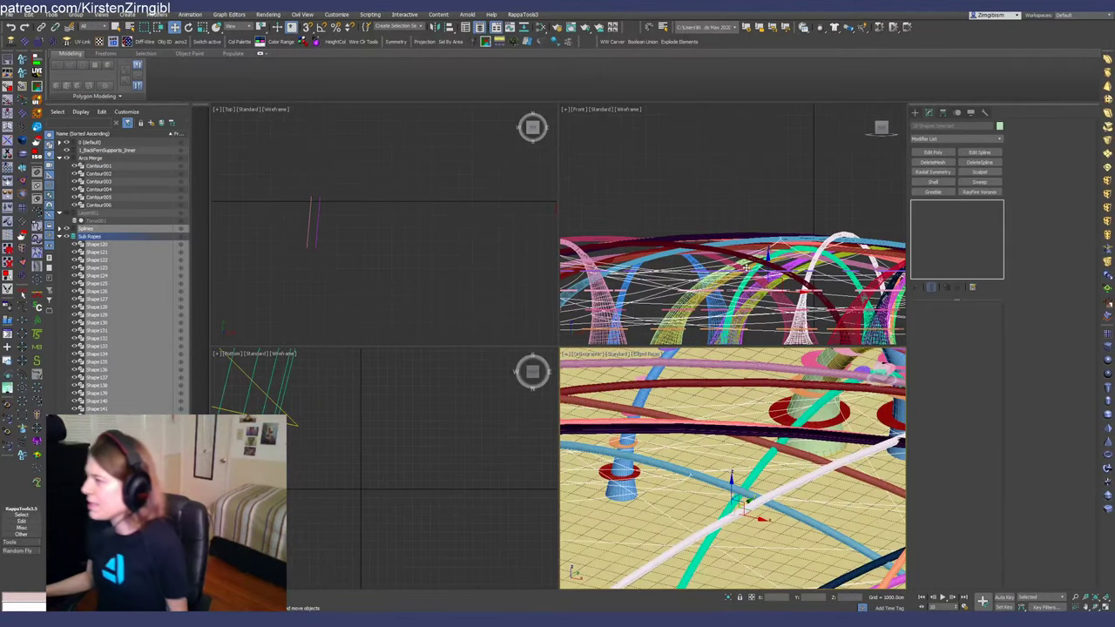
Step: Examine how the wires span between the coloured arches, both selected and deselected
middle_click_drag(745, 267, 741, 195)
scroll(736, 197, "down", 3)
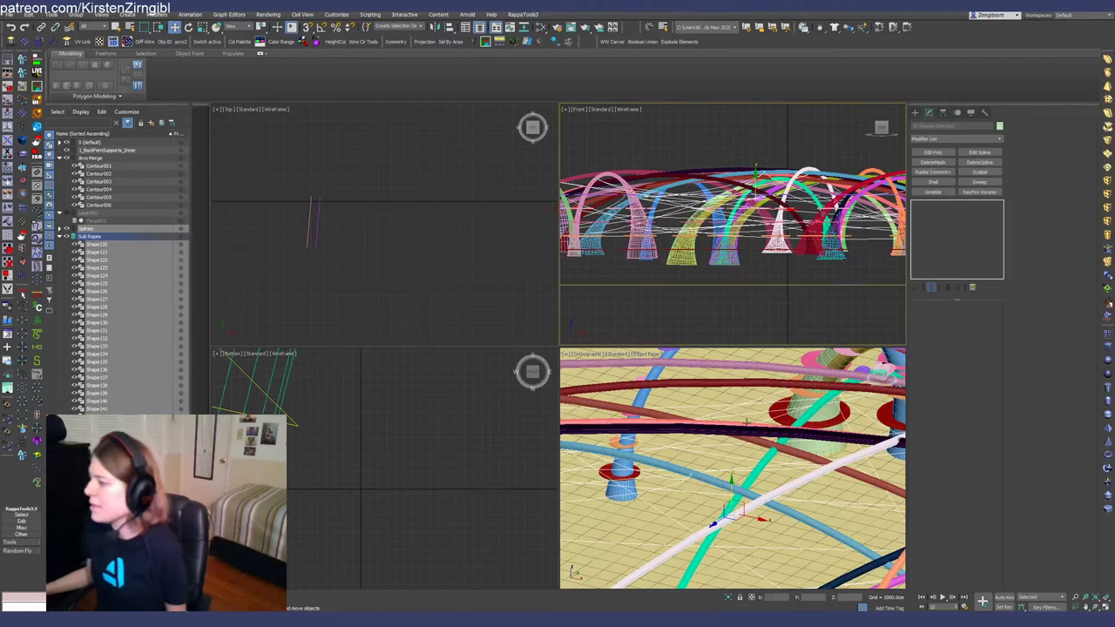
scroll(745, 420, "down", 6)
scroll(737, 450, "up", 6)
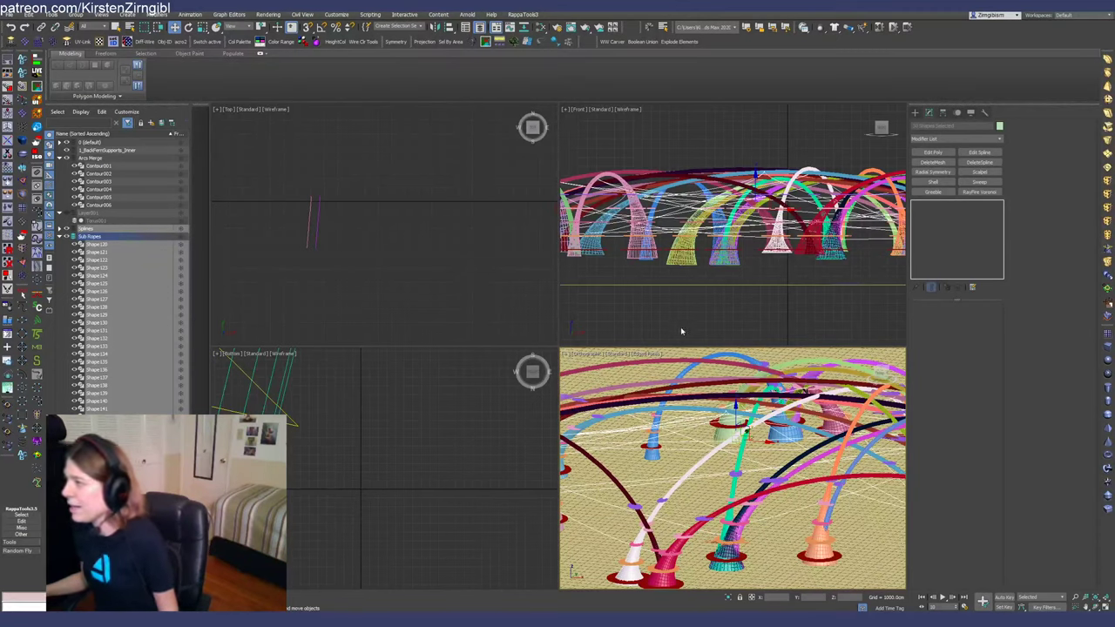
middle_click_drag(733, 191, 727, 201)
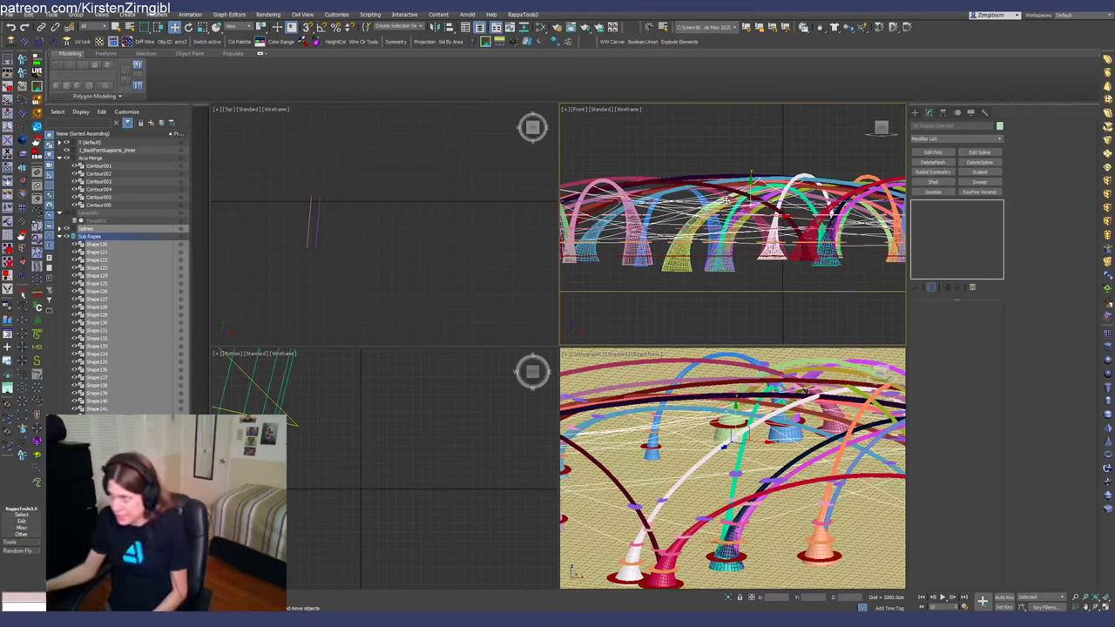
middle_click_drag(718, 199, 669, 216)
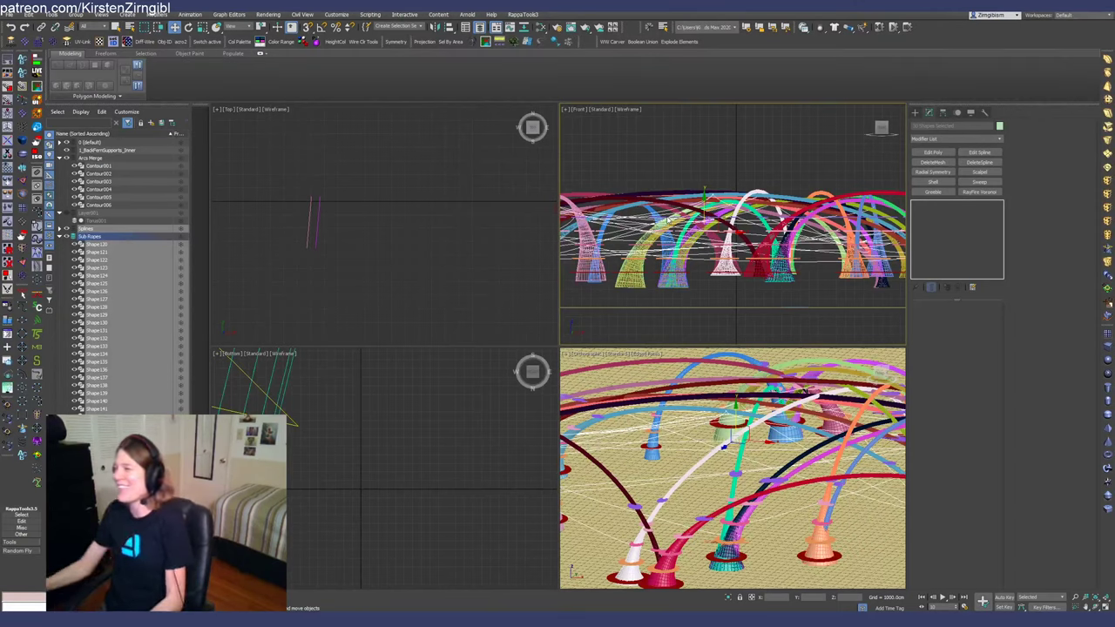
middle_click_drag(711, 197, 702, 199)
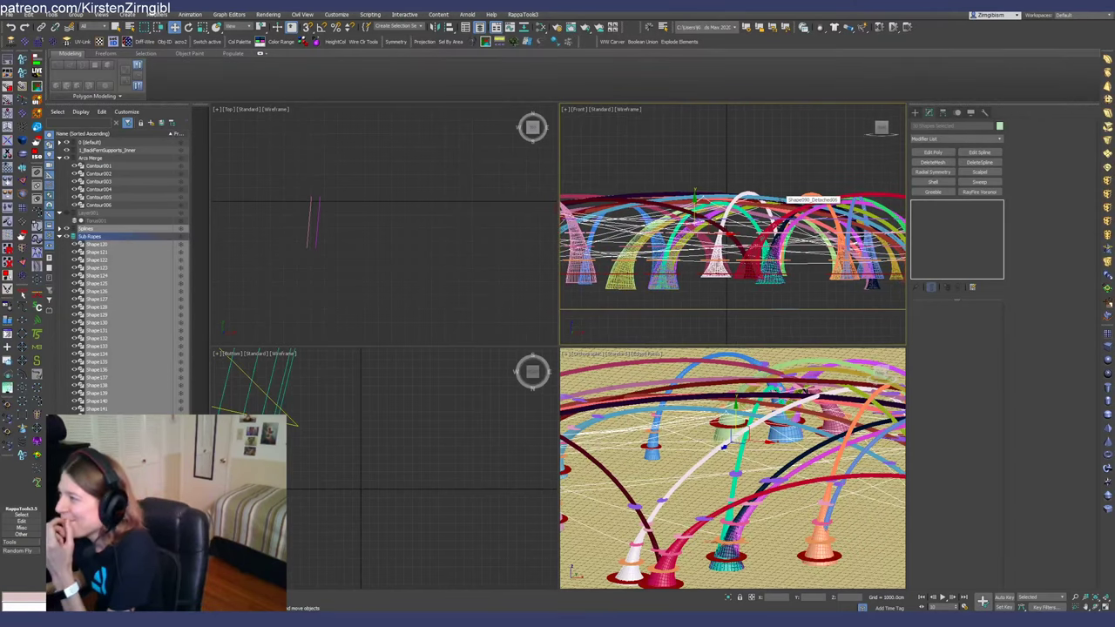
scroll(705, 200, "down", 5)
scroll(747, 205, "up", 2)
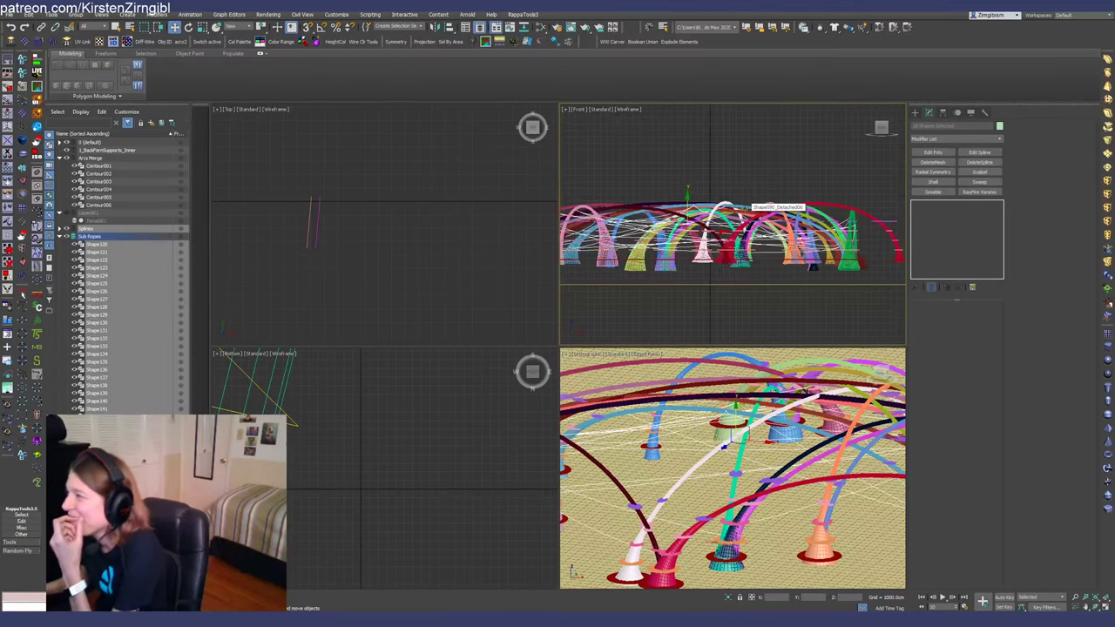
scroll(841, 209, "down", 3)
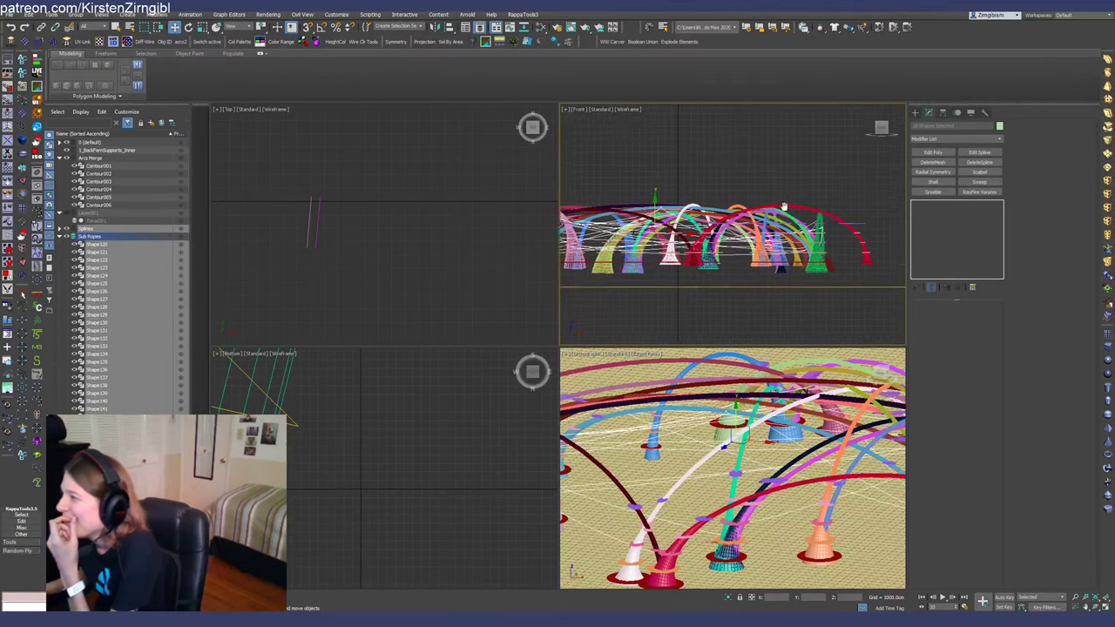
left_click(762, 176)
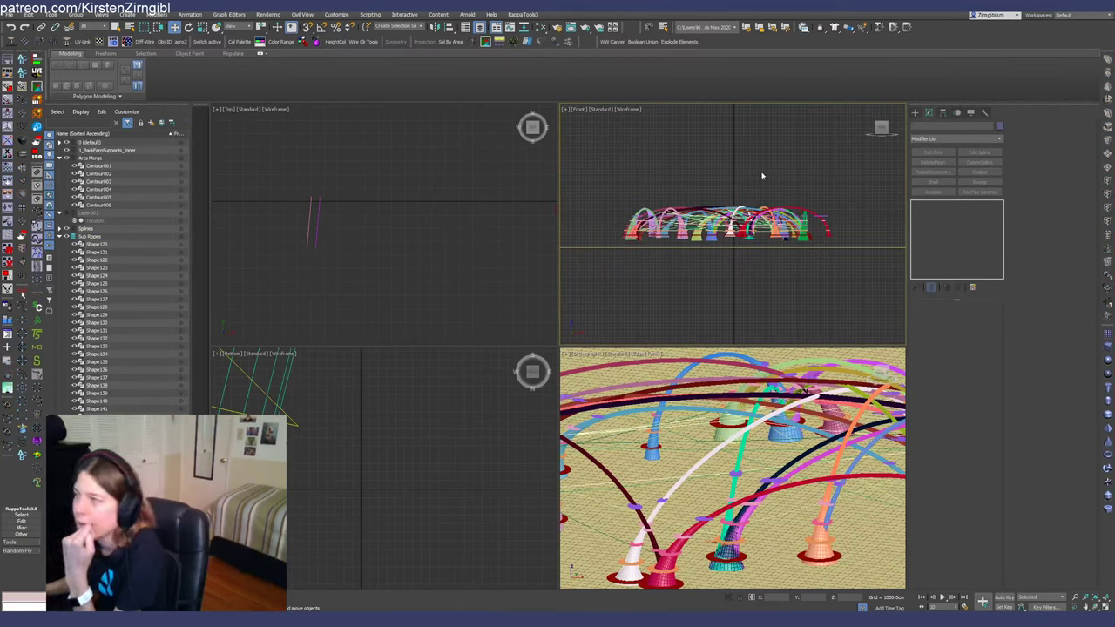
scroll(784, 450, "down", 3)
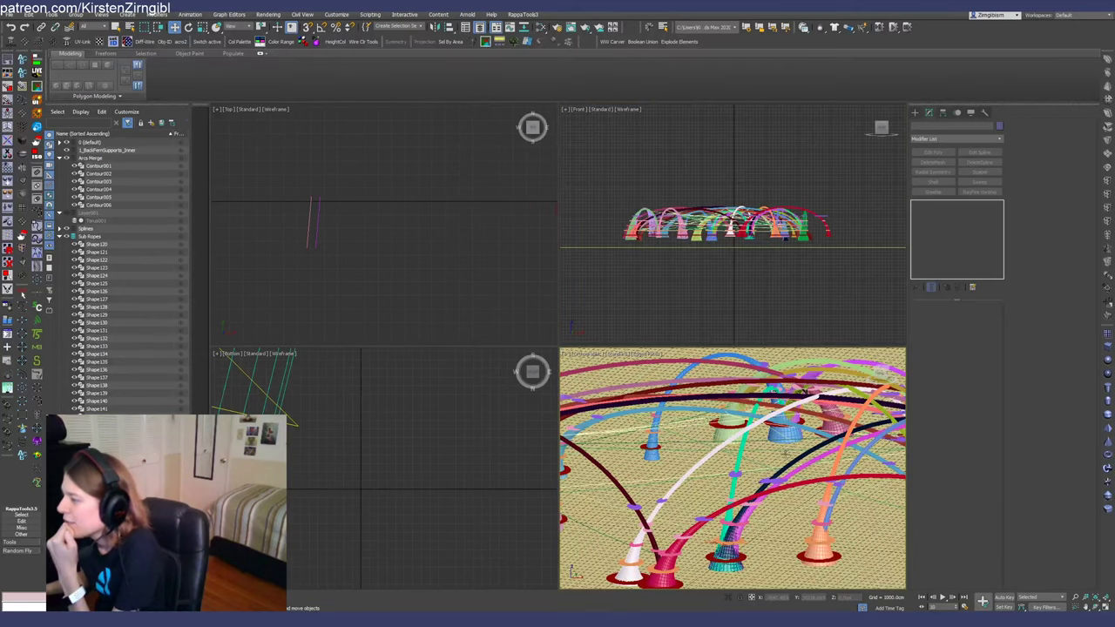
scroll(749, 352, "up", 2)
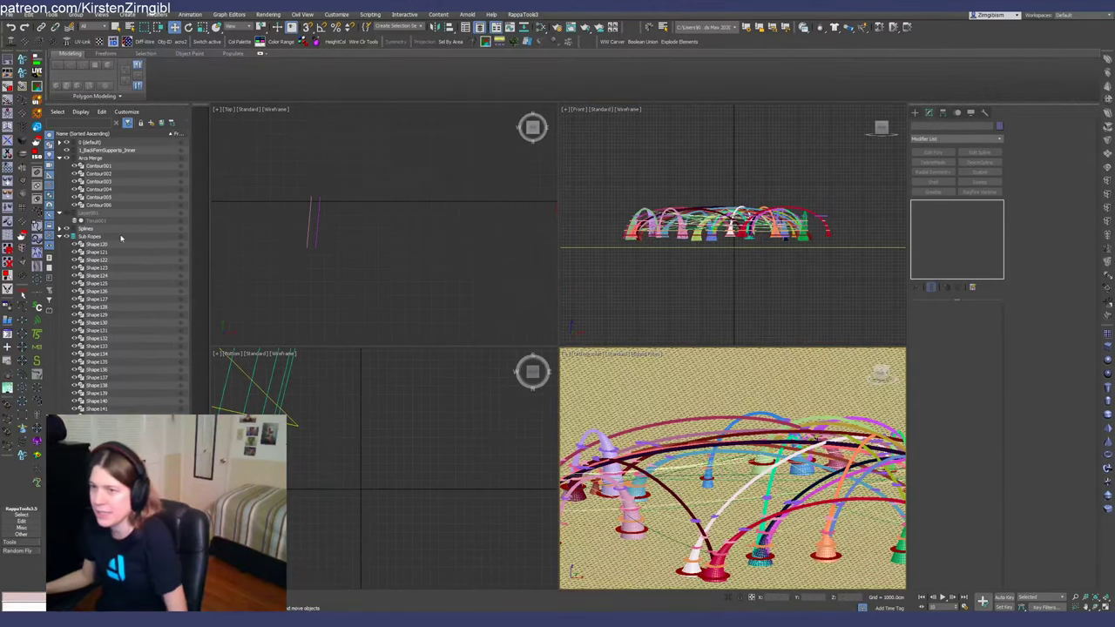
Step: Select all the shapes in the Sub Ropes layer and apply an Edit Spline modifier to them
left_click(96, 244)
left_click(97, 480, "shift")
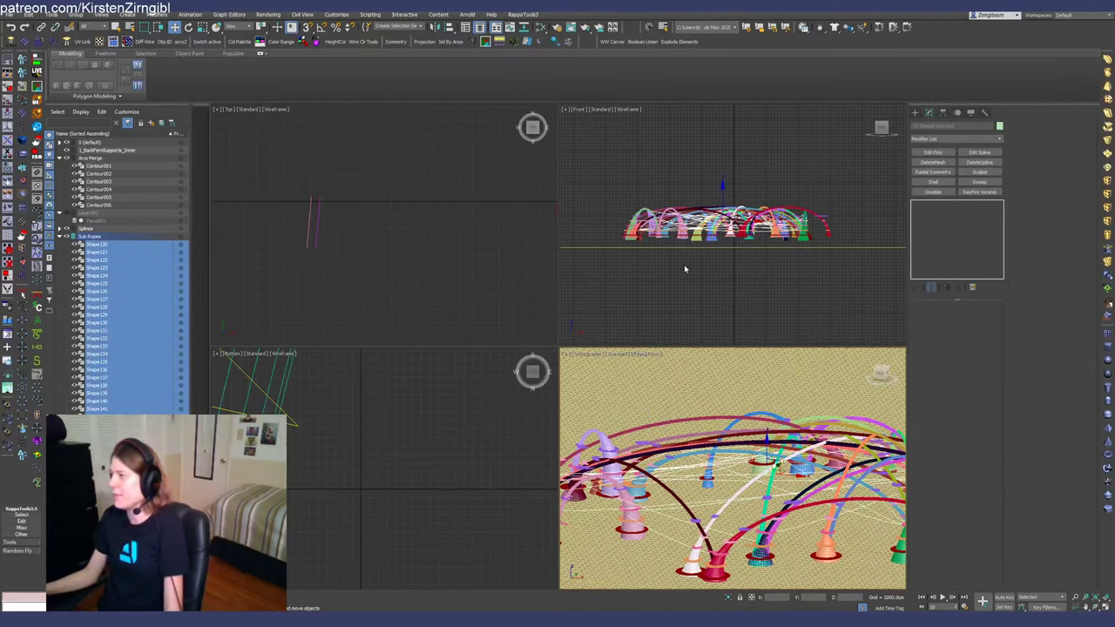
left_click(978, 153)
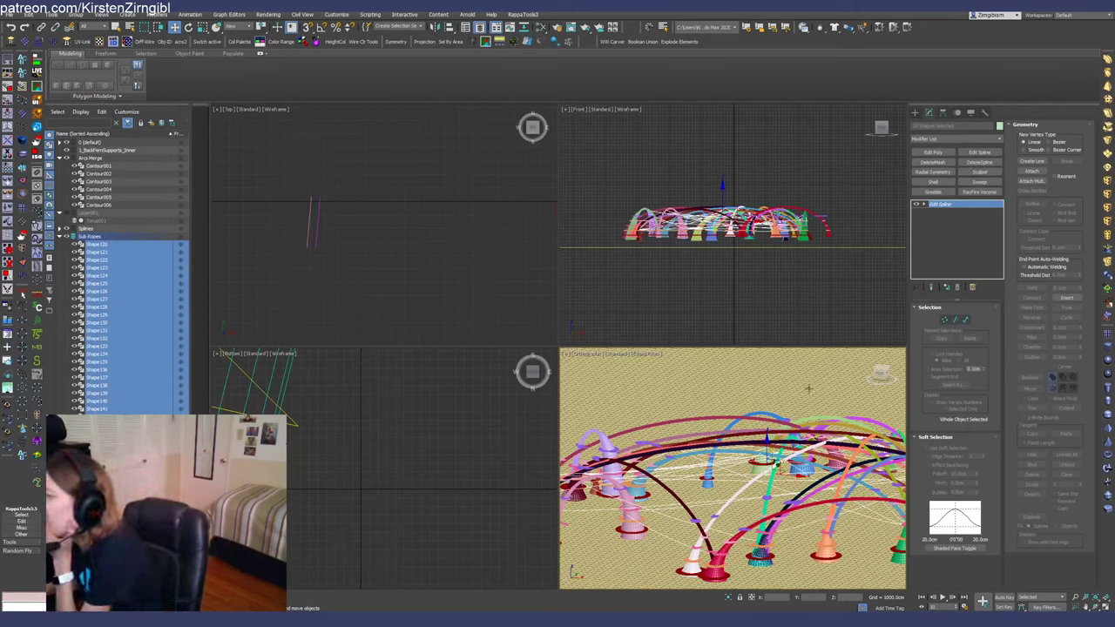
Step: Convert the selected rope shapes to editable splines and apply a fresh Edit Spline modifier to them
right_click(713, 468)
mouse_move(739, 542)
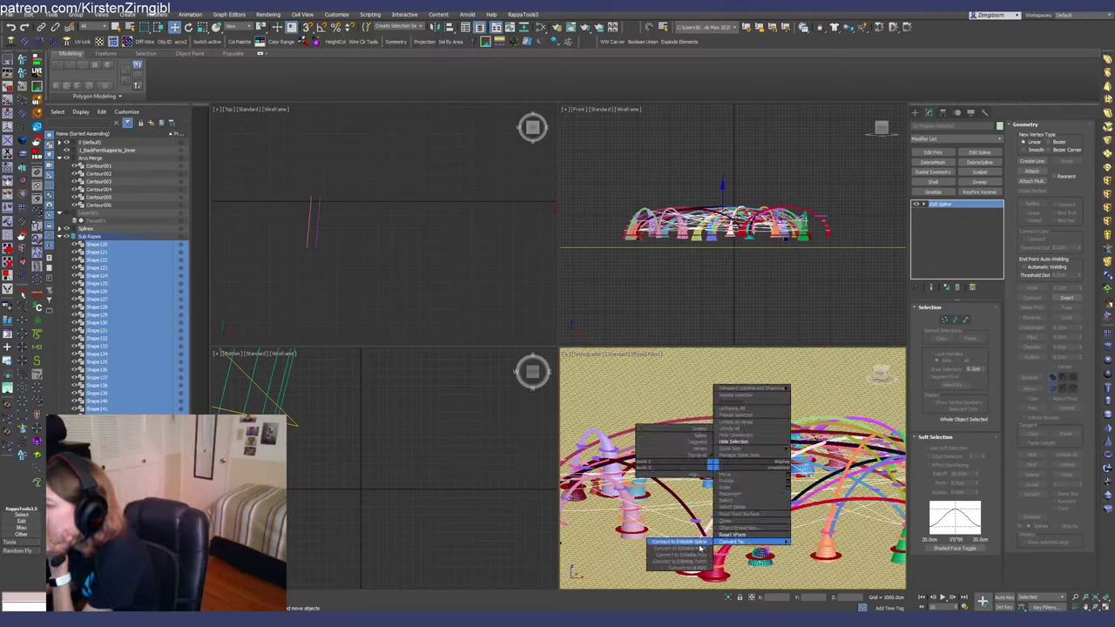
left_click(699, 543)
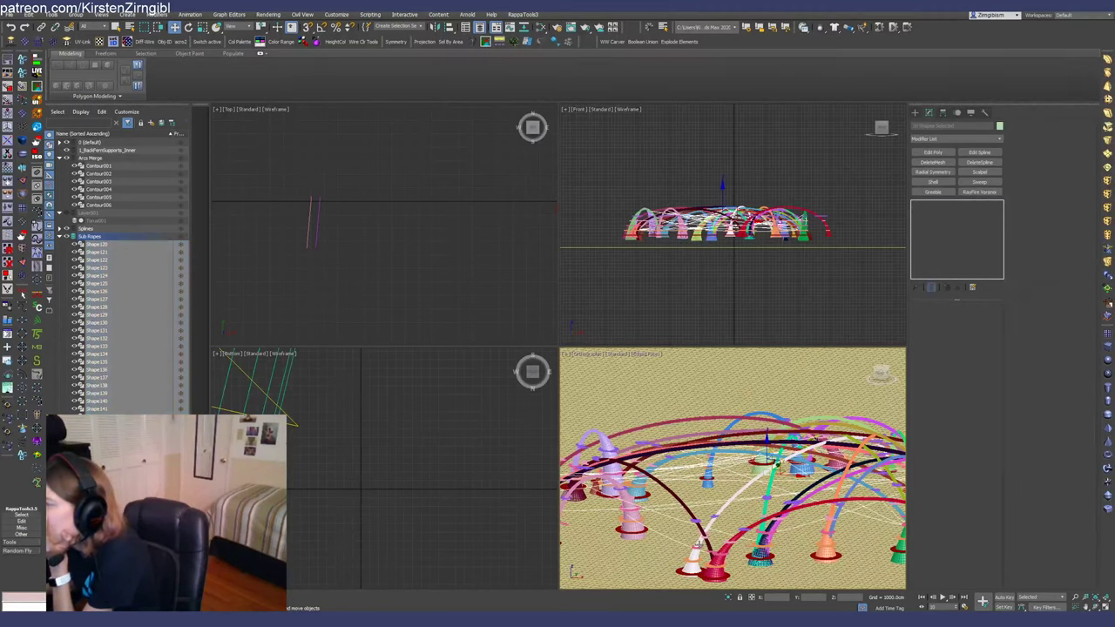
left_click(981, 155)
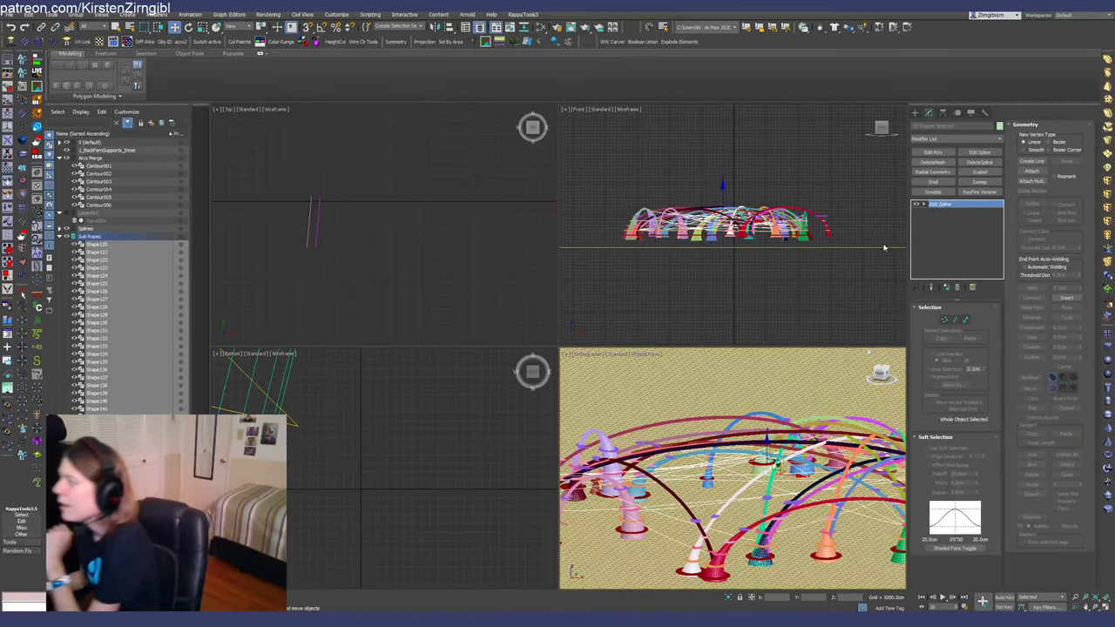
Step: Open ModMod Zorb and pick the SplineShape entry among the scene's base objects
left_click(10, 406)
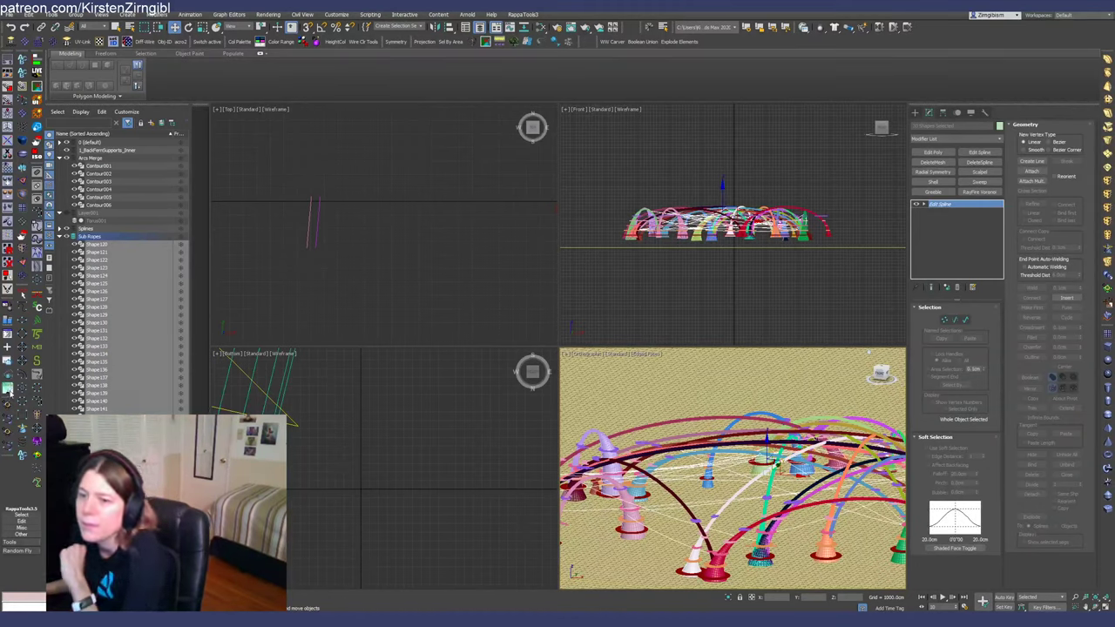
left_click(259, 330)
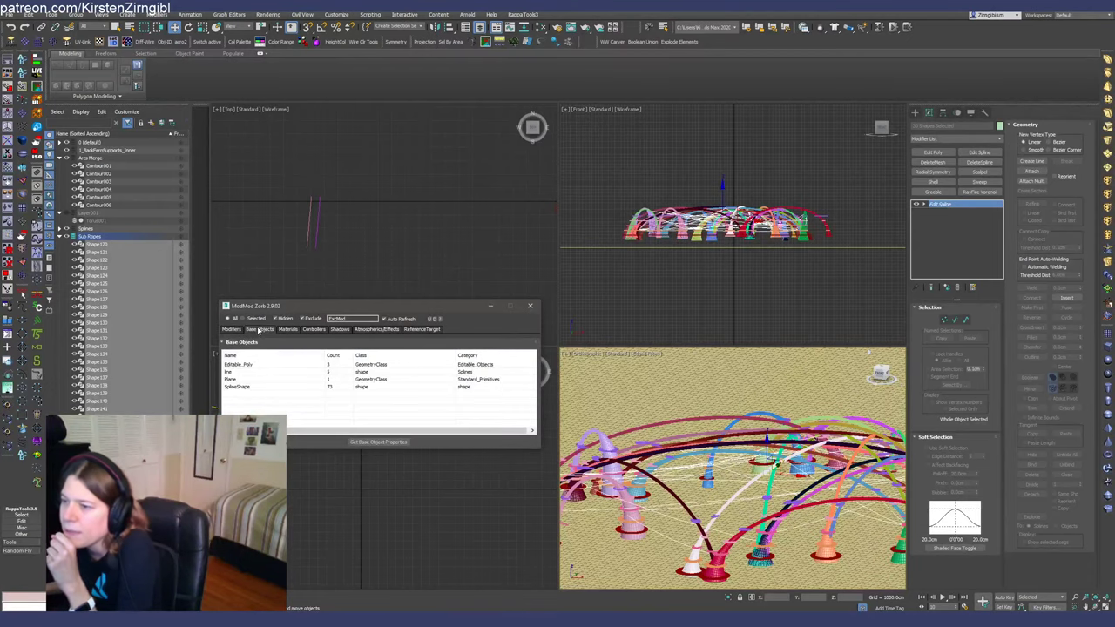
left_click(237, 388)
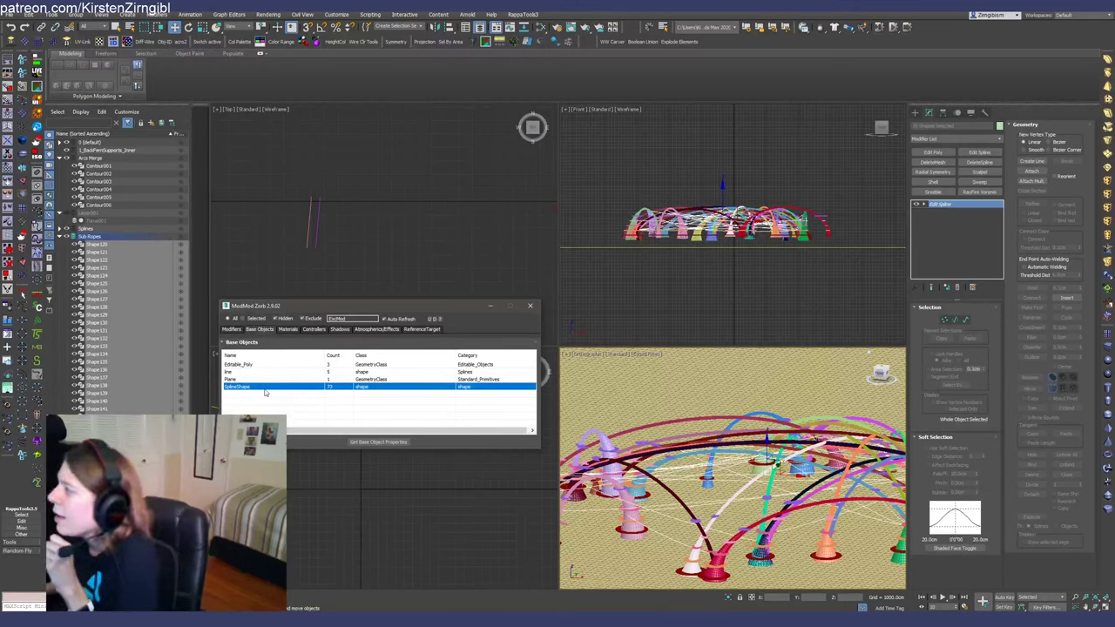
middle_click(838, 265)
scroll(723, 209, "up", 5)
middle_click_drag(717, 213, 733, 209)
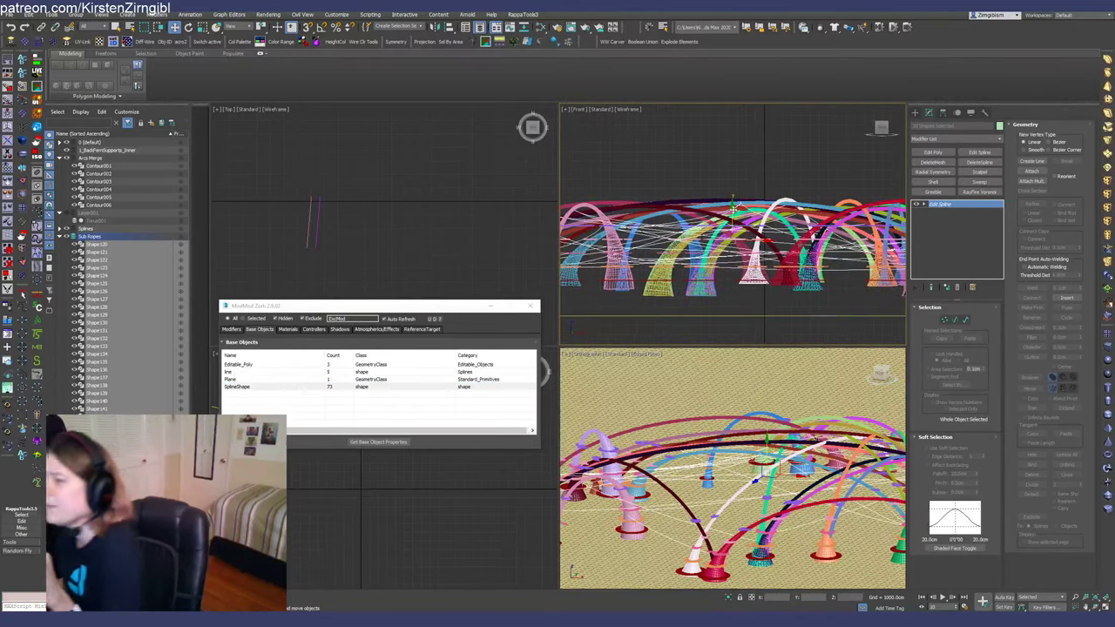
Step: Limit ModMod Zorb to the selected objects and open the SplineShape base object properties
left_click(251, 320)
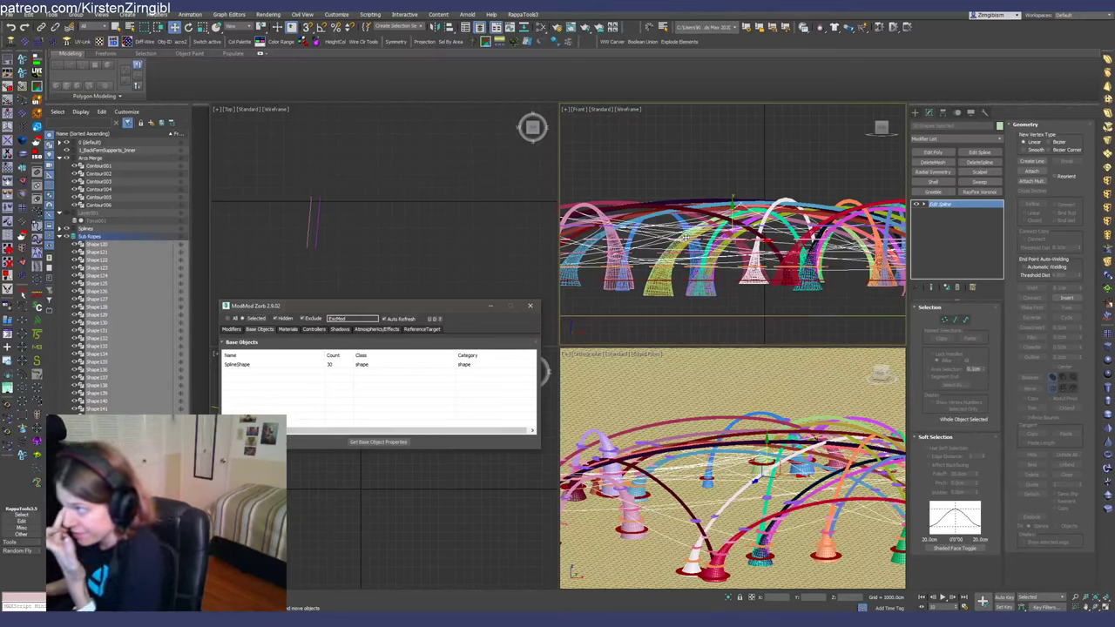
left_click(232, 319)
left_click(250, 320)
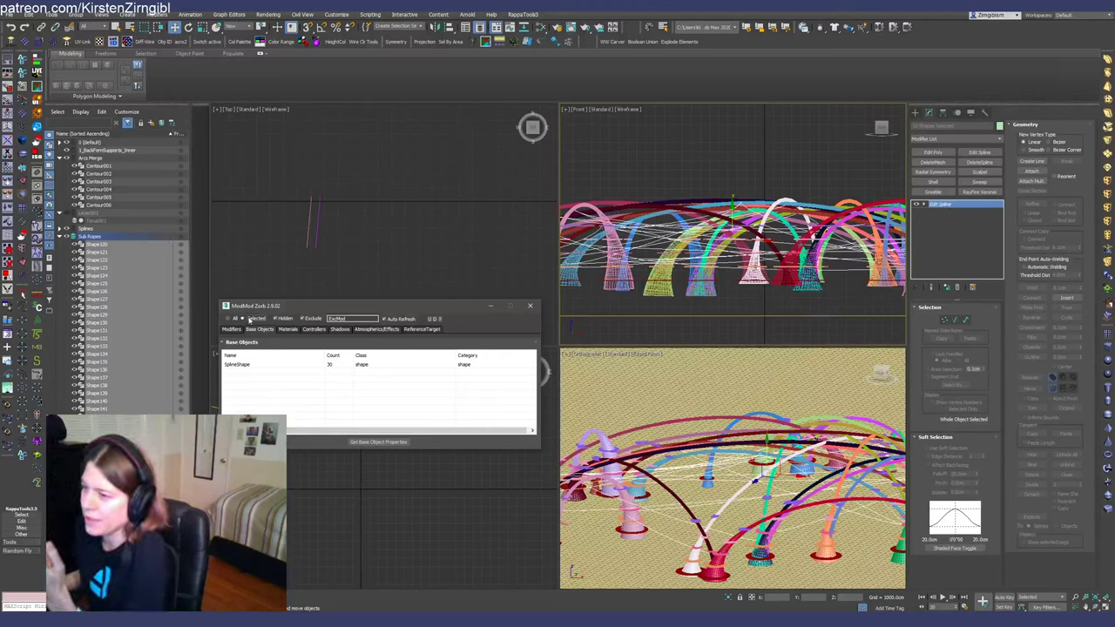
double_click(238, 365)
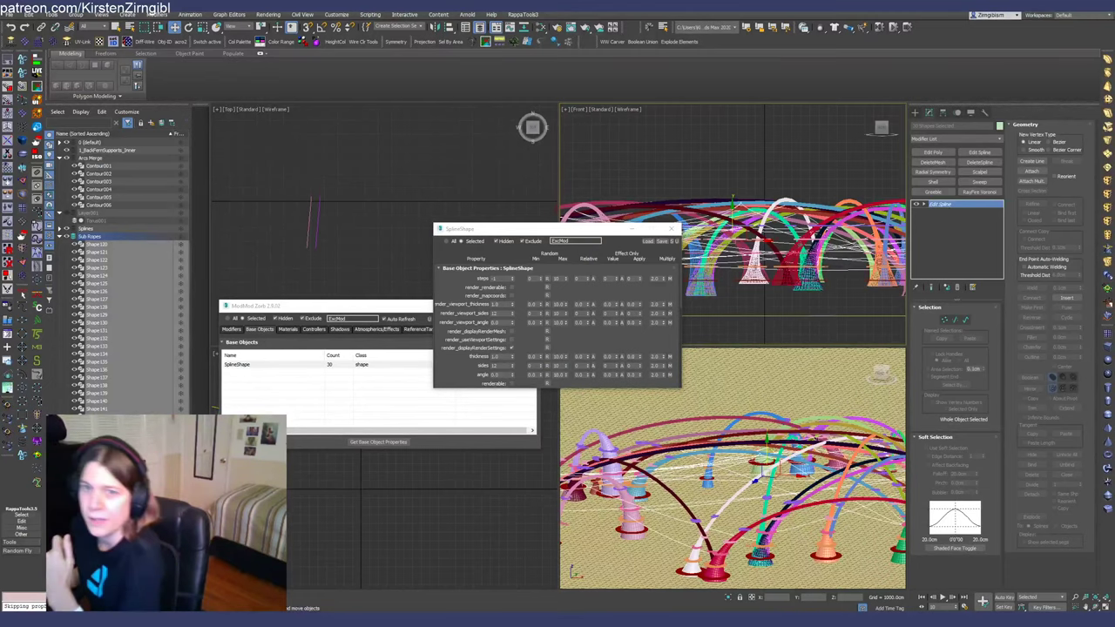
Step: Switch to OneNote and add a new page directly beneath the Splines page in the 3DS Max notes
left_click_drag(0, 226, 654, 81)
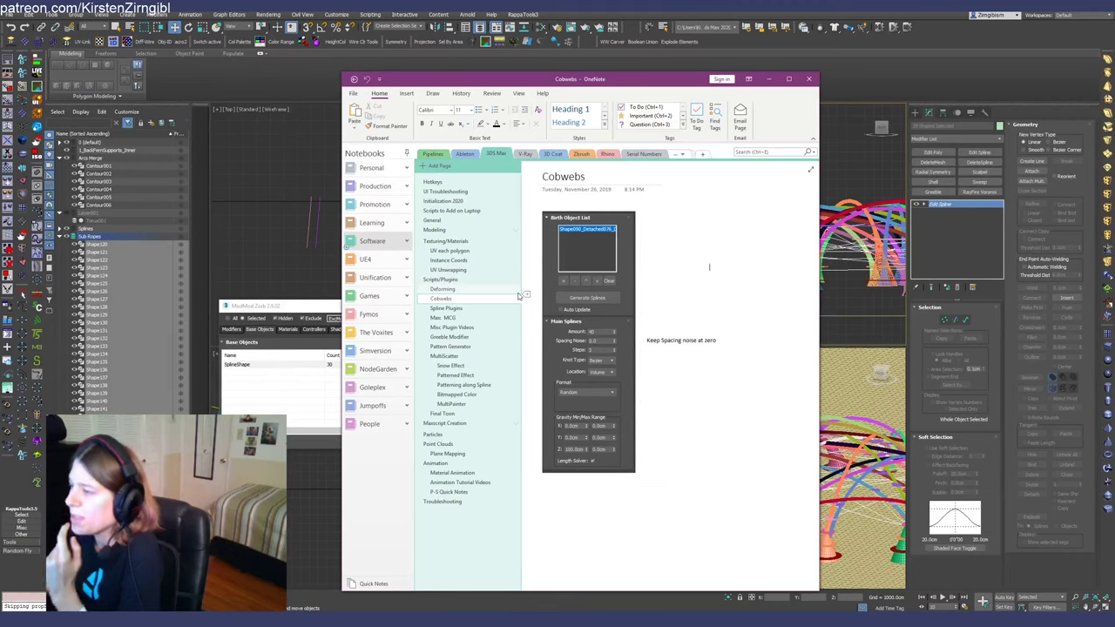
left_click(519, 232)
left_click(518, 268)
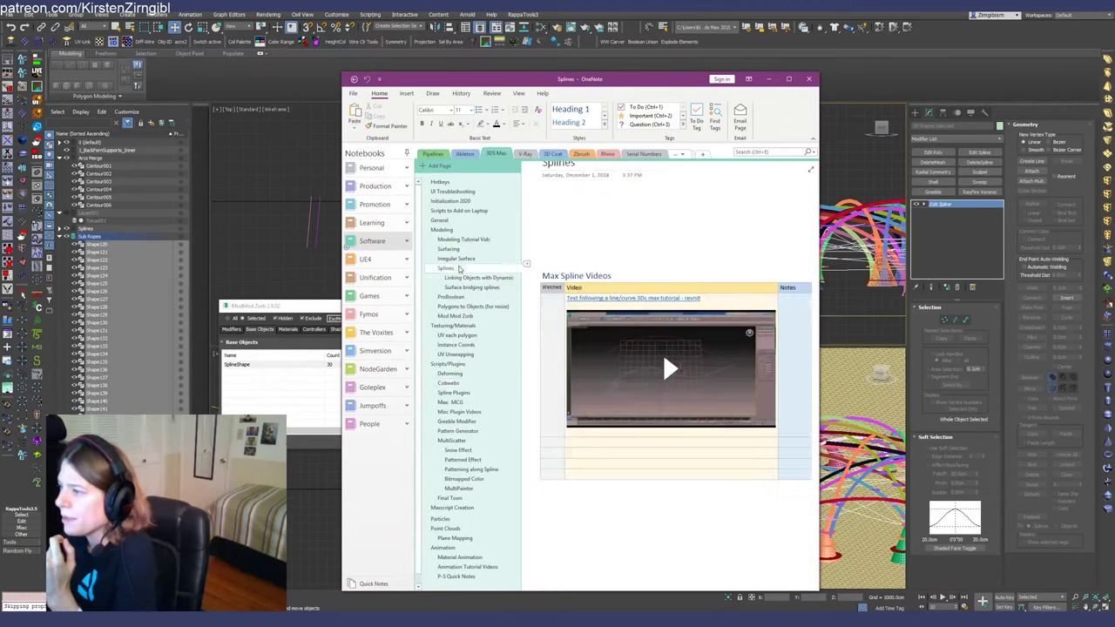
left_click(526, 276)
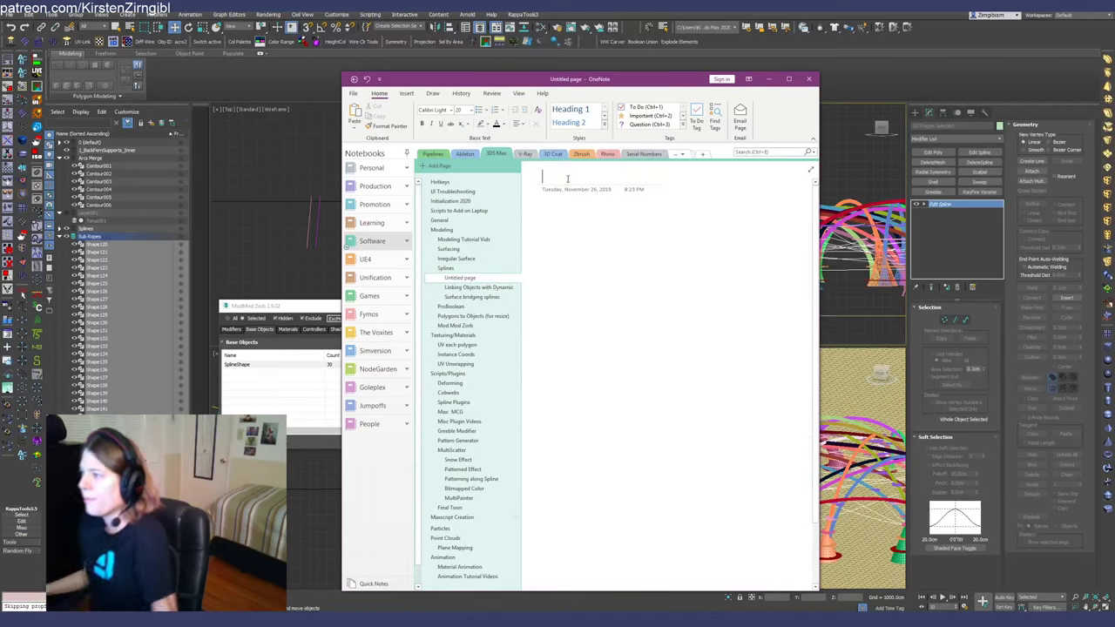
Step: Title the new page "Zorb Tools"
type("Spli")
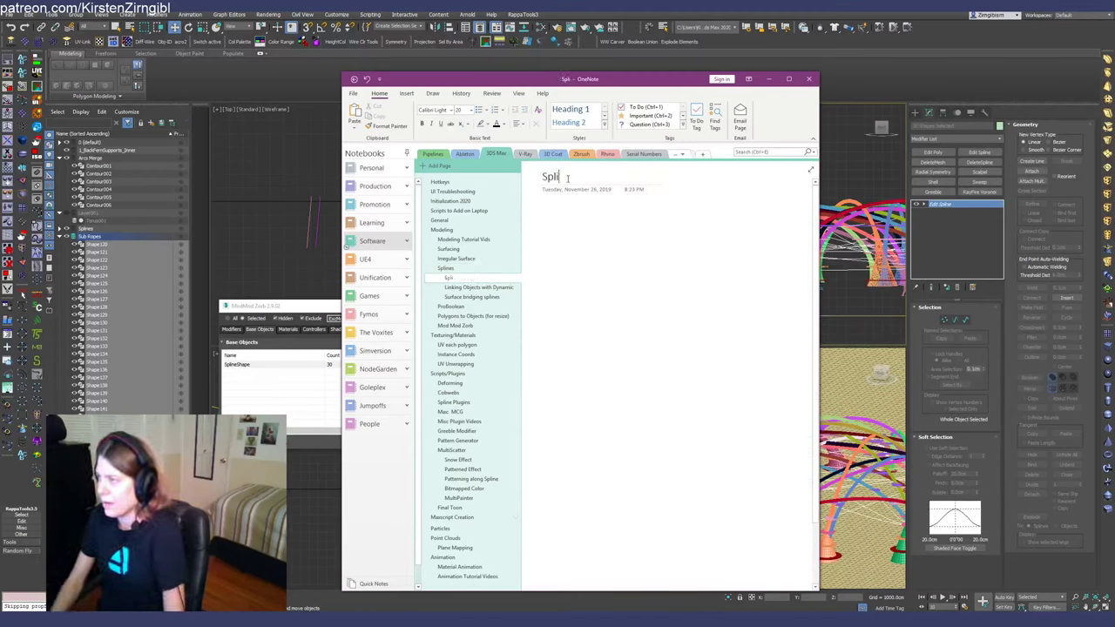
key("BackSpace")
key("BackSpace")
key("BackSpace")
key("BackSpace")
type("Zorb")
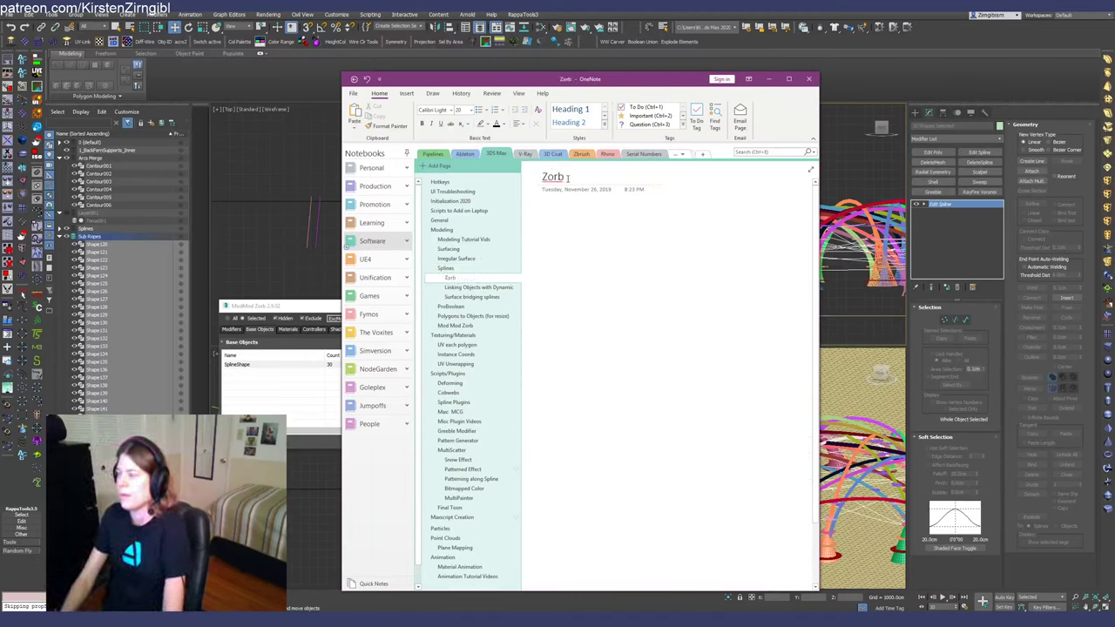
type(" Tool")
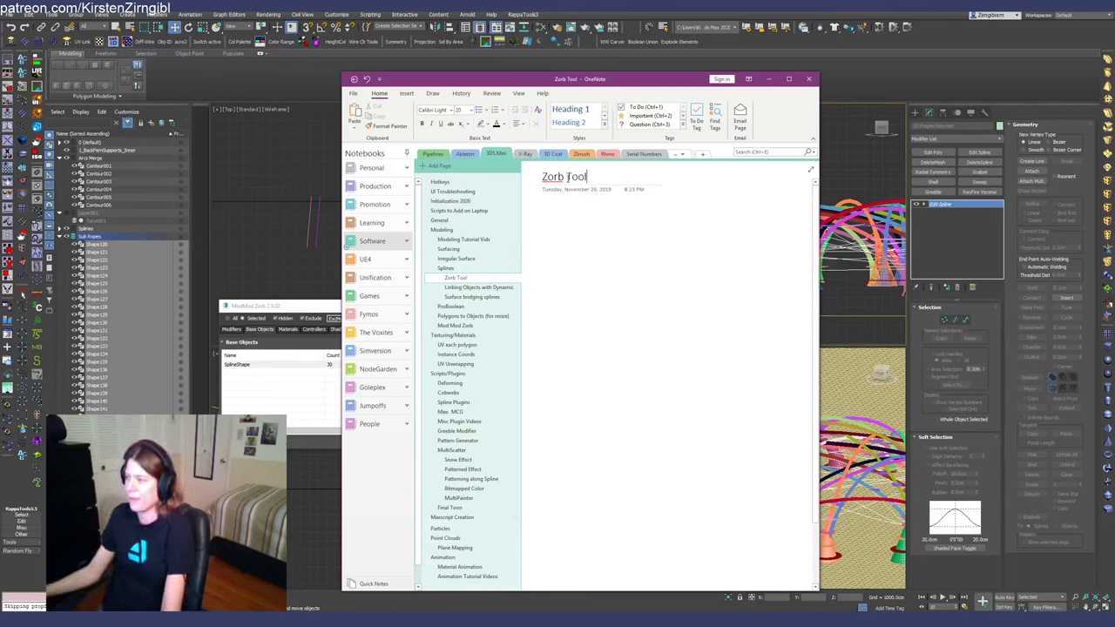
left_click(552, 216)
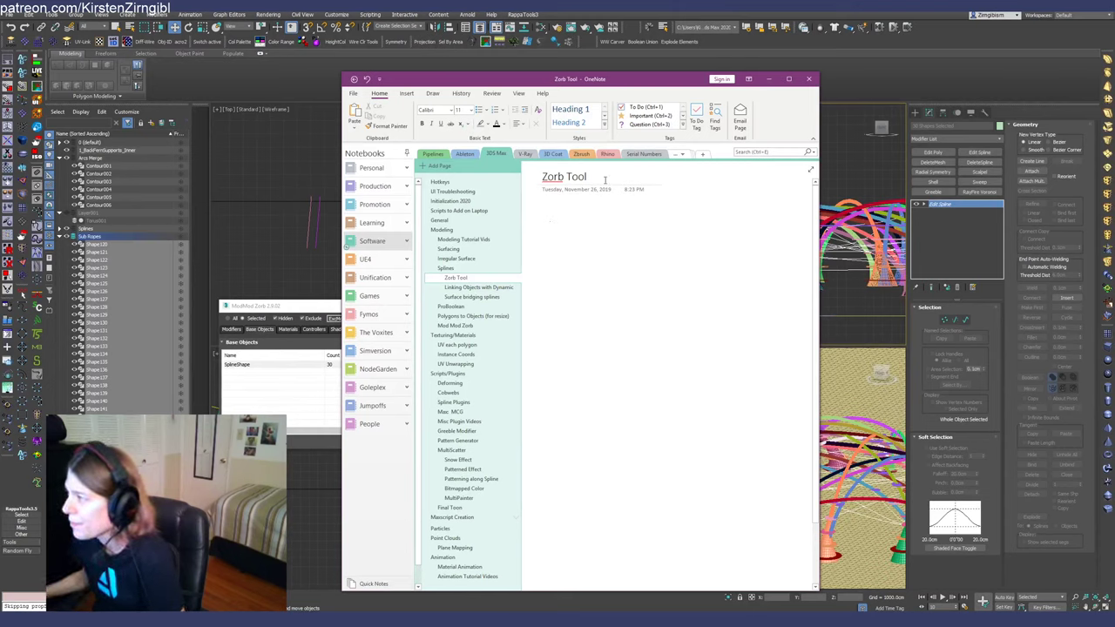
left_click(604, 178)
type("s")
Step: Begin a note on the page body reading: Make sure "Selected" is on
left_click(575, 224)
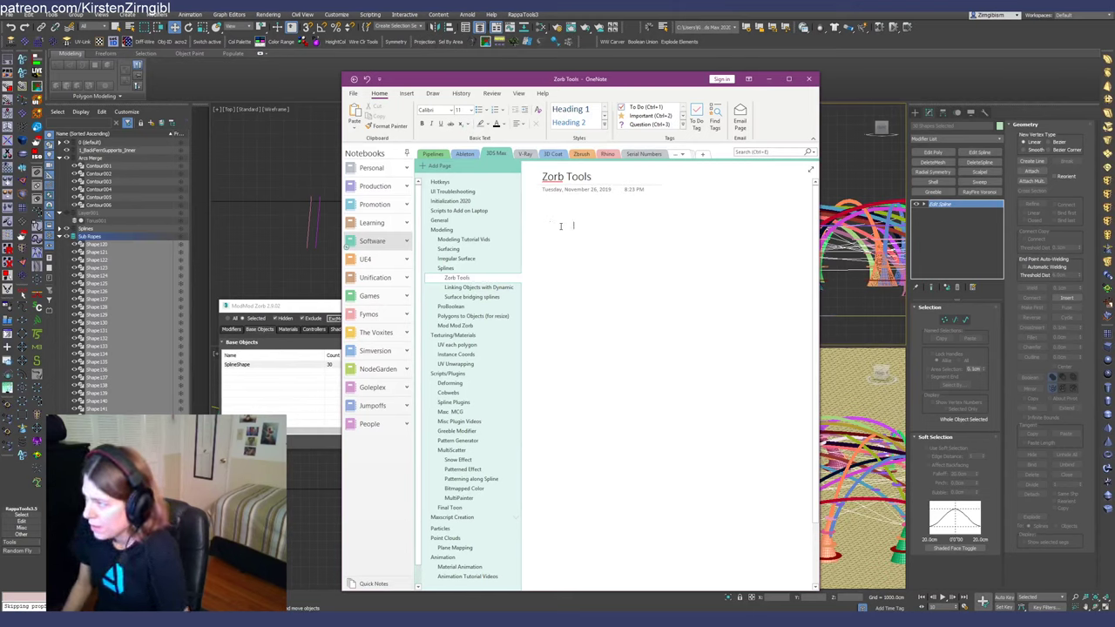
type("Make sure")
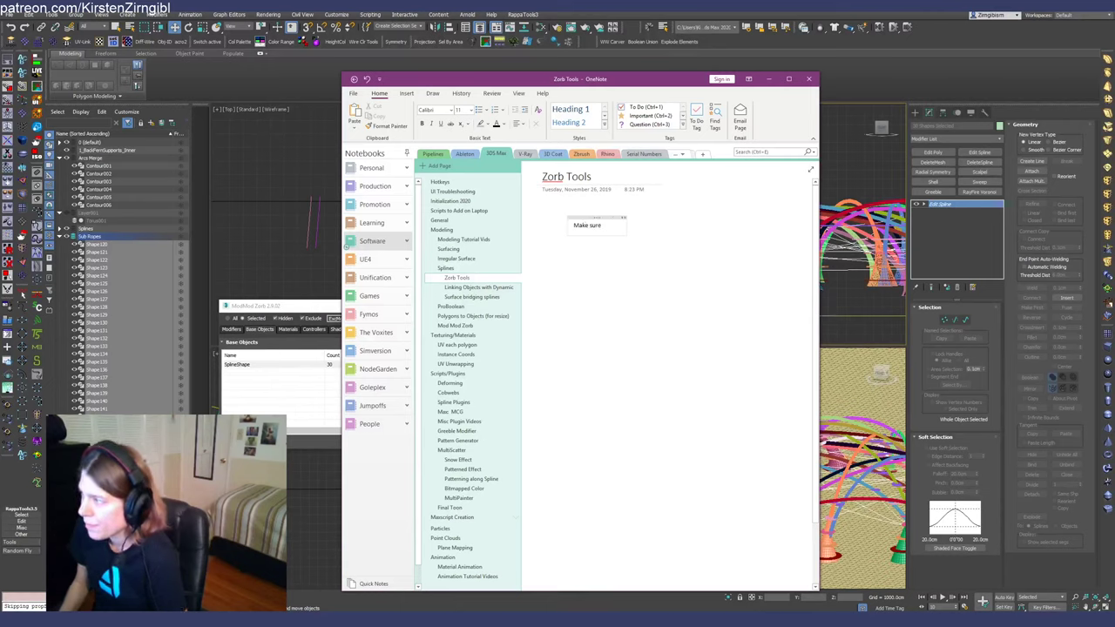
type(" \"Selected\" is")
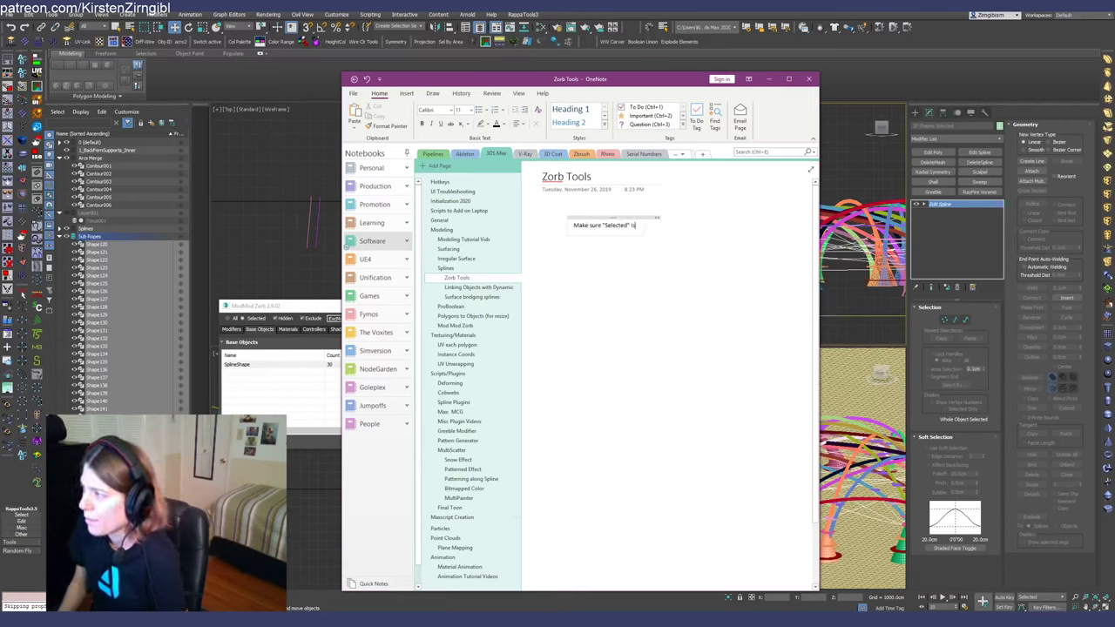
type(" on")
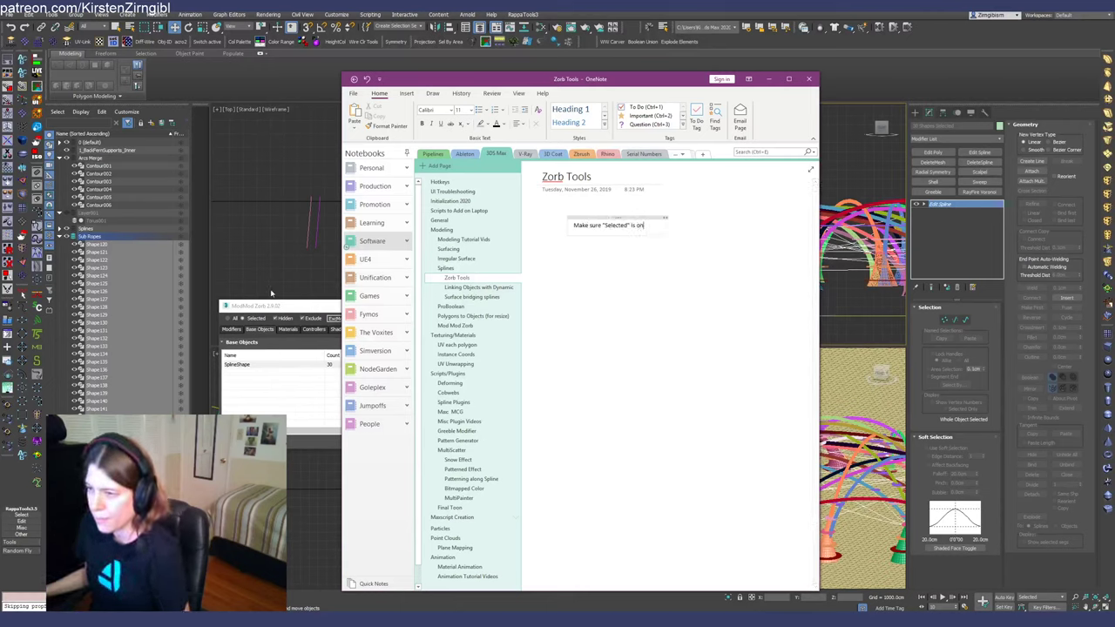
Step: Capture a screen snippet of the ModMod Zorb window's title area including the All/Selected options
key("super+shift+s")
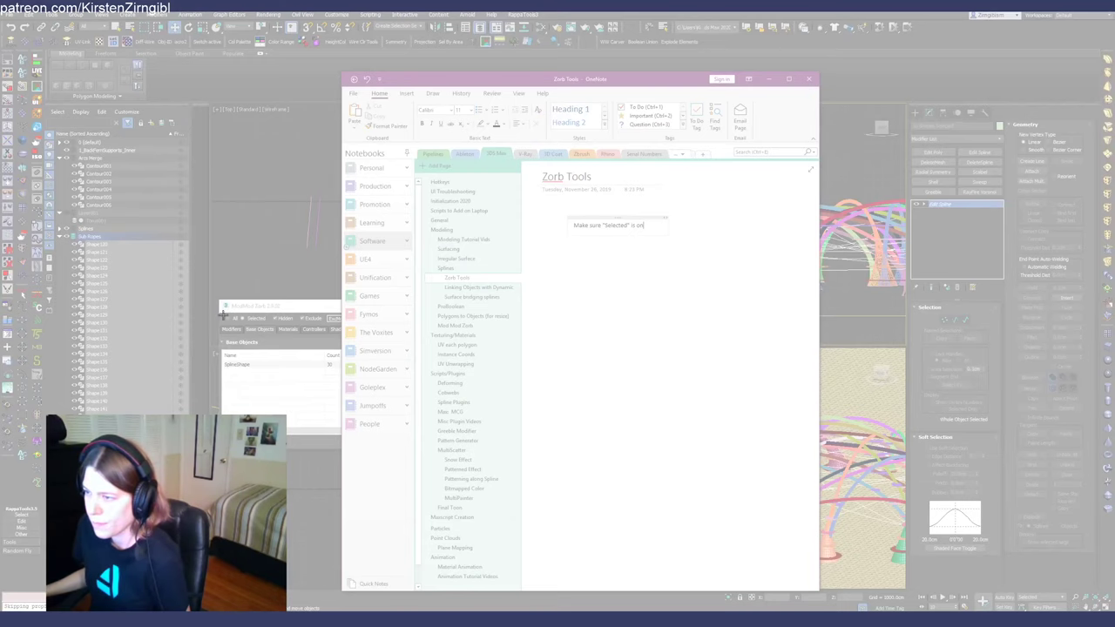
left_click_drag(219, 312, 272, 340)
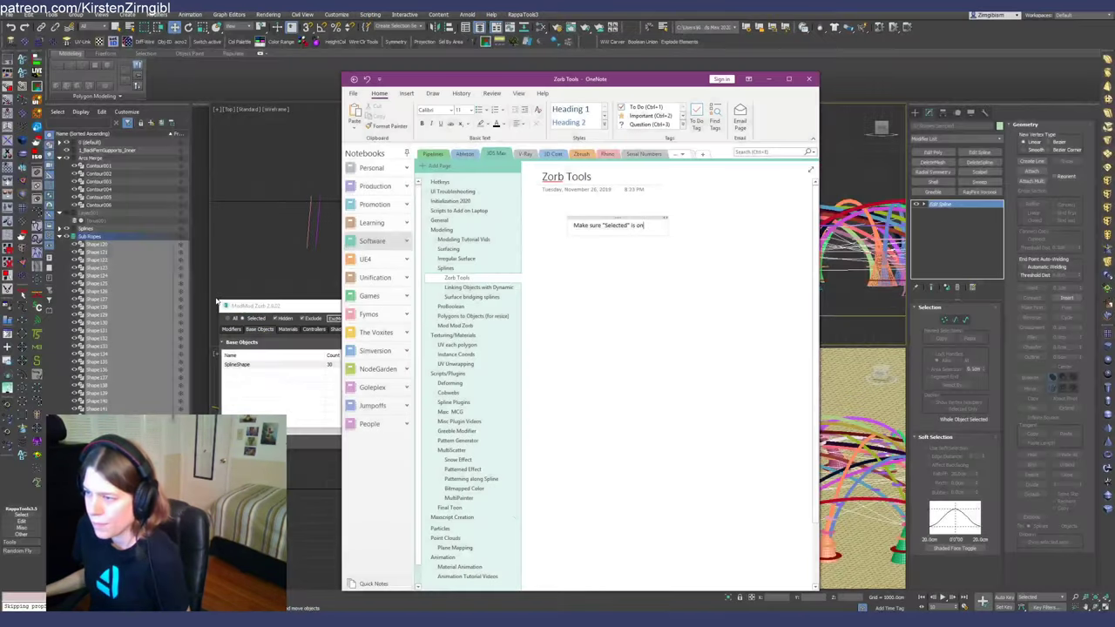
key("super+shift+s")
left_click_drag(218, 296, 296, 359)
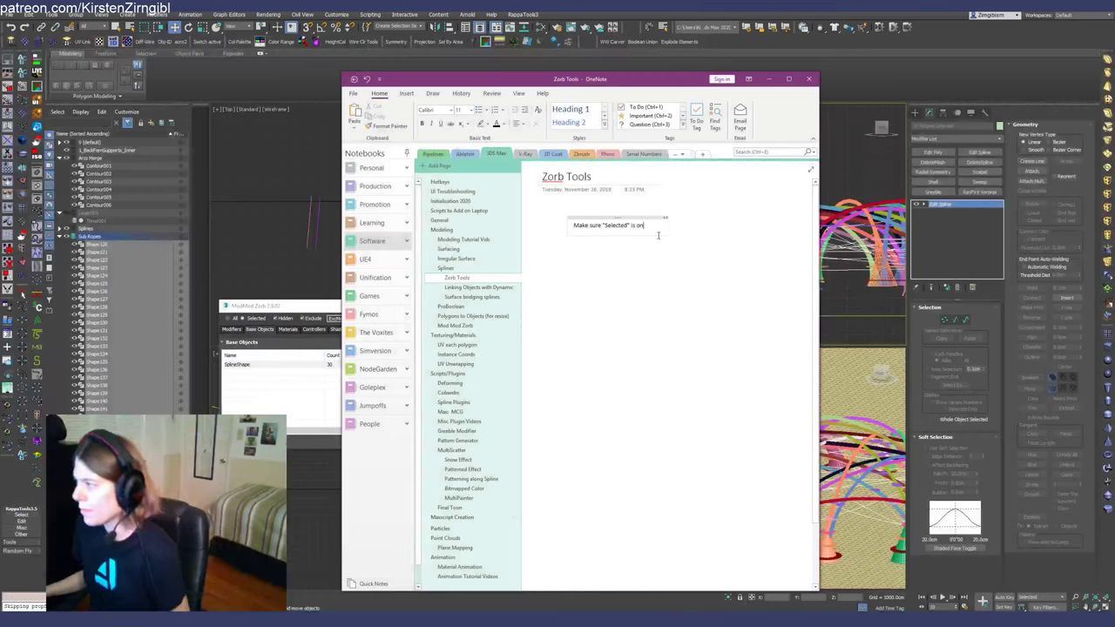
Step: Complete the note with "when adjusting renderable parameters" and paste the ModMod Zorb snippet below it
type("when adjustin")
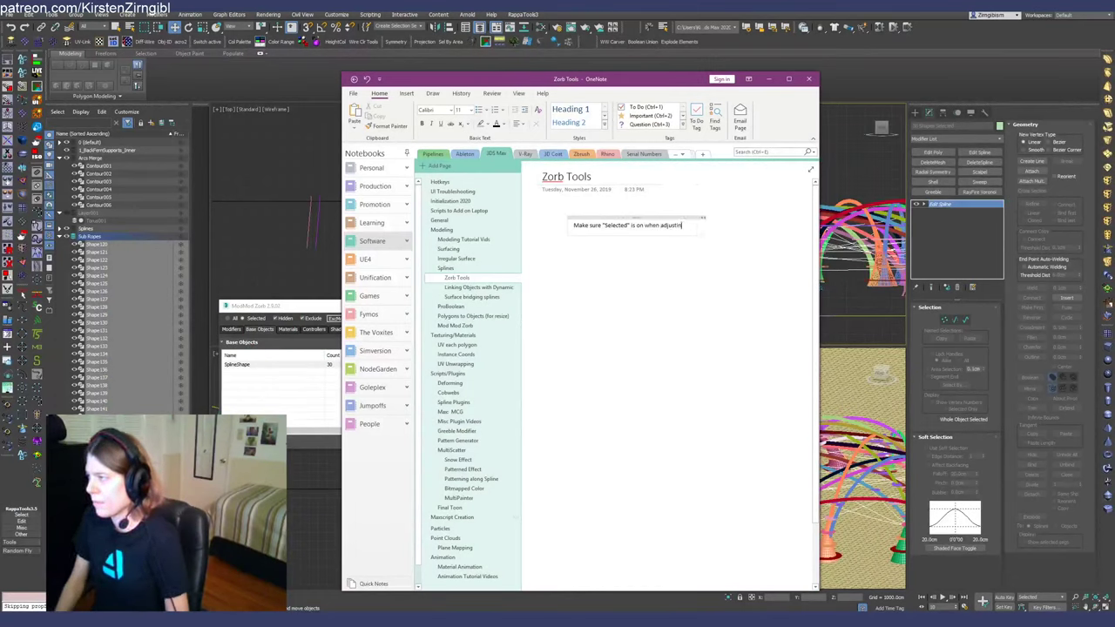
type("g renderable param")
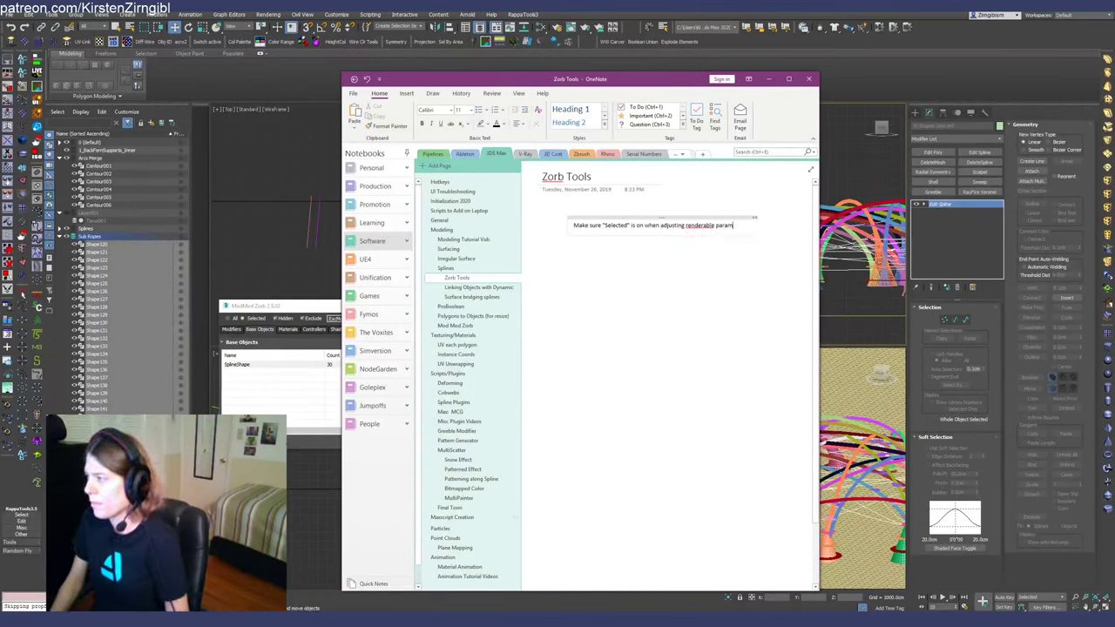
type("eters")
key("Return")
key("ctrl+v")
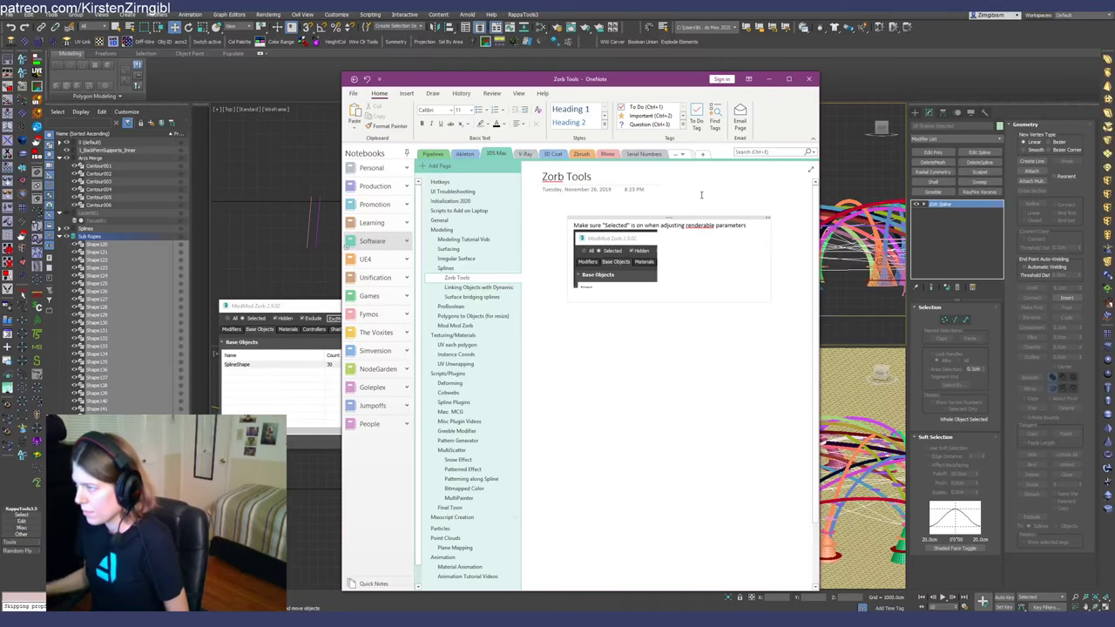
Step: Switch back to 3ds Max and make the SplineShape base objects renderable with mapping coordinates, viewport thickness 10 and 5 viewport sides
left_click(306, 306)
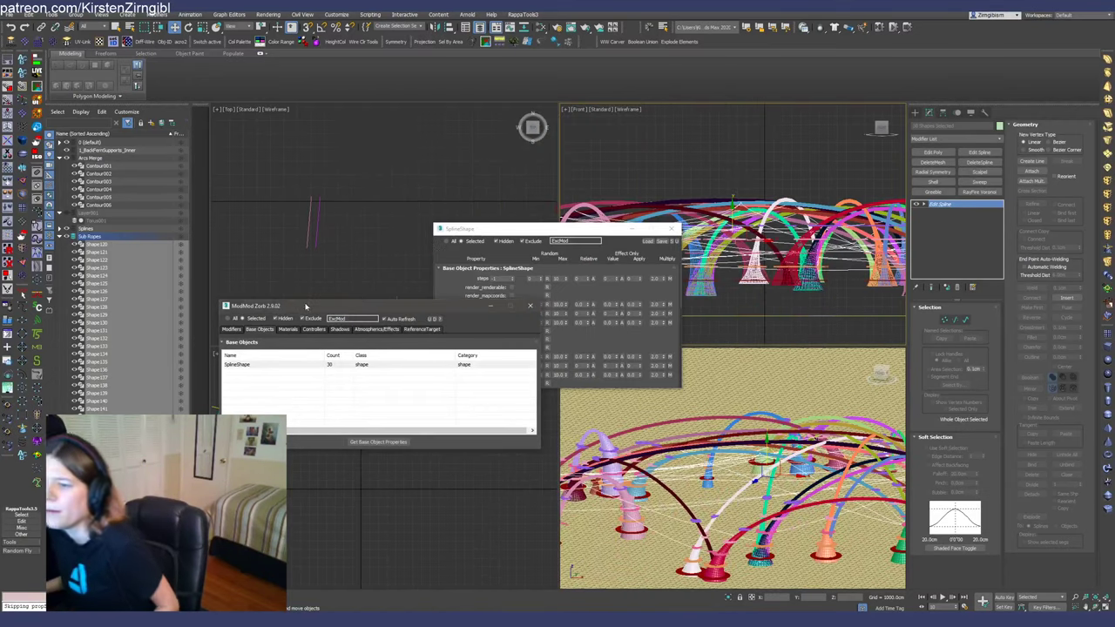
left_click(527, 308)
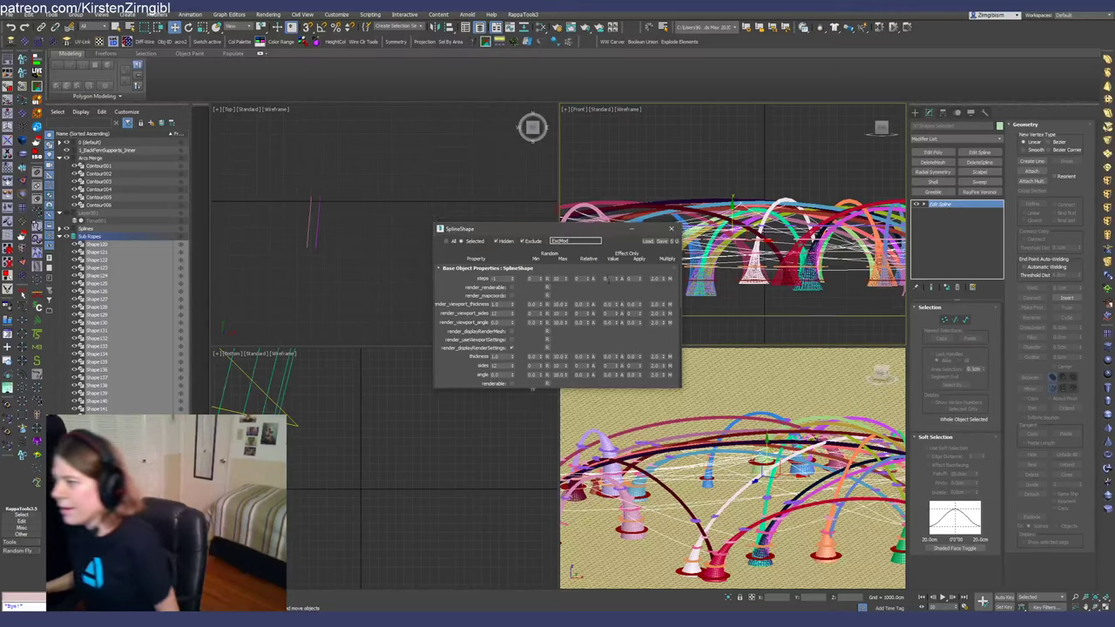
left_click_drag(564, 230, 588, 214)
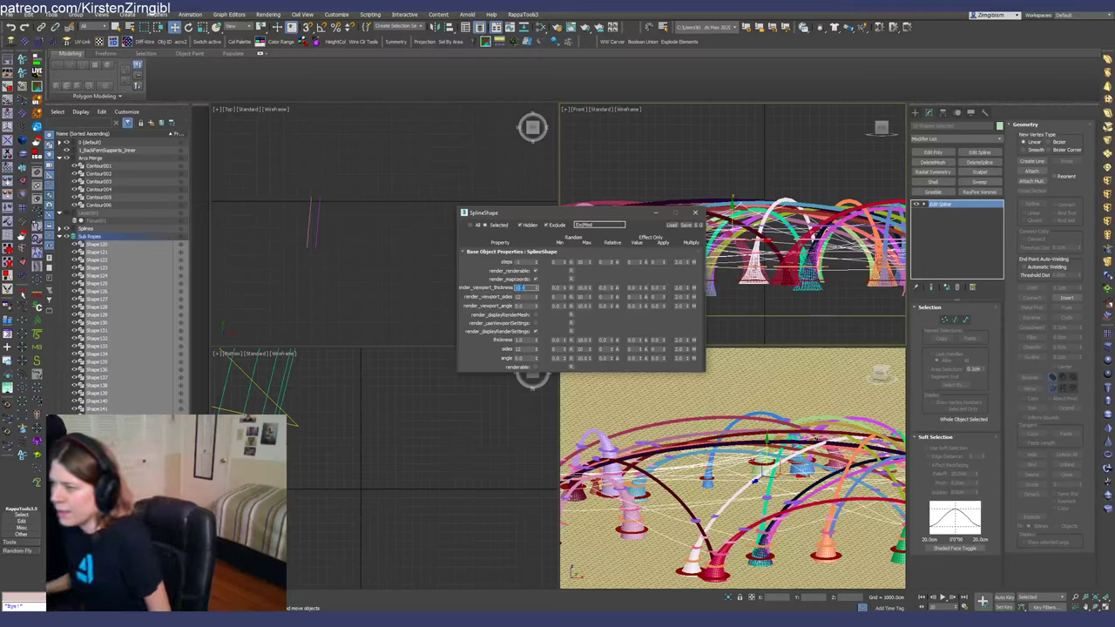
key("Tab")
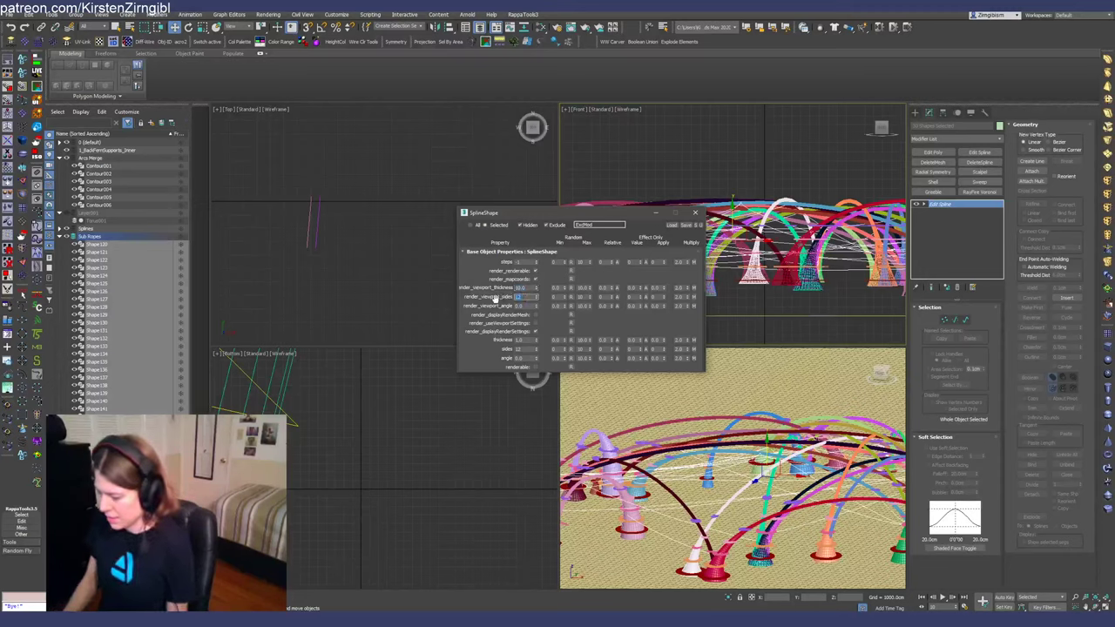
type("5")
key("Return")
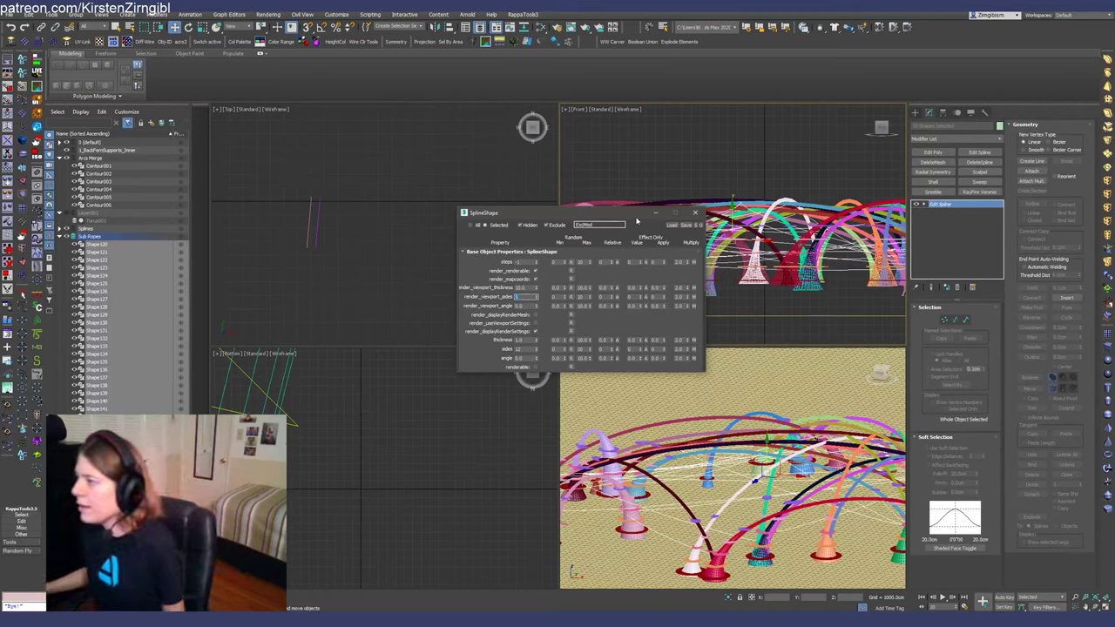
Step: Close the SplineShape properties and deselect the rope shapes
left_click_drag(622, 218, 491, 221)
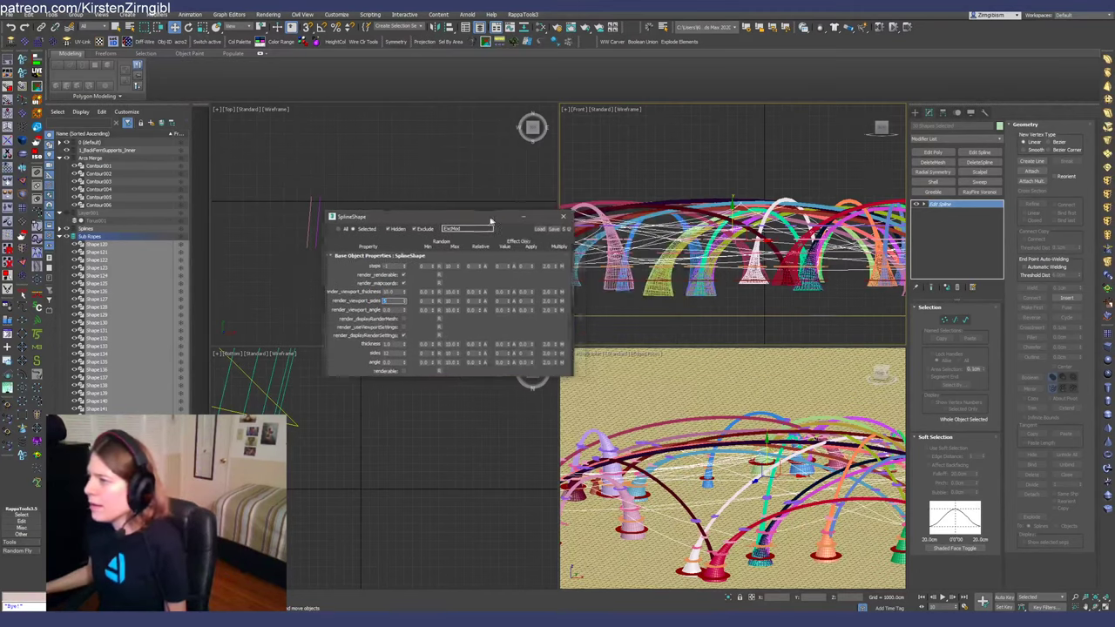
left_click(563, 217)
left_click(459, 438)
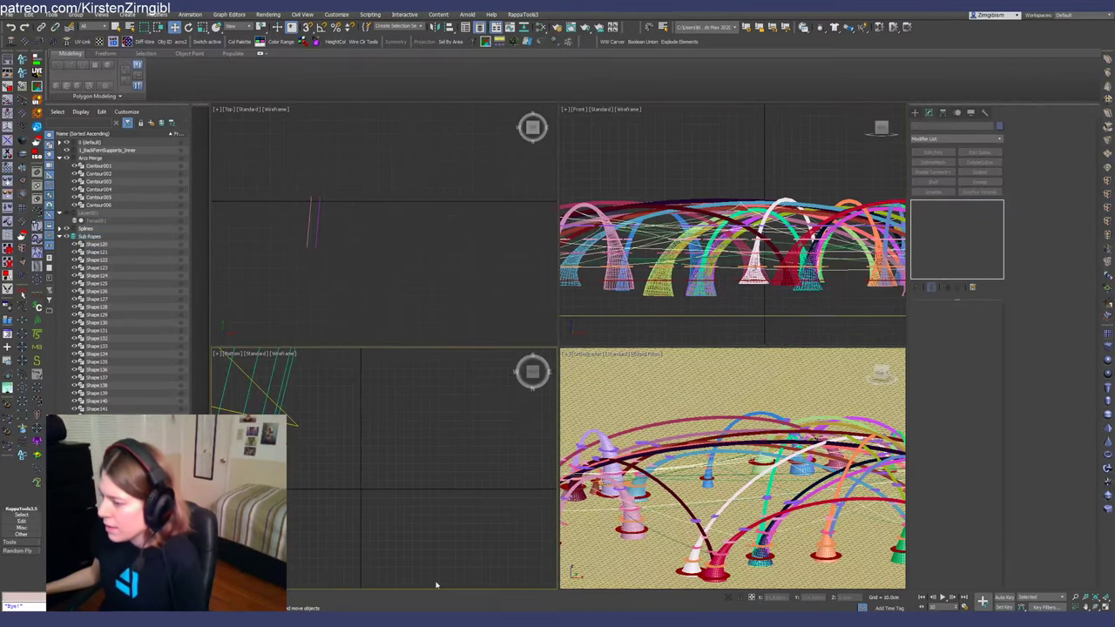
Step: Switch to OneNote, widen its window and move the note up closer to the page title
key("alt+Tab")
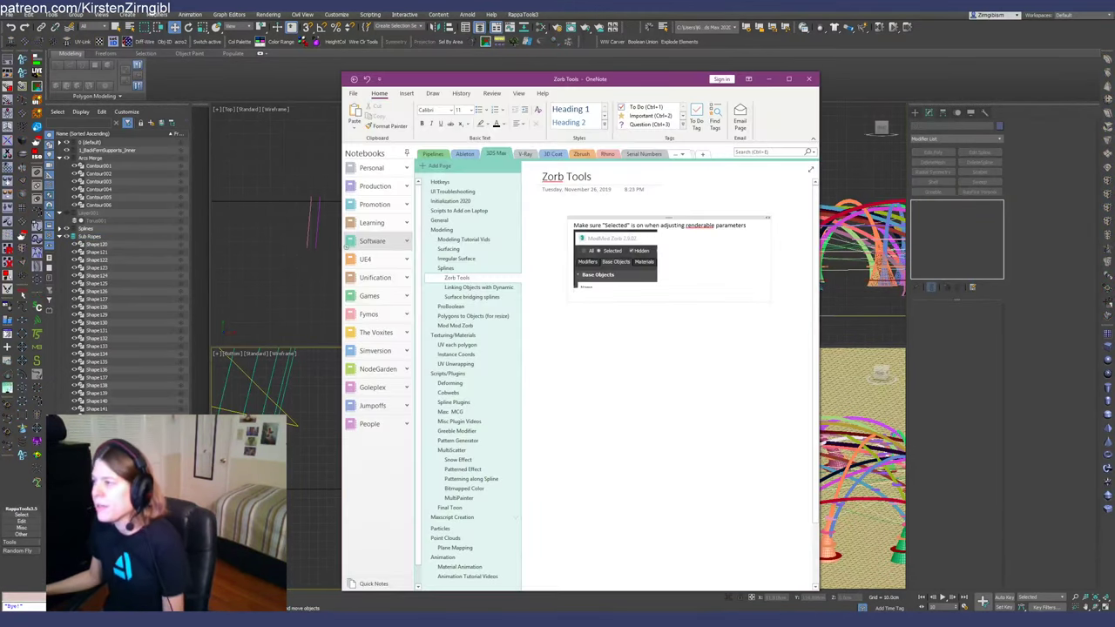
left_click_drag(679, 84, 545, 90)
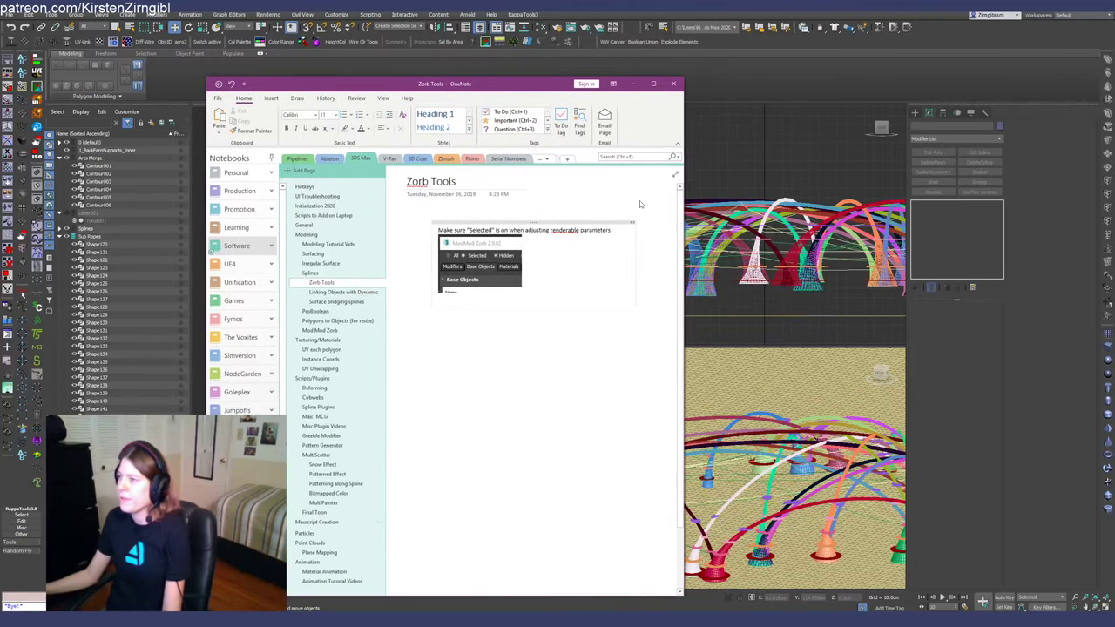
left_click_drag(685, 224, 851, 224)
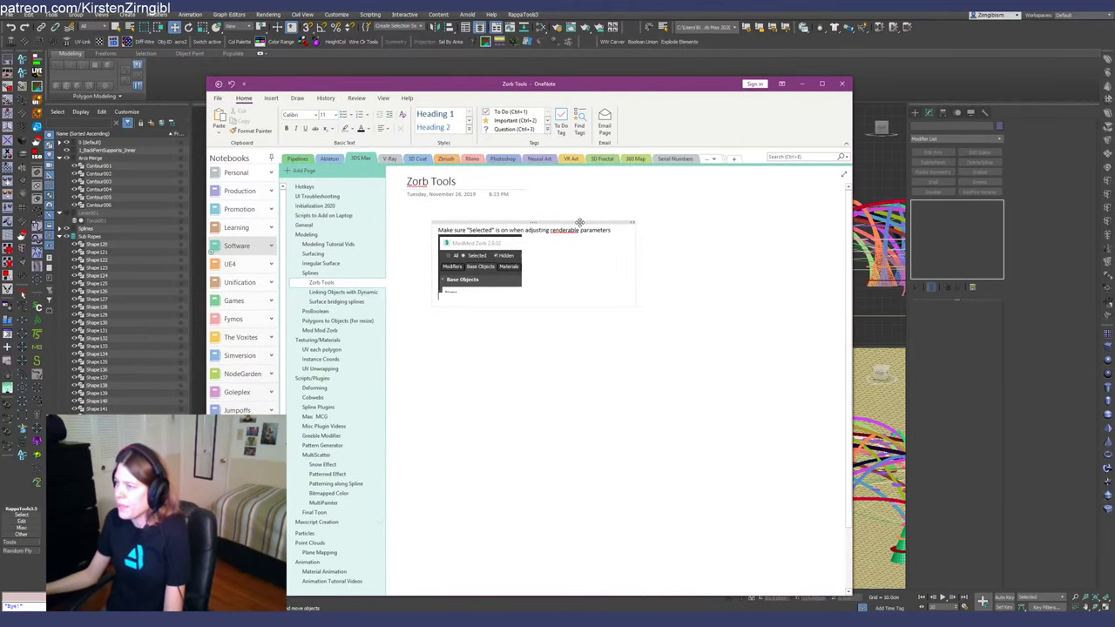
left_click_drag(581, 223, 554, 211)
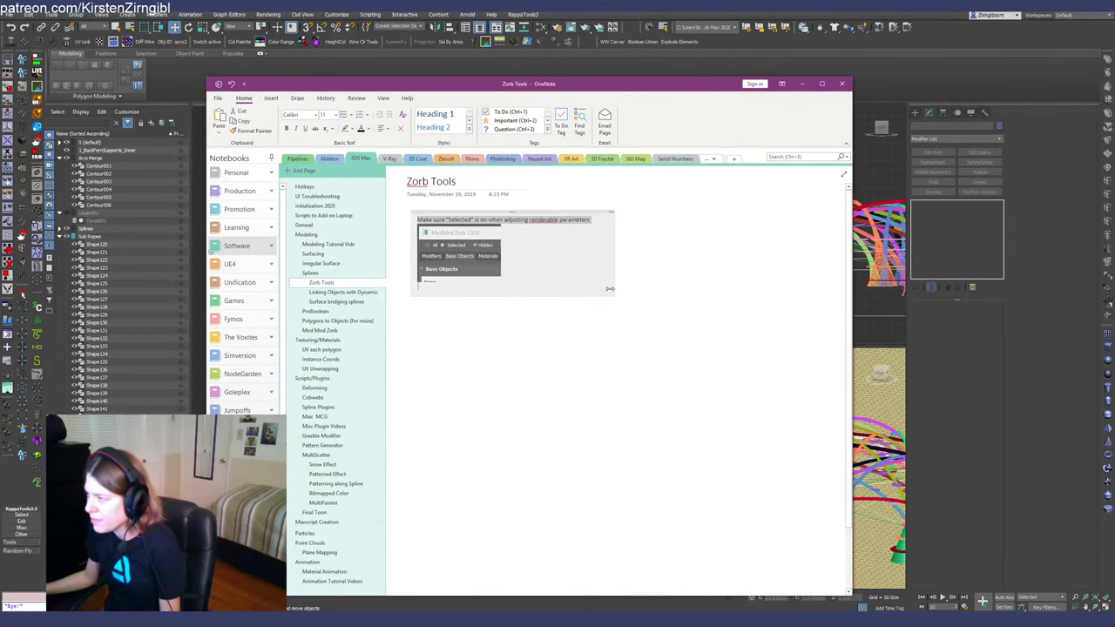
Step: Narrow the Zorb Tools note so its sentence wraps to two lines, and shift it slightly down the page
left_click_drag(615, 263, 525, 264)
left_click_drag(471, 215, 488, 221)
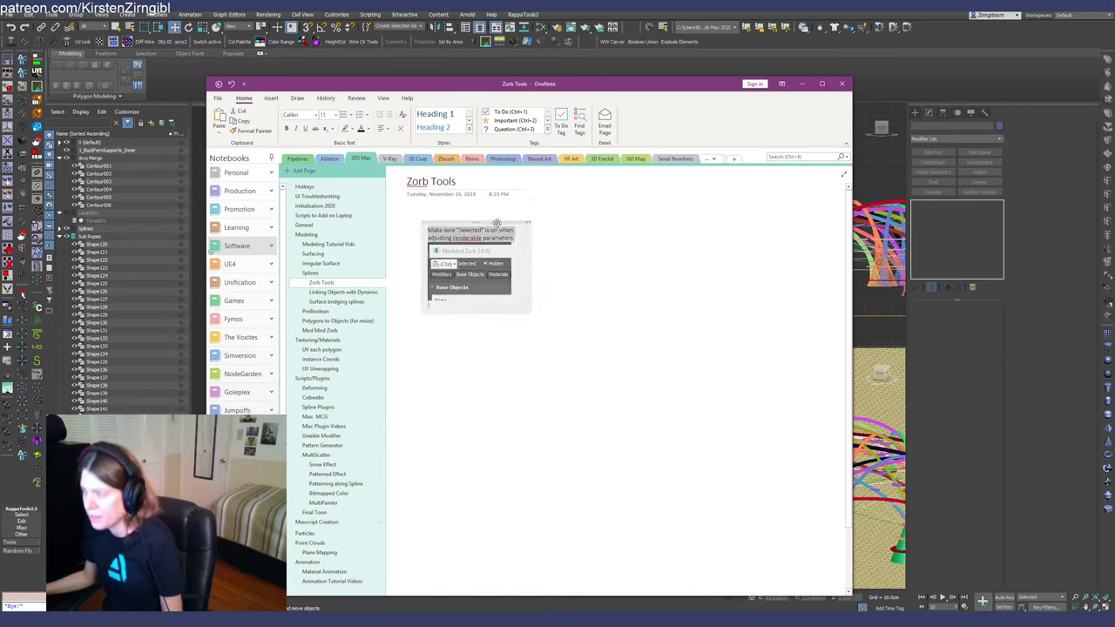
left_click(610, 243)
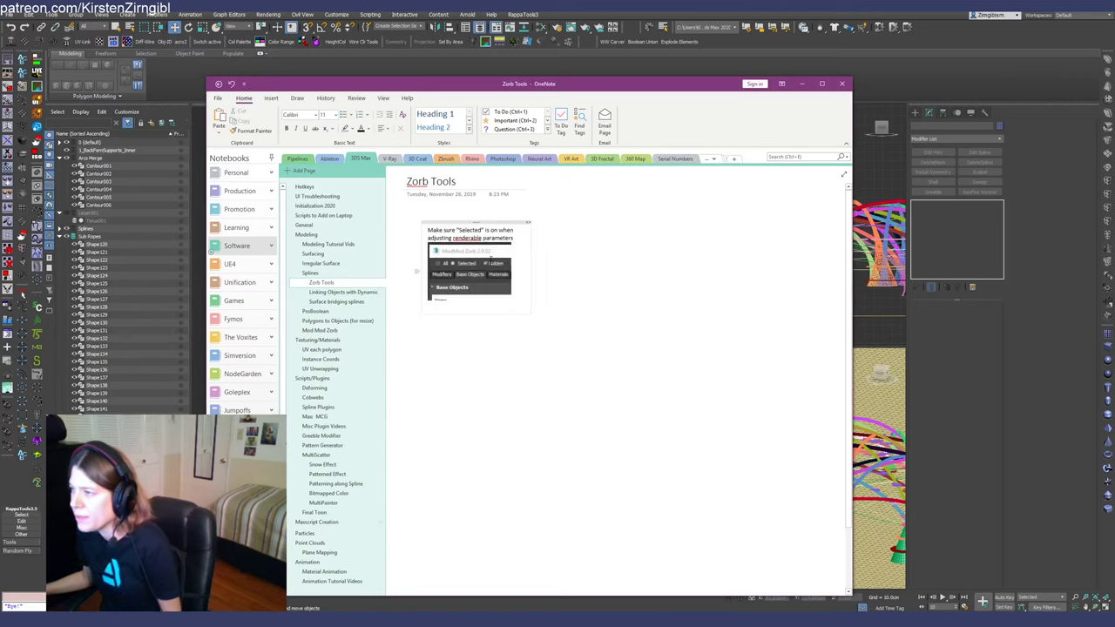
left_click(489, 262)
right_click(490, 262)
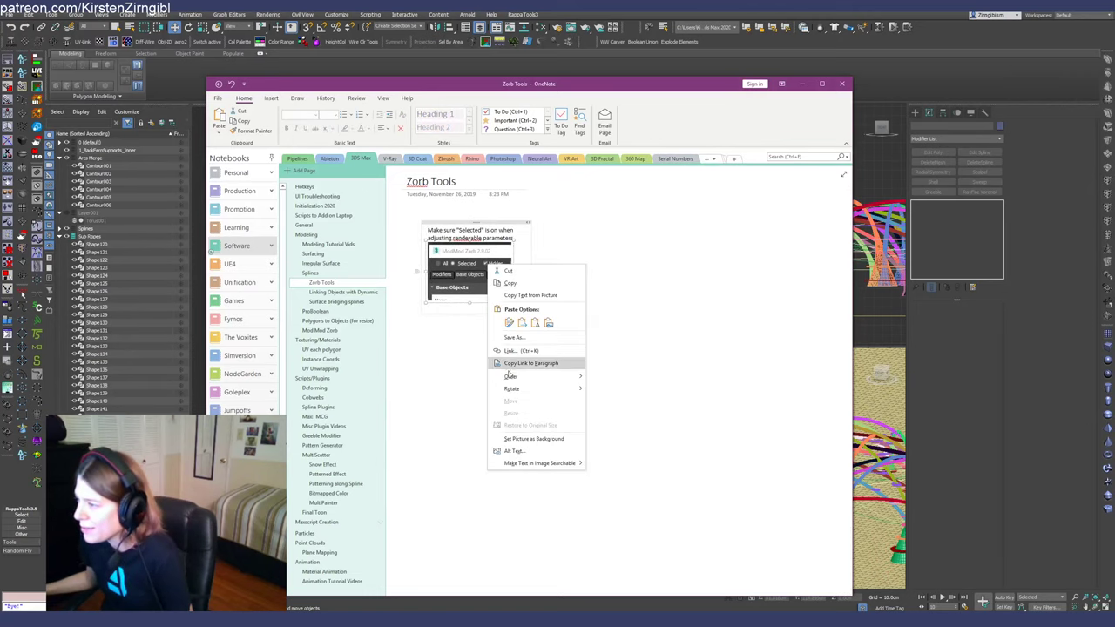
left_click(437, 266)
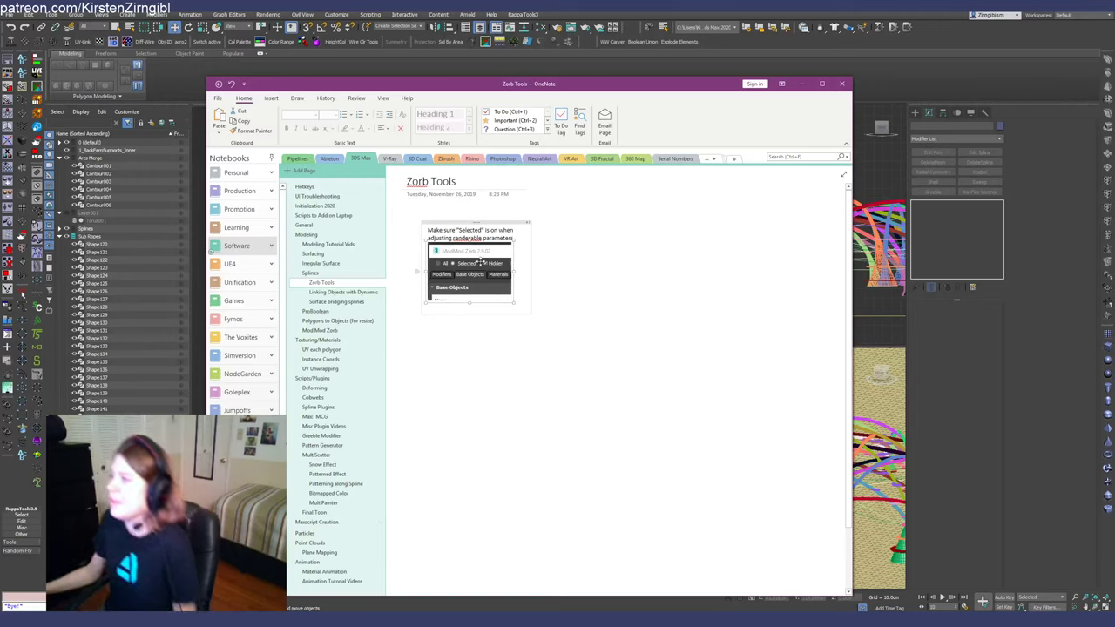
Step: Search all notebooks for "splines", look over the matching pages and clear the search
left_click(782, 156)
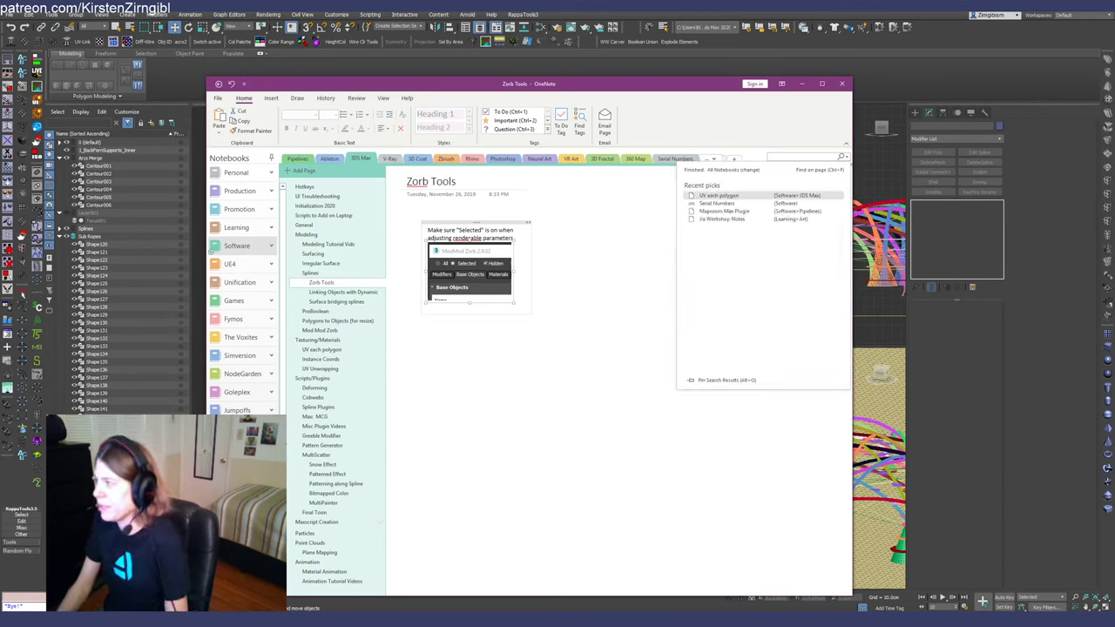
type("splines")
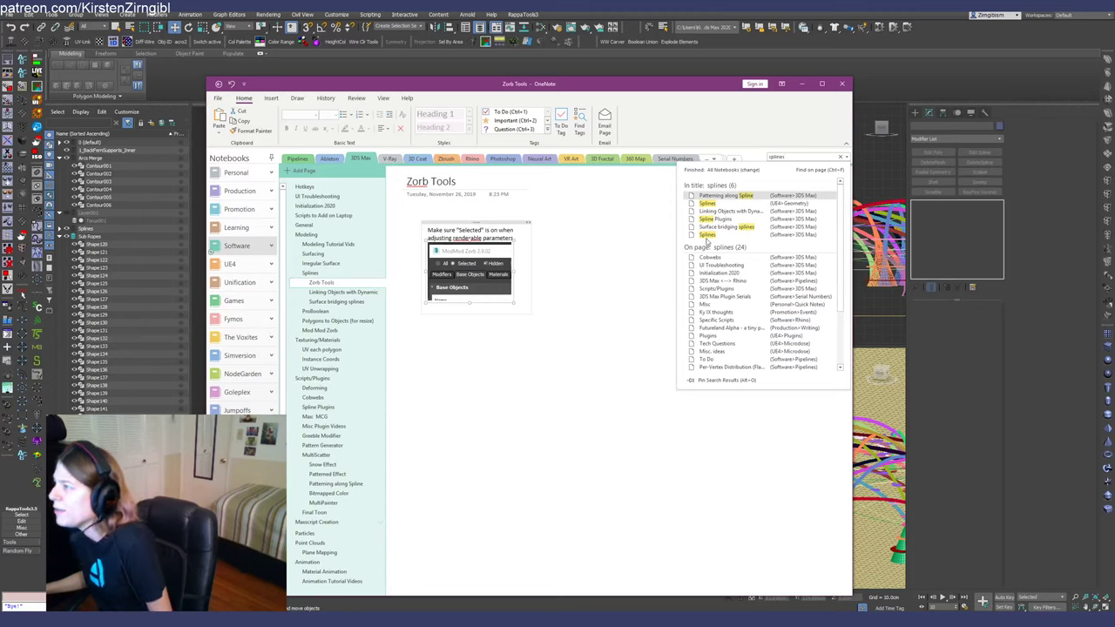
left_click(840, 157)
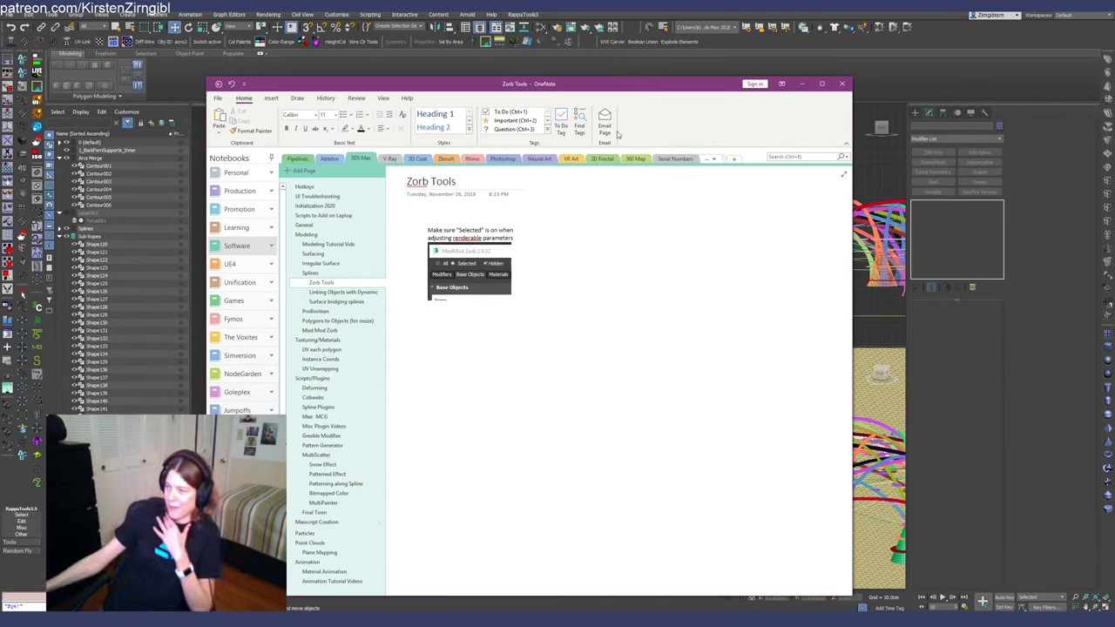
Step: Drag the OneNote window out of the way, bring it back and maximize it
left_click_drag(728, 84, 672, 68)
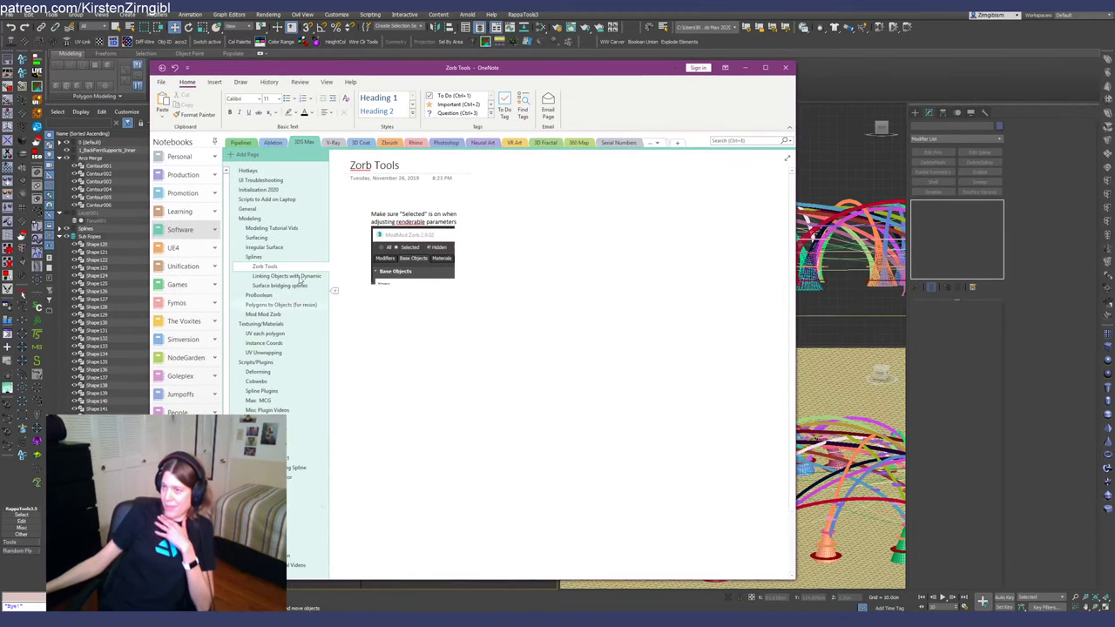
left_click_drag(649, 69, 0, 88)
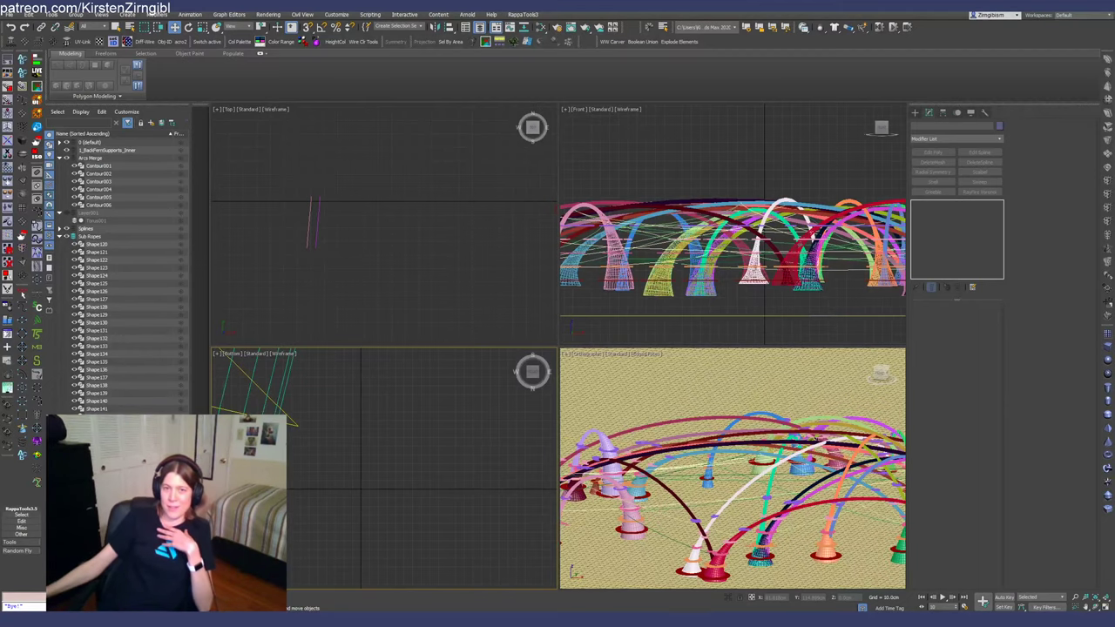
left_click_drag(0, 102, 689, 121)
left_click(711, 126)
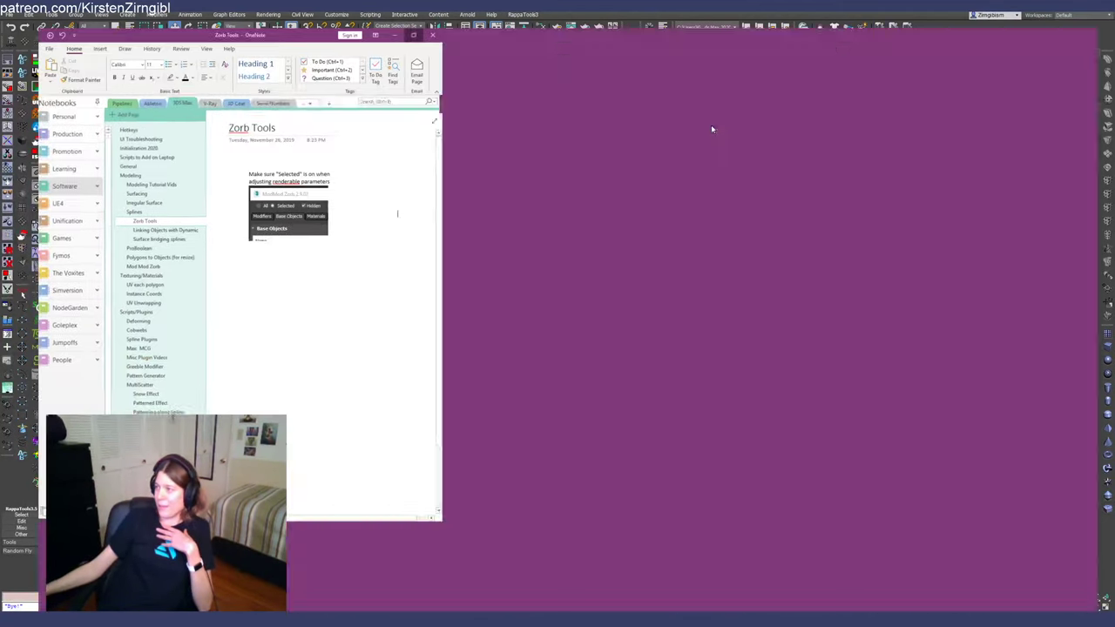
Step: Look through the Rhino, Zbrush, 3D Coat, 360 Map and Houdini sections of the Software notebook
left_click(261, 81)
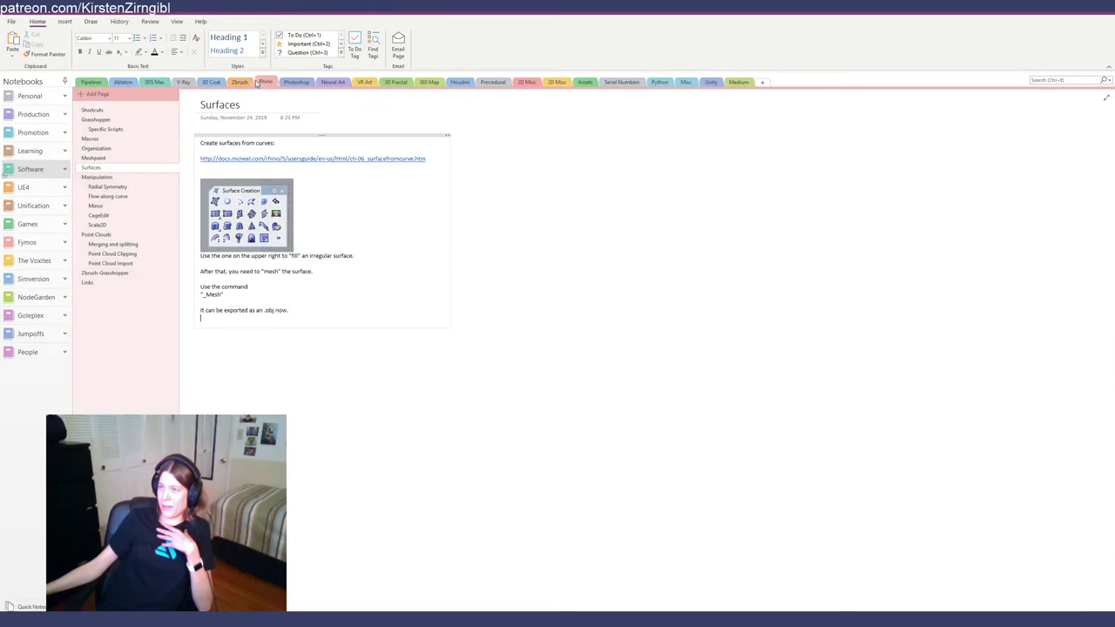
left_click(238, 82)
left_click(212, 82)
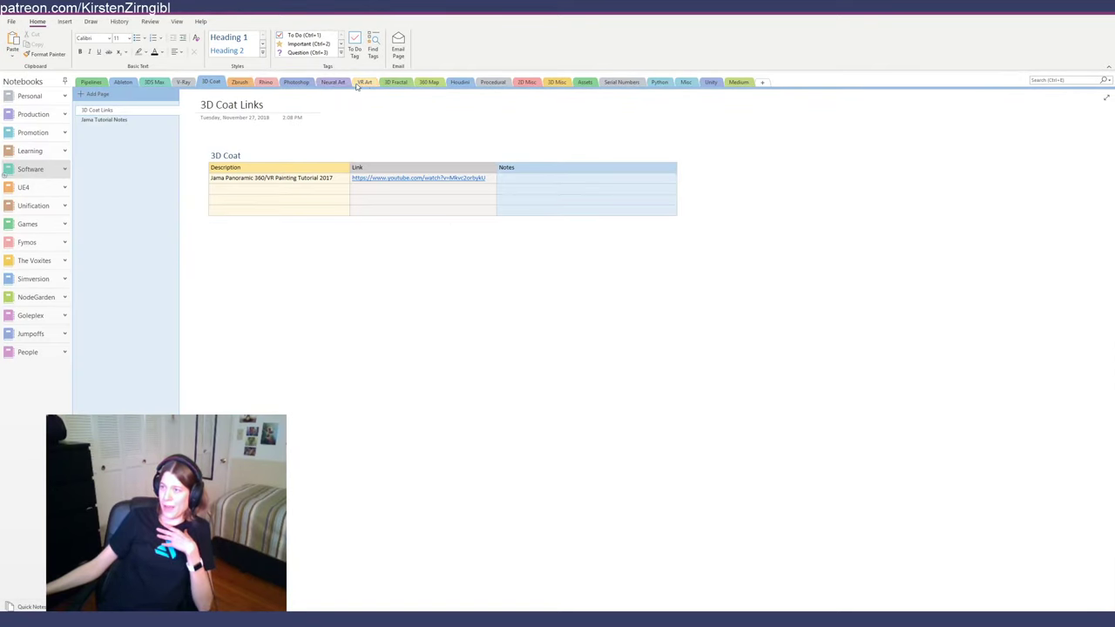
left_click(429, 84)
left_click(453, 82)
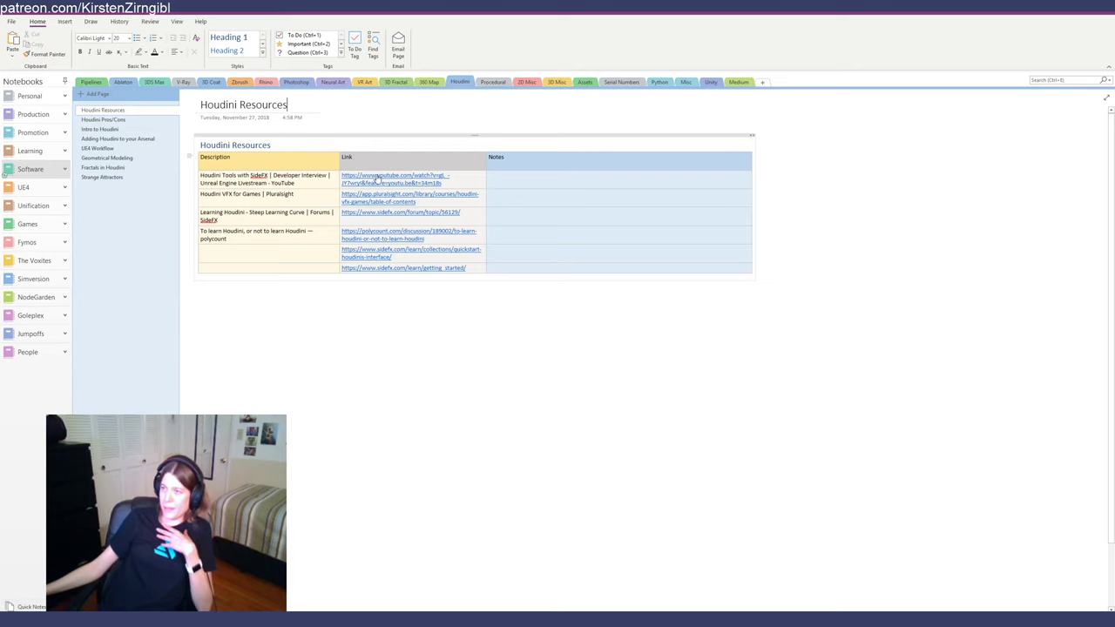
Step: Return to the 3DS Max section, view the Modeling page and look through the videos collected on Modeling Tutorial Vids
left_click(146, 83)
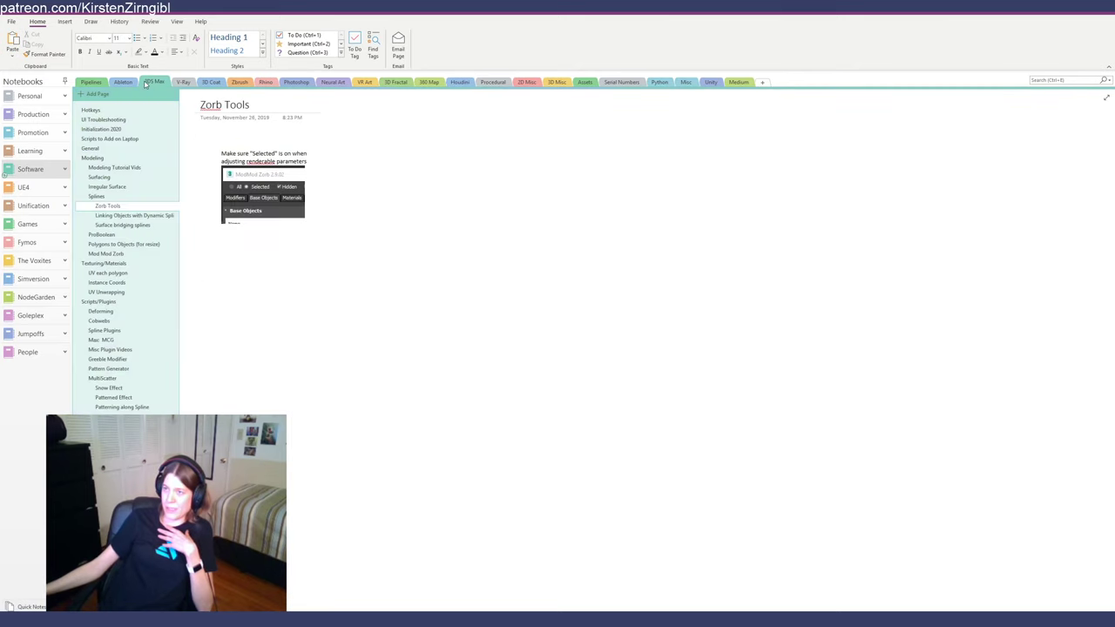
left_click(102, 157)
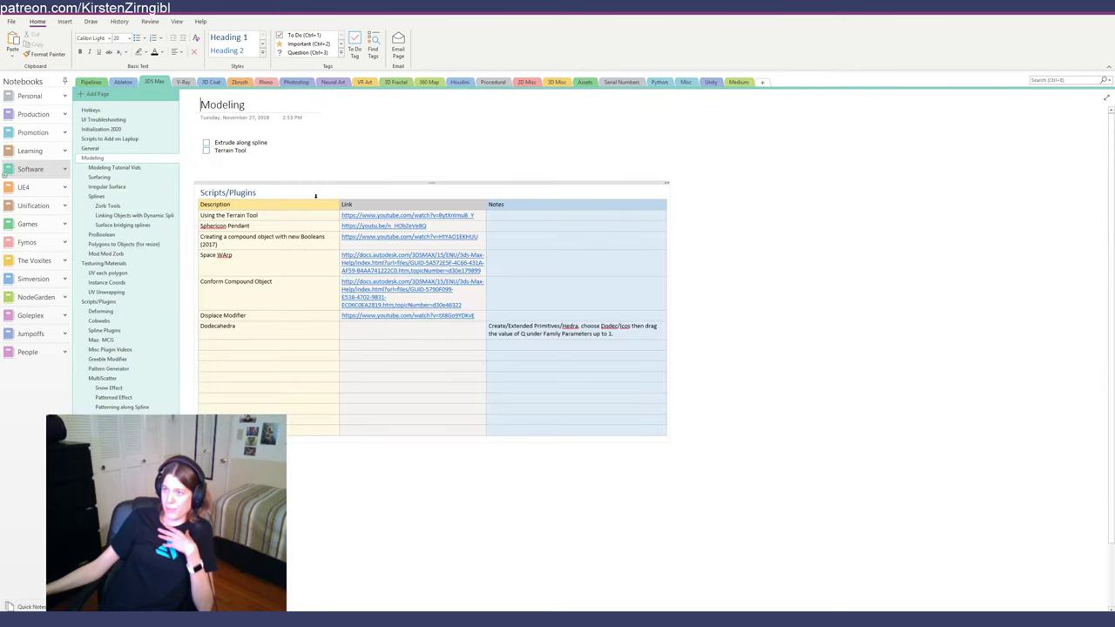
left_click(114, 167)
scroll(318, 405, "up", 5)
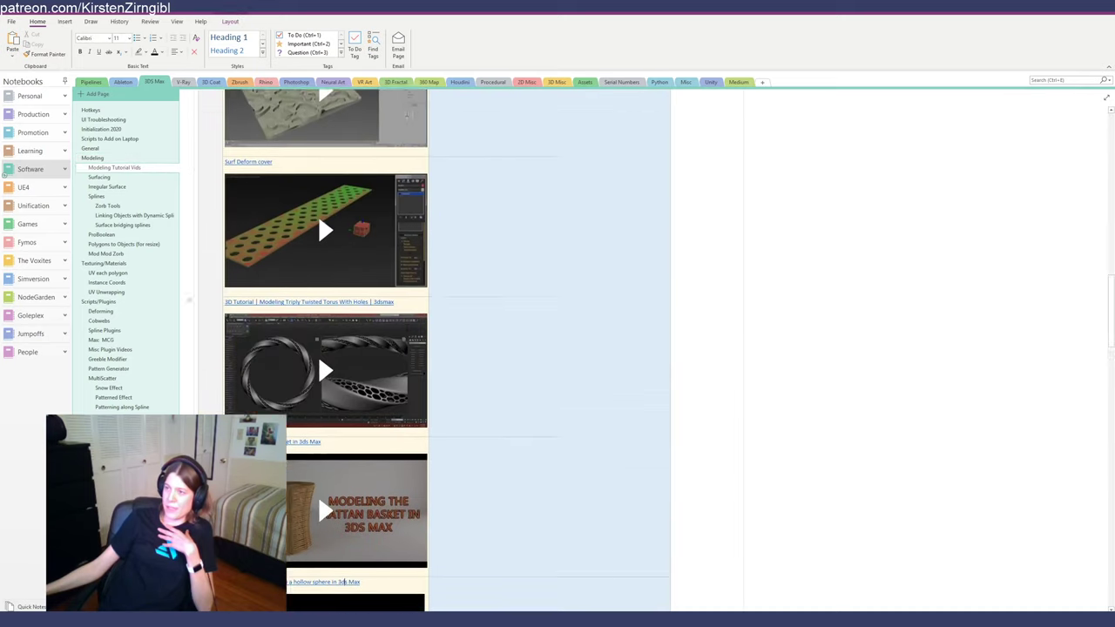
scroll(325, 348, "up", 10)
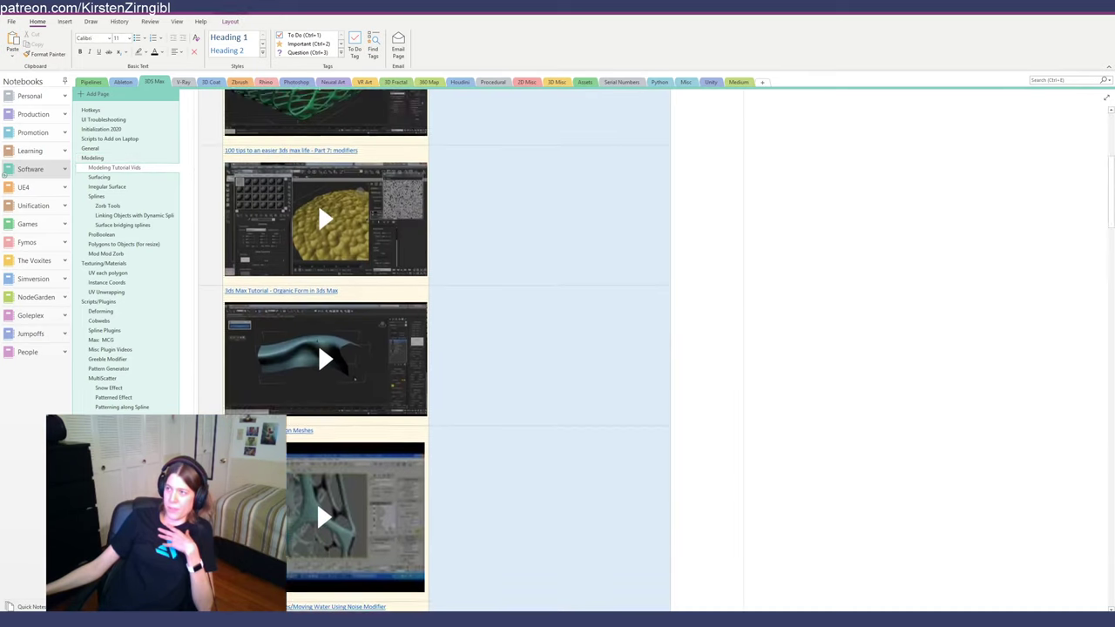
scroll(318, 203, "up", 5)
scroll(318, 260, "down", 3)
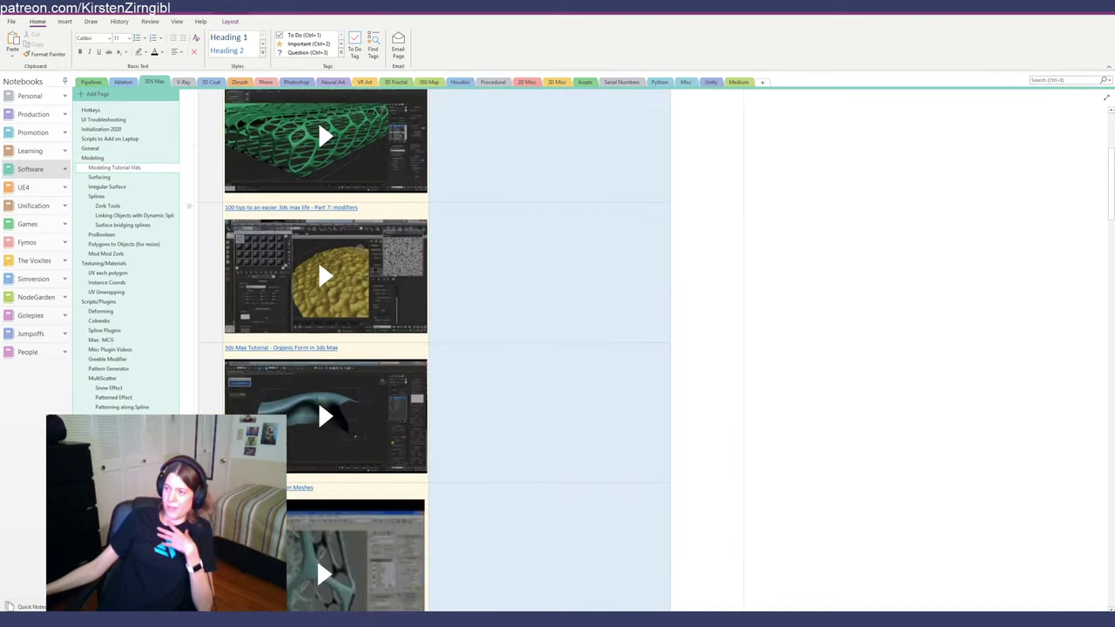
scroll(318, 260, "up", 3)
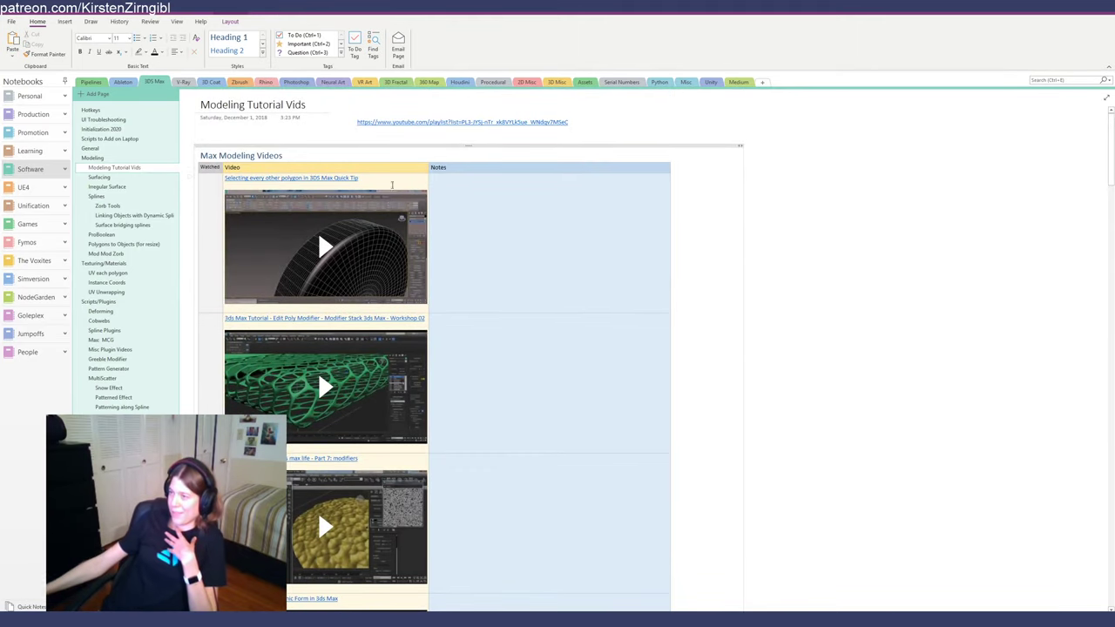
Step: Enter the sample text "sflskd" in the Notes column beside the first modeling video and erase it
type("sflskd")
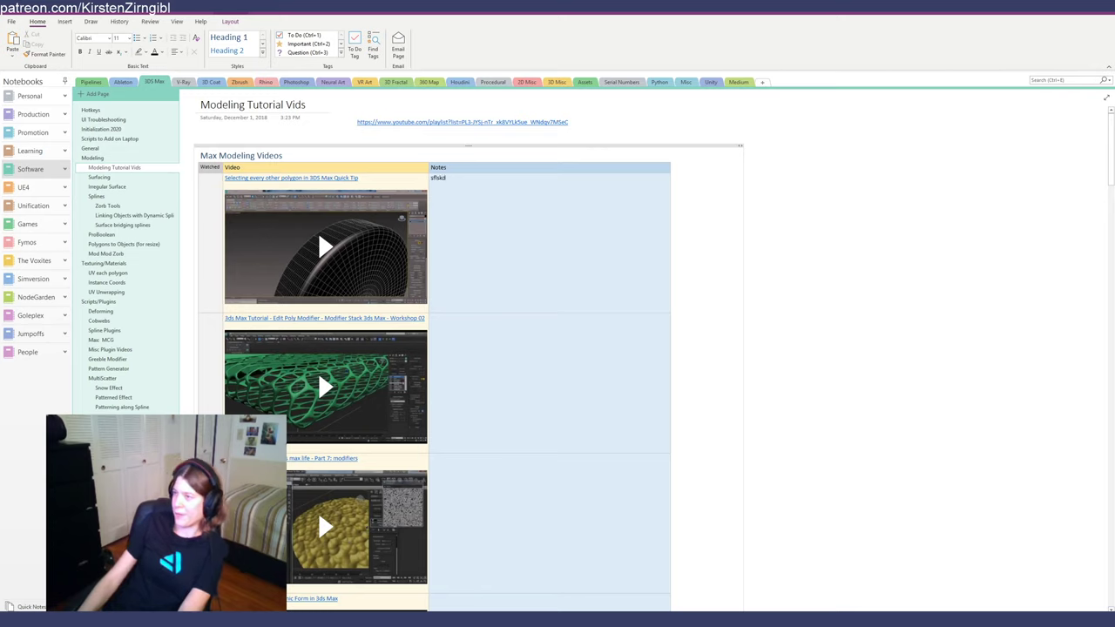
key("BackSpace")
key("BackSpace")
key("BackSpace")
key("BackSpace")
key("BackSpace")
key("BackSpace")
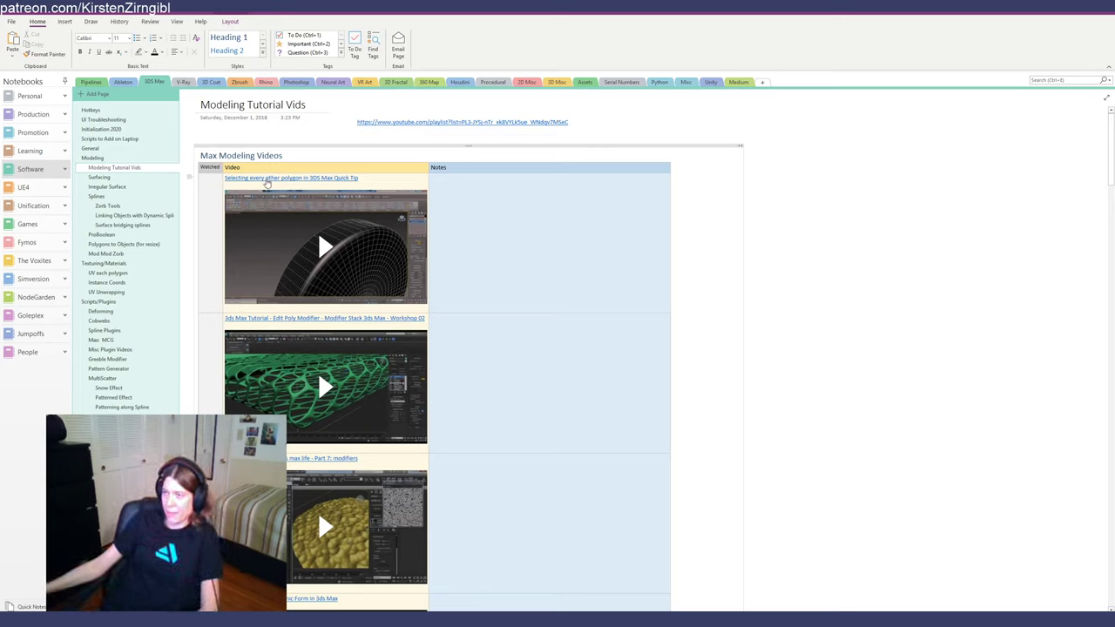
Step: Play the embedded video on selecting every other polygon, skip past its midpoint and pause it
left_click(326, 247)
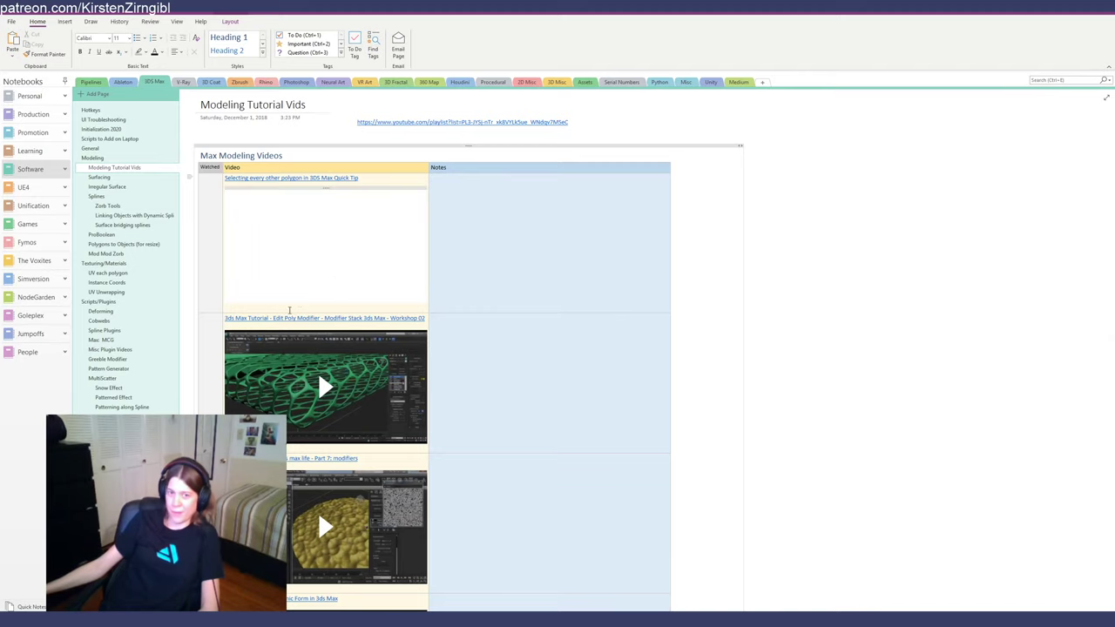
left_click(347, 289)
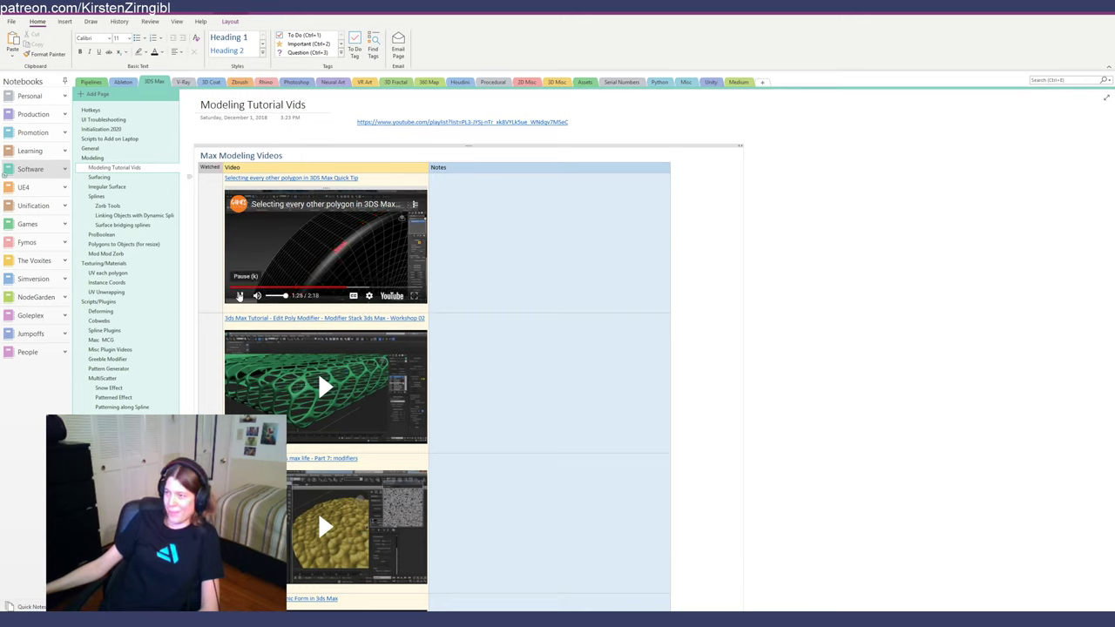
left_click(240, 296)
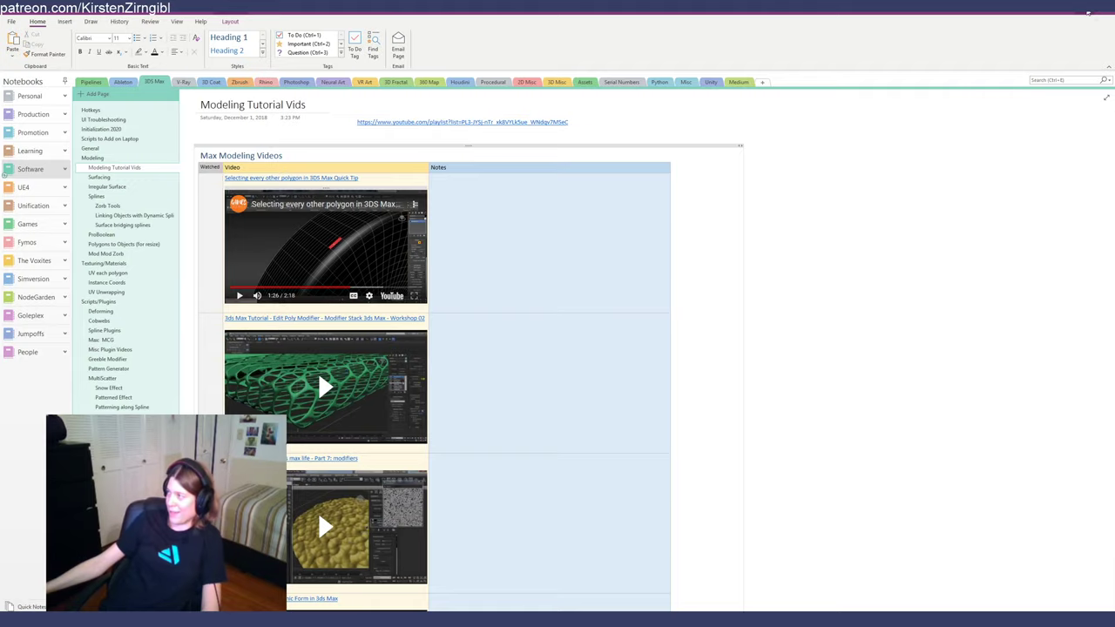
Step: Switch back to 3ds Max and examine the arches and the ropes between them from several angles in the Orthographic view
left_click(1085, 14)
left_click(691, 120)
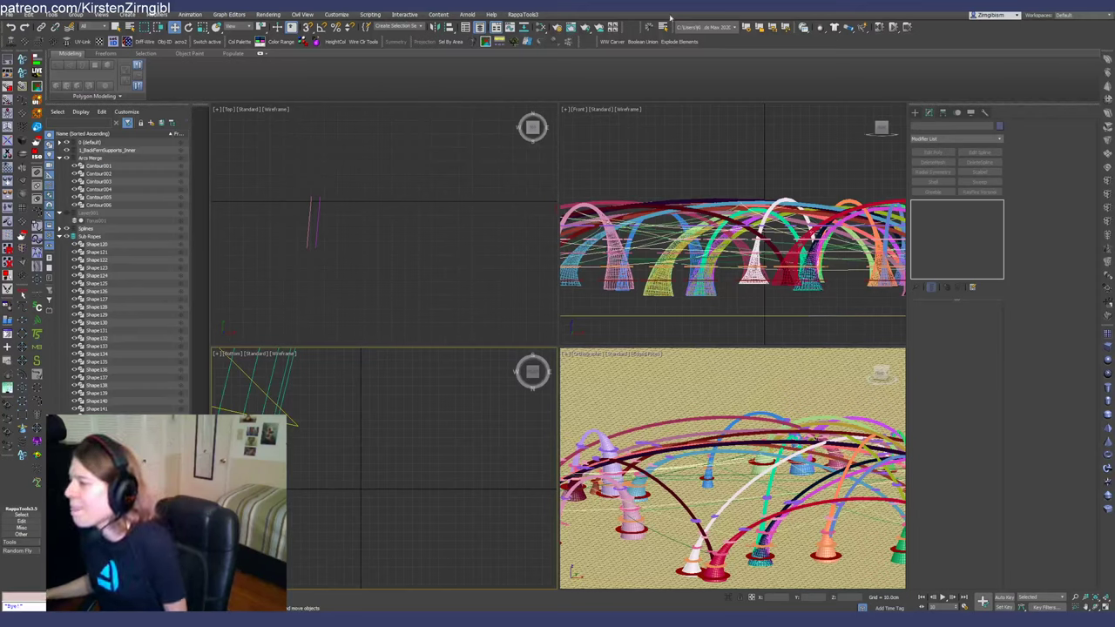
middle_click_drag(674, 203, 672, 207)
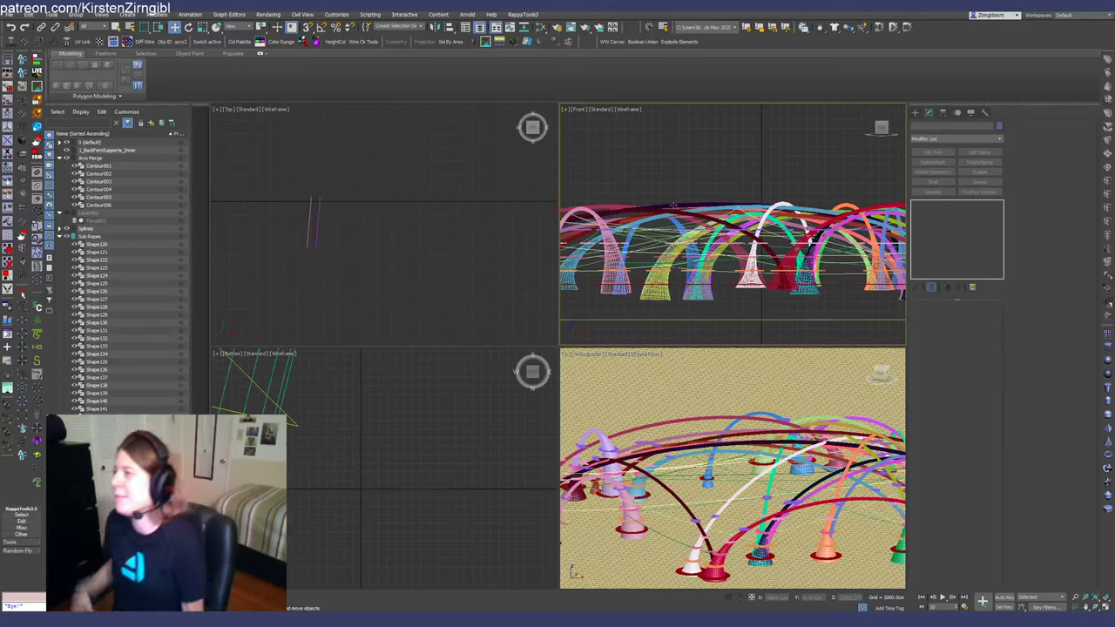
middle_click_drag(816, 439, 740, 441)
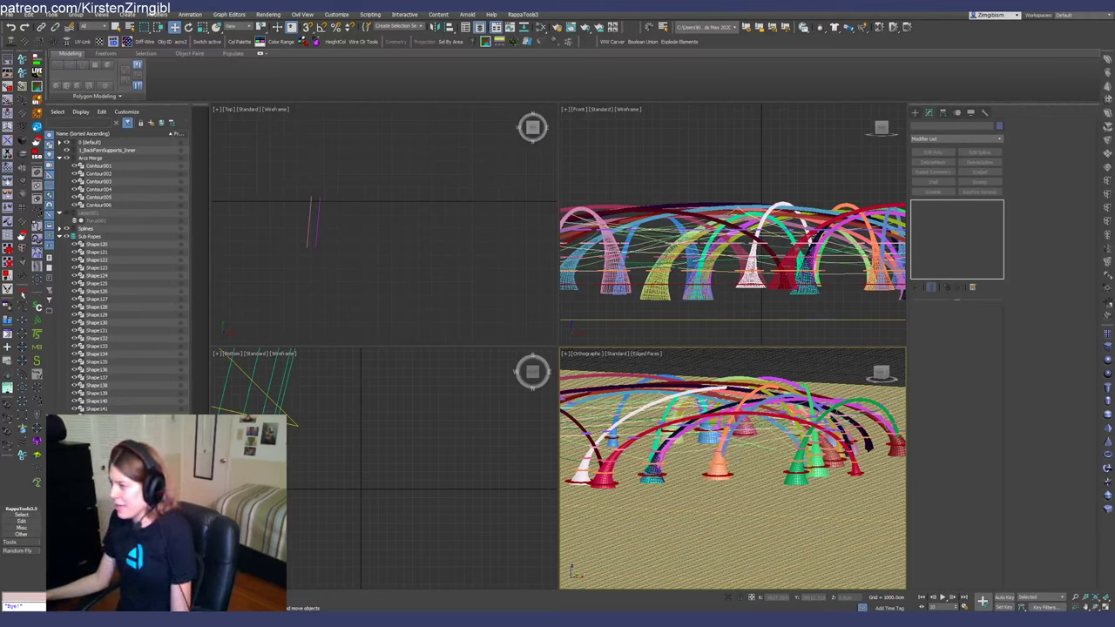
middle_click_drag(700, 428, 819, 434)
scroll(716, 439, "up", 4)
left_click(709, 418)
middle_click_drag(709, 418, 662, 436, "alt")
middle_click_drag(749, 436, 649, 458)
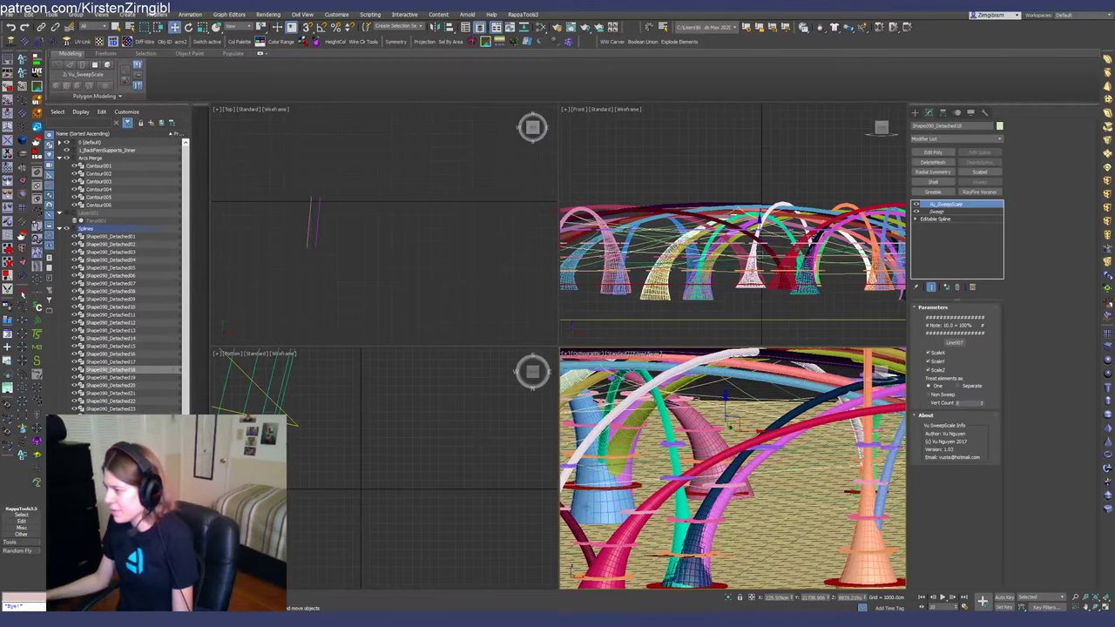
key("Up")
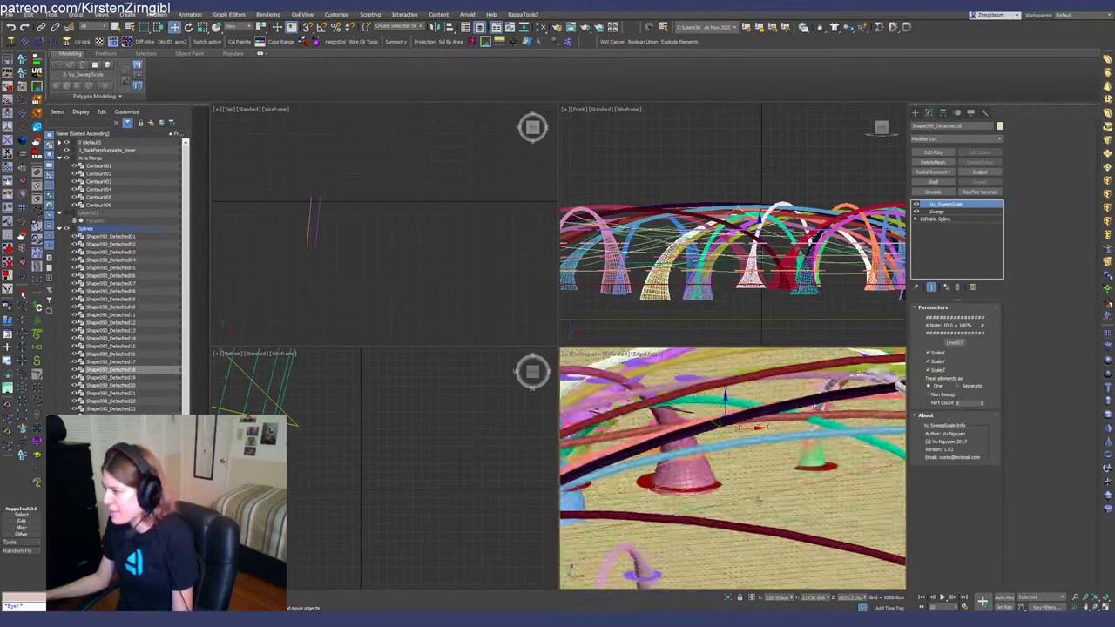
mouse_move(759, 501)
middle_mouse_down("alt")
mouse_move(747, 475)
mouse_move(759, 493)
middle_mouse_up("alt")
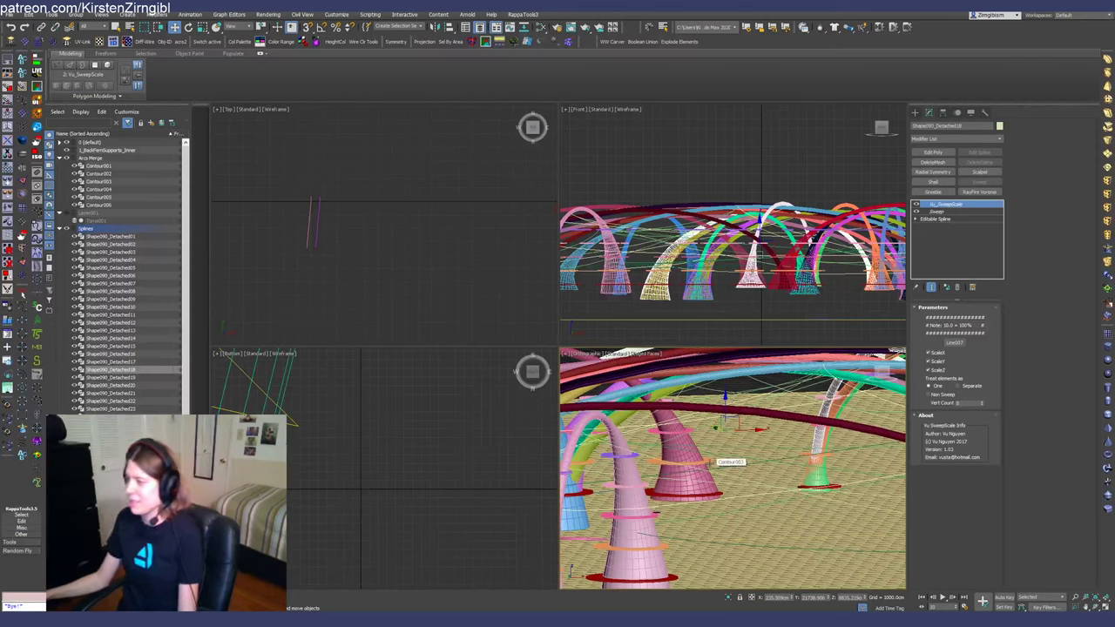
middle_click_drag(709, 461, 602, 456)
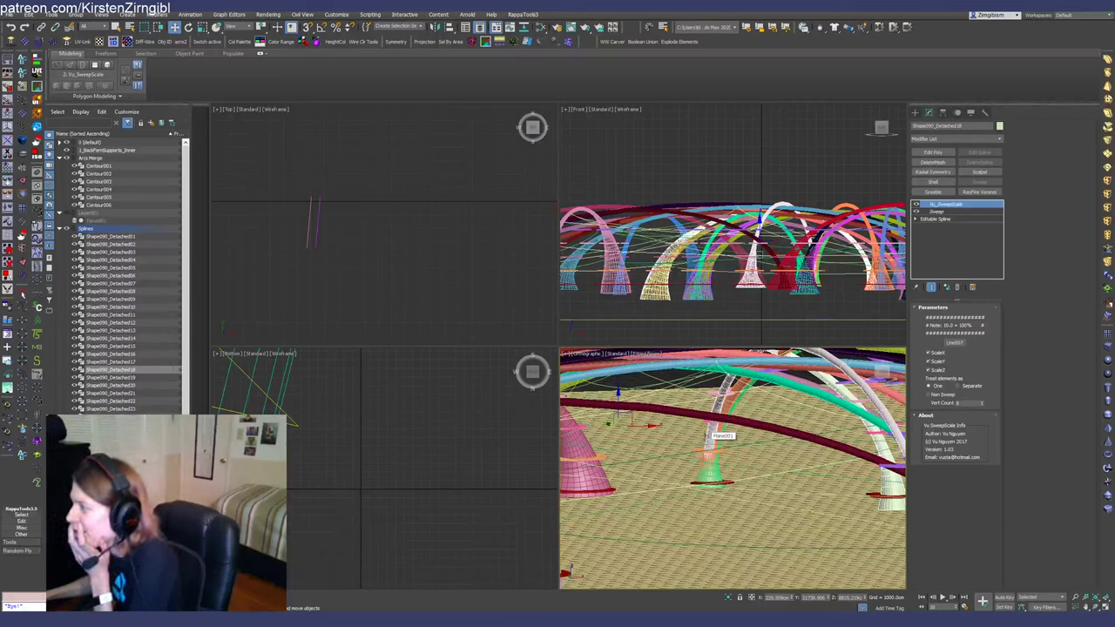
Step: Bring the whole arch and rope layout into the Top view and clear the selection
middle_click_drag(678, 184, 669, 193)
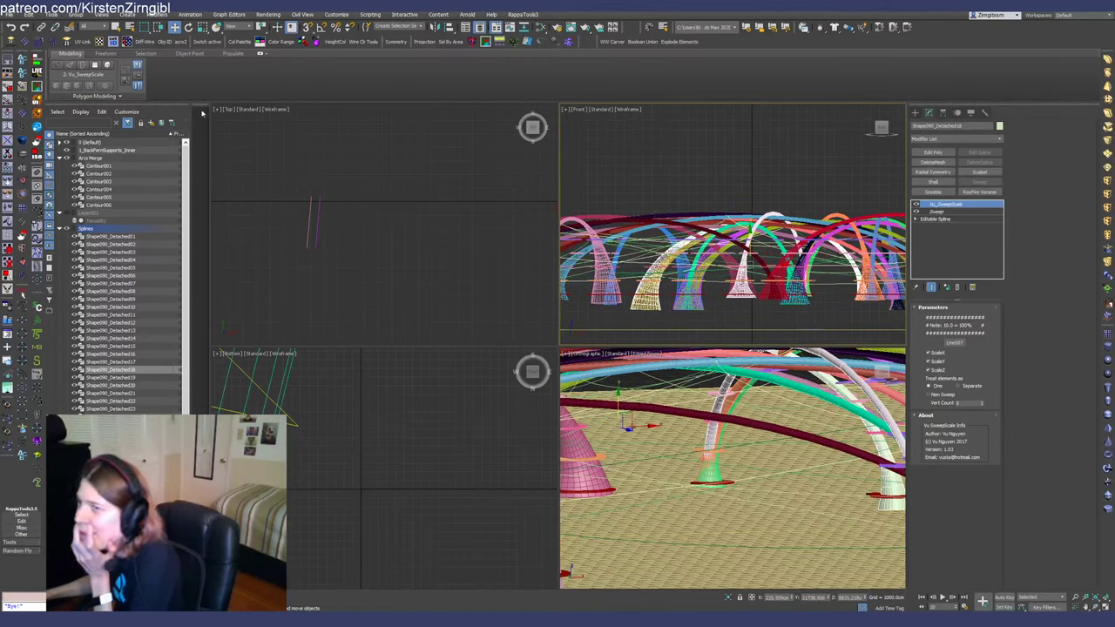
middle_click(372, 264)
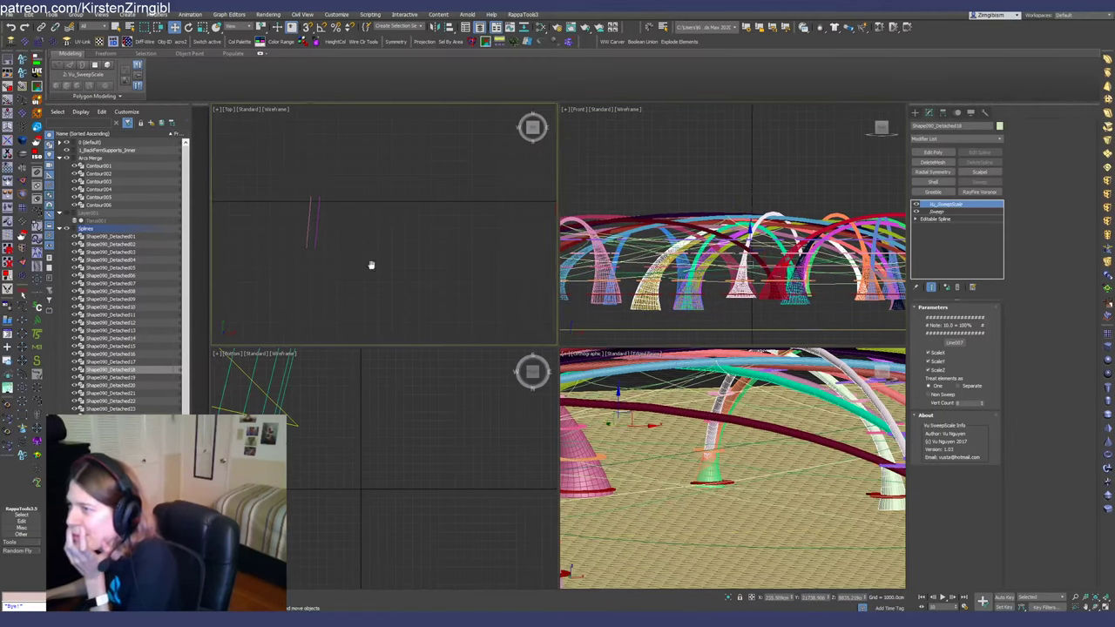
scroll(371, 266, "down", 10)
scroll(473, 273, "up", 3)
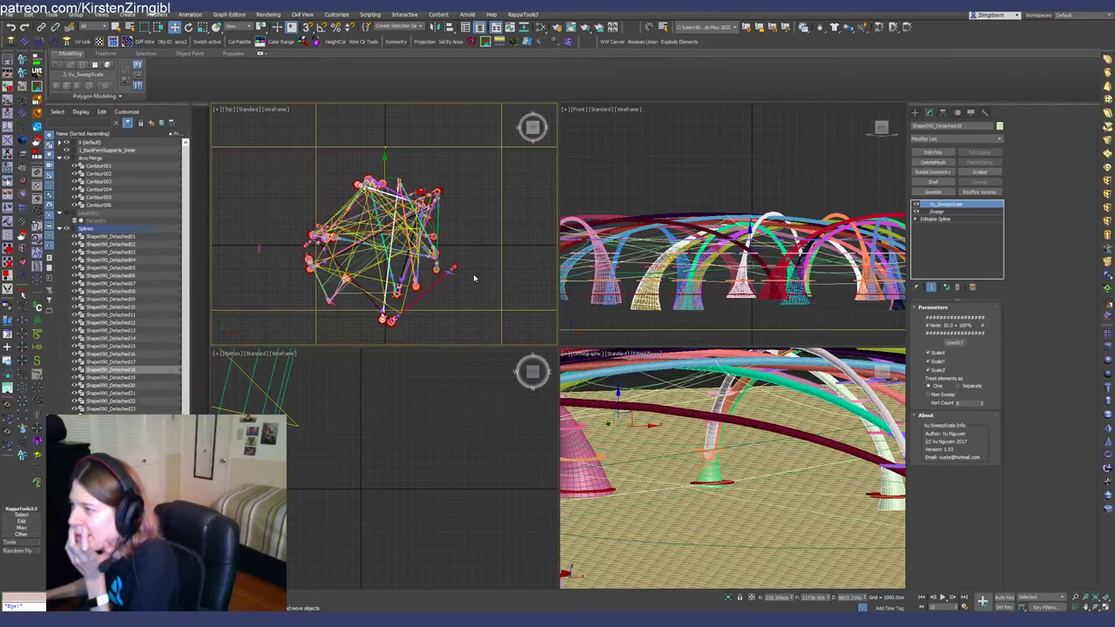
left_click(525, 261)
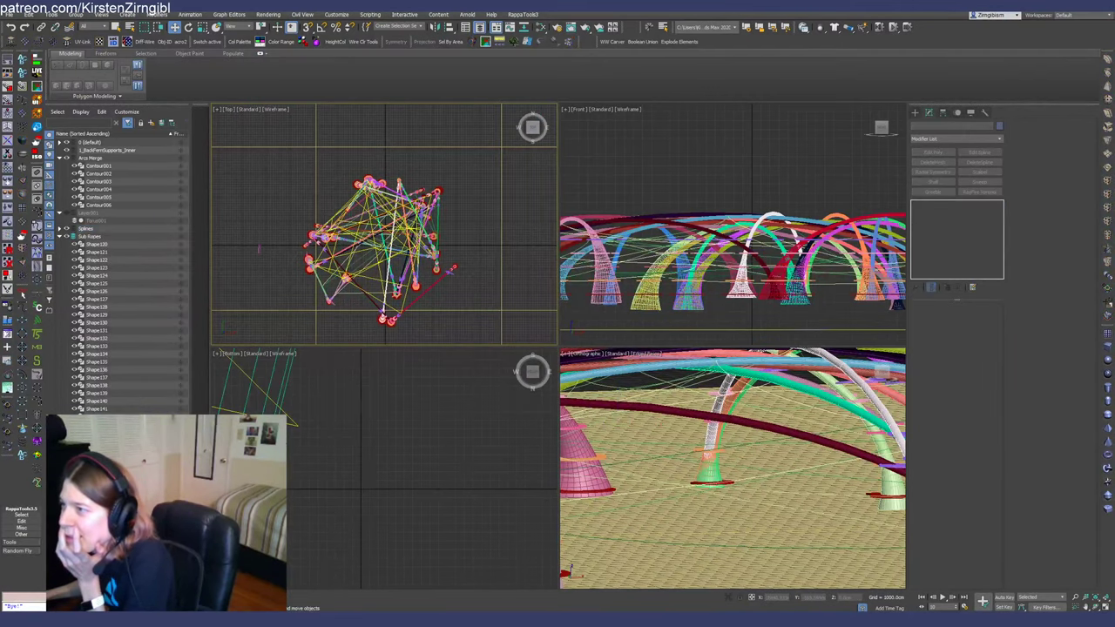
Step: Maximize the Top view in Expert Mode and take a screen-region capture around the whole arch and rope layout
scroll(378, 259, "up", 4)
scroll(378, 258, "down", 2)
key("alt+w")
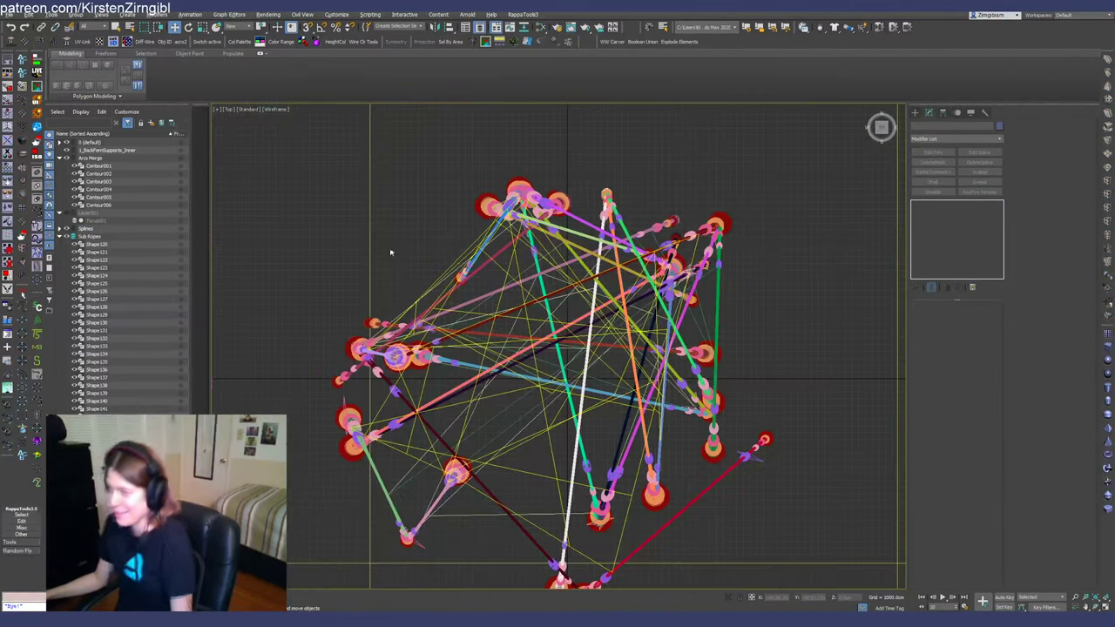
middle_click_drag(504, 311, 492, 258)
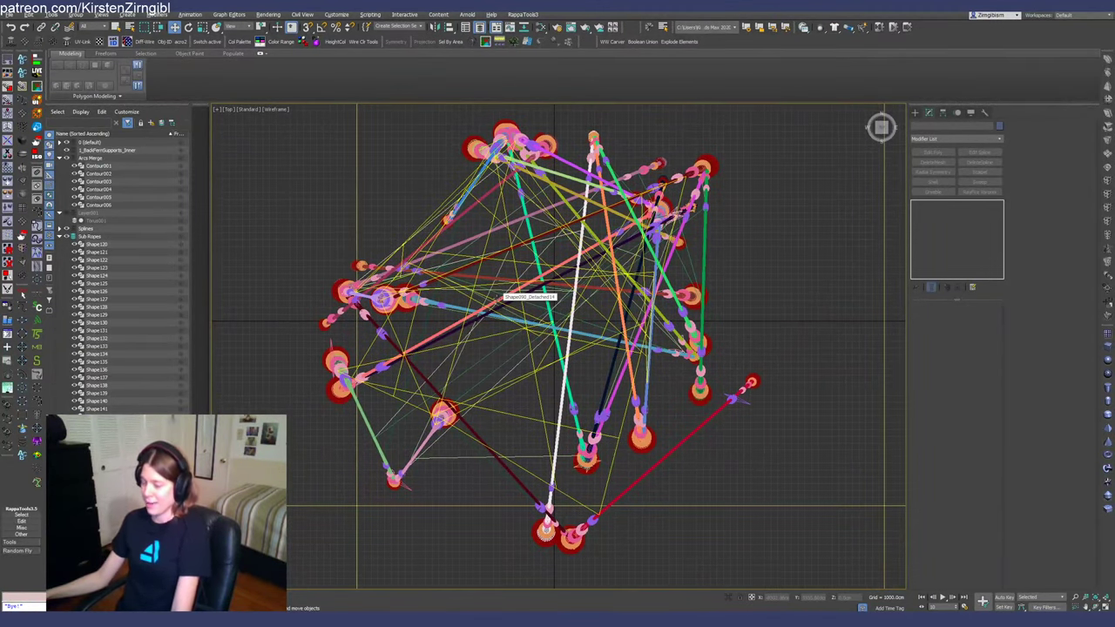
key("ctrl+x")
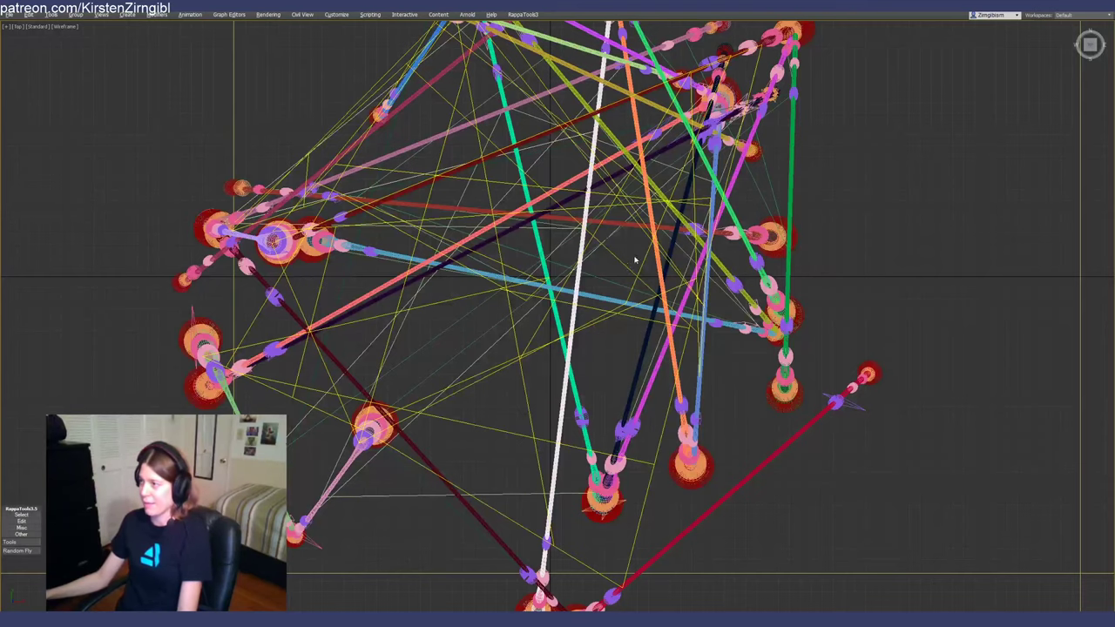
scroll(614, 274, "down", 3)
scroll(610, 273, "up", 1)
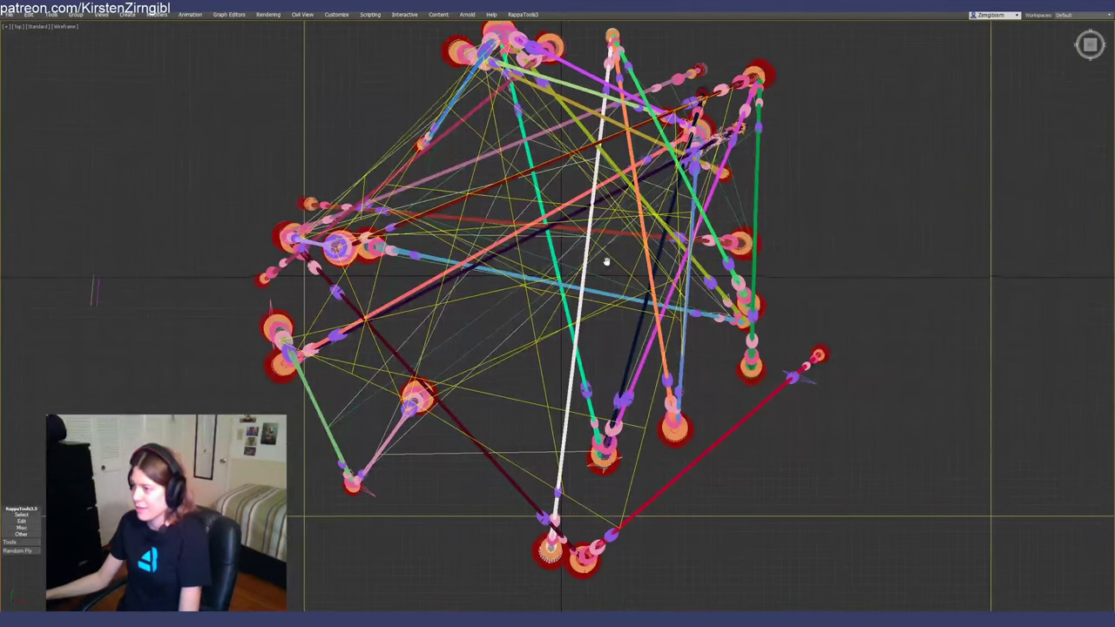
middle_click_drag(606, 261, 607, 285)
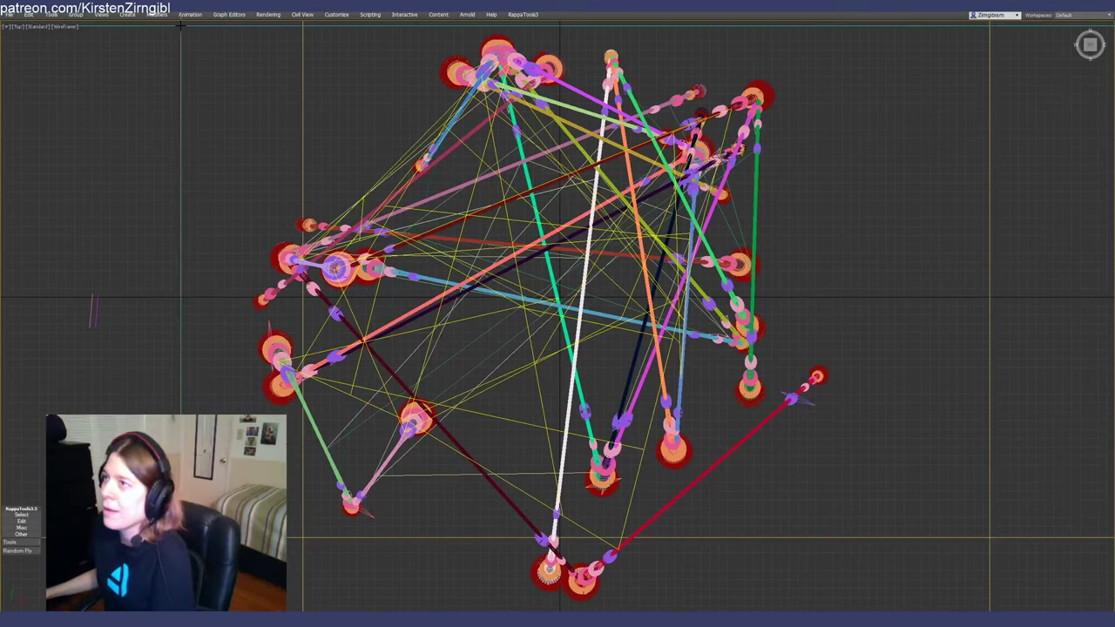
left_click_drag(180, 27, 893, 595)
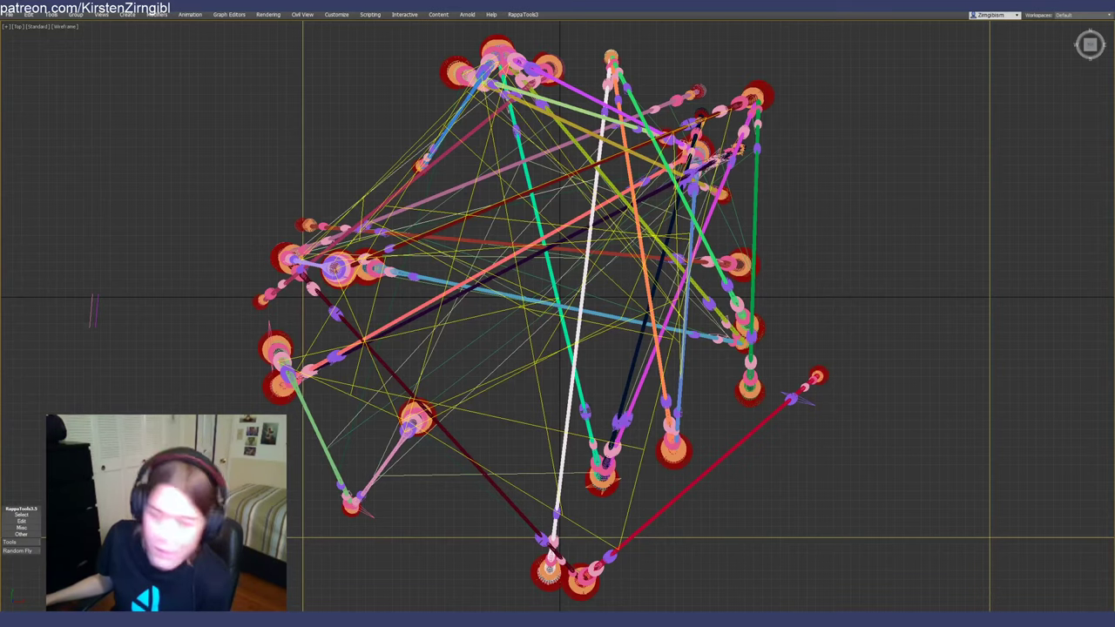
Step: Restore the interface and four-viewport layout, and review the whole arch structure in the Front, Orthographic and Top views
key("ctrl+x")
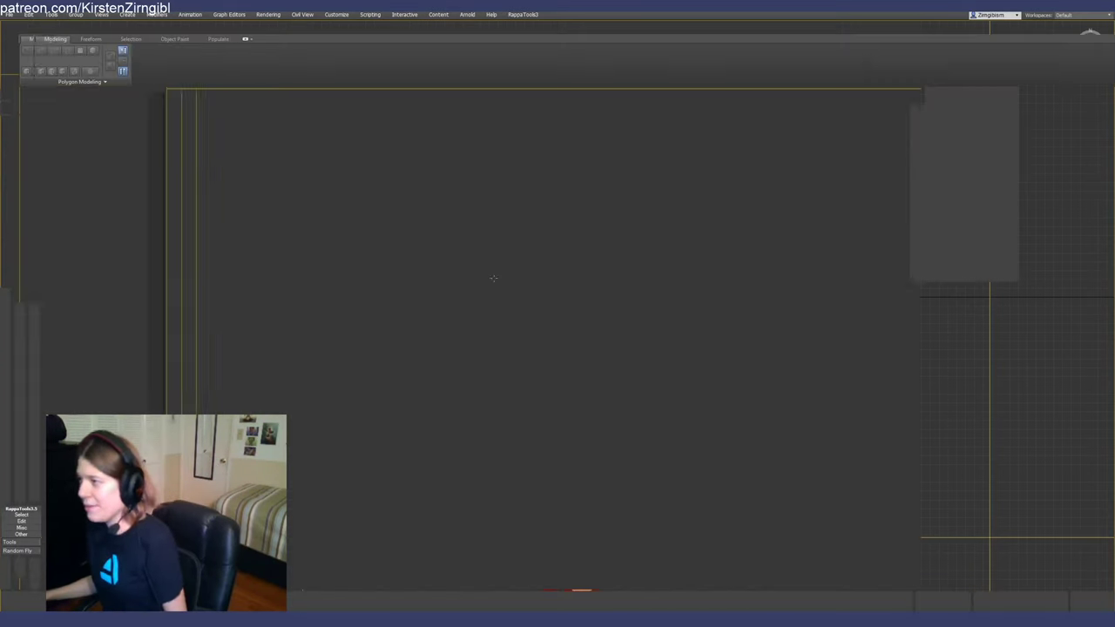
key("alt+w")
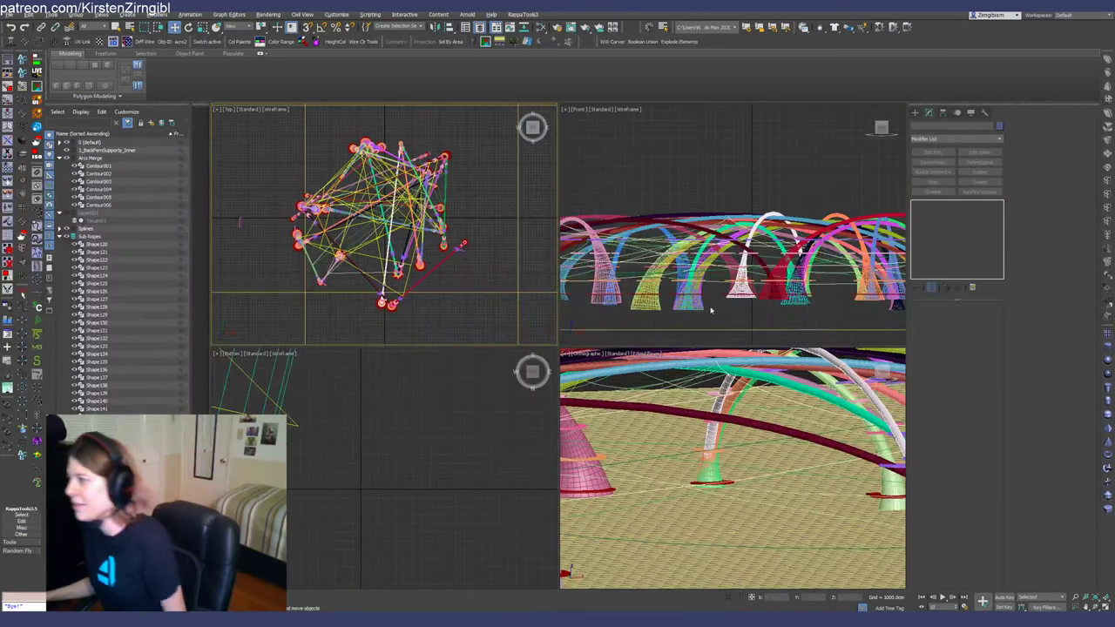
scroll(689, 246, "up", 5)
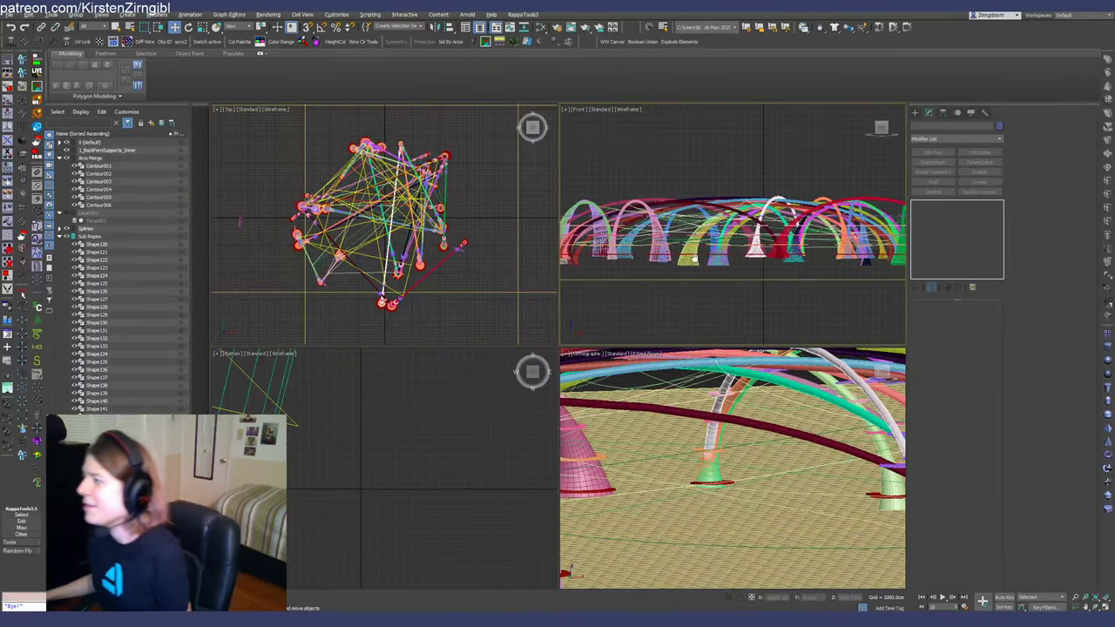
middle_click_drag(689, 246, 682, 248)
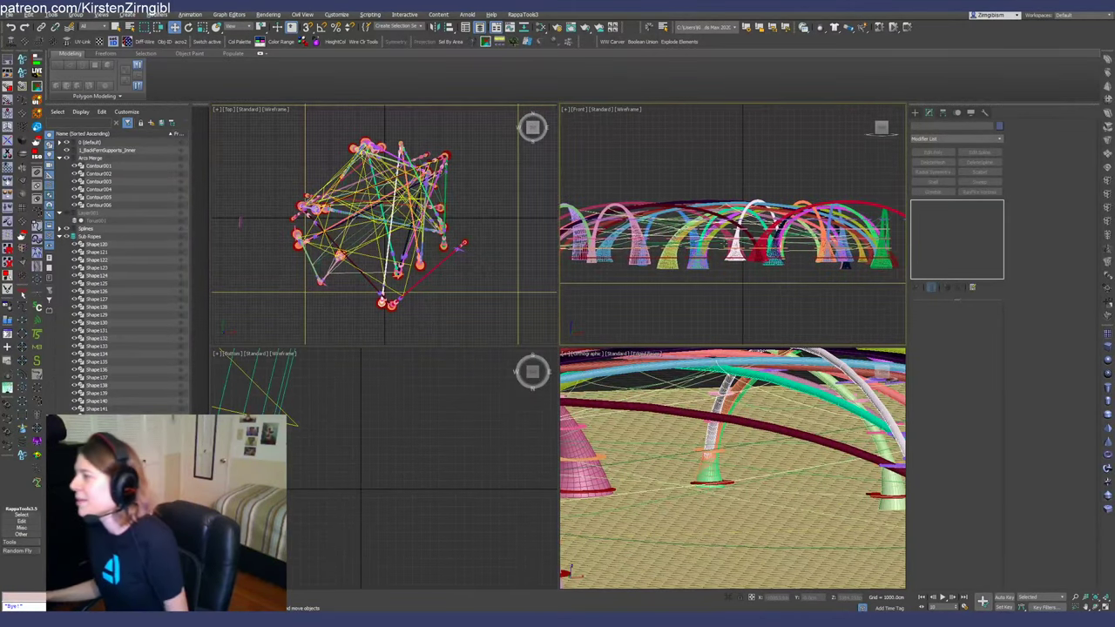
middle_click_drag(643, 440, 642, 393, "alt")
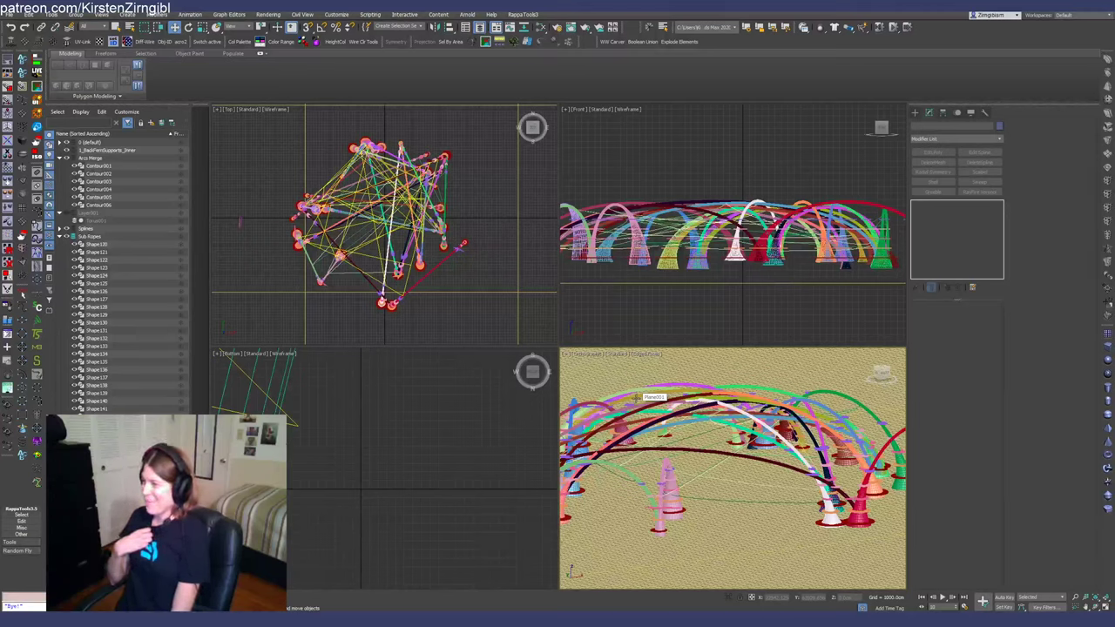
middle_click_drag(399, 131, 393, 150)
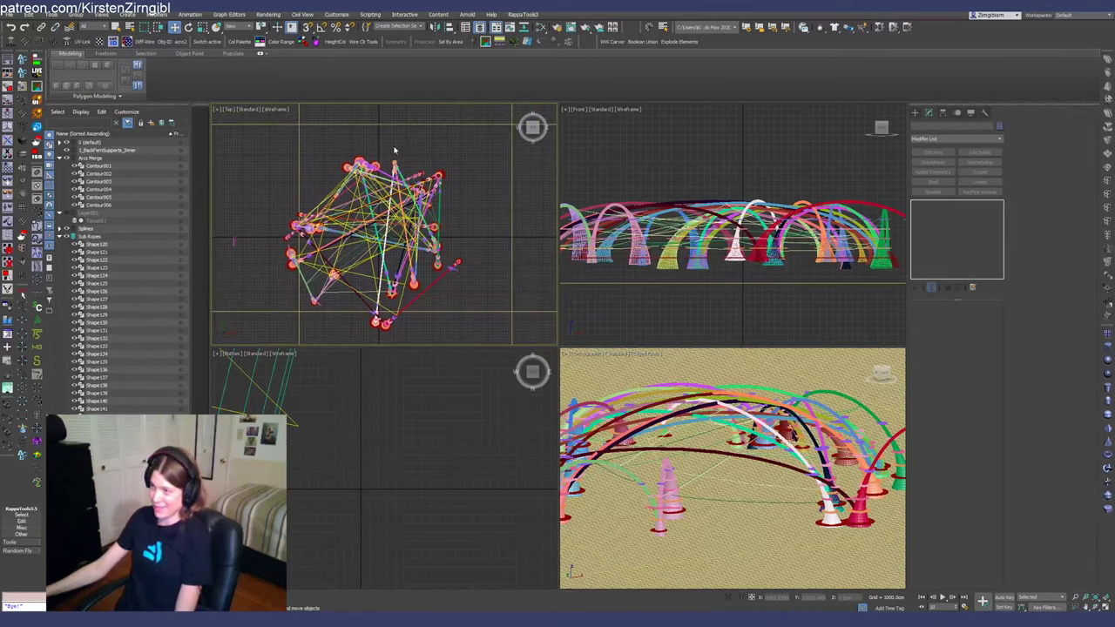